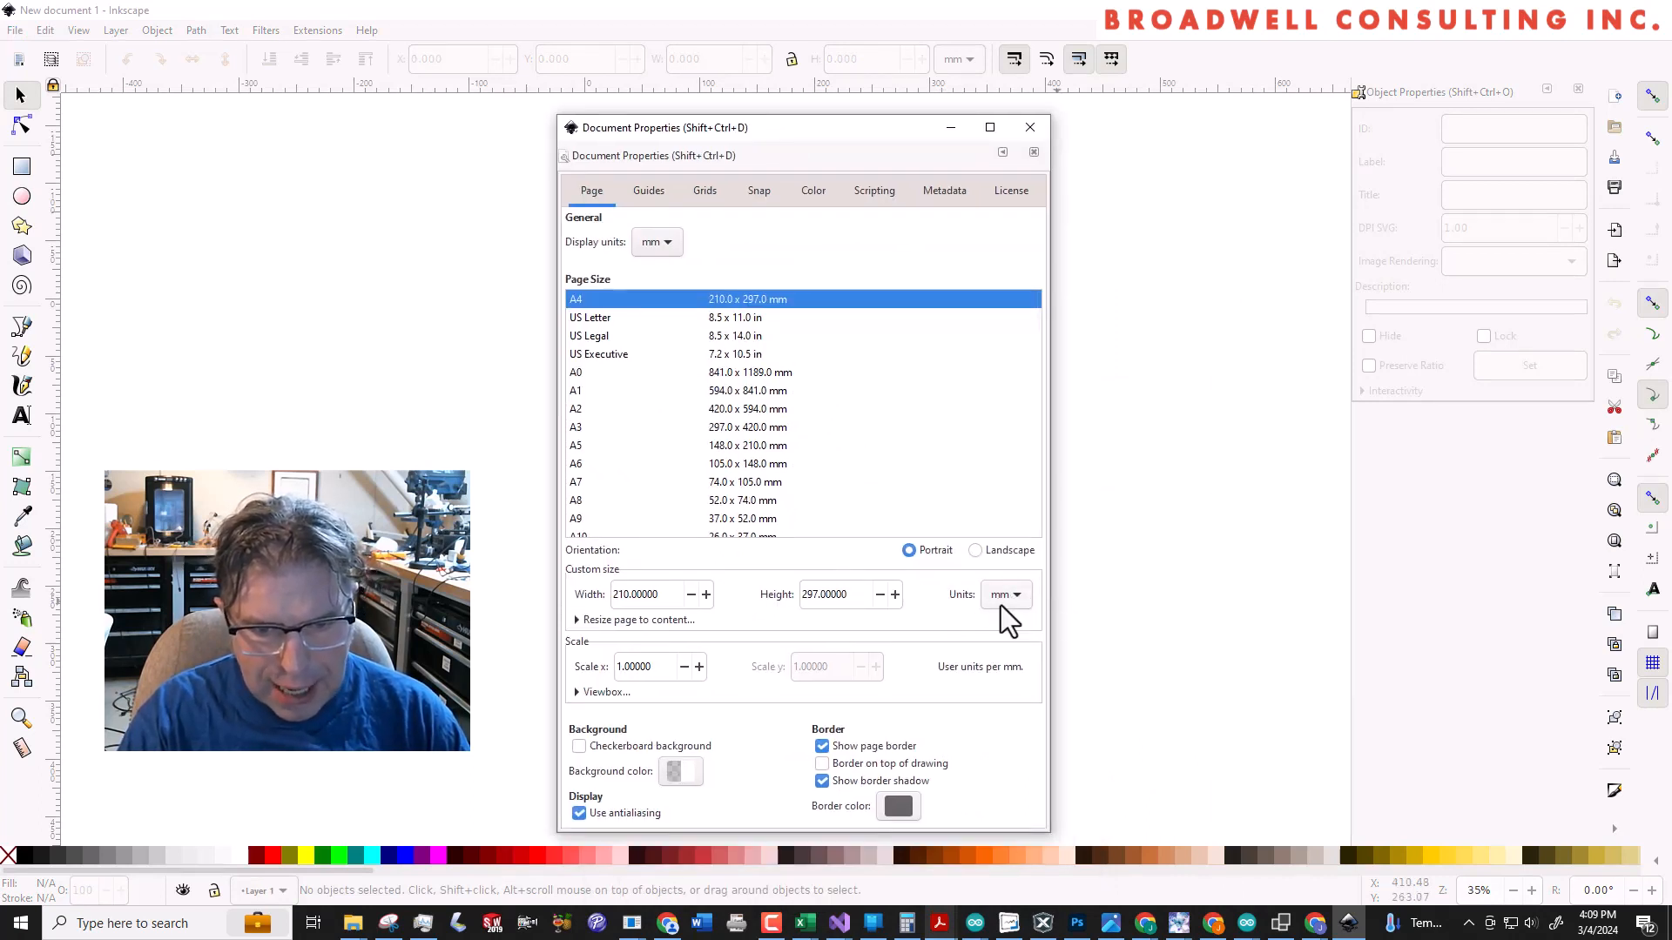
Set the page to landscape, work out 20 × 25.4 in Calculator, and enter 508 mm as the page width
{"action": "left_click", "coordinate": [974, 552]}
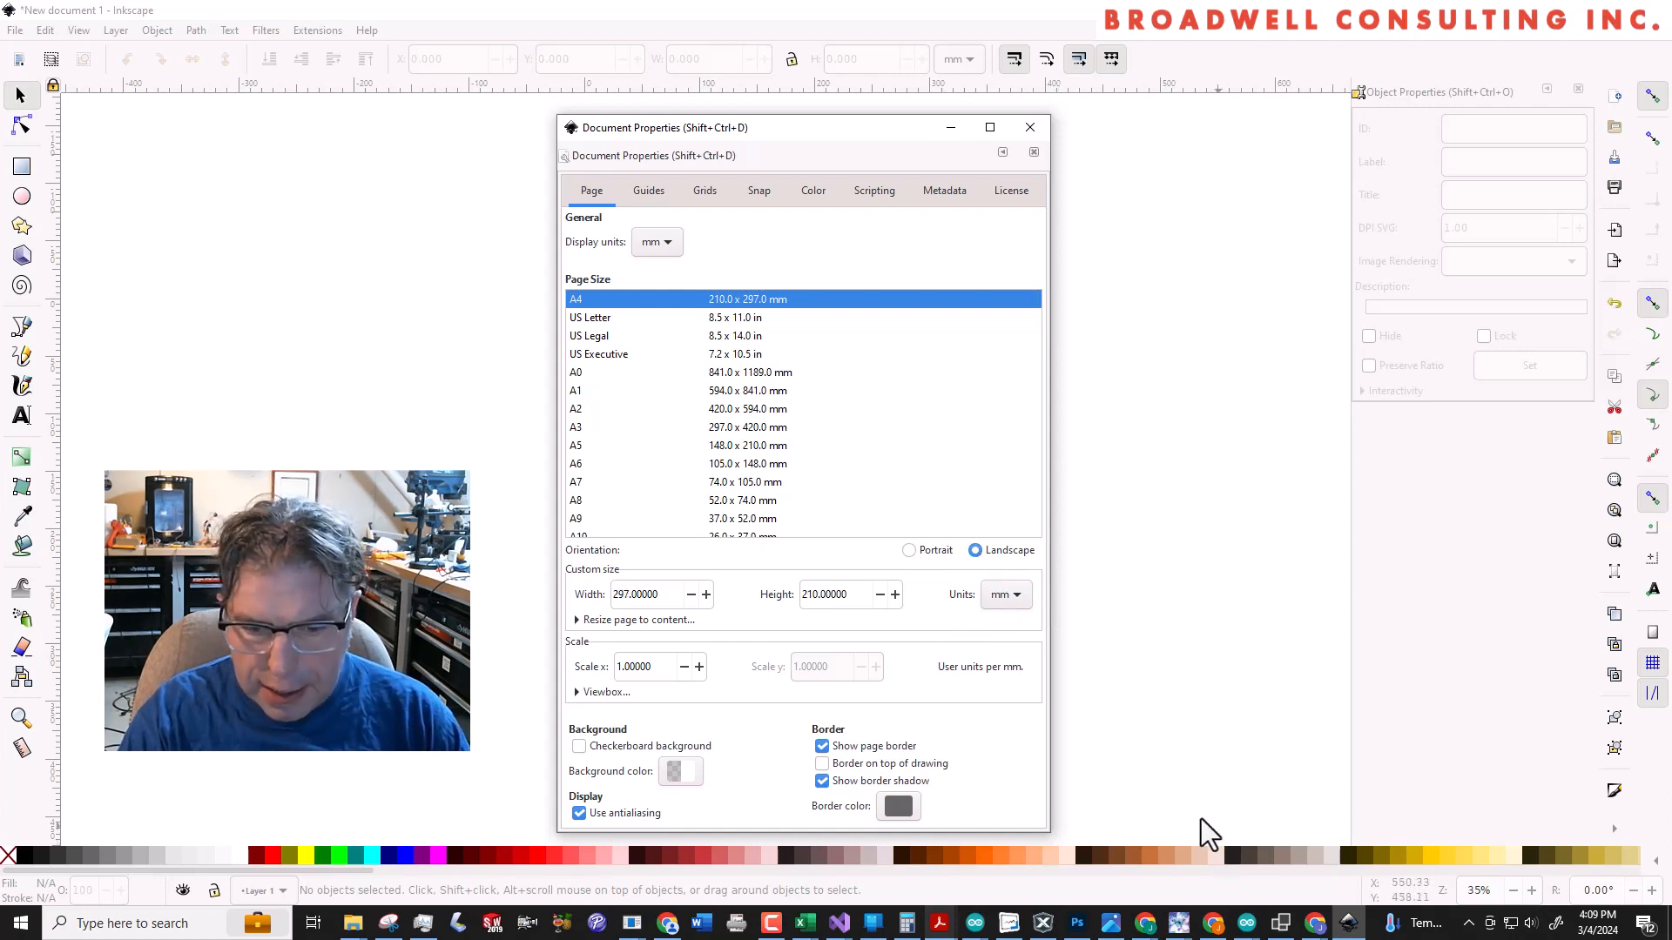
{"action": "left_click", "coordinate": [906, 923]}
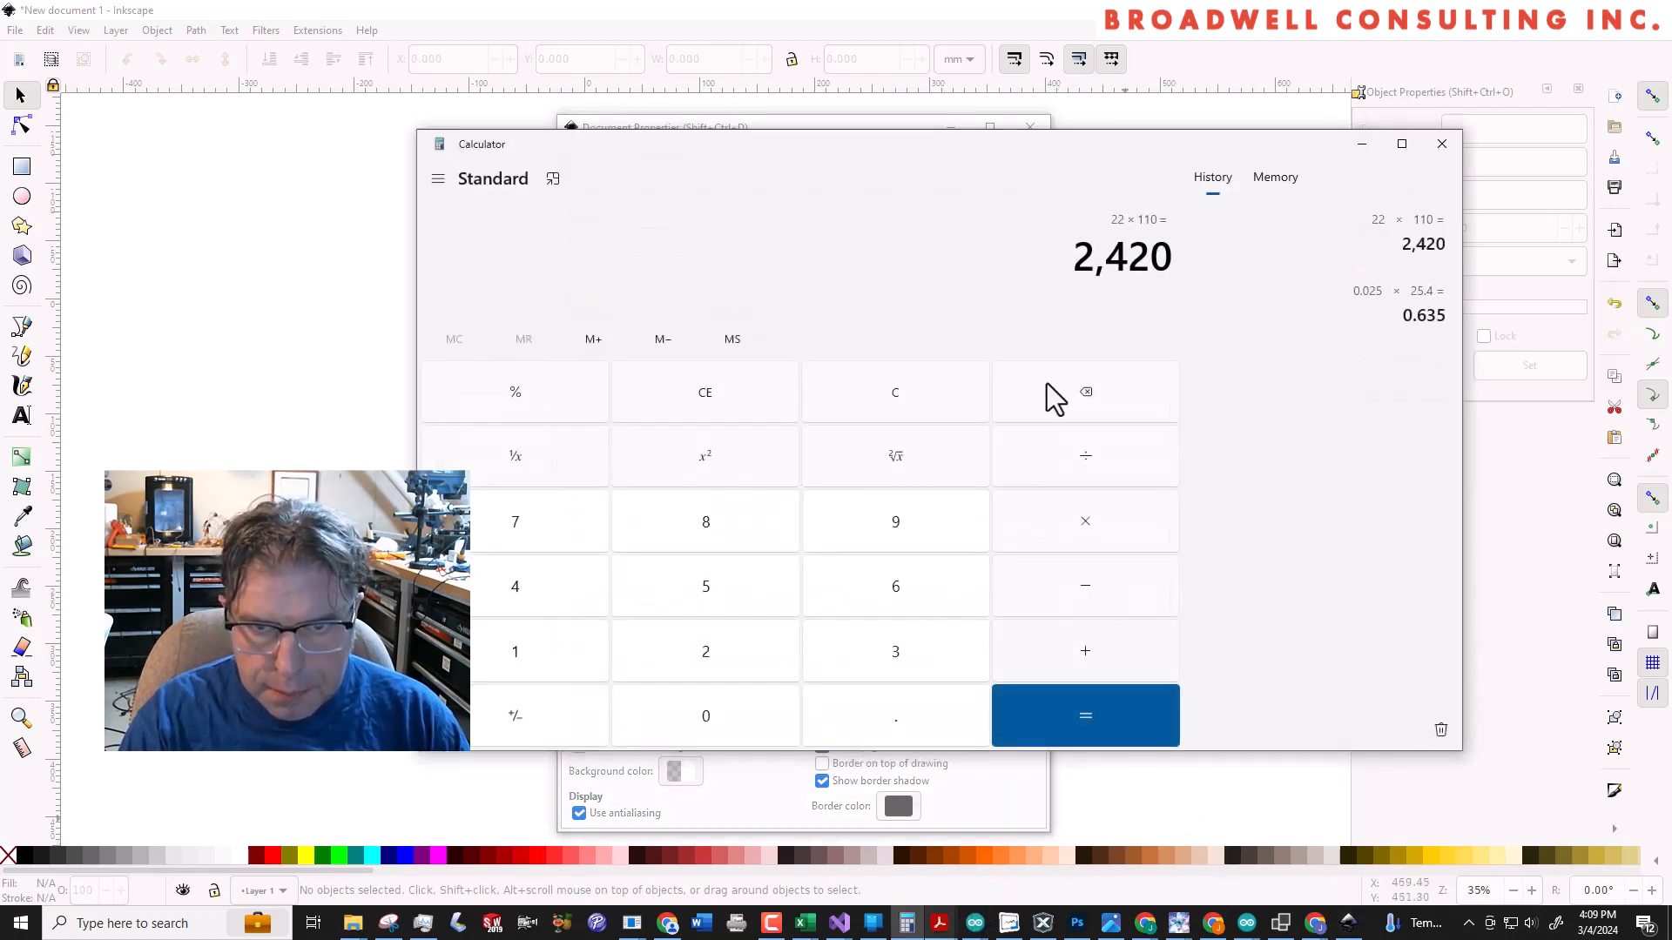
{"action": "left_click_drag", "start_coordinate": [982, 141], "coordinate": [824, 164]}
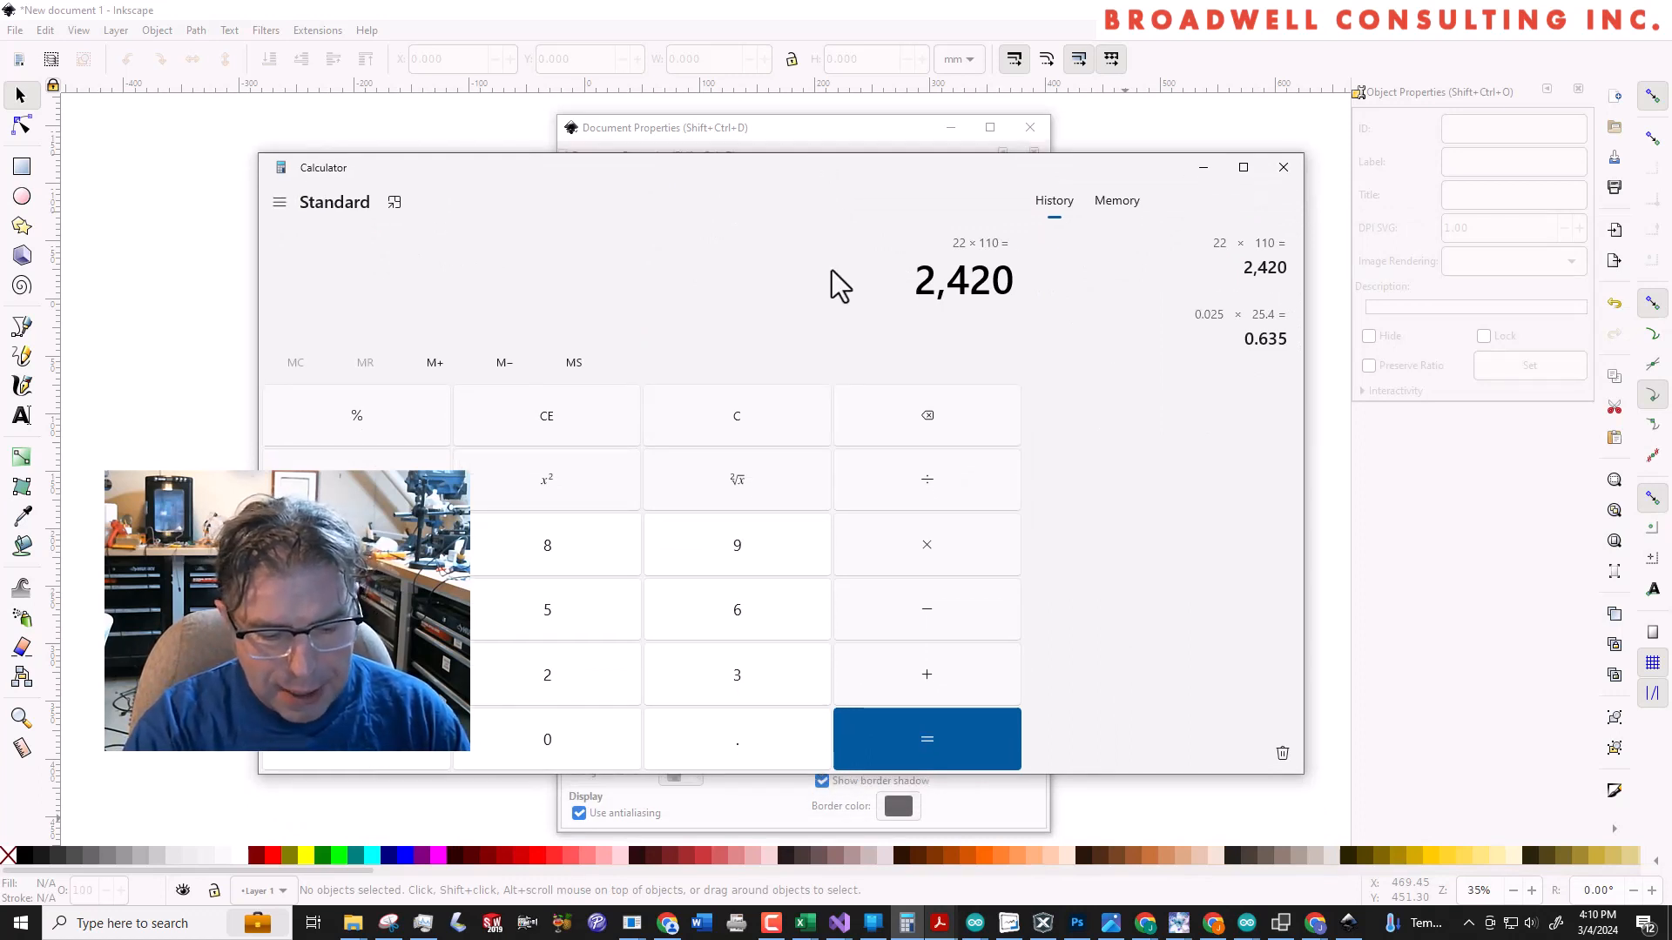
{"action": "type", "text": "2"}
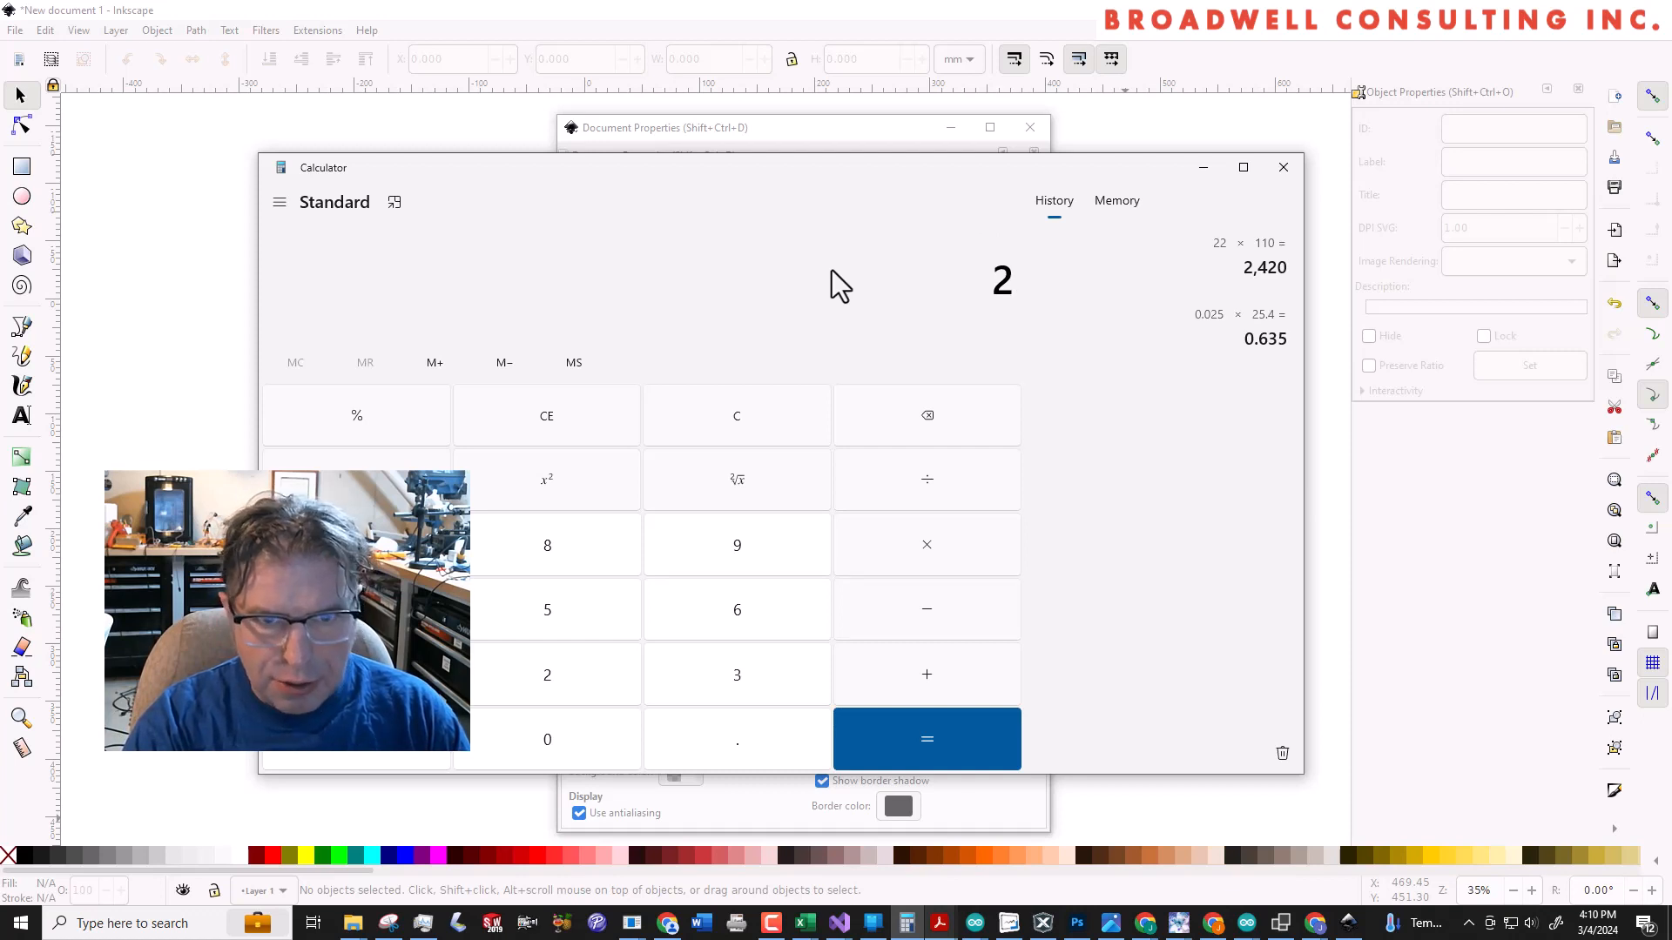
{"action": "type", "text": "0*25.4"}
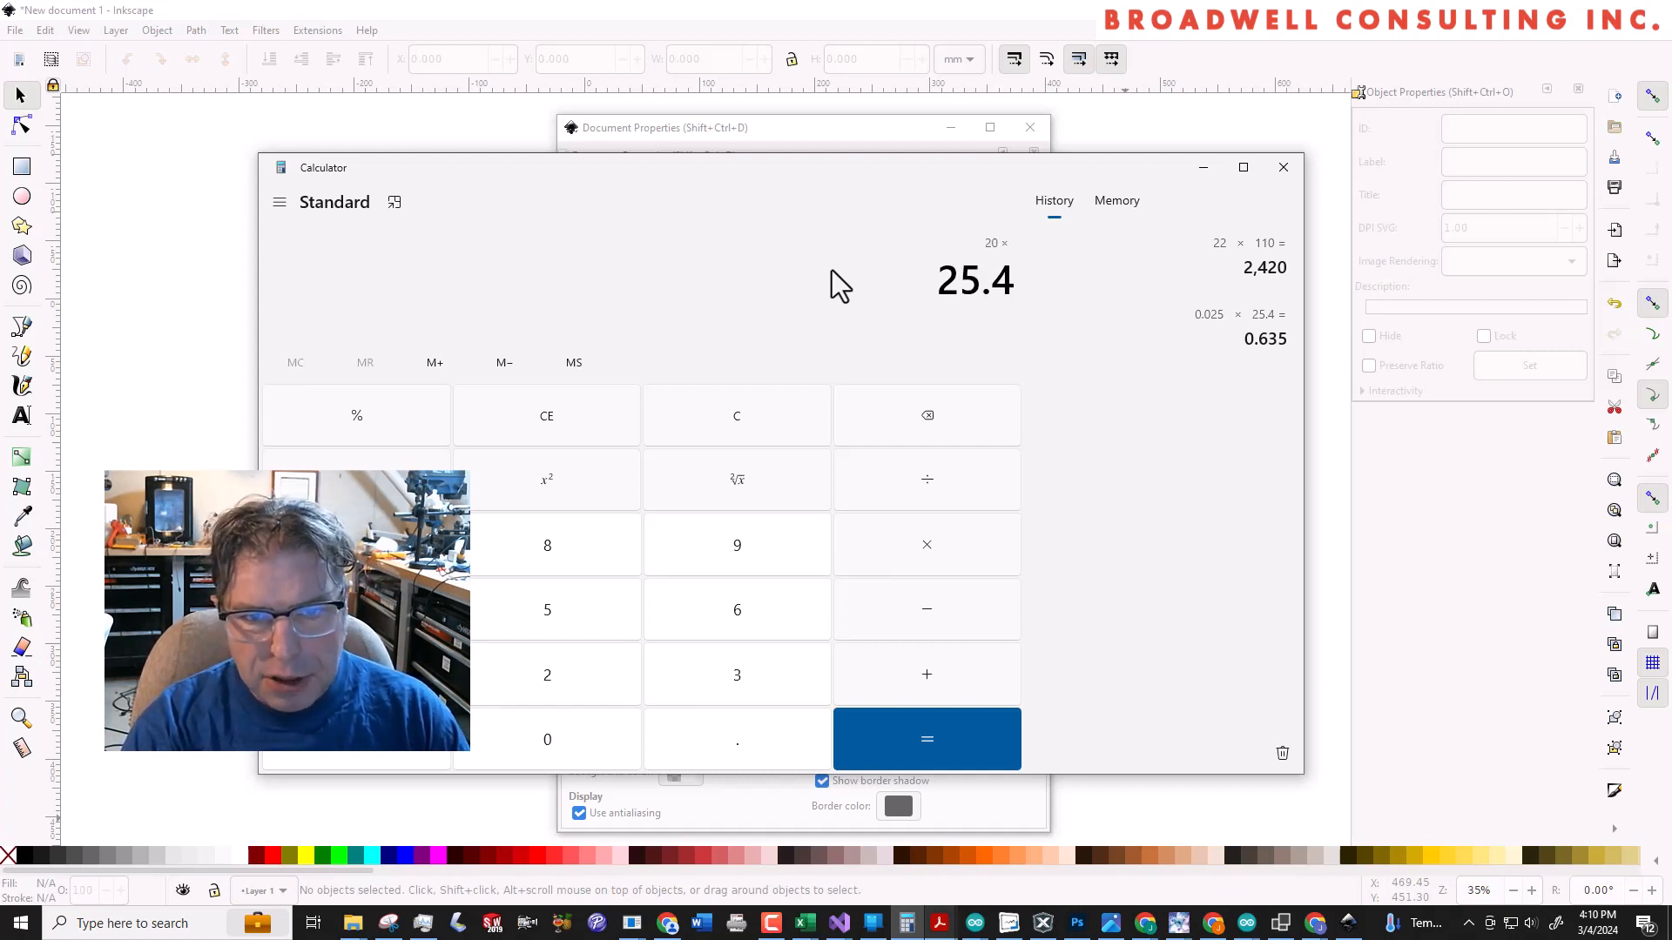
{"action": "key", "text": "Return"}
{"action": "left_click", "coordinate": [775, 127]}
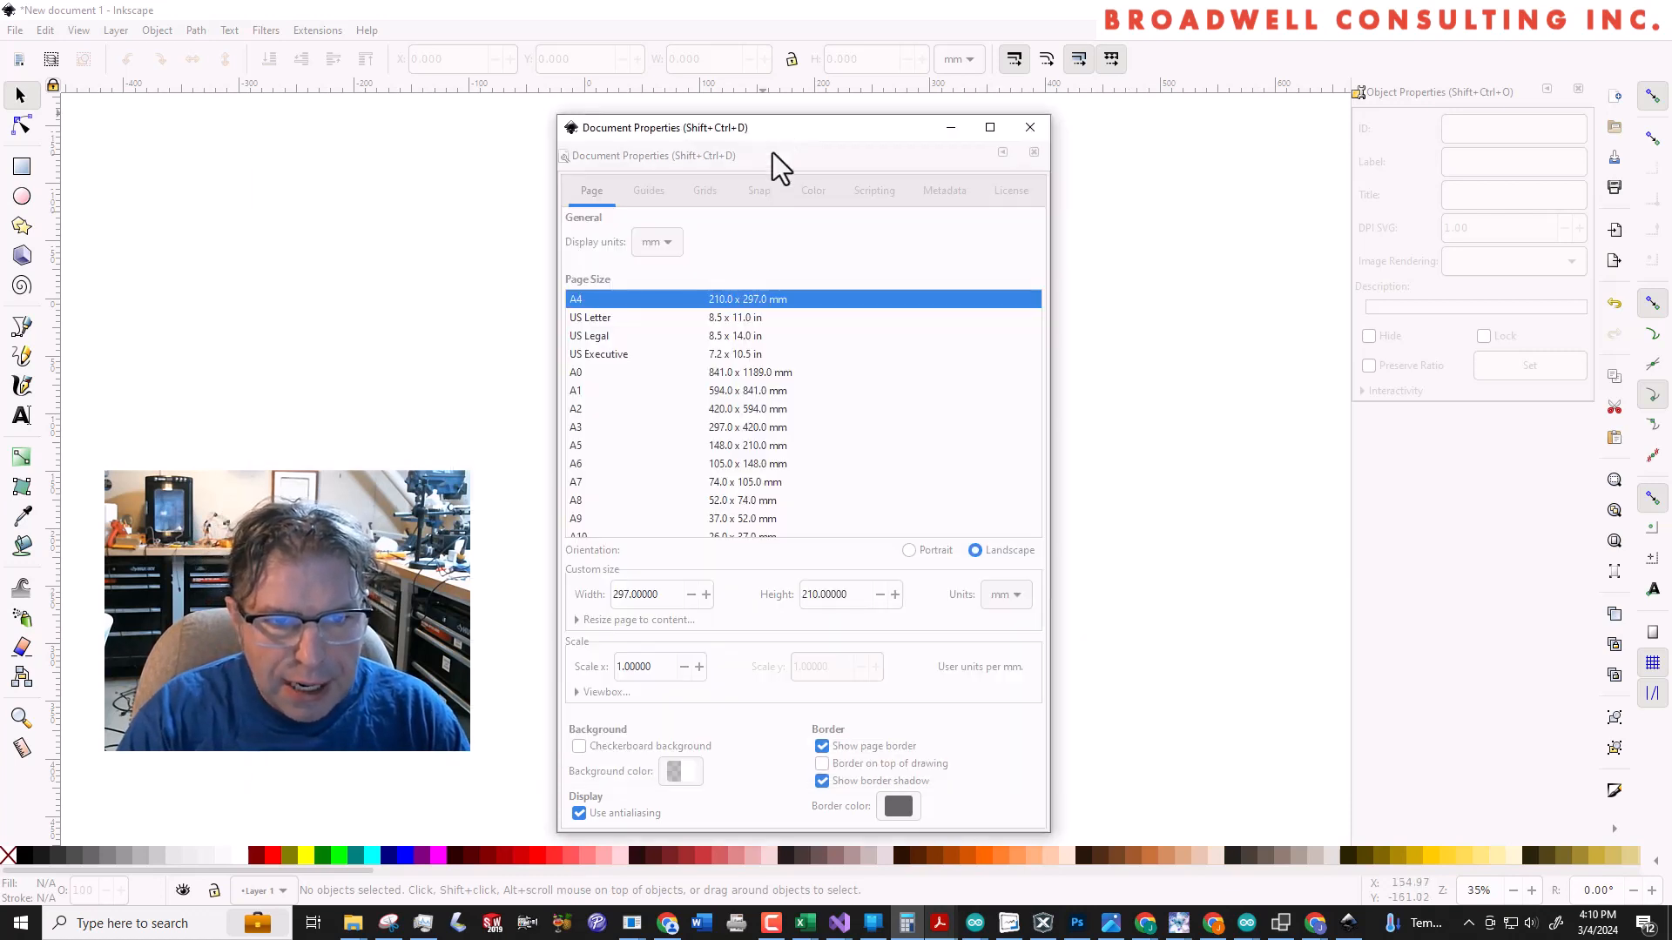
{"action": "double_click", "coordinate": [667, 593]}
{"action": "type", "text": "508"}
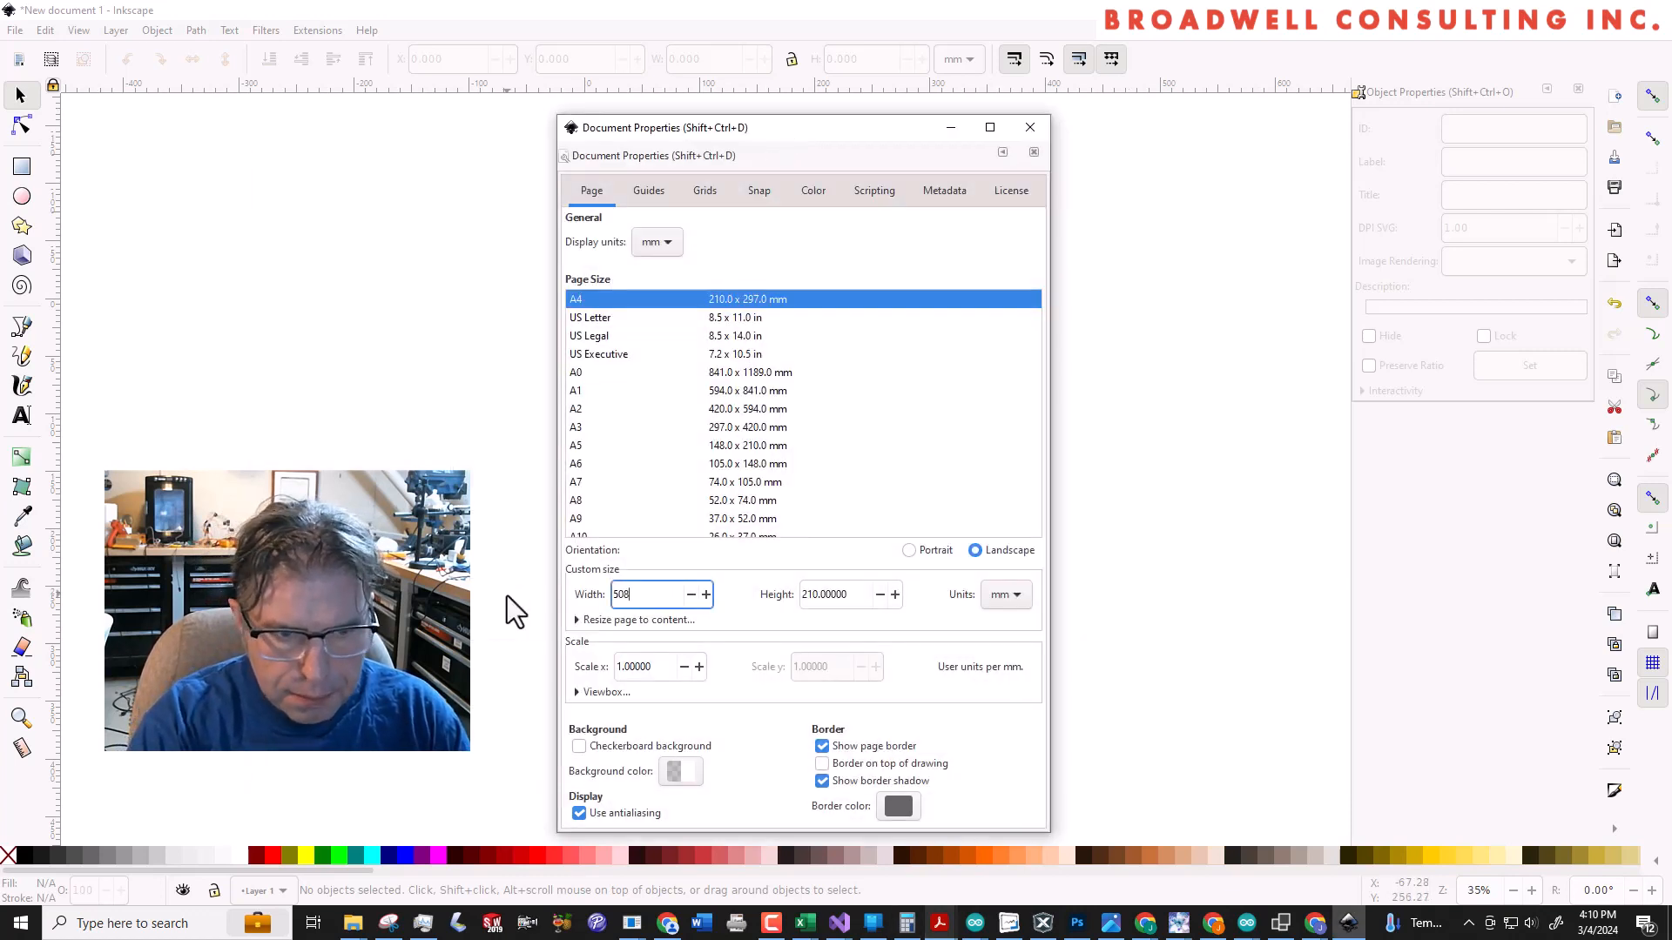
{"action": "key", "text": "Tab"}
Work out 16 × 25.4 in Calculator, set the page height to 406.4 mm, and close the document properties
{"action": "key", "text": "alt+Tab"}
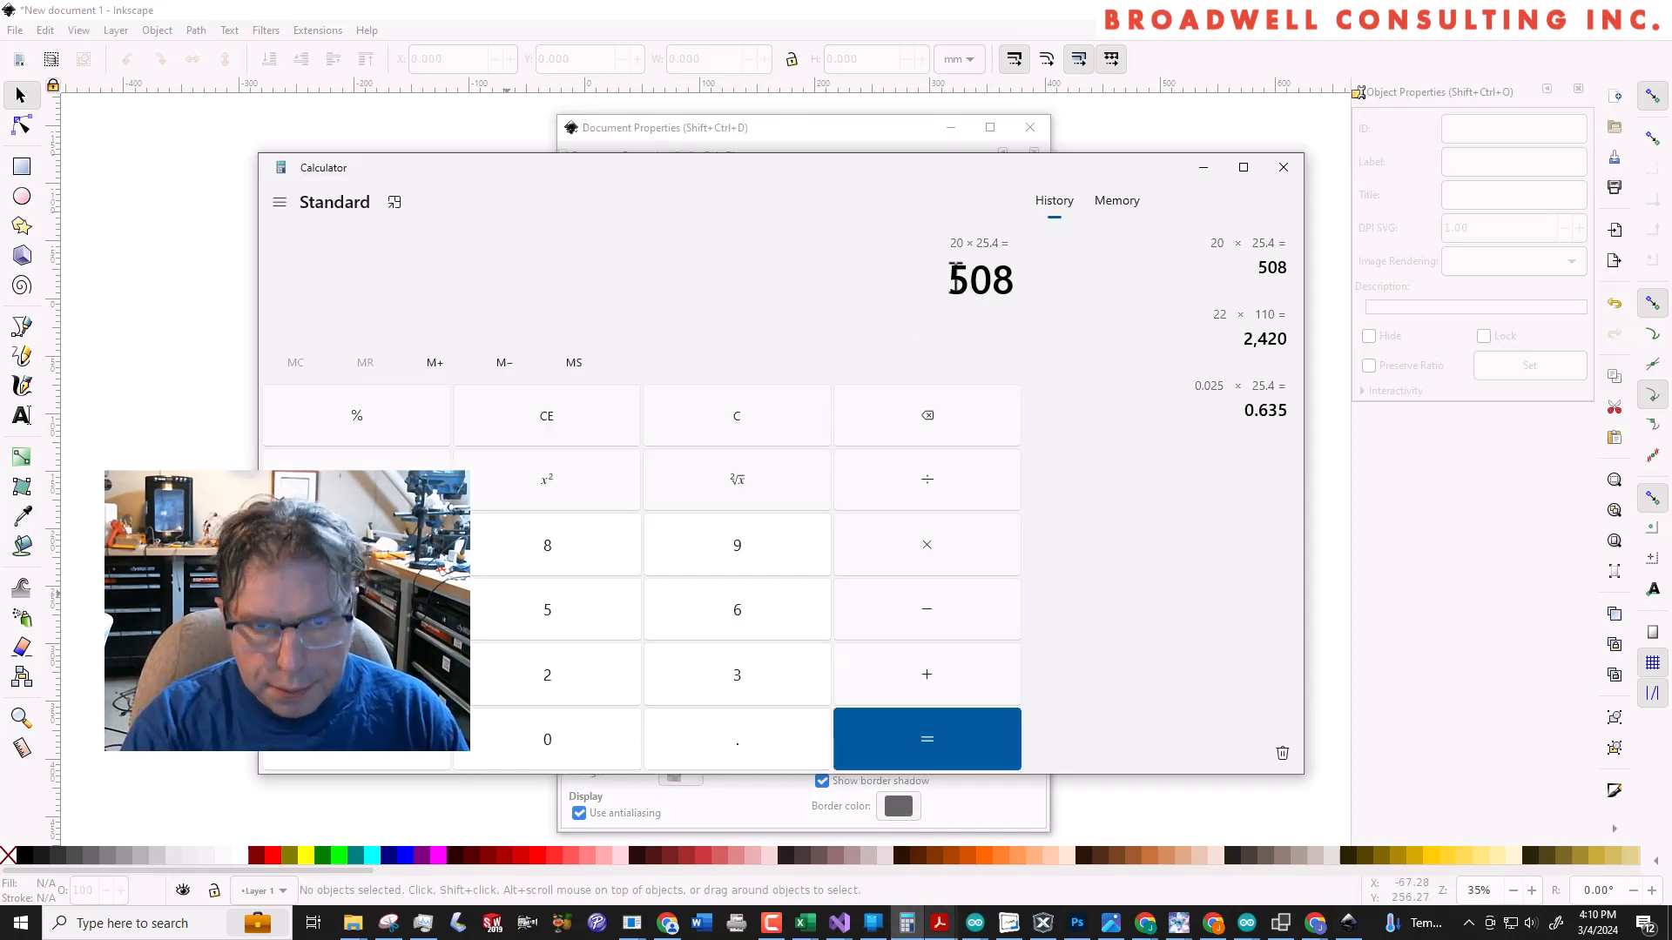
{"action": "type", "text": "16 × "}
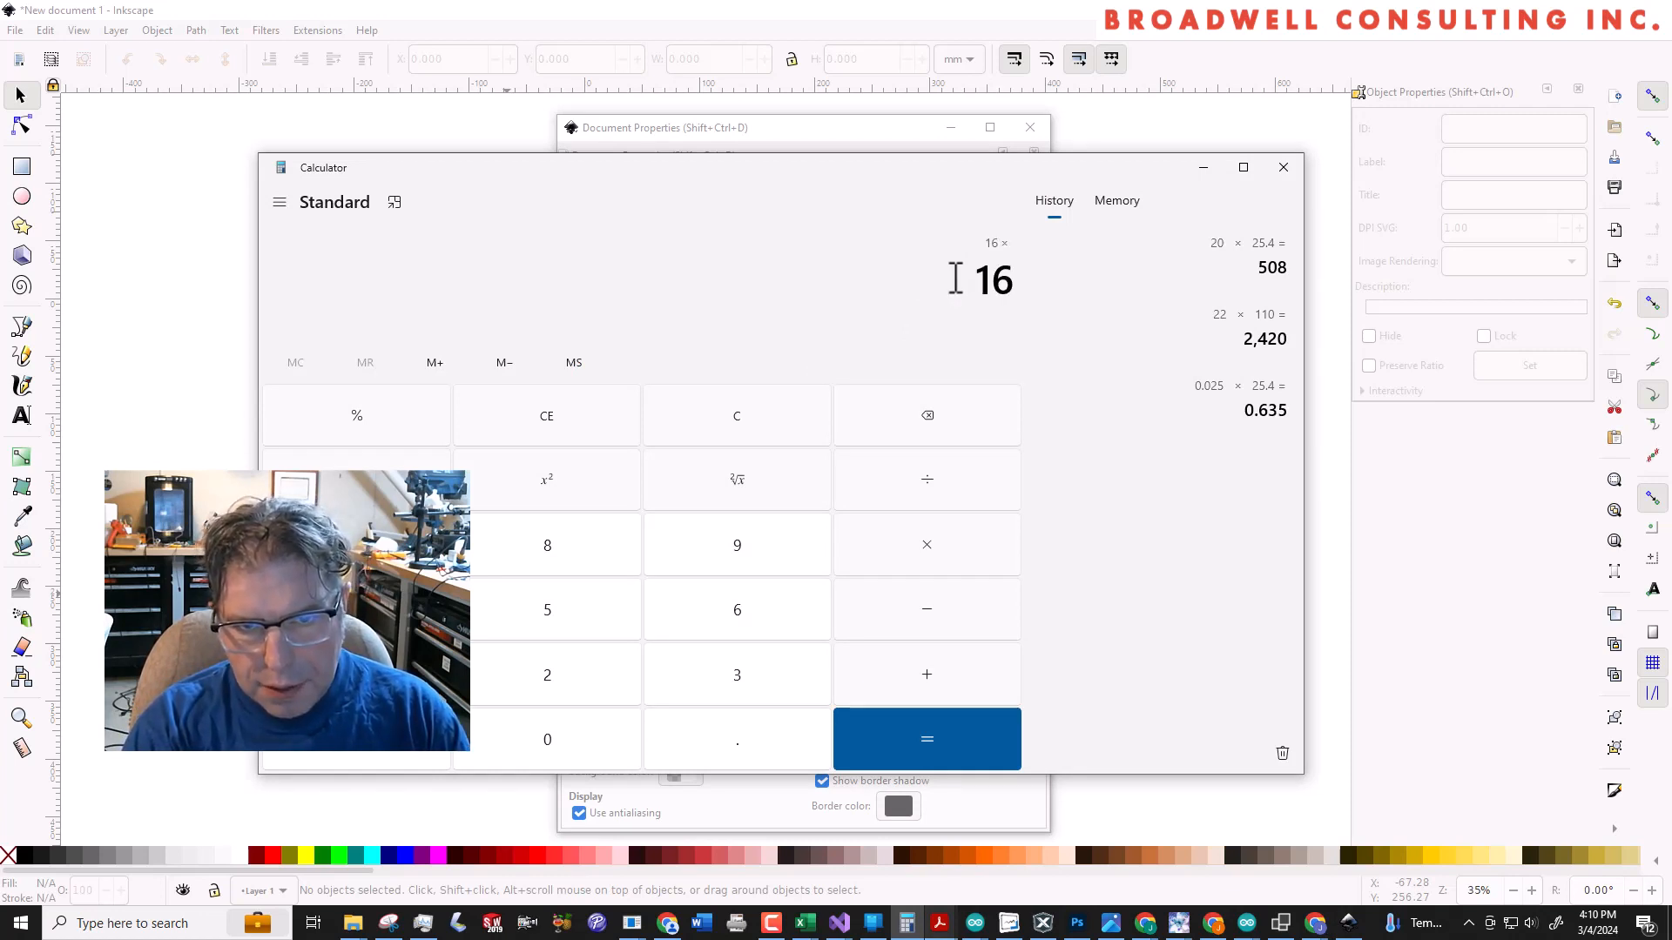
{"action": "type", "text": "25.4"}
{"action": "key", "text": "Return"}
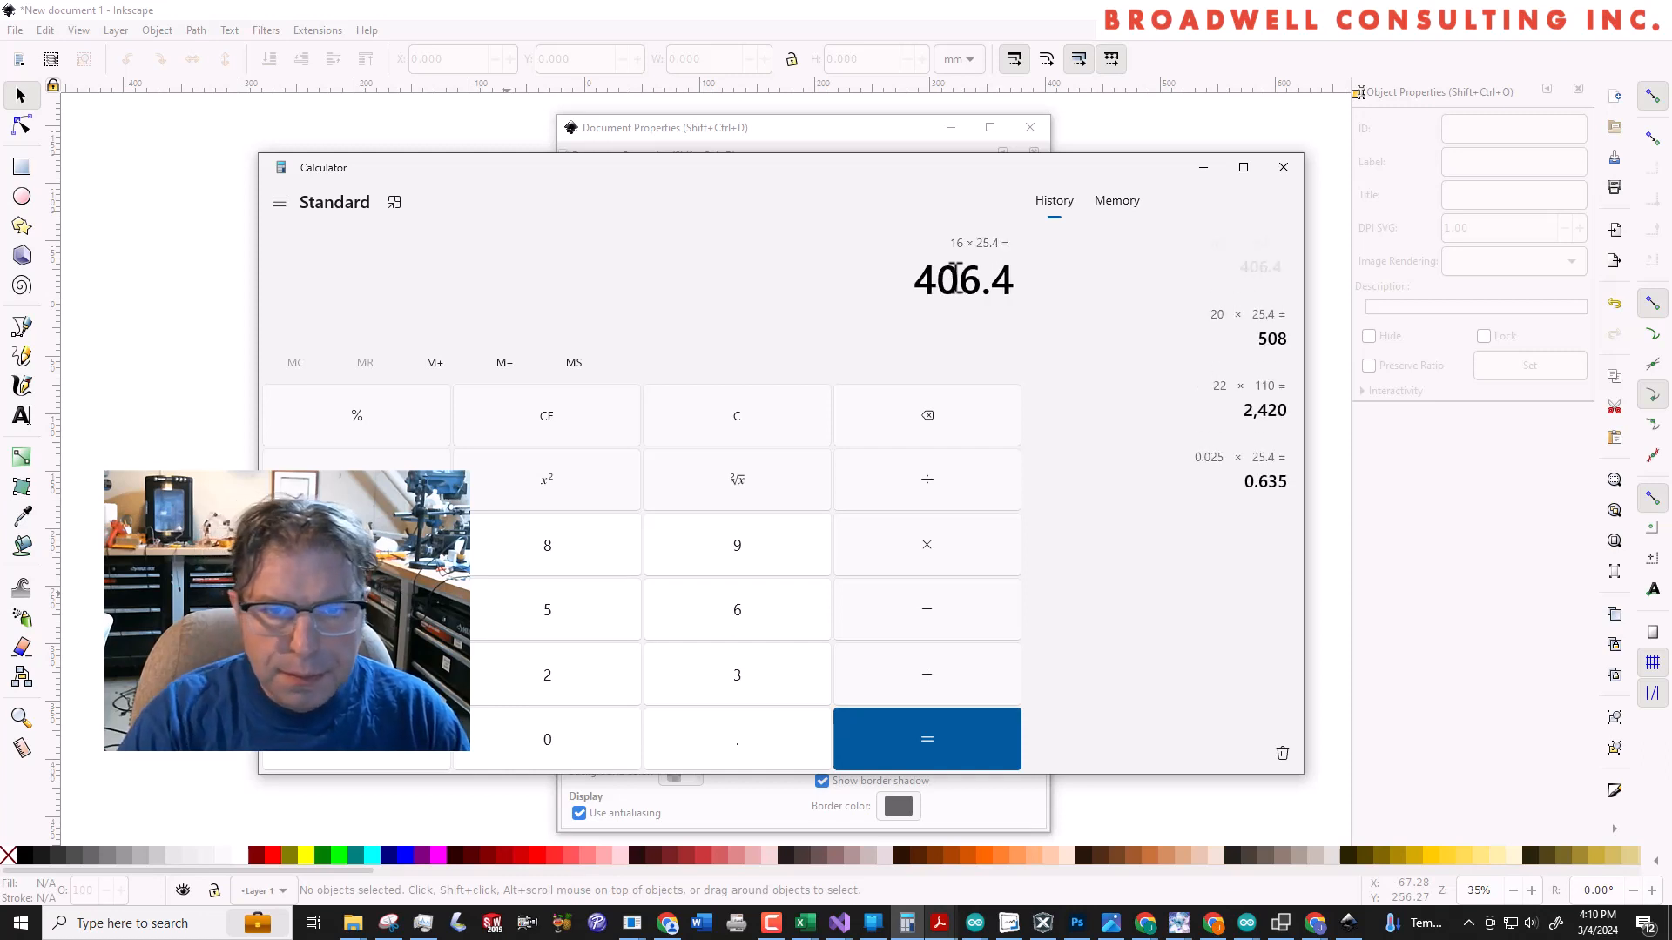
{"action": "left_click", "coordinate": [864, 124]}
{"action": "triple_click", "coordinate": [880, 594]}
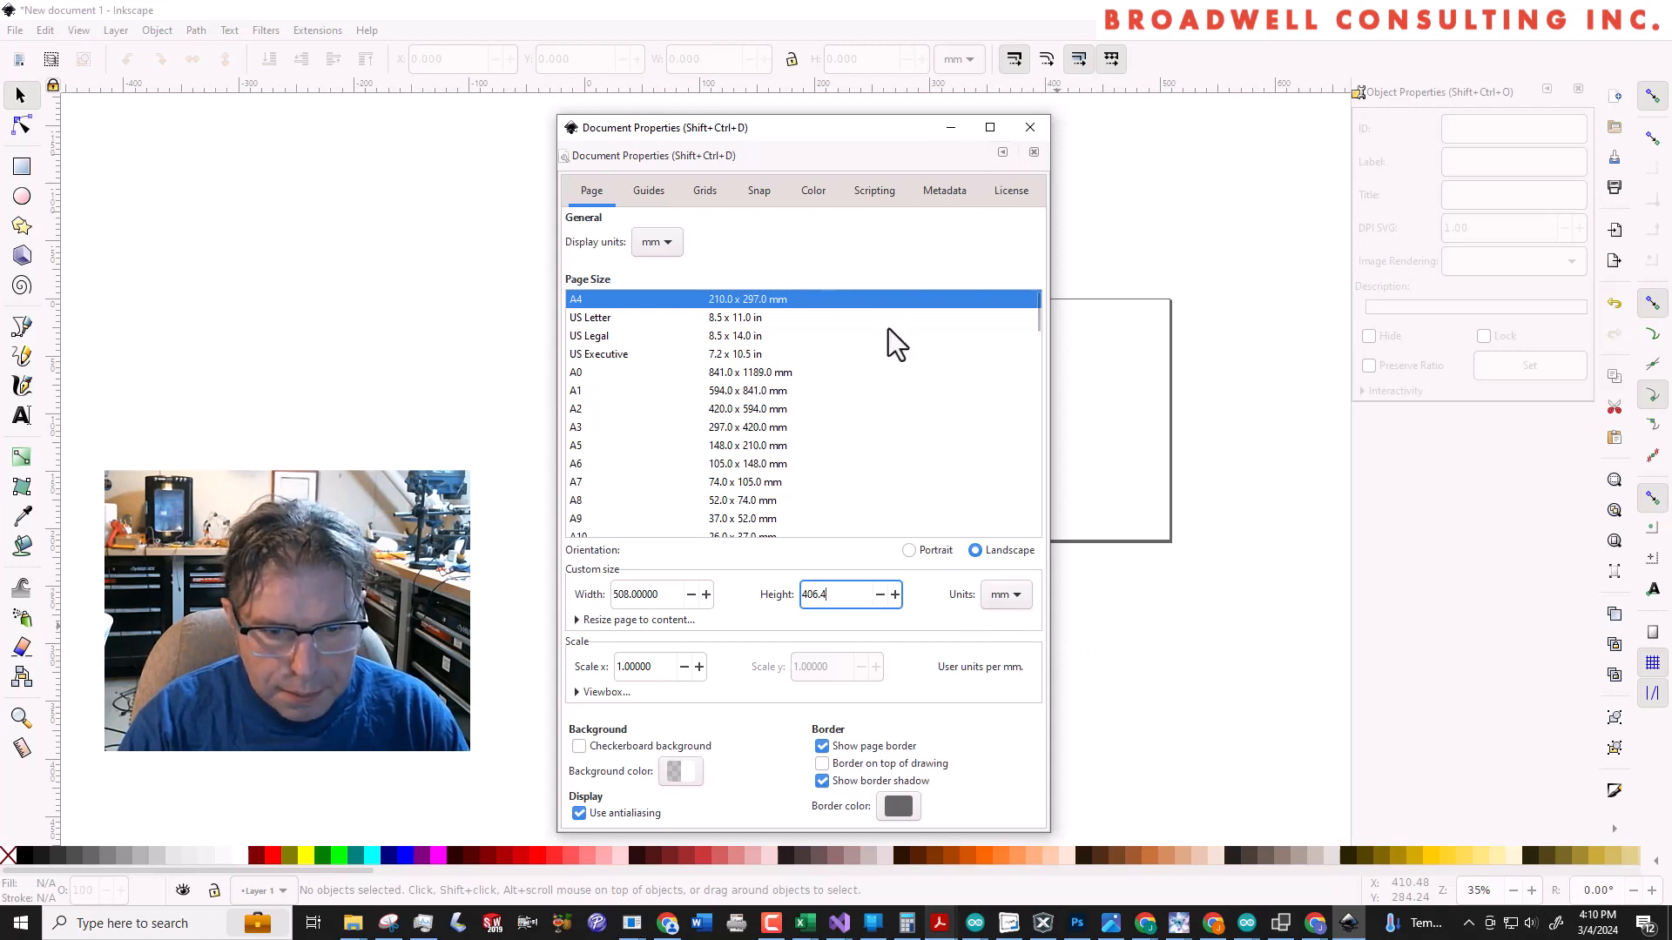
{"action": "left_click", "coordinate": [1024, 129]}
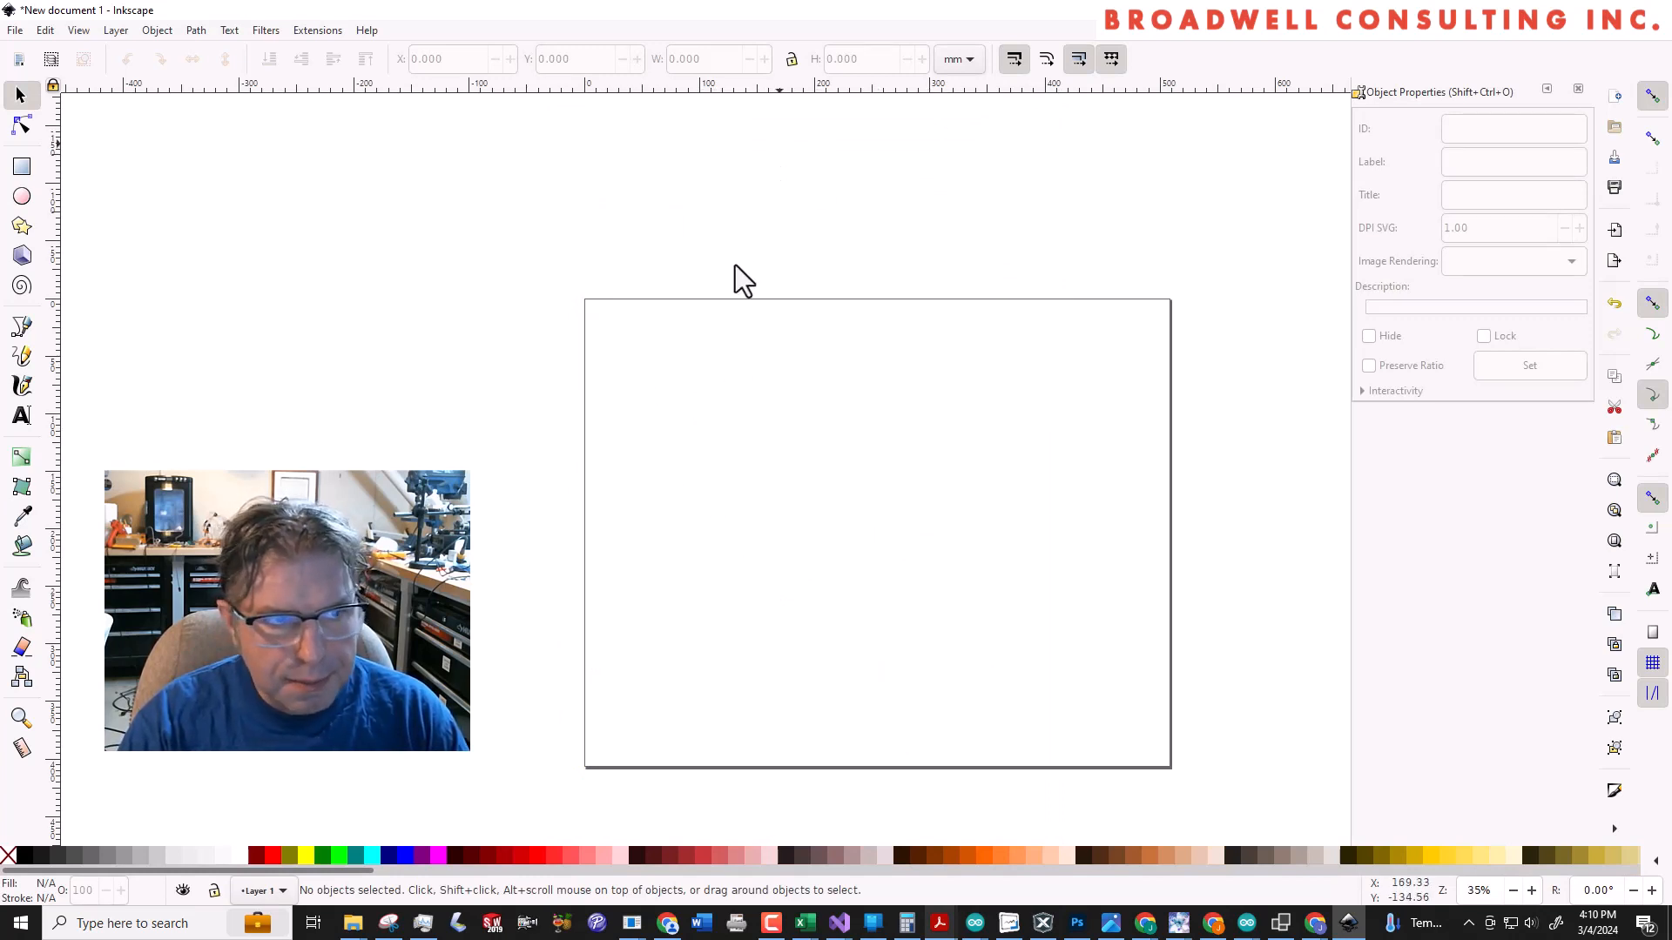
Draw a circle about 91 mm in diameter in the upper-left part of the page
{"action": "left_click", "coordinate": [22, 197]}
{"action": "left_click_drag", "start_coordinate": [683, 358], "coordinate": [805, 468]}
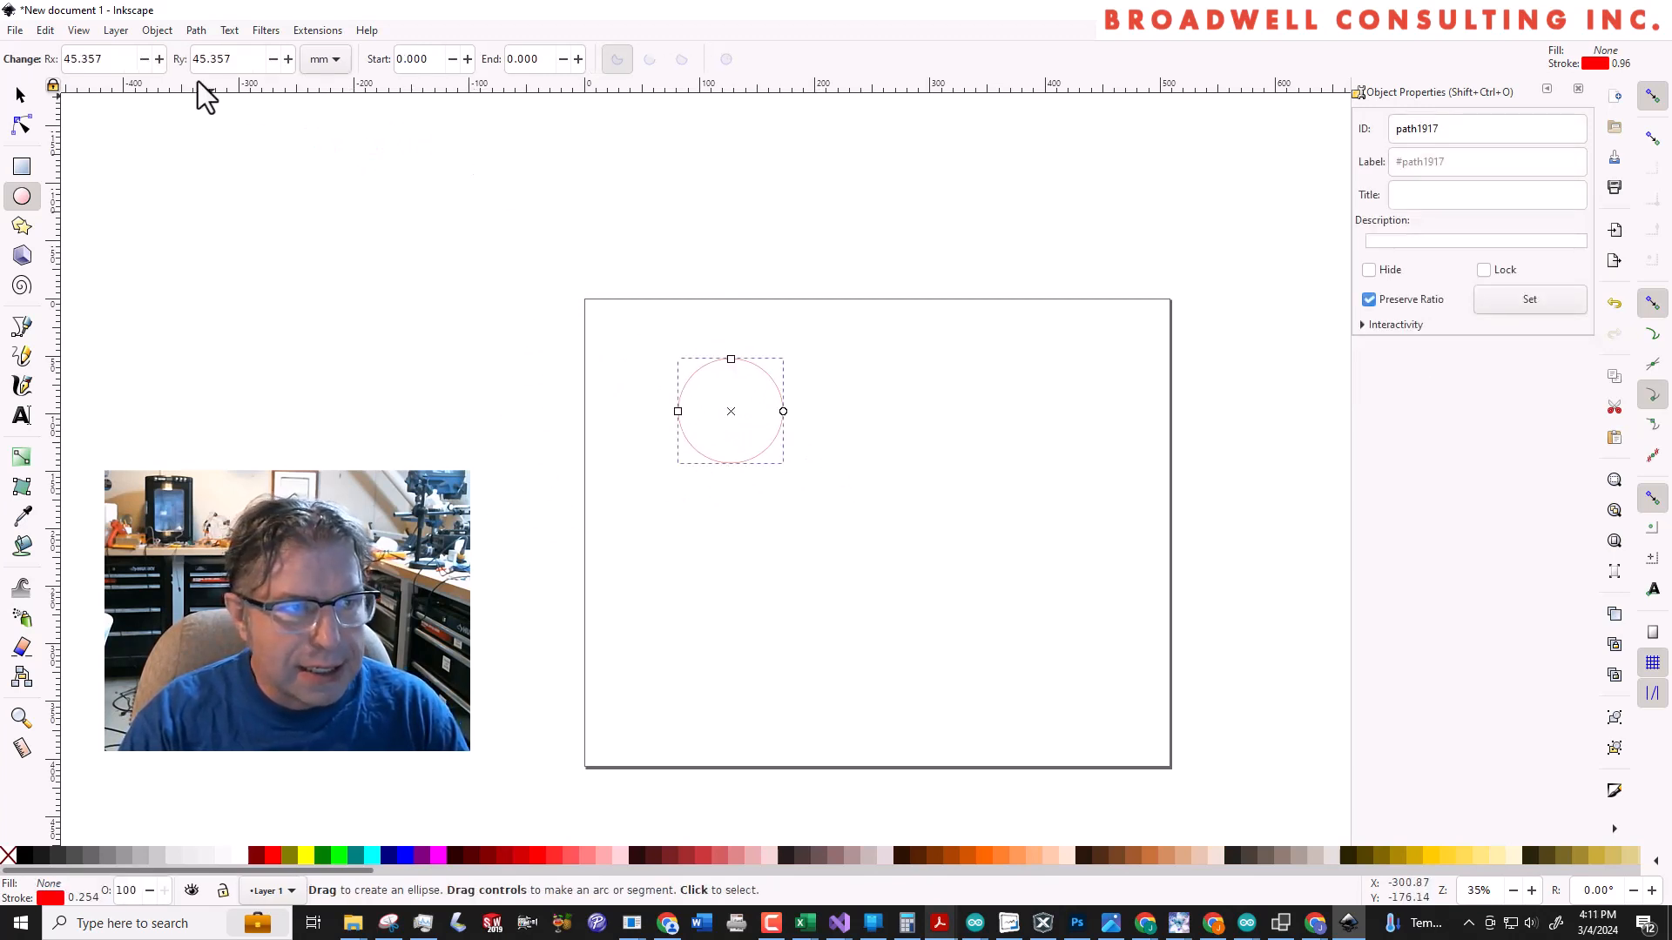
{"action": "left_click", "coordinate": [21, 103]}
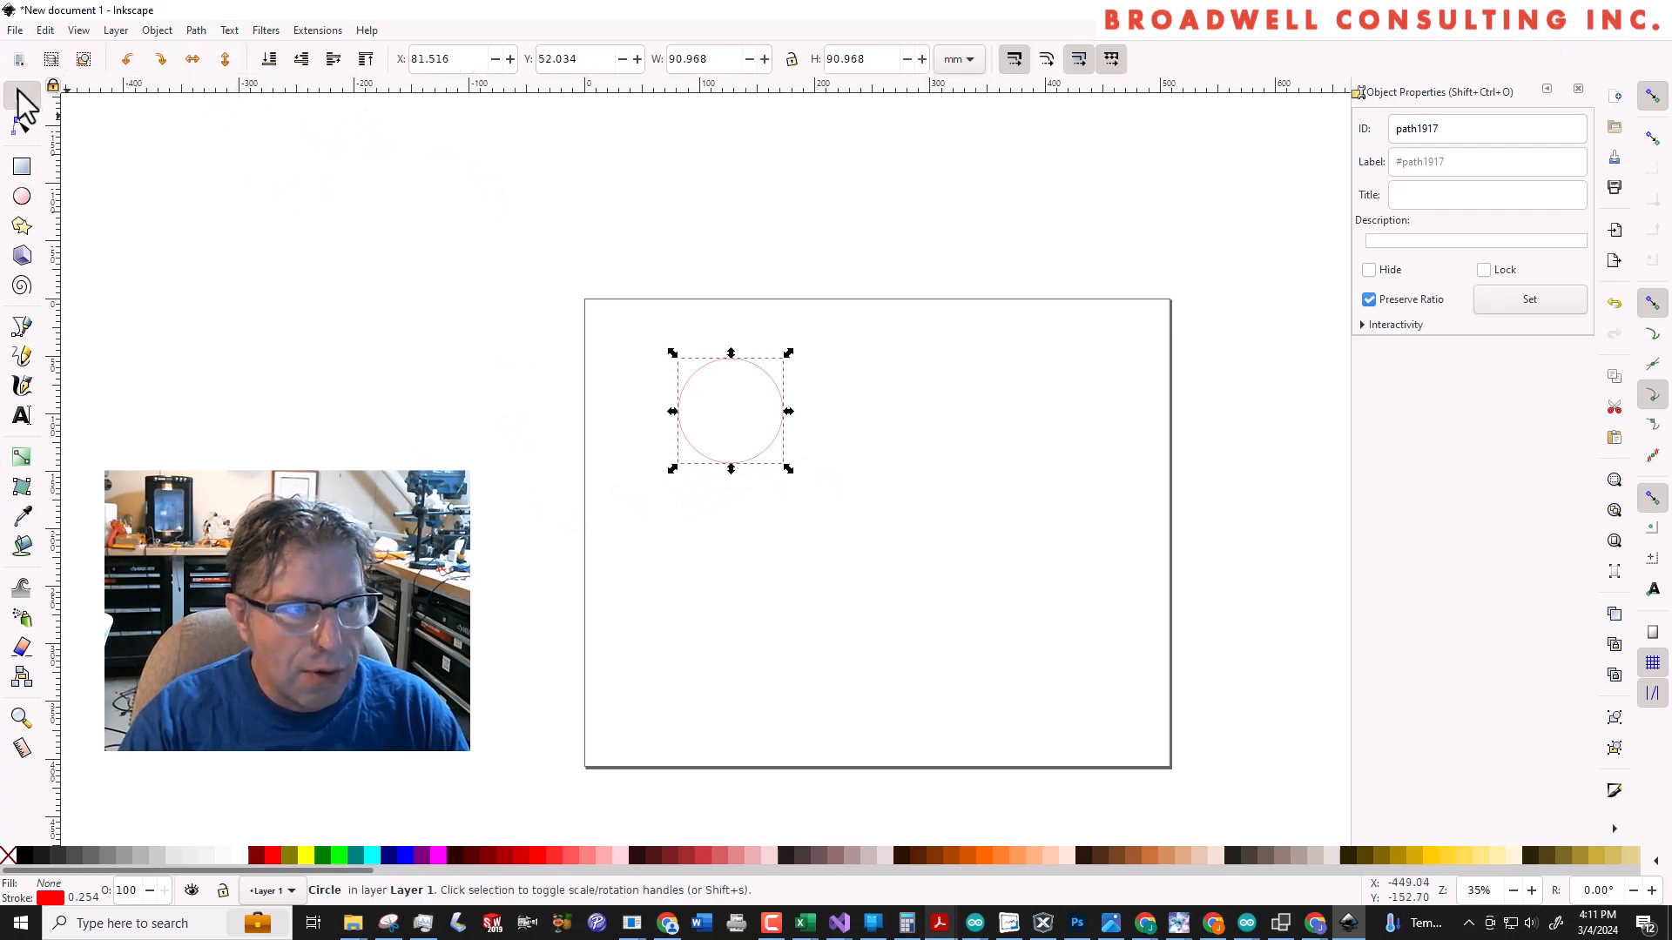
{"action": "left_click", "coordinate": [772, 533]}
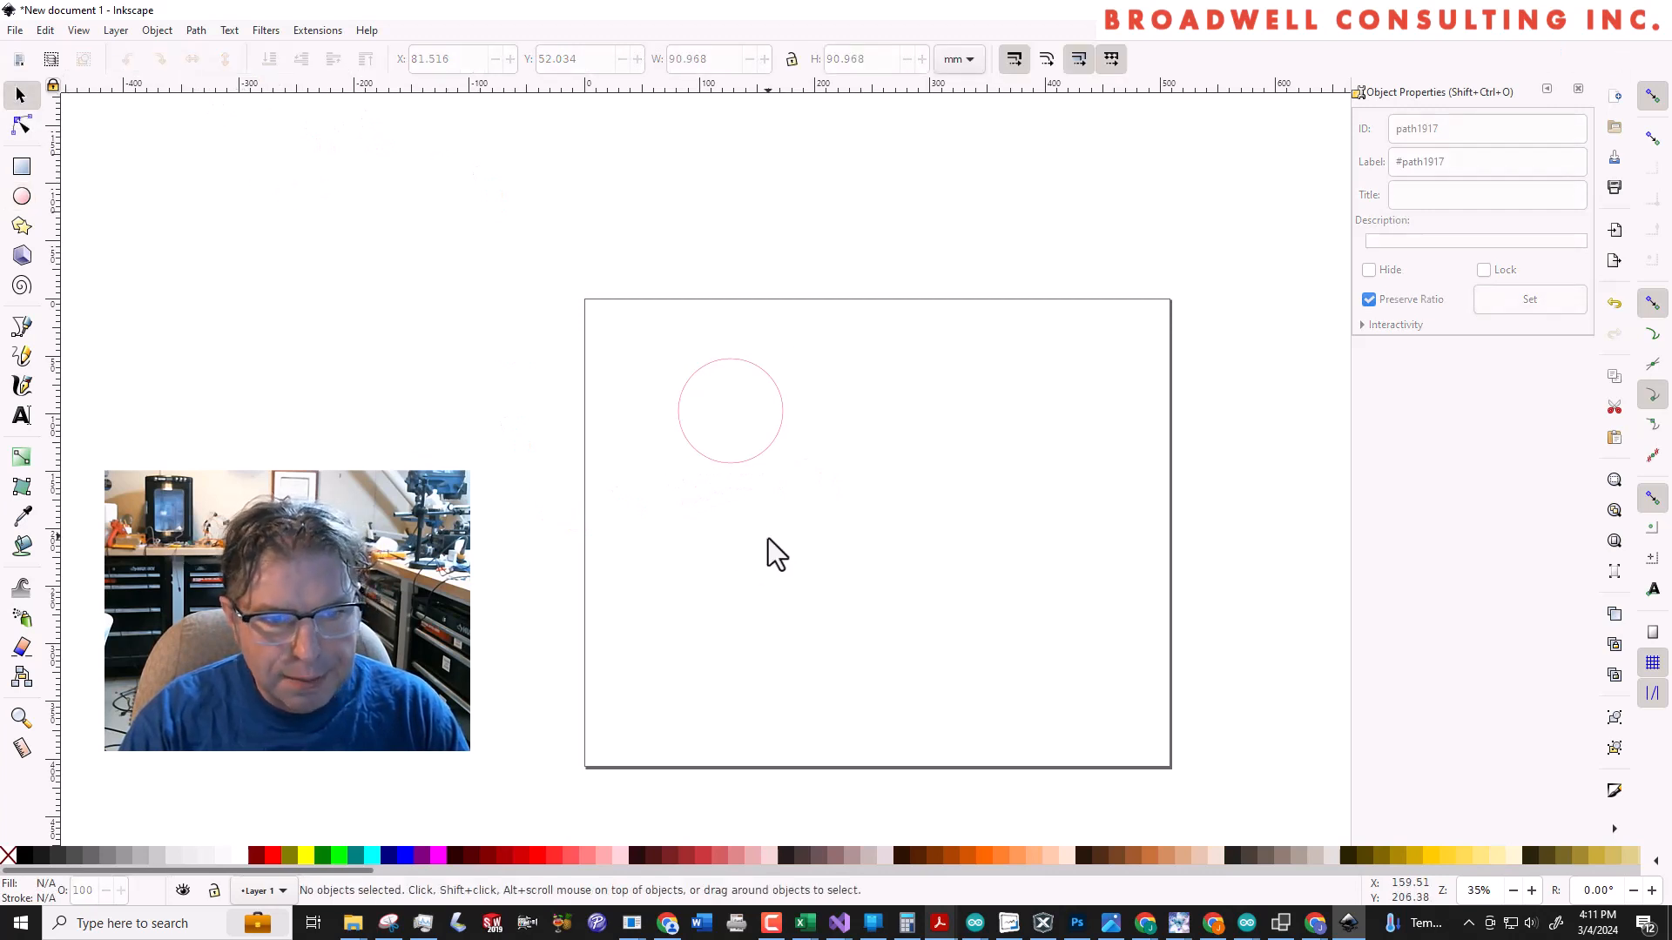
Resize the circle to 27 mm wide with its width-to-height ratio locked
{"action": "left_click", "coordinate": [730, 465]}
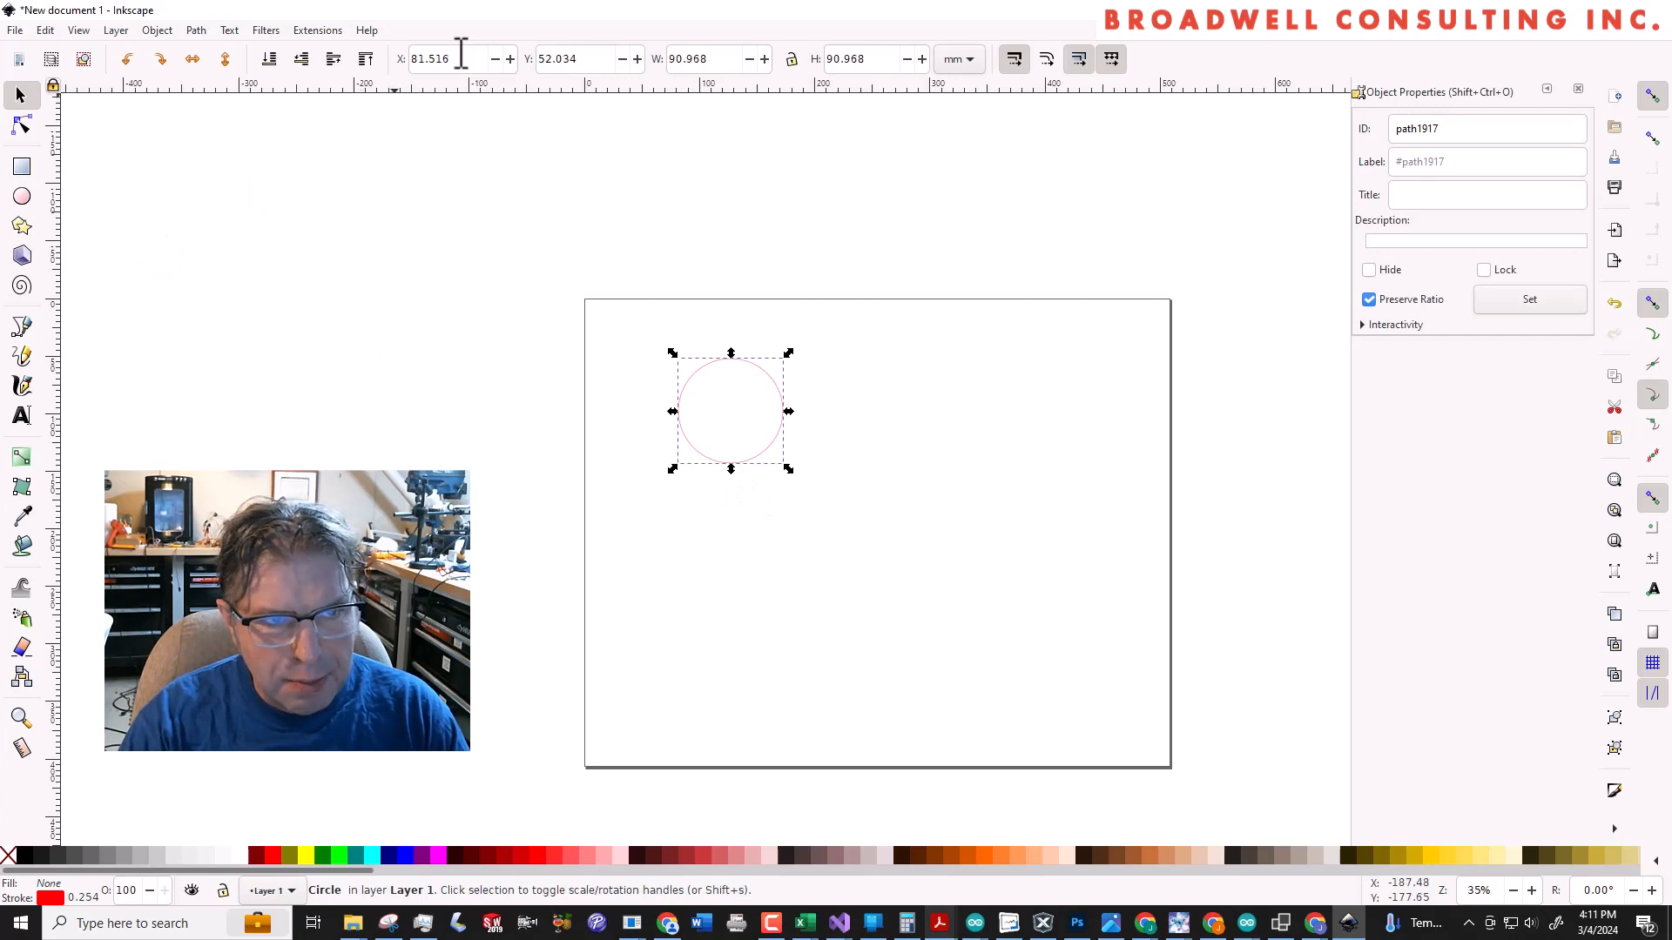
{"action": "left_click", "coordinate": [739, 59]}
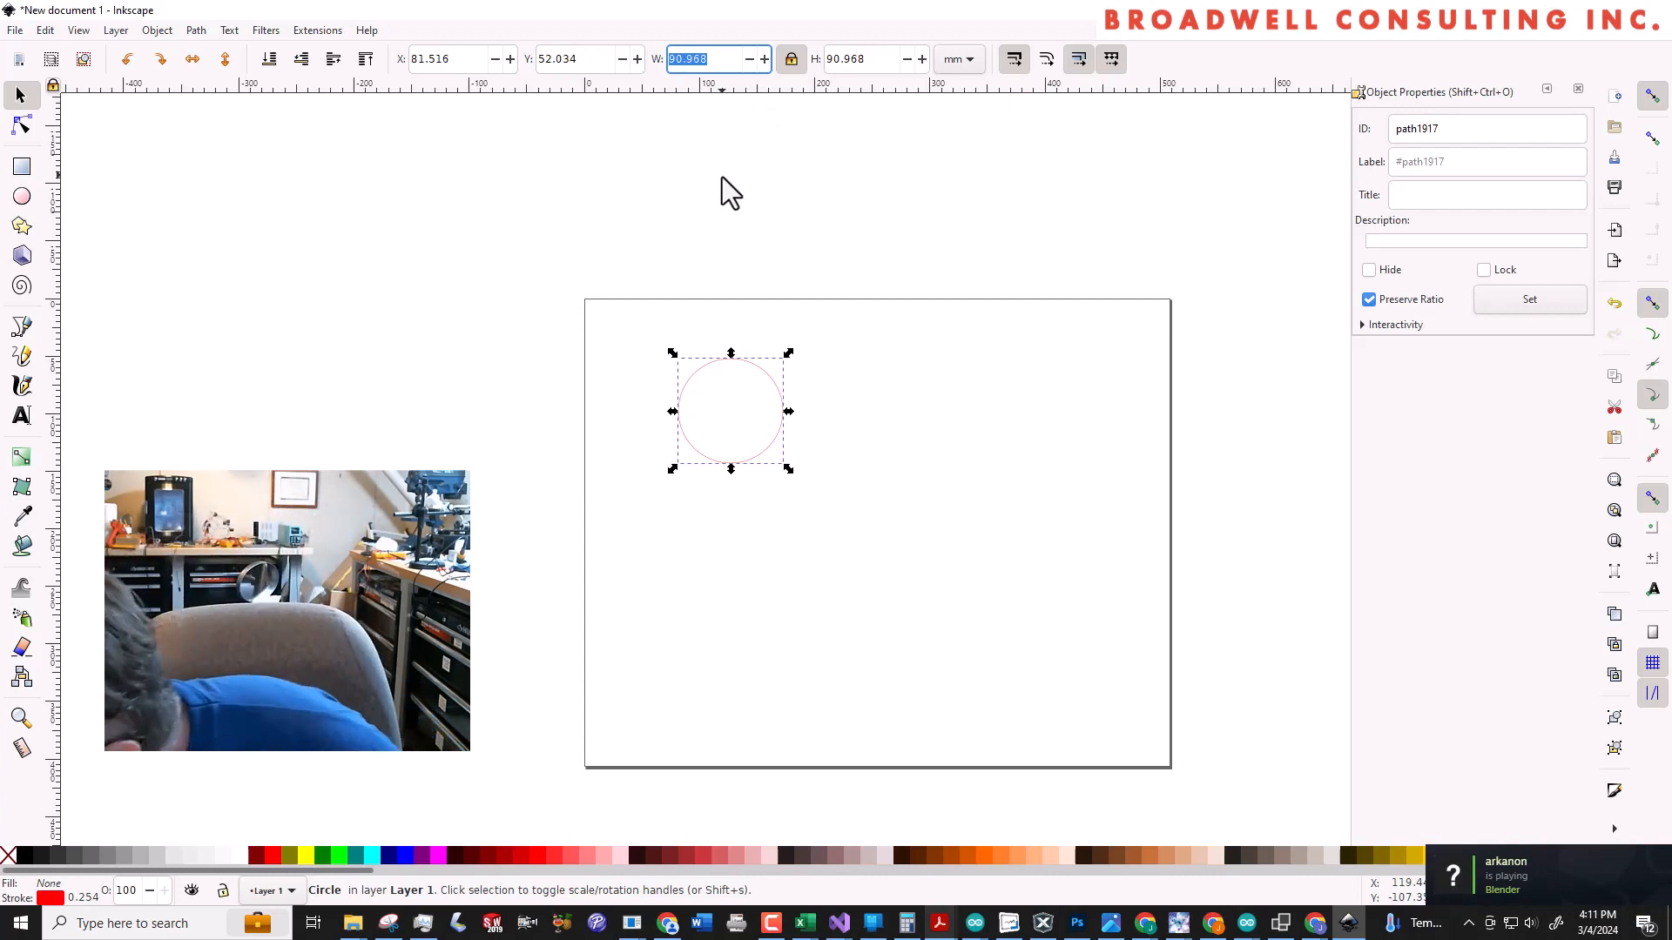
{"action": "type", "text": "27"}
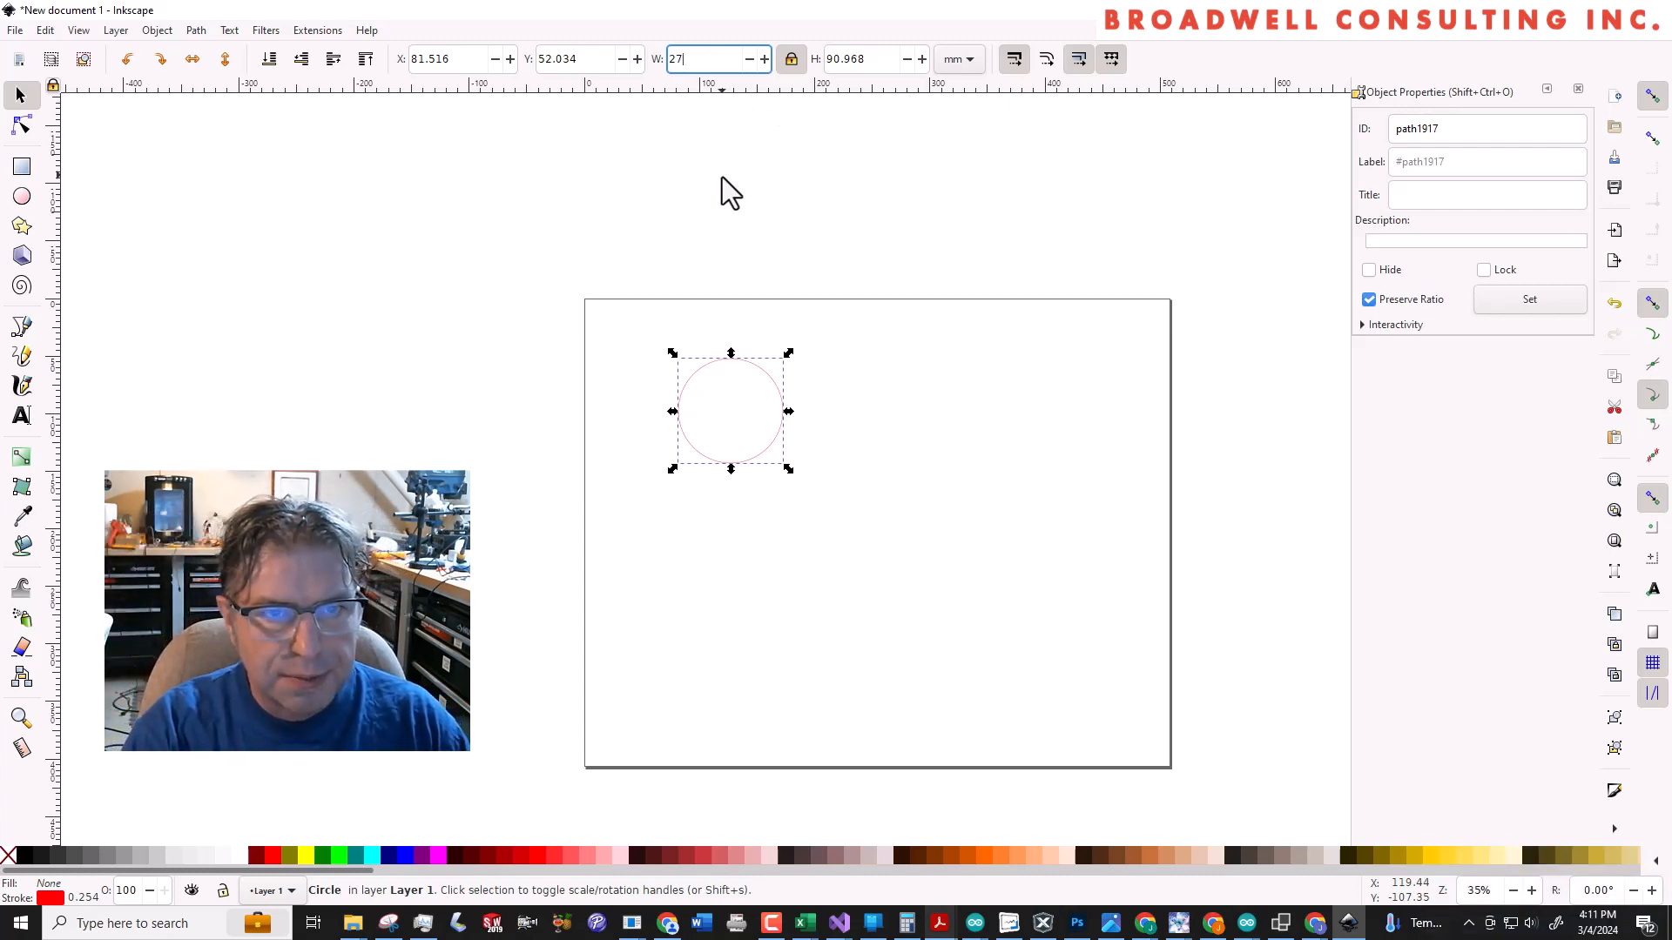
{"action": "key", "text": "Return"}
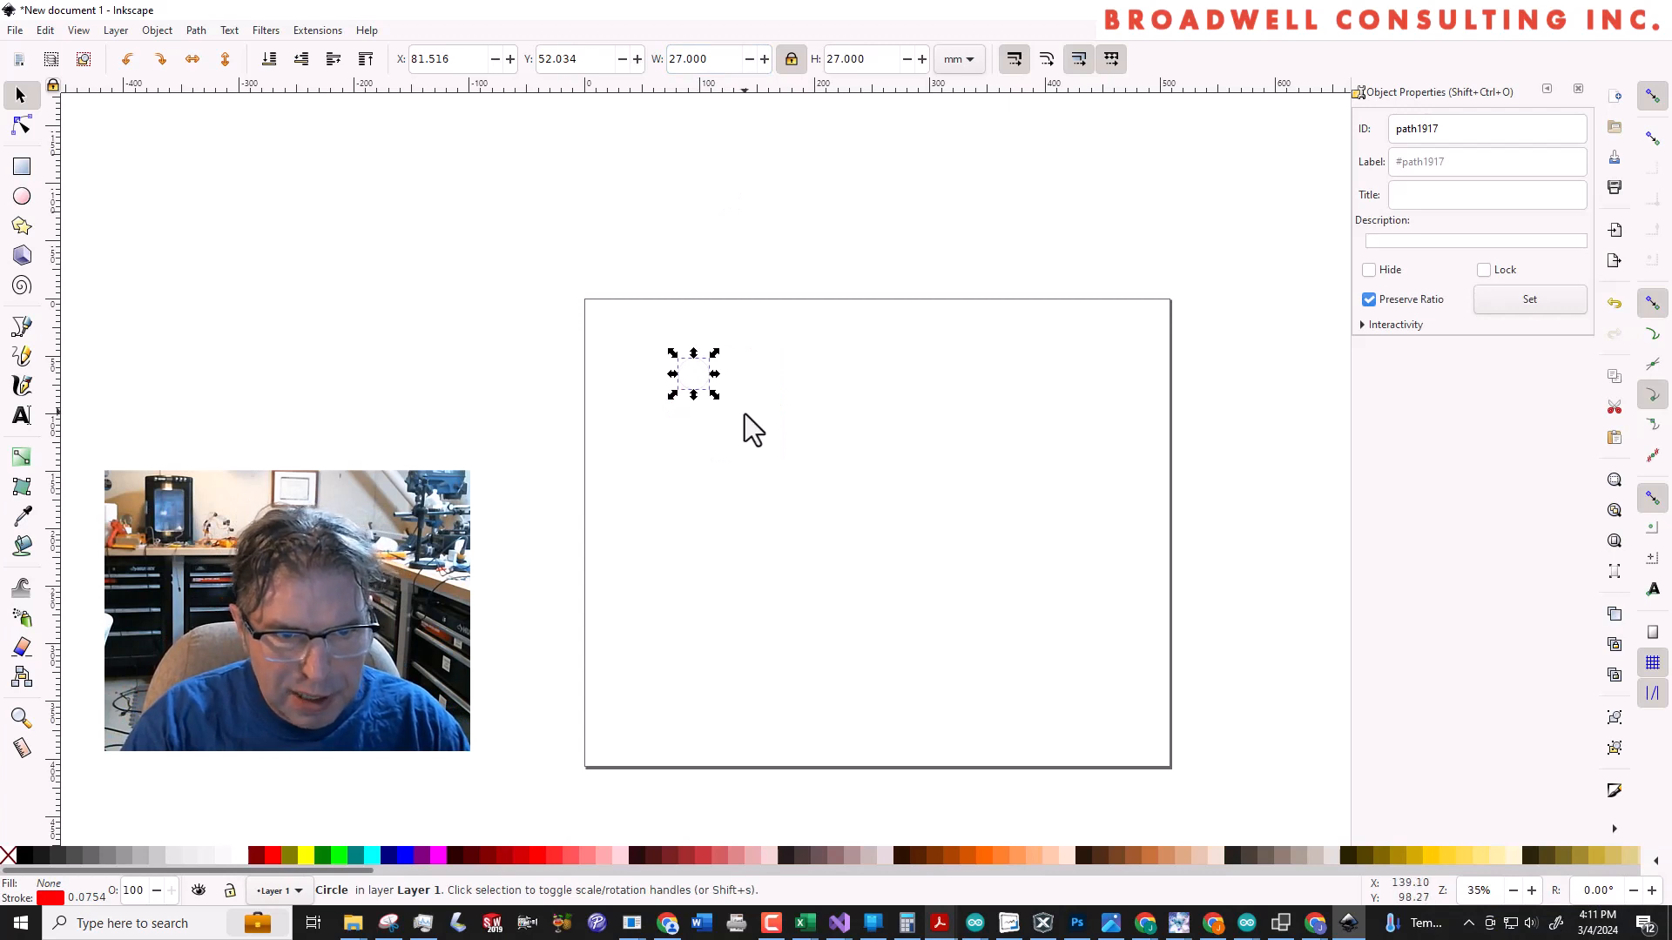
{"action": "left_click", "coordinate": [700, 354]}
Draw a second, smaller circle about 11 mm in diameter above and to the left of the 27 mm circle
{"action": "scroll", "coordinate": [698, 354], "scroll_direction": "up", "scroll_amount": 4}
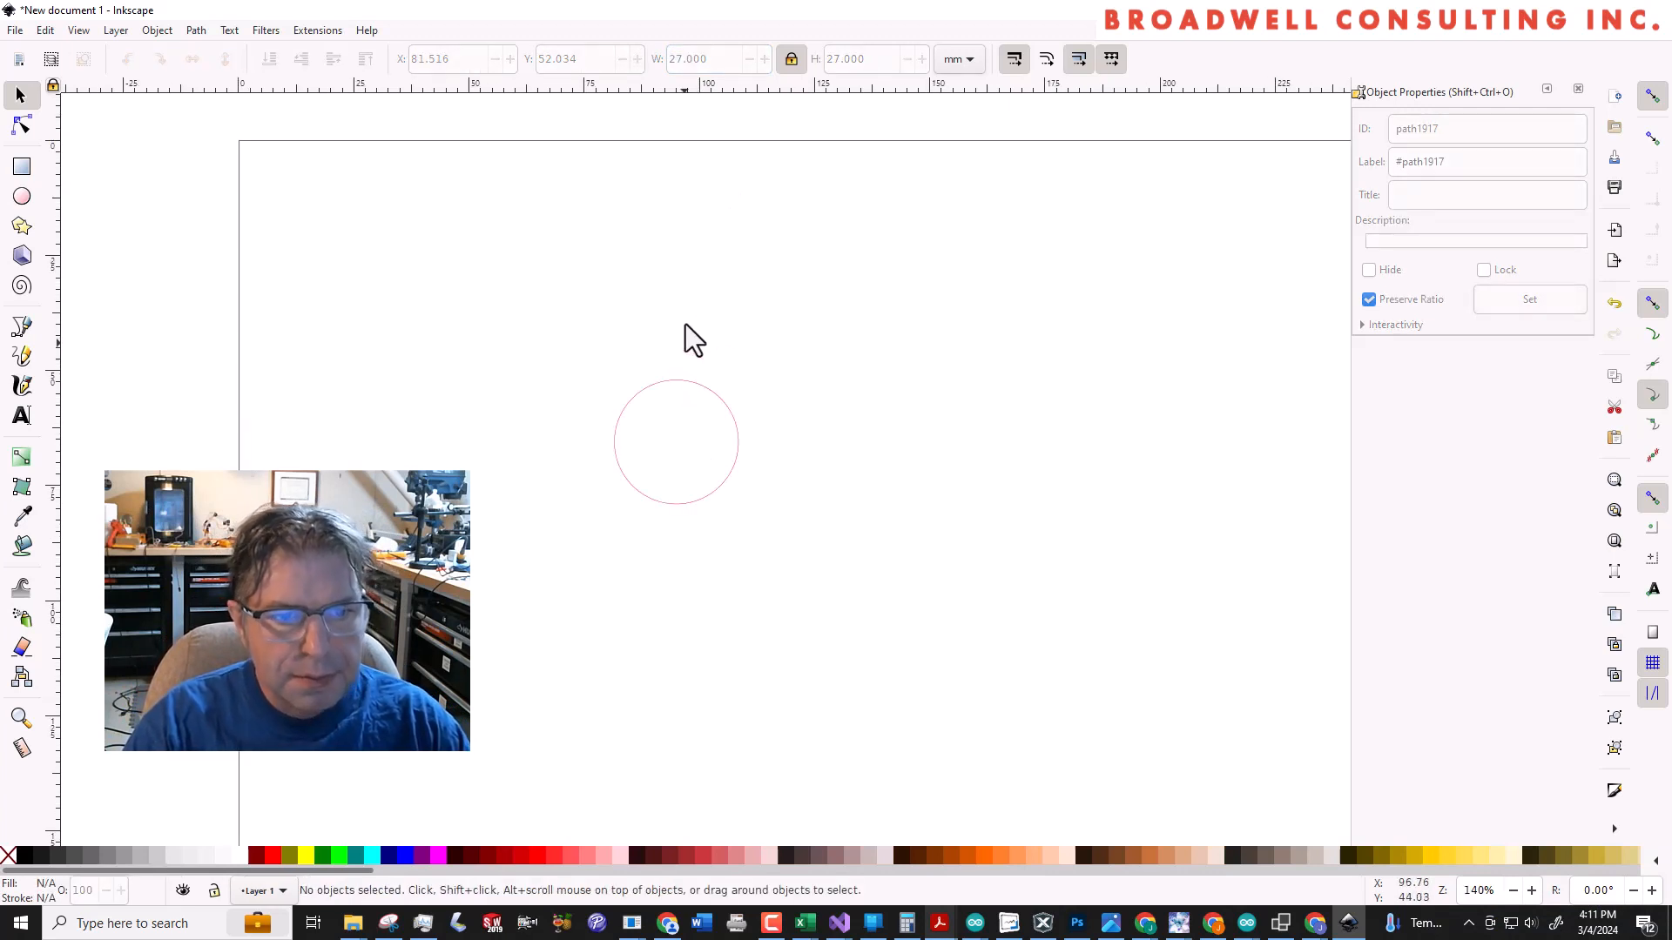
{"action": "left_click", "coordinate": [21, 197]}
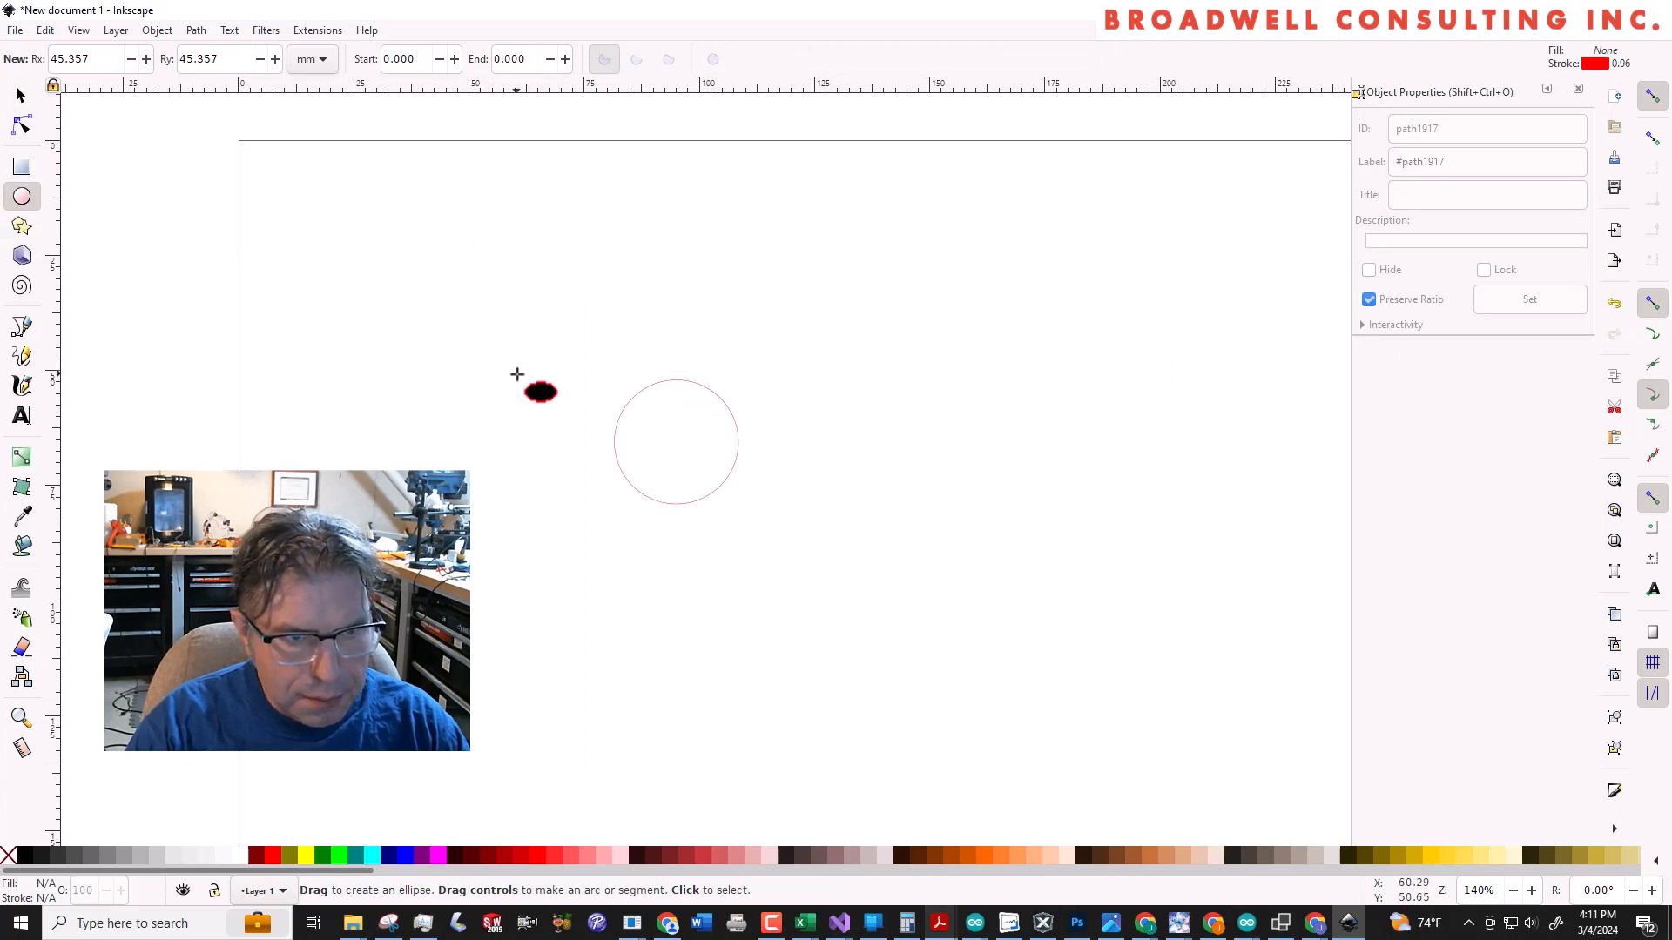
{"action": "left_click_drag", "start_coordinate": [470, 286], "coordinate": [525, 336]}
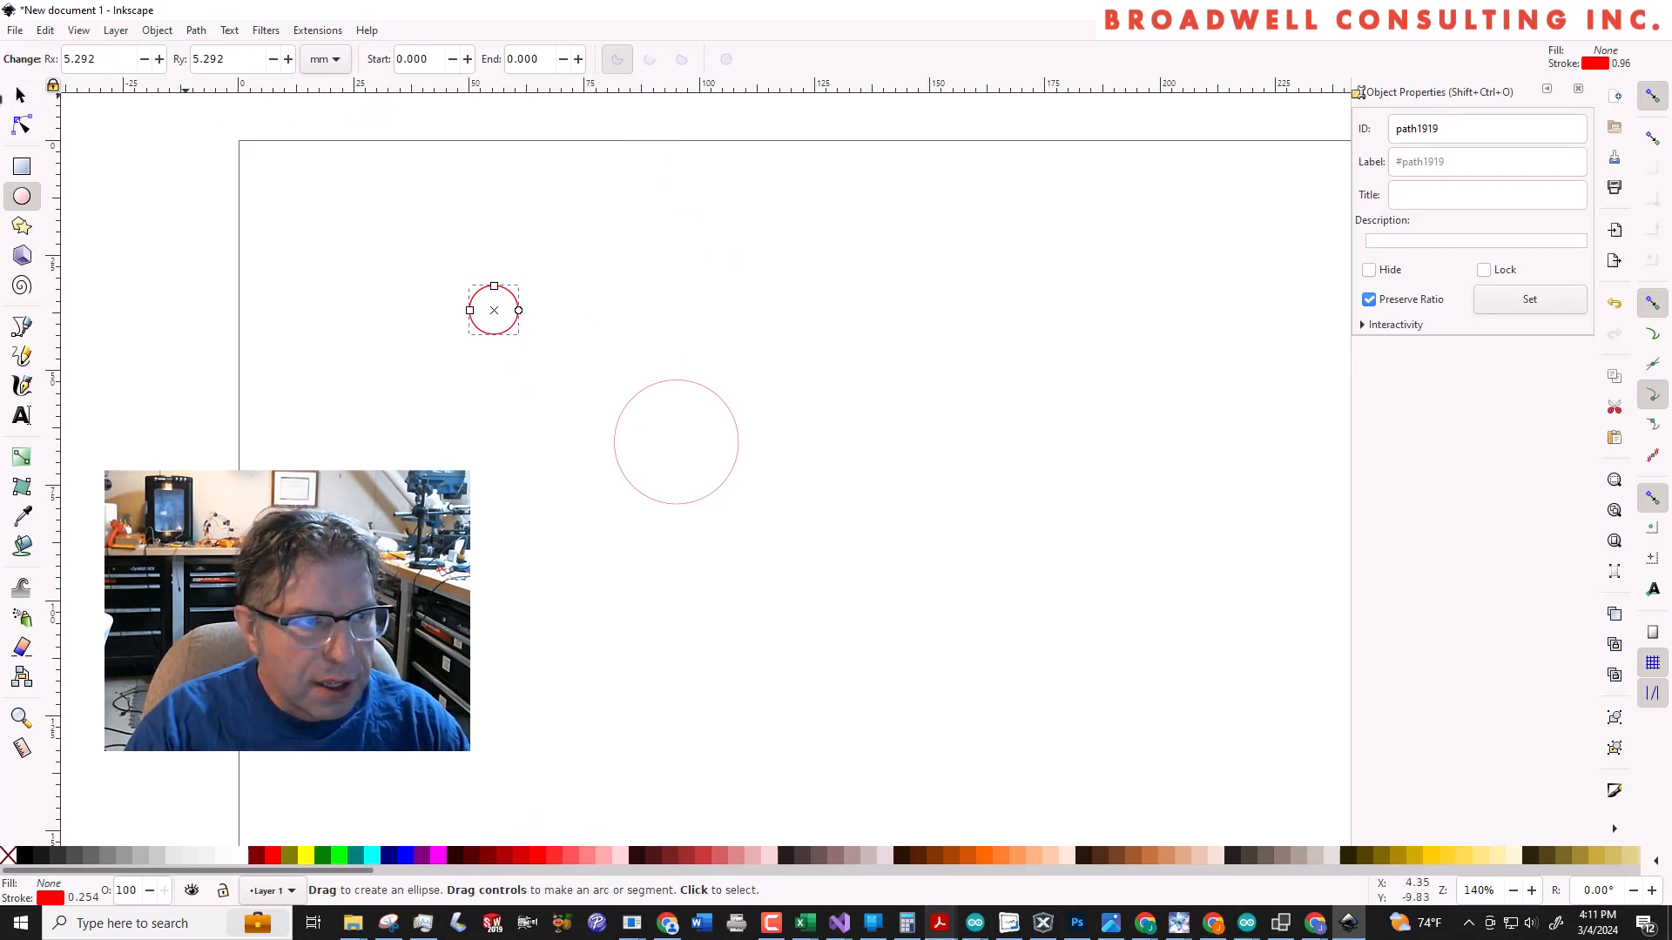
{"action": "left_click", "coordinate": [19, 94]}
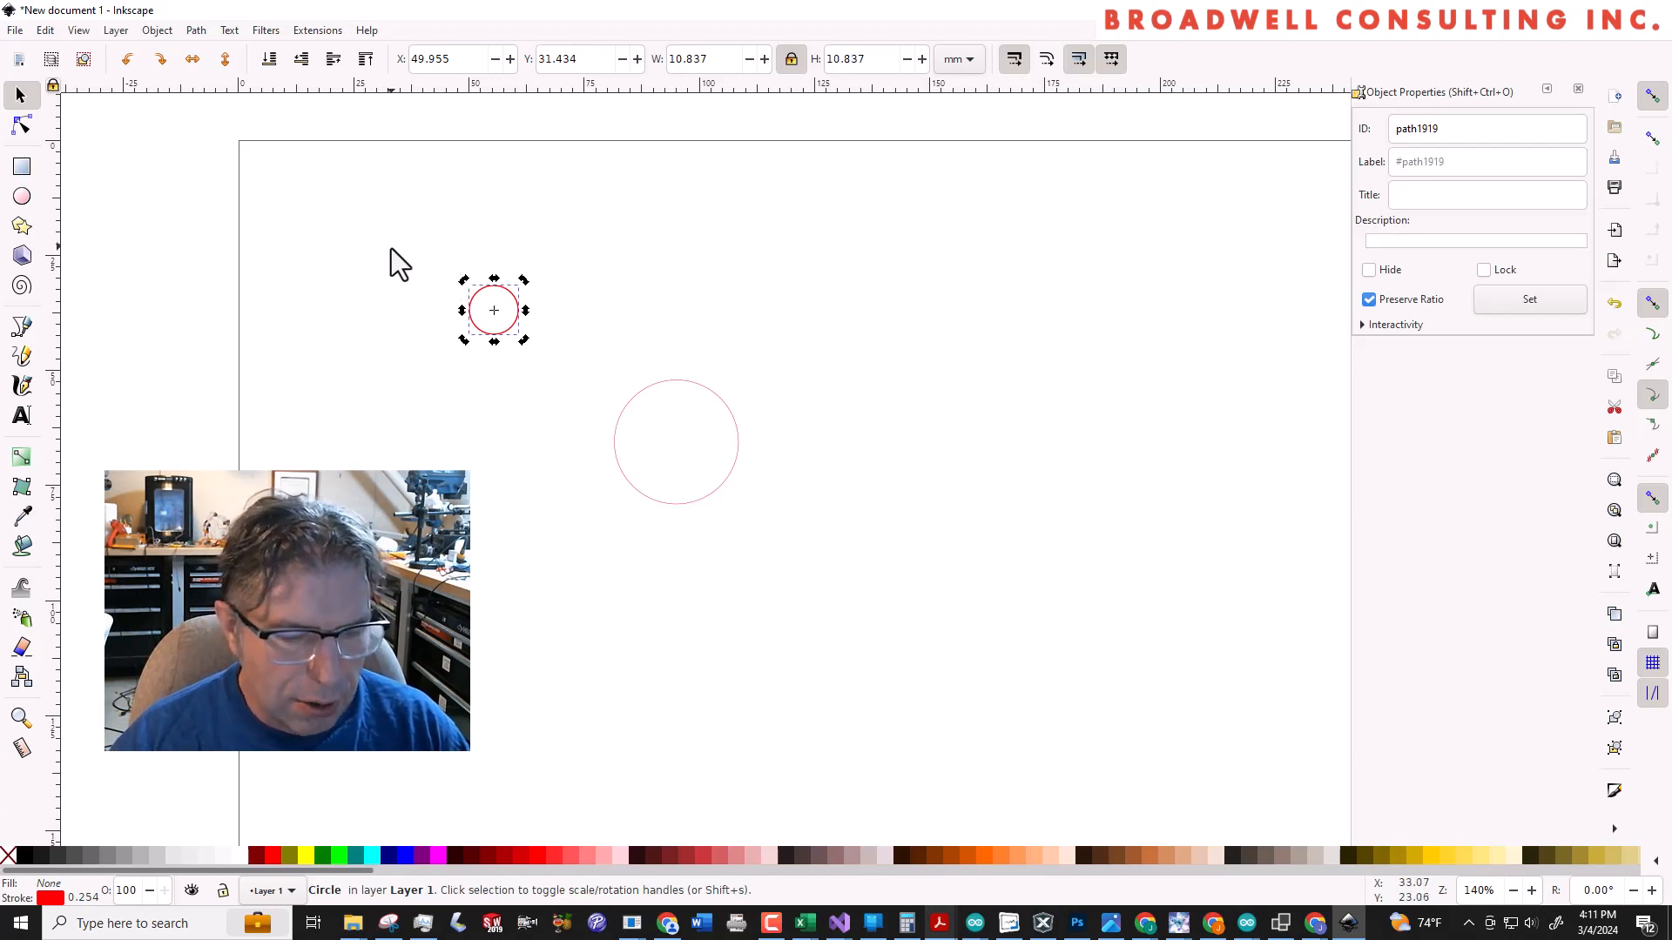
Set the smaller circle's width to 2 mm, keeping its proportions locked
{"action": "key", "text": "minus"}
{"action": "key", "text": "minus"}
{"action": "key", "text": "minus"}
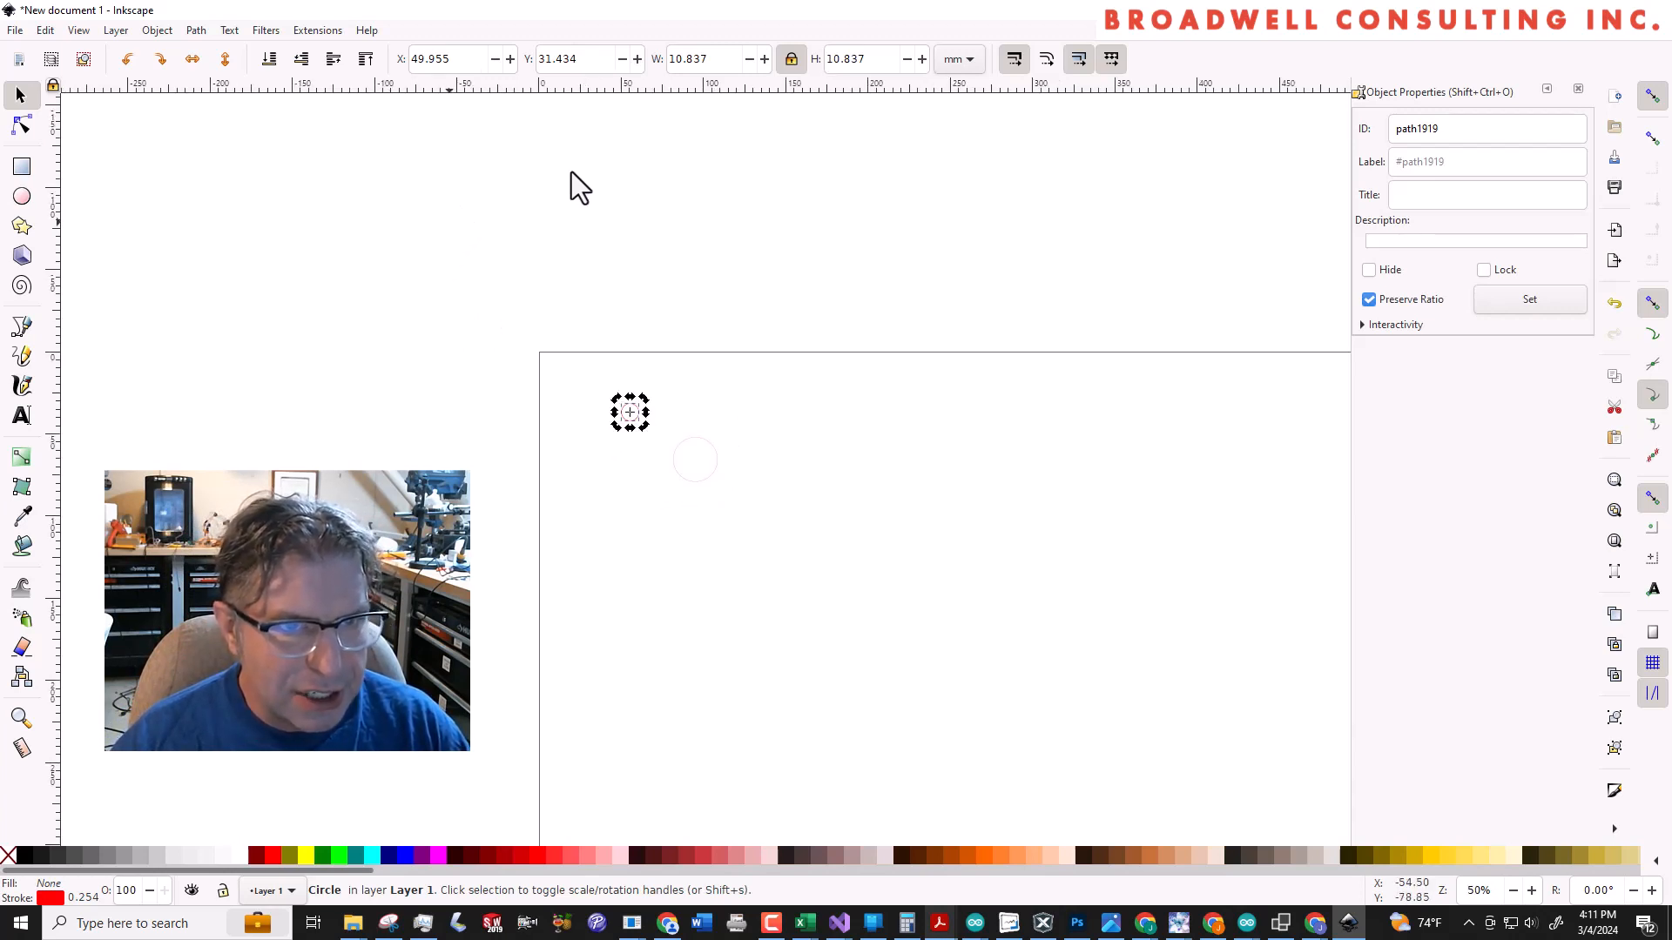
{"action": "left_click", "coordinate": [844, 226]}
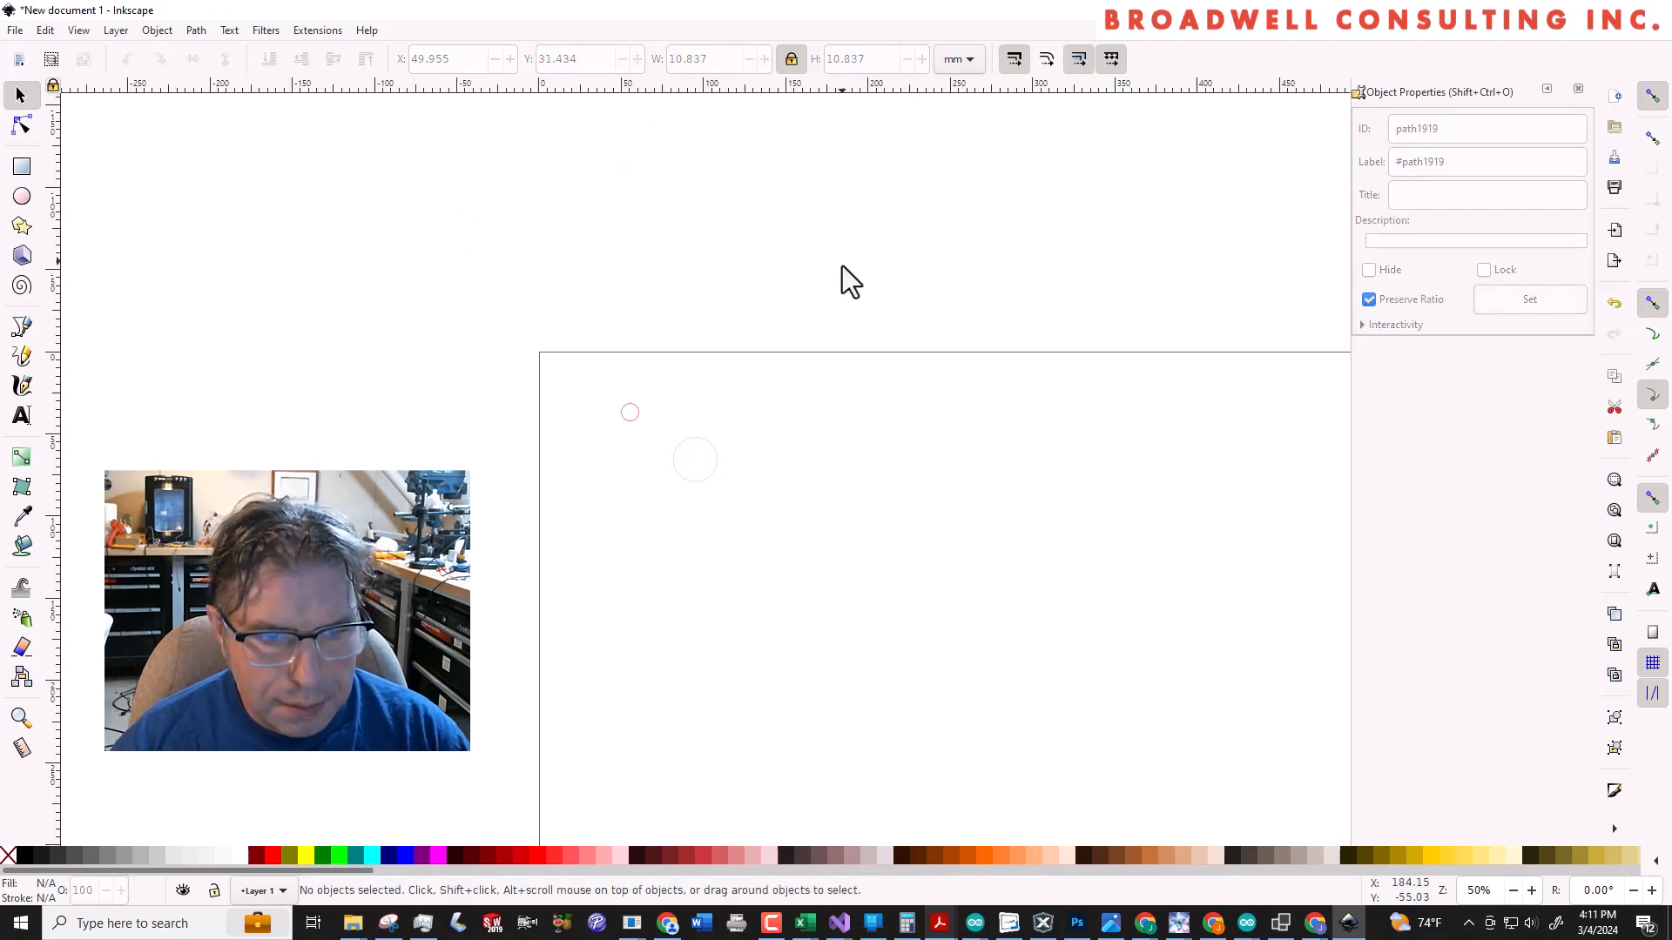
{"action": "left_click", "coordinate": [632, 413]}
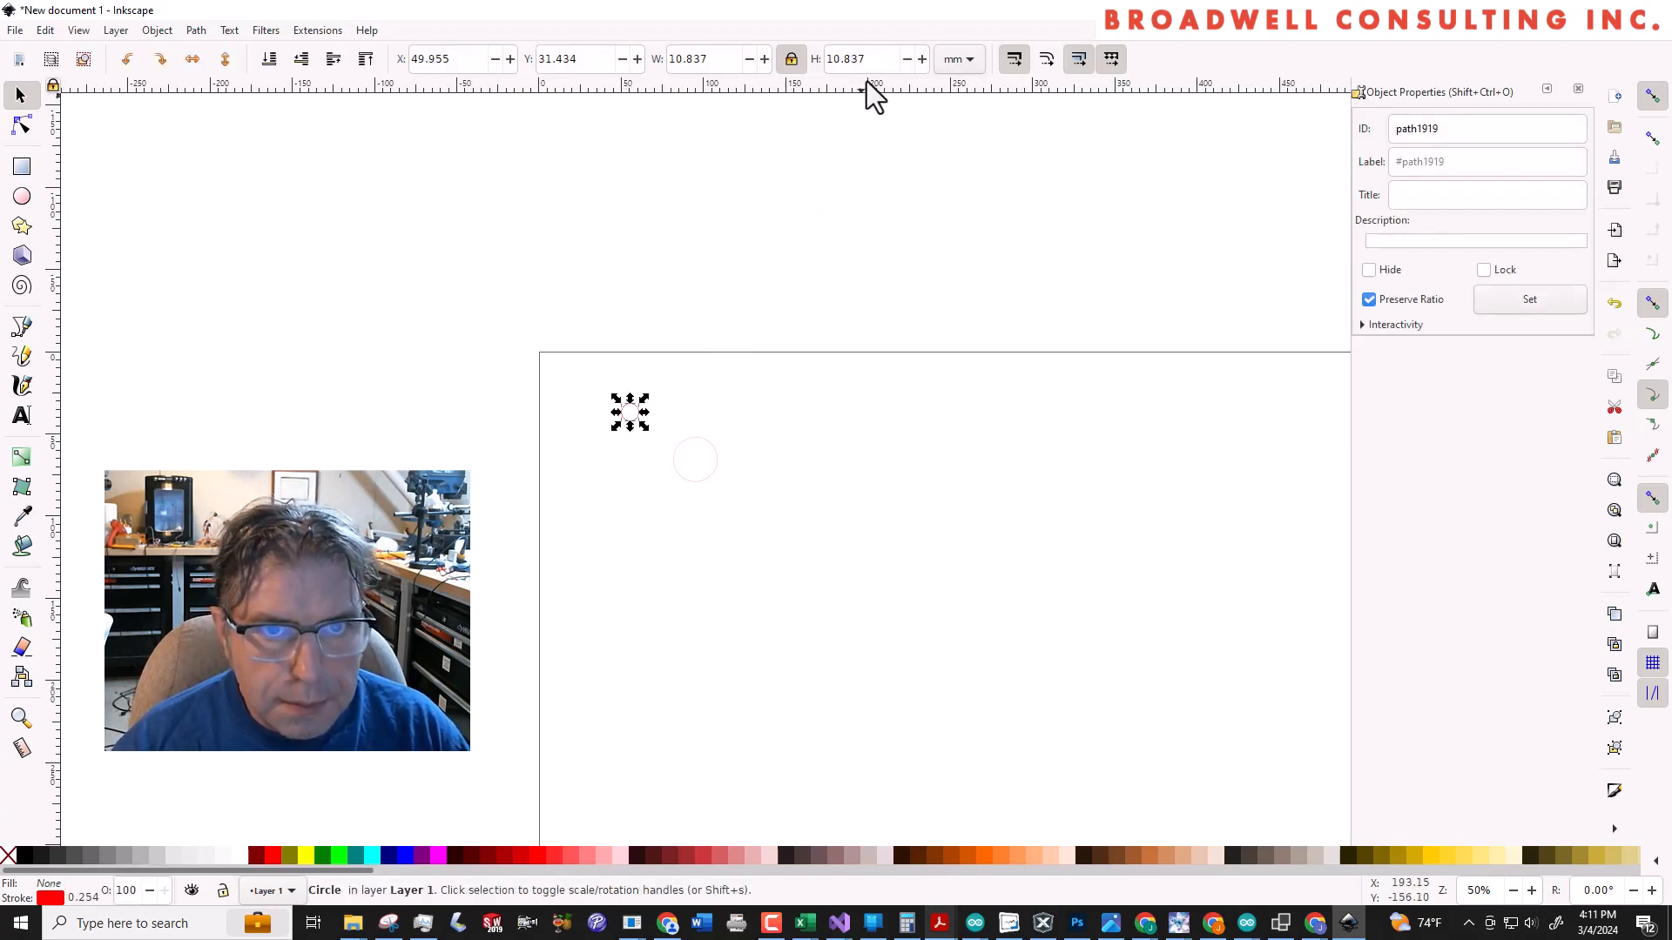
{"action": "double_click", "coordinate": [743, 59]}
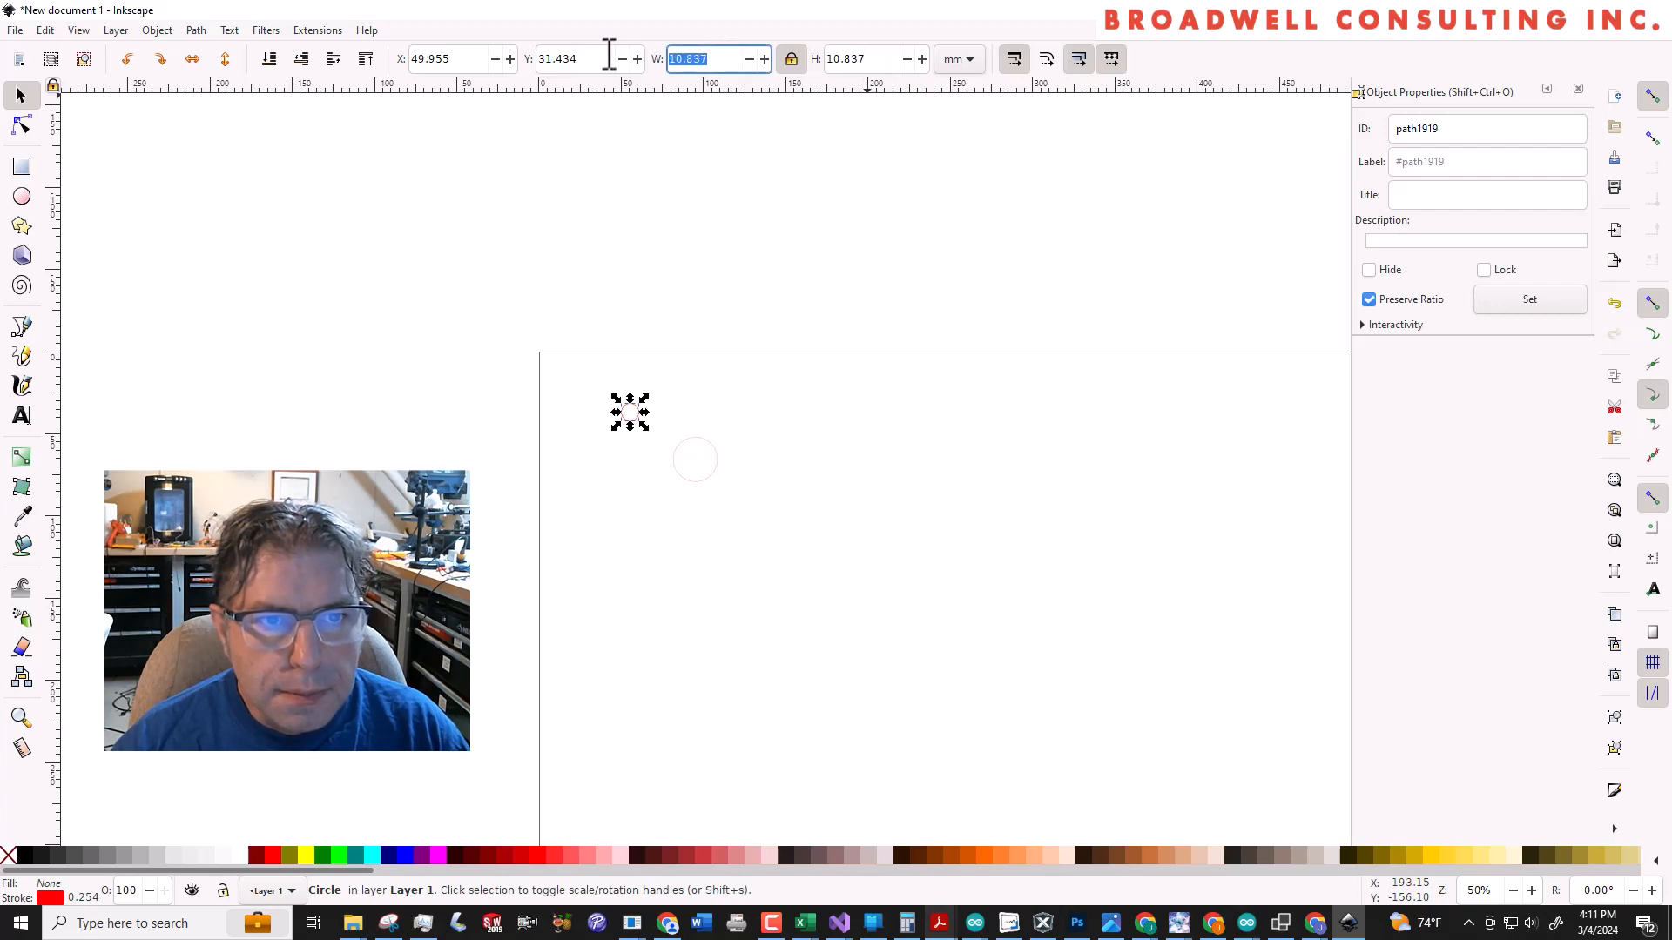
{"action": "type", "text": "2"}
{"action": "key", "text": "Tab"}
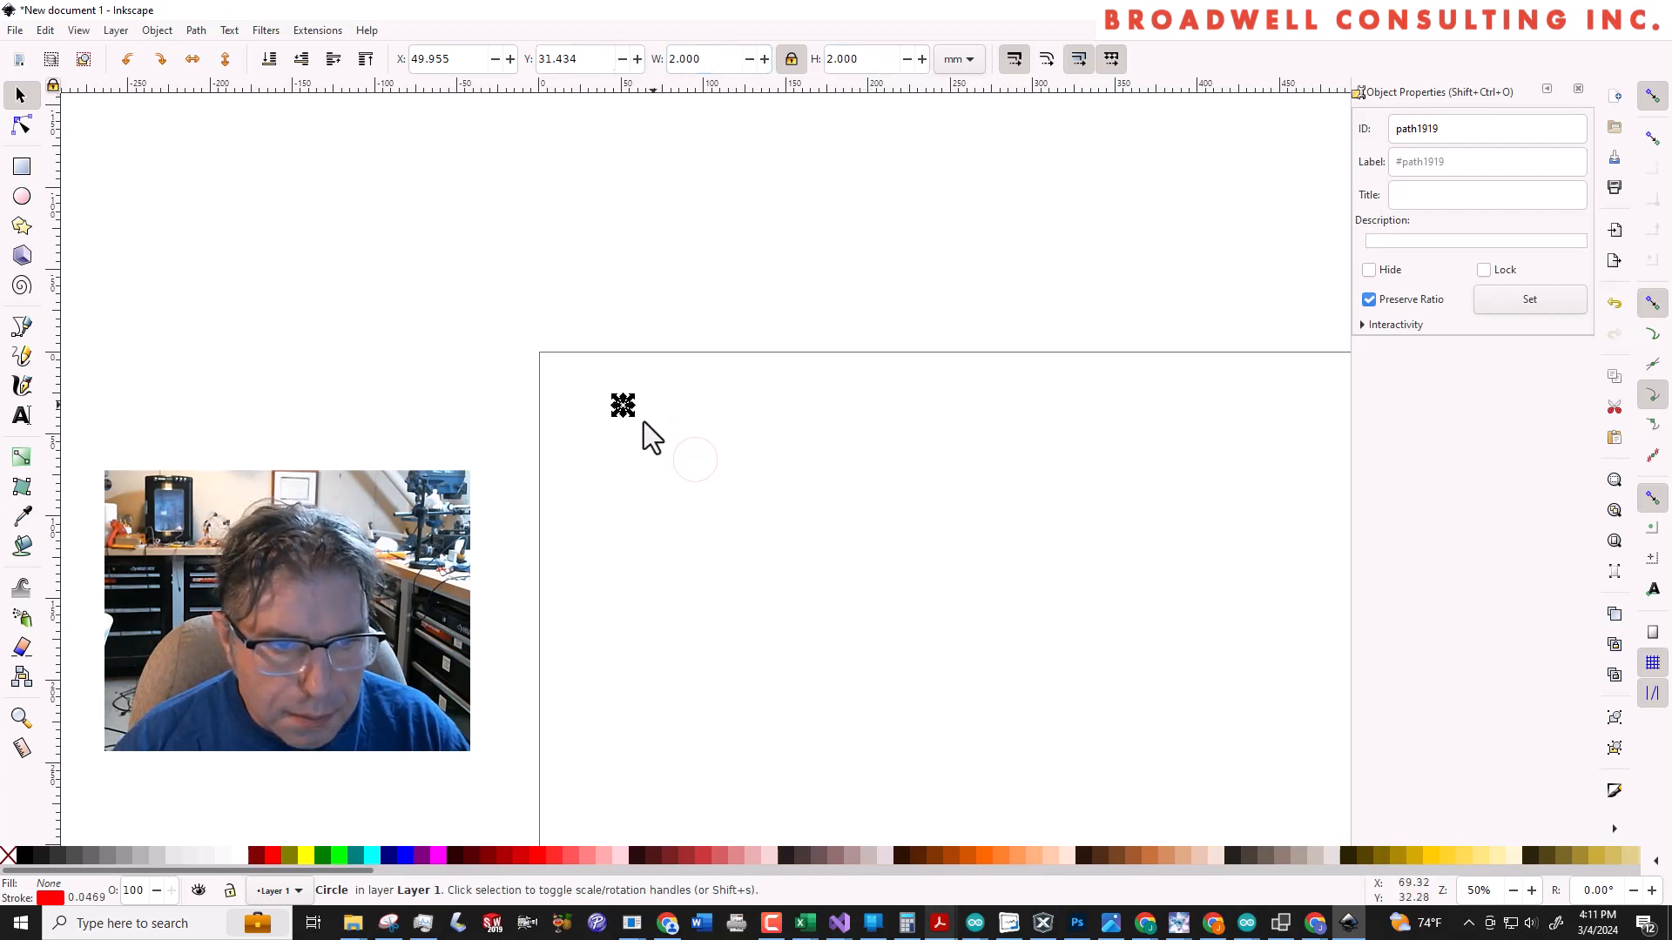
{"action": "left_click", "coordinate": [630, 432]}
Copy the 2 mm circle and paste the duplicate between the original and the 27 mm circle
{"action": "scroll", "coordinate": [629, 412], "scroll_direction": "up", "scroll_amount": 3, "text": "ctrl"}
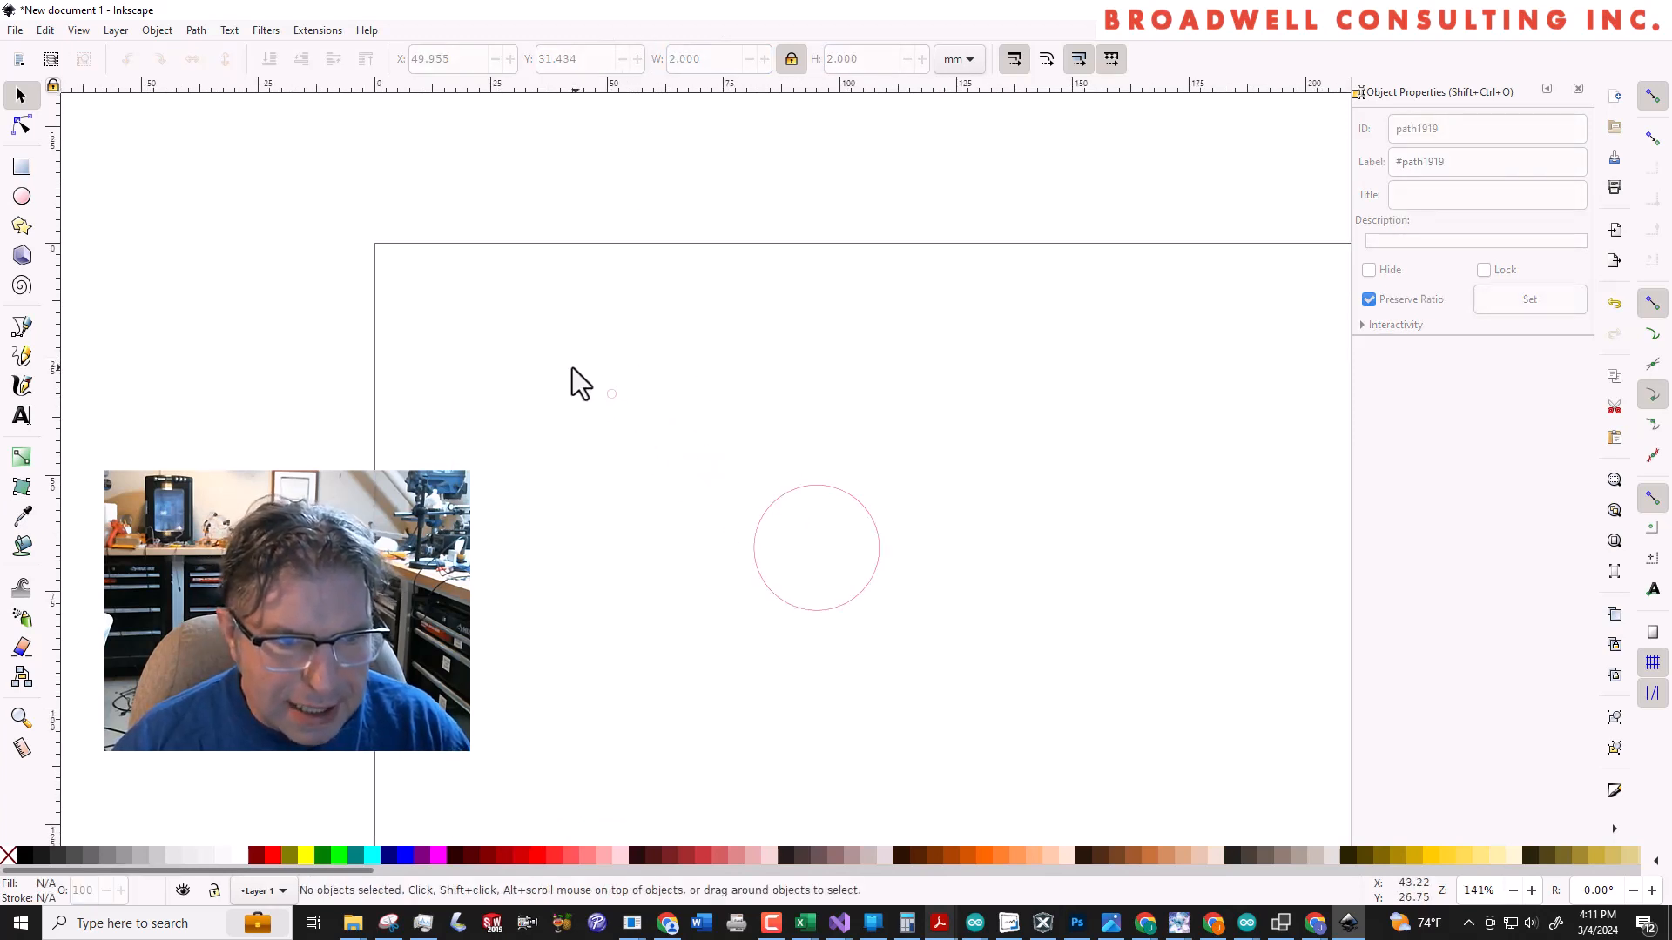
{"action": "left_click_drag", "start_coordinate": [572, 368], "coordinate": [662, 432]}
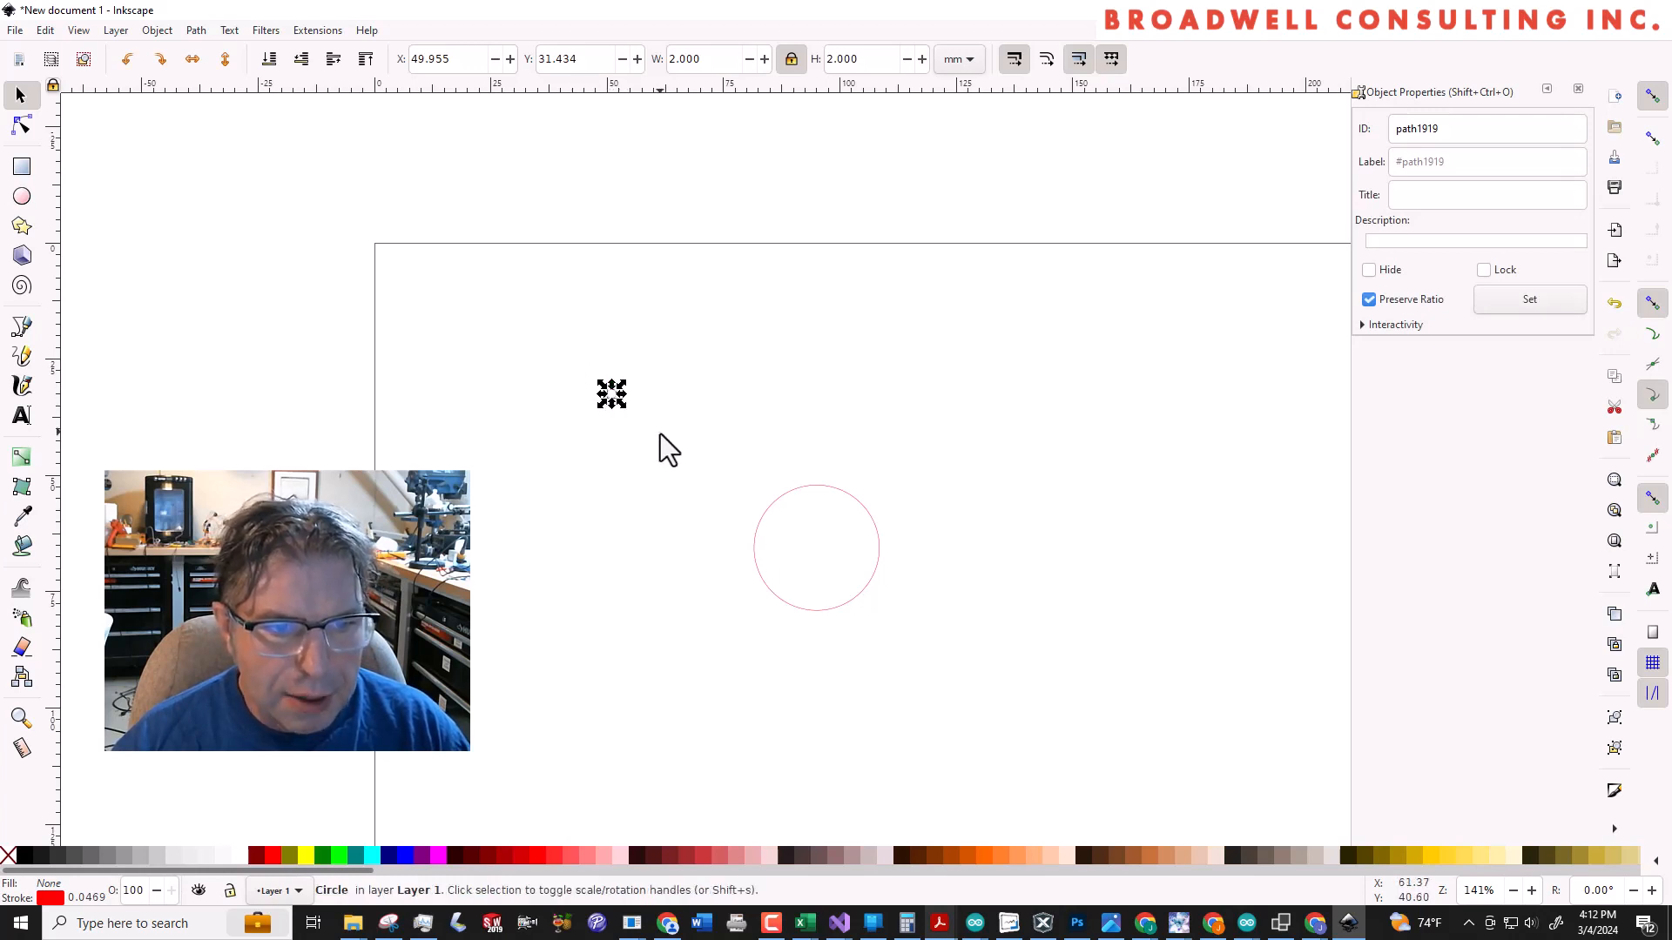
{"action": "key", "text": "ctrl+v"}
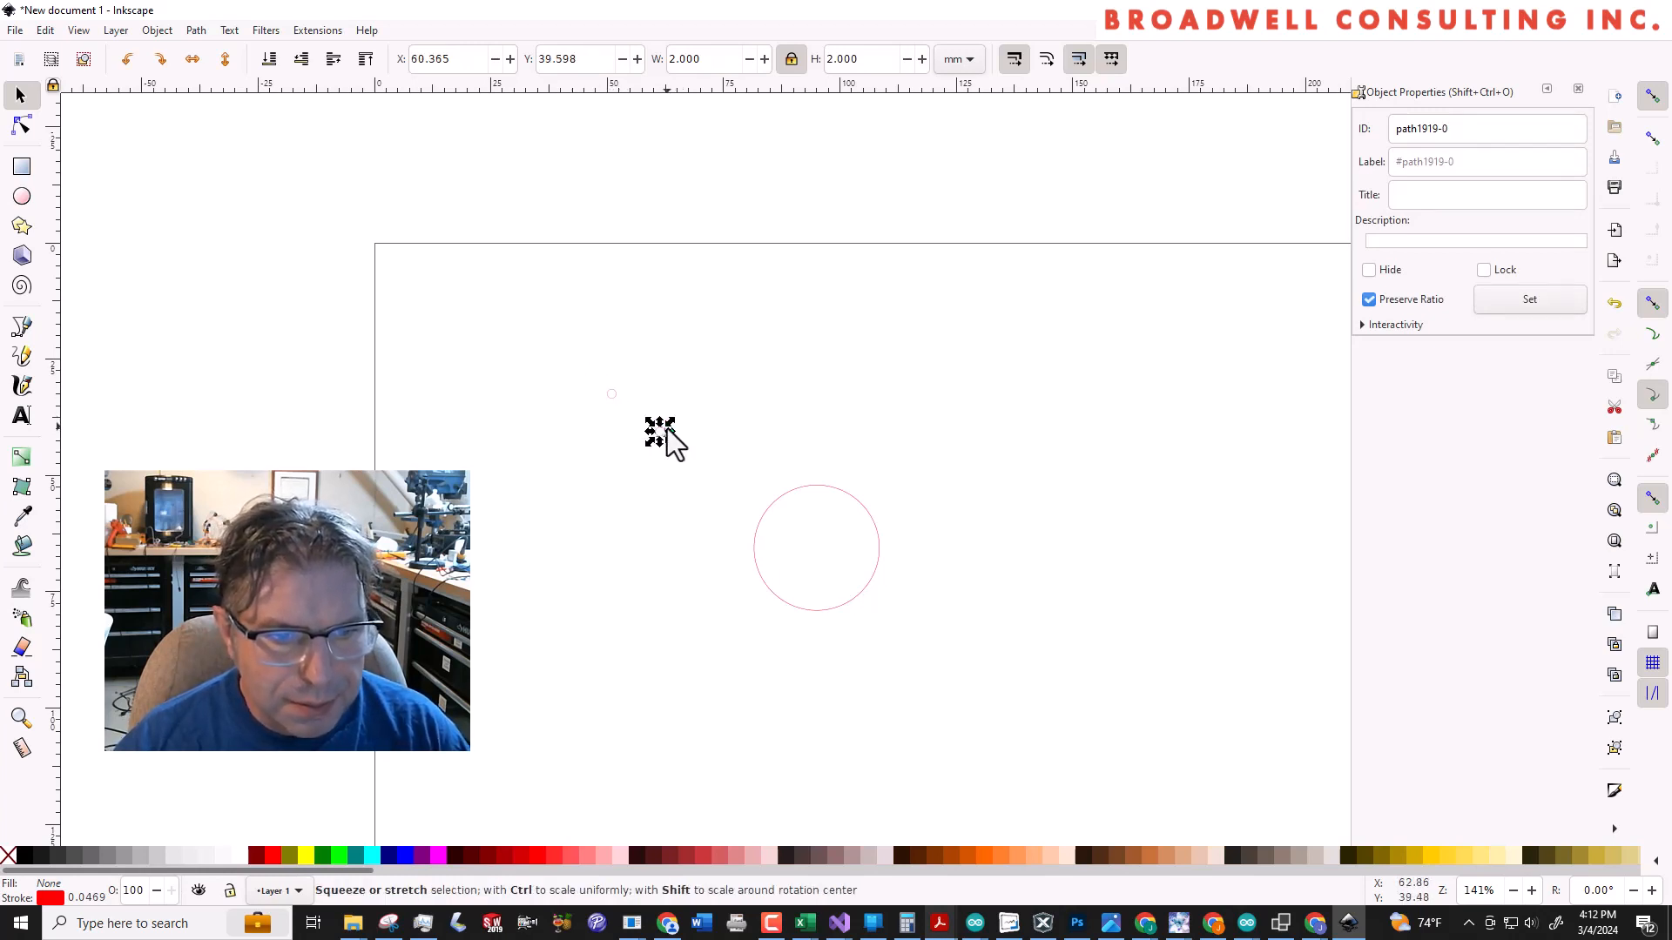
Select both 2 mm circles together and set the selection's X position to 1 mm
{"action": "left_click_drag", "start_coordinate": [567, 364], "coordinate": [698, 460]}
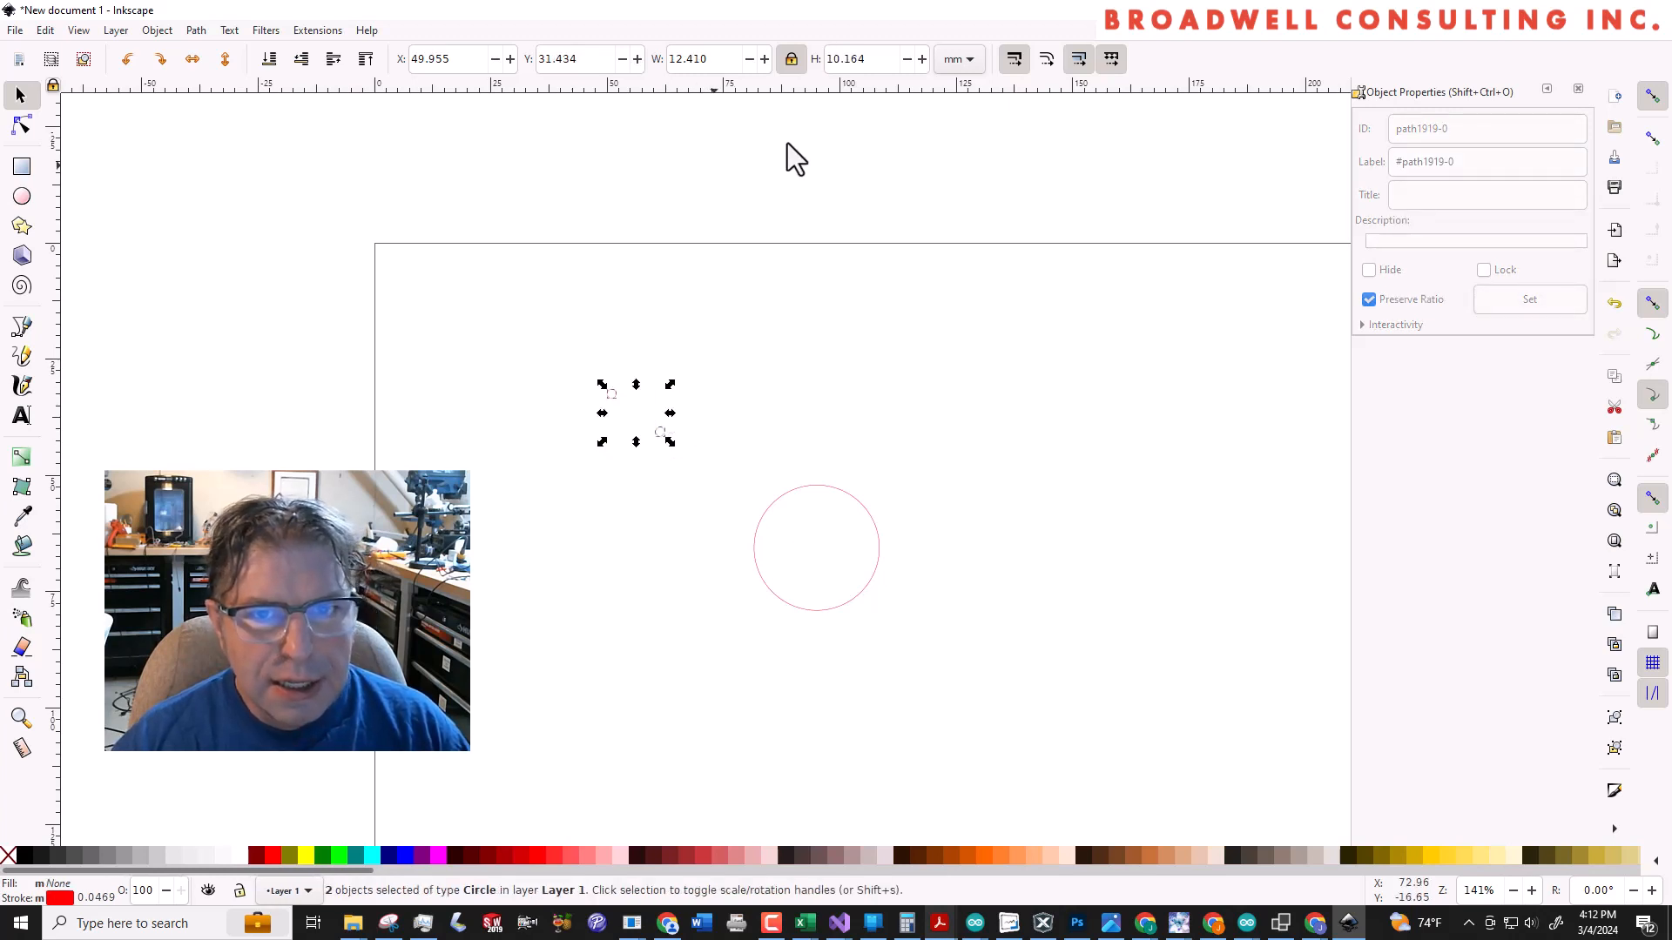
{"action": "left_click", "coordinate": [411, 59]}
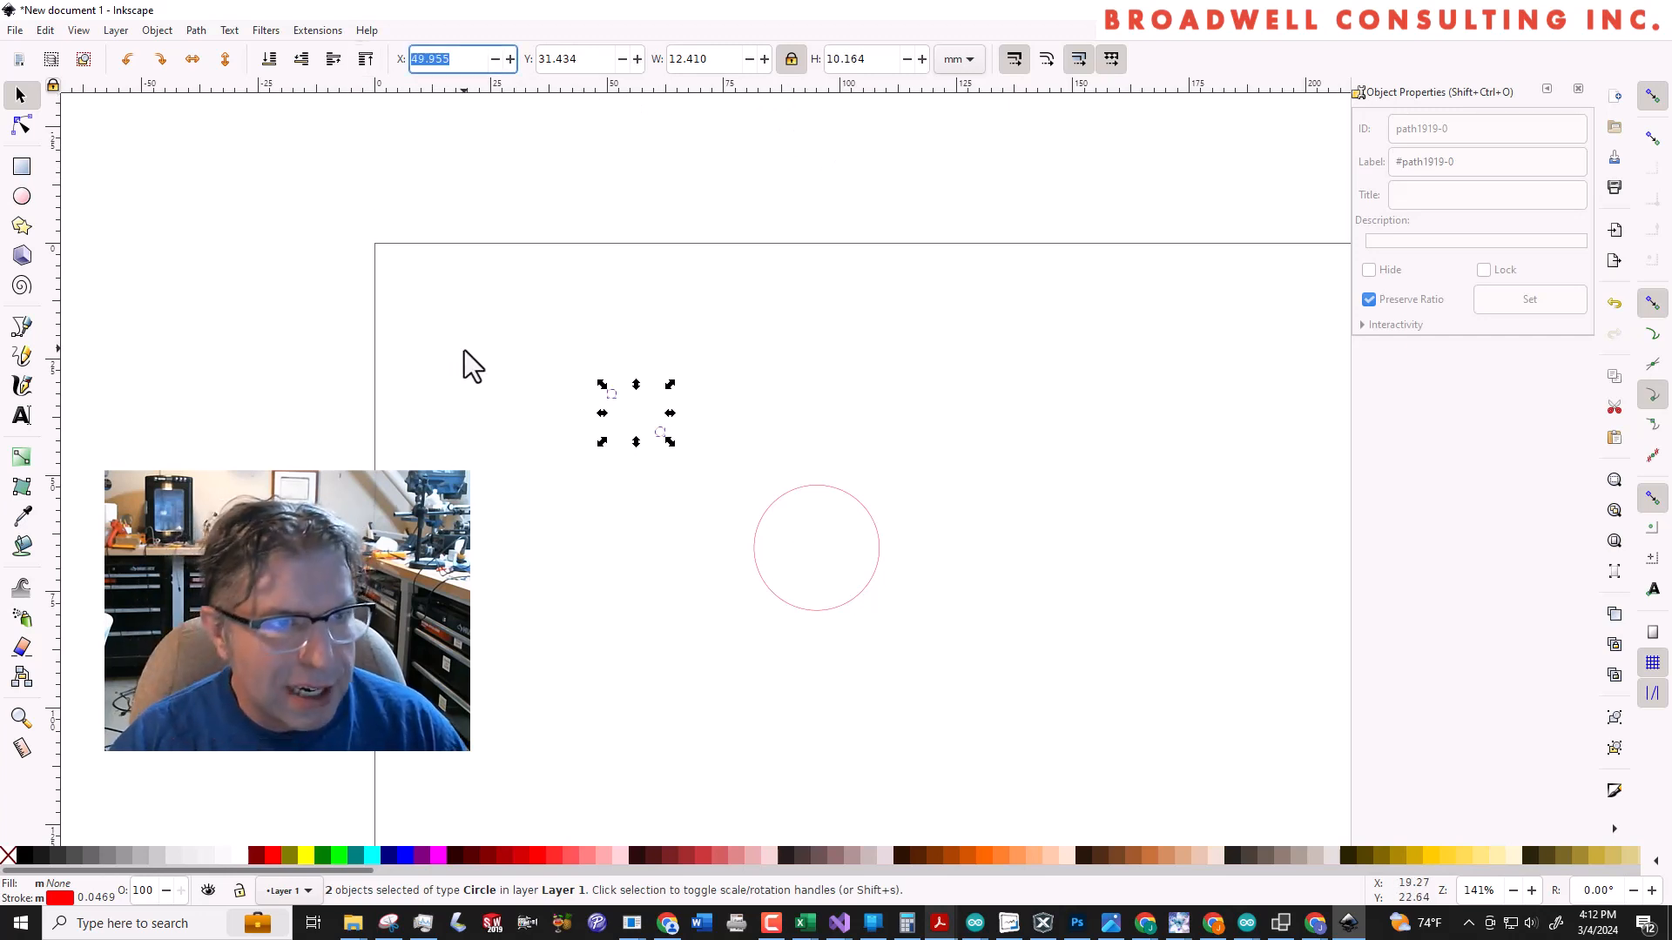
{"action": "type", "text": "1"}
{"action": "key", "text": "Tab"}
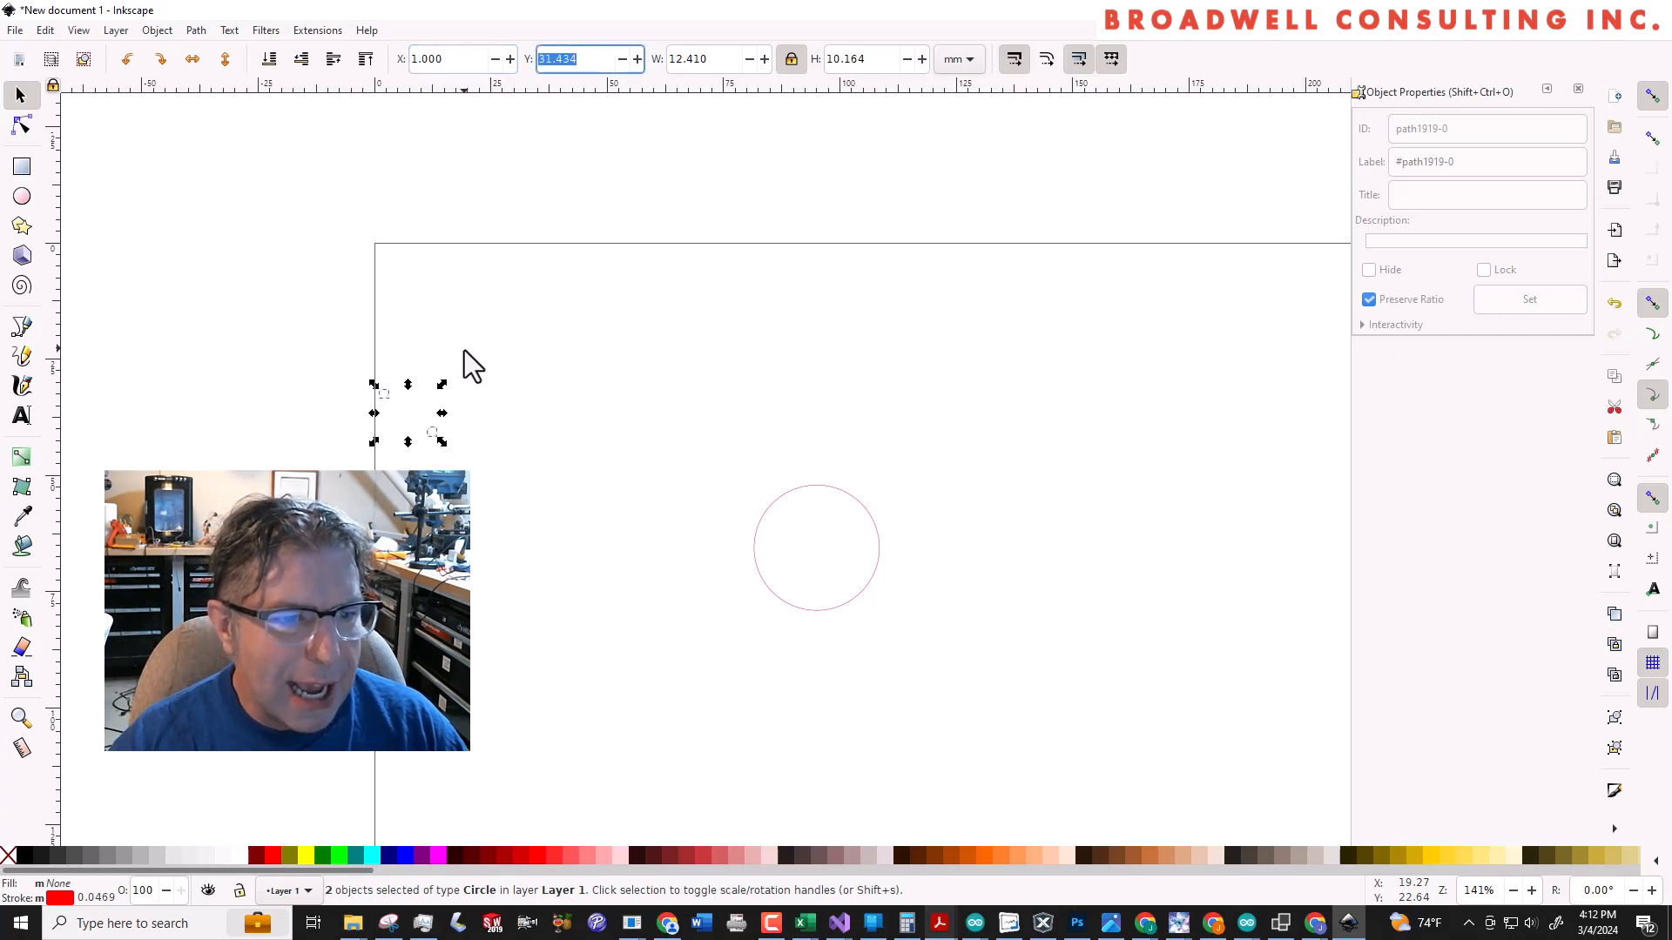
{"action": "left_click", "coordinate": [458, 371]}
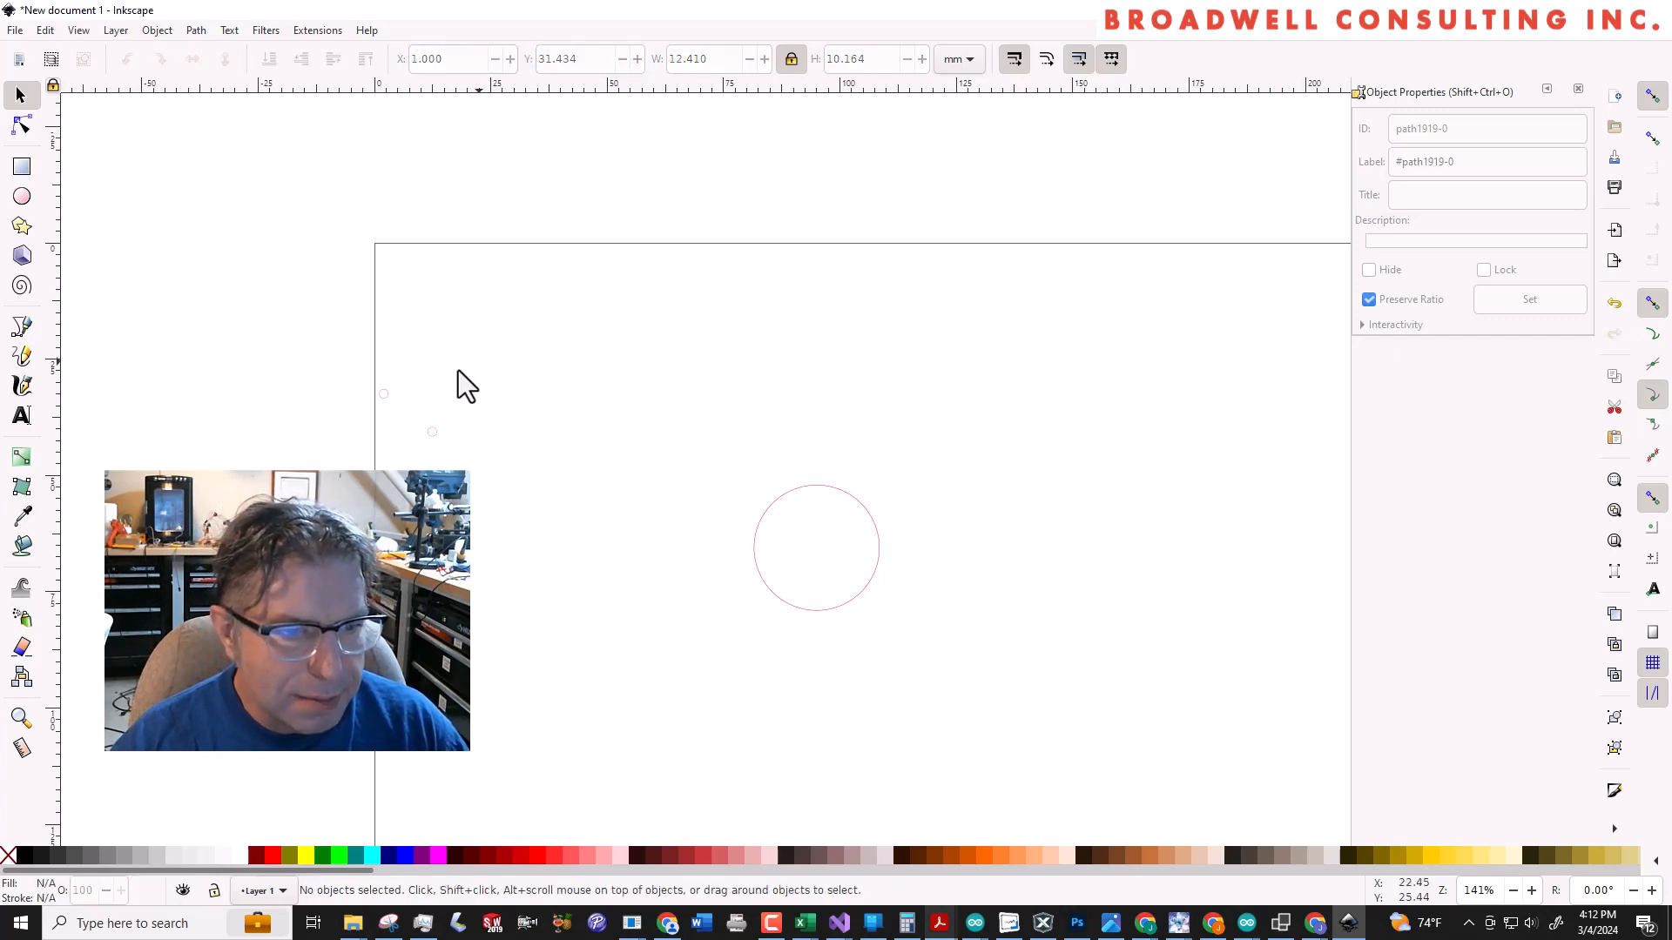
Select only the duplicated 2 mm circle and set its X position to 32 mm
{"action": "left_click", "coordinate": [383, 395]}
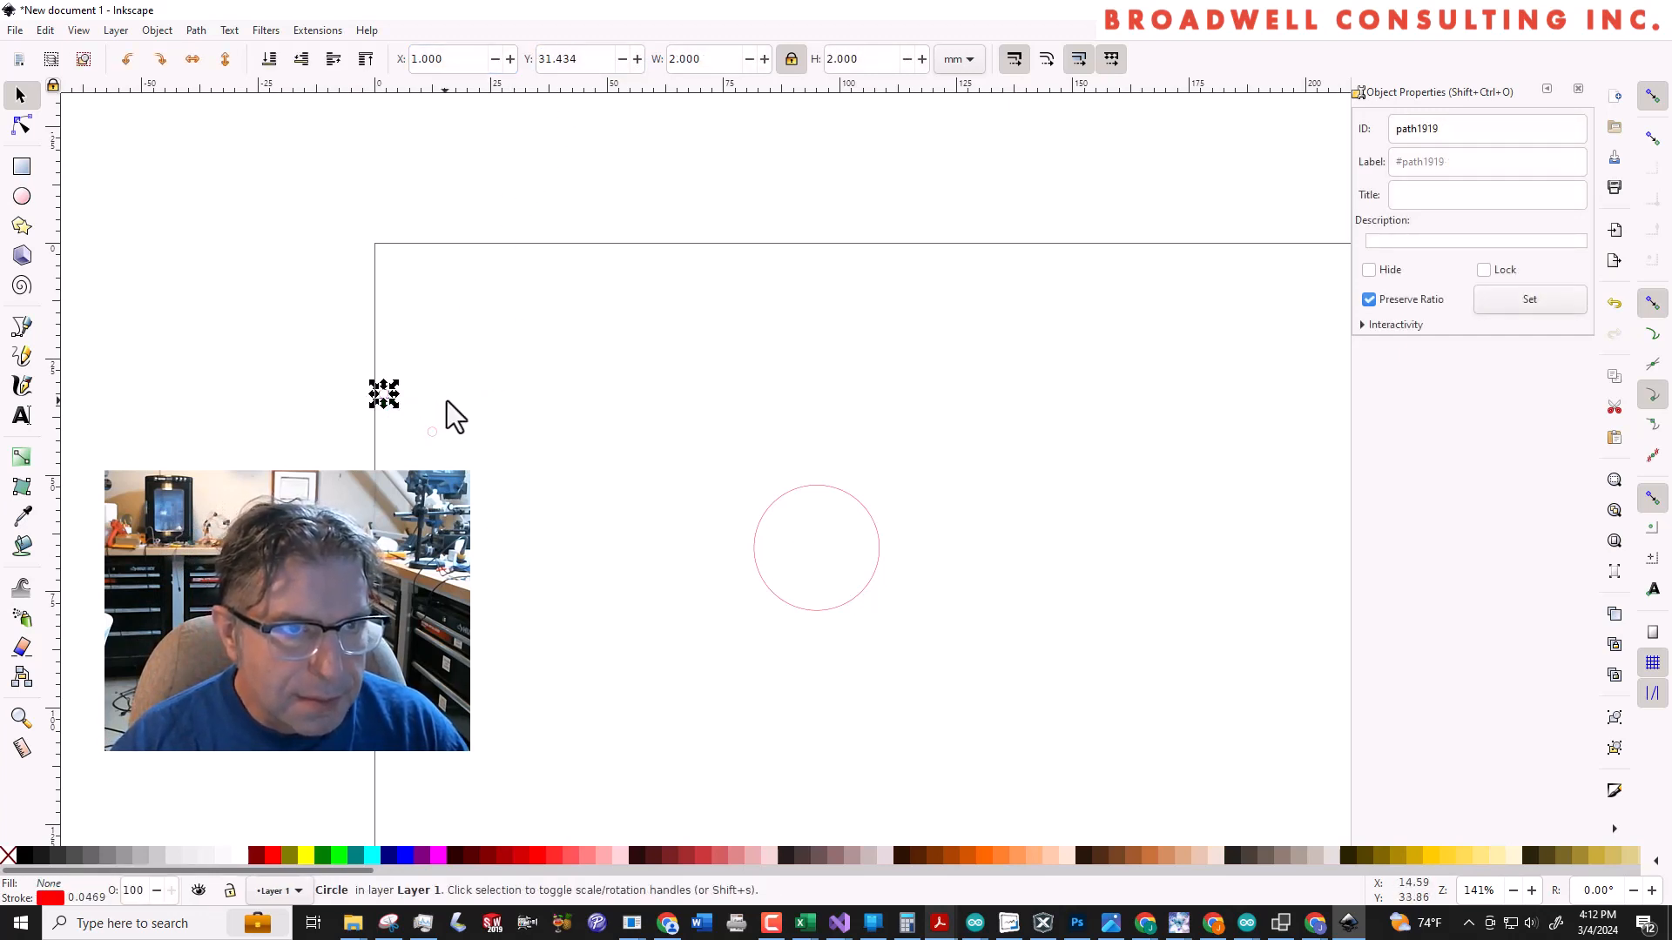
{"action": "left_click", "coordinate": [462, 380]}
{"action": "left_click_drag", "start_coordinate": [481, 408], "coordinate": [420, 449]}
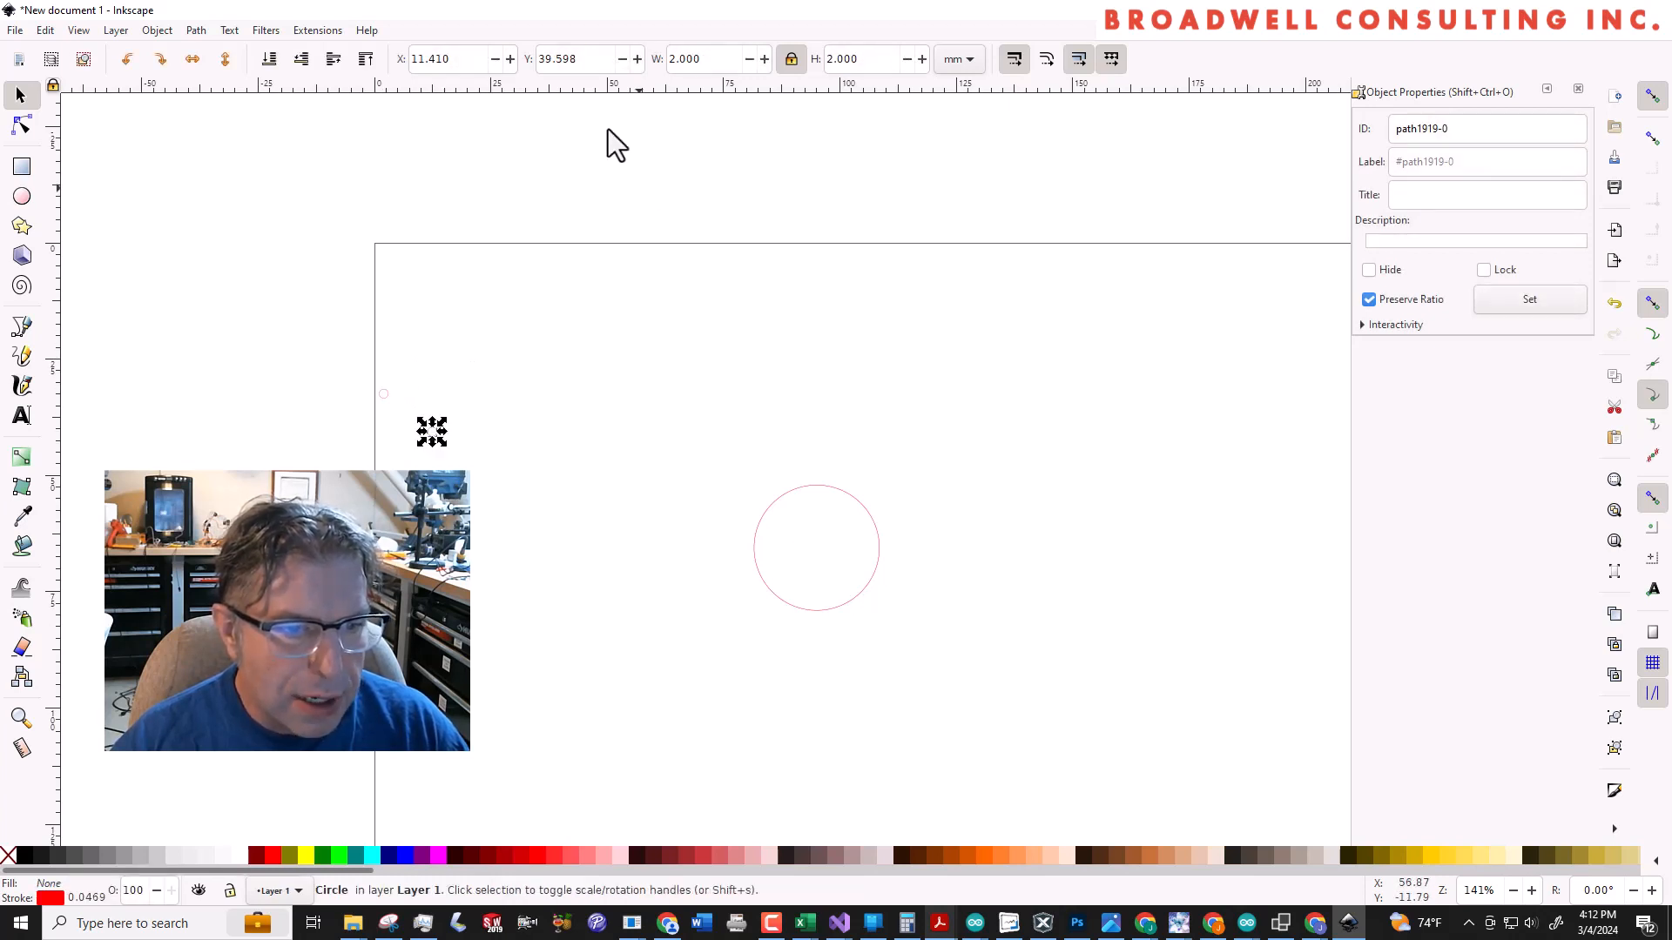
{"action": "left_click", "coordinate": [475, 63]}
{"action": "type", "text": "3"}
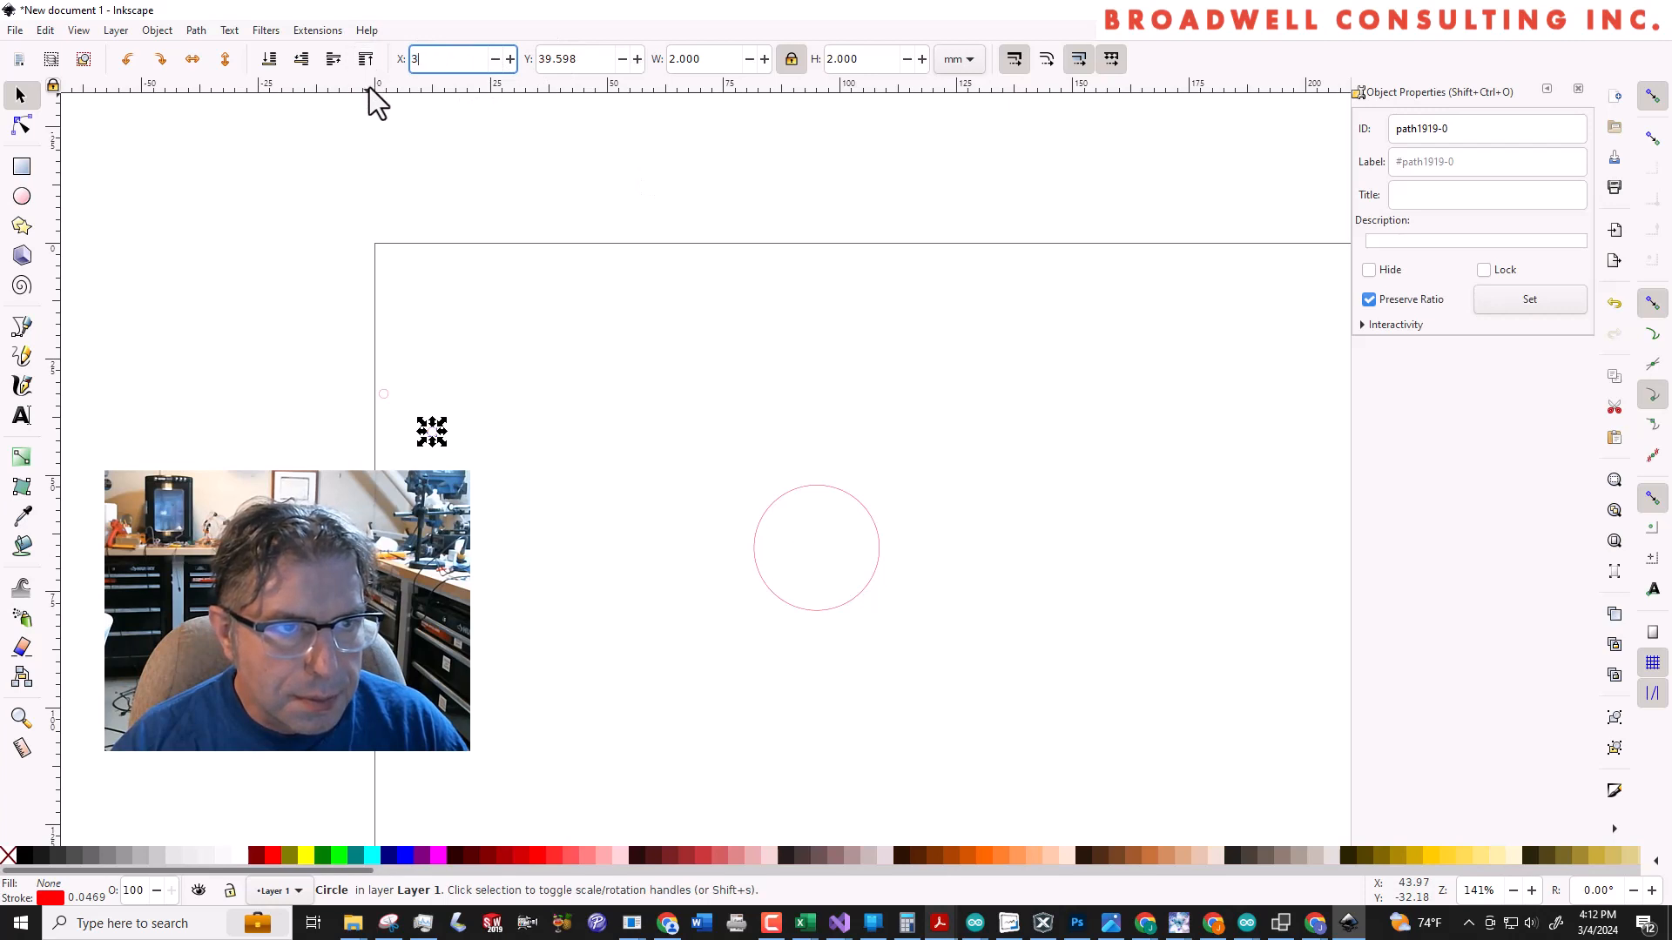
{"action": "type", "text": "2"}
{"action": "key", "text": "Tab"}
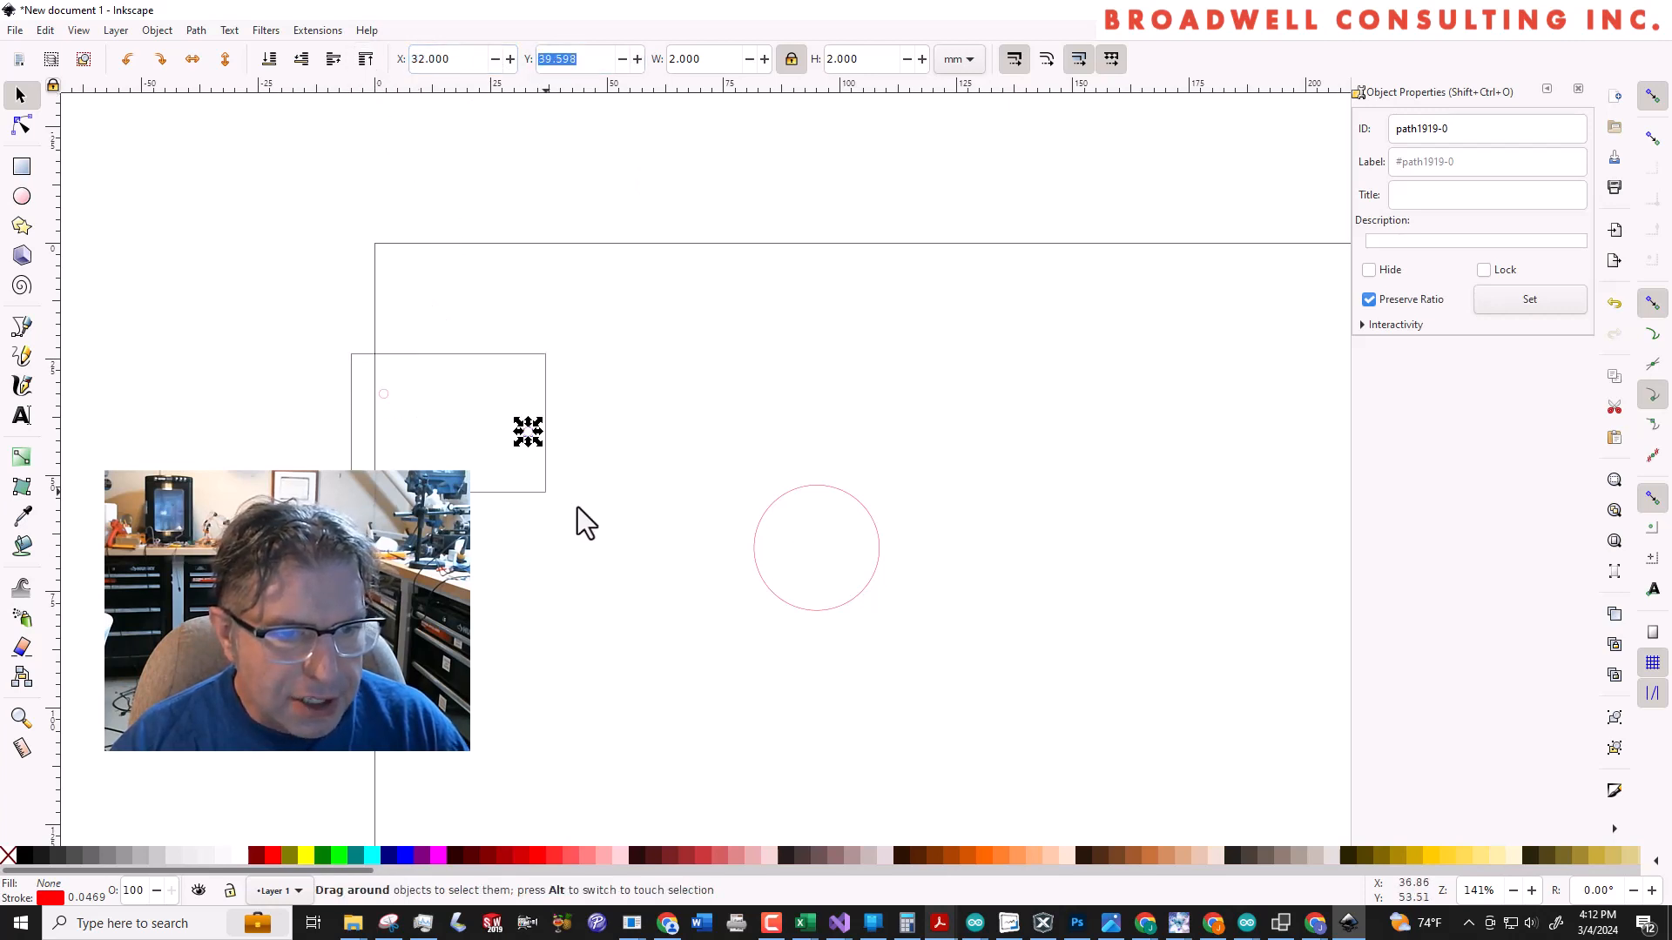
Select the 2 mm circle at the page's left edge and set its X position to 1 mm
{"action": "left_click_drag", "start_coordinate": [578, 507], "coordinate": [589, 504]}
{"action": "left_click", "coordinate": [336, 350]}
{"action": "left_click_drag", "start_coordinate": [342, 364], "coordinate": [426, 417]}
{"action": "left_click", "coordinate": [425, 61]}
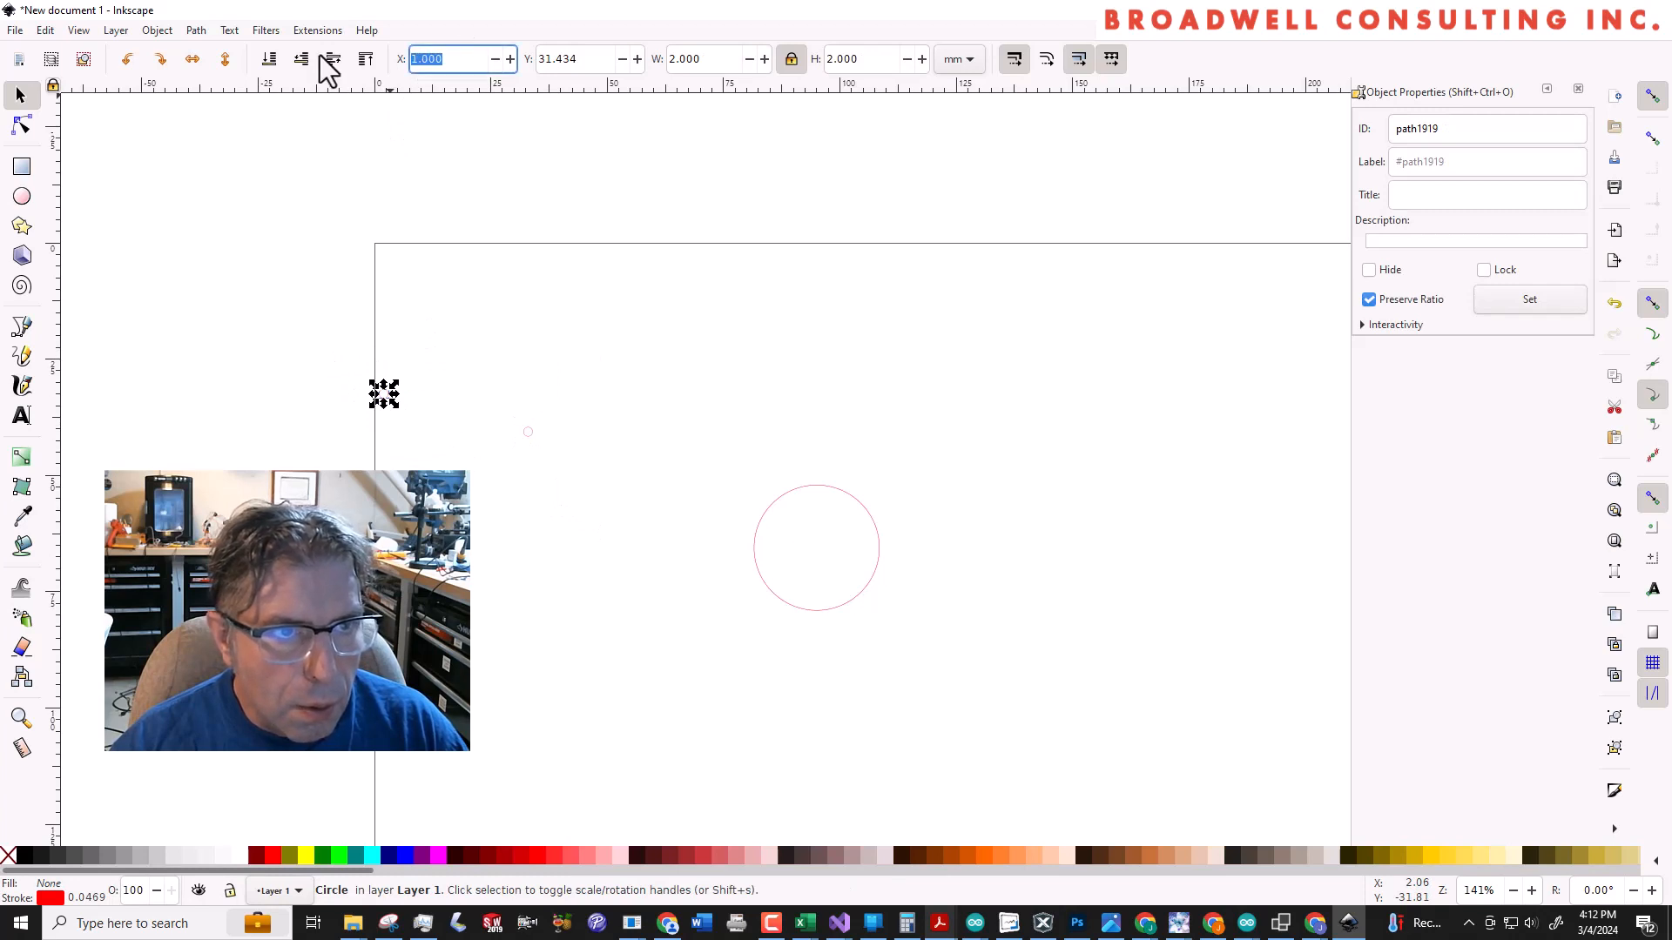
{"action": "type", "text": "1"}
{"action": "key", "text": "Return"}
{"action": "left_click", "coordinate": [513, 353]}
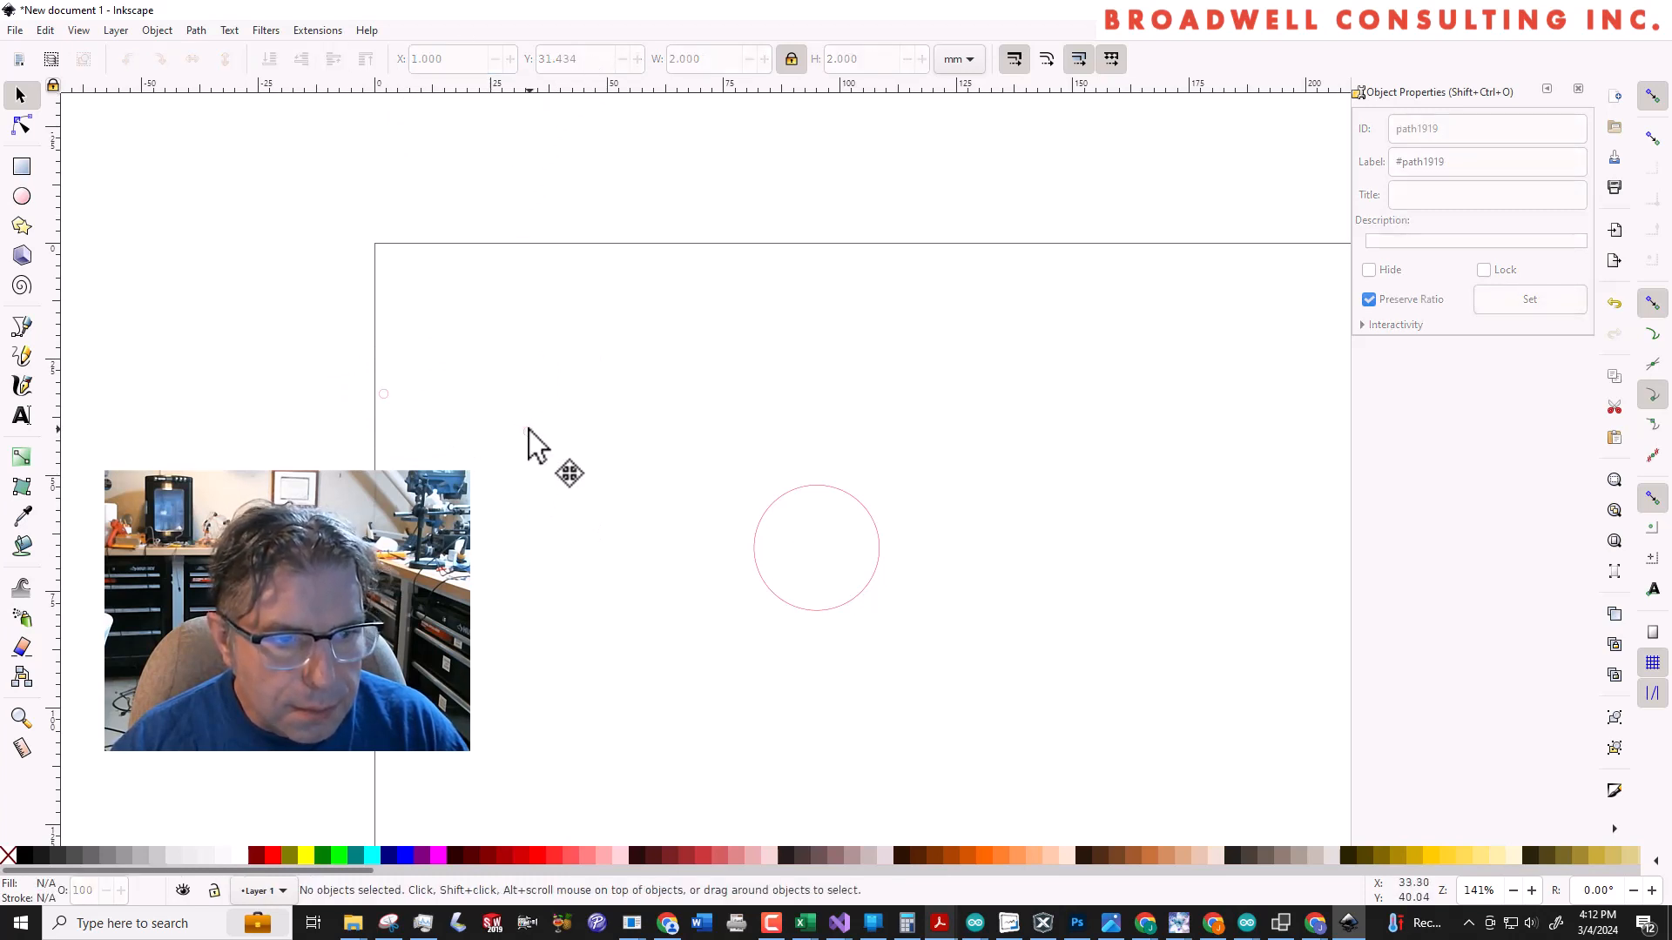
Select the 2 mm circle at X 32 mm and set its Y position to 1 mm
{"action": "left_click", "coordinate": [527, 432]}
{"action": "triple_click", "coordinate": [467, 58]}
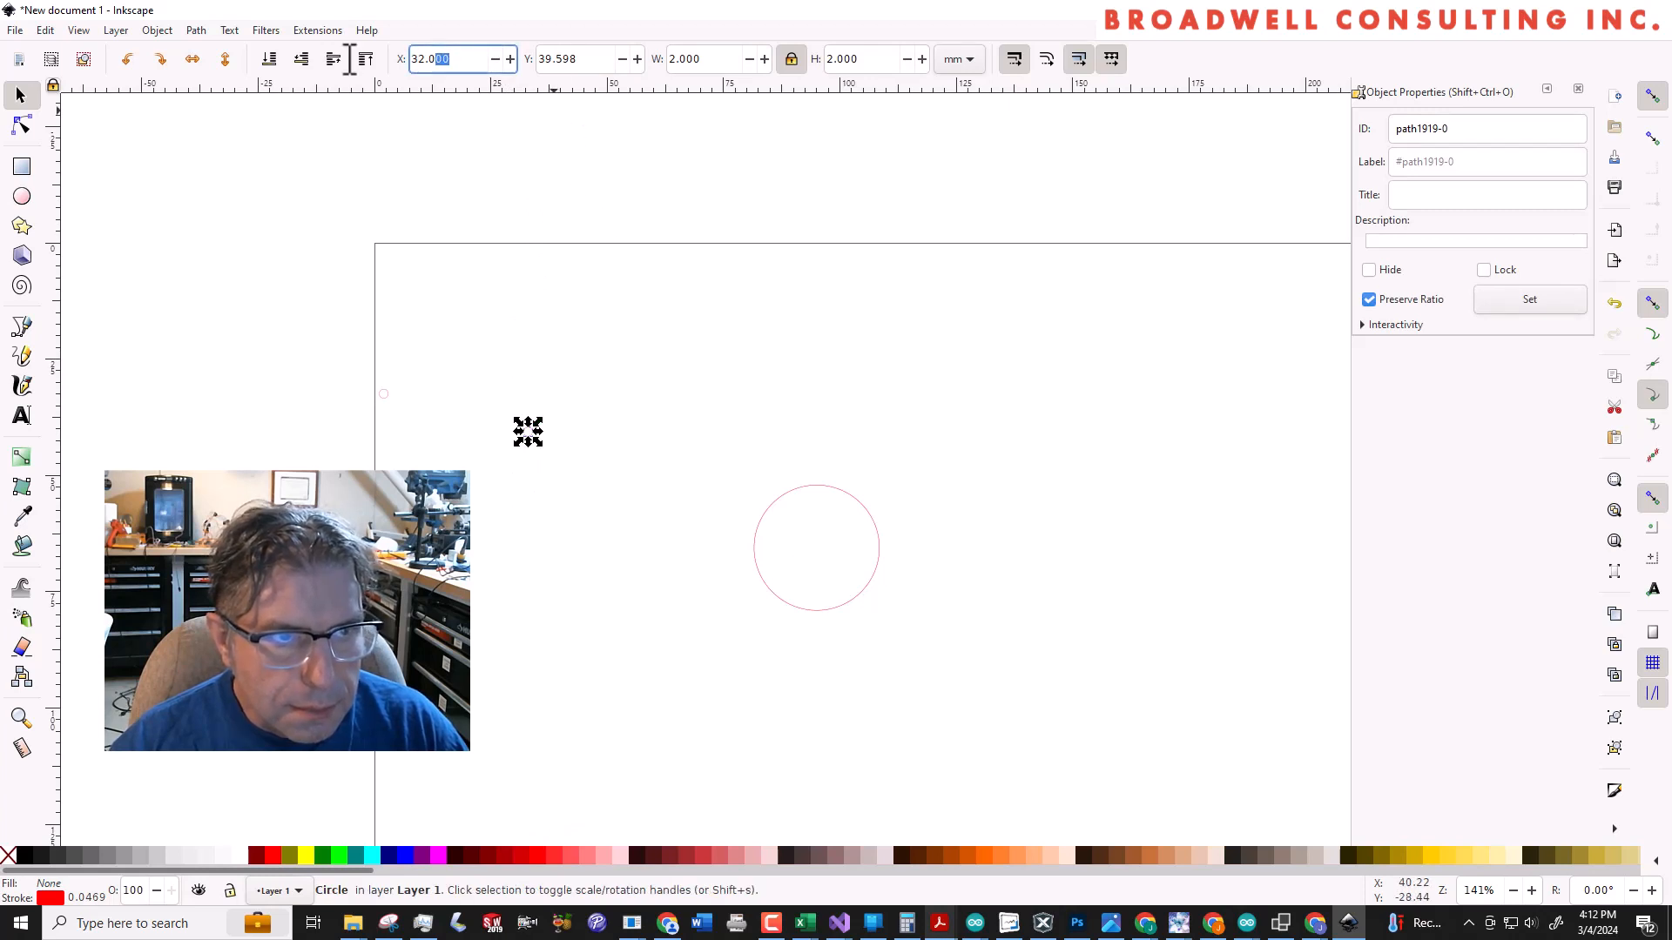
{"action": "key", "text": "Tab"}
{"action": "type", "text": "1"}
{"action": "key", "text": "Tab"}
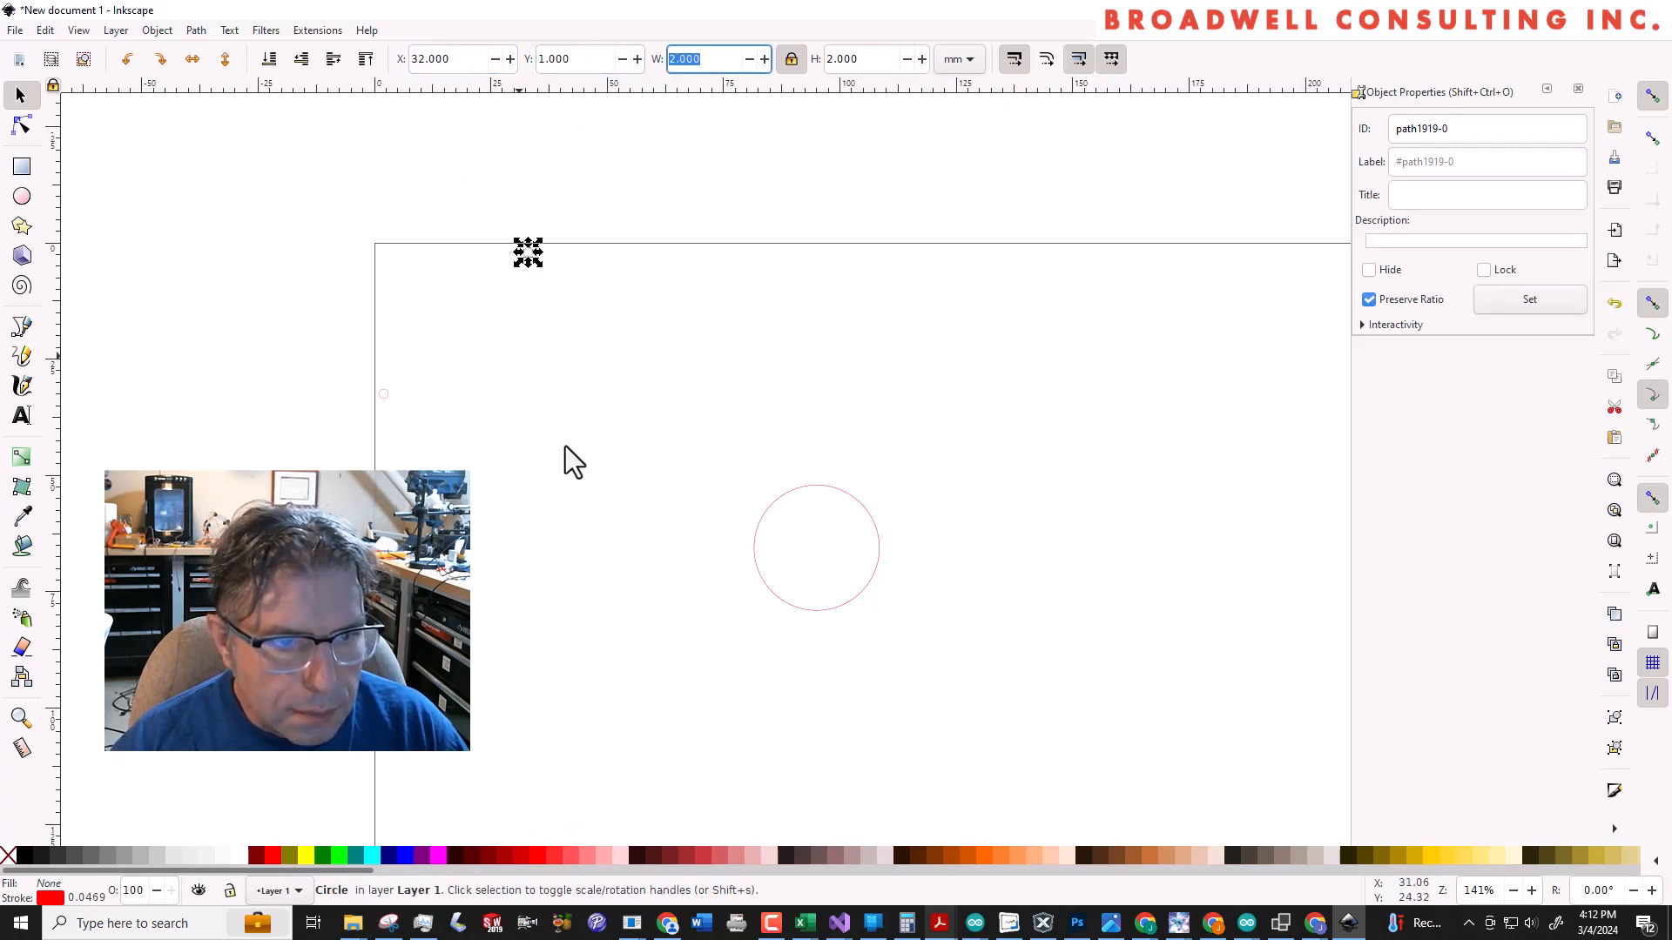
Select the remaining 2 mm circle at X 1 mm and set its Y position to 1 mm
{"action": "left_click", "coordinate": [548, 462]}
{"action": "left_click_drag", "start_coordinate": [451, 369], "coordinate": [369, 440]}
{"action": "triple_click", "coordinate": [592, 58]}
{"action": "type", "text": "1"}
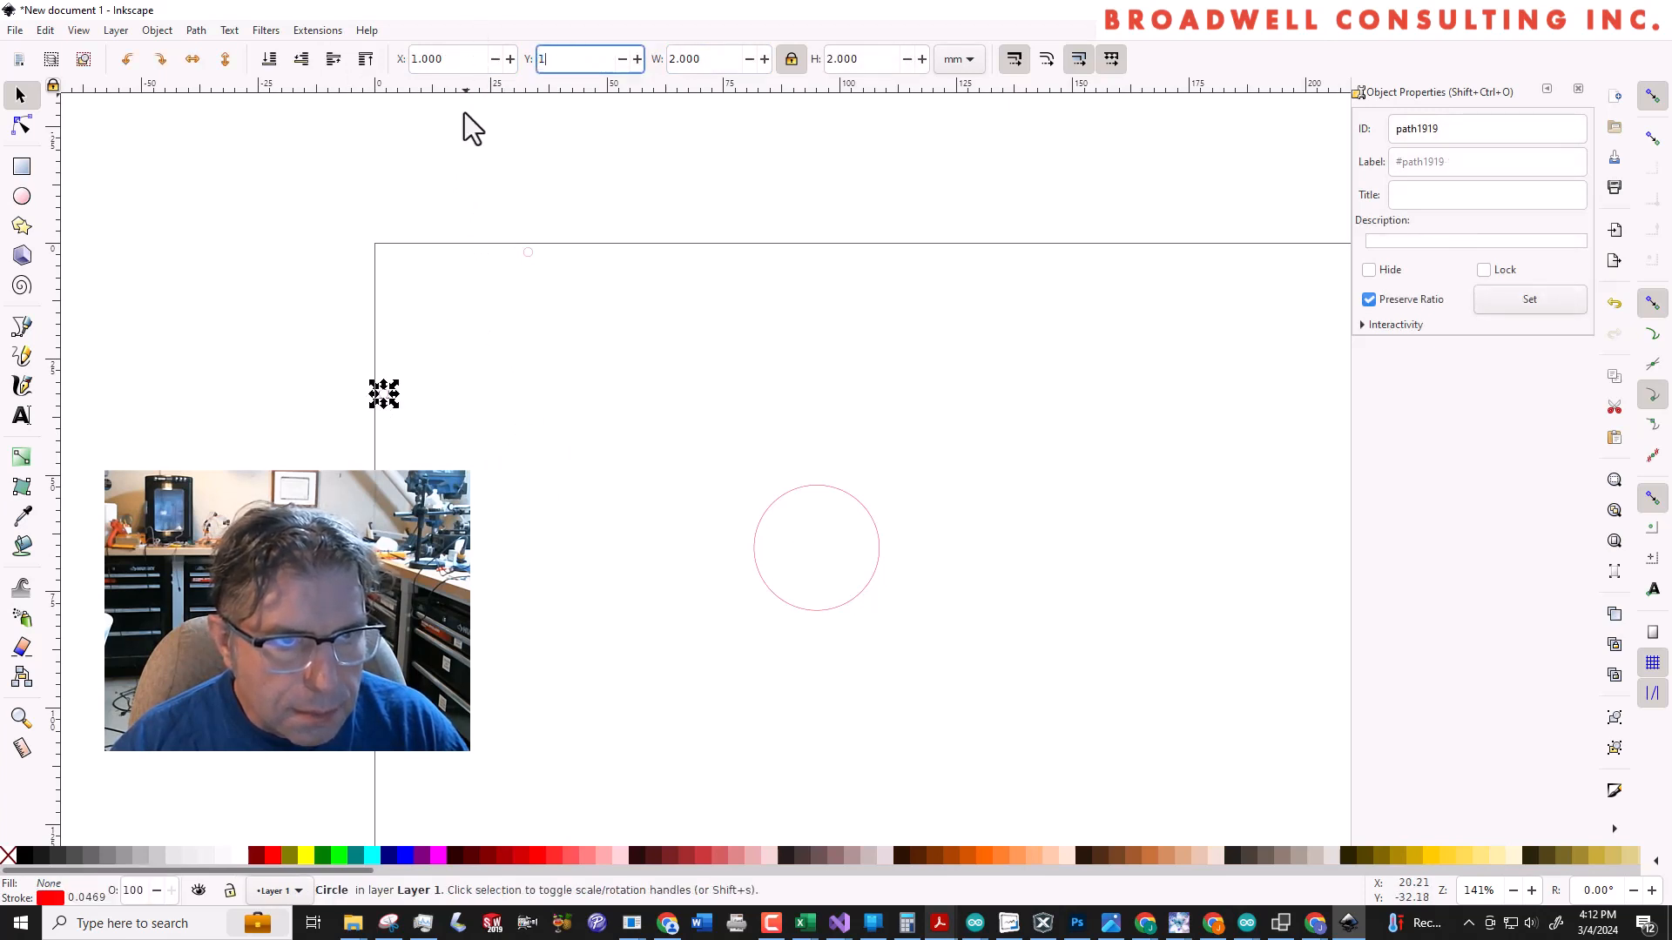
{"action": "key", "text": "Tab"}
{"action": "left_click", "coordinate": [494, 371]}
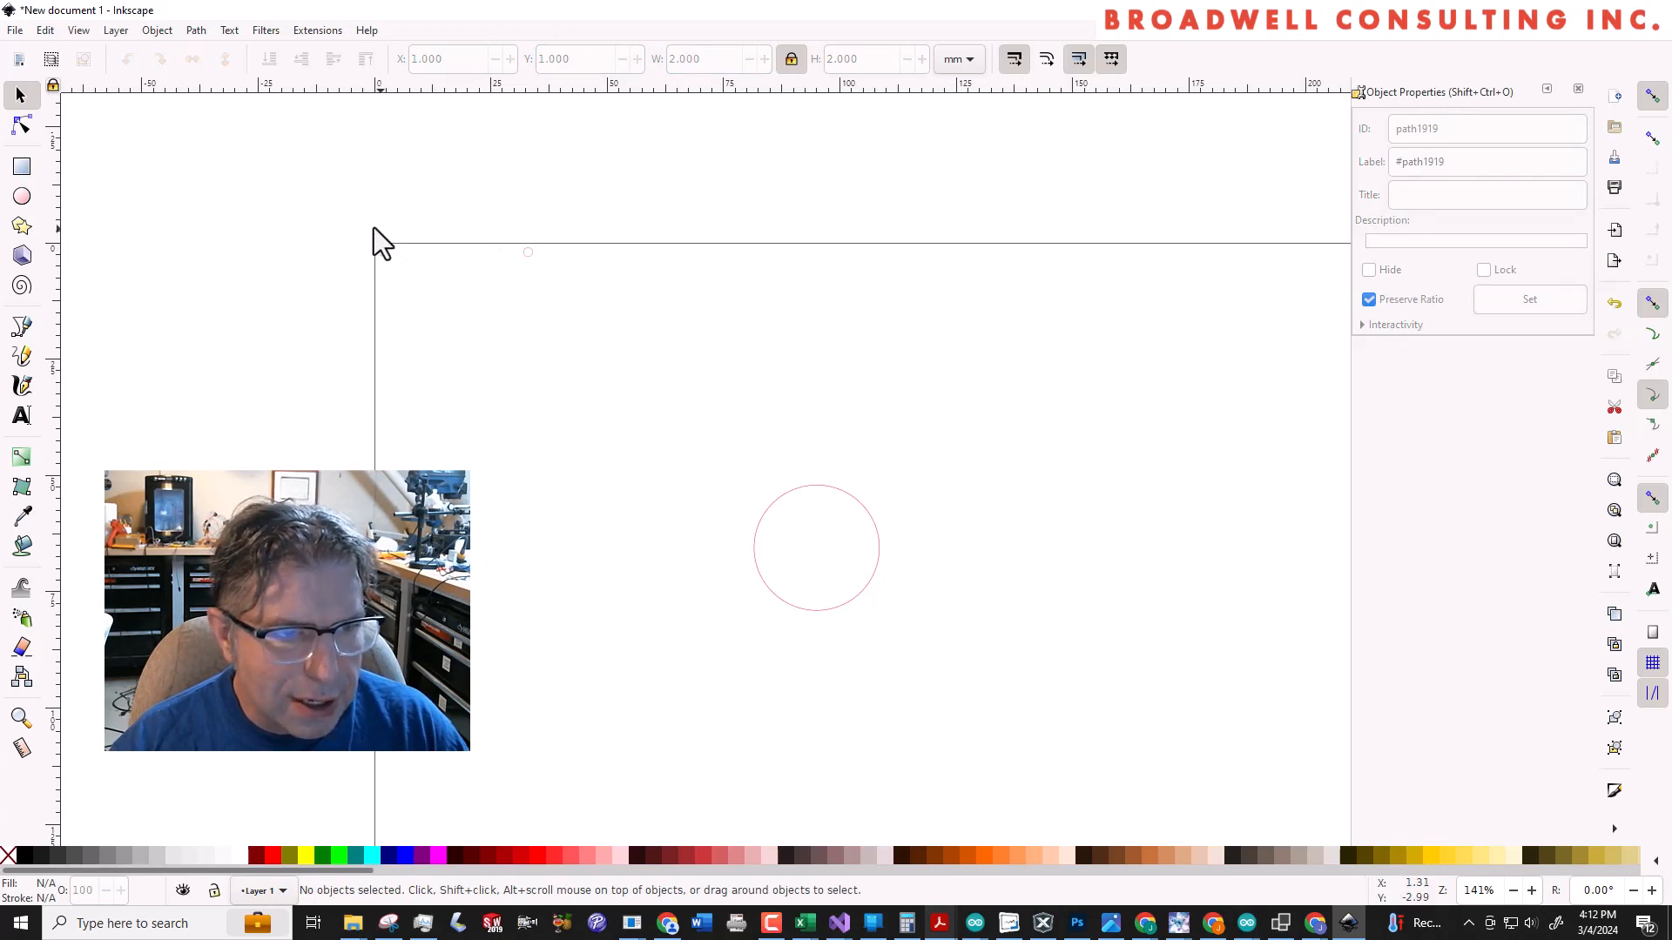
{"action": "left_click_drag", "start_coordinate": [362, 225], "coordinate": [608, 315]}
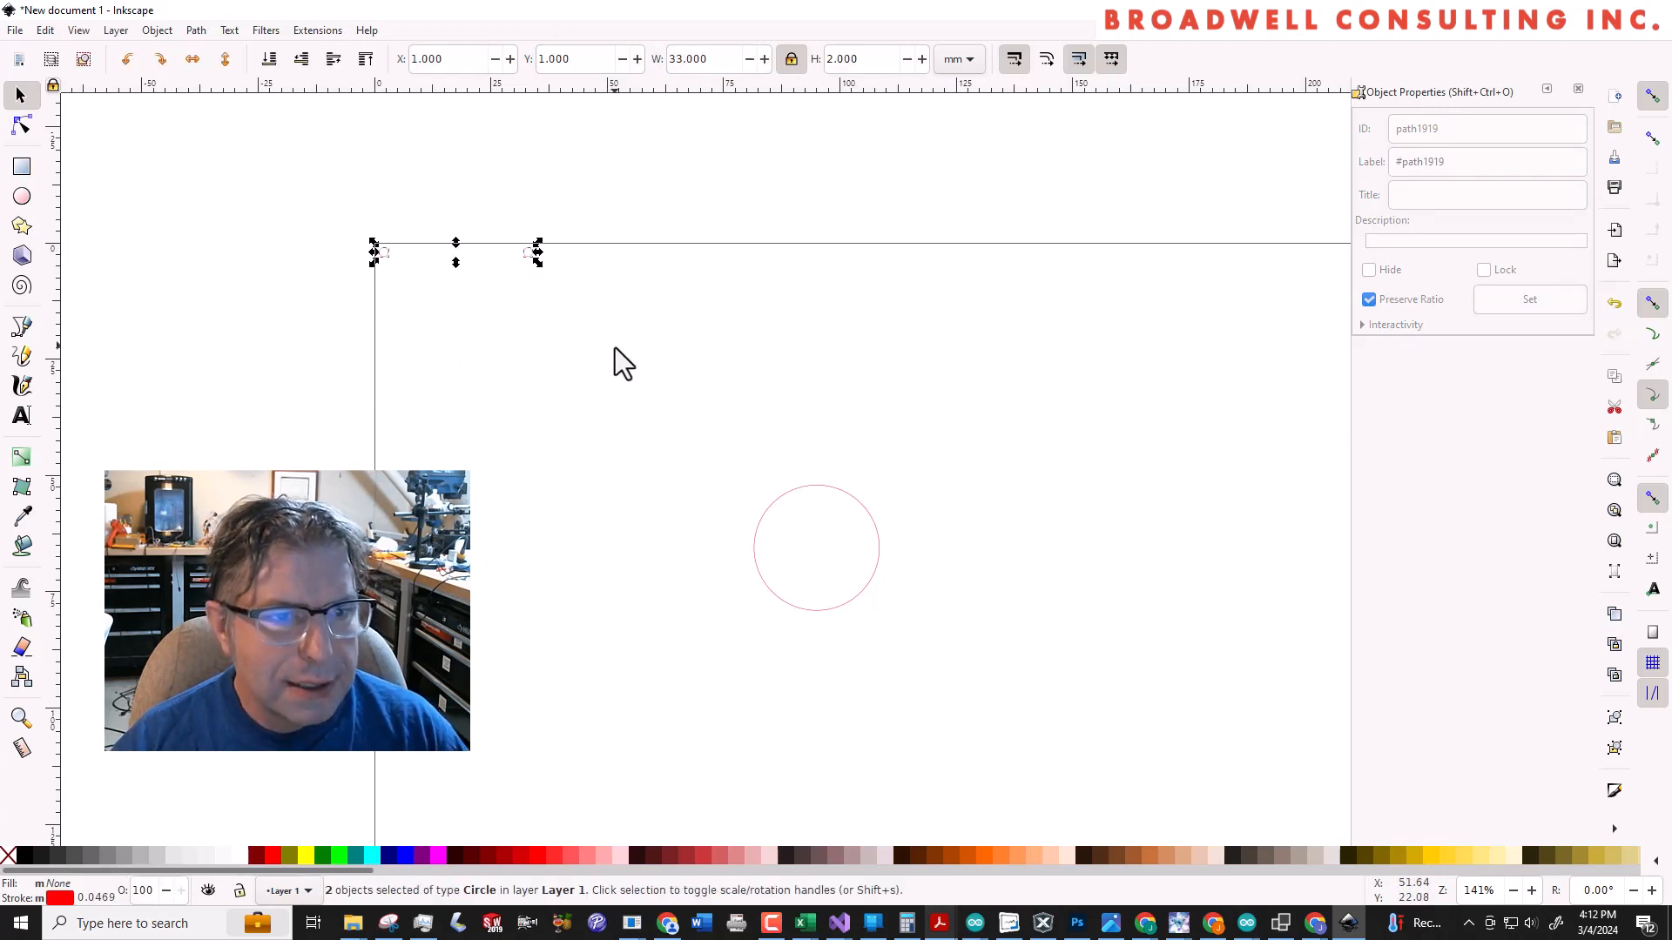
{"action": "key", "text": "ctrl+v"}
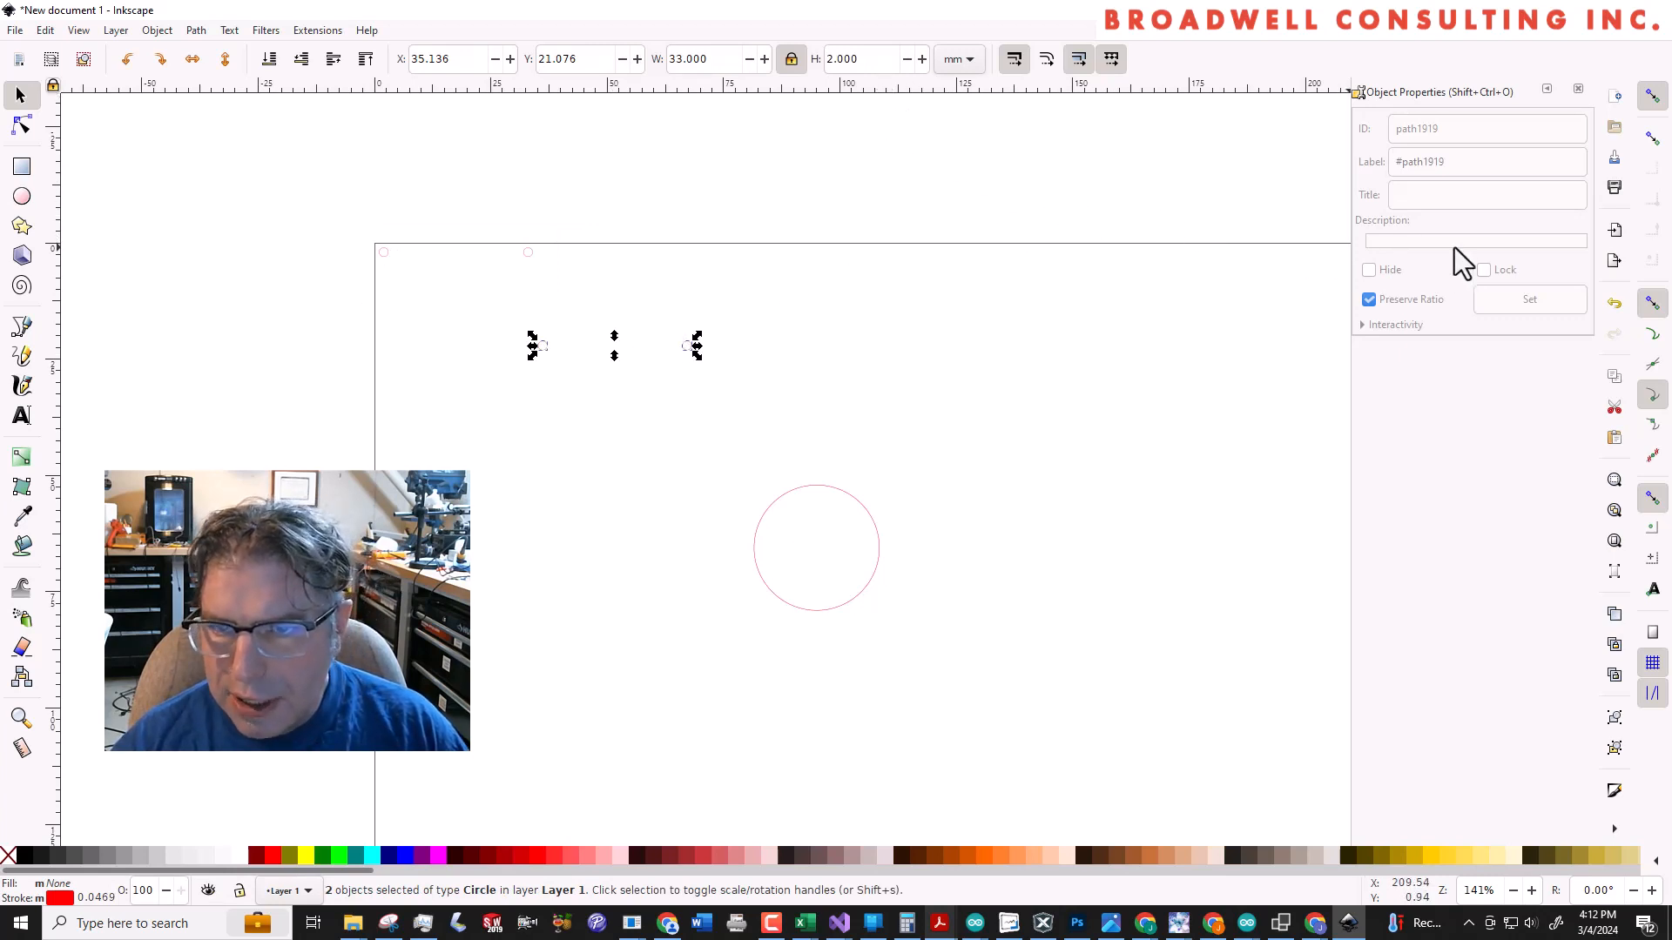
{"action": "key", "text": "ctrl+z"}
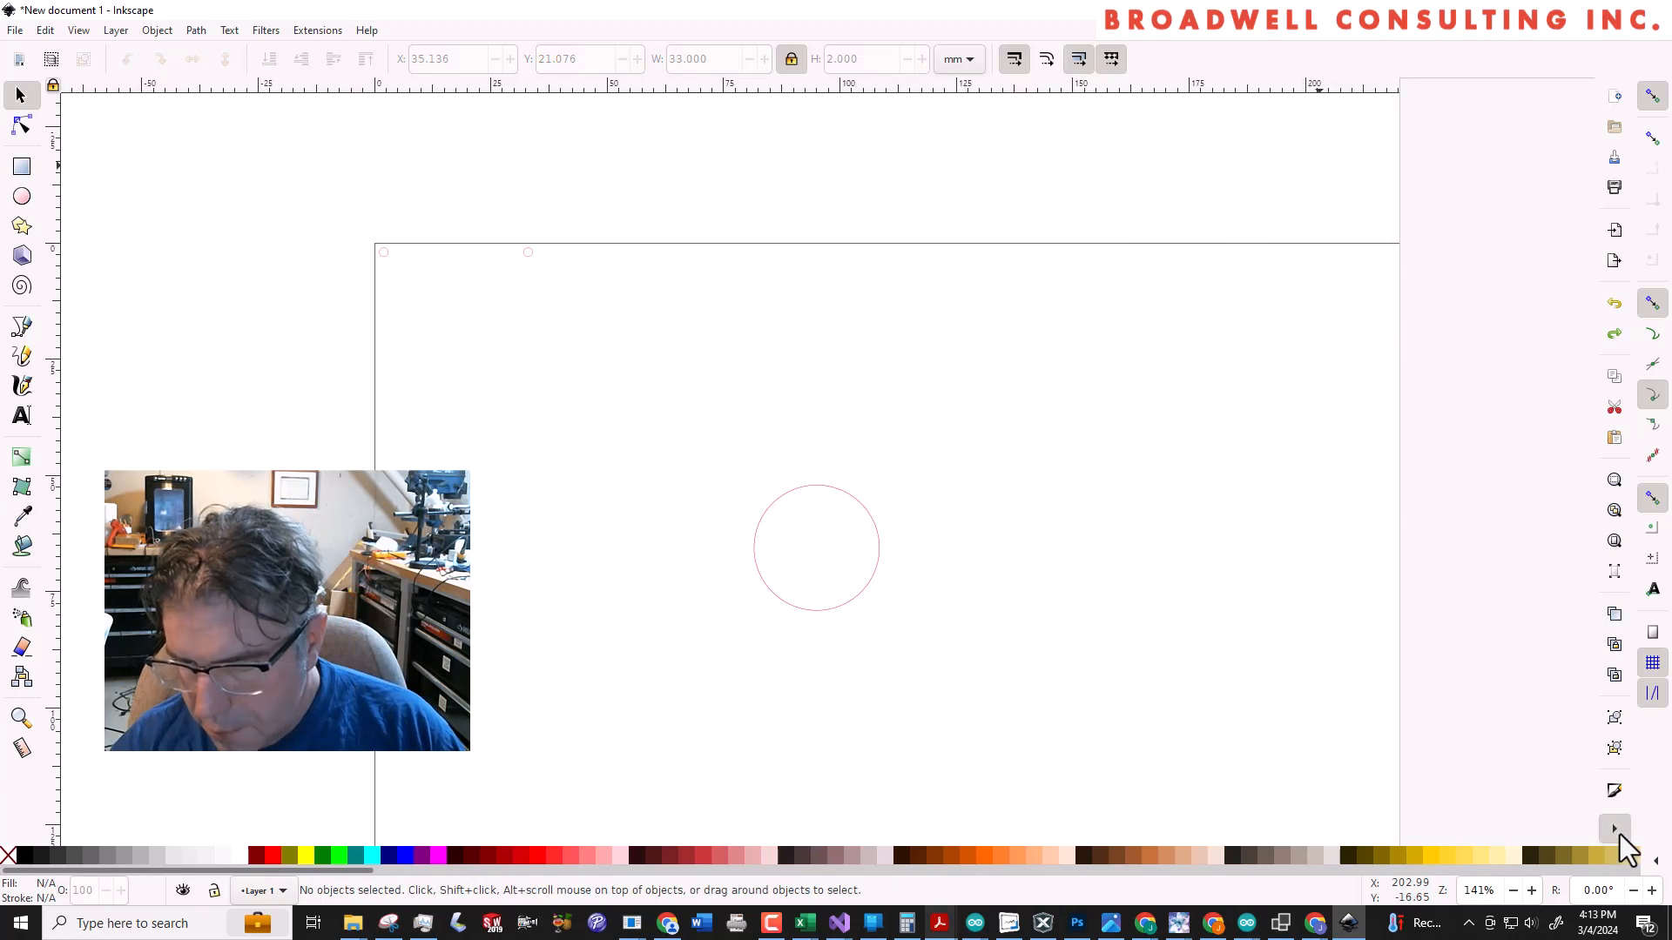
Open Align and Distribute and copy the pair of 2 mm circles, pasting the duplicate at about X 63 mm, Y 32 mm
{"action": "left_click", "coordinate": [1616, 829]}
{"action": "left_click", "coordinate": [1554, 836]}
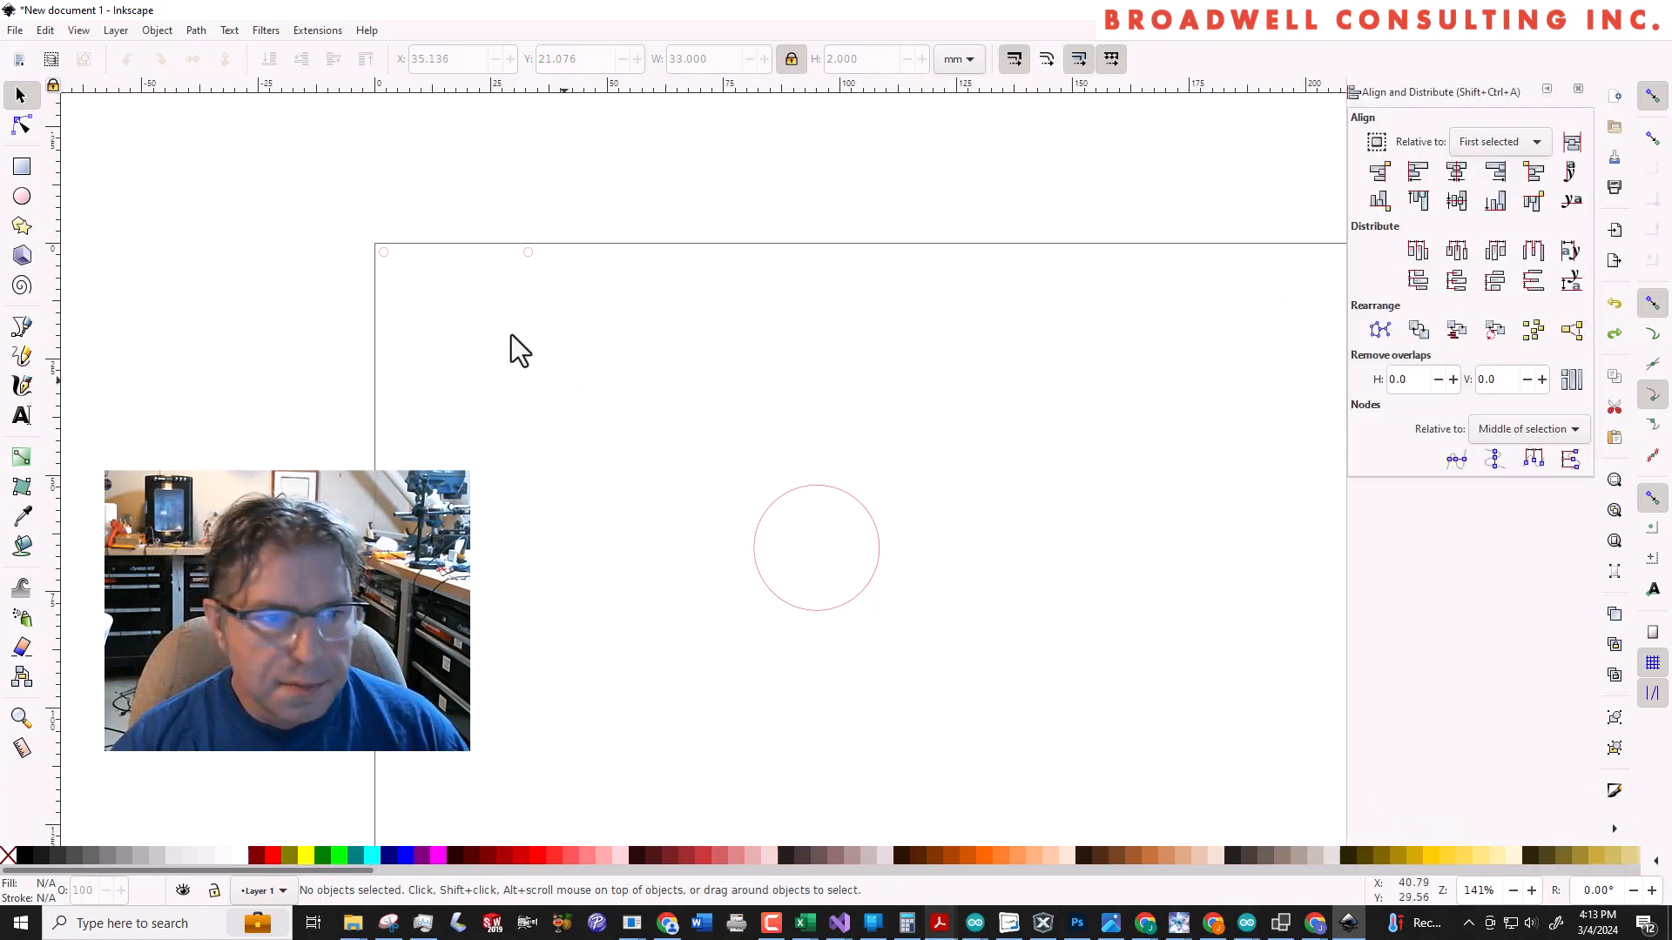
{"action": "left_click_drag", "start_coordinate": [357, 223], "coordinate": [594, 322]}
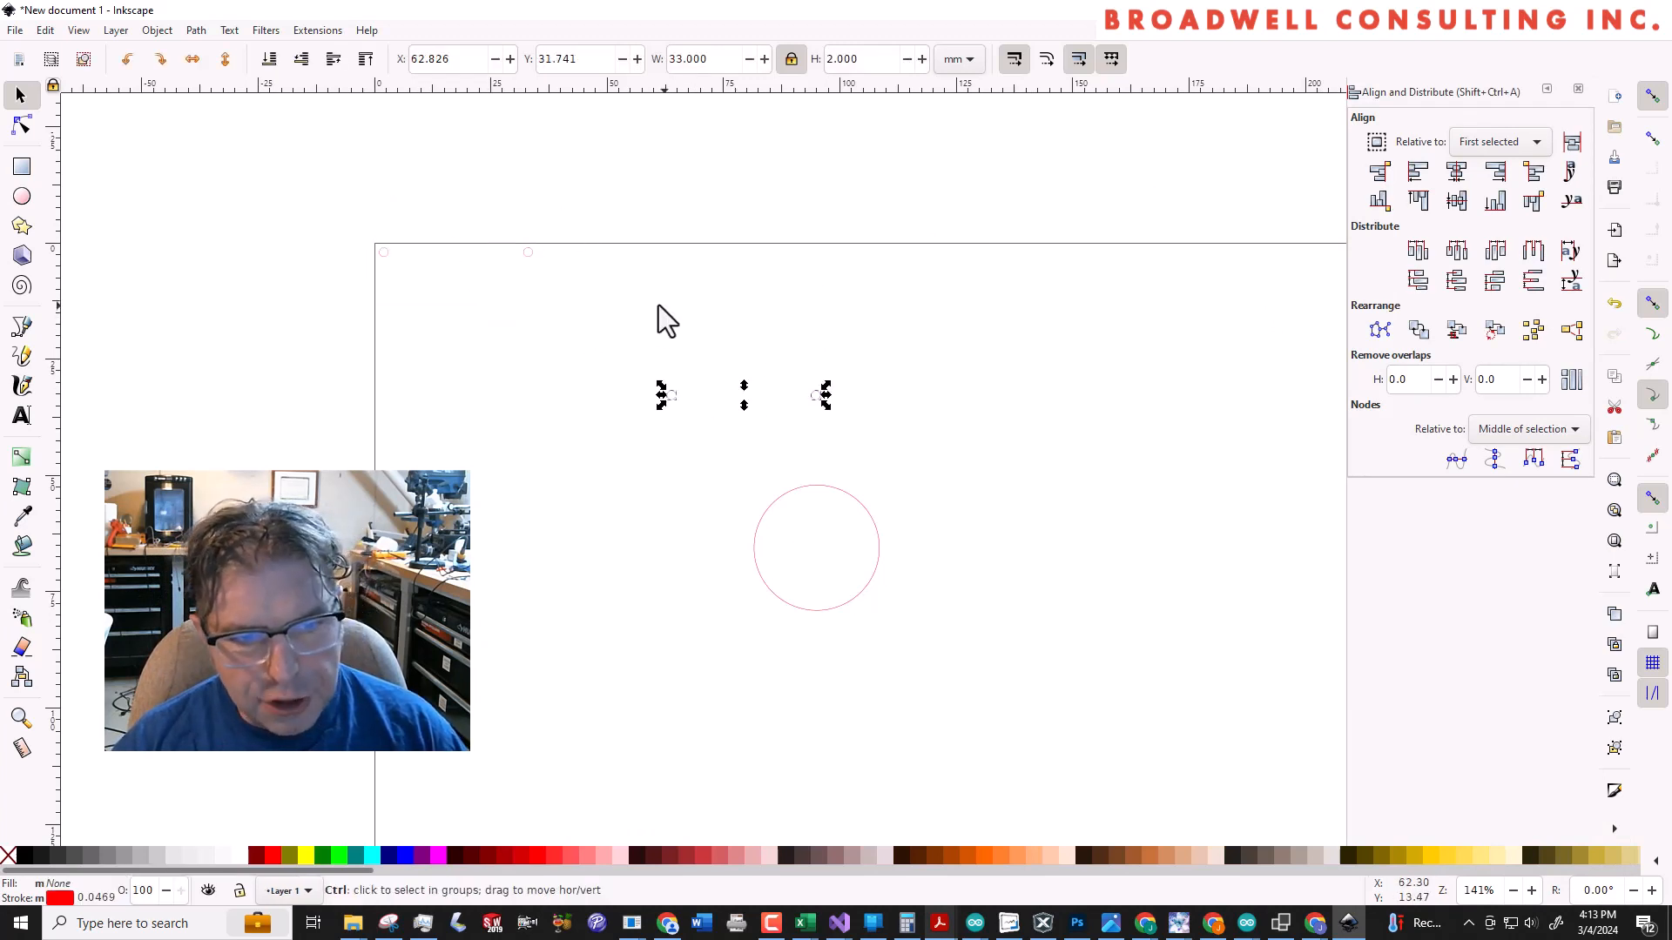
{"action": "left_click", "coordinate": [655, 337]}
Group each pair of 2 mm circles and align the lower group's left edge with the upper group's
{"action": "left_click_drag", "start_coordinate": [340, 212], "coordinate": [639, 315]}
{"action": "key", "text": "ctrl+g"}
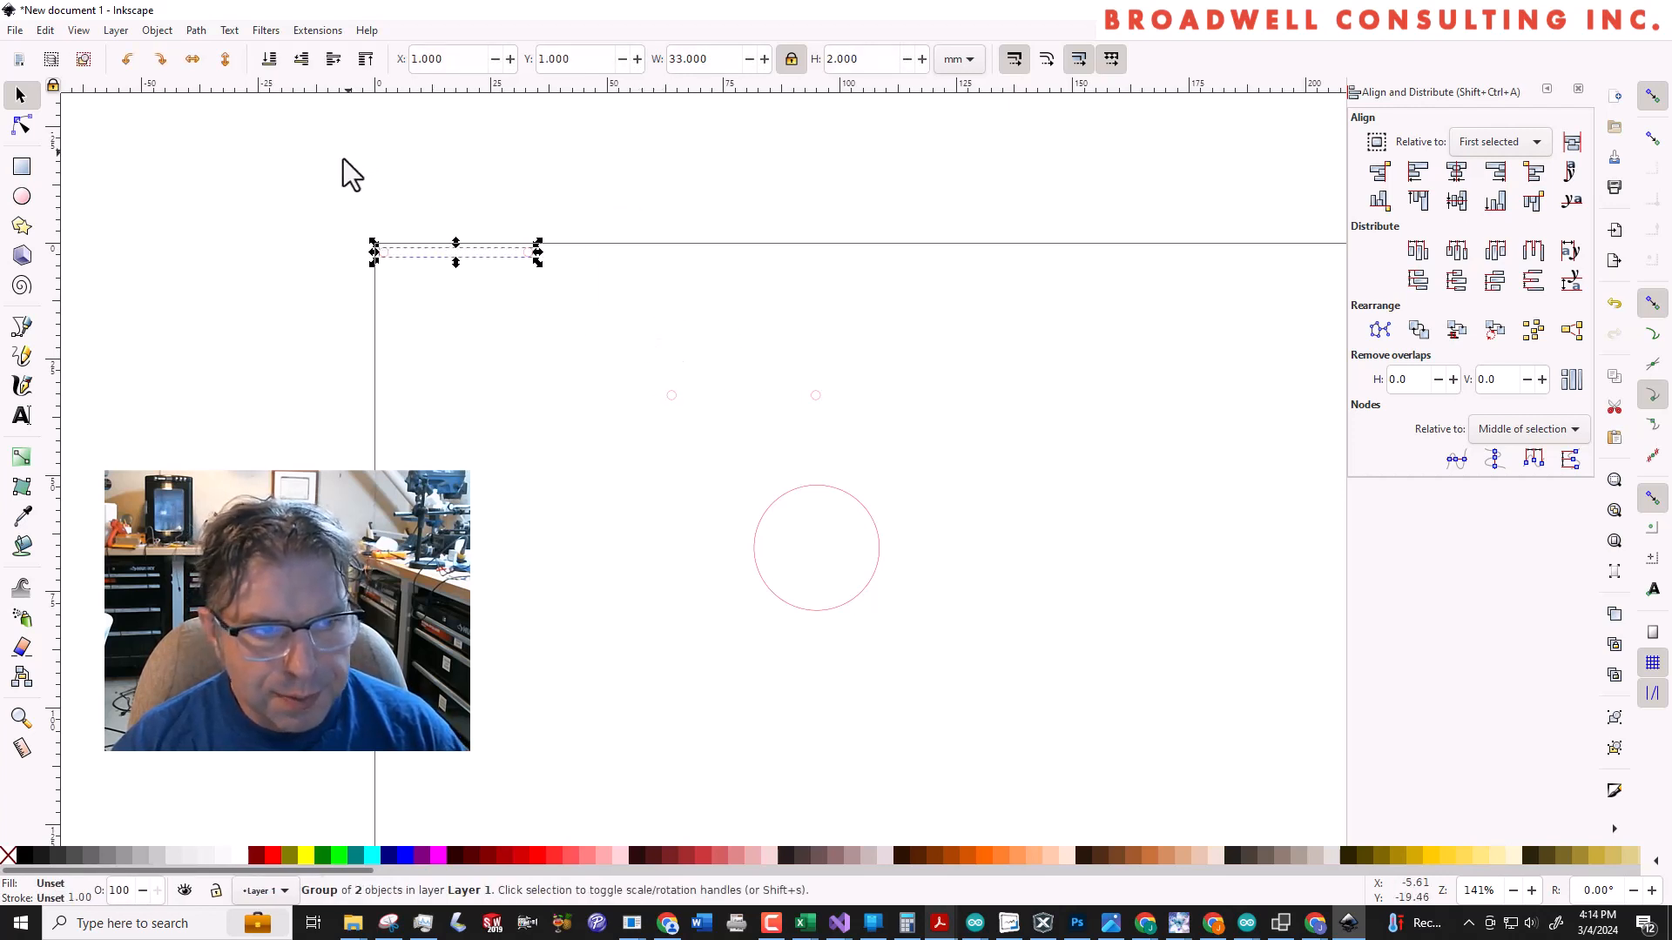
{"action": "left_click_drag", "start_coordinate": [319, 183], "coordinate": [902, 449]}
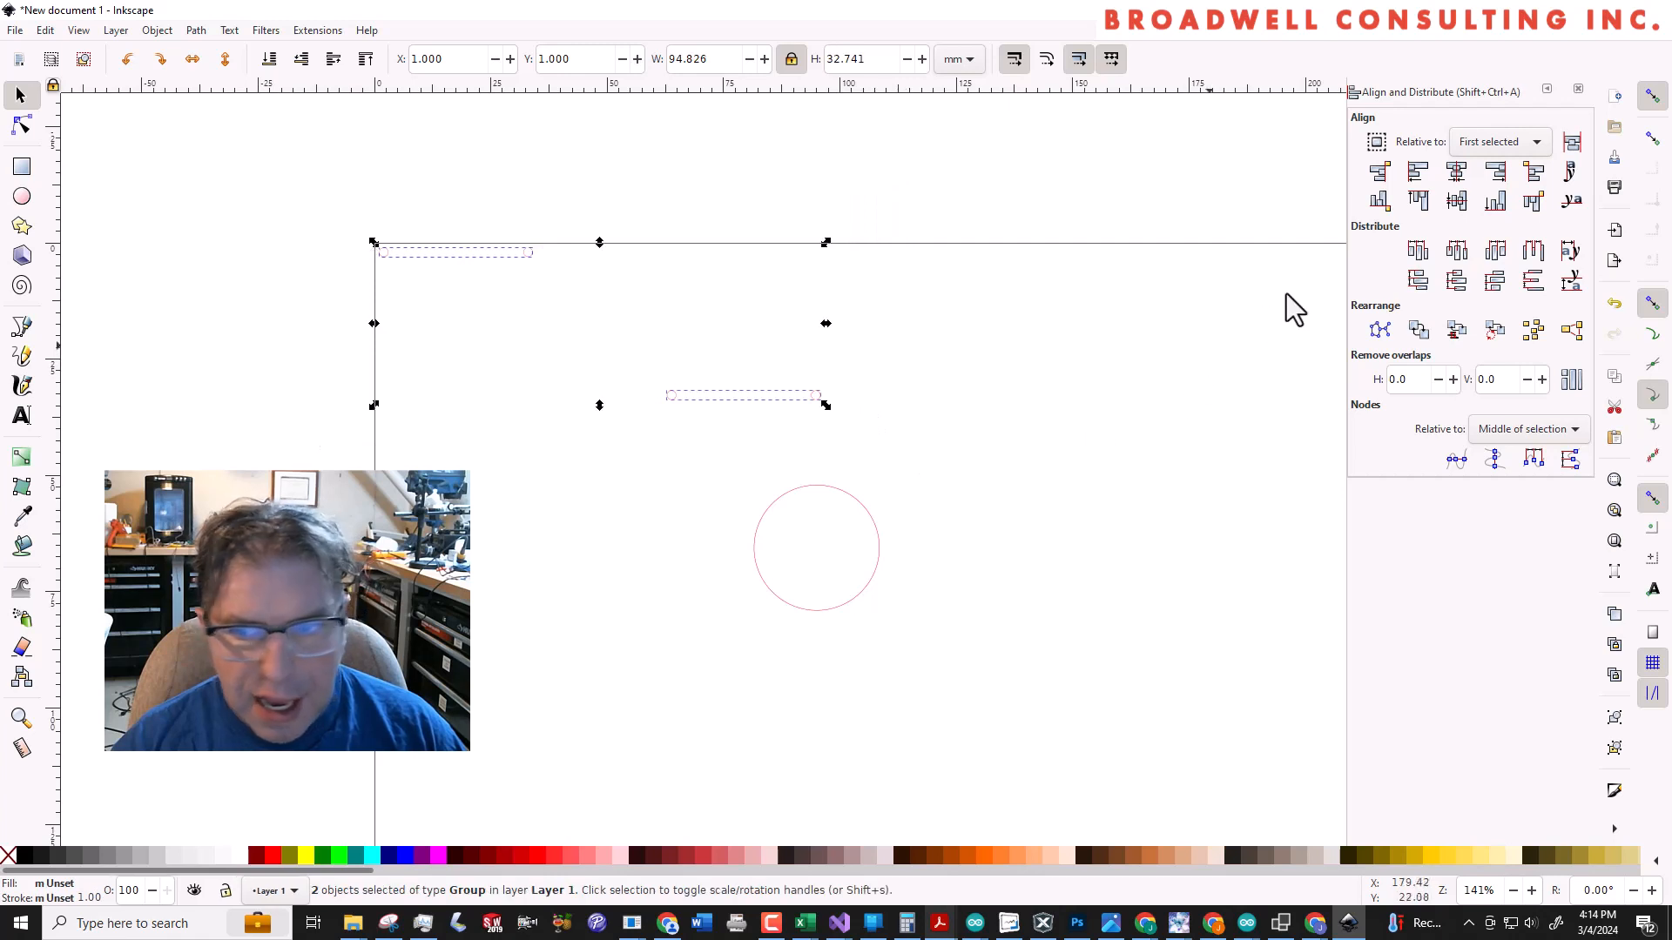
{"action": "left_click", "coordinate": [1417, 174]}
{"action": "left_click", "coordinate": [827, 400]}
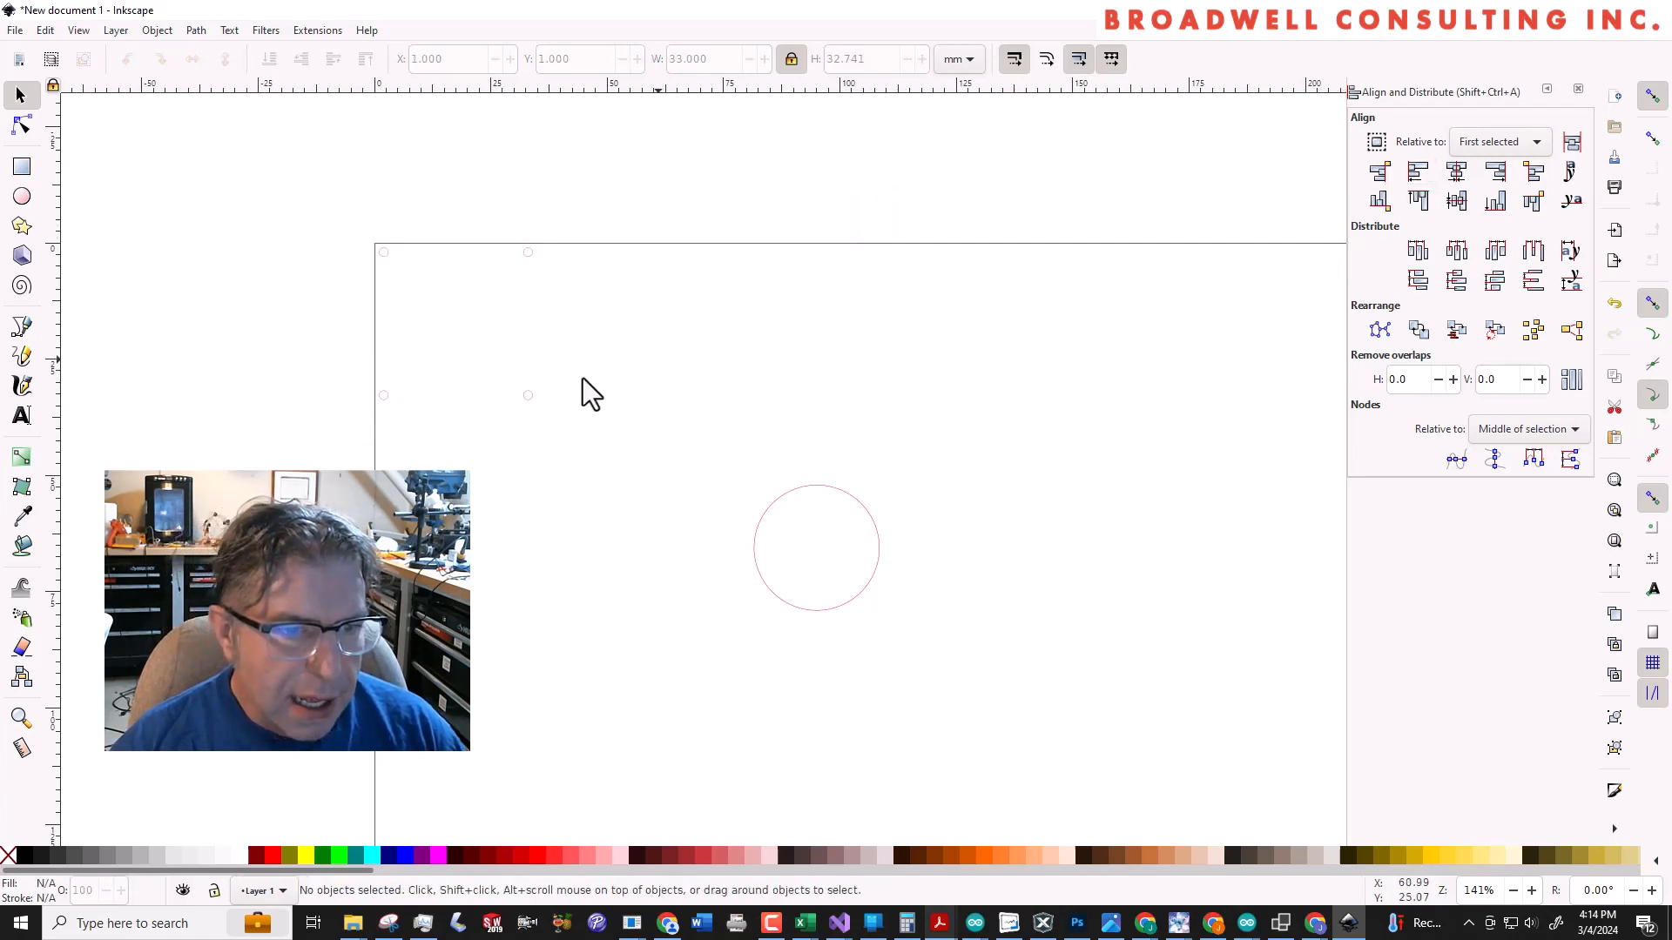
Select the lower group of 2 mm circles and set its Y position to 32 mm
{"action": "left_click", "coordinate": [388, 256]}
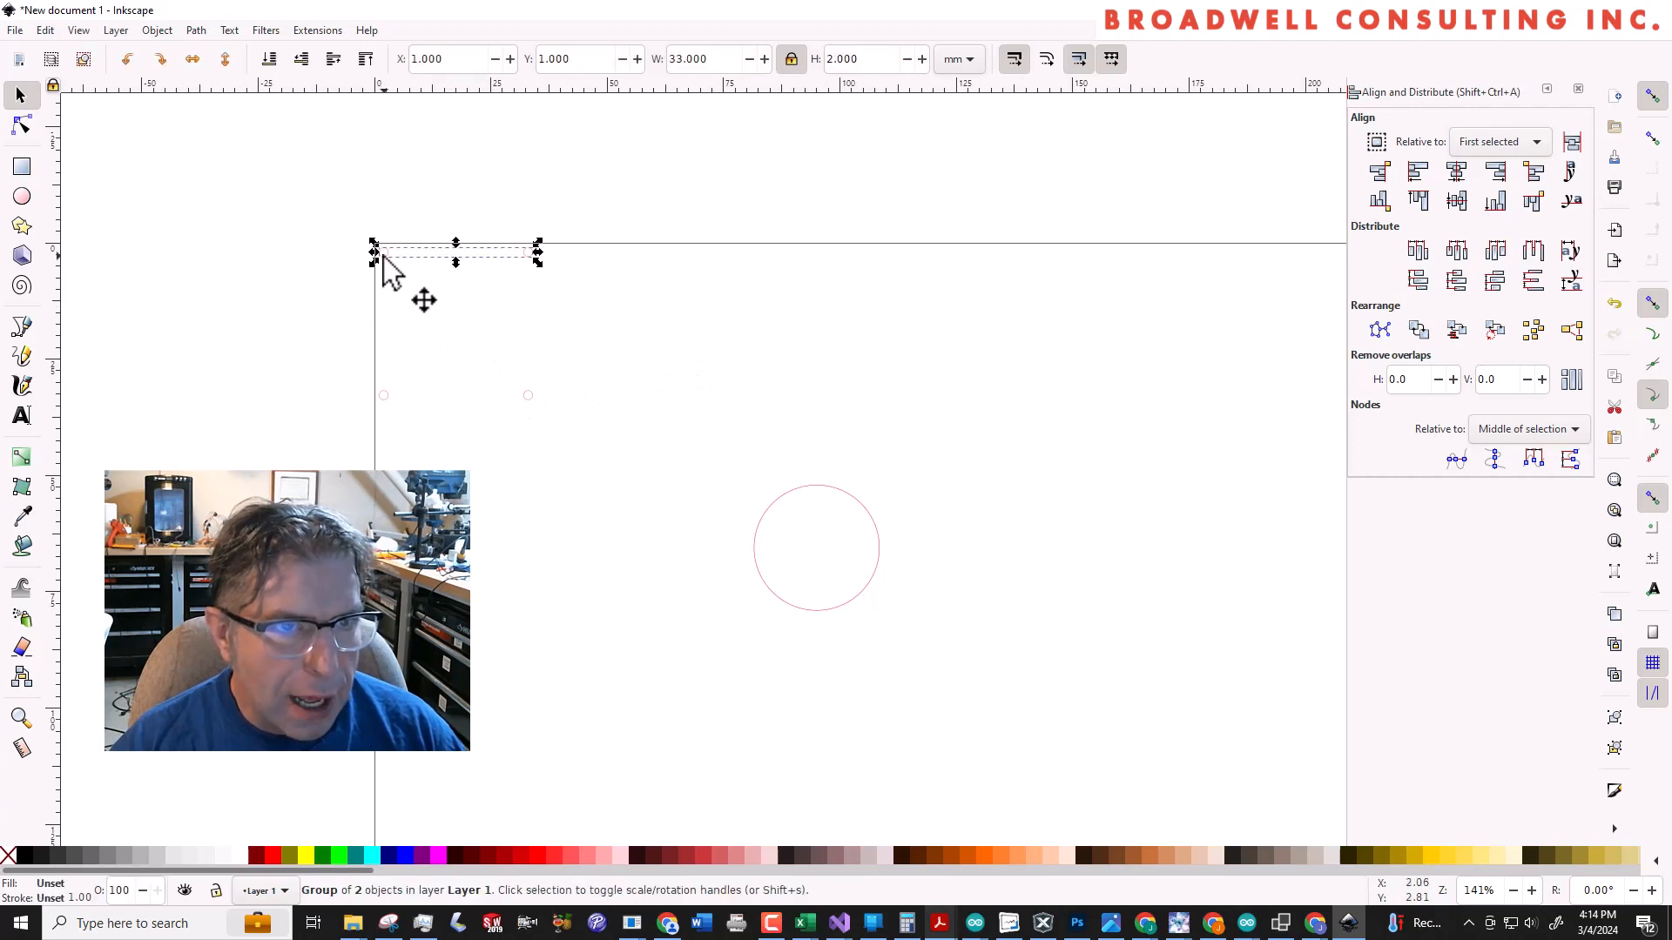
{"action": "left_click", "coordinate": [434, 393]}
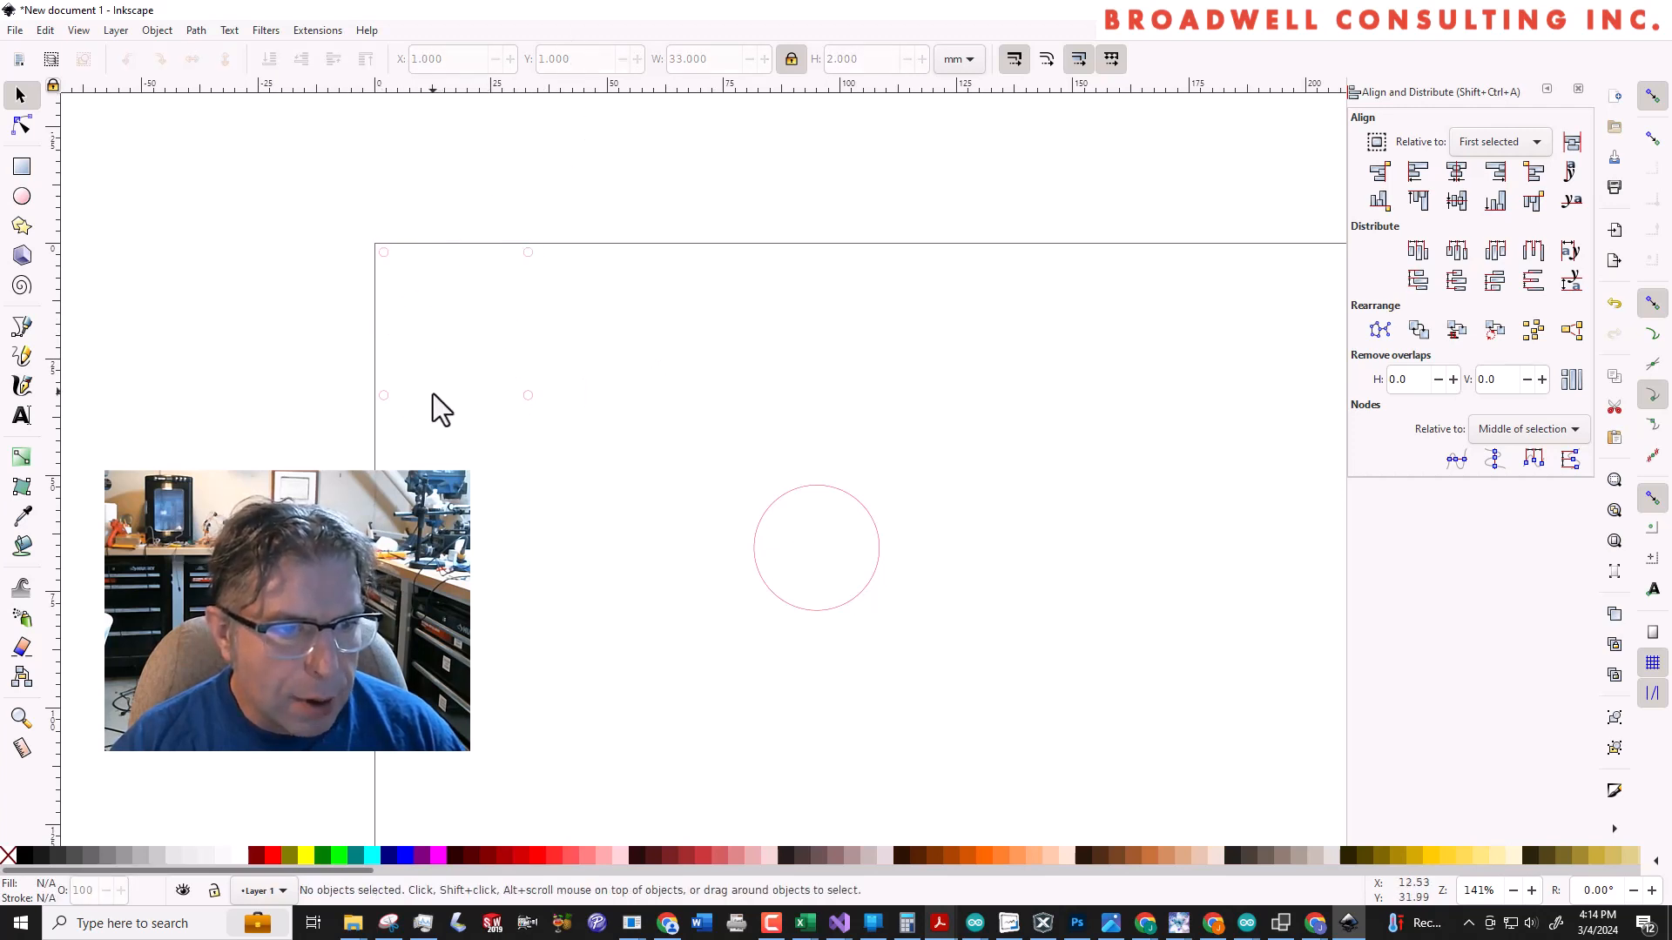
{"action": "left_click", "coordinate": [385, 397]}
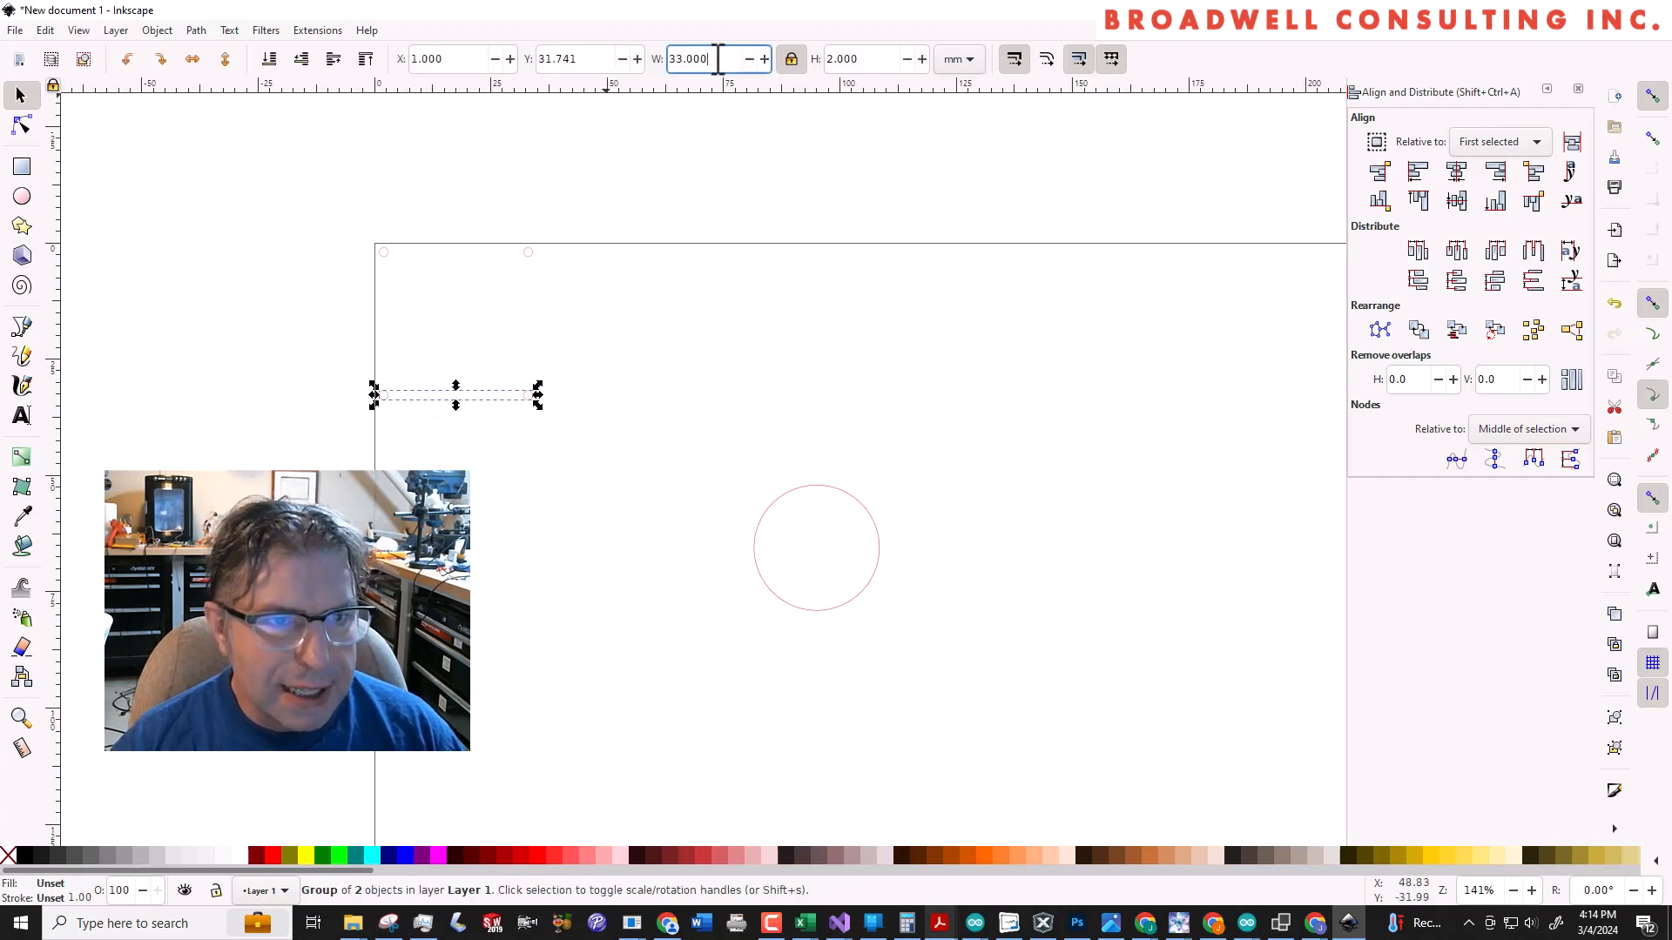
{"action": "left_click", "coordinate": [611, 61]}
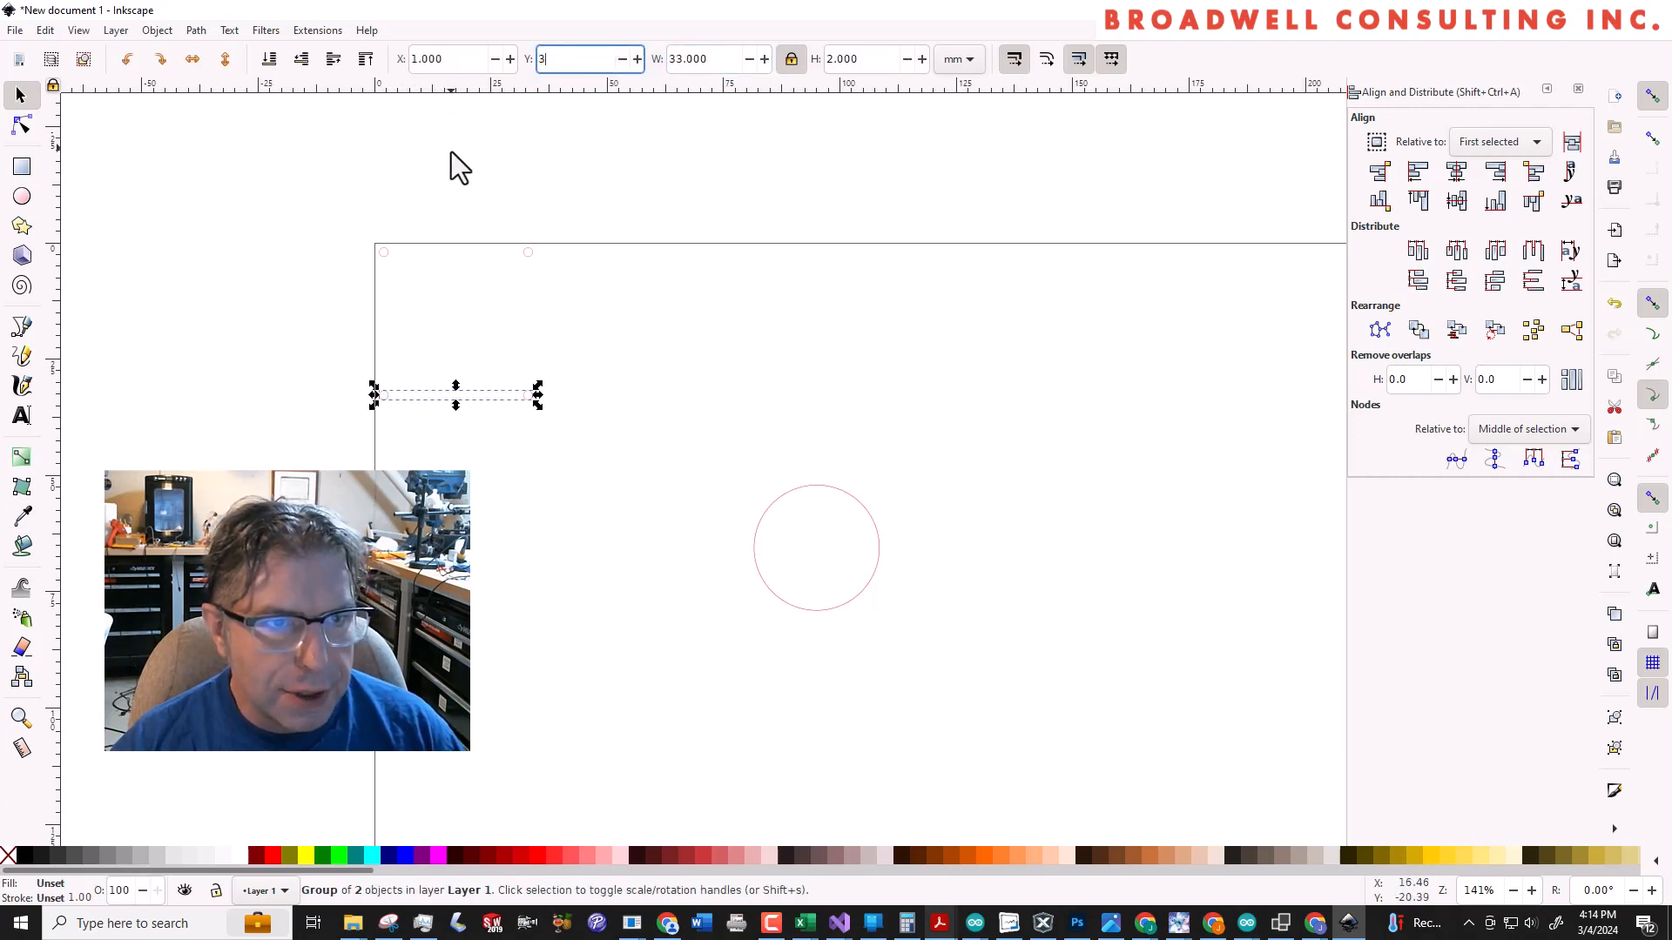
{"action": "type", "text": "32"}
{"action": "key", "text": "Tab"}
{"action": "left_click", "coordinate": [627, 340]}
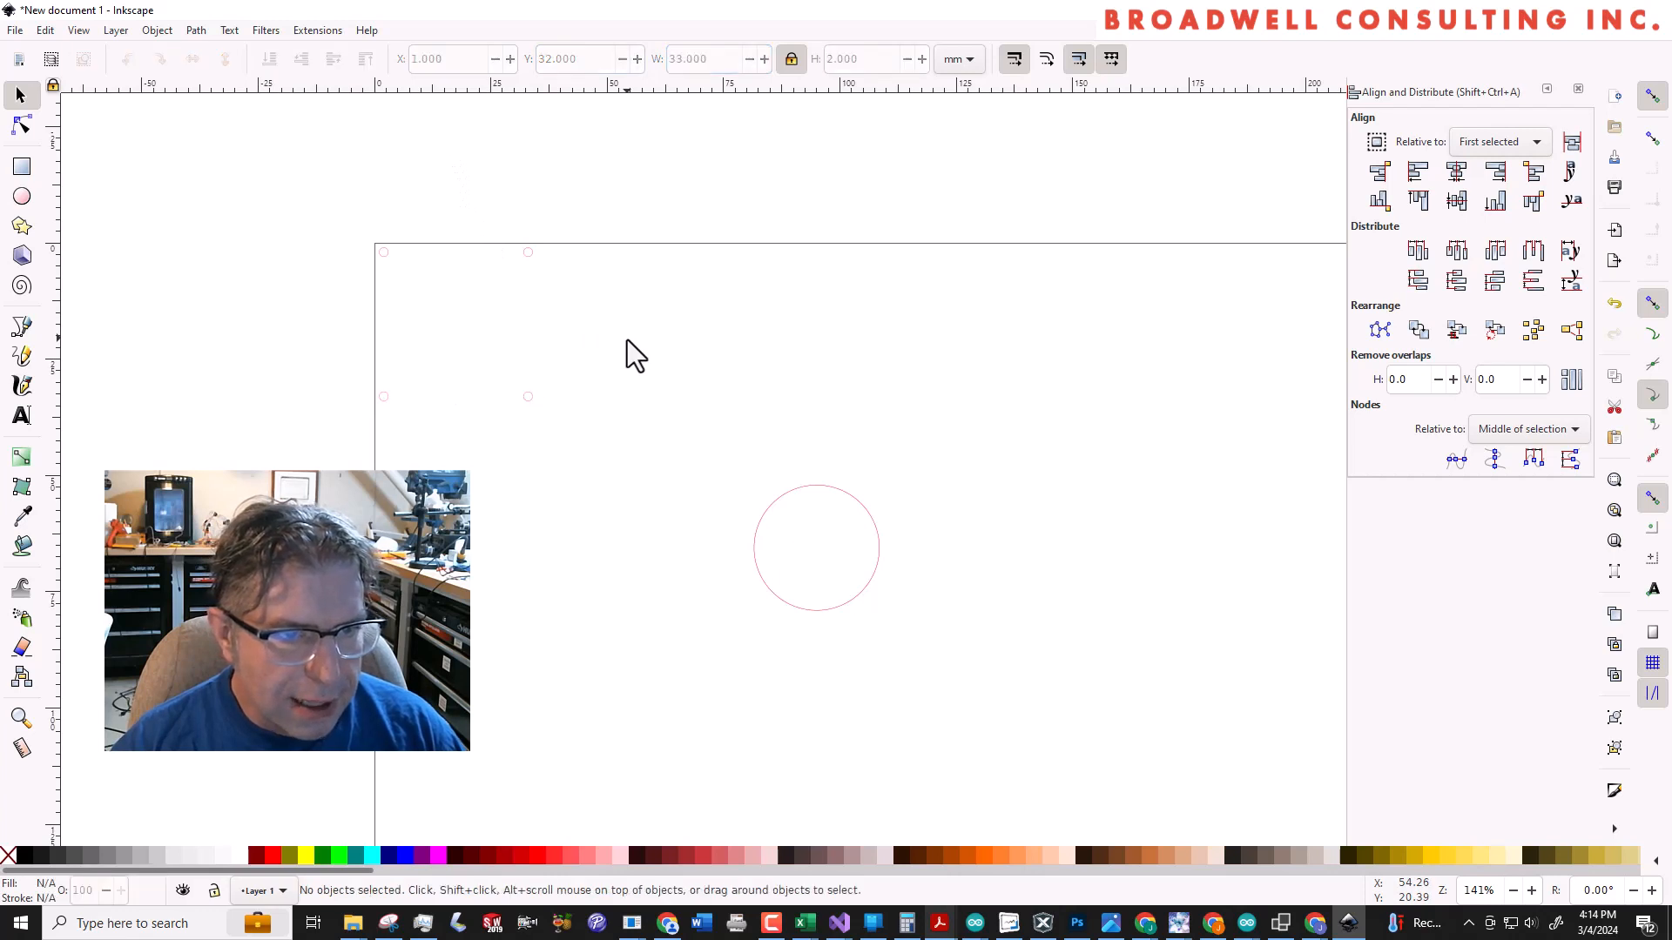
Group the four 2 mm circles together and centre the 27 mm circle on that group horizontally and vertically
{"action": "left_click_drag", "start_coordinate": [305, 214], "coordinate": [691, 493]}
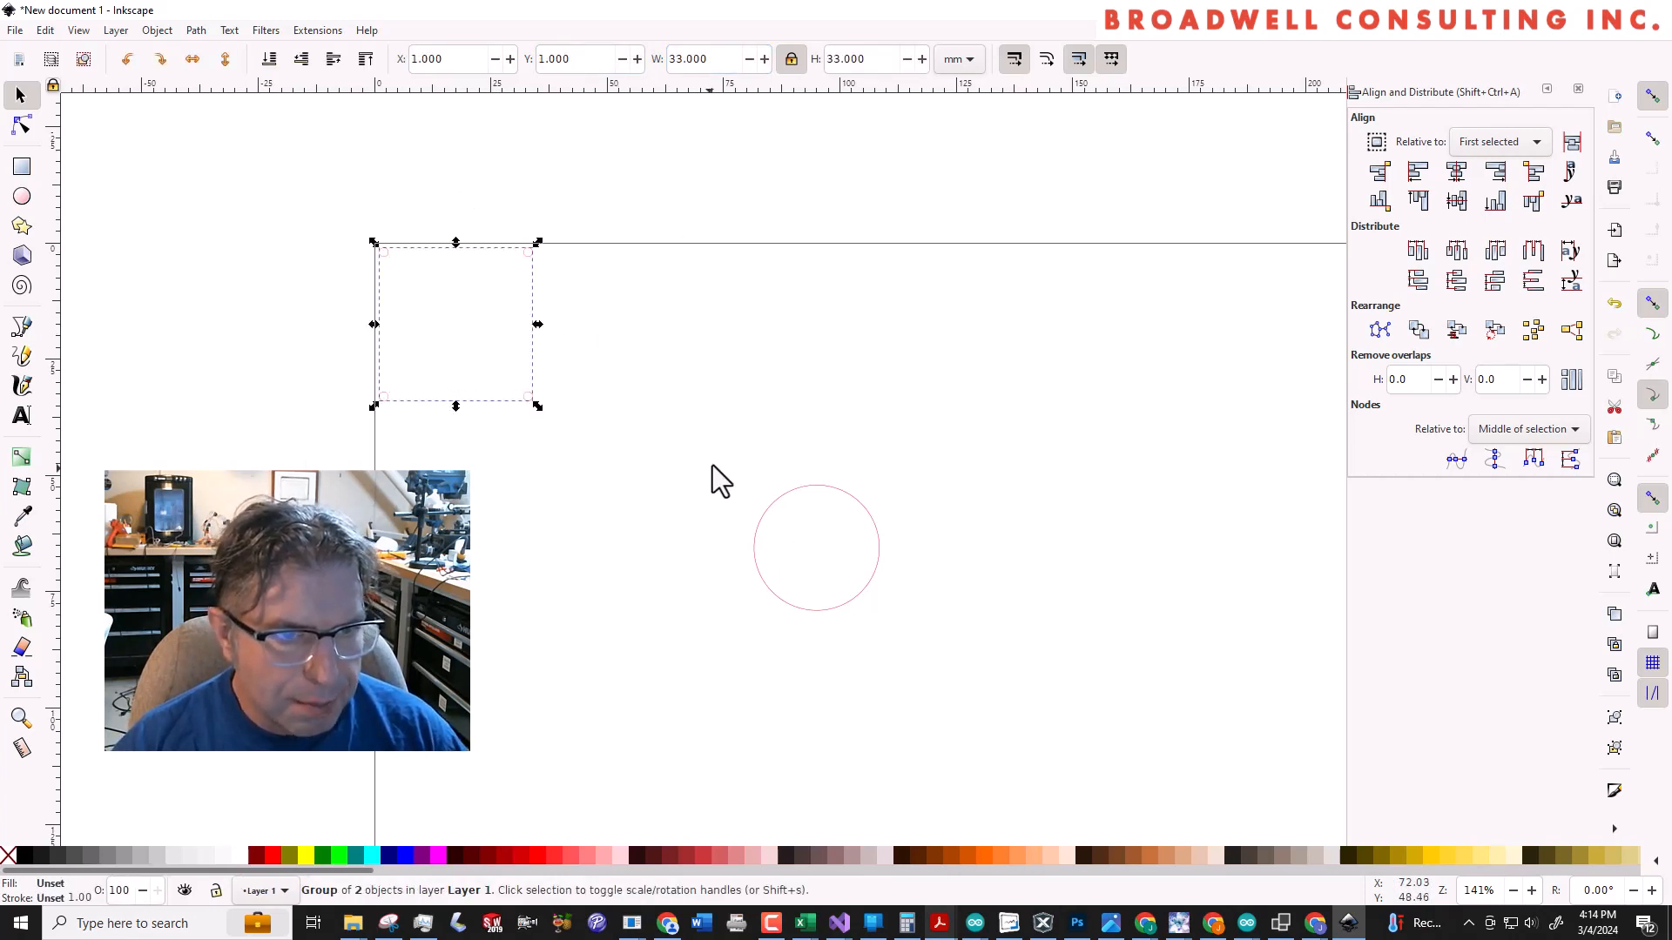
{"action": "left_click", "coordinate": [856, 499], "text": "shift"}
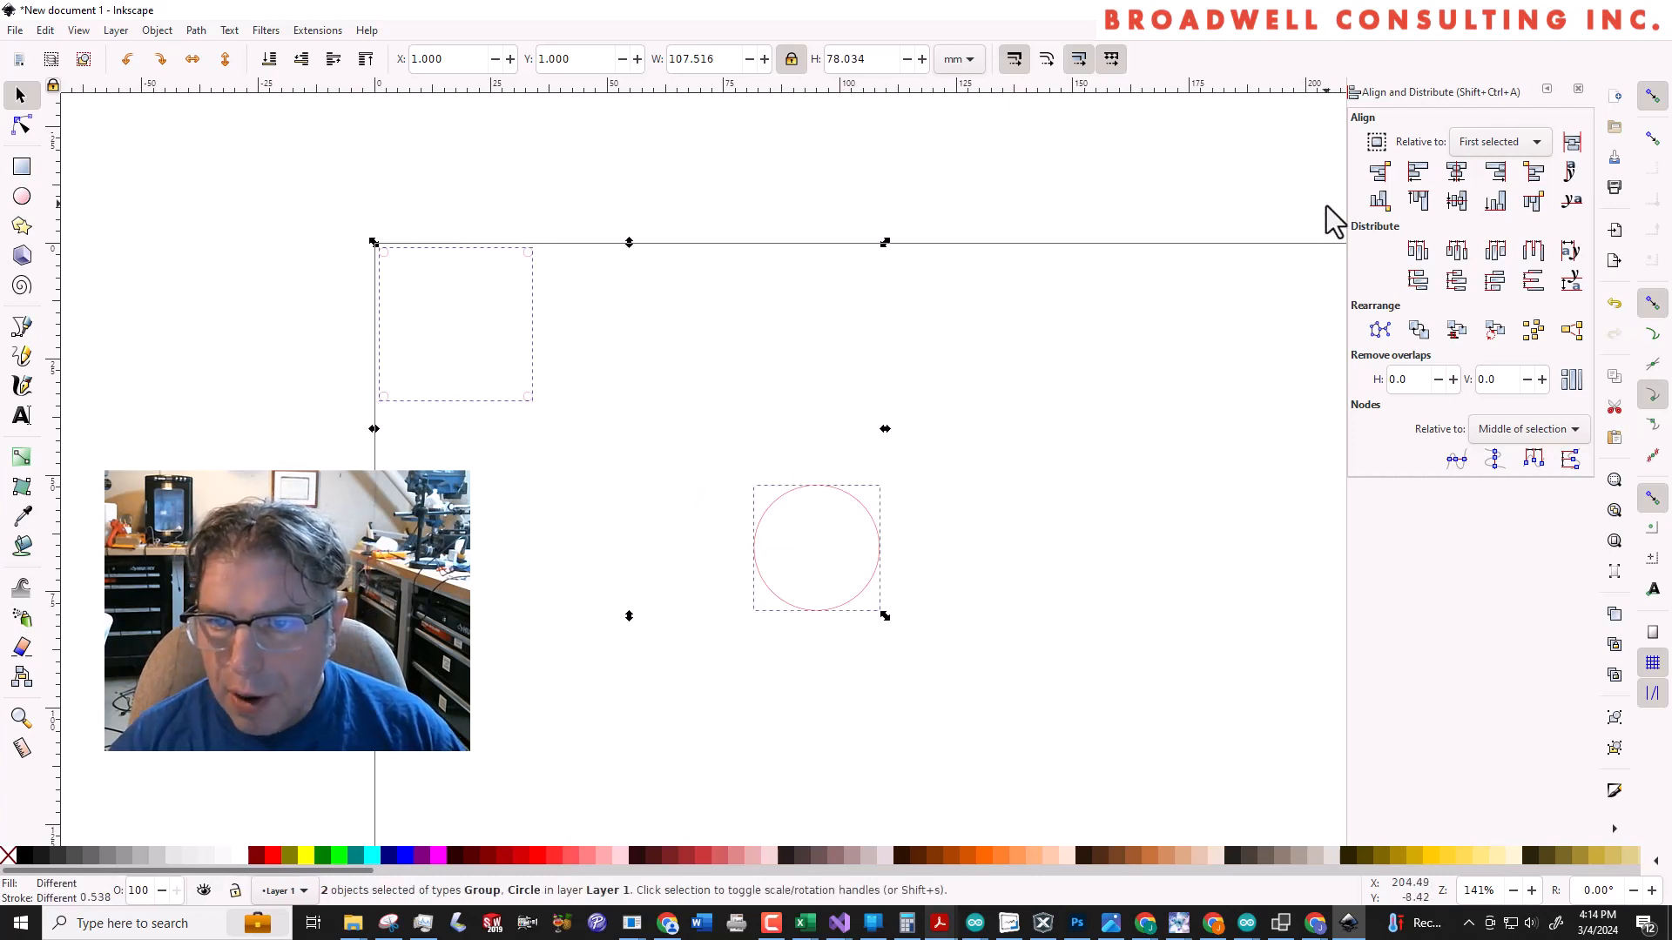
{"action": "left_click", "coordinate": [1457, 174]}
{"action": "left_click", "coordinate": [1459, 202]}
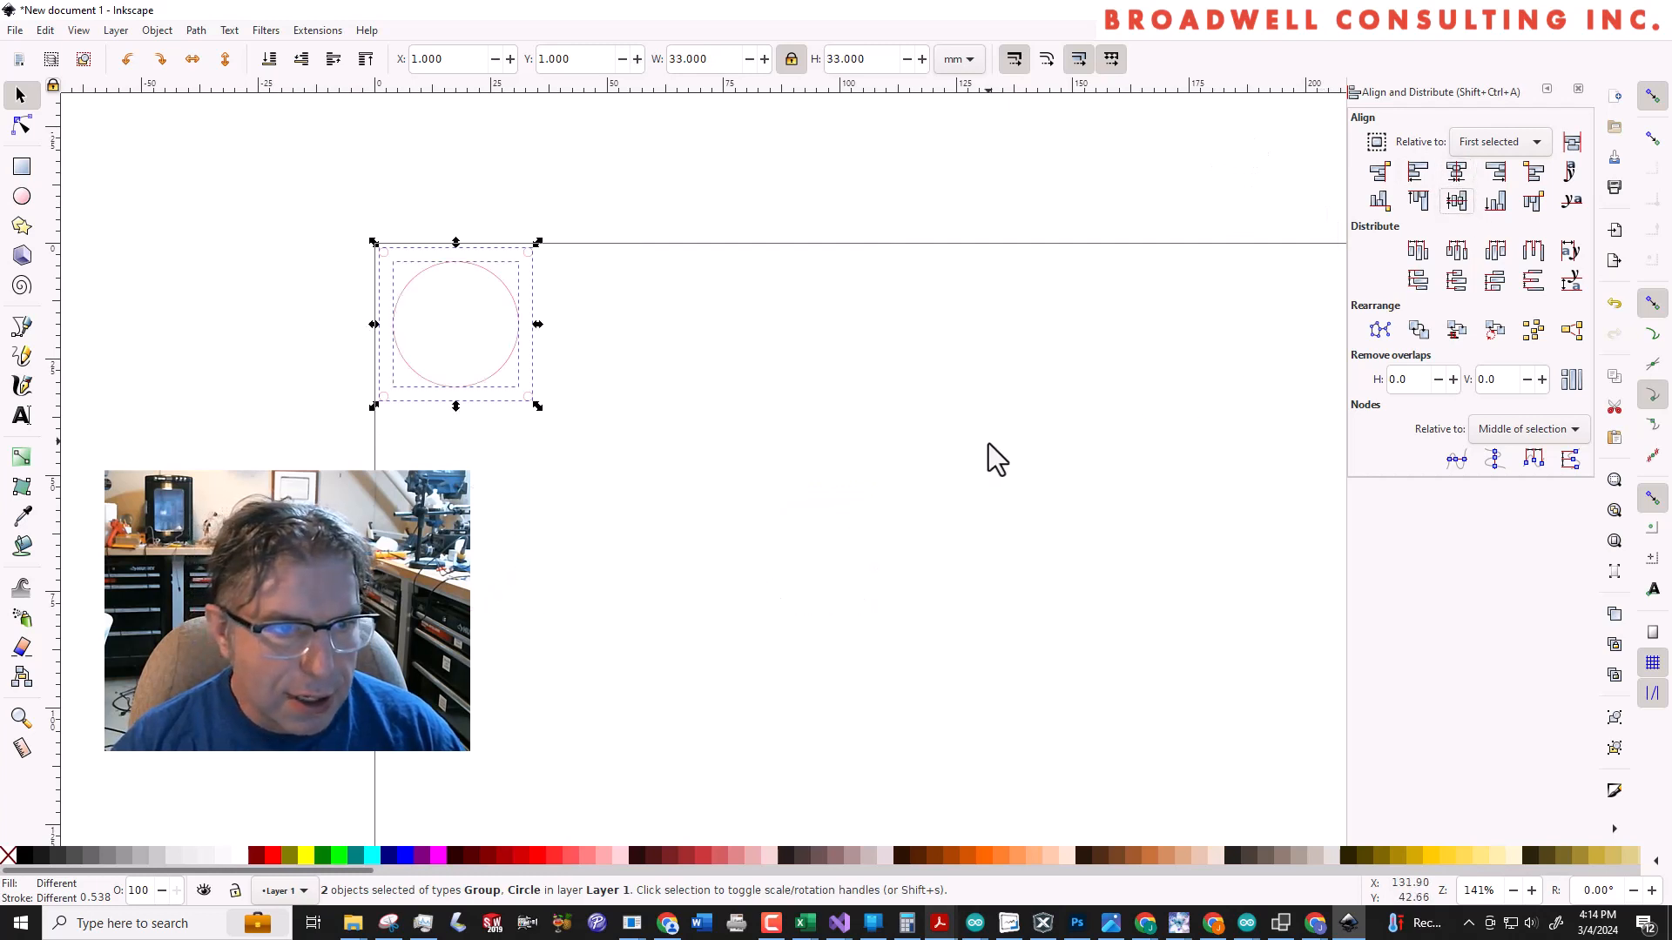
Group all five circles together and move the group to about X 12 mm, Y 5.5 mm near the page's top-left corner
{"action": "left_click", "coordinate": [897, 486]}
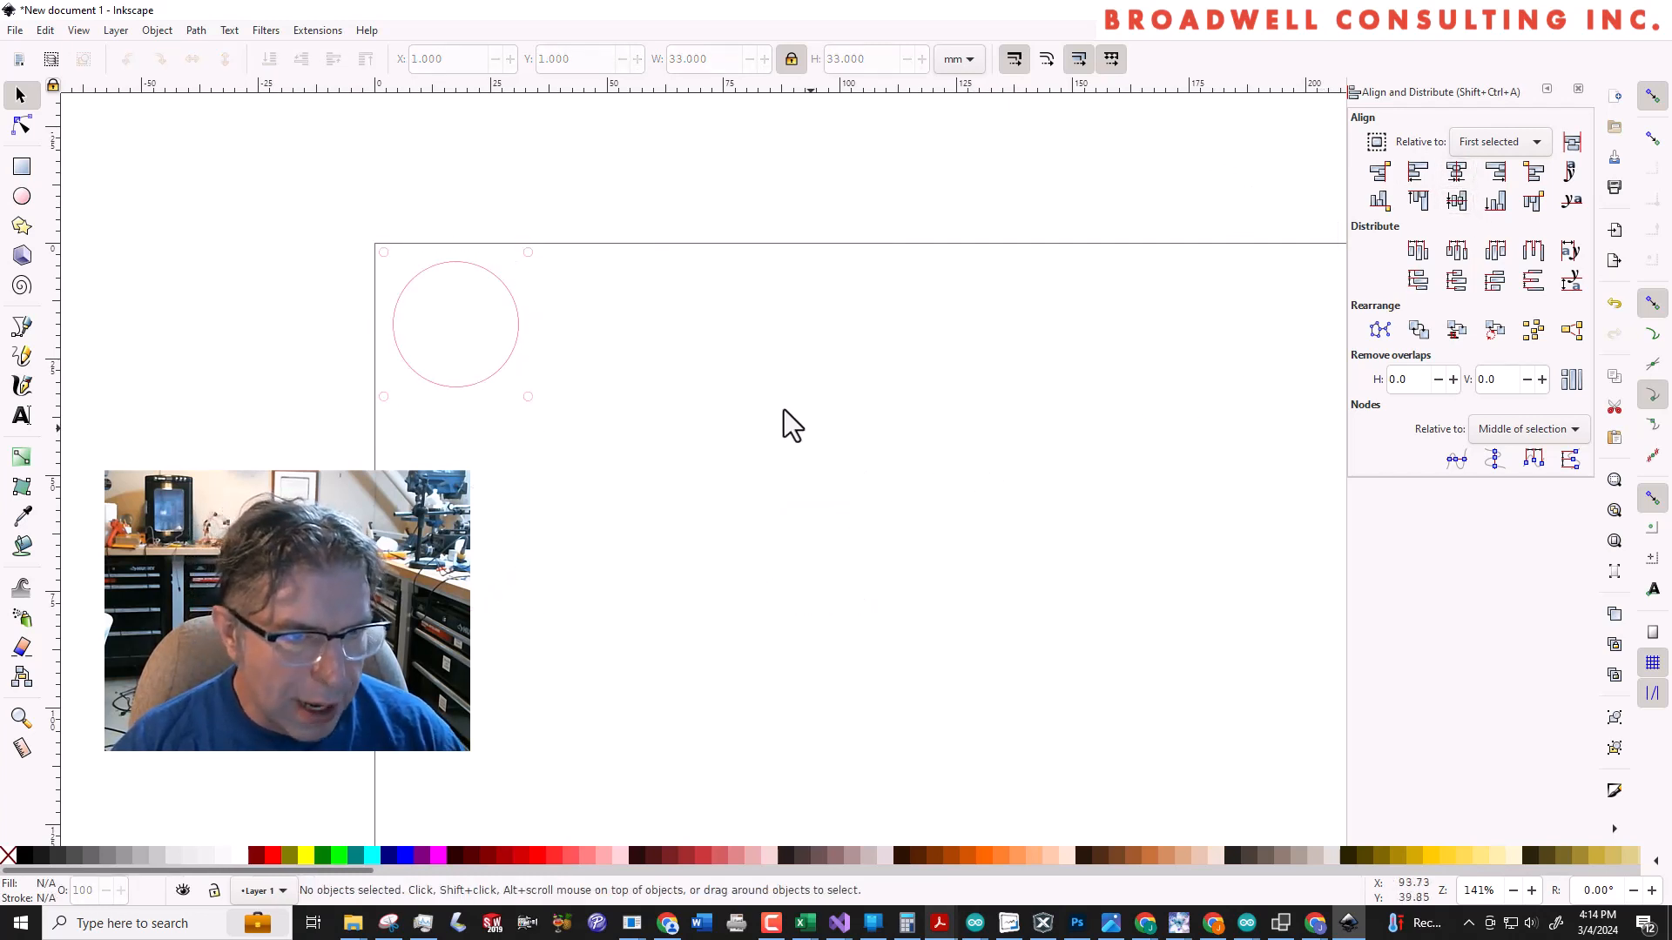
{"action": "left_click_drag", "start_coordinate": [443, 264], "coordinate": [725, 407]}
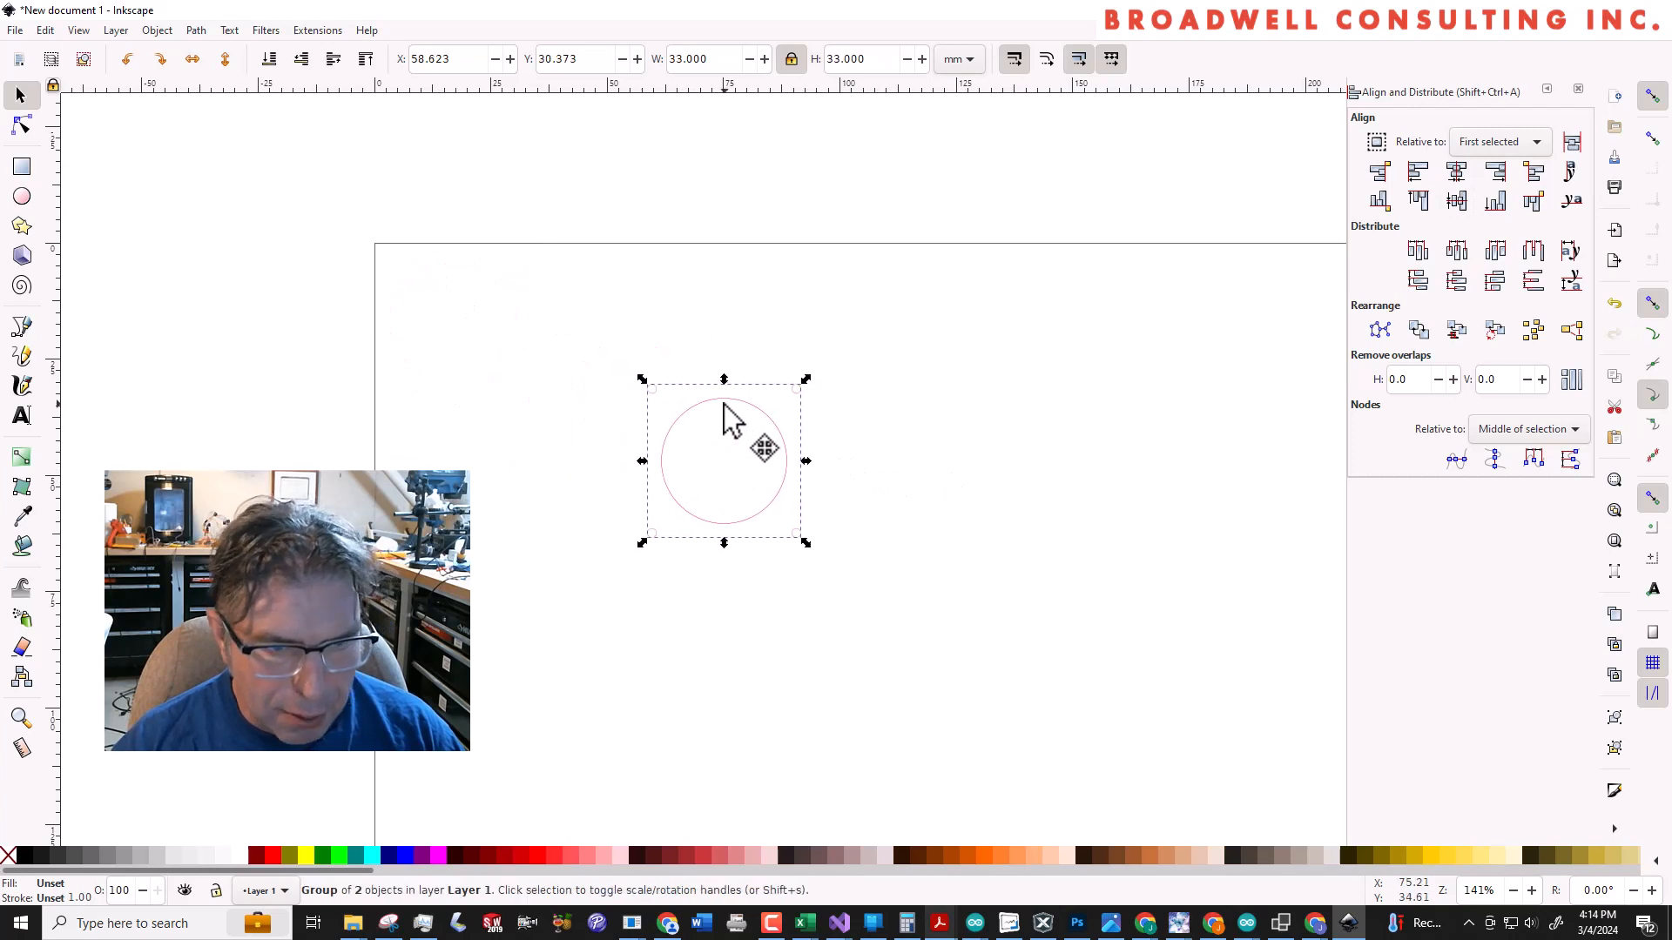
{"action": "left_click", "coordinate": [978, 452]}
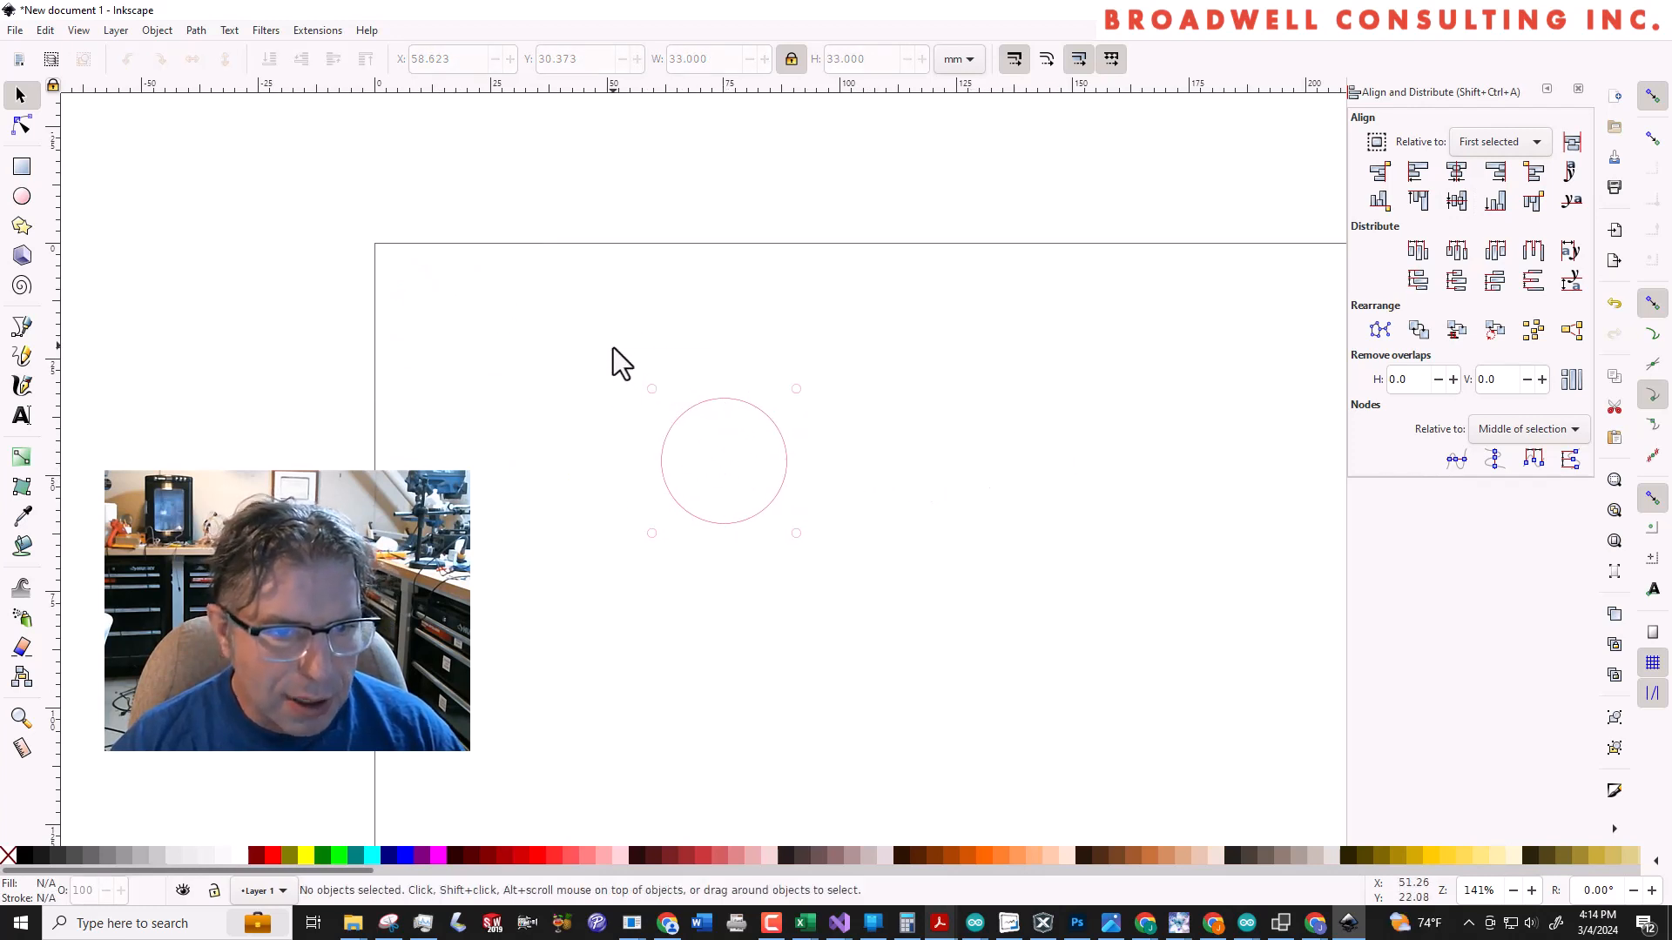
{"action": "left_click_drag", "start_coordinate": [599, 333], "coordinate": [915, 589]}
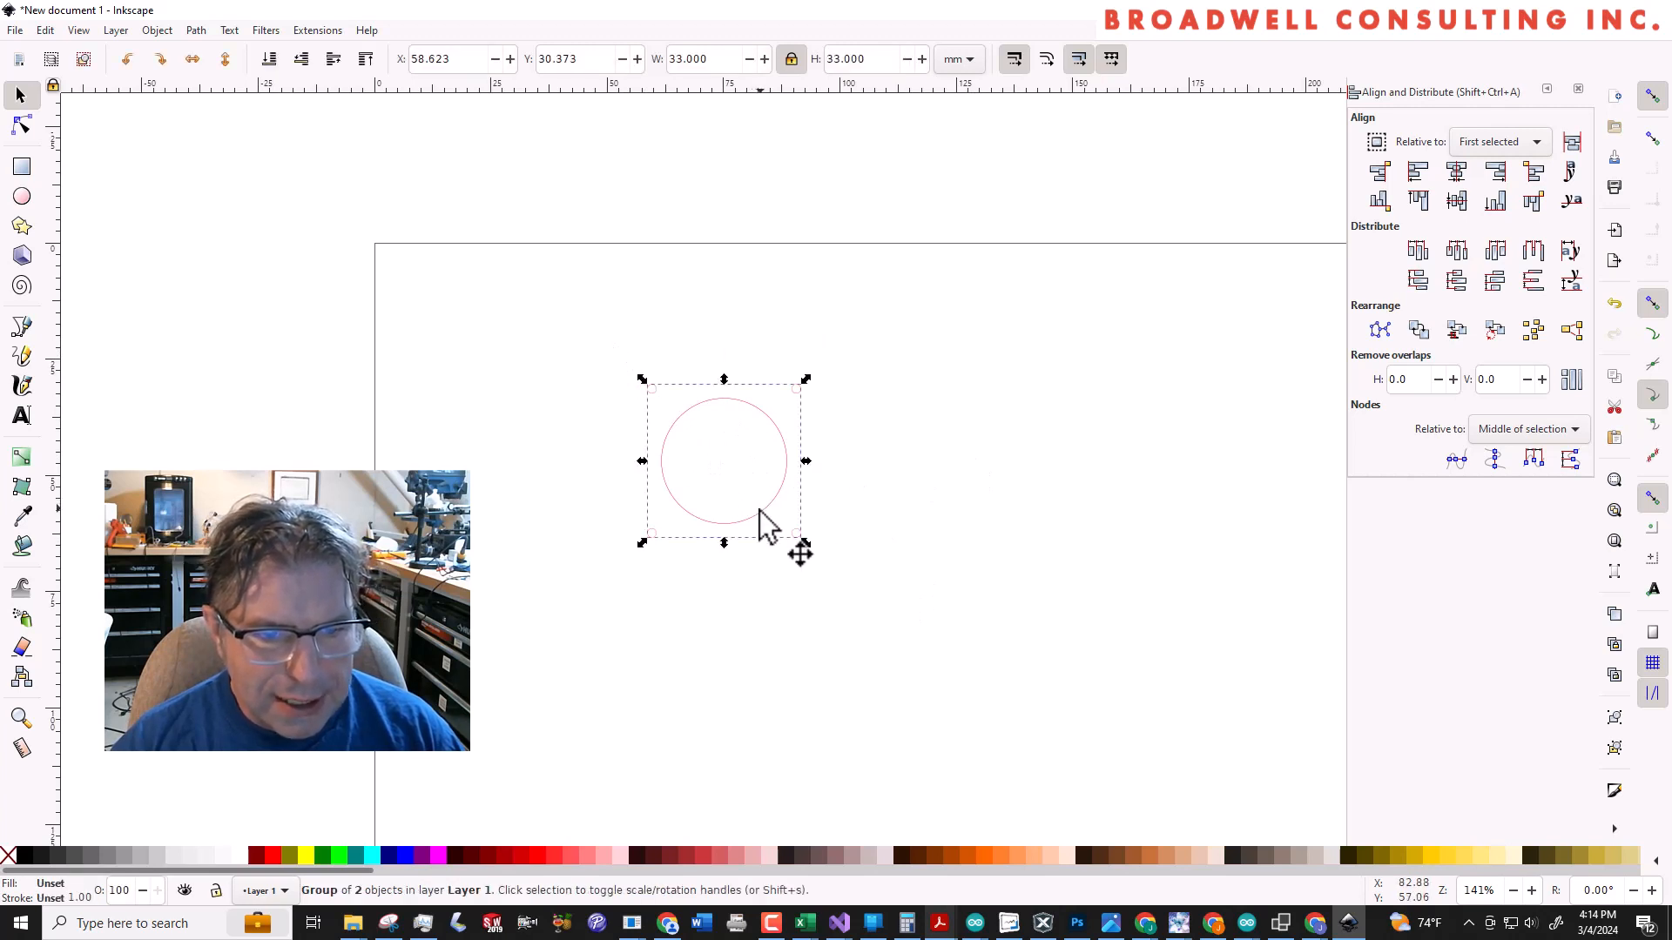
{"action": "left_click_drag", "start_coordinate": [759, 510], "coordinate": [599, 413]}
{"action": "left_click", "coordinate": [719, 474]}
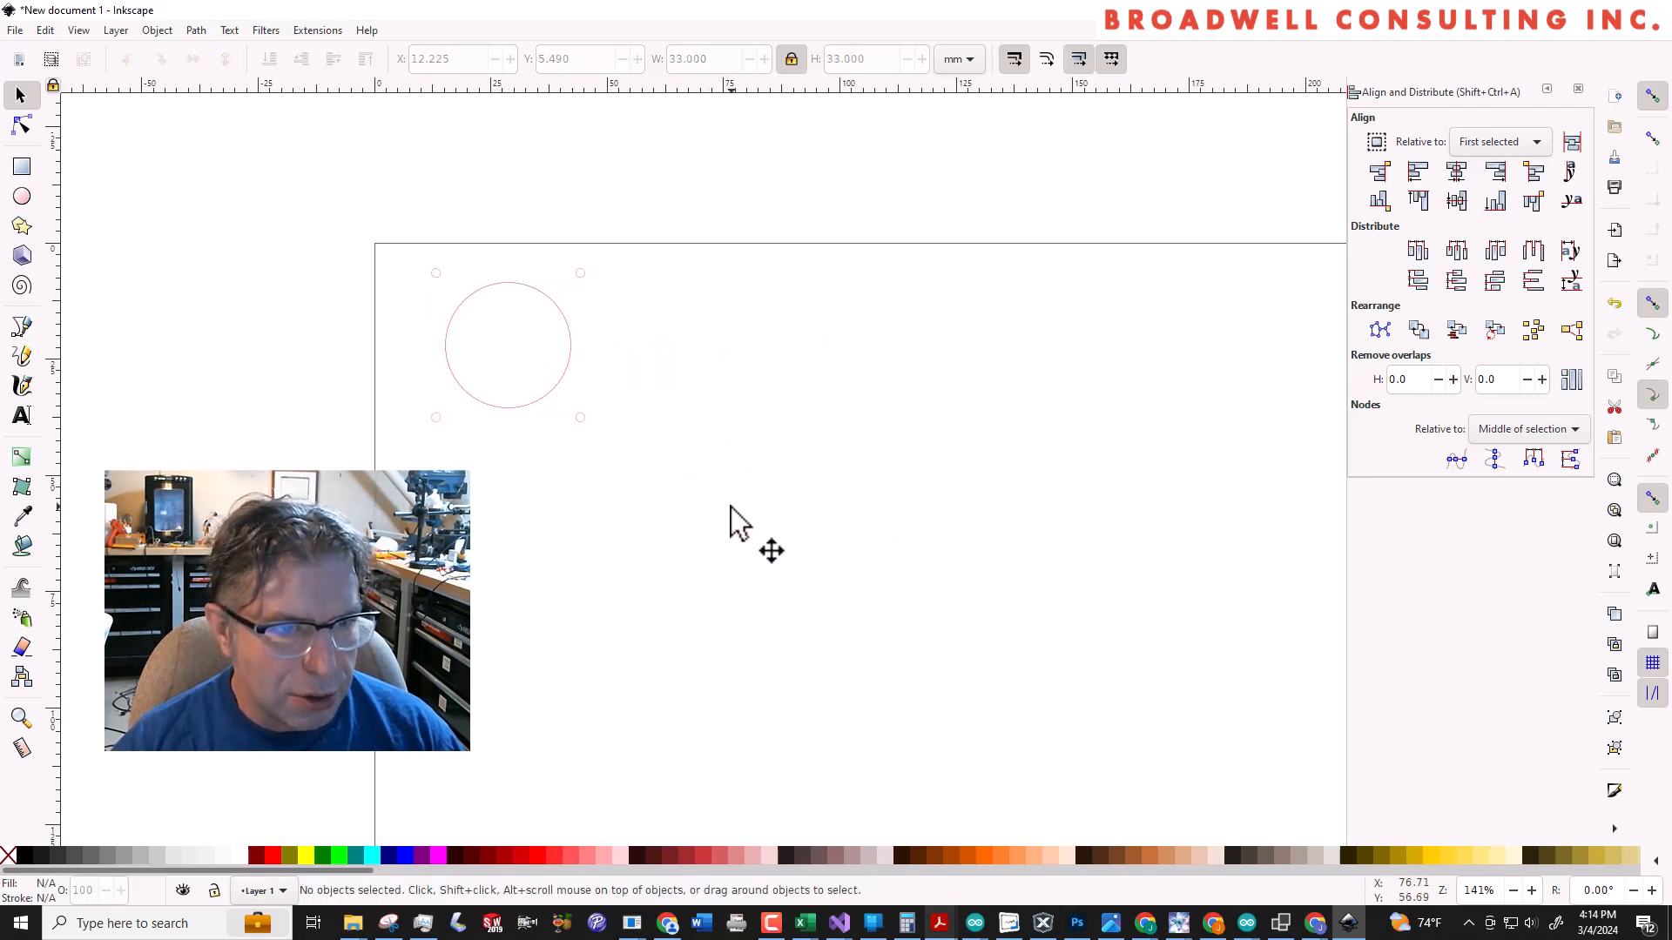
Save the drawing as JoystickBox.svg on the RamDisk (Z:) drive
{"action": "left_click", "coordinate": [9, 33]}
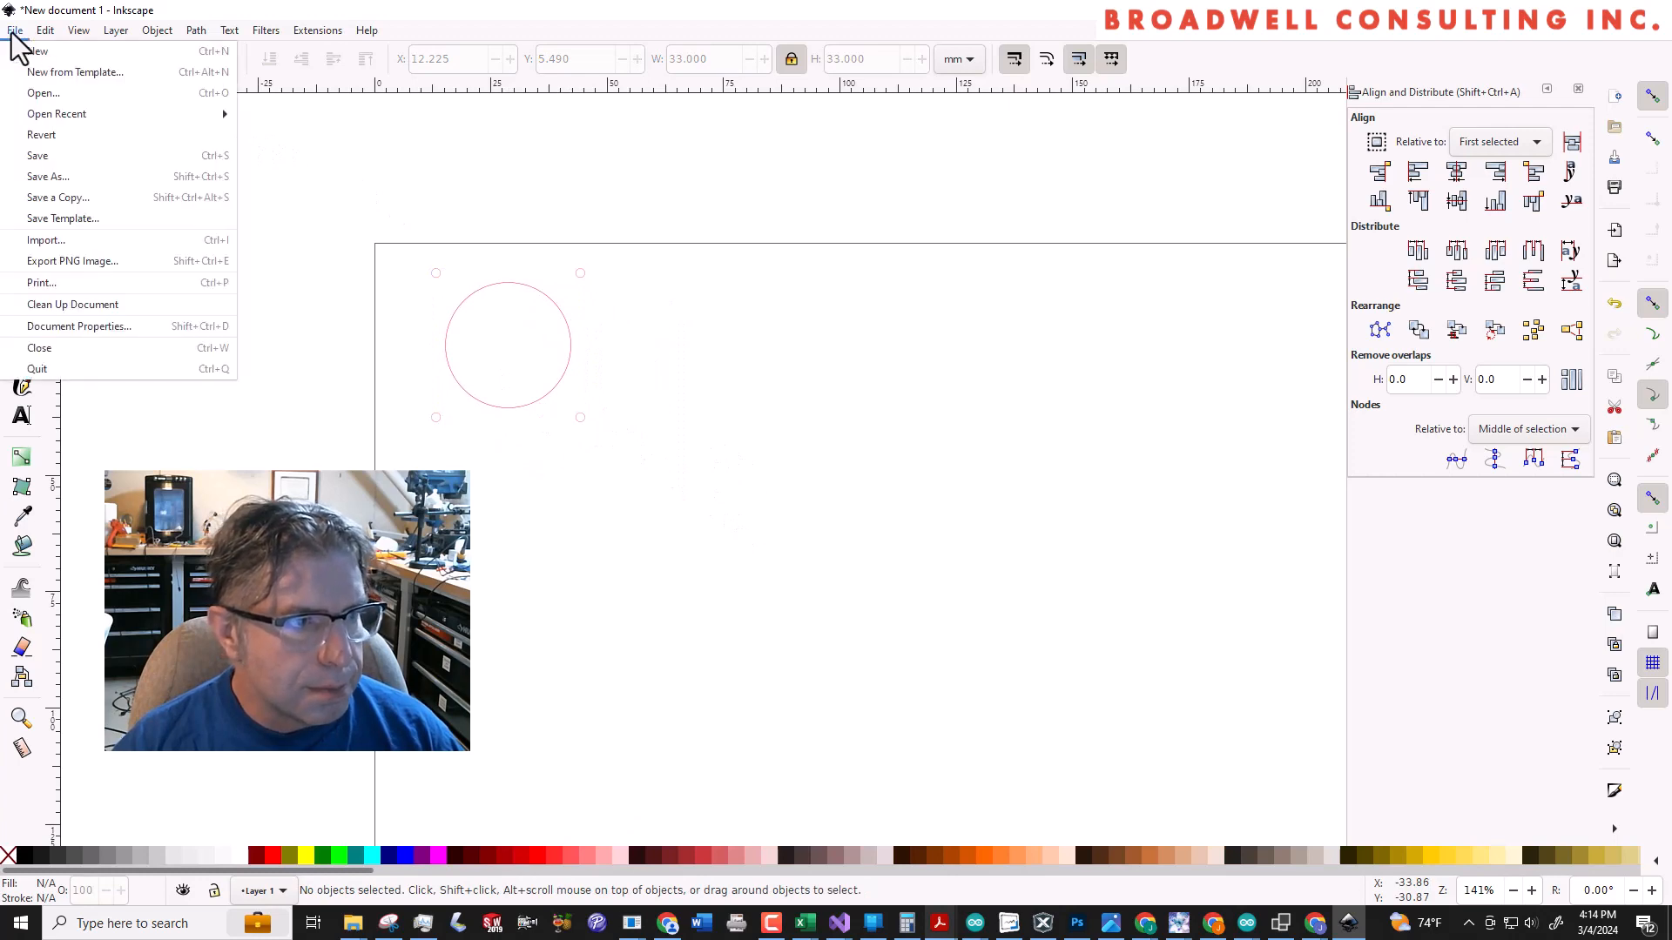
{"action": "left_click", "coordinate": [52, 175]}
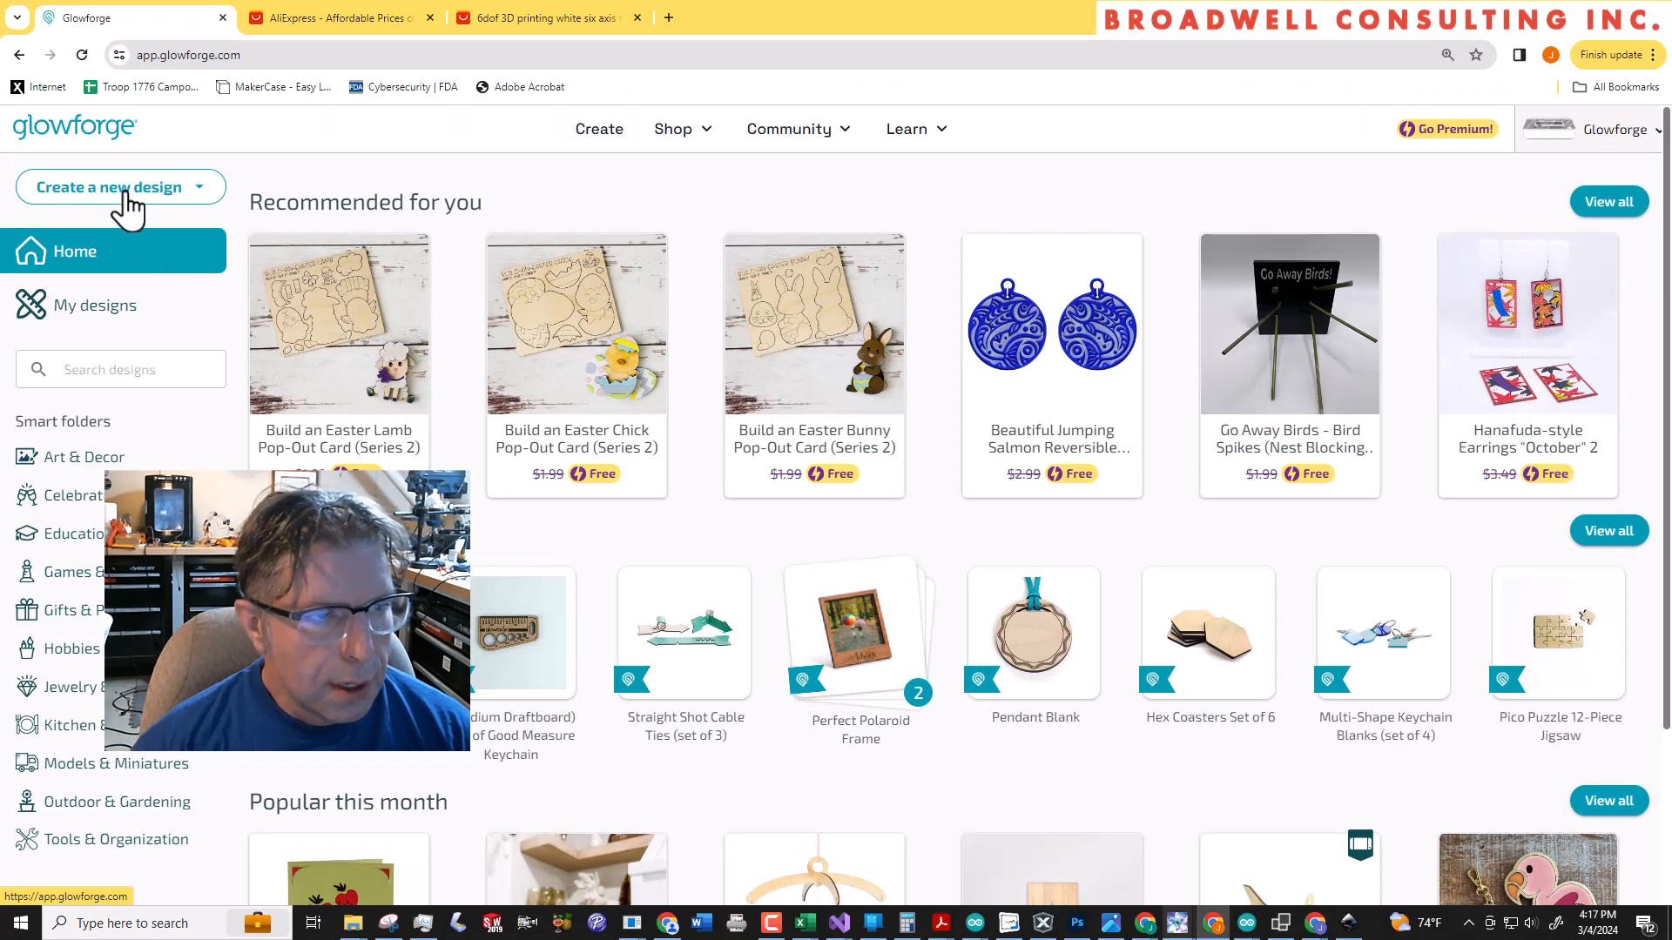
Start a new Glowforge design by uploading JoystickBox.svg from the RamDisk (Z:) drive
{"action": "left_click", "coordinate": [126, 191]}
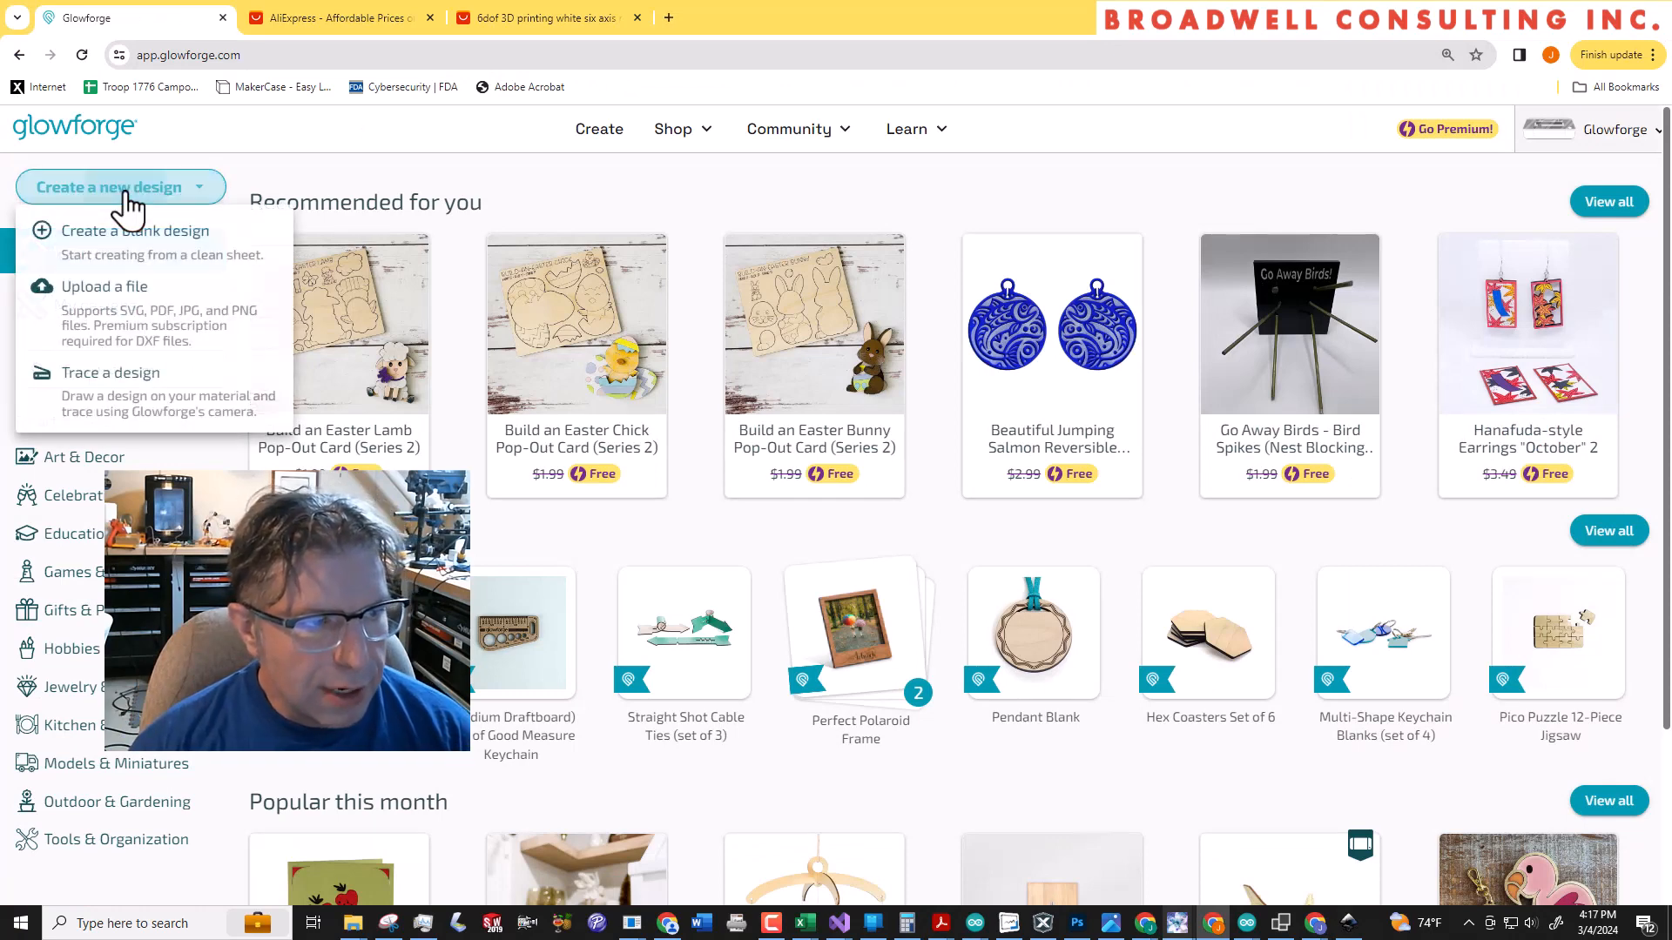
{"action": "left_click", "coordinate": [109, 336]}
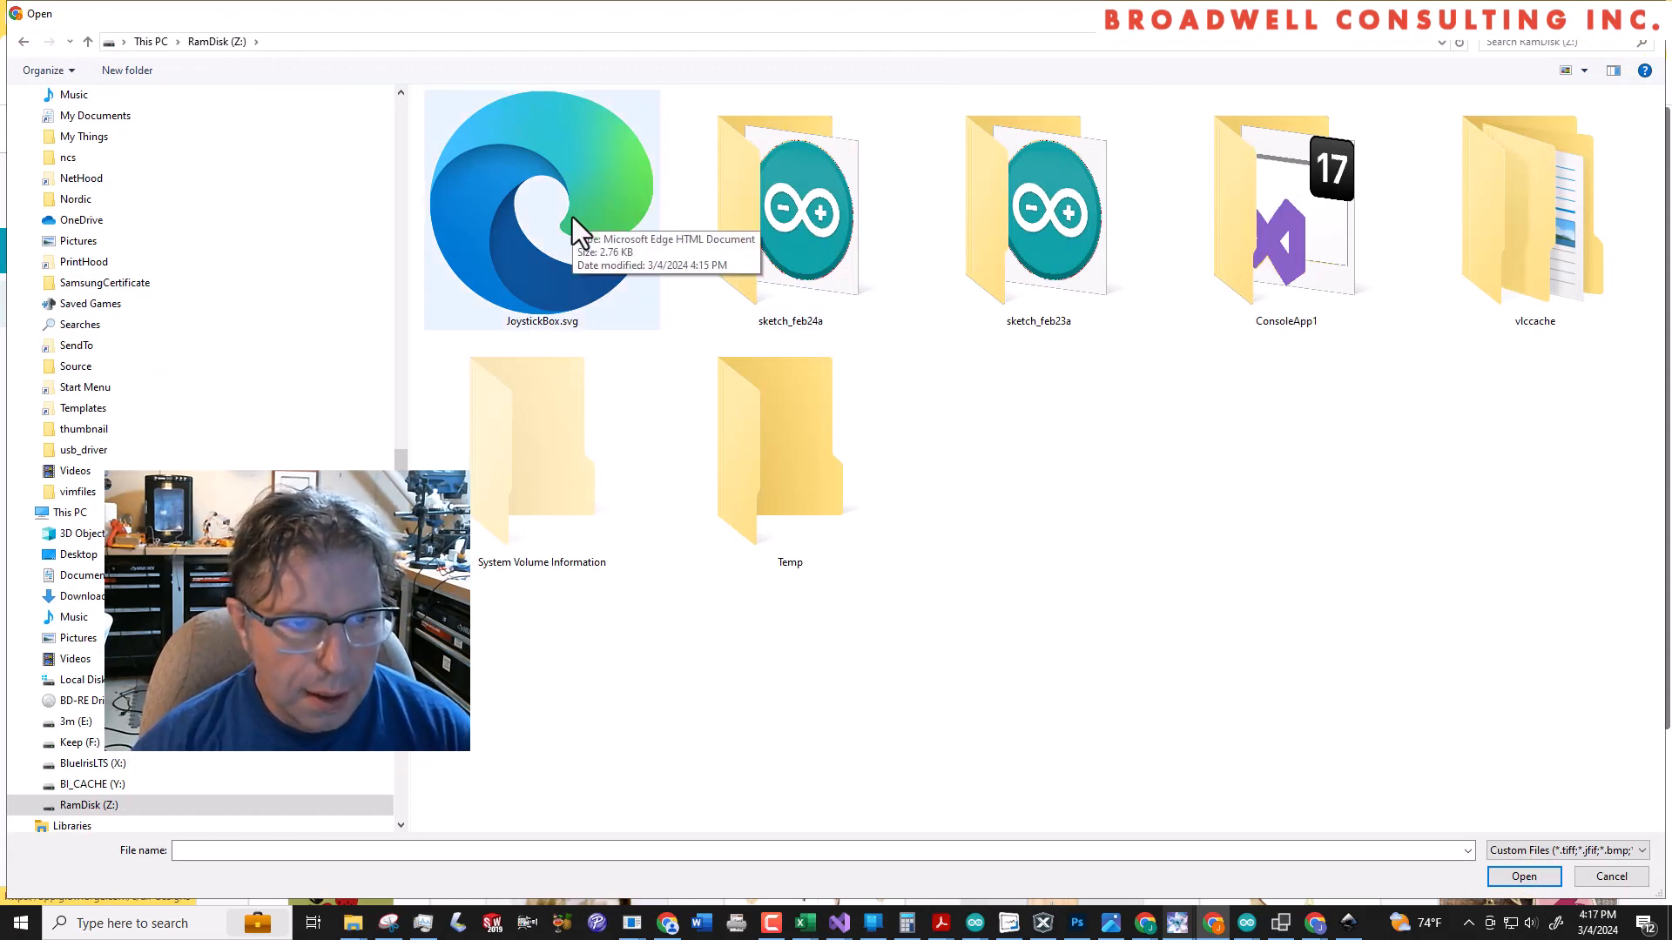
{"action": "double_click", "coordinate": [572, 217]}
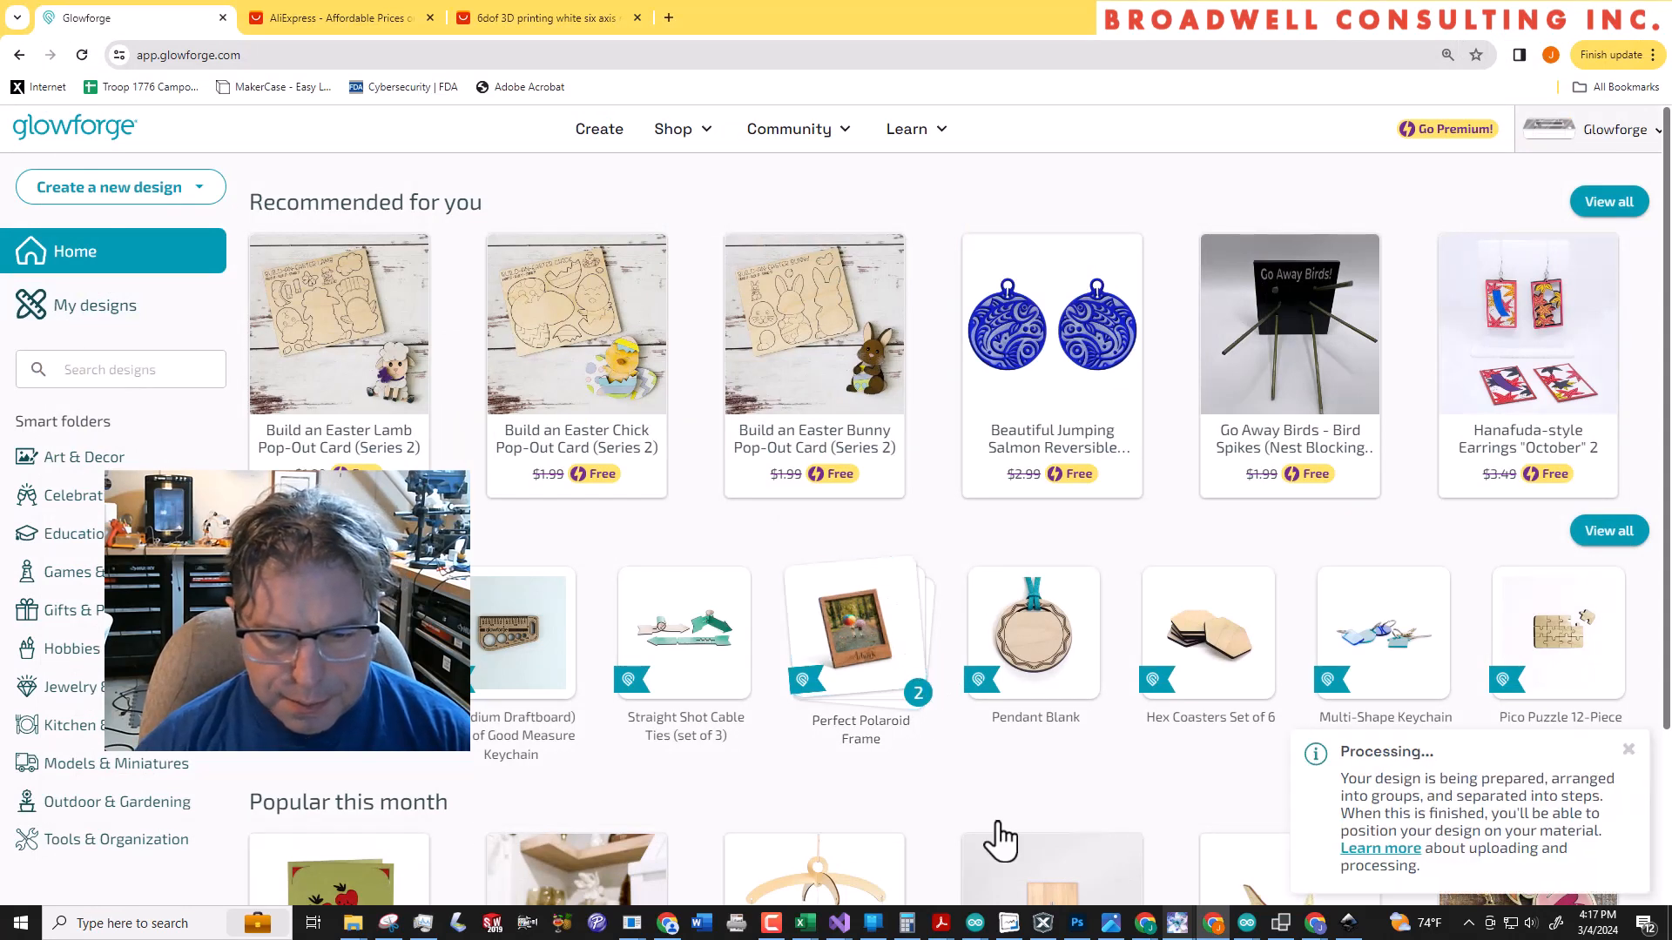
Switch to Inkscape and move the joystick hole group to about X 32 mm, Y 25 mm
{"action": "left_click", "coordinate": [1347, 928]}
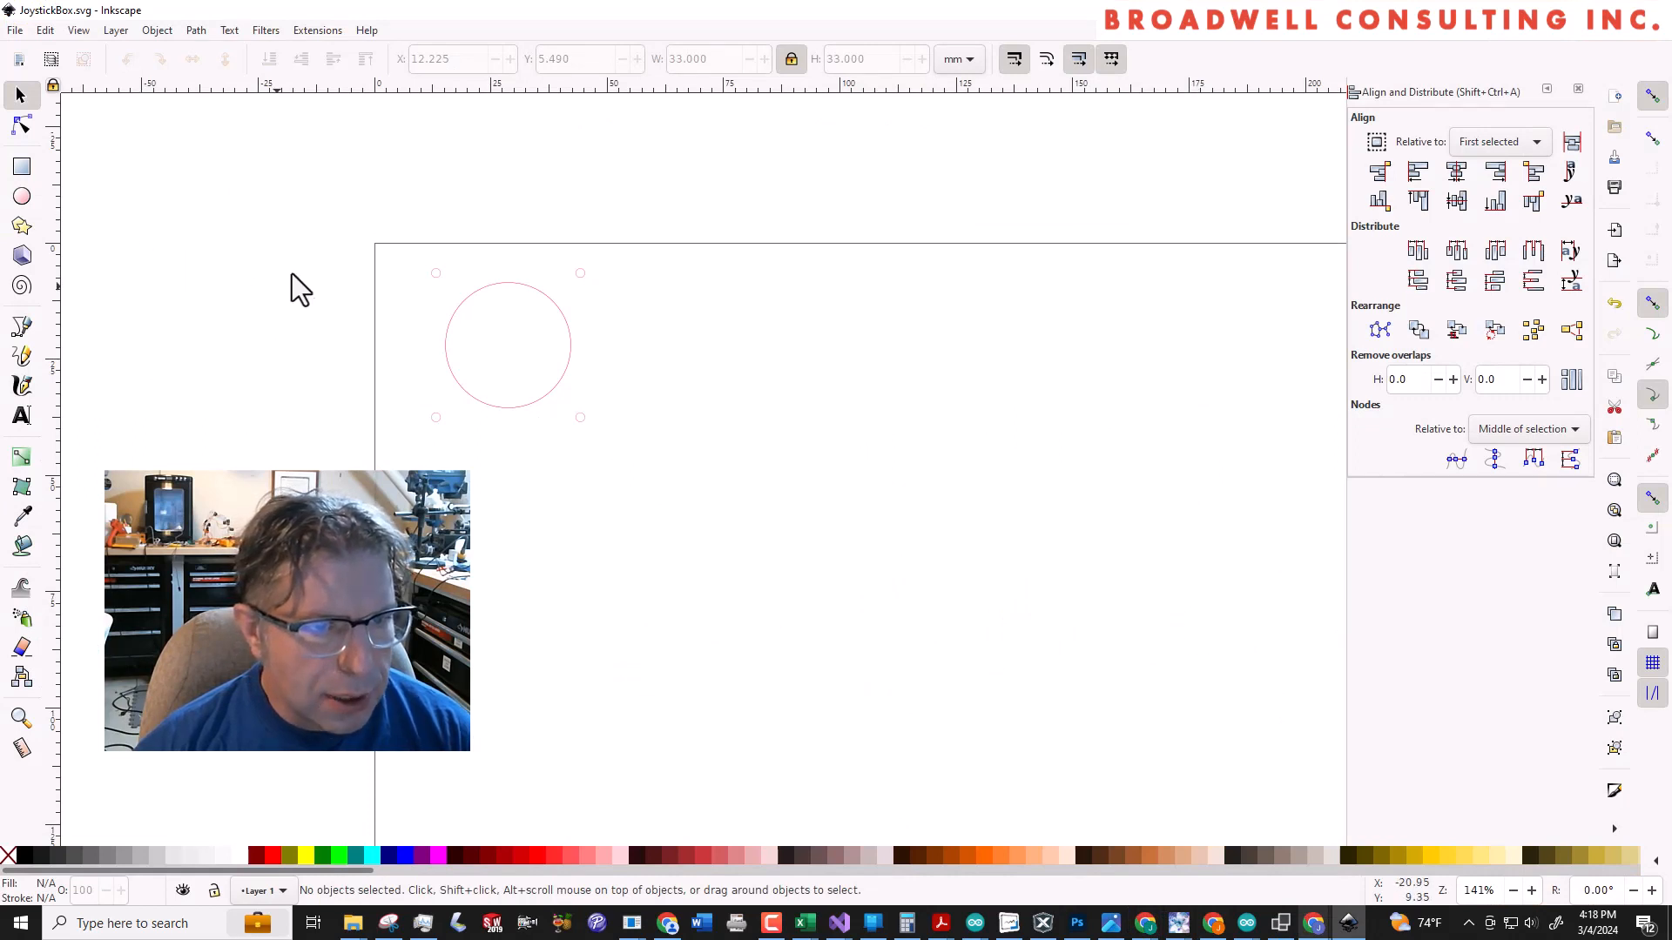
{"action": "left_click_drag", "start_coordinate": [289, 201], "coordinate": [687, 536]}
{"action": "left_click_drag", "start_coordinate": [497, 384], "coordinate": [535, 416]}
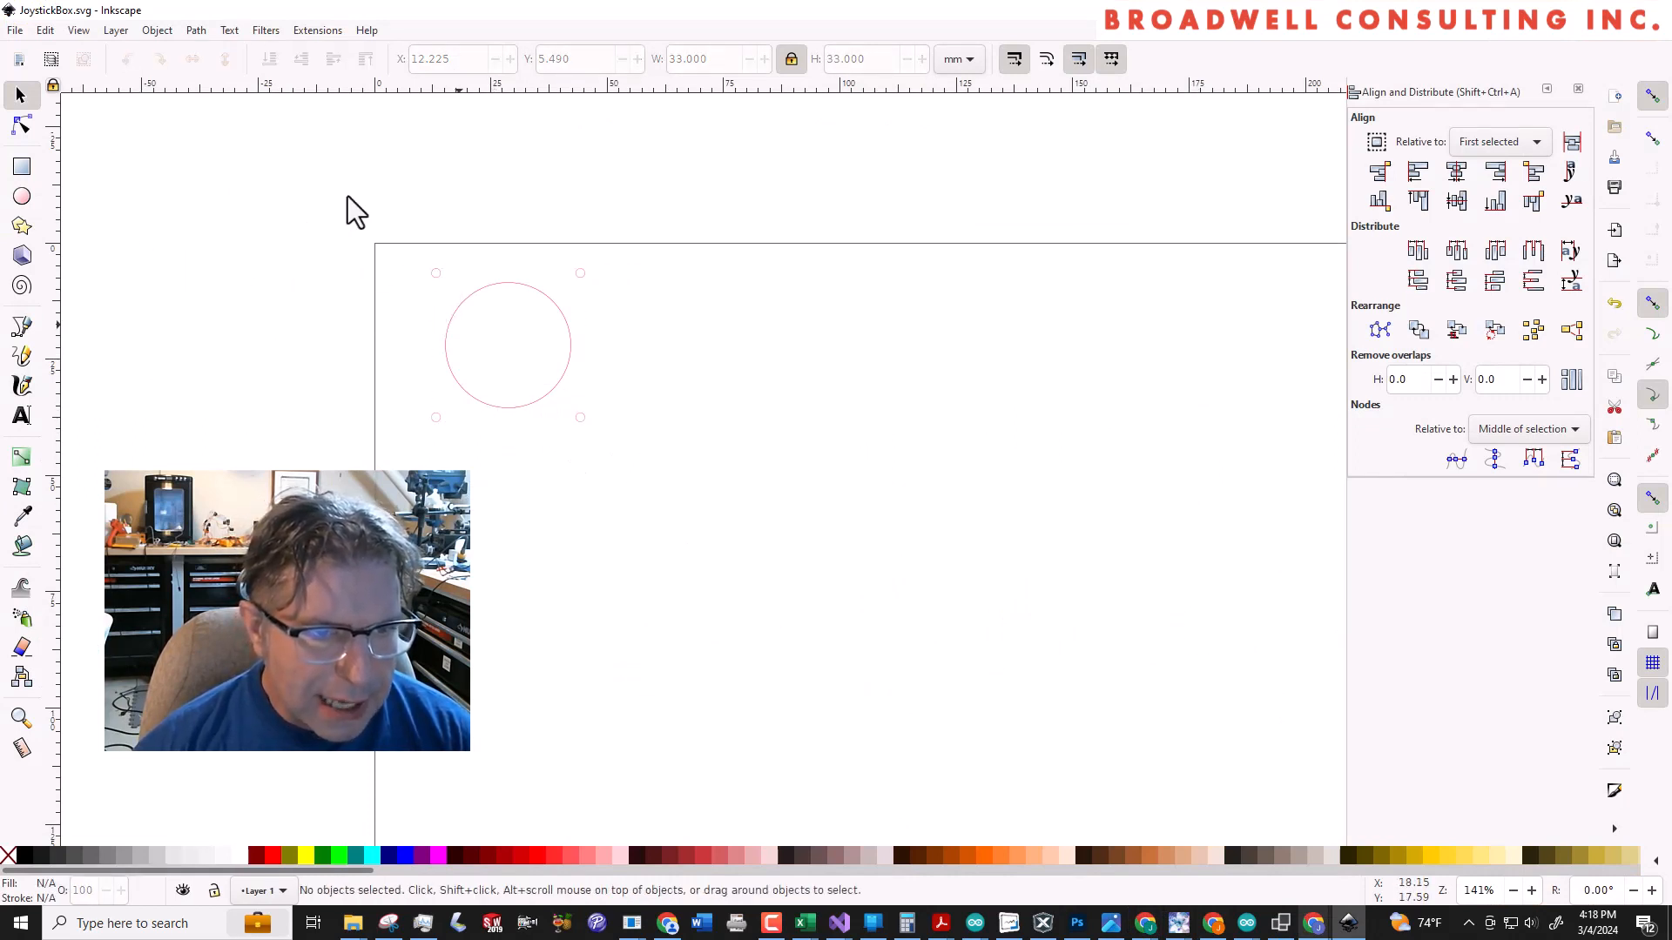
{"action": "left_click_drag", "start_coordinate": [348, 196], "coordinate": [651, 466]}
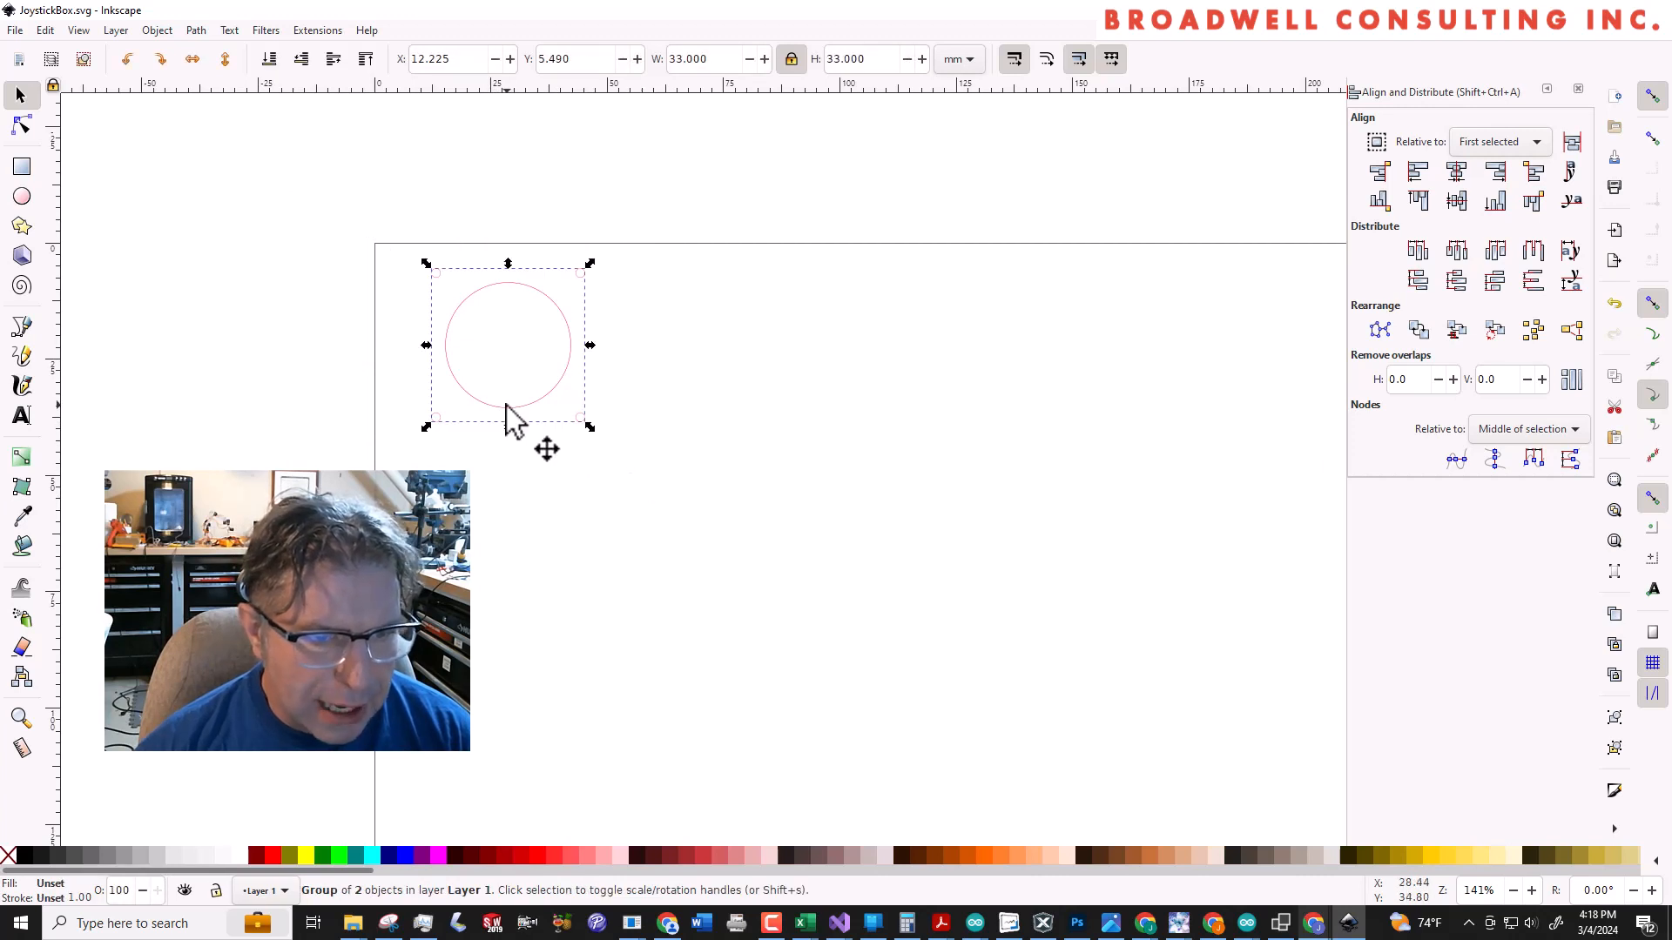
{"action": "left_click_drag", "start_coordinate": [506, 404], "coordinate": [601, 492]}
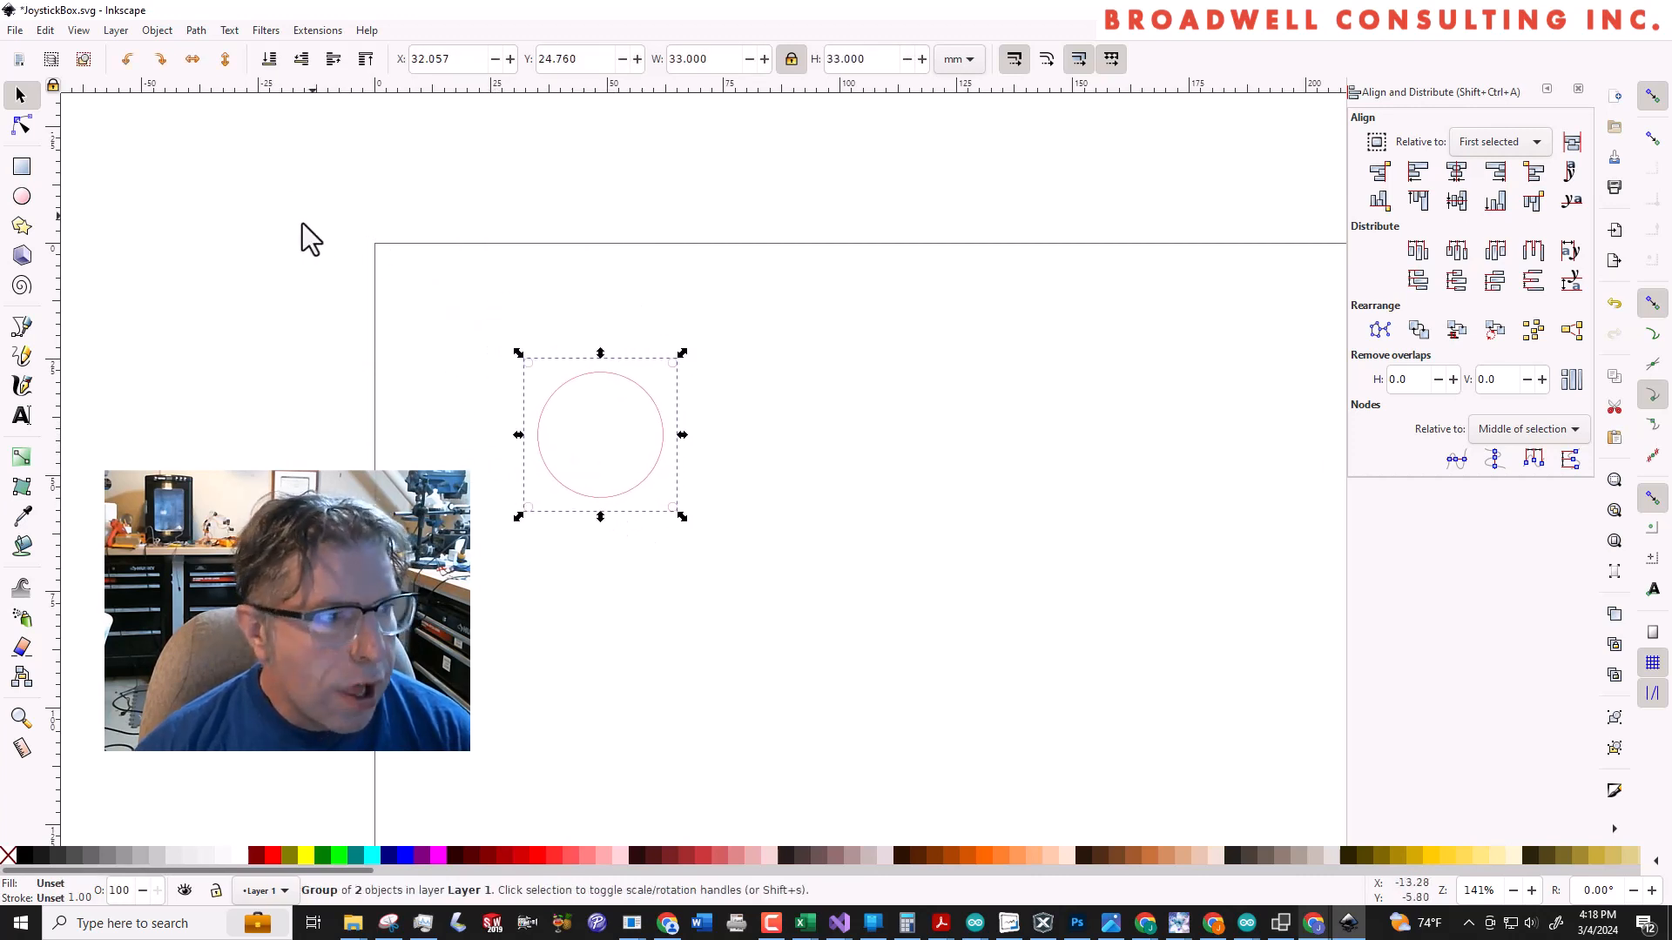
Draw a rectangle about 55 by 51 mm around the hole pattern, with no fill and a navy stroke
{"action": "left_click", "coordinate": [21, 166]}
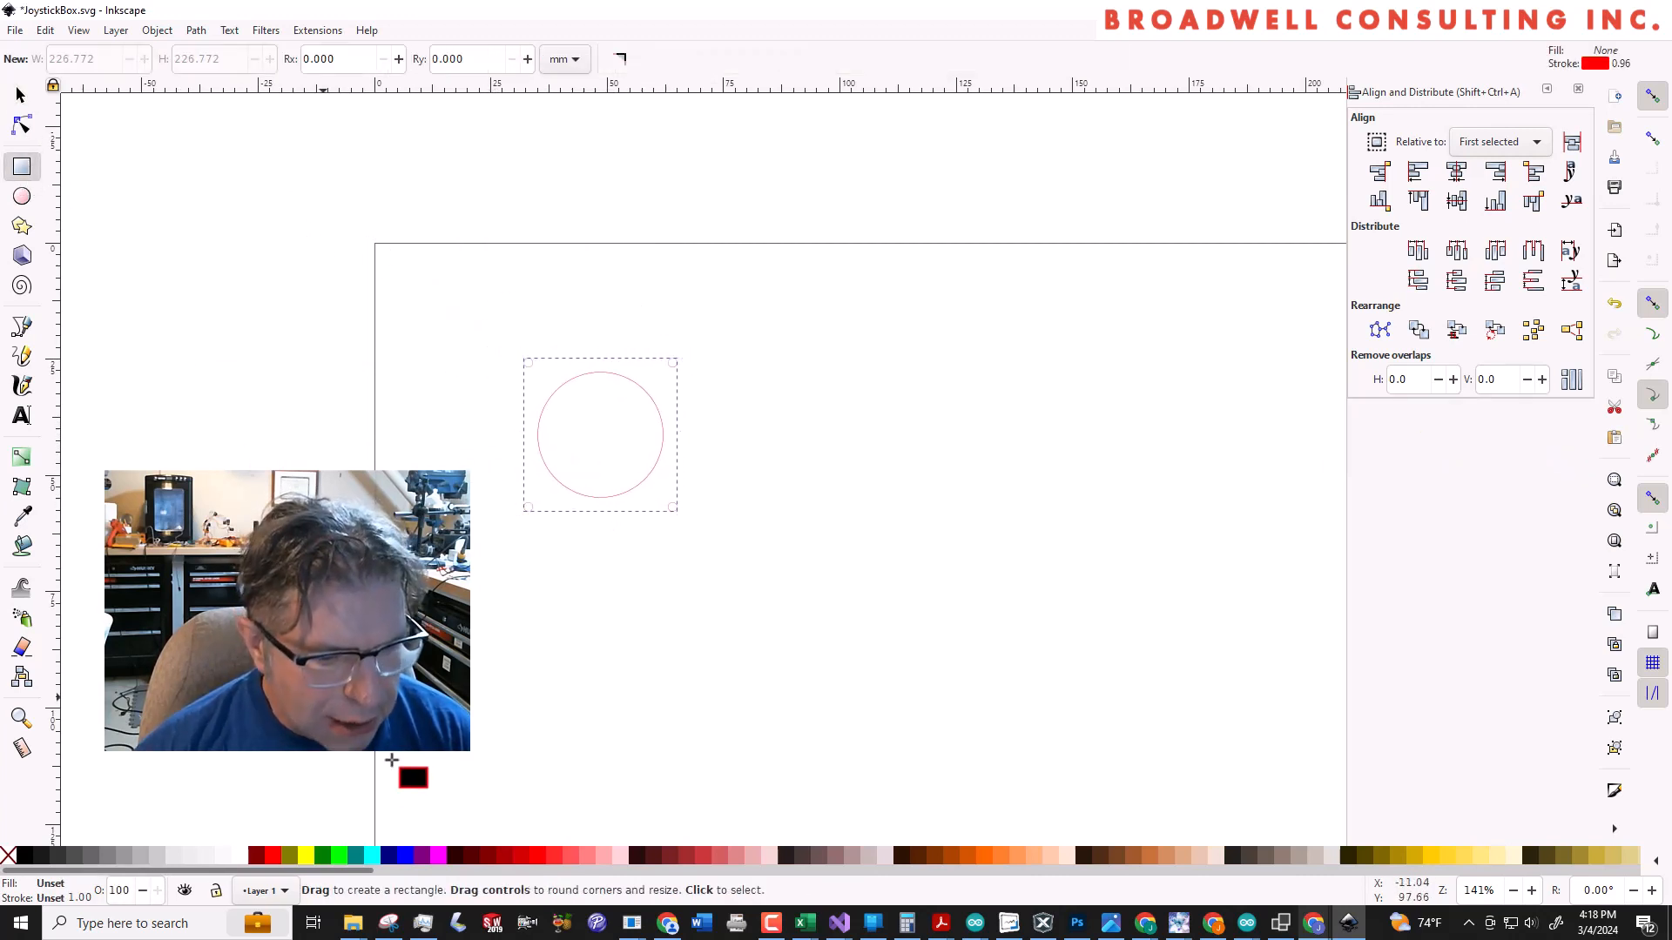
{"action": "left_click", "coordinate": [405, 855]}
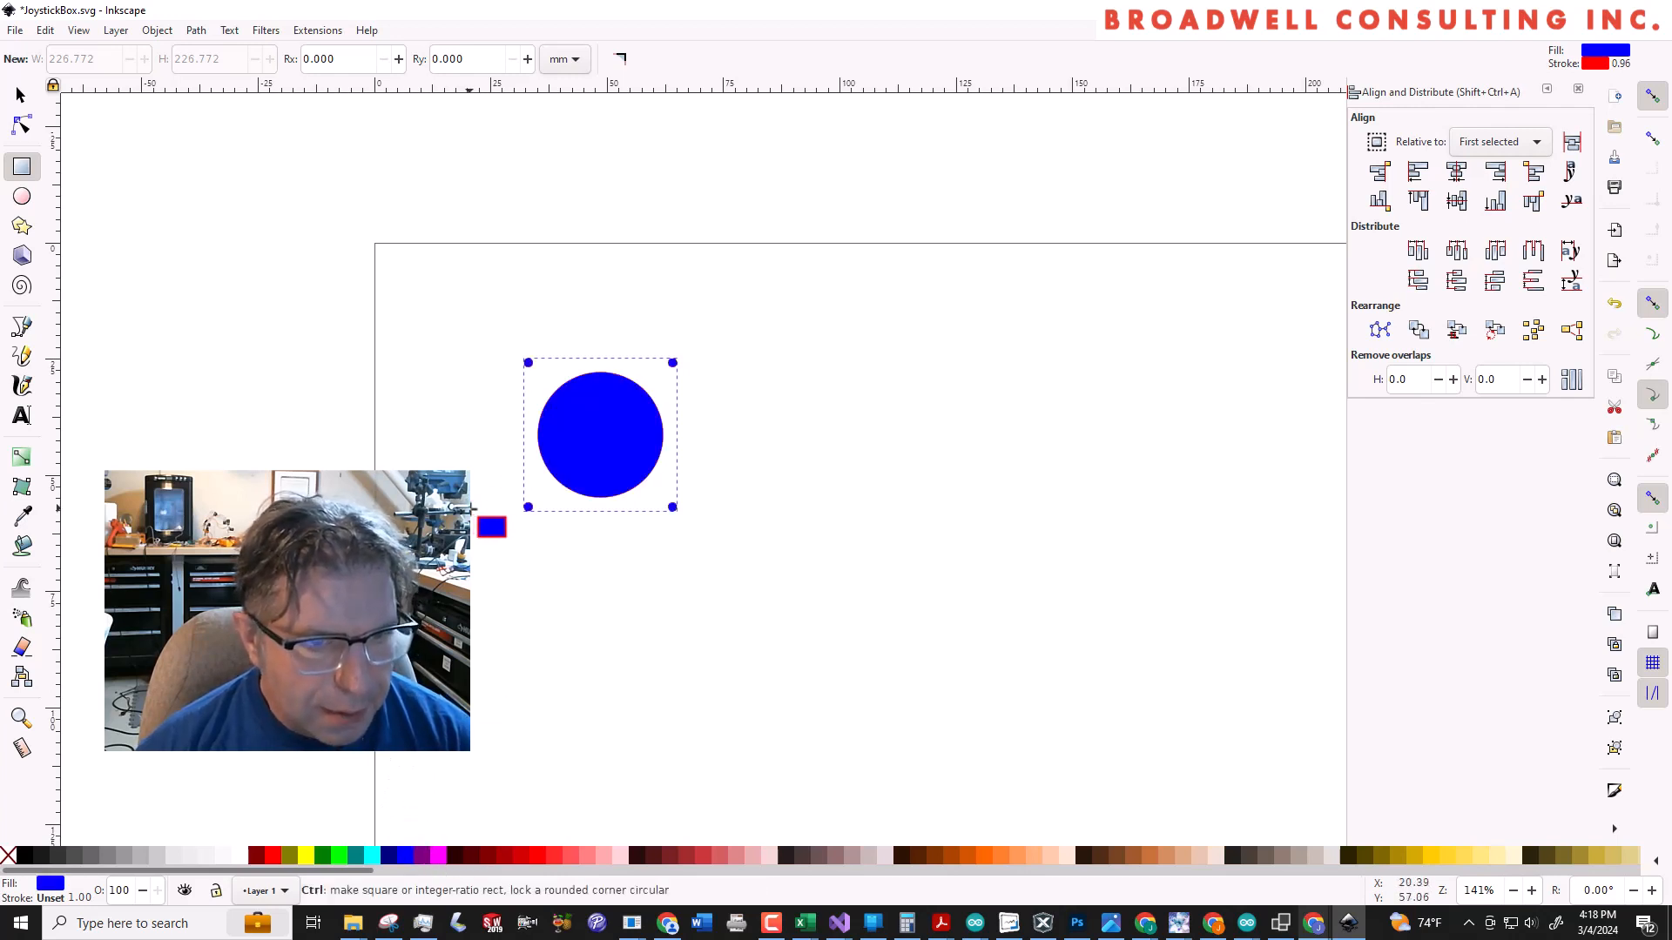
{"action": "key", "text": "ctrl+z"}
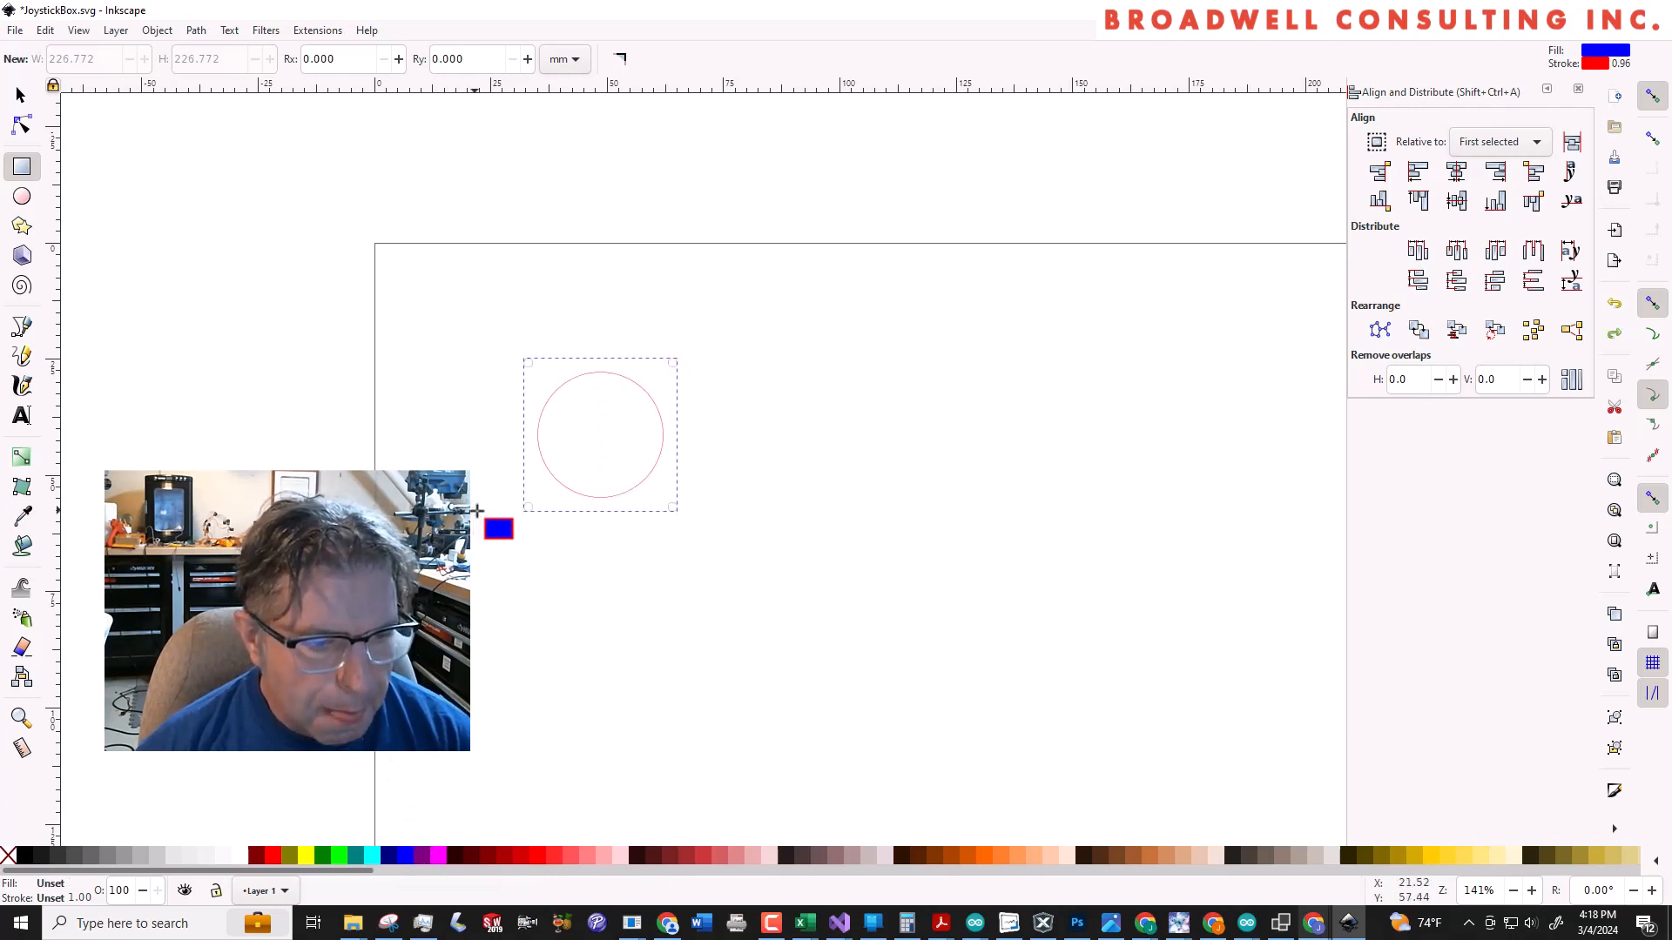
{"action": "left_click", "coordinate": [386, 856], "text": "shift"}
{"action": "mouse_move", "coordinate": [389, 859]}
{"action": "left_mouse_down"}
{"action": "mouse_move", "coordinate": [428, 749]}
{"action": "mouse_move", "coordinate": [458, 355]}
{"action": "mouse_move", "coordinate": [493, 327]}
{"action": "mouse_move", "coordinate": [742, 561]}
{"action": "left_mouse_up"}
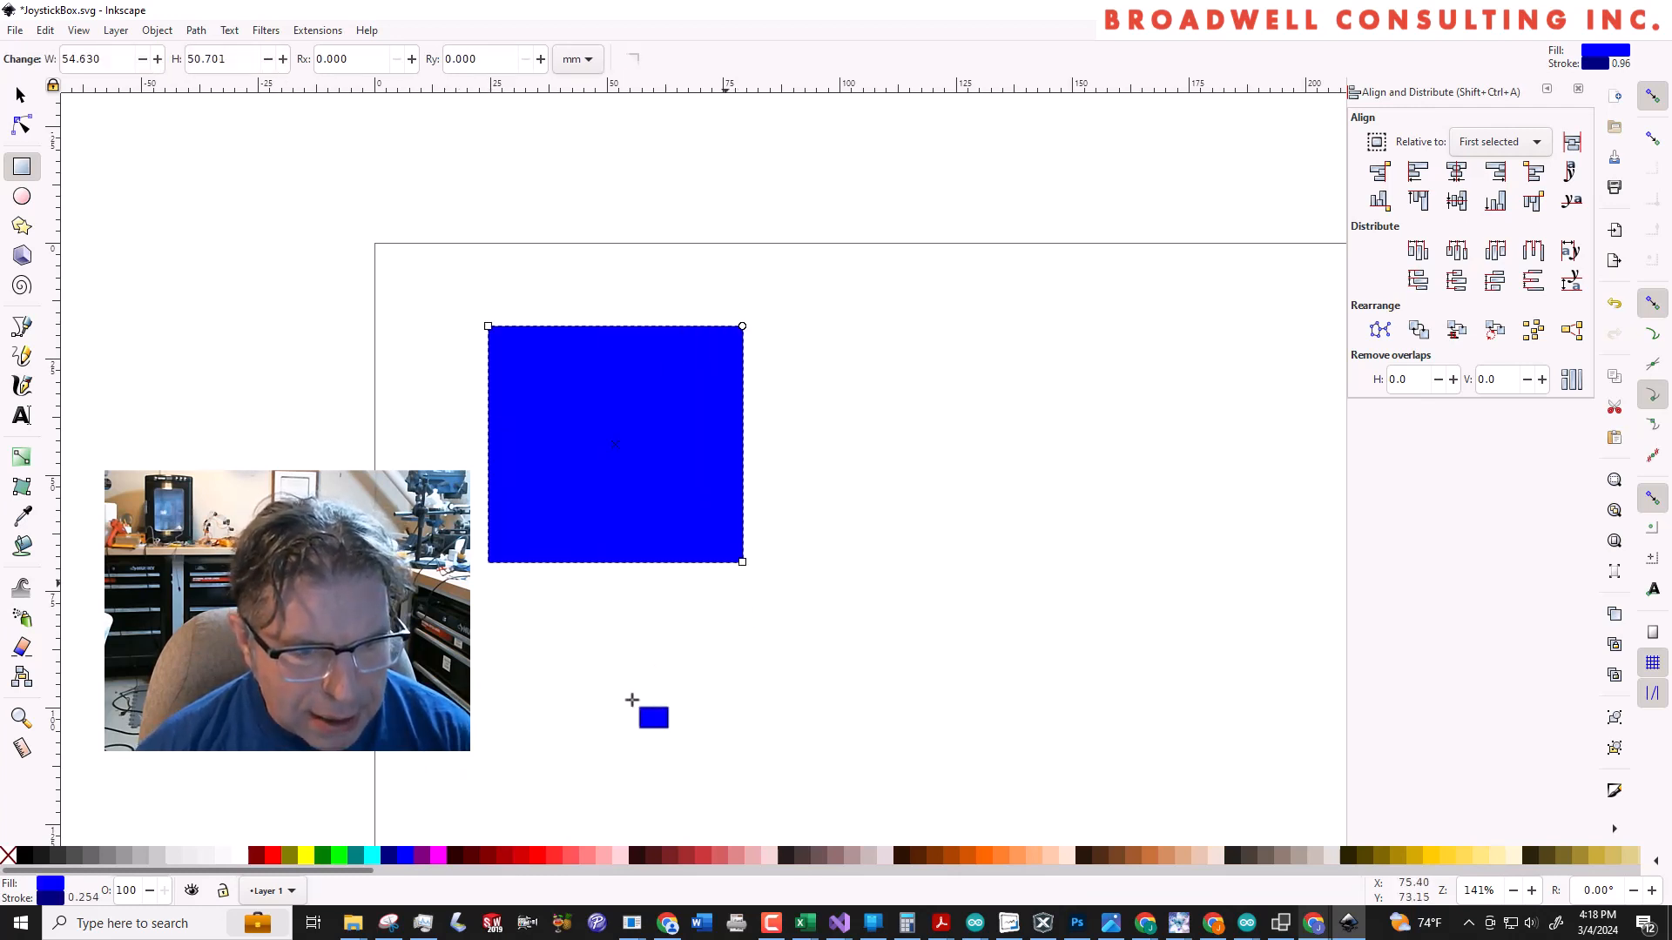
{"action": "left_click", "coordinate": [6, 857]}
{"action": "left_click_drag", "start_coordinate": [389, 856], "coordinate": [305, 171]}
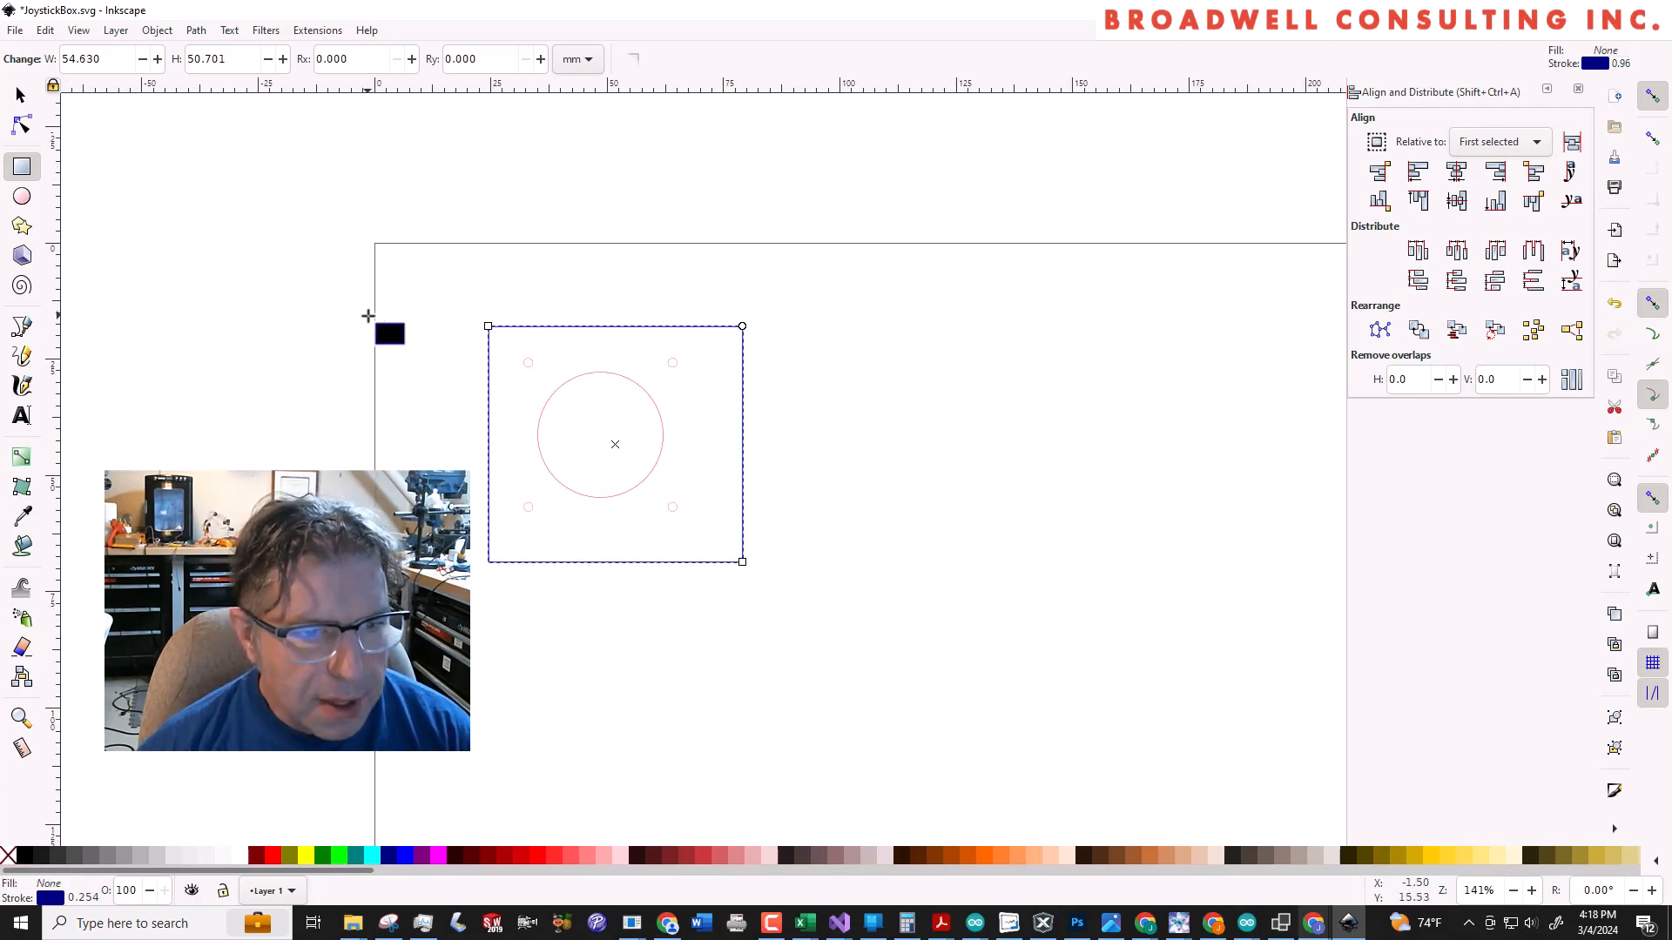
Scale the rectangle to a height of 40 mm with its proportions locked
{"action": "left_click", "coordinate": [19, 96]}
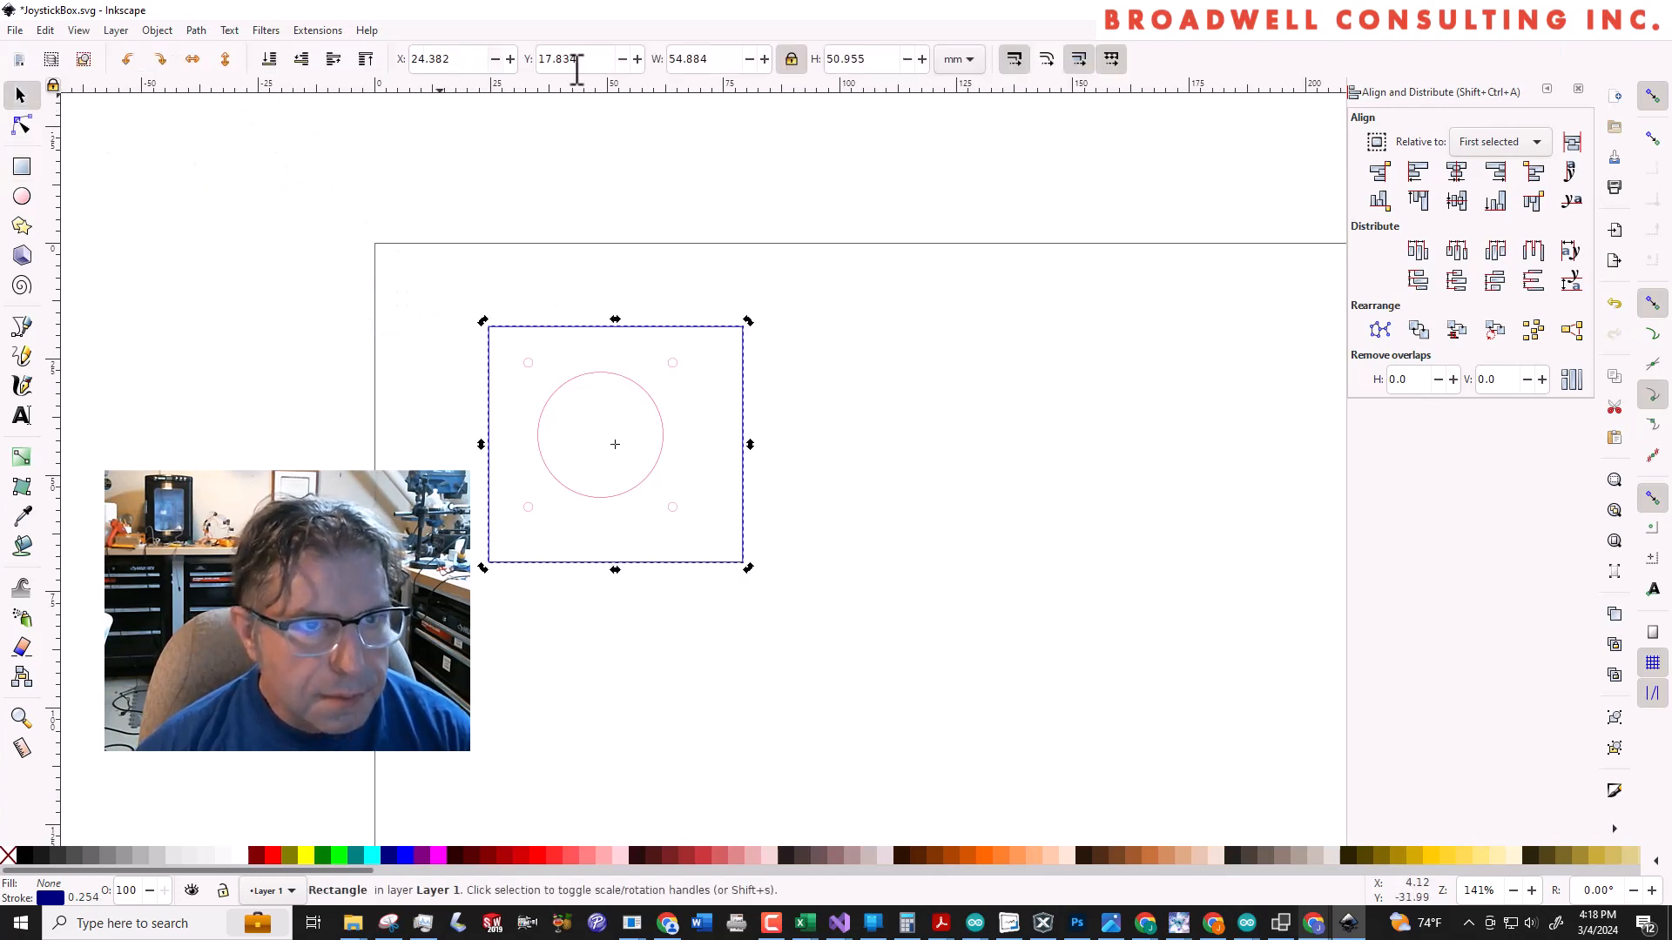
{"action": "double_click", "coordinate": [717, 58]}
{"action": "type", "text": "4"}
{"action": "key", "text": "Tab"}
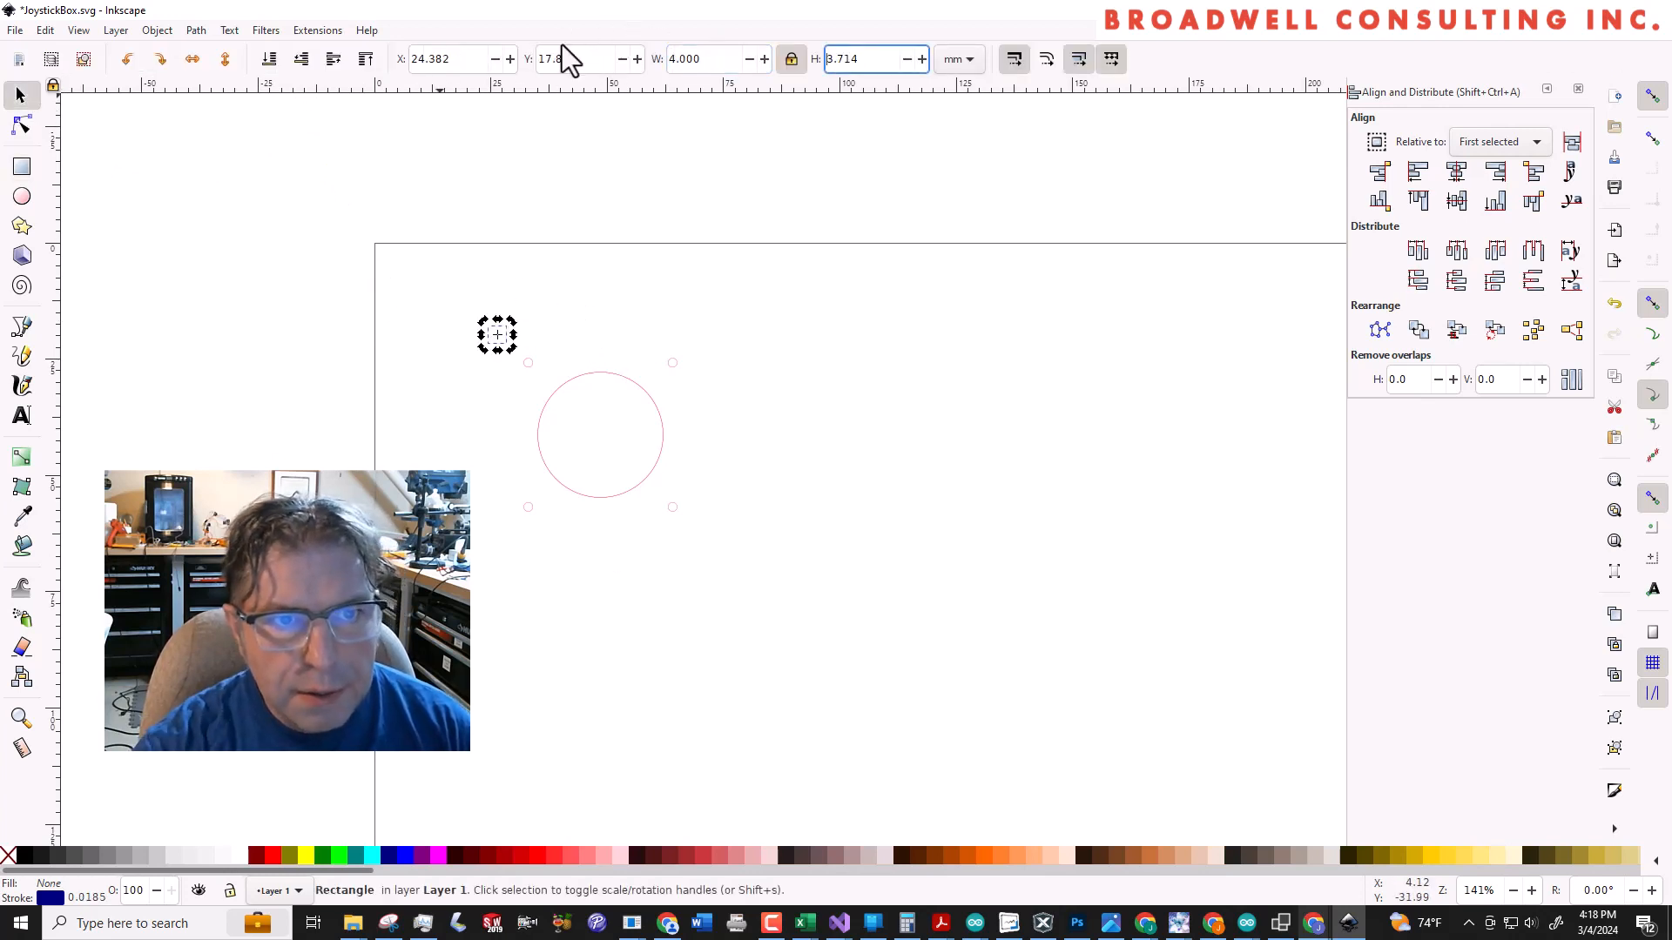
{"action": "key", "text": "shift+Tab"}
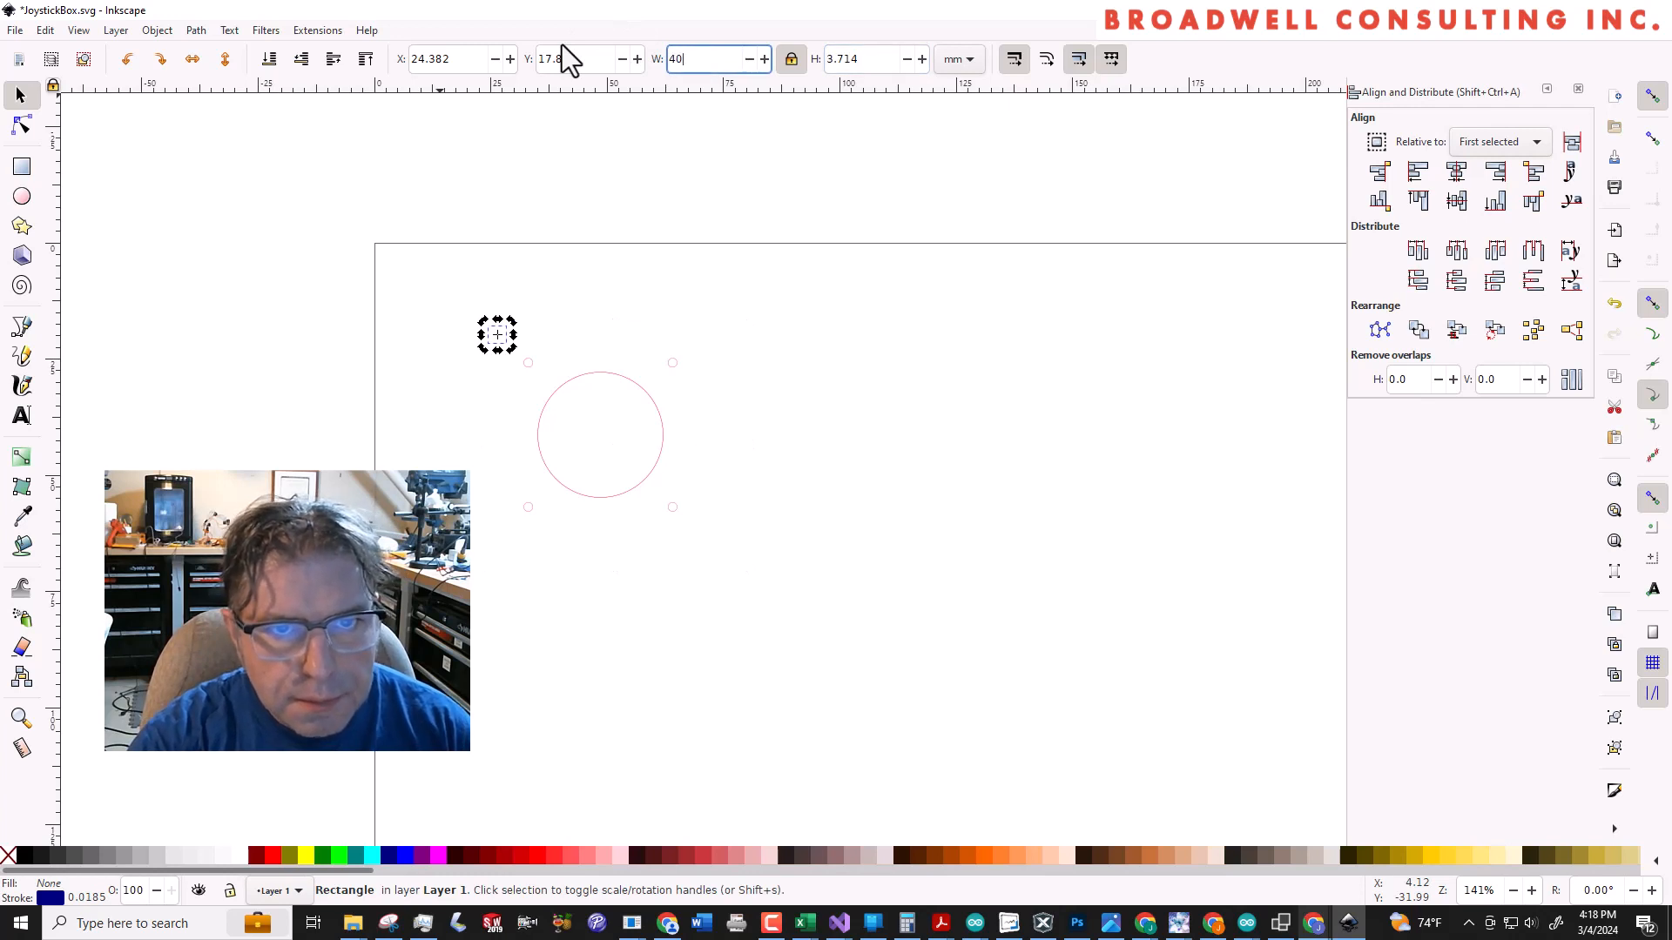
{"action": "key", "text": "Tab"}
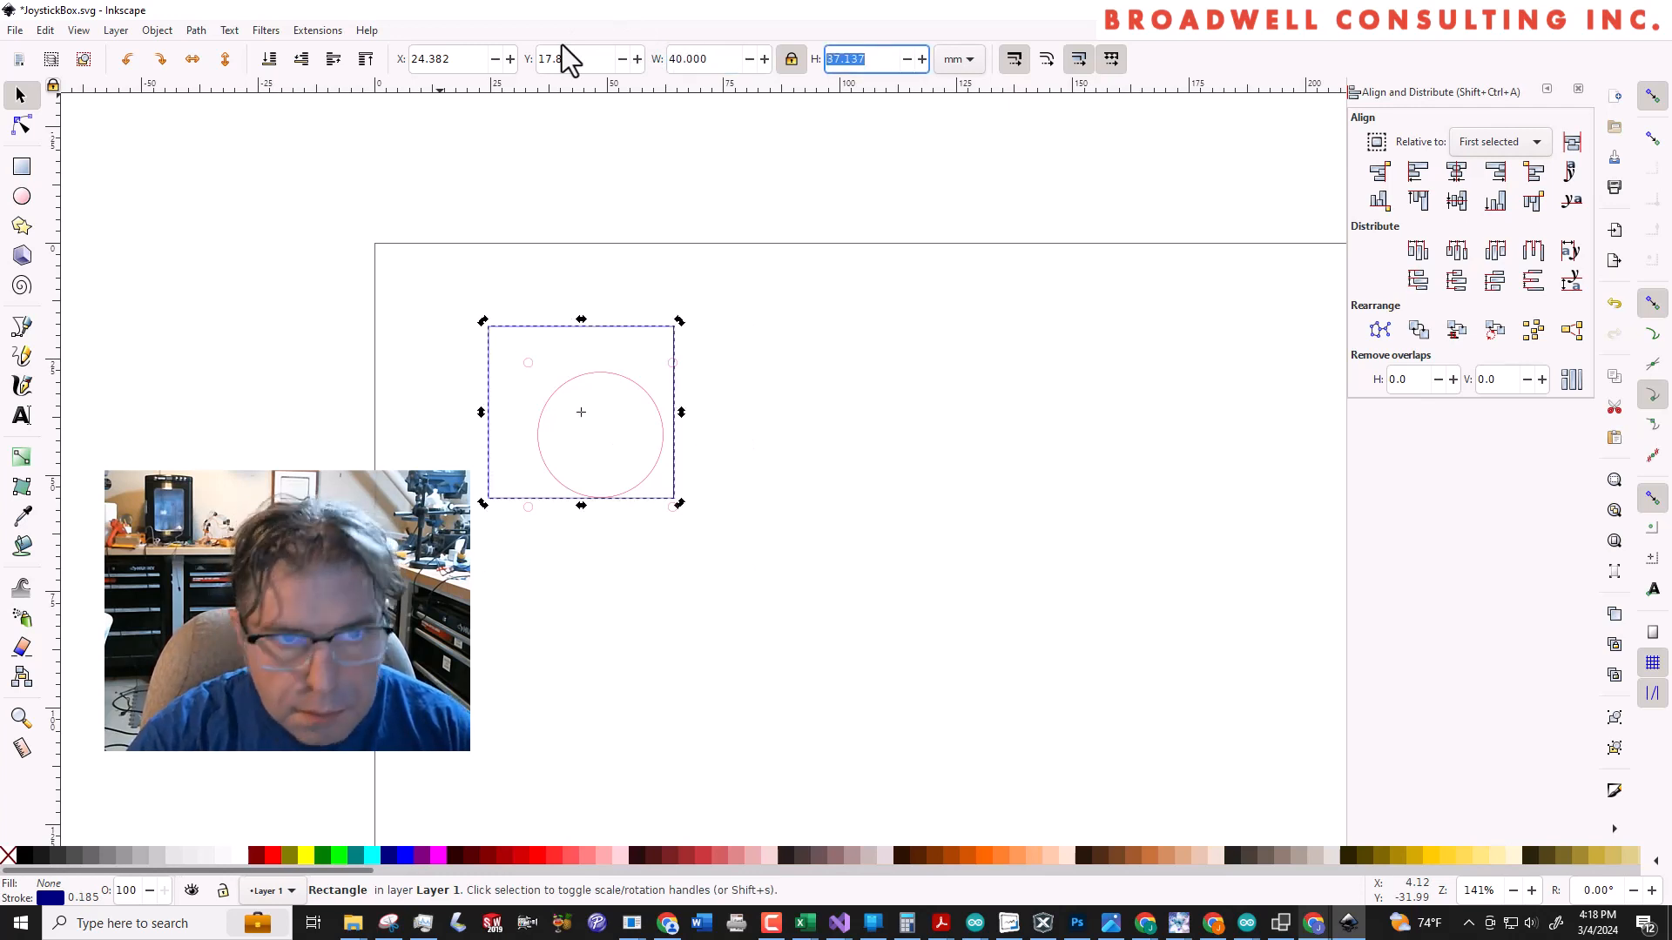
{"action": "key", "text": "Return"}
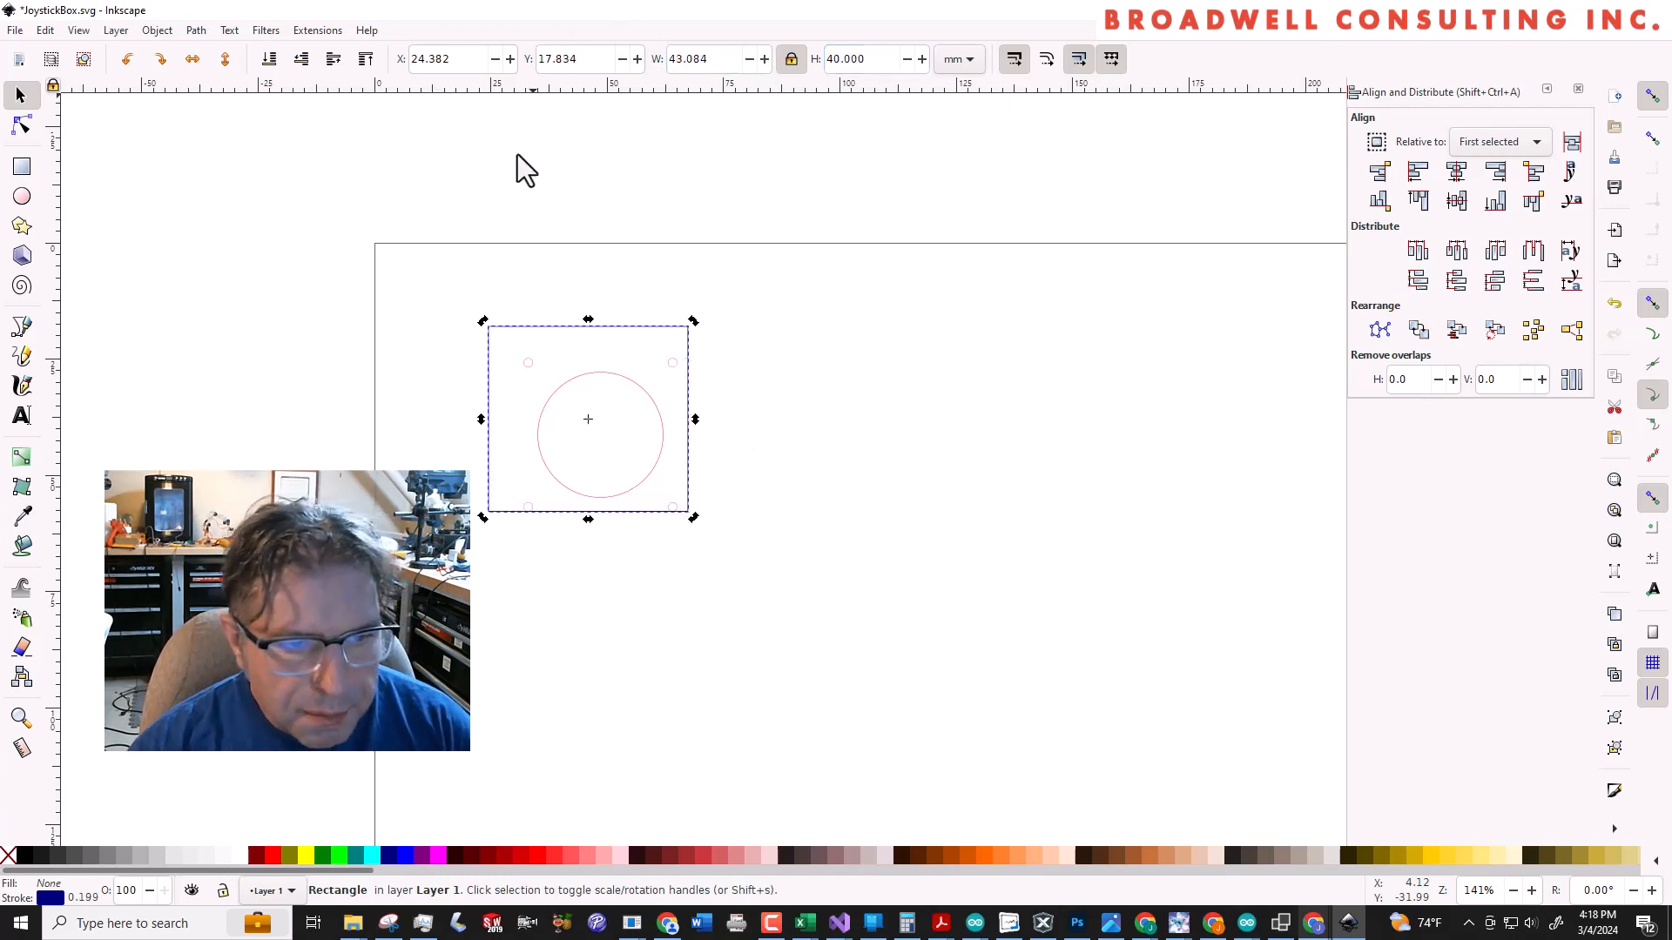
Centre the rectangle on the hole group horizontally and vertically, and save the drawing
{"action": "left_click", "coordinate": [560, 389]}
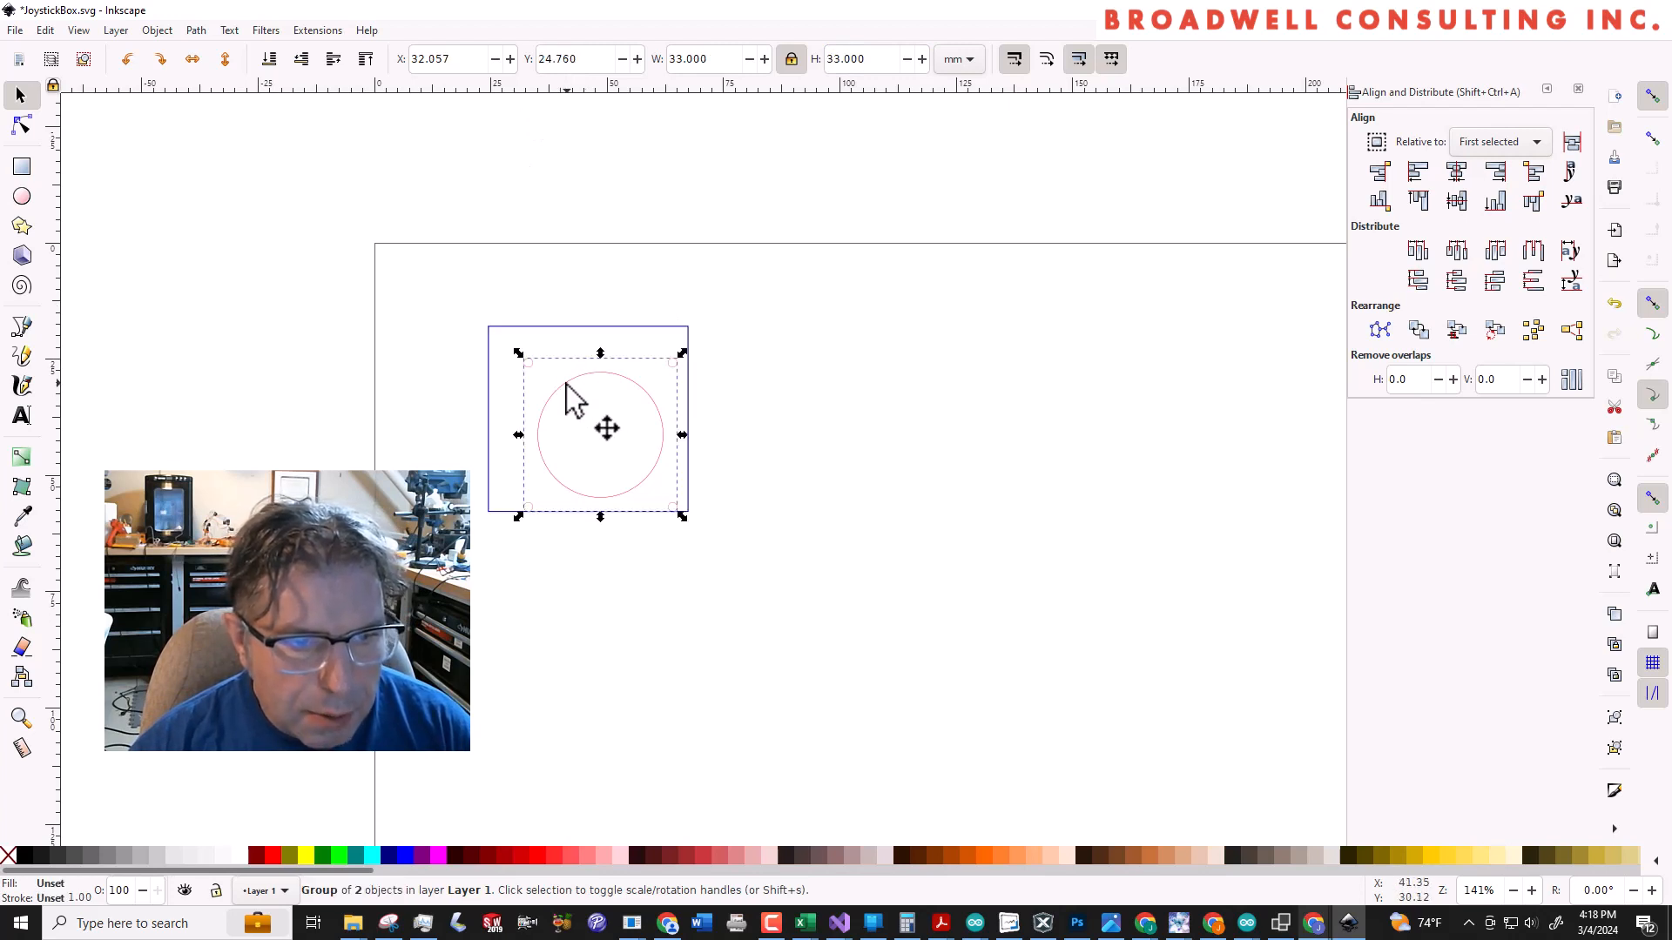
{"action": "left_click", "coordinate": [551, 329], "text": "shift"}
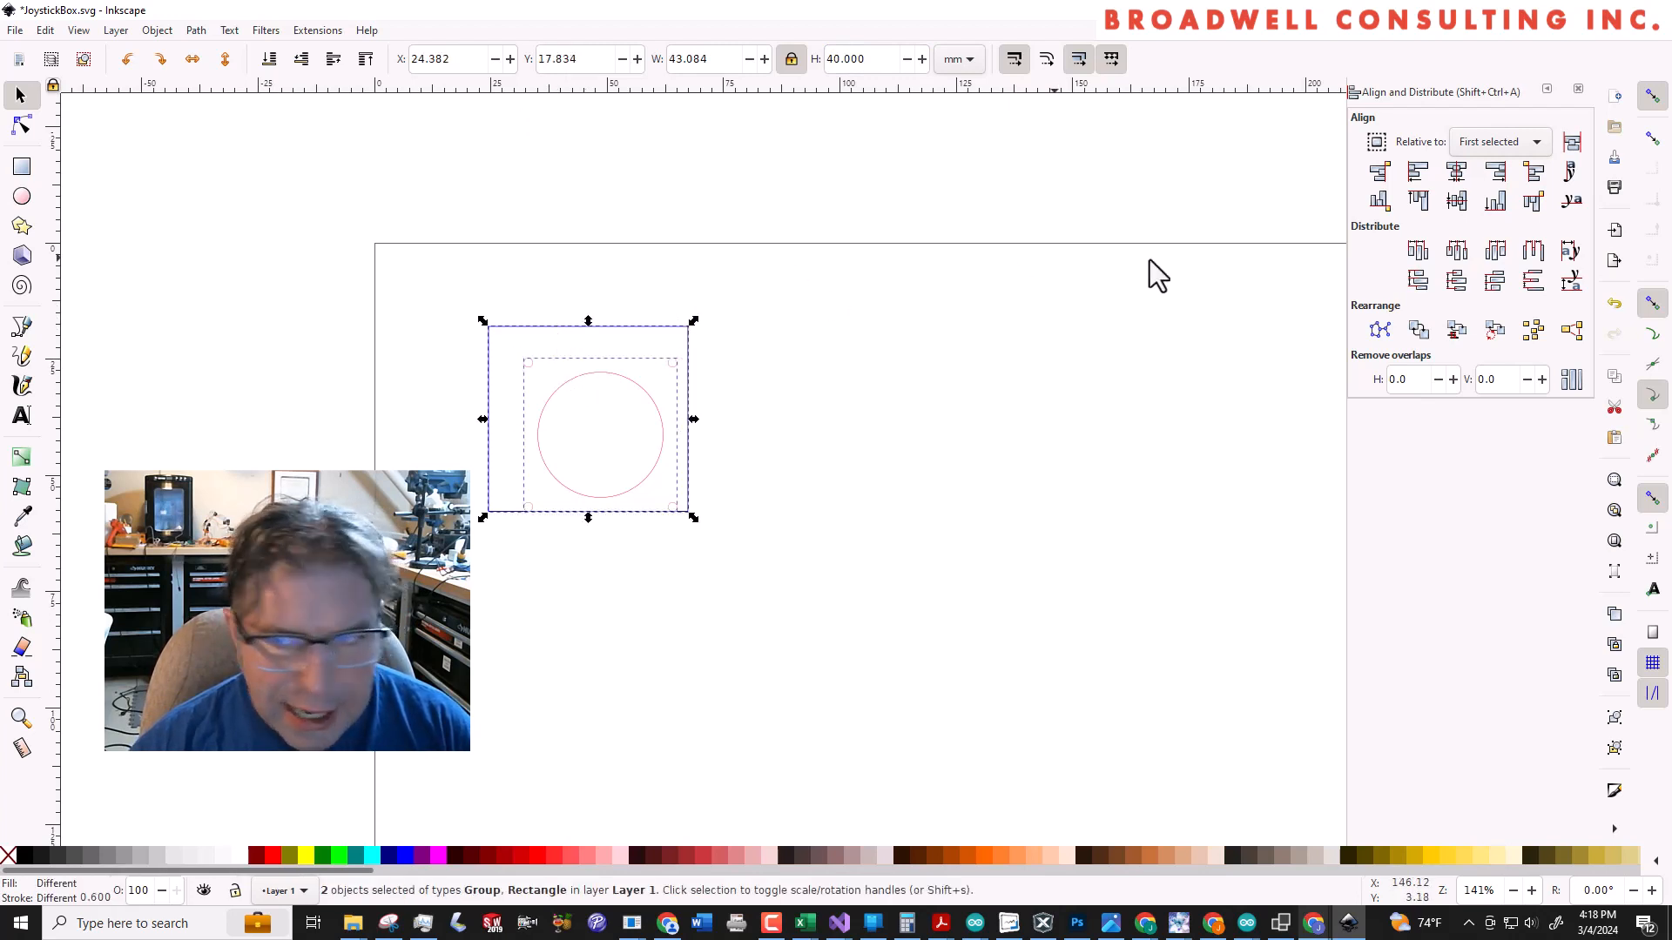
{"action": "left_click", "coordinate": [1456, 177]}
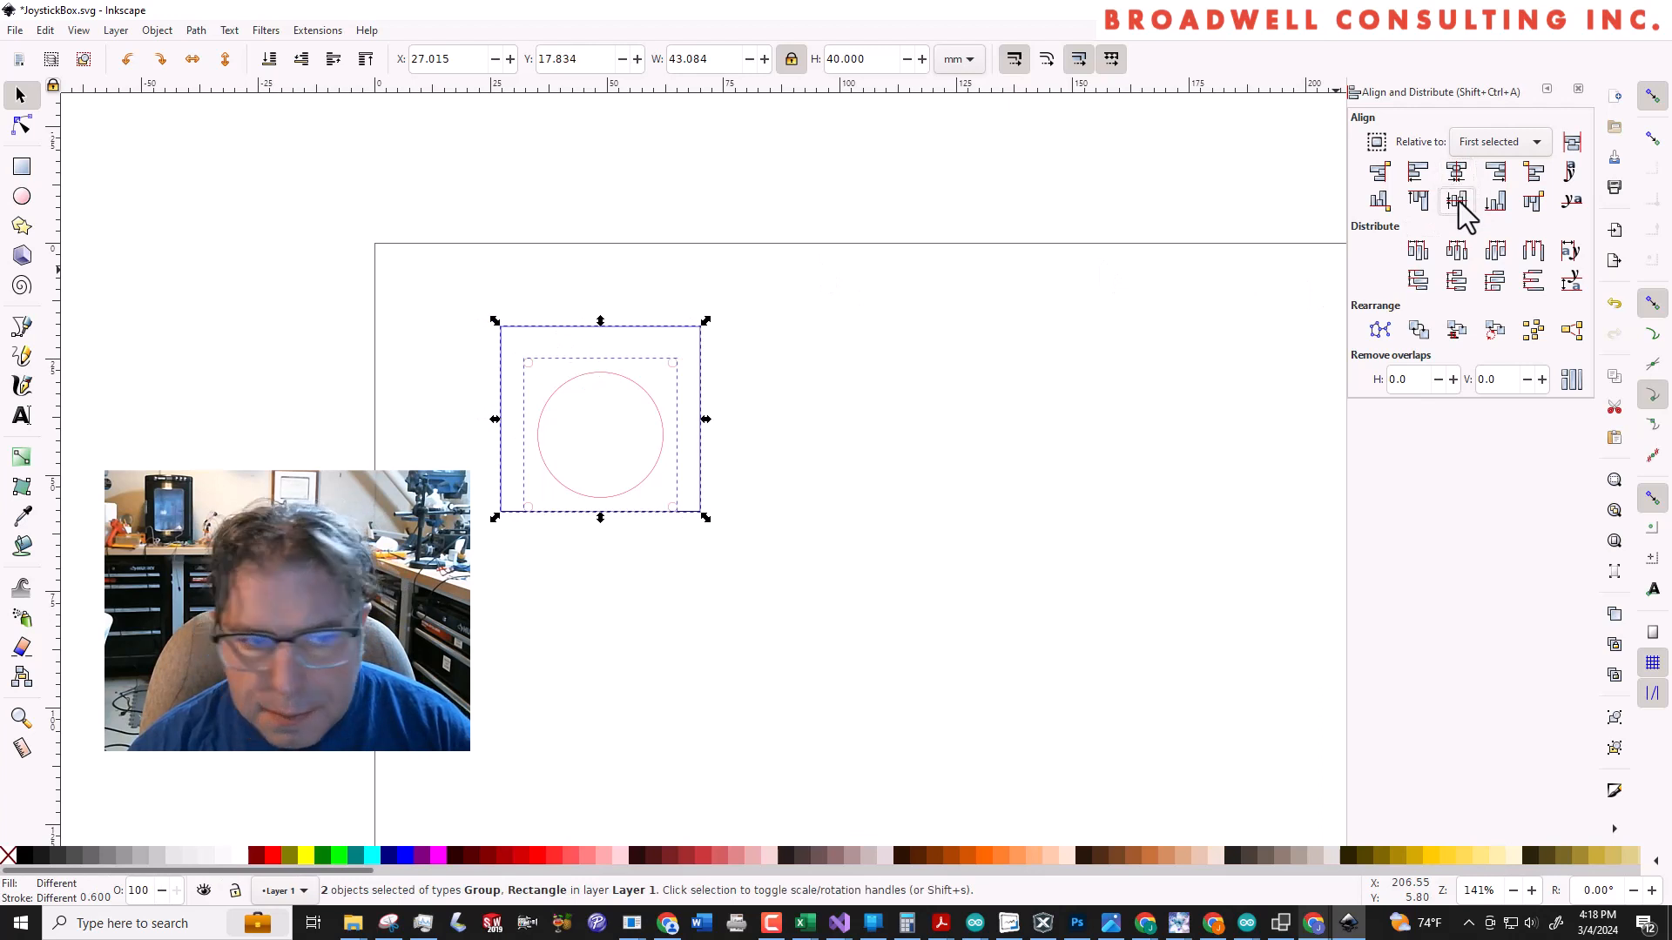
{"action": "left_click", "coordinate": [1456, 200]}
{"action": "left_click", "coordinate": [575, 265]}
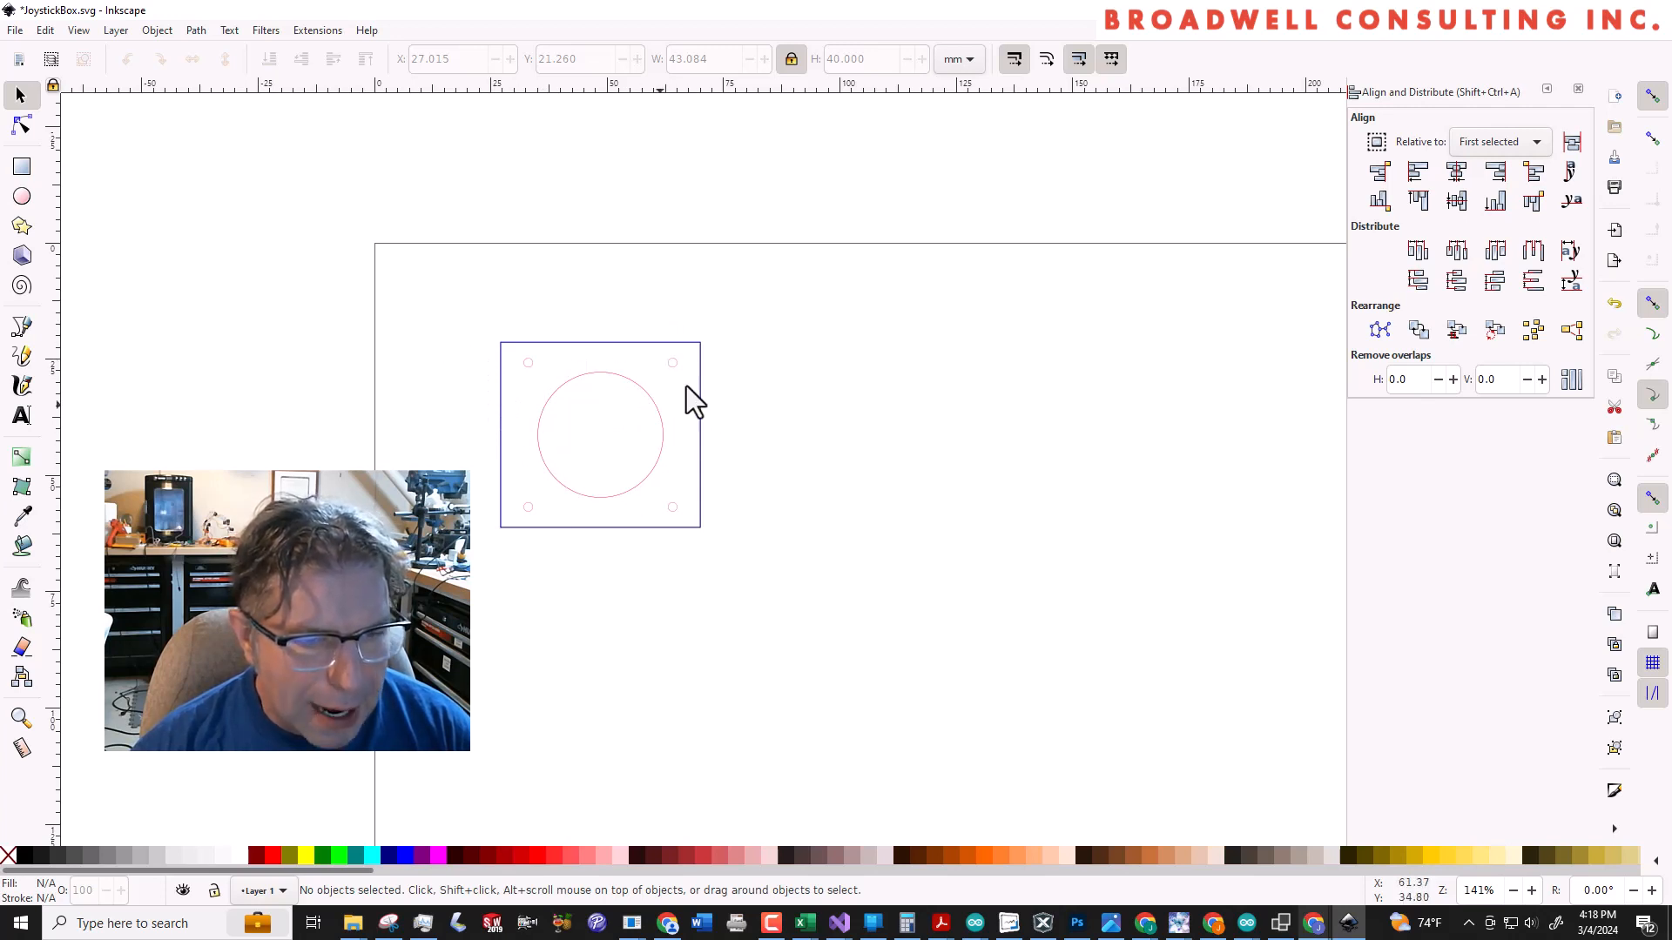
{"action": "left_click", "coordinate": [18, 30]}
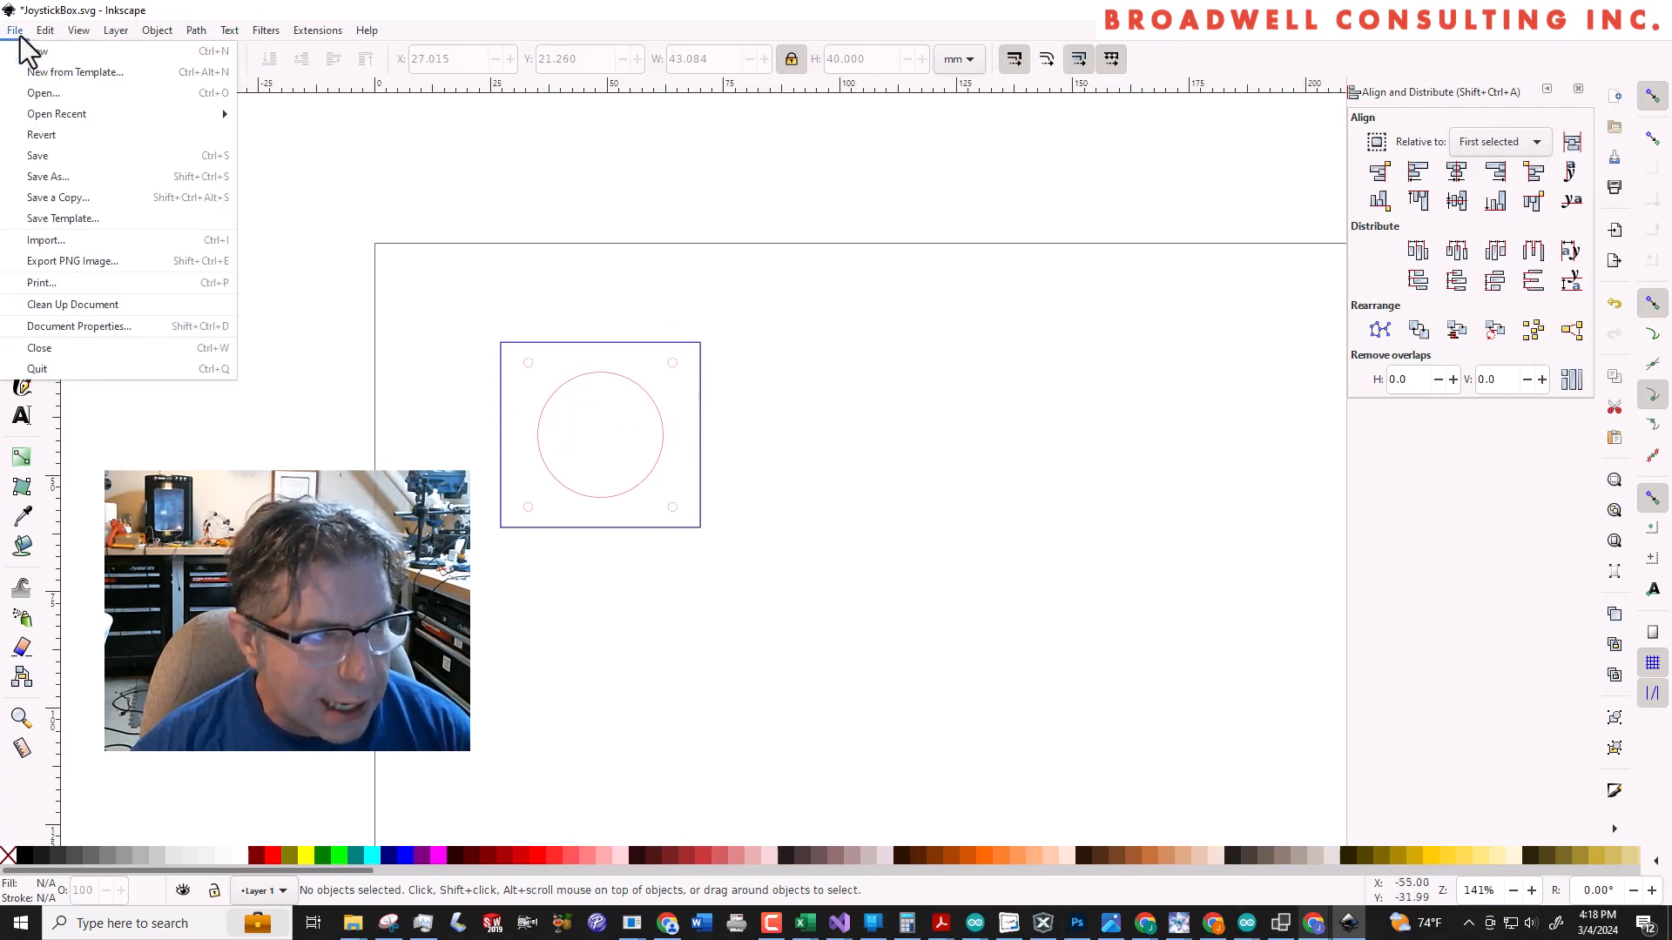
{"action": "left_click", "coordinate": [54, 150]}
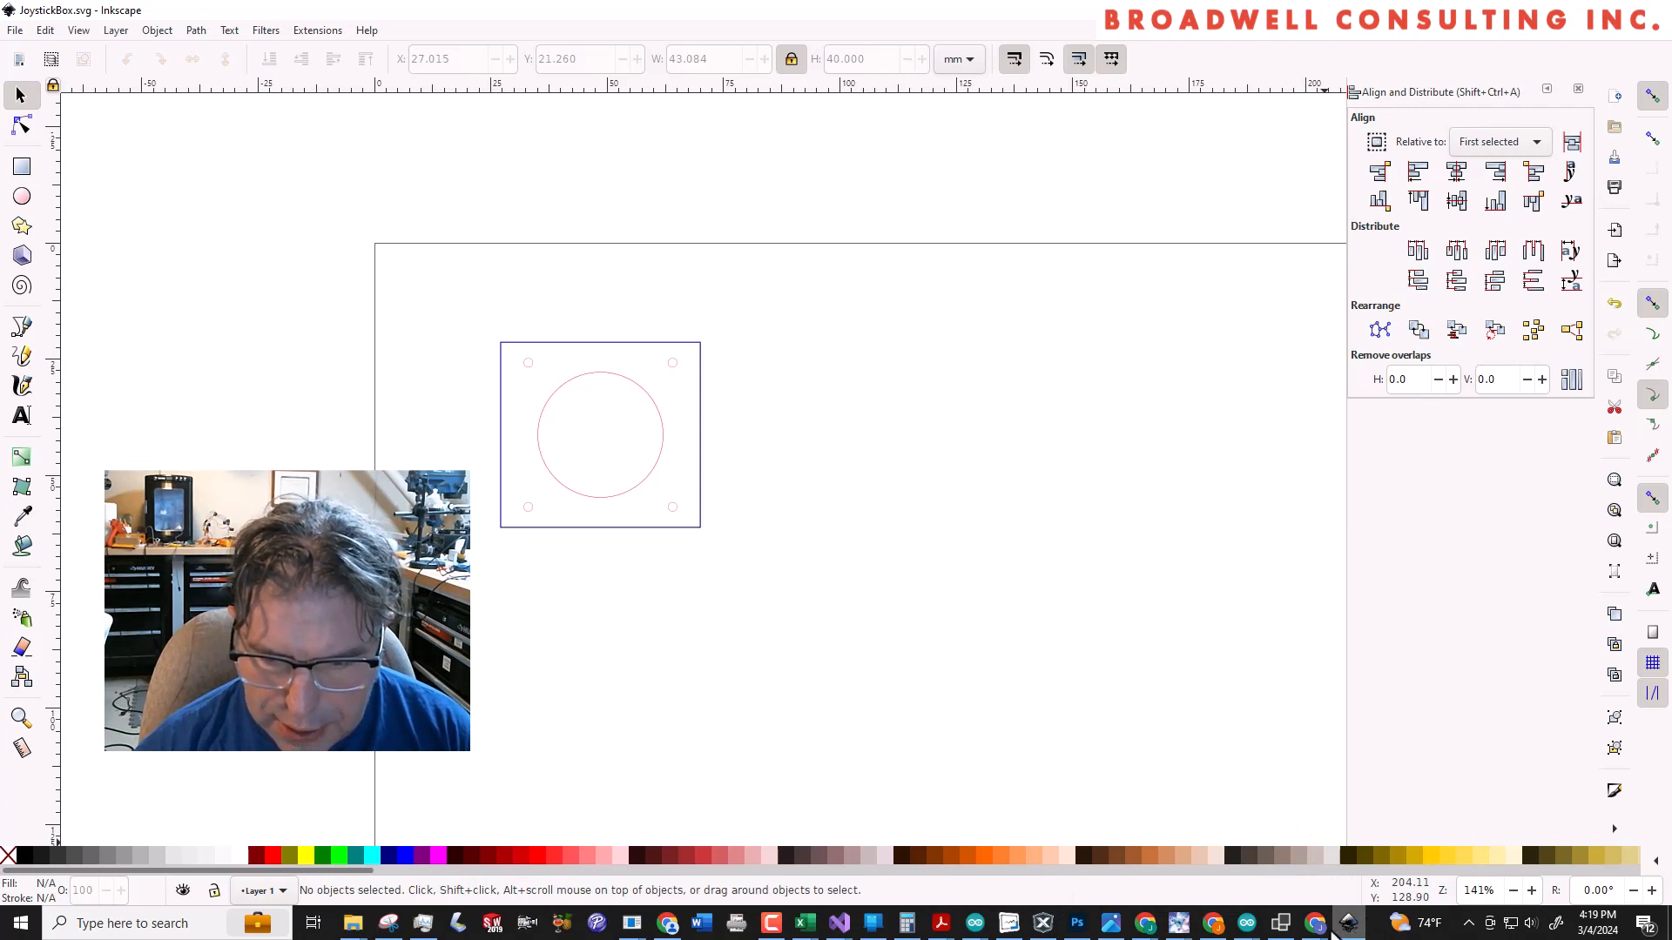
Switch to Glowforge, delete the old hole artwork from the design and upload the updated JoystickBox.svg in its place
{"action": "left_click", "coordinate": [1222, 930]}
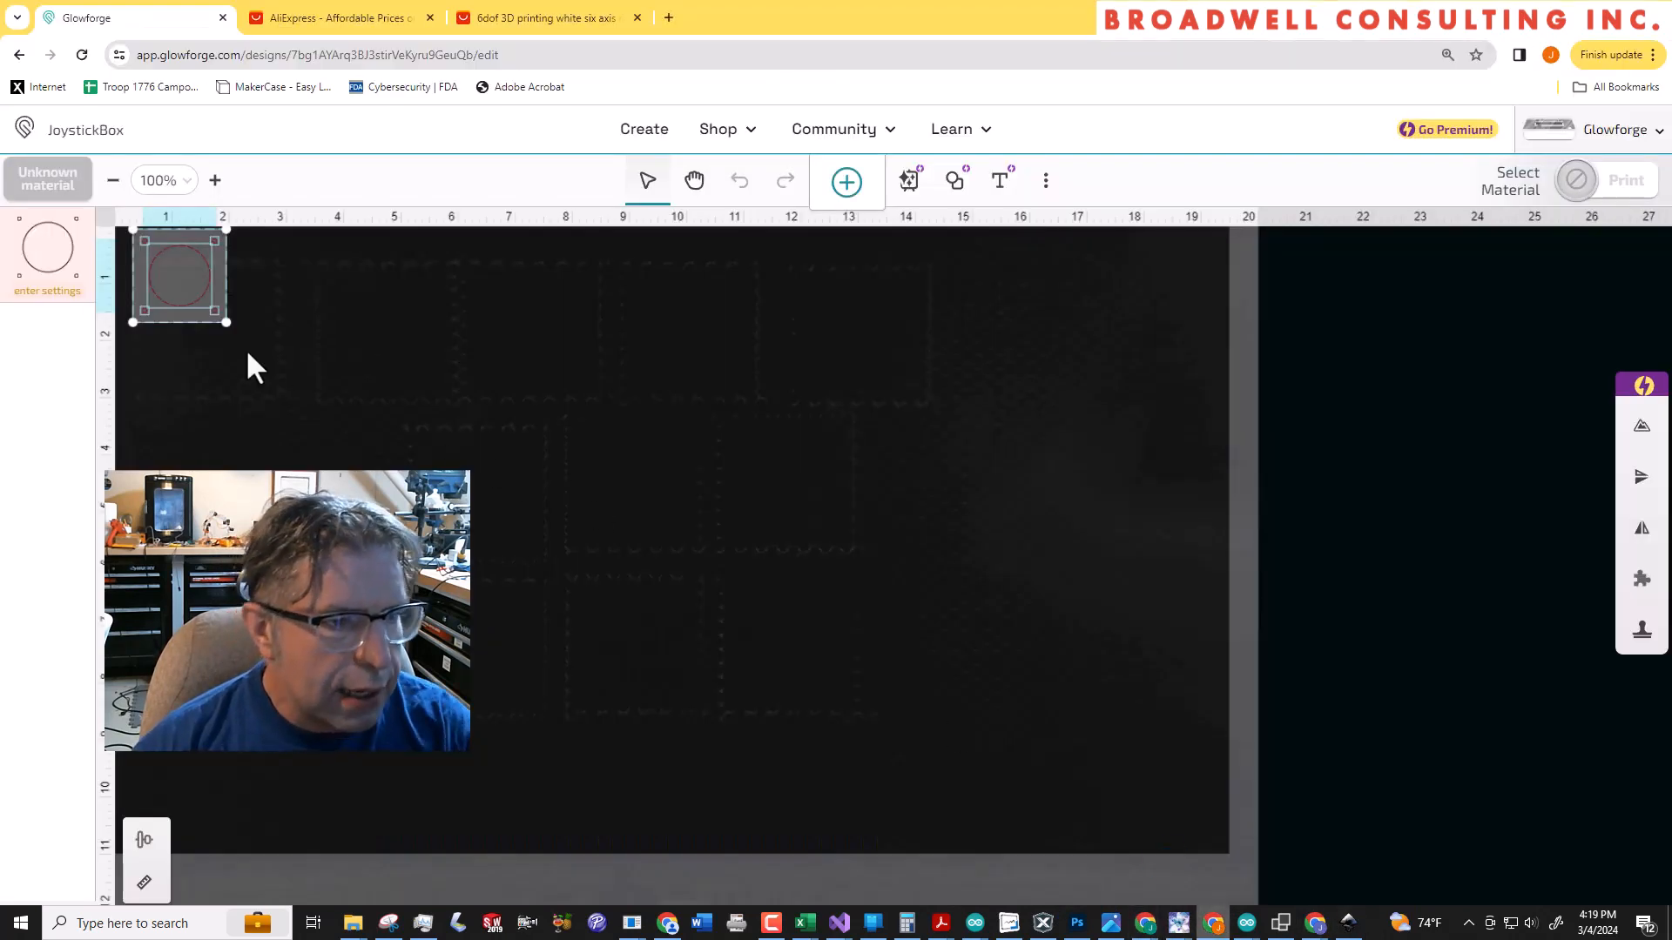
{"action": "key", "text": "Delete"}
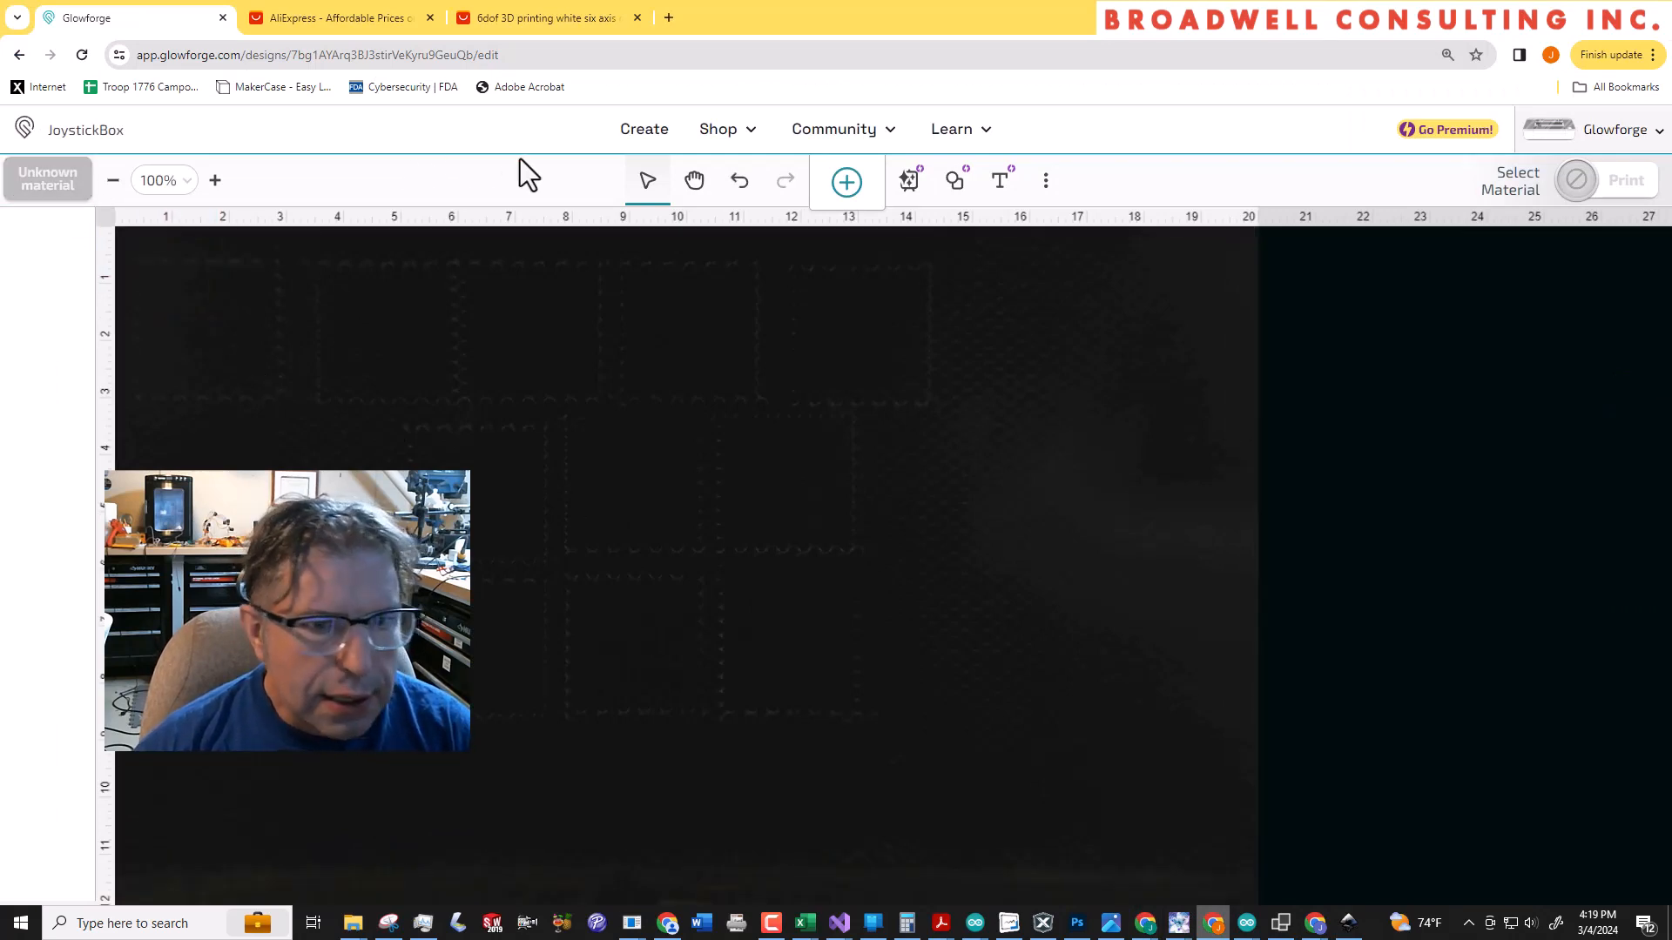
{"action": "left_click", "coordinate": [848, 187]}
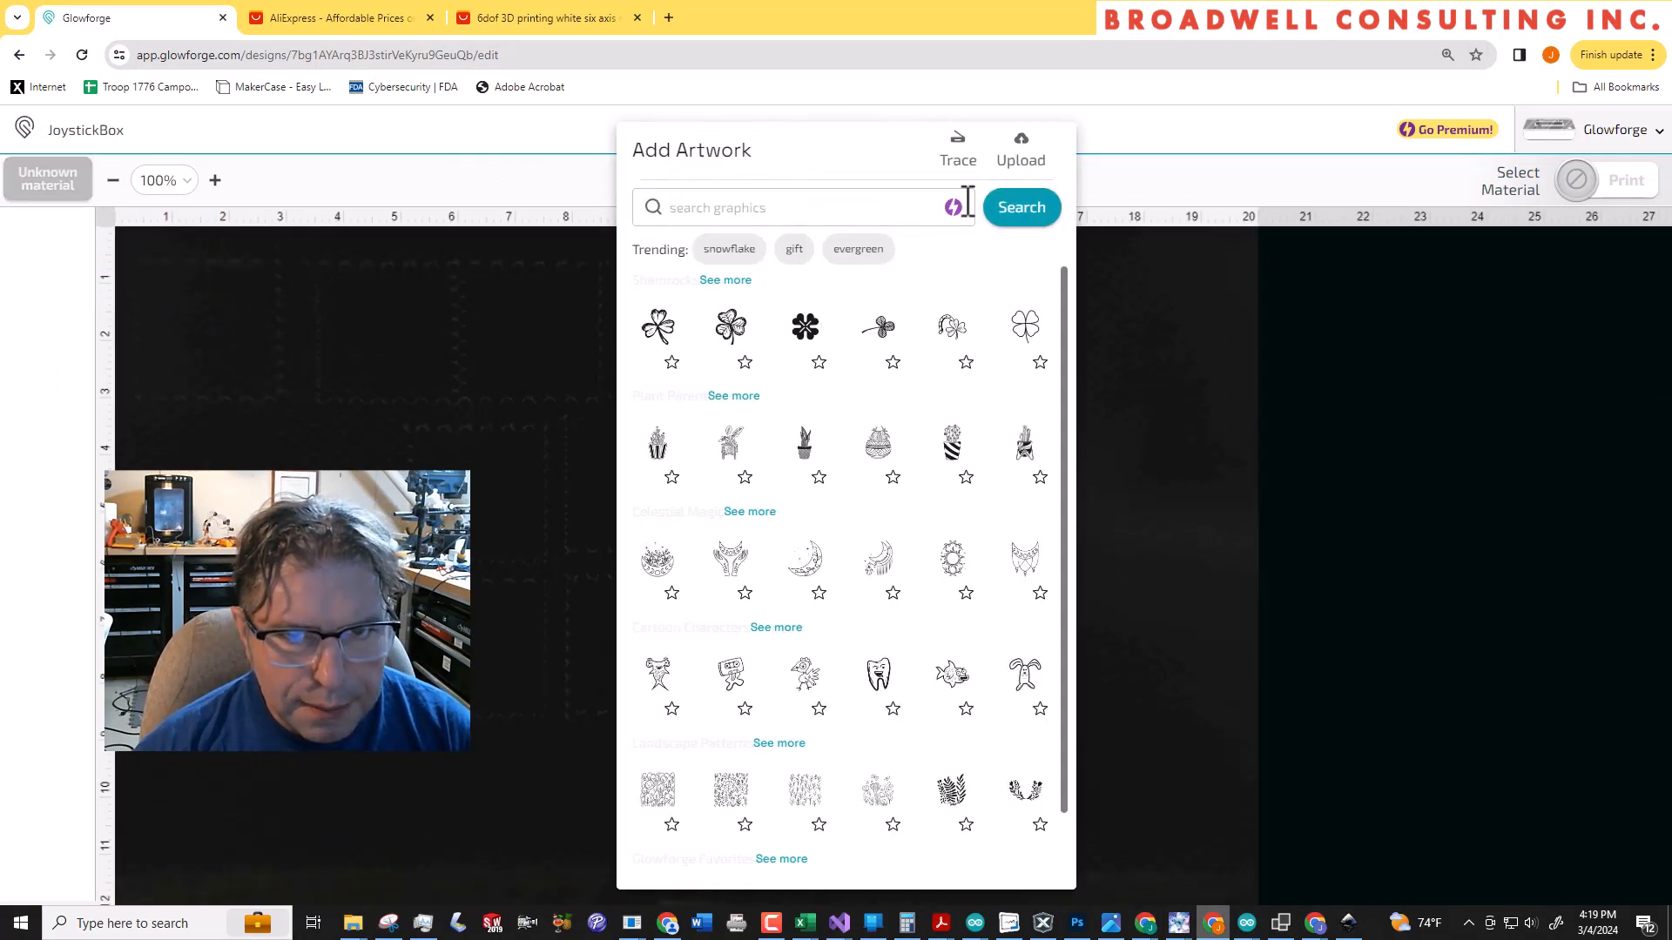
{"action": "left_click", "coordinate": [1019, 162]}
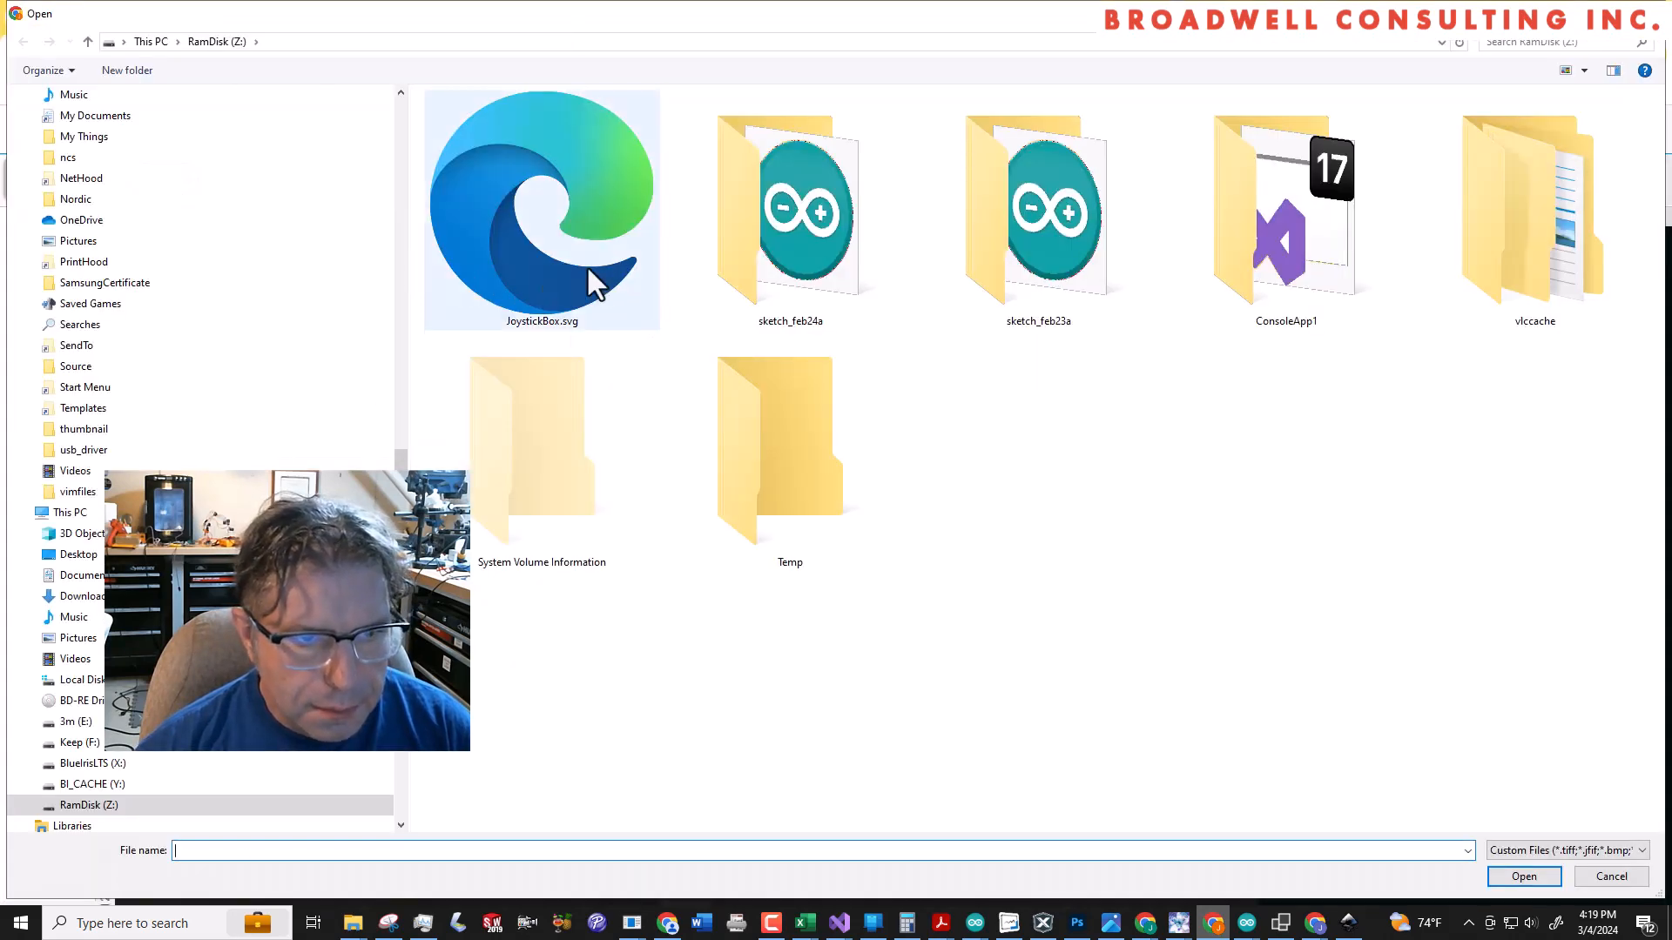
{"action": "double_click", "coordinate": [587, 265]}
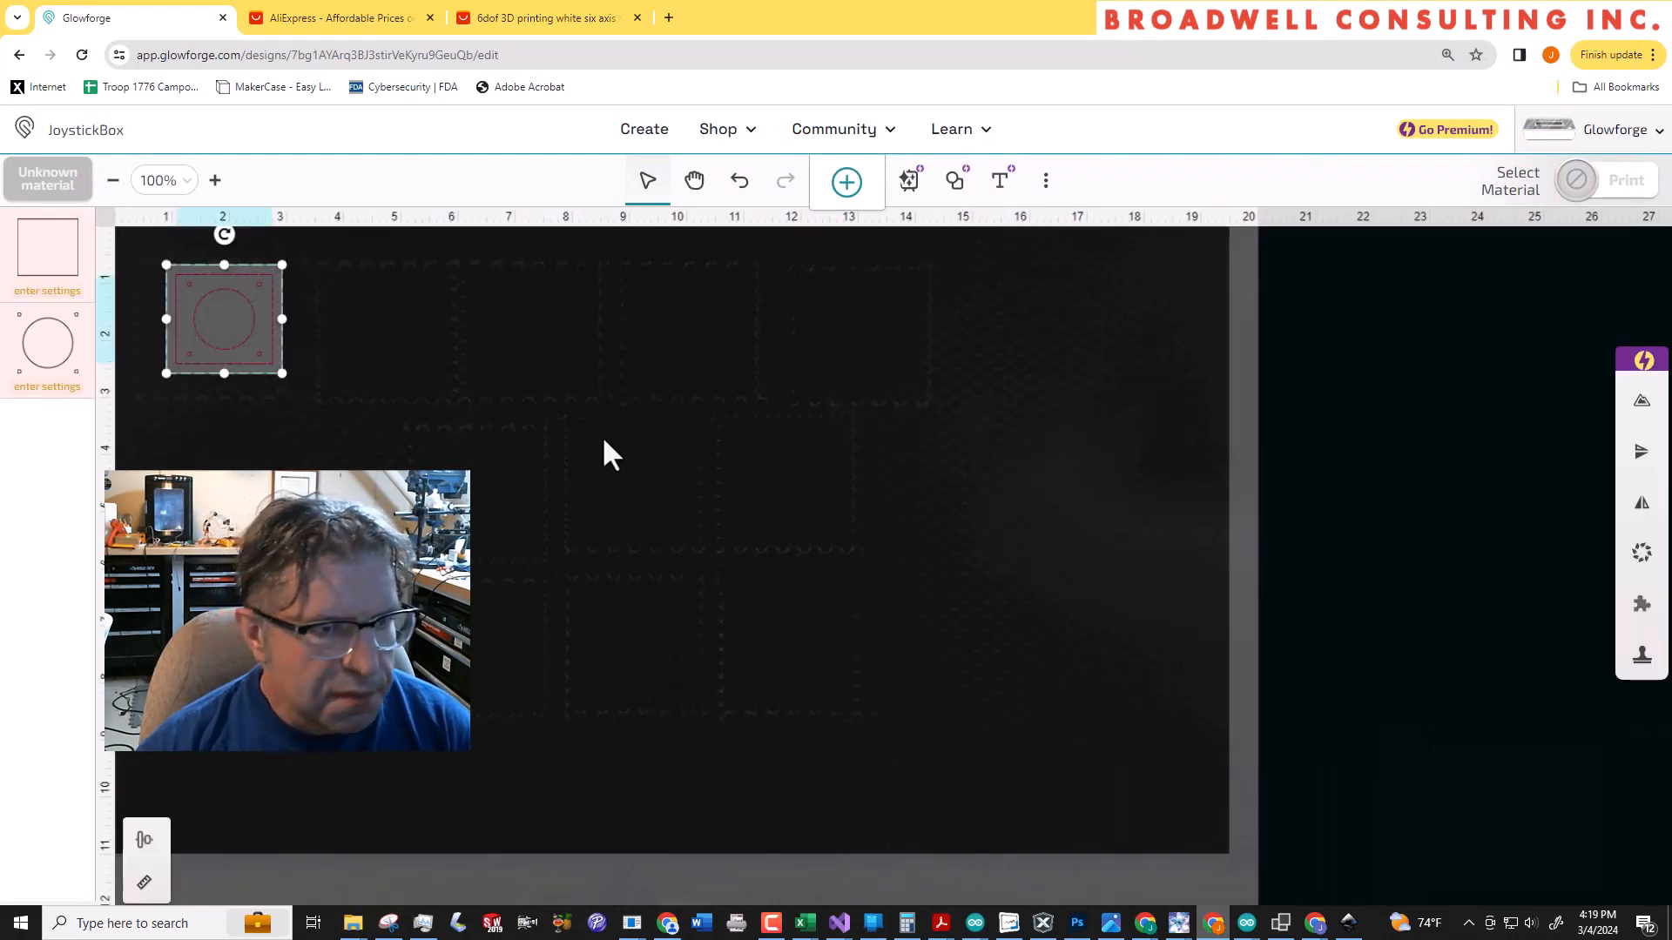
{"action": "left_click", "coordinate": [462, 441]}
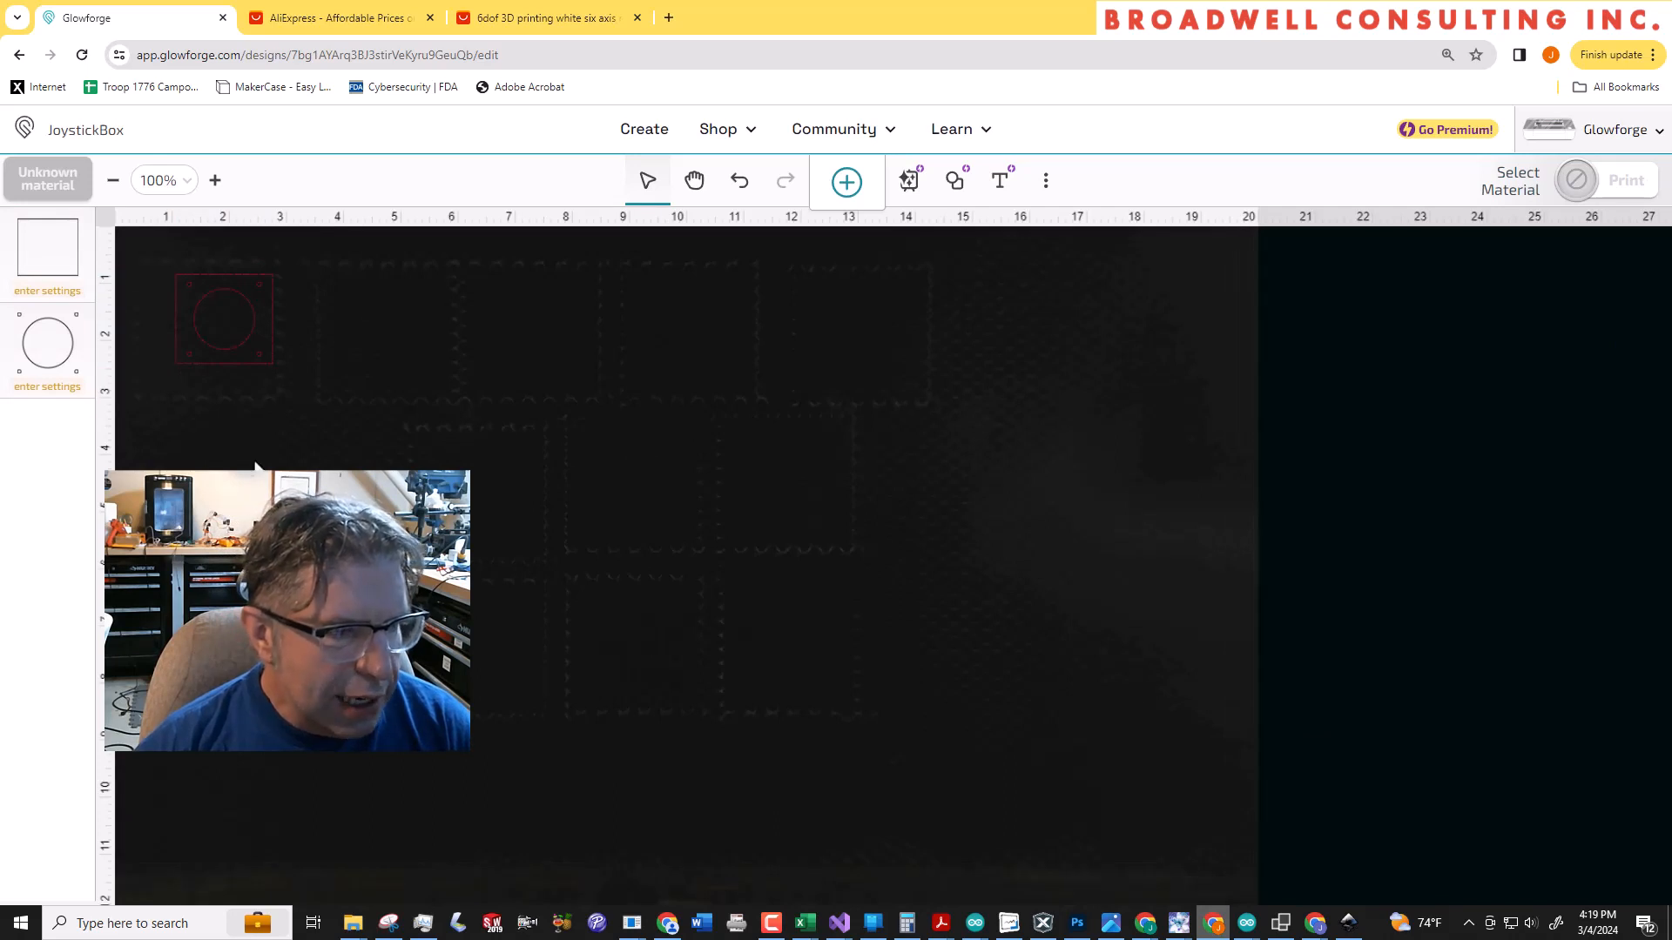
Set the material to Medium Draftboard and order the cuts so the circles come before the rectangle
{"action": "left_click", "coordinate": [57, 192]}
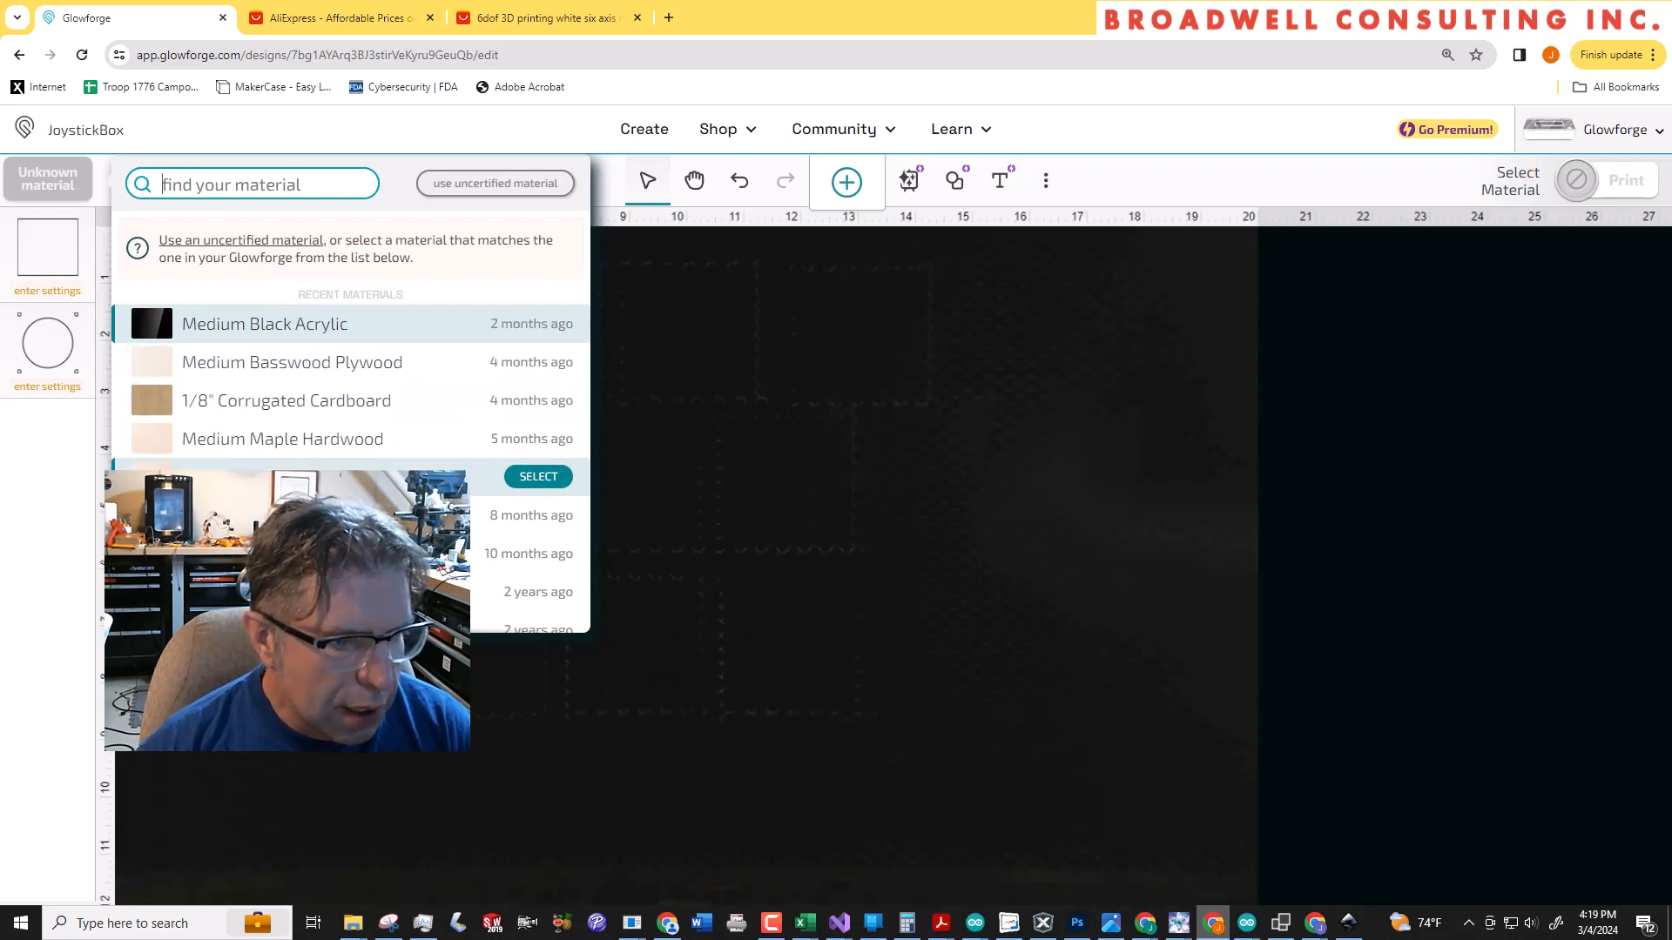
{"action": "left_click", "coordinate": [538, 477]}
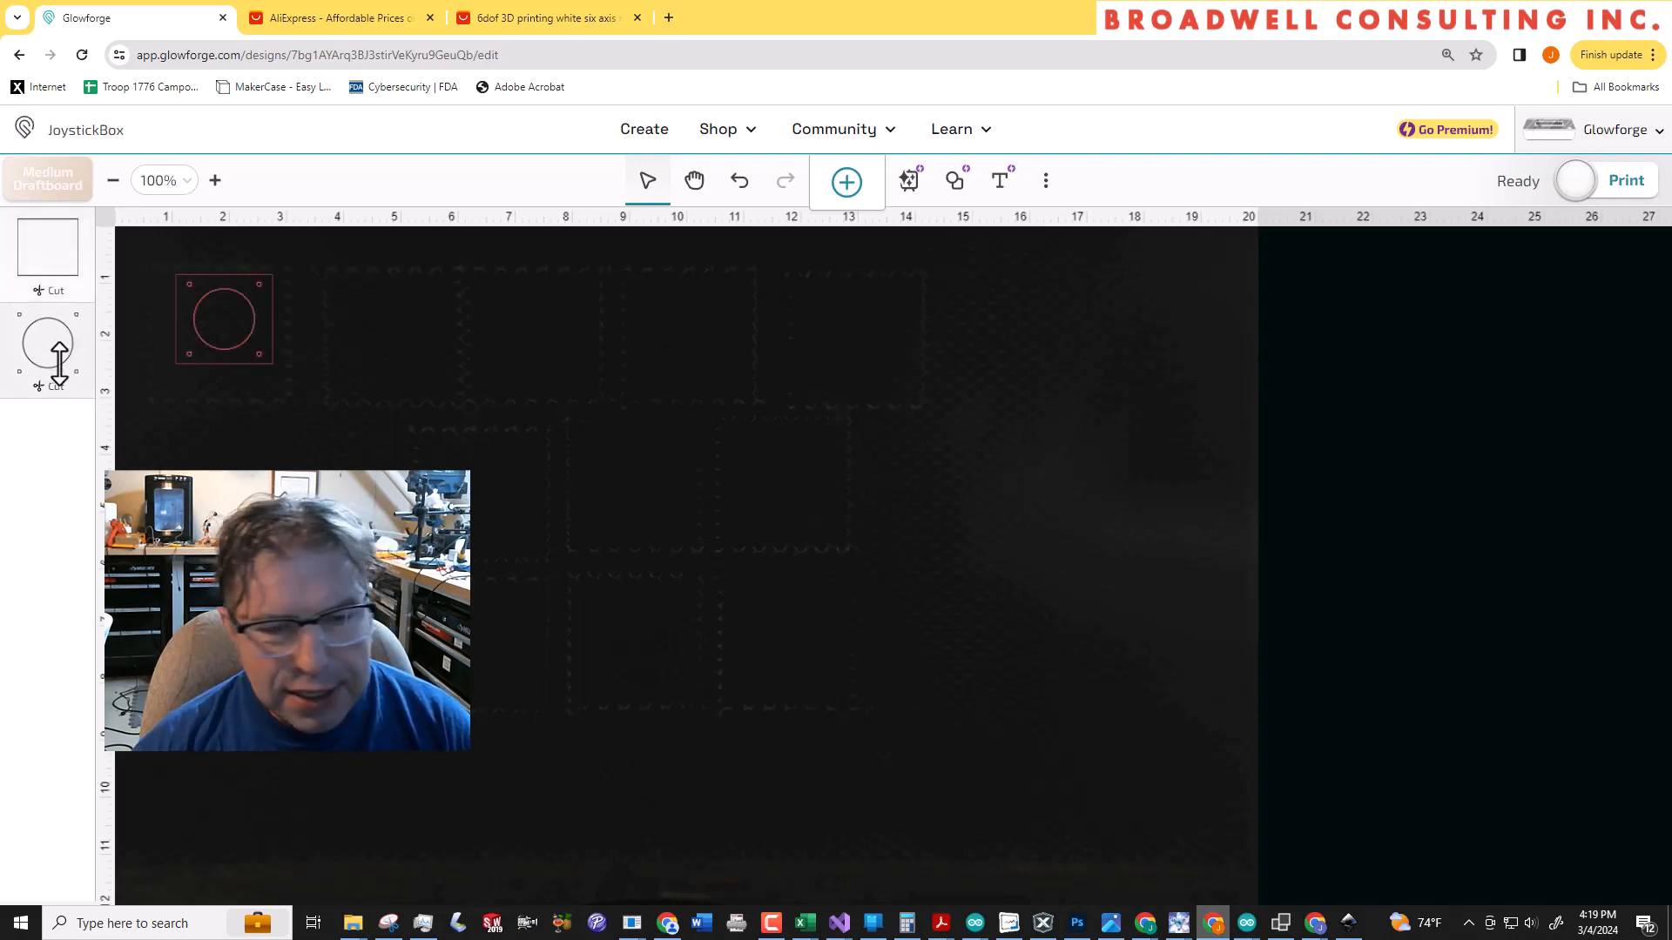
{"action": "left_click_drag", "start_coordinate": [57, 357], "coordinate": [52, 259]}
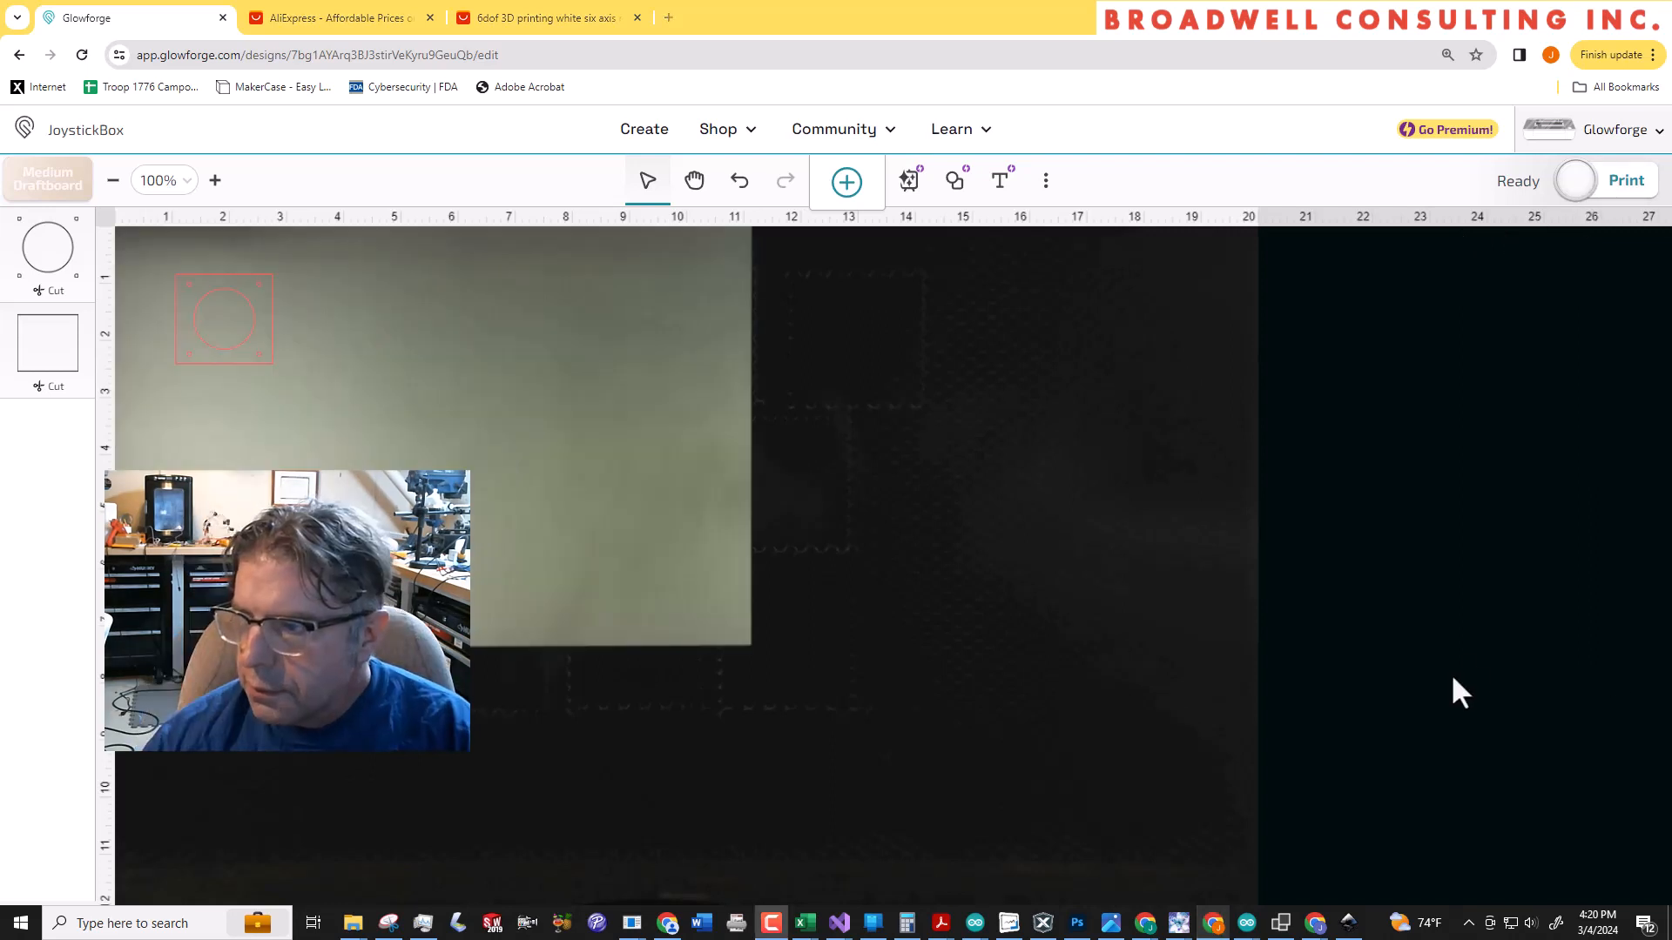
Move the whole design closer to the draftboard's top-left corner and start the print
{"action": "left_click_drag", "start_coordinate": [211, 352], "coordinate": [171, 316]}
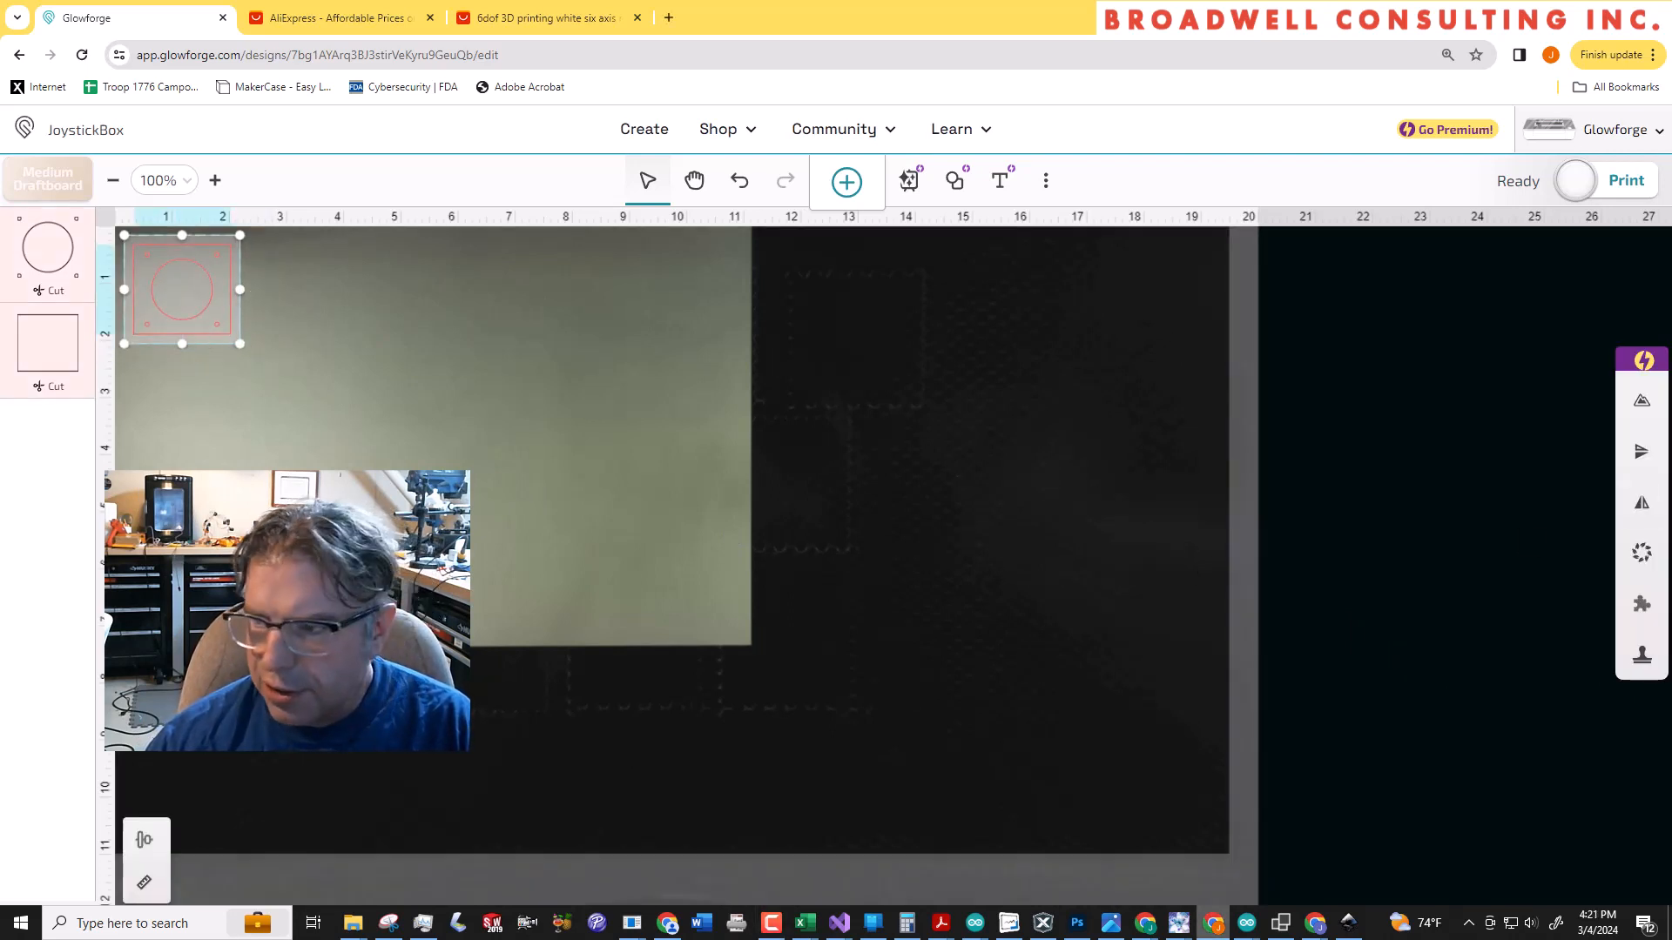
{"action": "left_click", "coordinate": [1576, 193]}
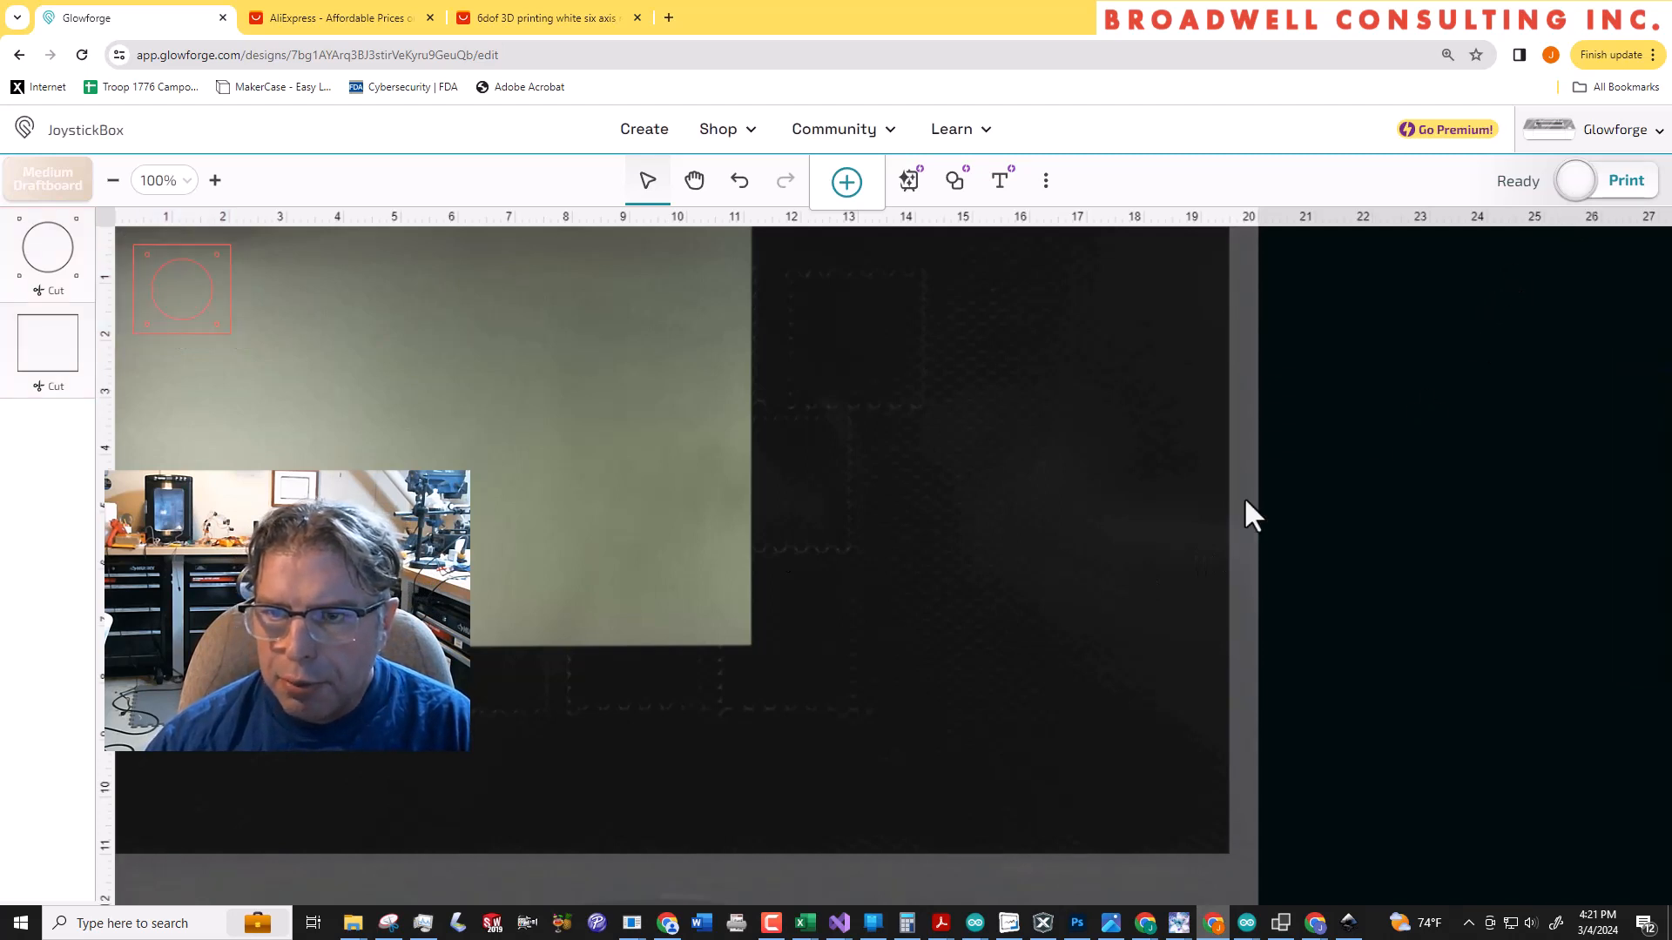
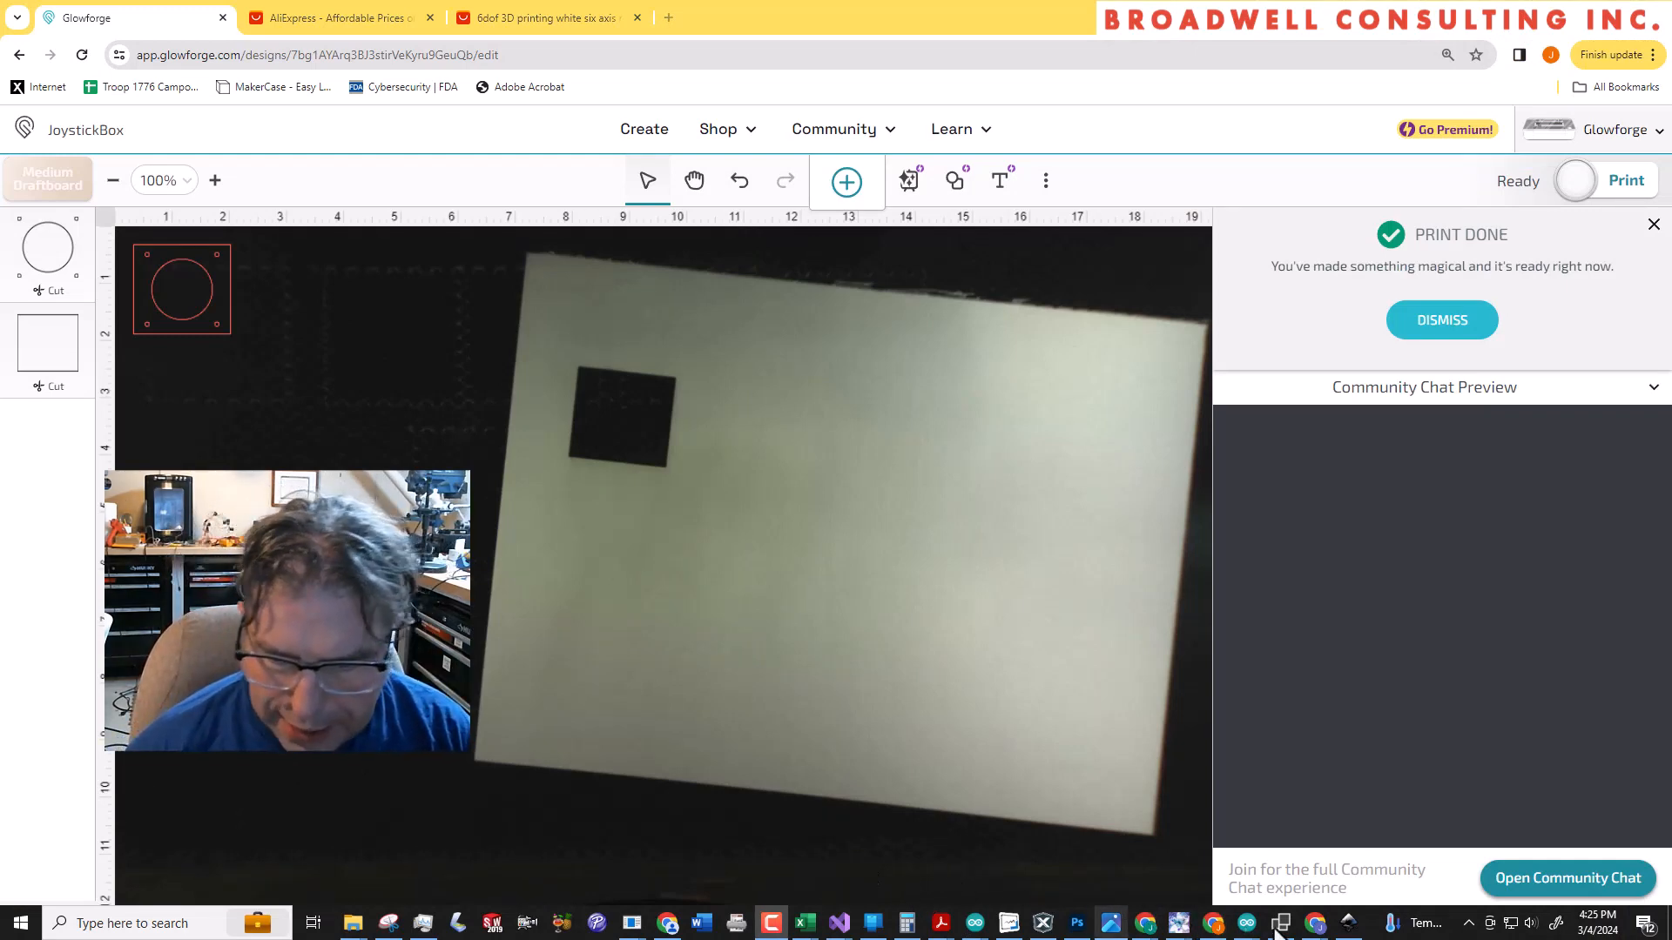
Switch to Inkscape and enter the joystick hole group to select only the large centre circle
{"action": "left_click", "coordinate": [1349, 921]}
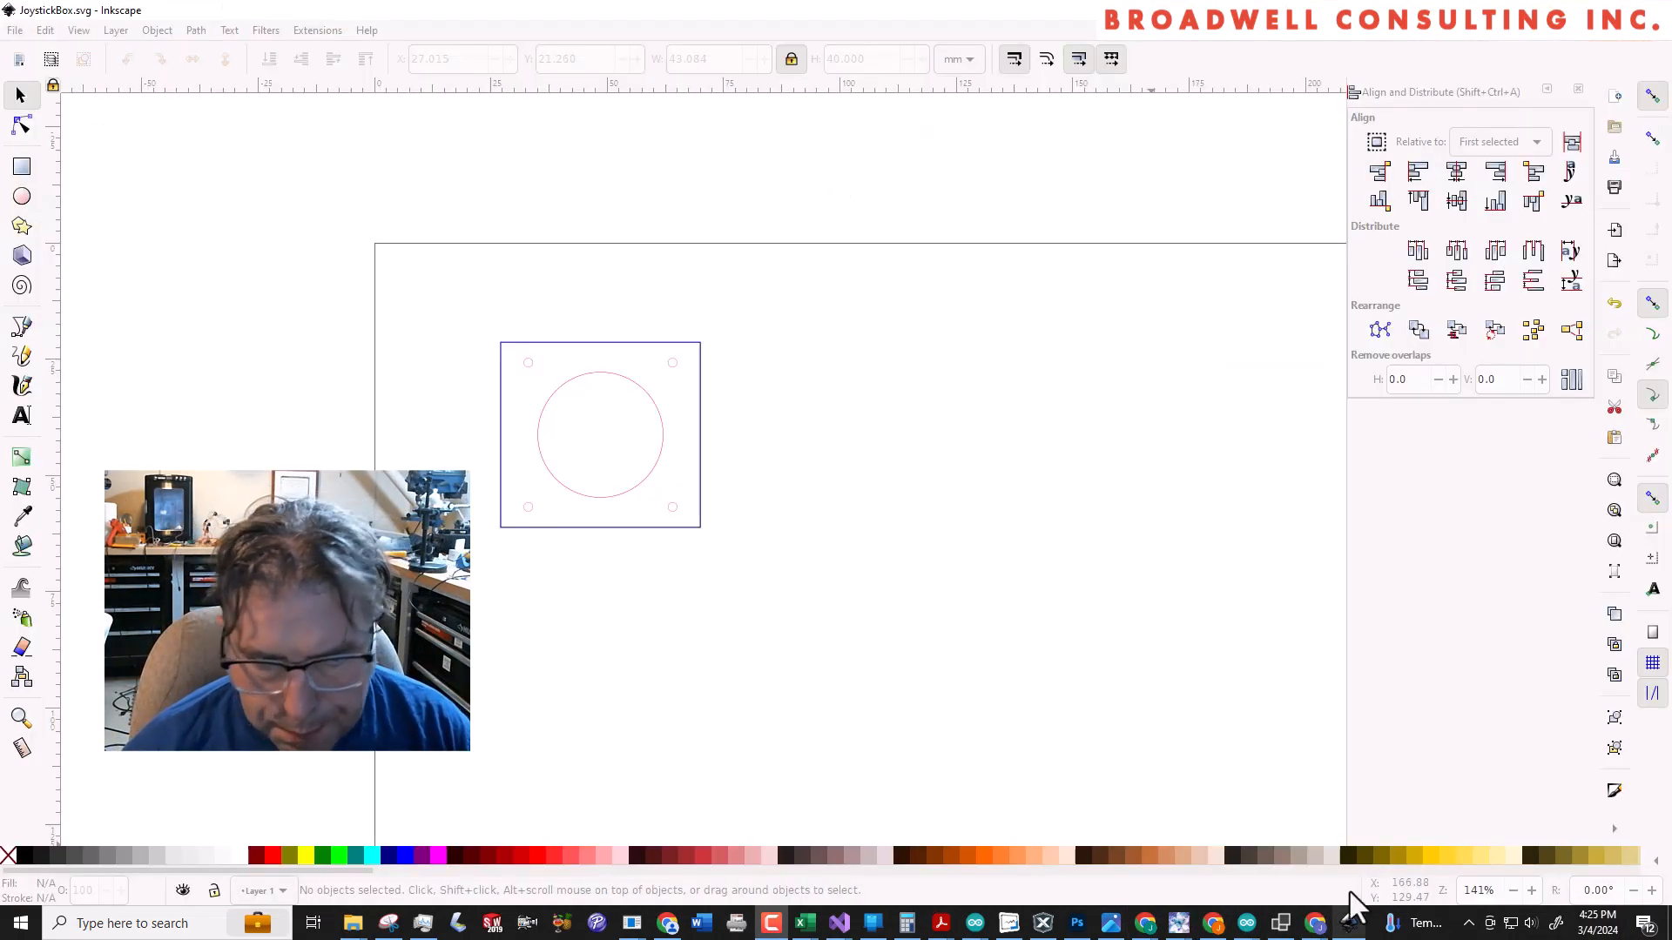
{"action": "left_click", "coordinate": [654, 446]}
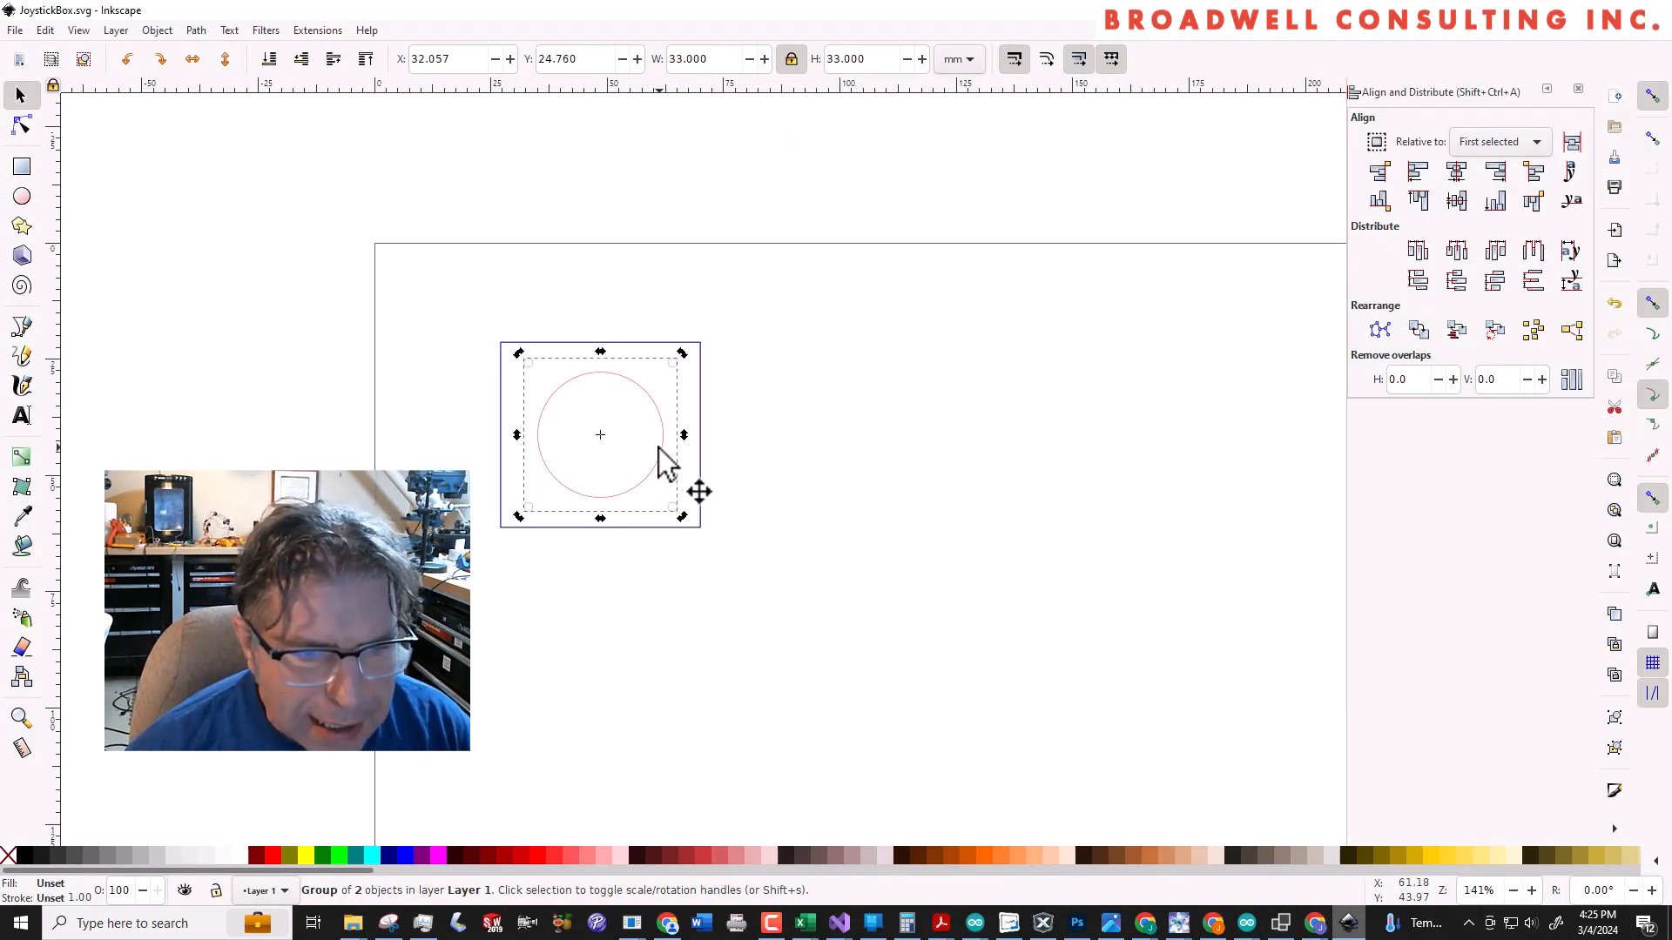
{"action": "double_click", "coordinate": [660, 447]}
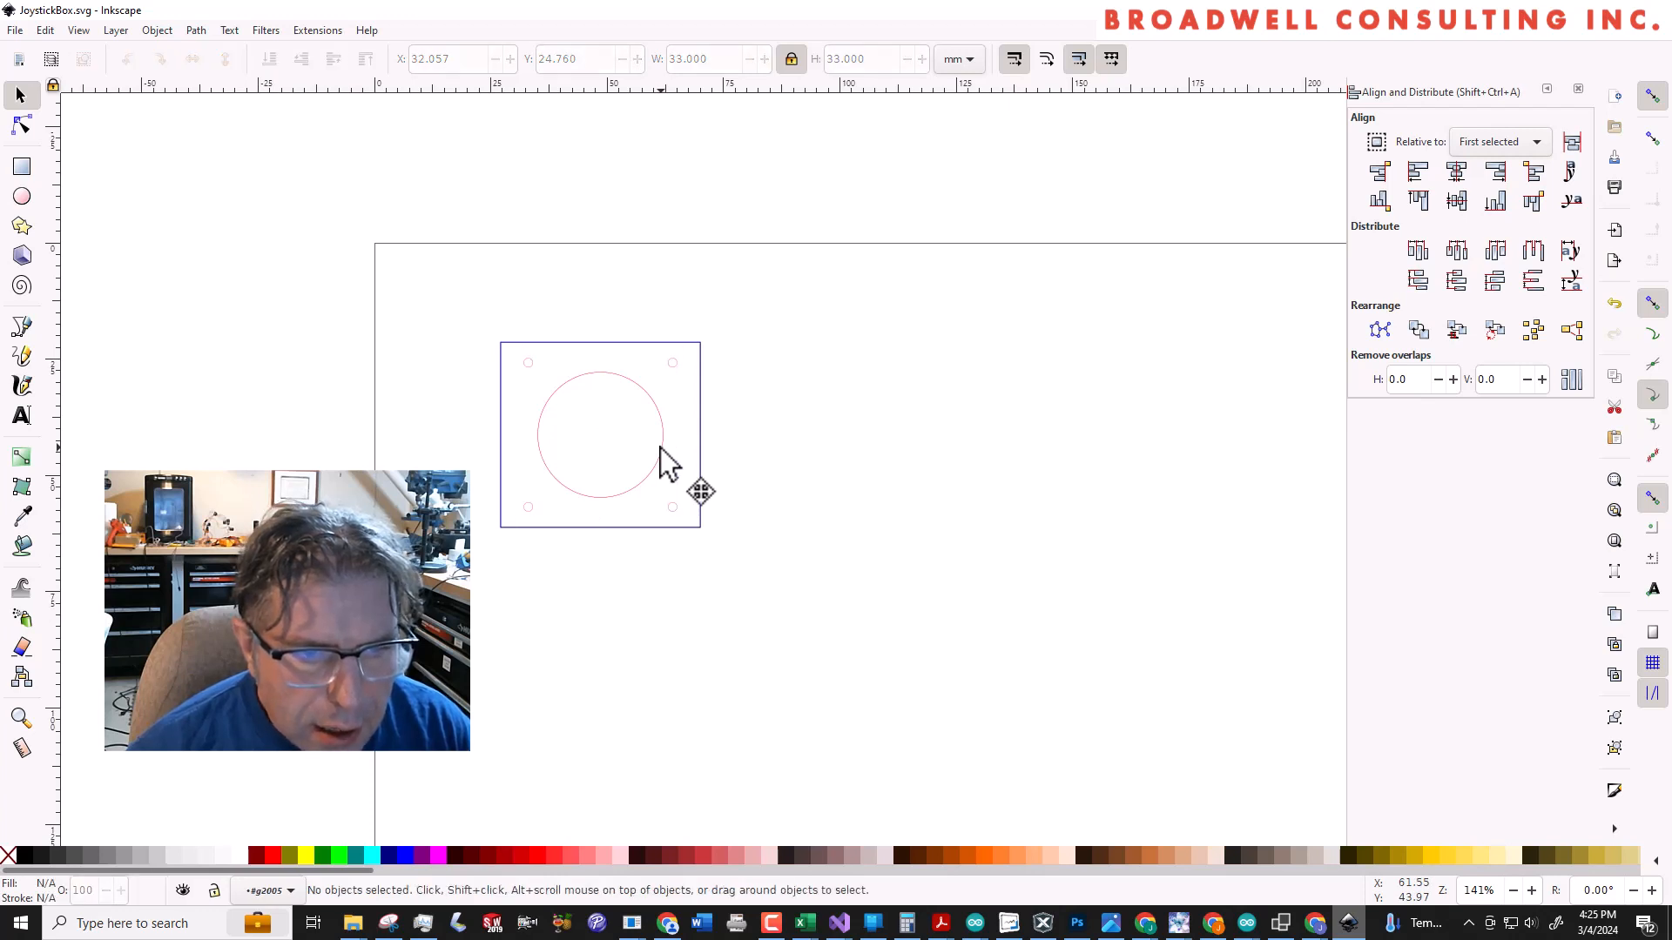
{"action": "double_click", "coordinate": [664, 447]}
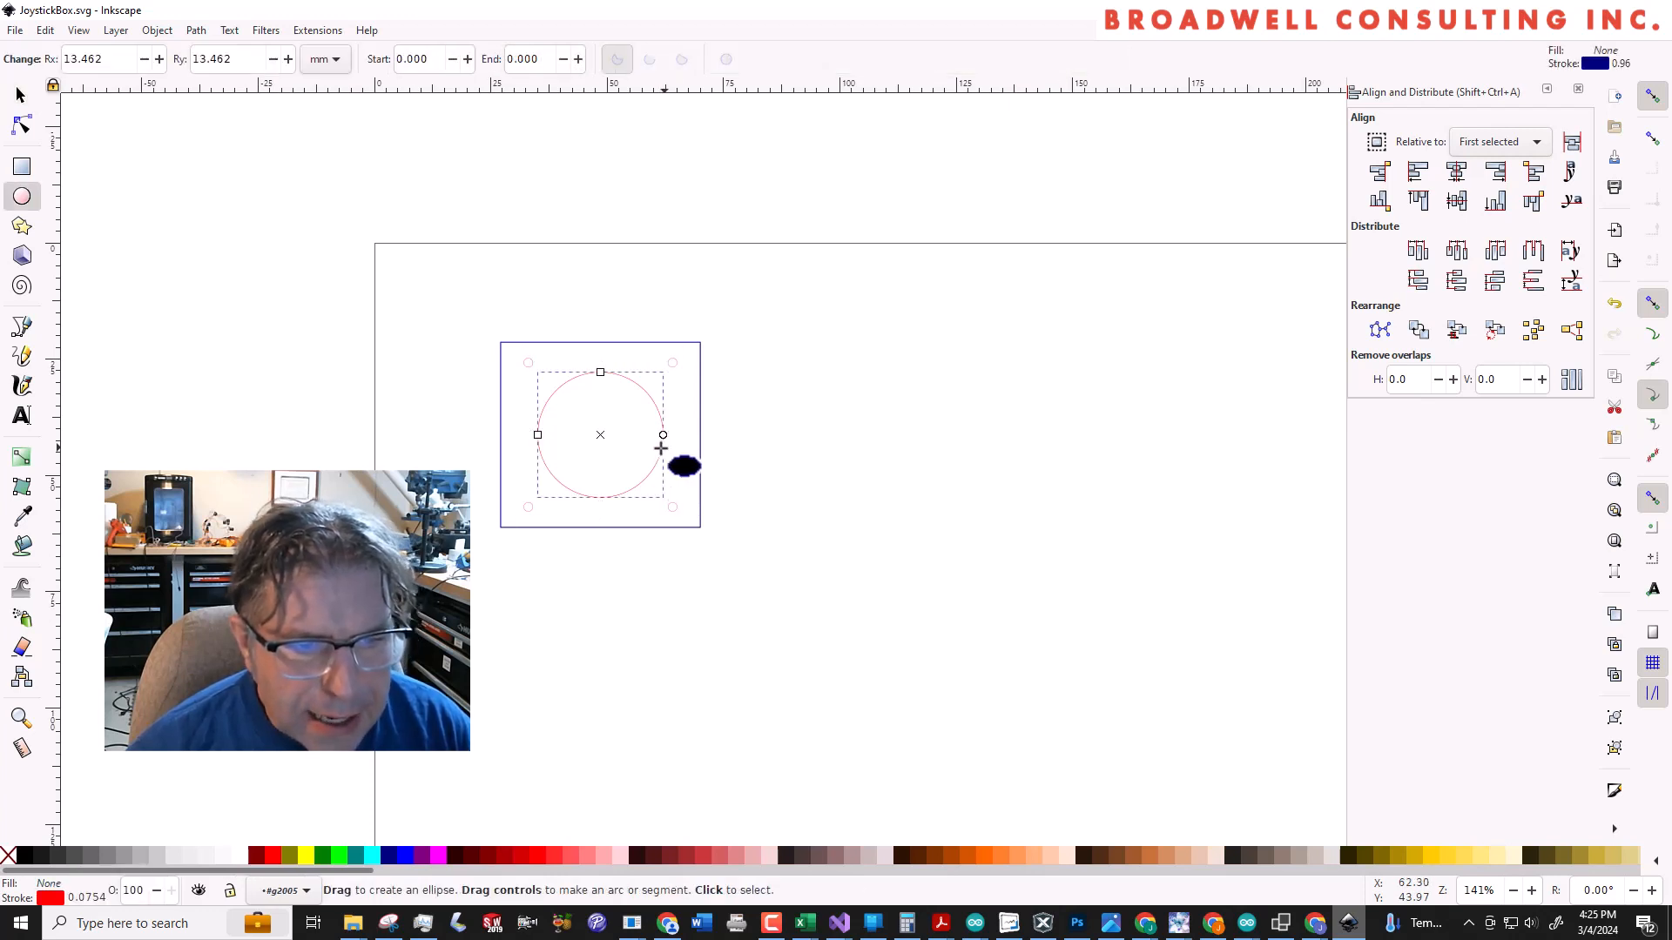
{"action": "left_click", "coordinate": [668, 451]}
{"action": "key", "text": "s"}
{"action": "left_click", "coordinate": [661, 450]}
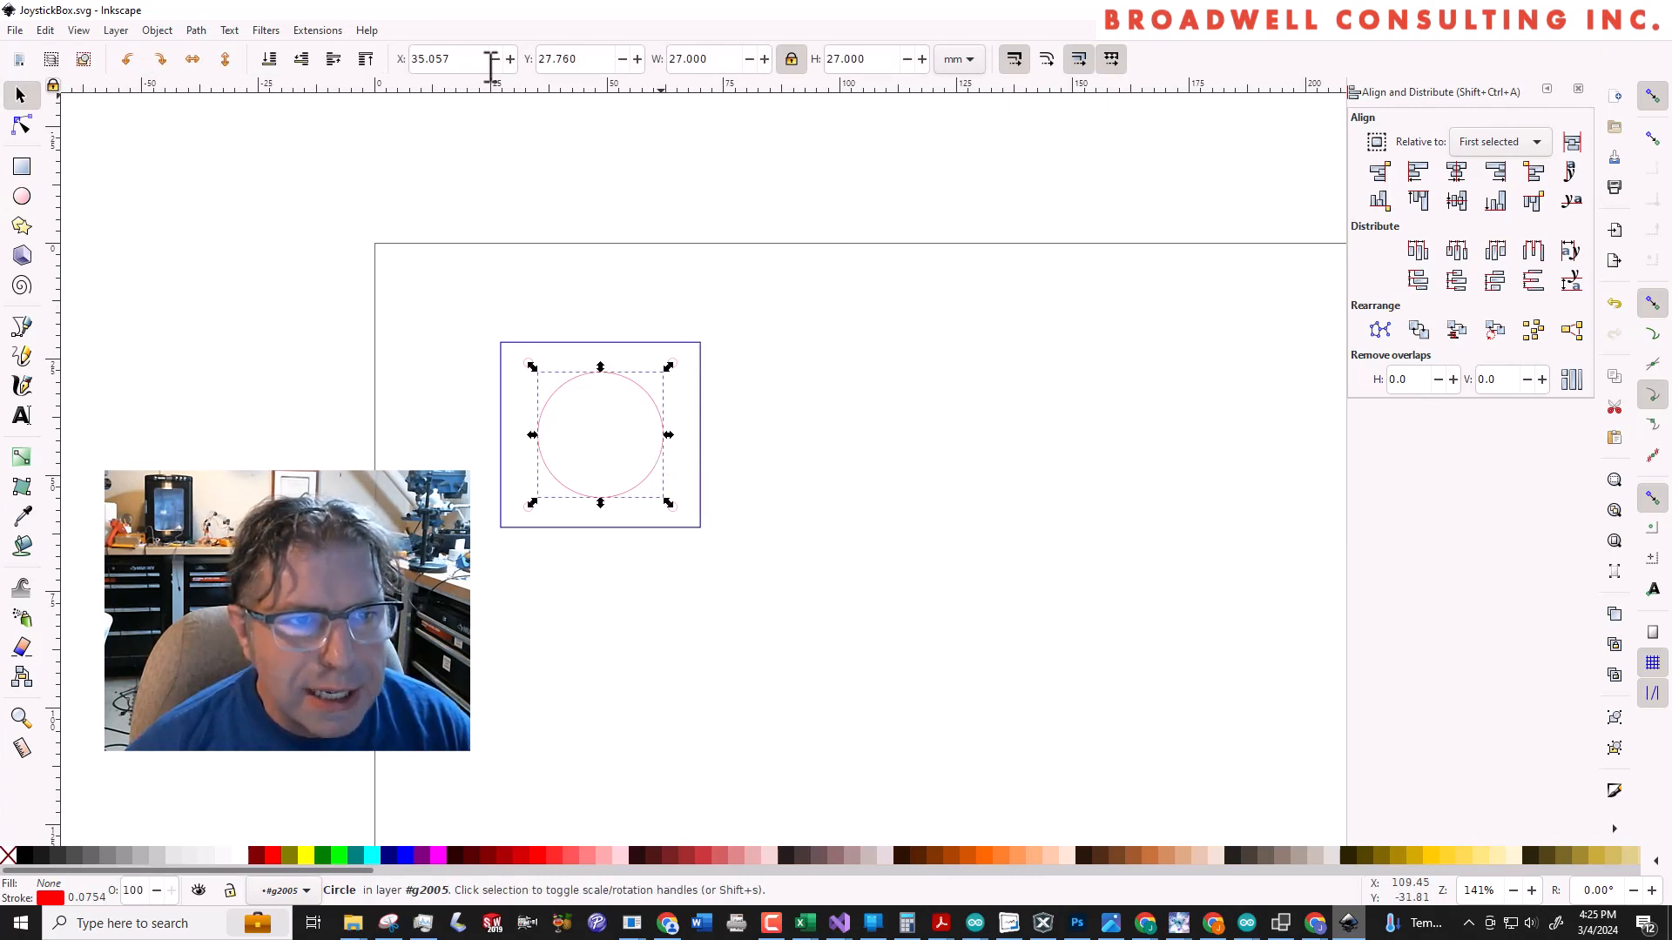
{"action": "left_click_drag", "start_coordinate": [609, 57], "coordinate": [485, 40]}
{"action": "type", "text": "36"}
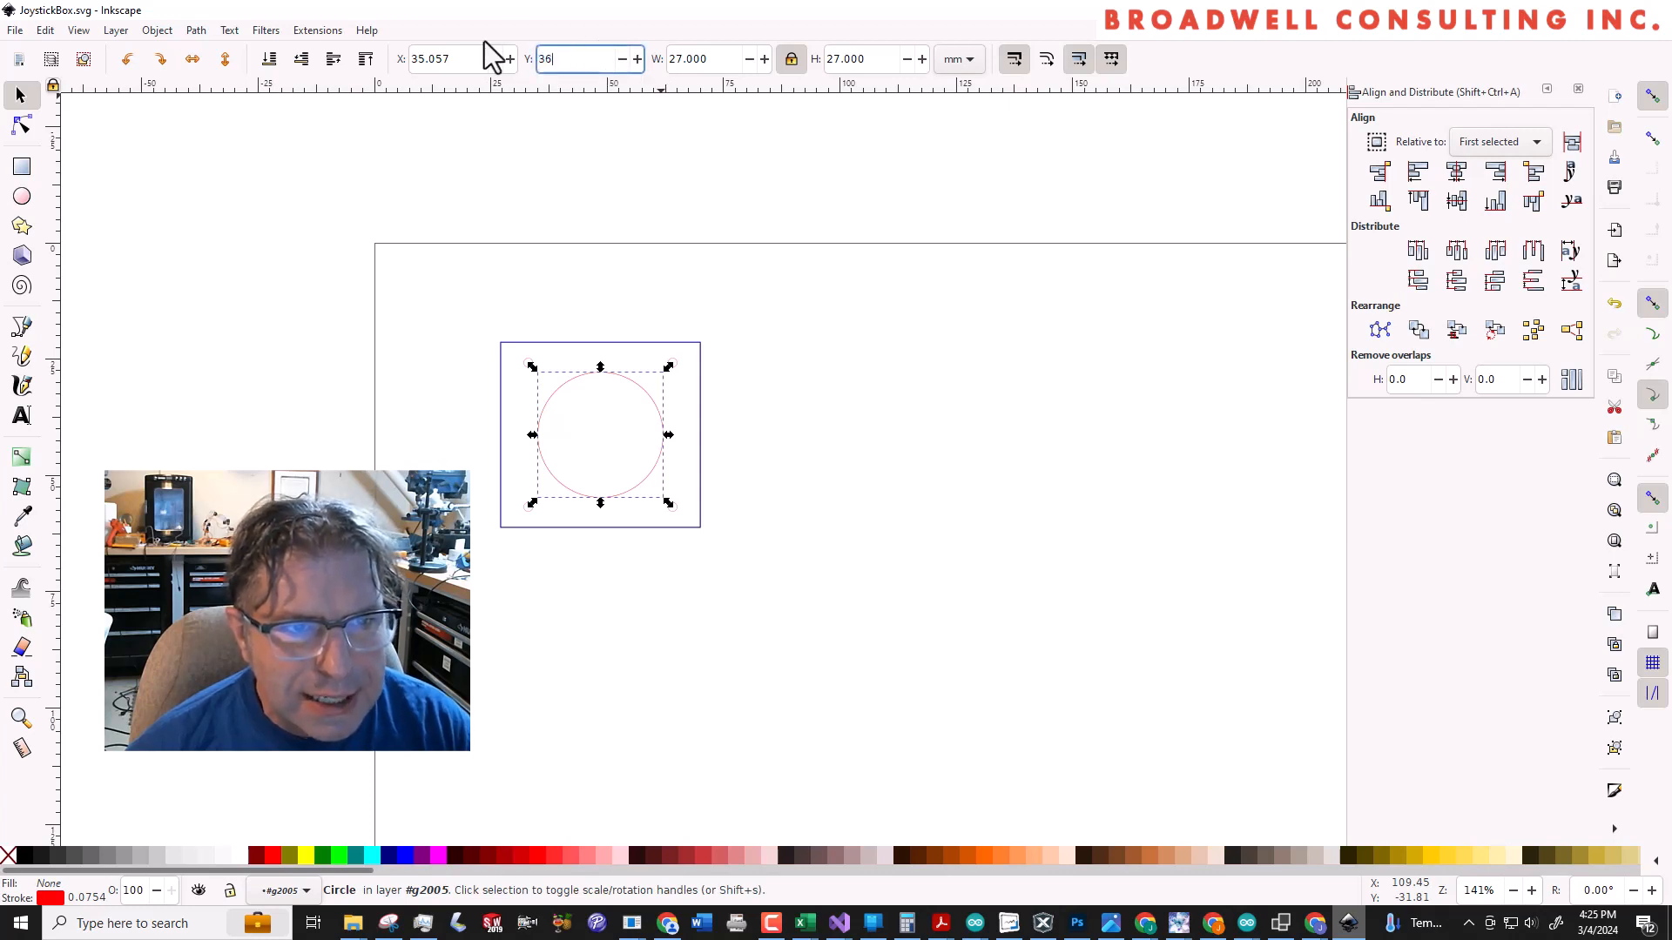
{"action": "key", "text": "Tab"}
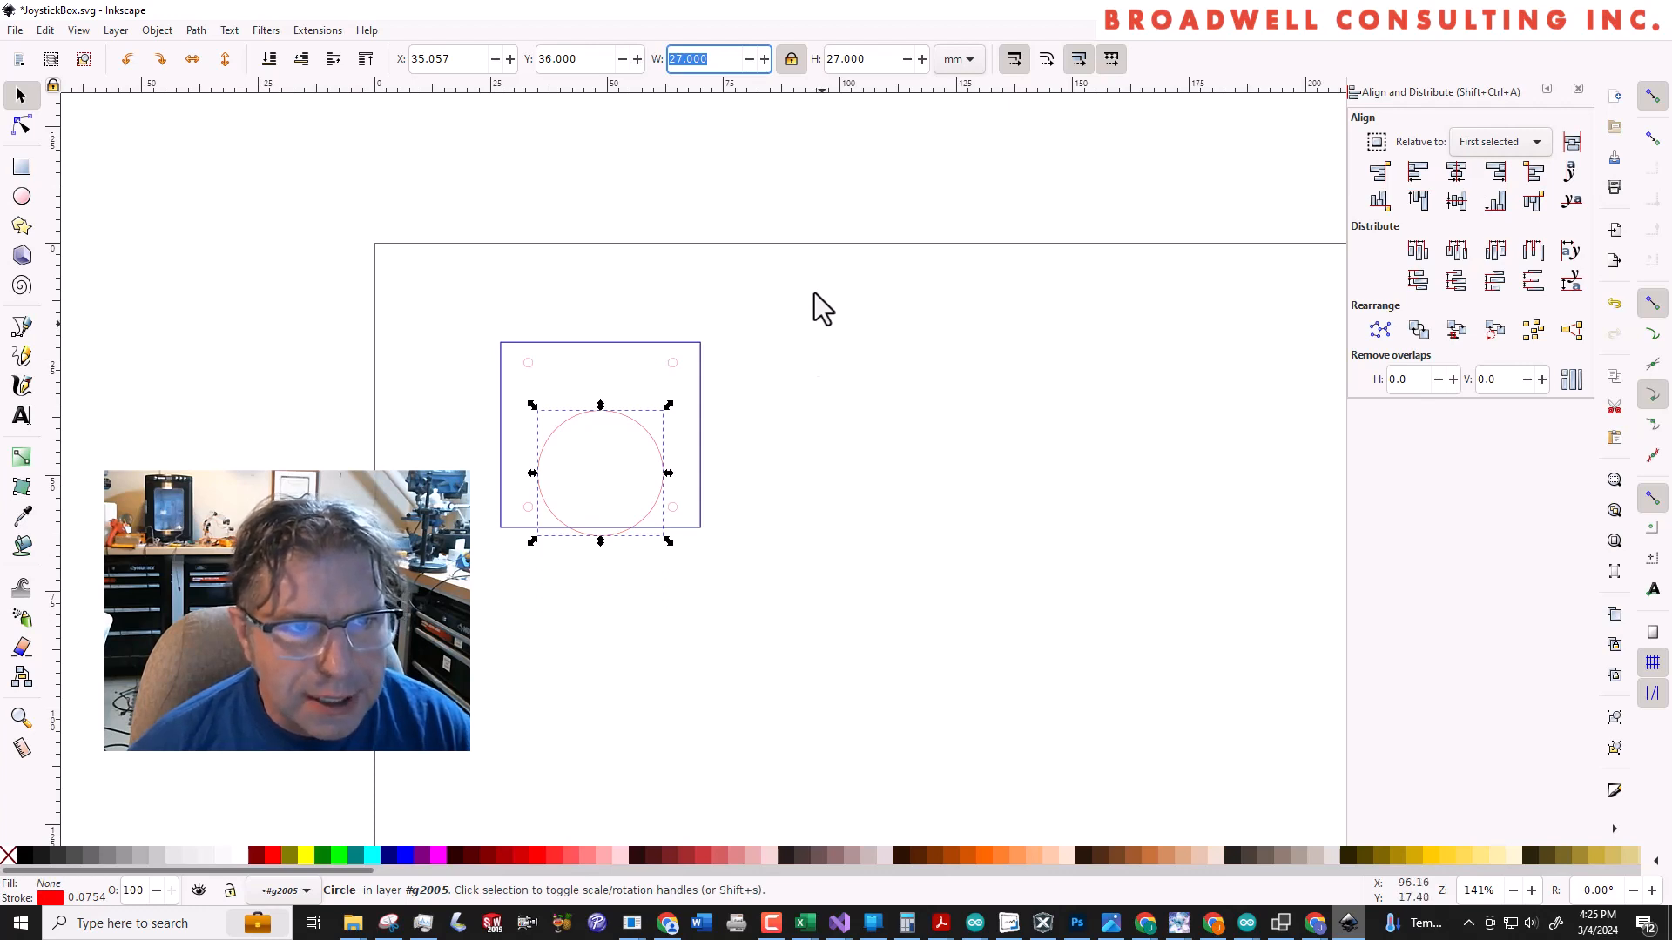
{"action": "left_click", "coordinate": [745, 277]}
{"action": "key", "text": "ctrl+z"}
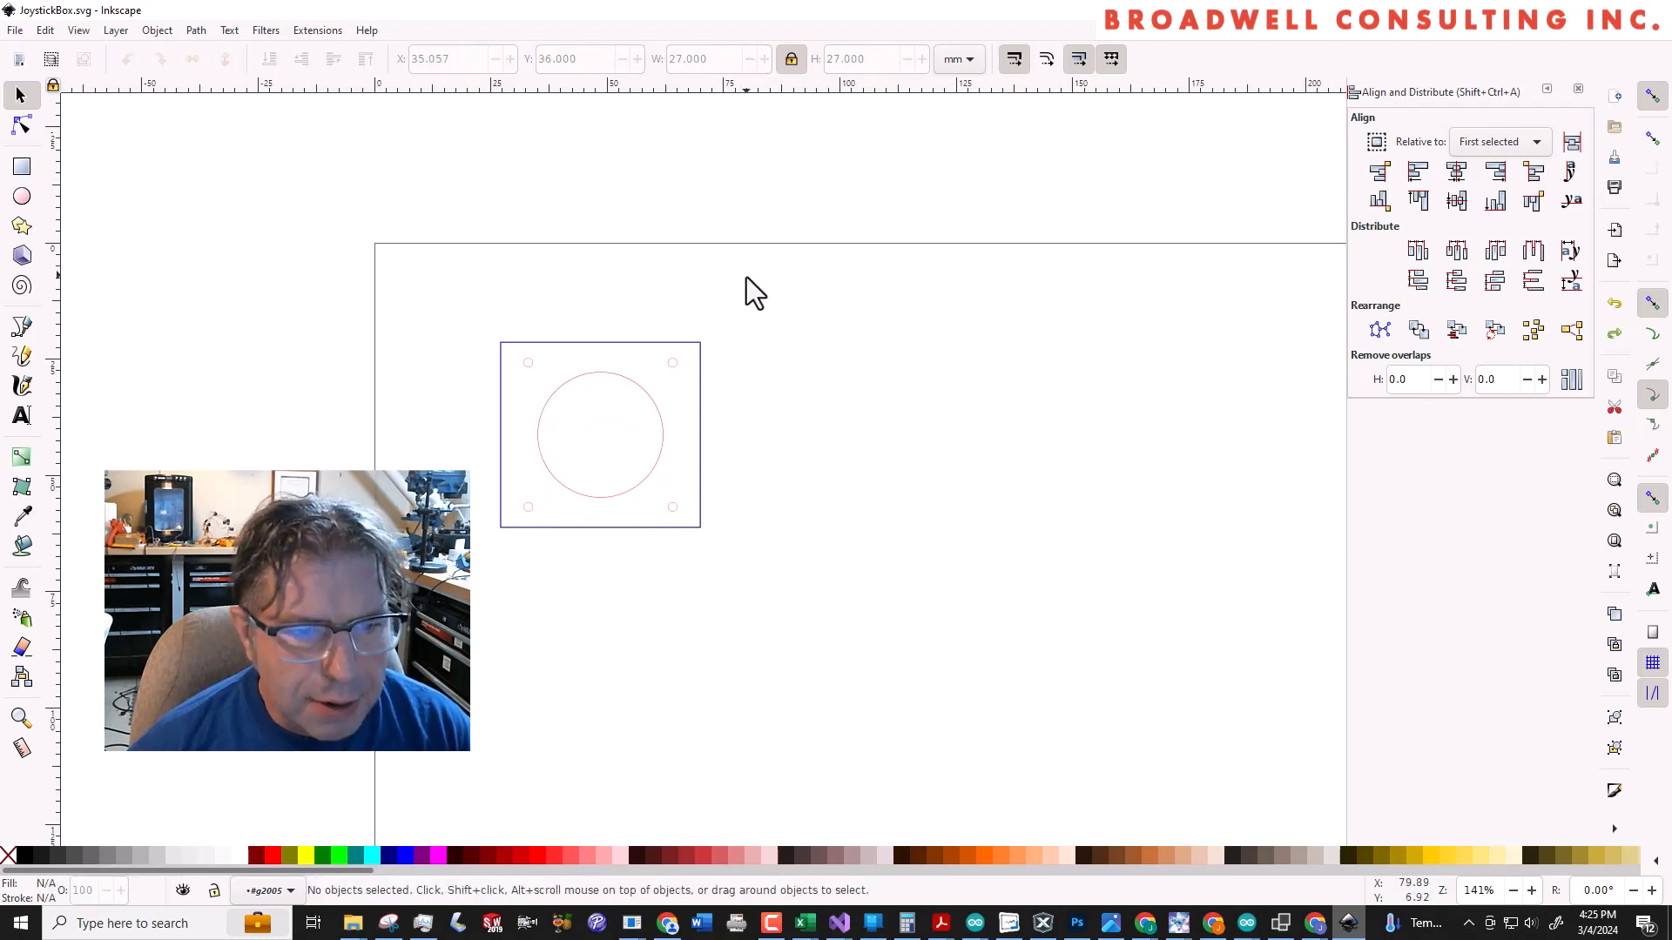
Set the large centre circle's width and height to 36 mm with the proportions locked
{"action": "left_click", "coordinate": [608, 374]}
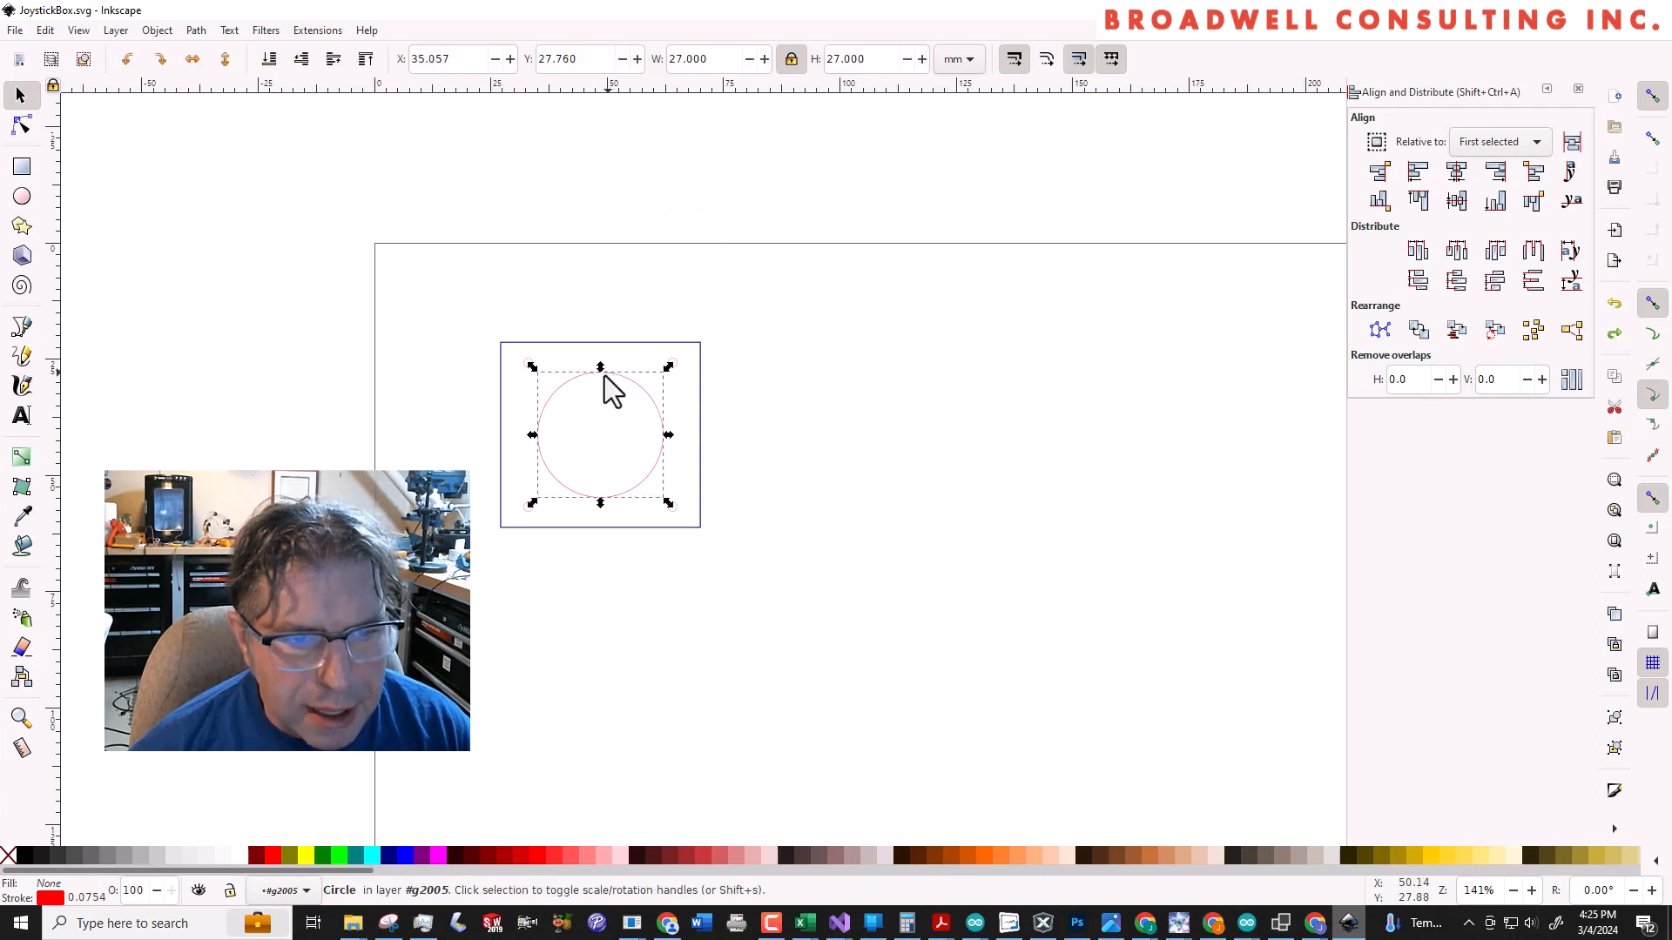
{"action": "left_click", "coordinate": [714, 59]}
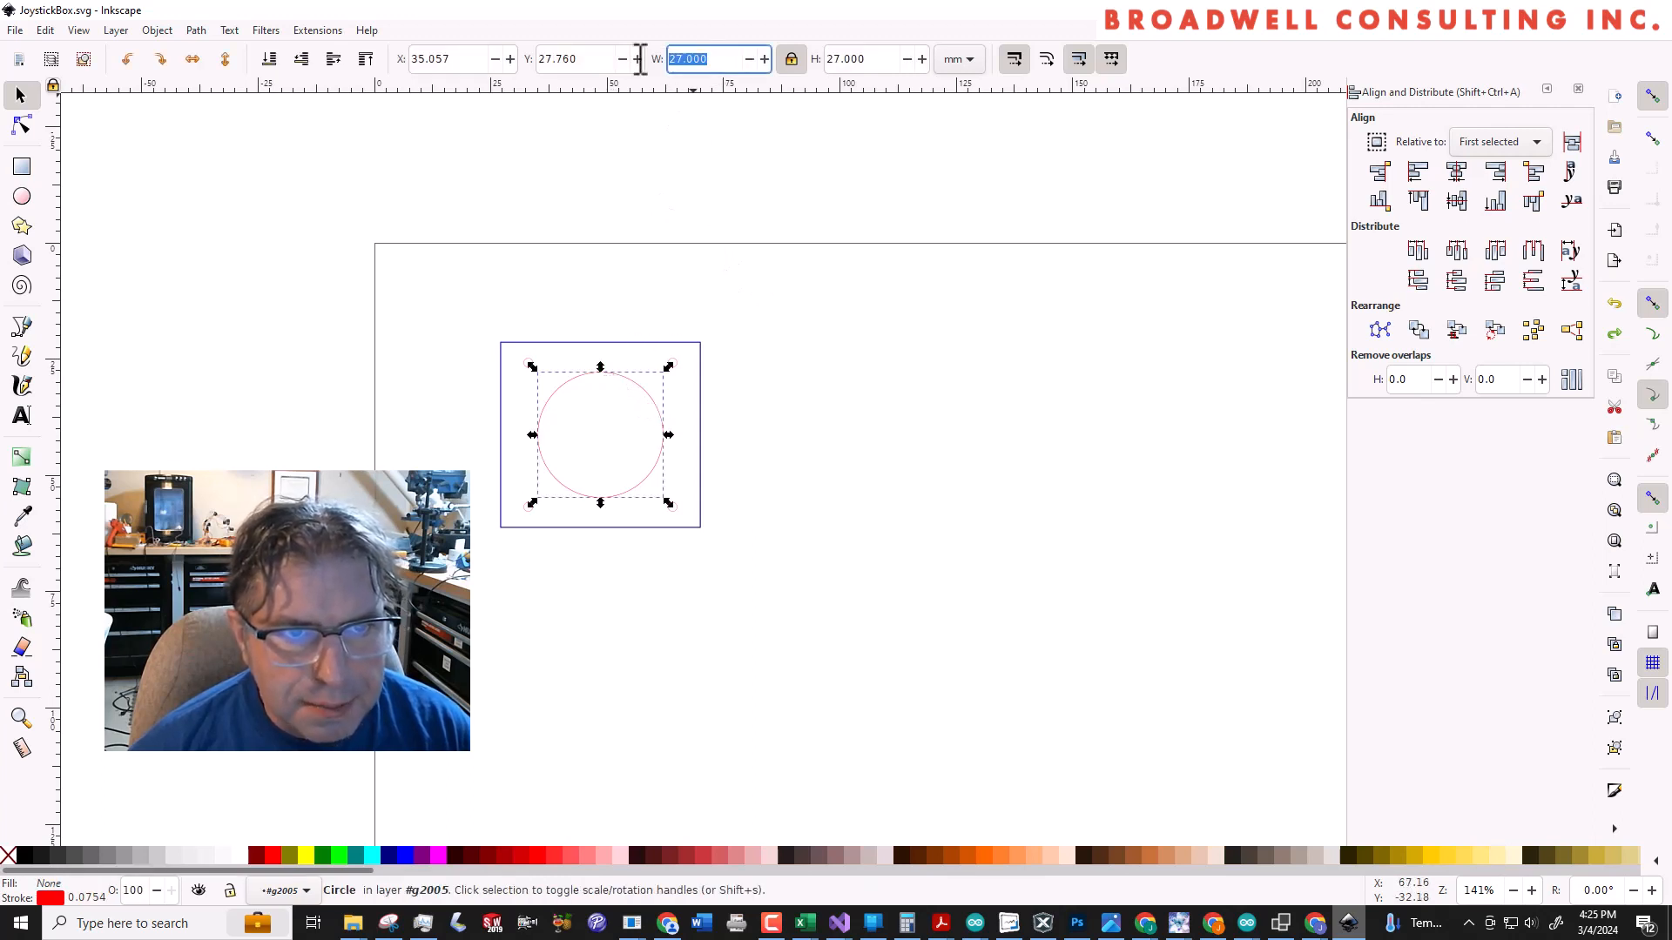
{"action": "key", "text": "Return"}
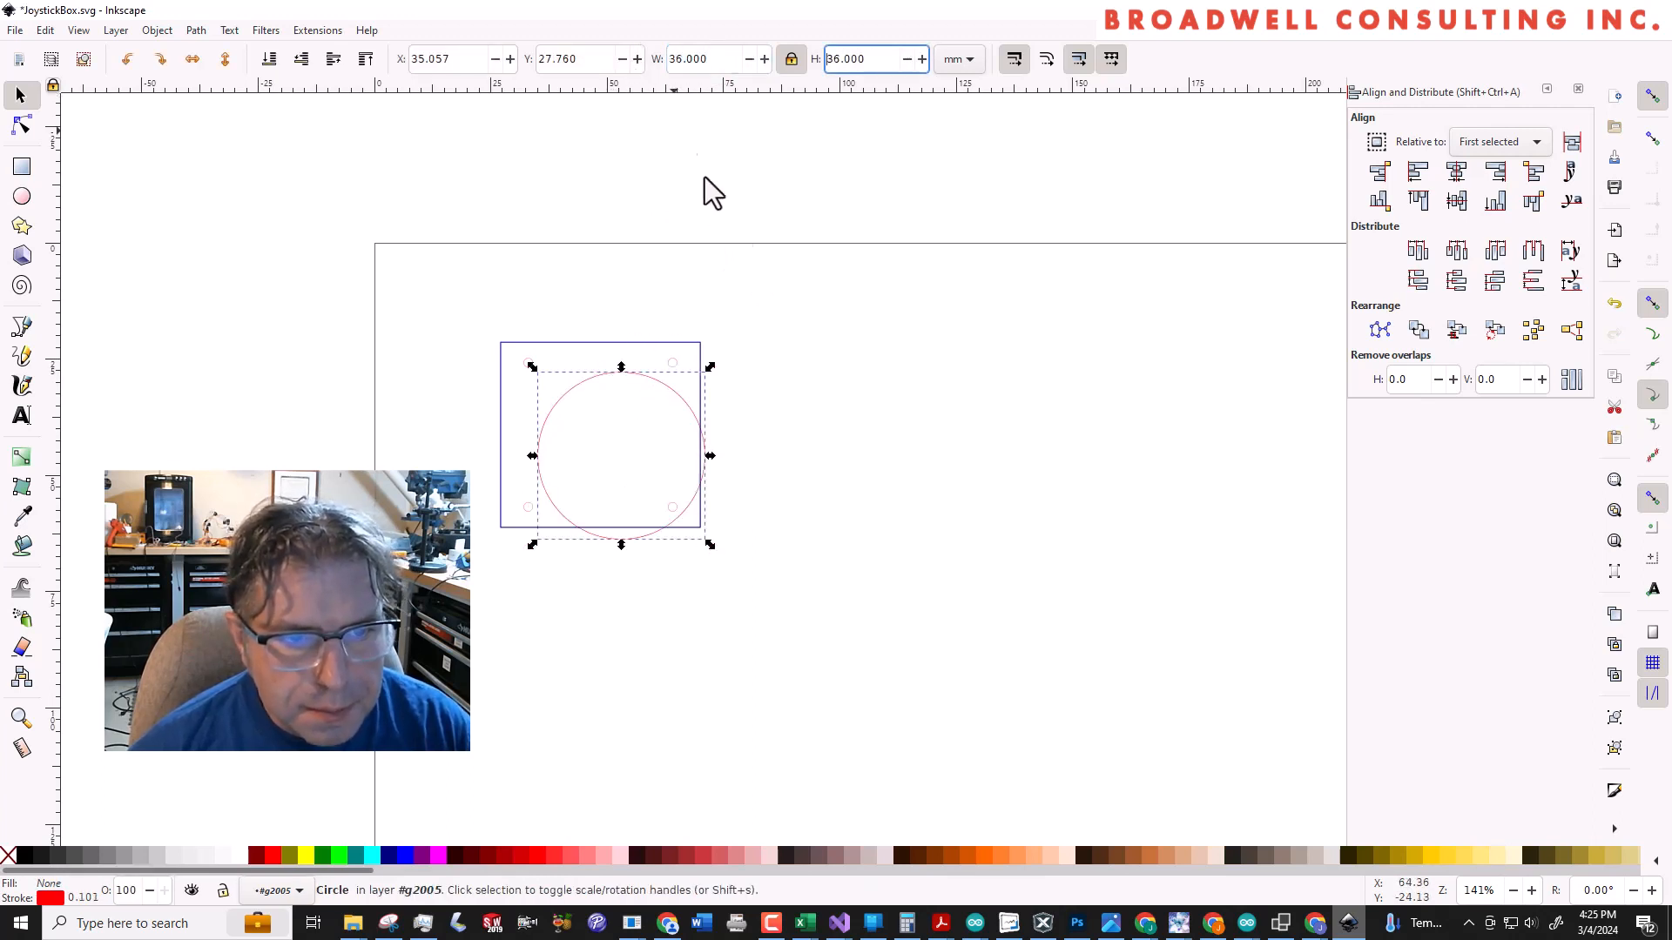
{"action": "left_click", "coordinate": [838, 441]}
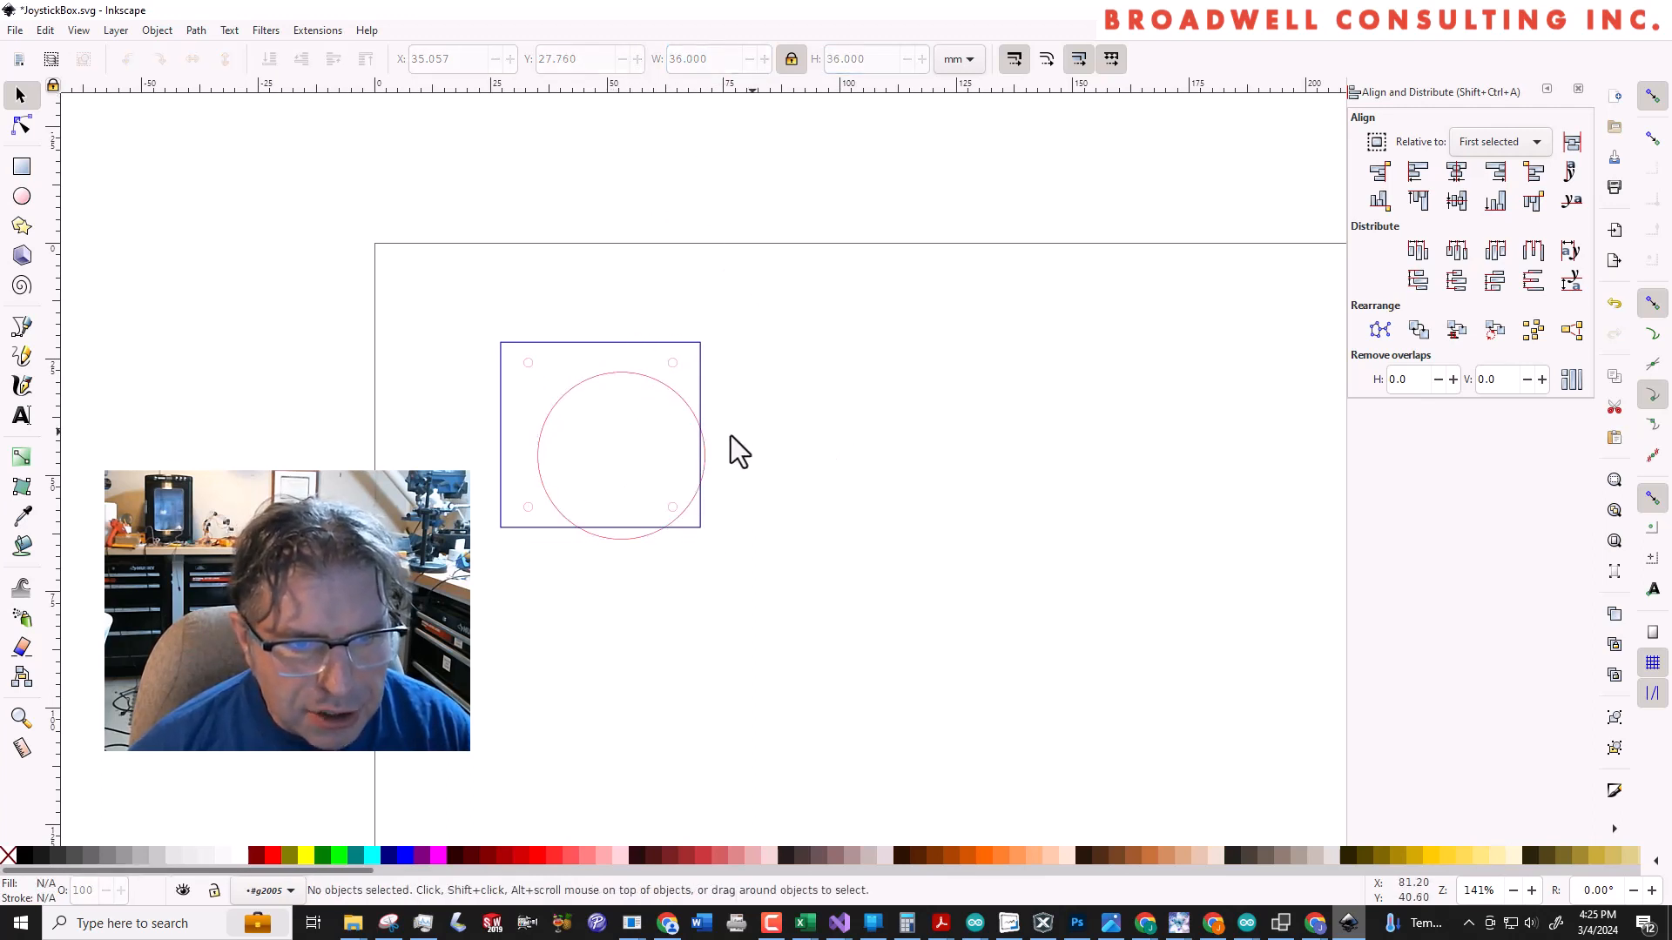
Move the surrounding rectangle clear of the circles to about X 111 mm, Y 19 mm
{"action": "left_click", "coordinate": [533, 365]}
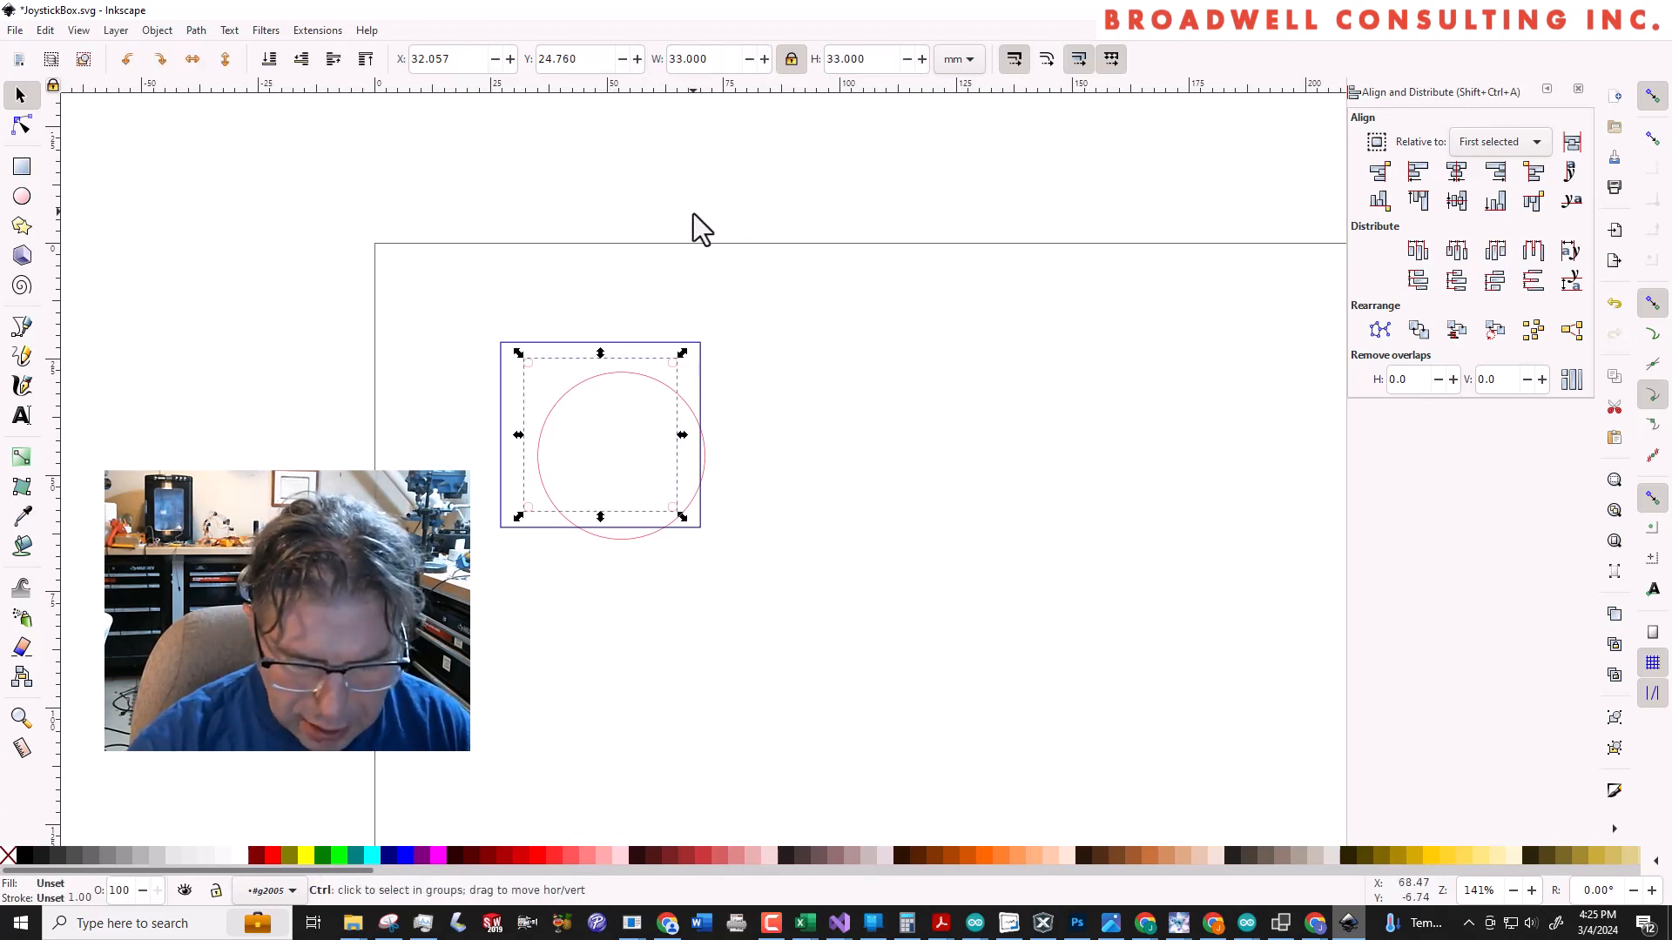
{"action": "key", "text": "ctrl+a"}
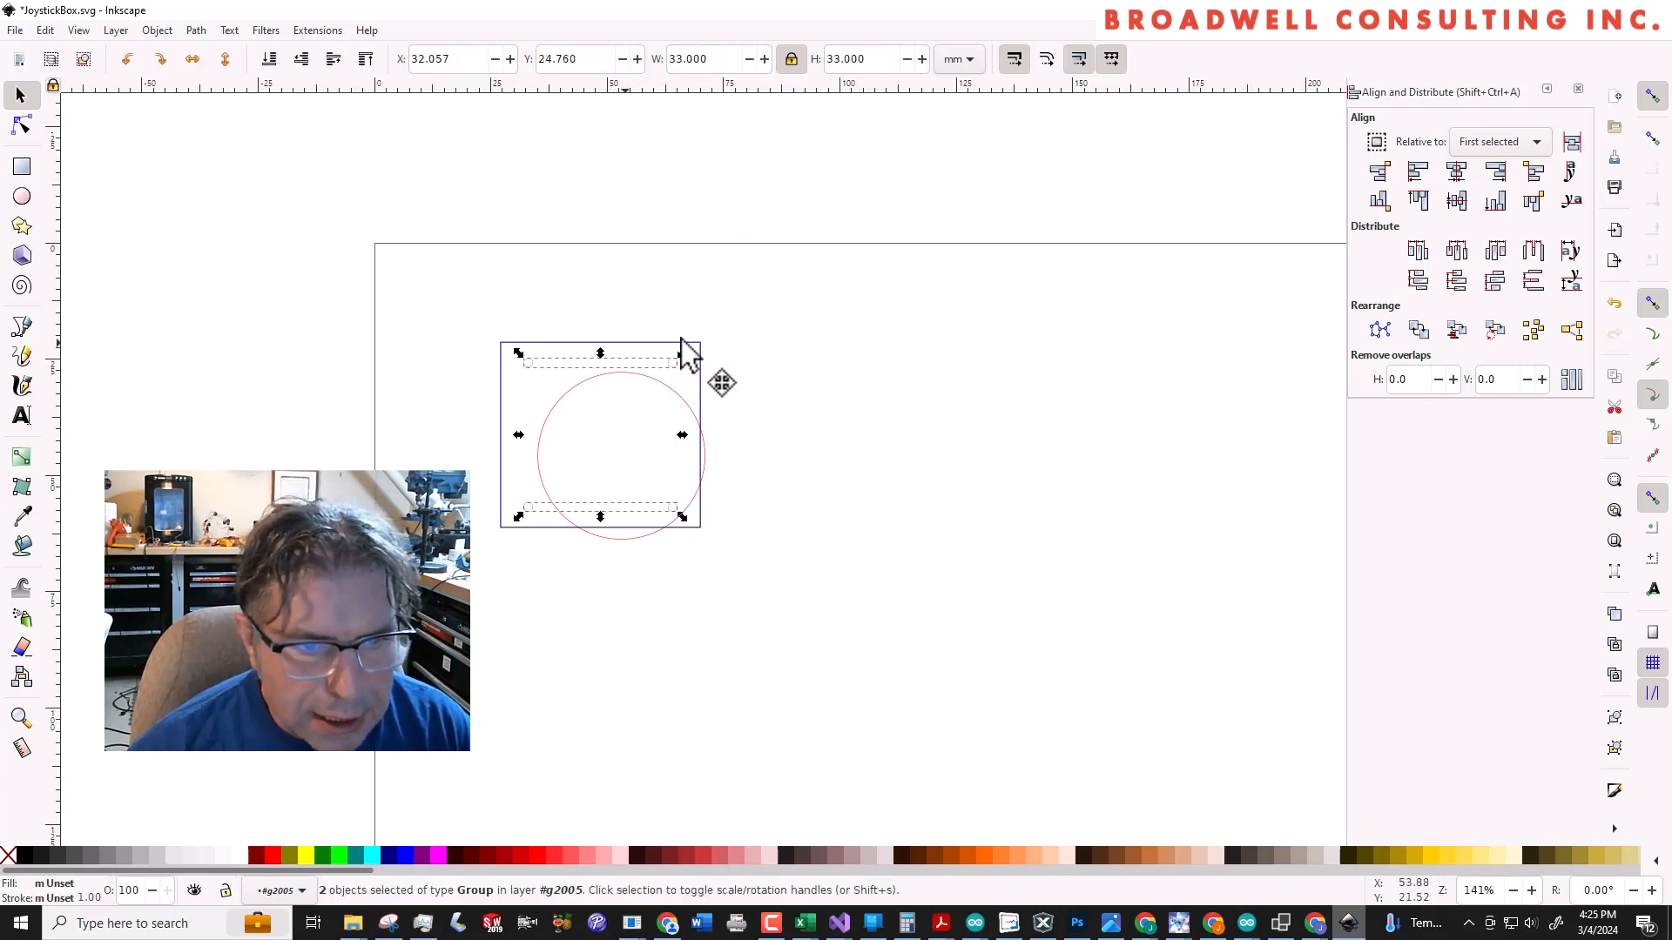
{"action": "left_click_drag", "start_coordinate": [681, 341], "coordinate": [1071, 331]}
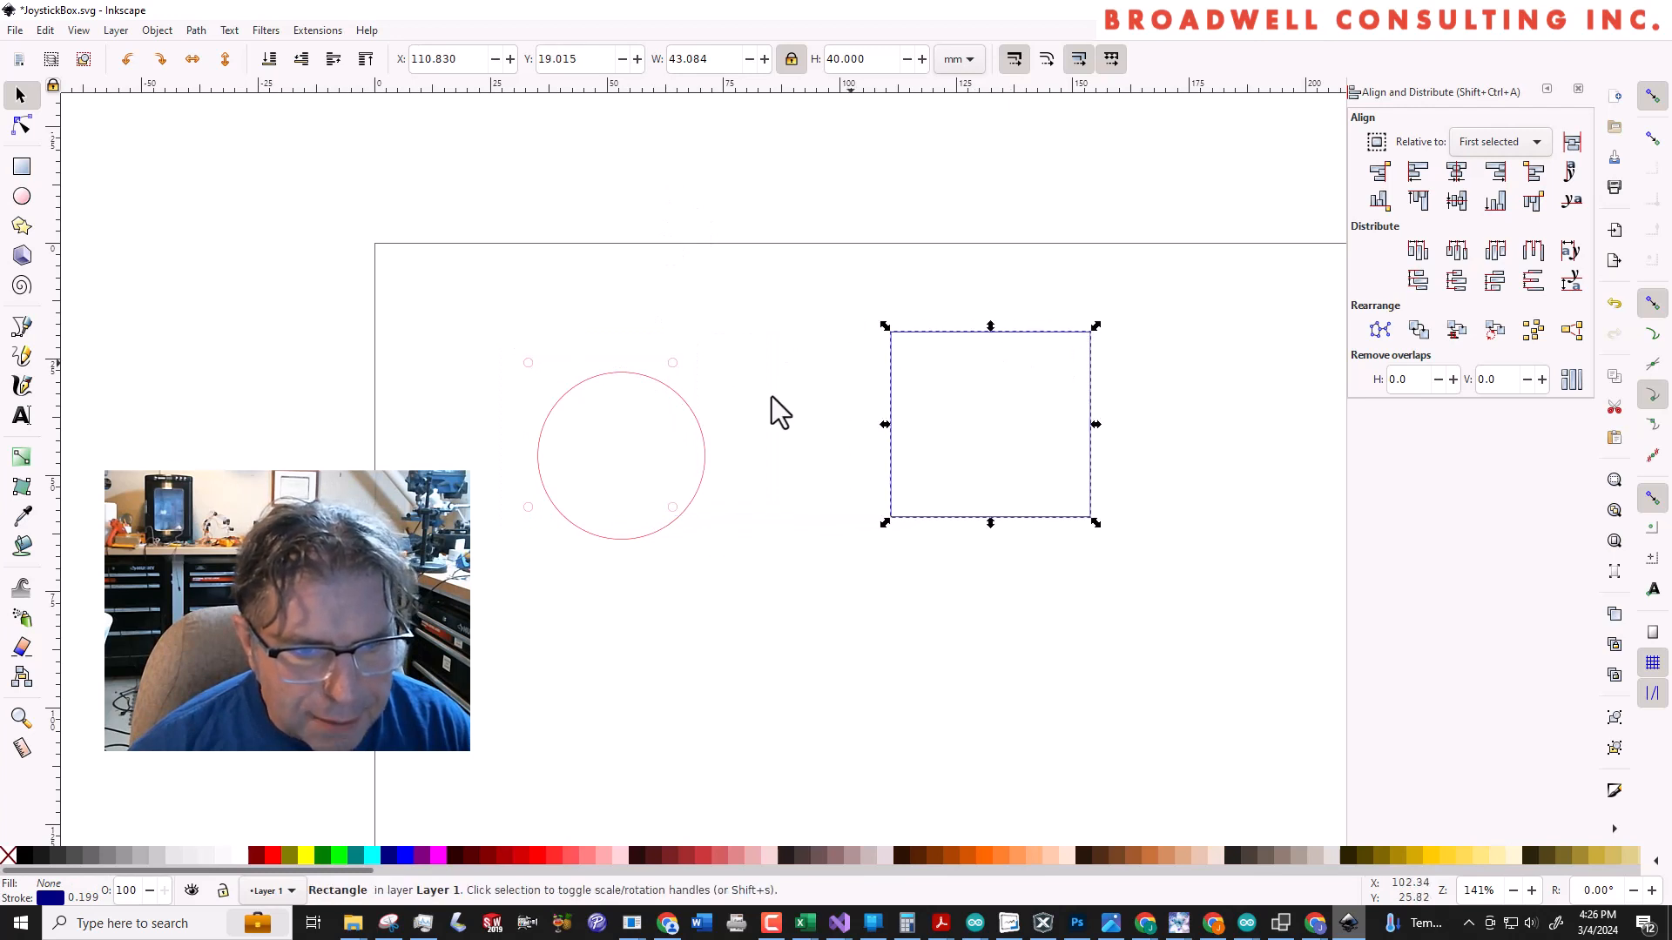
Move the group of circles to about X 41 mm, Y 38 mm and ungroup it
{"action": "left_click", "coordinate": [526, 374]}
{"action": "left_click", "coordinate": [560, 404]}
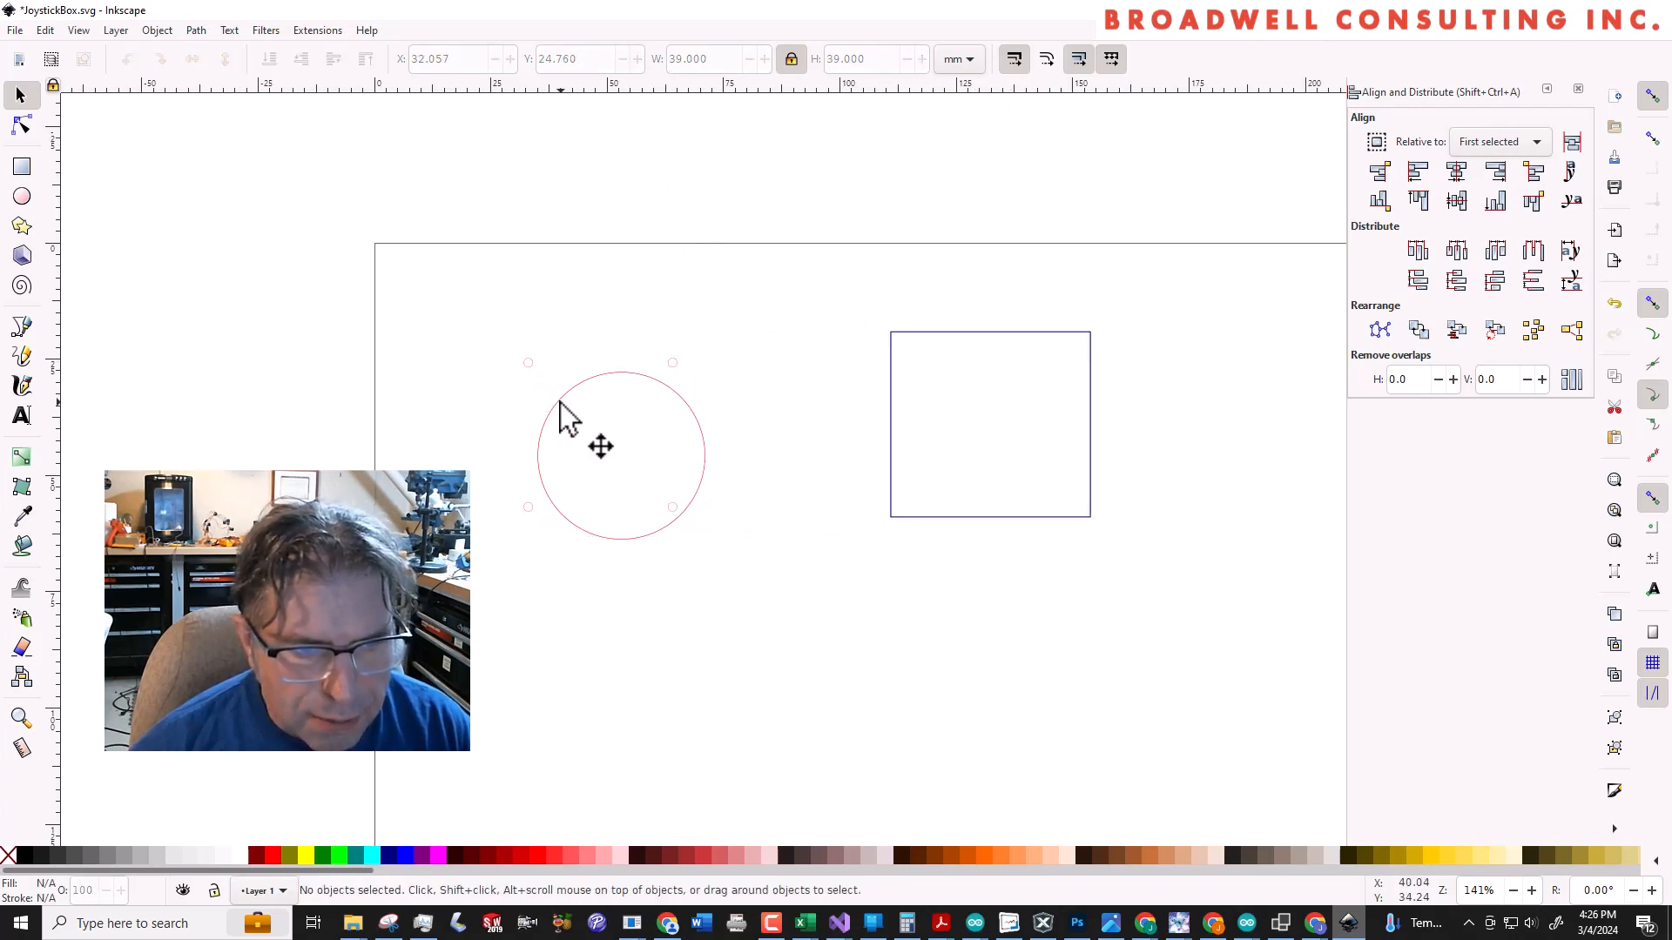
{"action": "left_click", "coordinate": [559, 403]}
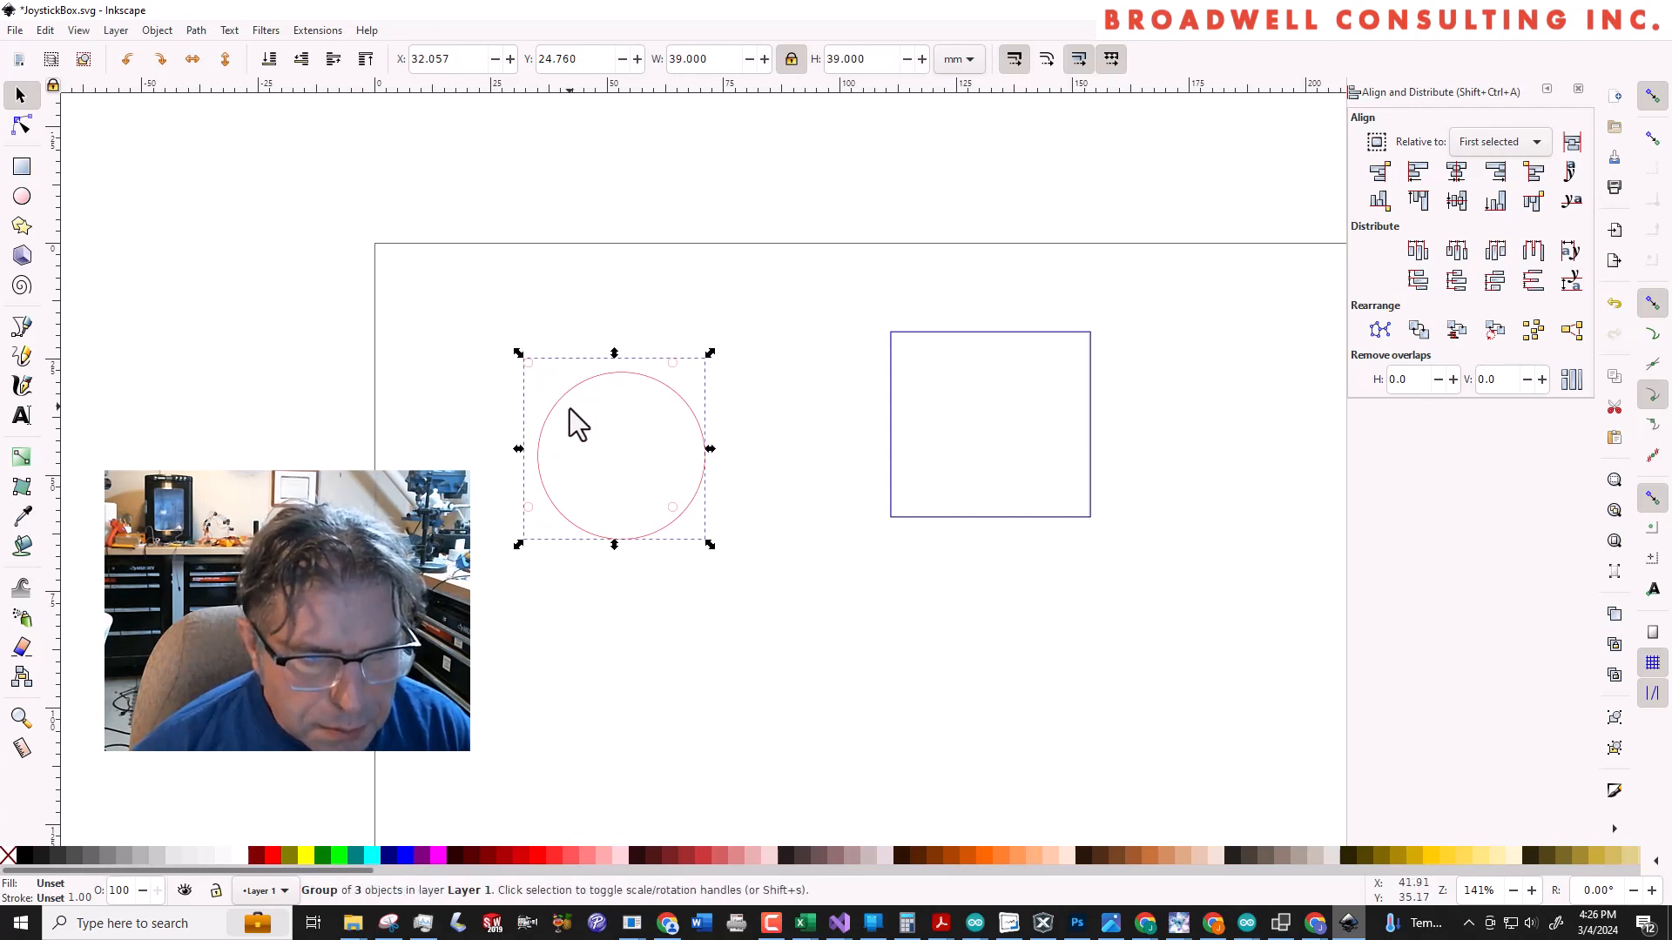
{"action": "left_click_drag", "start_coordinate": [570, 409], "coordinate": [738, 573]}
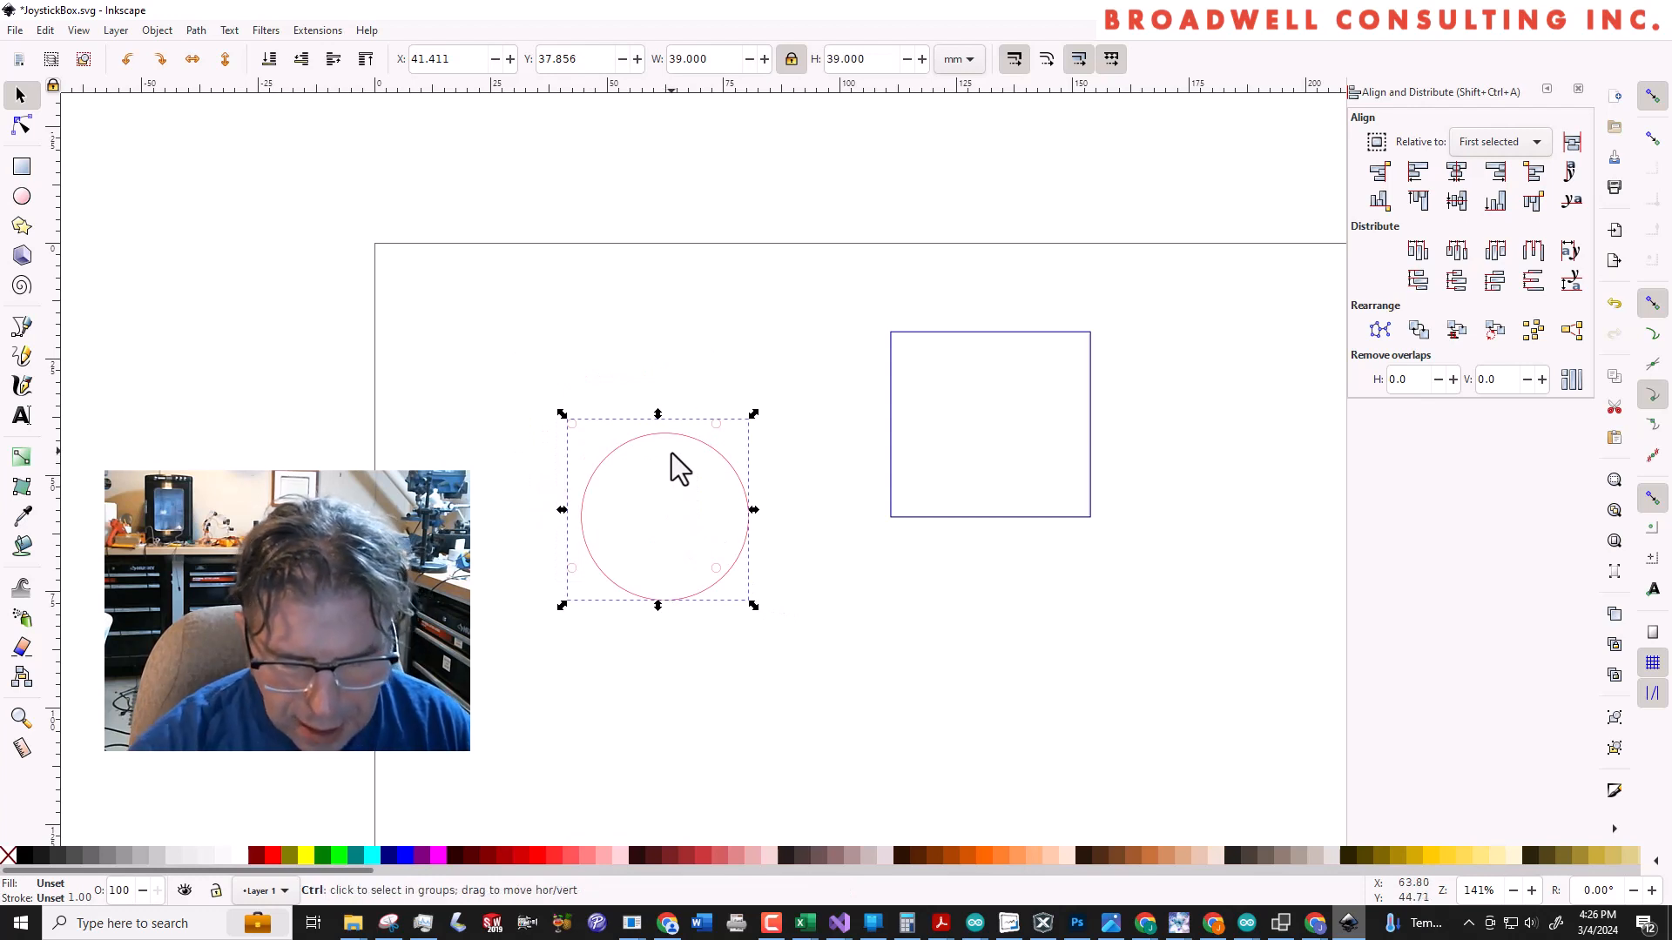
{"action": "key", "text": "ctrl+shift+g"}
Group the upper and lower pairs of small corner holes together, without the large circle
{"action": "scroll", "coordinate": [679, 470], "scroll_direction": "up", "scroll_amount": 1}
{"action": "left_click", "coordinate": [541, 420]}
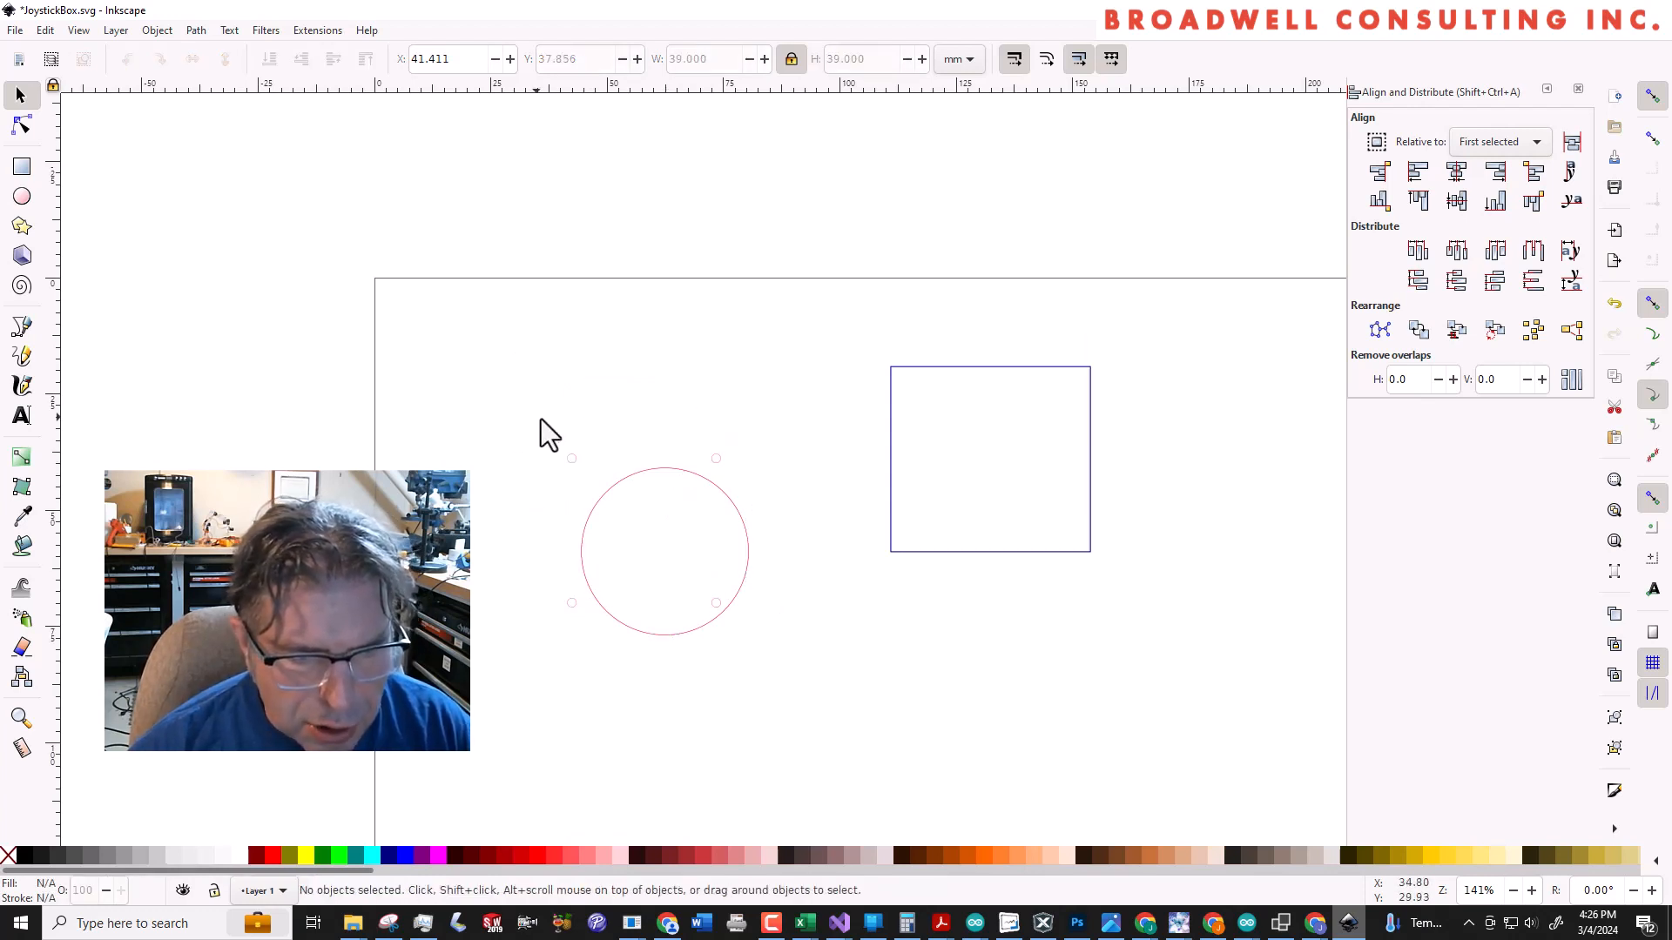
{"action": "left_click", "coordinate": [618, 495]}
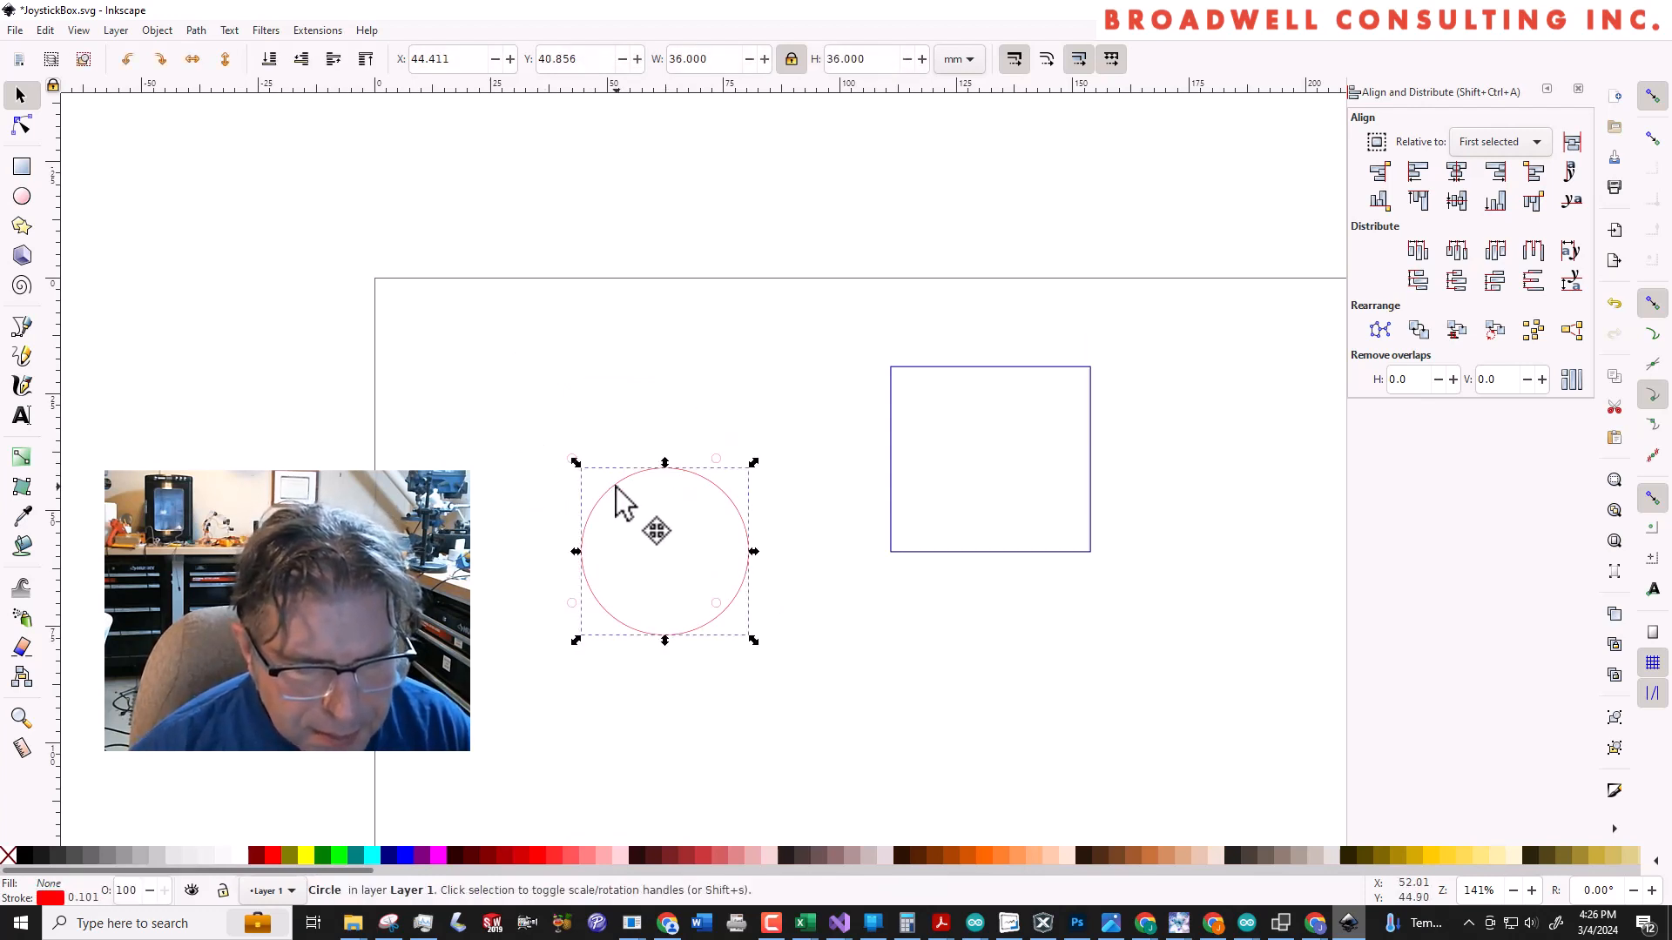
{"action": "left_click", "coordinate": [569, 455], "text": "shift"}
{"action": "key", "text": "Escape"}
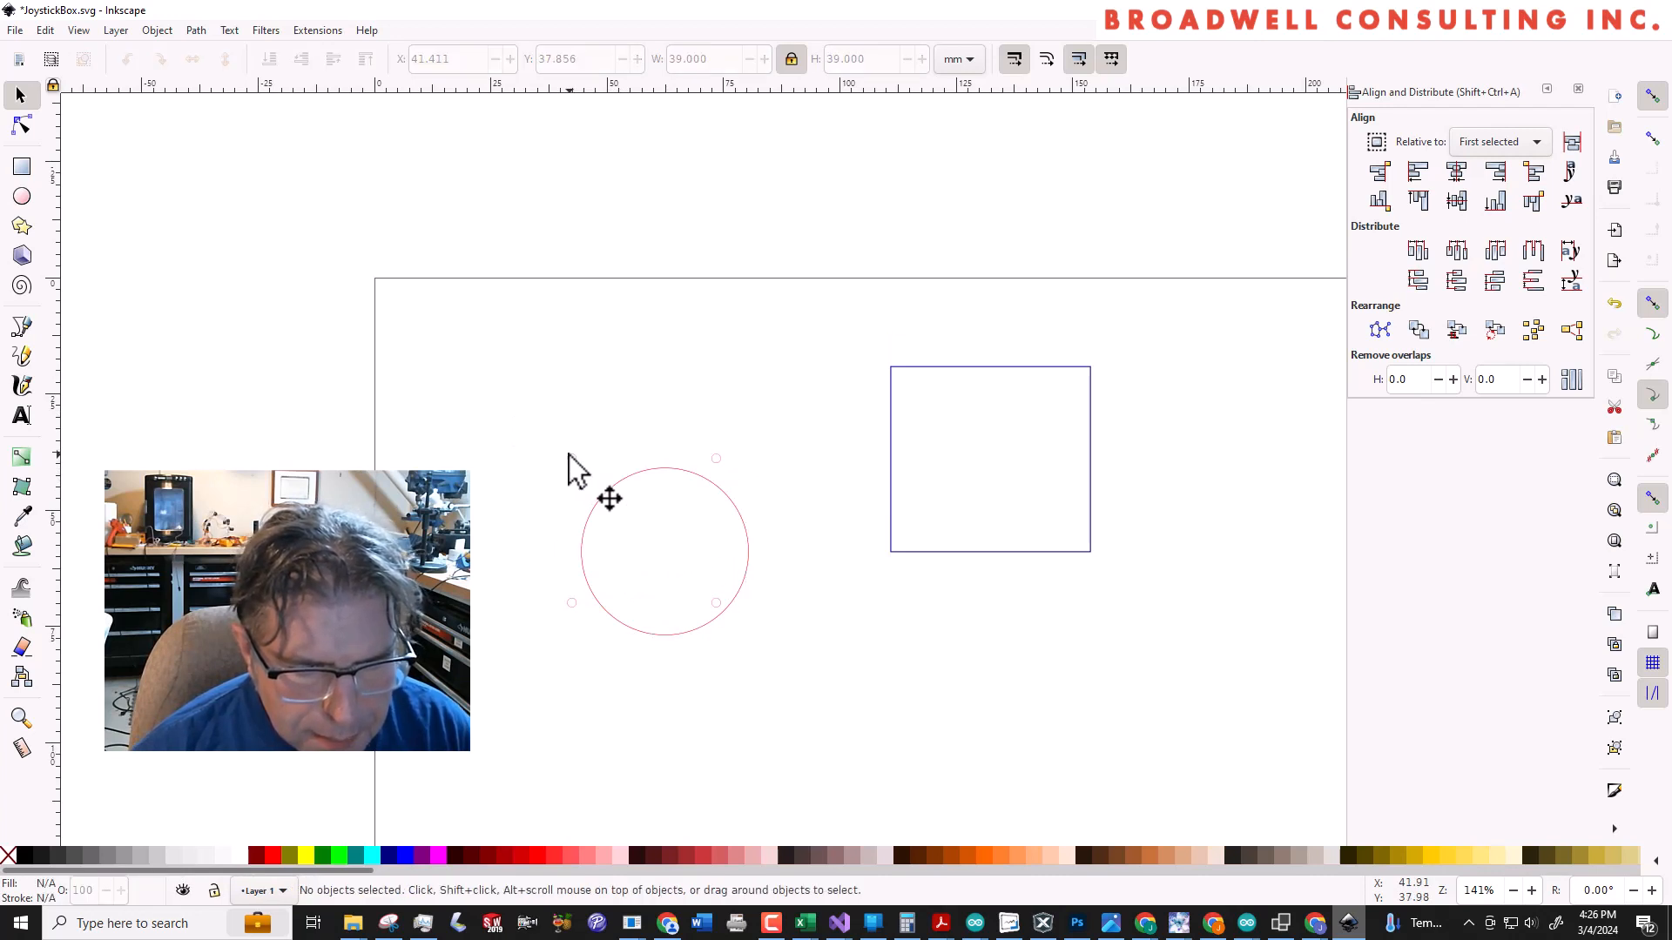
{"action": "left_click", "coordinate": [569, 454]}
{"action": "left_click", "coordinate": [571, 602], "text": "shift"}
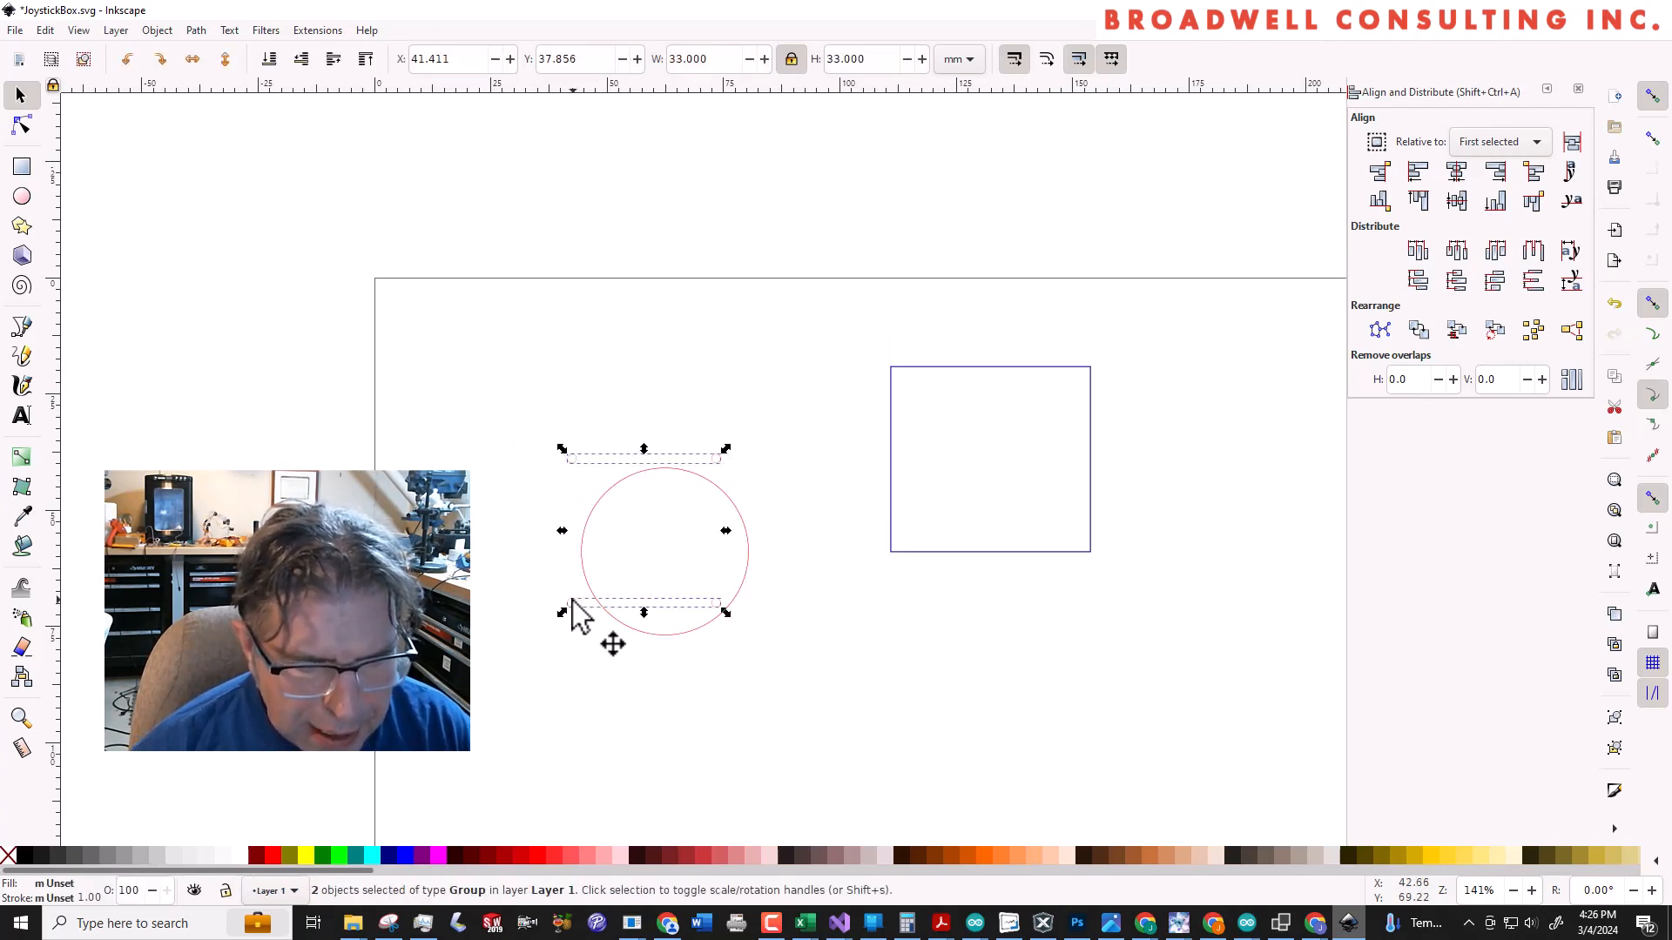
{"action": "key", "text": "ctrl"}
{"action": "key", "text": "ctrl+g"}
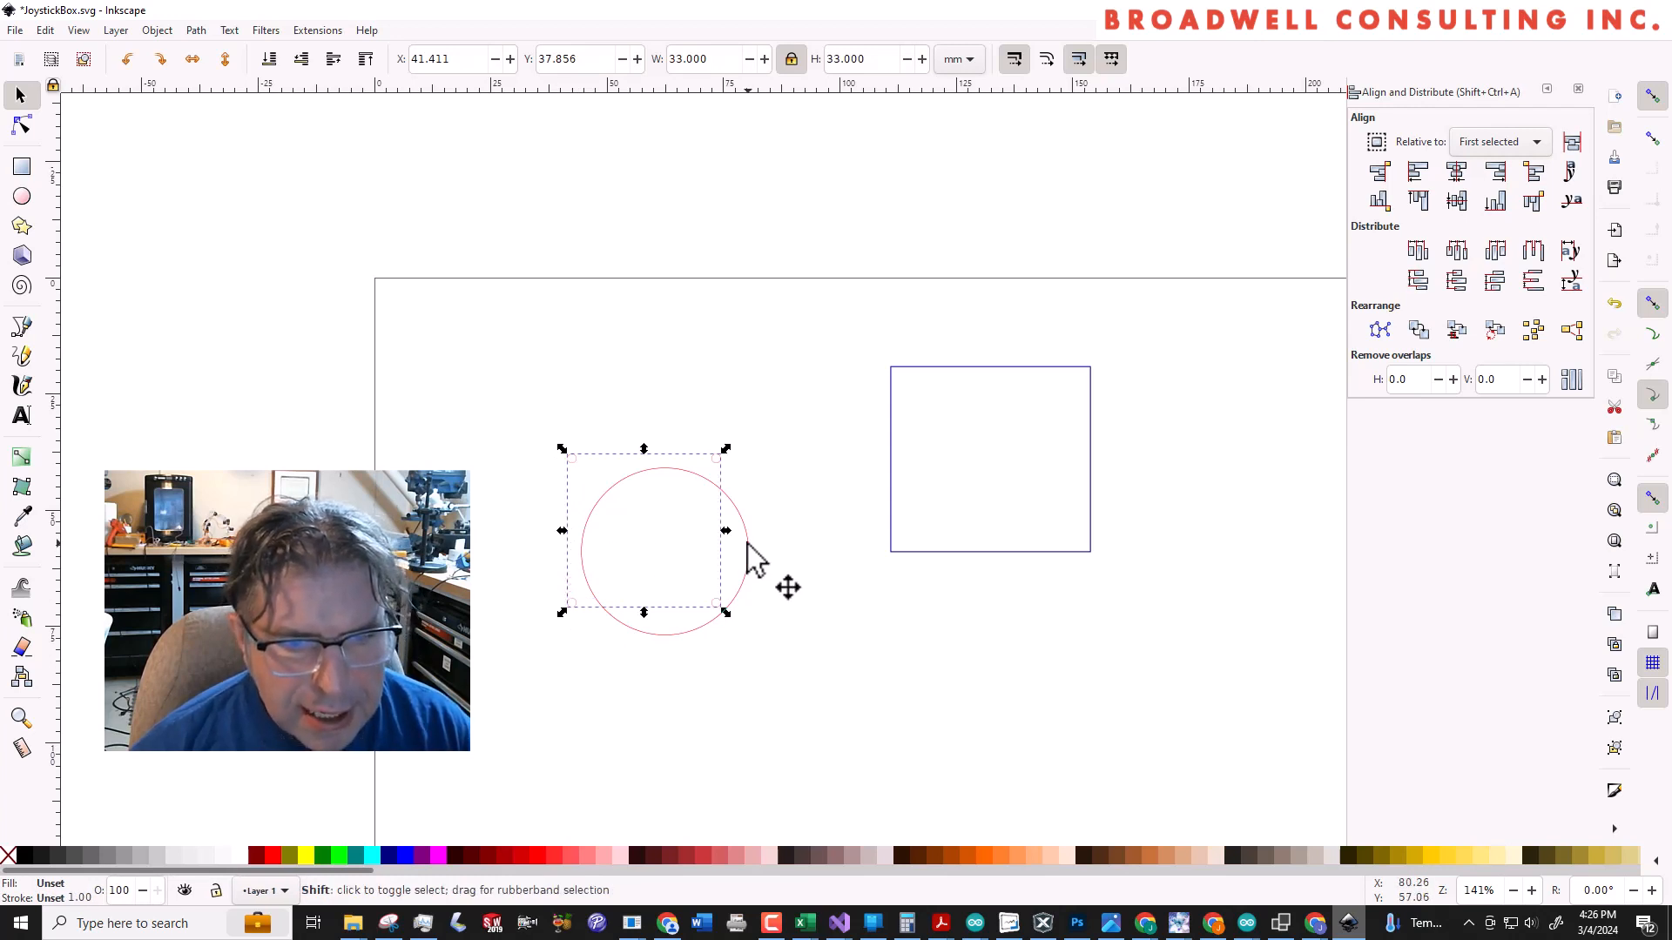
Centre the large circle on the small-hole group horizontally and vertically, and group the two together
{"action": "left_click", "coordinate": [748, 543], "text": "shift"}
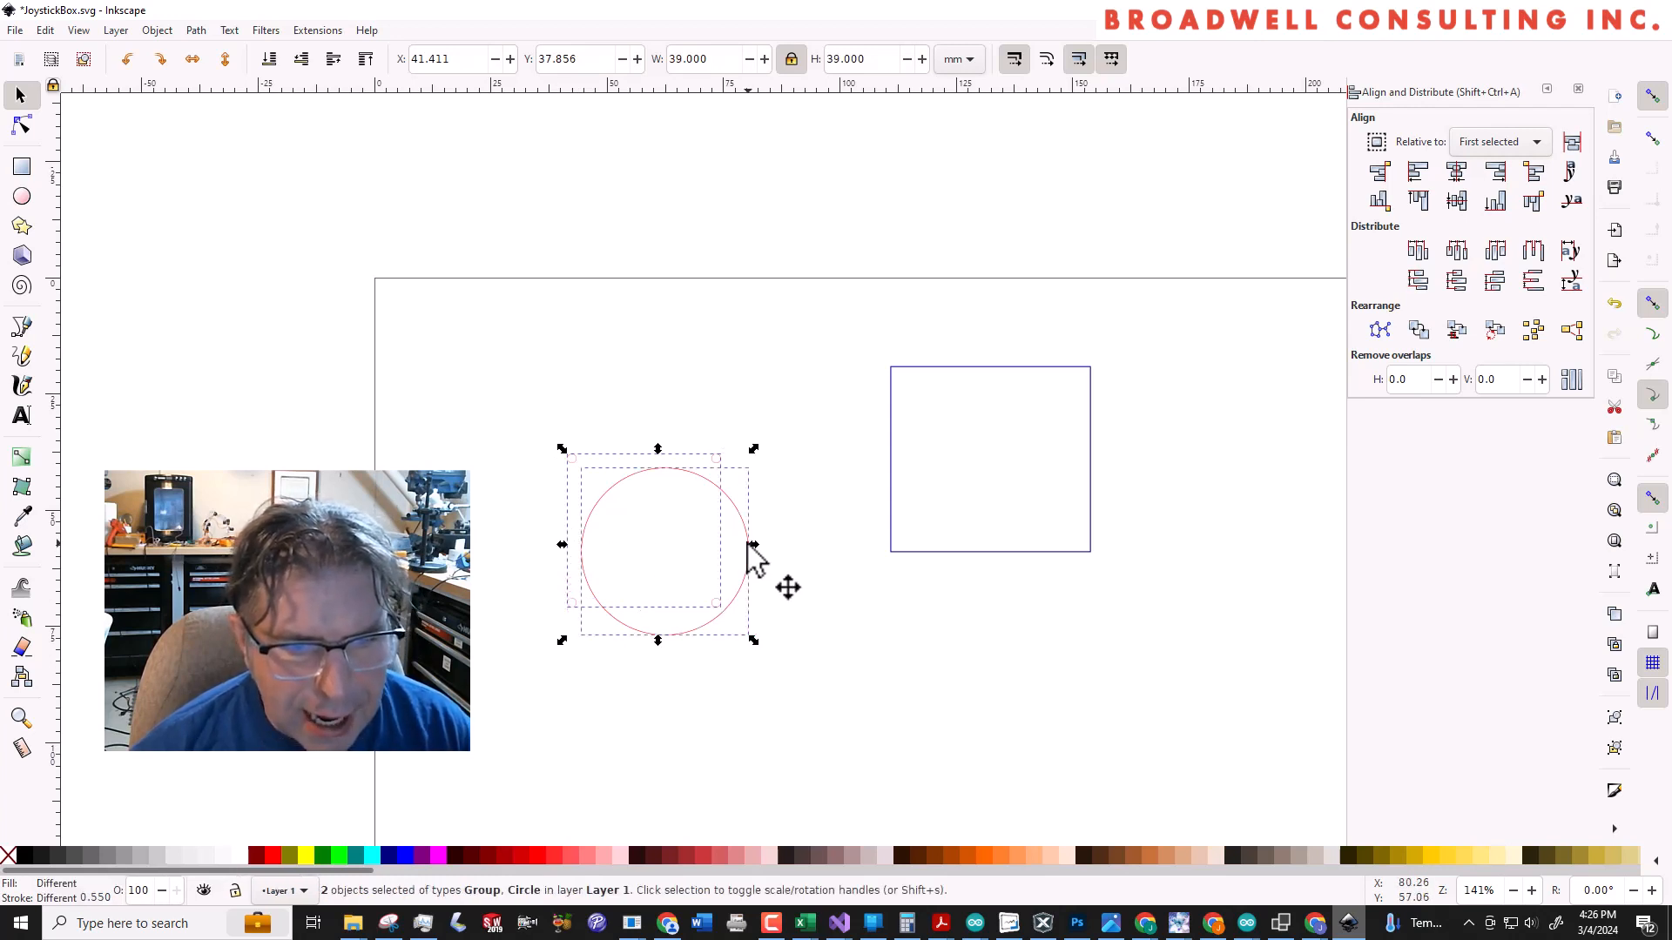
{"action": "left_click", "coordinate": [1457, 200]}
{"action": "left_click", "coordinate": [1456, 172]}
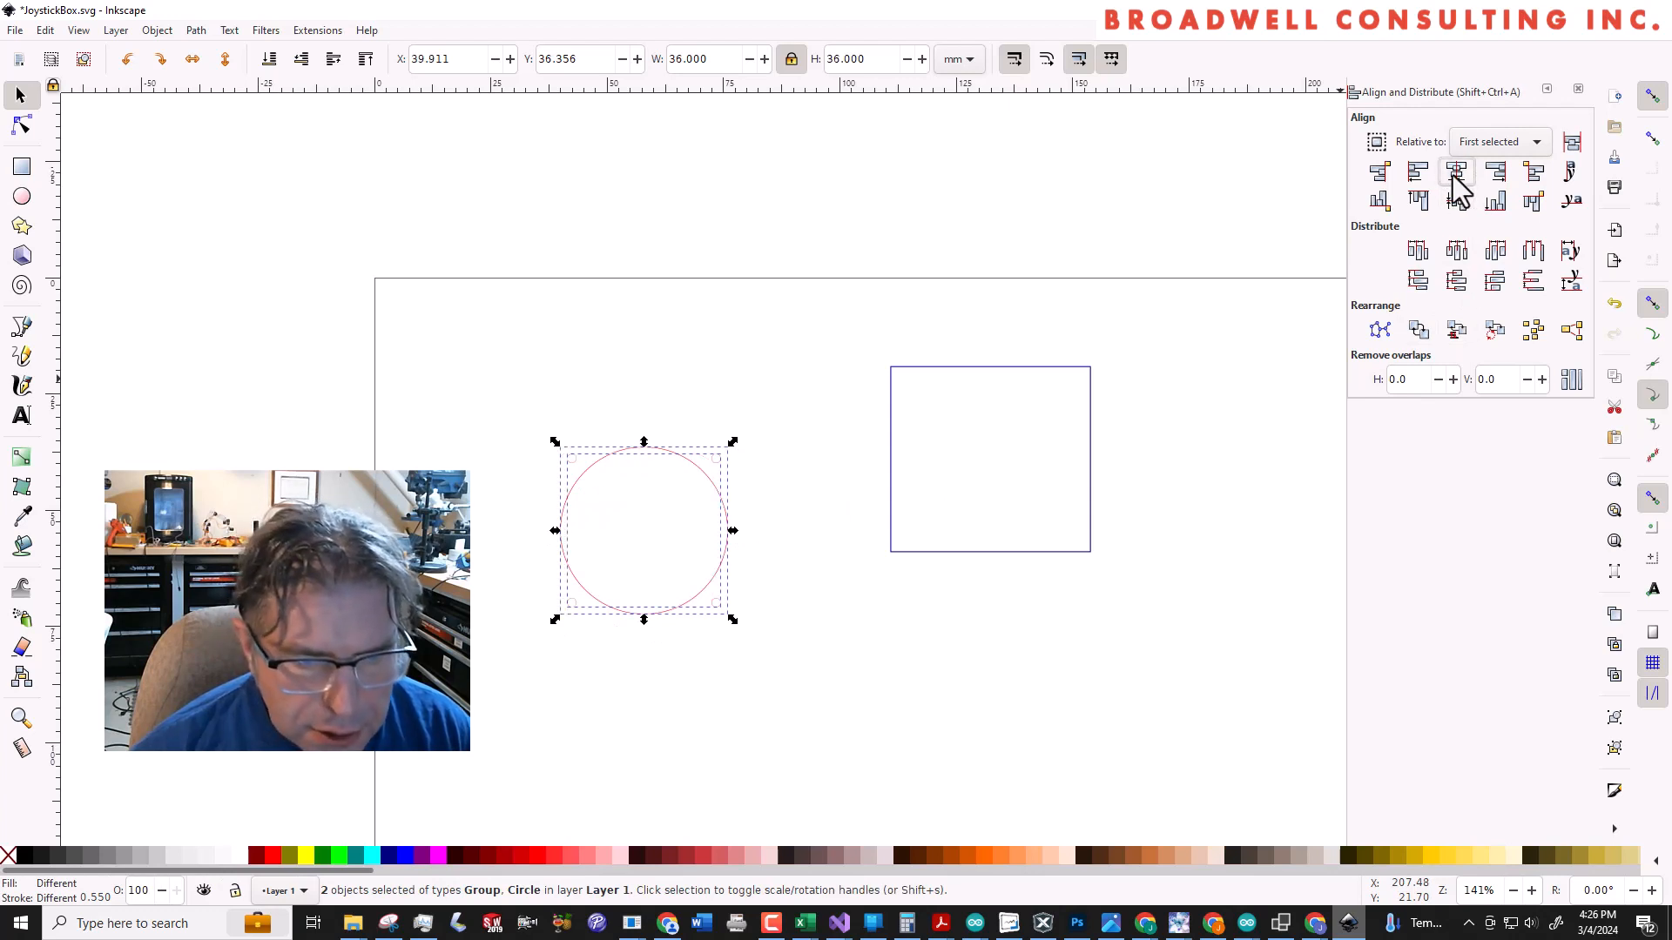
{"action": "left_click", "coordinate": [1299, 493]}
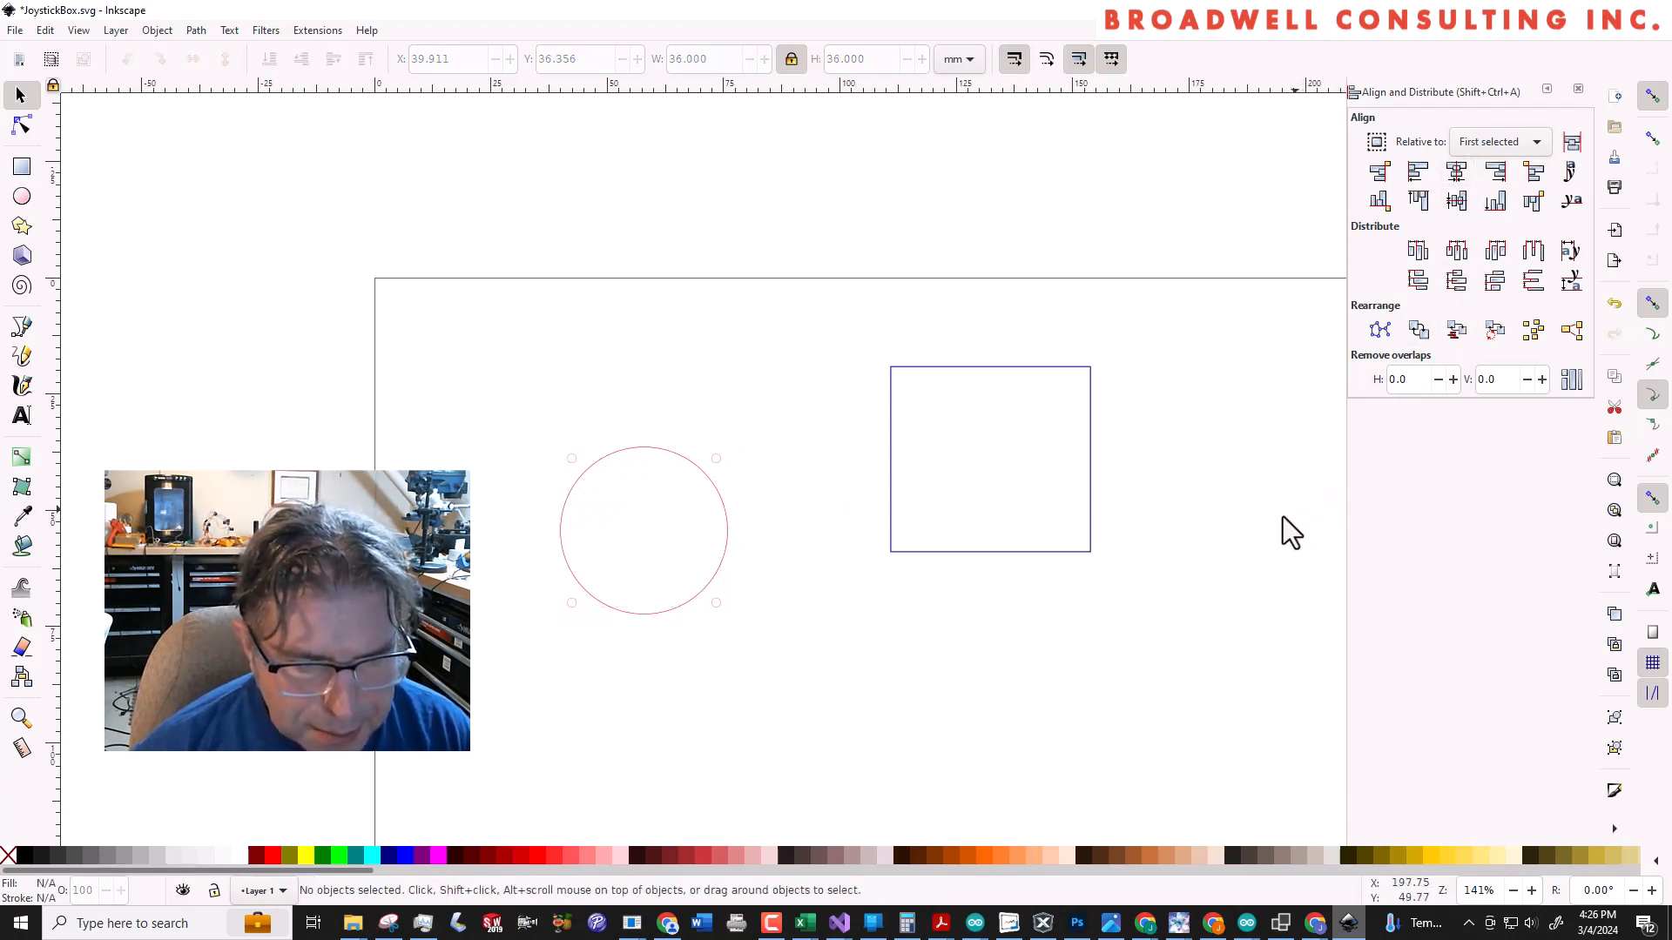
{"action": "left_click_drag", "start_coordinate": [512, 399], "coordinate": [777, 677]}
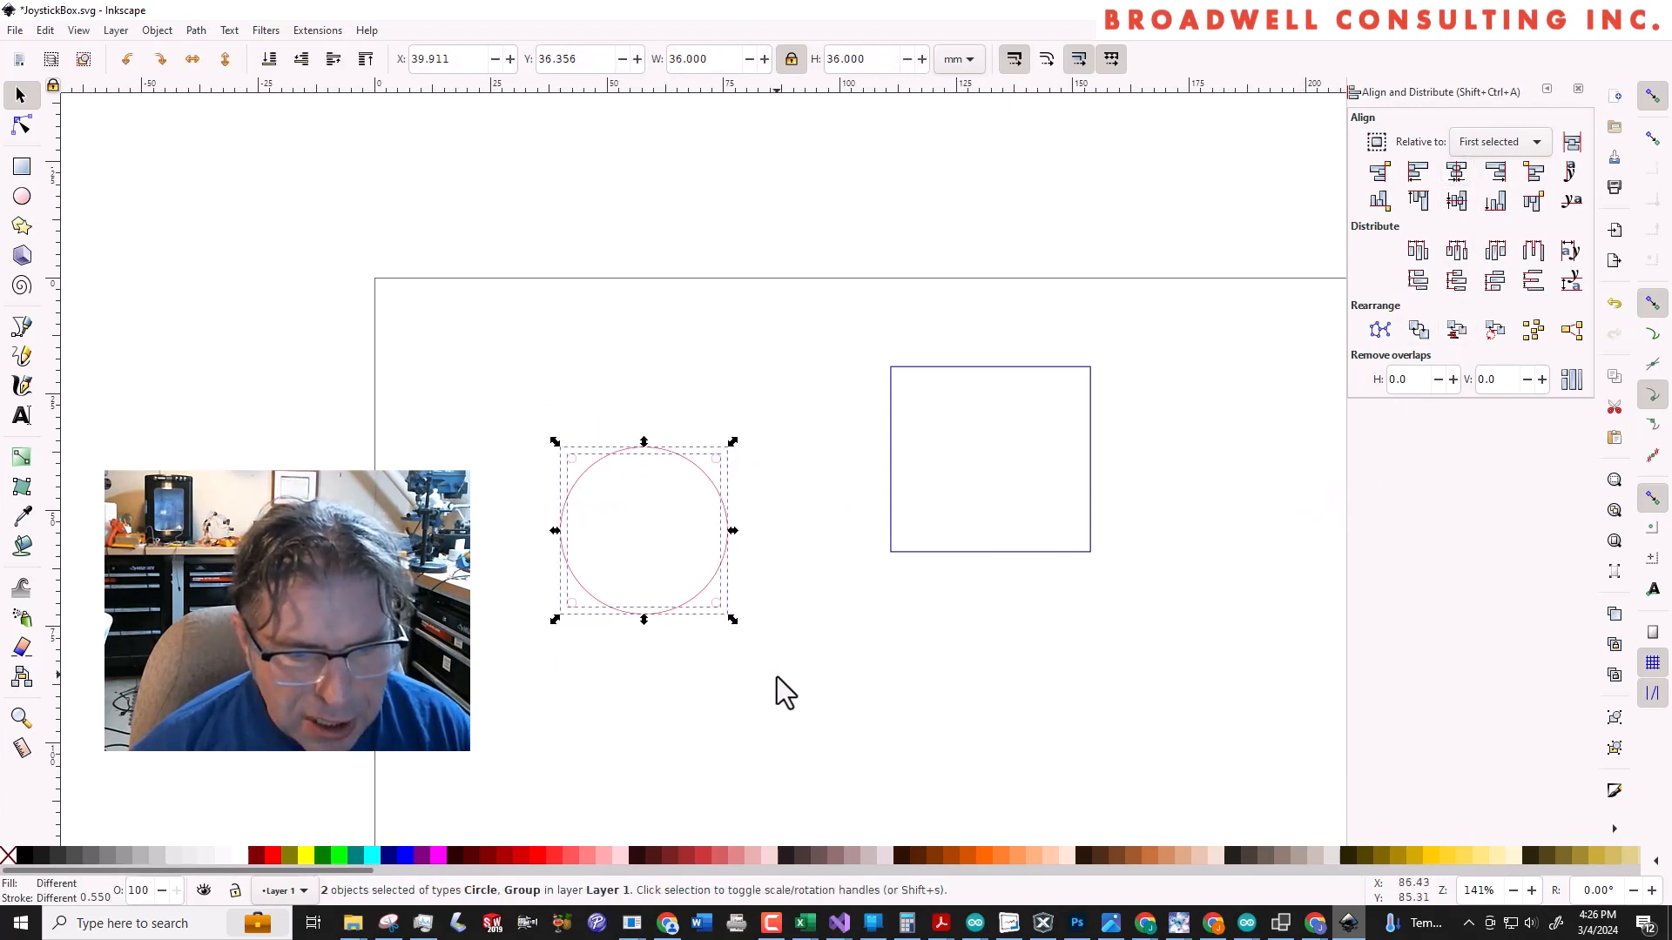
Centre the rectangle on the combined circle group horizontally and vertically, and save the drawing
{"action": "left_click", "coordinate": [953, 366], "text": "shift"}
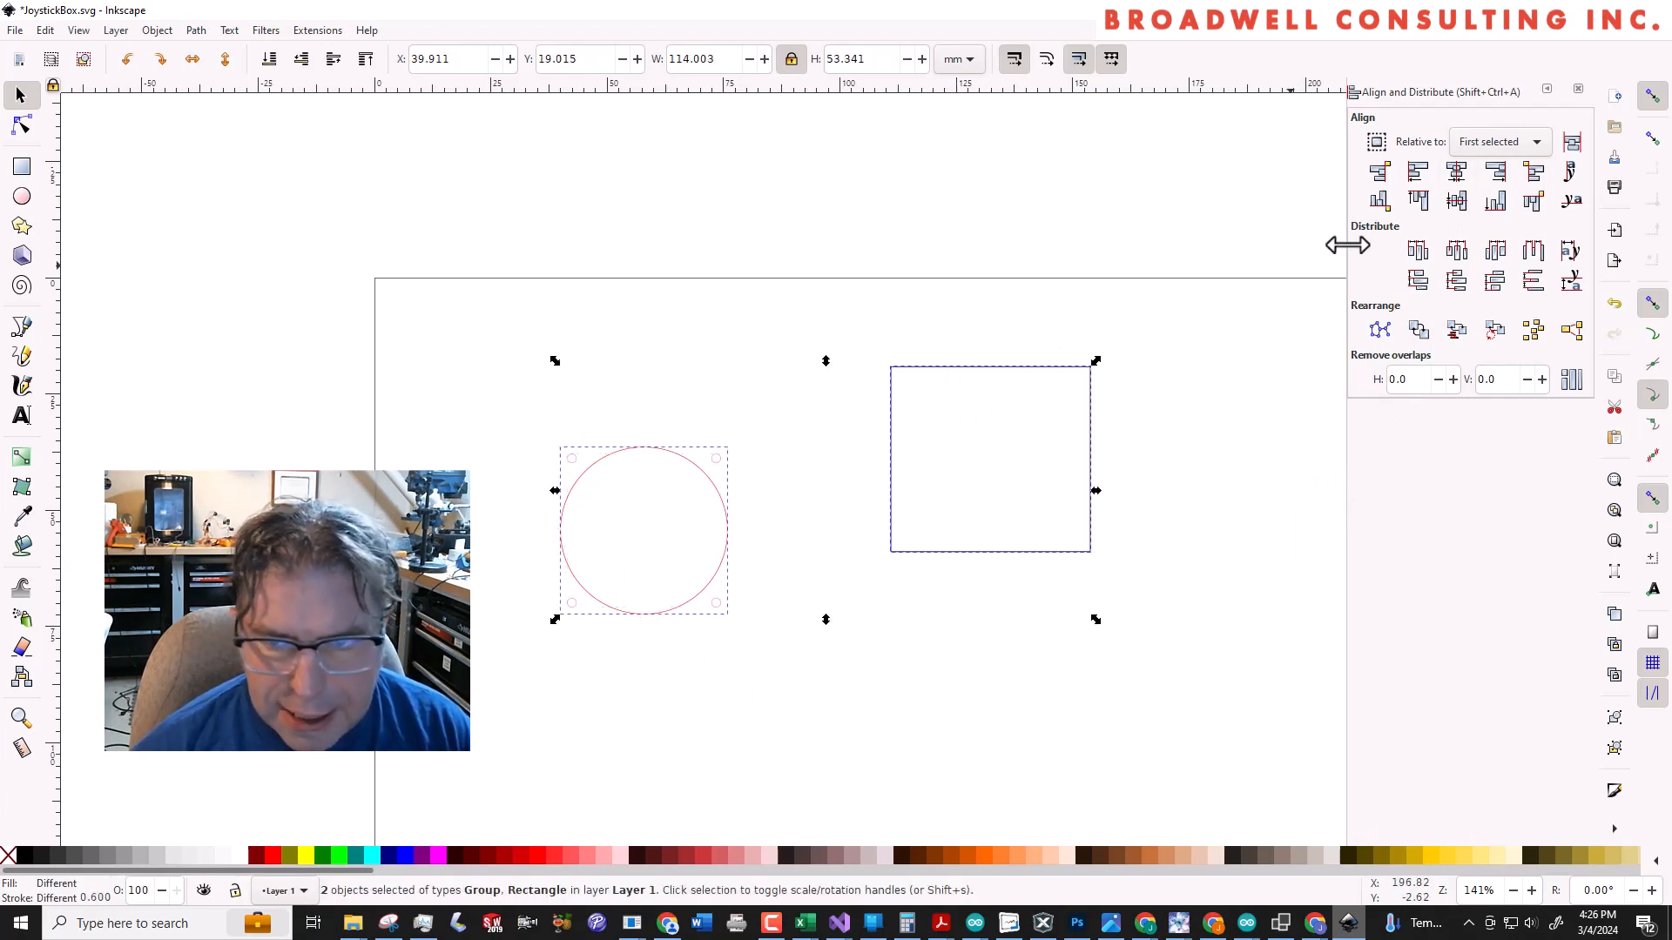
{"action": "left_click", "coordinate": [1455, 172]}
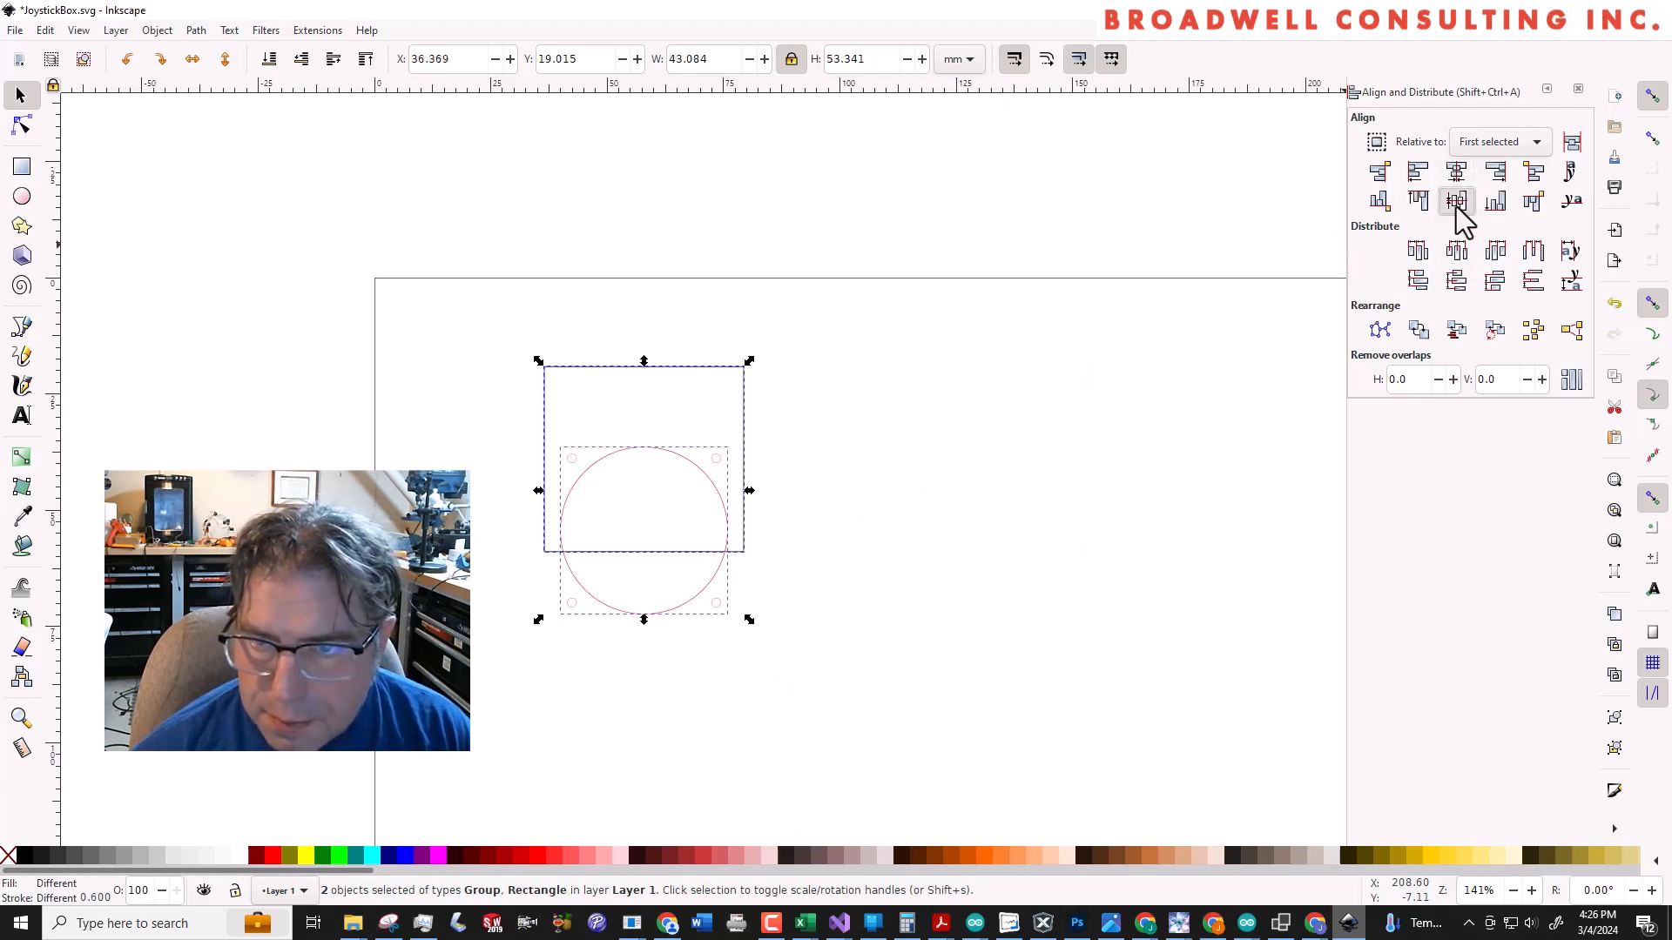
{"action": "left_click", "coordinate": [1456, 202]}
{"action": "left_click", "coordinate": [1083, 437]}
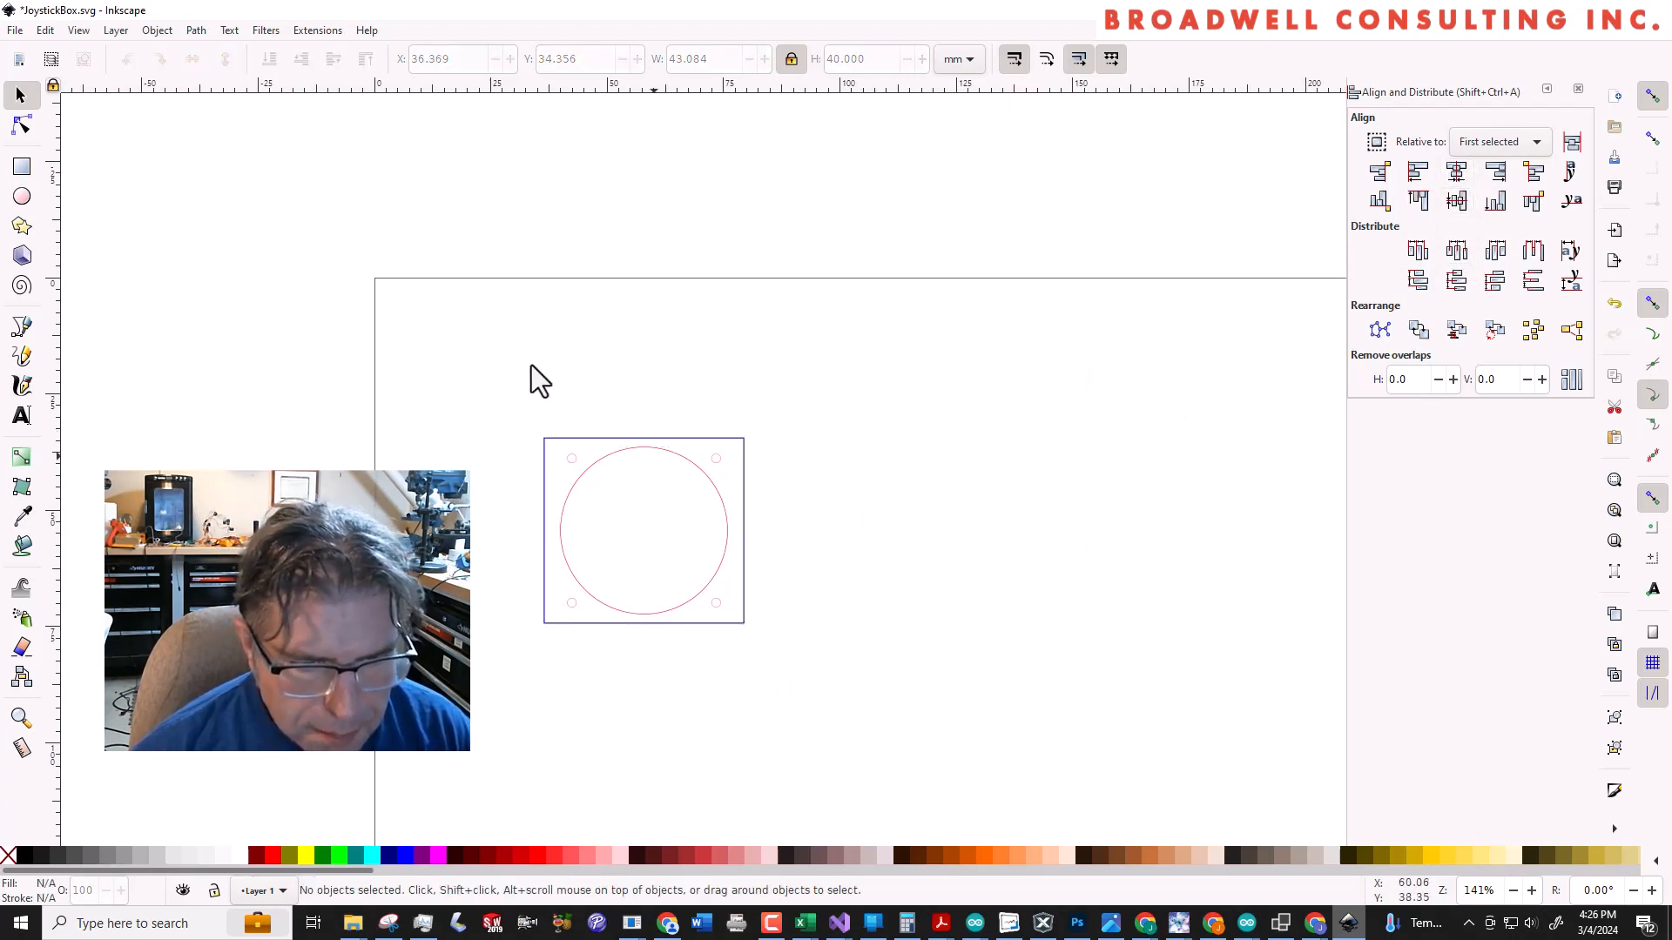
{"action": "left_click", "coordinate": [16, 30]}
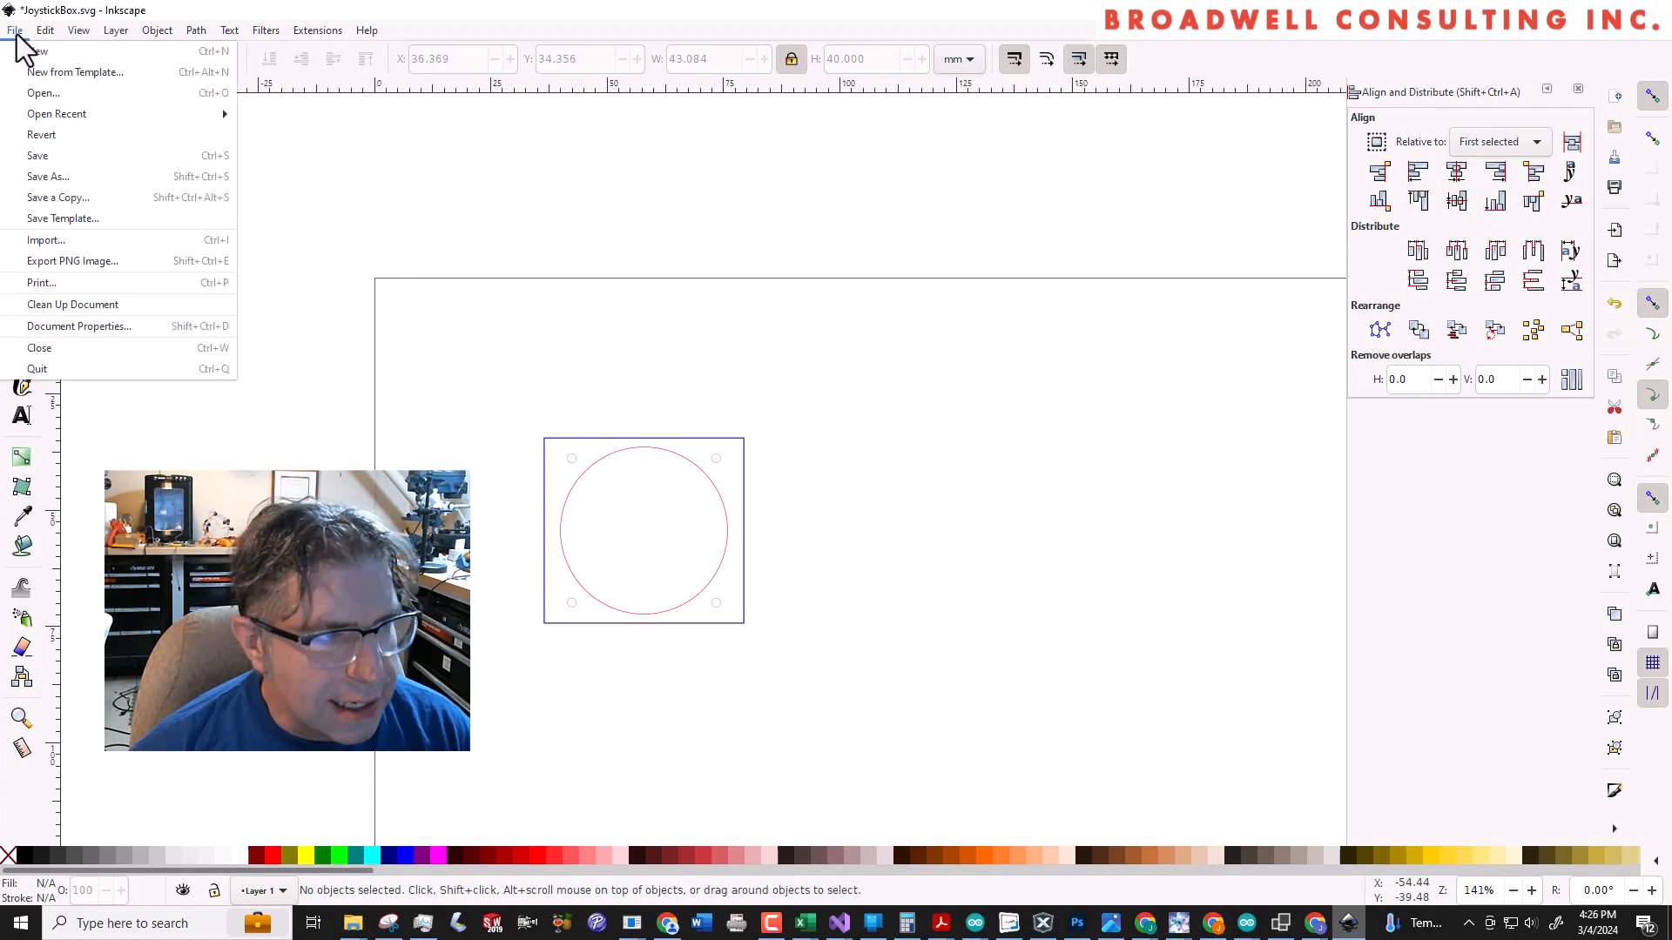
{"action": "left_click", "coordinate": [48, 156]}
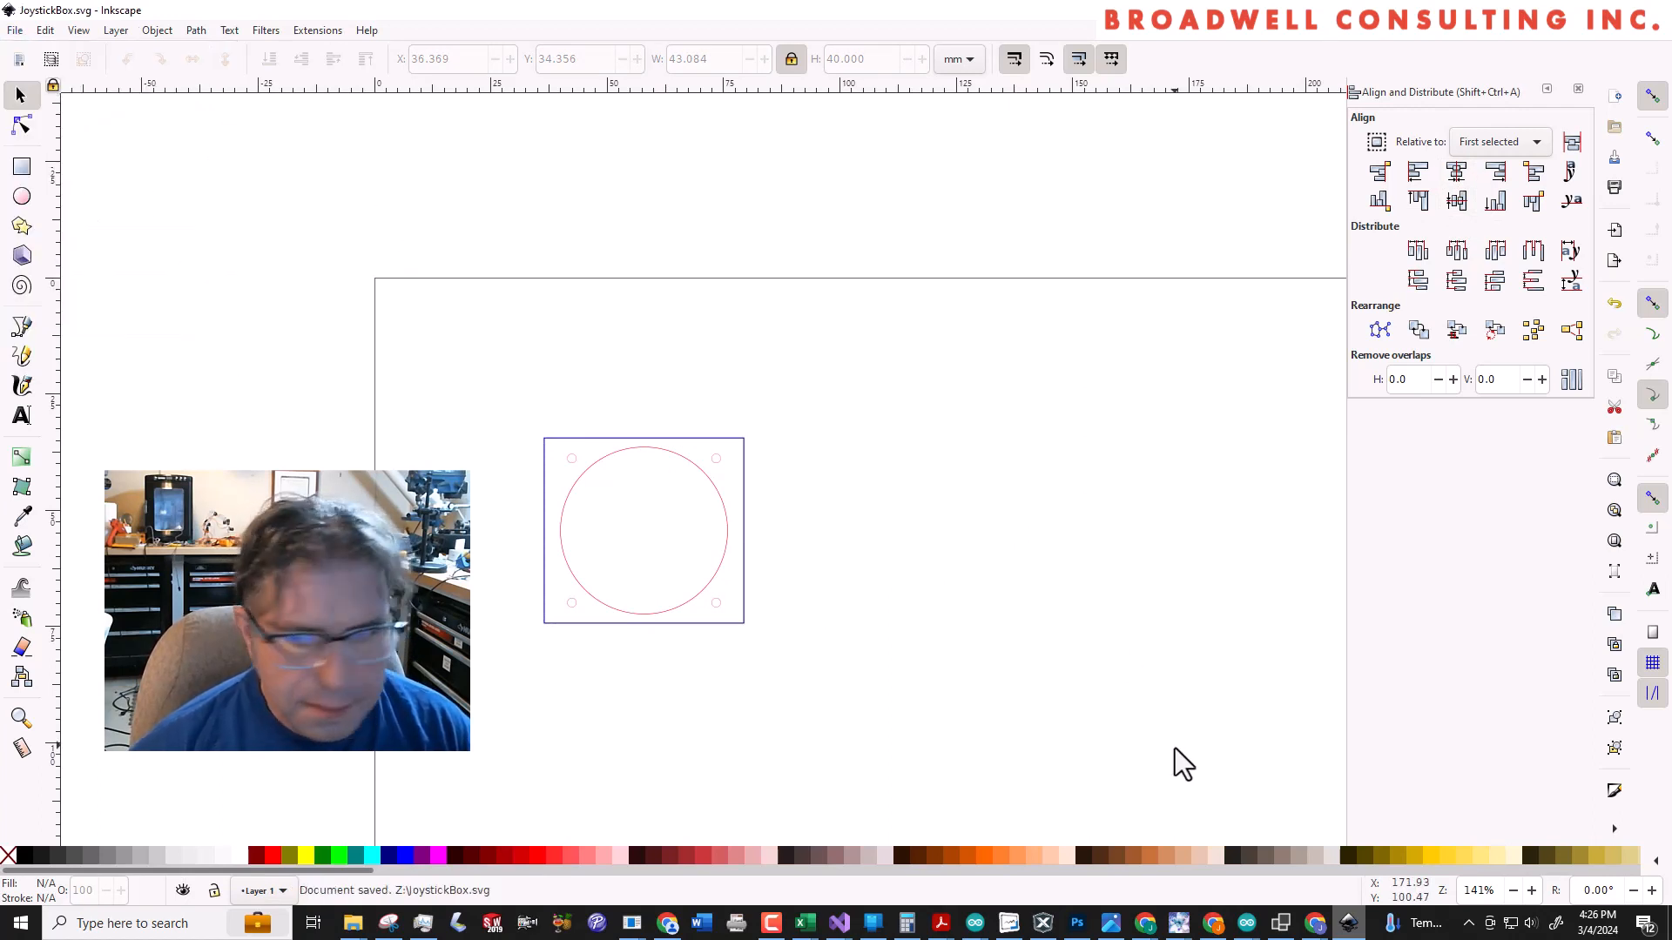
Switch to Glowforge in the browser and delete the previously cut joystick artwork from the bed
{"action": "left_click", "coordinate": [1213, 923]}
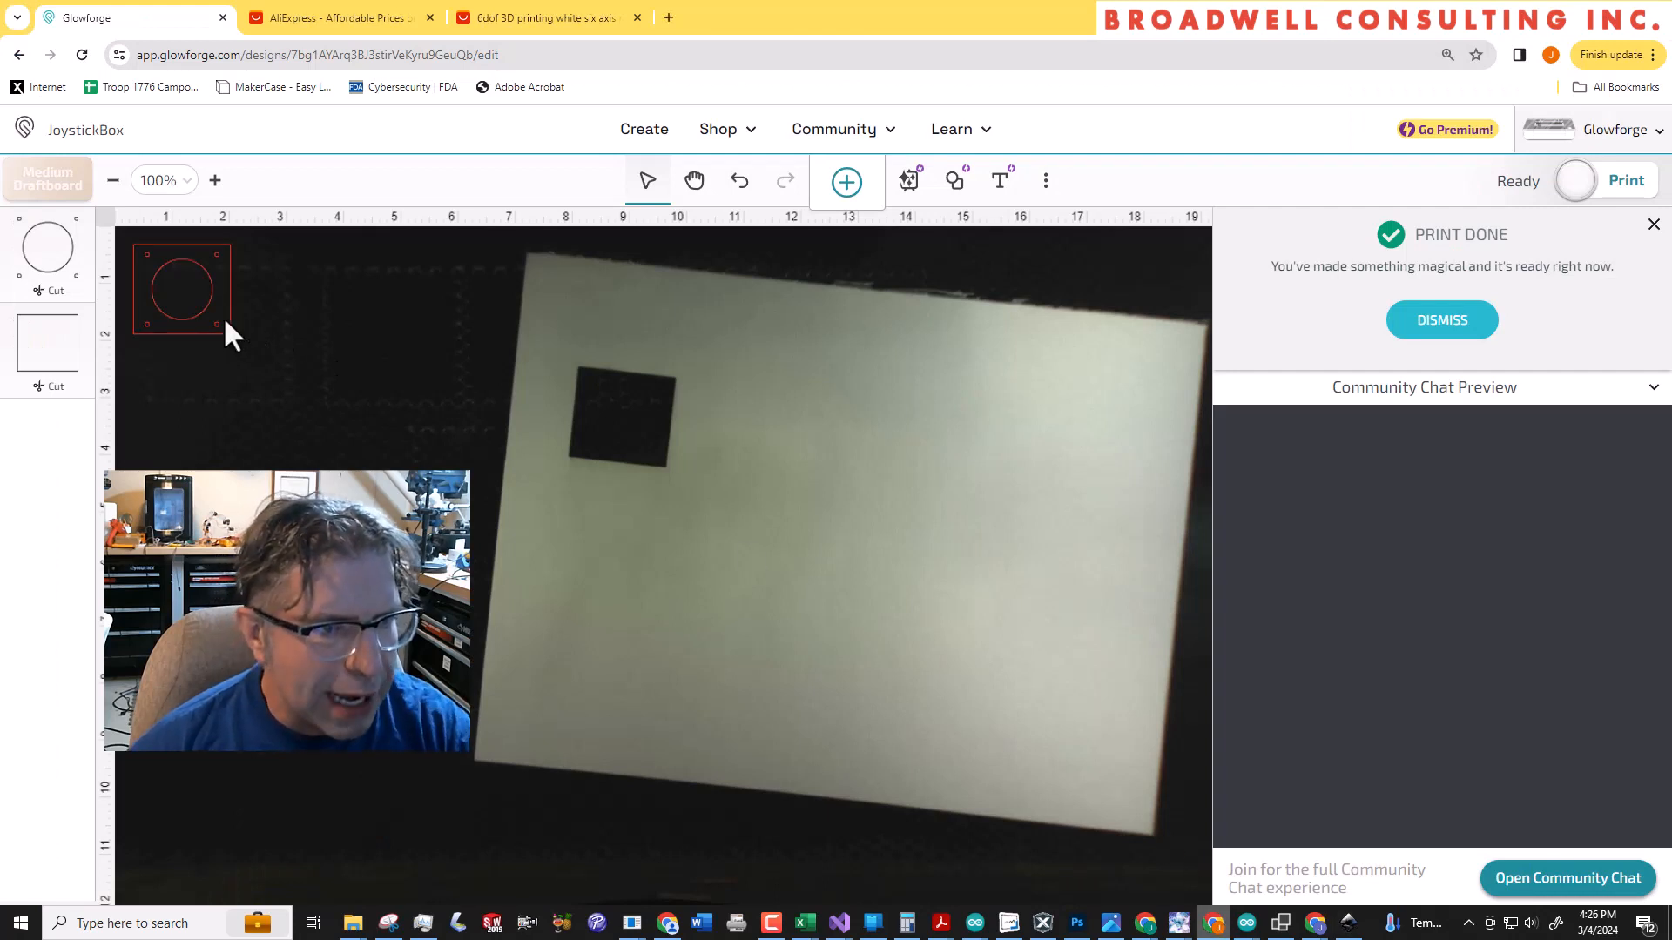
{"action": "left_click", "coordinate": [223, 316]}
{"action": "key", "text": "Delete"}
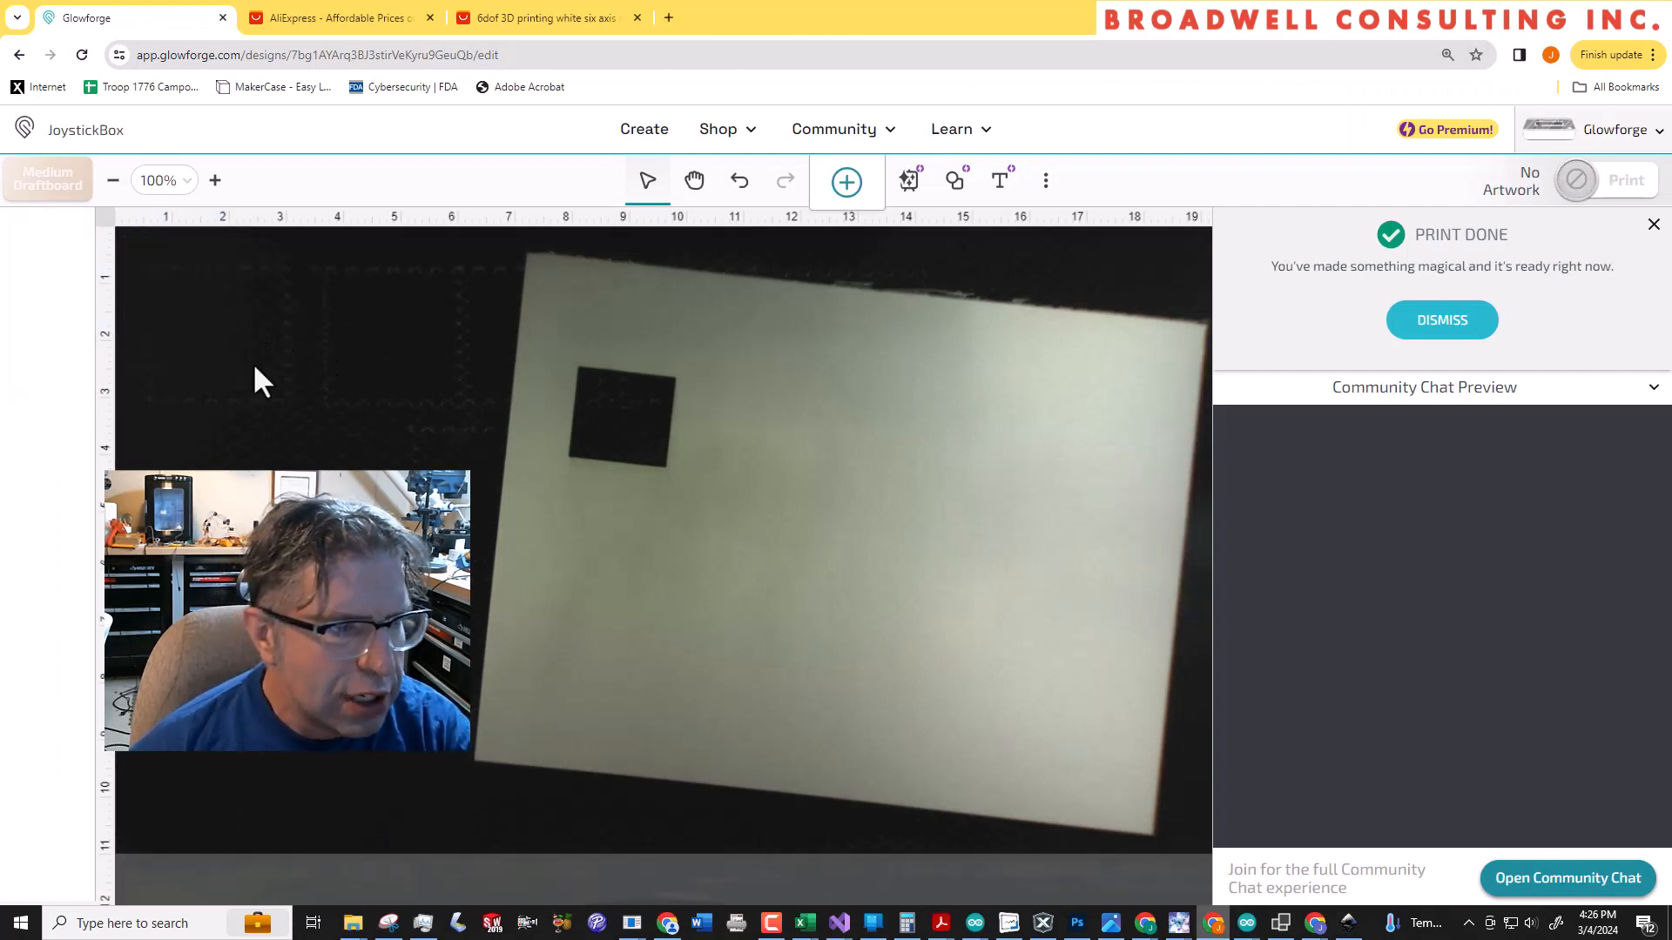
Upload the updated JoystickBox.svg from the RamDisk (Z:) drive as new artwork
{"action": "left_click", "coordinate": [846, 182]}
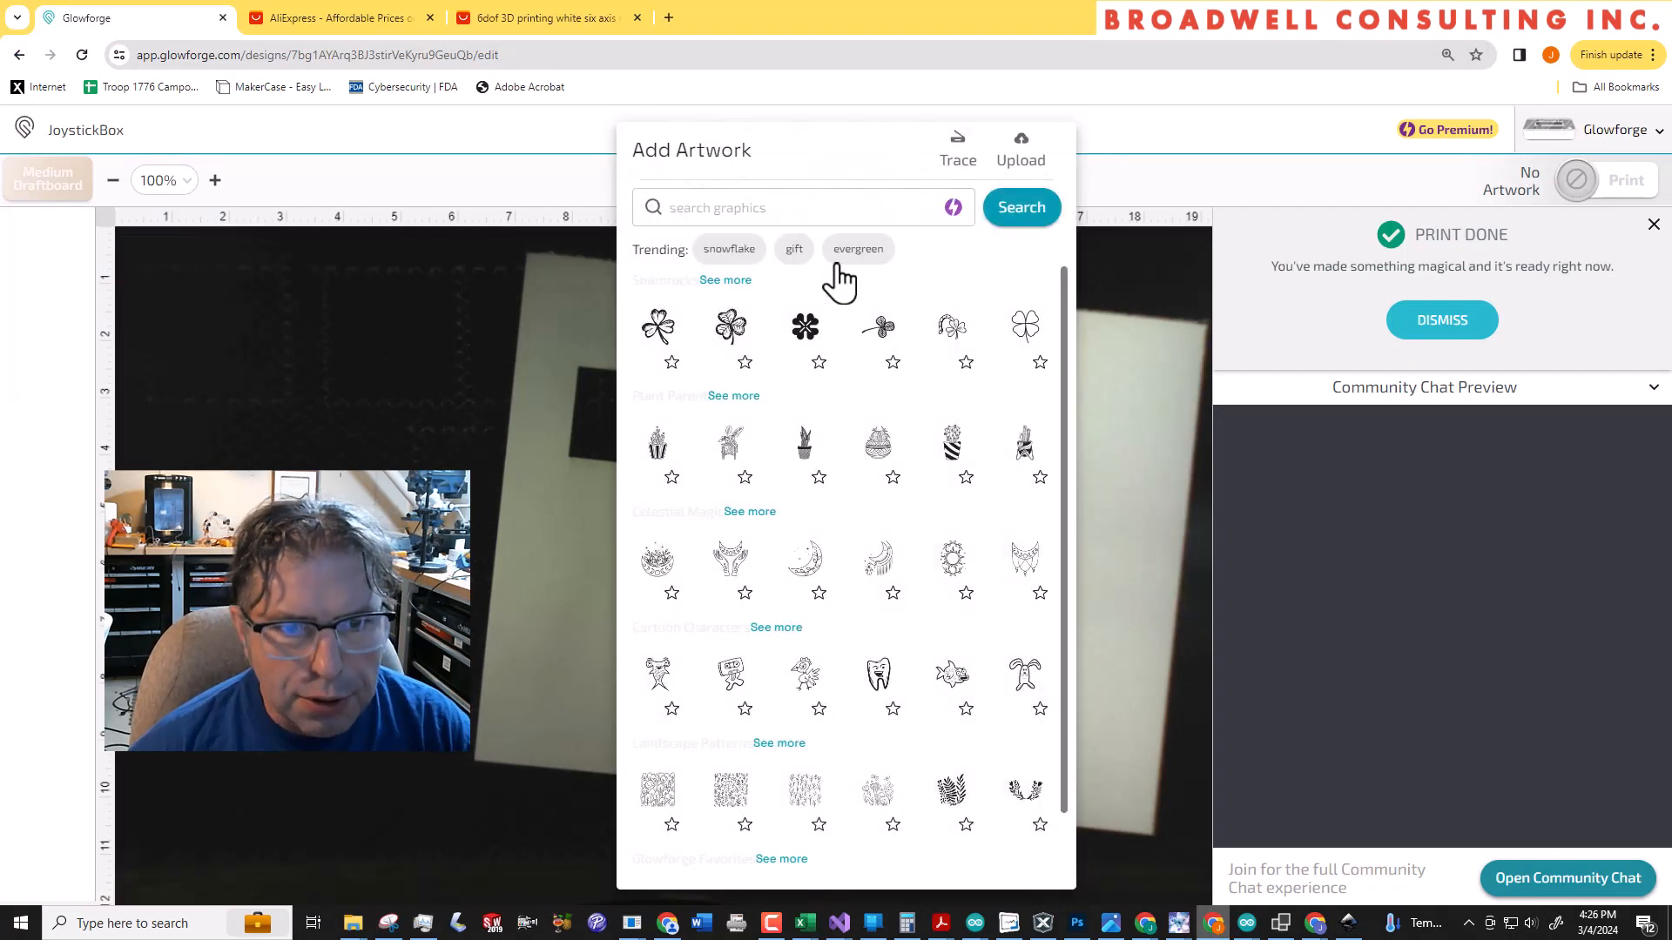
{"action": "left_click", "coordinate": [1020, 162]}
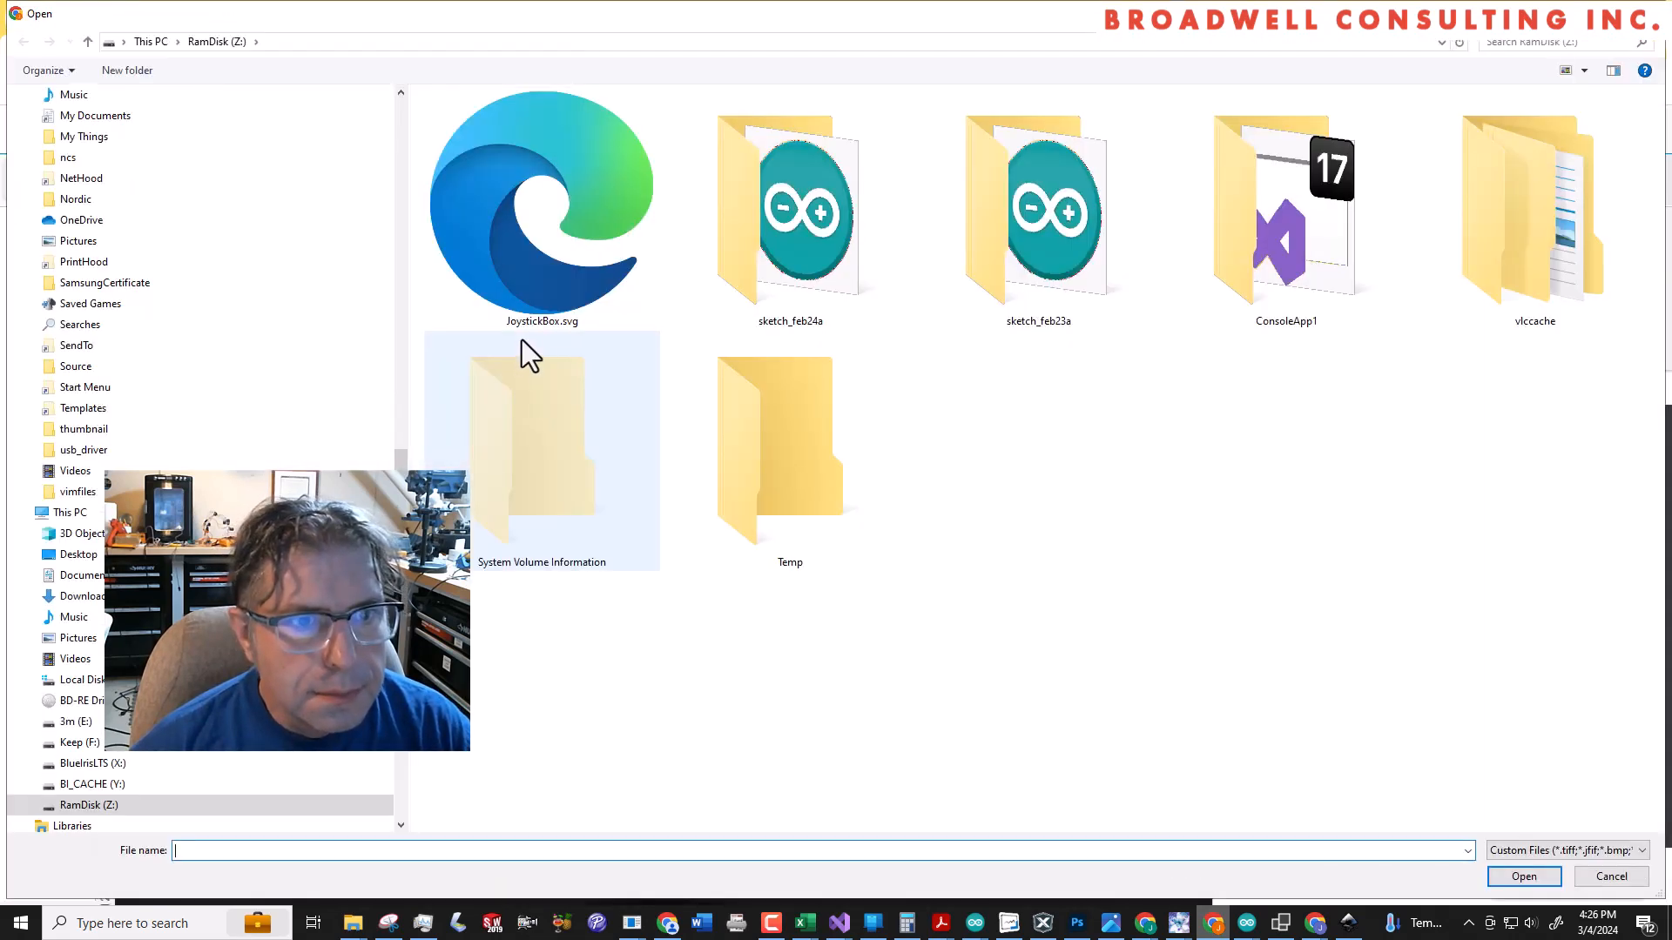
{"action": "double_click", "coordinate": [543, 267]}
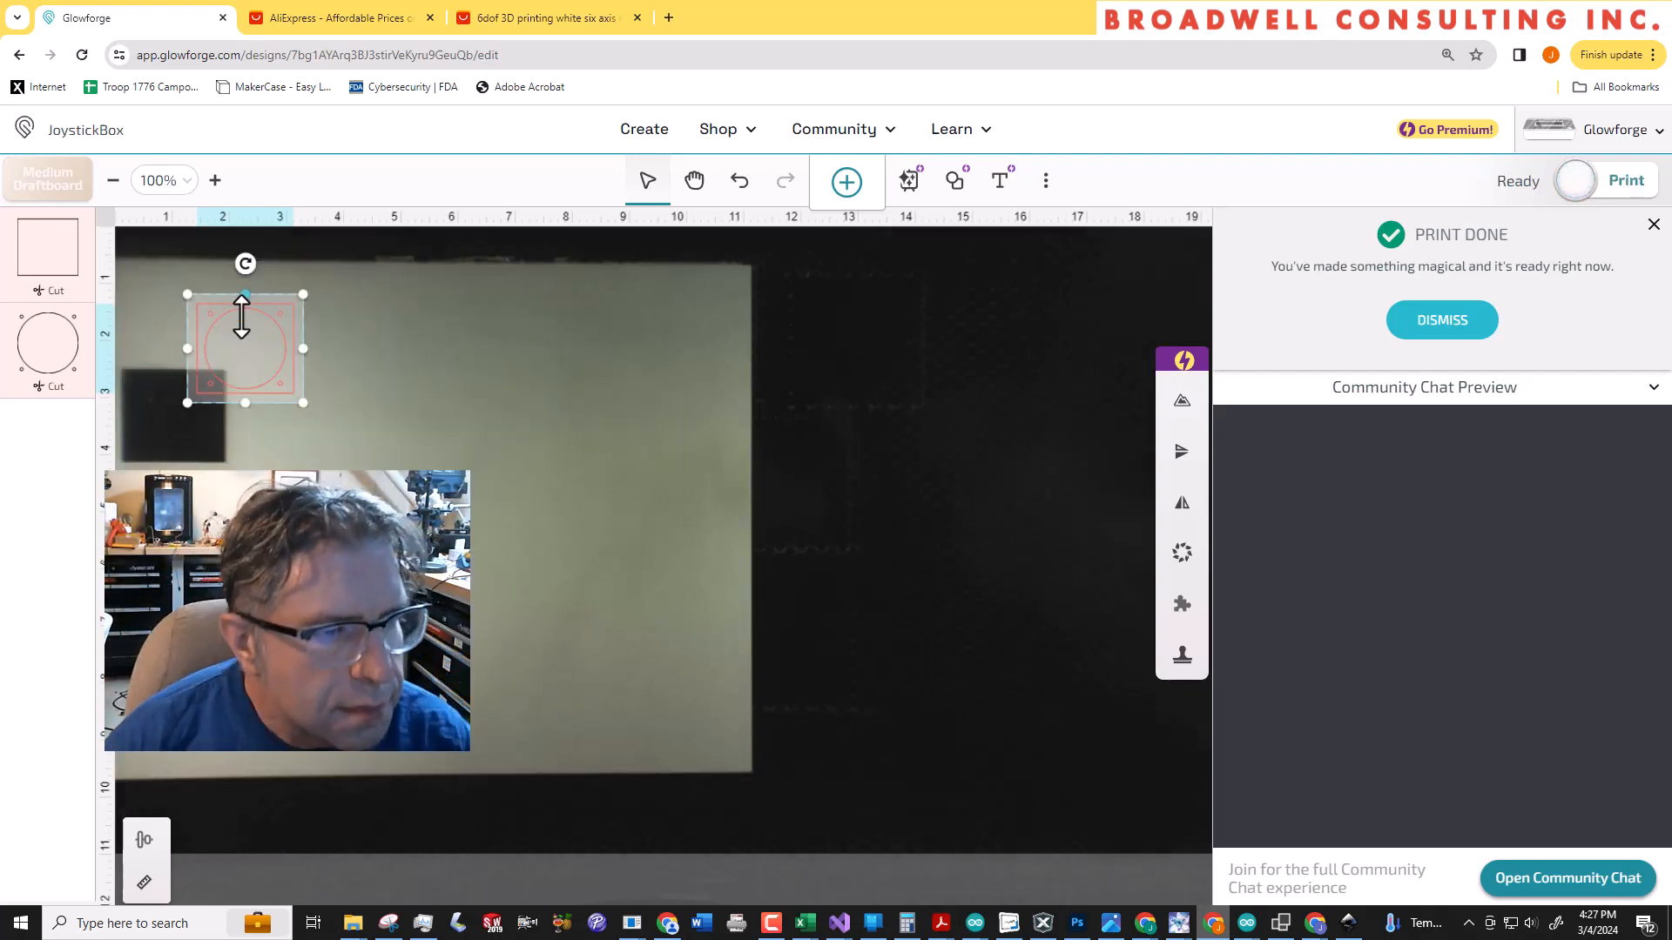
Position the artwork on clear draftboard above and beside the existing square cutout, dismiss the finished-print notice and start the print
{"action": "left_click_drag", "start_coordinate": [247, 336], "coordinate": [321, 325]}
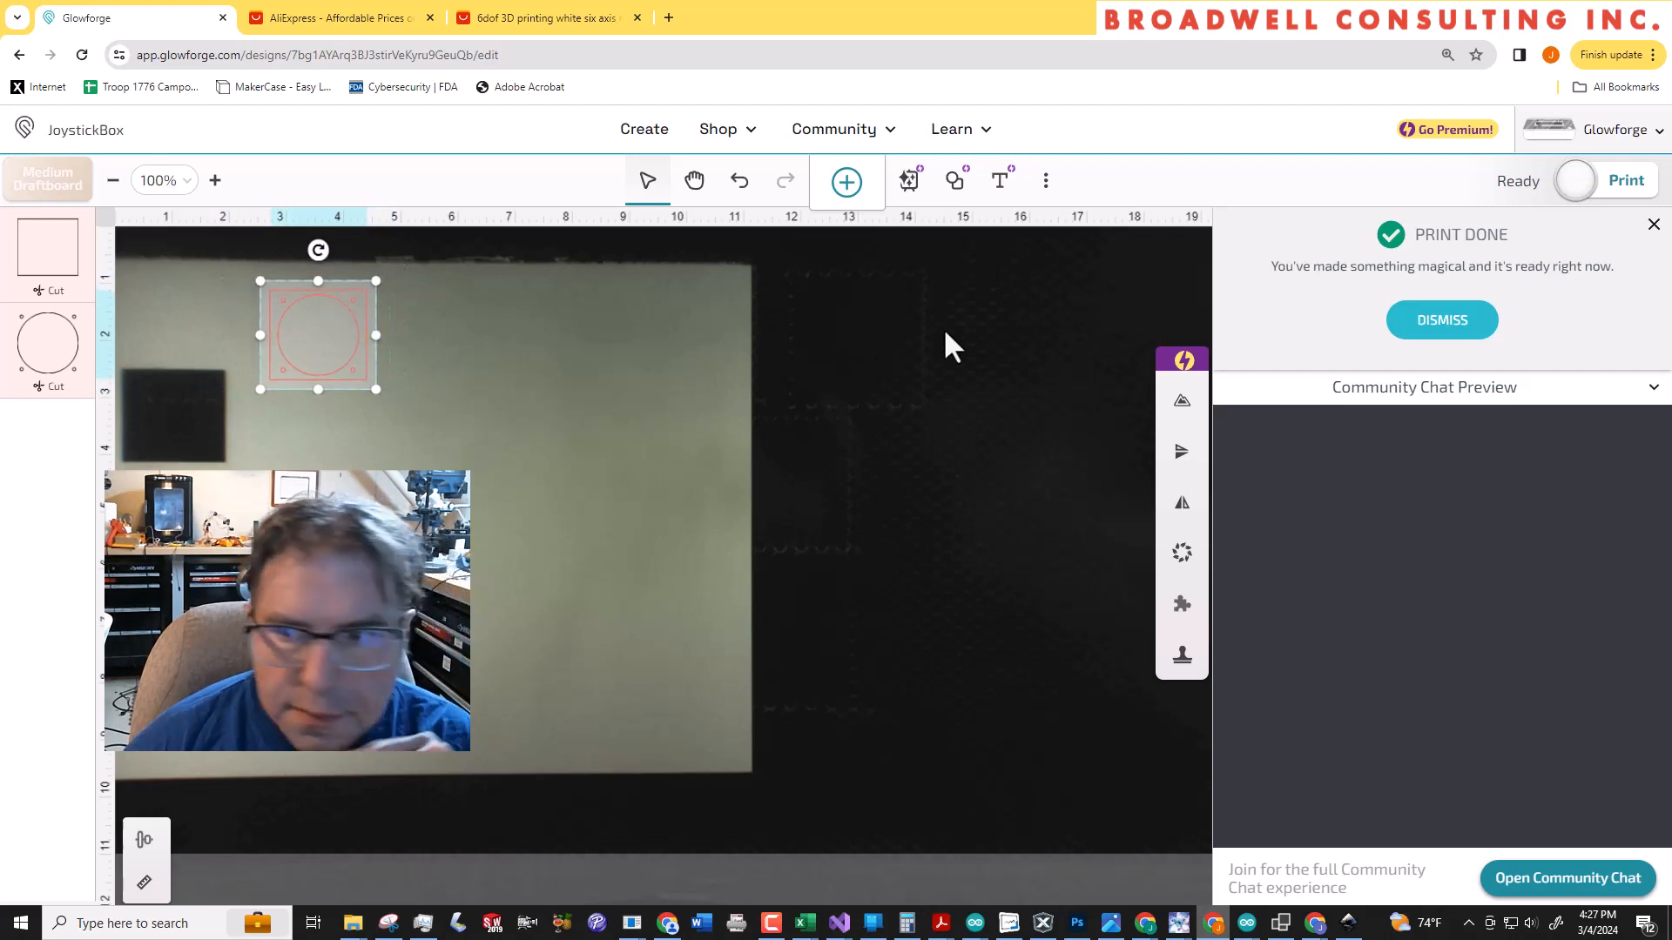
{"action": "left_click", "coordinate": [1438, 319]}
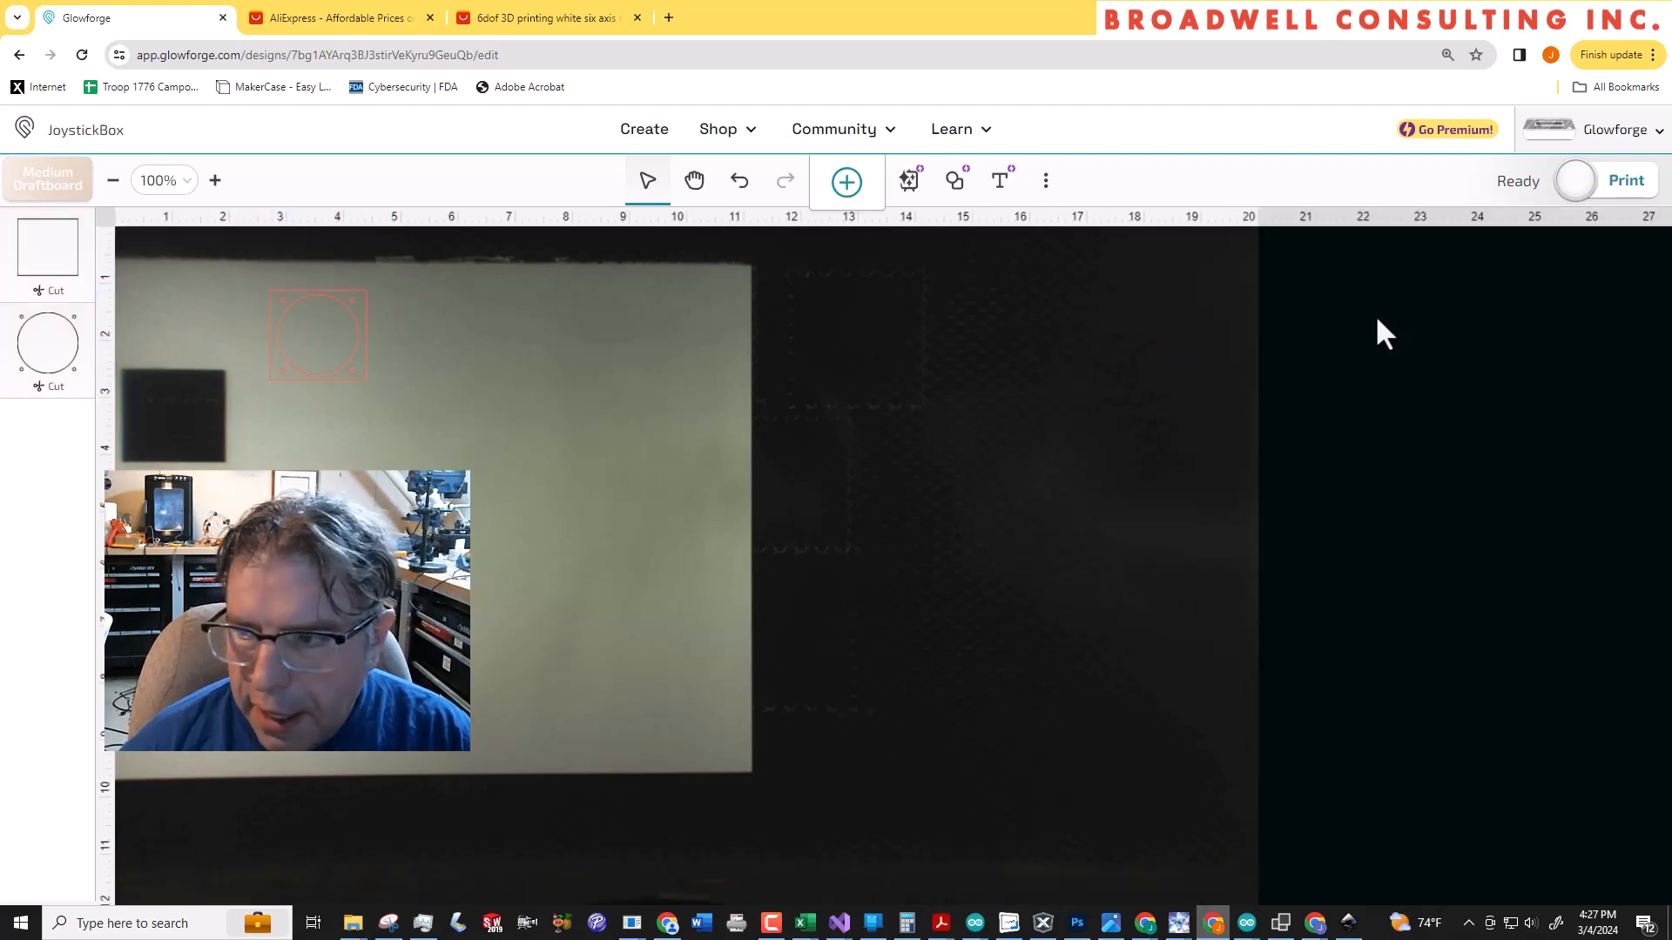
{"action": "left_click", "coordinate": [1581, 199]}
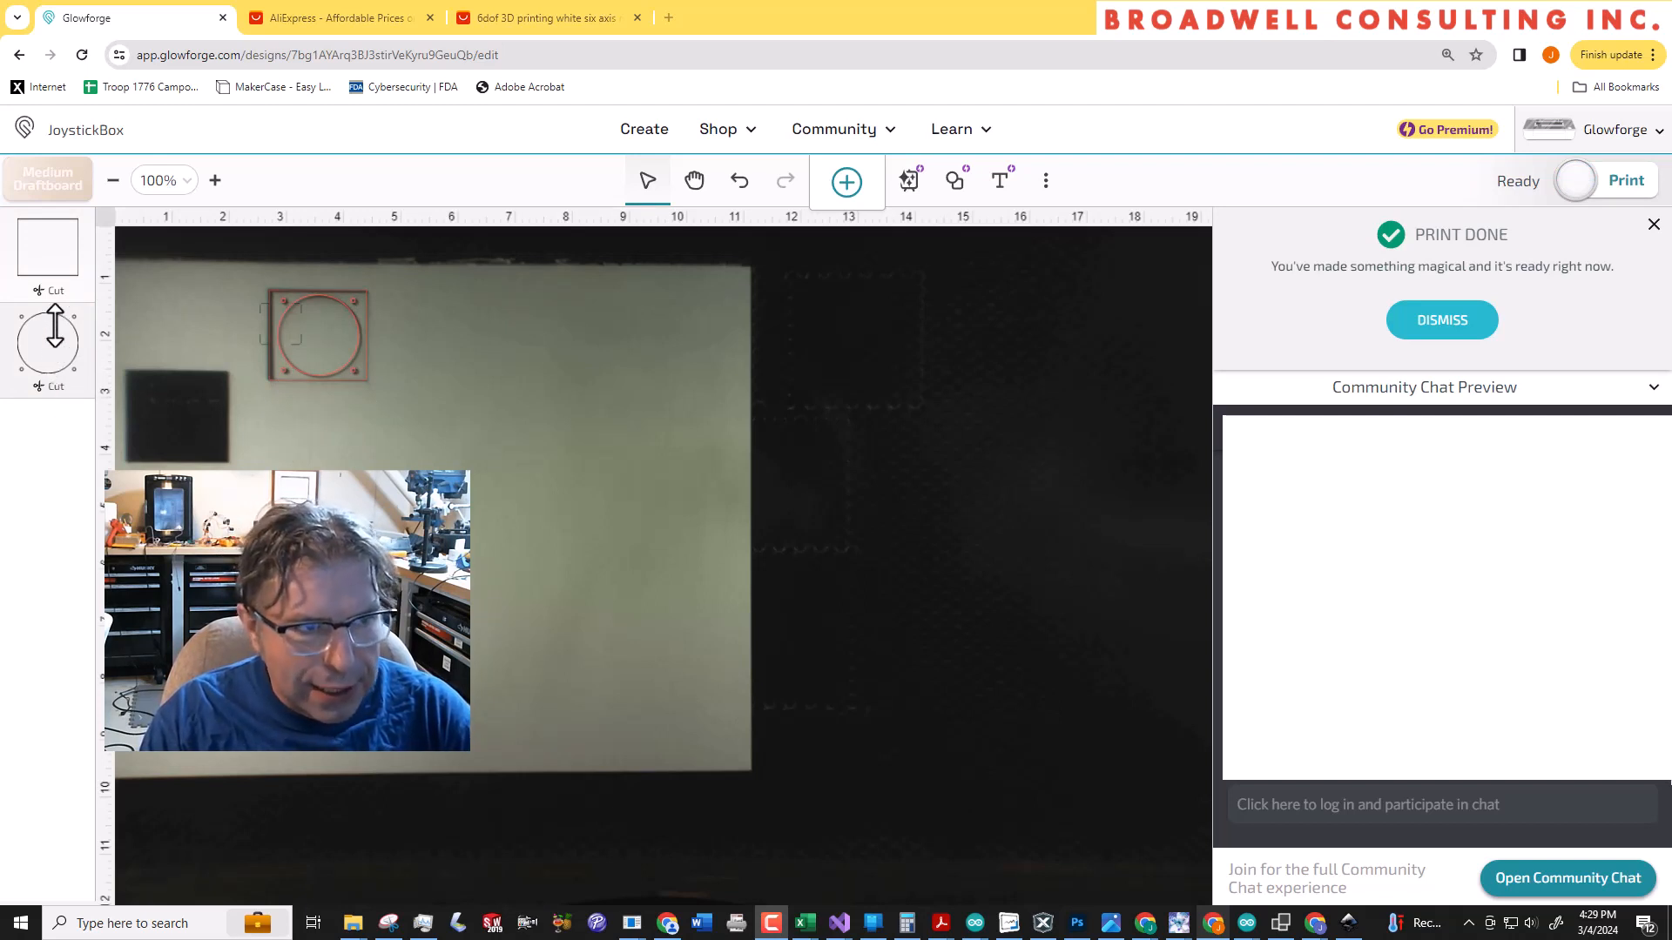
Reorder the cut operations so the circles are cut before the outer rectangle
{"action": "left_click_drag", "start_coordinate": [55, 326], "coordinate": [54, 244]}
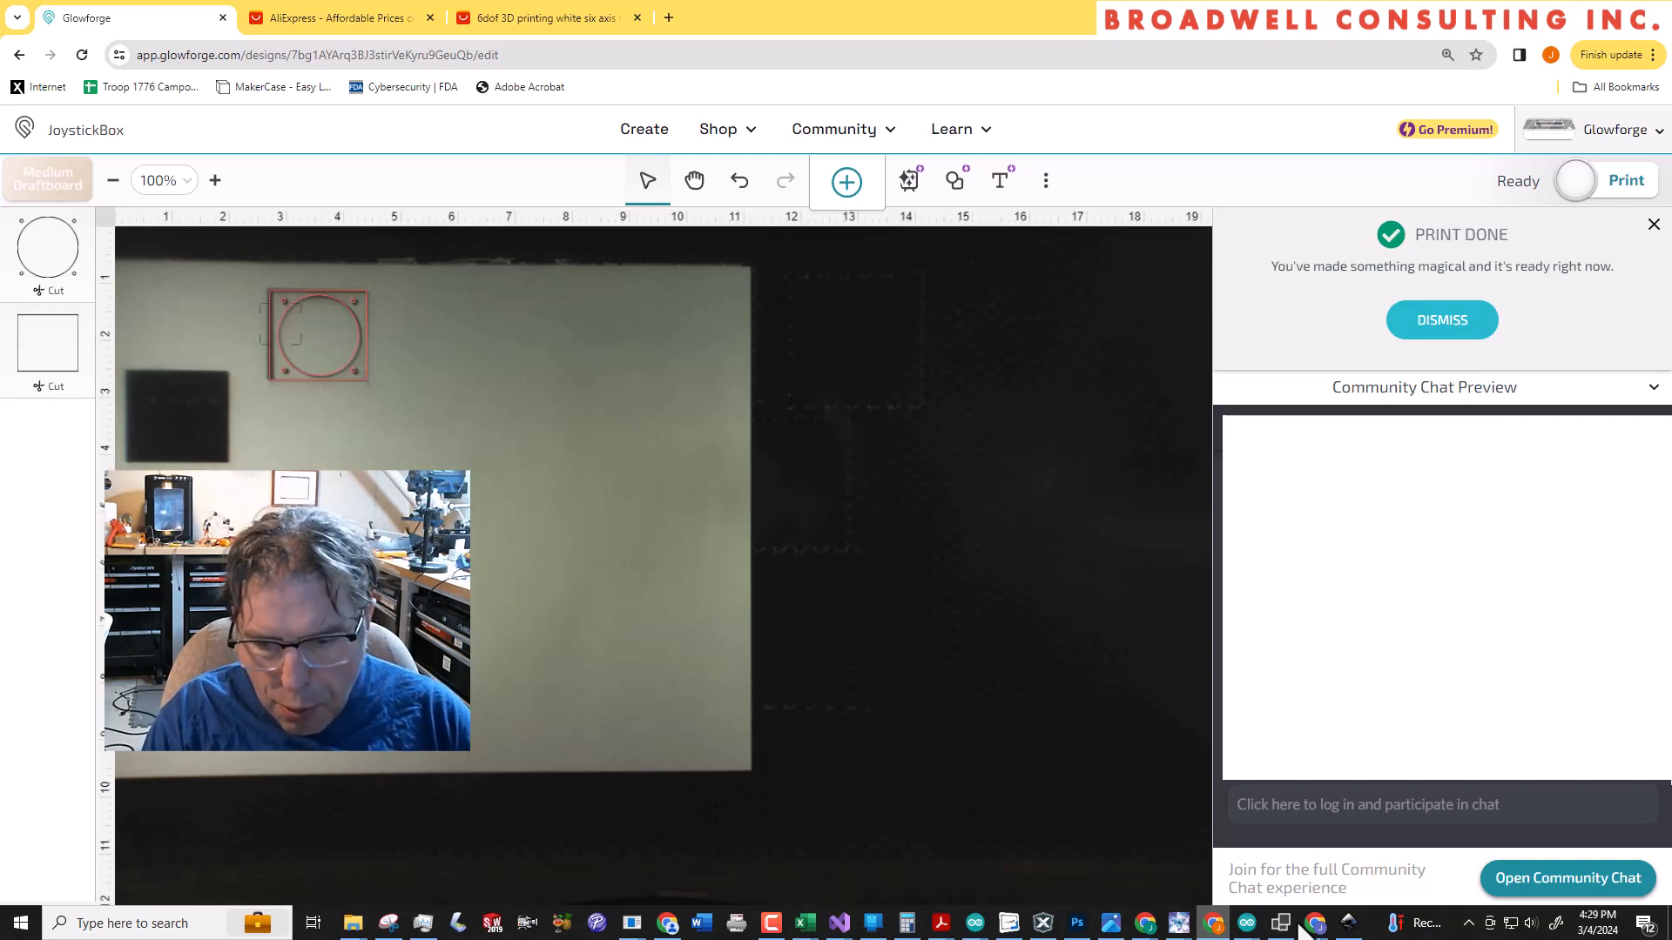
Switch to Inkscape and recolour the outline of the circle group blue
{"action": "left_click", "coordinate": [1348, 923]}
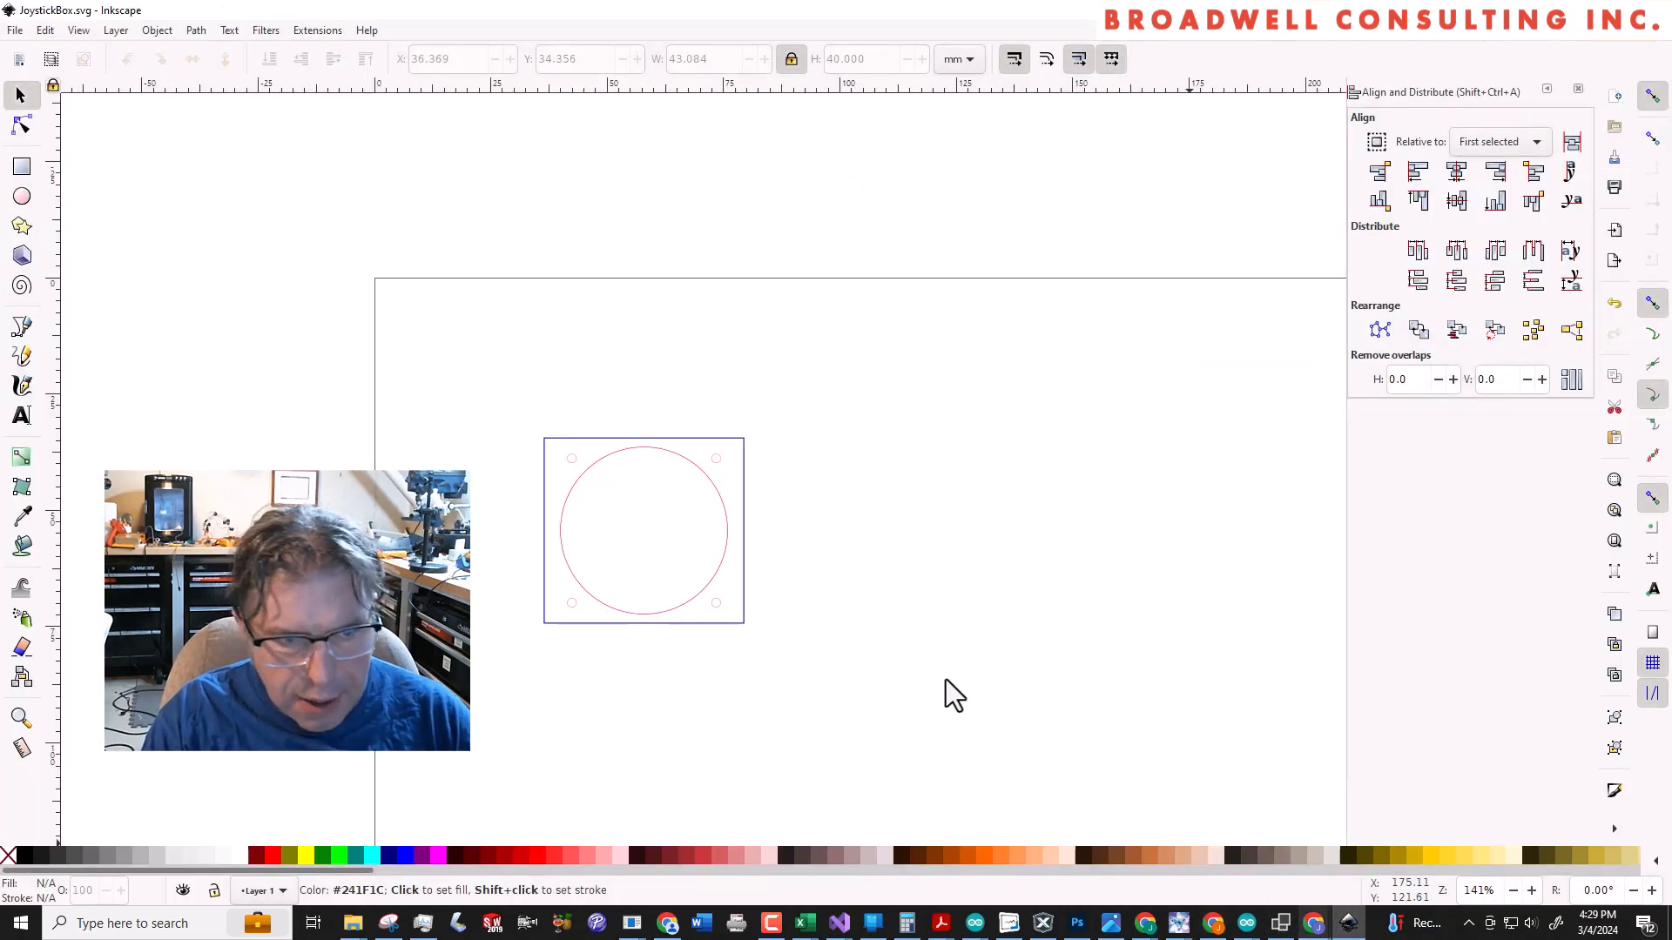
{"action": "left_click", "coordinate": [725, 517]}
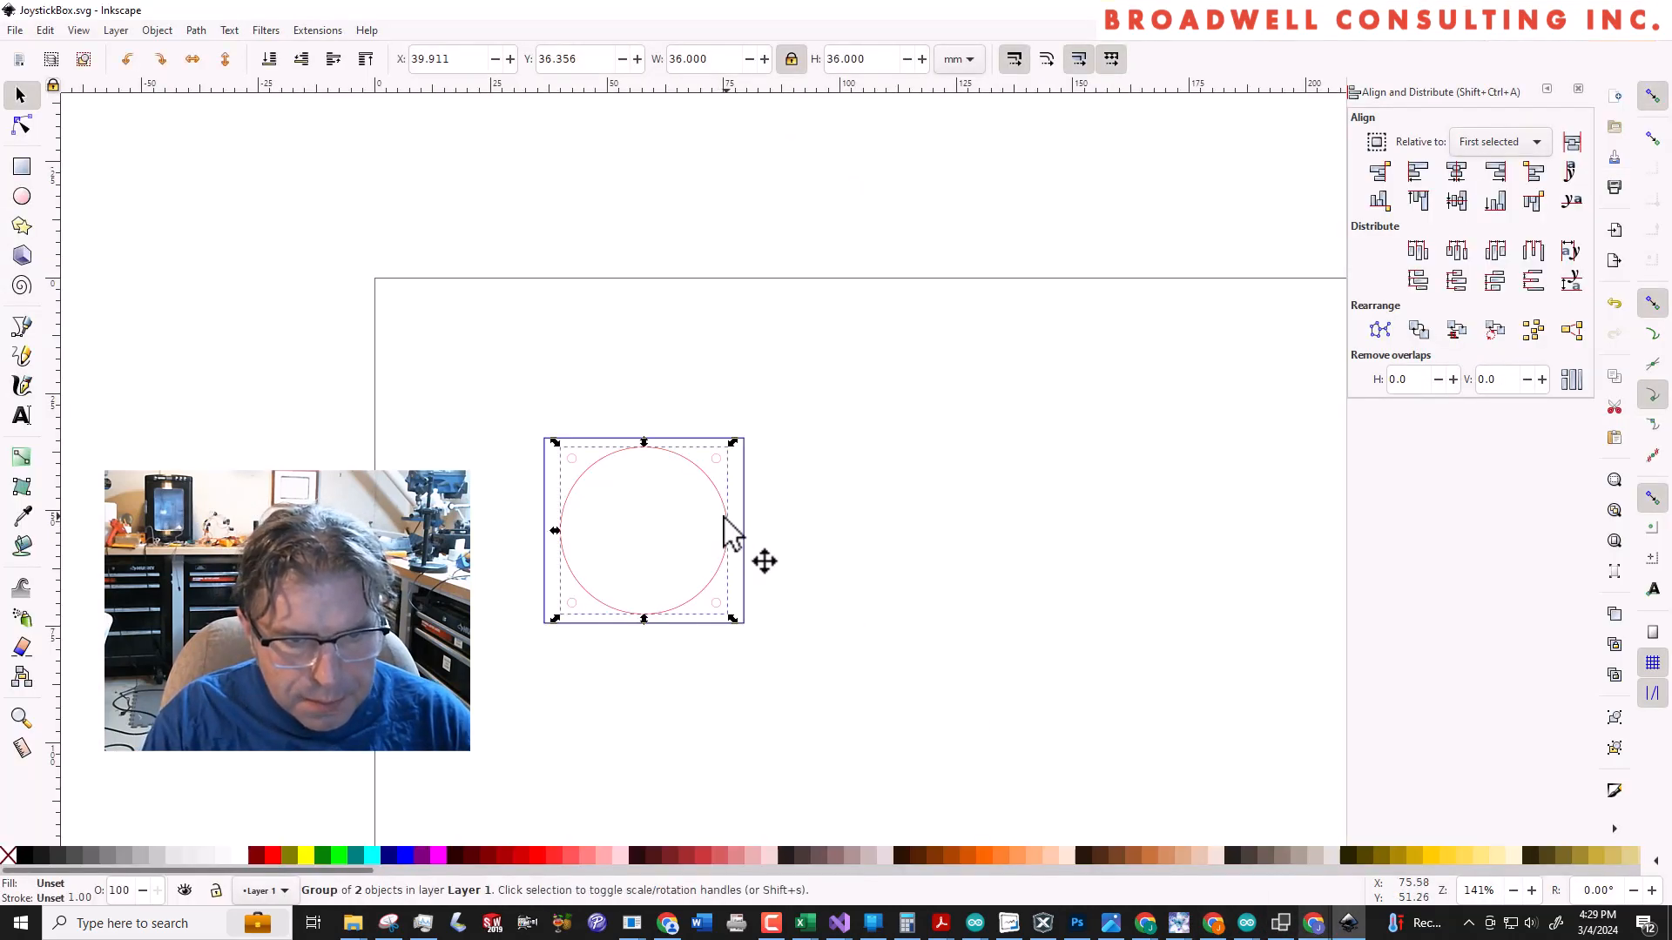
{"action": "left_click", "coordinate": [397, 859], "text": "shift"}
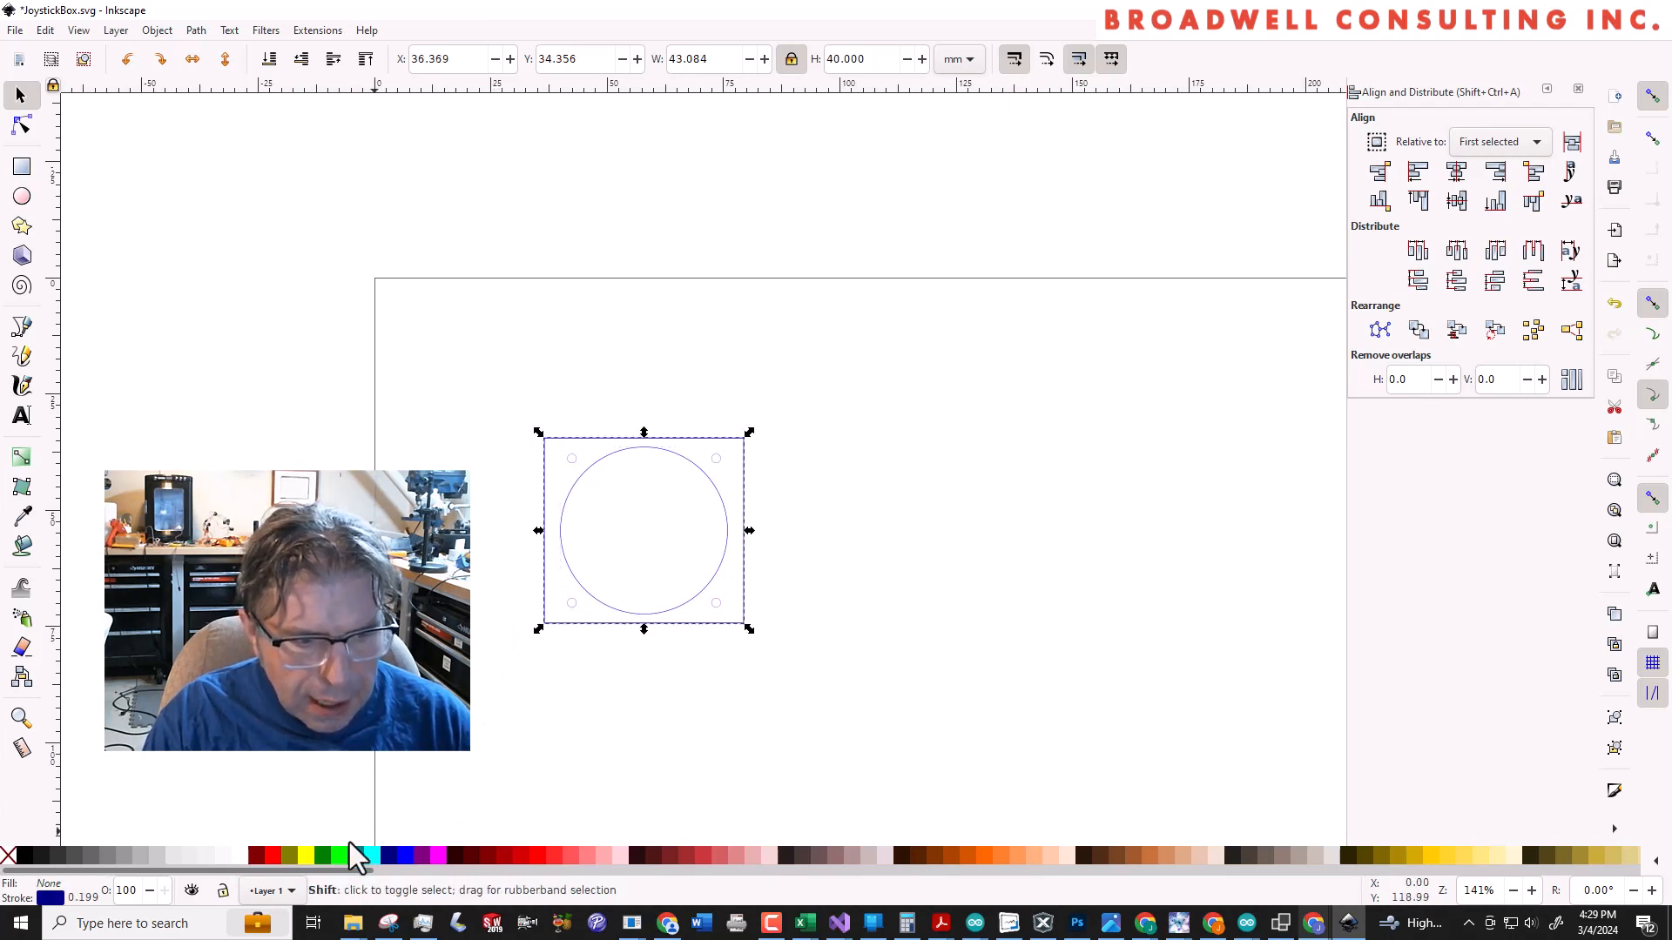
Recolour the outer rectangle's outline red and save the drawing
{"action": "left_click", "coordinate": [275, 862], "text": "shift"}
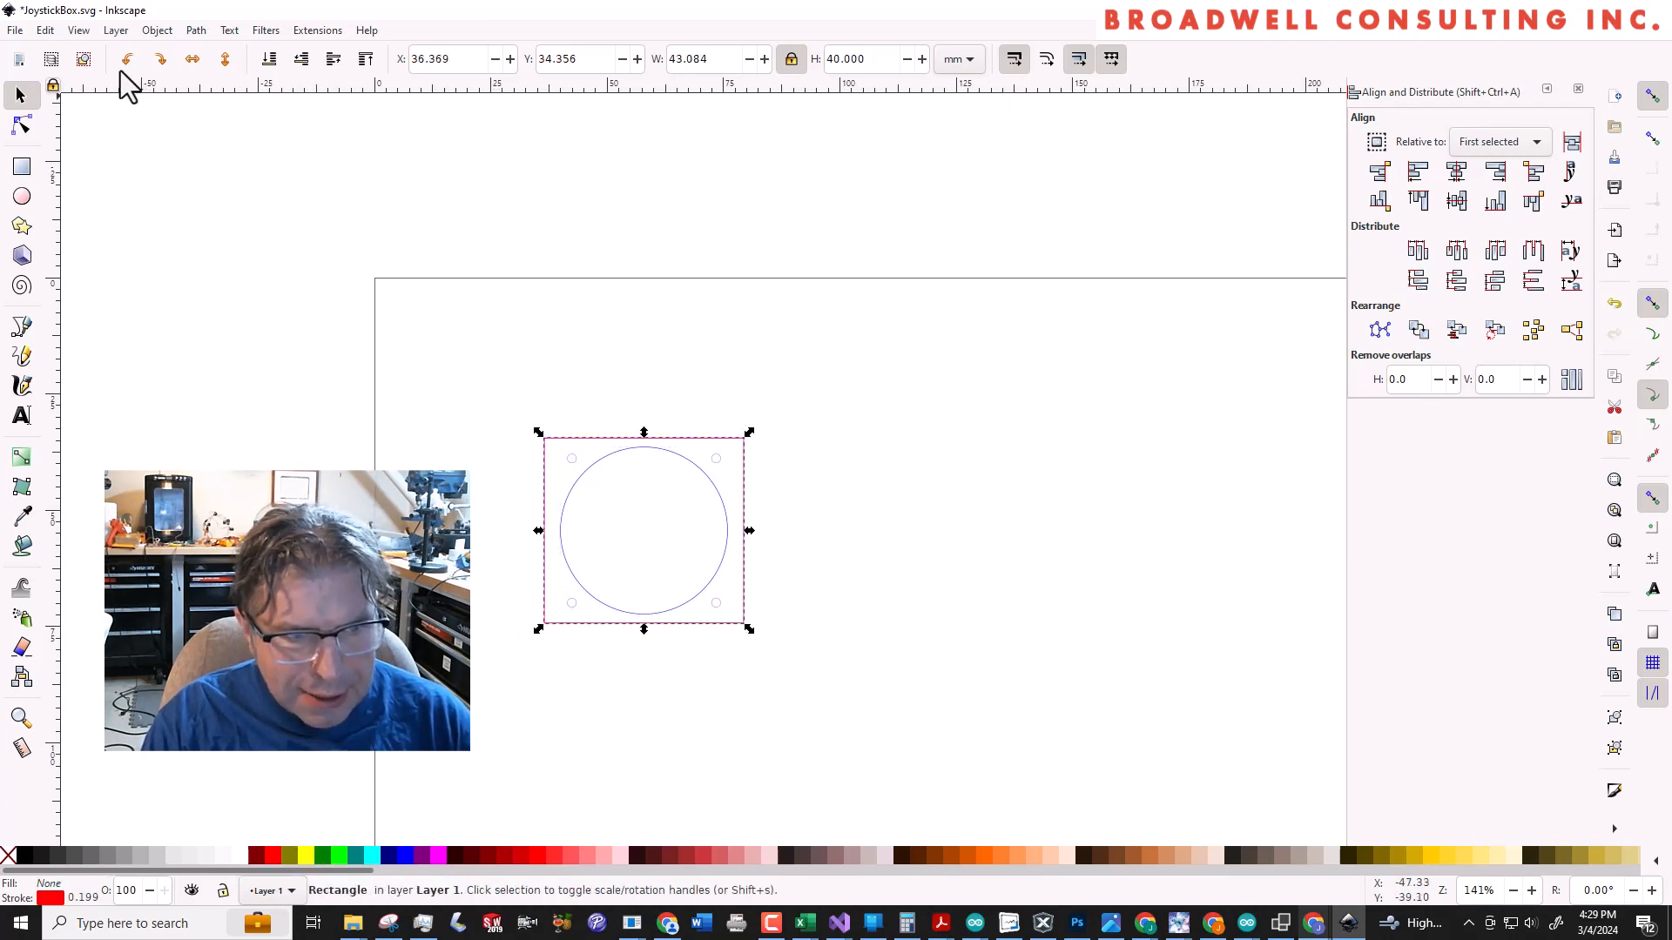
{"action": "left_click", "coordinate": [21, 33]}
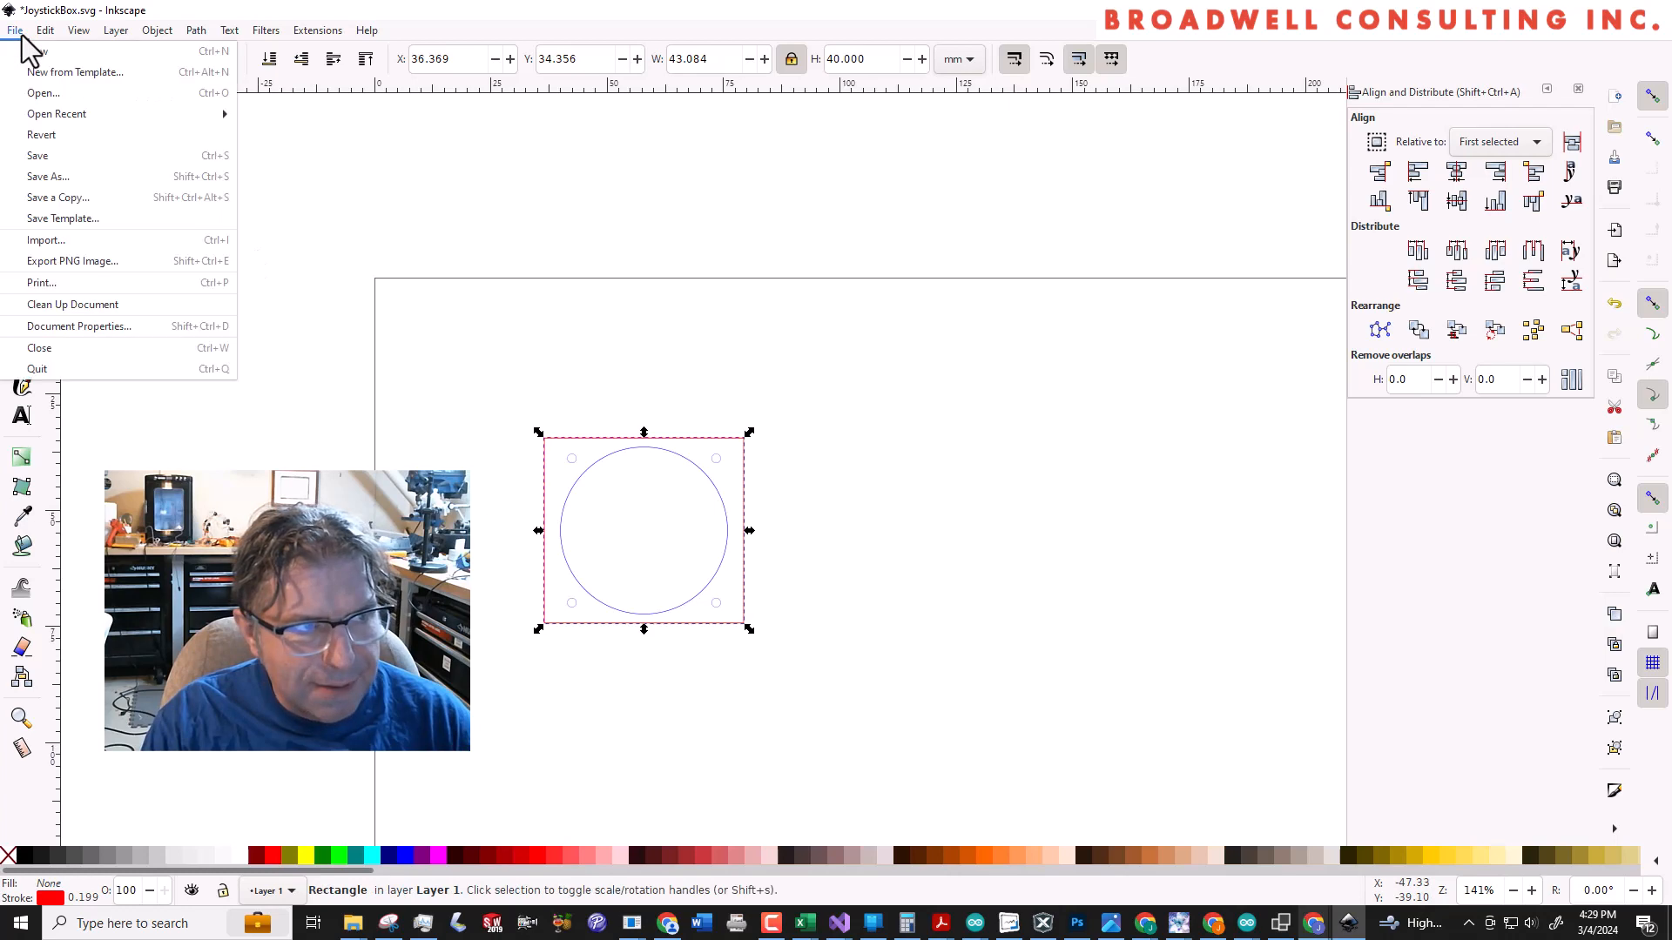
{"action": "left_click", "coordinate": [47, 157]}
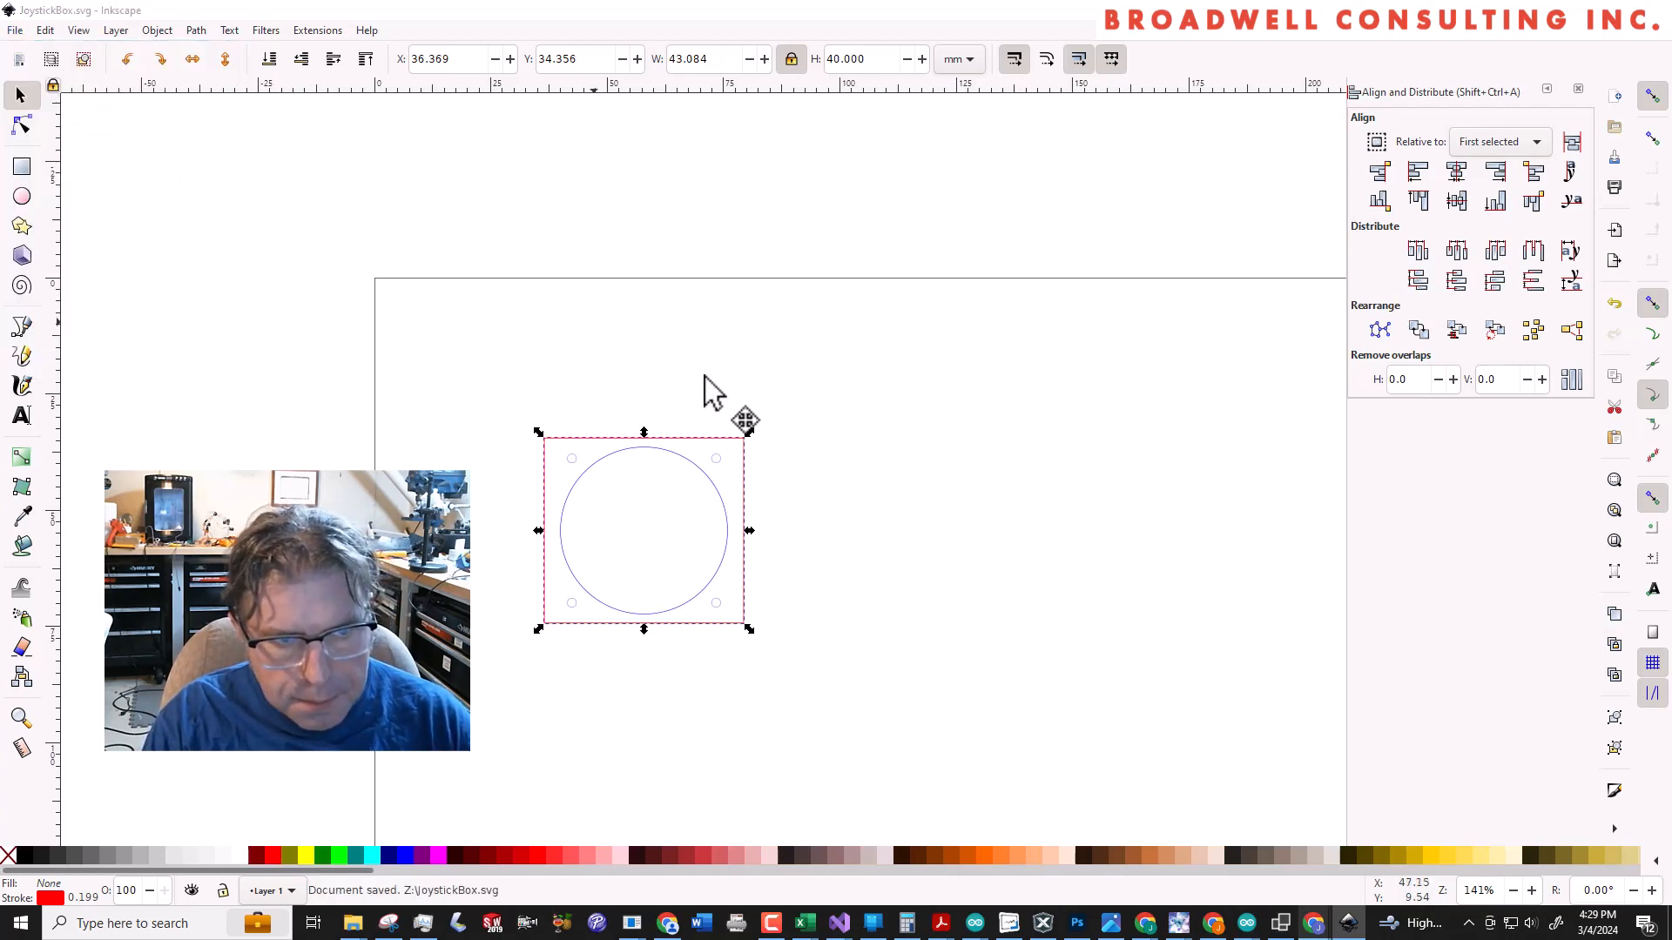
Return to Glowforge and delete all the joystick artwork lying over the finished cut
{"action": "key", "text": "alt+Tab"}
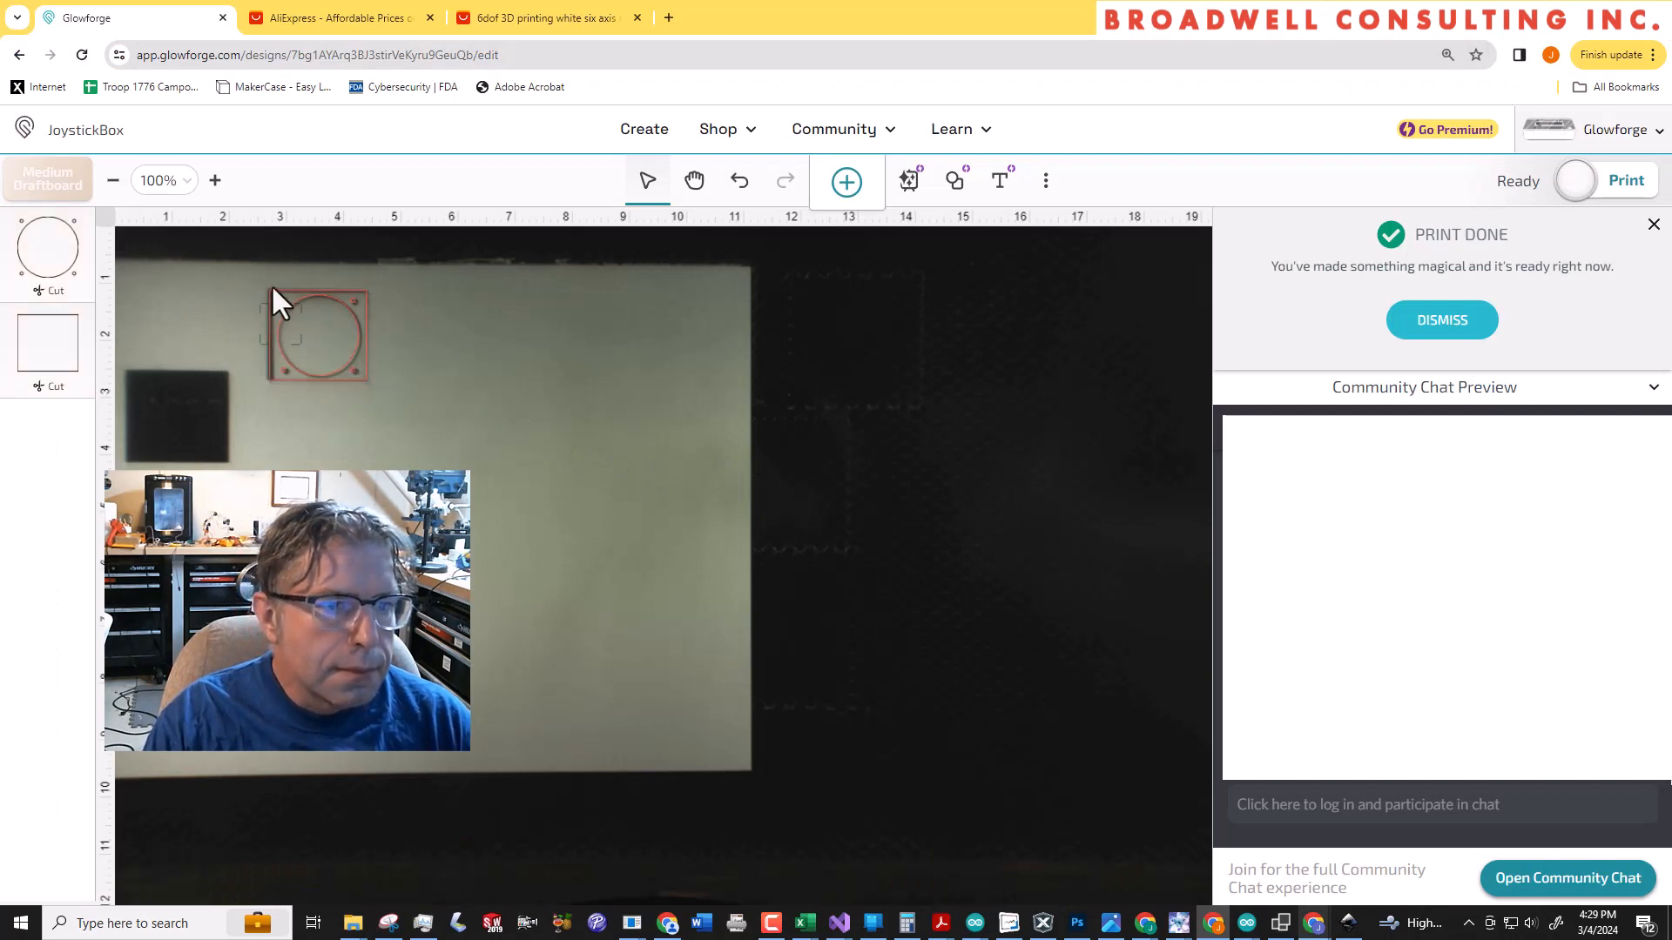
{"action": "left_click_drag", "start_coordinate": [308, 312], "coordinate": [461, 416]}
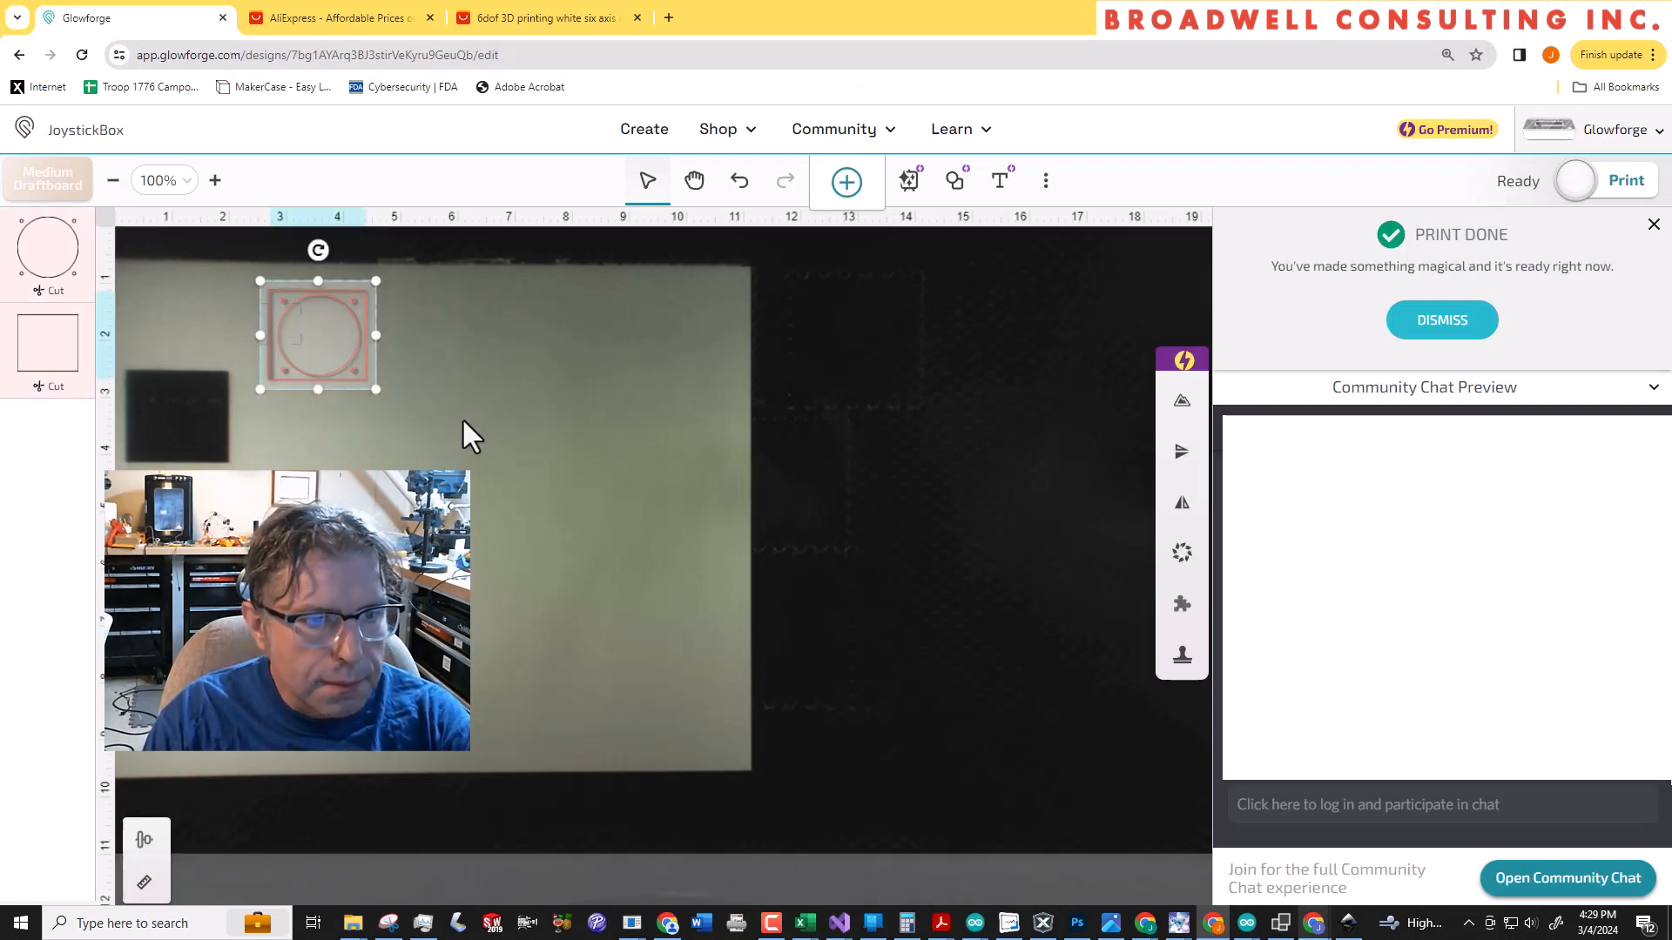
{"action": "key", "text": "Delete"}
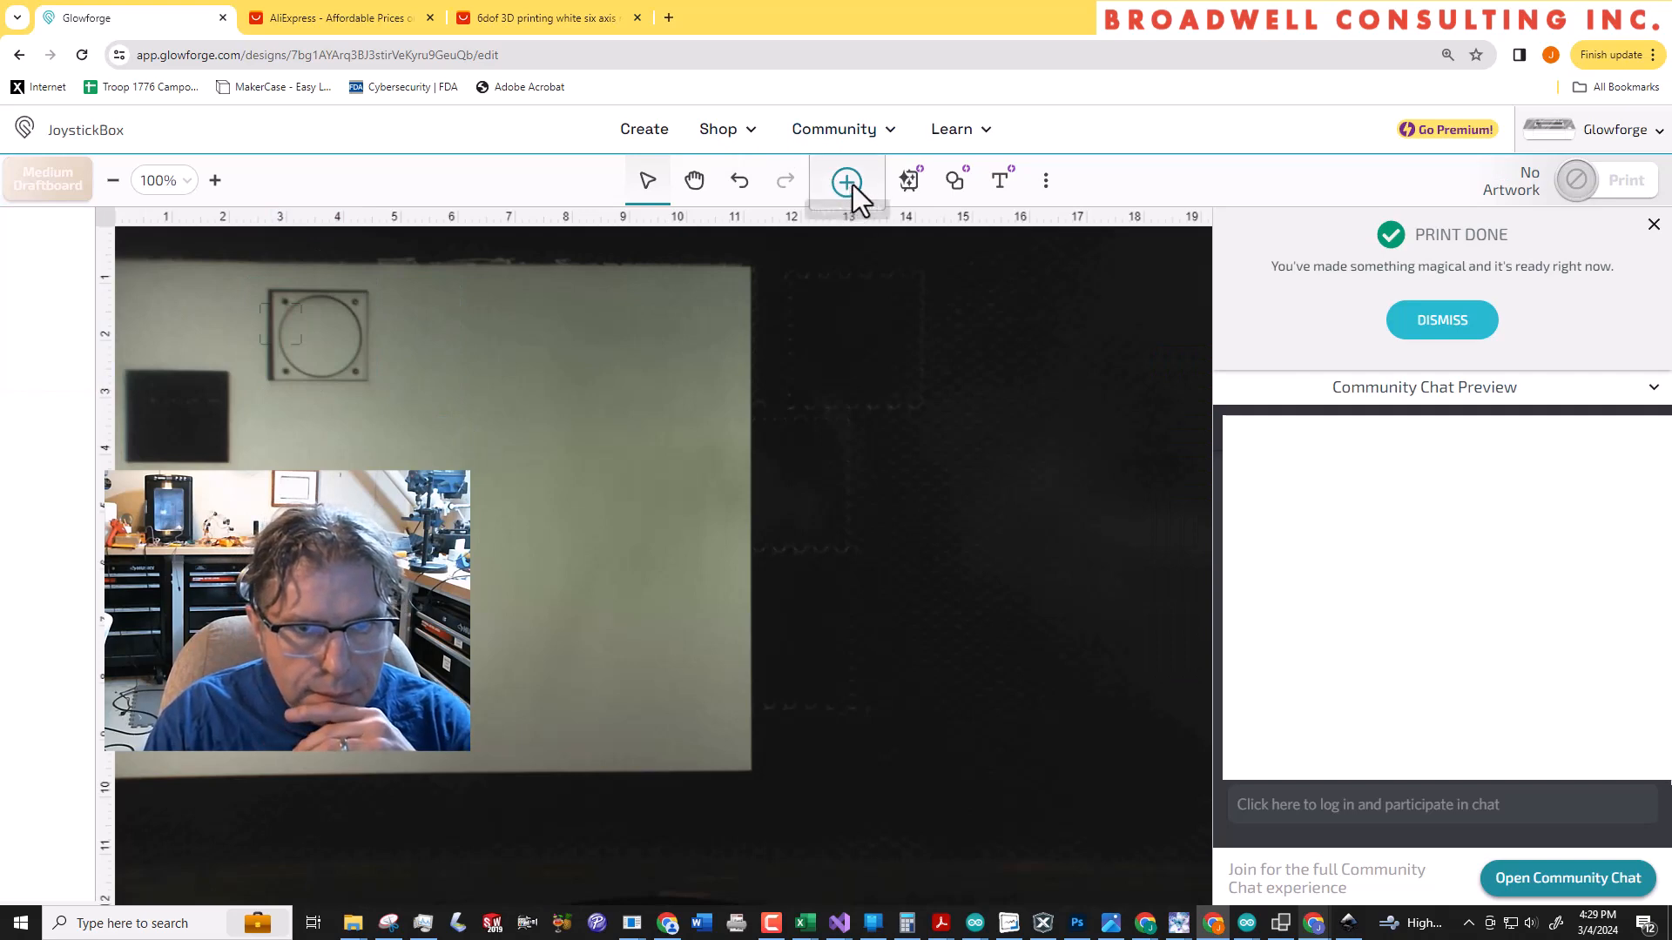
Upload the recoloured JoystickBox.svg to the design as new artwork
{"action": "left_click", "coordinate": [849, 185]}
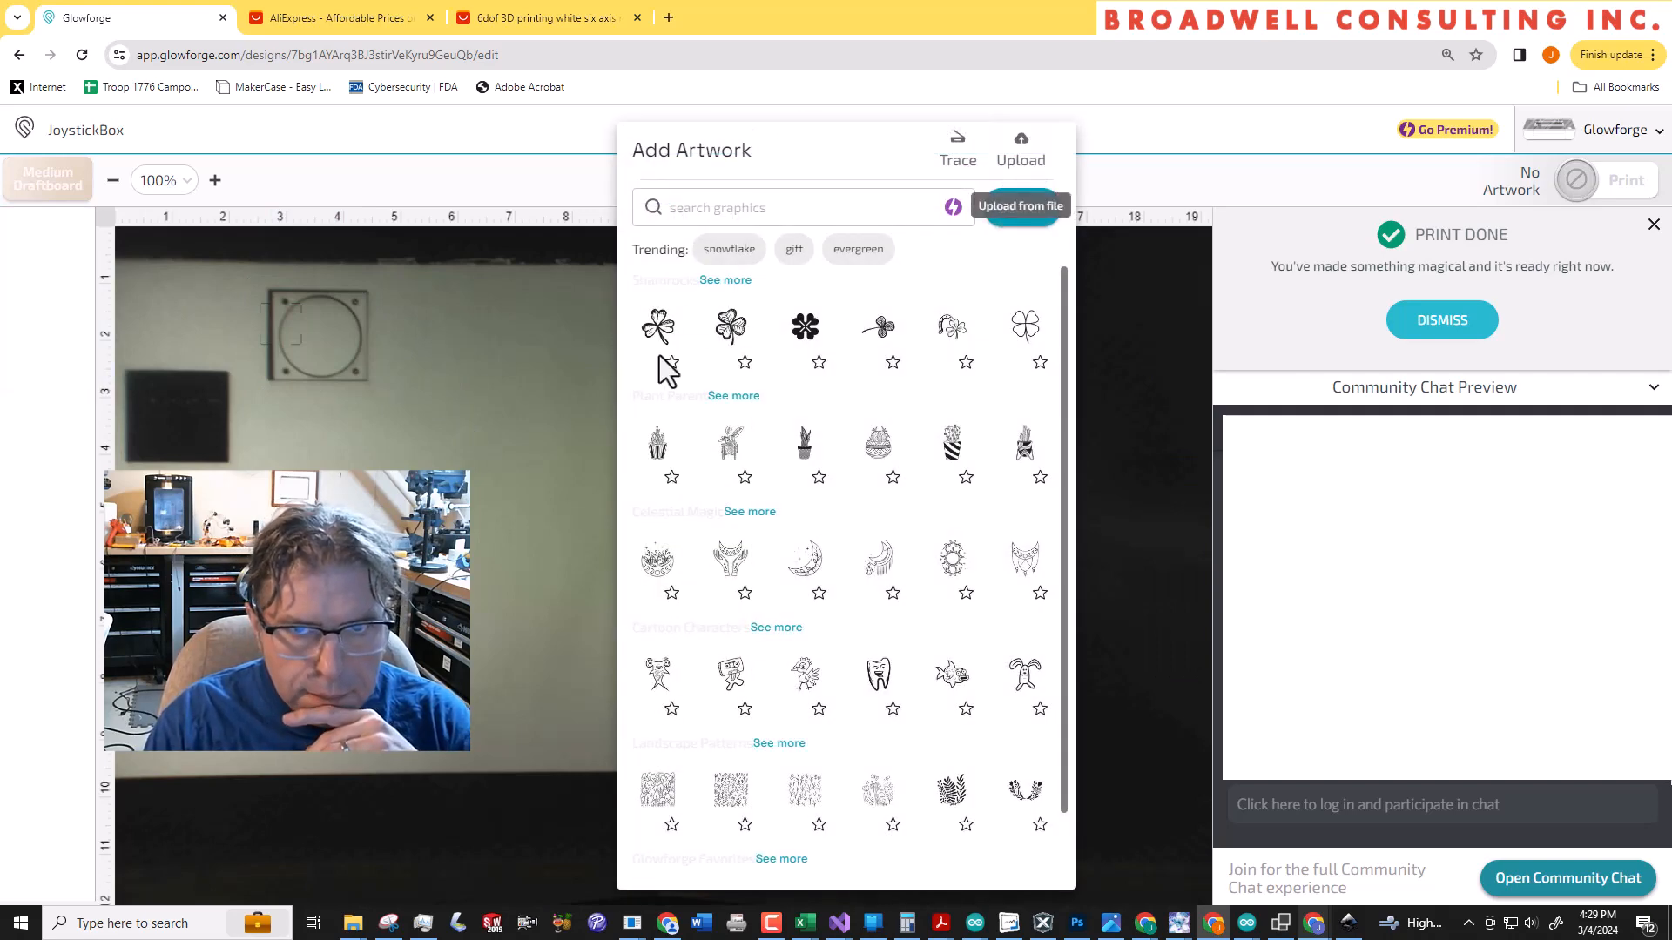
{"action": "left_click", "coordinate": [507, 402]}
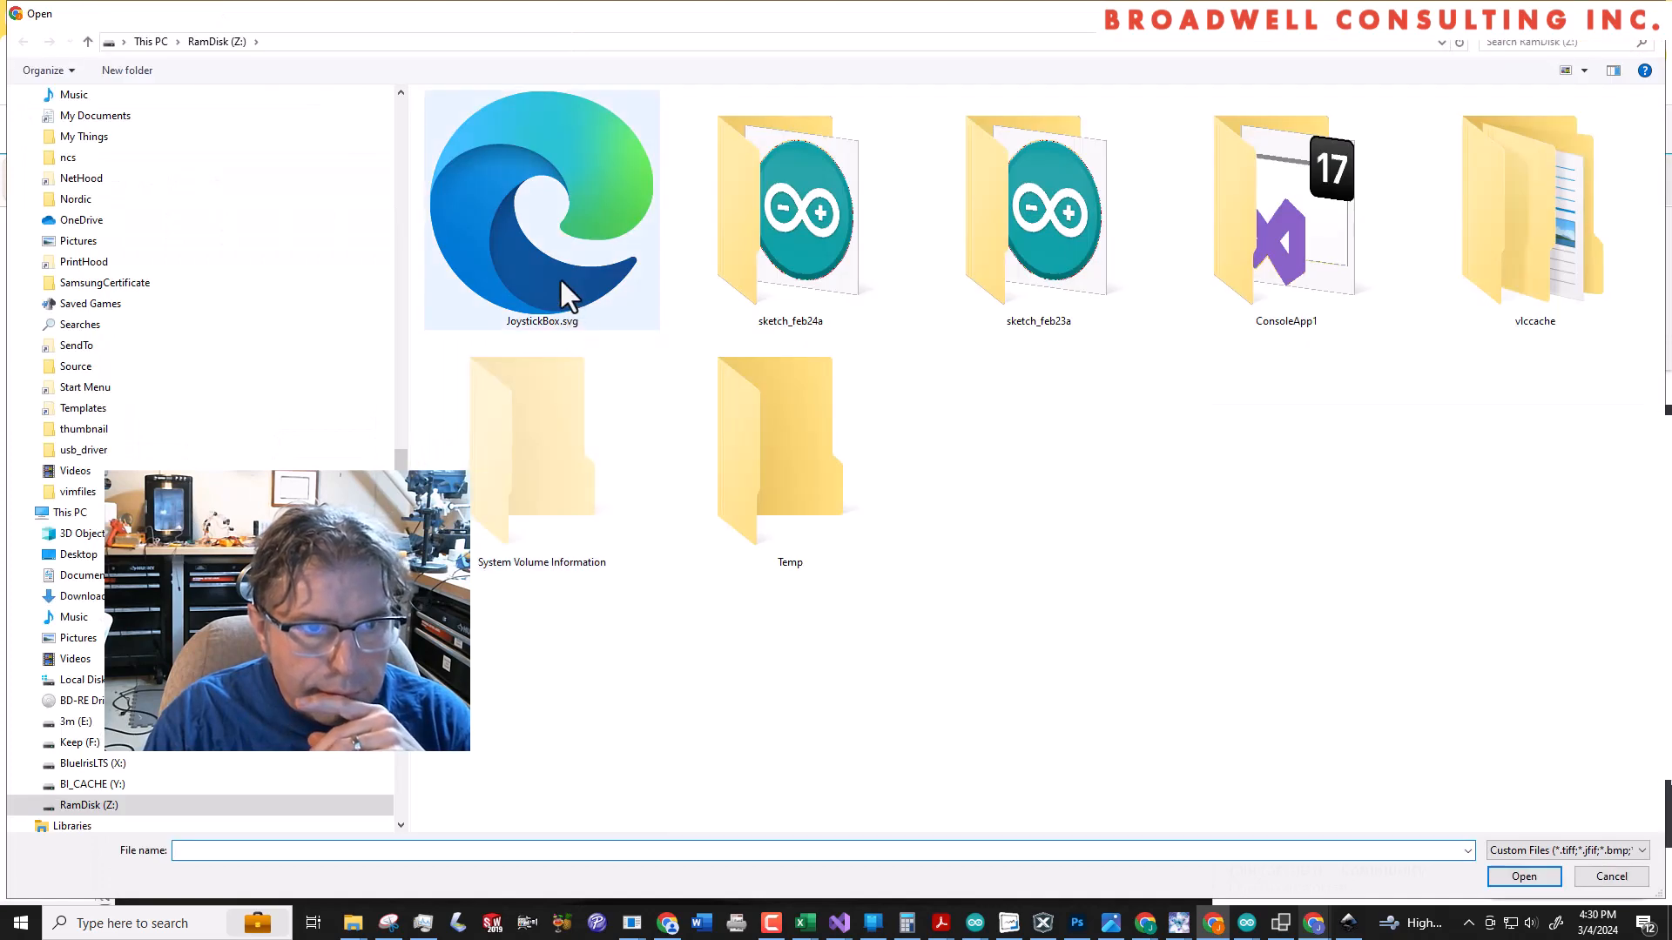
{"action": "double_click", "coordinate": [559, 277]}
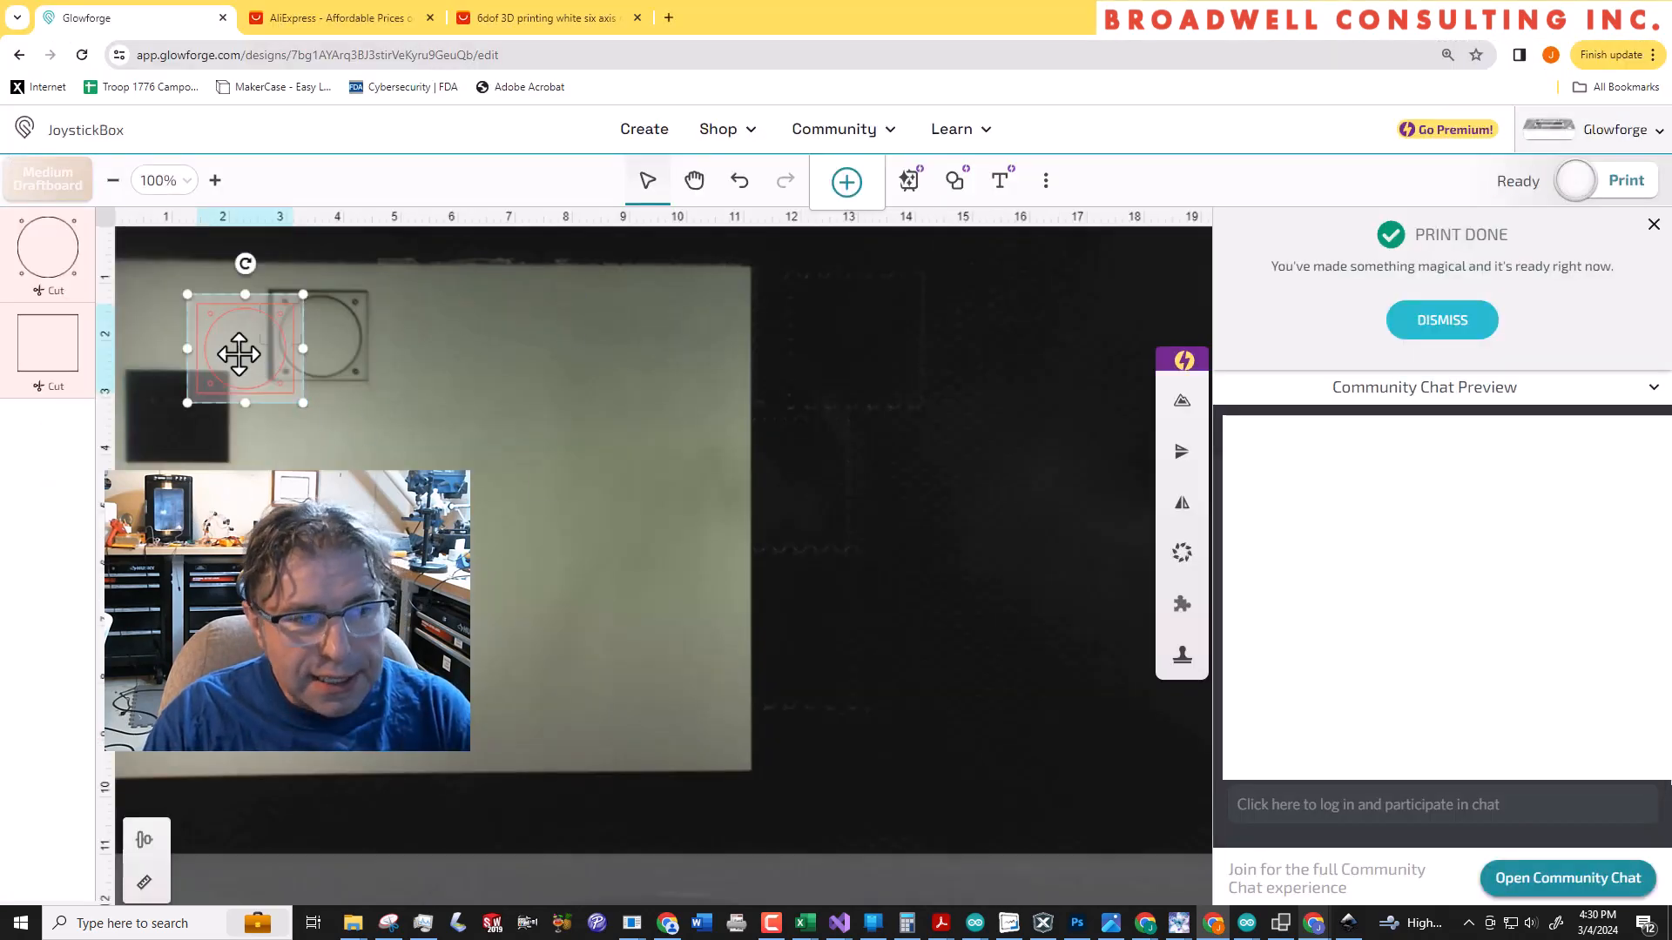
Move the artwork to unused draftboard beside the last cut, centred at about 6 in across and 2 in down, and start the print
{"action": "left_click_drag", "start_coordinate": [238, 354], "coordinate": [507, 344]}
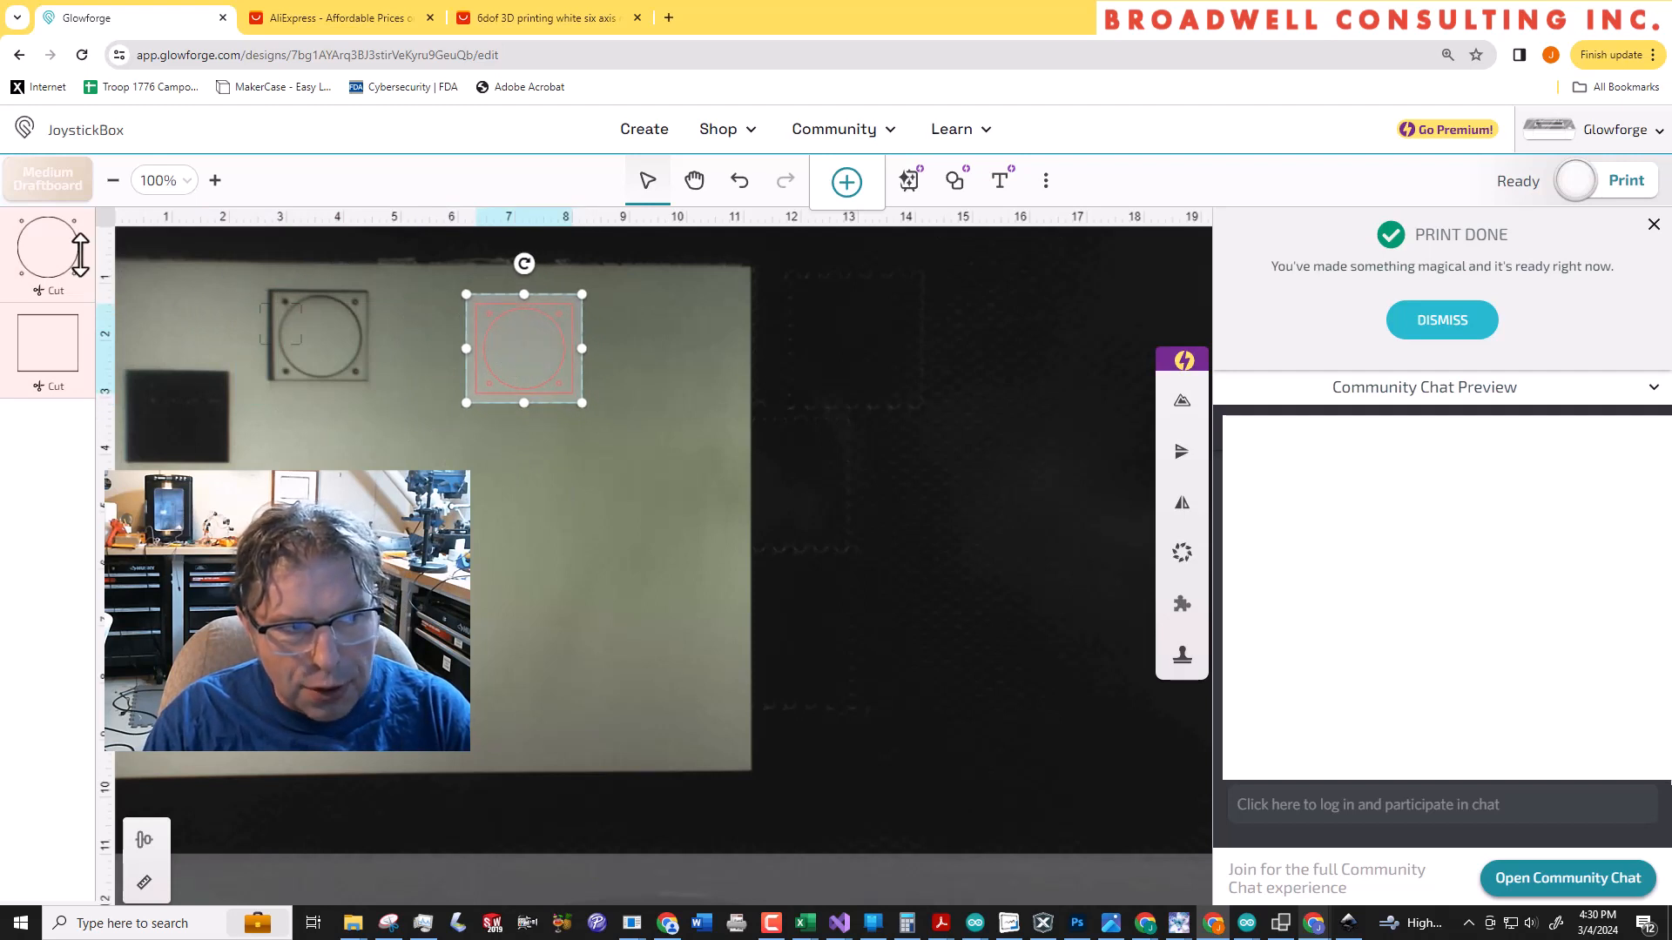
{"action": "left_click_drag", "start_coordinate": [474, 338], "coordinate": [419, 326]}
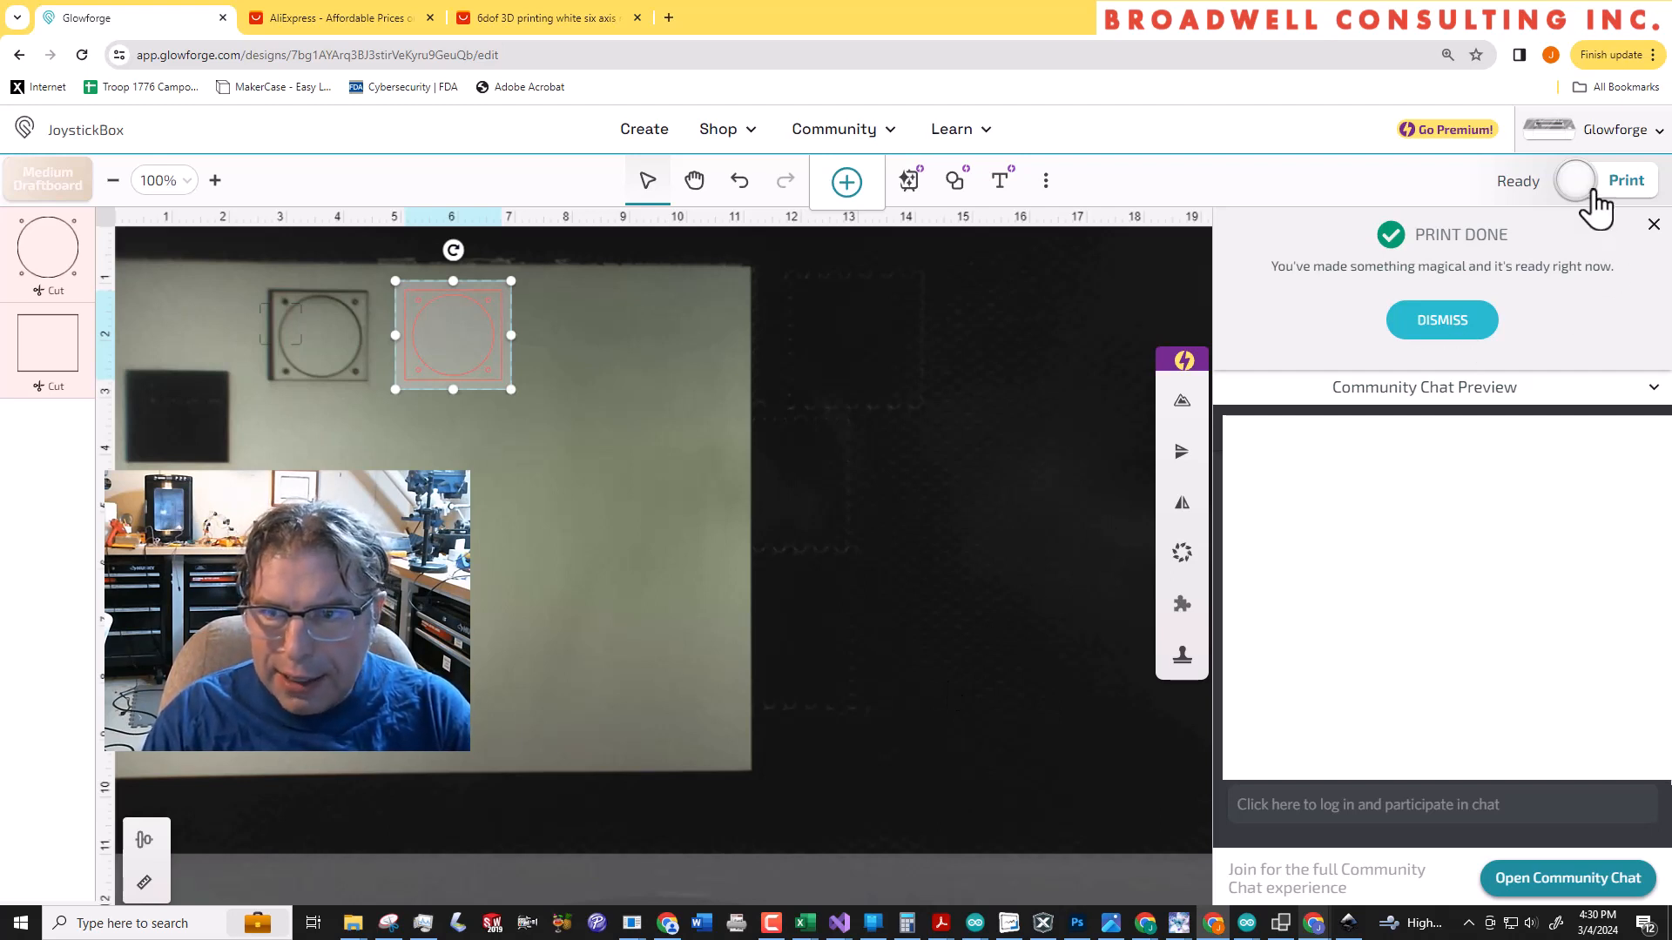
{"action": "left_click", "coordinate": [1622, 181]}
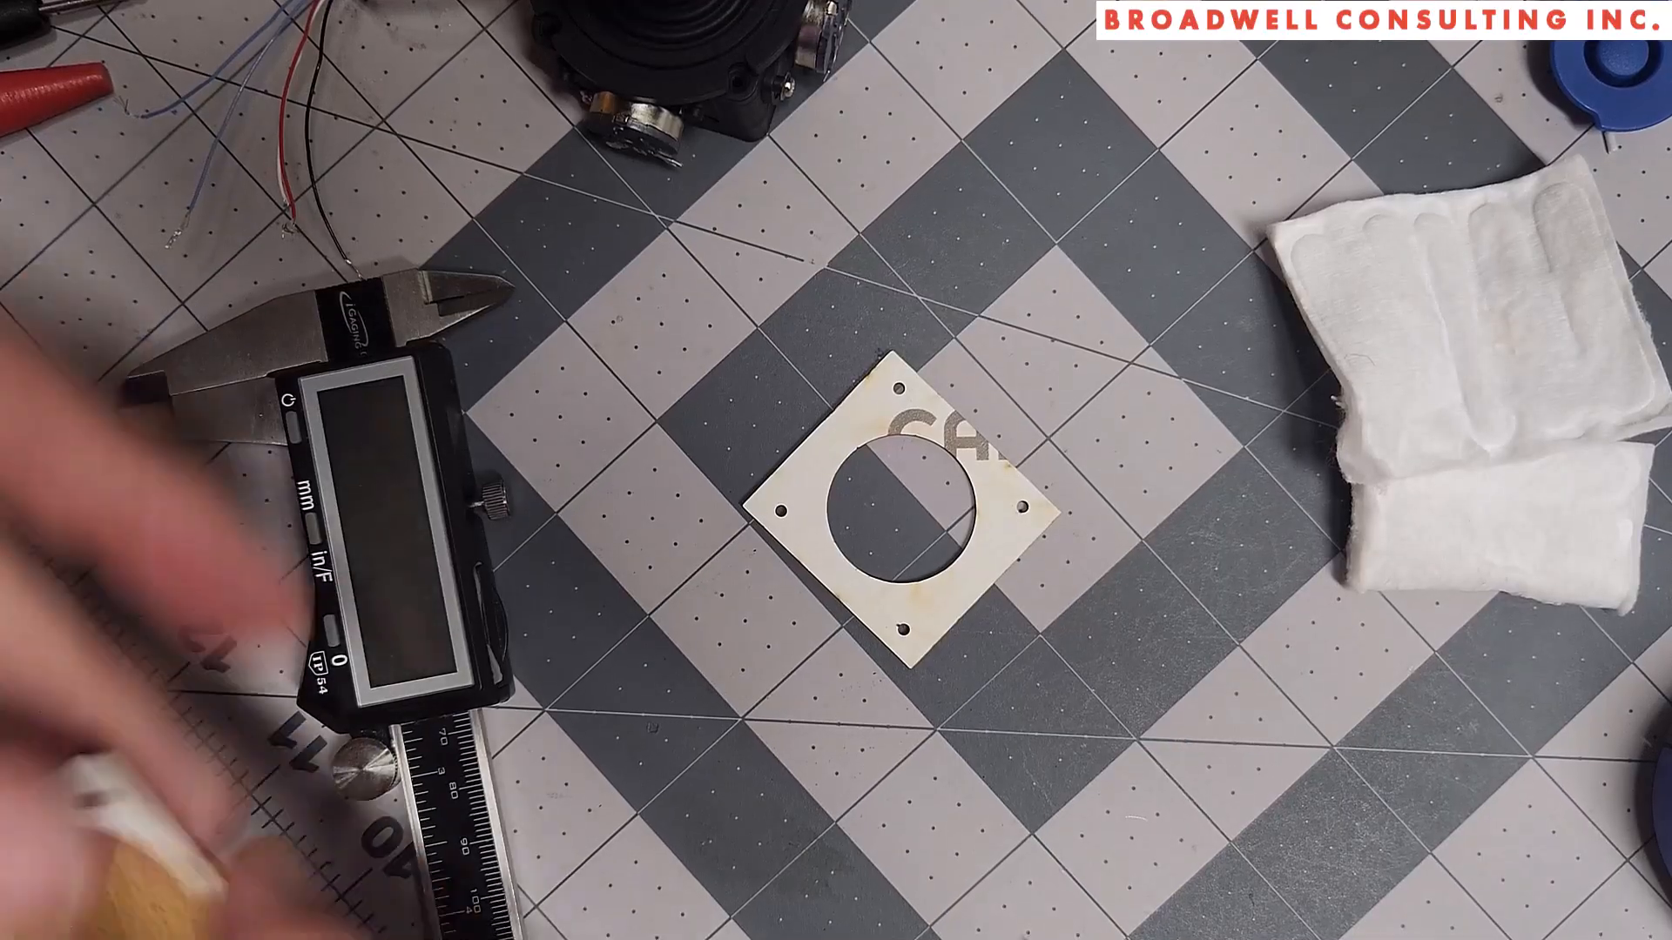
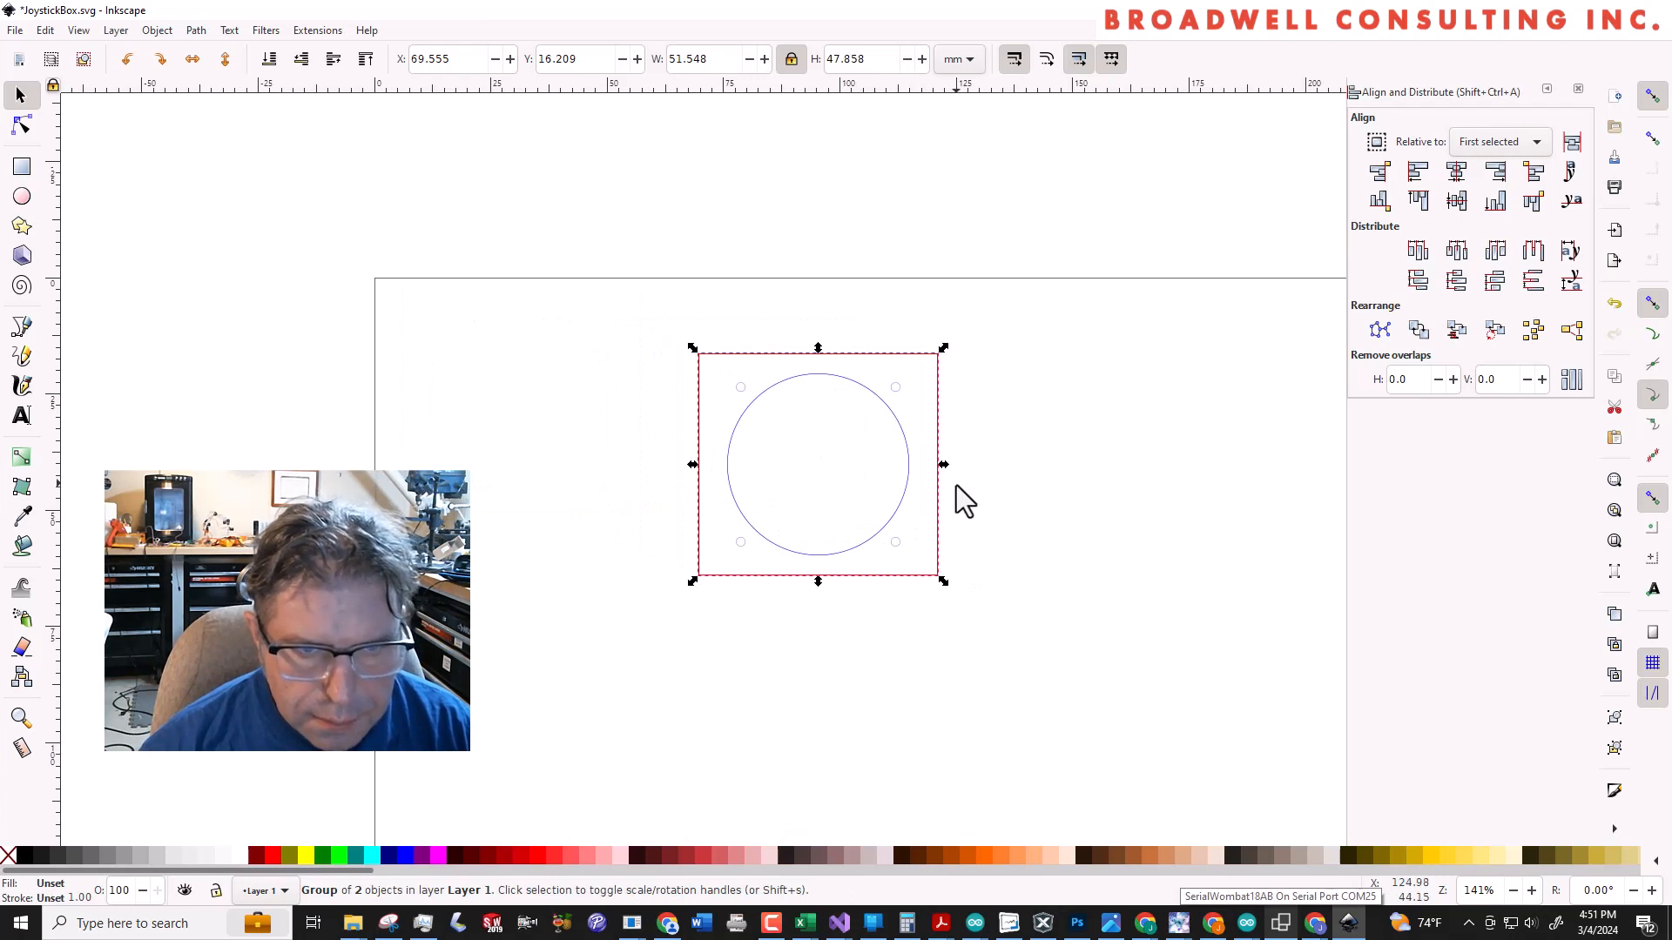
Ungroup the joystick pattern and move the red rectangle, the large circle and the group of four small holes apart
{"action": "left_click", "coordinate": [819, 519], "text": "shift"}
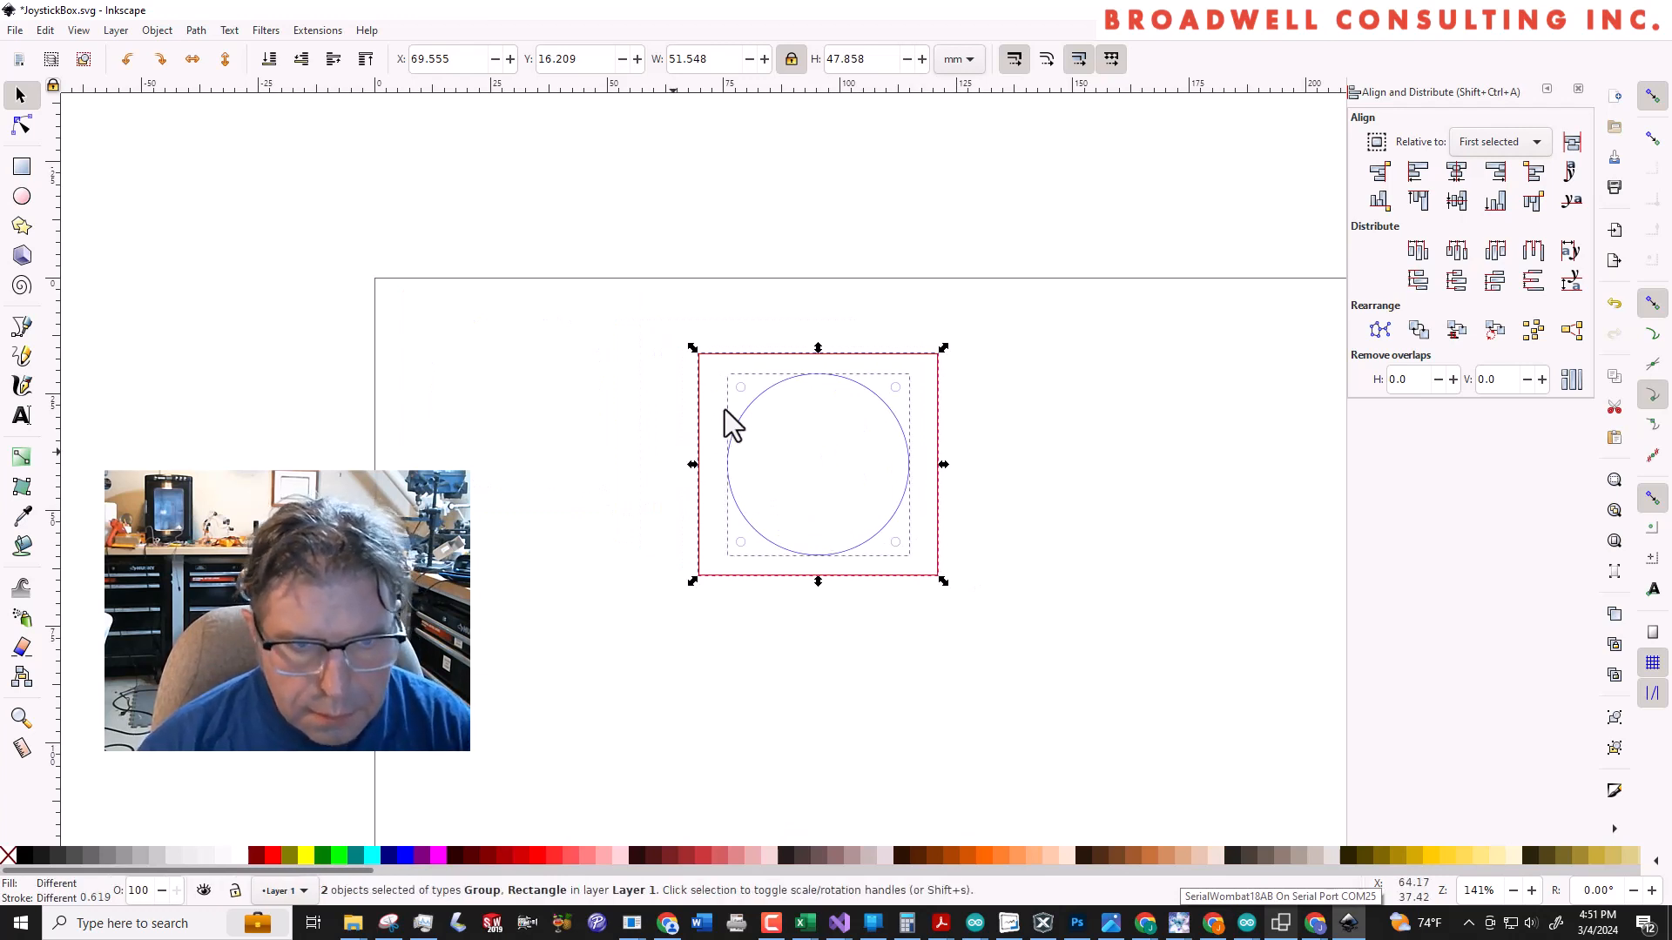
{"action": "left_click", "coordinate": [659, 403]}
{"action": "left_click", "coordinate": [764, 384]}
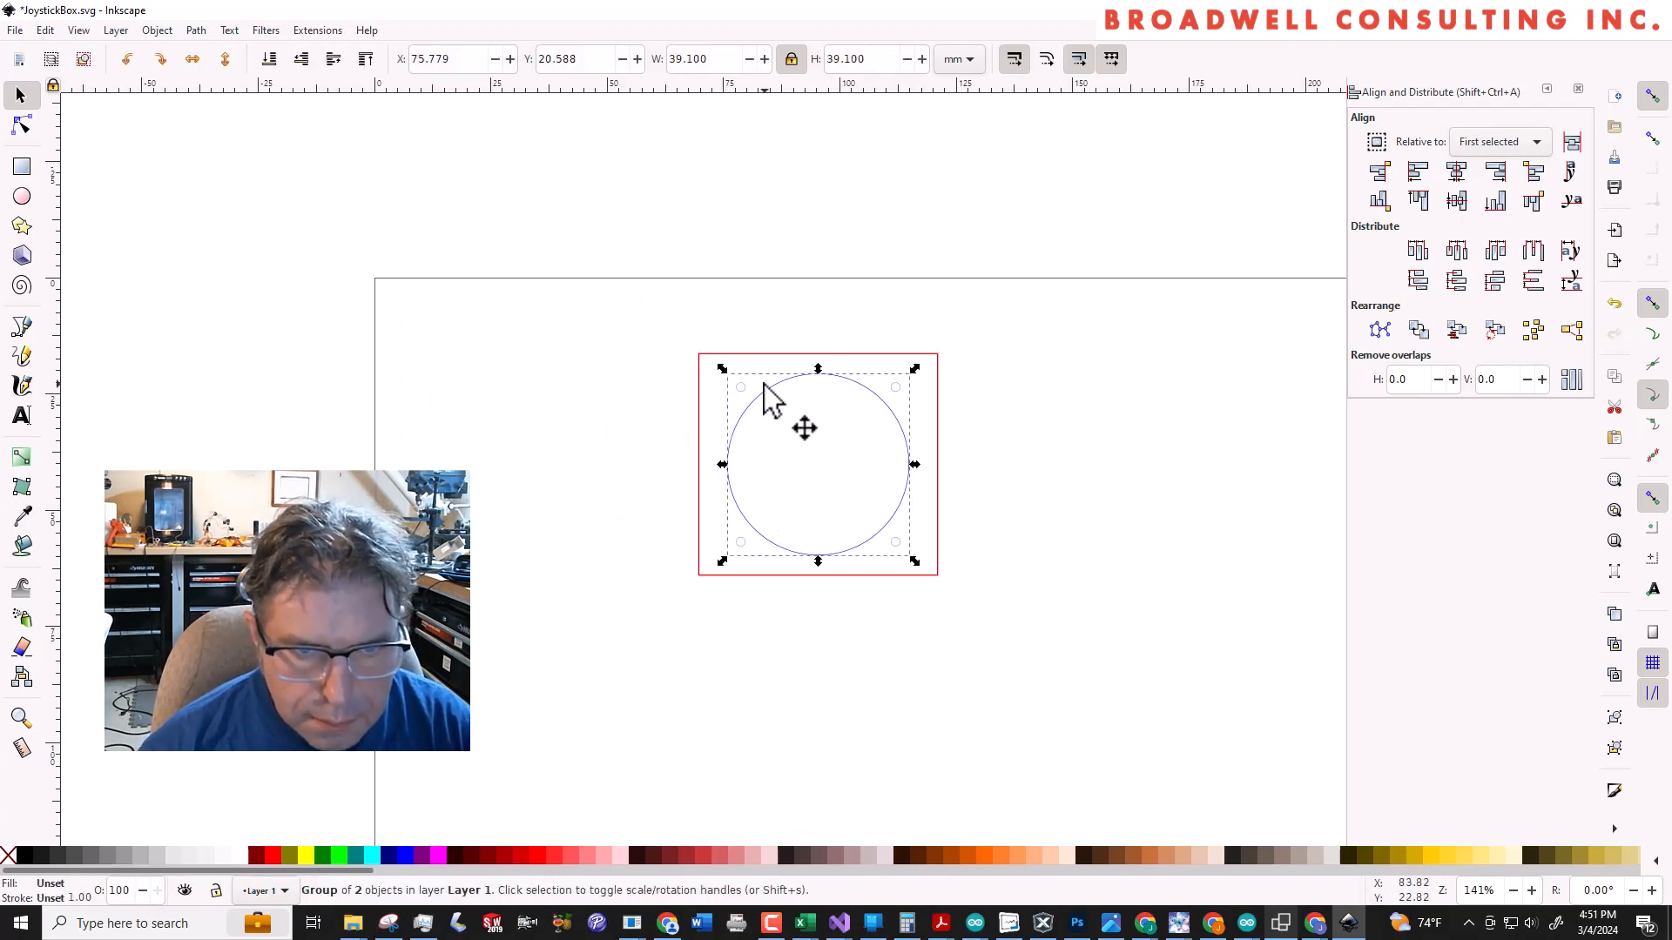
{"action": "left_click", "coordinate": [759, 407], "text": "ctrl+shift"}
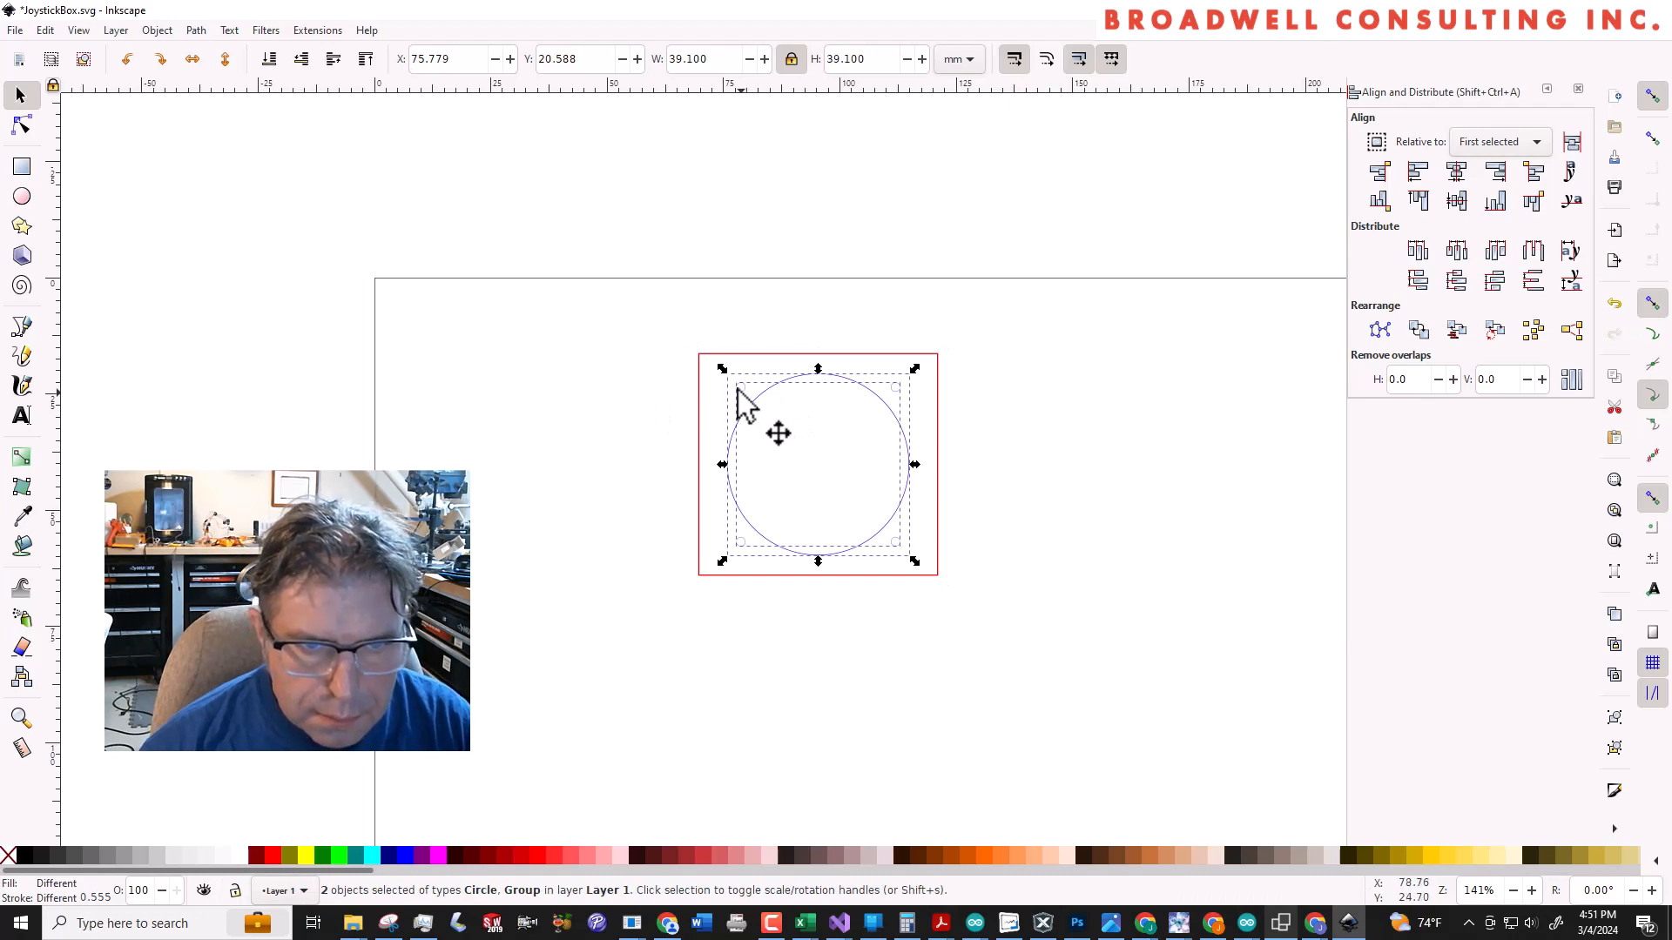
{"action": "left_click_drag", "start_coordinate": [740, 395], "coordinate": [723, 697]}
{"action": "left_click", "coordinate": [1016, 560]}
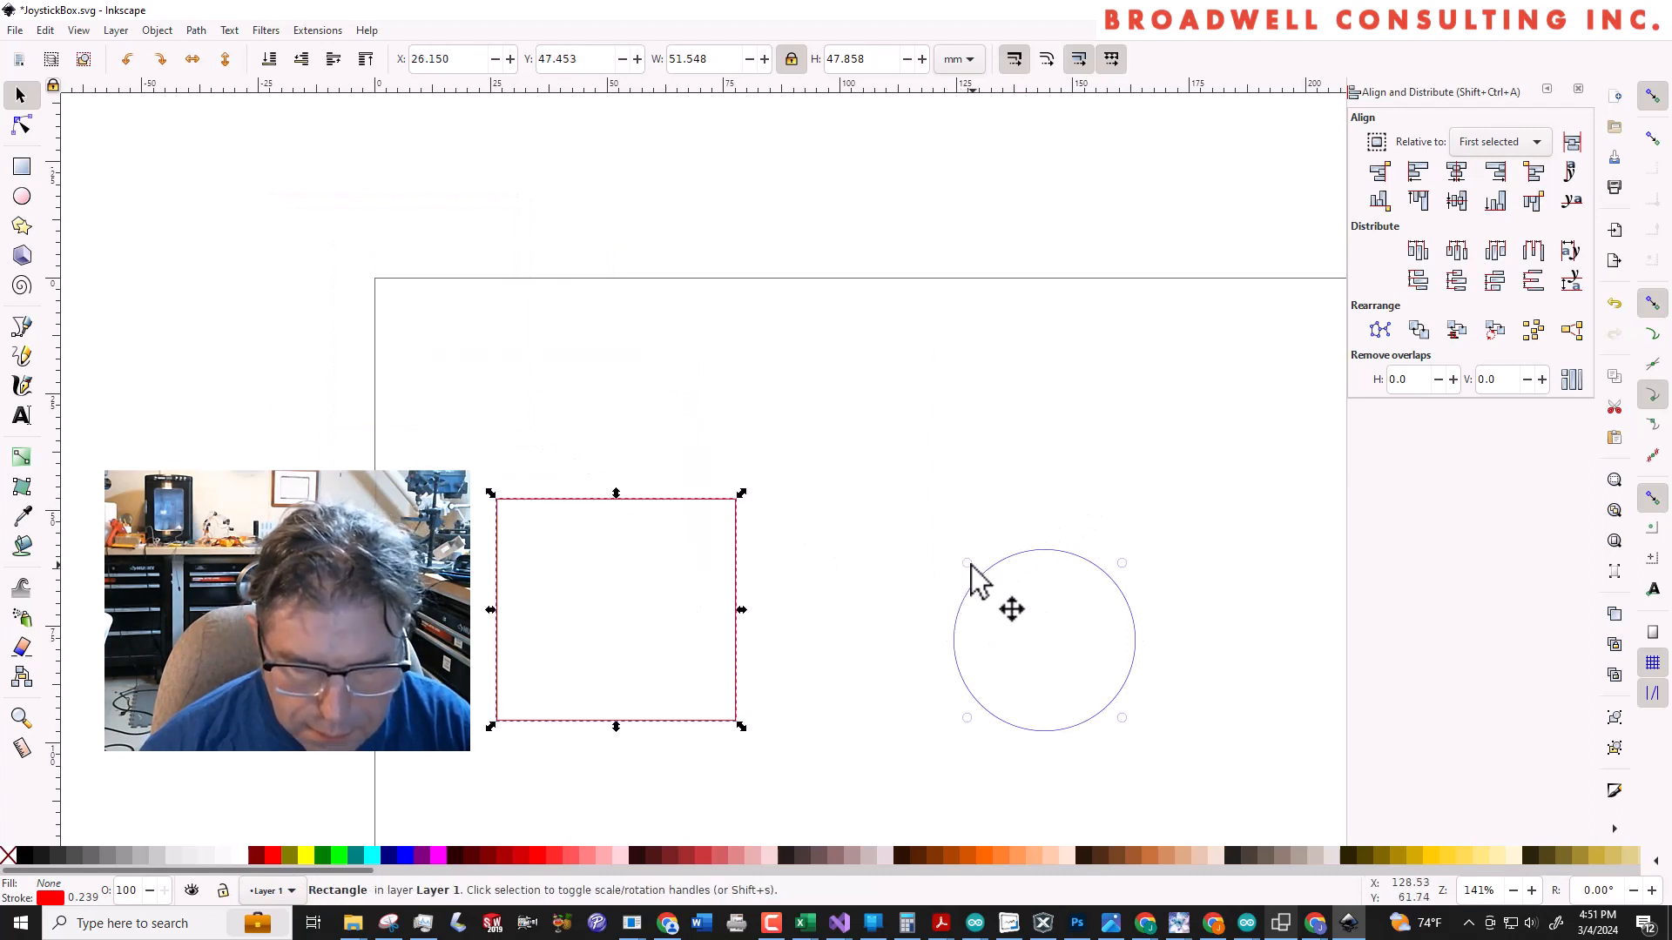
{"action": "left_click", "coordinate": [962, 560]}
{"action": "left_click_drag", "start_coordinate": [962, 559], "coordinate": [695, 314]}
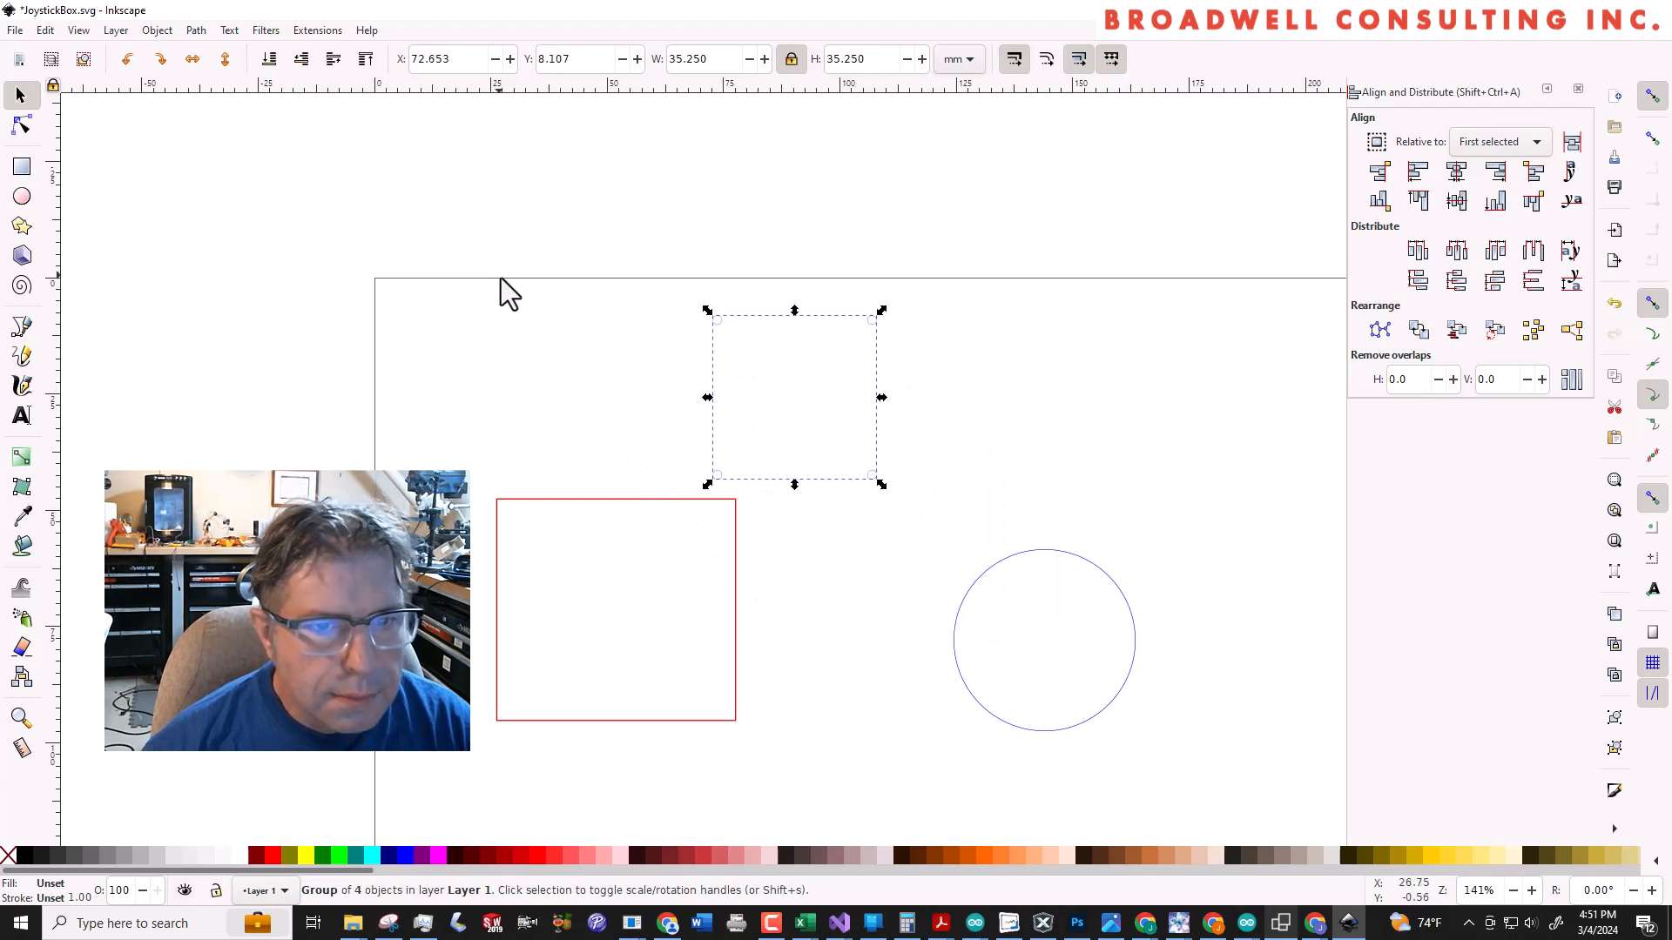
Ungroup the four small holes and position them together at X 1 mm, Y 1 mm
{"action": "key", "text": "ctrl+shift+g"}
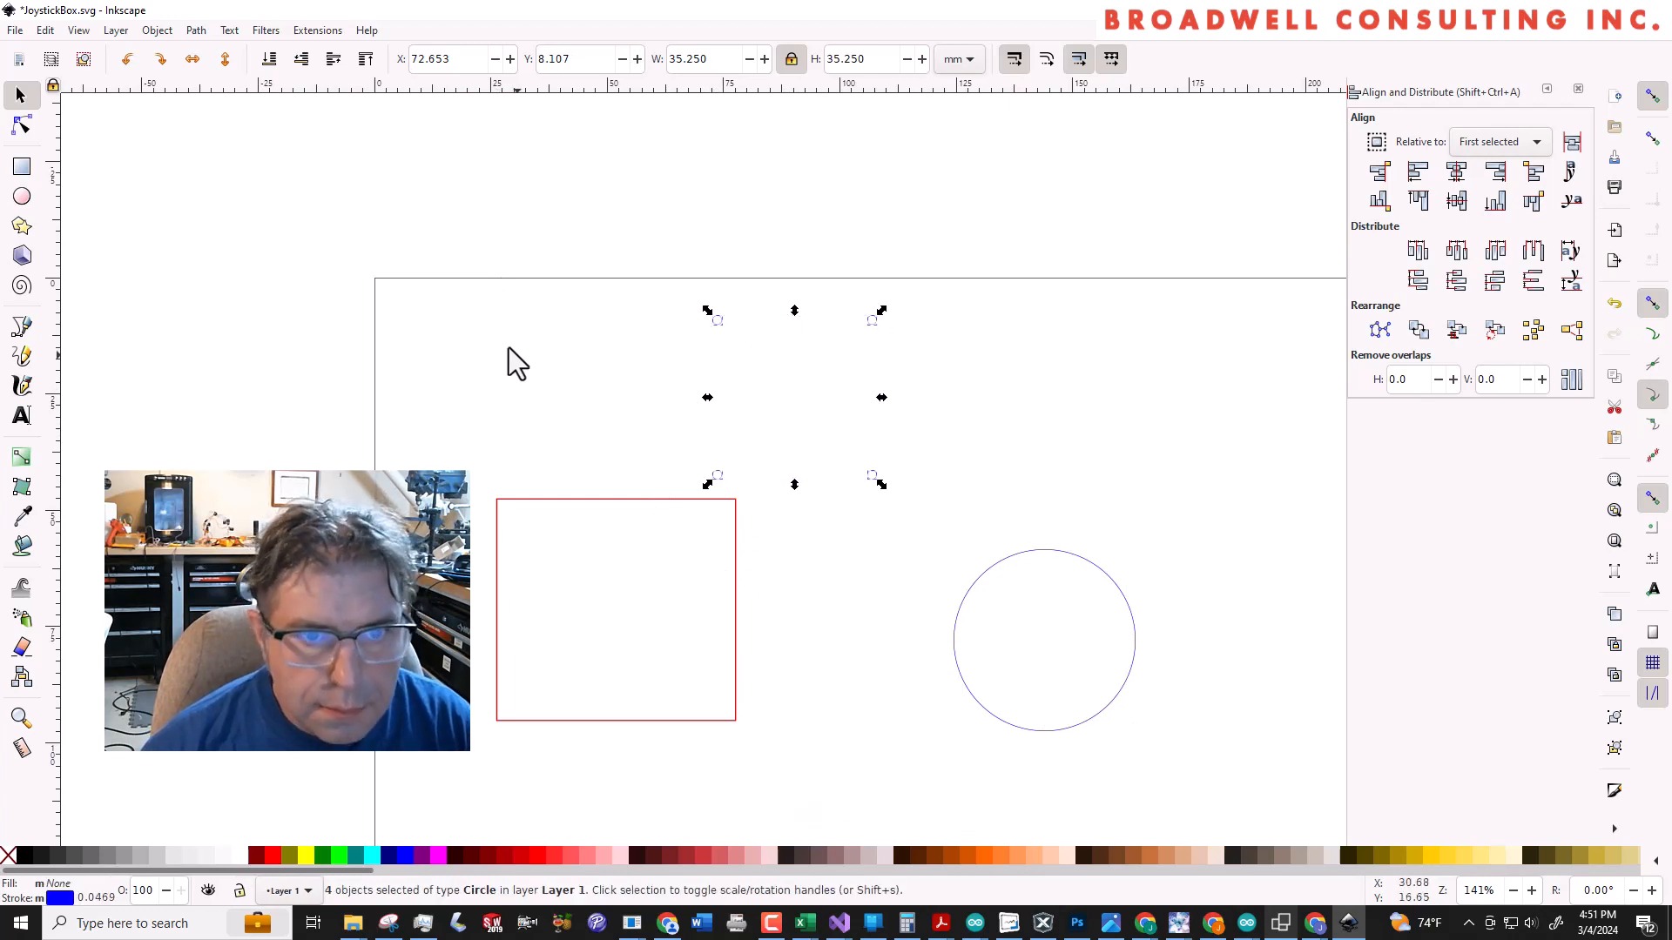
{"action": "left_click", "coordinate": [604, 303]}
{"action": "left_click_drag", "start_coordinate": [697, 301], "coordinate": [944, 373]}
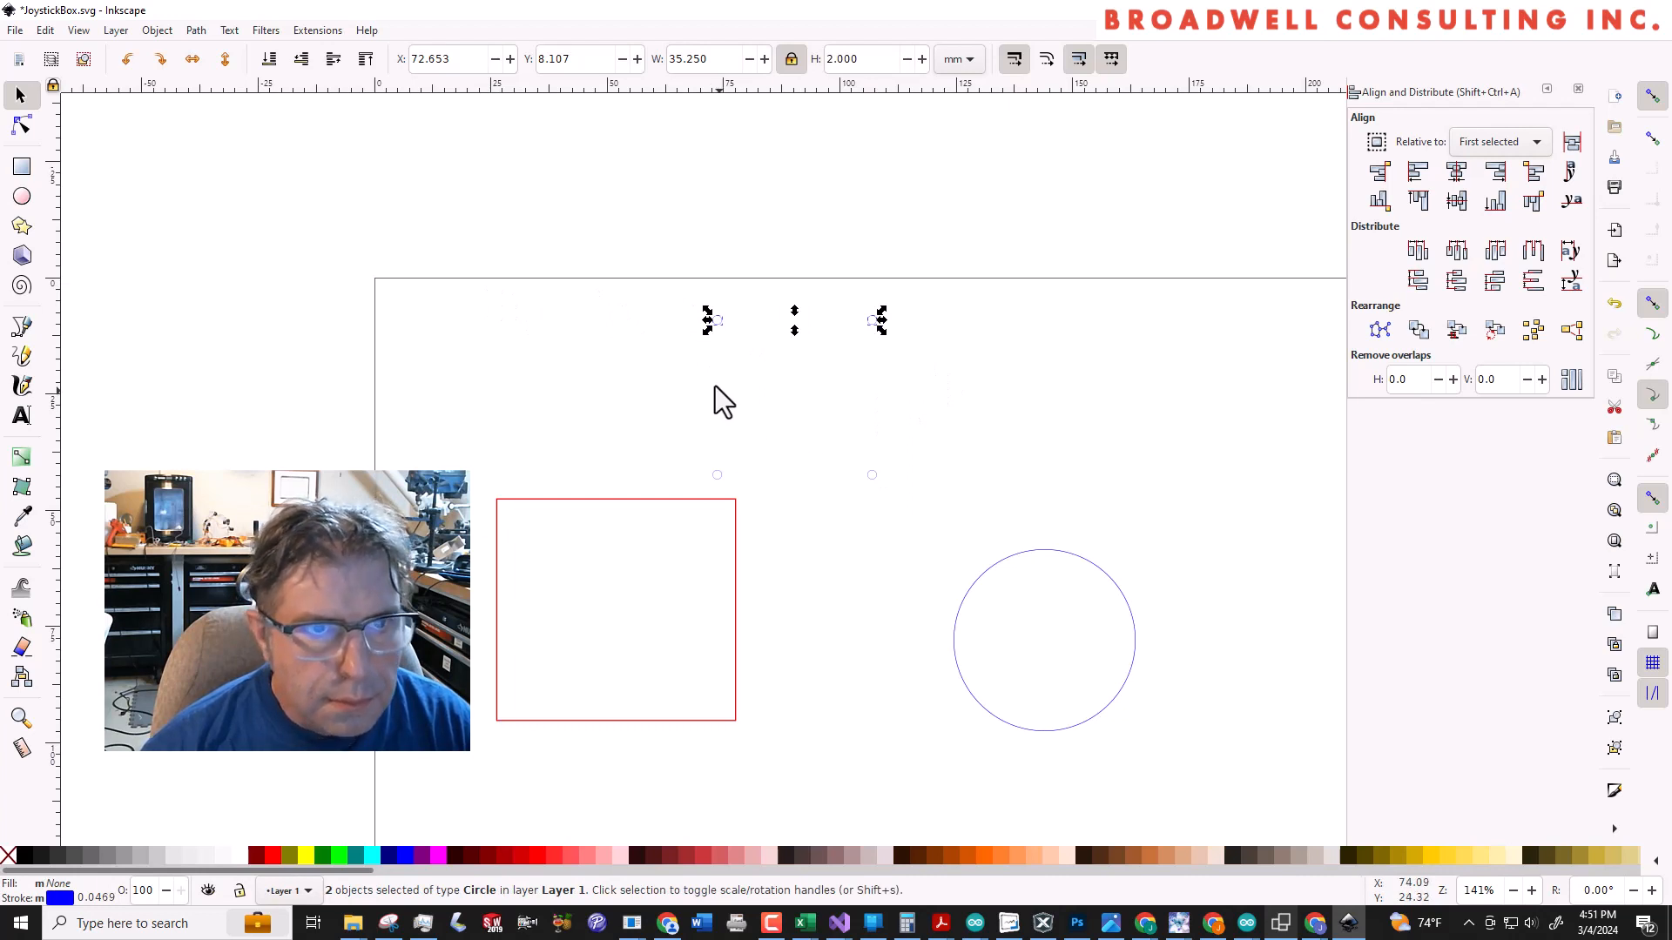
{"action": "left_click_drag", "start_coordinate": [665, 294], "coordinate": [973, 493]}
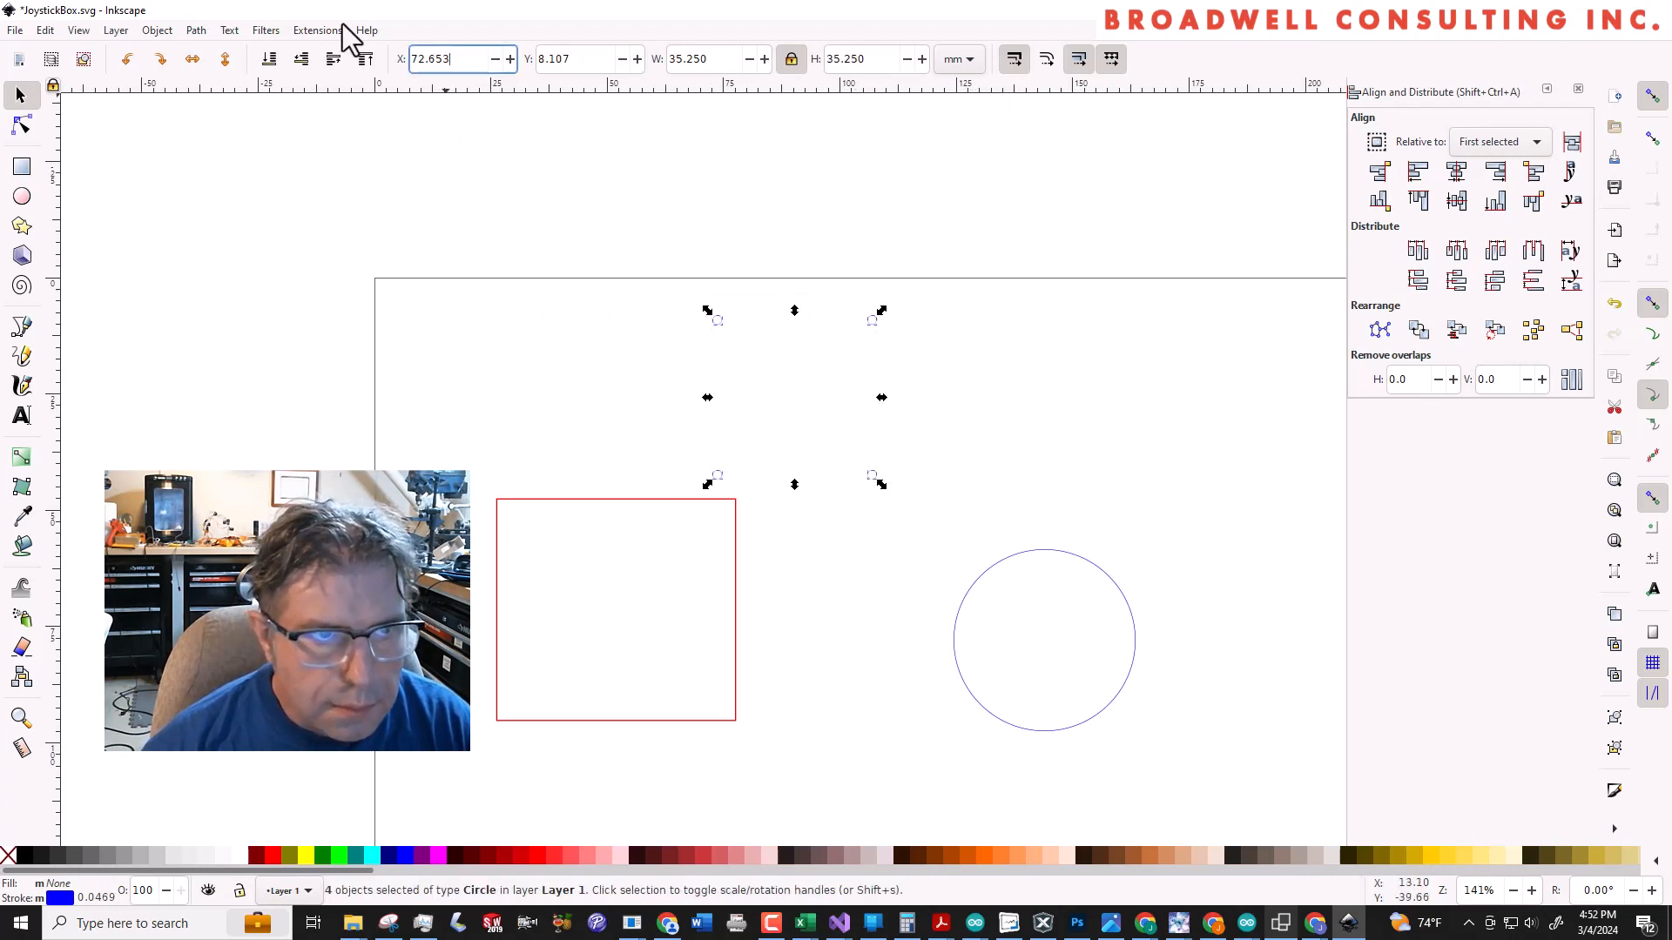
{"action": "triple_click", "coordinate": [414, 58]}
{"action": "type", "text": "1"}
{"action": "key", "text": "Tab"}
{"action": "type", "text": "1"}
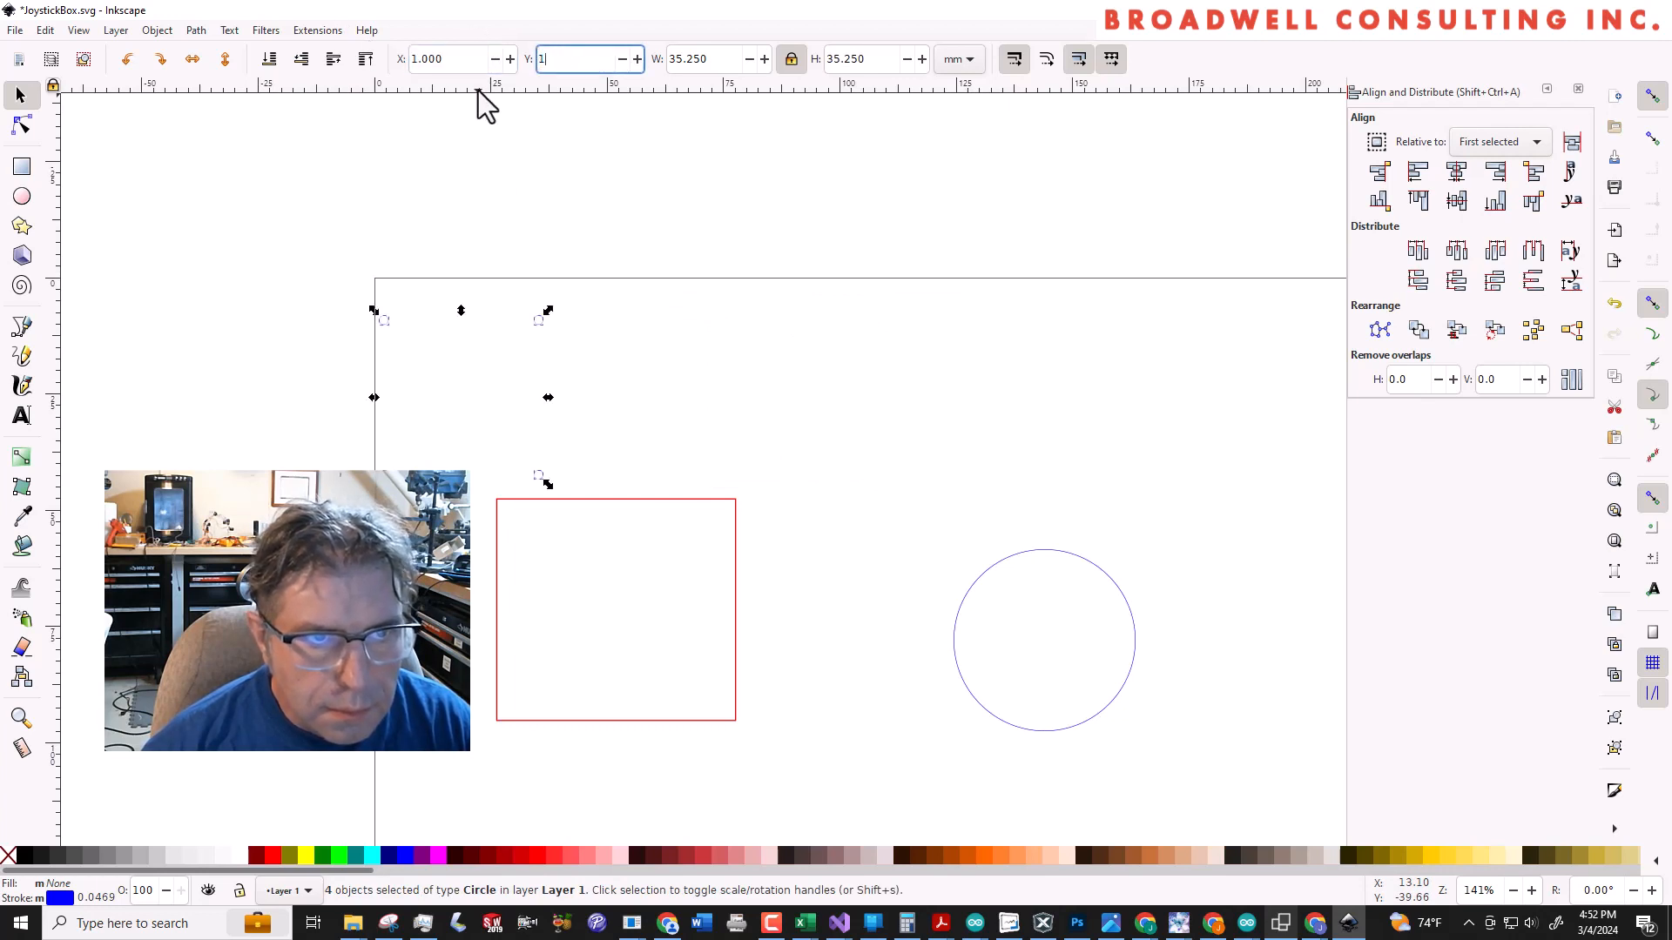
{"action": "key", "text": "Tab"}
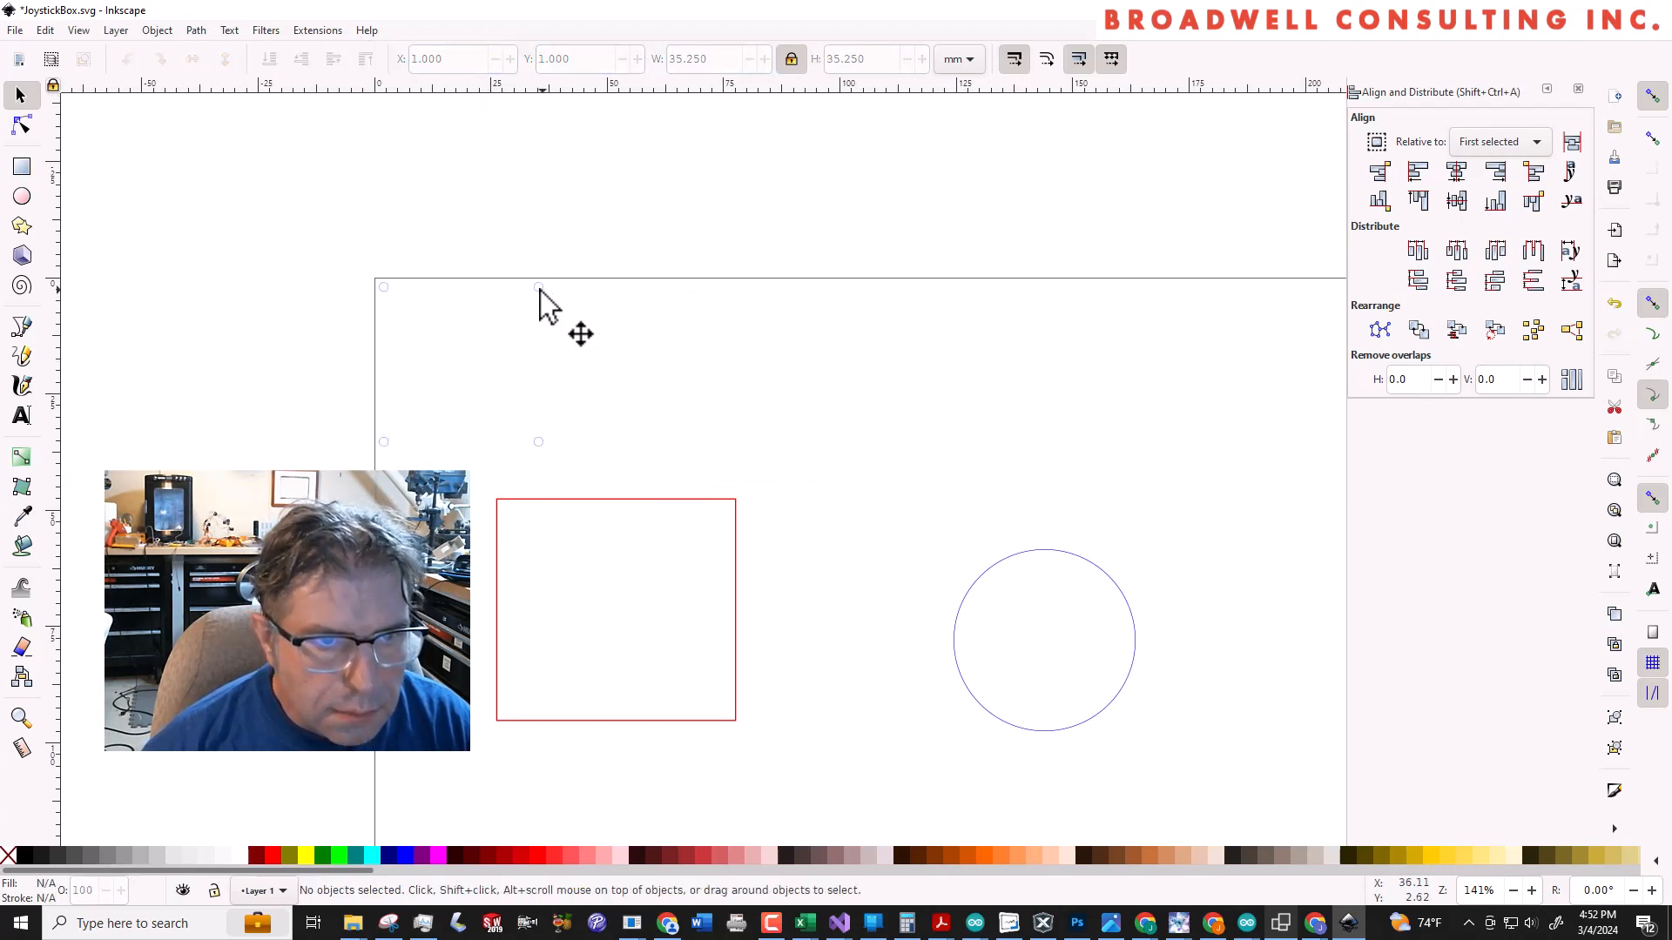
Set the X position of the upper-right and lower-right small holes to 34 mm
{"action": "left_click", "coordinate": [539, 287]}
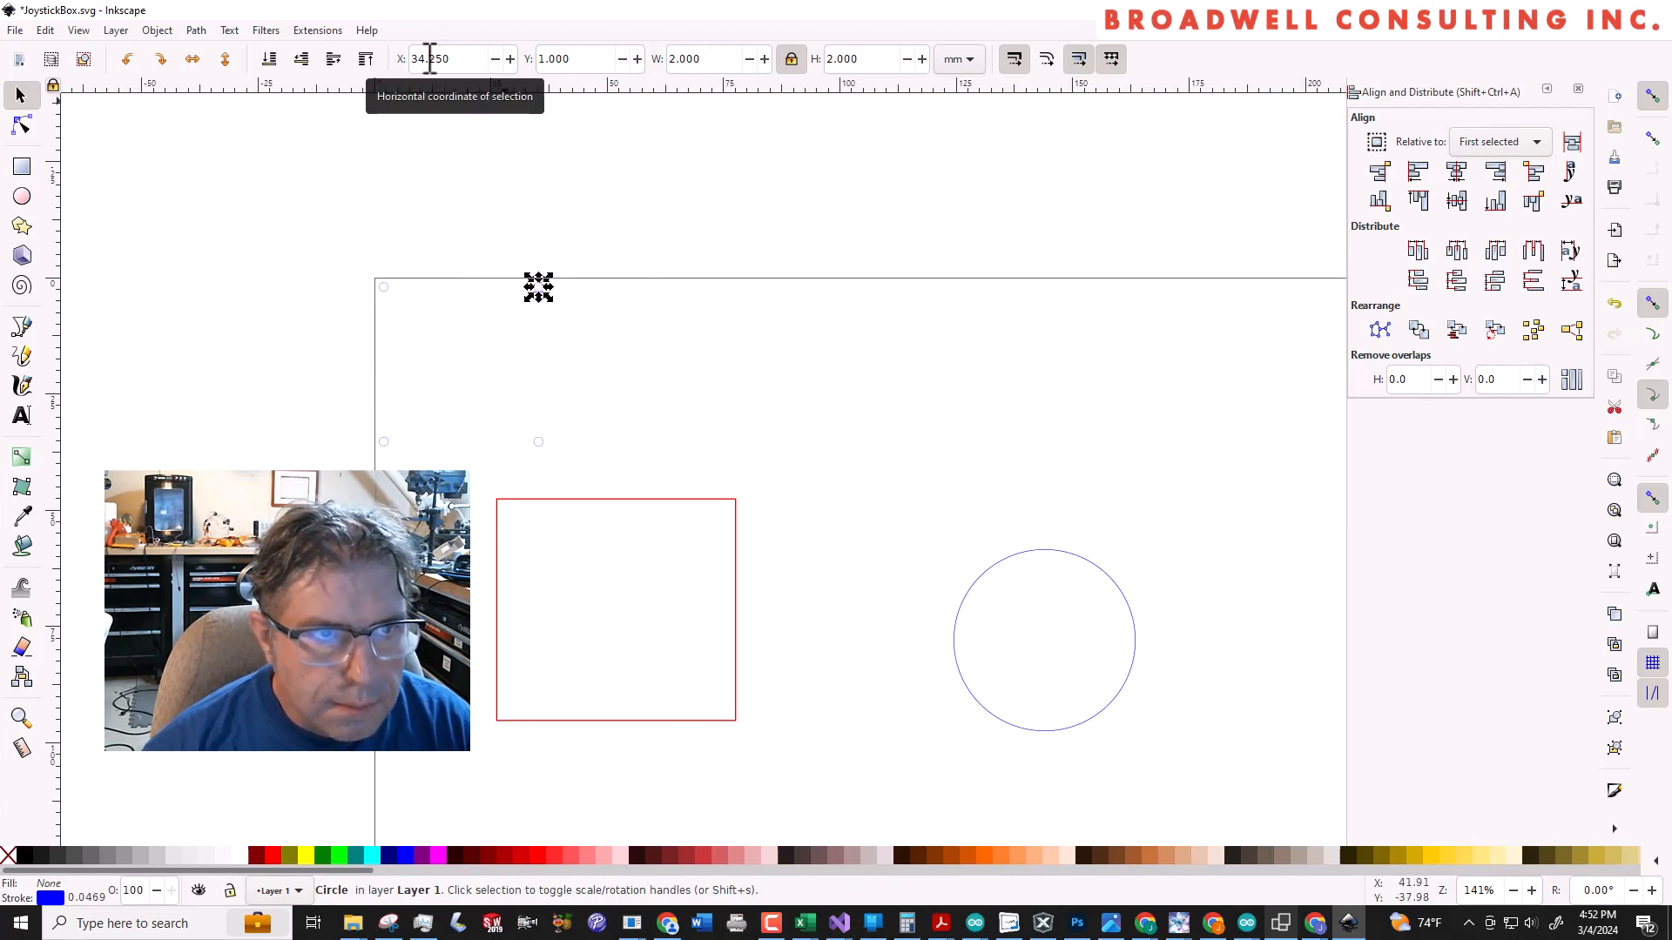
{"action": "left_click_drag", "start_coordinate": [426, 59], "coordinate": [468, 64]}
{"action": "key", "text": "BackSpace"}
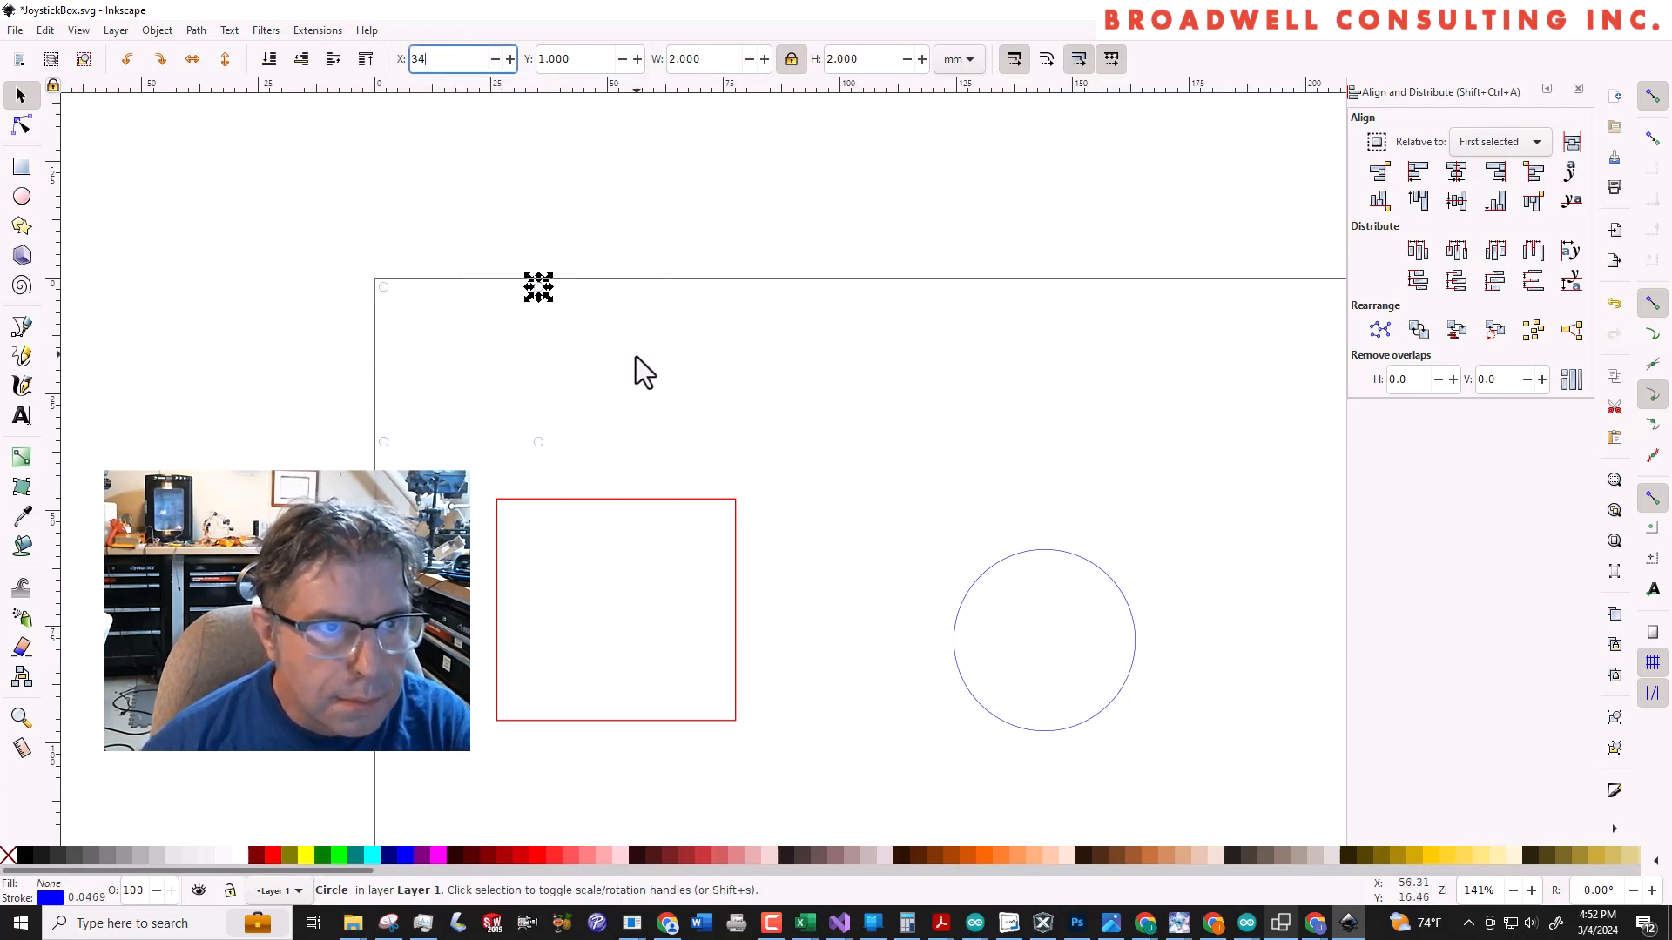
{"action": "left_click", "coordinate": [633, 358]}
{"action": "left_click", "coordinate": [538, 441]}
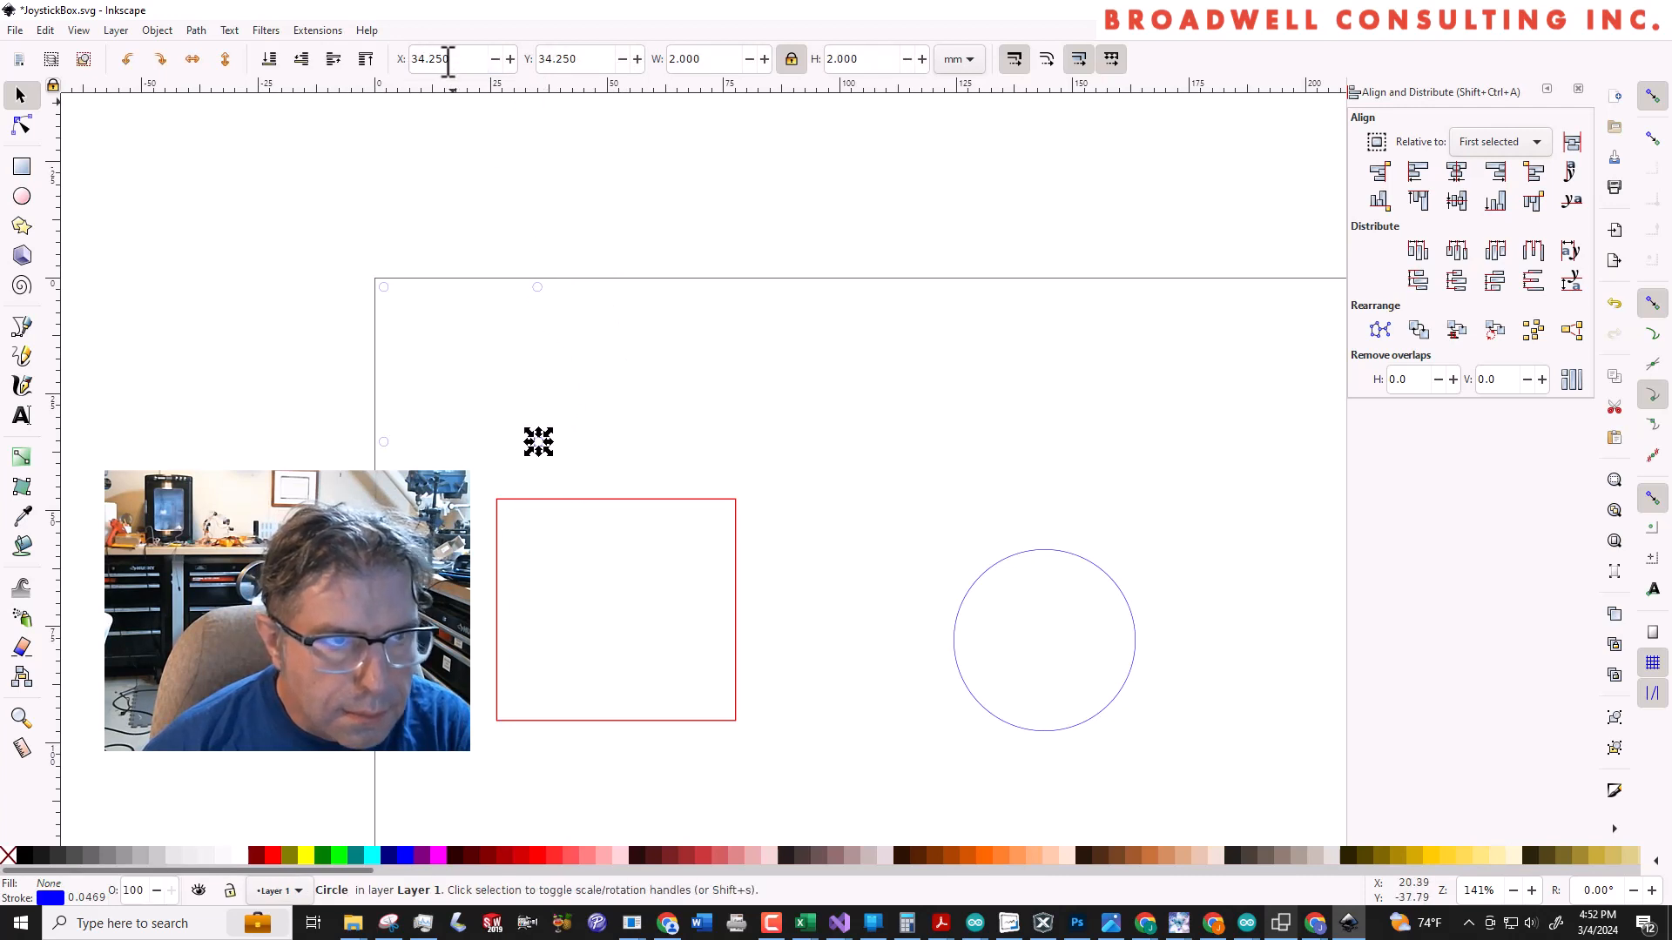
{"action": "left_click_drag", "start_coordinate": [454, 61], "coordinate": [431, 59]}
{"action": "key", "text": "BackSpace"}
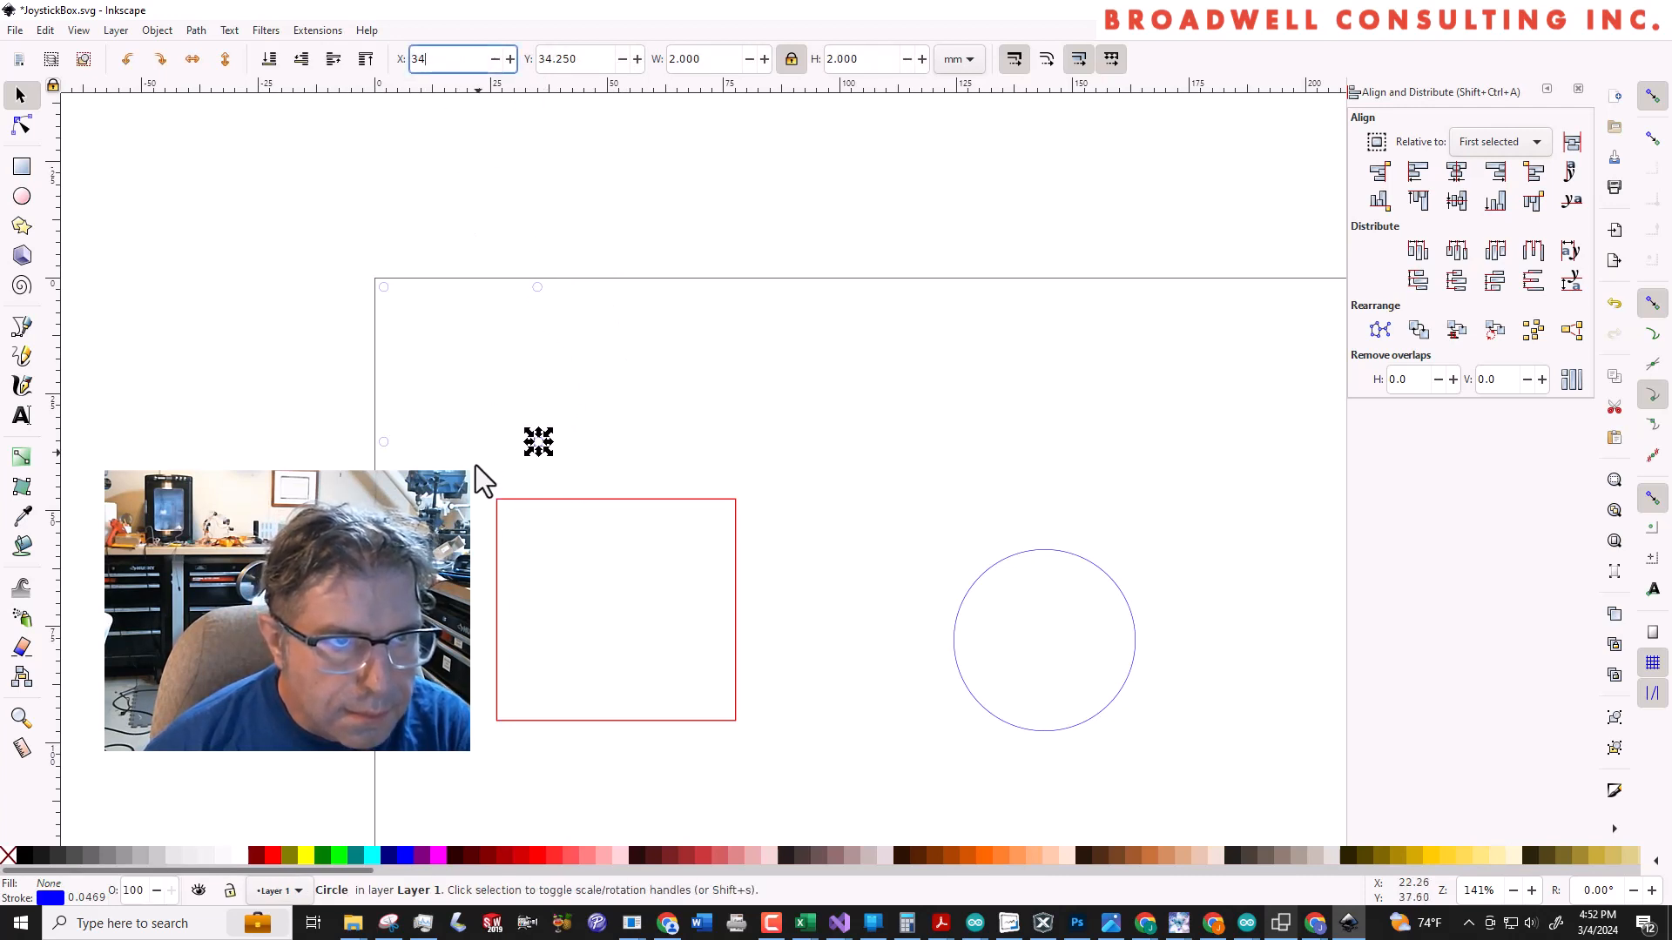
Set the lower-left small hole's Y position to 34 mm and group the four small holes
{"action": "left_click", "coordinate": [387, 441]}
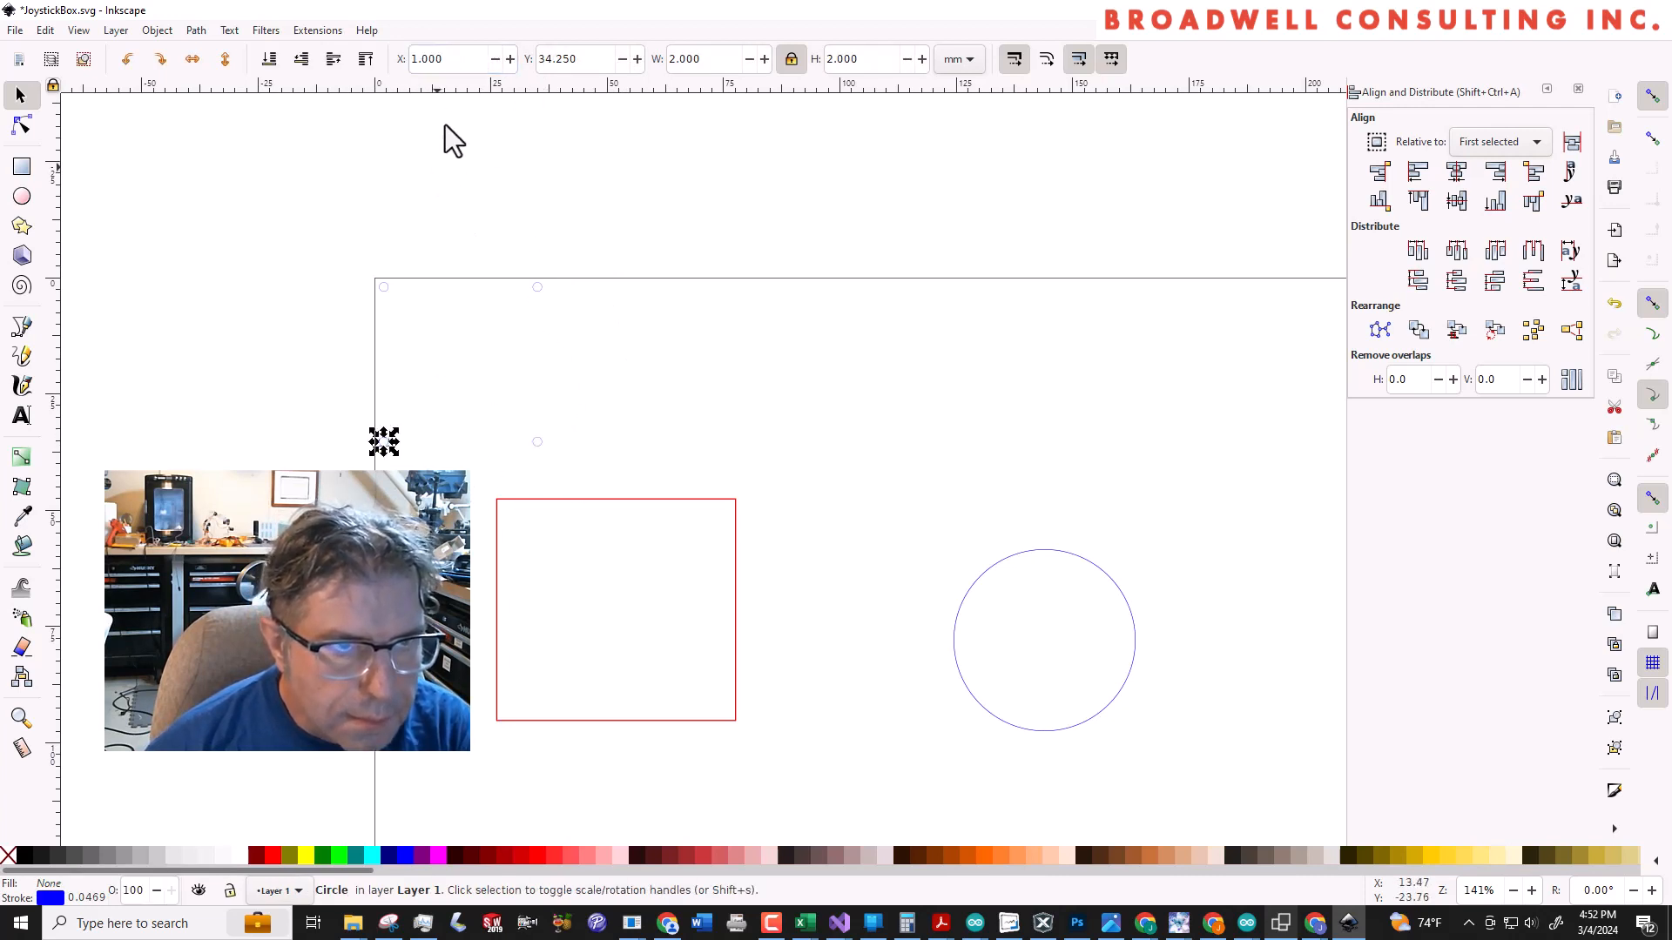
{"action": "left_click_drag", "start_coordinate": [449, 59], "coordinate": [430, 61]}
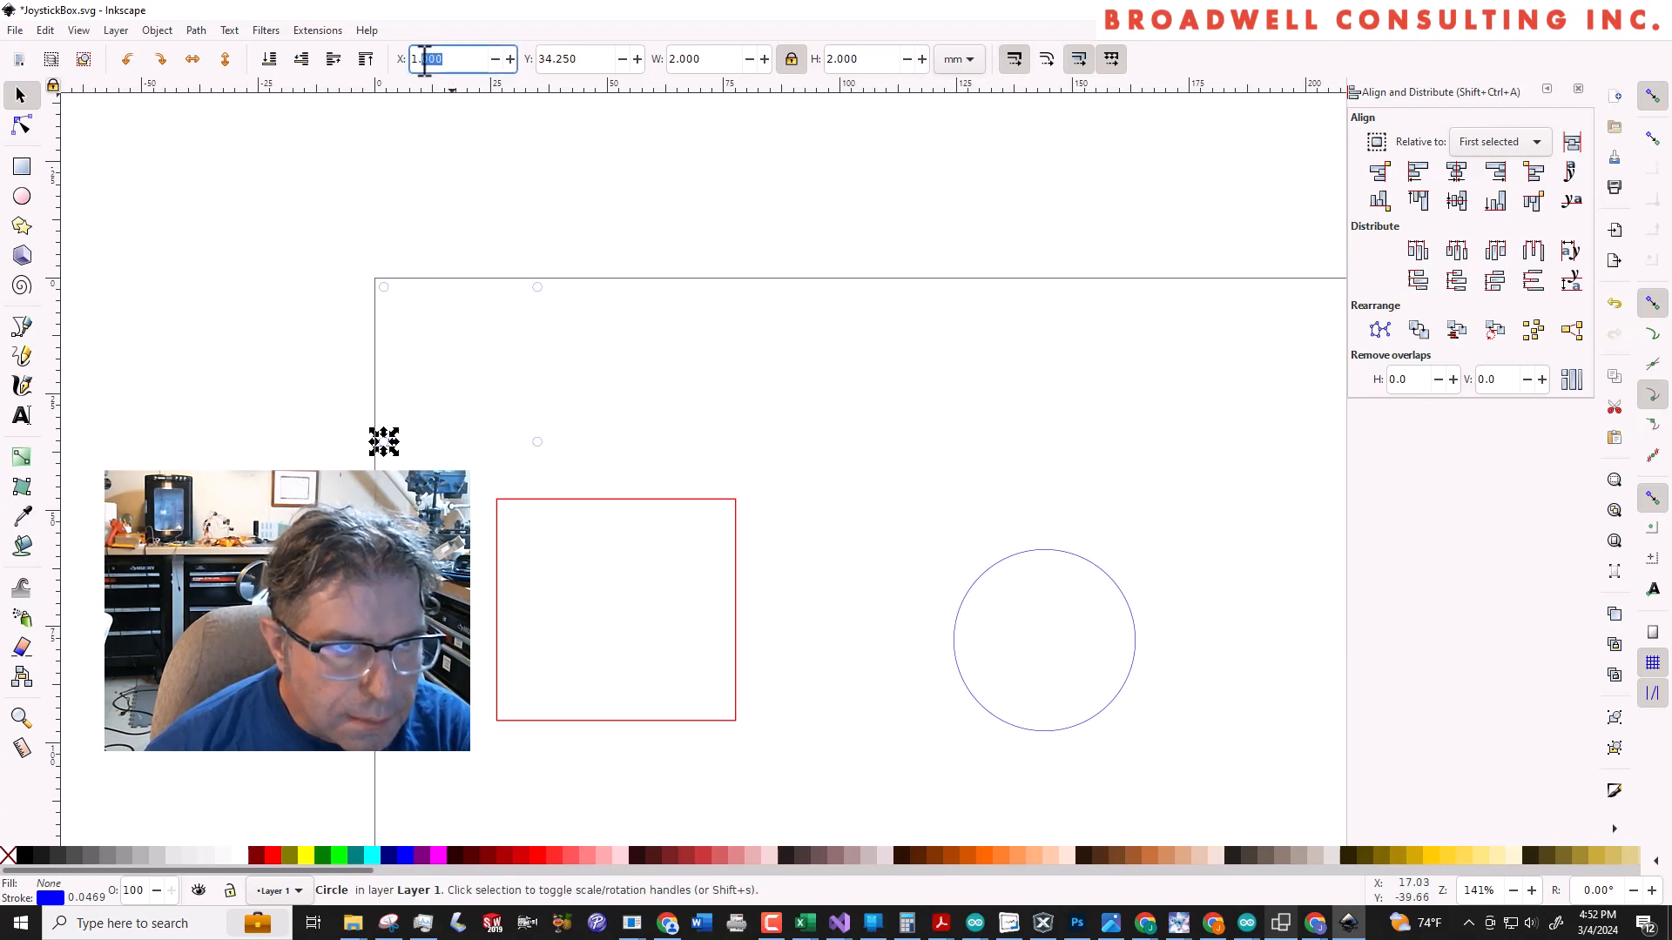
{"action": "left_click_drag", "start_coordinate": [591, 63], "coordinate": [555, 60]}
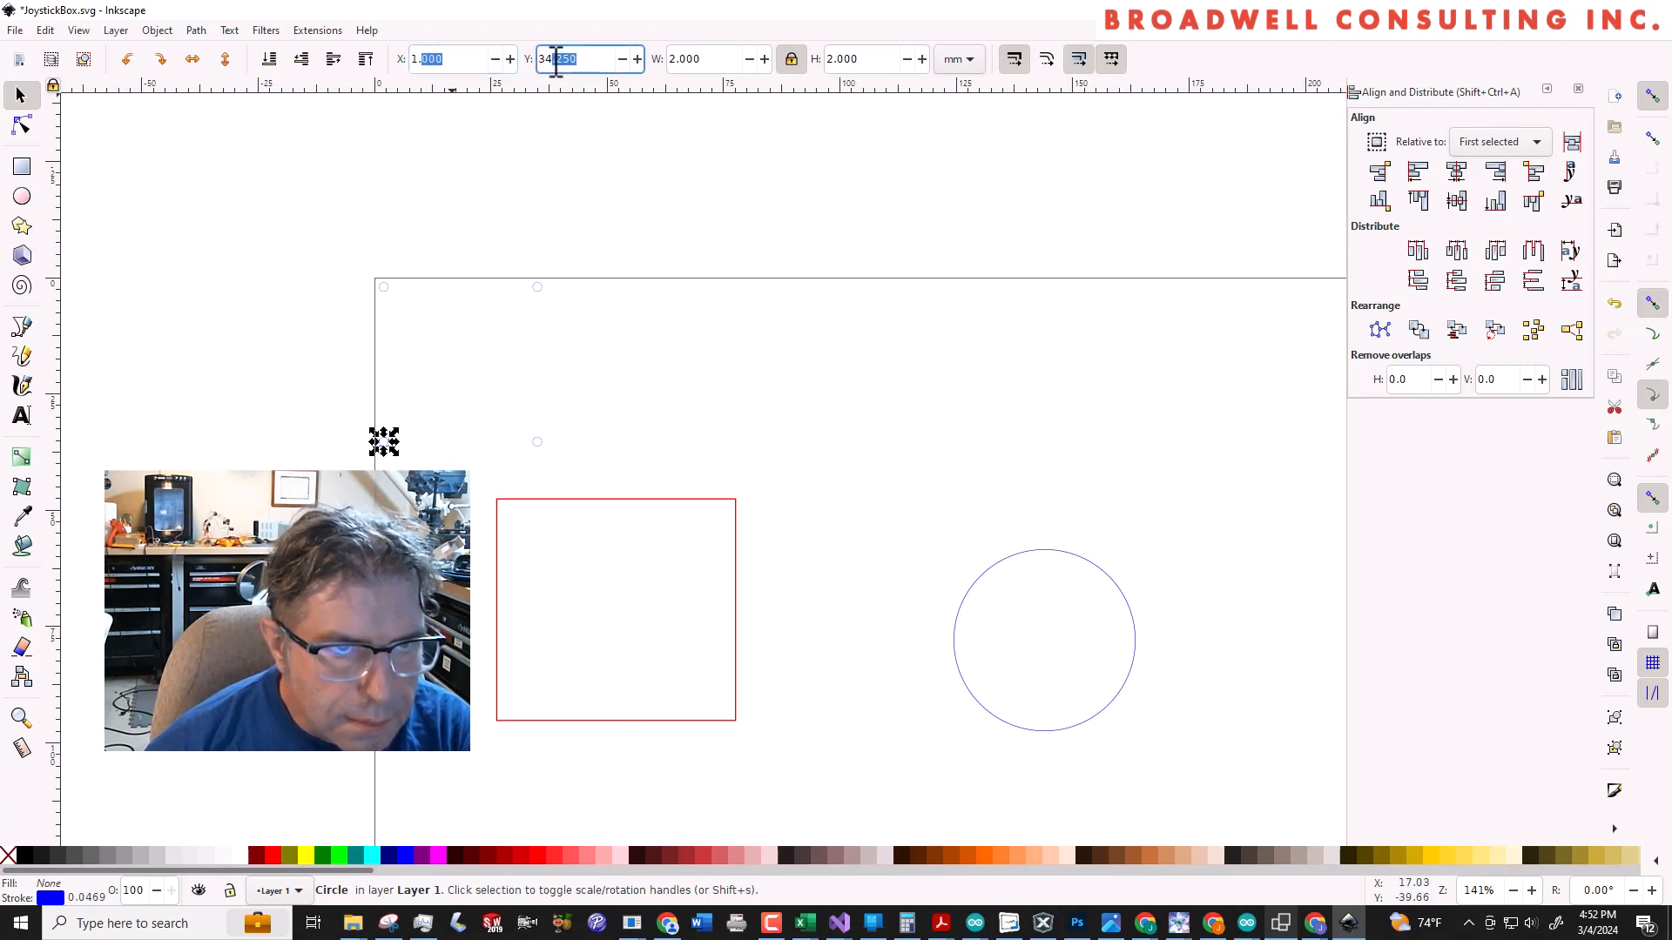
{"action": "key", "text": "BackSpace"}
{"action": "left_click", "coordinate": [613, 411]}
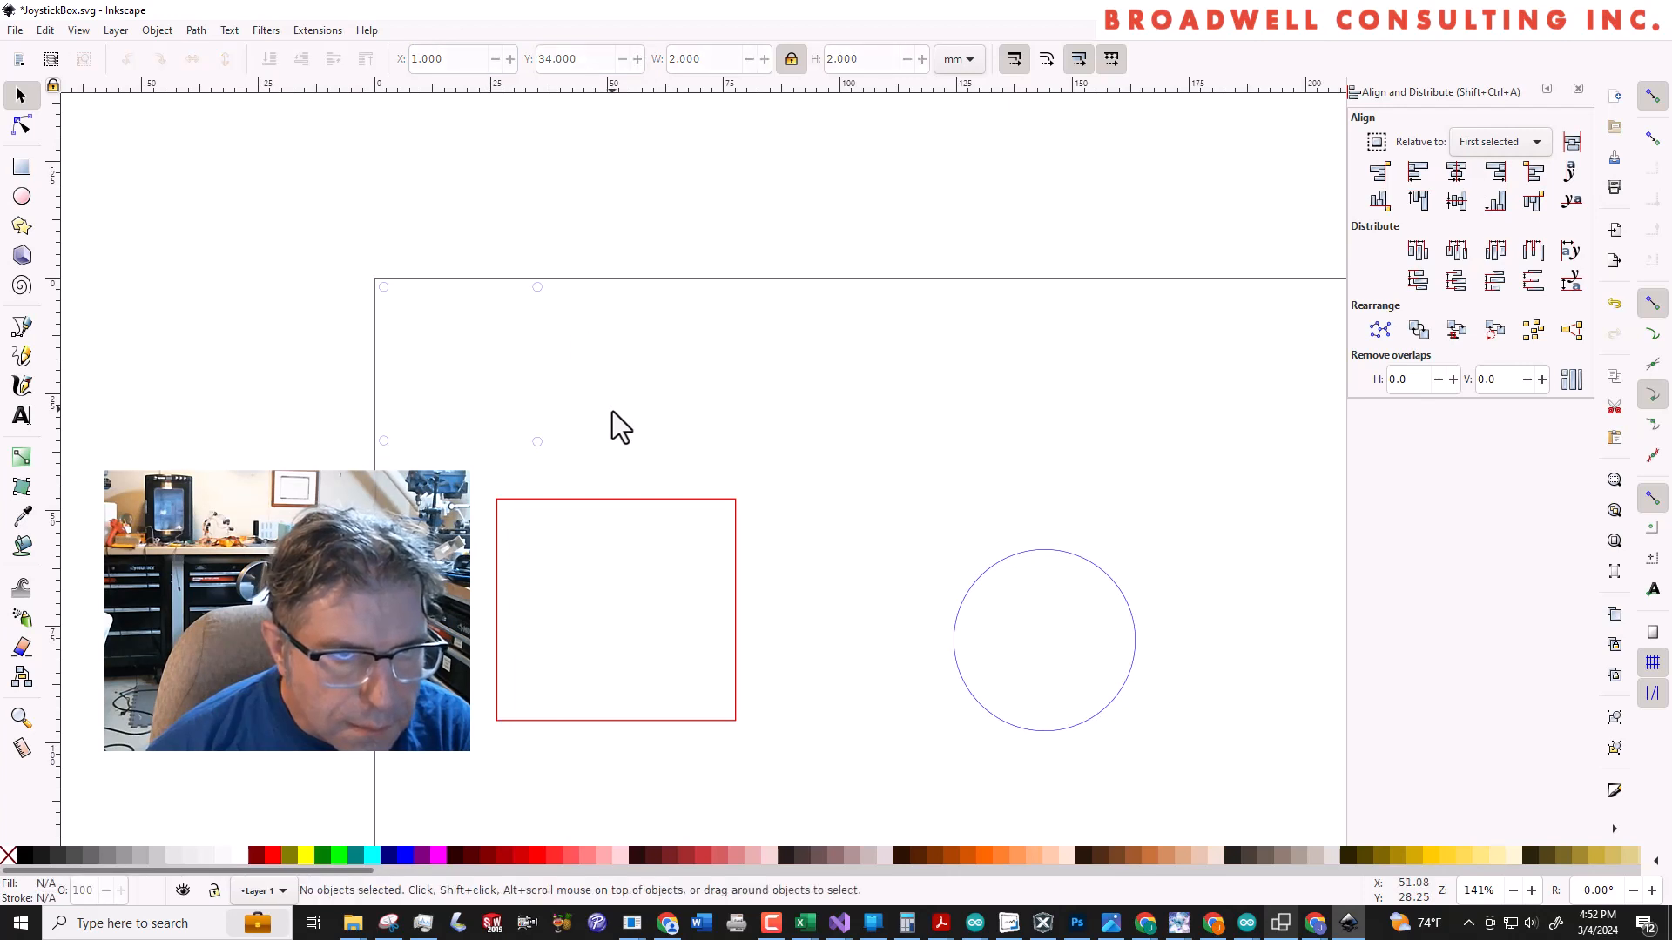
{"action": "left_click_drag", "start_coordinate": [350, 251], "coordinate": [660, 496]}
{"action": "key", "text": "ctrl+g"}
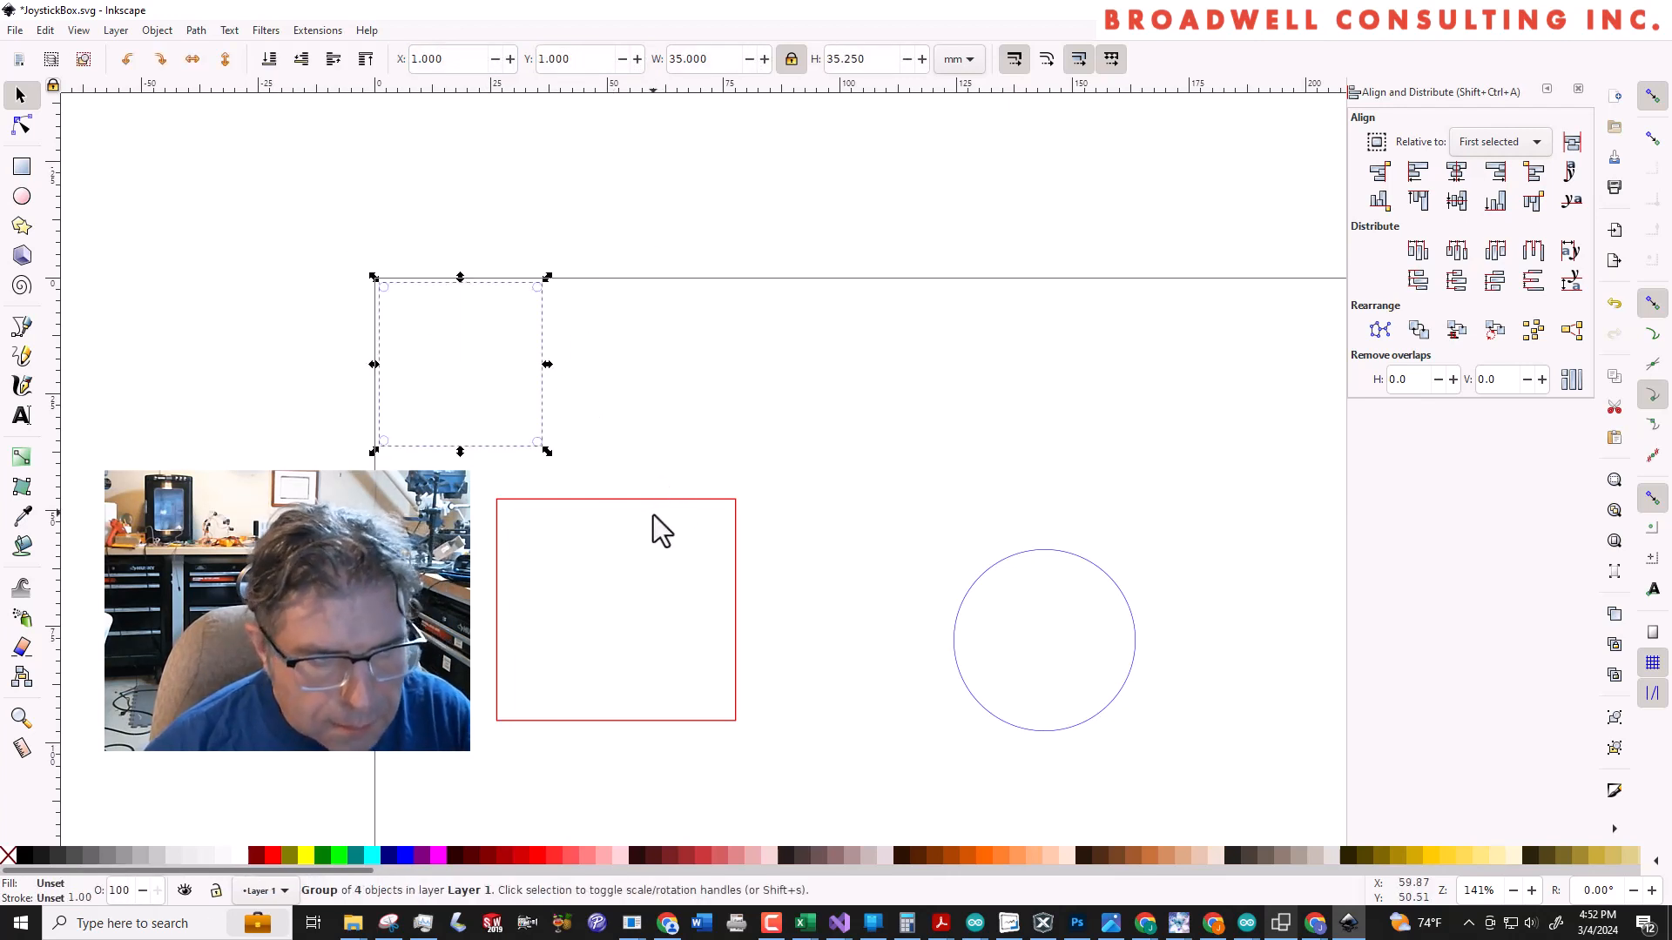
{"action": "left_click", "coordinate": [985, 576], "text": "shift"}
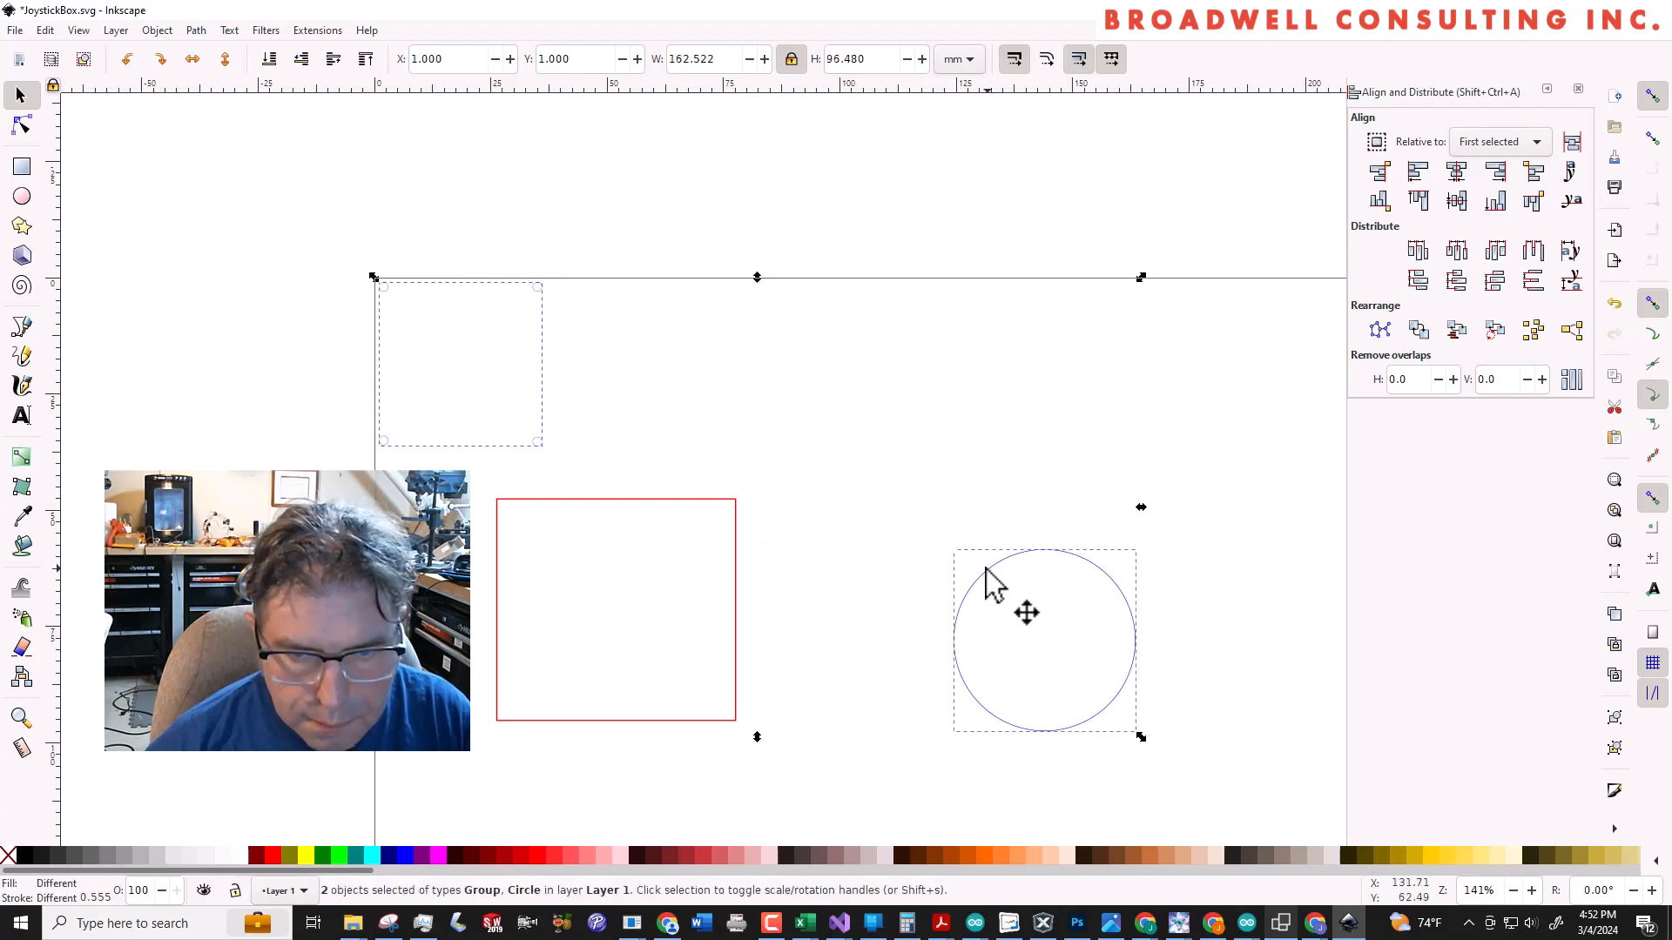
{"action": "key", "text": "ctrl+g"}
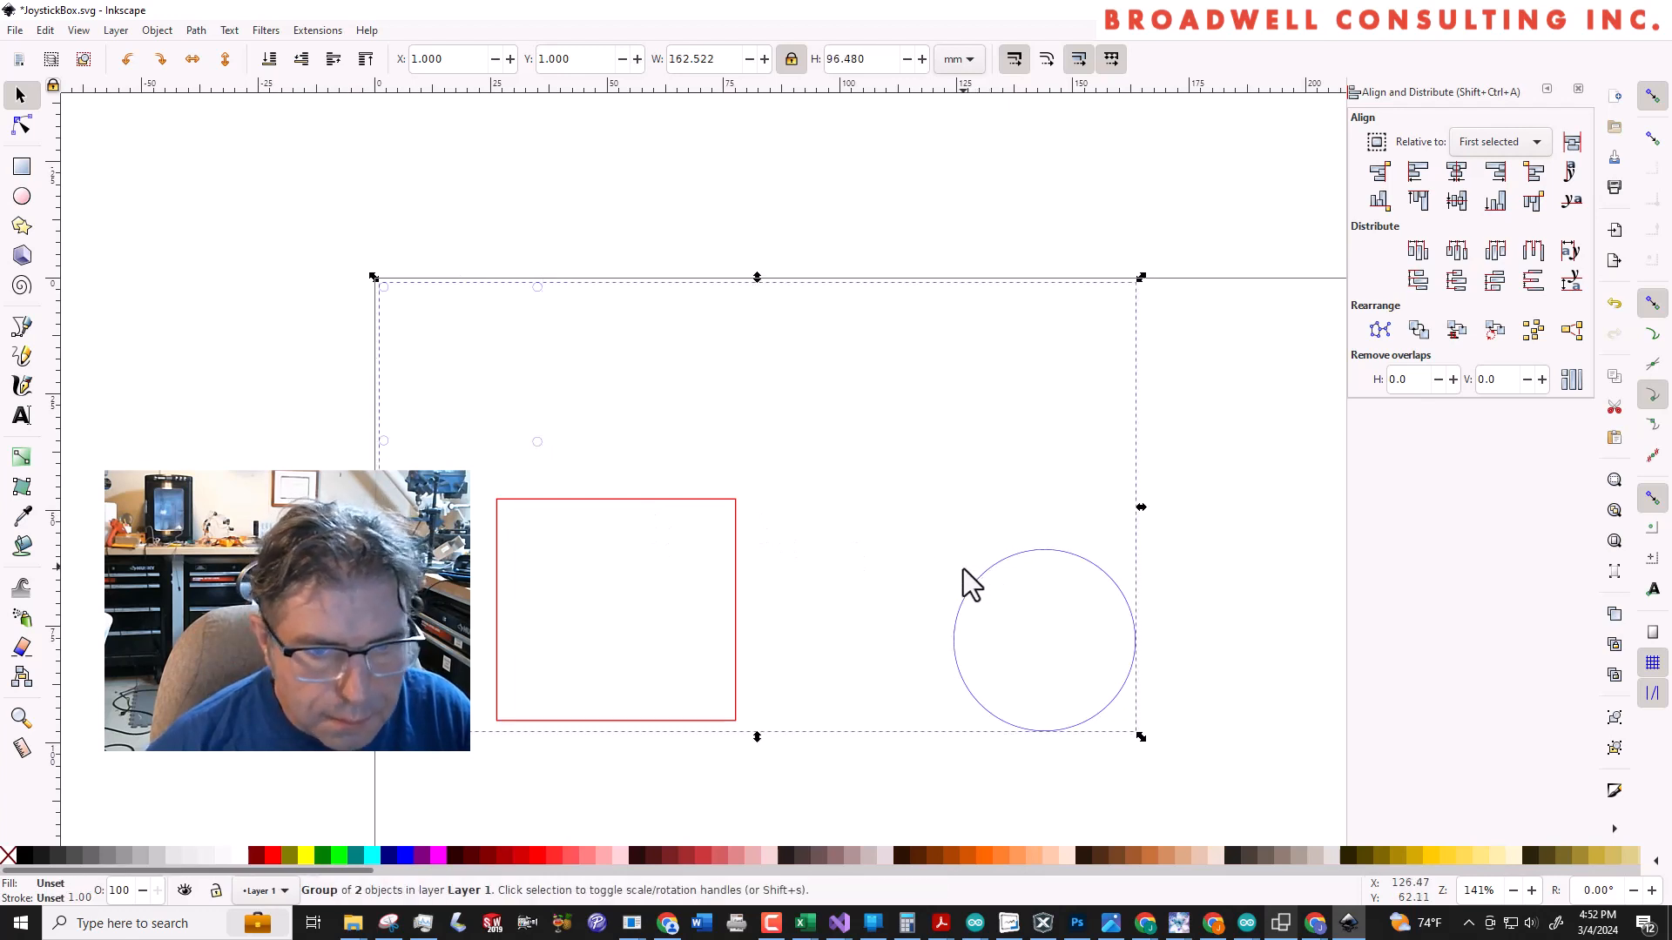
{"action": "key", "text": "Escape"}
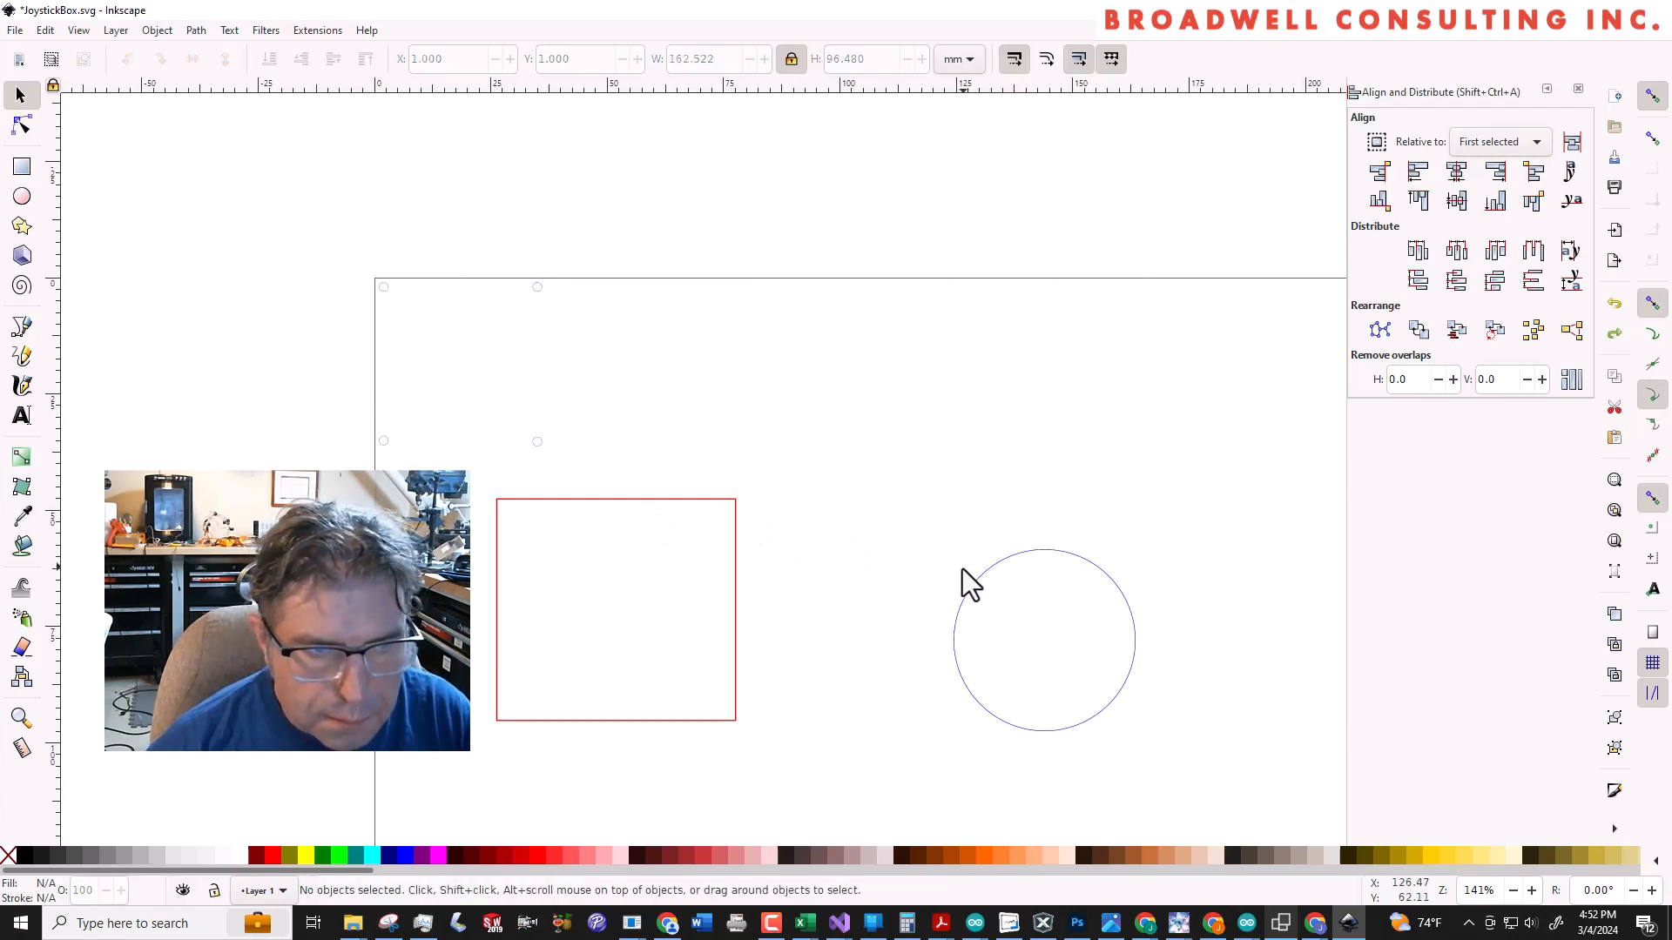
Centre the large circle horizontally and vertically on the group of four small holes, aligning relative to the first selected
{"action": "left_click", "coordinate": [544, 444]}
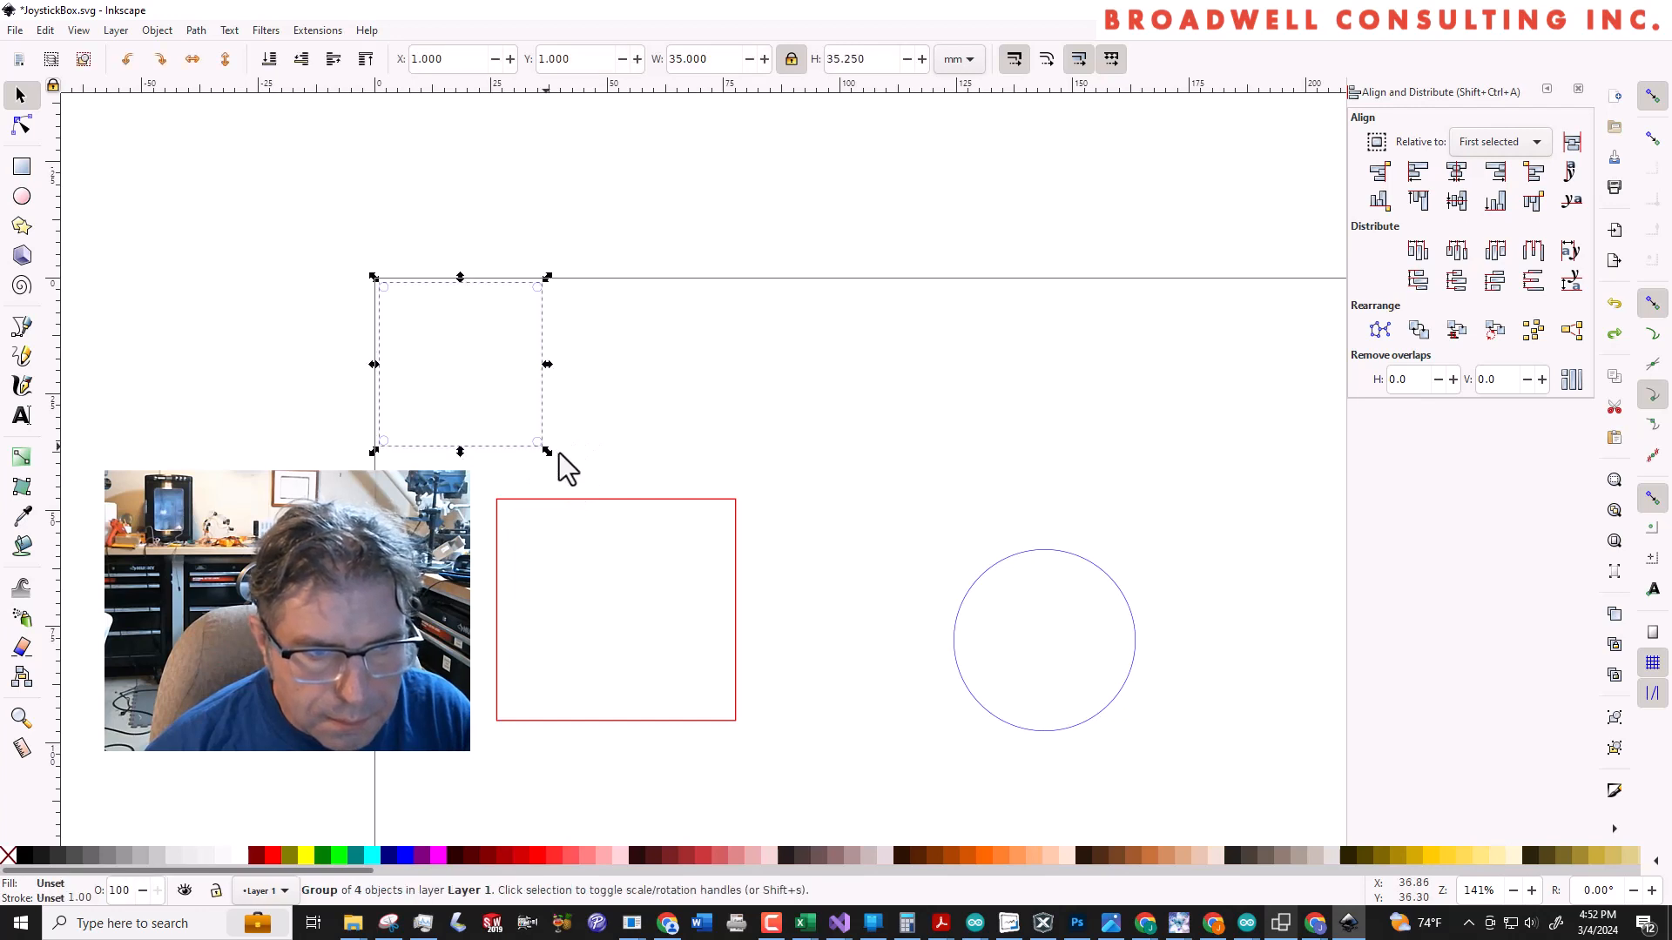
{"action": "left_click", "coordinate": [1032, 554], "text": "shift"}
{"action": "left_click", "coordinate": [1456, 171]}
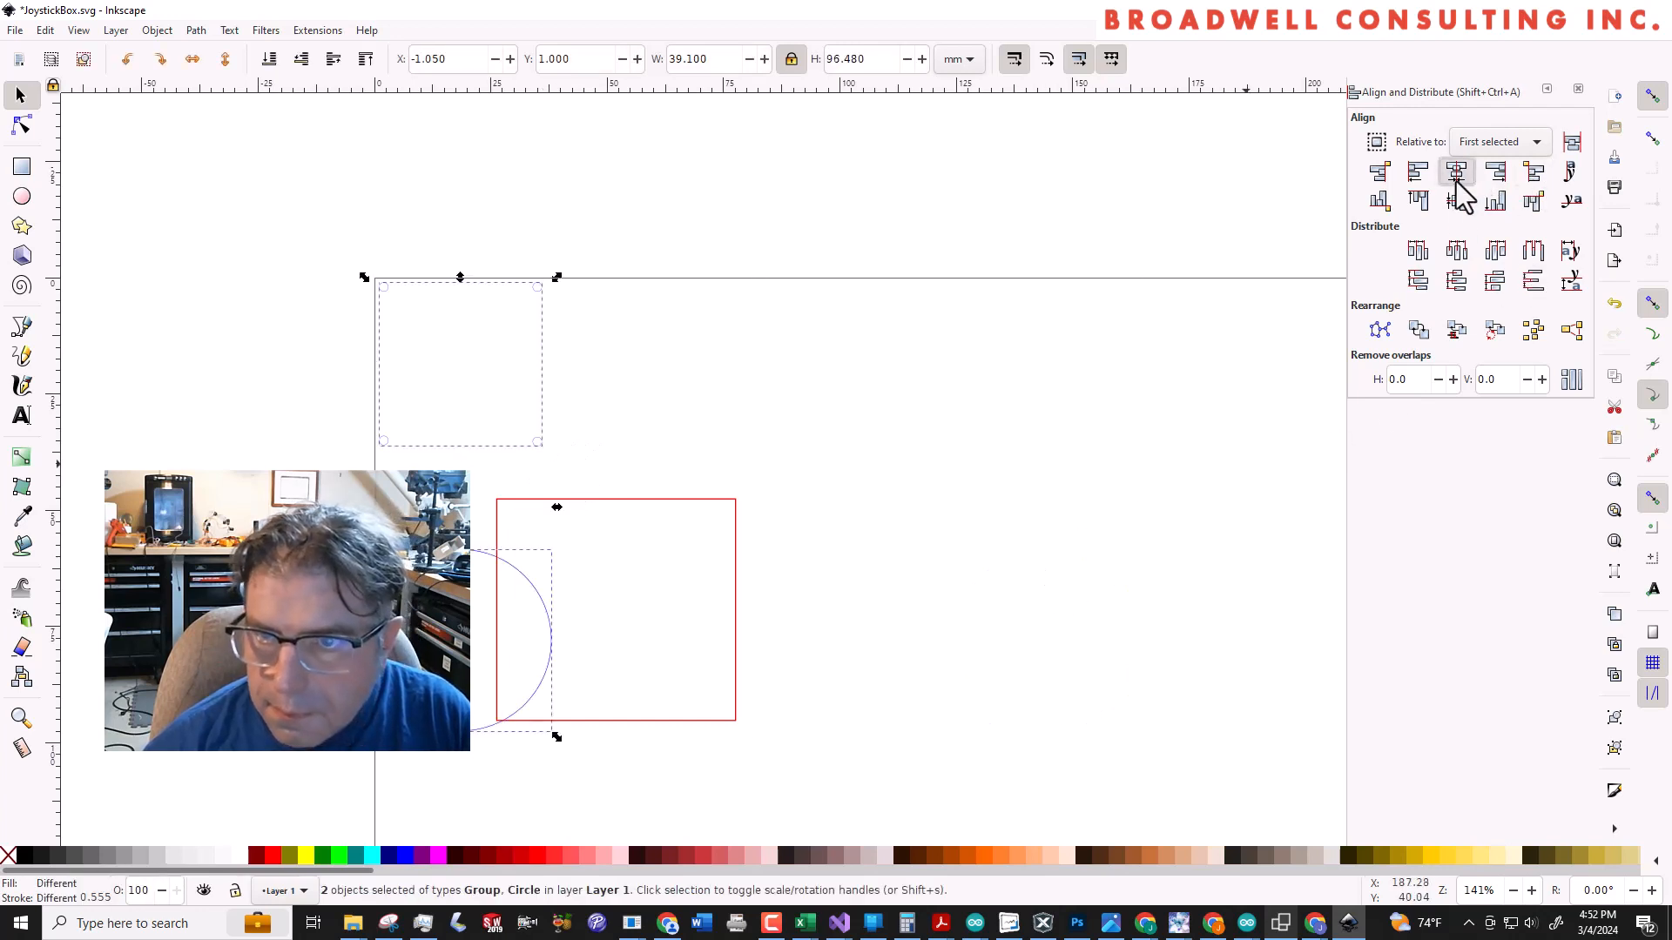
{"action": "left_click", "coordinate": [1456, 201]}
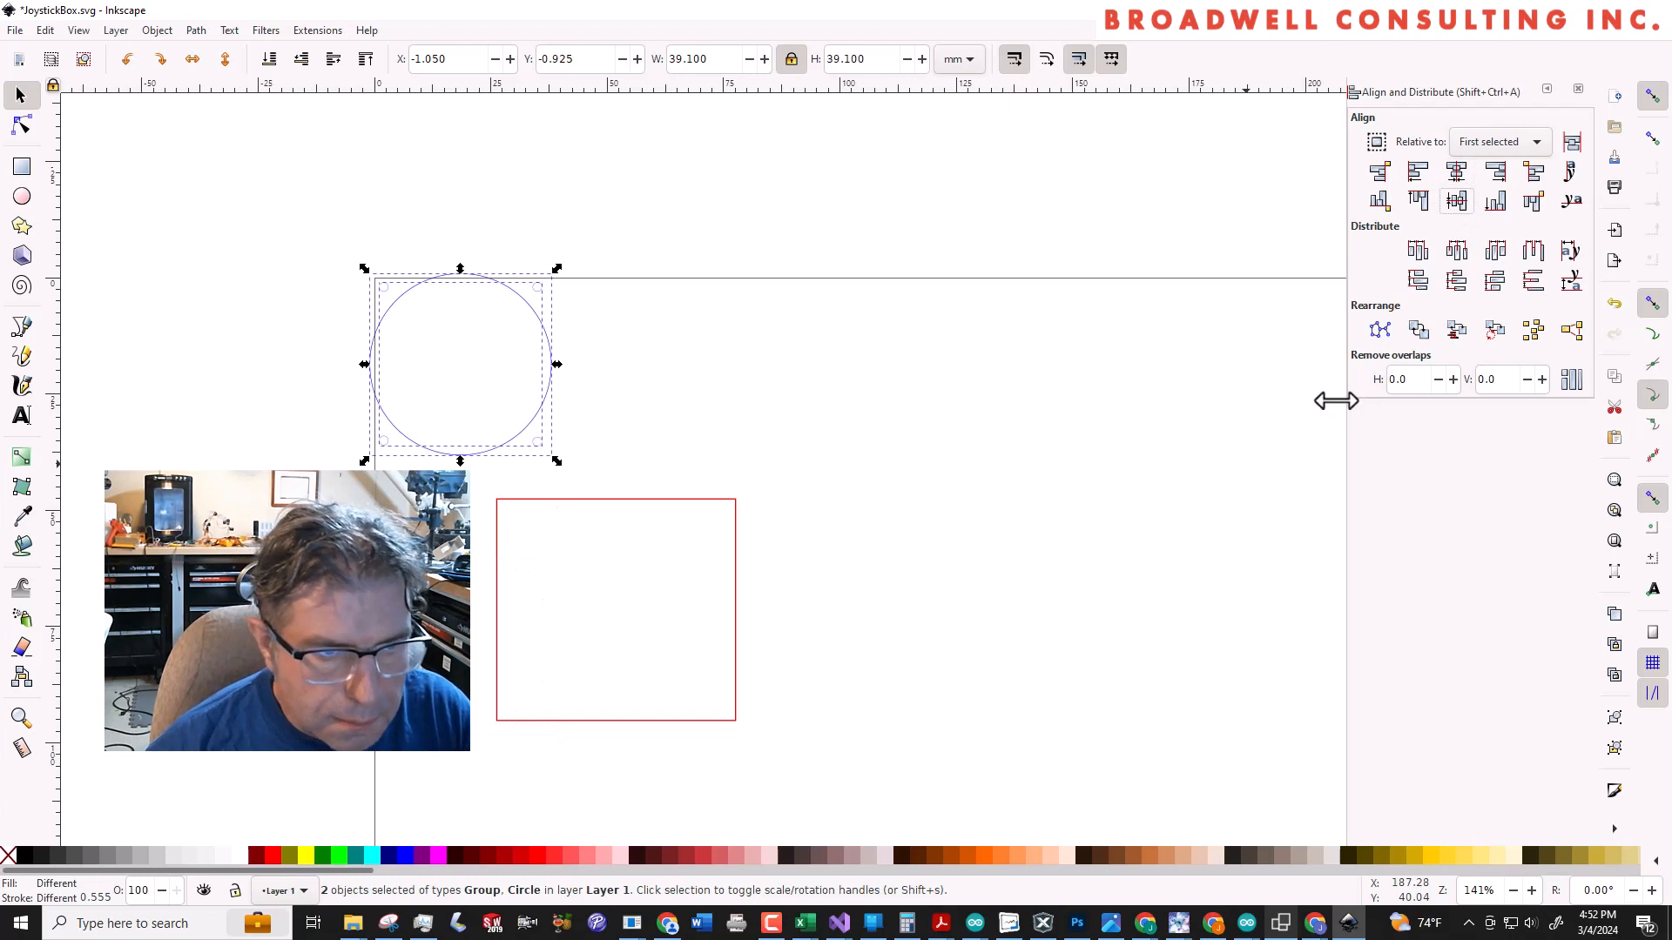
{"action": "left_click", "coordinate": [660, 369]}
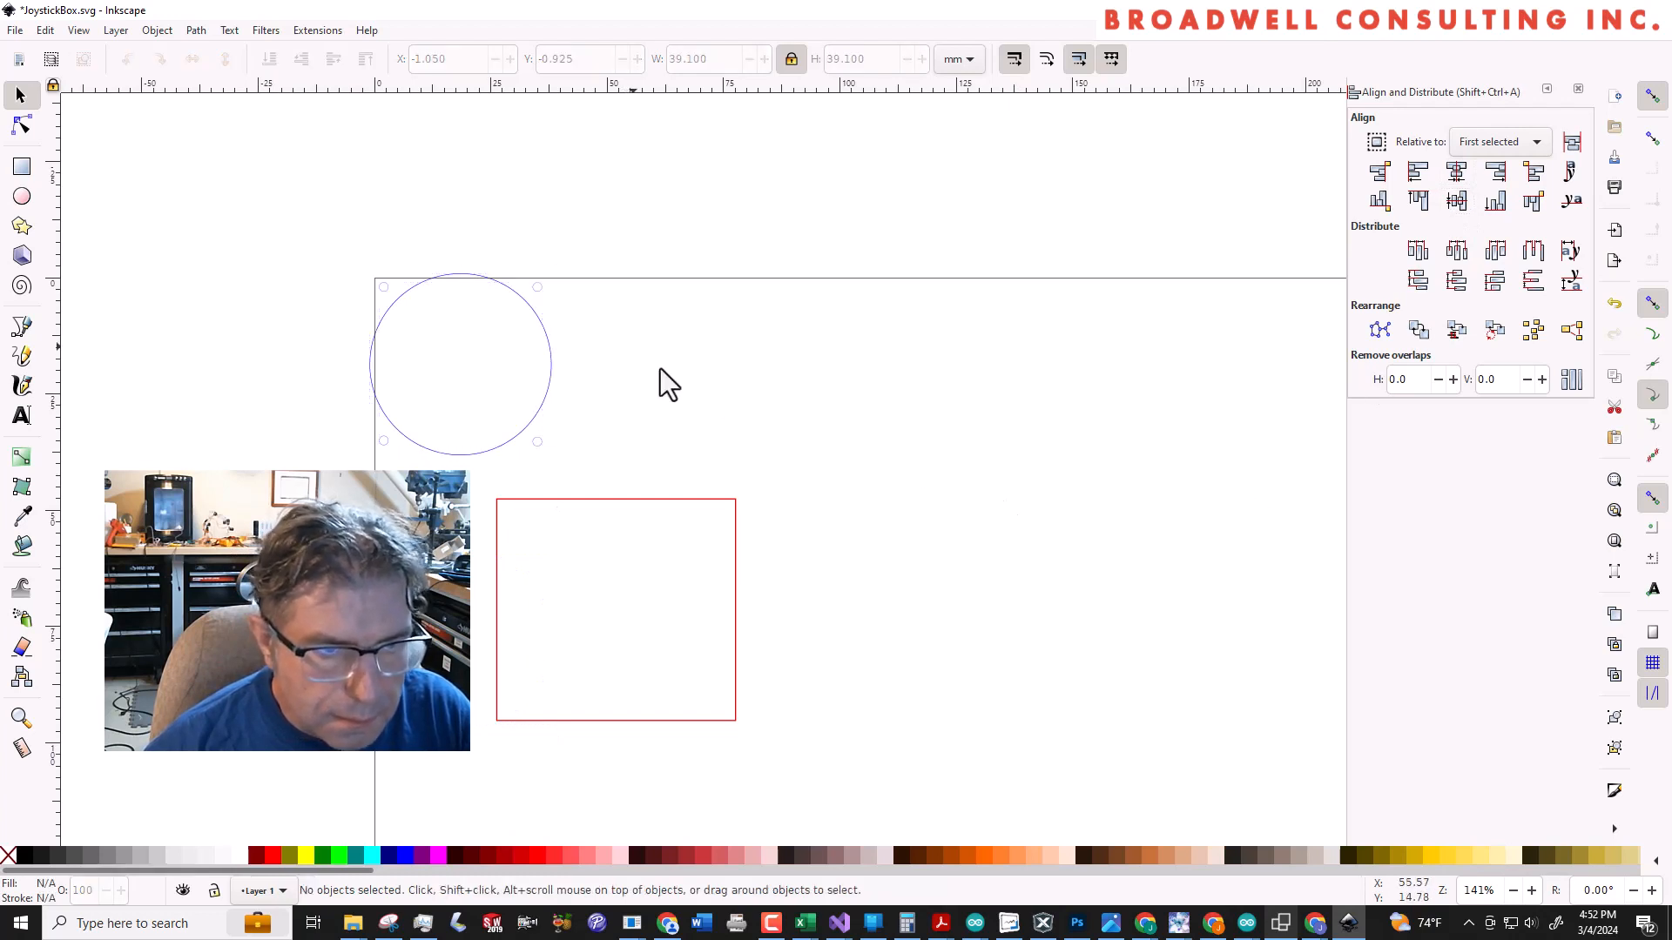
Delete the red outer rectangle from the joystick drawing
{"action": "left_click_drag", "start_coordinate": [529, 384], "coordinate": [594, 457]}
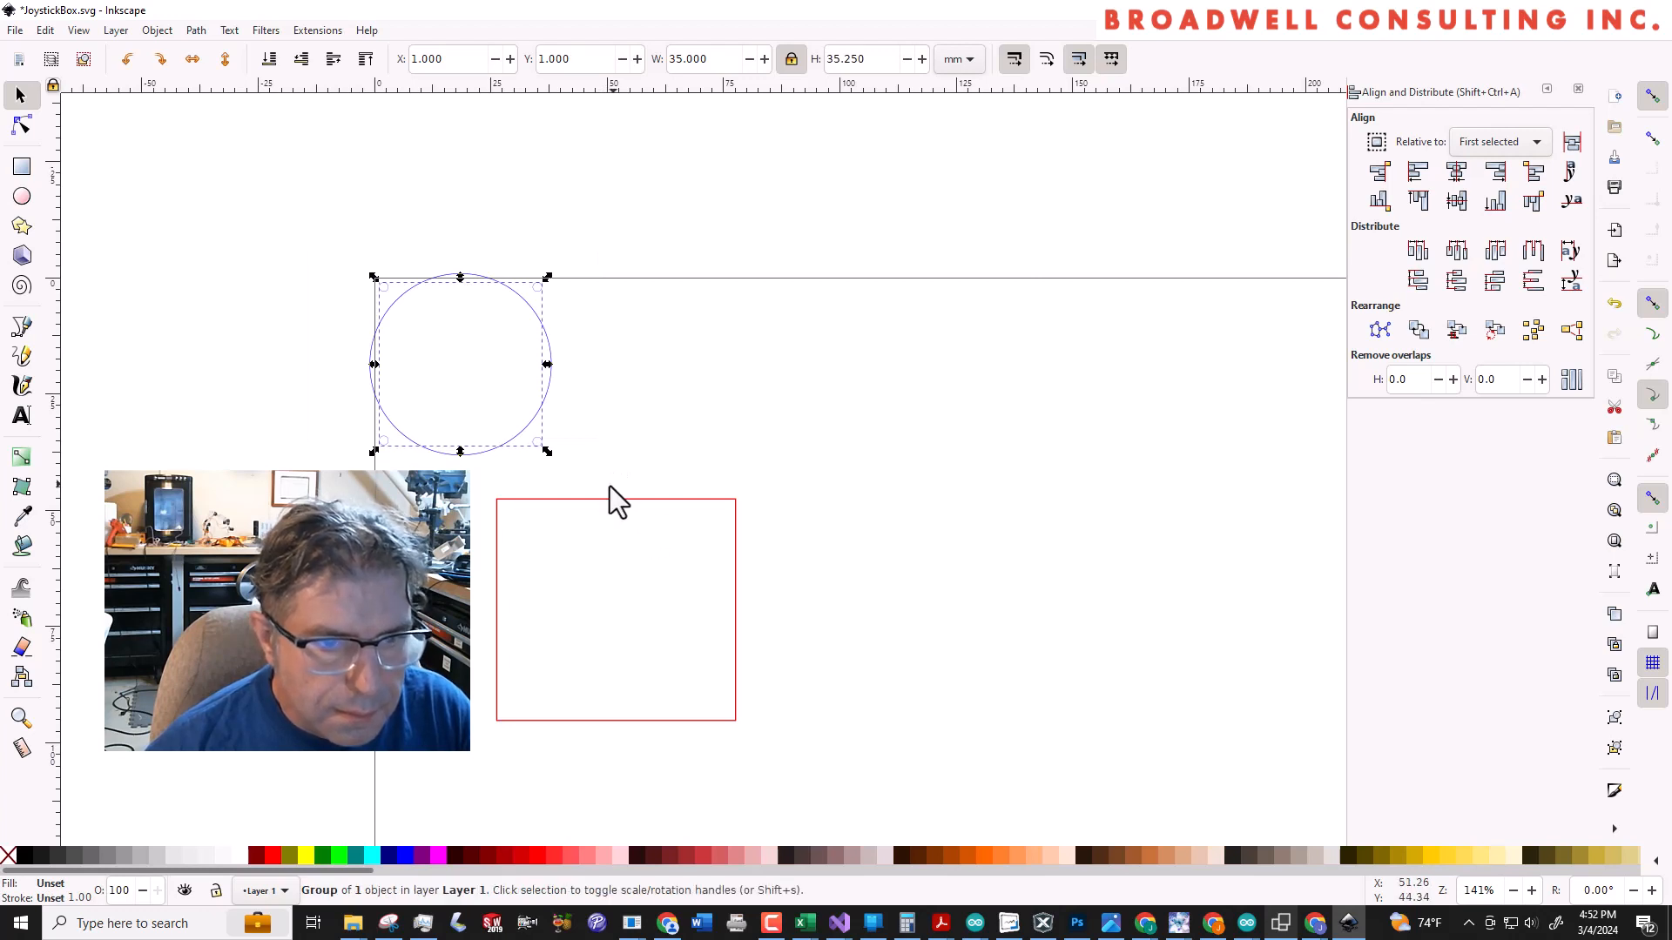
{"action": "left_click", "coordinate": [605, 499]}
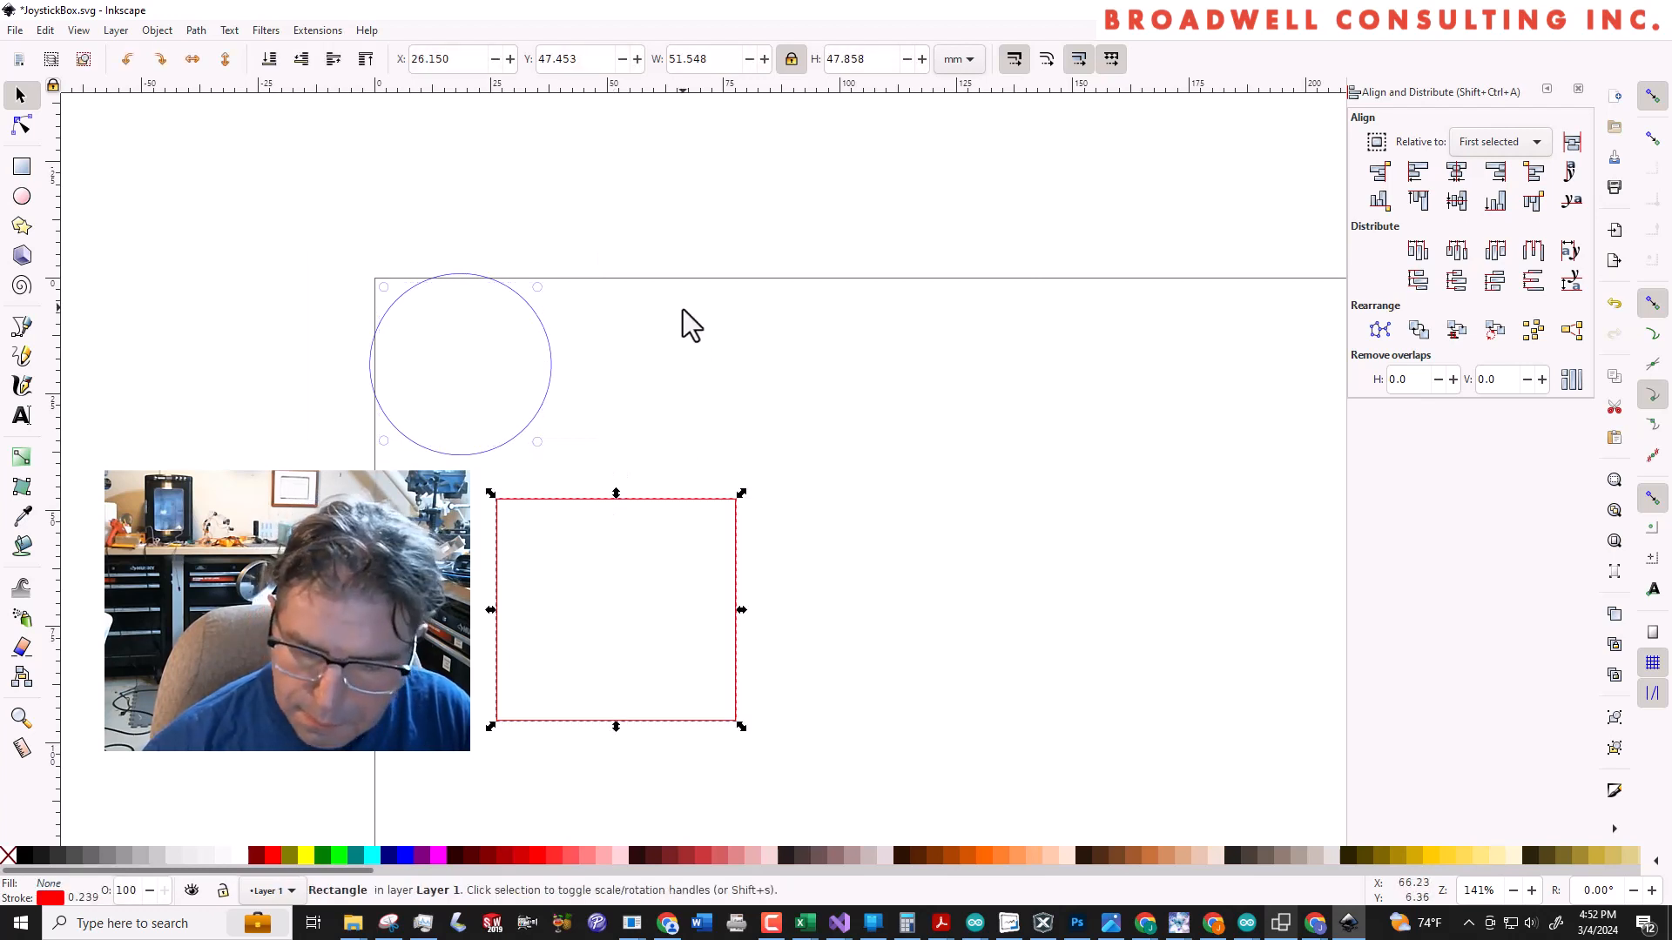
{"action": "key", "text": "Delete"}
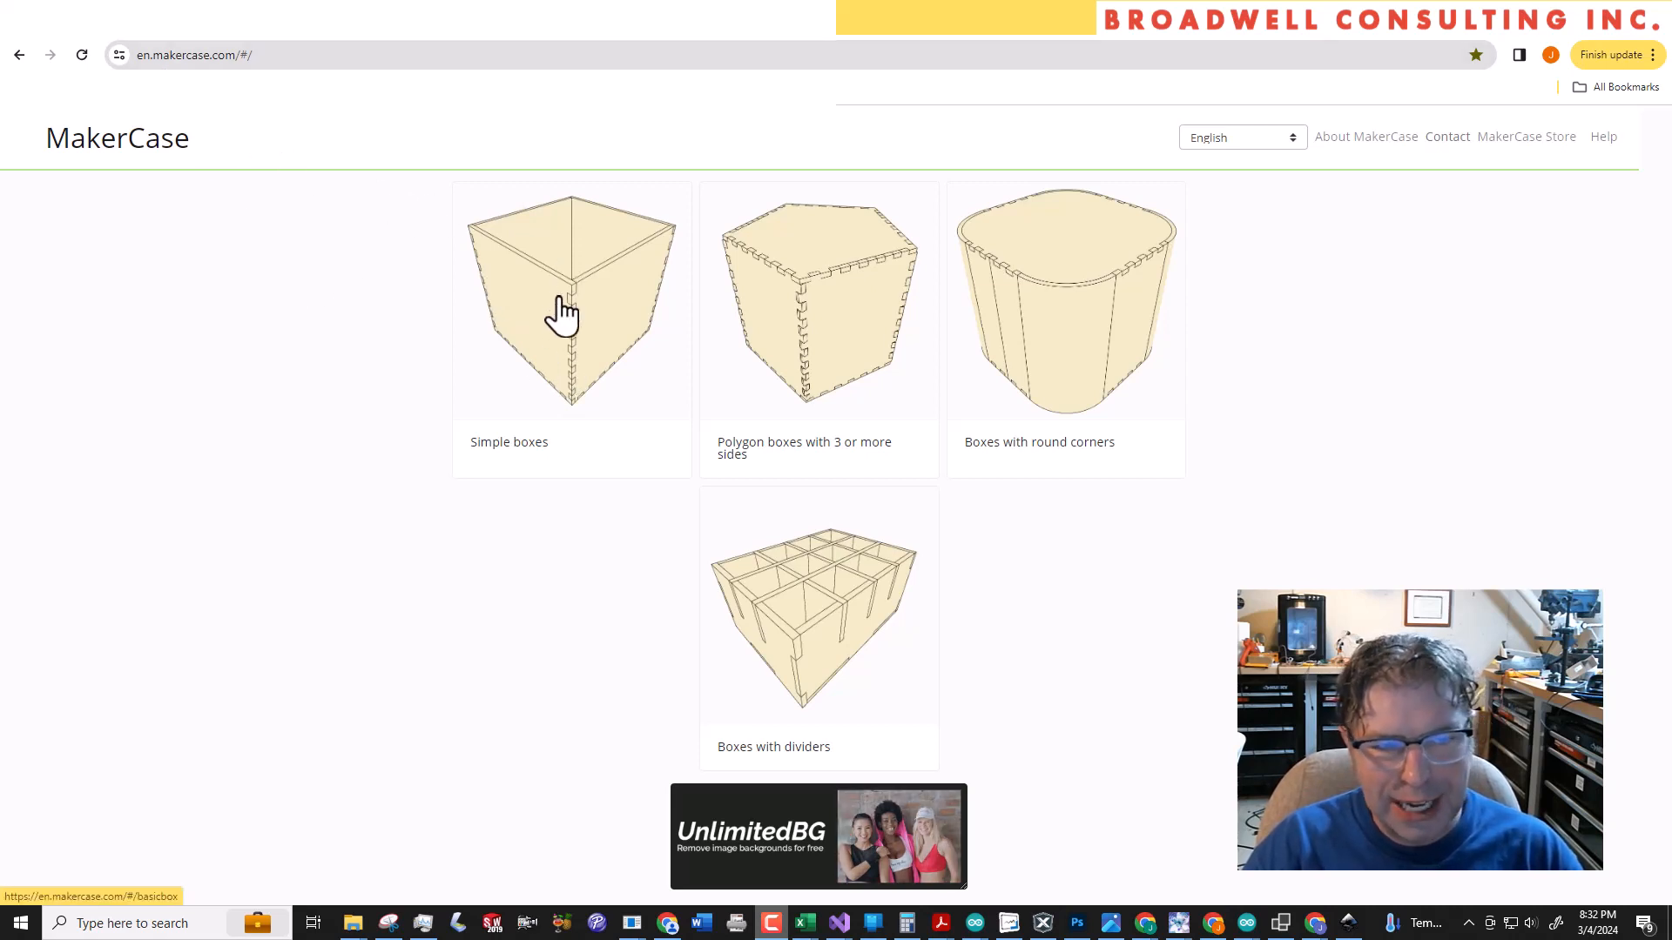
In MakerCase, start a simple box, switch its units to millimeters and set the width to 250 mm
{"action": "left_click", "coordinate": [545, 336]}
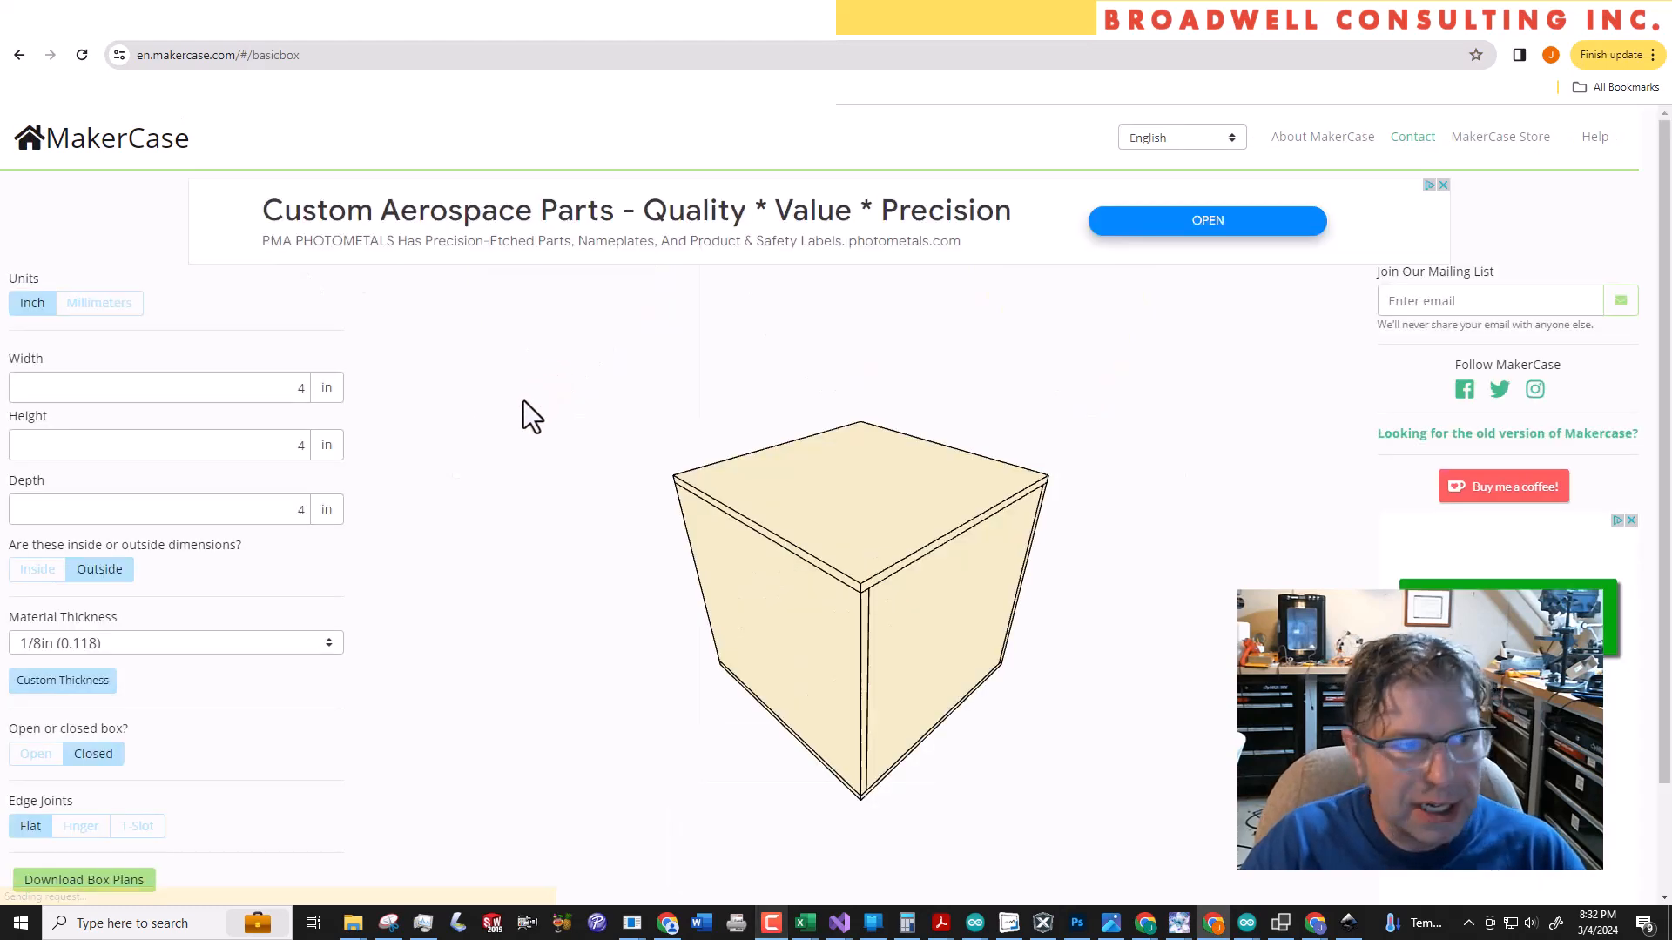
{"action": "left_click", "coordinate": [95, 305]}
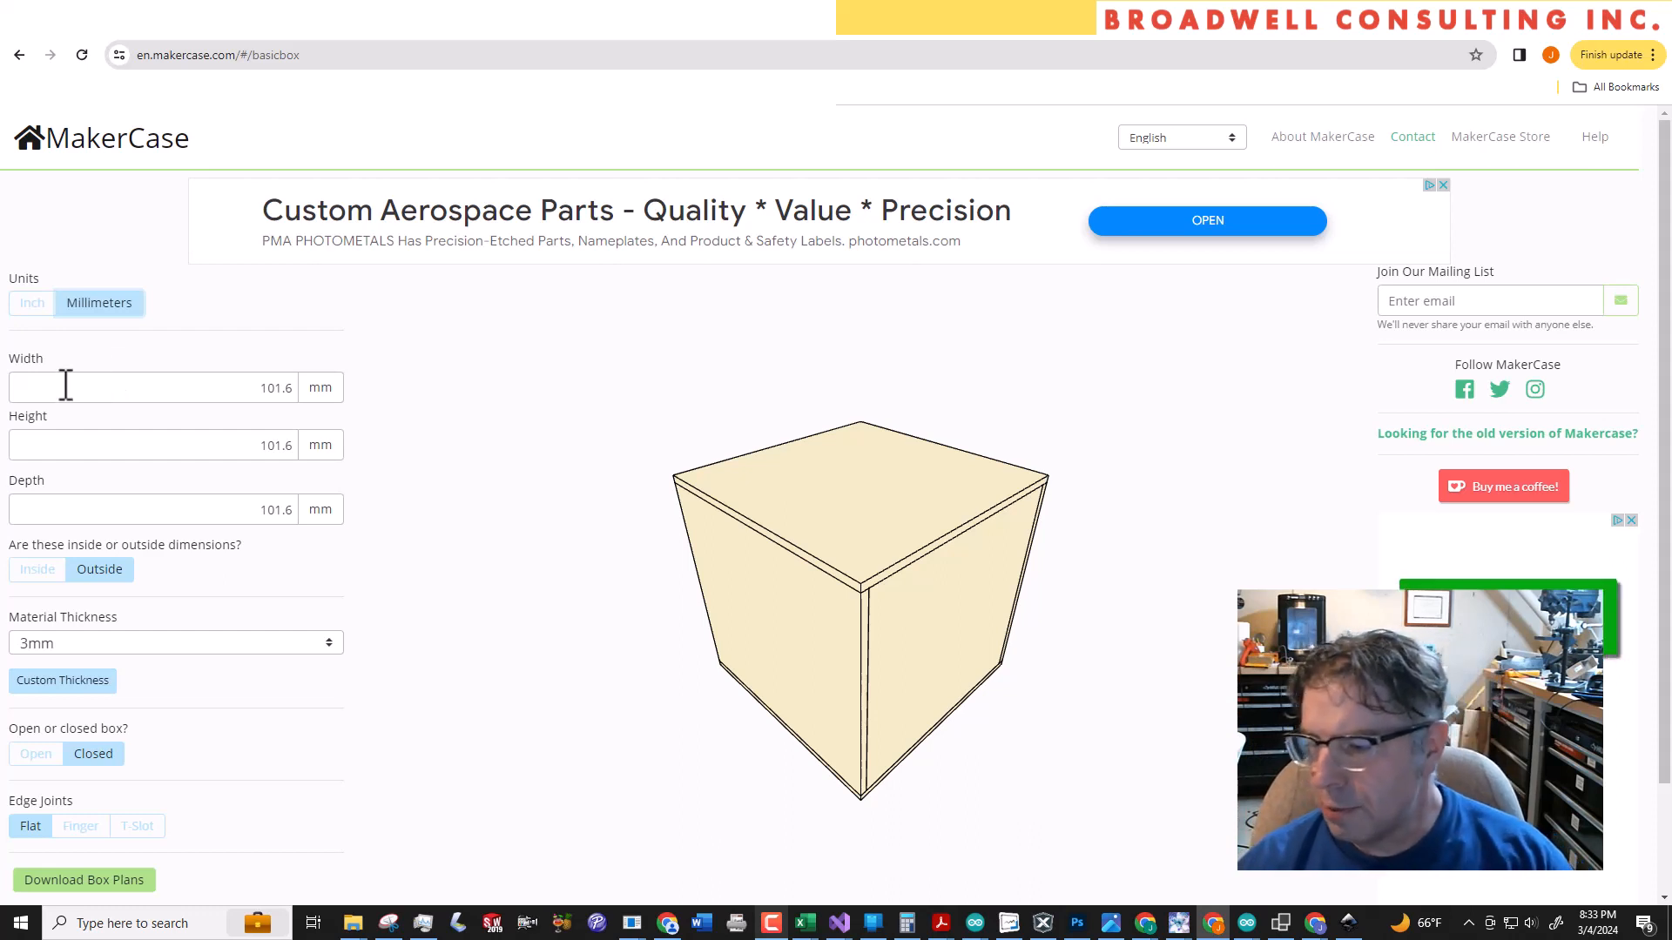
{"action": "left_click", "coordinate": [126, 440]}
{"action": "left_click_drag", "start_coordinate": [232, 379], "coordinate": [367, 383]}
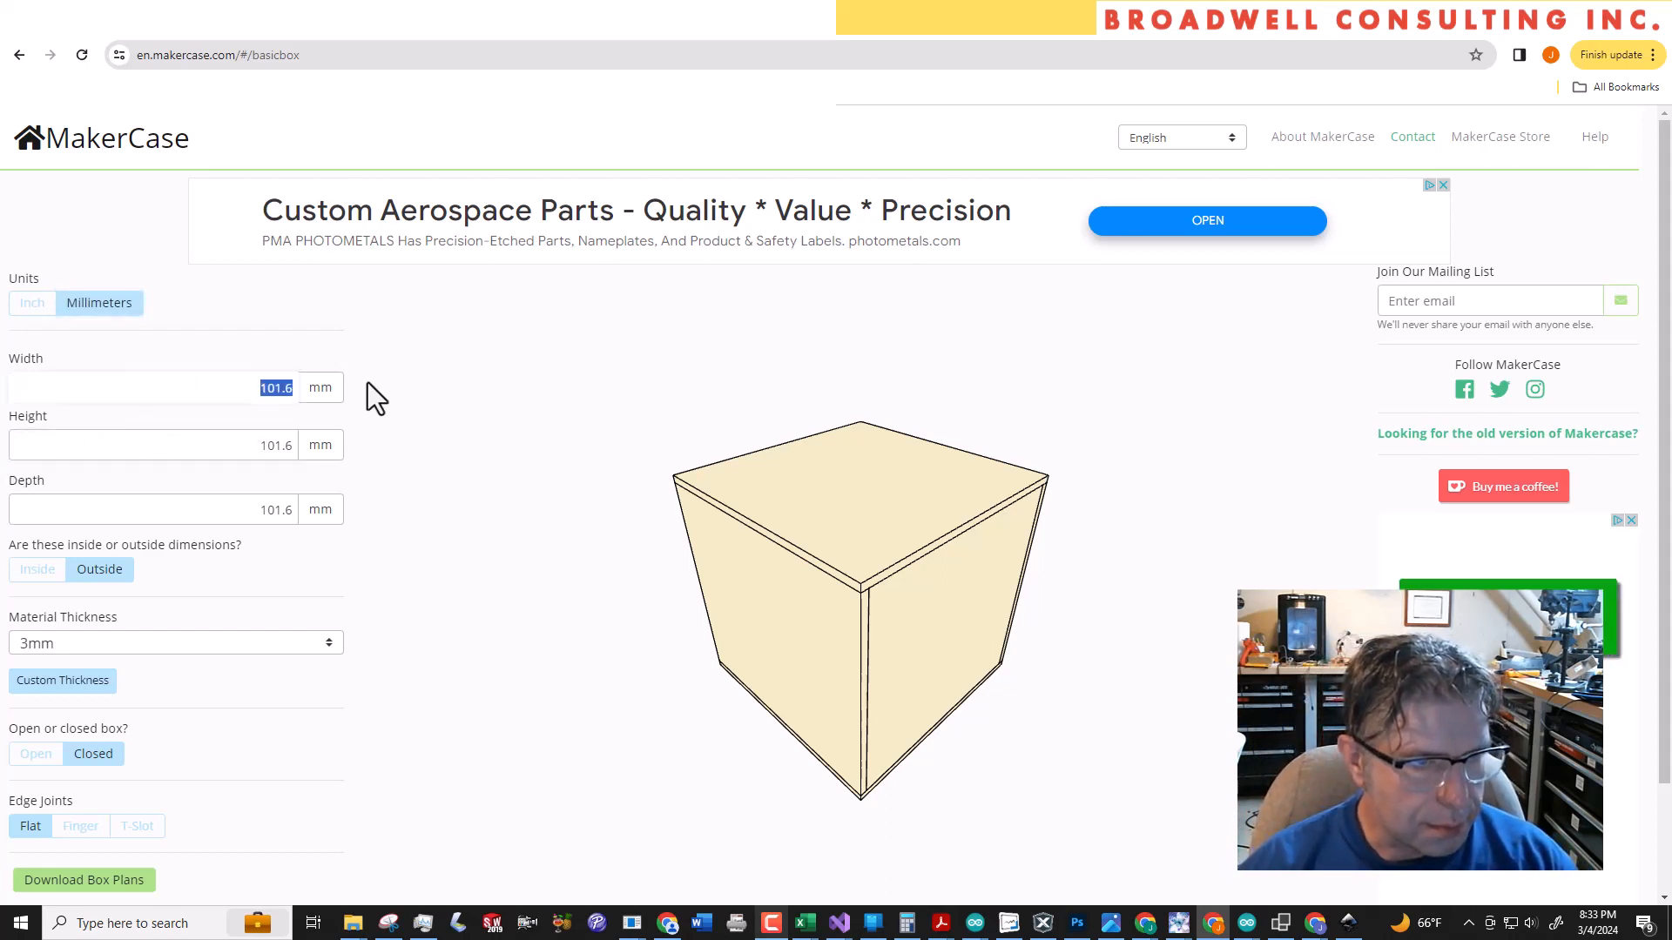
{"action": "type", "text": "25"}
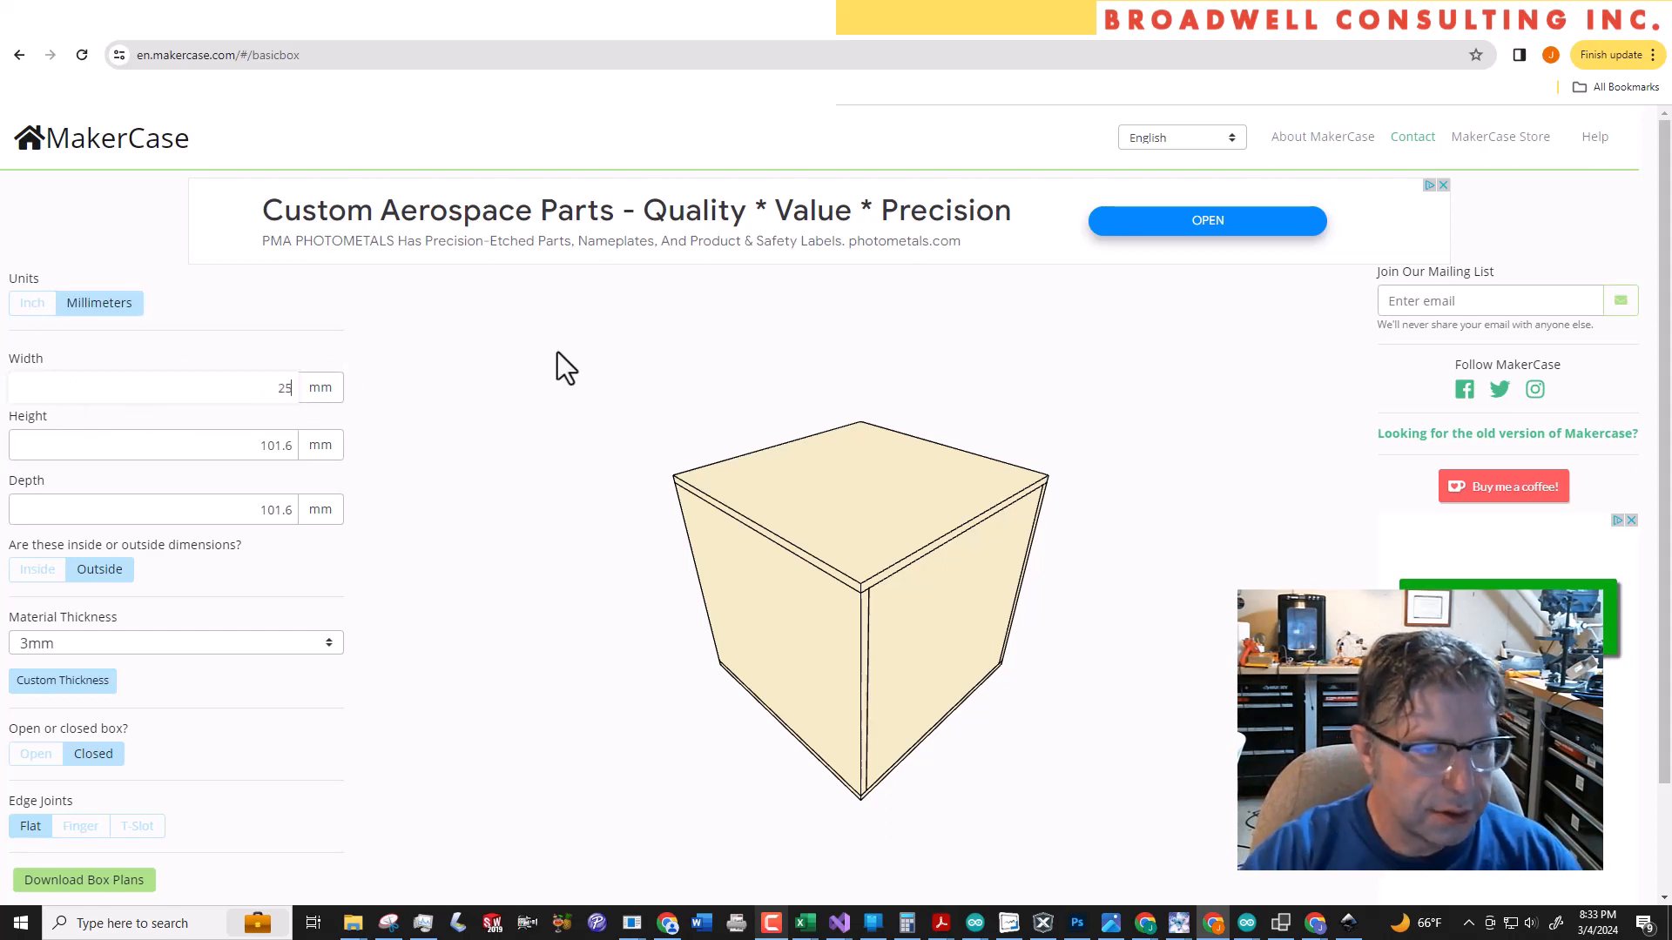
{"action": "type", "text": "0"}
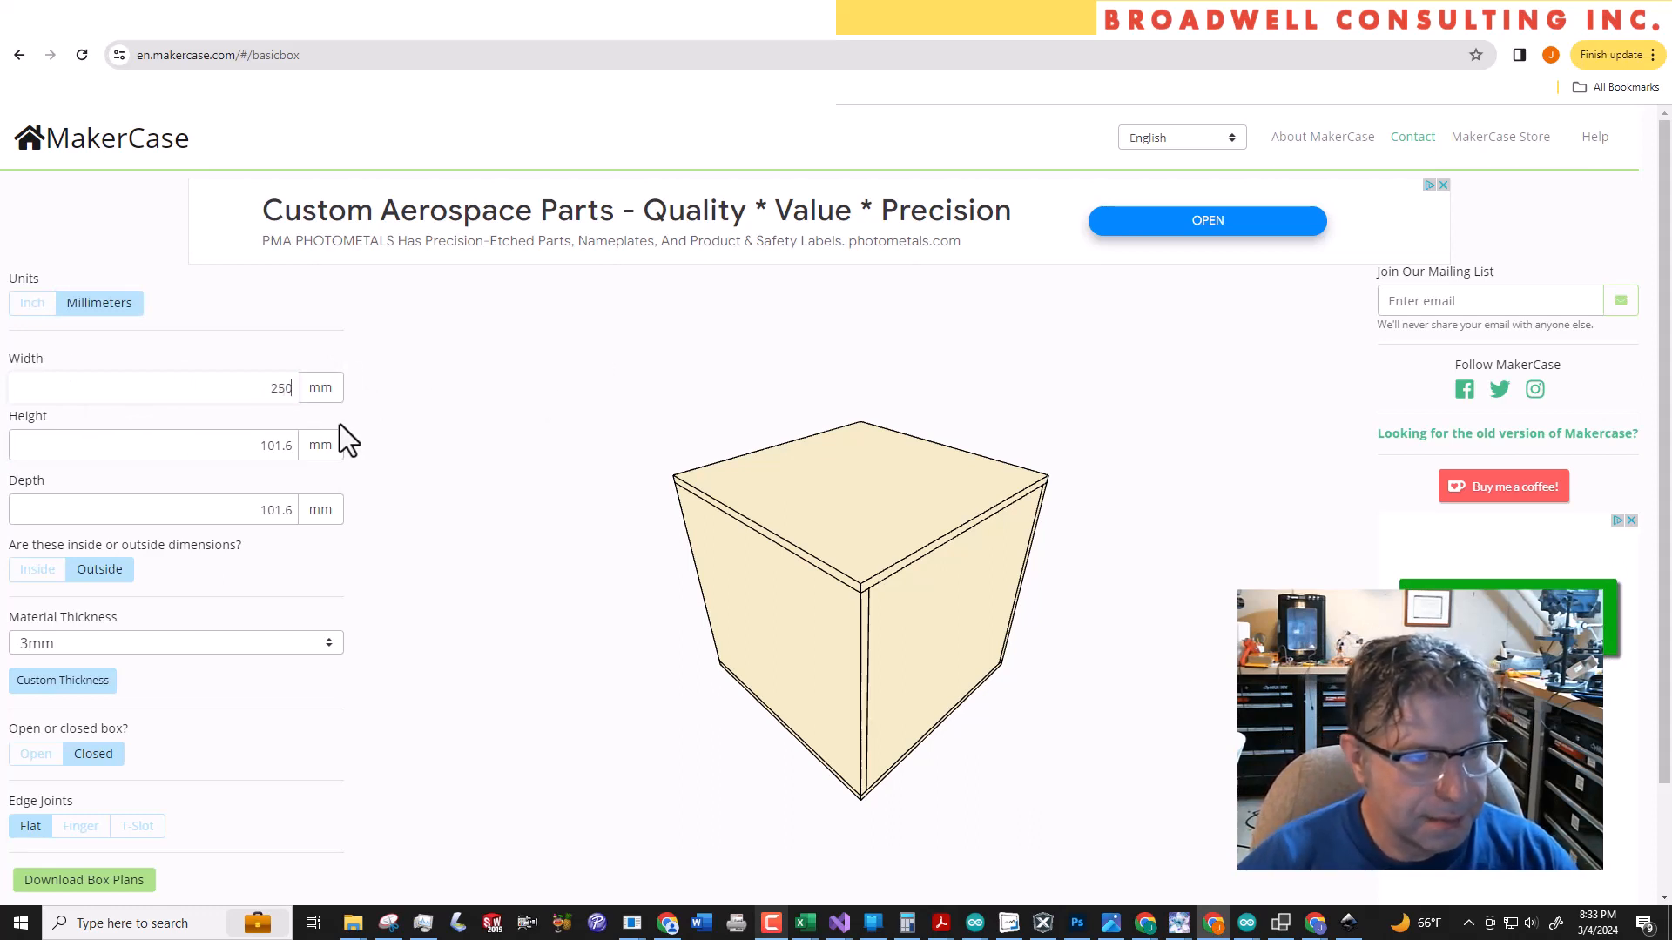
Set the box height to 150 mm and the depth to 40 mm
{"action": "left_click_drag", "start_coordinate": [262, 442], "coordinate": [343, 444]}
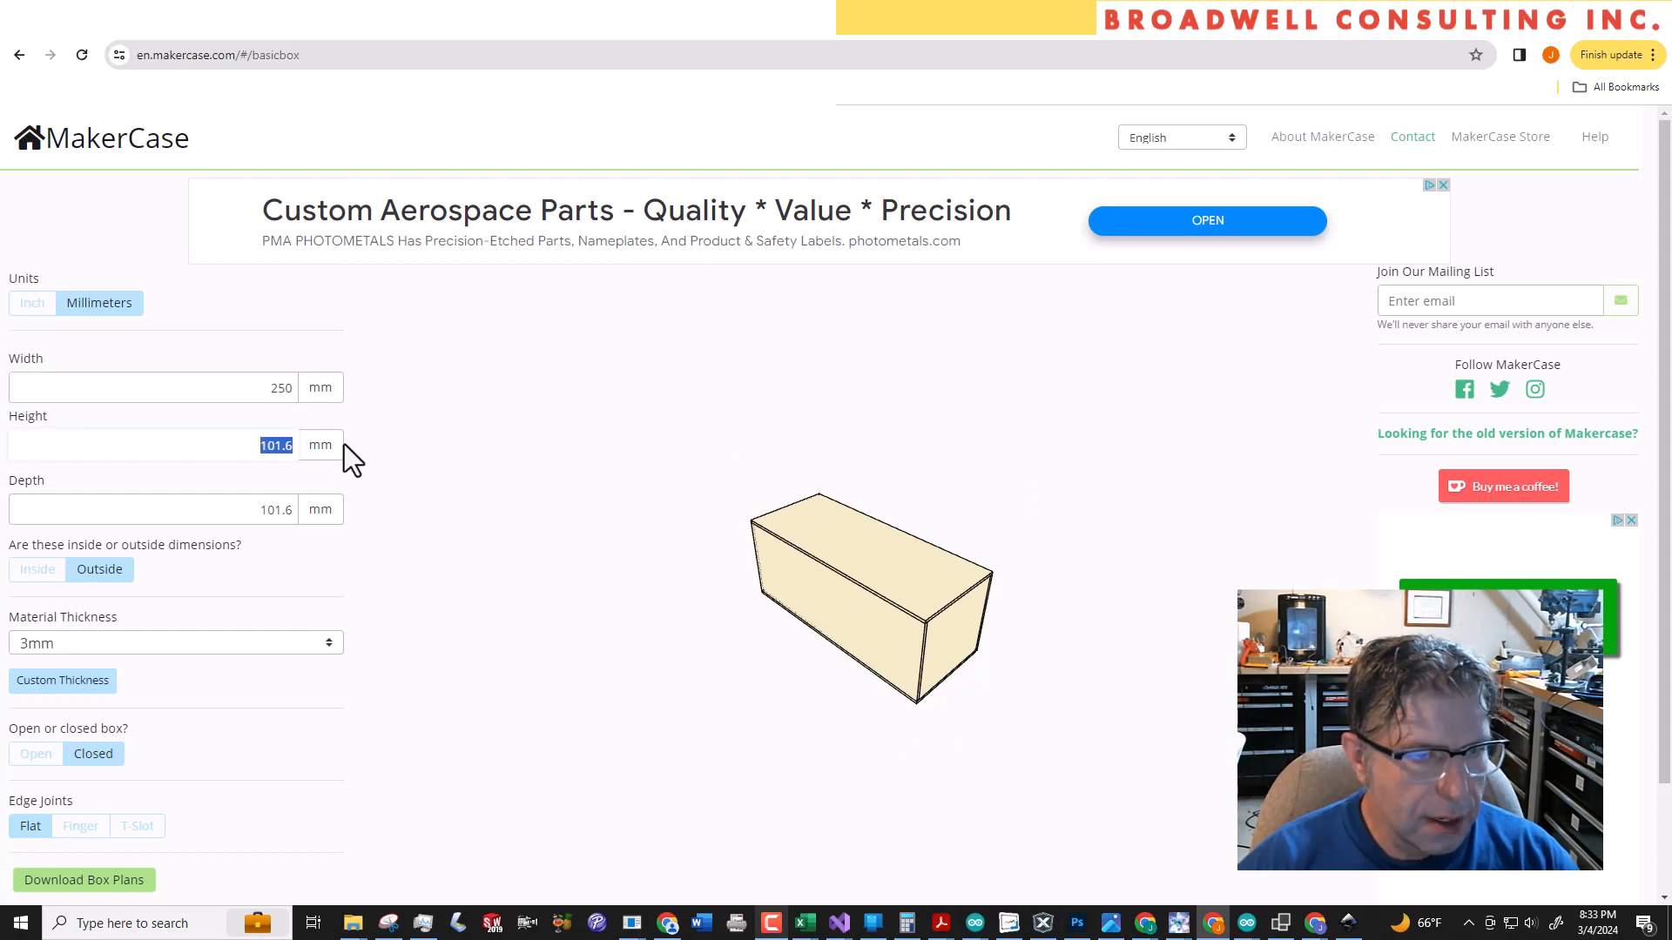
{"action": "type", "text": "150"}
{"action": "key", "text": "Tab"}
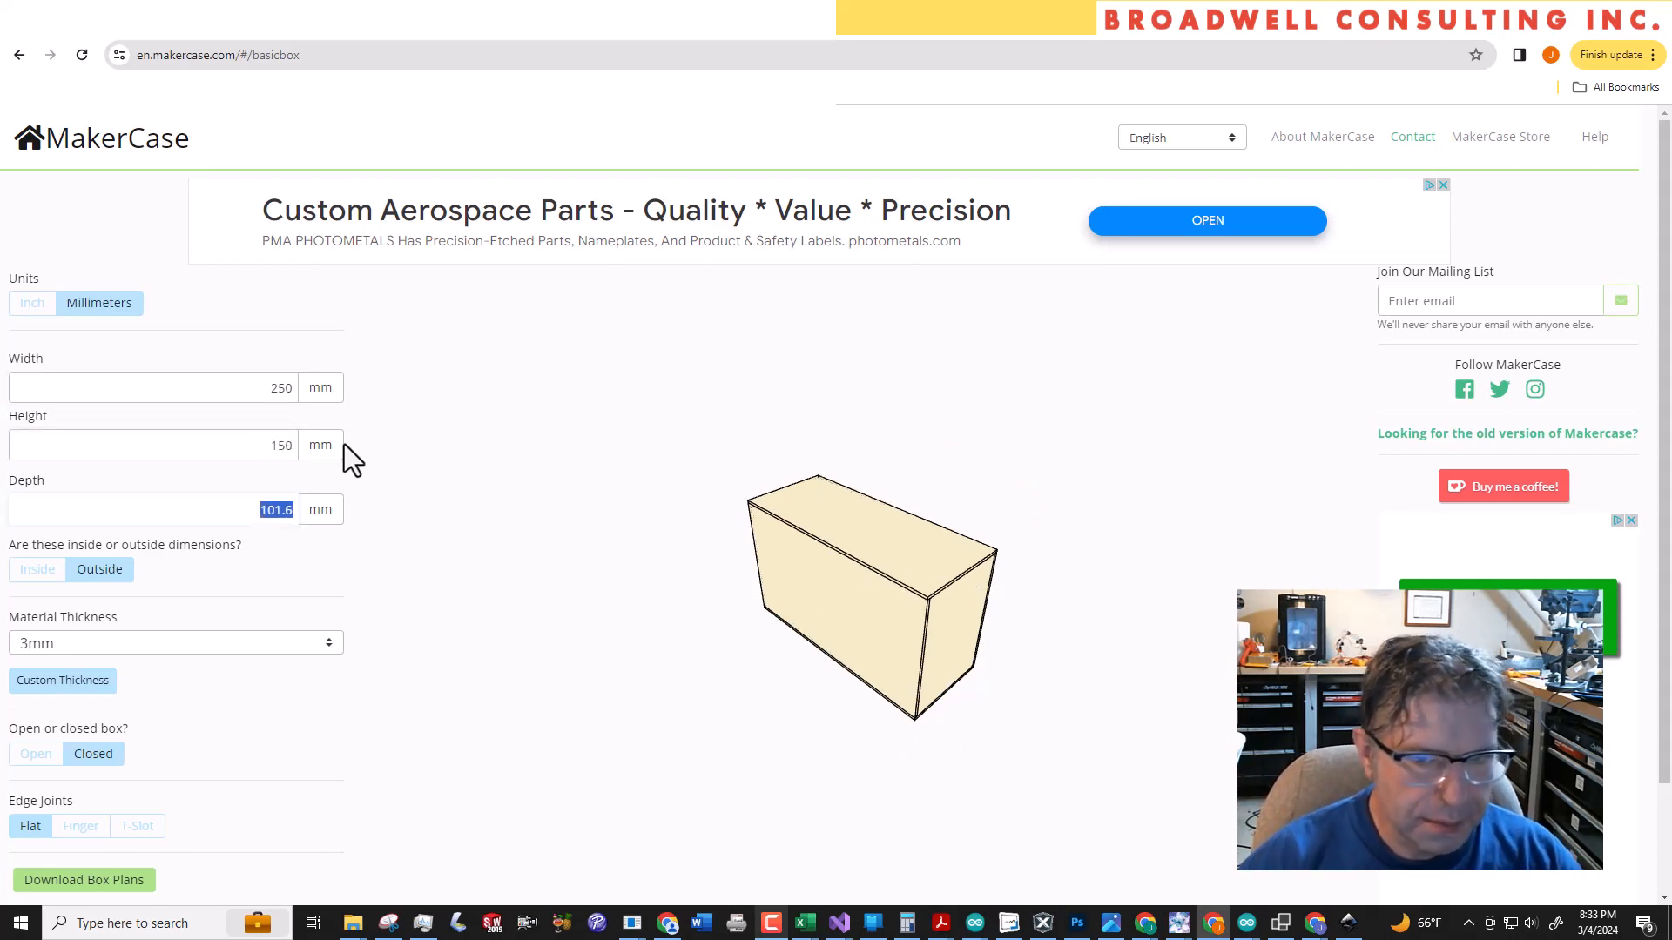
{"action": "left_click_drag", "start_coordinate": [261, 514], "coordinate": [379, 511]}
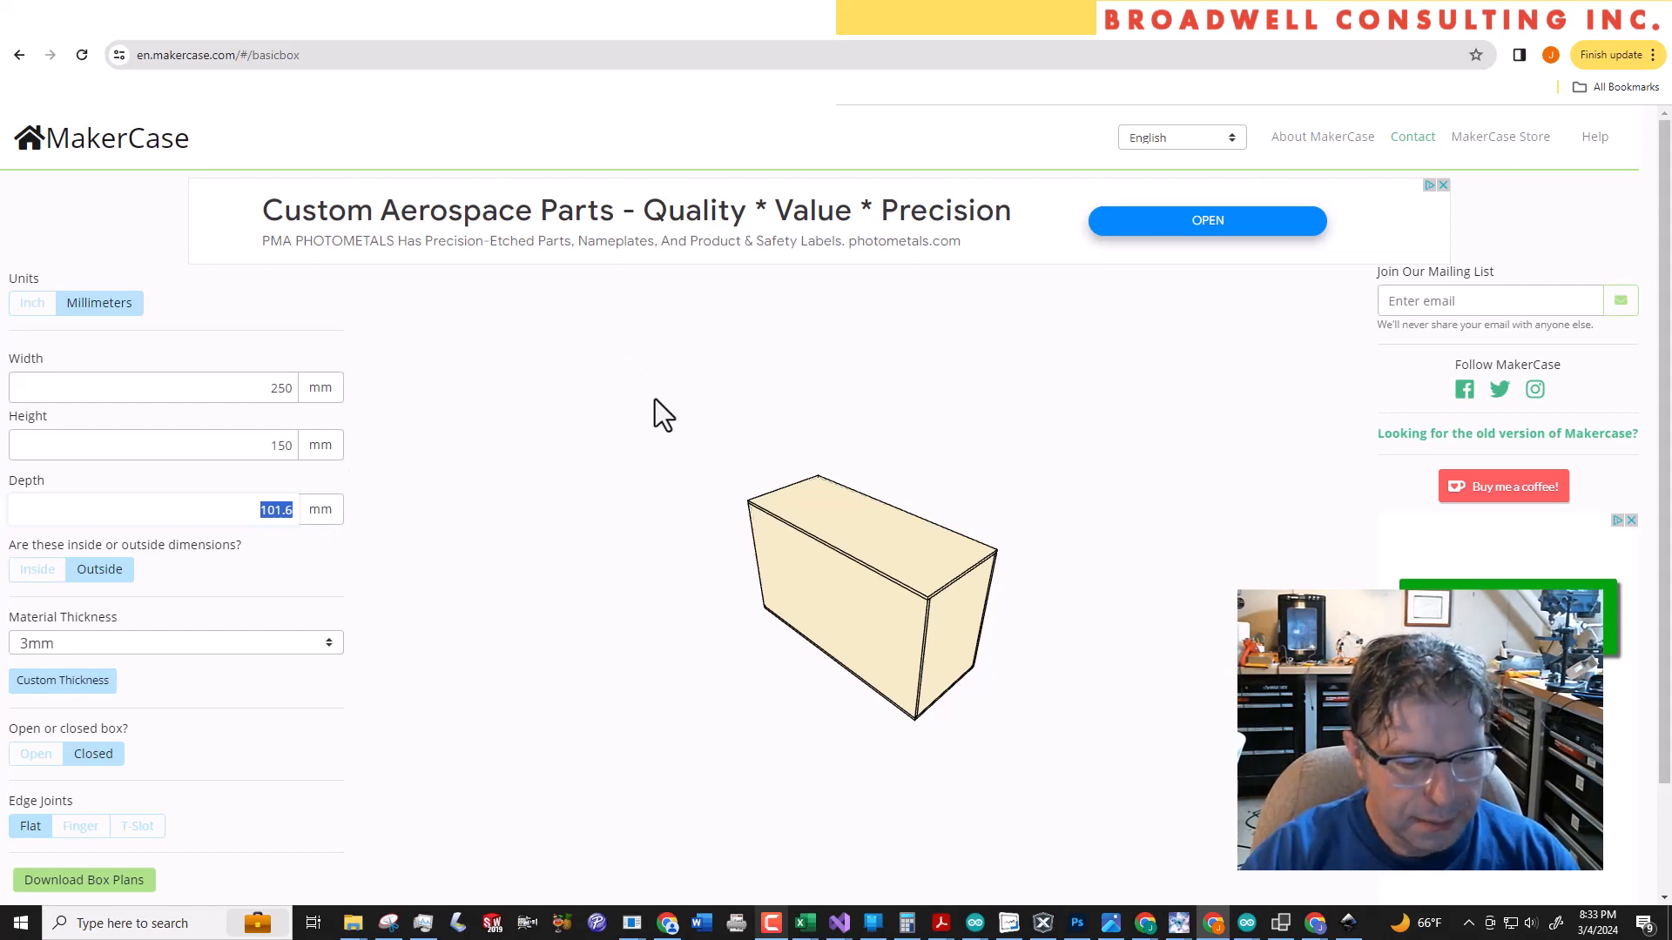
{"action": "type", "text": "40"}
{"action": "key", "text": "Tab"}
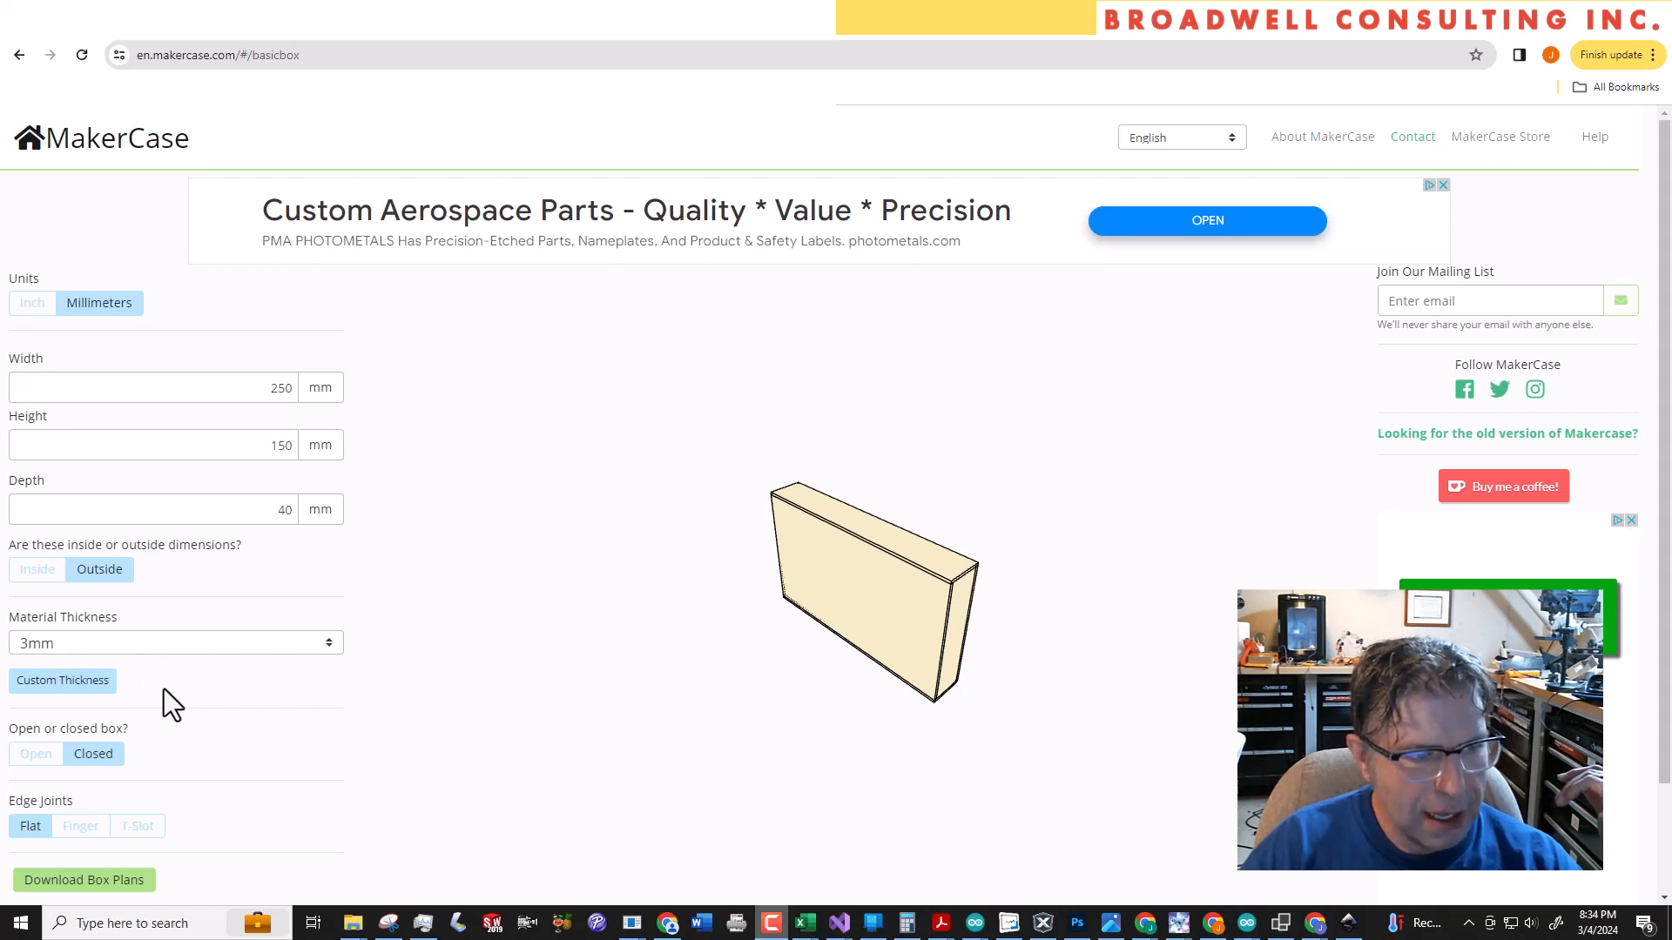
Inspect the box preview, open the box plans for download and disable the panel labels
{"action": "scroll", "coordinate": [164, 688], "scroll_direction": "down", "scroll_amount": 2}
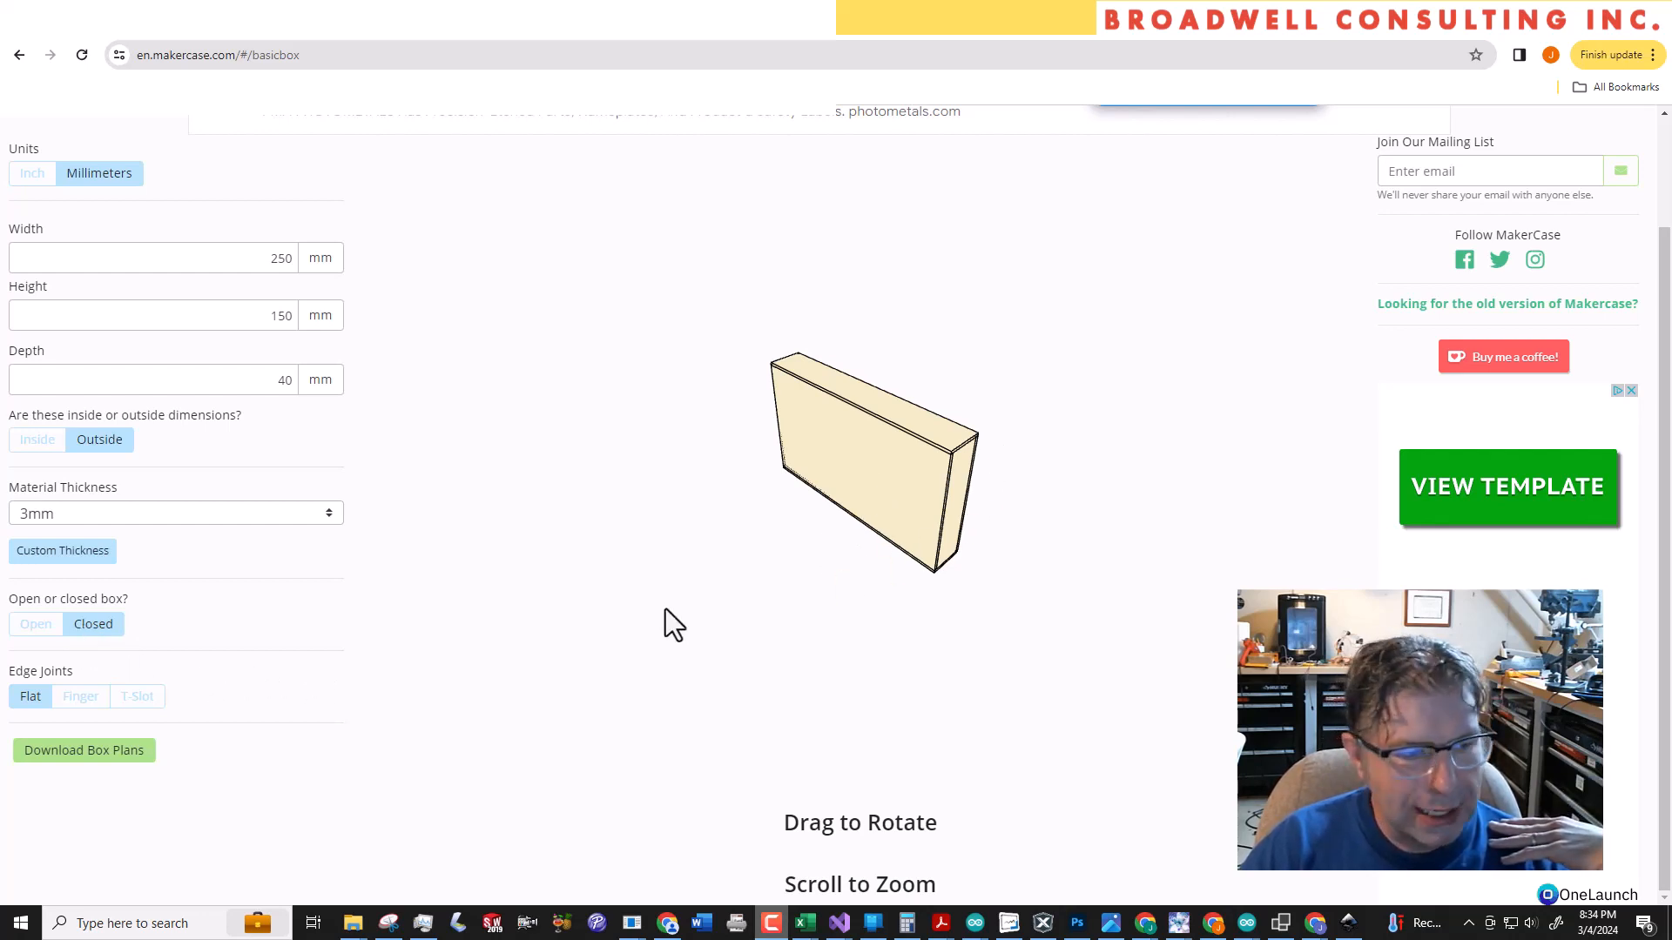
{"action": "scroll", "coordinate": [664, 609], "scroll_direction": "down", "scroll_amount": 2}
{"action": "scroll", "coordinate": [812, 554], "scroll_direction": "up", "scroll_amount": 3}
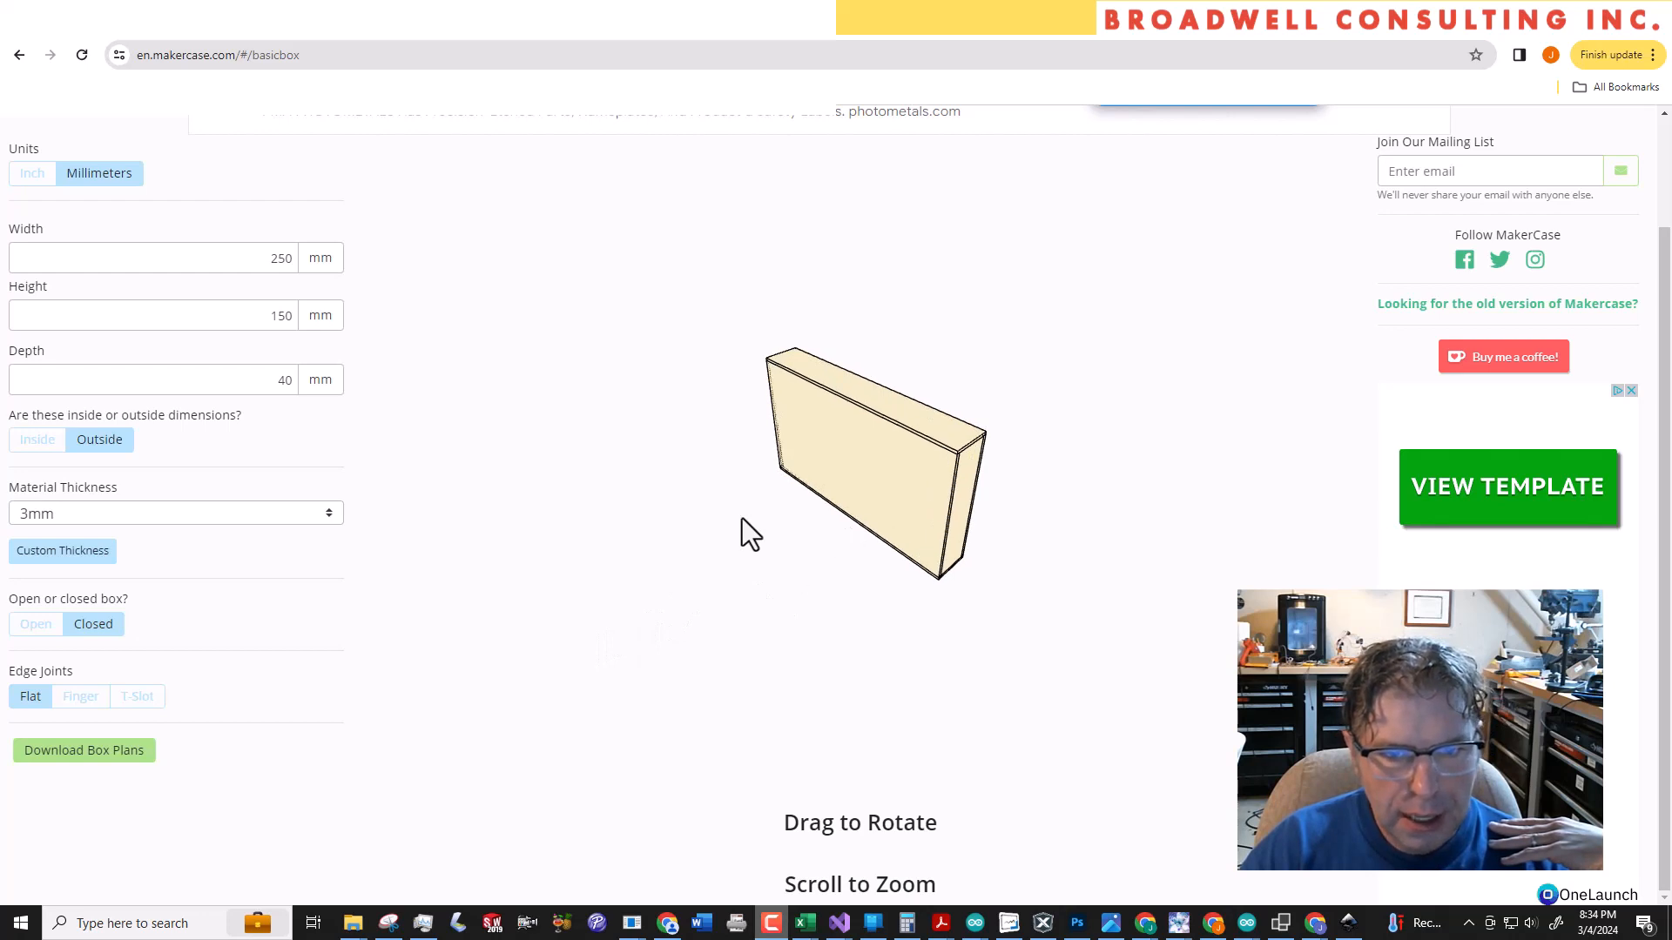
{"action": "left_click_drag", "start_coordinate": [742, 519], "coordinate": [865, 531]}
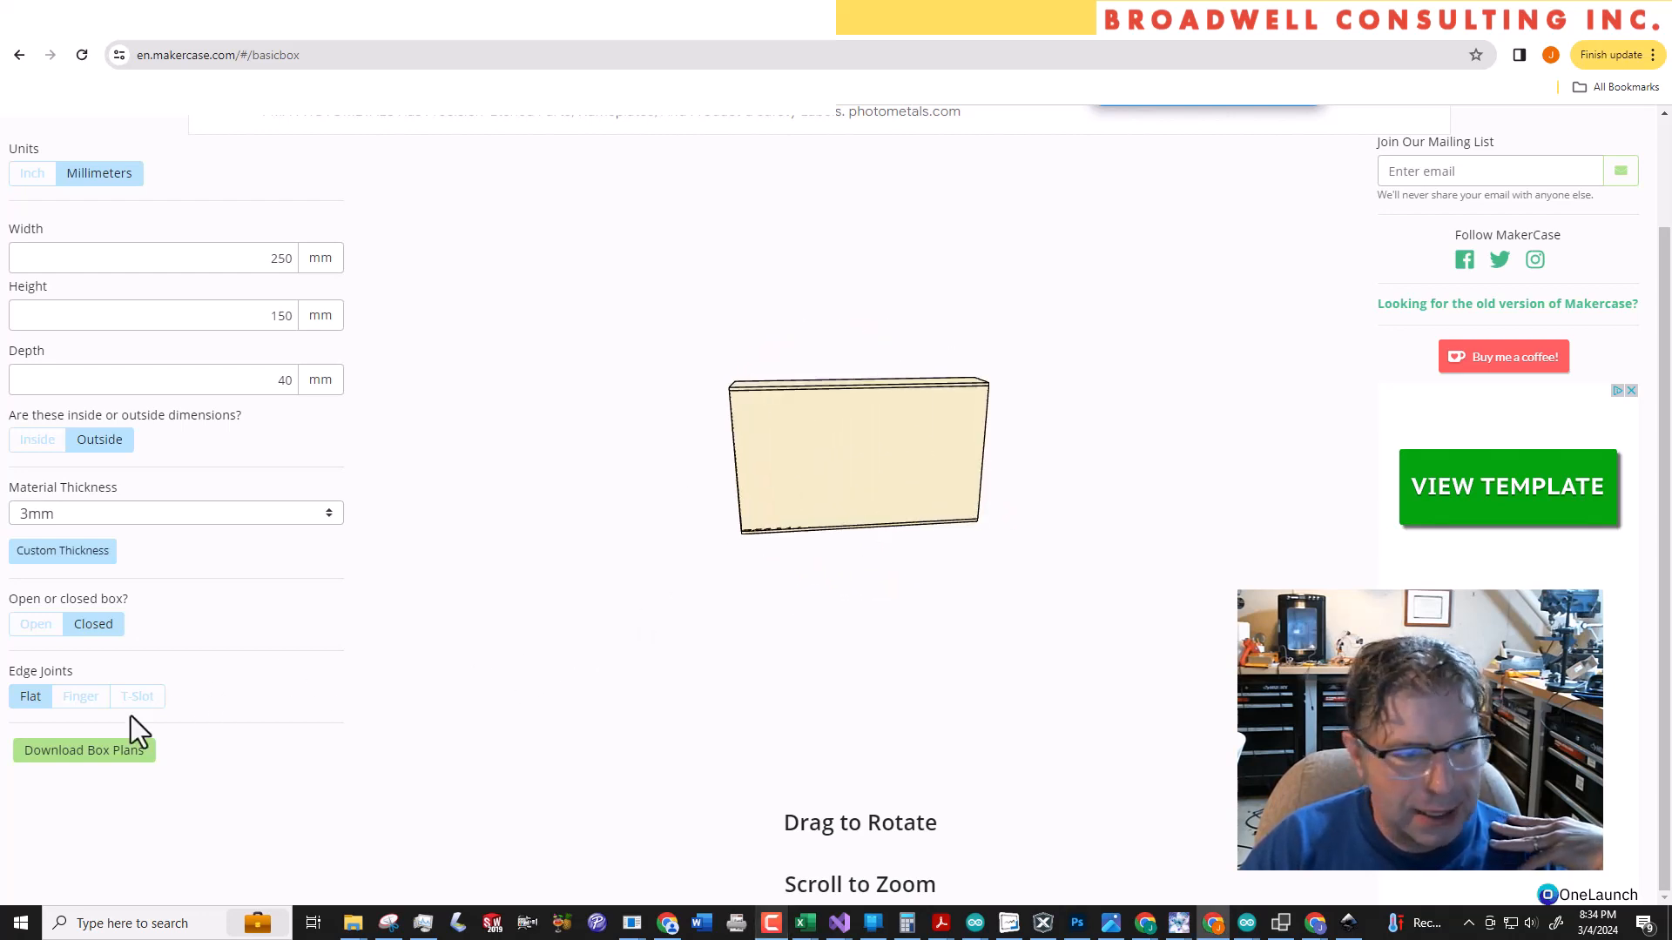
{"action": "left_click", "coordinate": [91, 754]}
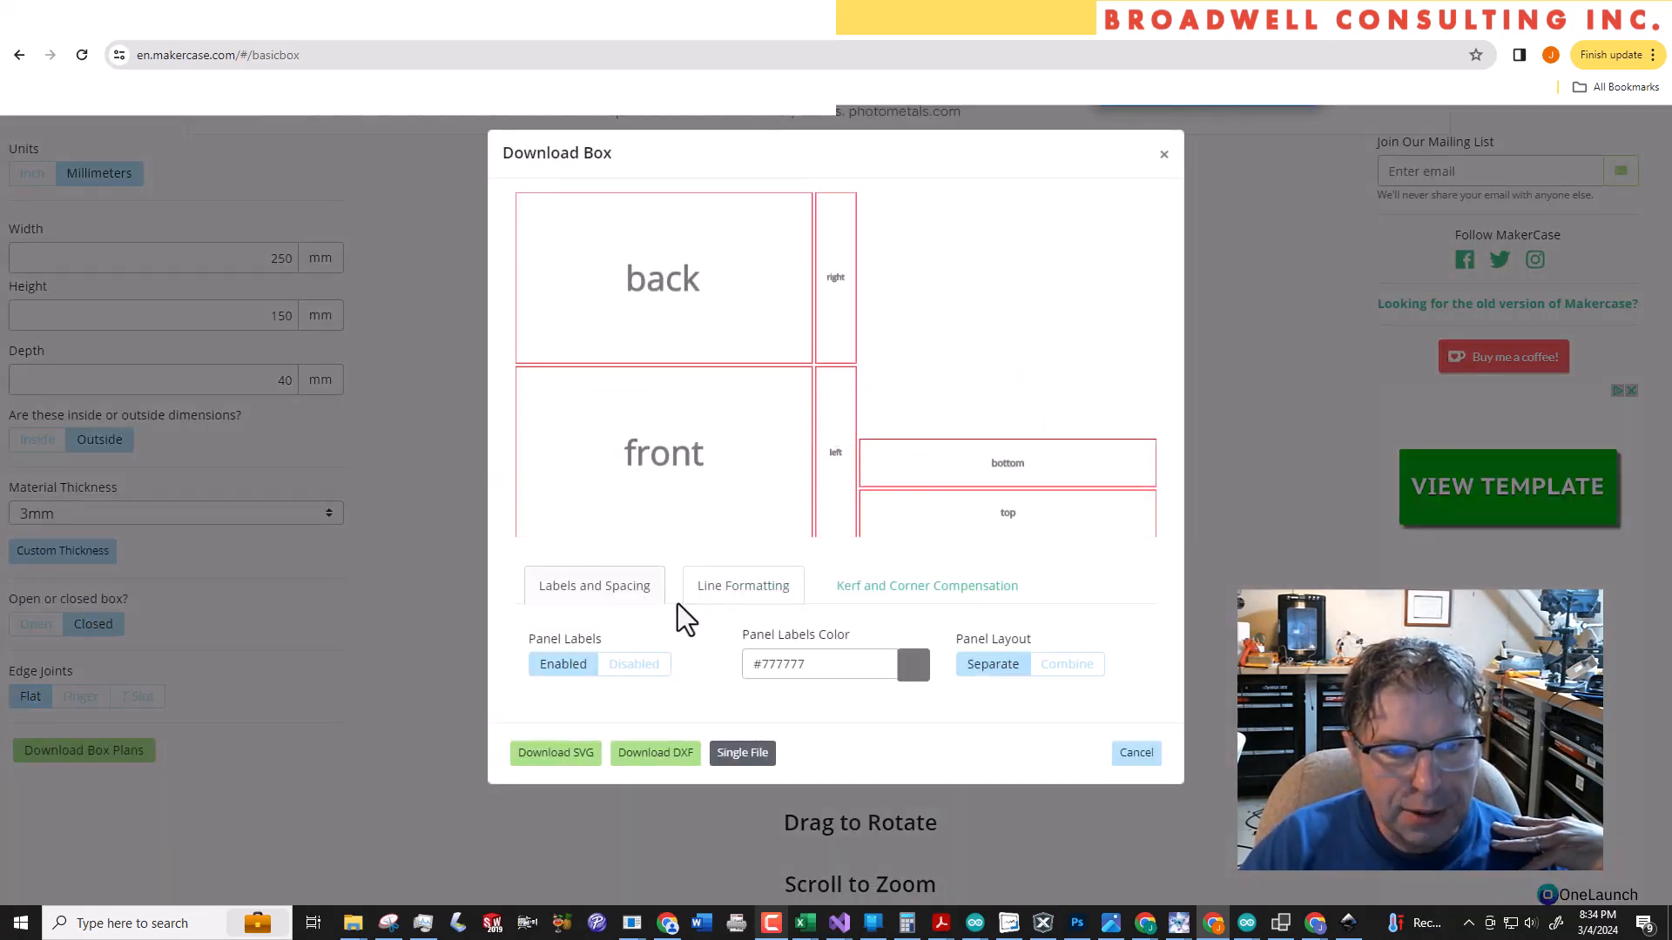
{"action": "left_click", "coordinate": [629, 664]}
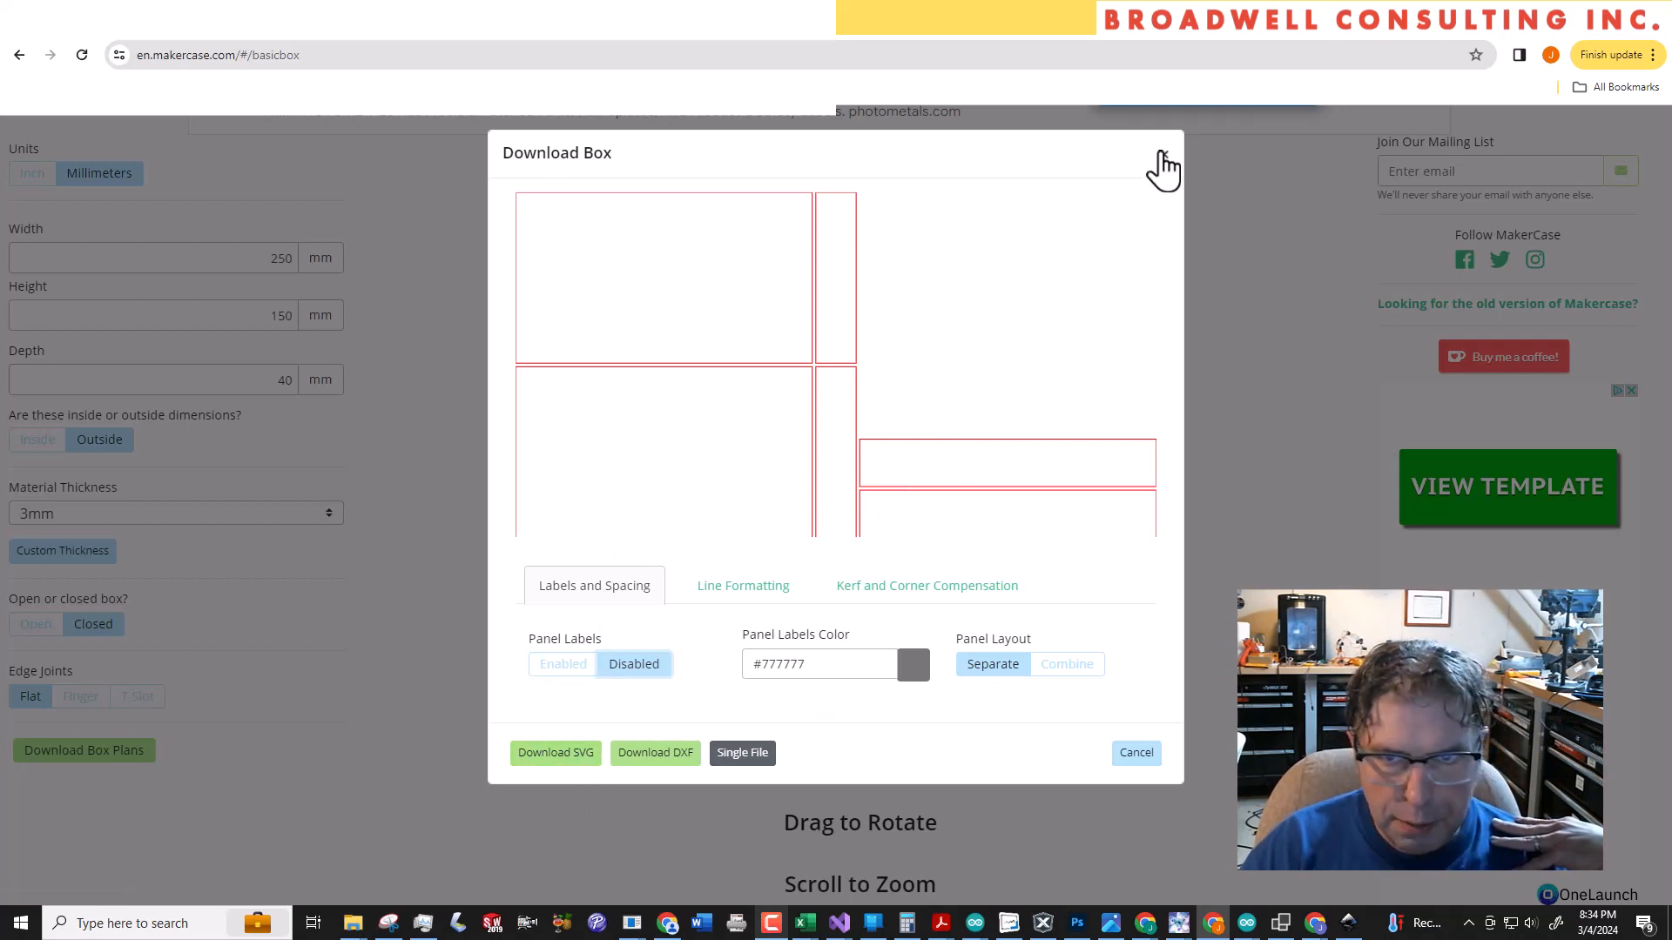
Change the box's edge joints to Finger and download the updated box plans as SVG
{"action": "left_click", "coordinate": [1163, 157]}
{"action": "left_click", "coordinate": [80, 697]}
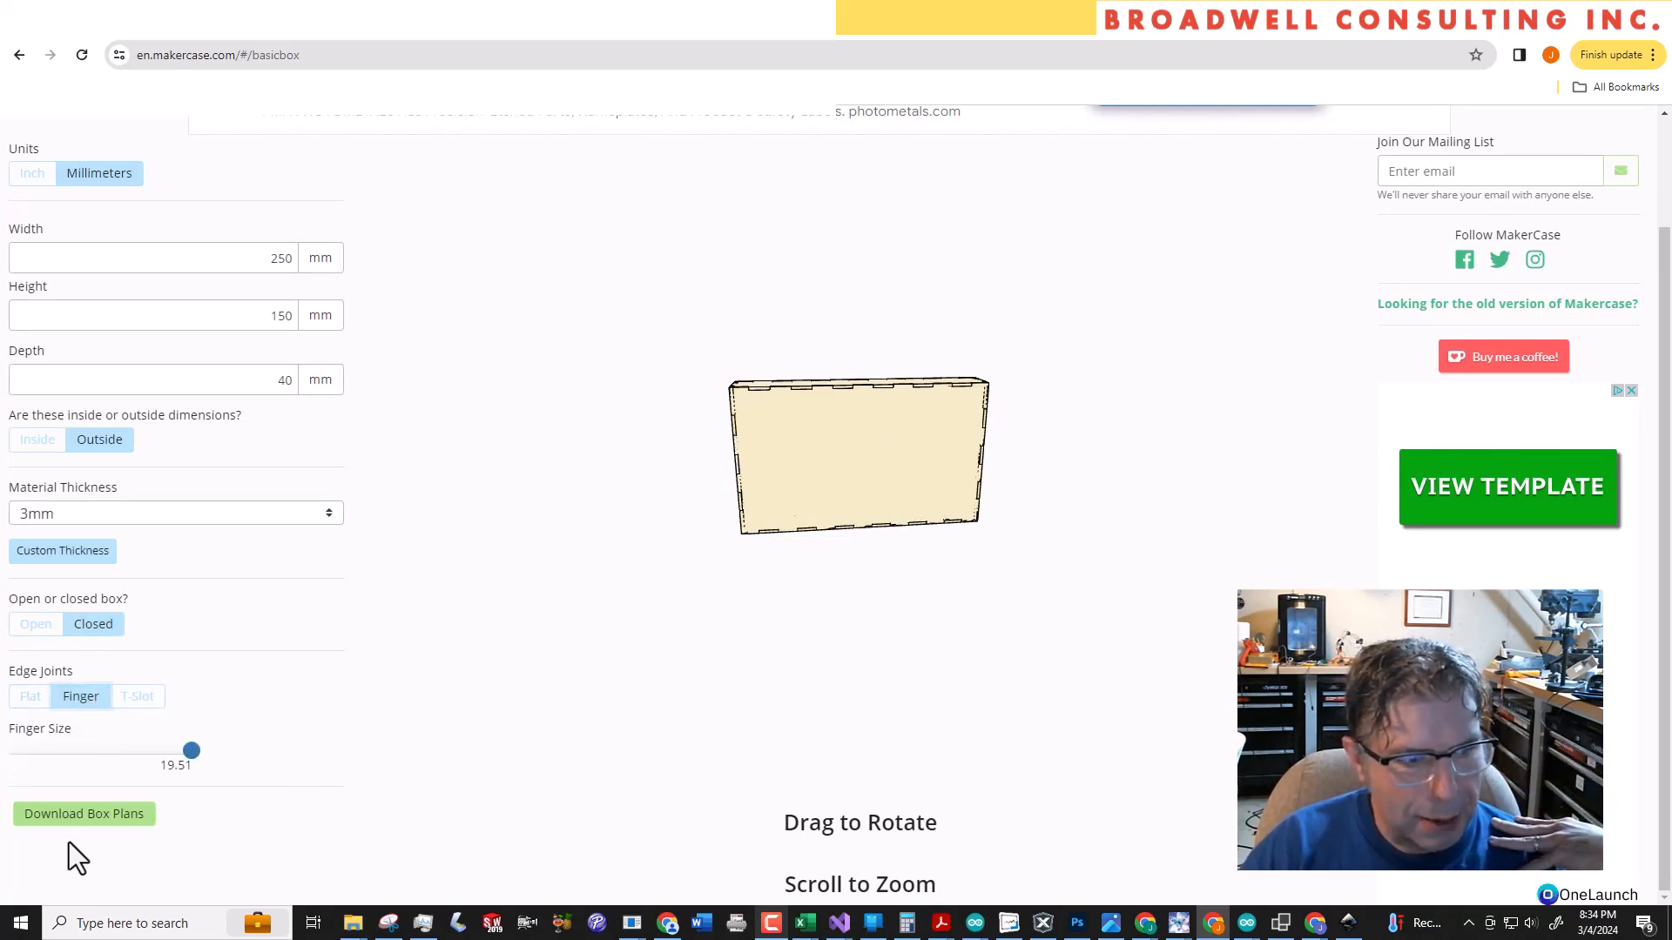
{"action": "left_click", "coordinate": [83, 815]}
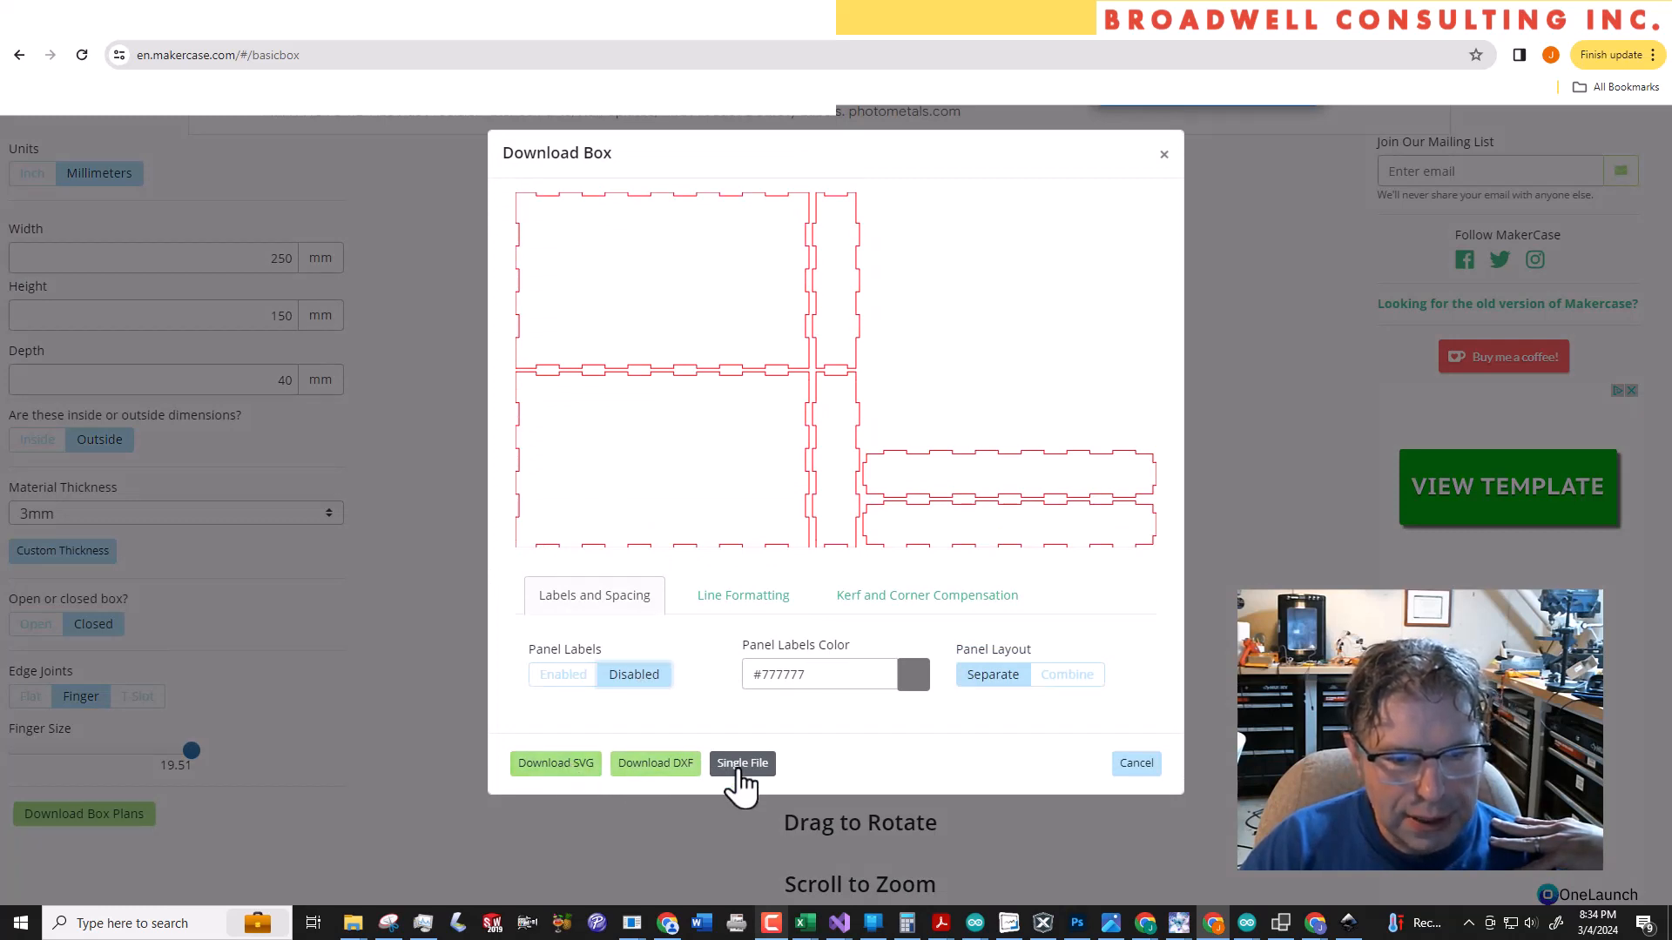
{"action": "left_click", "coordinate": [550, 766]}
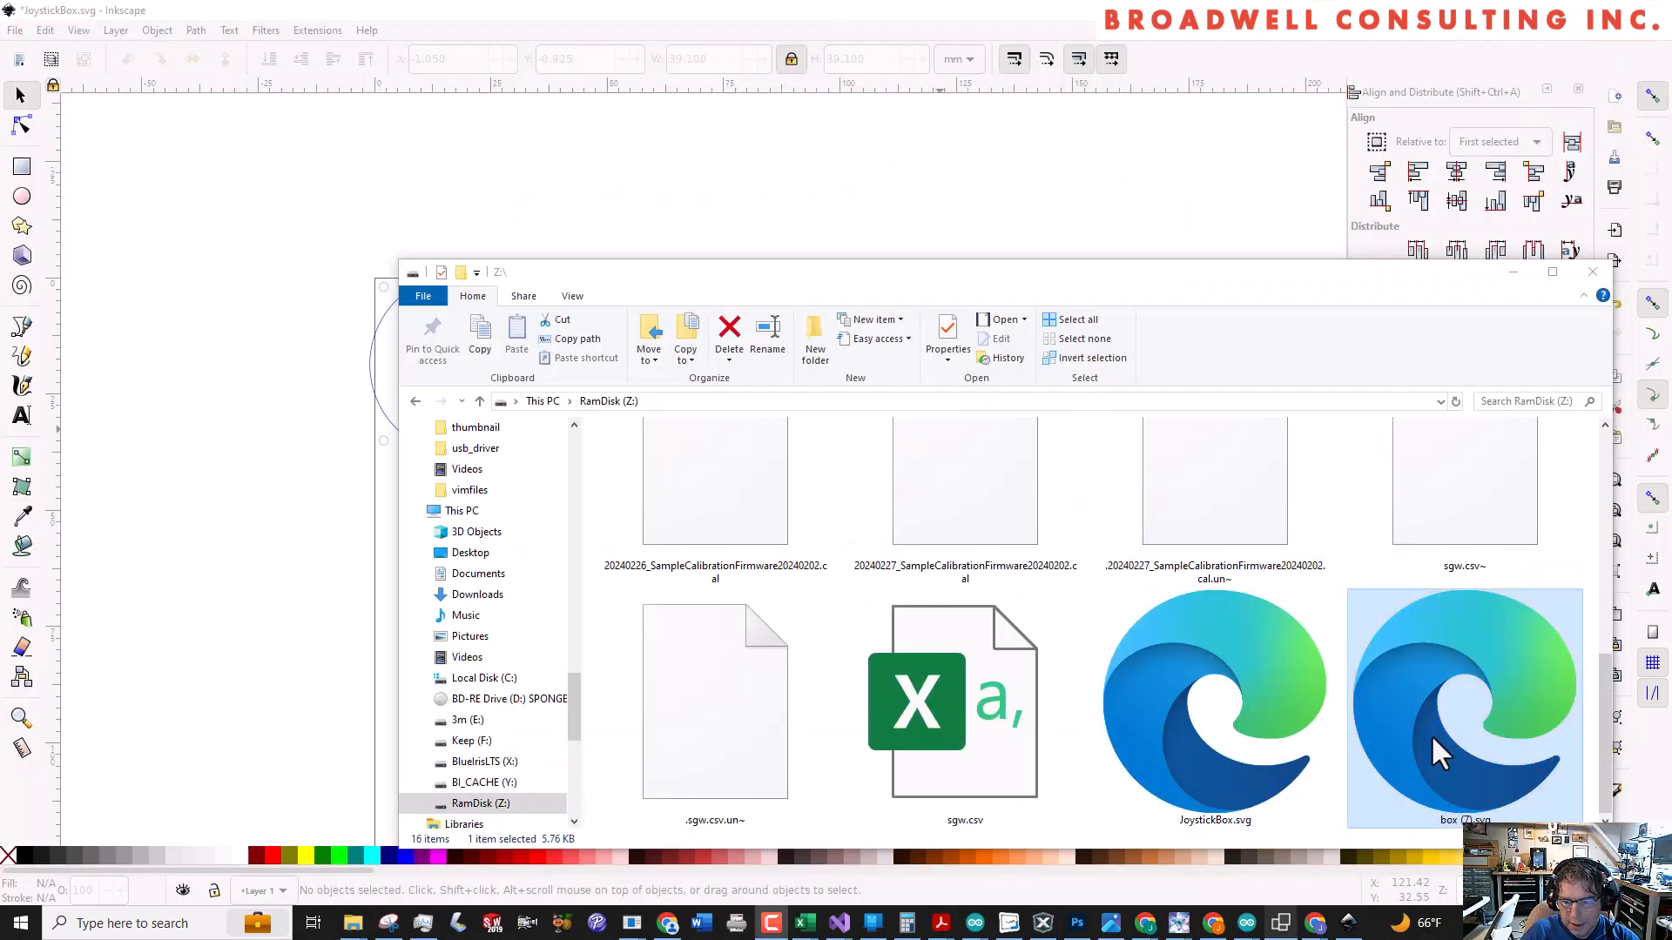
Import the downloaded box SVG into JoystickBox.svg in Inkscape as editable objects and move it onto the page at about X 14, Y 60 mm
{"action": "left_click_drag", "start_coordinate": [1450, 733], "coordinate": [207, 373]}
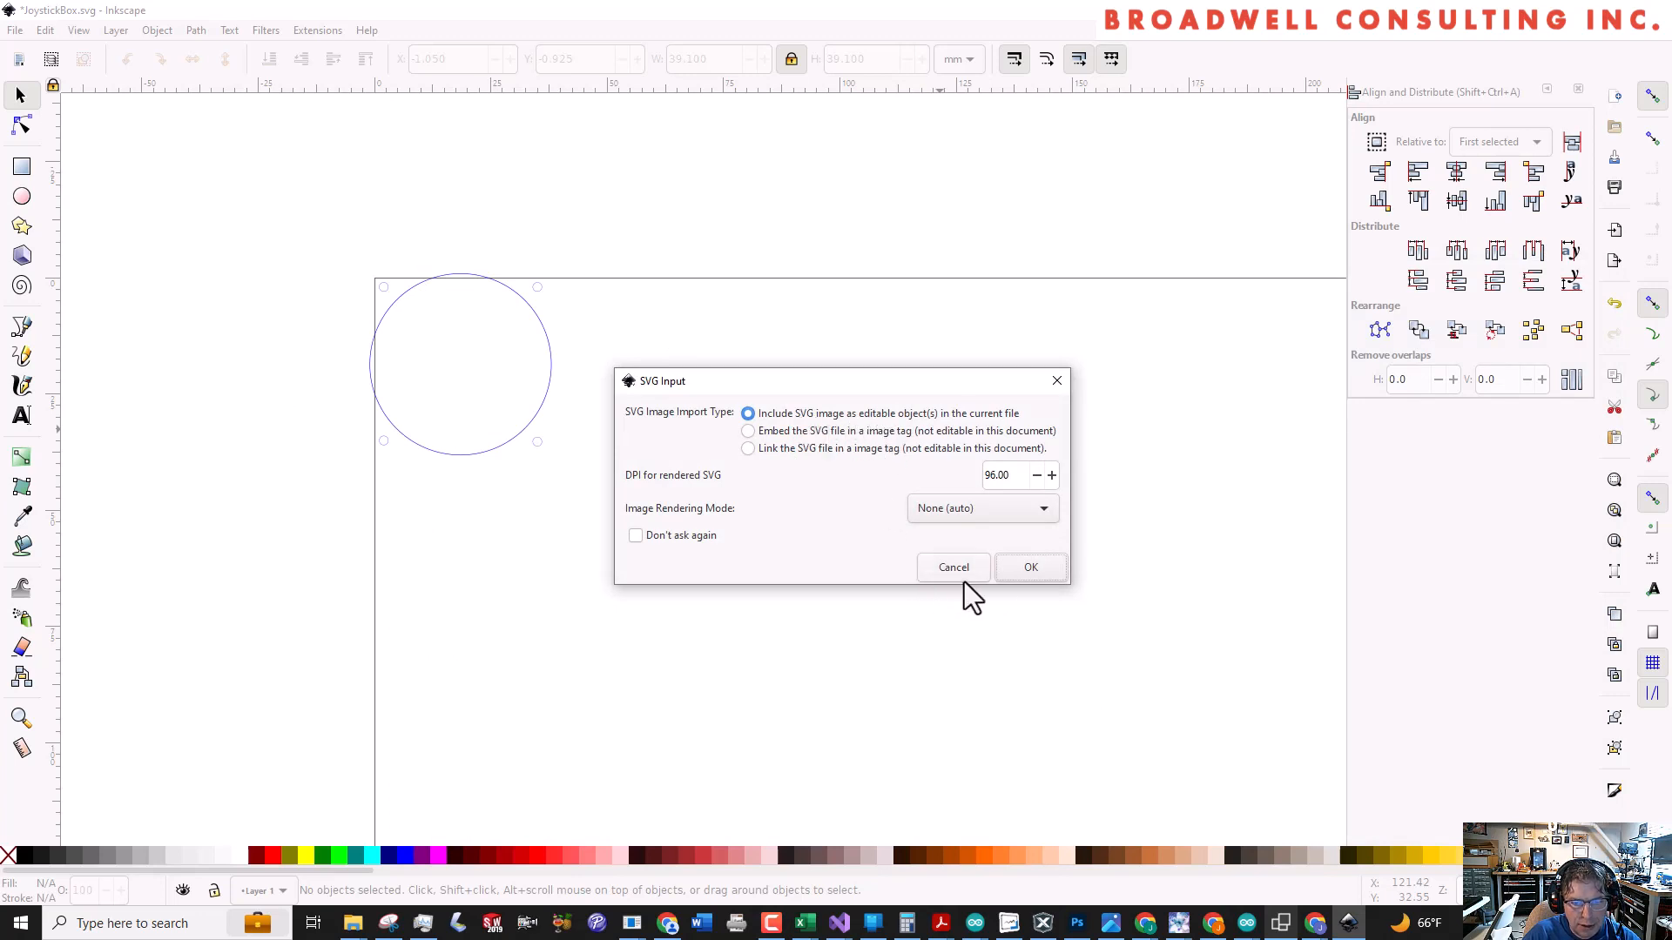
{"action": "left_click", "coordinate": [1031, 568]}
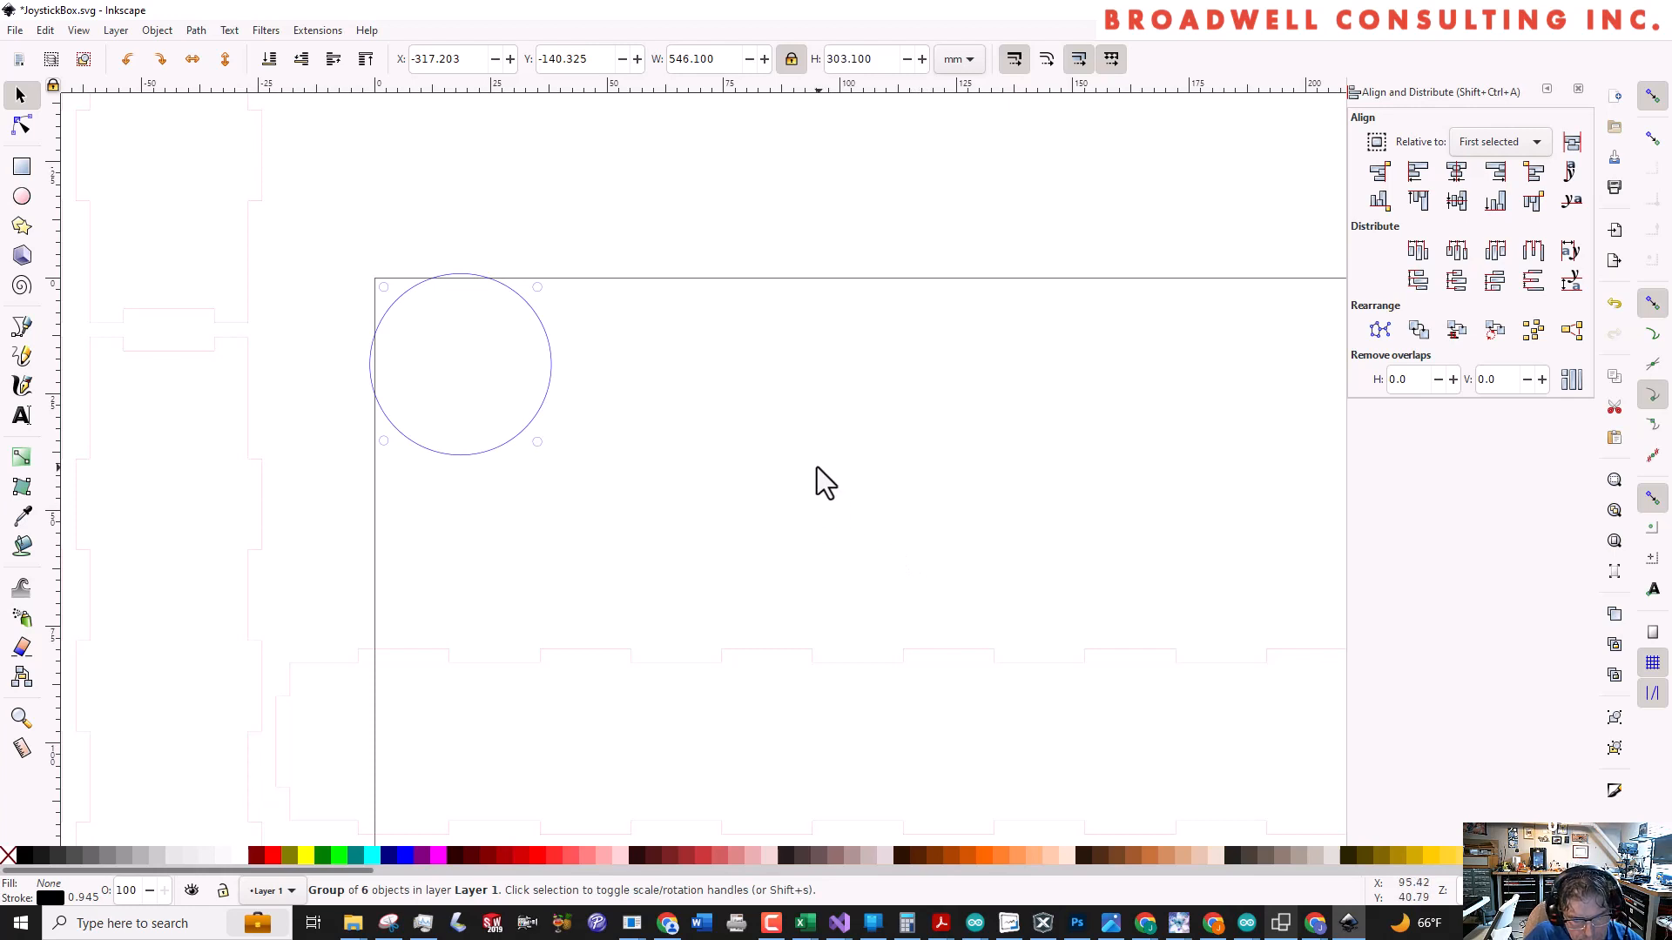
{"action": "scroll", "coordinate": [823, 446], "scroll_direction": "down", "scroll_amount": 6}
{"action": "scroll", "coordinate": [826, 446], "scroll_direction": "up", "scroll_amount": 2}
{"action": "scroll", "coordinate": [828, 450], "scroll_direction": "down", "scroll_amount": 1}
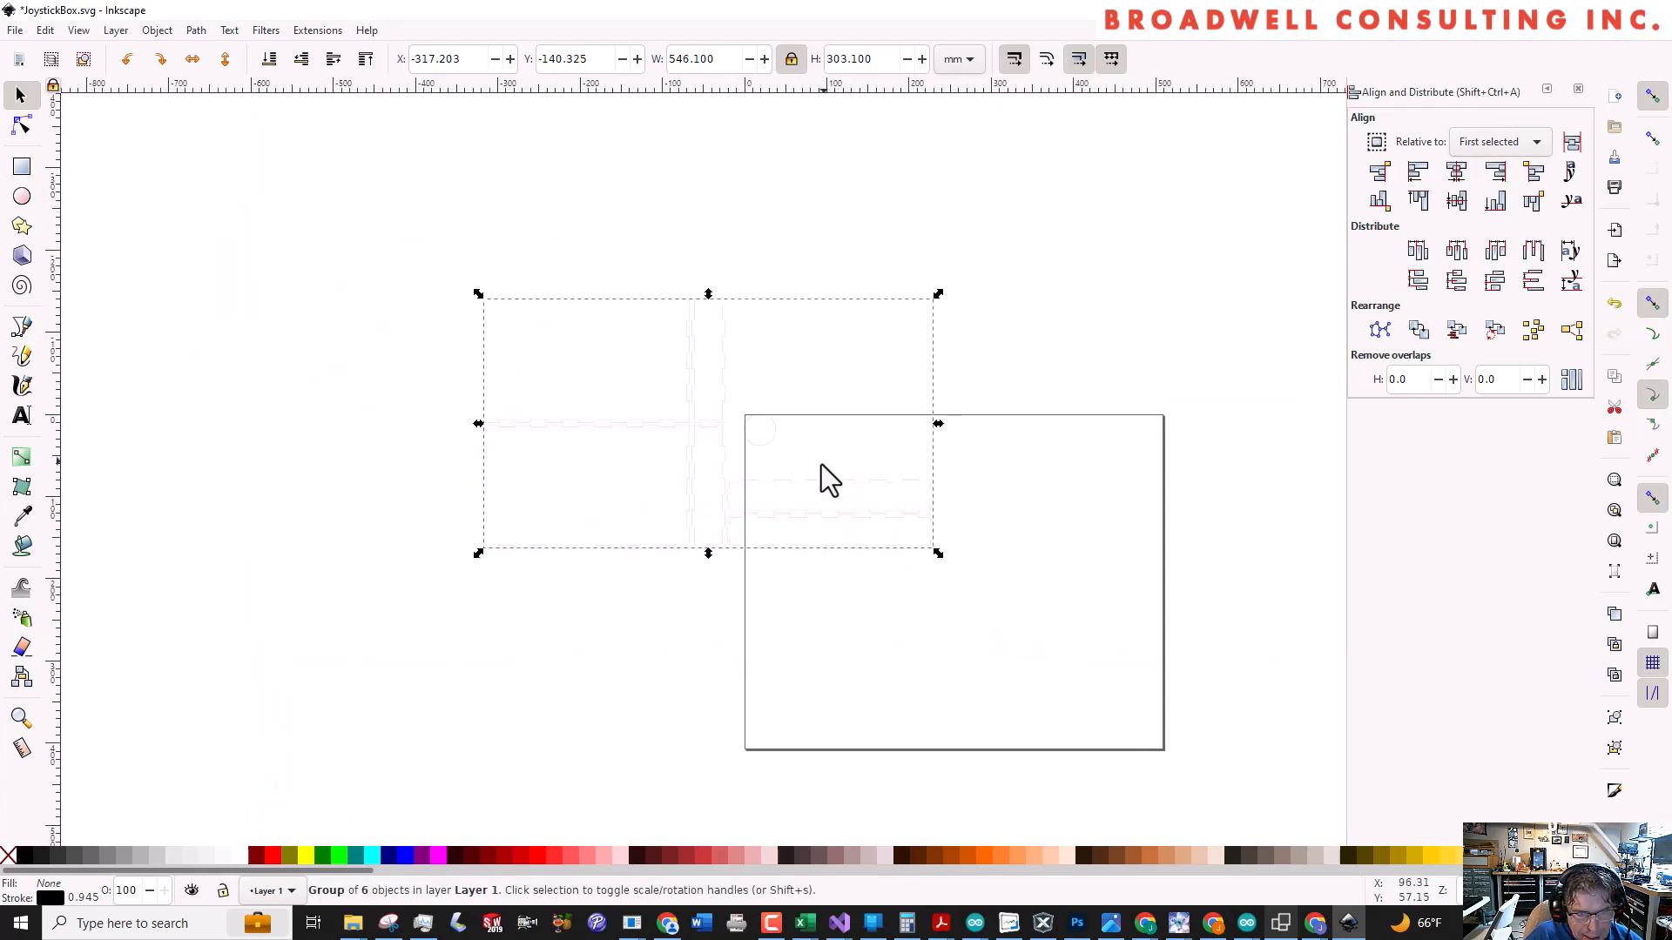
{"action": "left_click_drag", "start_coordinate": [735, 466], "coordinate": [834, 536]}
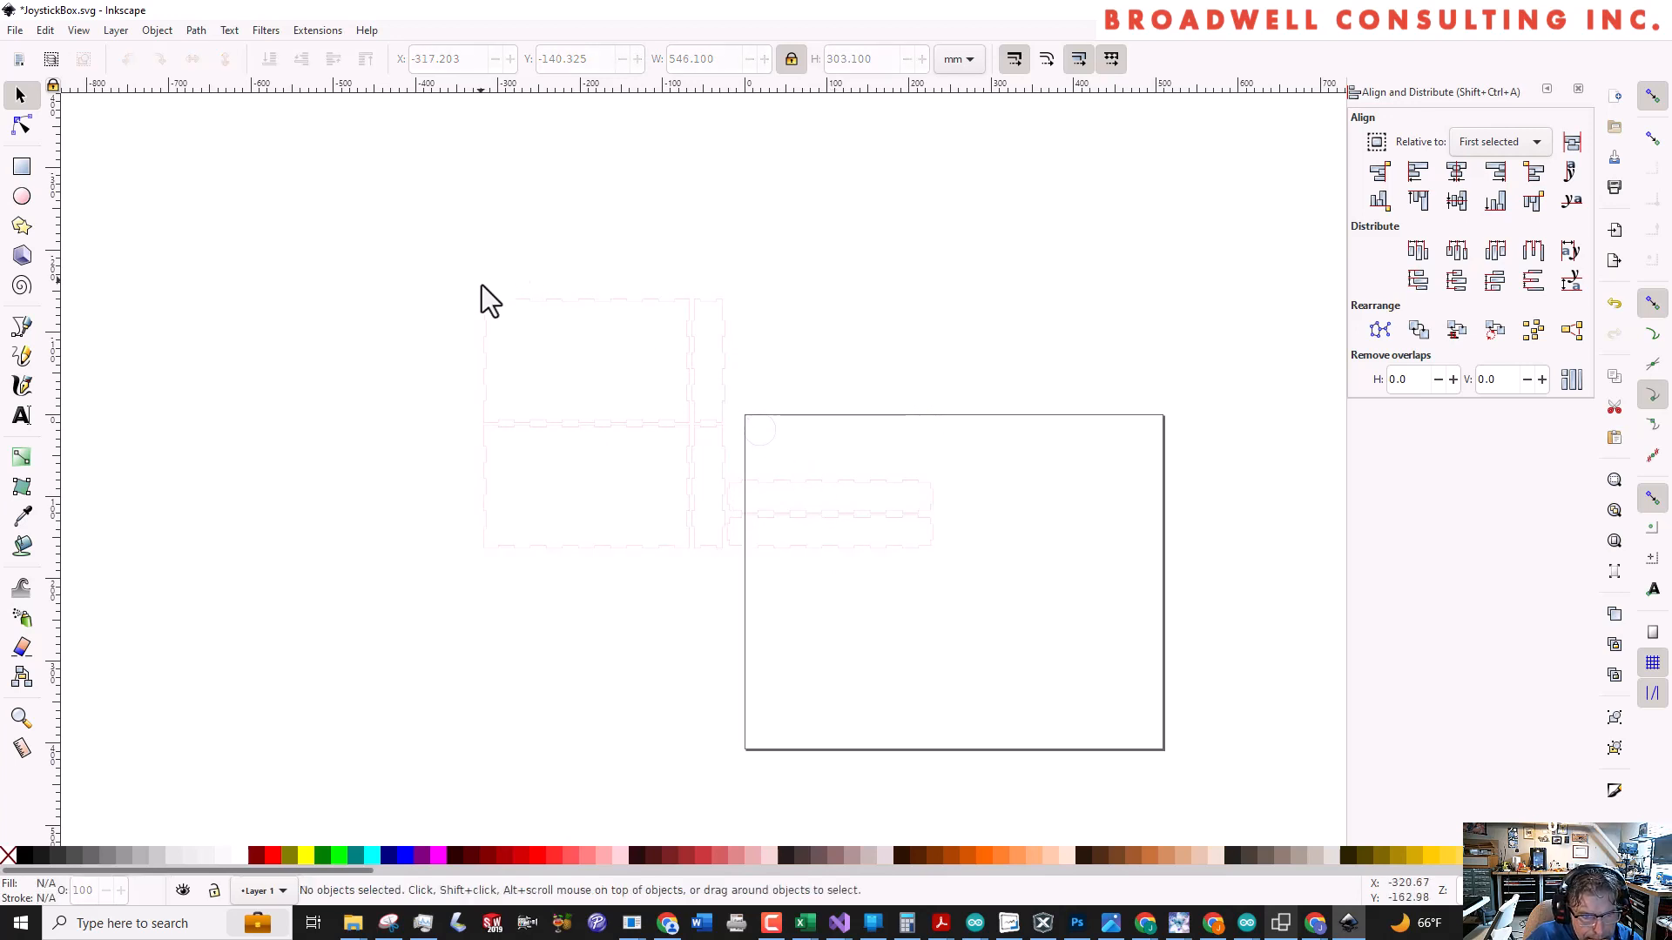
{"action": "left_click", "coordinate": [517, 315]}
{"action": "left_click_drag", "start_coordinate": [522, 318], "coordinate": [791, 466]}
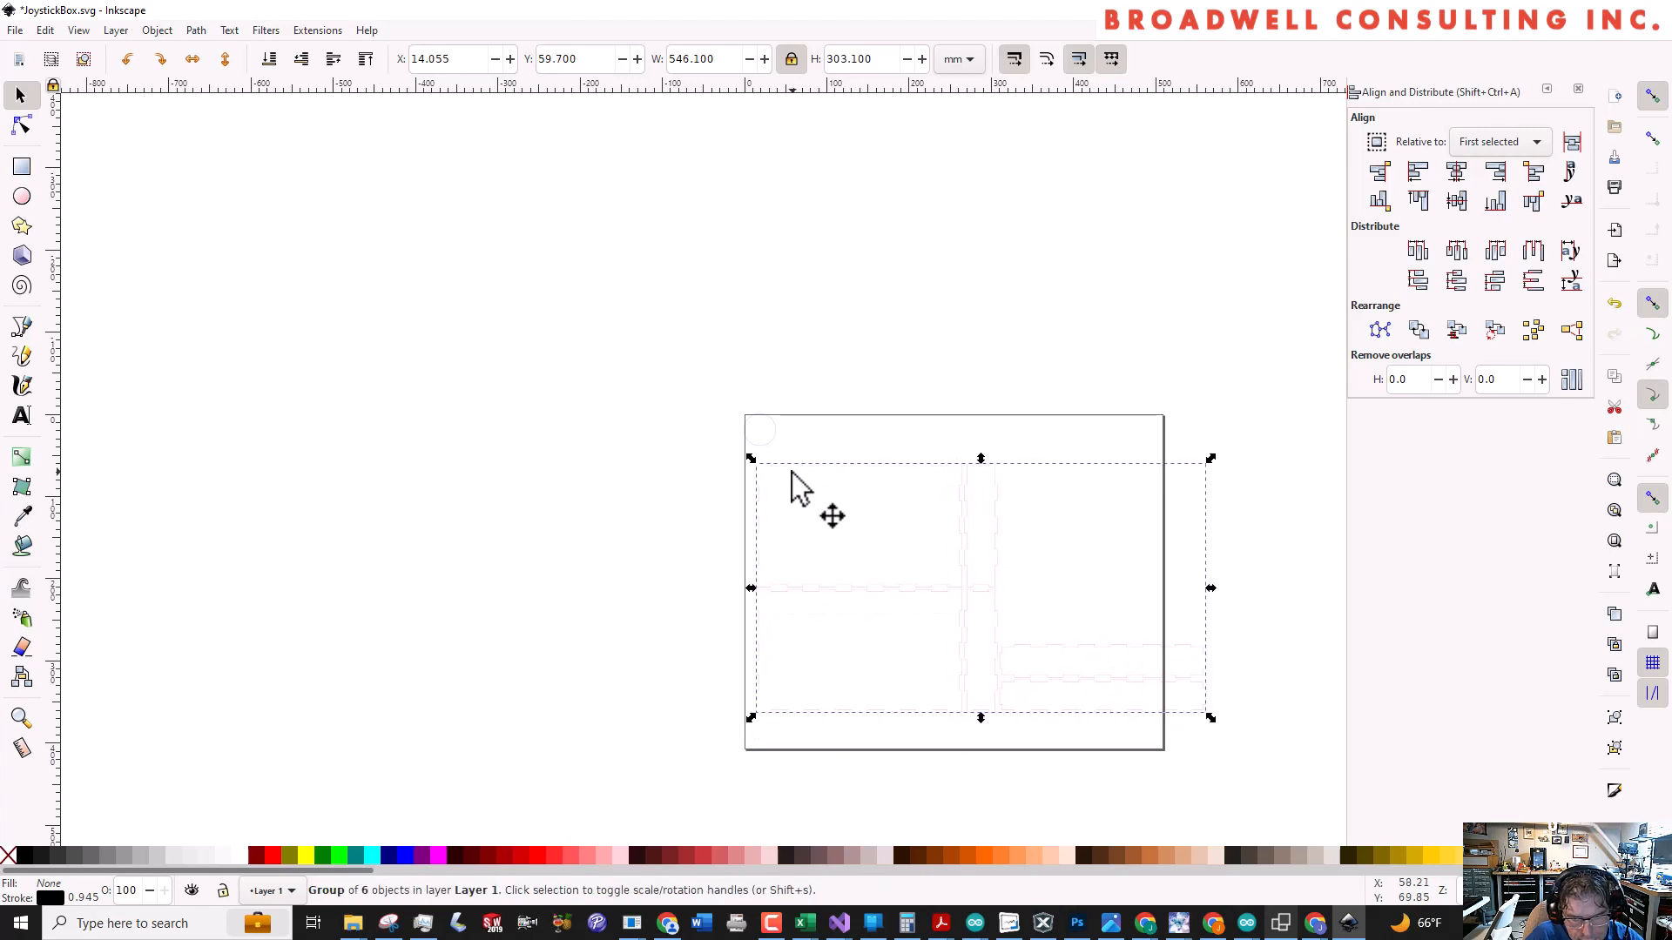
Increase the stroke width of the imported box panels to 1.045 mm
{"action": "scroll", "coordinate": [1039, 589], "scroll_direction": "up", "scroll_amount": 2}
{"action": "scroll", "coordinate": [1039, 590], "scroll_direction": "down", "scroll_amount": 1}
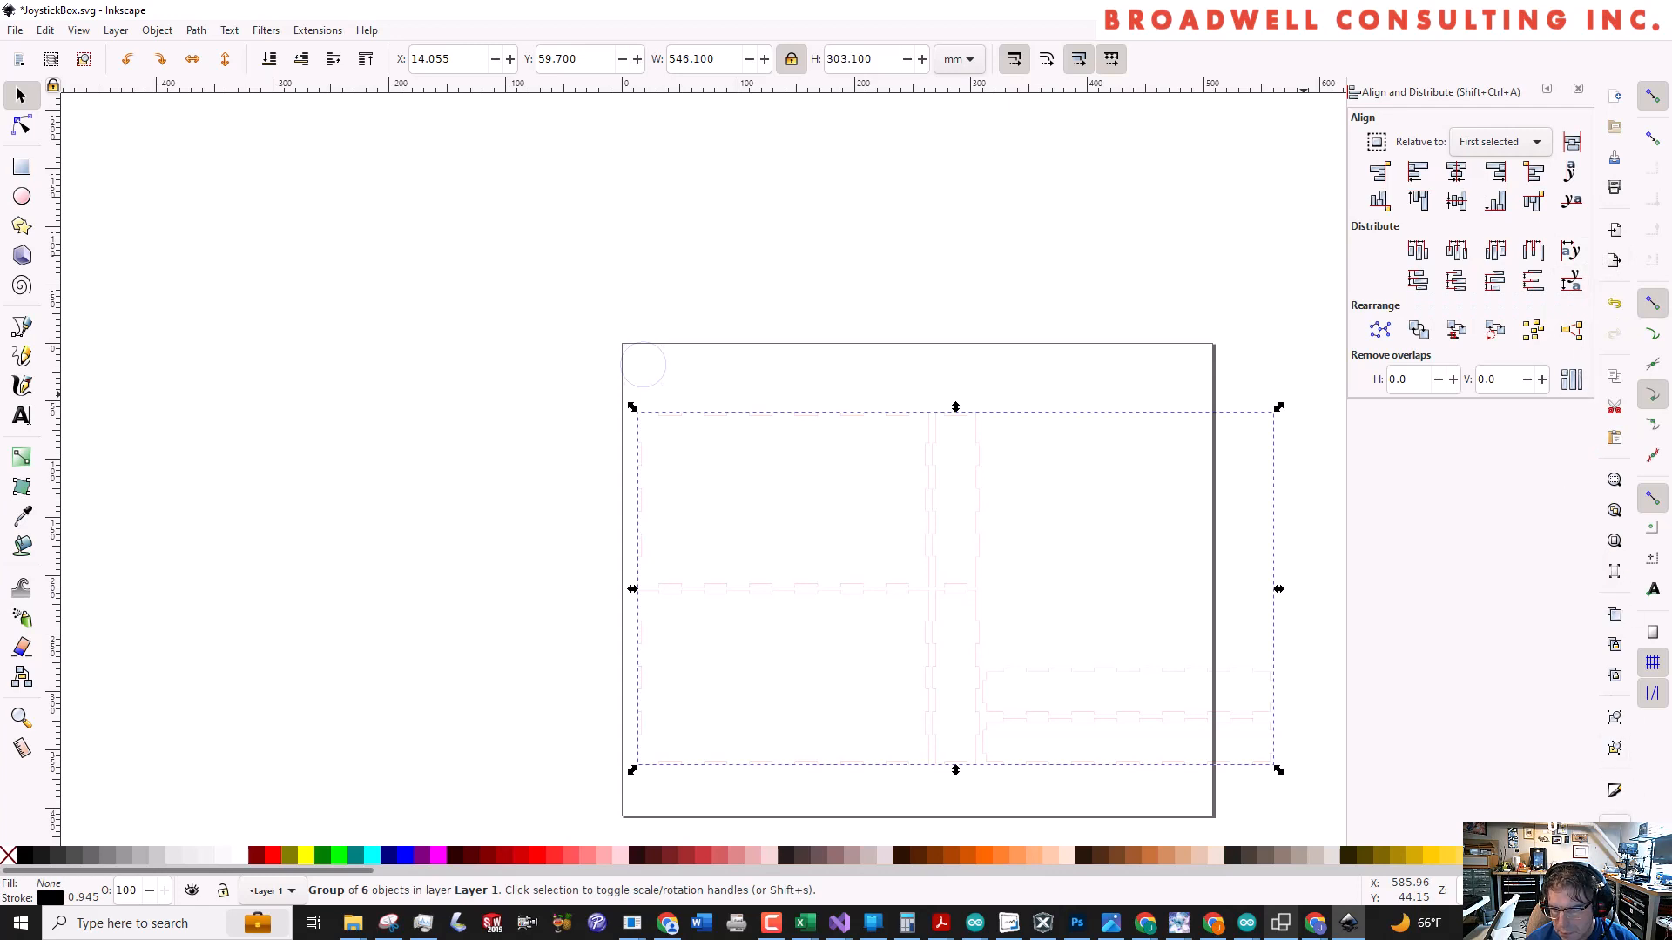
{"action": "left_click", "coordinate": [1616, 790]}
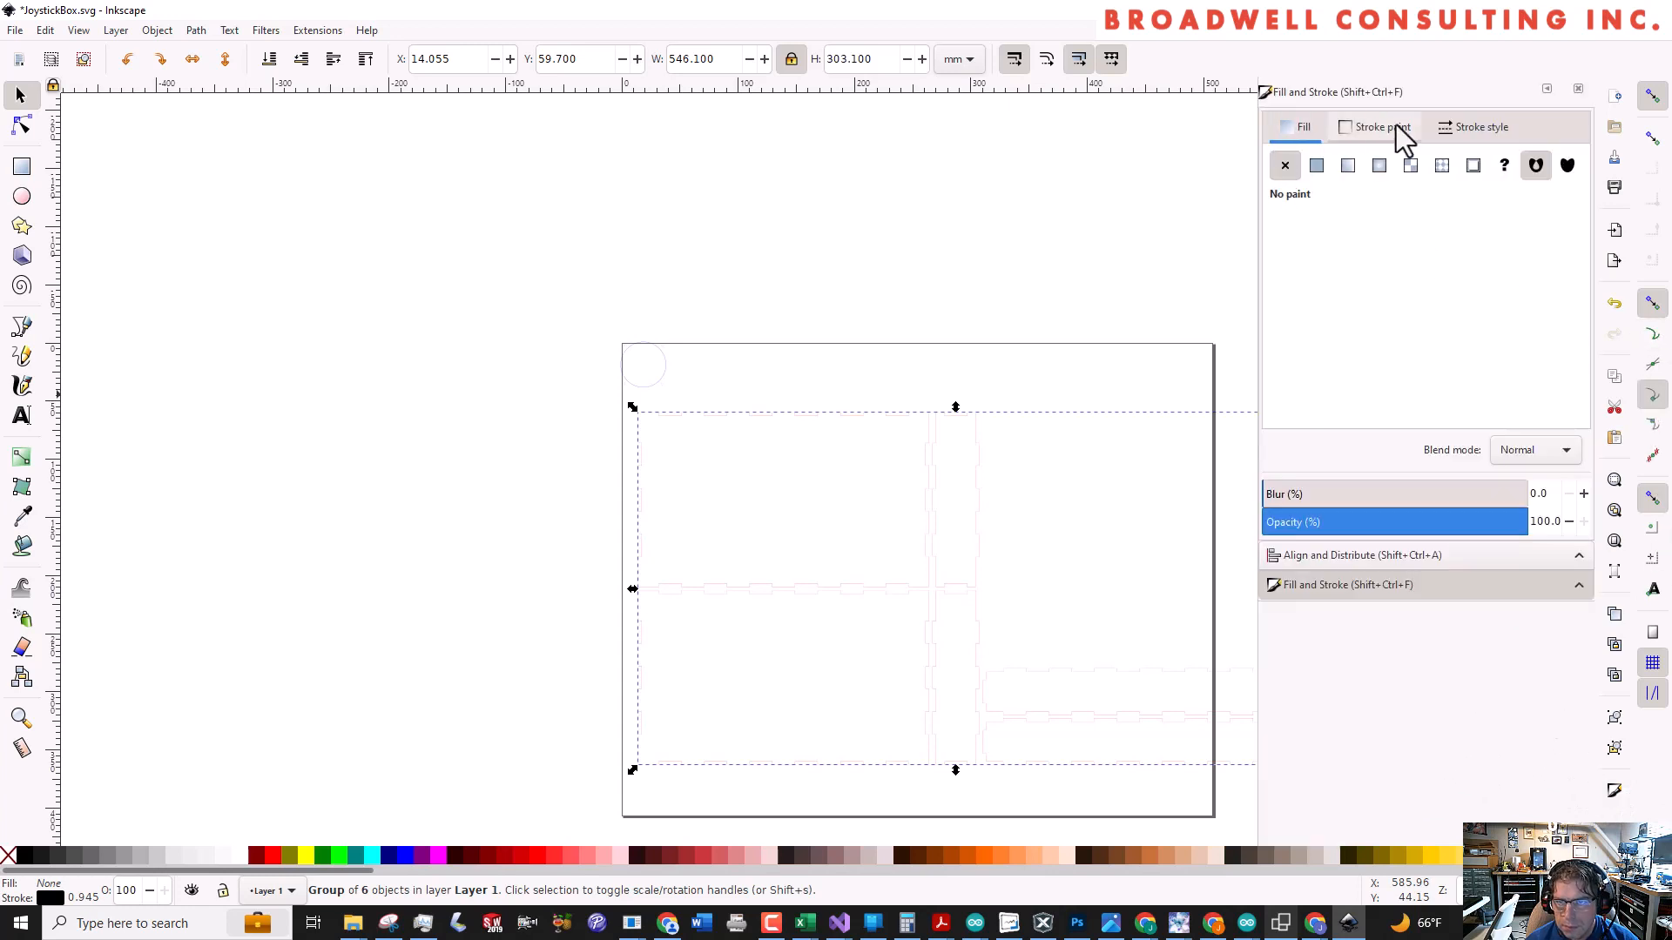
{"action": "left_click", "coordinate": [1472, 127]}
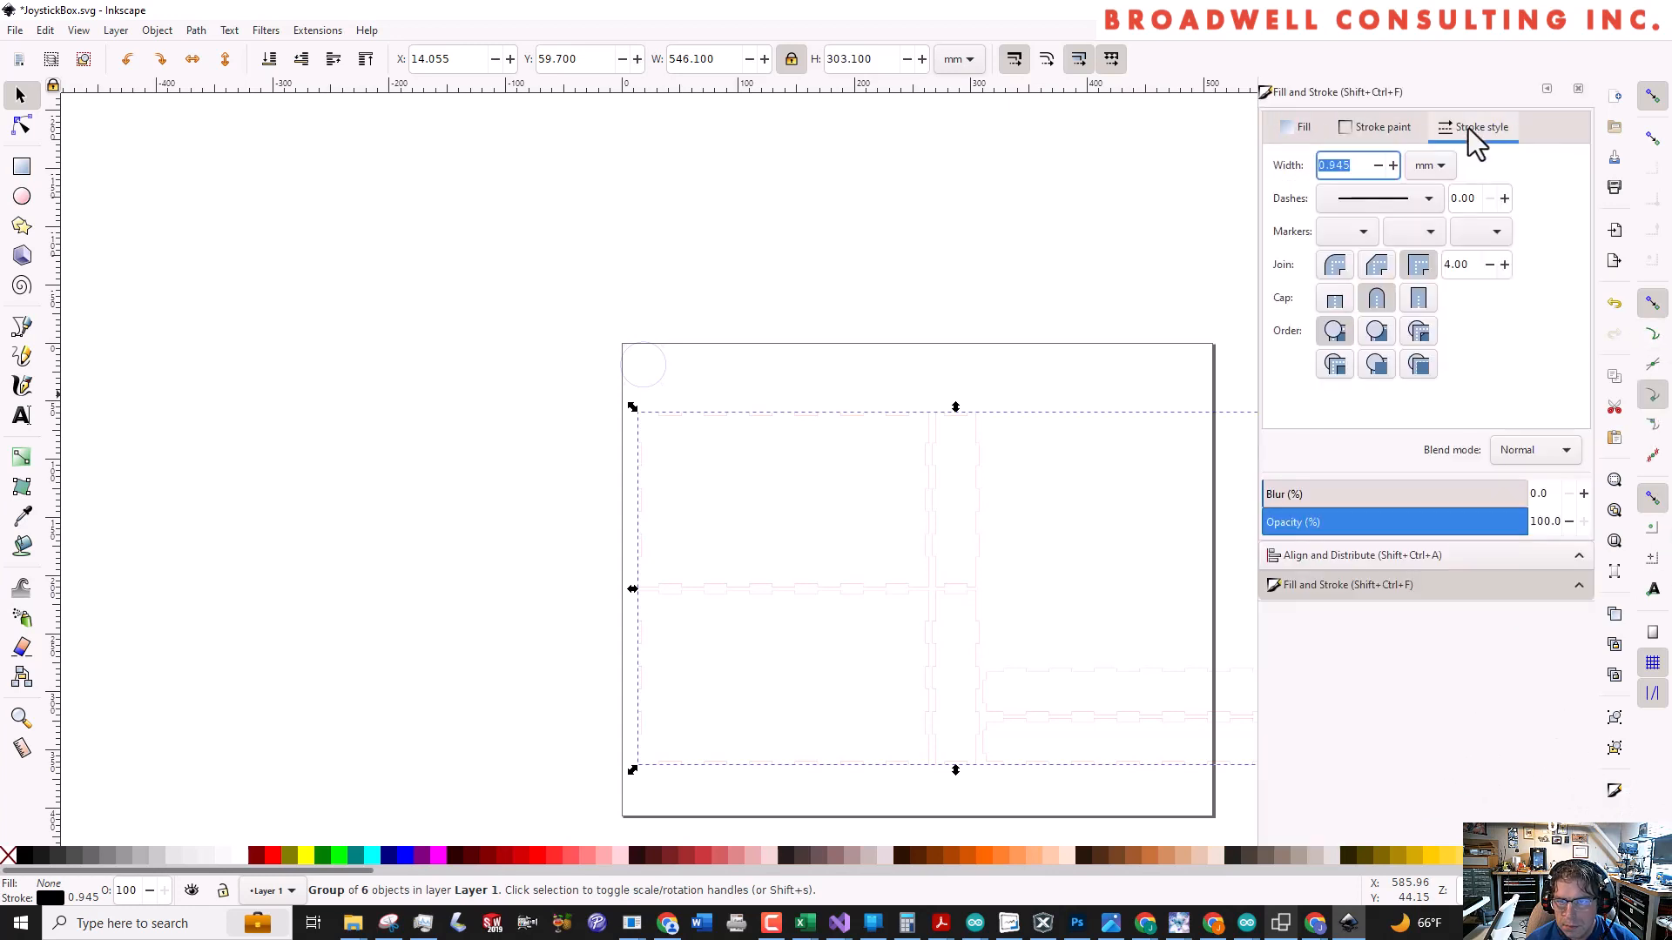
{"action": "left_click", "coordinate": [1393, 165]}
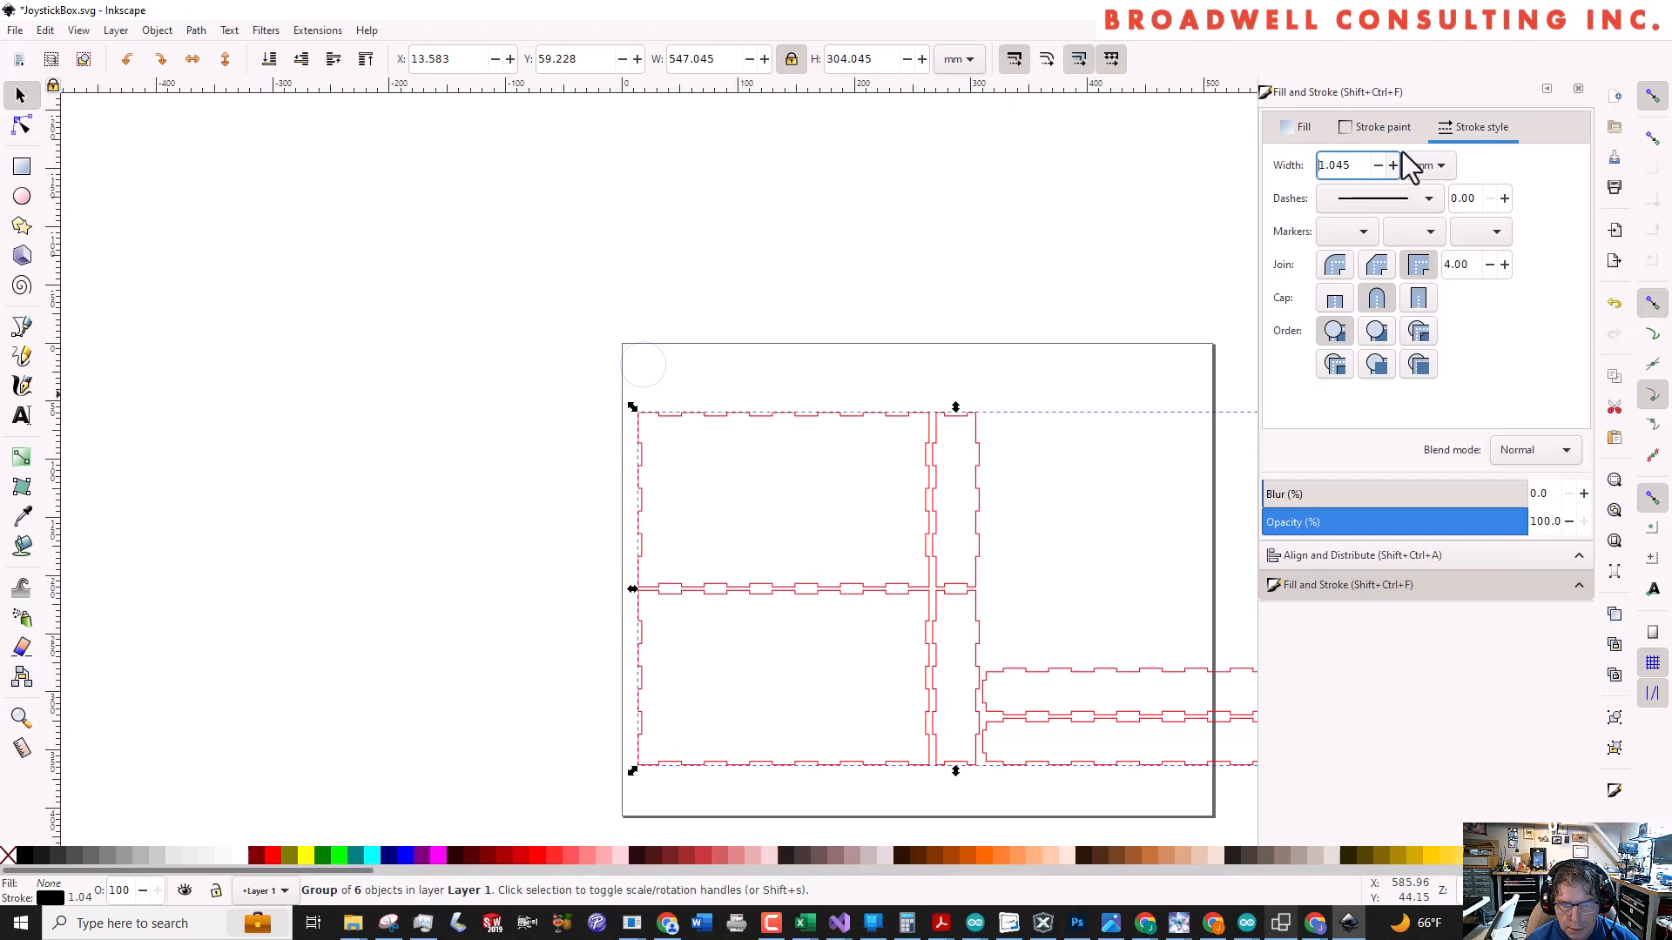
{"action": "left_click", "coordinate": [1022, 287]}
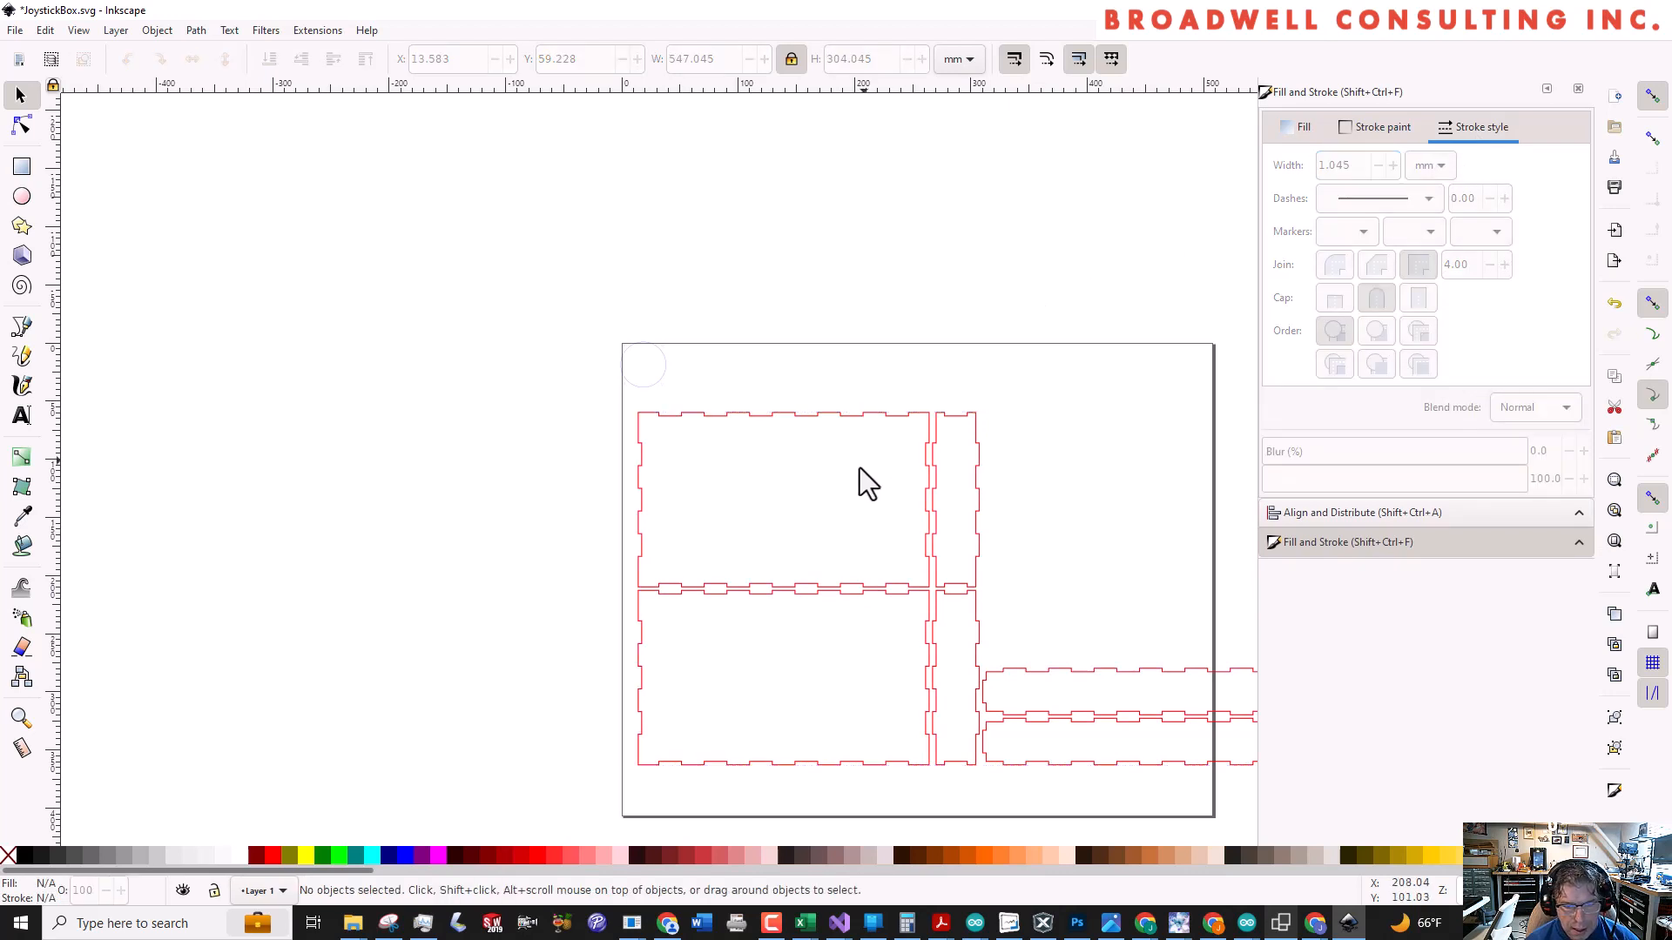
Ungroup the imported box panels into separate objects
{"action": "left_click", "coordinate": [807, 413]}
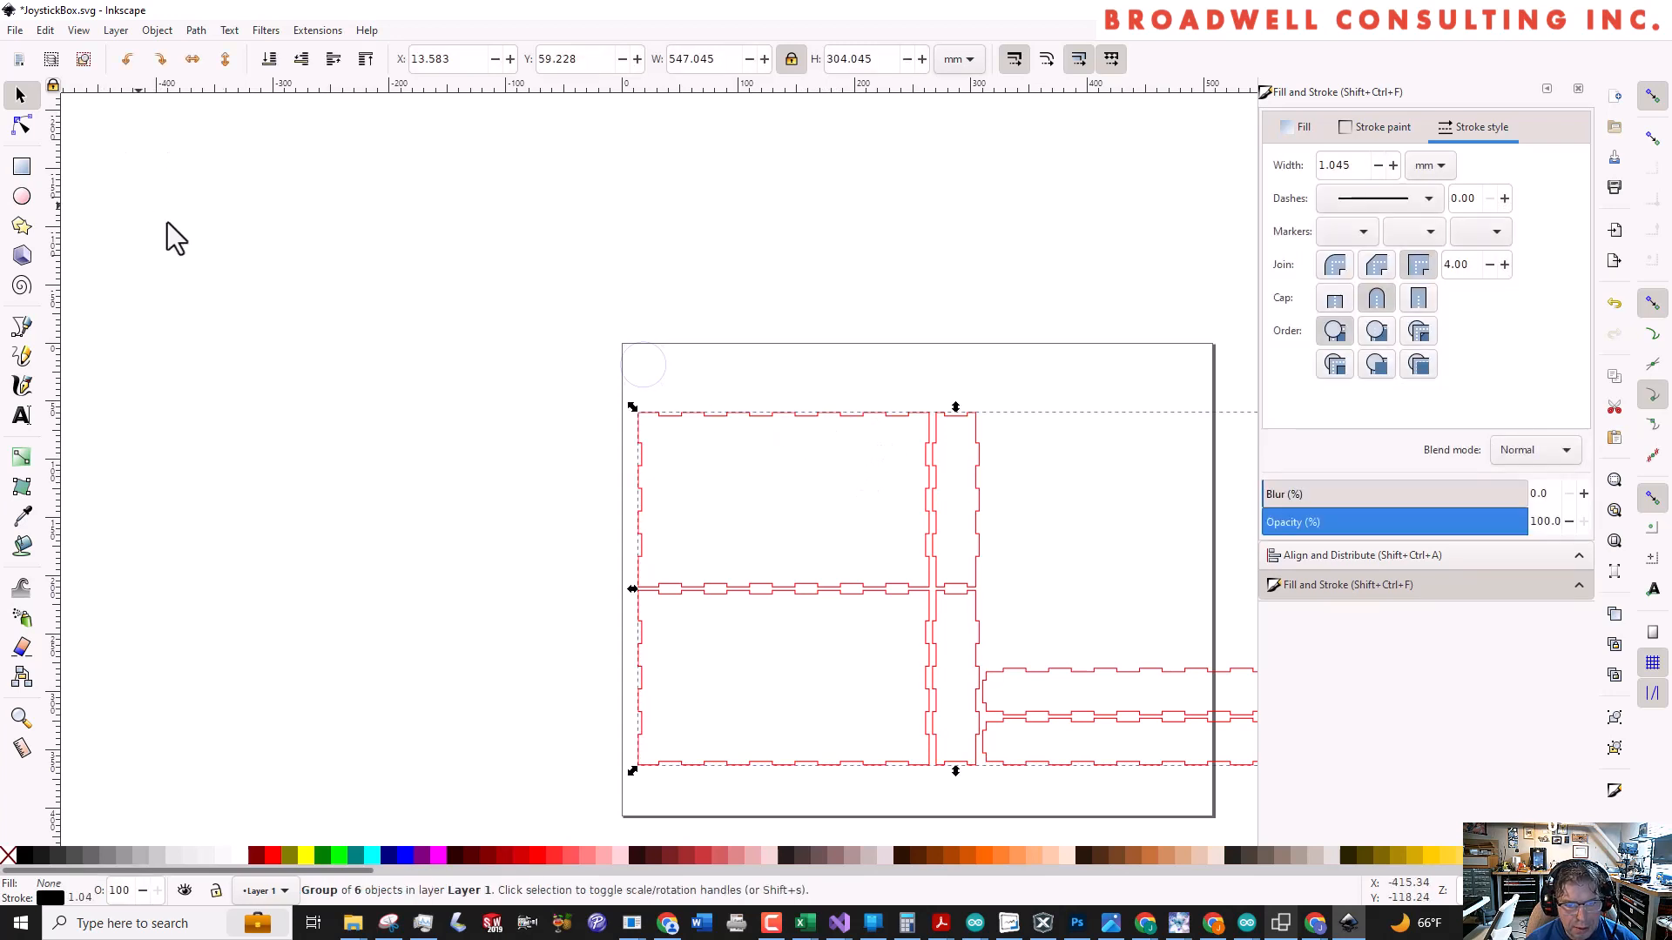
{"action": "left_click", "coordinate": [158, 31]}
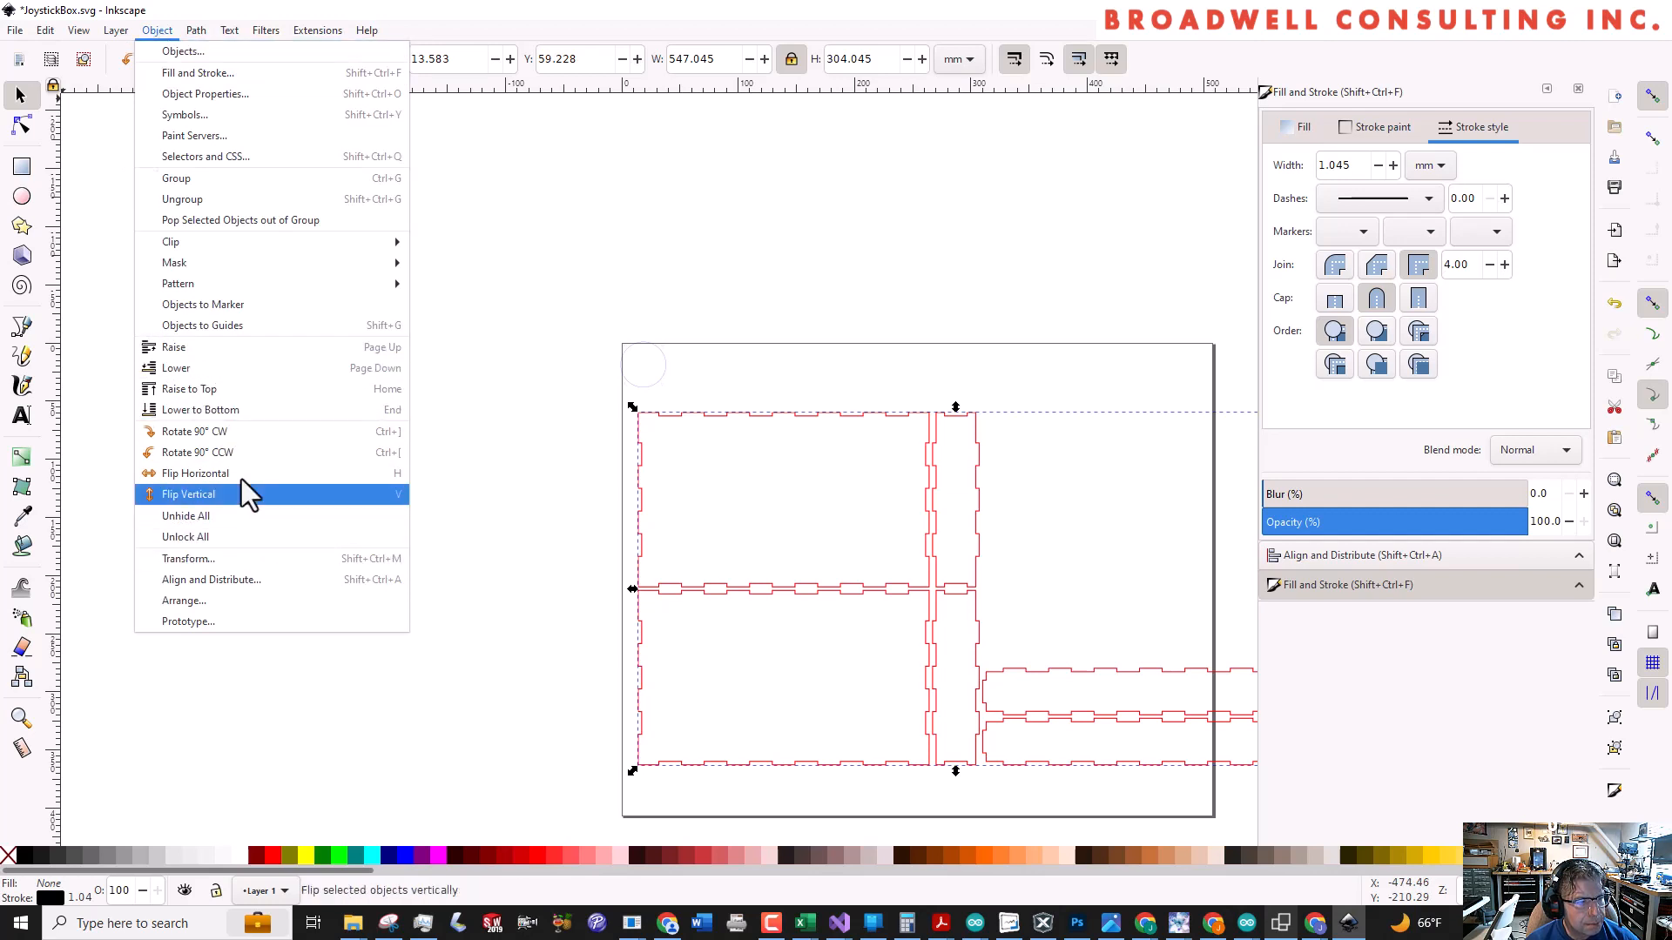
{"action": "left_click", "coordinate": [264, 209]}
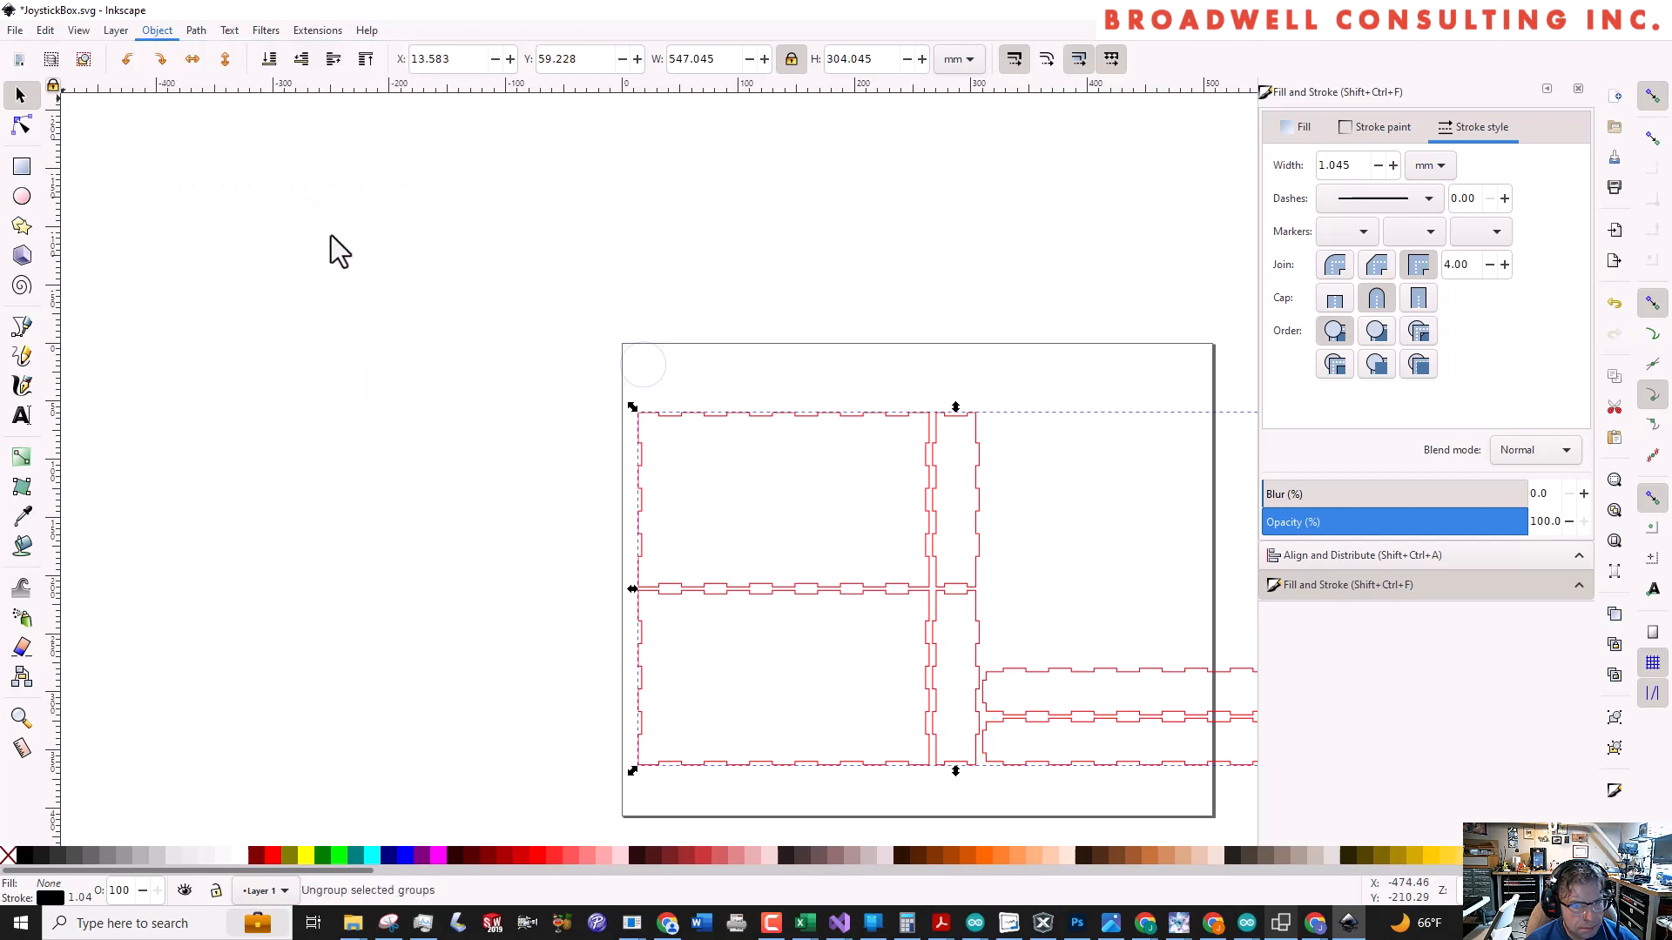
{"action": "left_click", "coordinate": [856, 396]}
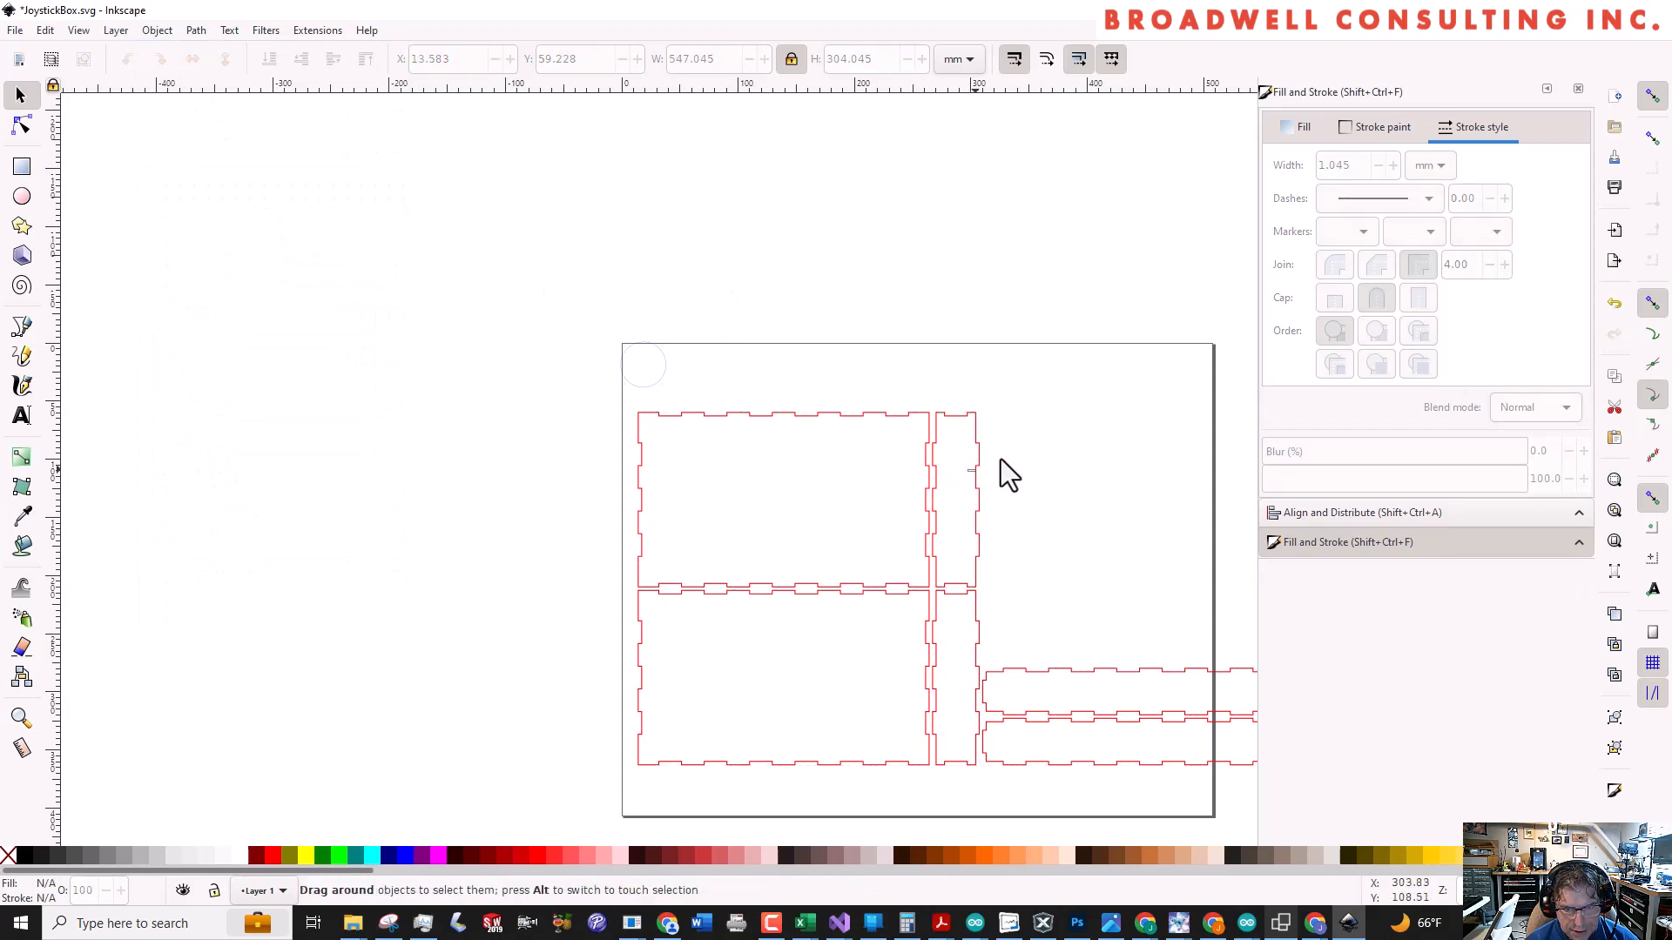
Move the upper narrow side panel away from the large panels to about X 381, Y 13 mm
{"action": "left_click_drag", "start_coordinate": [966, 473], "coordinate": [1120, 403]}
{"action": "left_click", "coordinate": [956, 415]}
{"action": "left_click", "coordinate": [823, 502]}
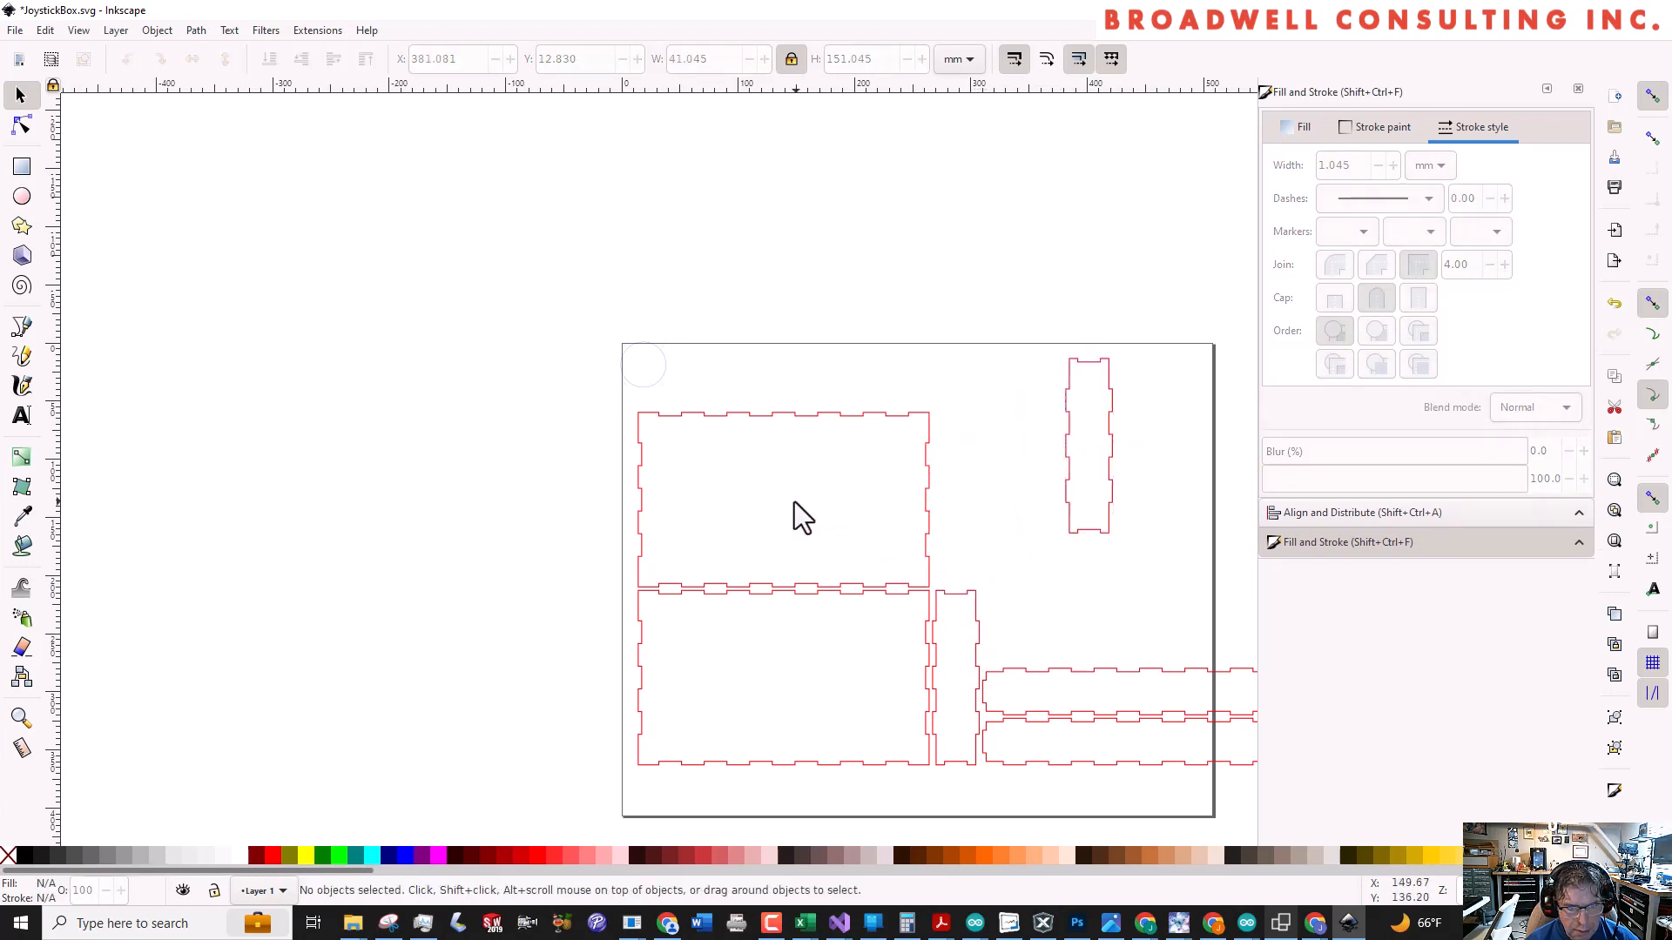
Shift the upper large panel to about X 29, Y 37 mm and place two copies of the joystick pattern inside it
{"action": "mouse_move", "coordinate": [765, 414]}
{"action": "left_mouse_down"}
{"action": "mouse_move", "coordinate": [785, 356]}
{"action": "mouse_move", "coordinate": [784, 388]}
{"action": "left_mouse_up"}
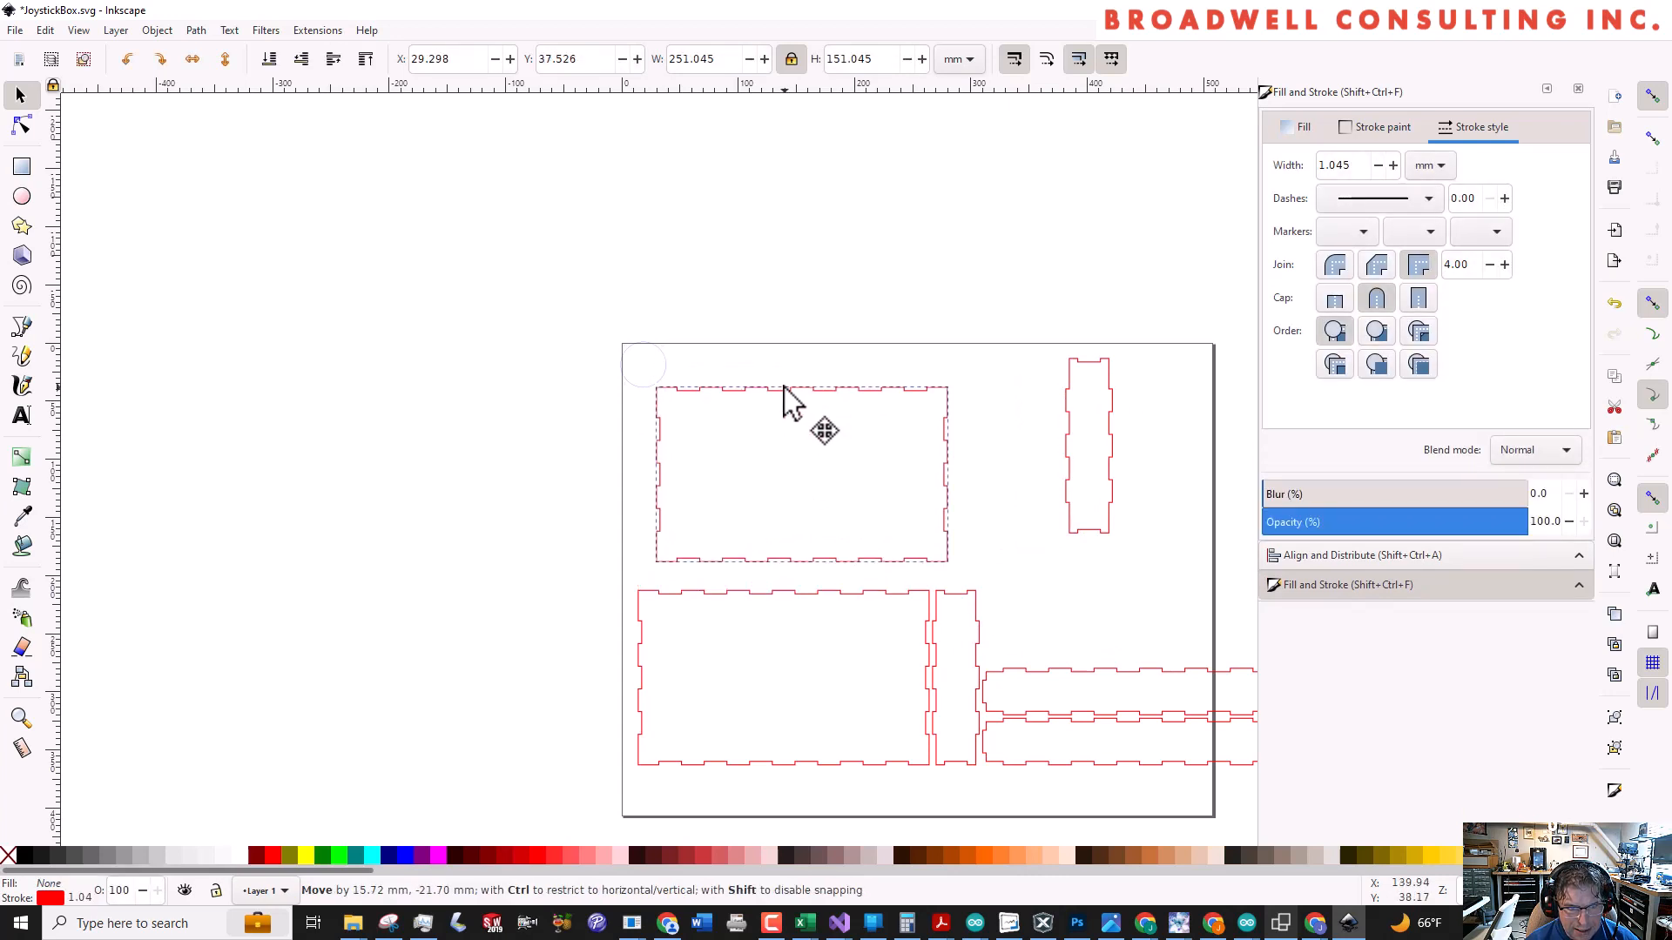
{"action": "left_click", "coordinate": [664, 375]}
{"action": "left_click_drag", "start_coordinate": [665, 376], "coordinate": [754, 482]}
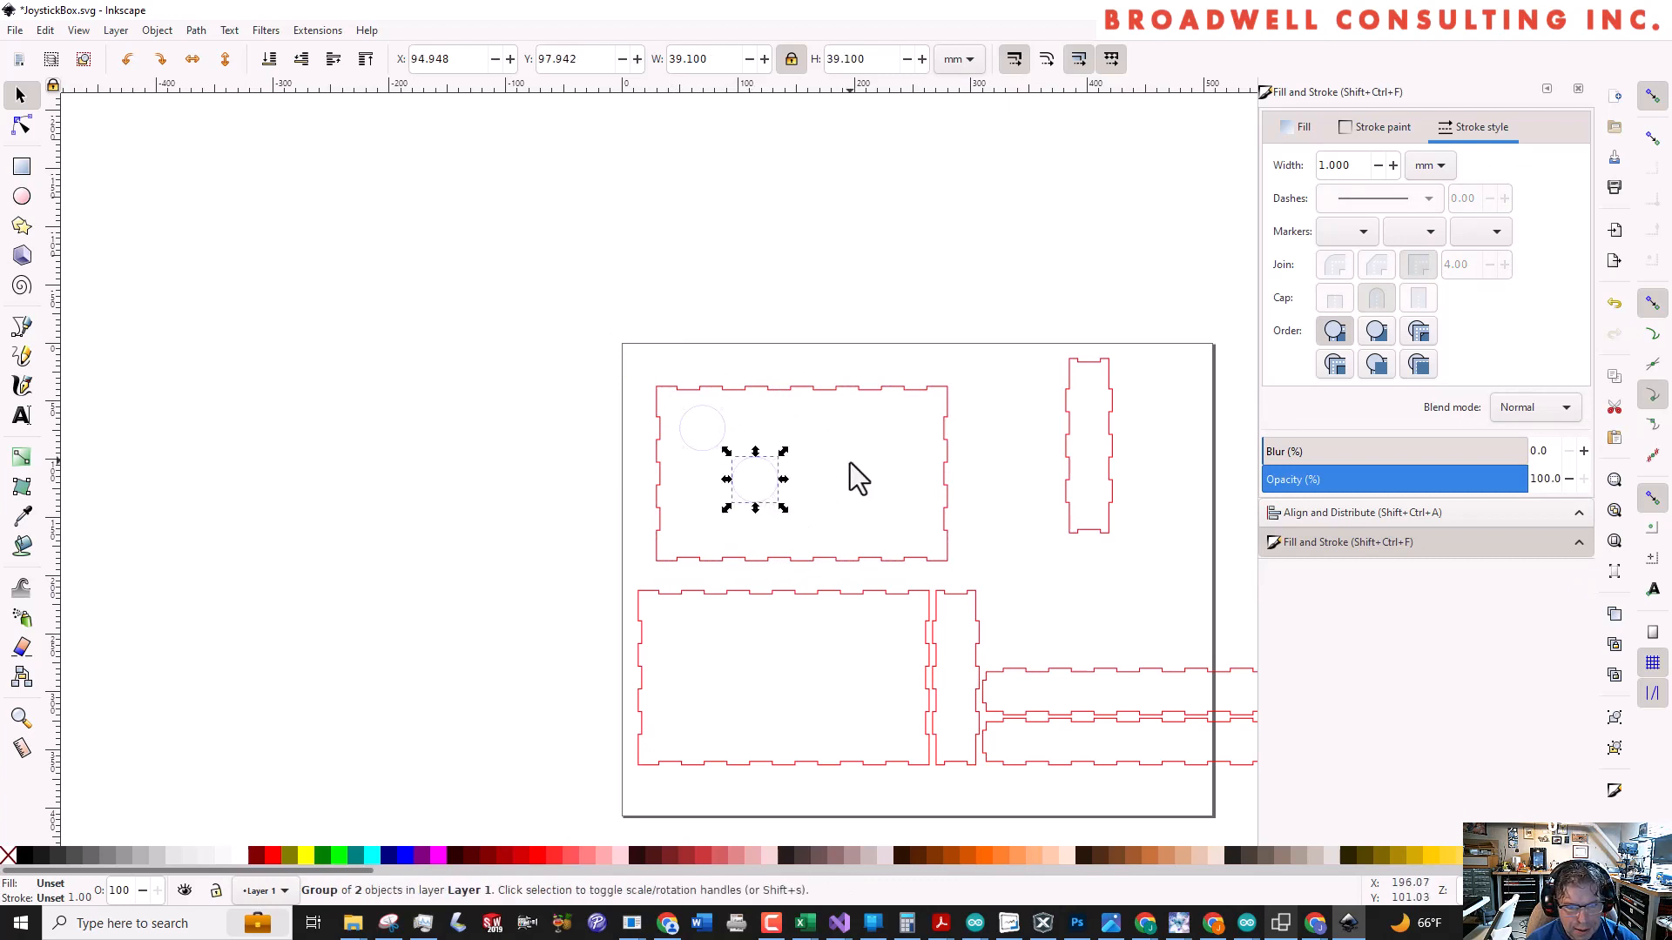
Centre both joystick patterns vertically on the upper large panel, relative to the first selected, and distribute the centres of all three evenly in the horizontal direction
{"action": "left_click", "coordinate": [834, 389]}
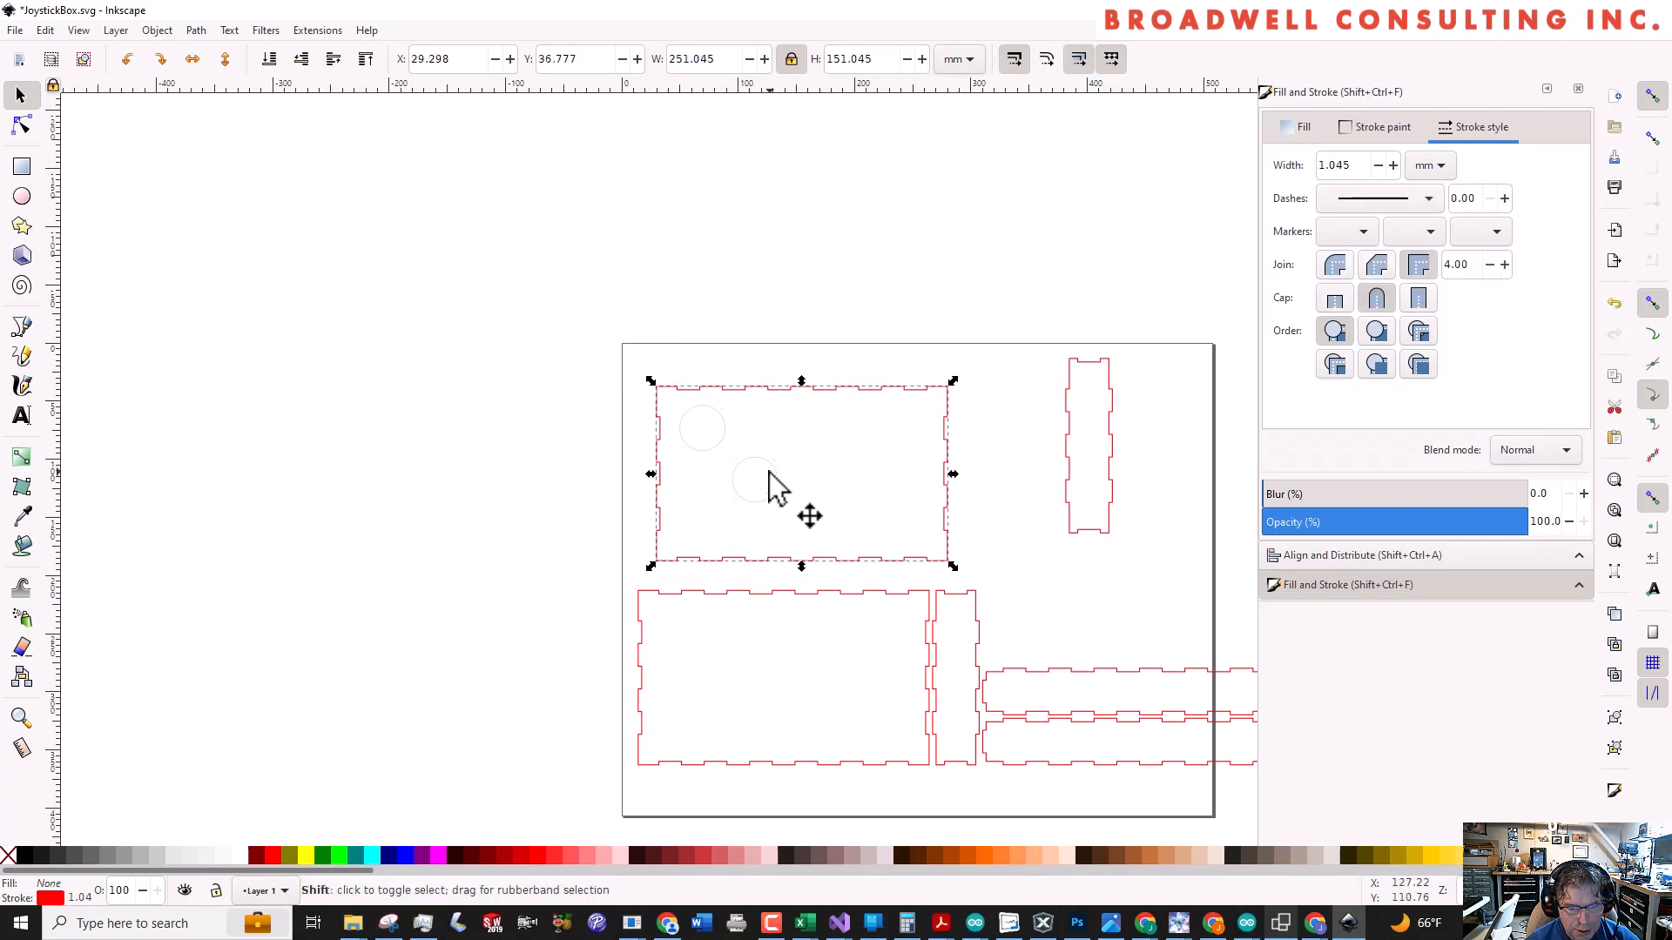
{"action": "left_click", "coordinate": [737, 462], "text": "shift"}
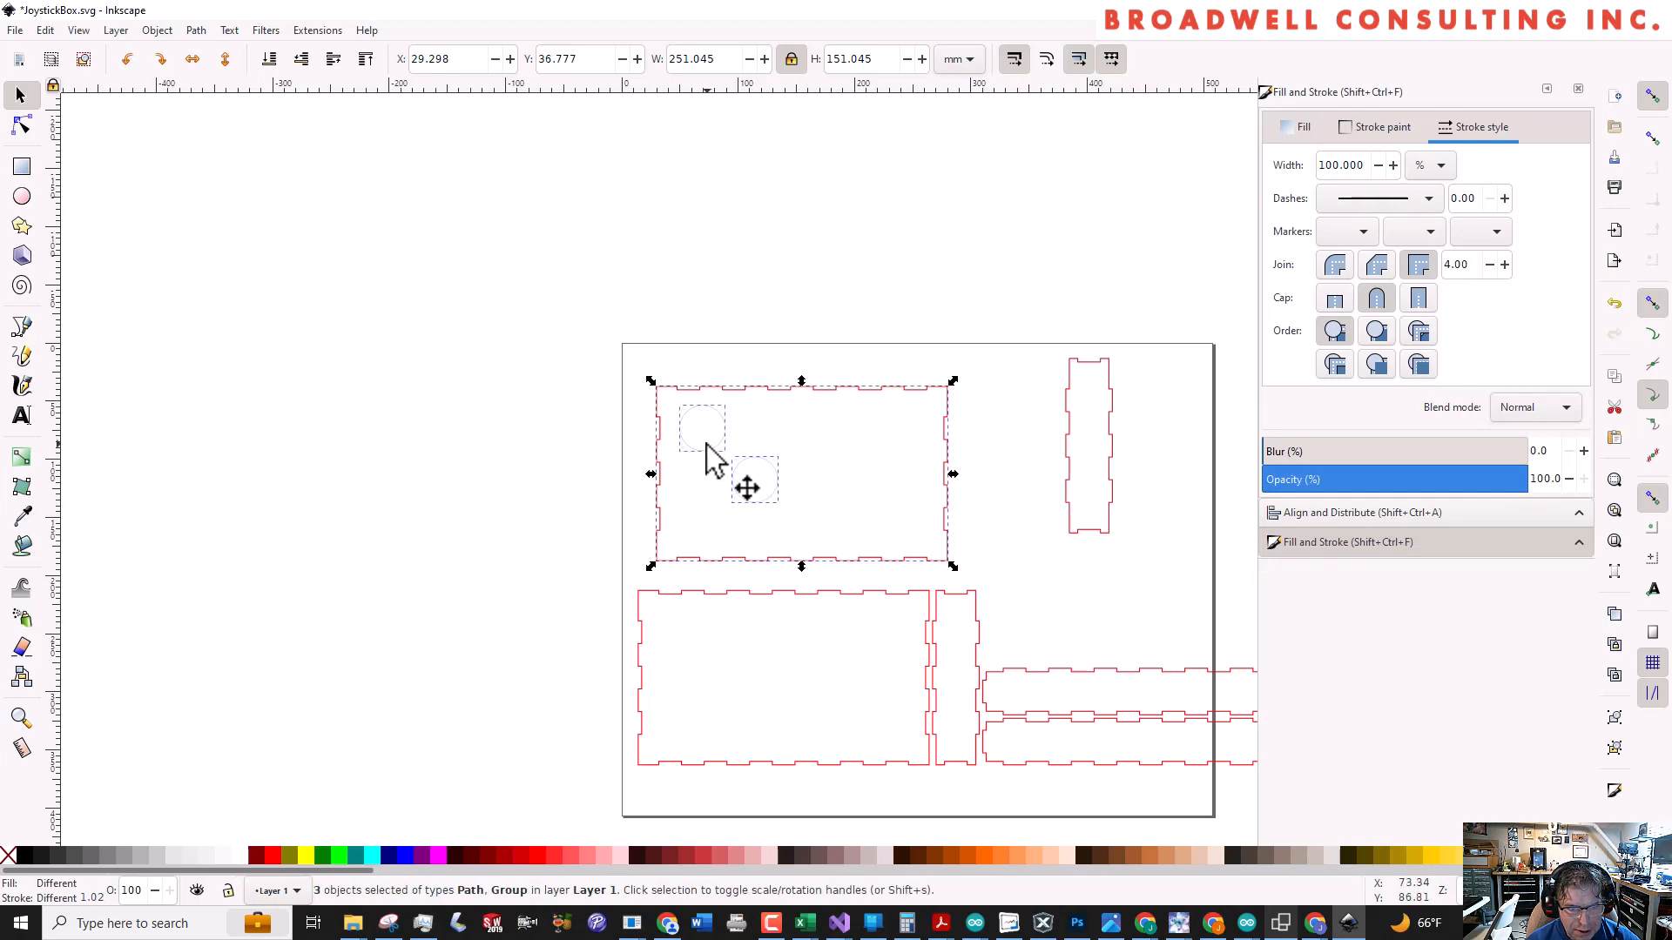
{"action": "left_click", "coordinate": [708, 444], "text": "shift"}
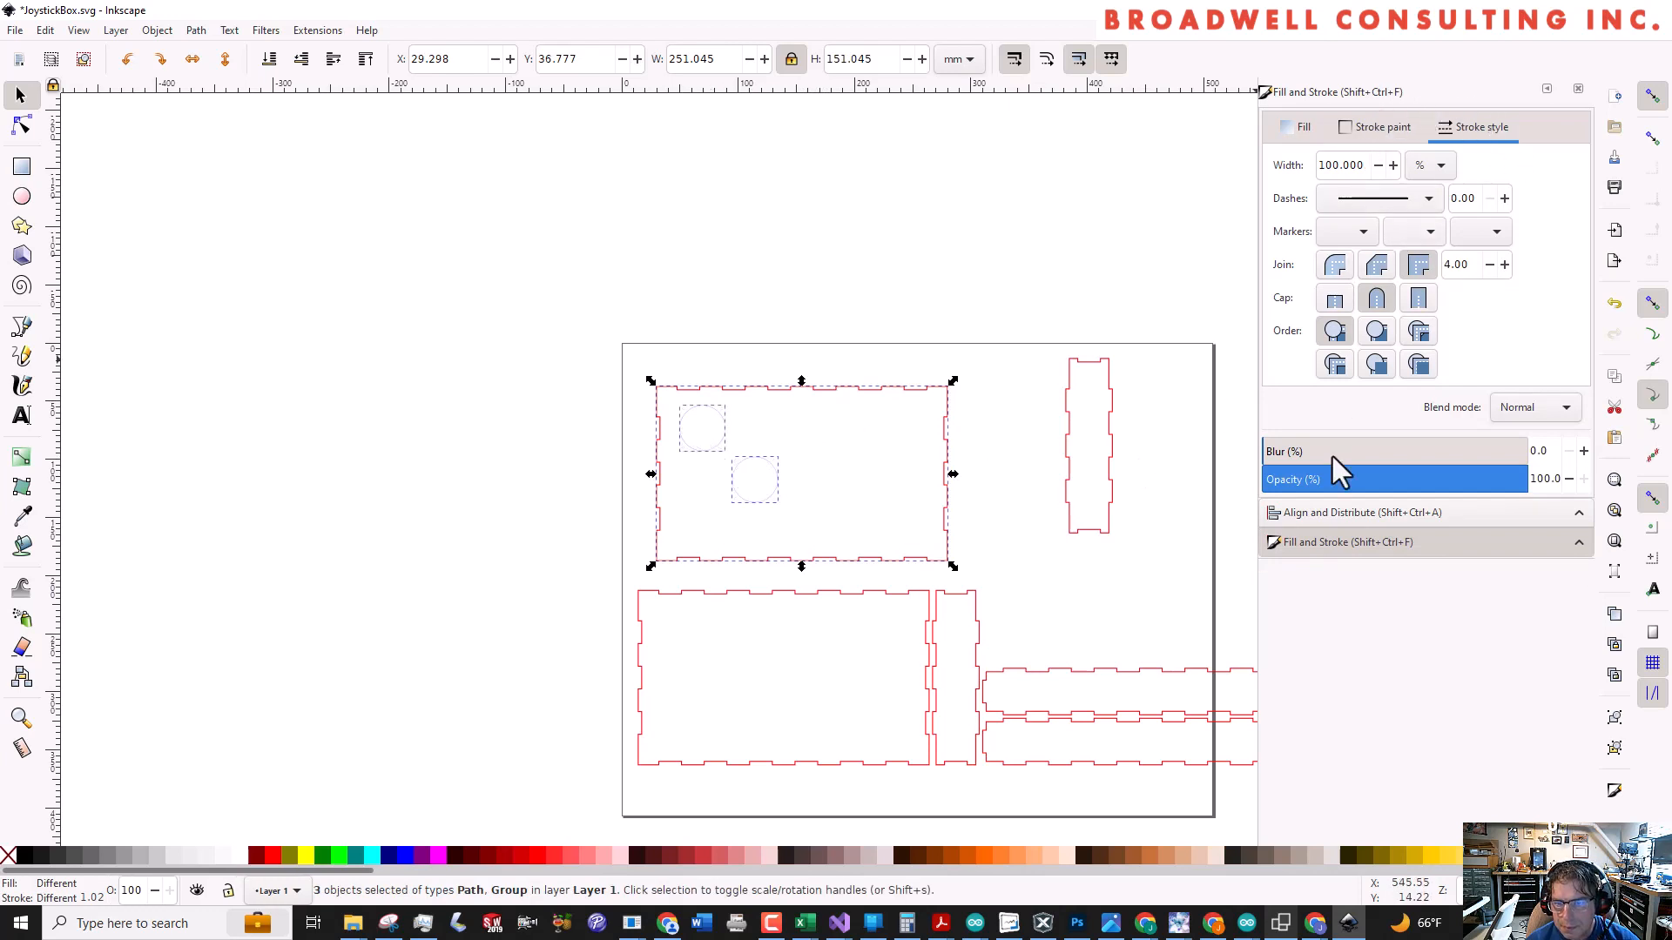
{"action": "left_click", "coordinate": [1344, 513]}
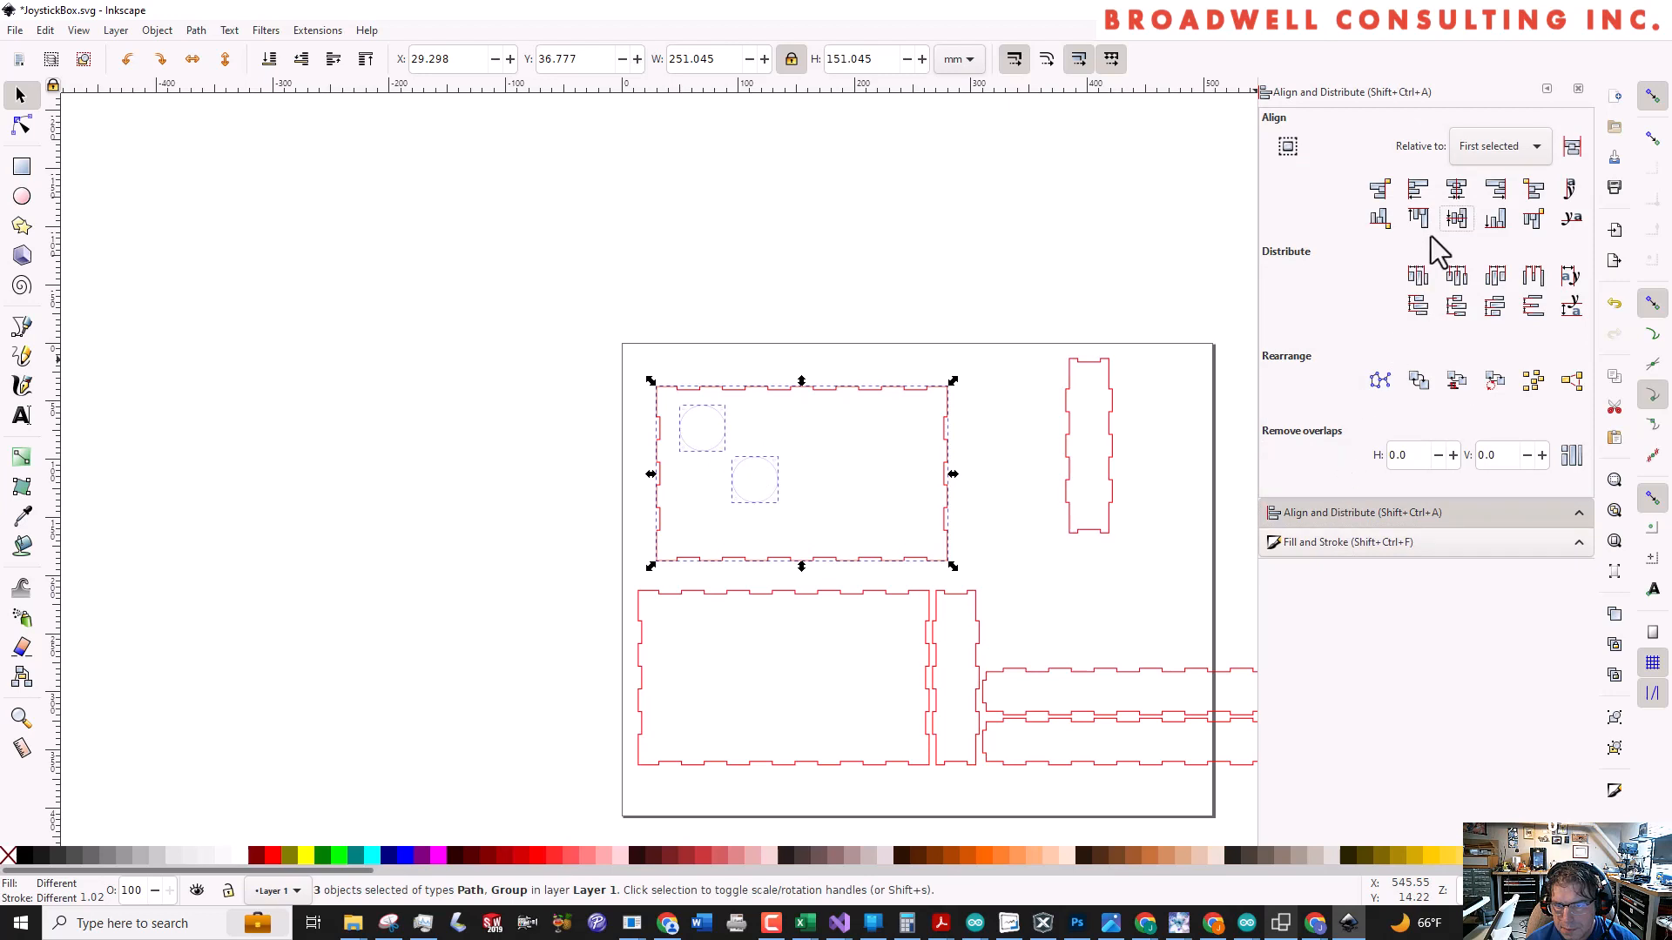
{"action": "left_click", "coordinate": [1466, 221]}
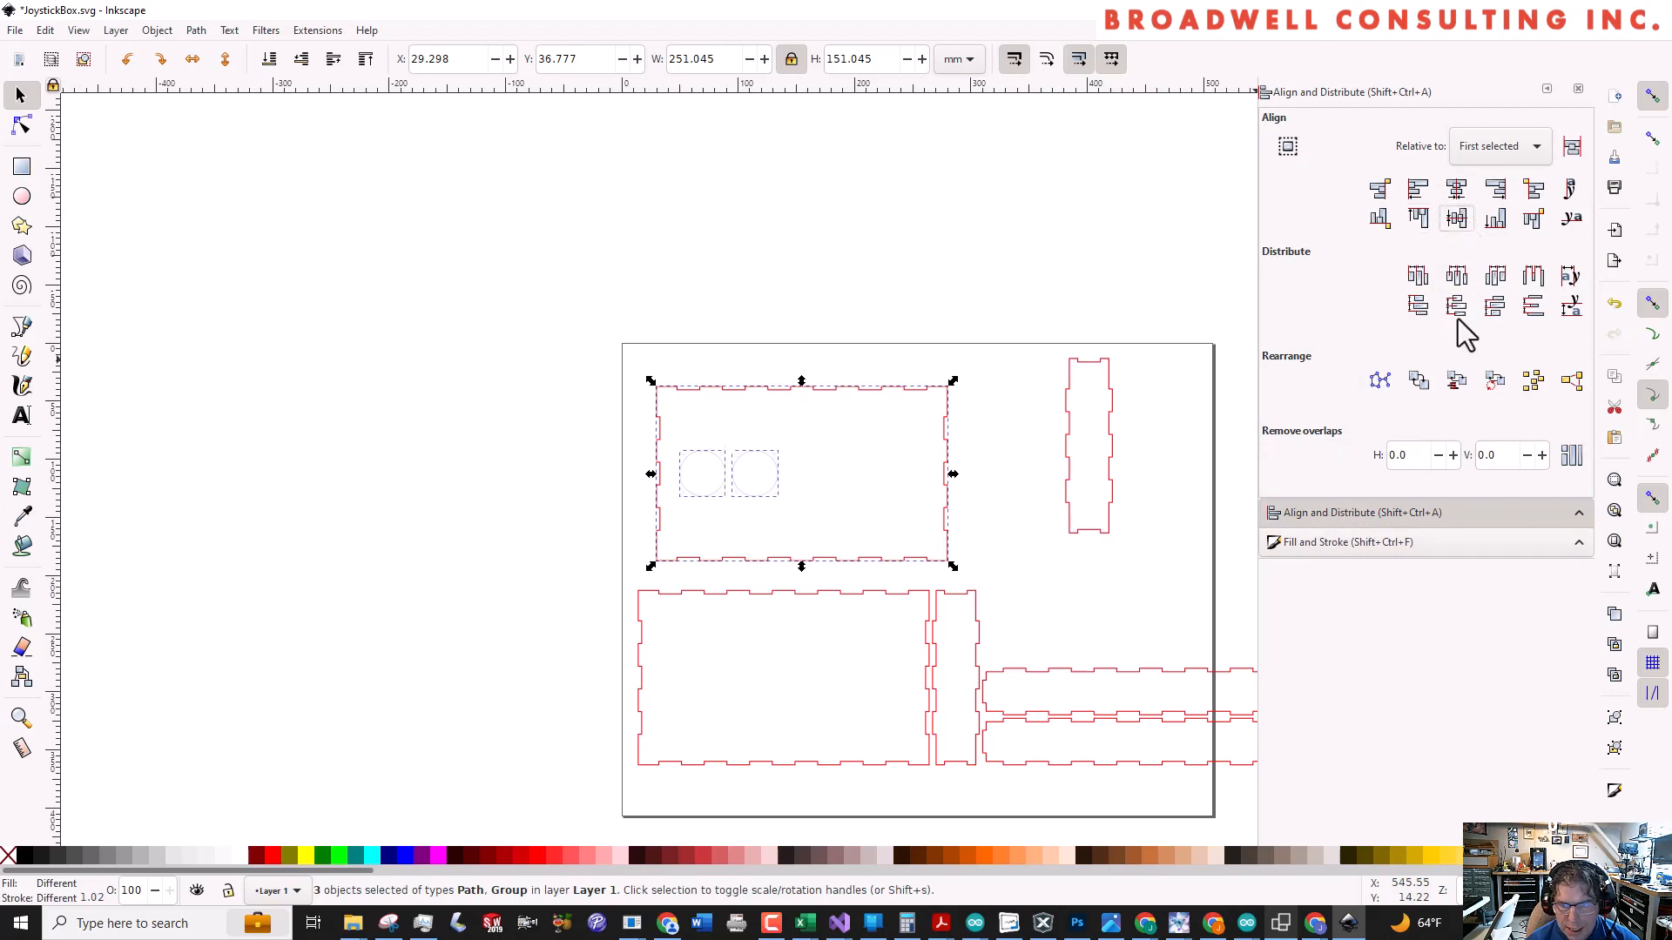
{"action": "left_click", "coordinate": [1456, 277]}
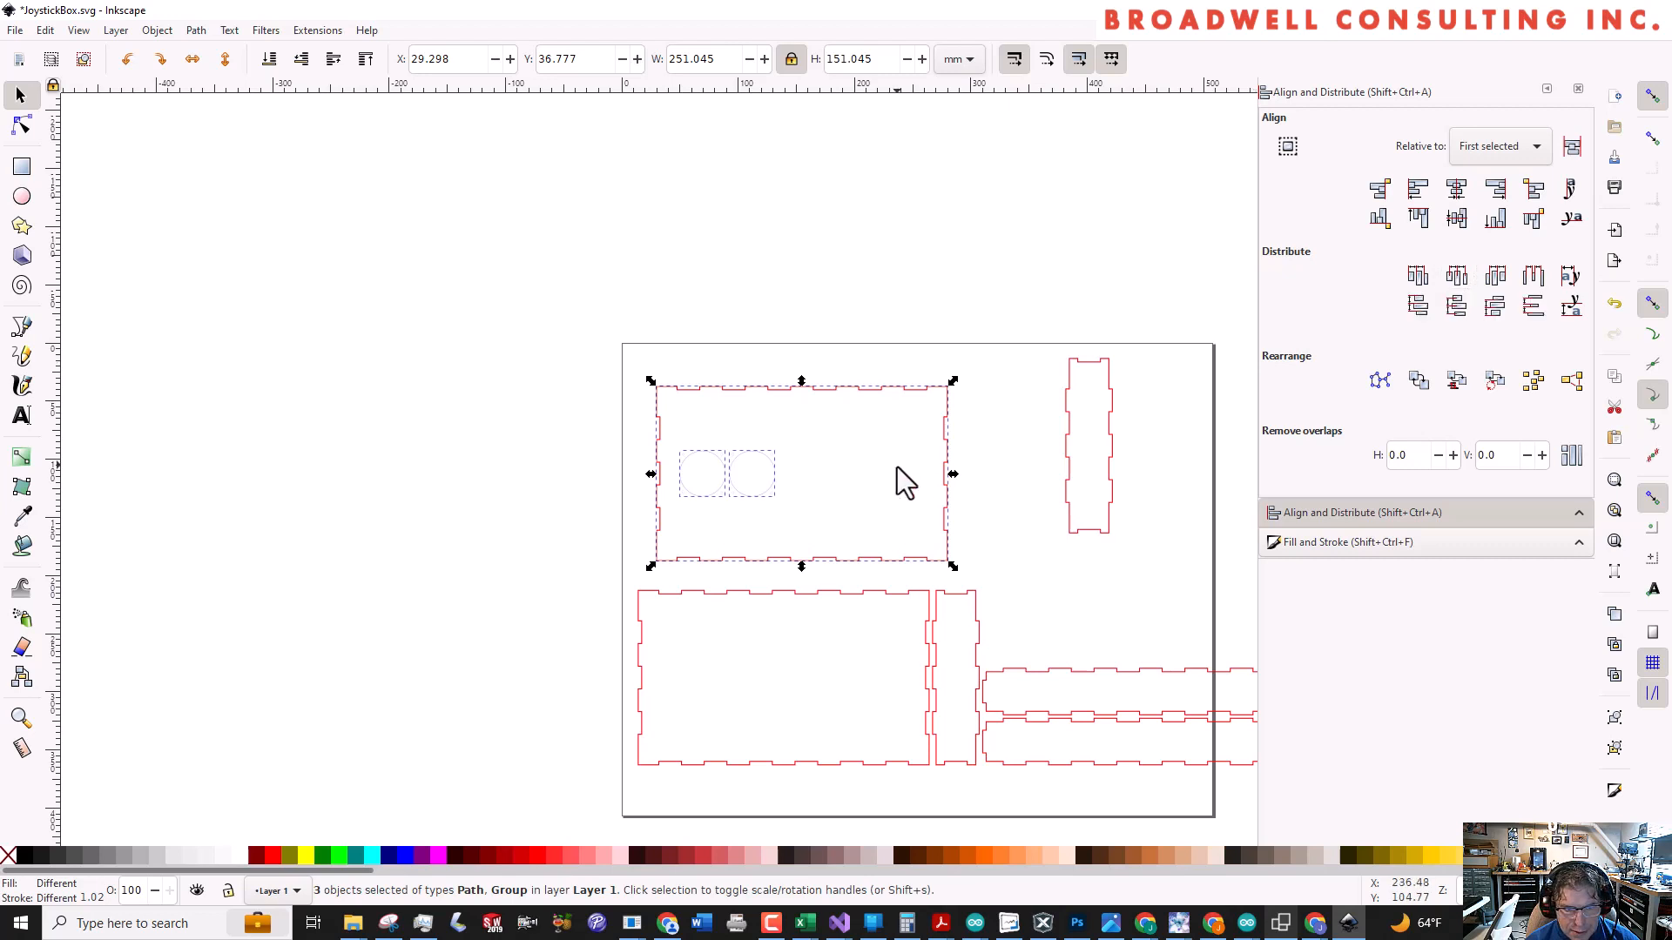
Move the right joystick pattern away from the left one, to about X 172, Y 93 mm on the upper large panel
{"action": "left_click", "coordinate": [880, 480]}
{"action": "left_click_drag", "start_coordinate": [780, 485], "coordinate": [874, 478]}
{"action": "left_click", "coordinate": [720, 472]}
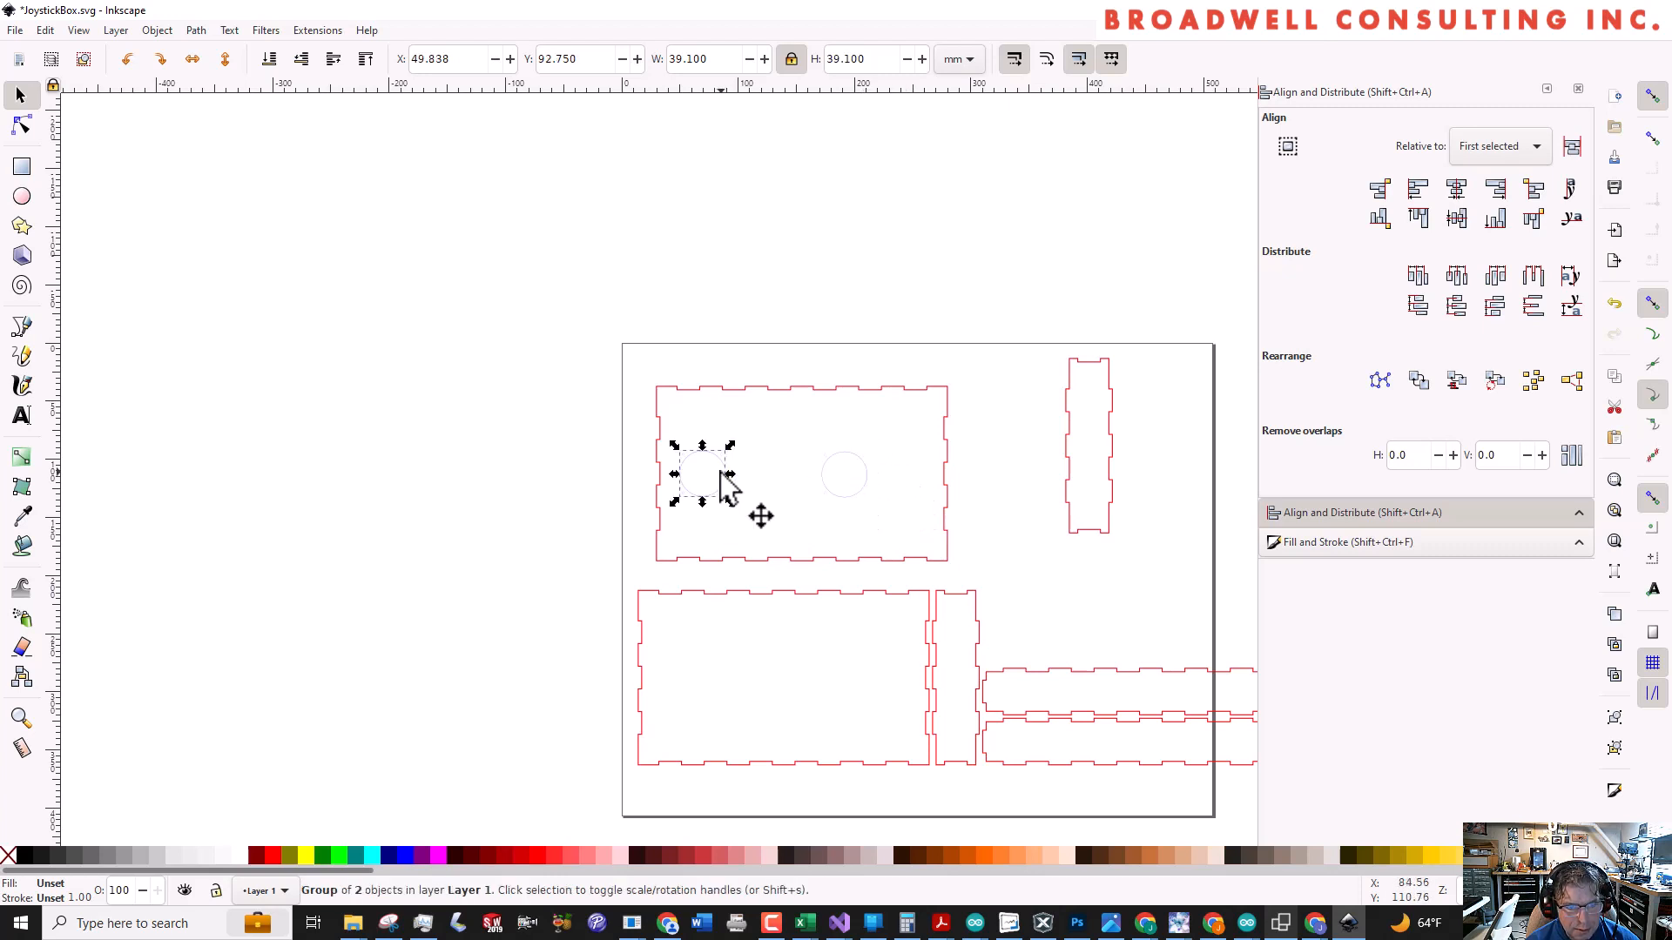
{"action": "left_click", "coordinate": [779, 390]}
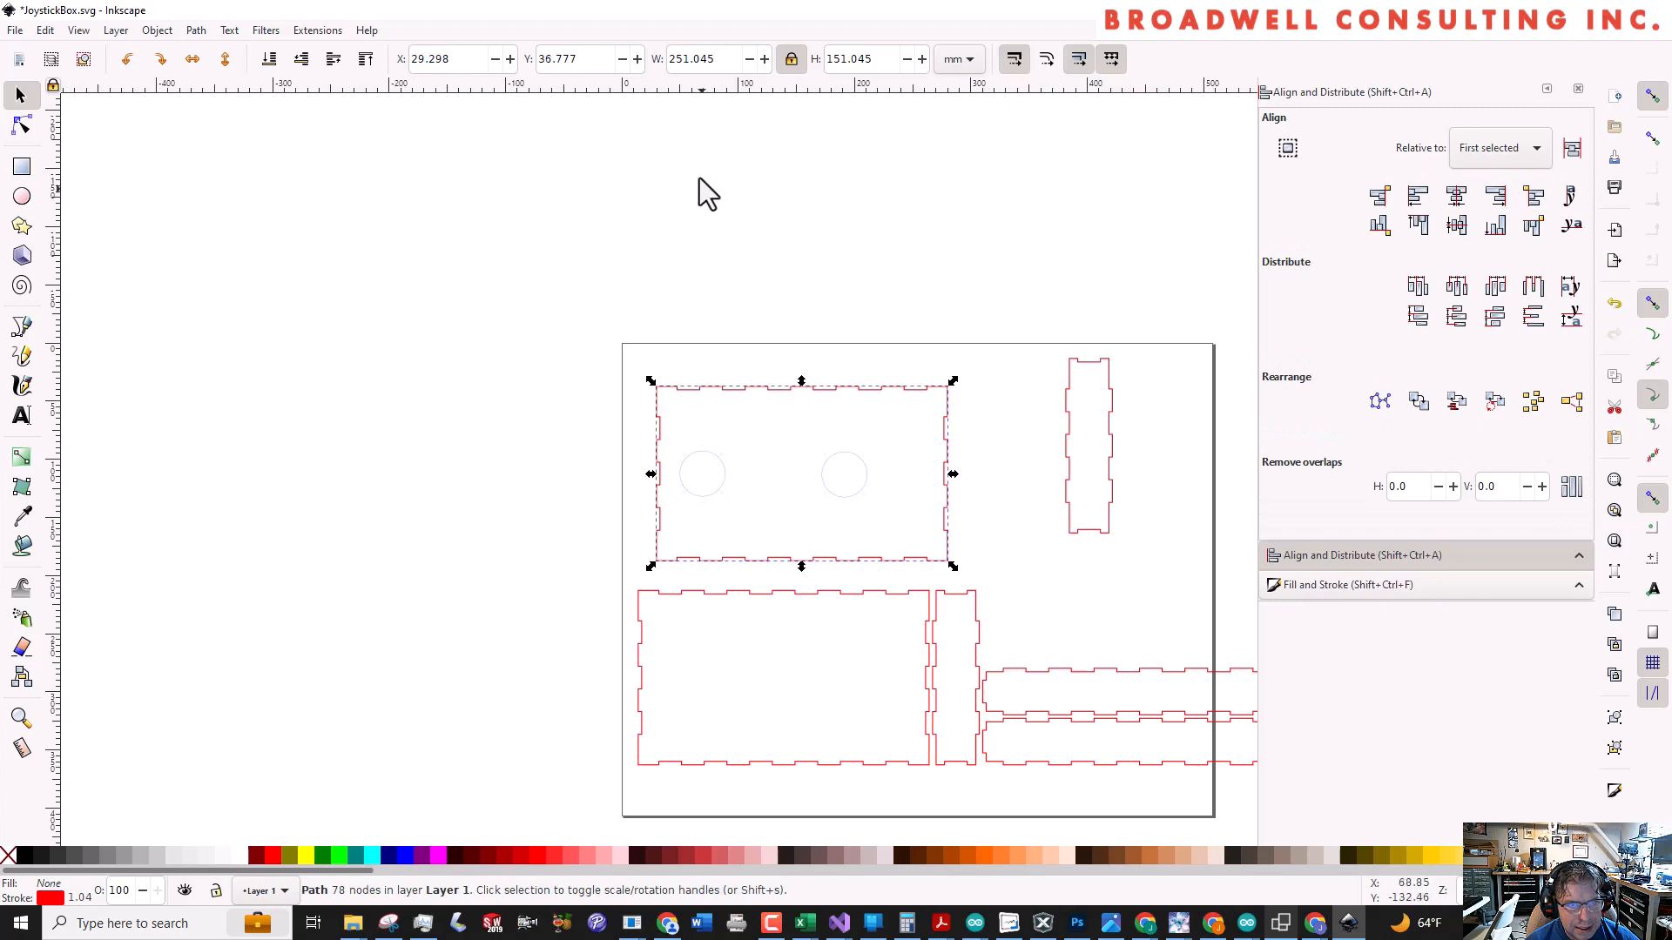
{"action": "left_click", "coordinate": [727, 477]}
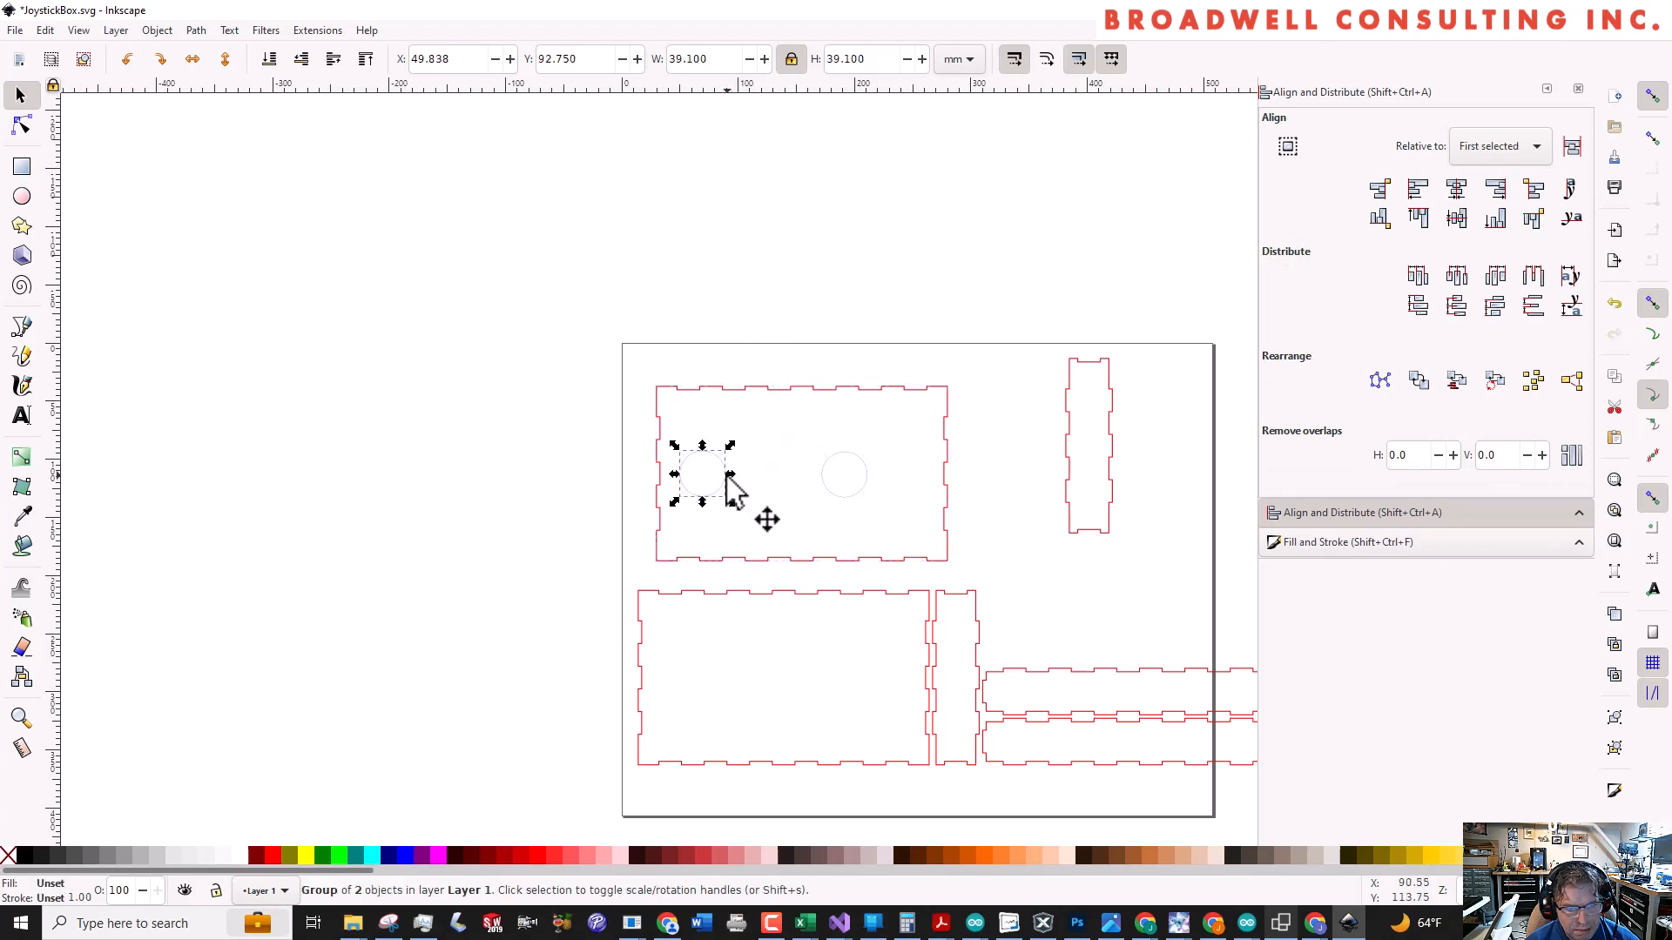
{"action": "left_click", "coordinate": [873, 478], "text": "shift"}
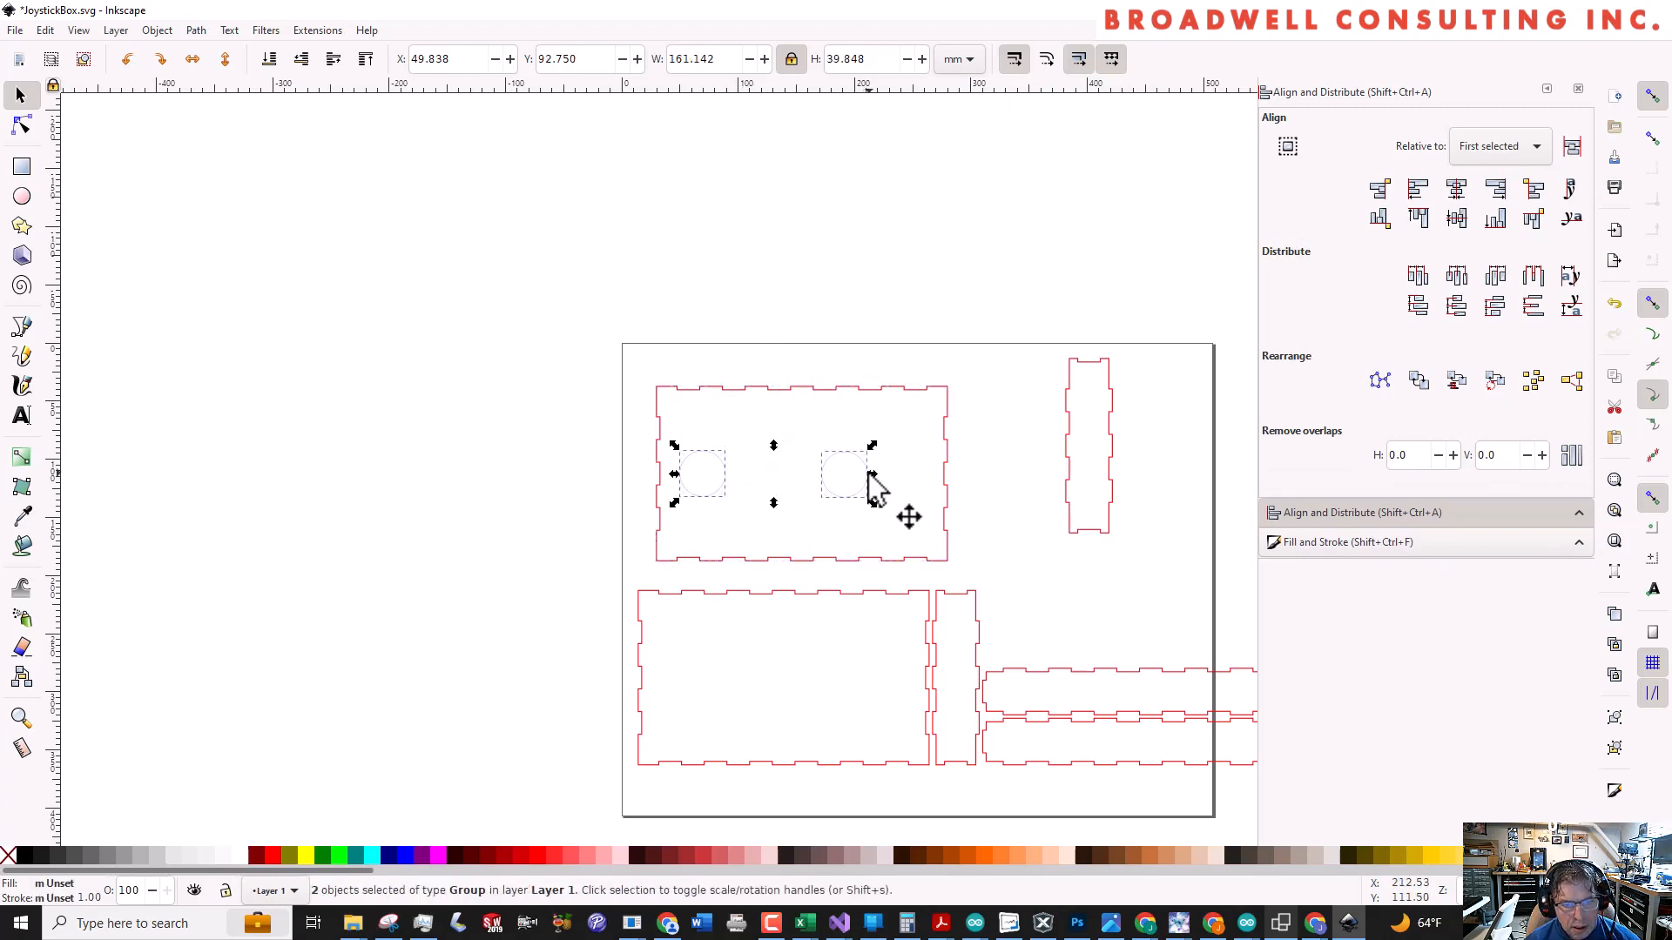
{"action": "left_click", "coordinate": [699, 469]}
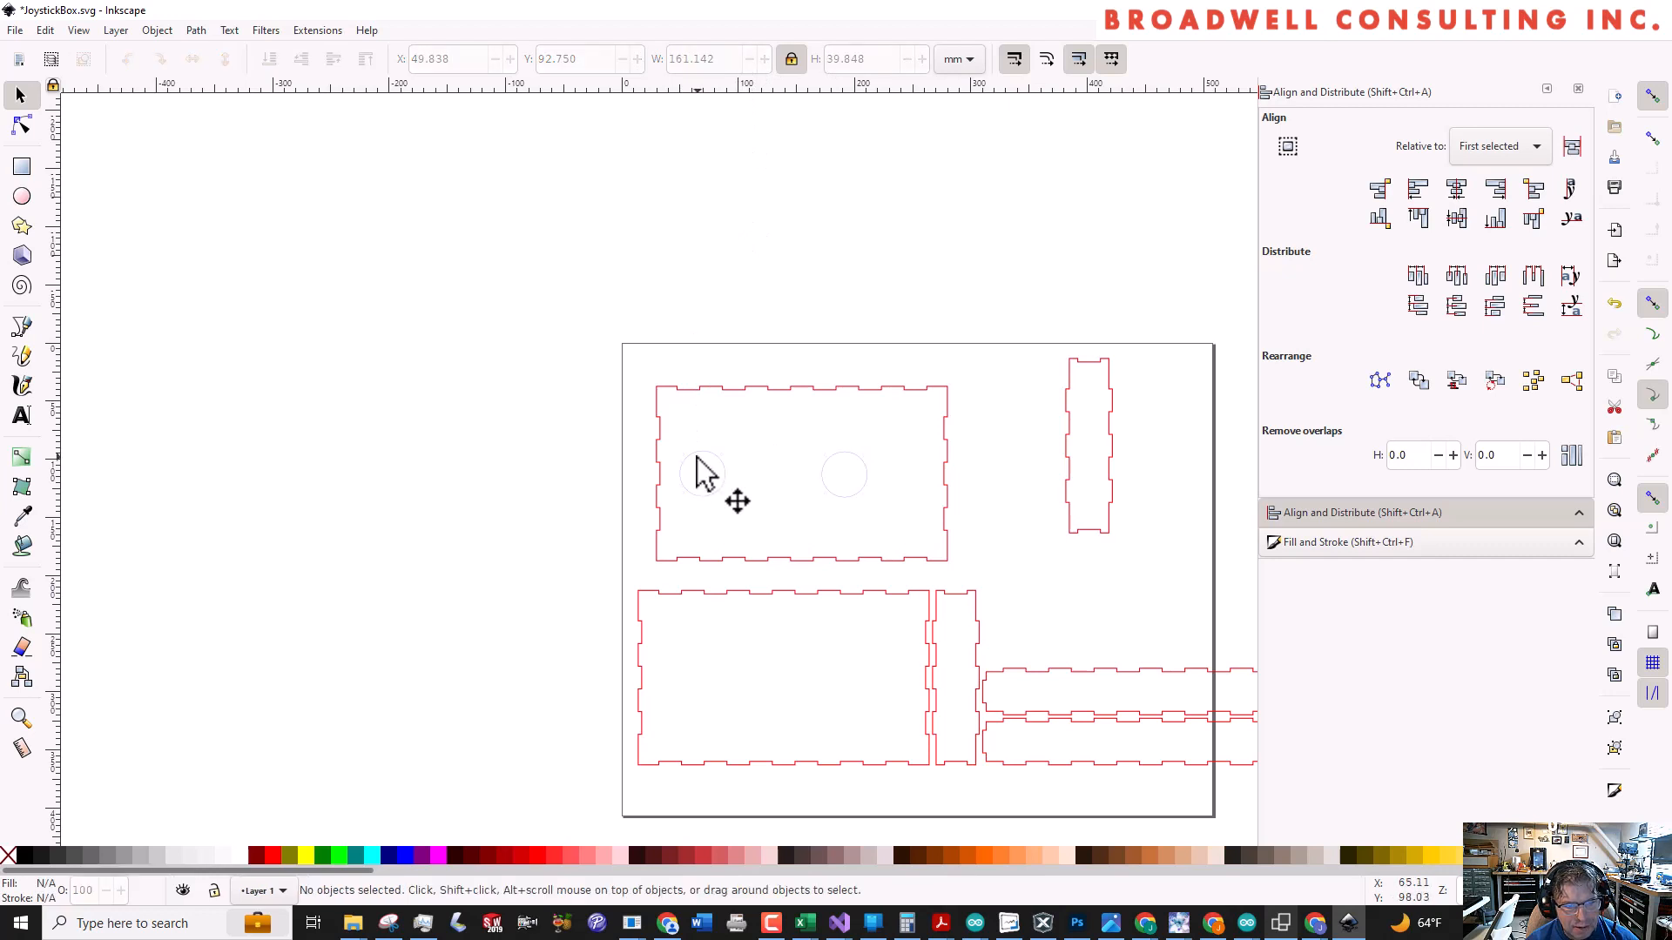
Set the X position of the left joystick pattern to 1 mm
{"action": "left_click", "coordinate": [697, 467]}
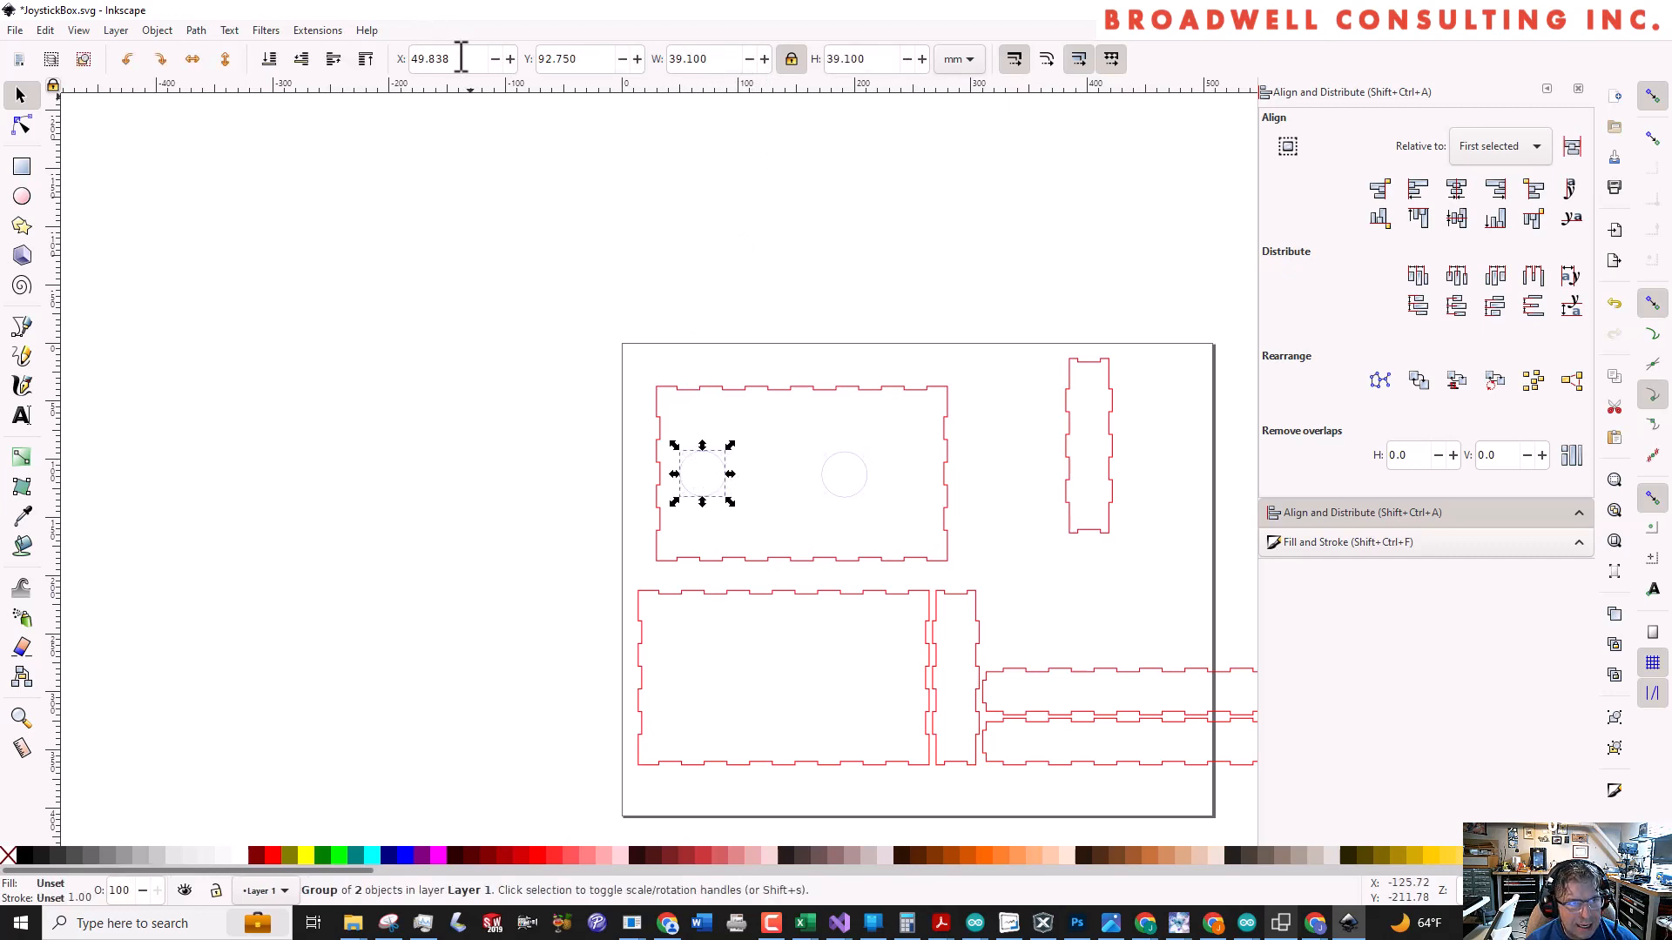
{"action": "left_click_drag", "start_coordinate": [462, 58], "coordinate": [391, 58]}
{"action": "type", "text": "1"}
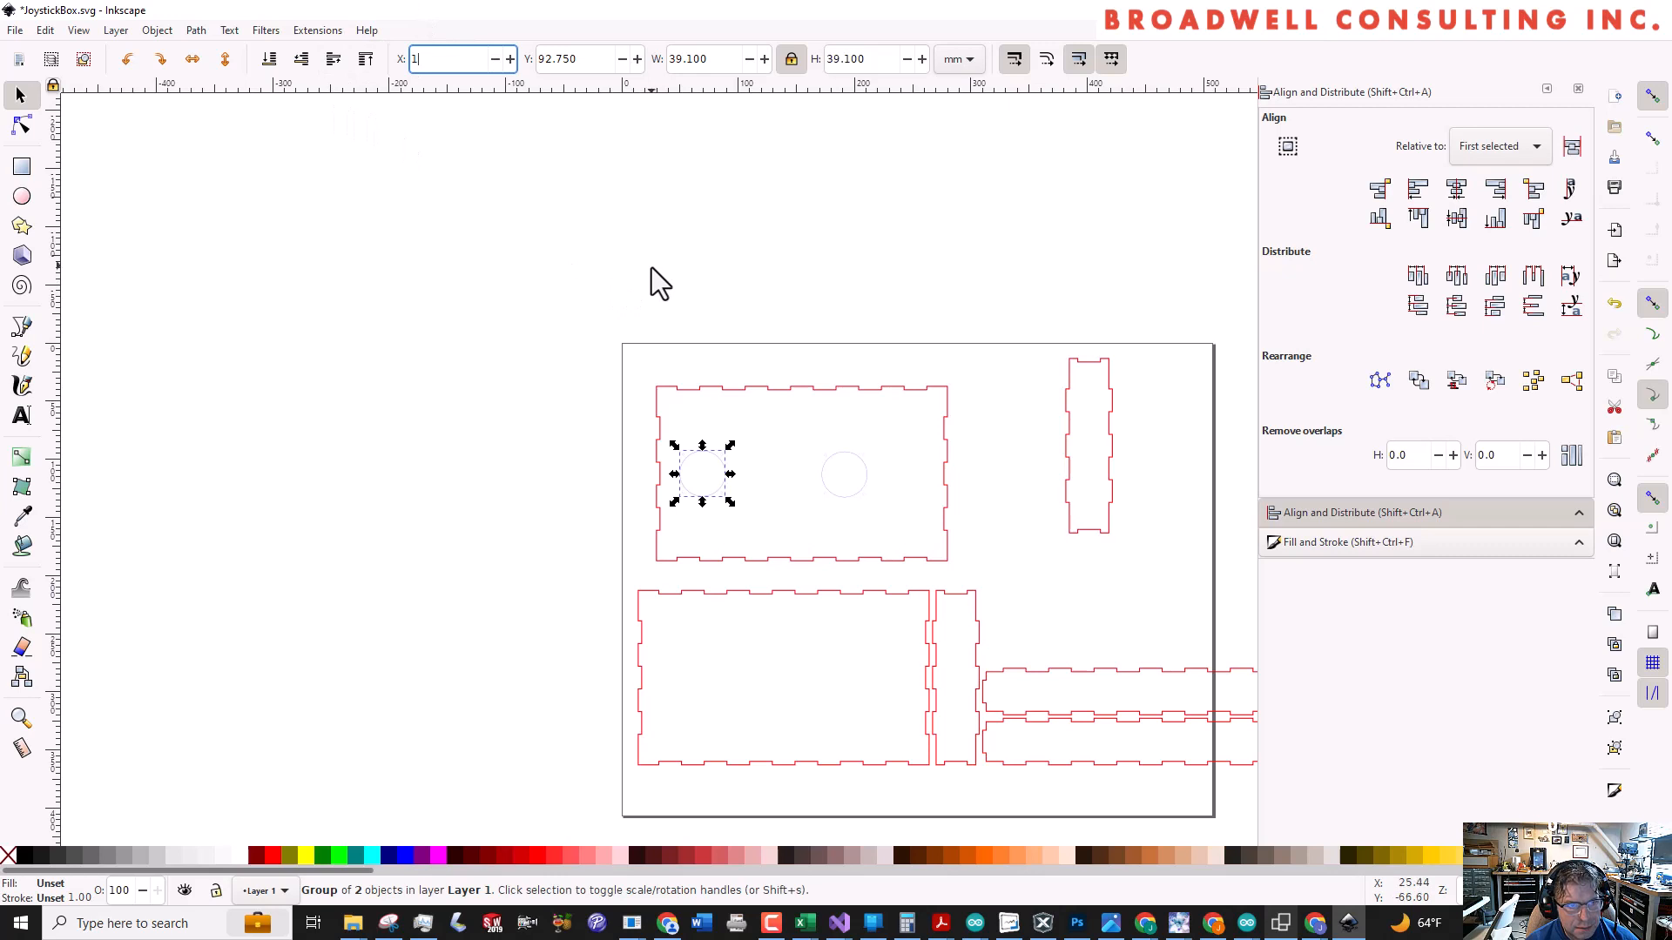
{"action": "key", "text": "Return"}
{"action": "key", "text": "Escape"}
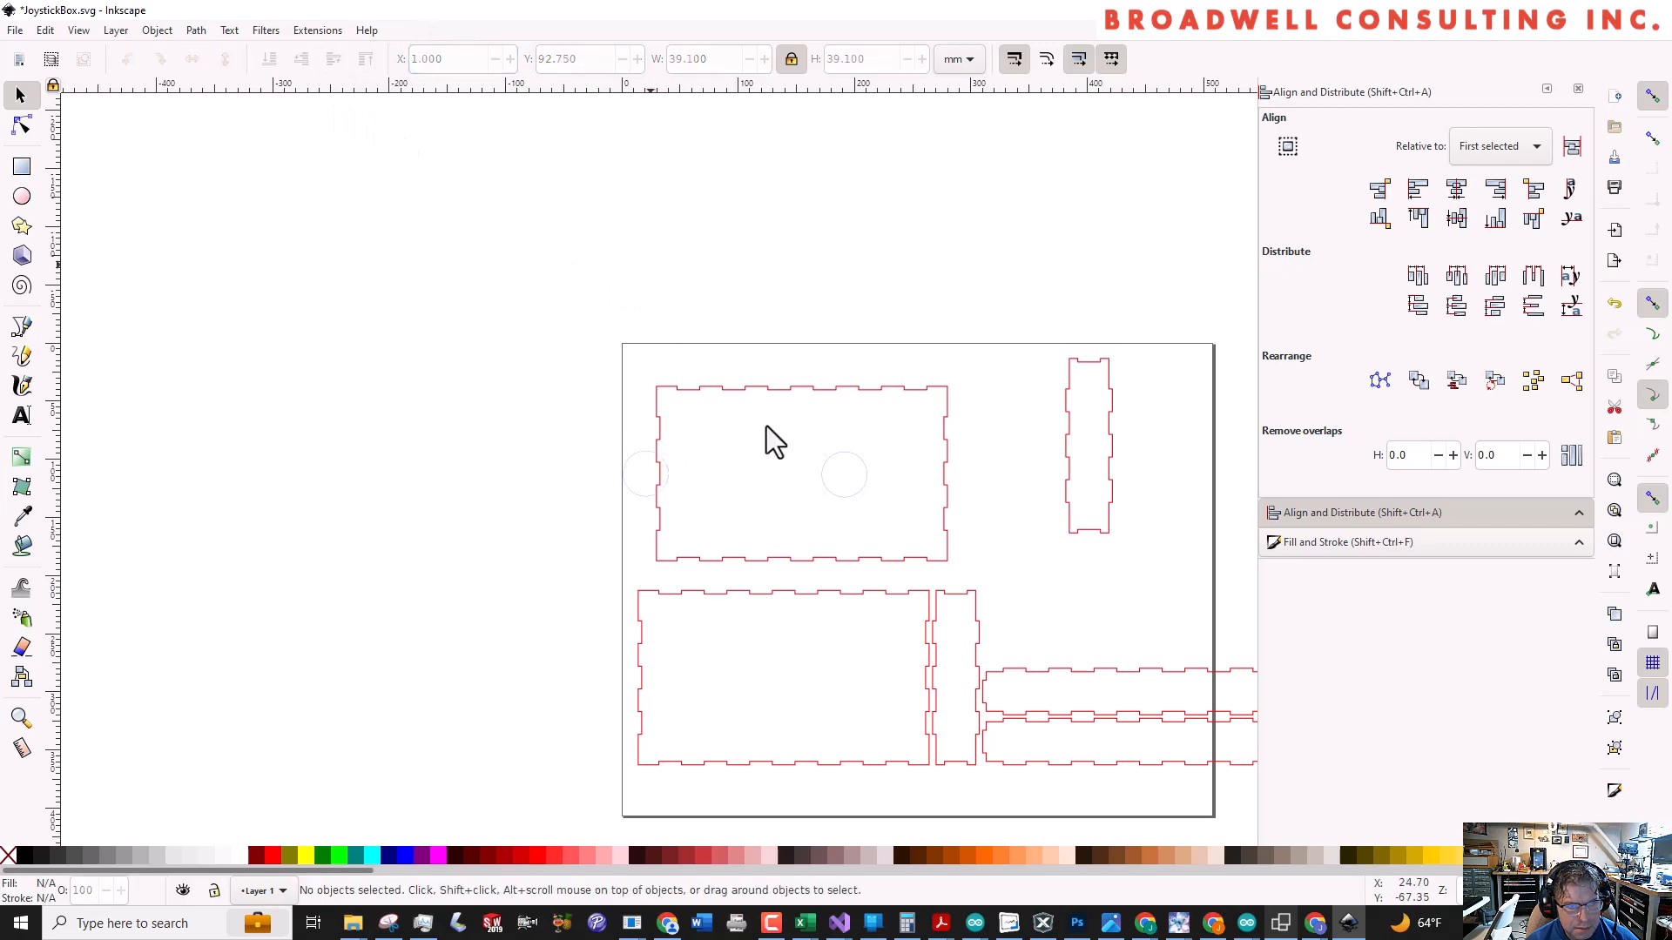
Set the X position of the right joystick pattern to 181 mm and select both patterns
{"action": "left_click", "coordinate": [831, 453]}
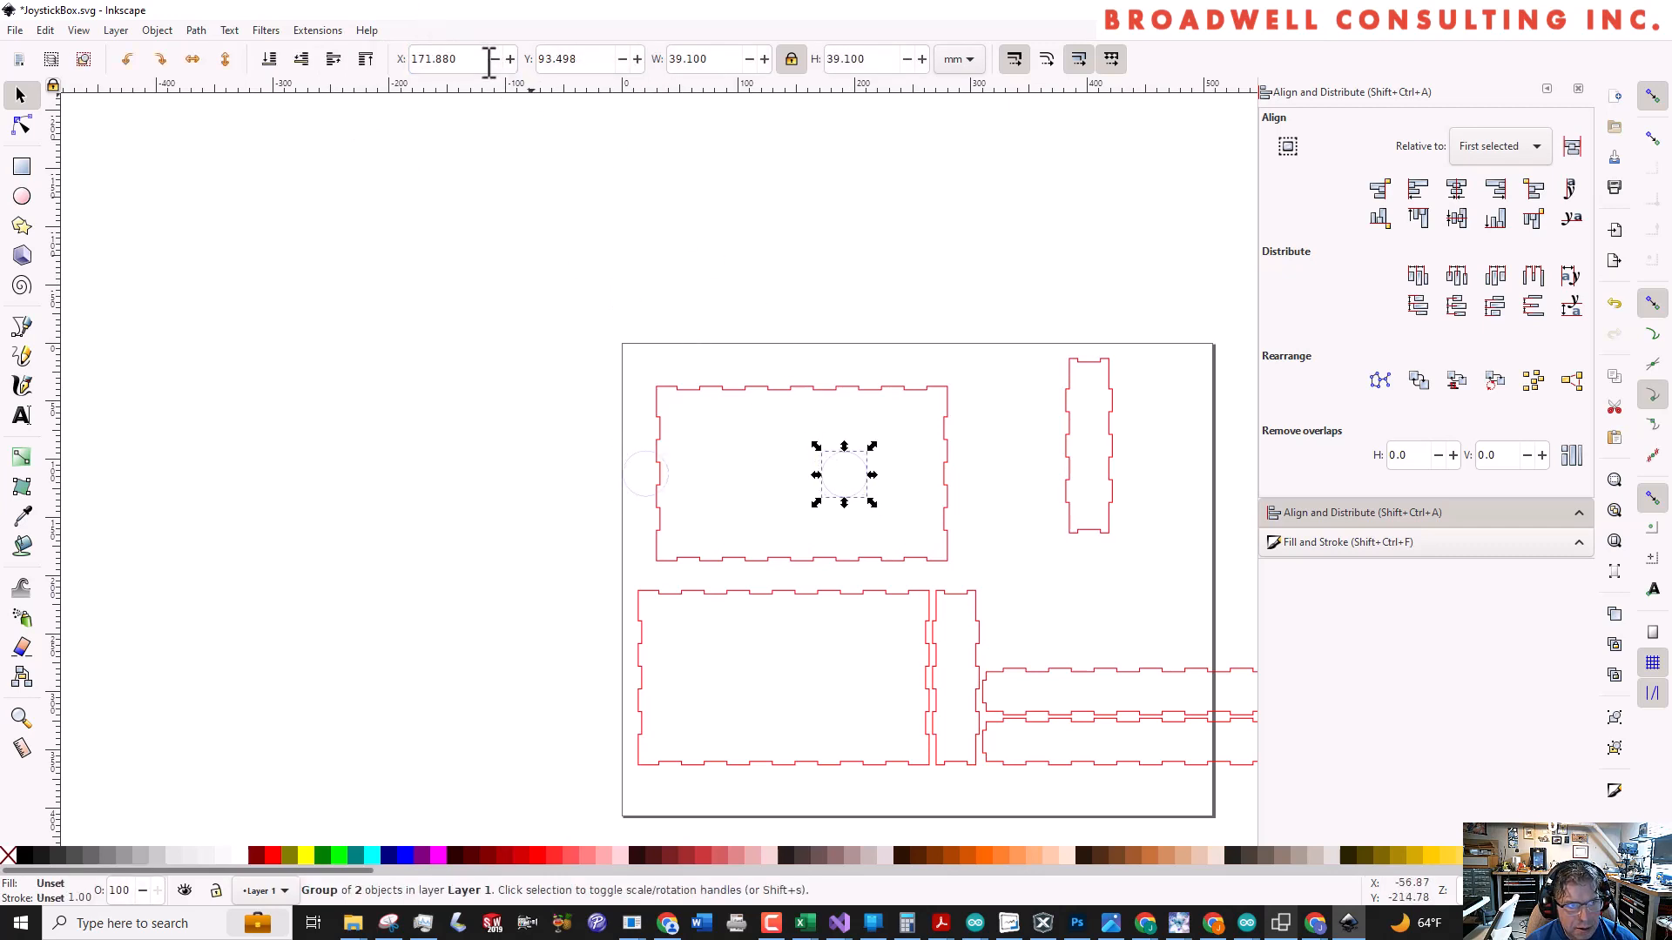
{"action": "left_click_drag", "start_coordinate": [488, 58], "coordinate": [274, 7]}
{"action": "type", "text": "181"}
{"action": "key", "text": "Return"}
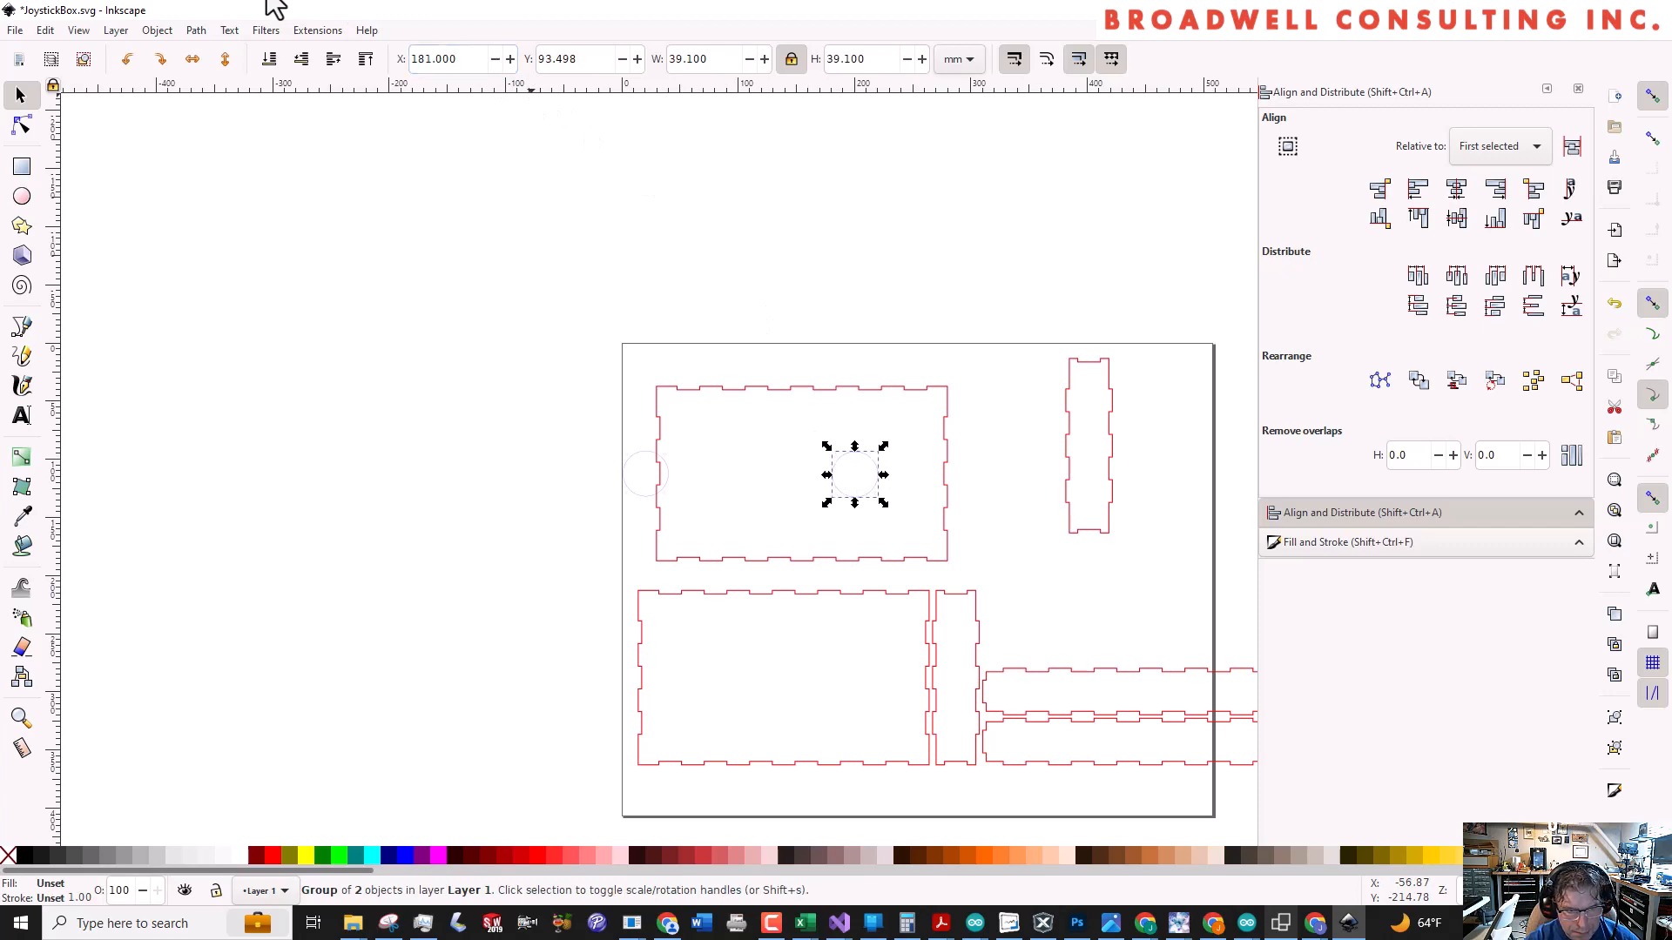
{"action": "left_click", "coordinate": [533, 402]}
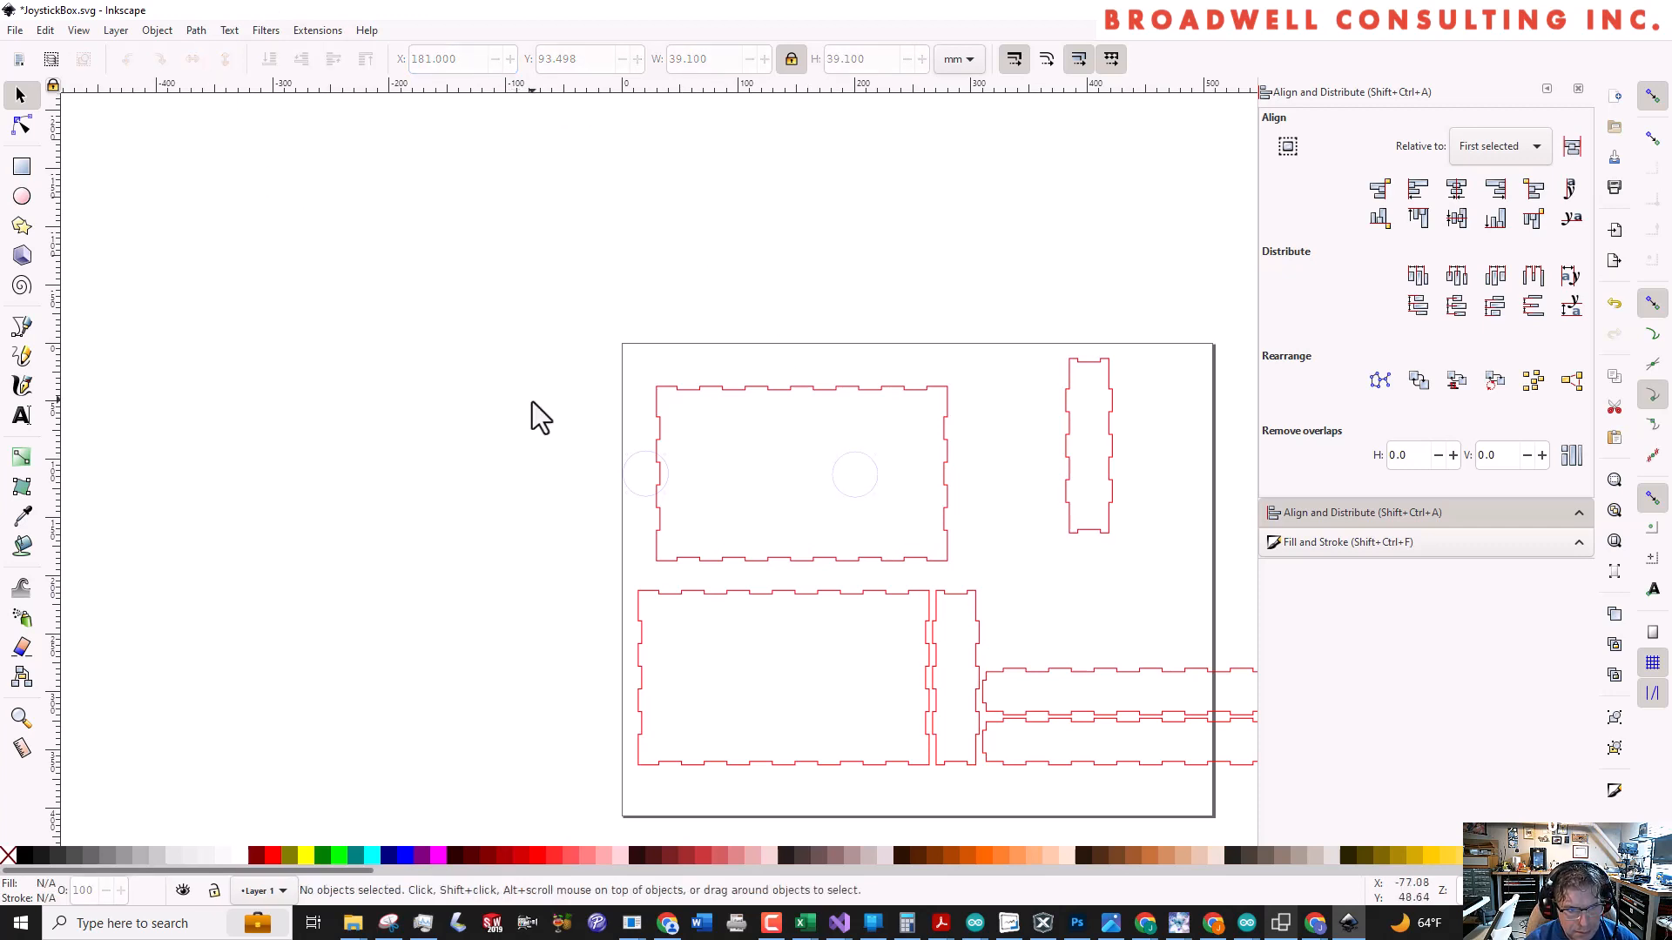
{"action": "left_click_drag", "start_coordinate": [557, 428], "coordinate": [923, 558]}
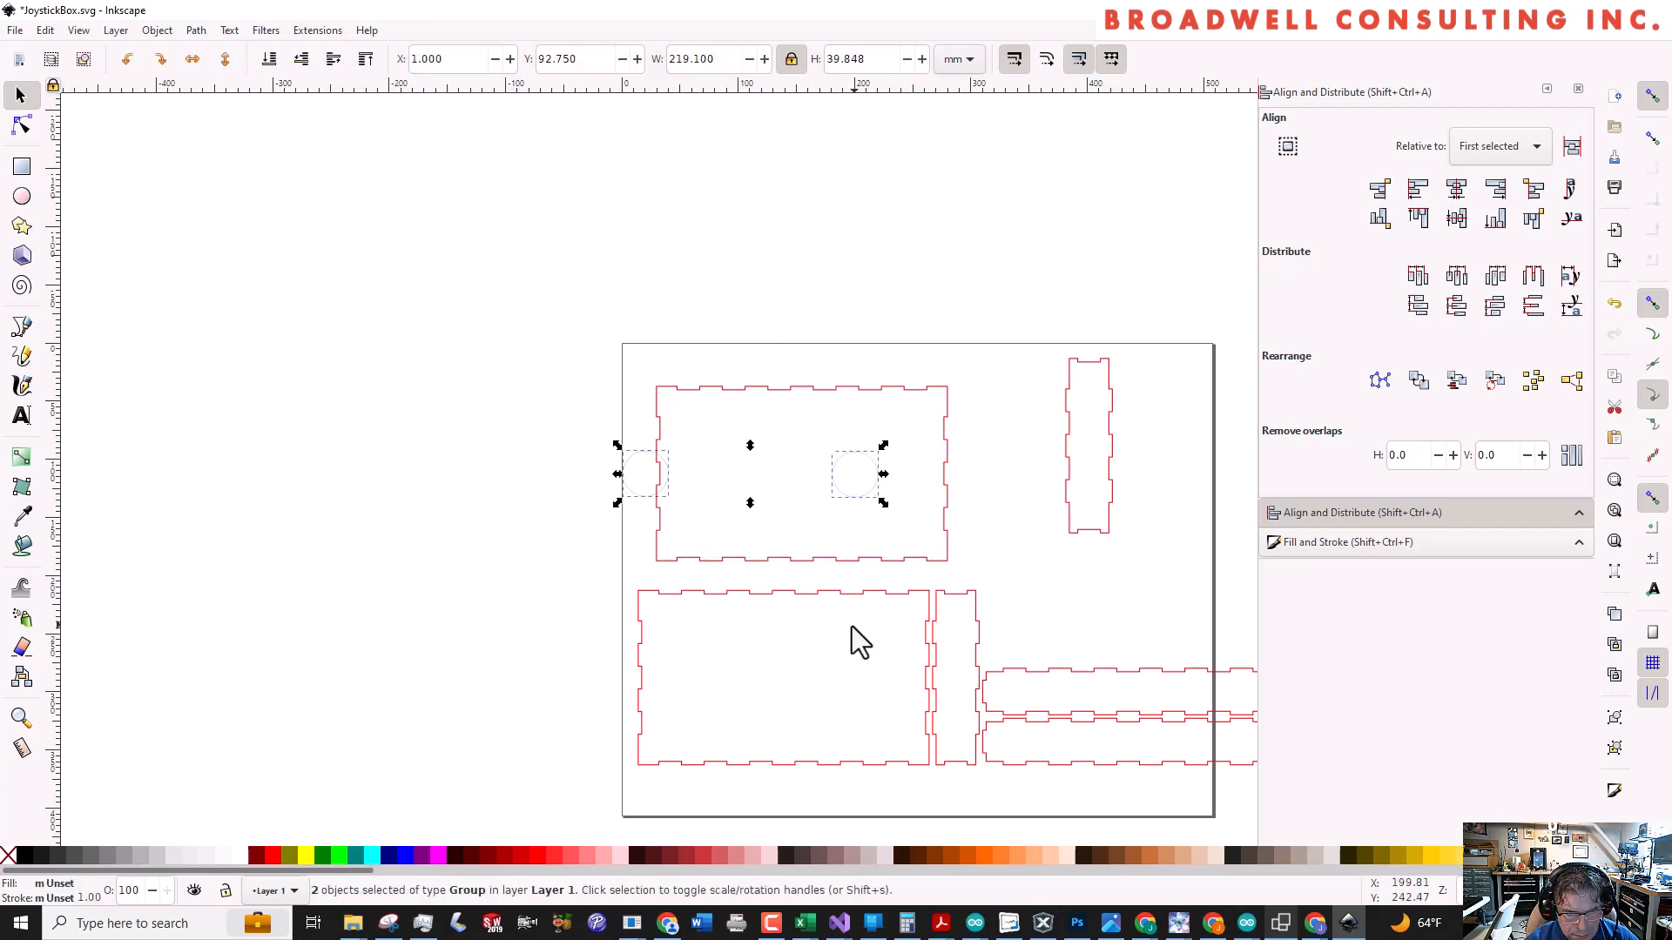
Move the left joystick pattern to about X 74, Y 91 mm and the right one to about X 188, Y 88 mm
{"action": "left_click", "coordinate": [694, 490]}
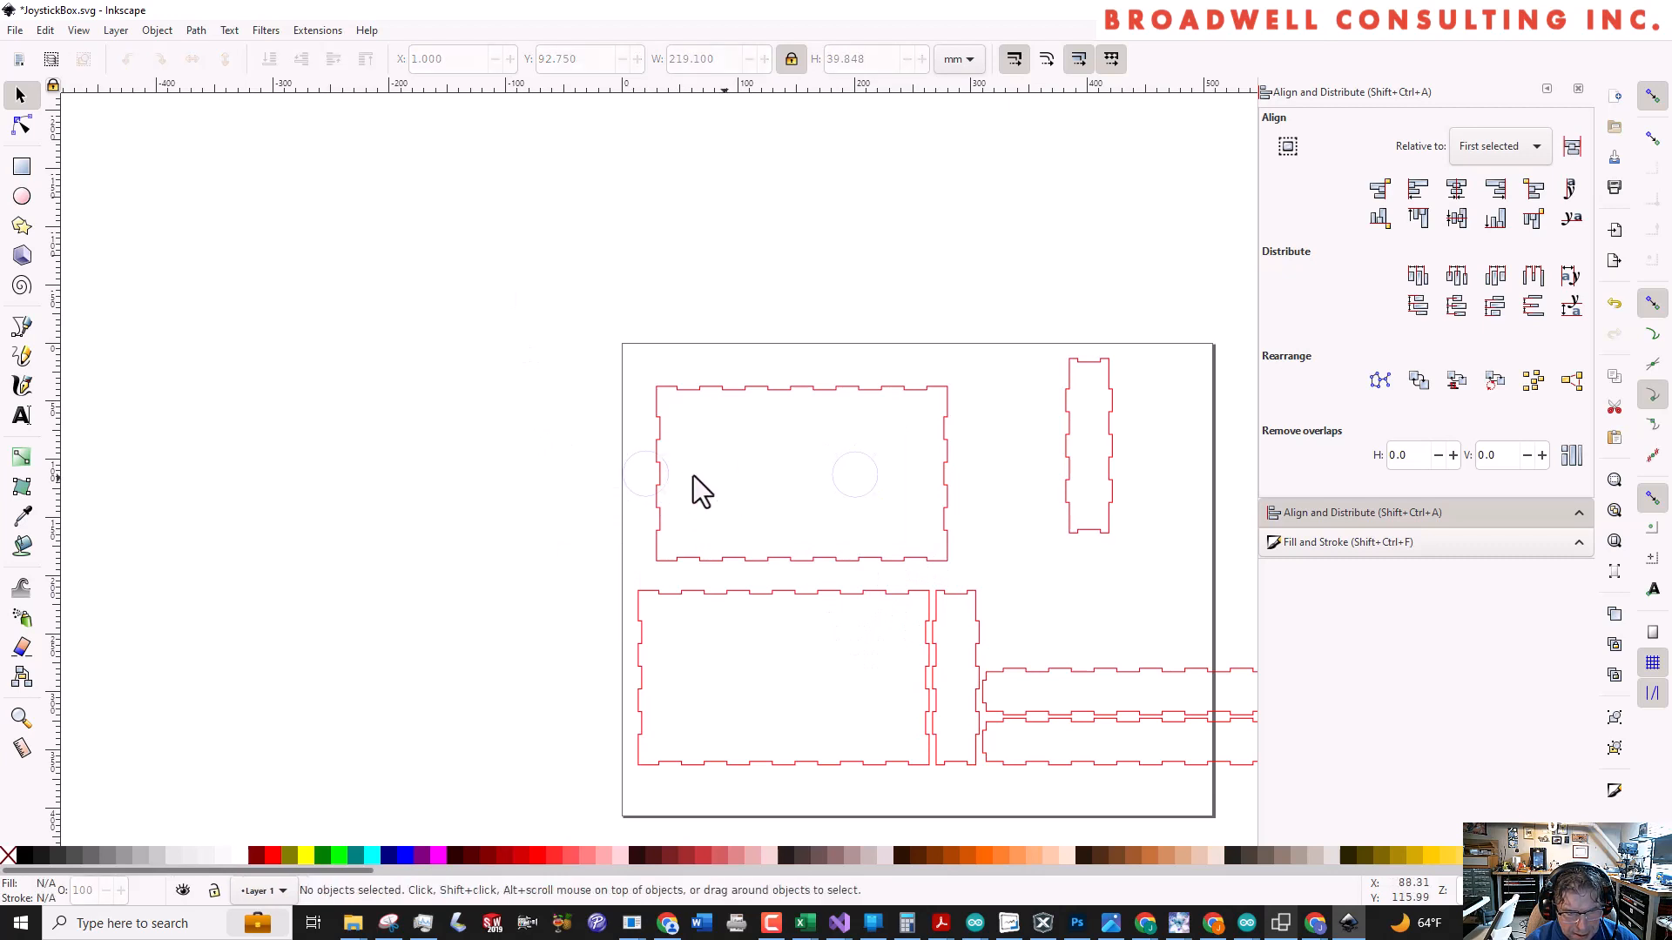
{"action": "left_click_drag", "start_coordinate": [666, 475], "coordinate": [763, 473]}
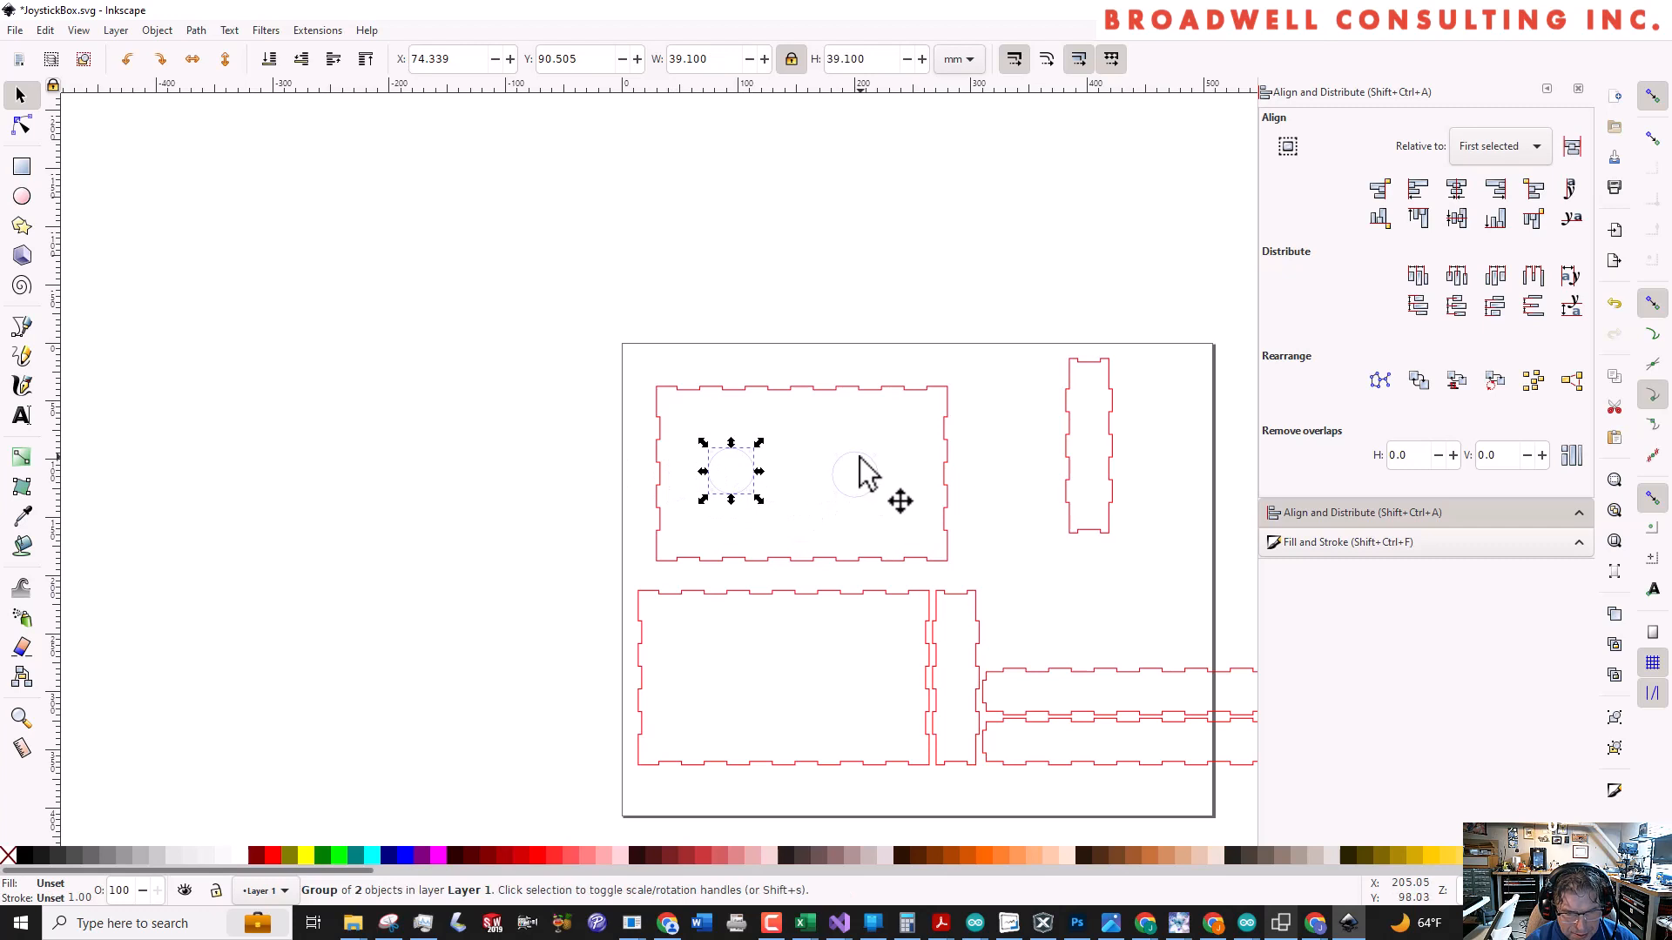
{"action": "mouse_move", "coordinate": [860, 456]}
{"action": "left_mouse_down"}
{"action": "mouse_move", "coordinate": [842, 453]}
{"action": "mouse_move", "coordinate": [863, 451]}
{"action": "left_mouse_up"}
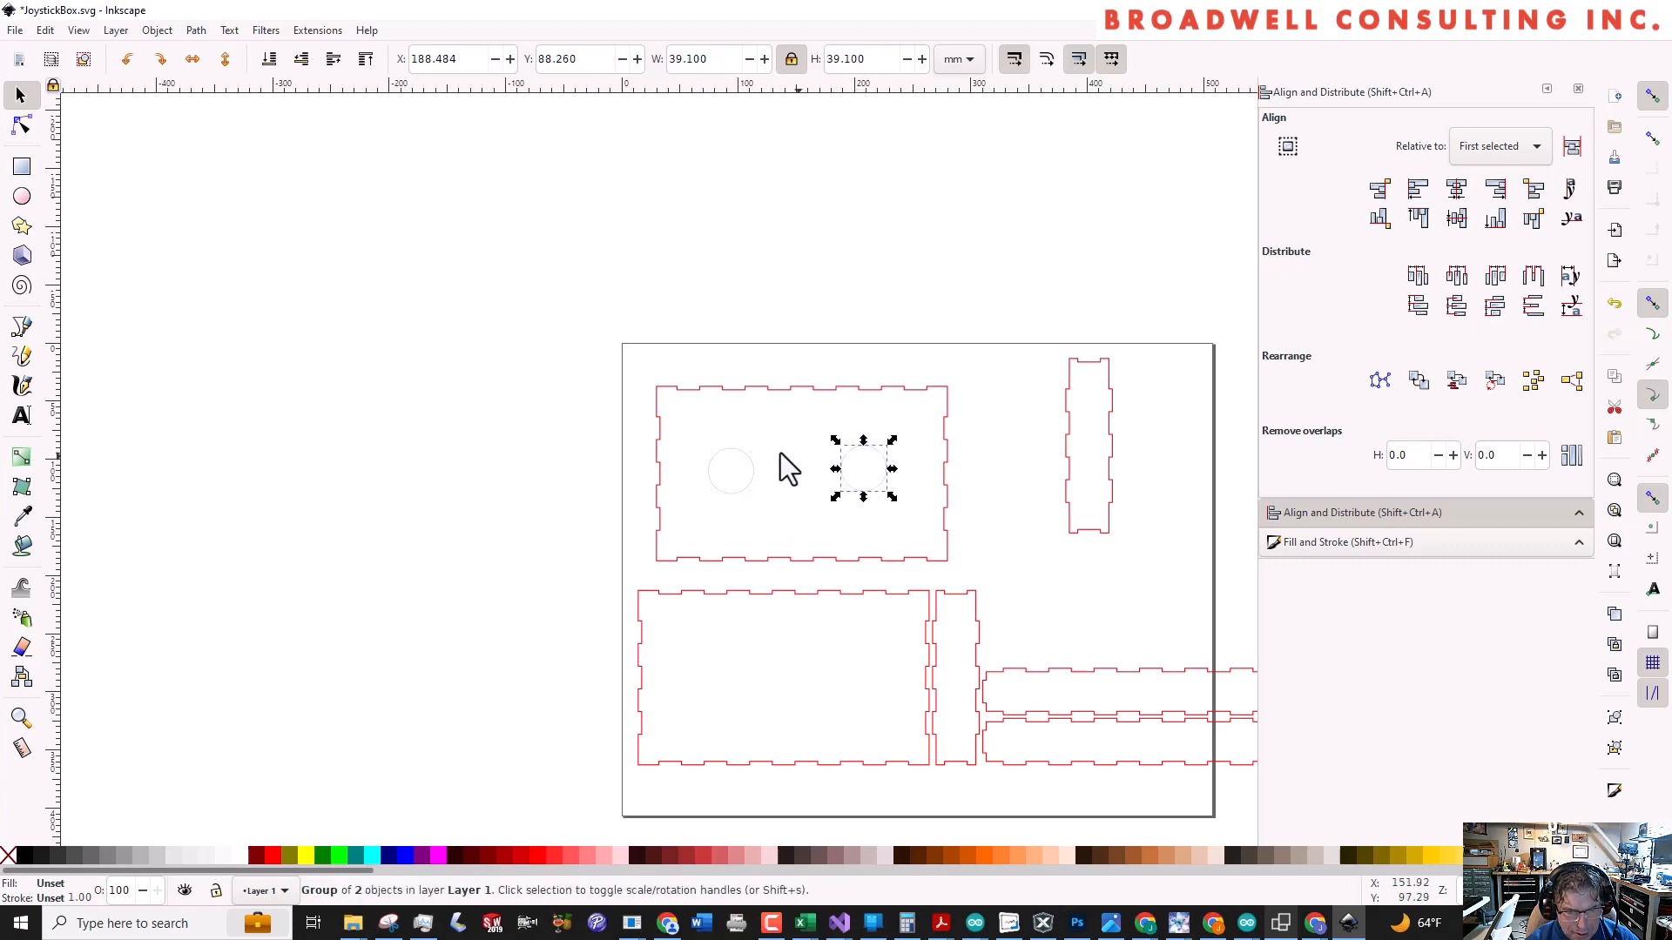
Align the centres of both joystick patterns on a common horizontal axis and group them
{"action": "left_click_drag", "start_coordinate": [702, 426], "coordinate": [923, 530]}
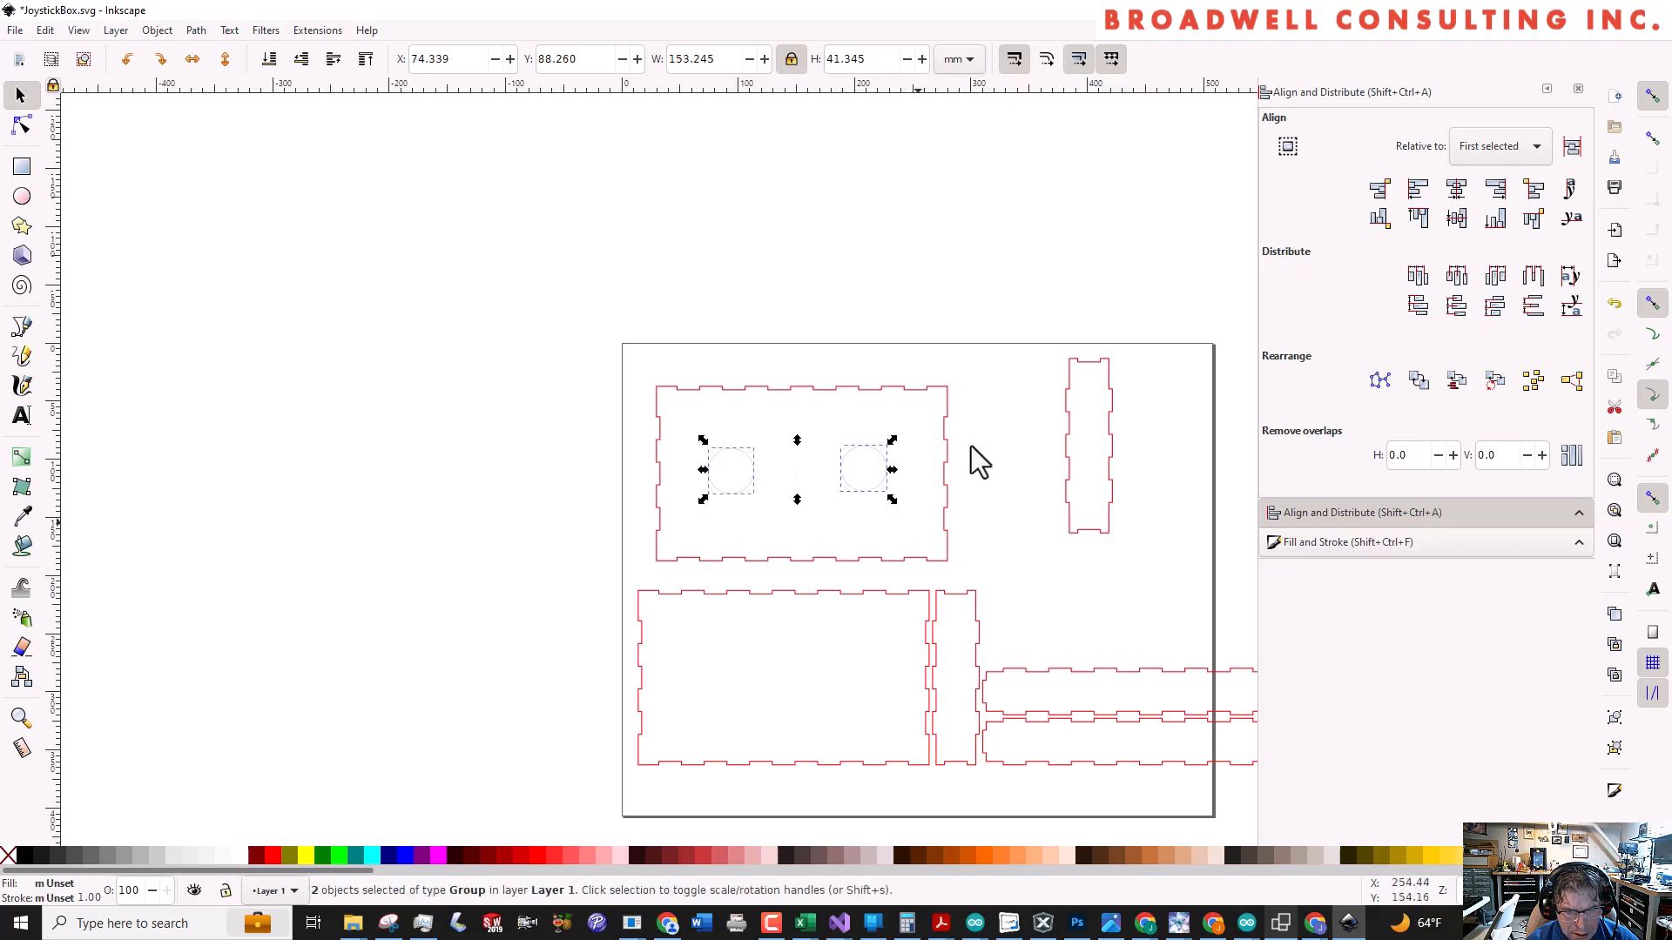
{"action": "left_click", "coordinate": [1457, 220]}
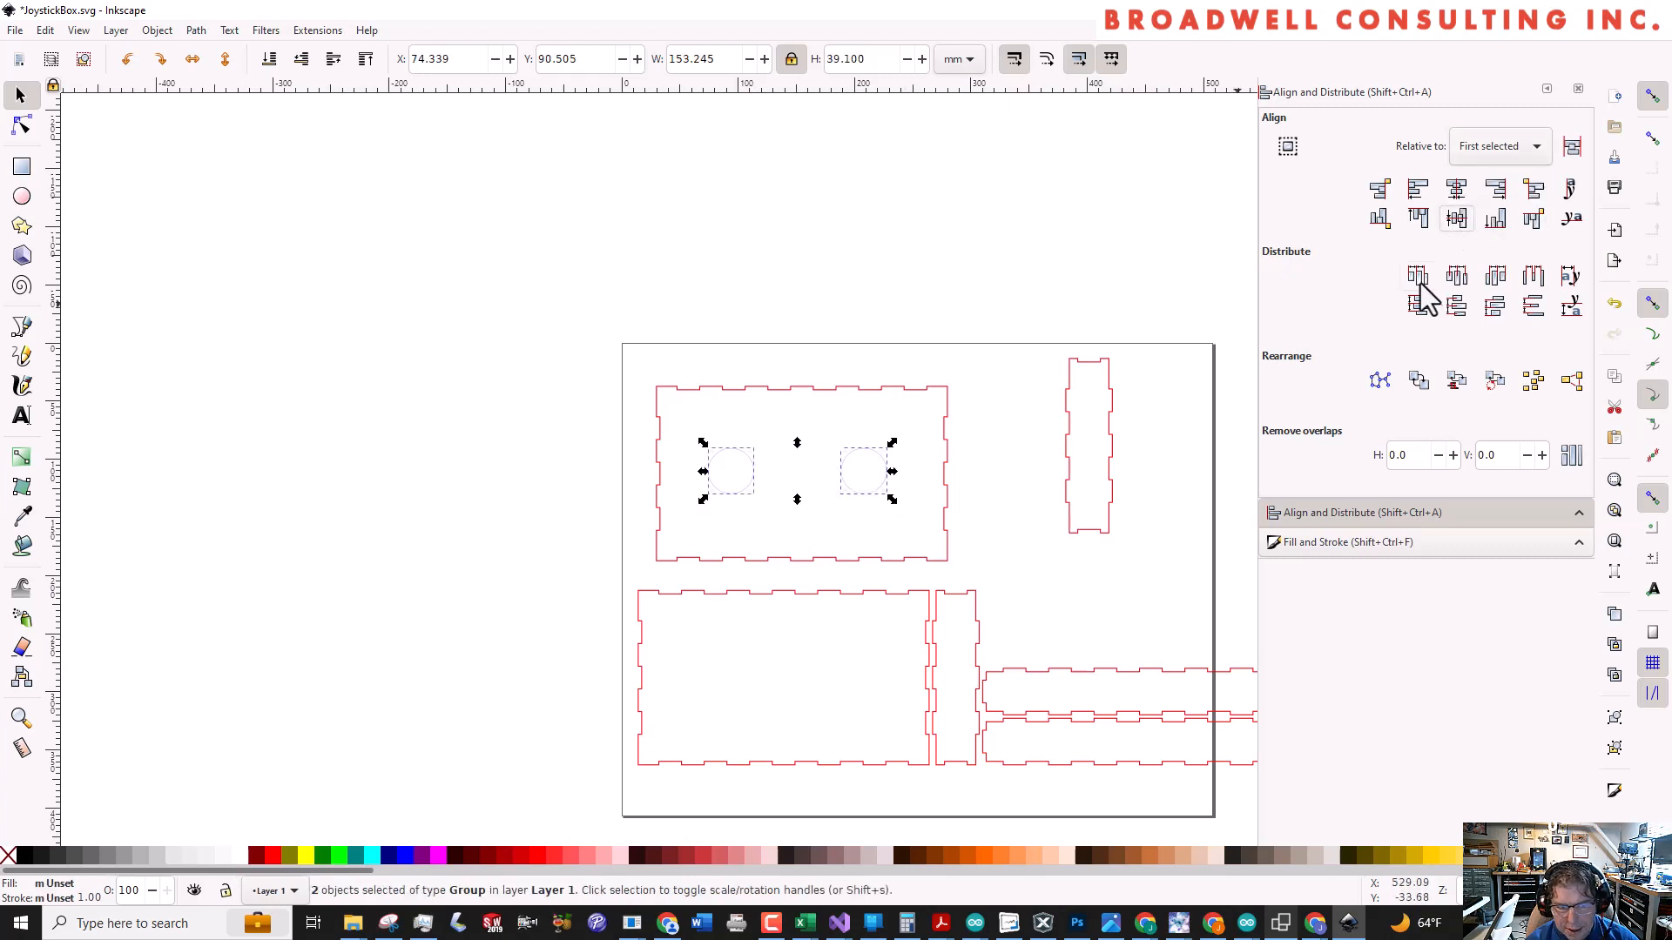
{"action": "key", "text": "ctrl+g"}
Try to distribute the centres of the upper large panel and the grouped joystick patterns evenly in the horizontal direction
{"action": "left_click", "coordinate": [826, 389]}
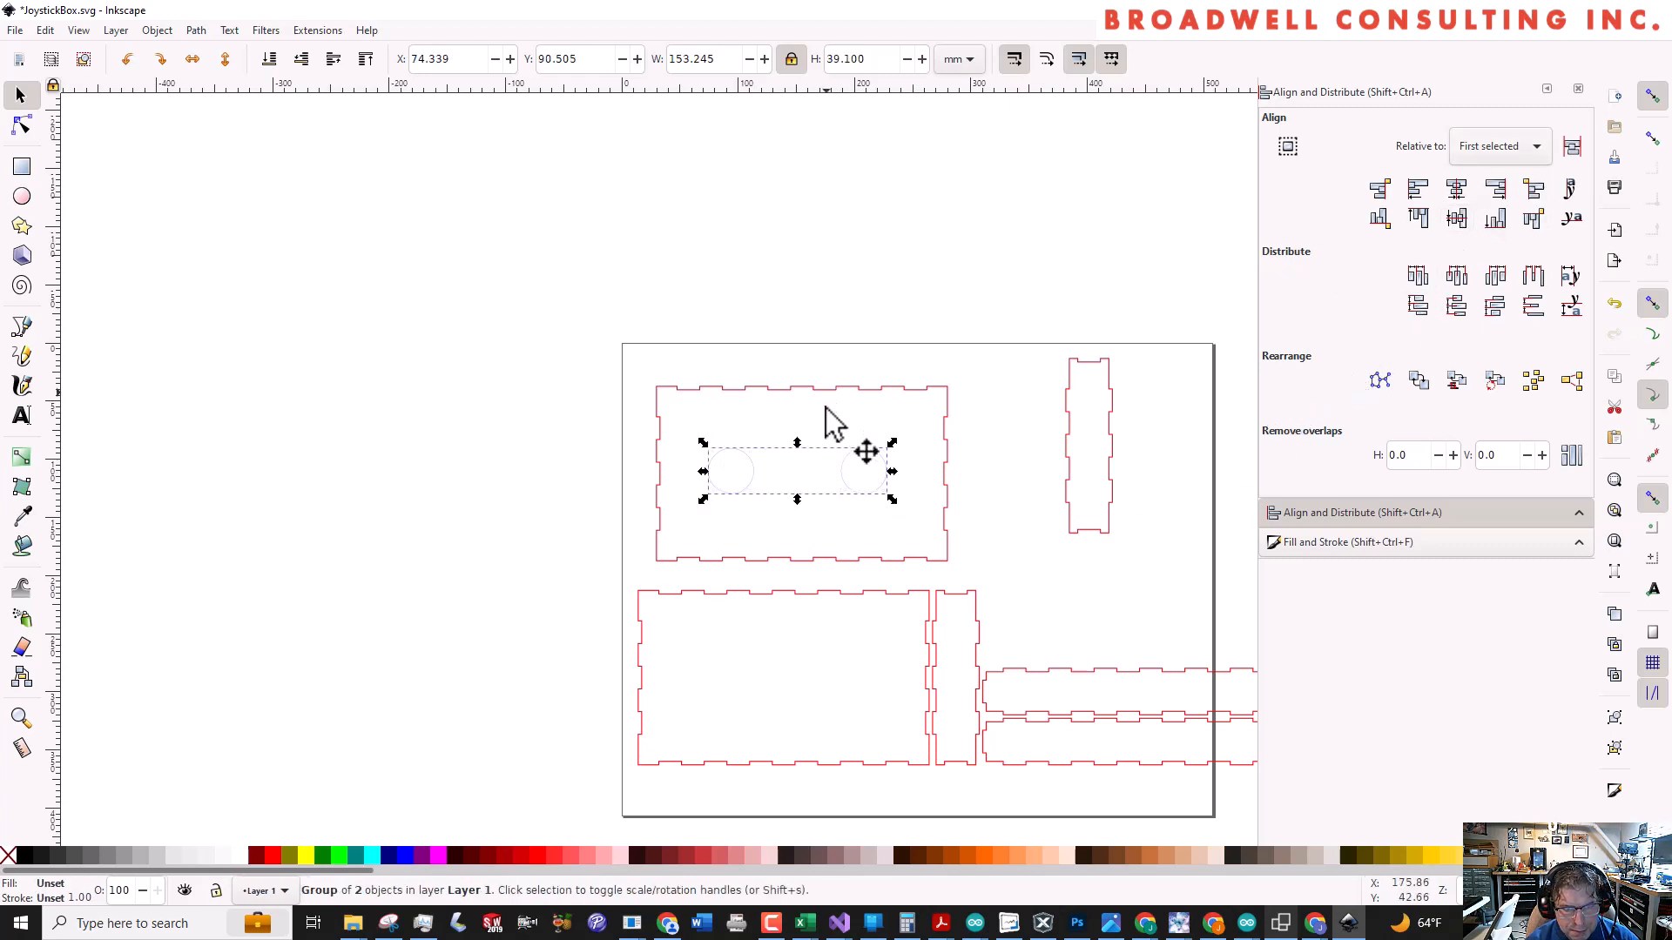
{"action": "left_click", "coordinate": [854, 457], "text": "shift"}
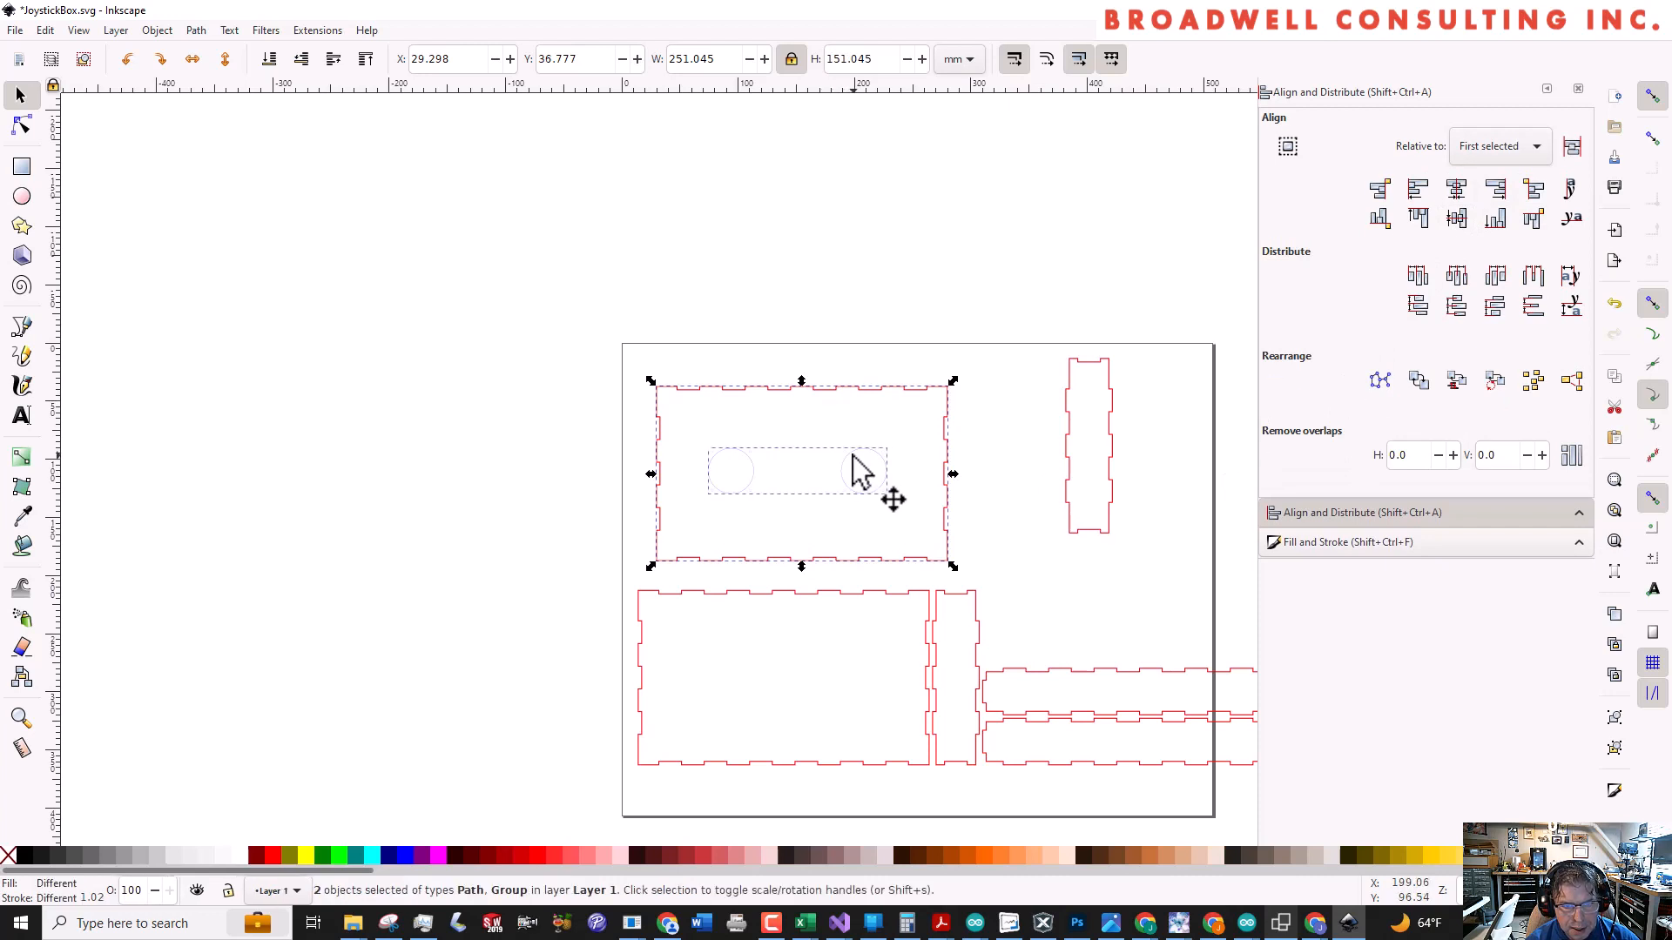
{"action": "left_click", "coordinate": [1459, 277]}
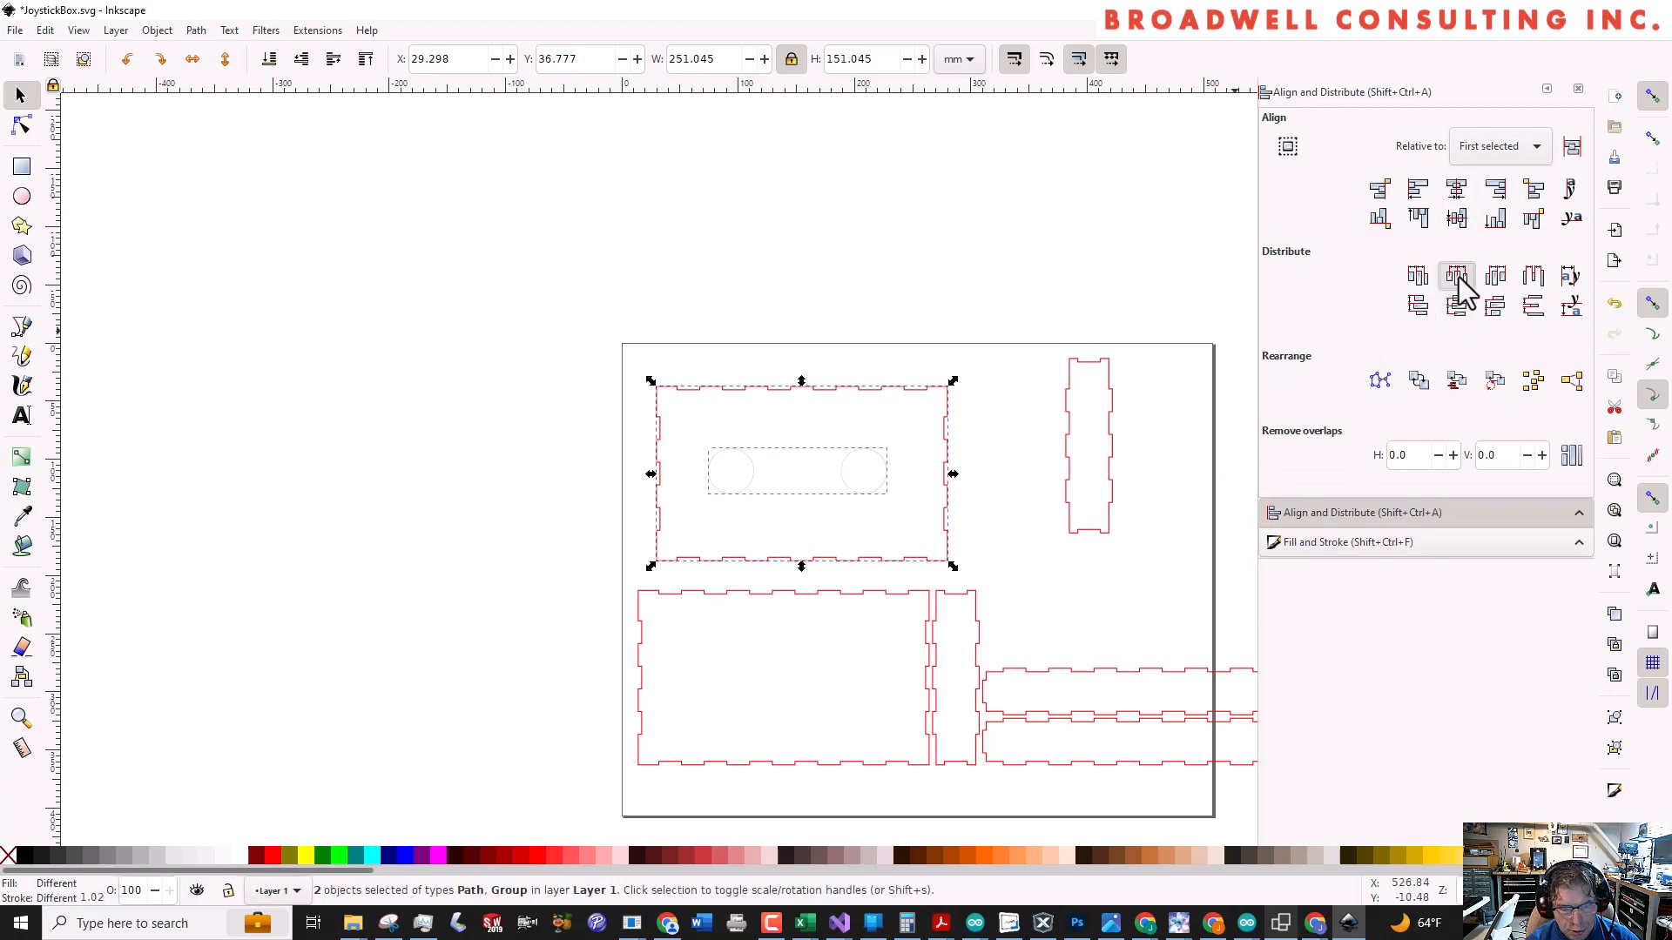
{"action": "left_click", "coordinate": [901, 357]}
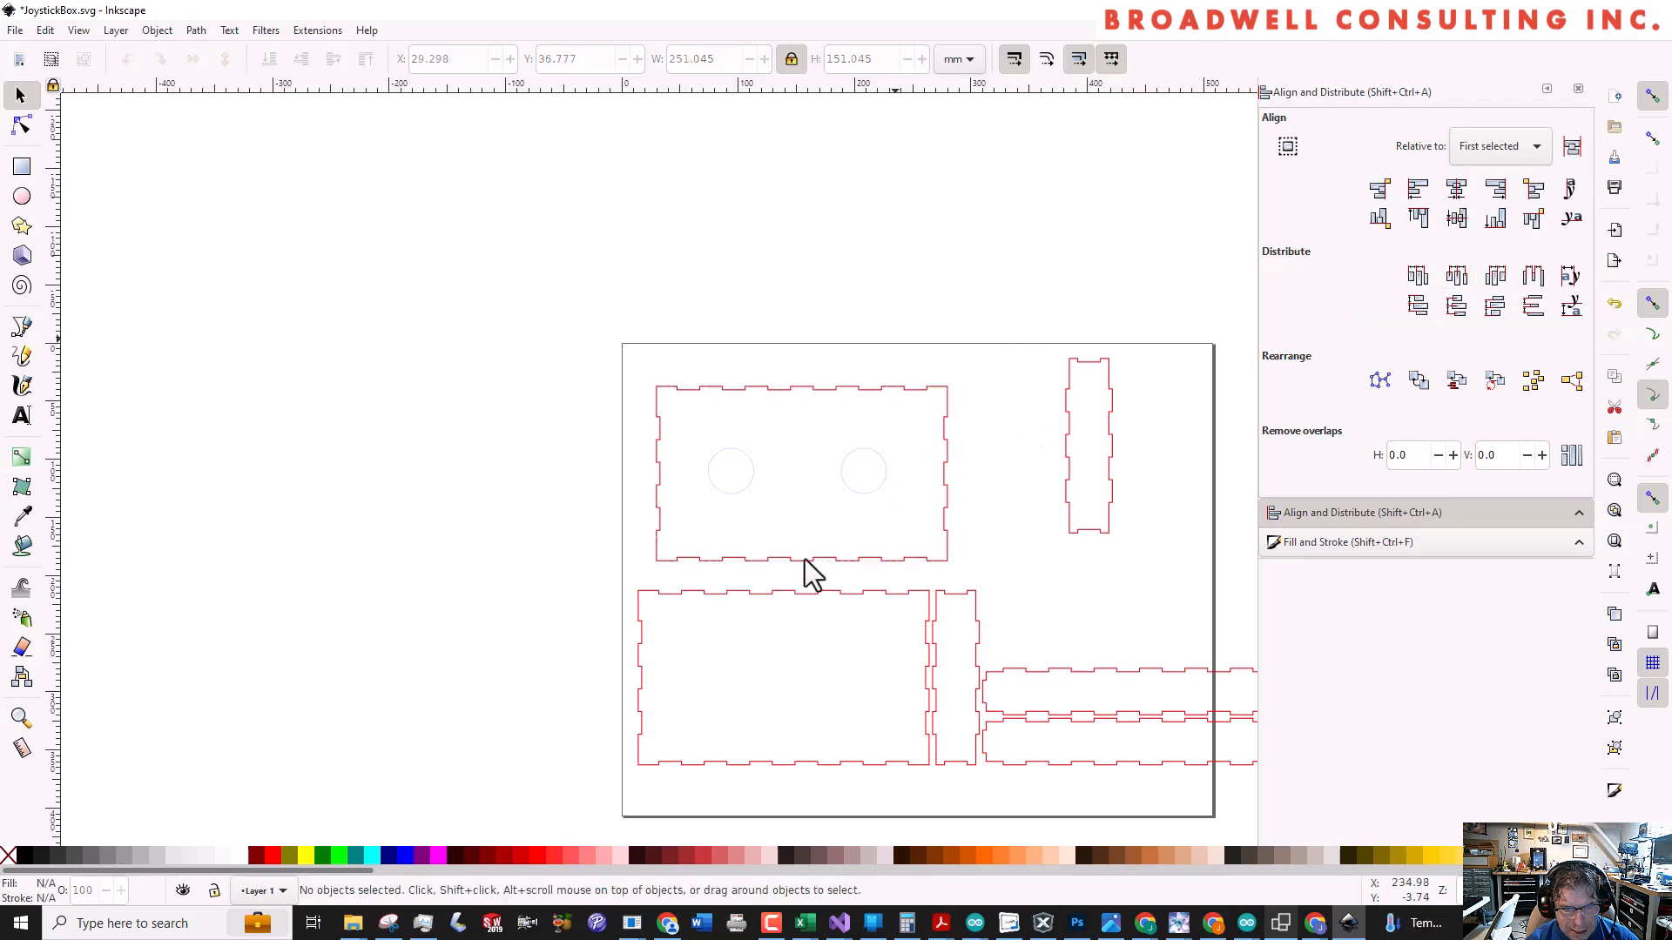
Move the upper of the two long side panels away from the lower one, to about X 338, Y 218 mm
{"action": "scroll", "coordinate": [884, 468], "scroll_direction": "up", "scroll_amount": 5}
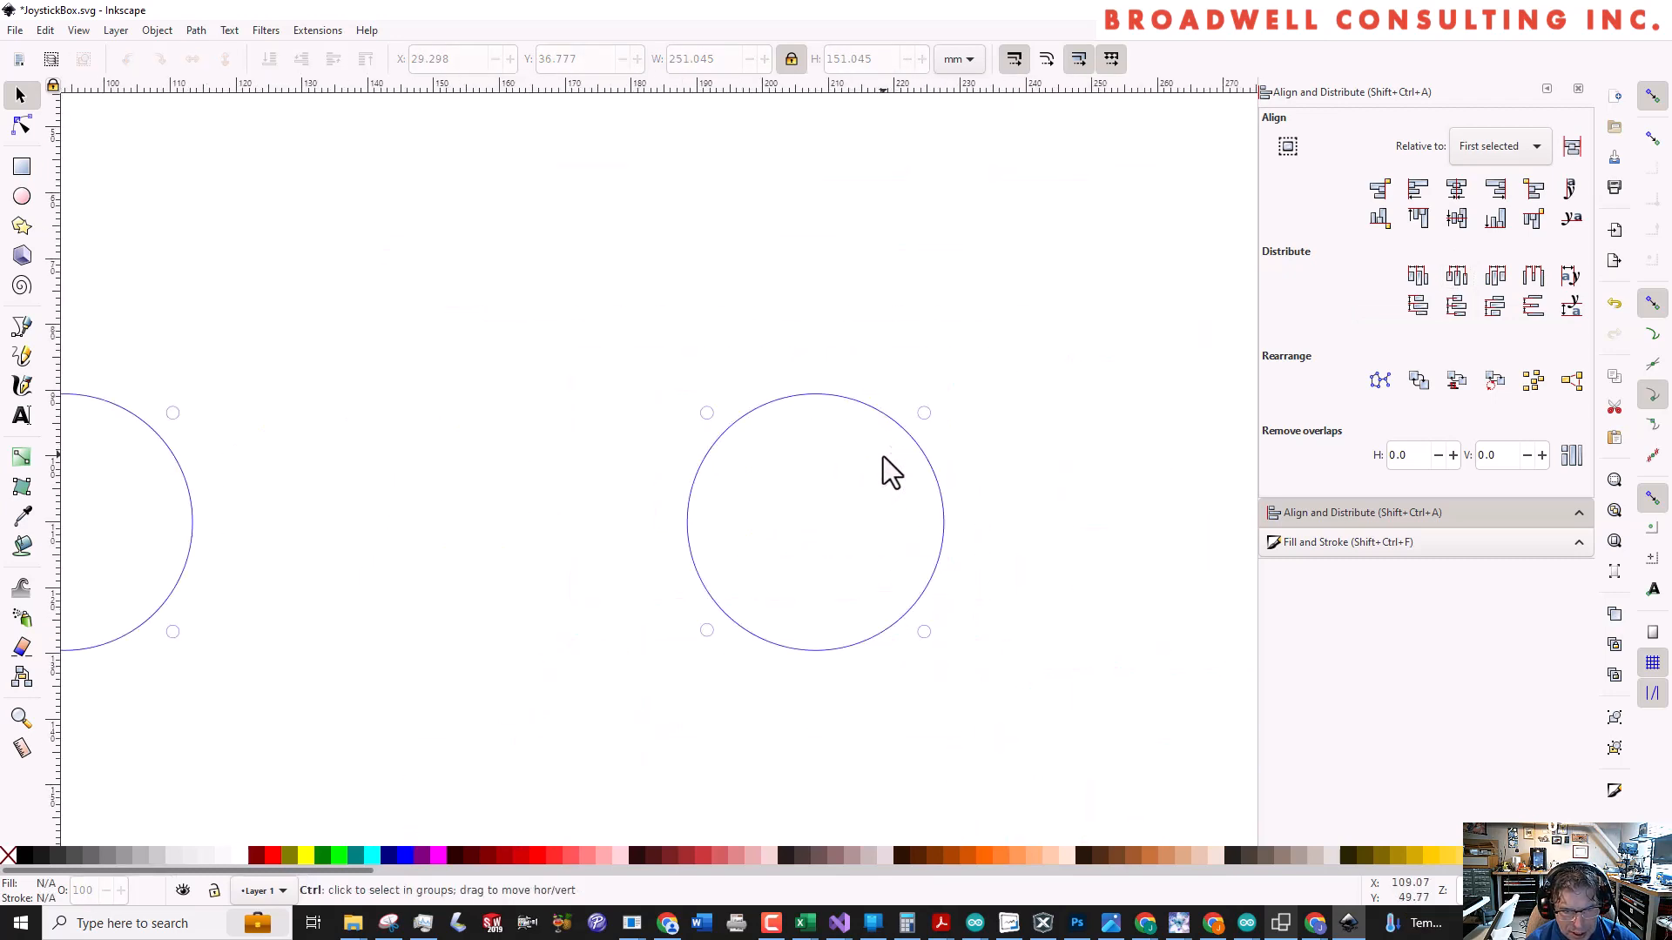
{"action": "scroll", "coordinate": [930, 427], "scroll_direction": "down", "scroll_amount": 4}
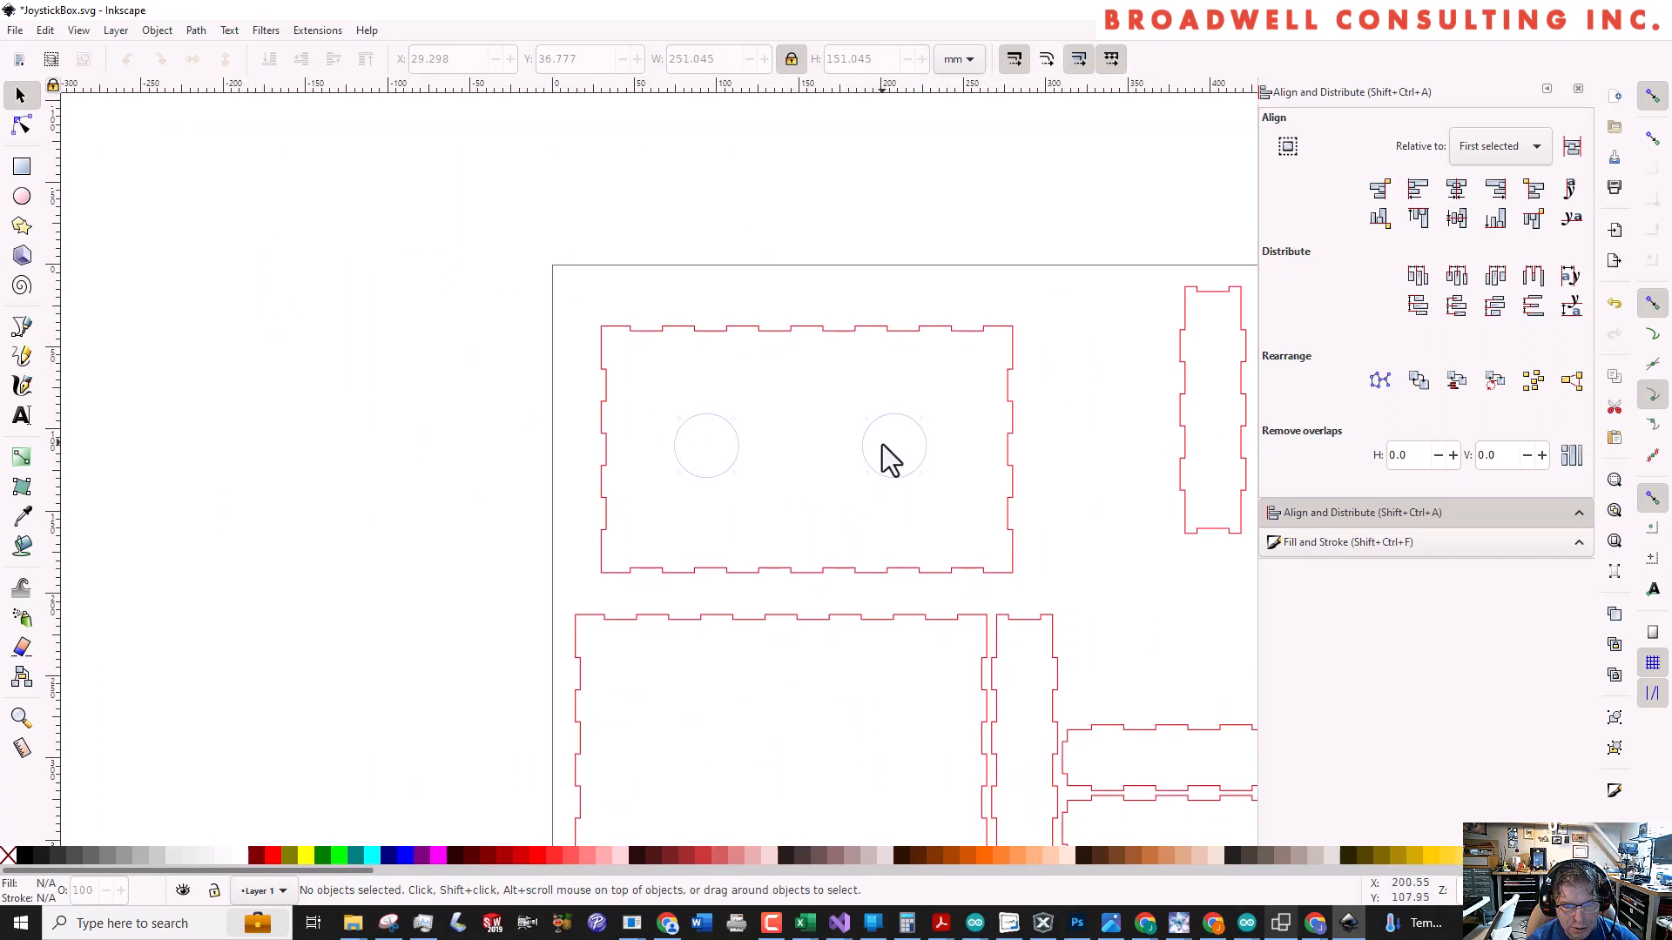
{"action": "scroll", "coordinate": [874, 454], "scroll_direction": "down", "scroll_amount": 1}
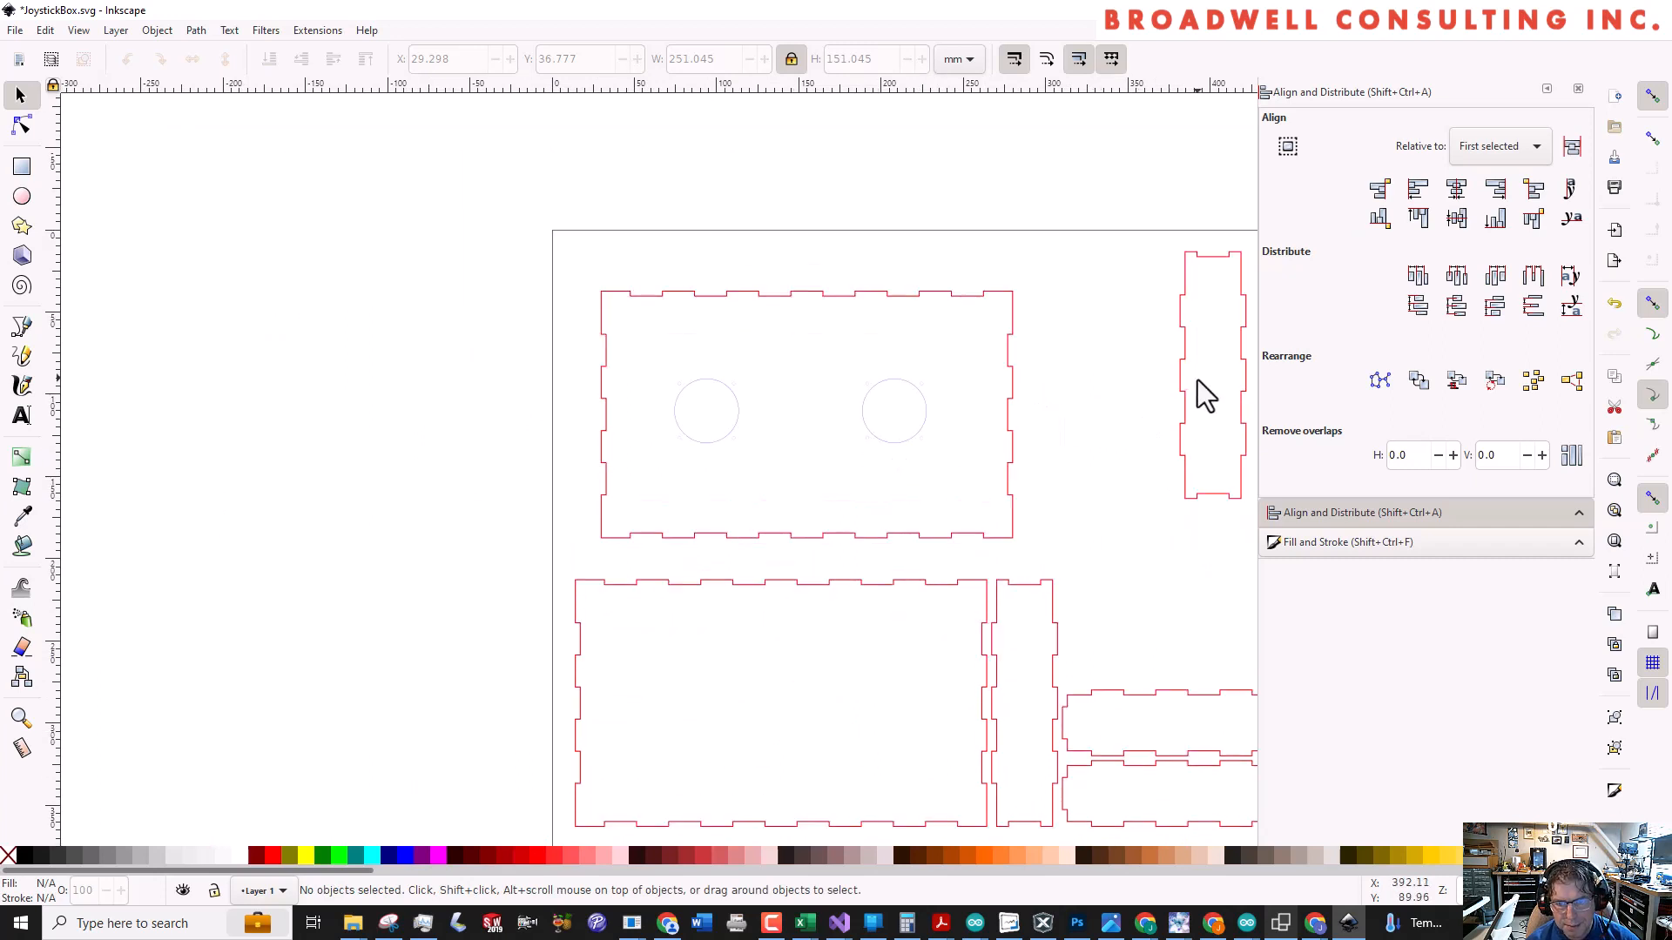
{"action": "scroll", "coordinate": [1136, 472], "scroll_direction": "down", "scroll_amount": 1}
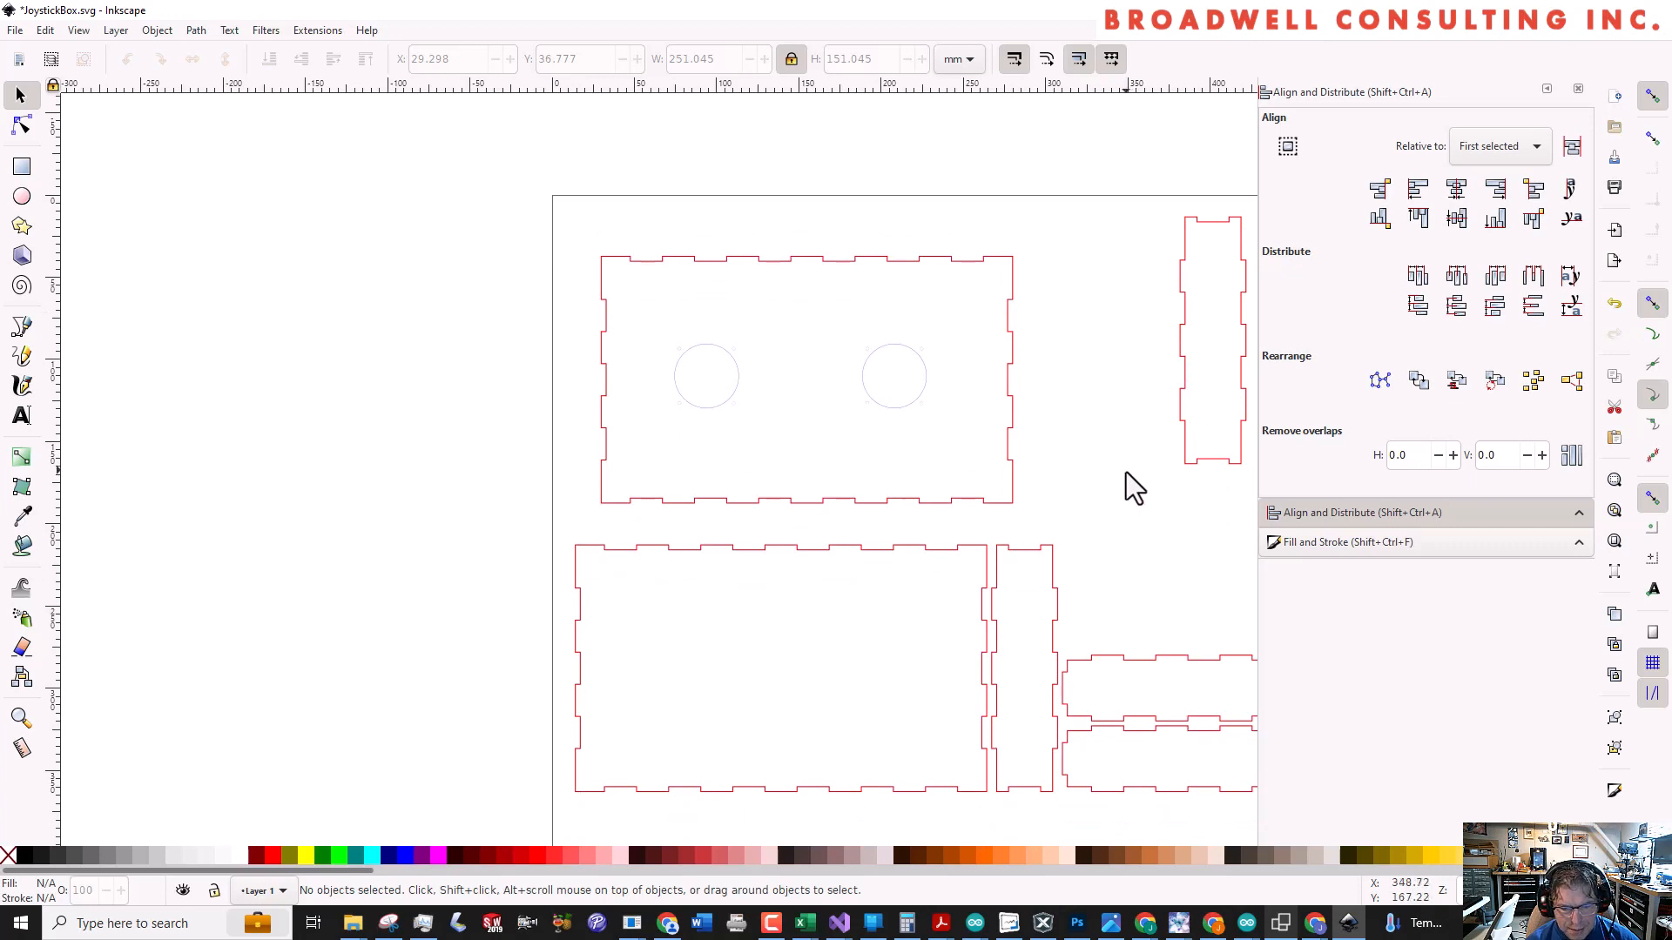
{"action": "scroll", "coordinate": [1123, 472], "scroll_direction": "down", "scroll_amount": 3}
{"action": "scroll", "coordinate": [1090, 468], "scroll_direction": "down", "scroll_amount": 3}
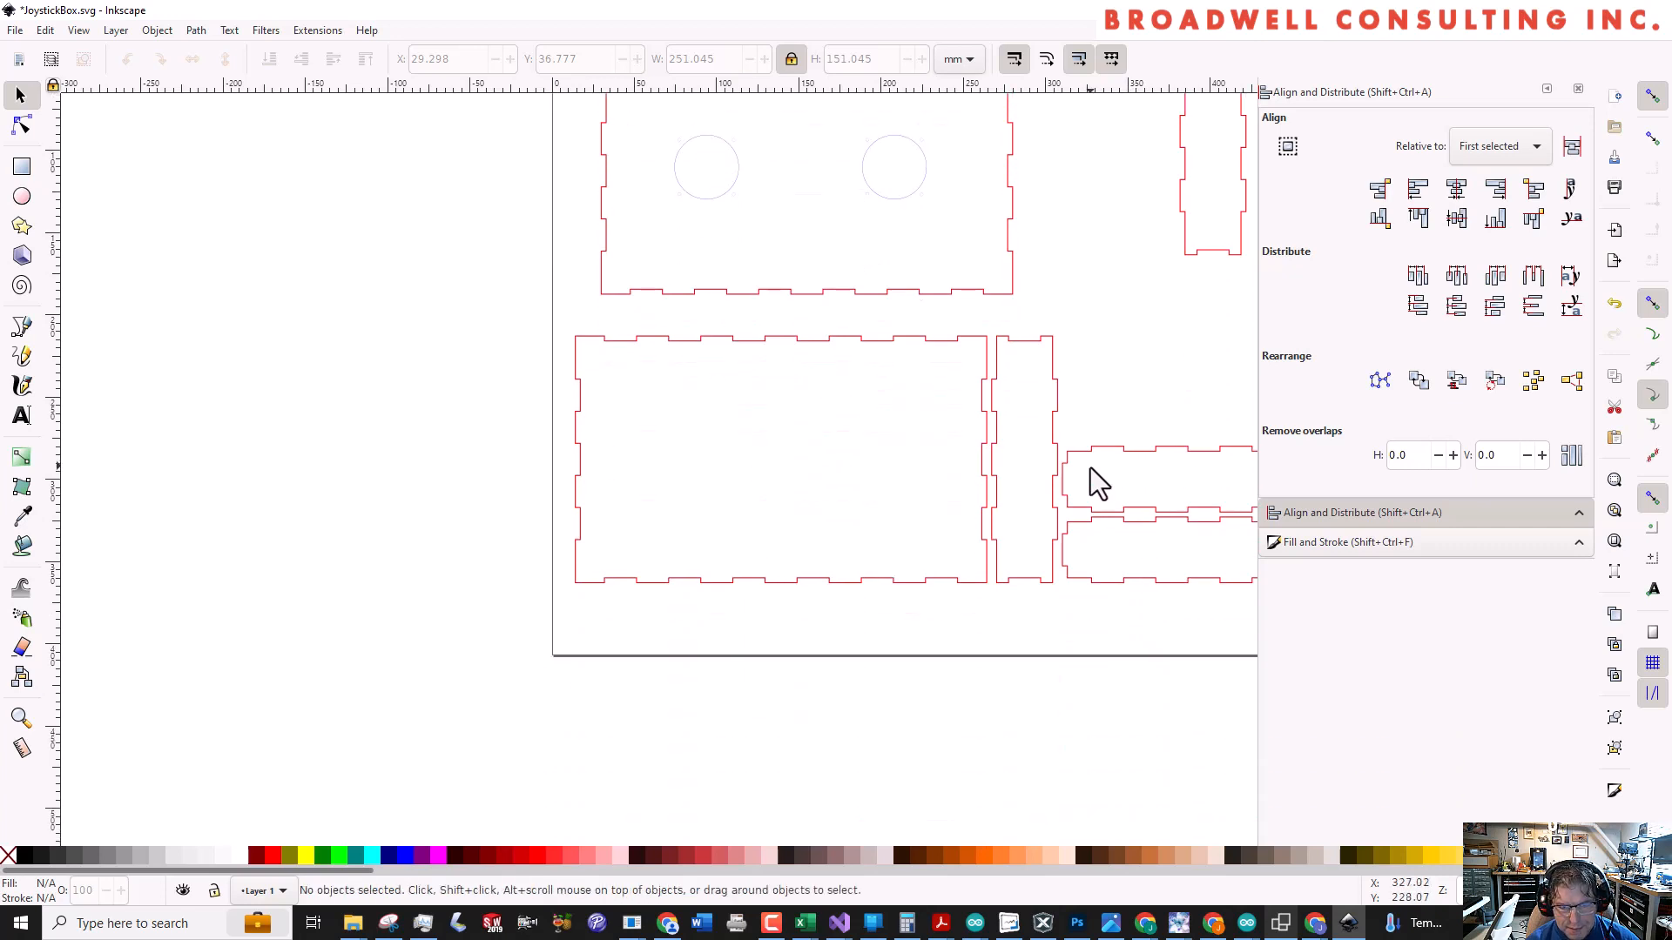
{"action": "scroll", "coordinate": [1090, 468], "scroll_direction": "down", "scroll_amount": 3, "text": "ctrl"}
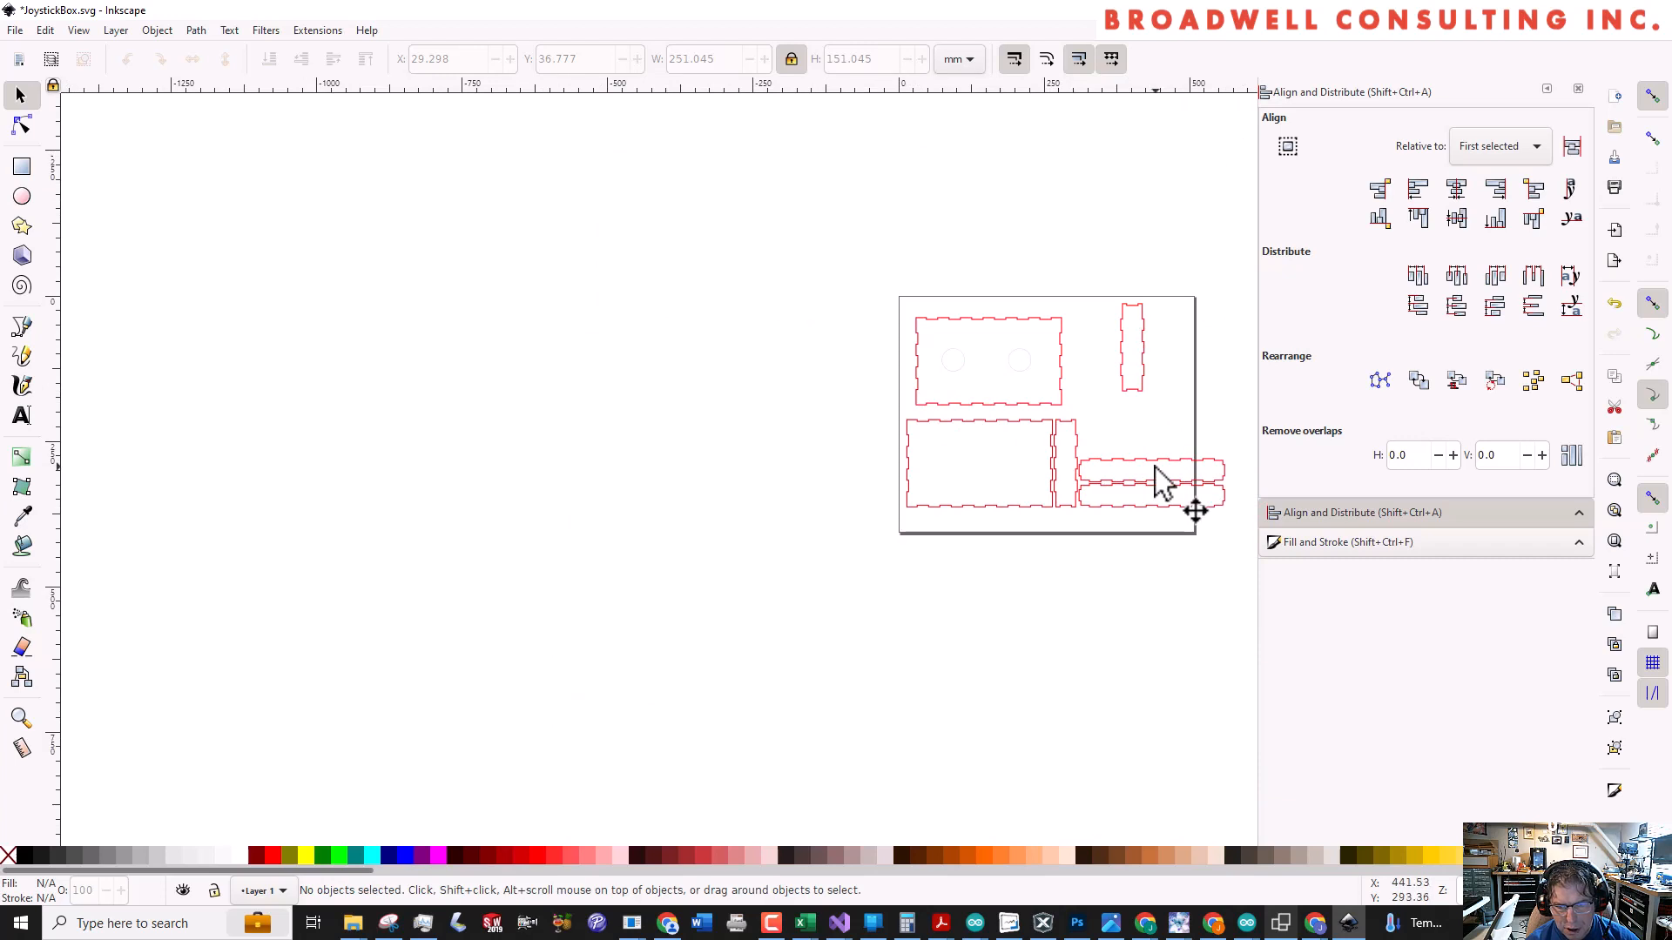
{"action": "left_click_drag", "start_coordinate": [1140, 475], "coordinate": [1168, 438]}
{"action": "scroll", "coordinate": [1201, 447], "scroll_direction": "up", "scroll_amount": 3, "text": "ctrl"}
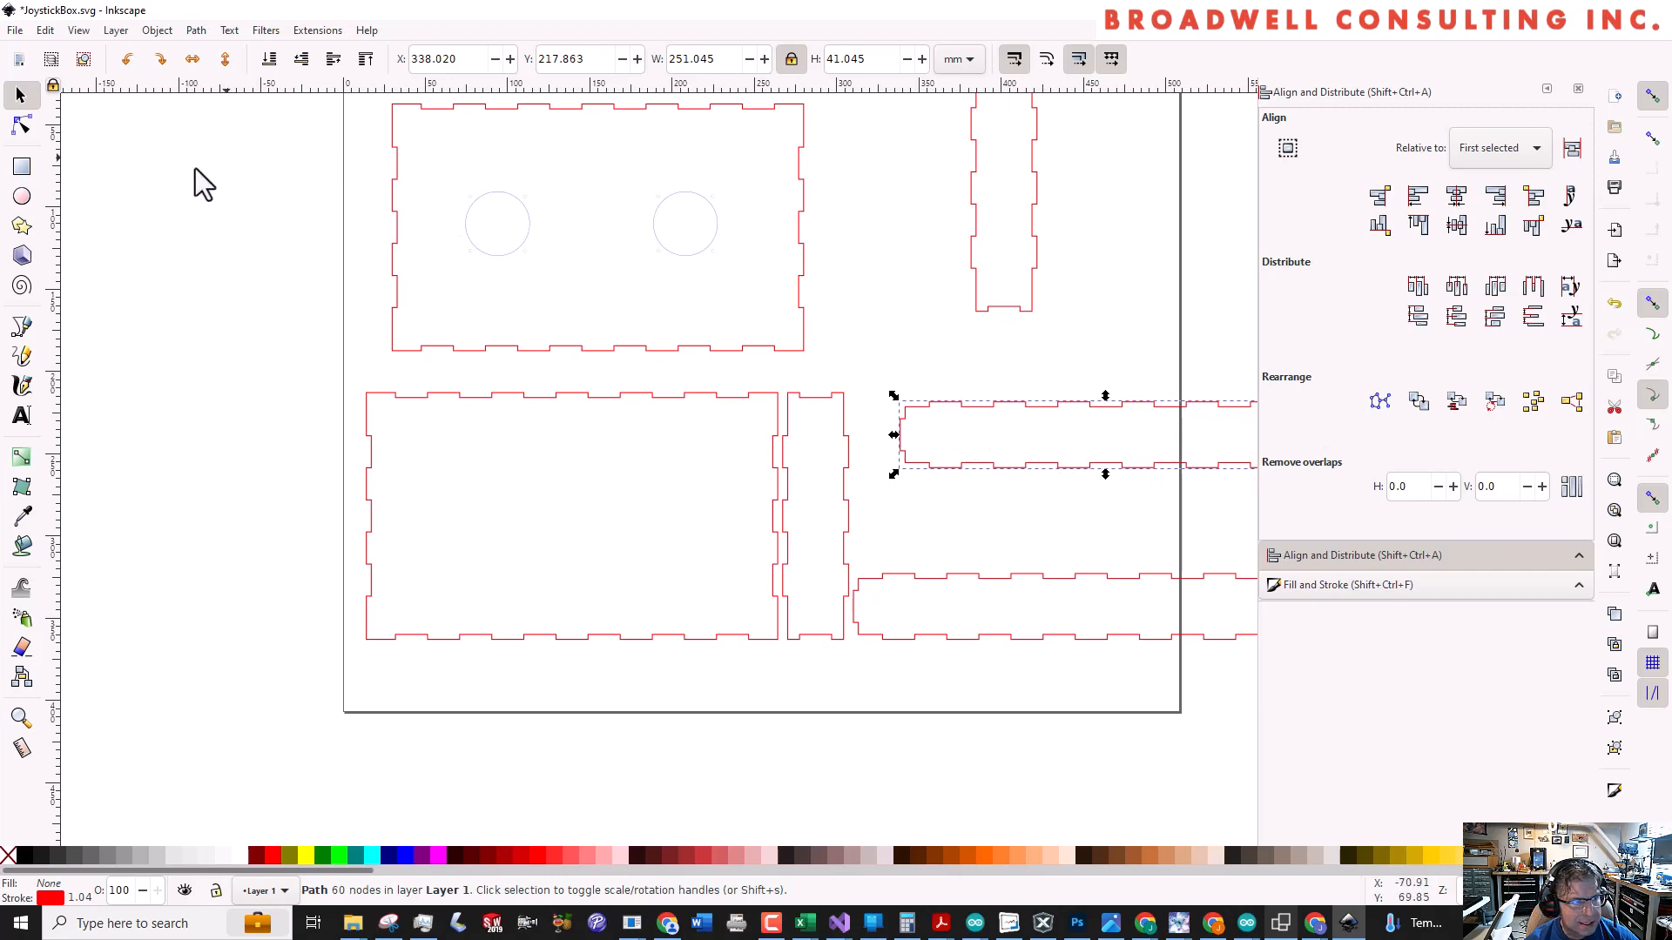
Draw a rectangle about 110 x 25 mm just above the moved long side panel, with no fill and a blue stroke
{"action": "left_click", "coordinate": [22, 166]}
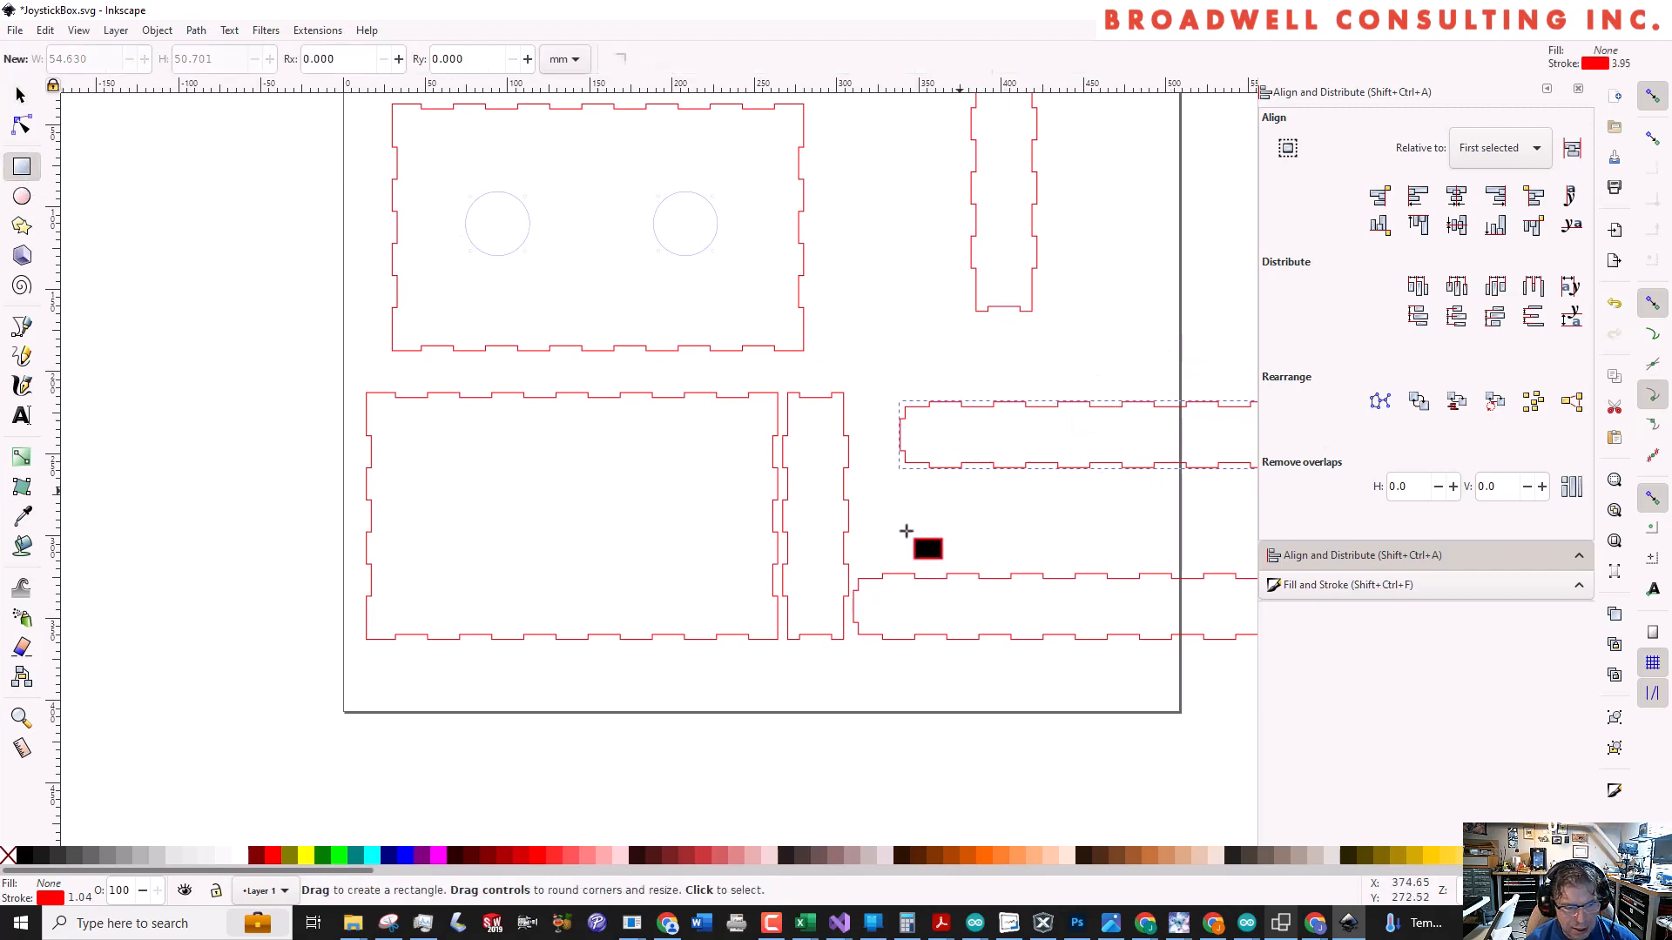
{"action": "left_click", "coordinate": [391, 857]}
{"action": "key", "text": "ctrl+z"}
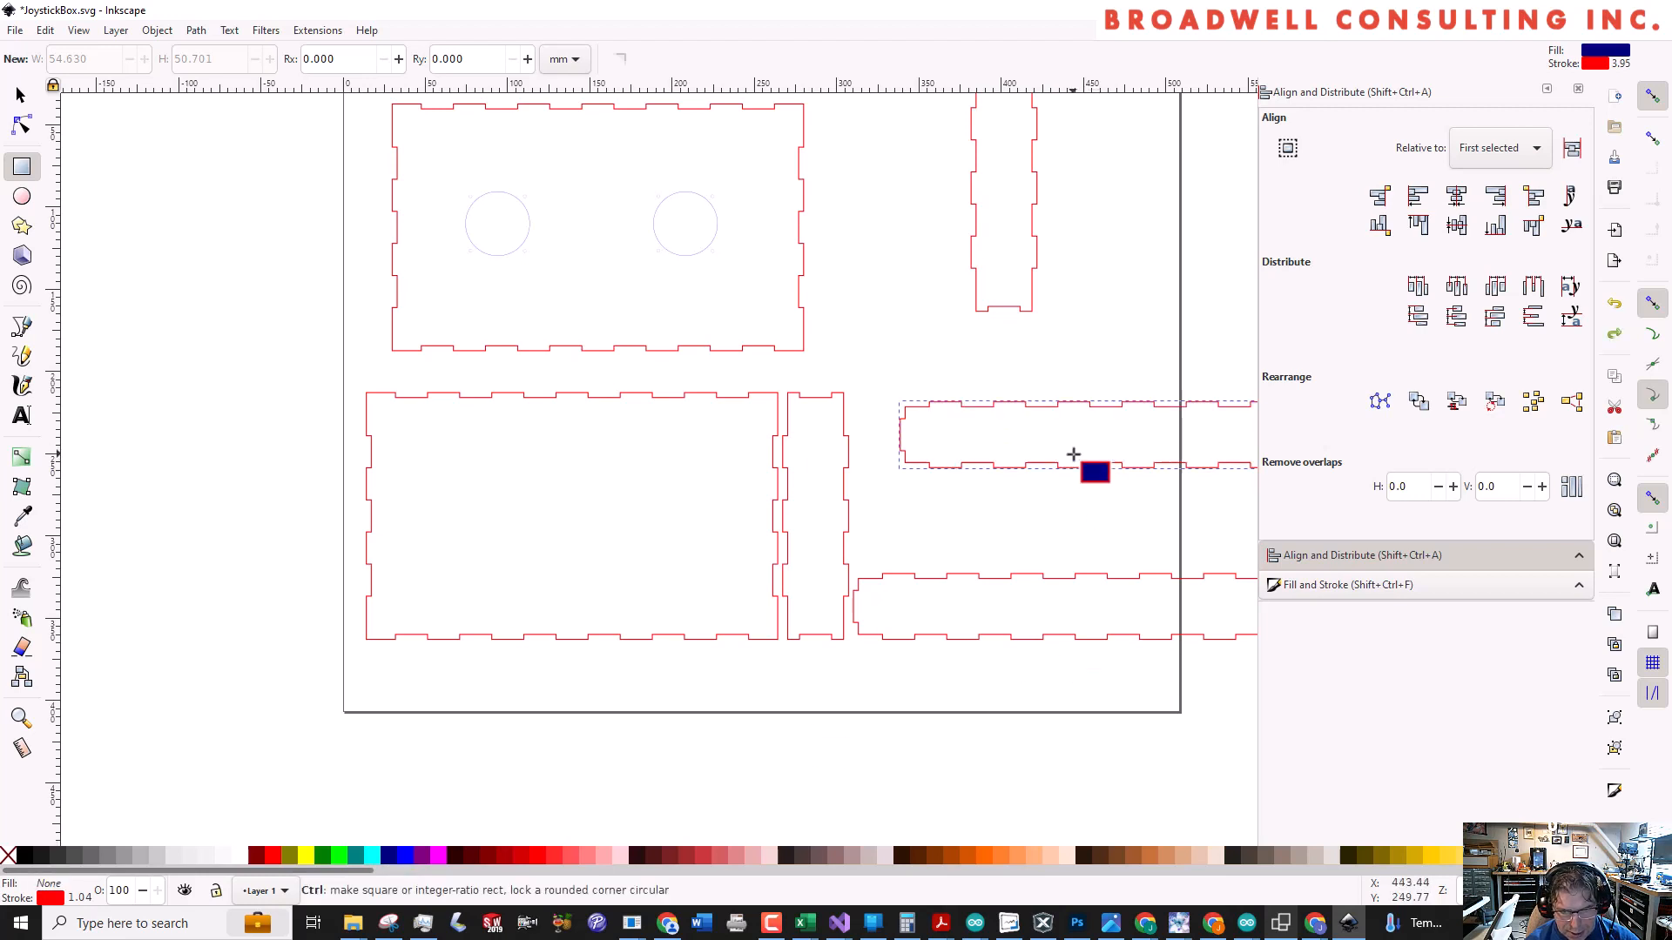
{"action": "left_click_drag", "start_coordinate": [978, 340], "coordinate": [1158, 381]}
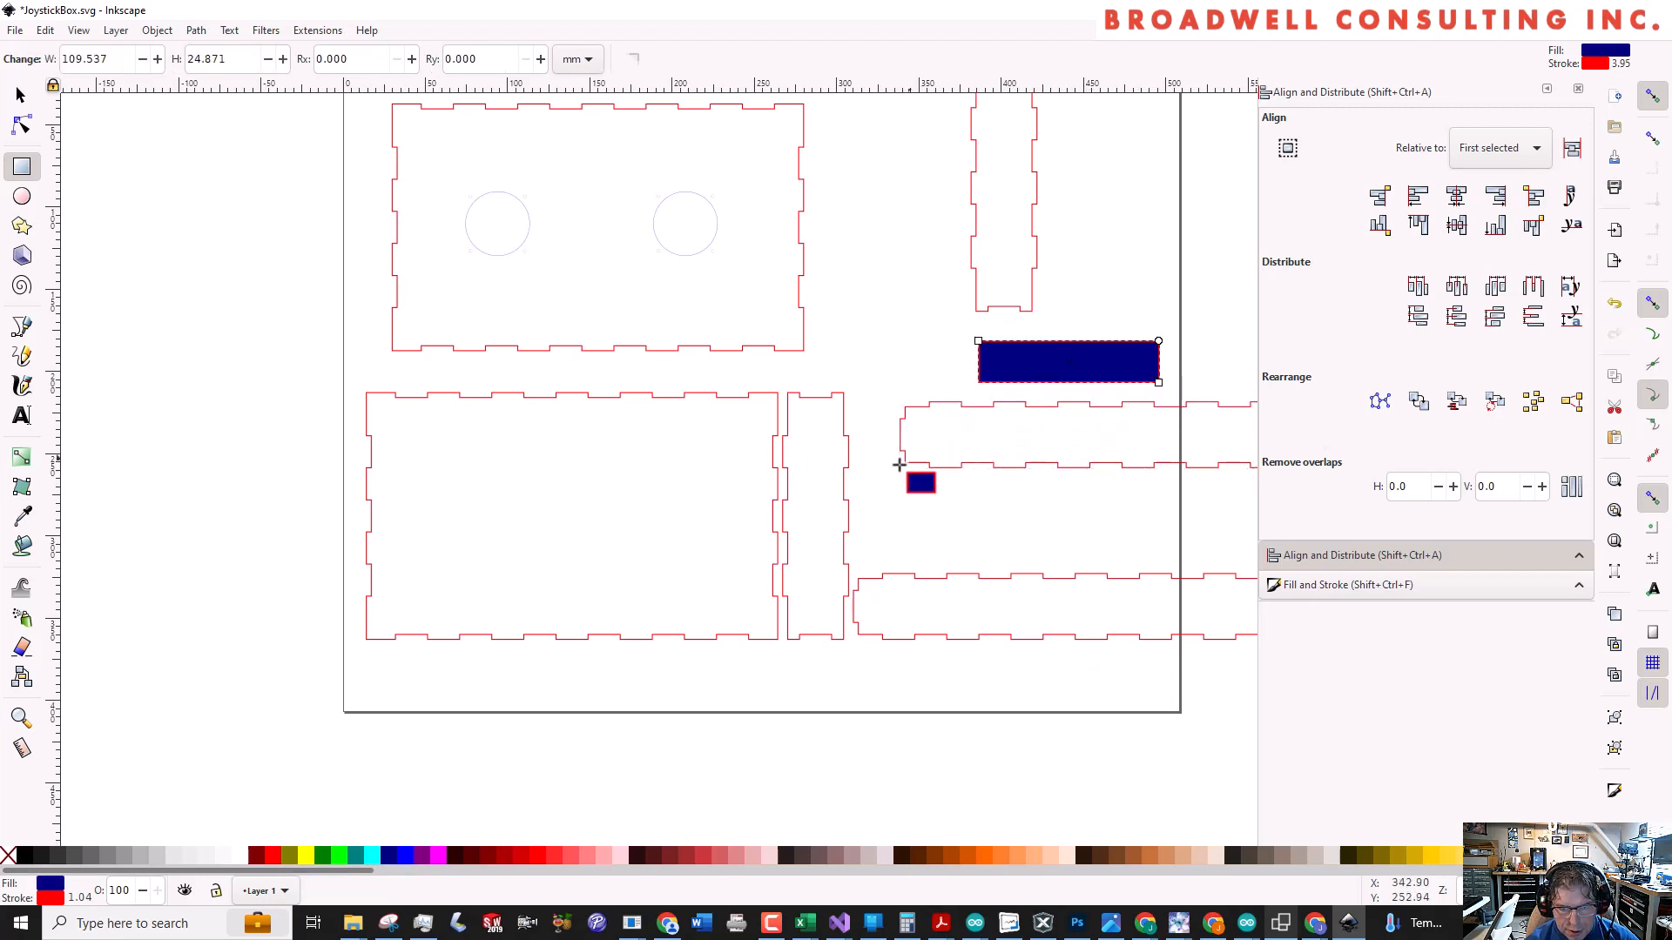
{"action": "left_click", "coordinate": [8, 855]}
{"action": "left_click", "coordinate": [408, 857], "text": "shift"}
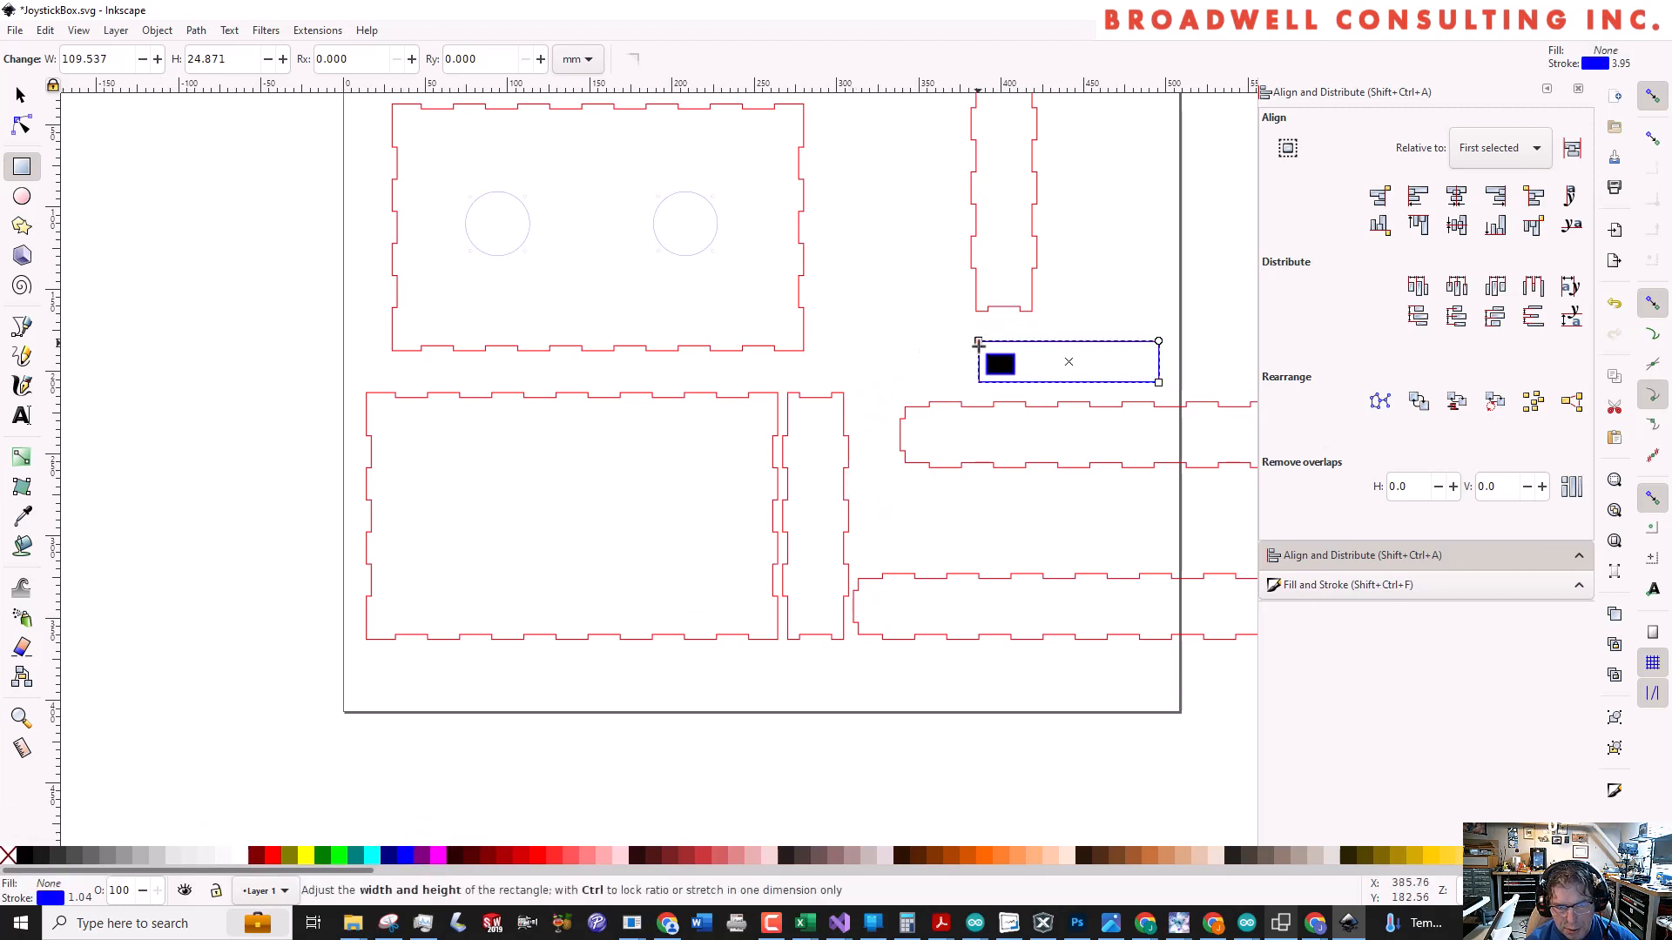
Reduce the blue rectangle's height to about 14 mm and place it on the upper long side panel at about X 414, Y 221 mm
{"action": "key", "text": "Escape"}
{"action": "key", "text": "s"}
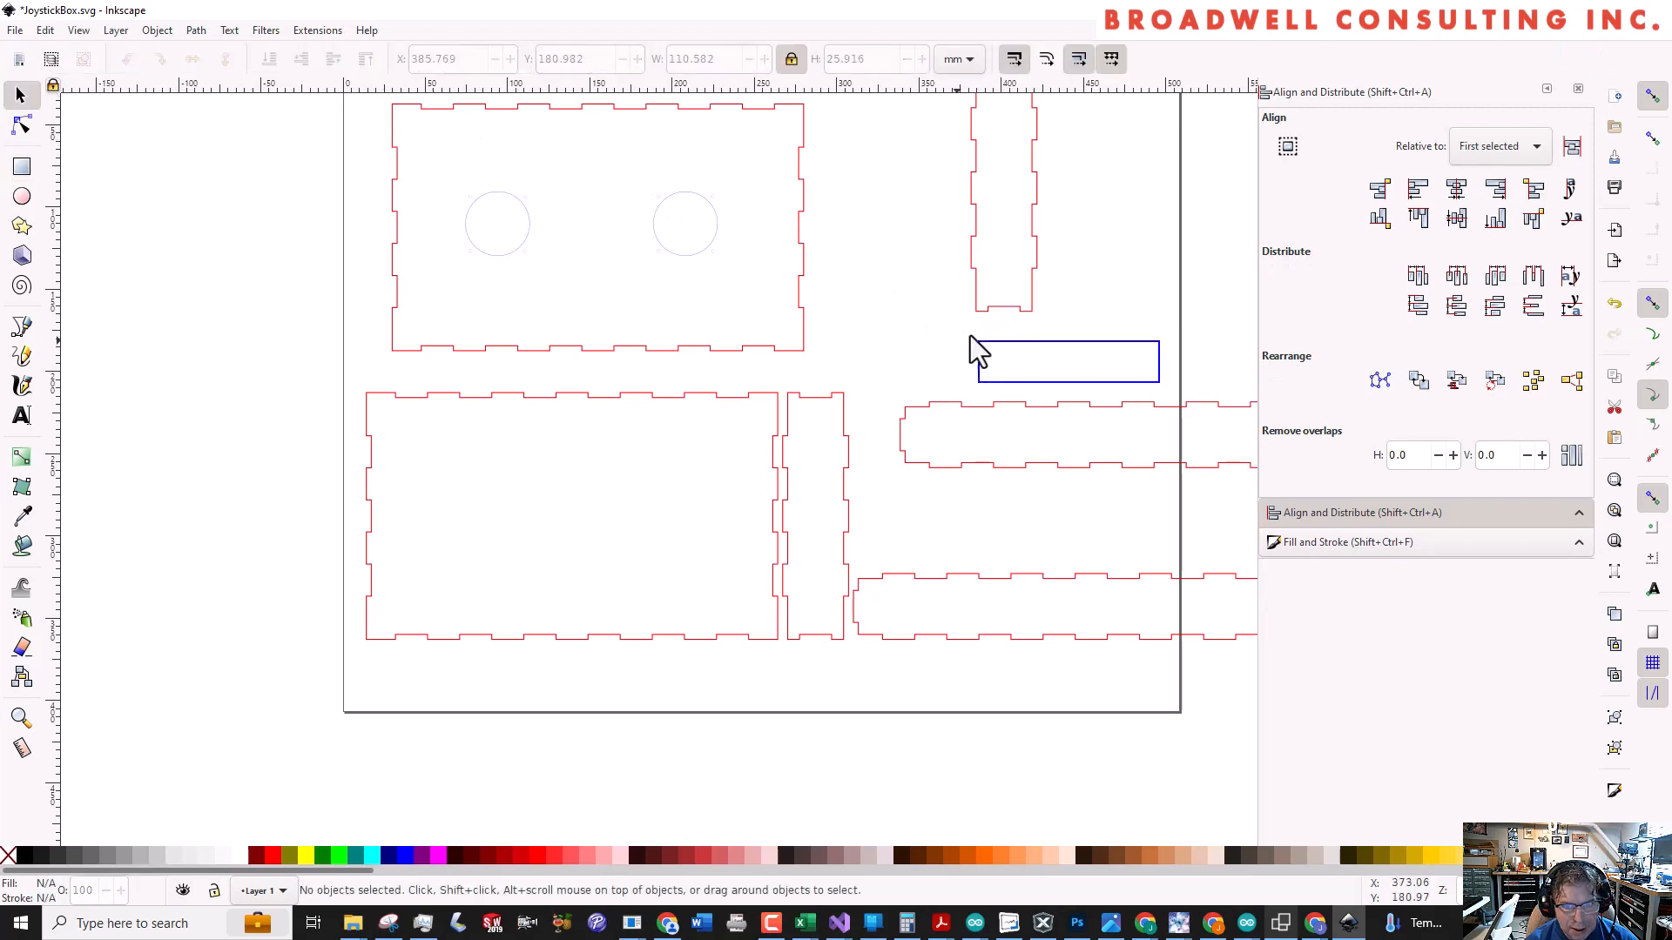
{"action": "left_click_drag", "start_coordinate": [1016, 339], "coordinate": [1112, 425]}
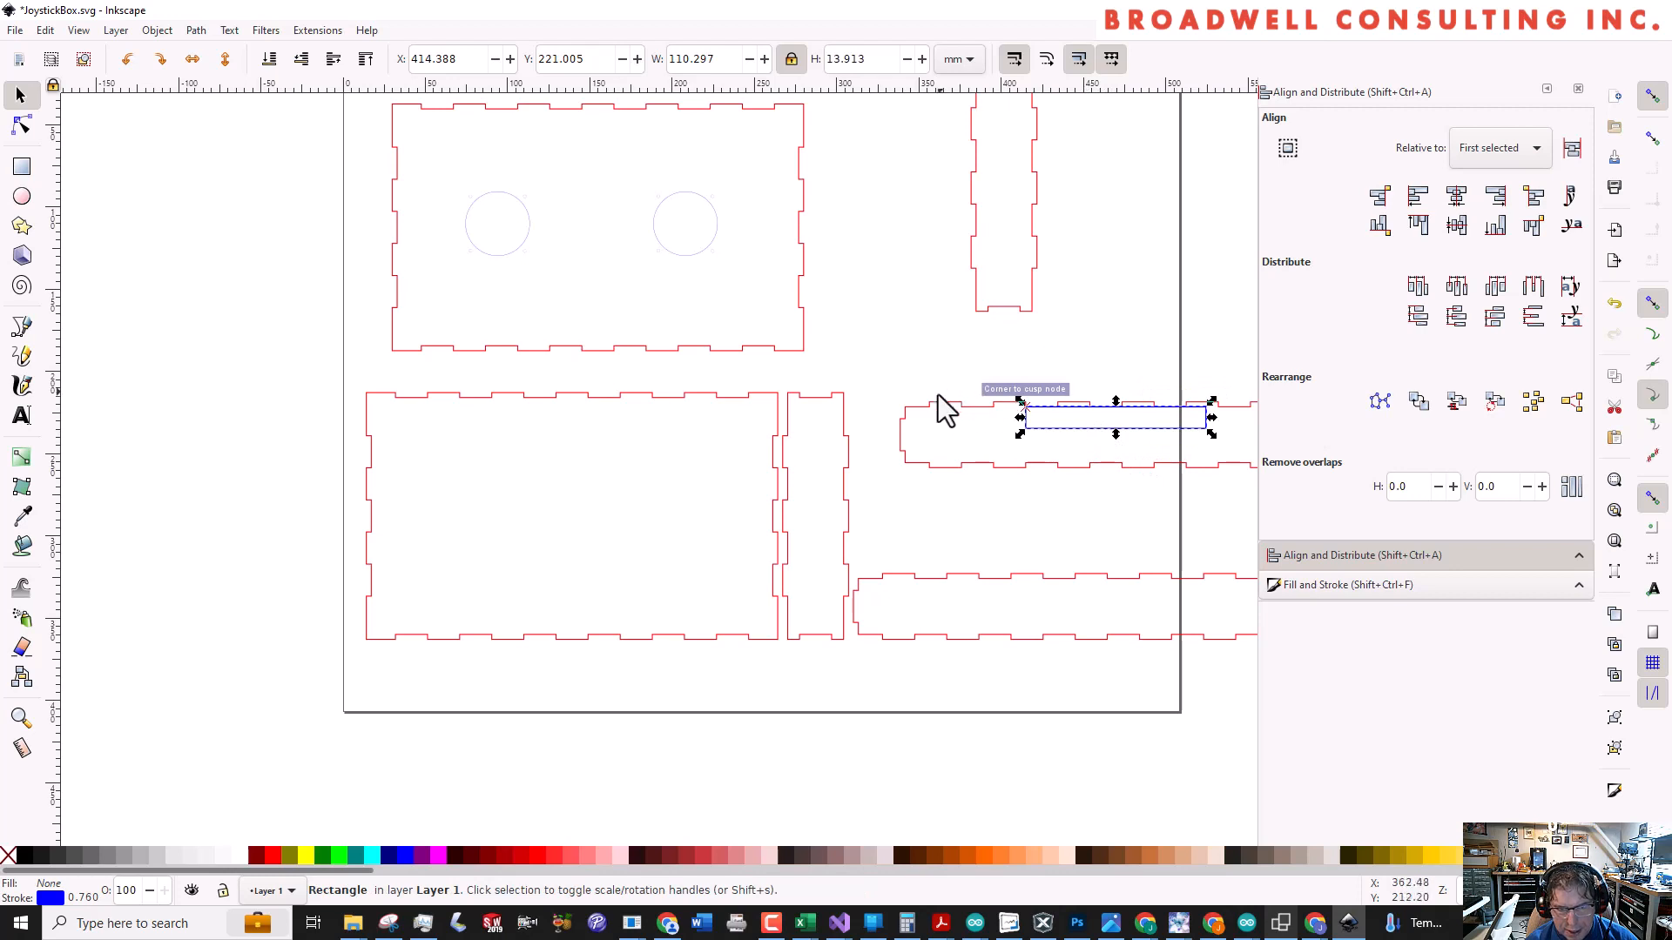
Centre the upper long side panel on the blue rectangle both vertically and horizontally
{"action": "left_click", "coordinate": [922, 421], "text": "shift"}
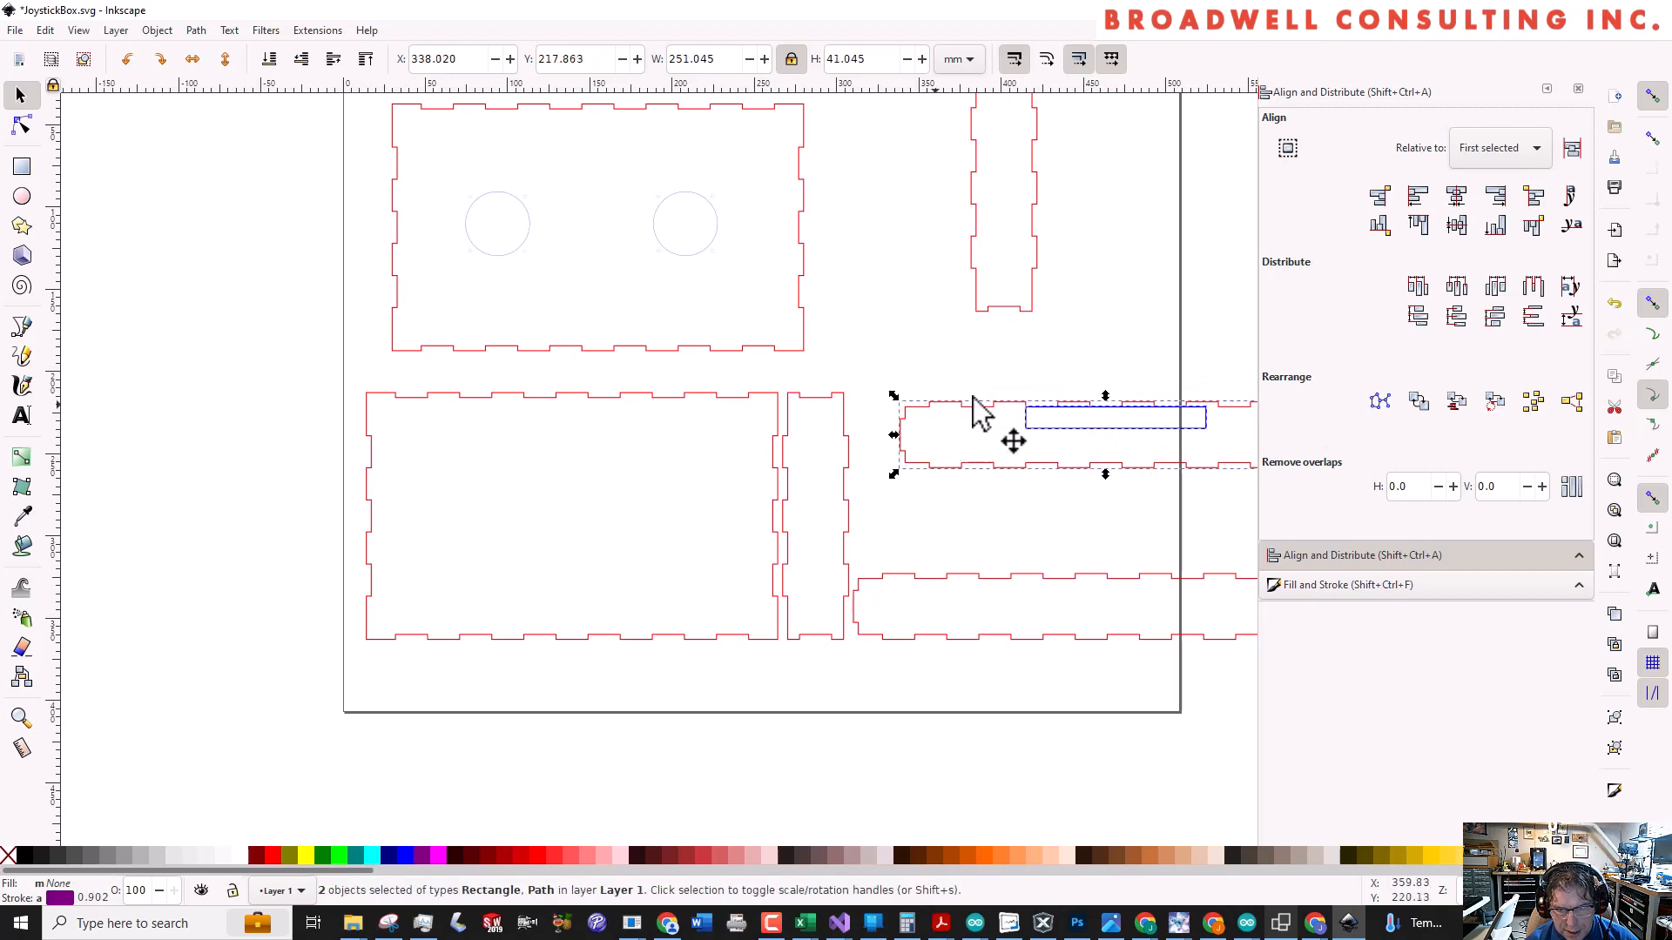
{"action": "left_click", "coordinate": [1457, 225]}
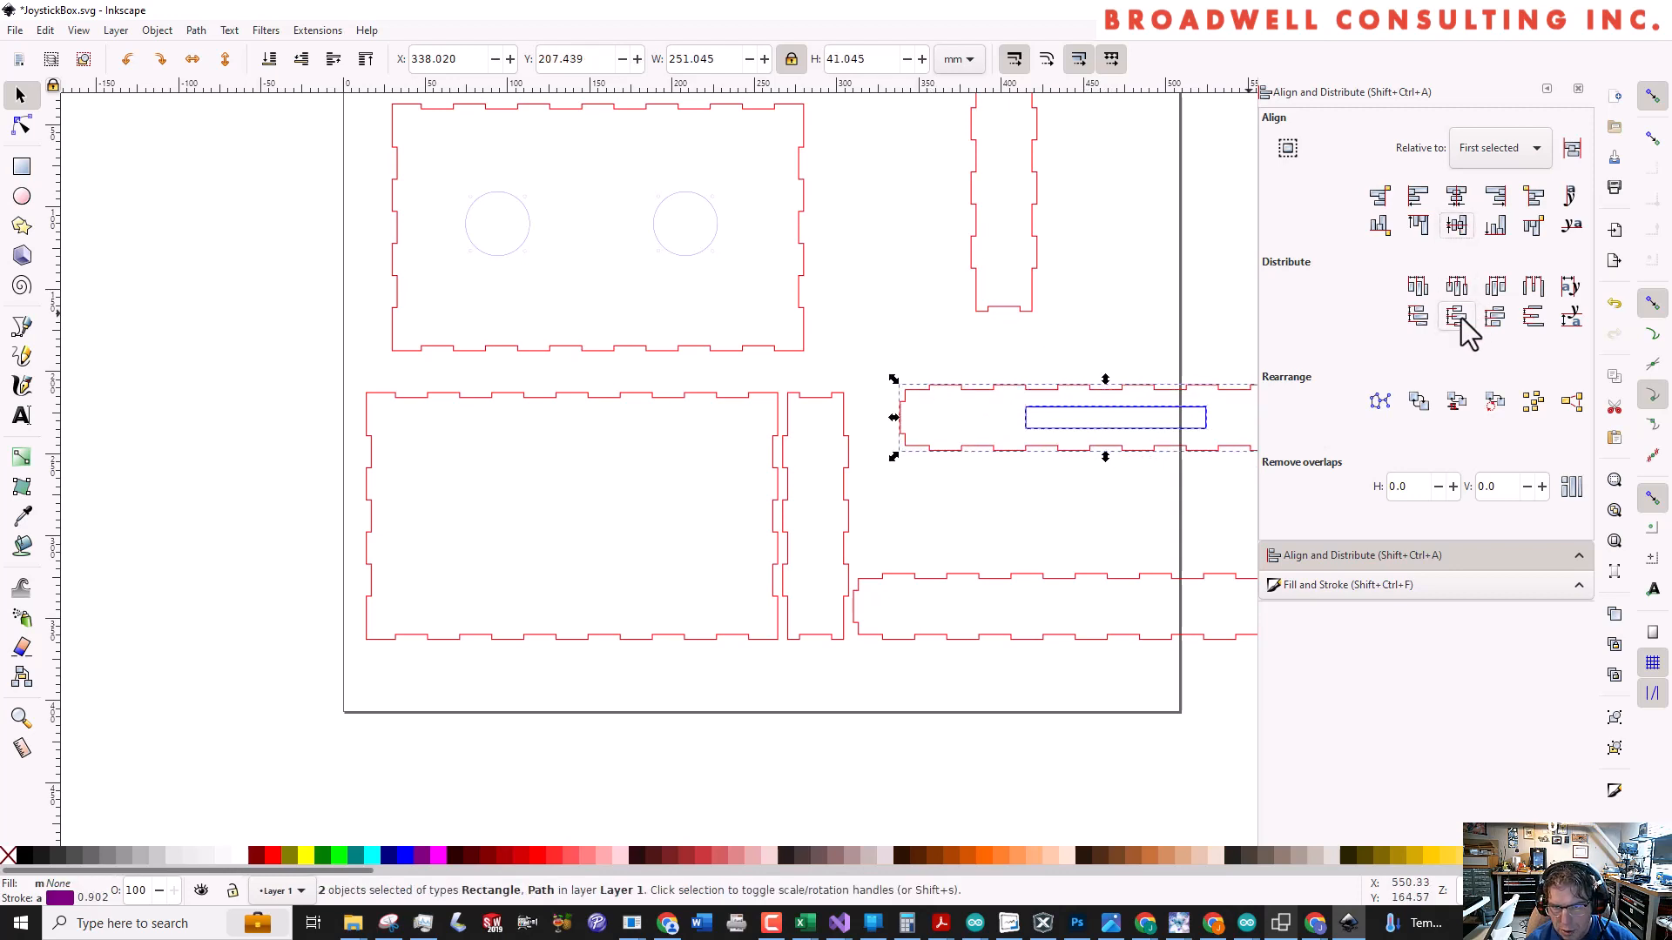
{"action": "left_click", "coordinate": [1456, 196]}
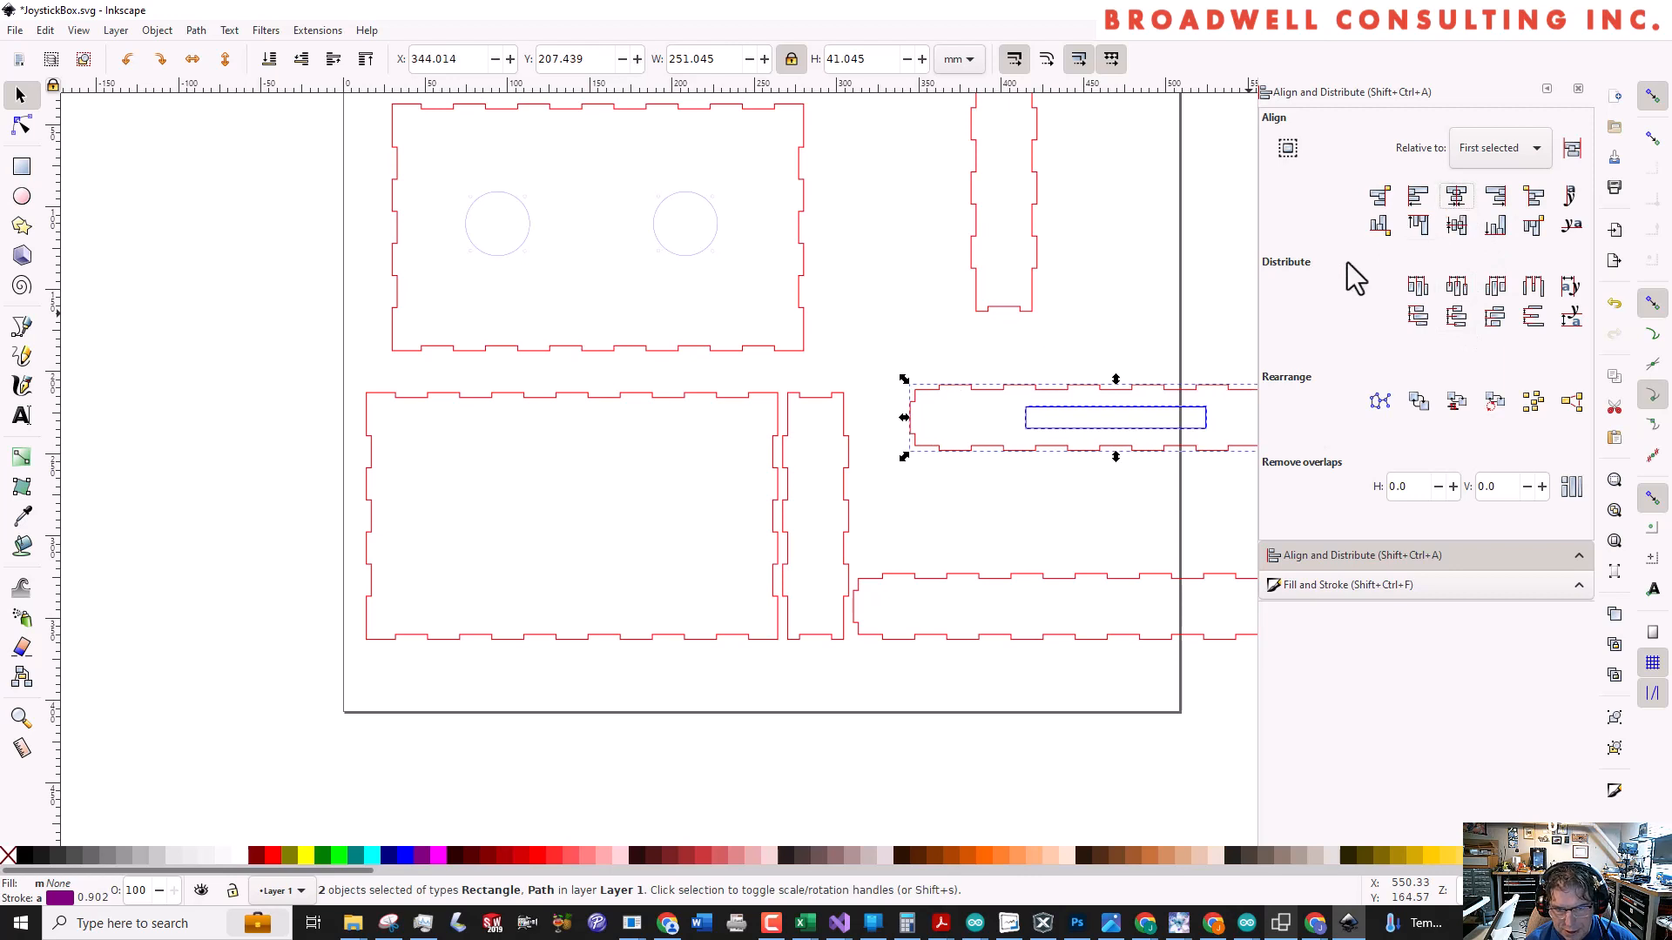
{"action": "left_click", "coordinate": [1143, 337]}
Group the upper long side panel with its blue rectangle, and group the upper large panel with its joystick hole patterns
{"action": "scroll", "coordinate": [982, 380], "scroll_direction": "down", "scroll_amount": 2}
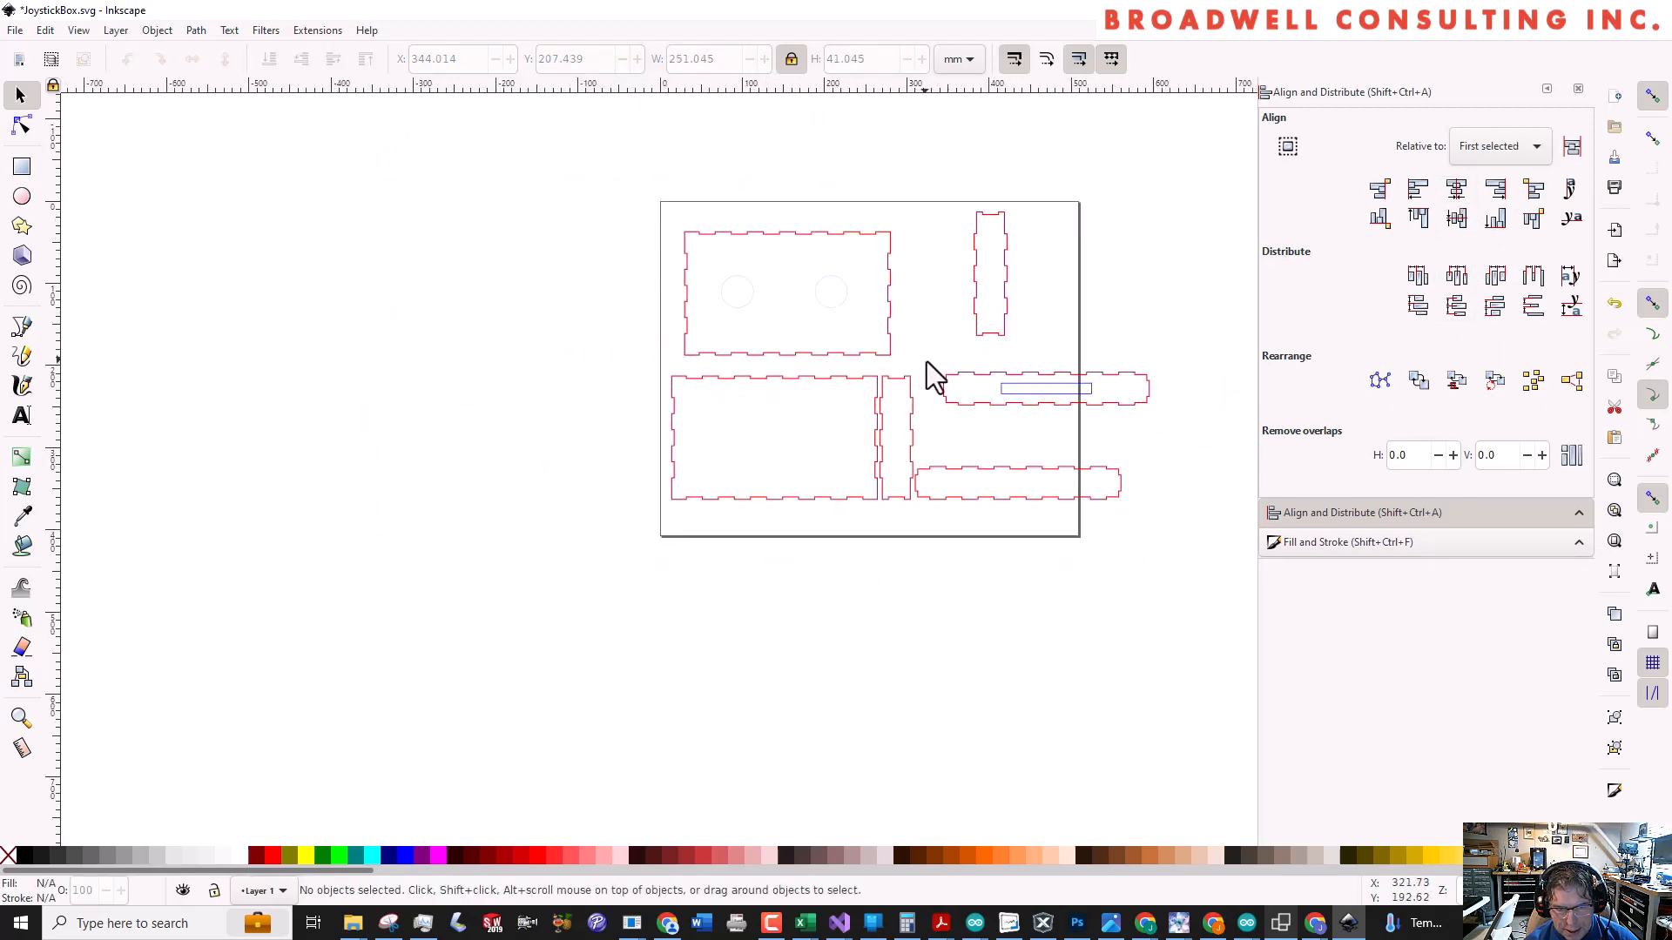
{"action": "left_click_drag", "start_coordinate": [926, 362], "coordinate": [1205, 429]}
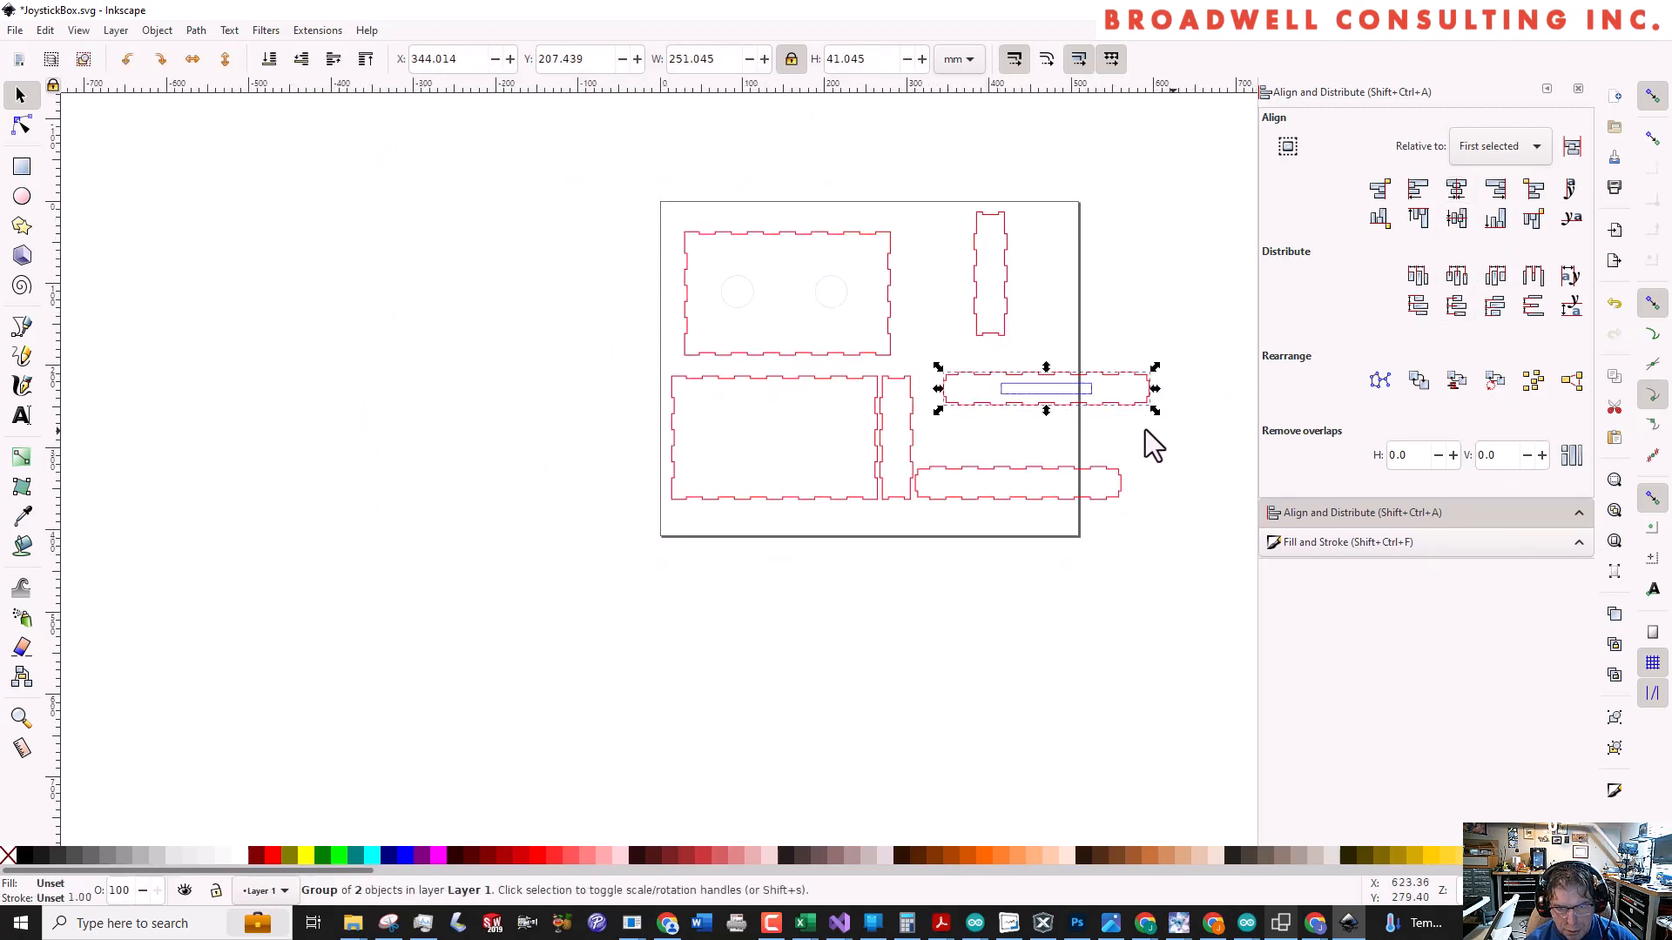
{"action": "left_click_drag", "start_coordinate": [657, 205], "coordinate": [925, 385]}
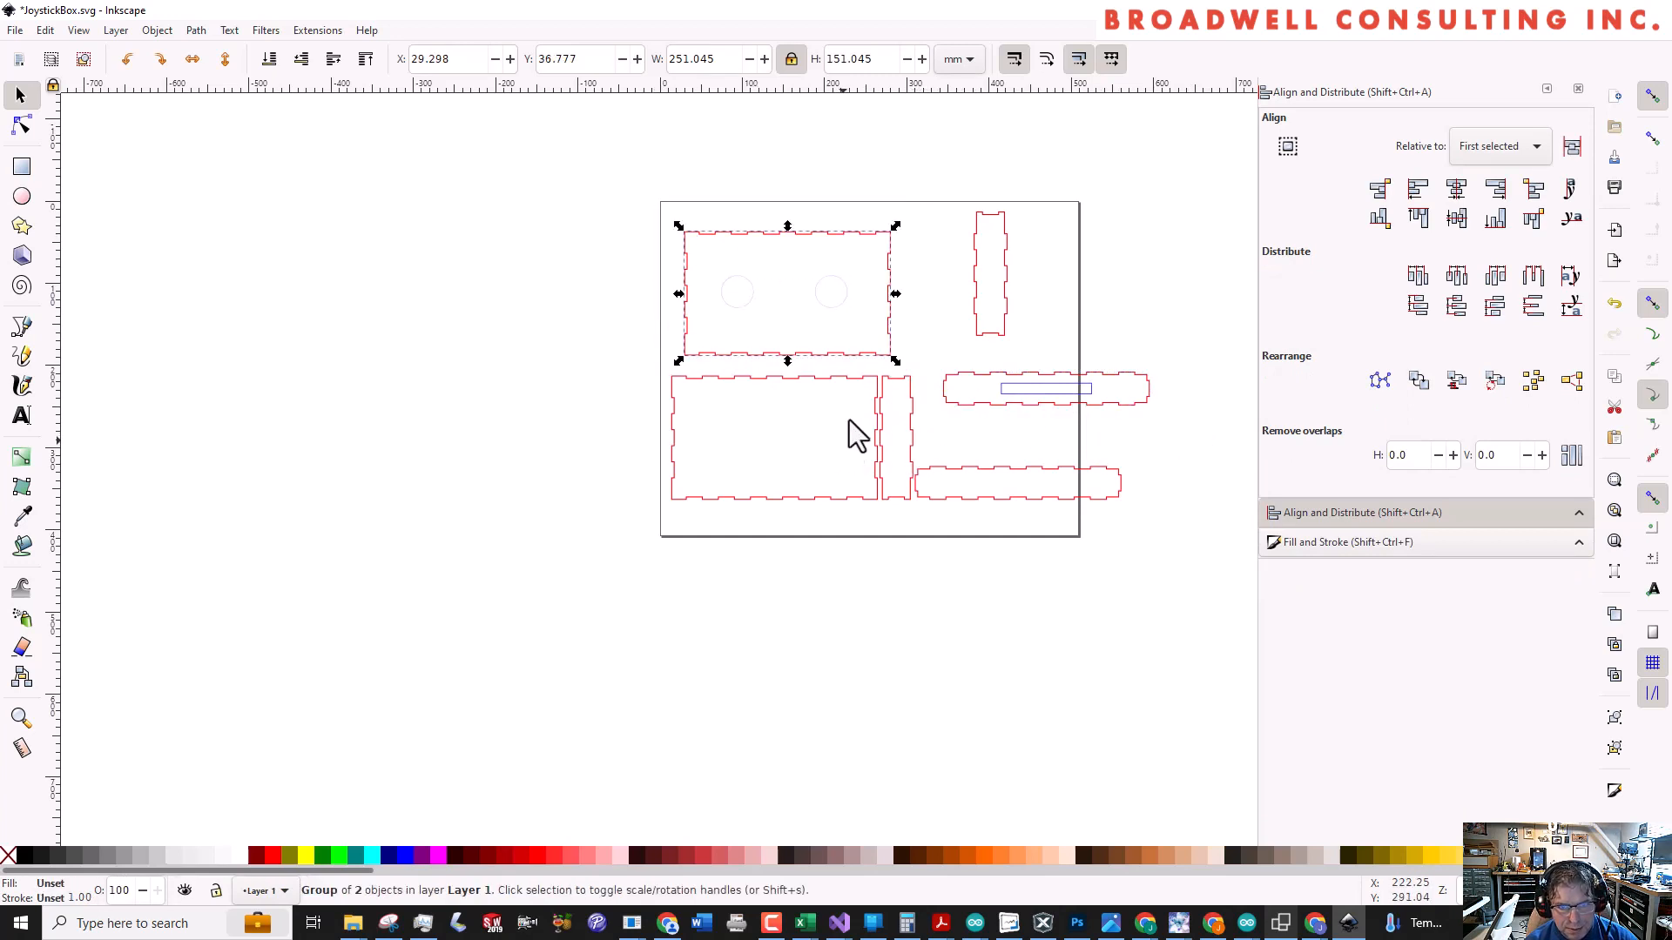
{"action": "left_click", "coordinate": [787, 319]}
Add the text "Shoulder" just below the left joystick hole on the upper large panel
{"action": "scroll", "coordinate": [784, 331], "scroll_direction": "up", "scroll_amount": 2}
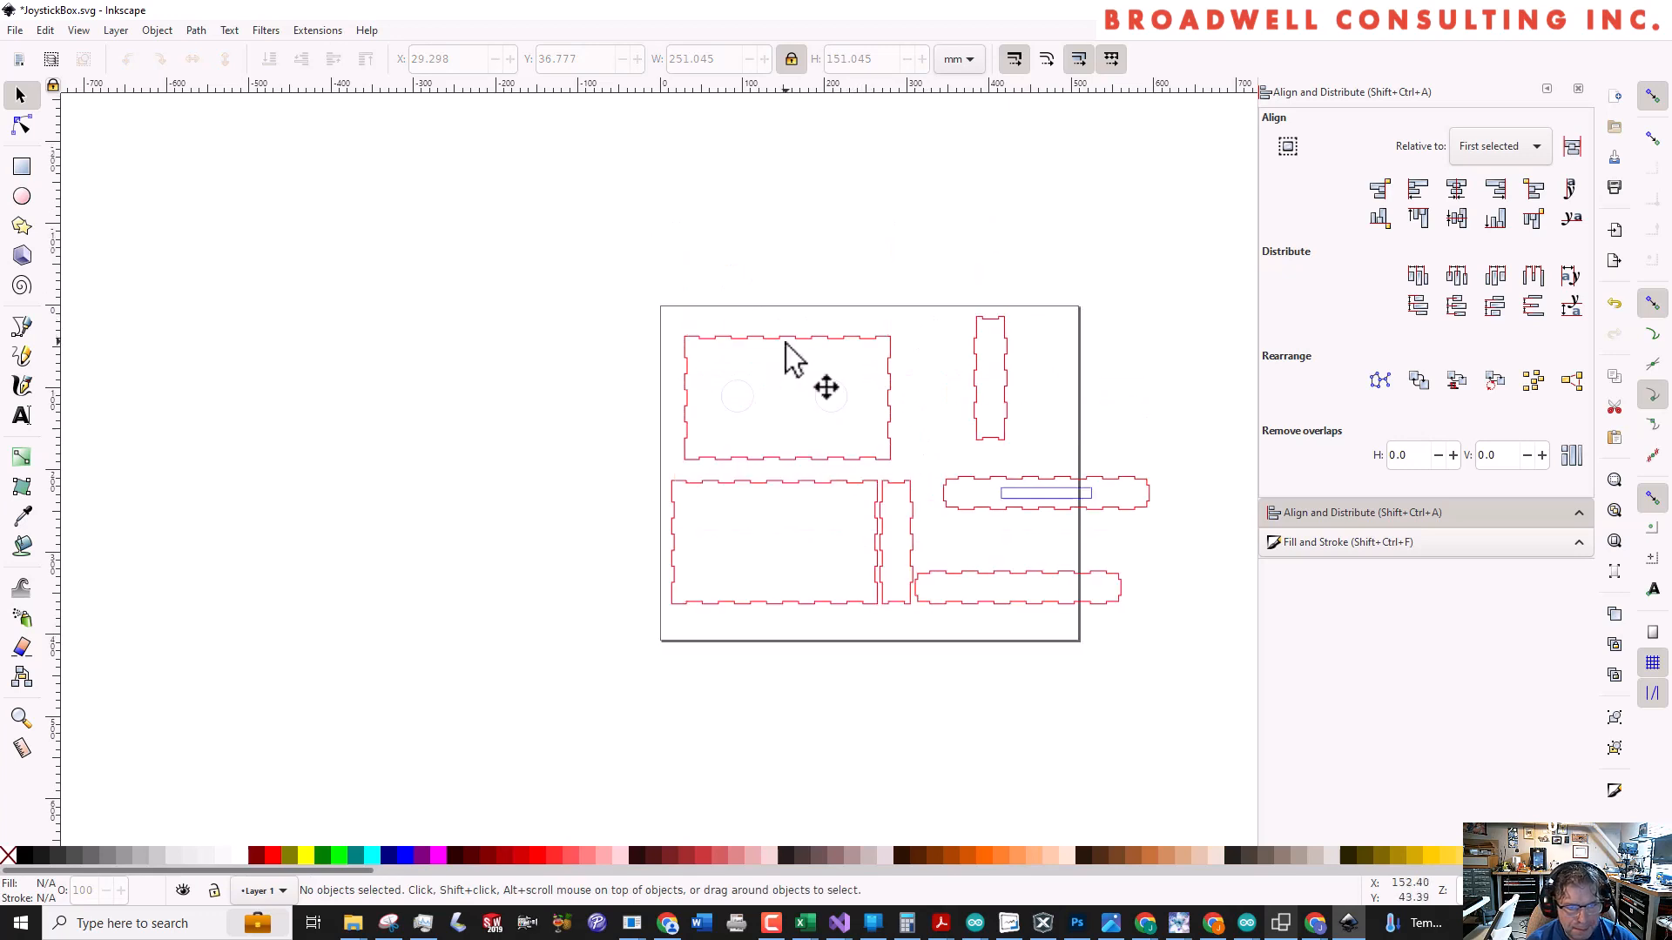
{"action": "scroll", "coordinate": [788, 357], "scroll_direction": "up", "scroll_amount": 4}
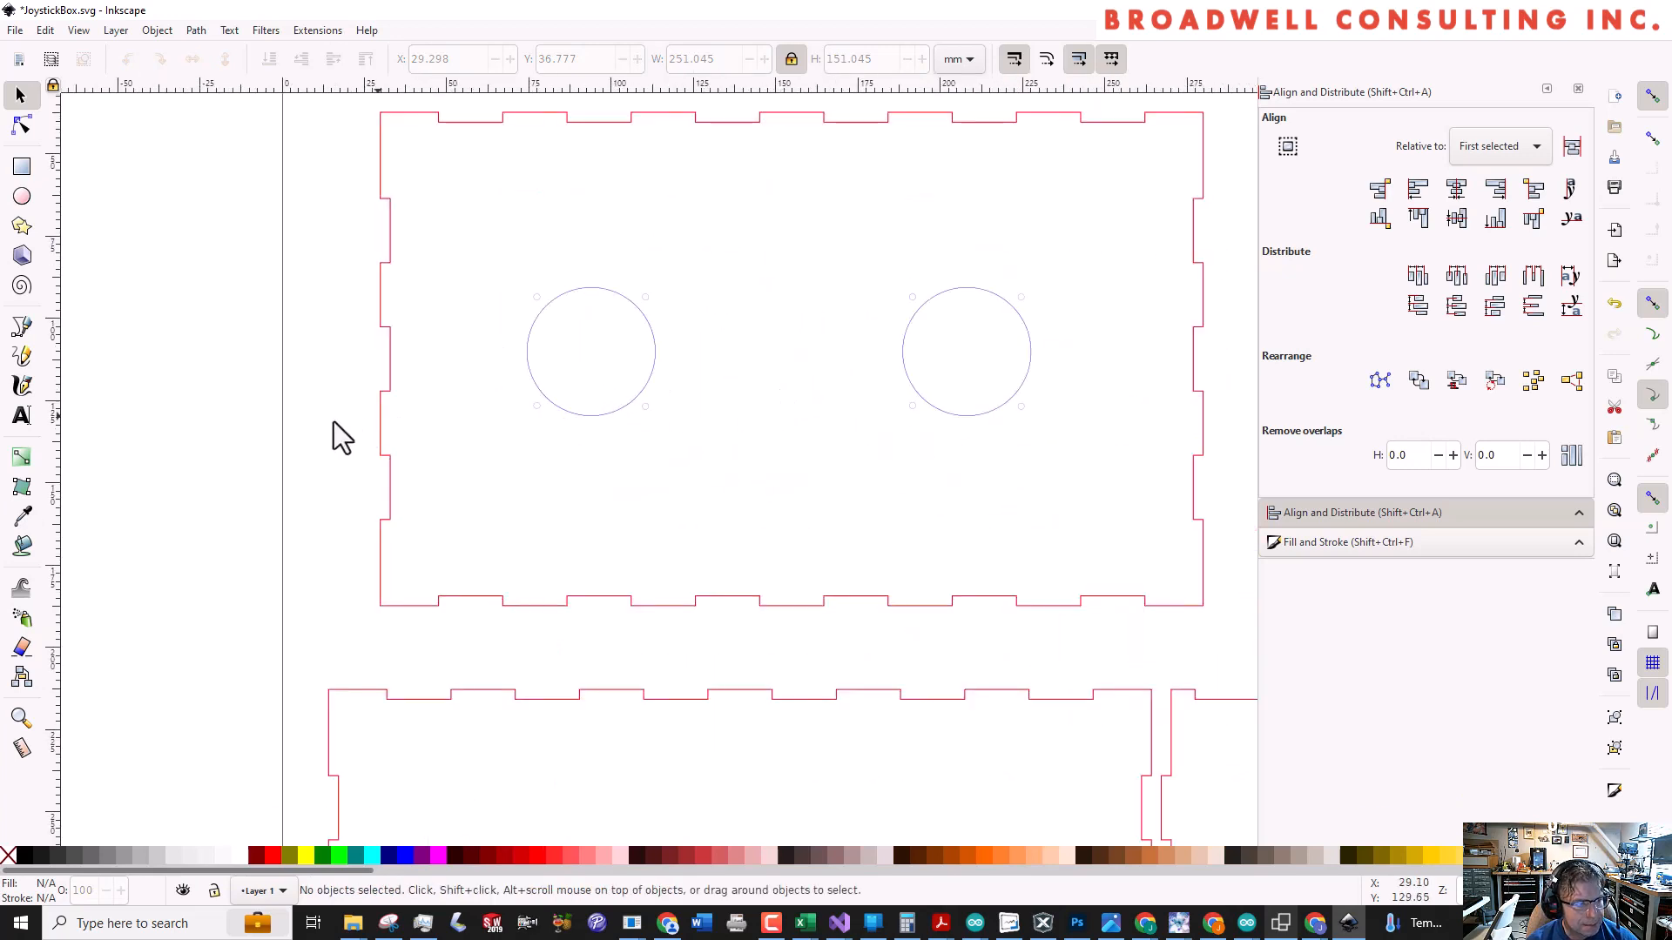
{"action": "left_click", "coordinate": [22, 416]}
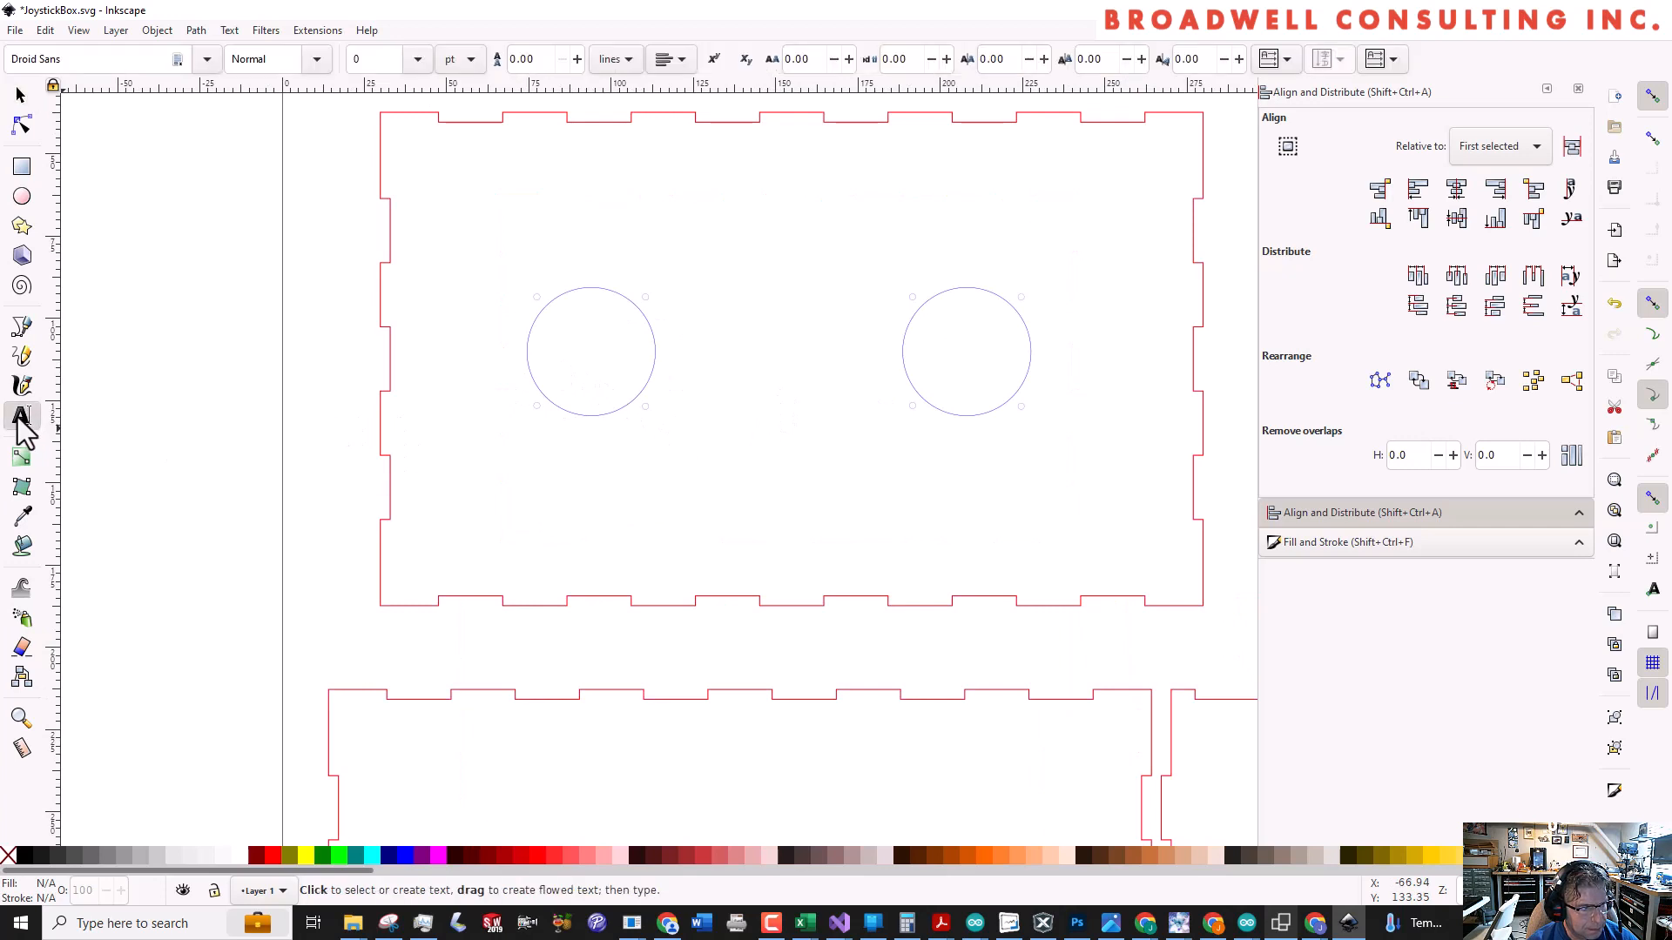
{"action": "left_click", "coordinate": [538, 445]}
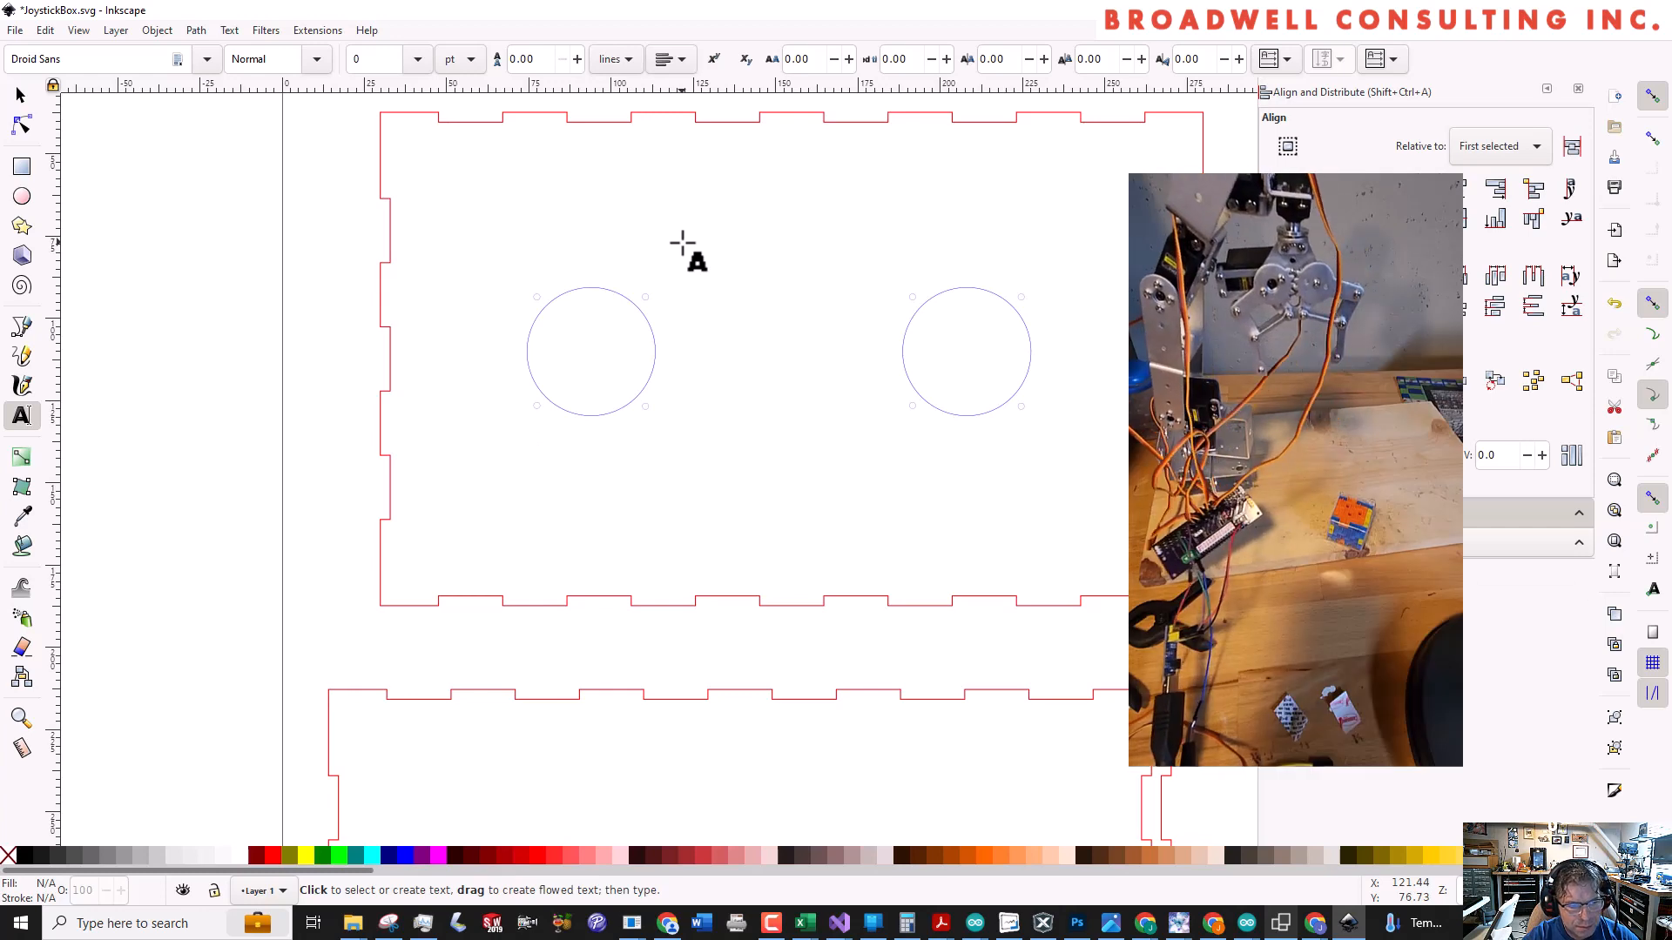
{"action": "type", "text": "Shoulder"}
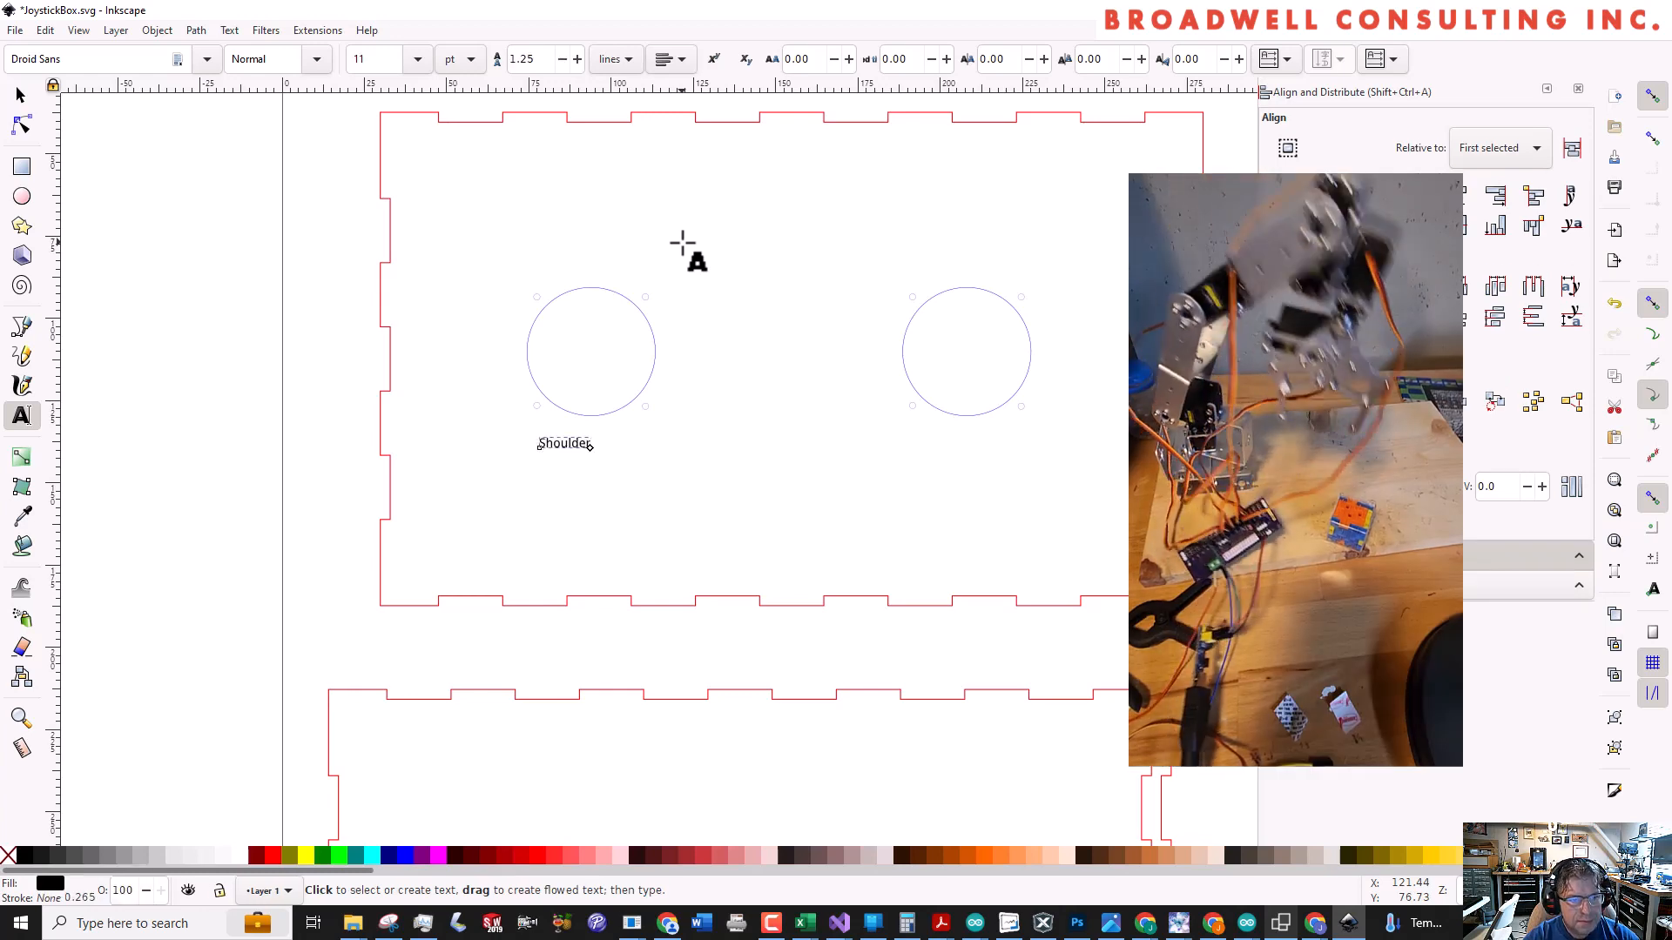
Set the whole Shoulder label's font to Arial in the Heavy style
{"action": "key", "text": "ctrl+a"}
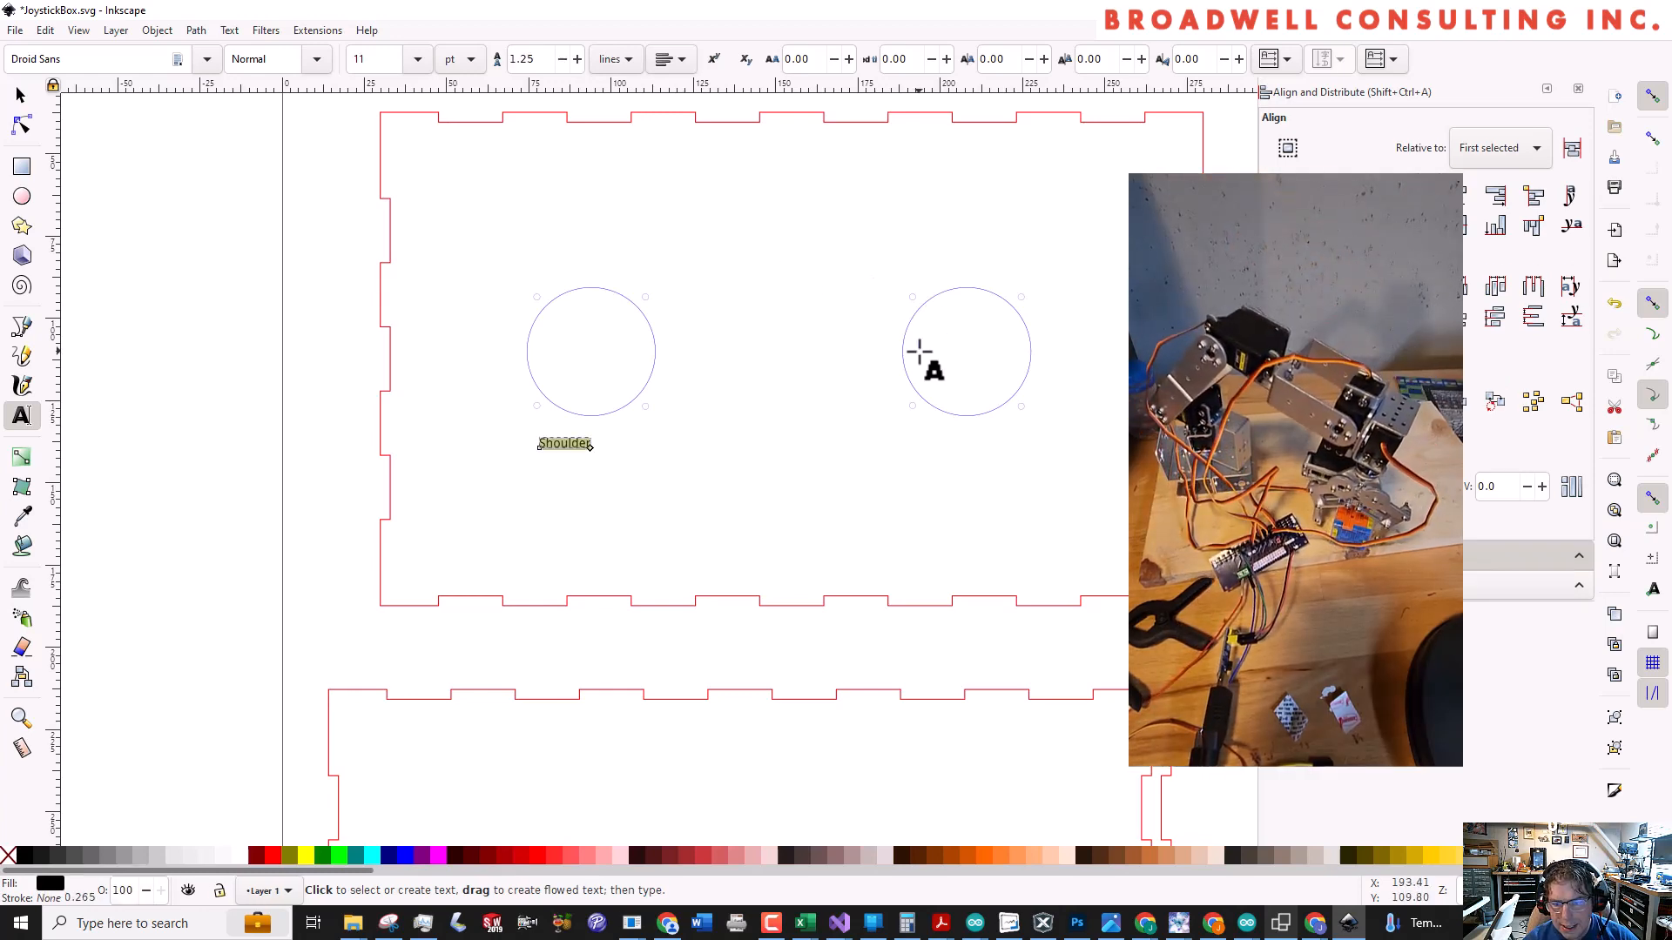
{"action": "left_click", "coordinate": [216, 60]}
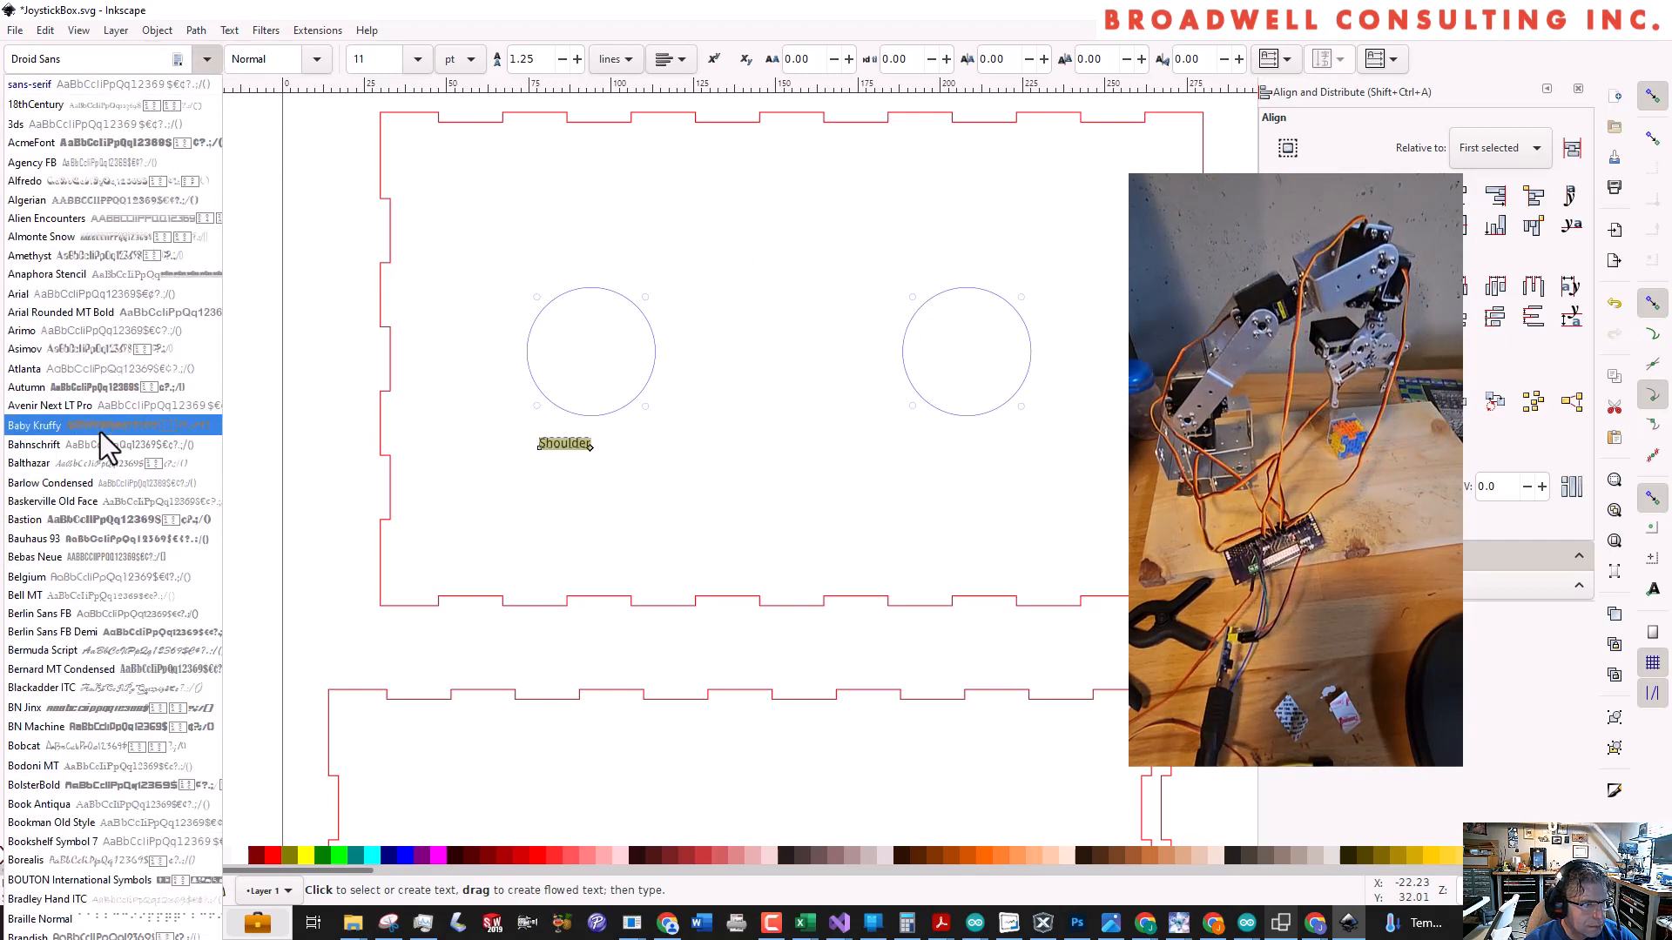
{"action": "left_click", "coordinate": [91, 295]}
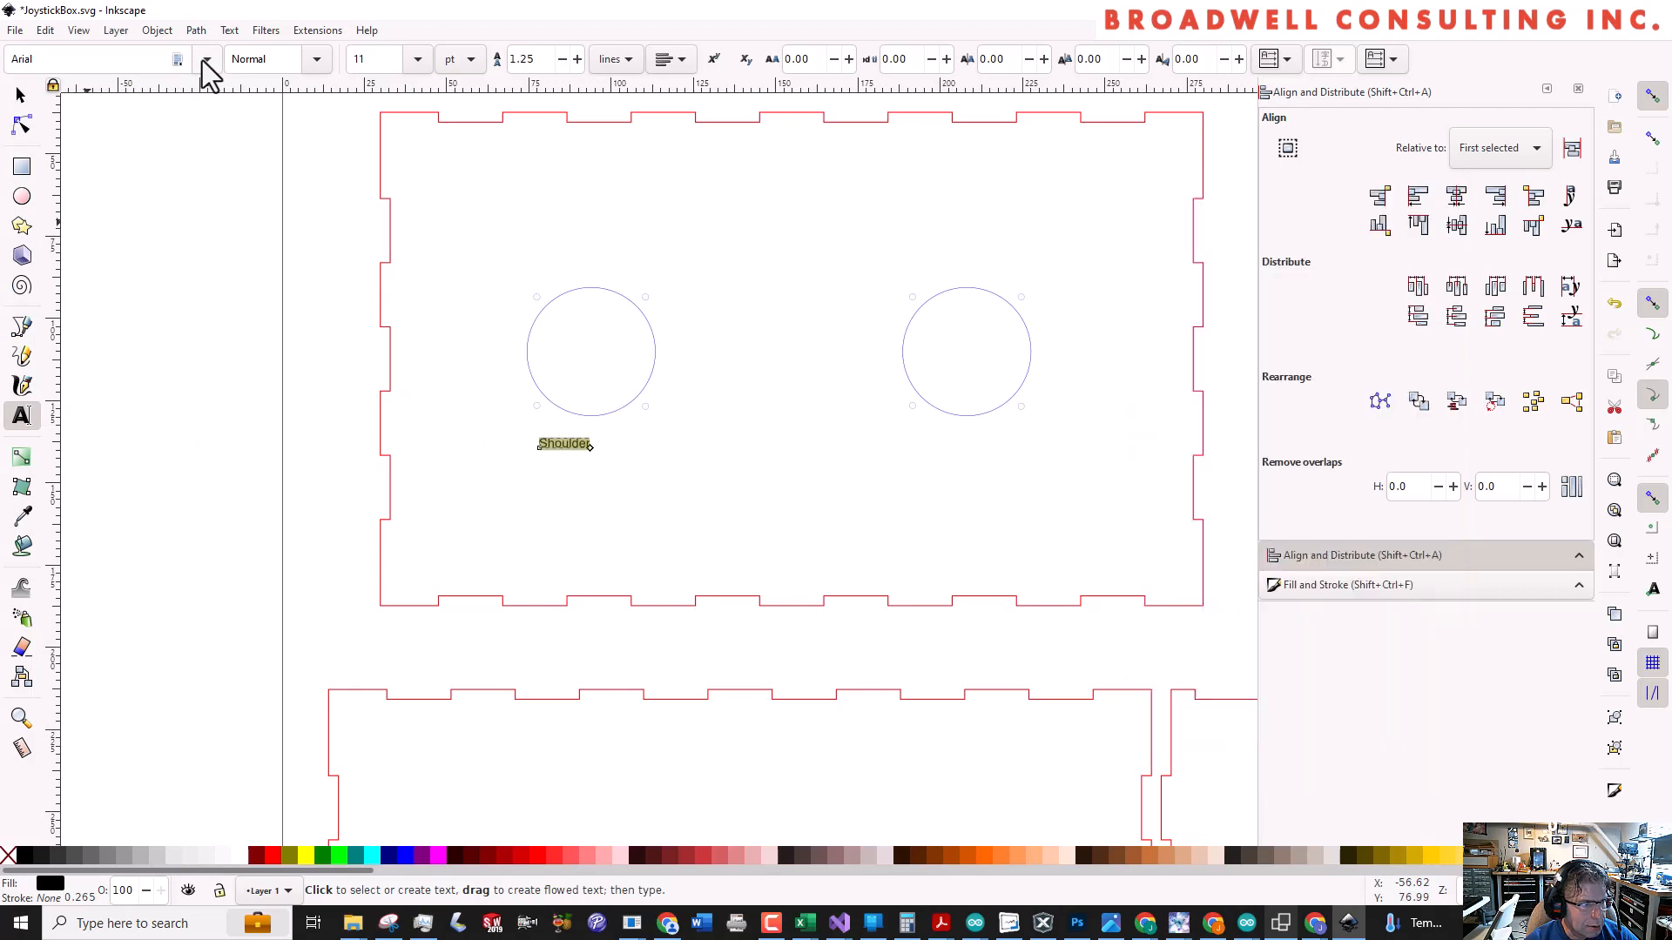
{"action": "left_click", "coordinate": [207, 59]}
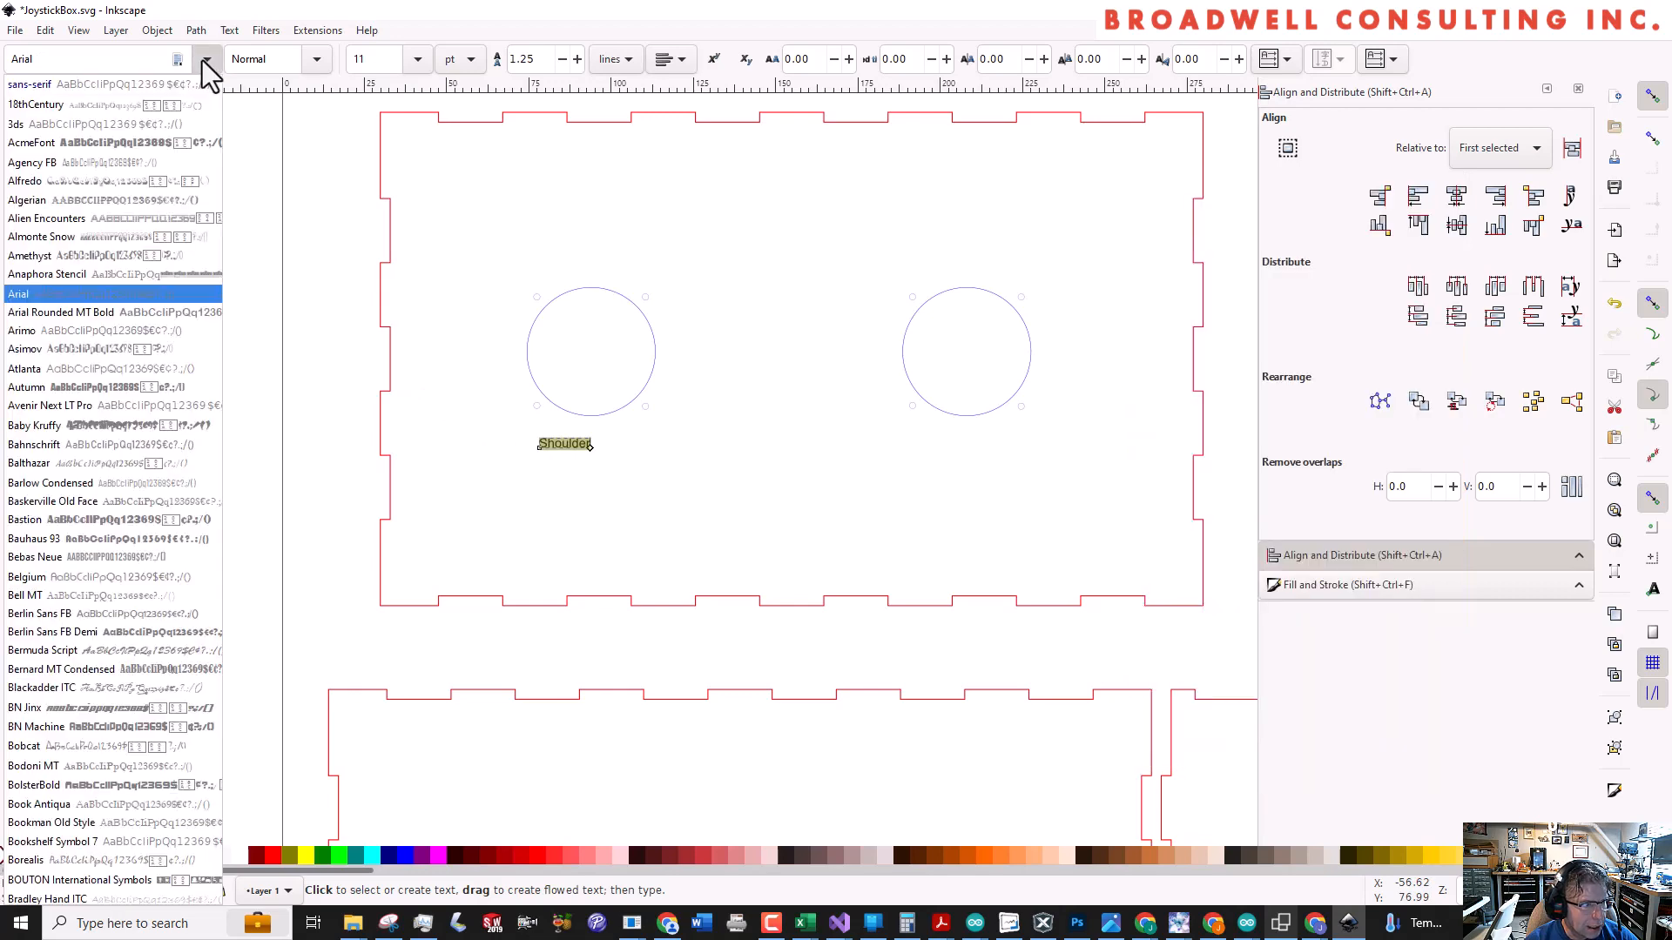
{"action": "left_click", "coordinate": [108, 293]}
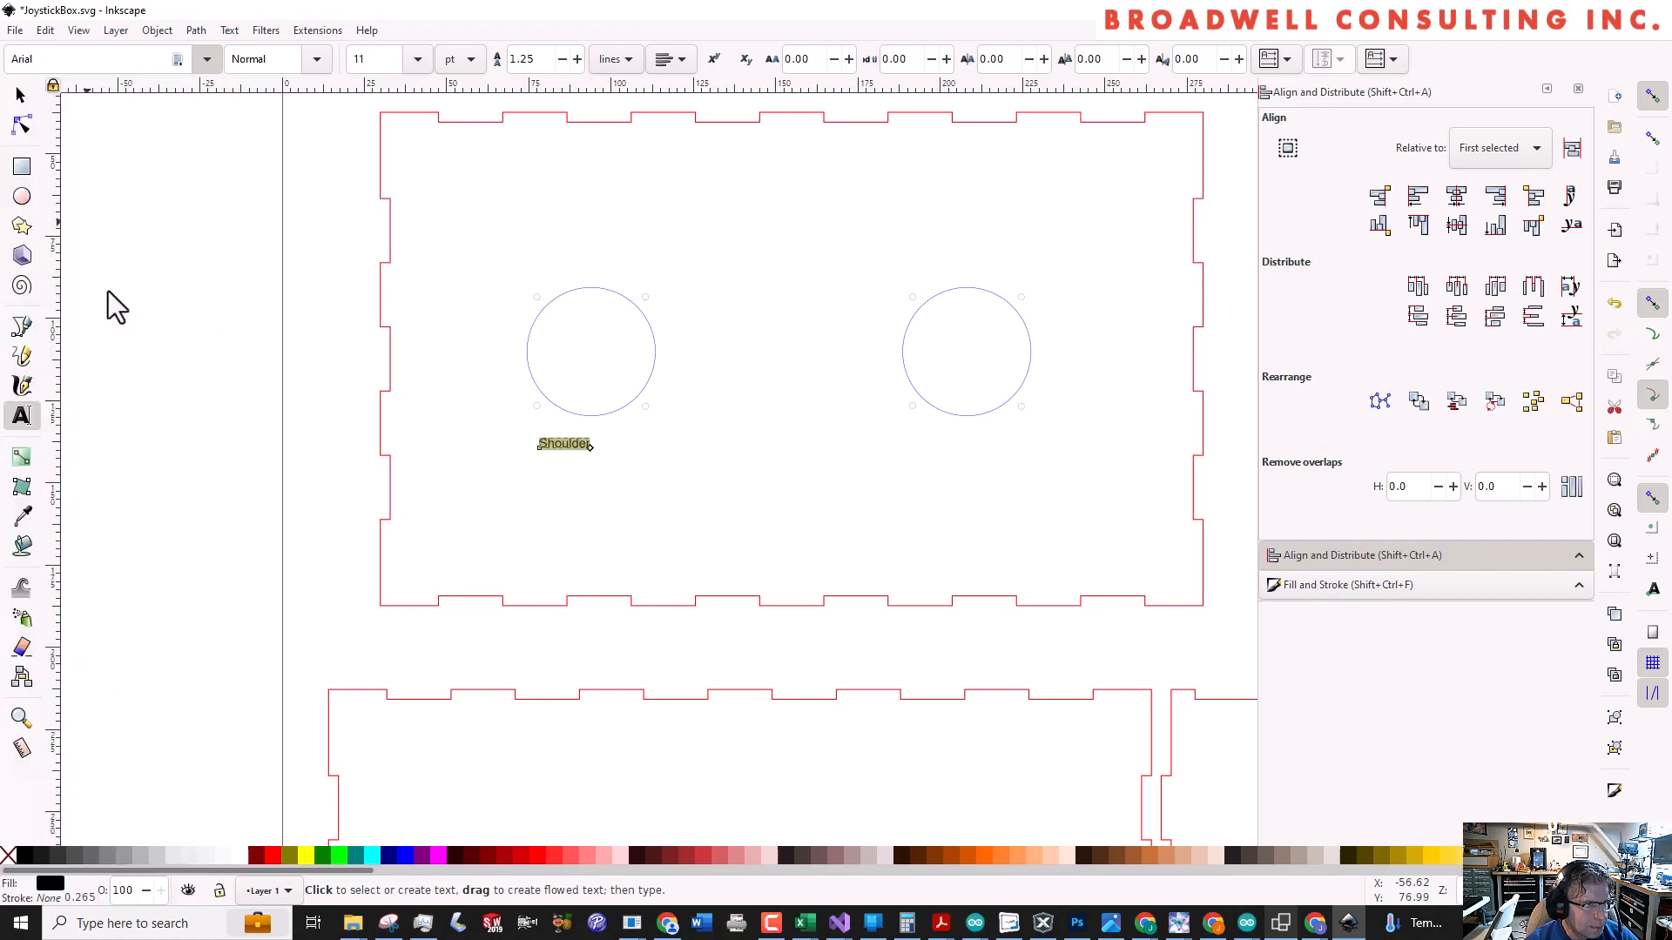
{"action": "left_click", "coordinate": [321, 70]}
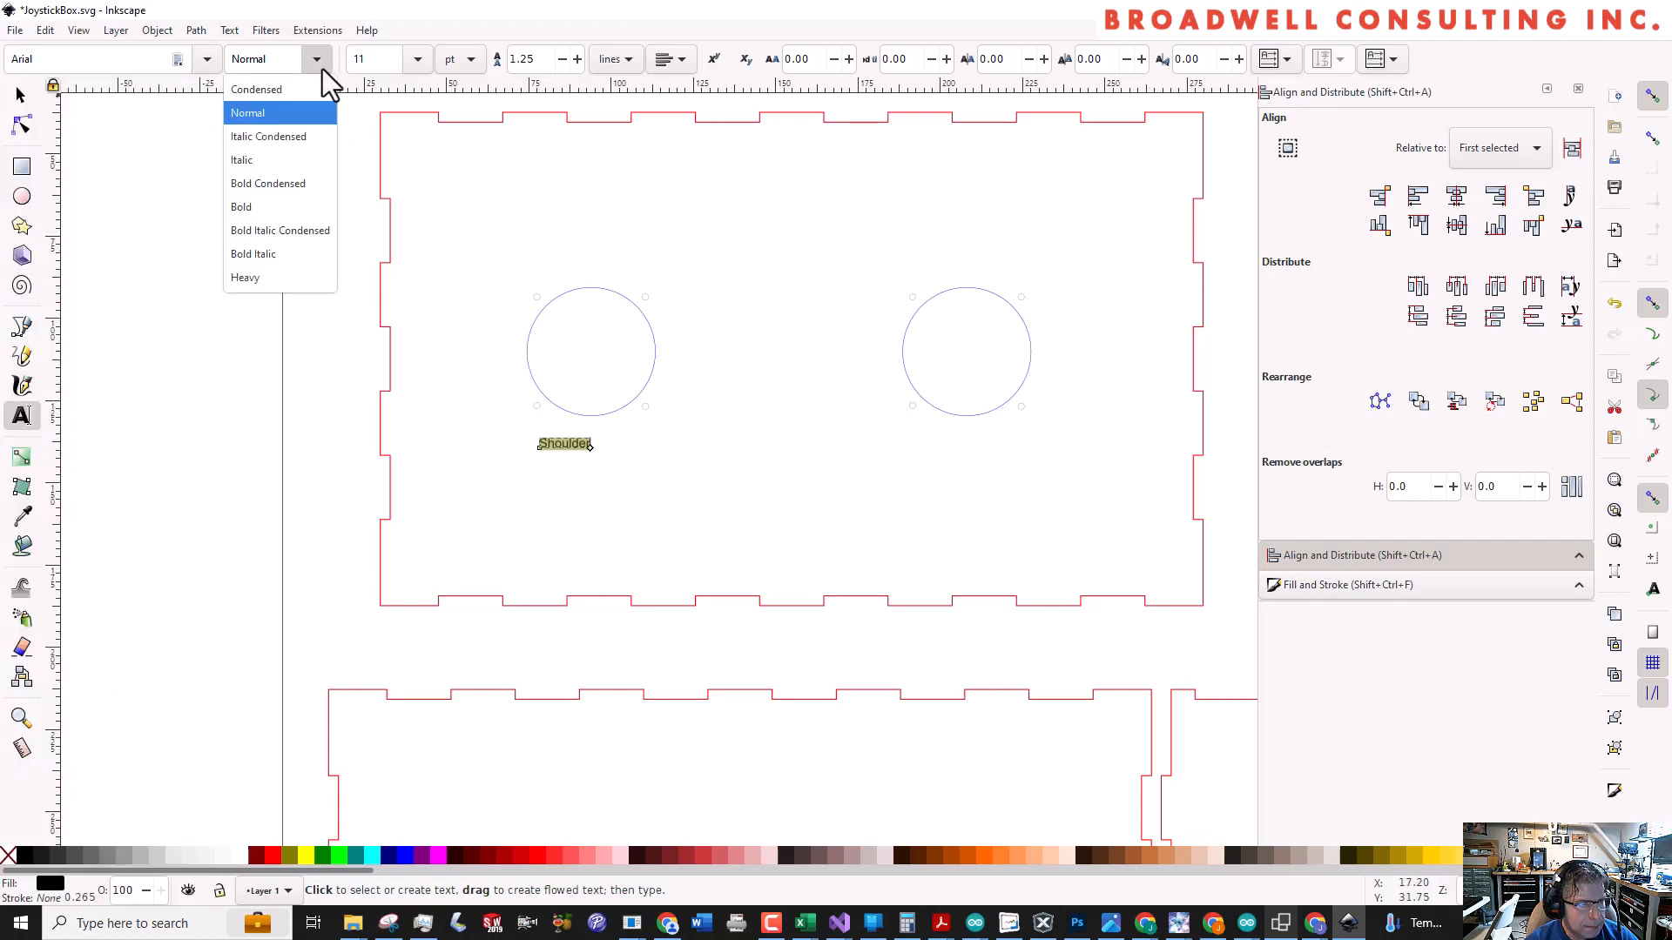
{"action": "left_click", "coordinate": [276, 278]}
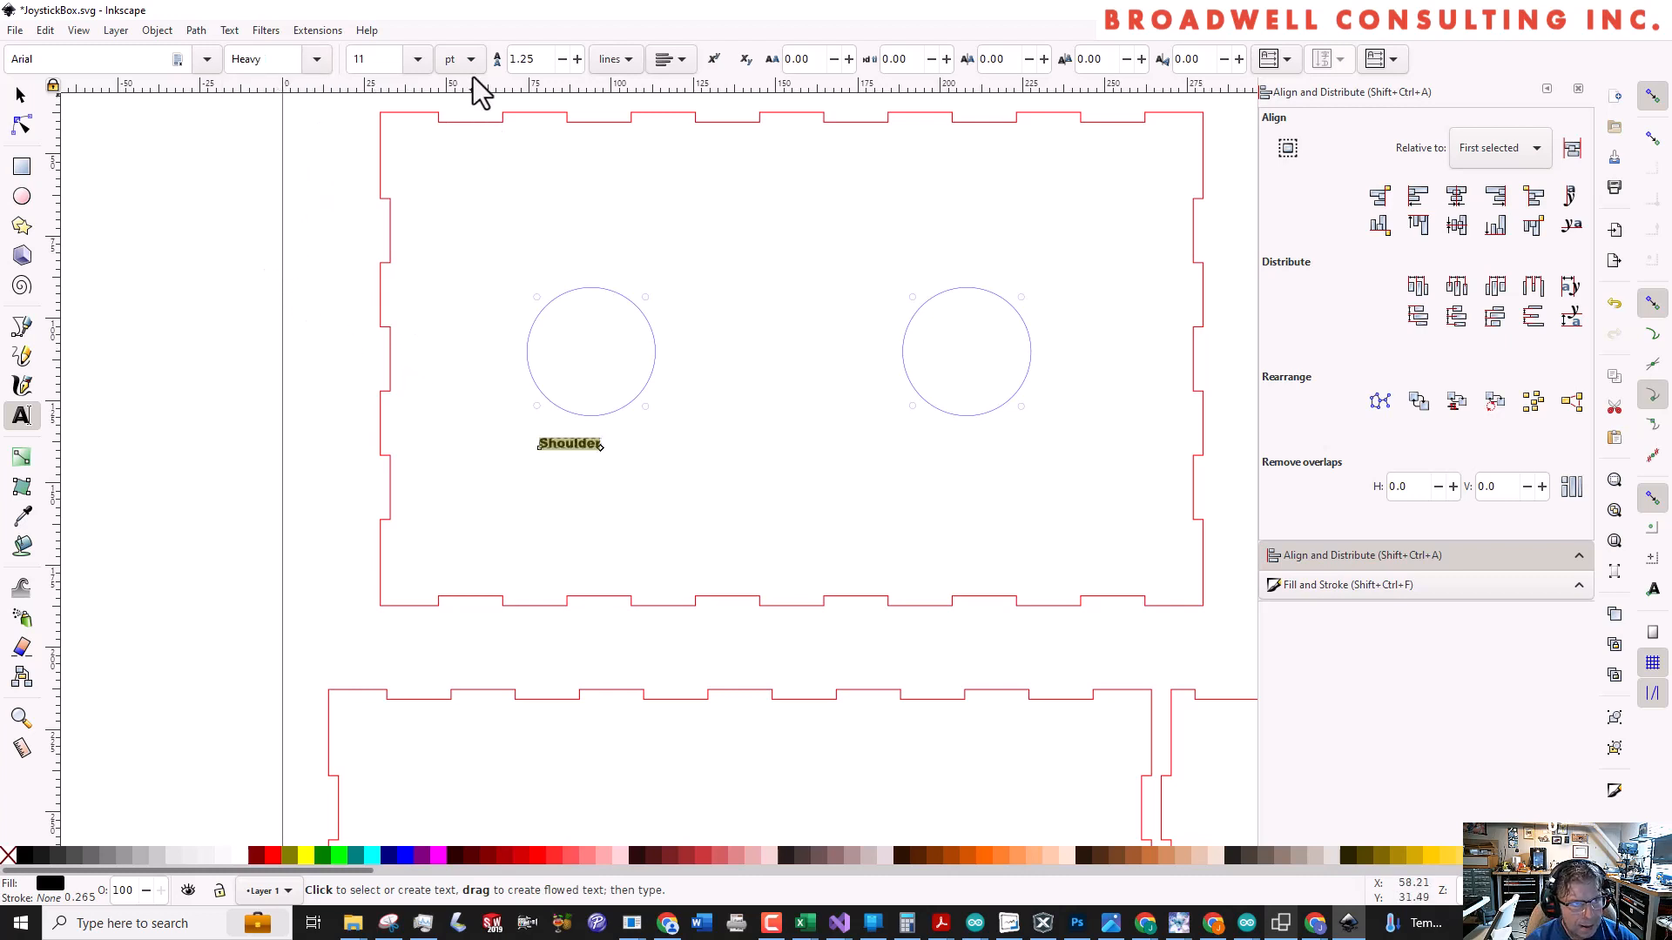
Enlarge the Shoulder label, trying 16 pt before settling on a font size of 28 pt
{"action": "left_click", "coordinate": [419, 60]}
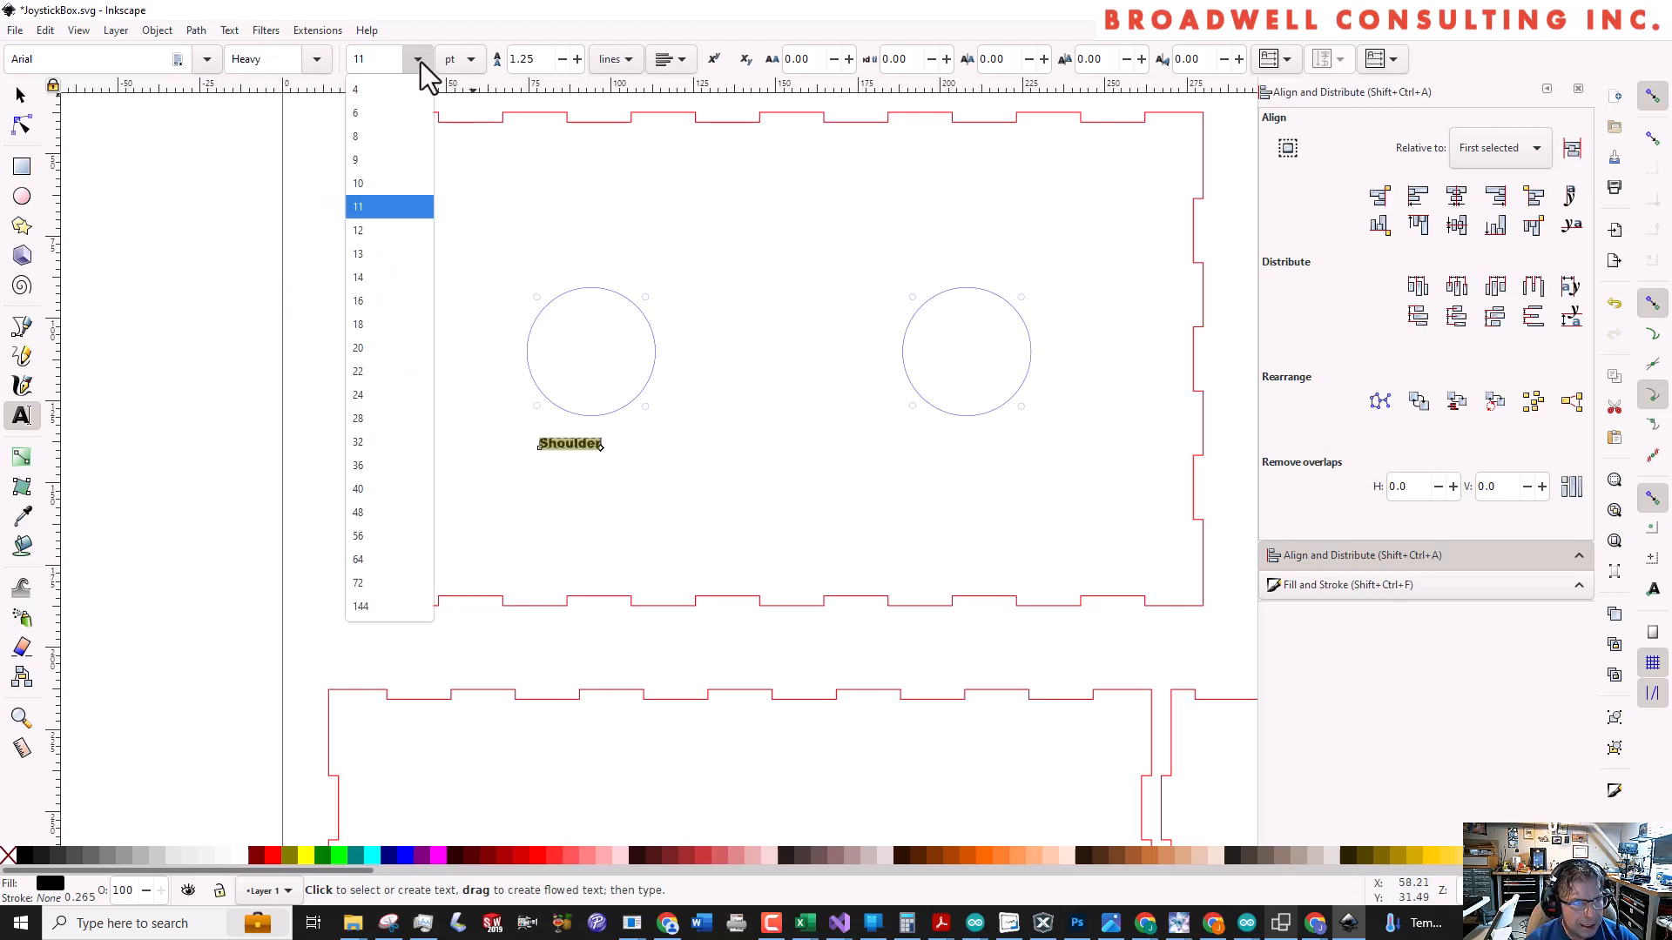
{"action": "left_click", "coordinate": [379, 294]}
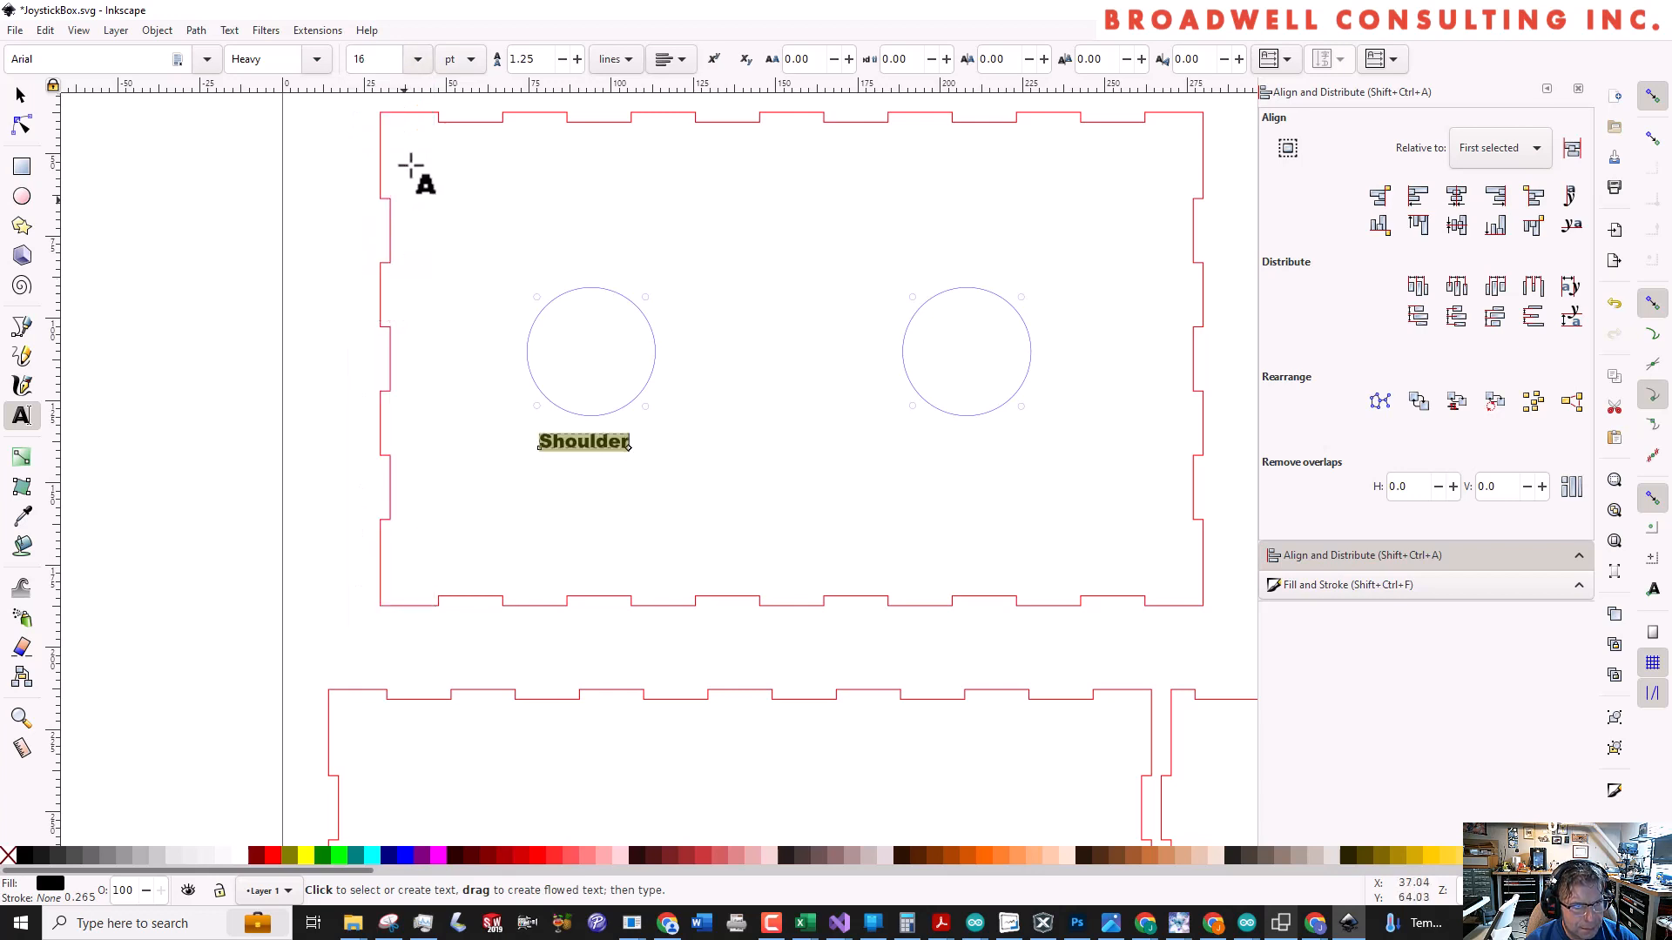
{"action": "left_click", "coordinate": [419, 60]}
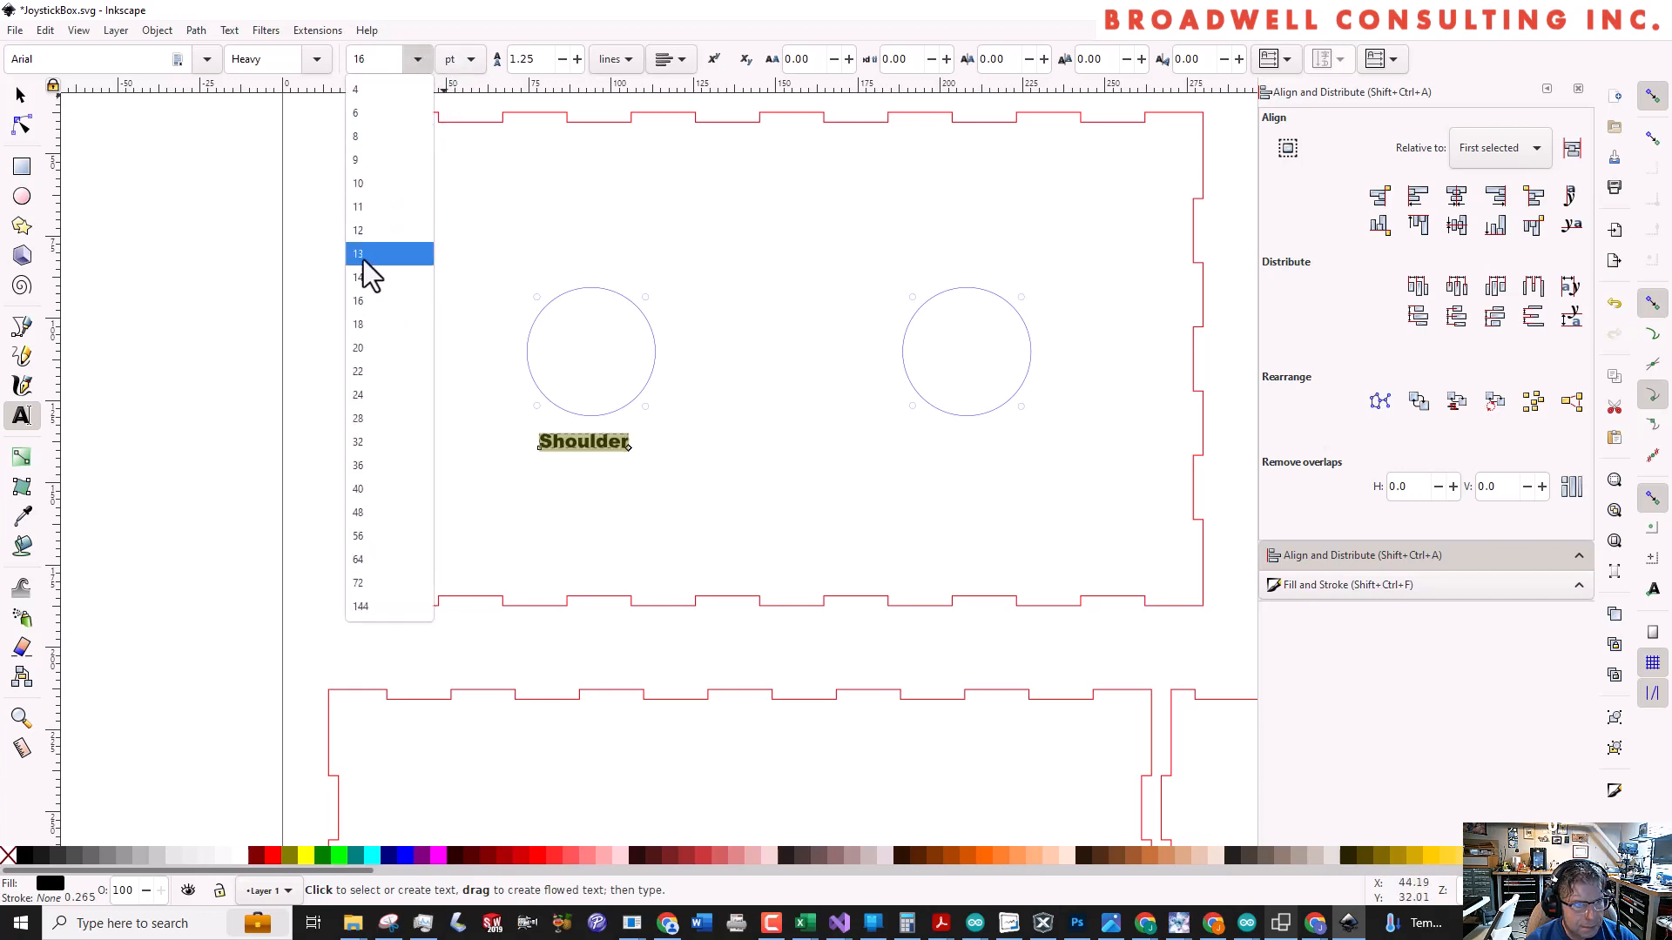
{"action": "left_click", "coordinate": [370, 411]}
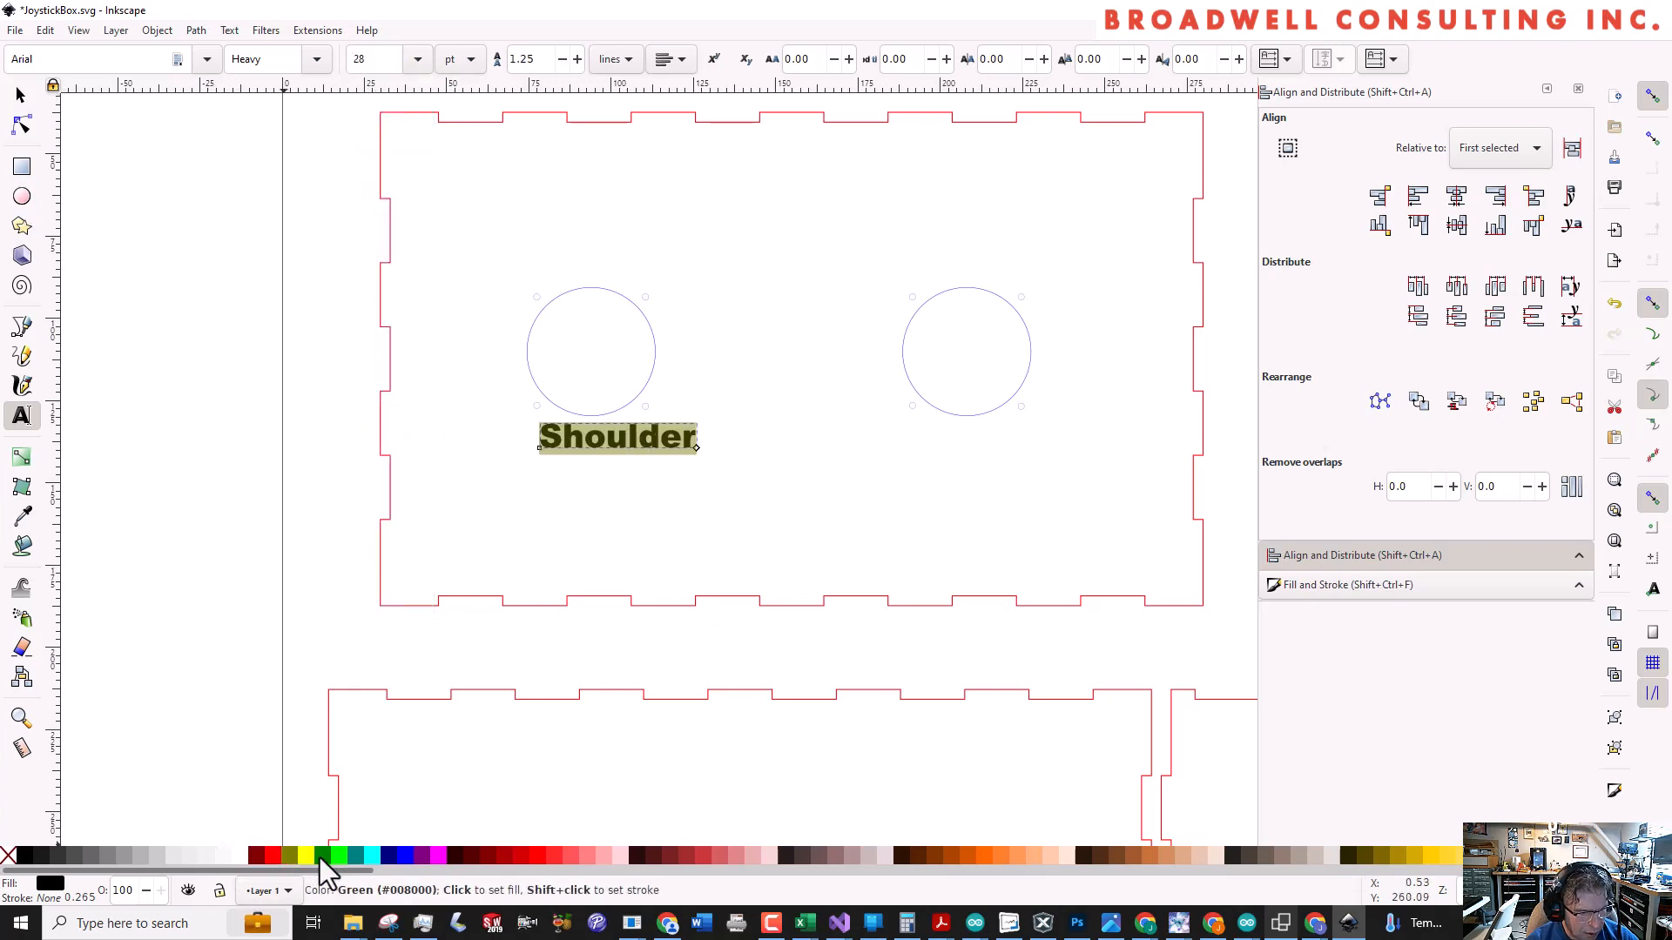
Remove the Shoulder label's fill and give it a green (#008000) stroke
{"action": "left_click", "coordinate": [9, 856]}
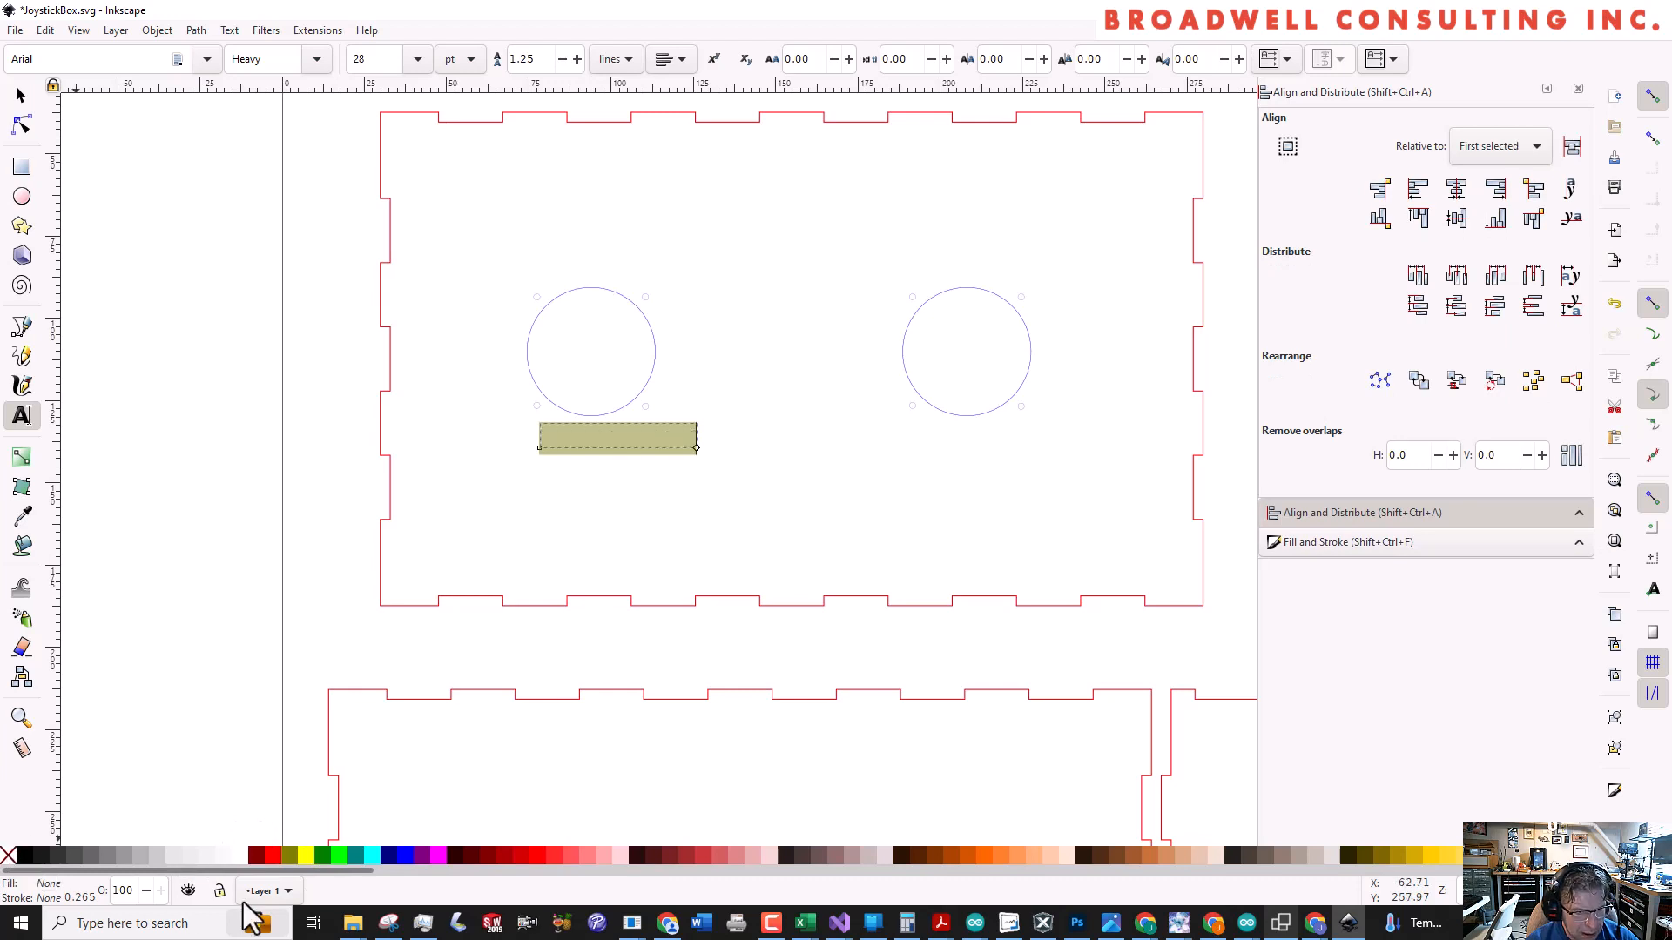
{"action": "left_click", "coordinate": [326, 855], "text": "shift"}
{"action": "left_click", "coordinate": [570, 524]}
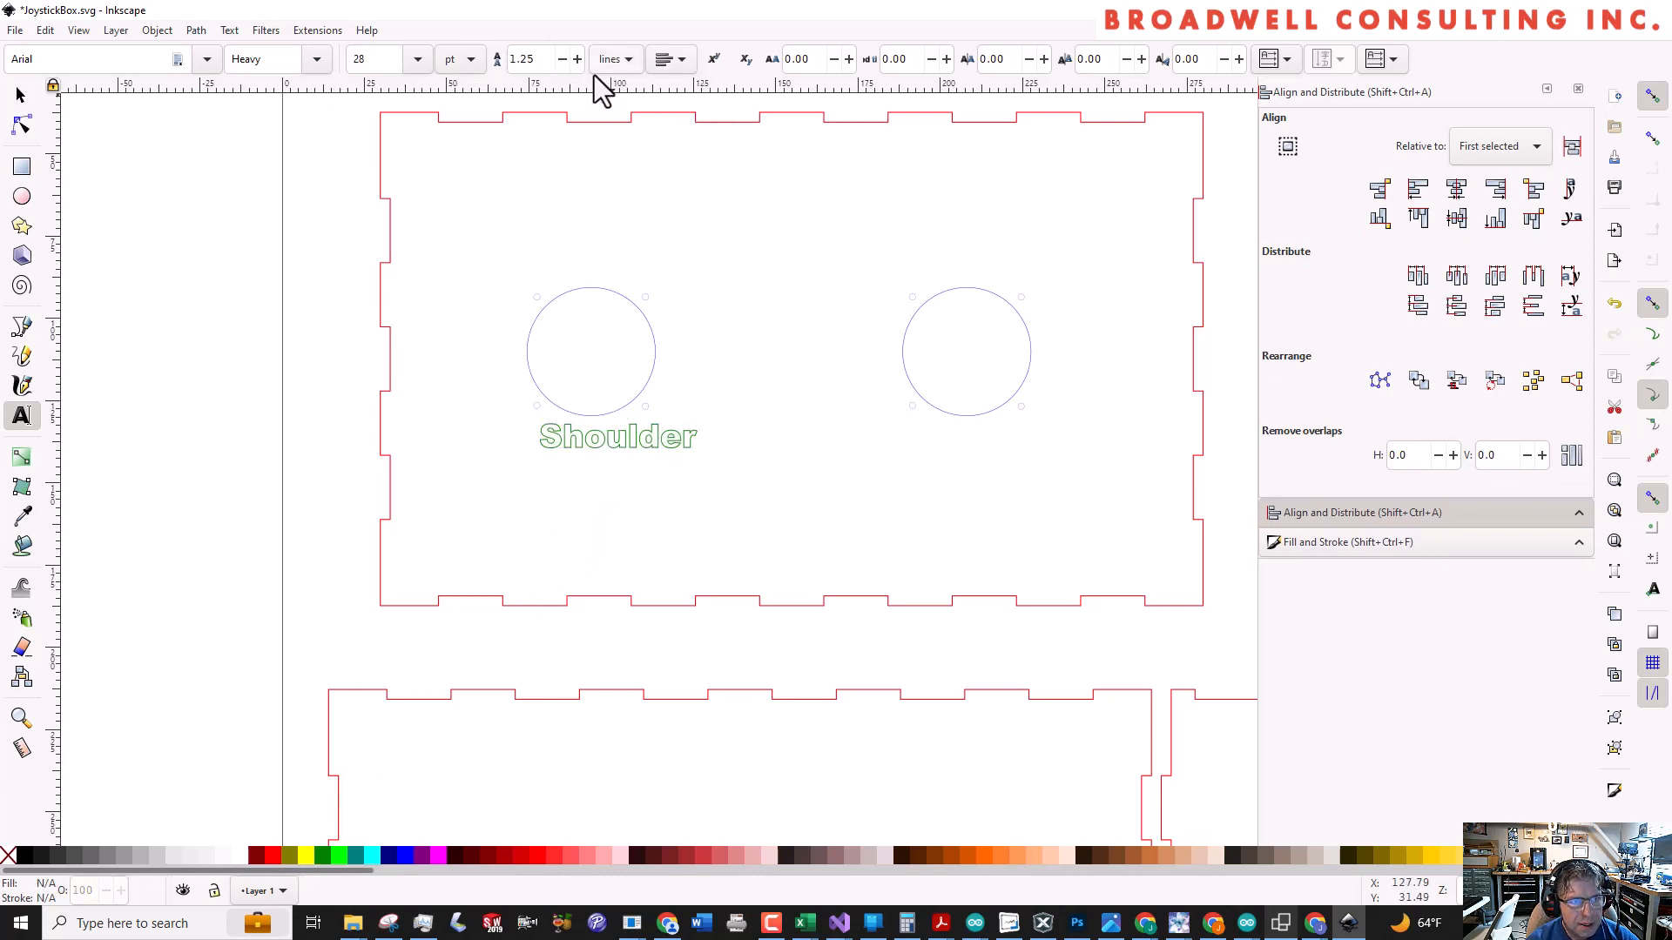
Copy the Shoulder label and paste the duplicate just below the original
{"action": "left_click", "coordinate": [20, 98]}
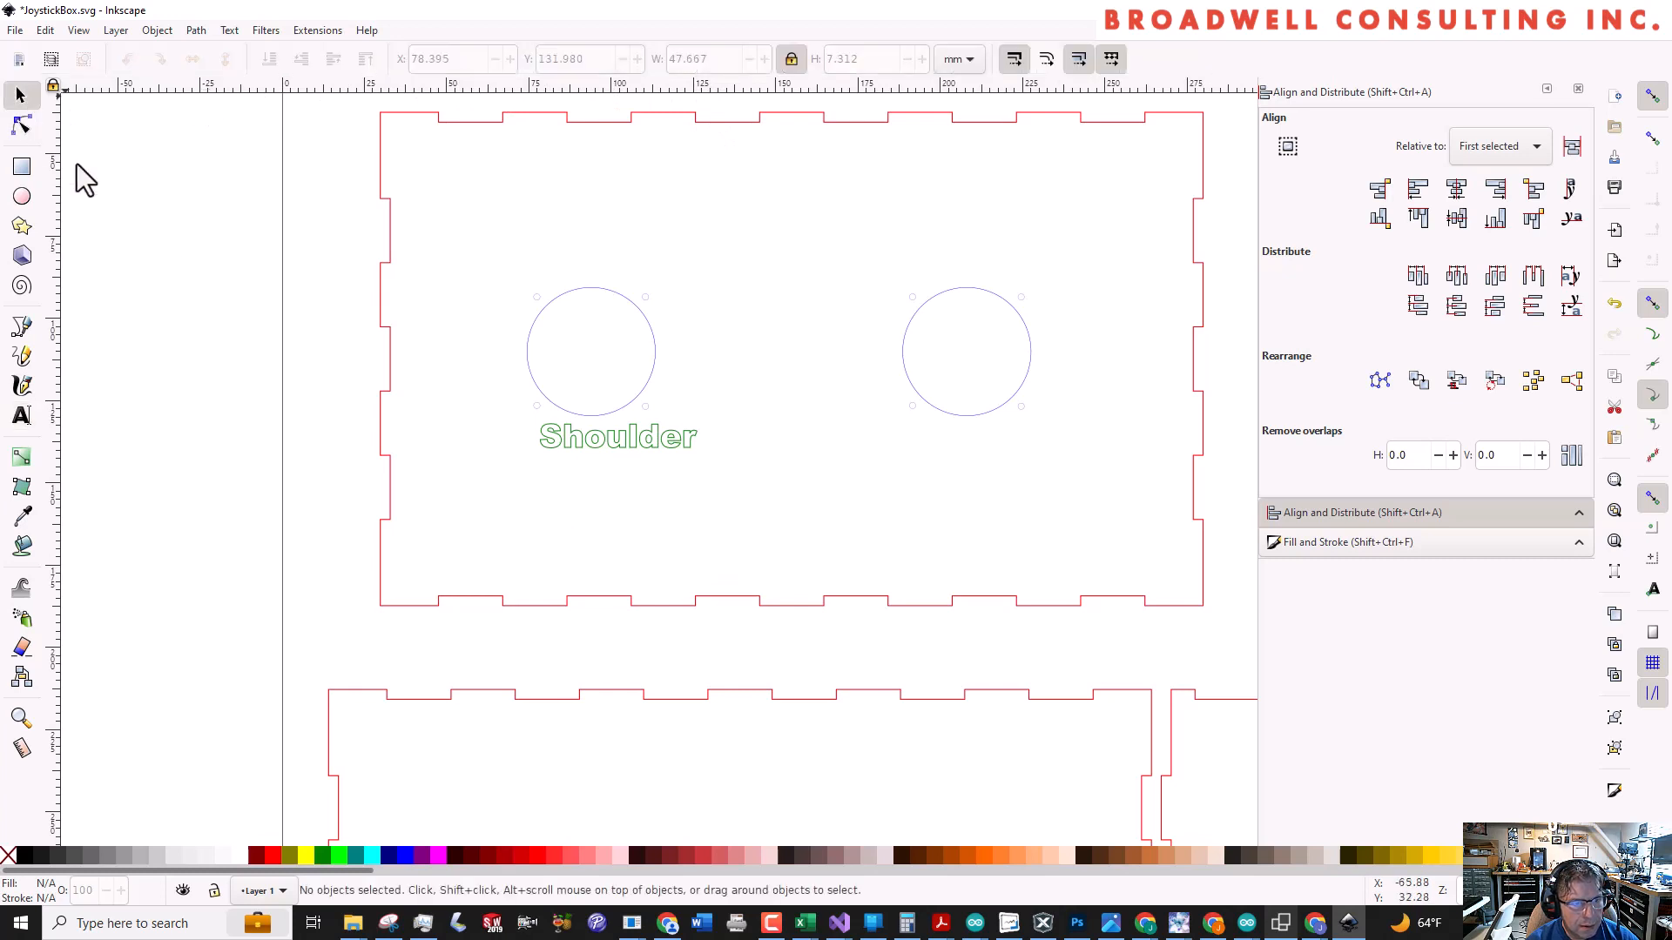
{"action": "left_click", "coordinate": [627, 449]}
{"action": "key", "text": "ctrl+c"}
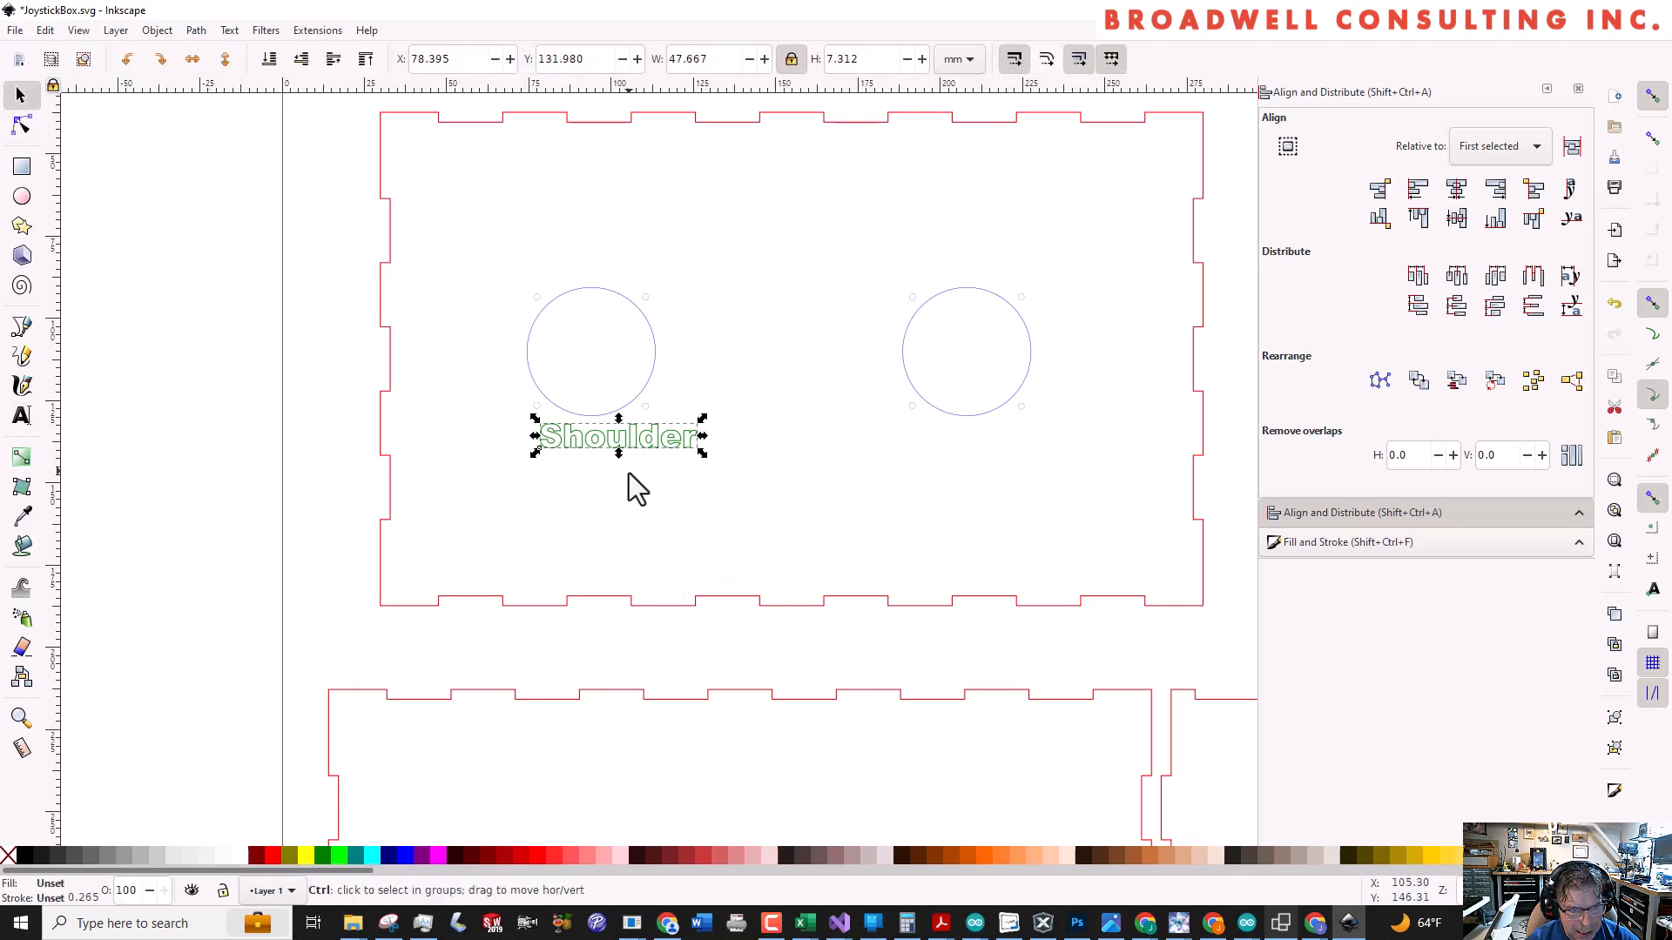
{"action": "key", "text": "ctrl+v"}
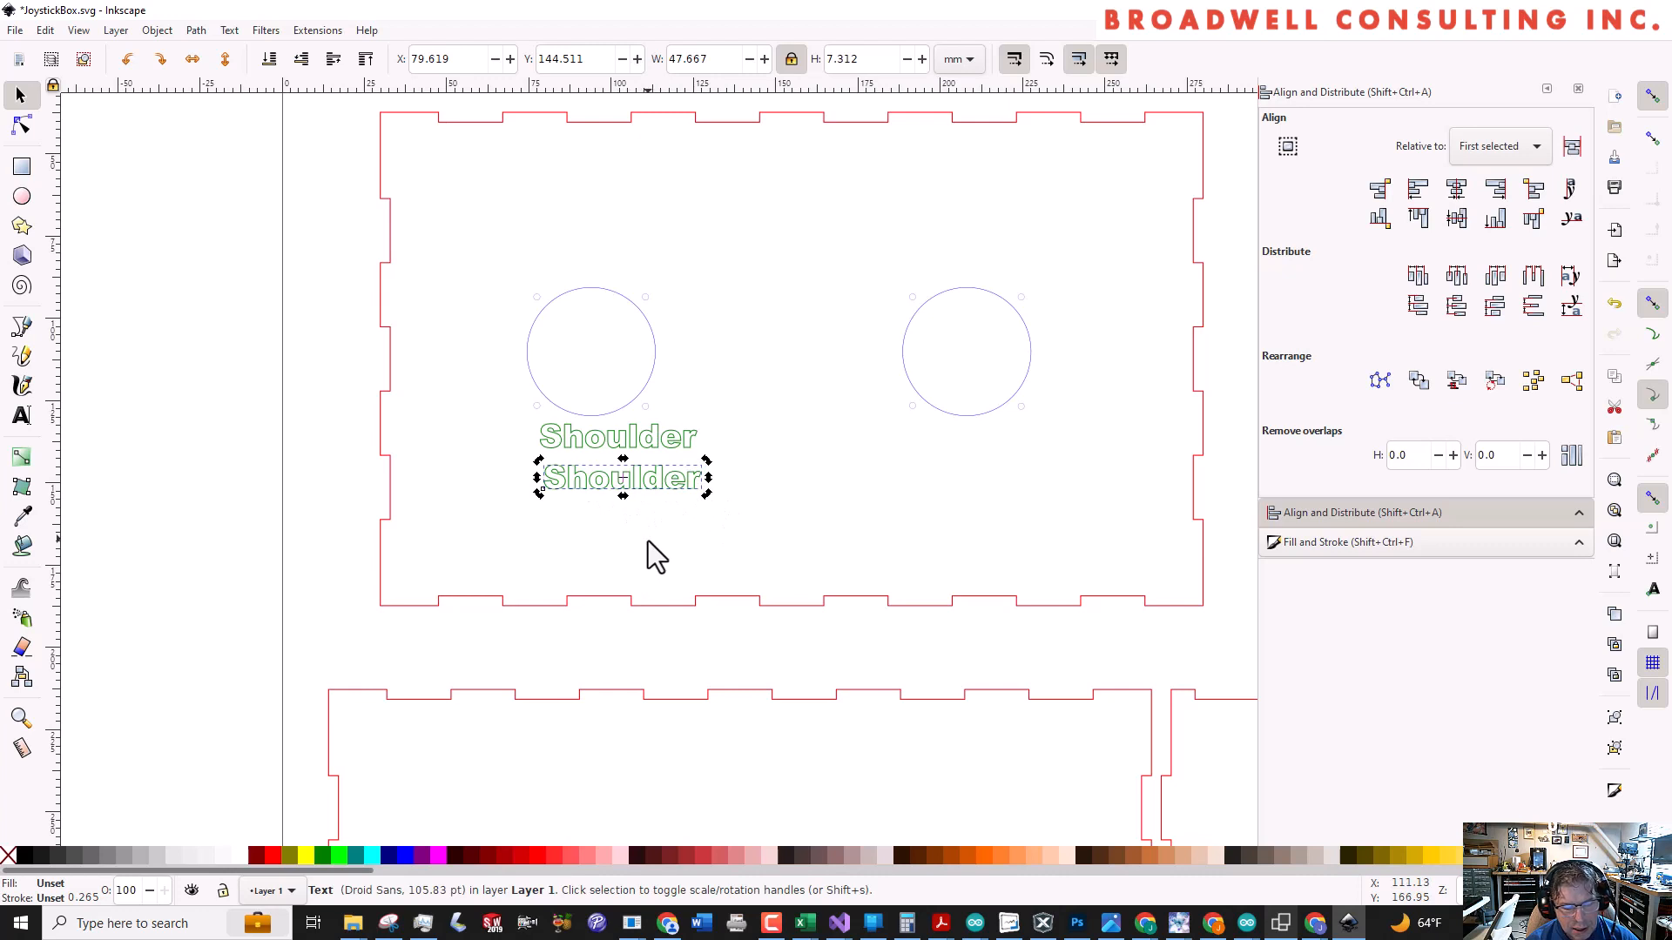
Rotate the duplicate label 90° counter-clockwise and place it left of the left joystick hole, at about X 54, Y 87 mm
{"action": "left_click", "coordinate": [688, 478]}
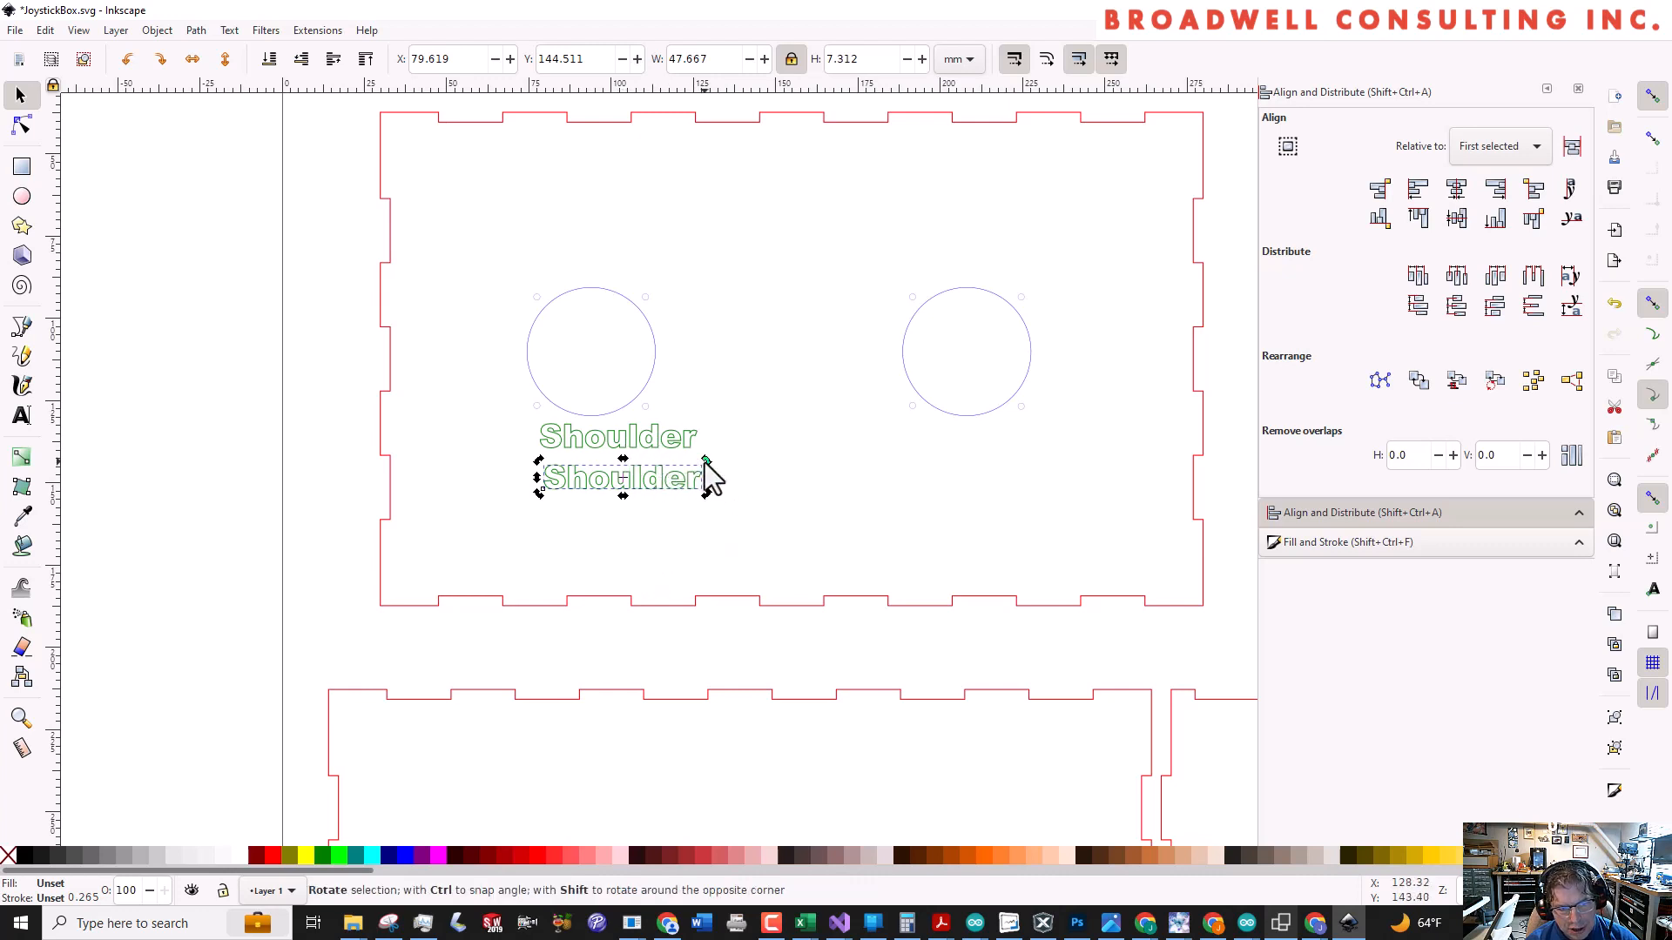
{"action": "left_click_drag", "start_coordinate": [706, 463], "coordinate": [608, 220]}
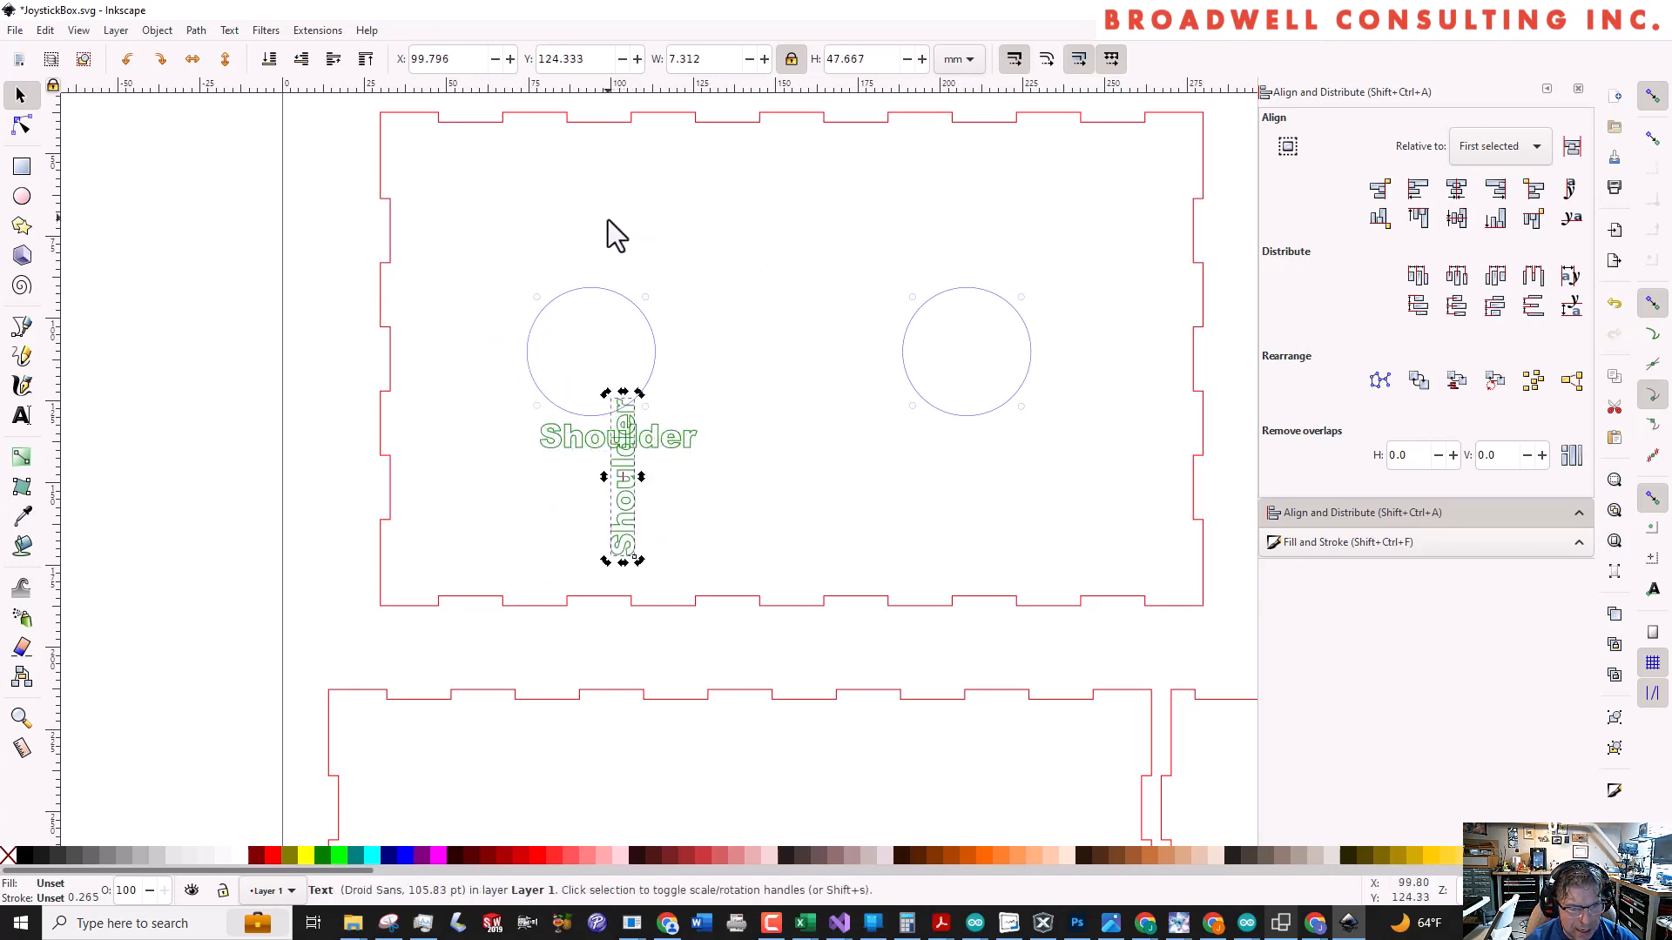
{"action": "left_click_drag", "start_coordinate": [620, 526], "coordinate": [467, 404]}
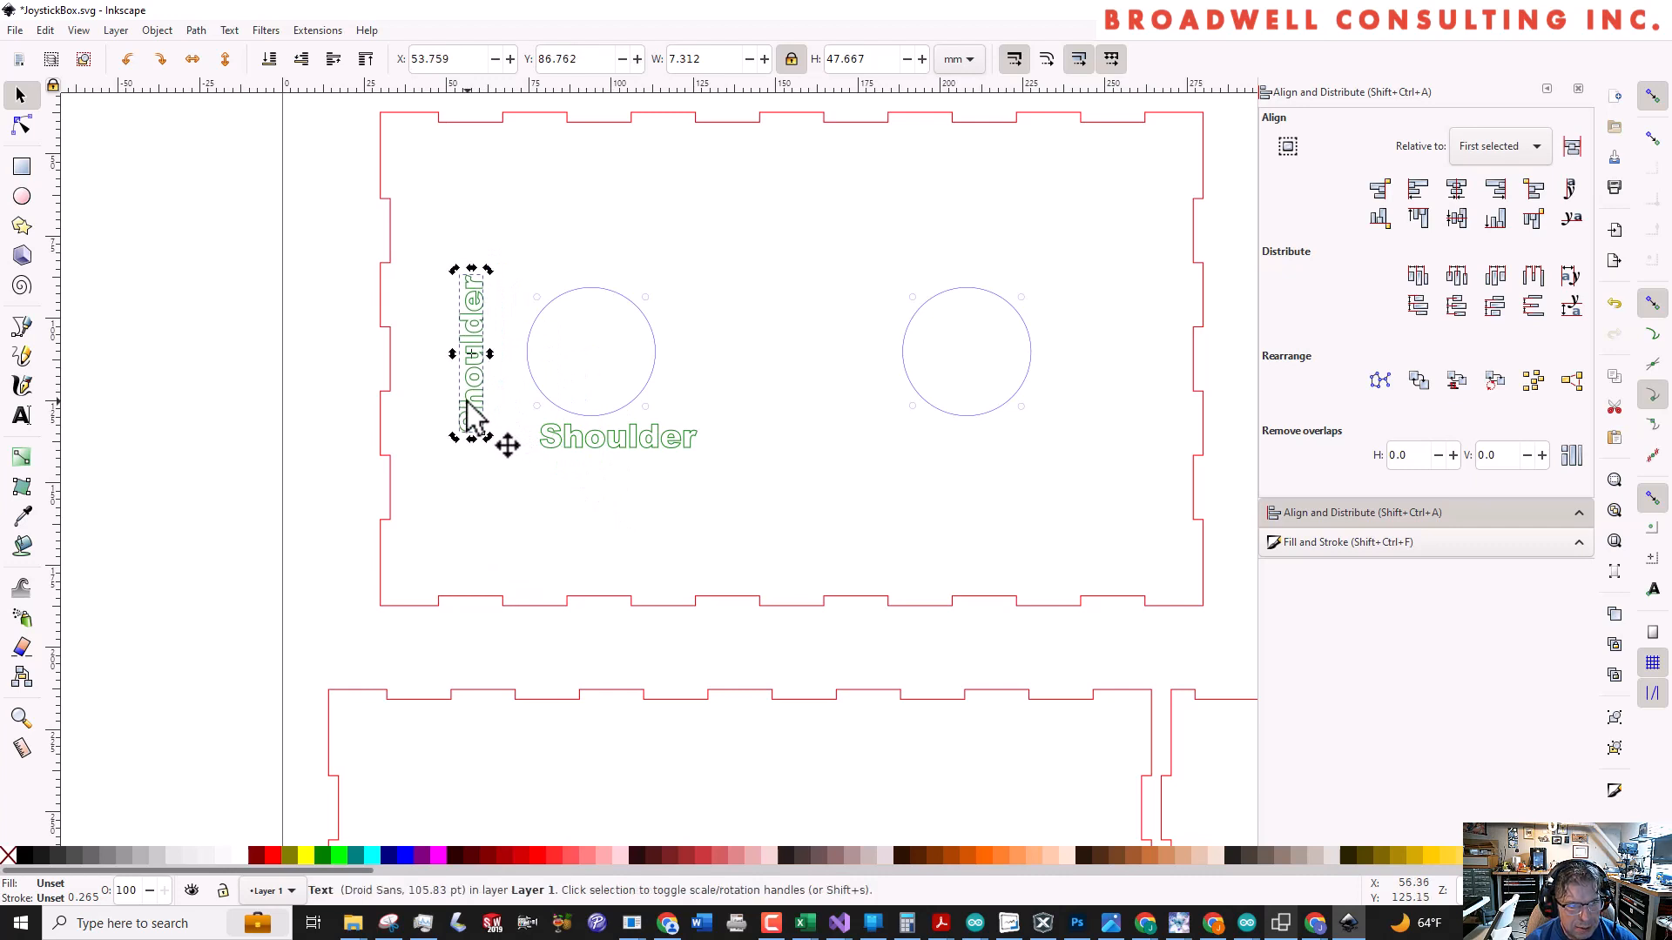
{"action": "left_click", "coordinate": [608, 308]}
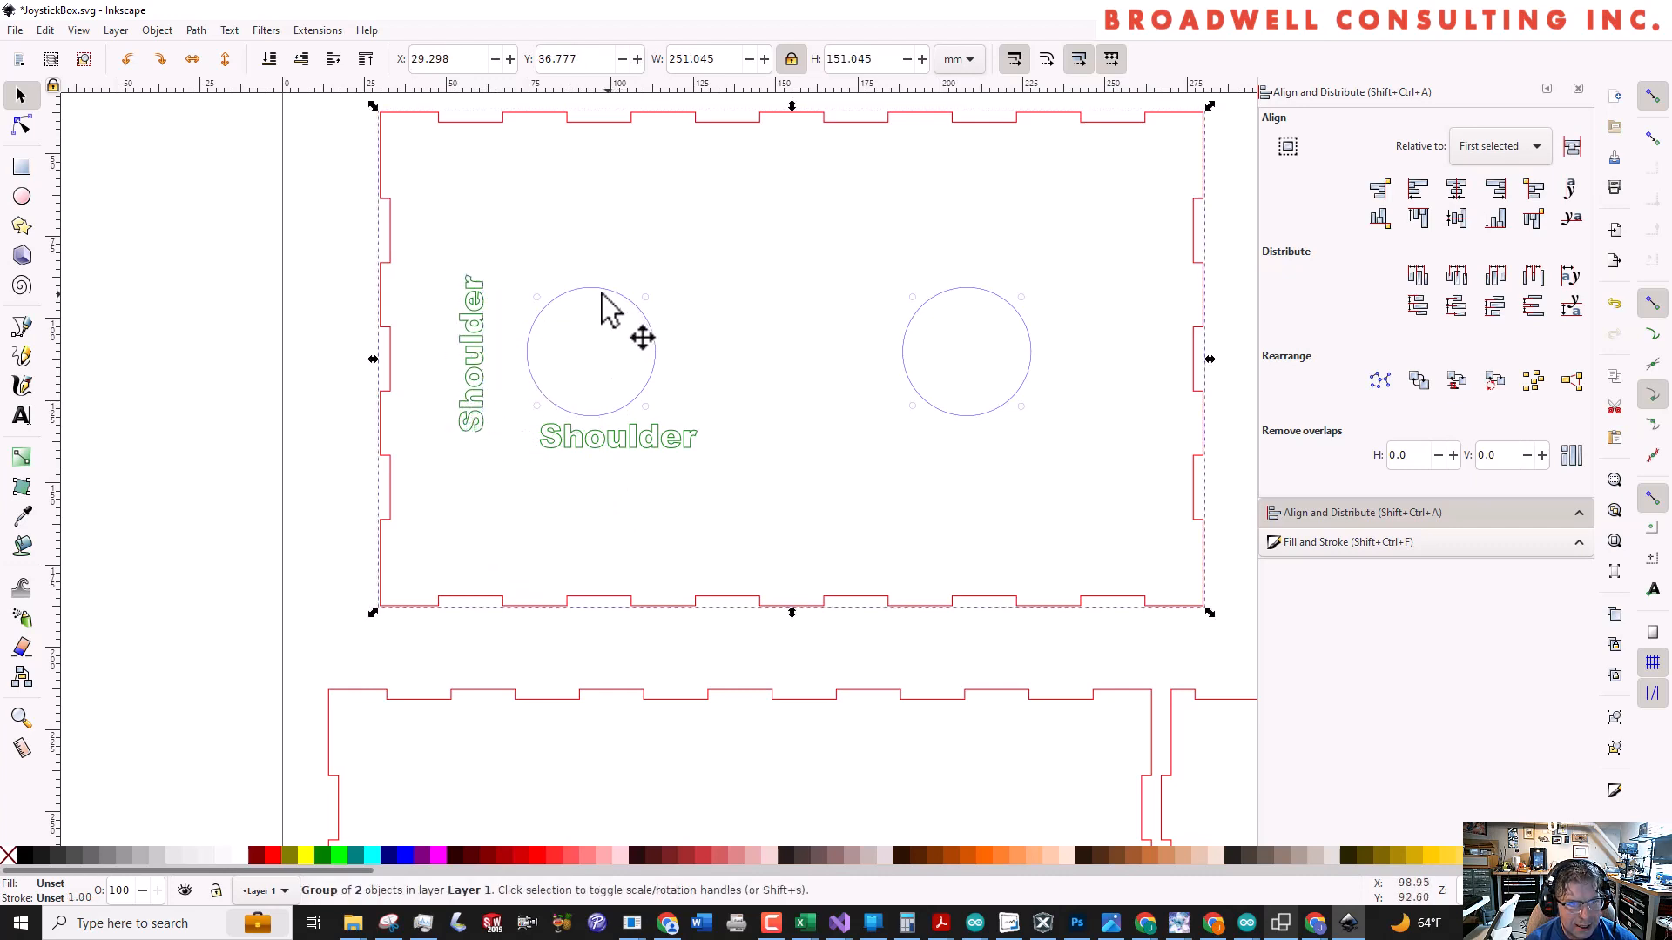
{"action": "left_click", "coordinate": [563, 316]}
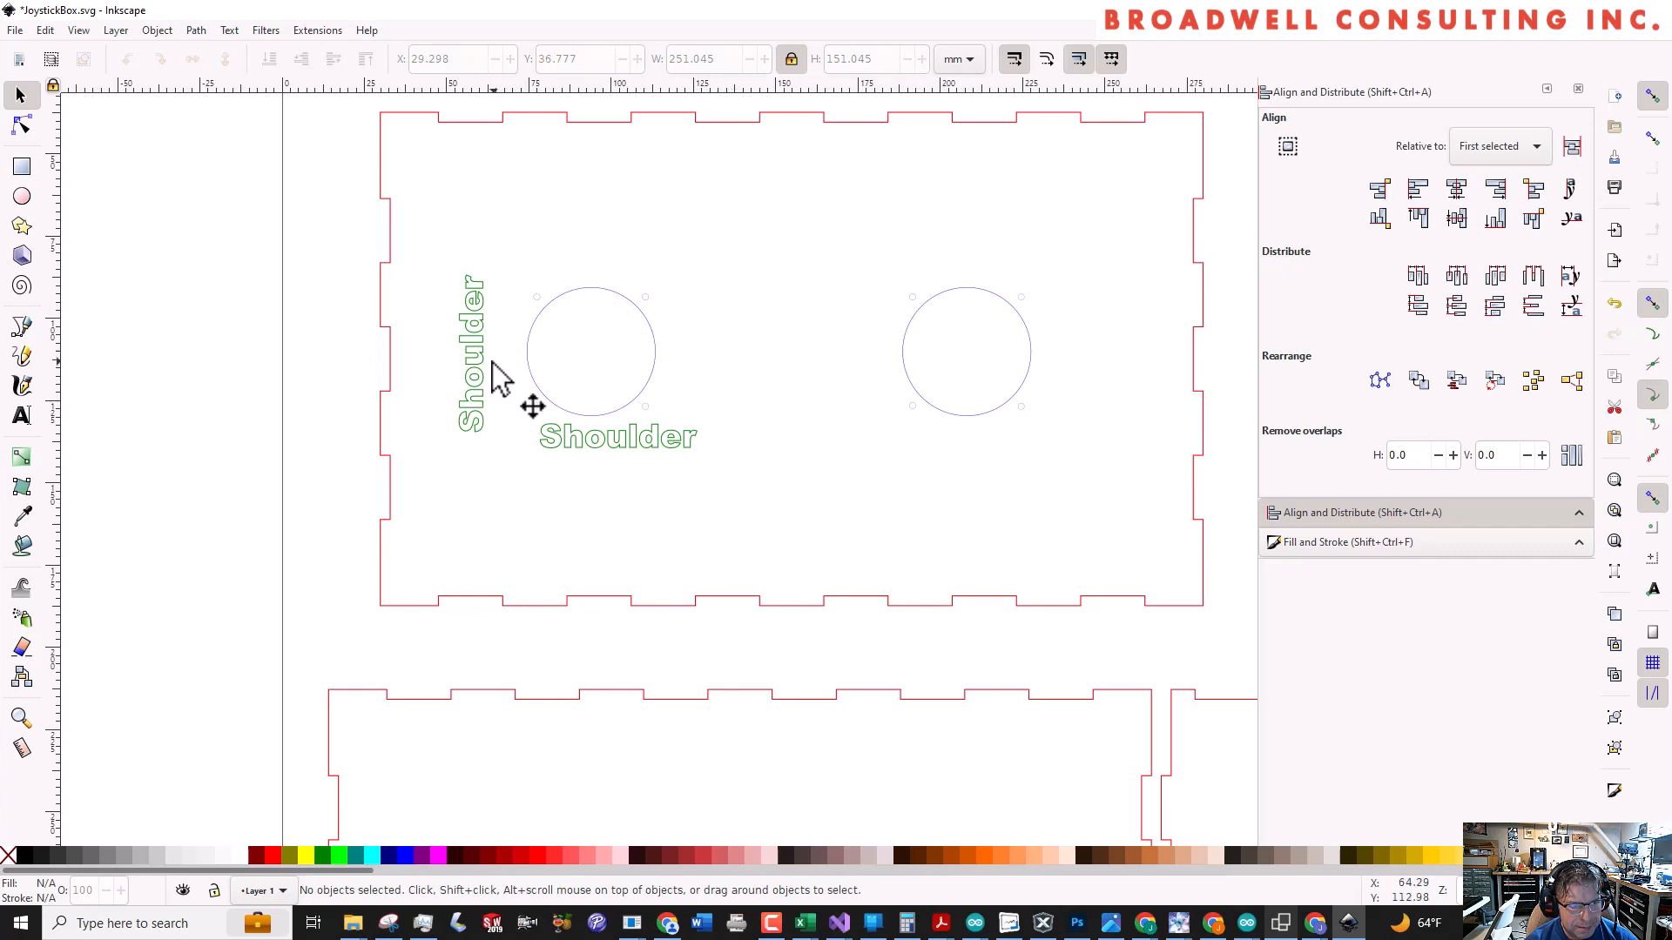
{"action": "left_click", "coordinate": [484, 396]}
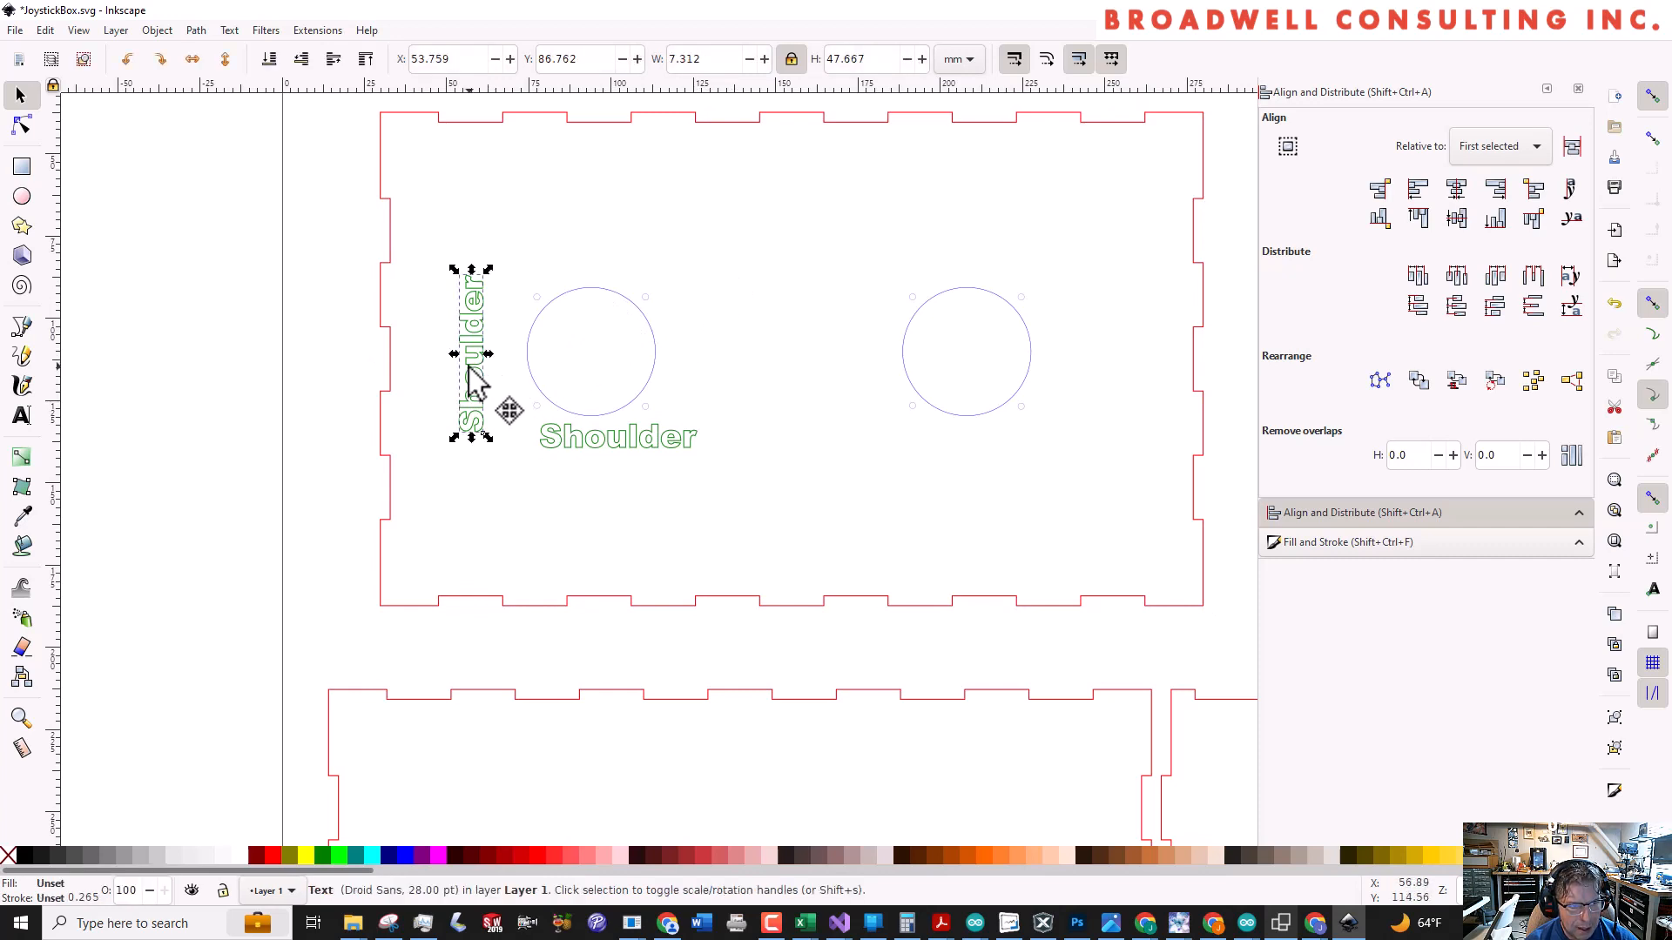
{"action": "left_click", "coordinate": [391, 356], "text": "shift"}
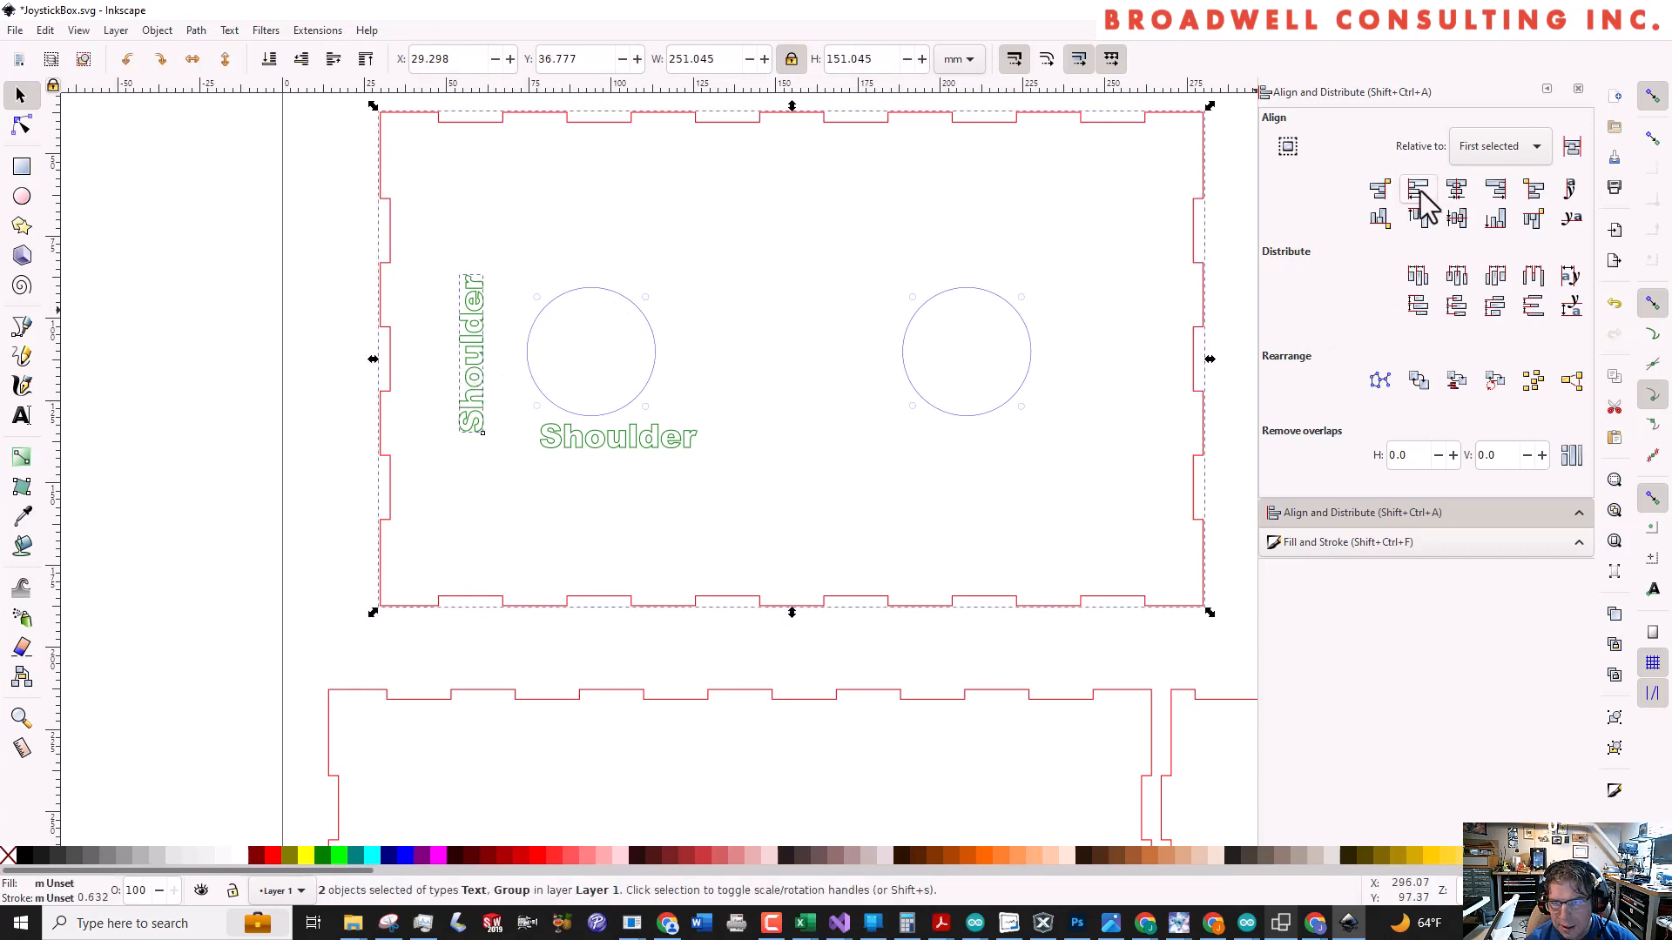
{"action": "left_click", "coordinate": [1110, 239]}
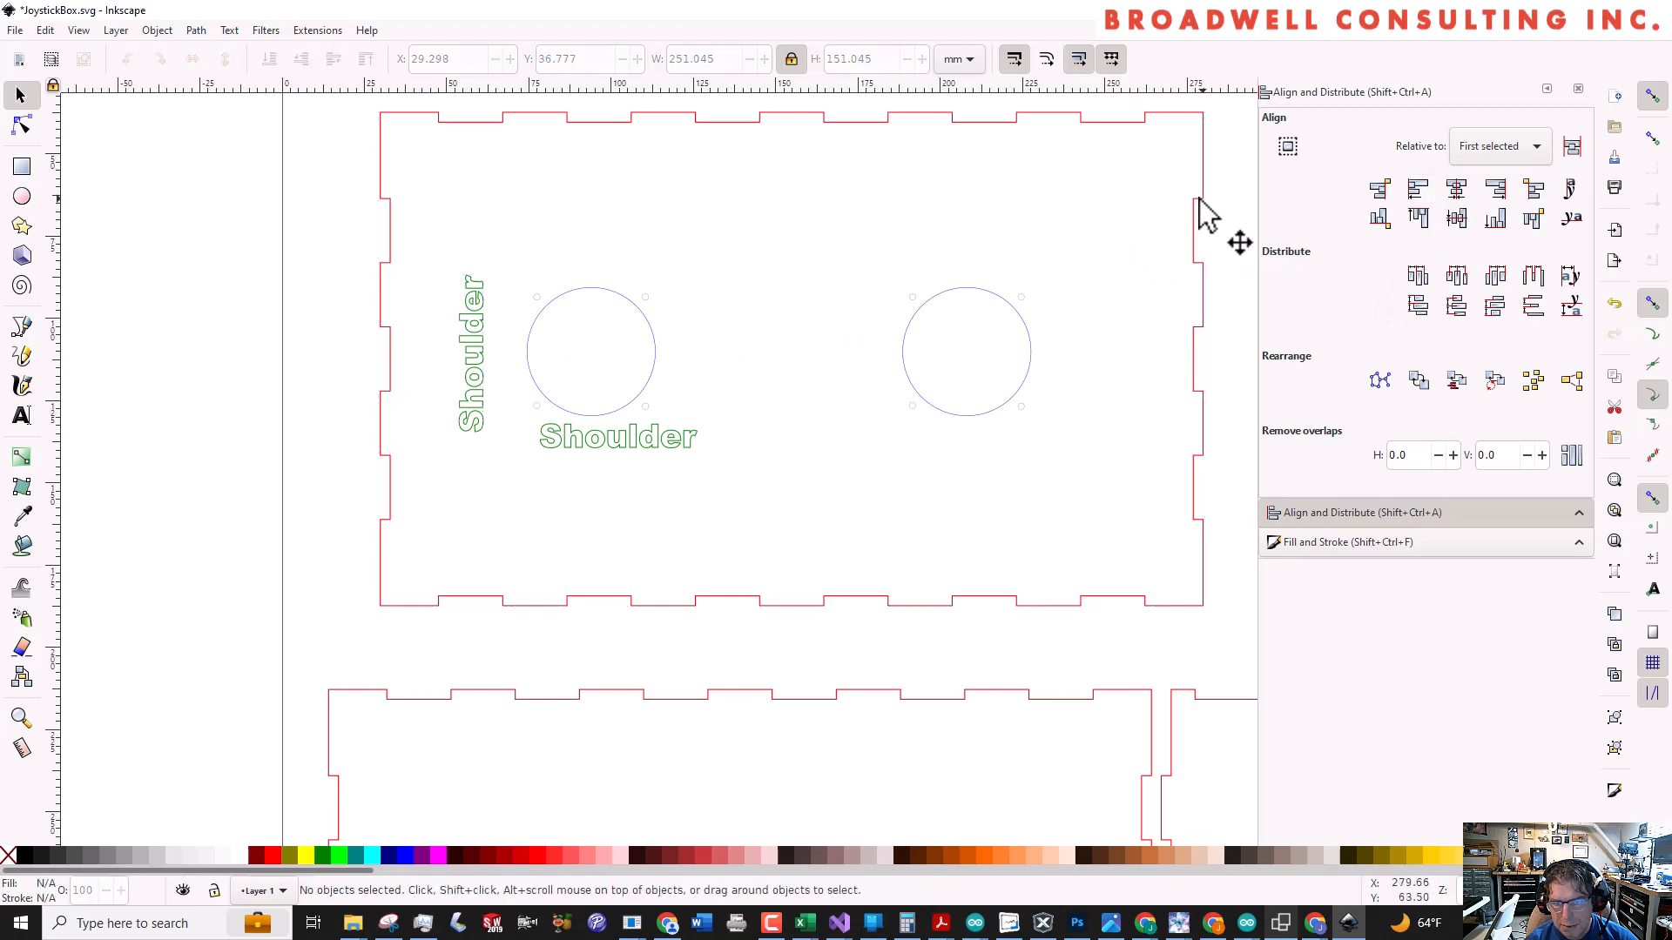
Centre the rotated Shoulder label vertically on the top panel outline, using the panel as the alignment reference
{"action": "left_click", "coordinate": [1203, 225]}
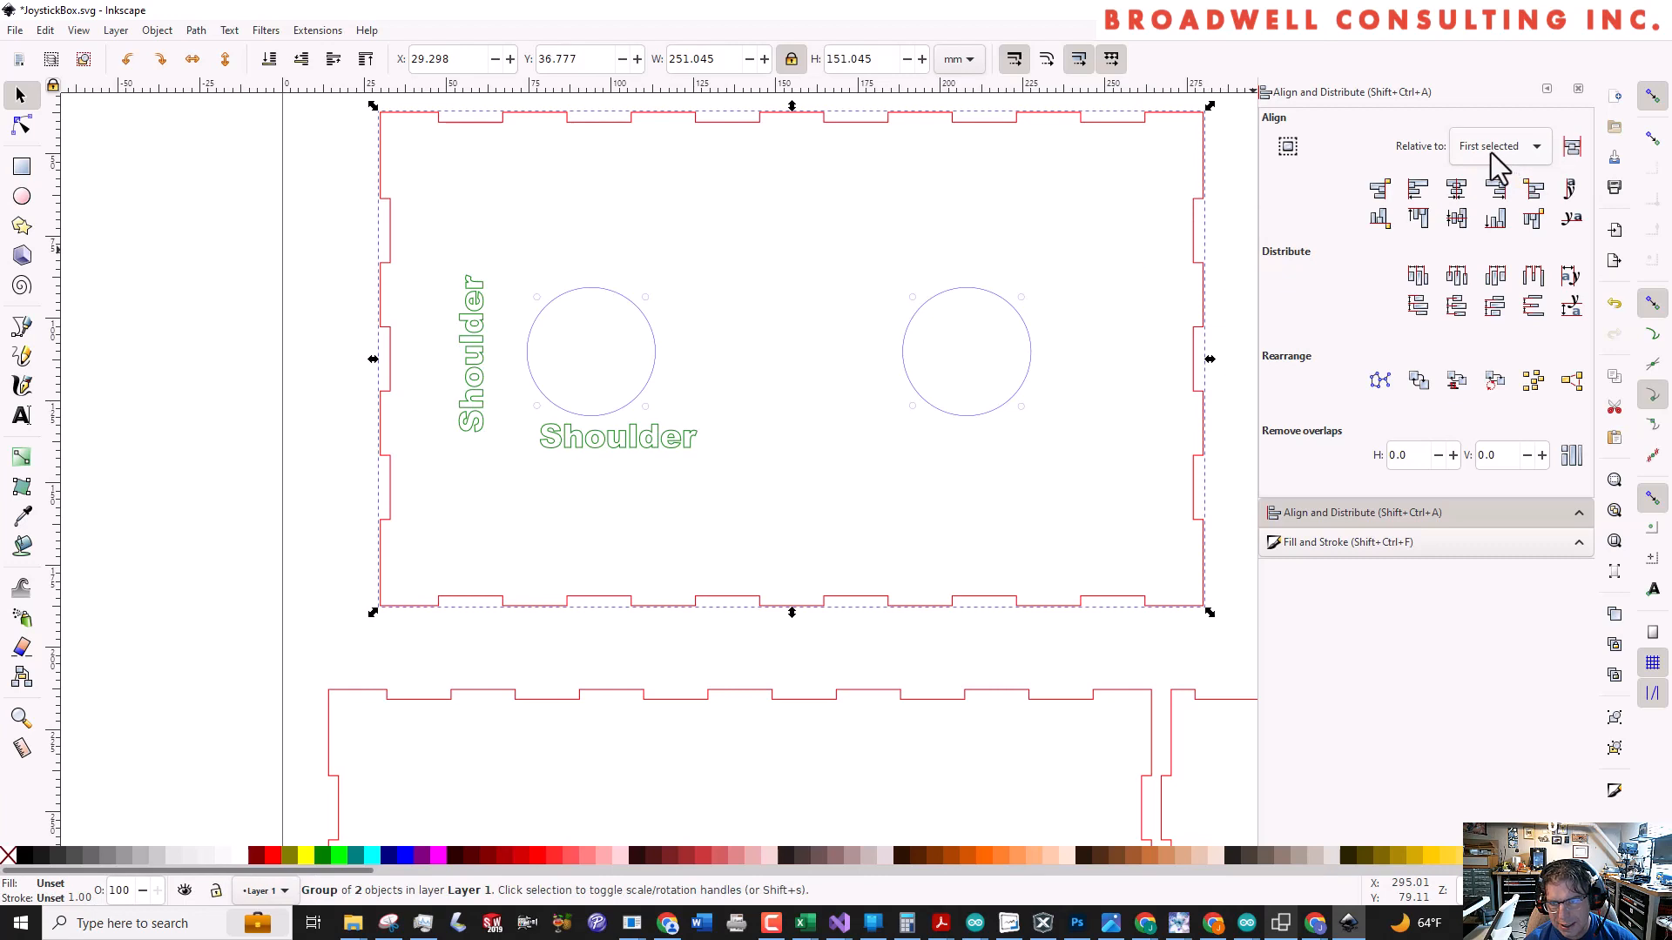
{"action": "left_click", "coordinate": [477, 392], "text": "shift"}
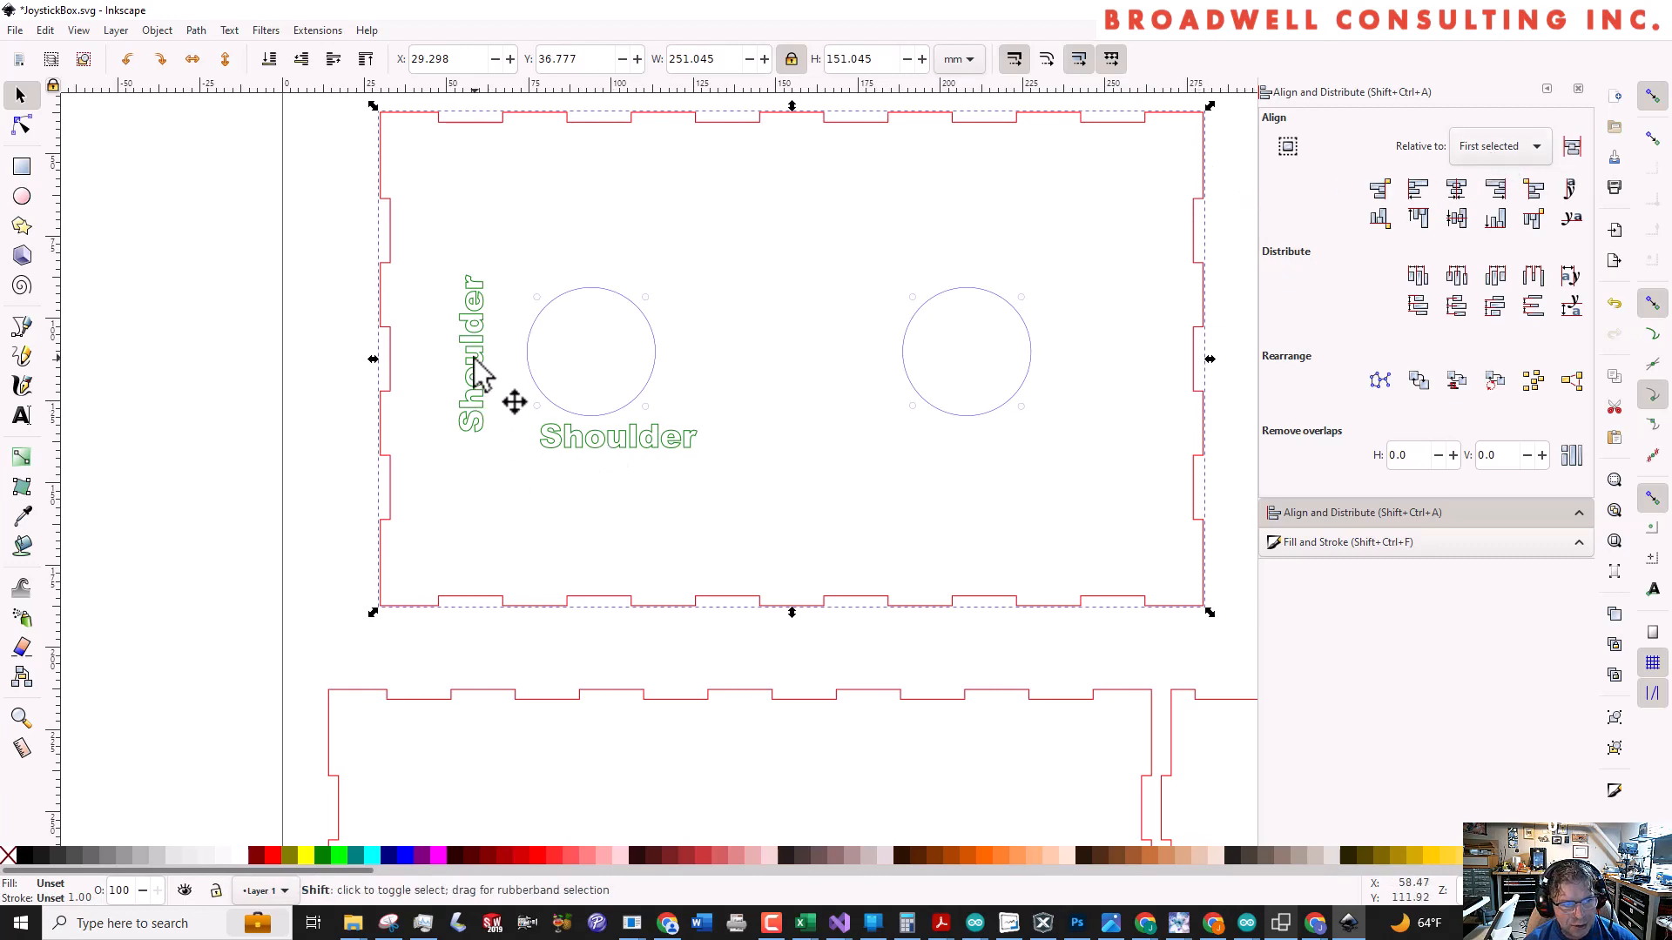
{"action": "left_click", "coordinate": [1457, 216]}
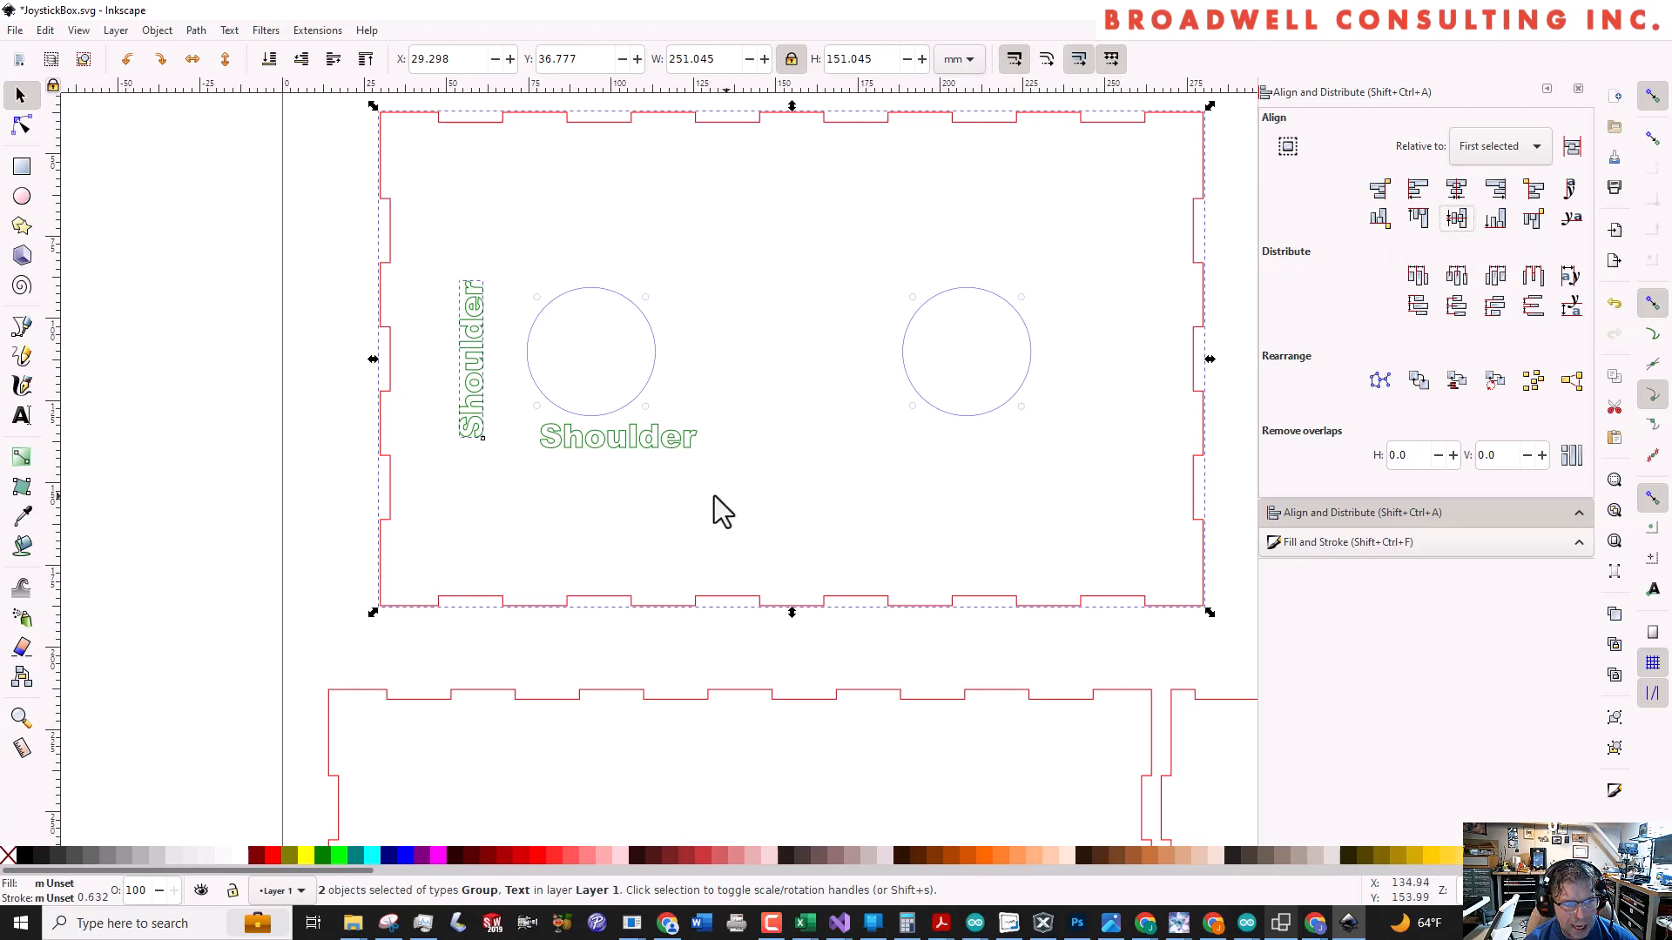
Centre the horizontal Shoulder label under the left joystick hole, aligning it horizontally to the hole's circle
{"action": "left_click", "coordinate": [594, 412]}
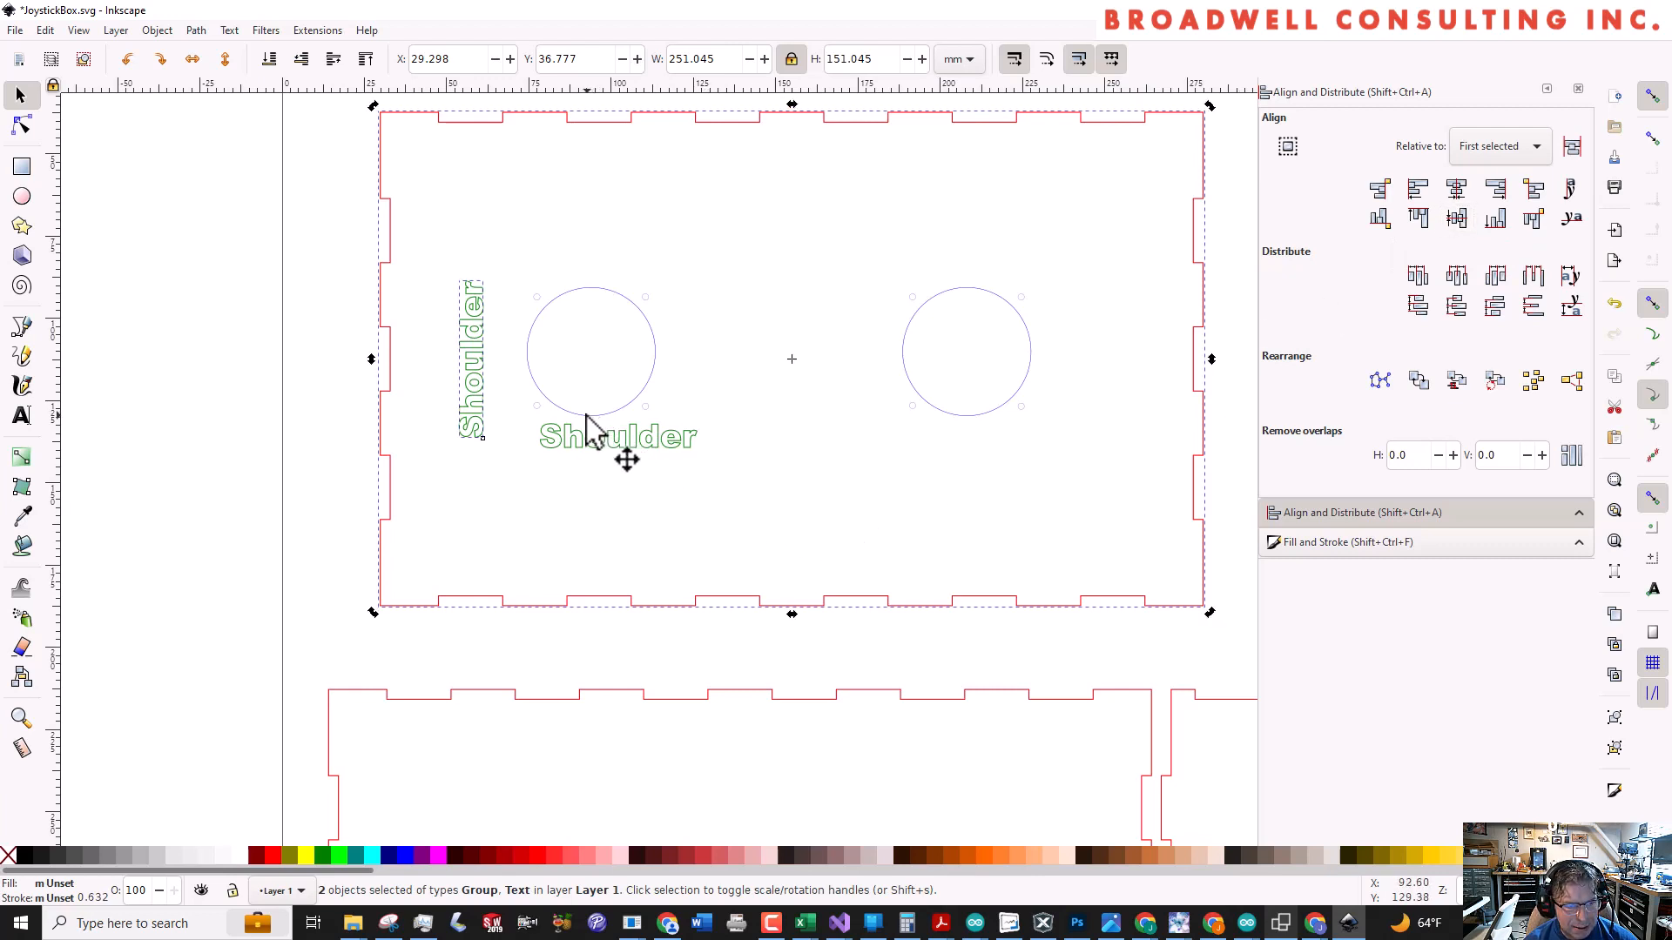
{"action": "key", "text": "Escape"}
{"action": "left_click", "coordinate": [584, 417]}
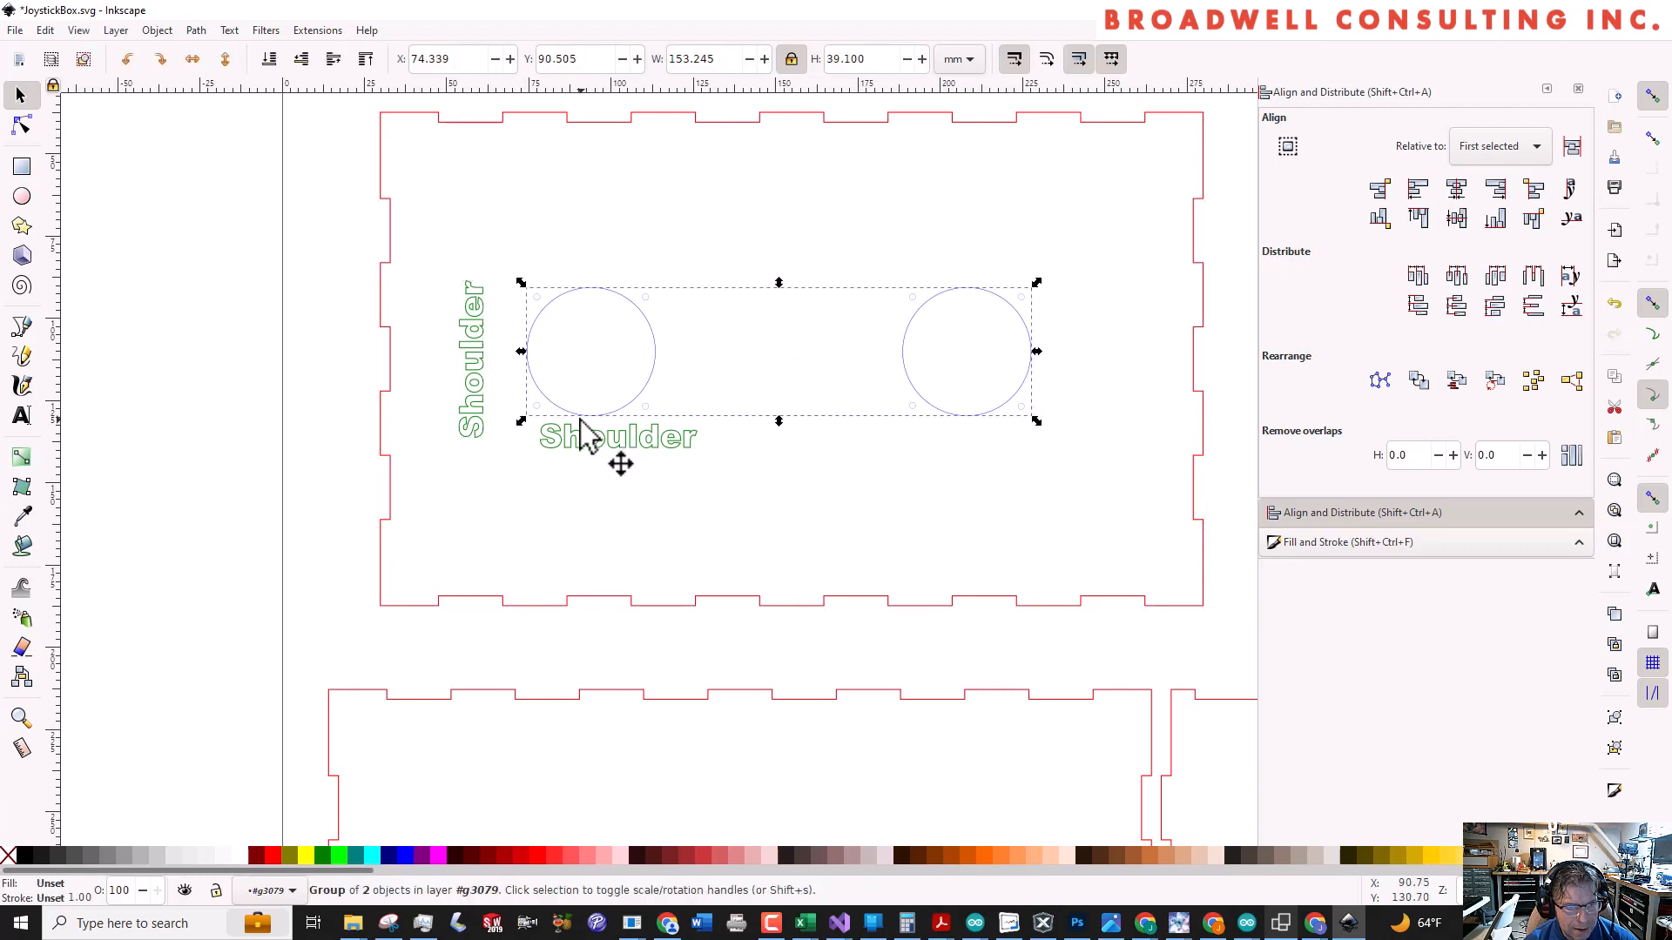
{"action": "key", "text": "Escape"}
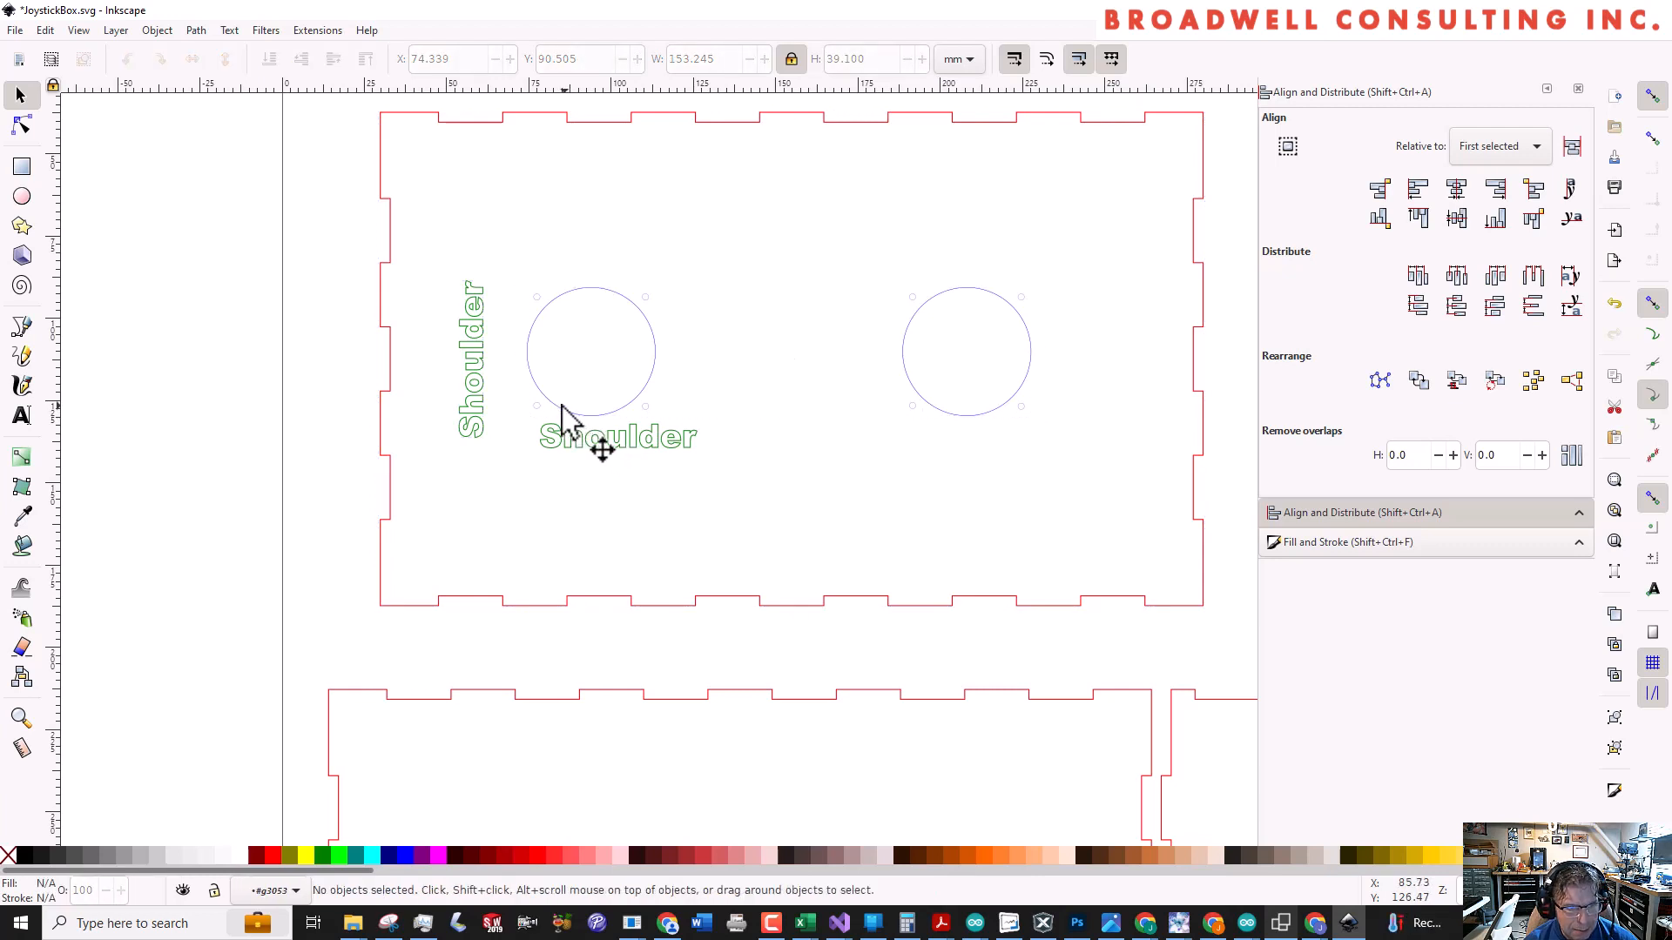
{"action": "double_click", "coordinate": [555, 405]}
{"action": "left_click", "coordinate": [555, 404]}
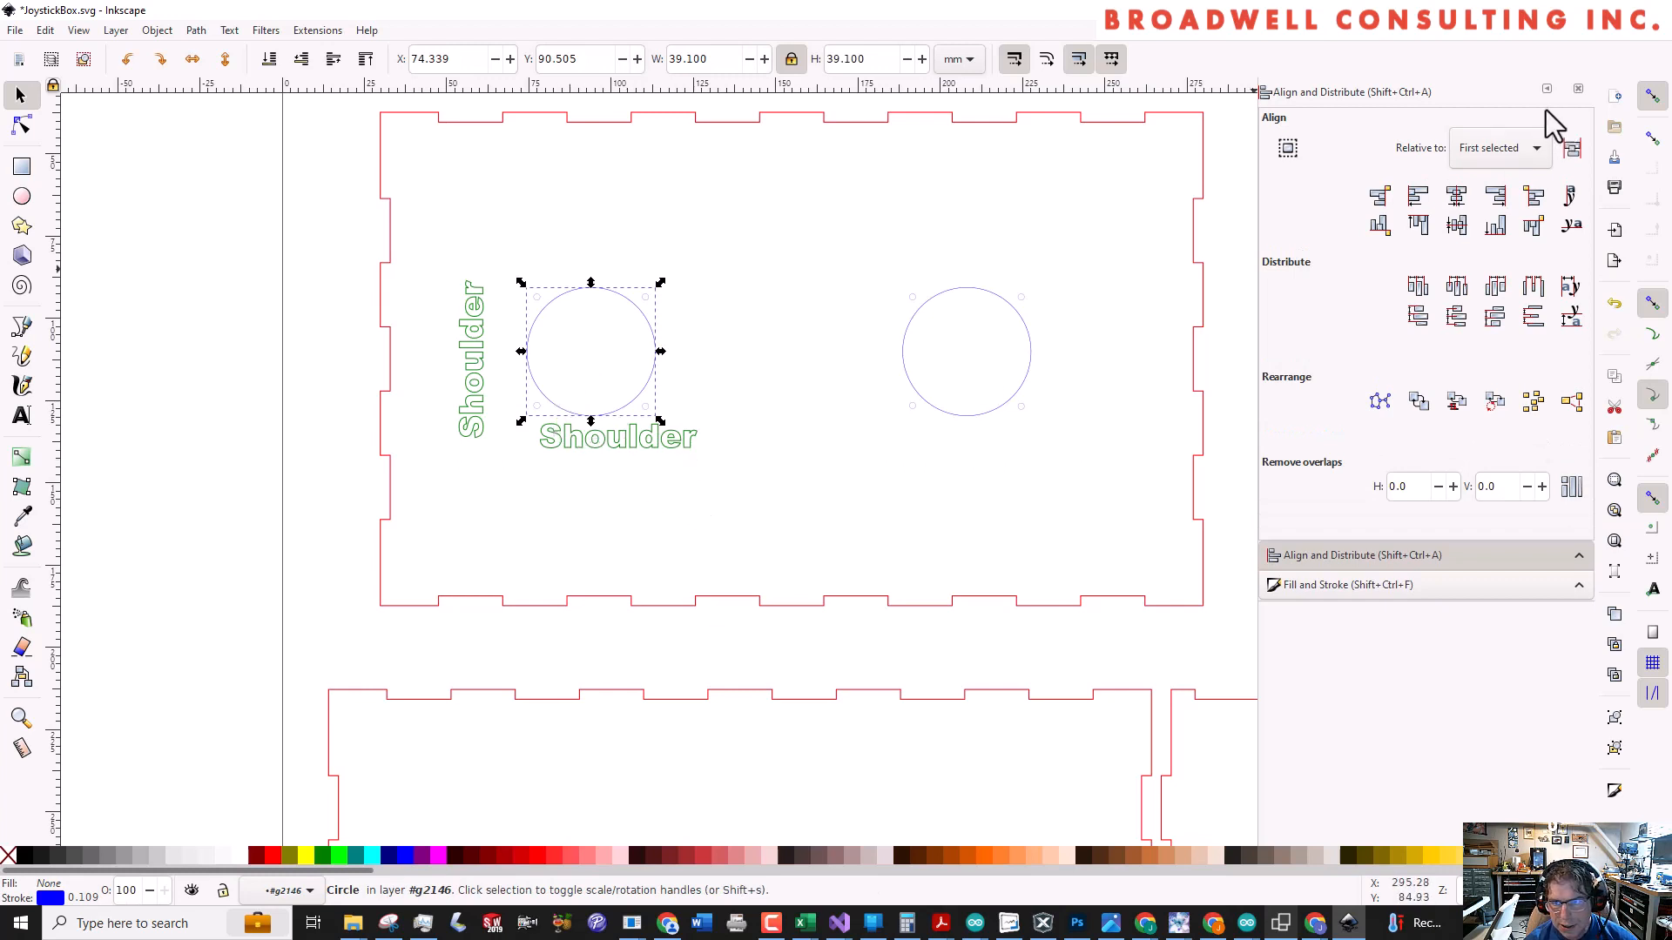
{"action": "left_click", "coordinate": [594, 446], "text": "shift"}
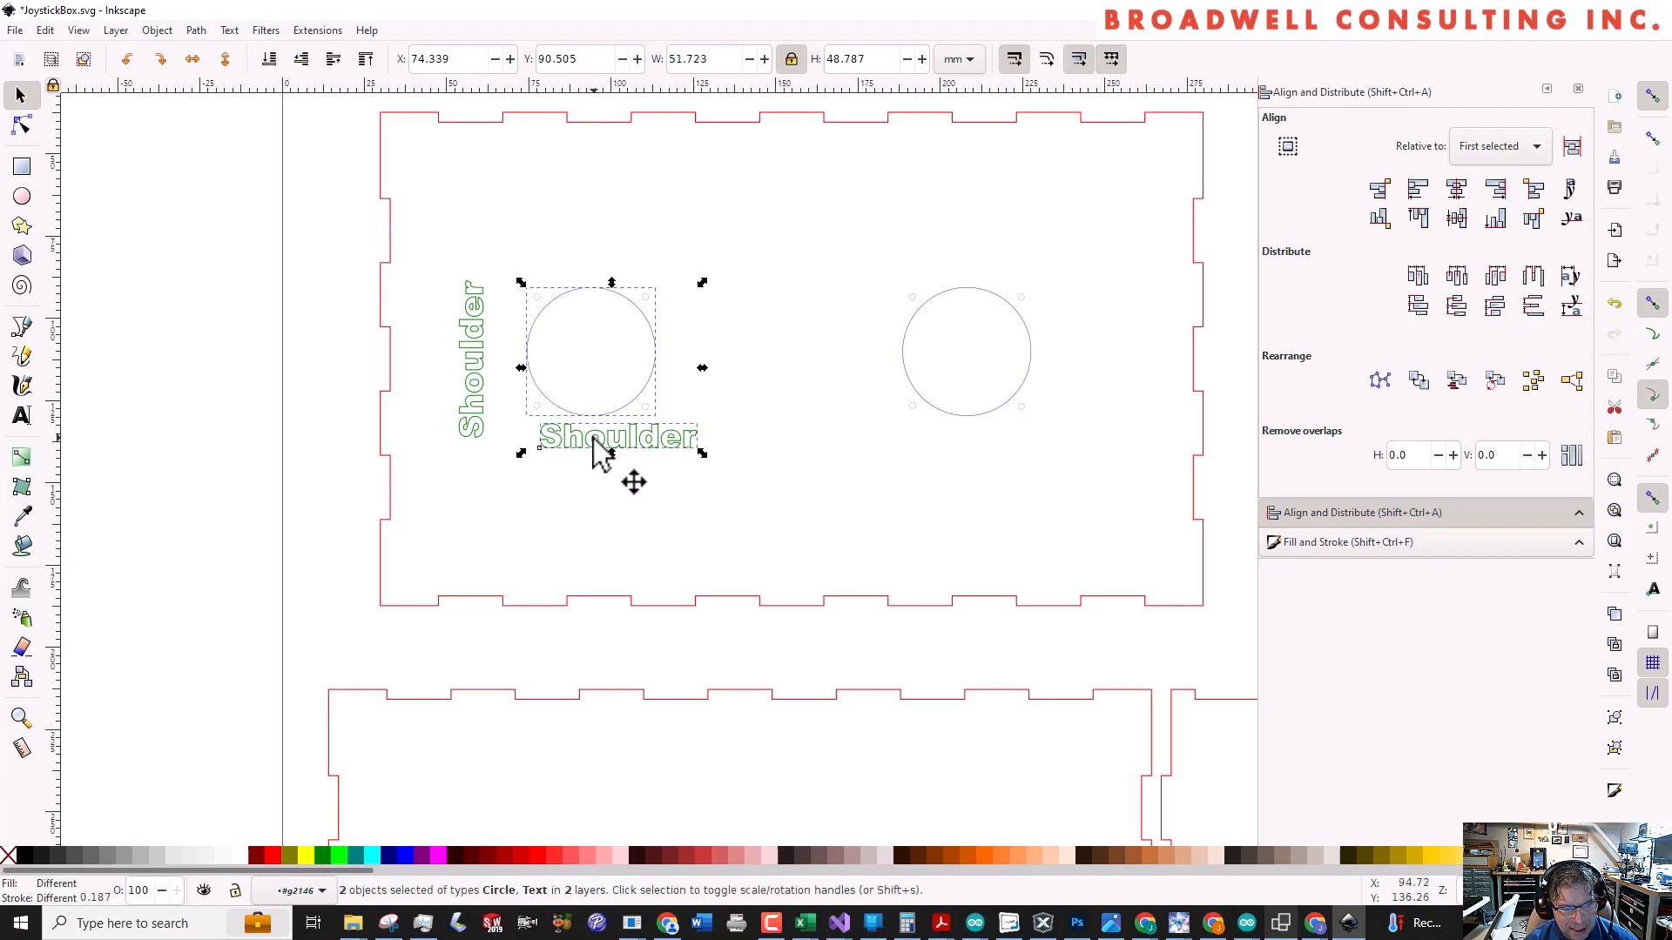
{"action": "left_click", "coordinate": [1457, 190]}
{"action": "left_click", "coordinate": [671, 497]}
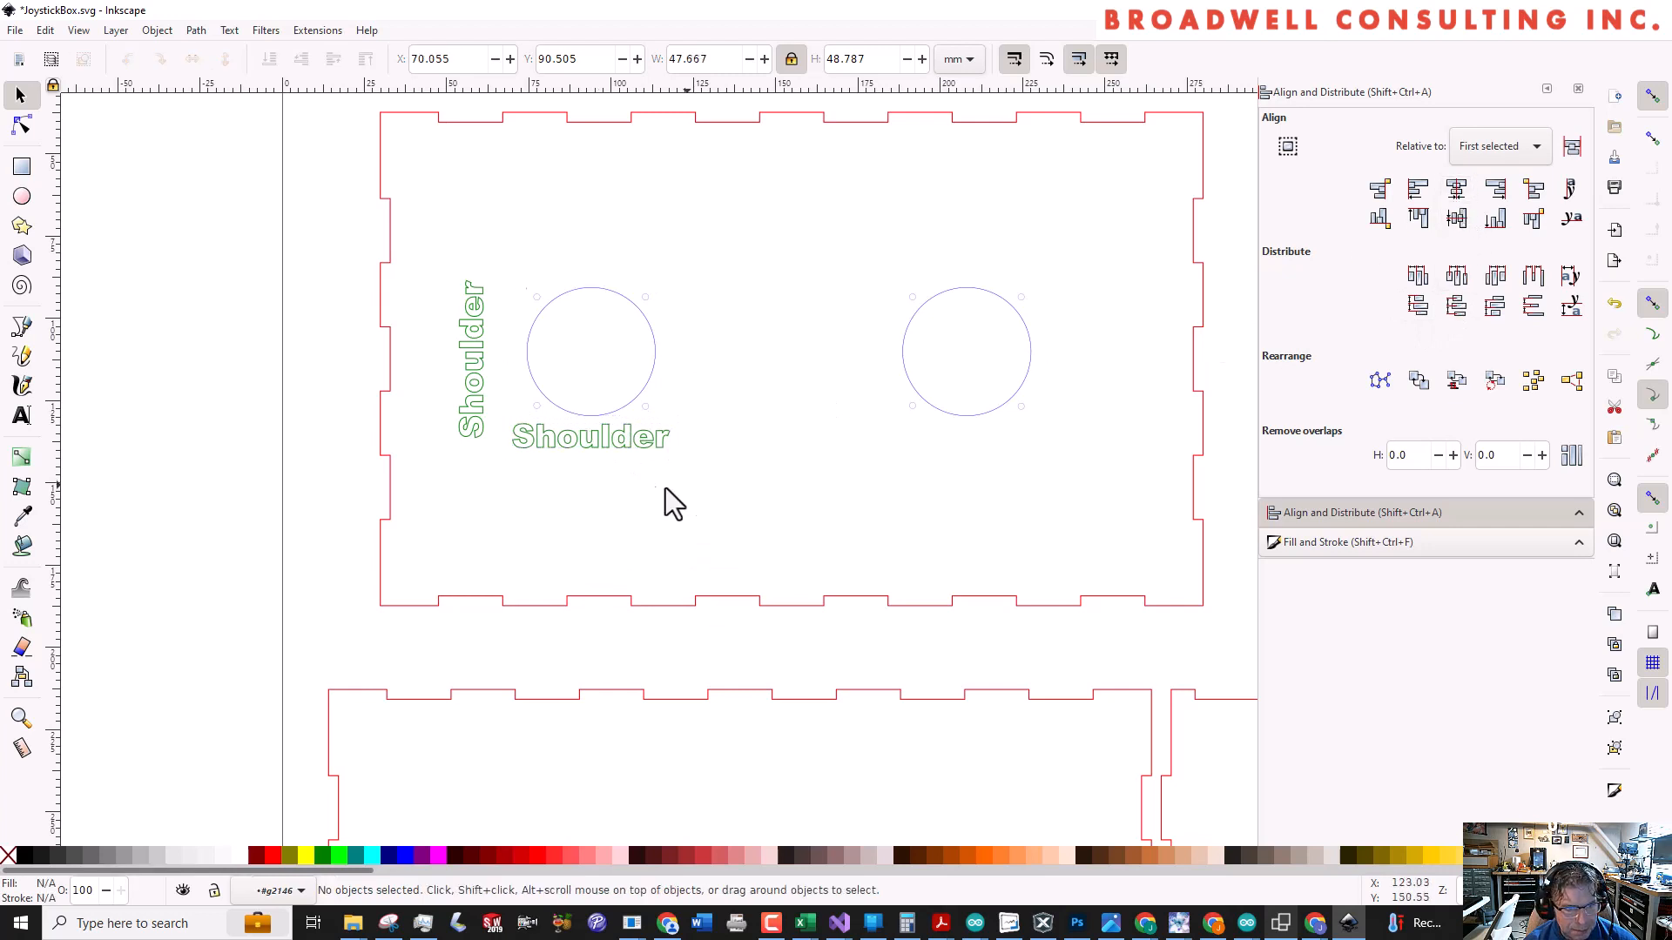
Move the horizontal Shoulder label straight down, away from the left joystick hole, to about Y 137.8 mm
{"action": "left_click", "coordinate": [600, 444]}
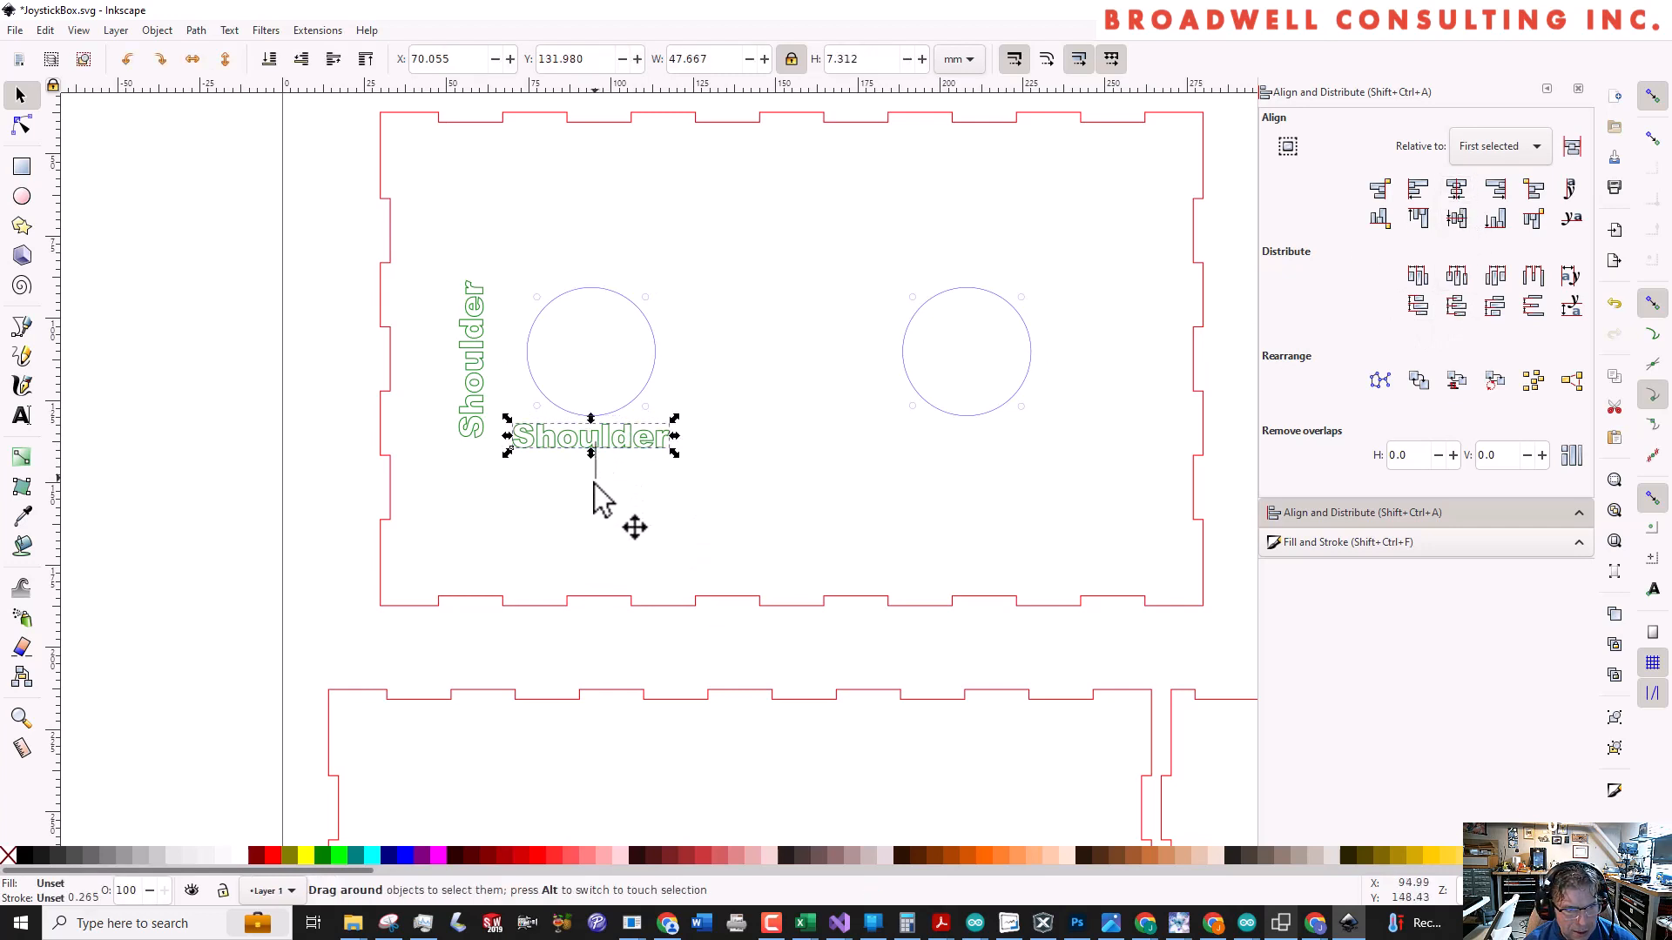
{"action": "left_click_drag", "start_coordinate": [590, 435], "coordinate": [607, 465]}
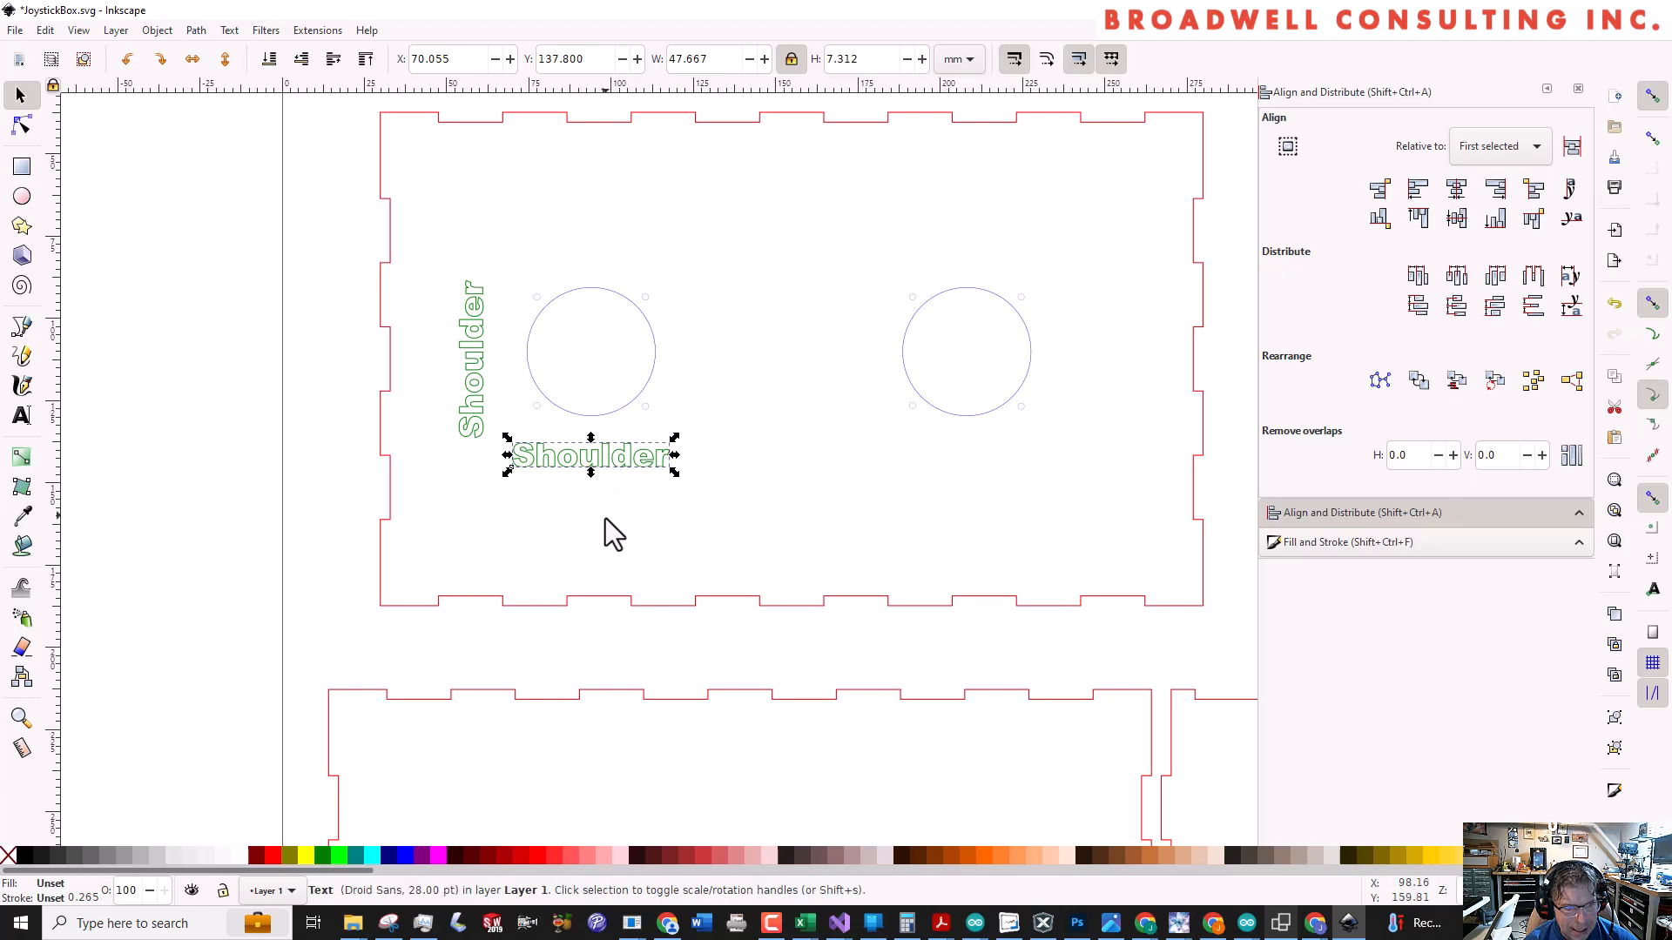
{"action": "left_click", "coordinate": [614, 541]}
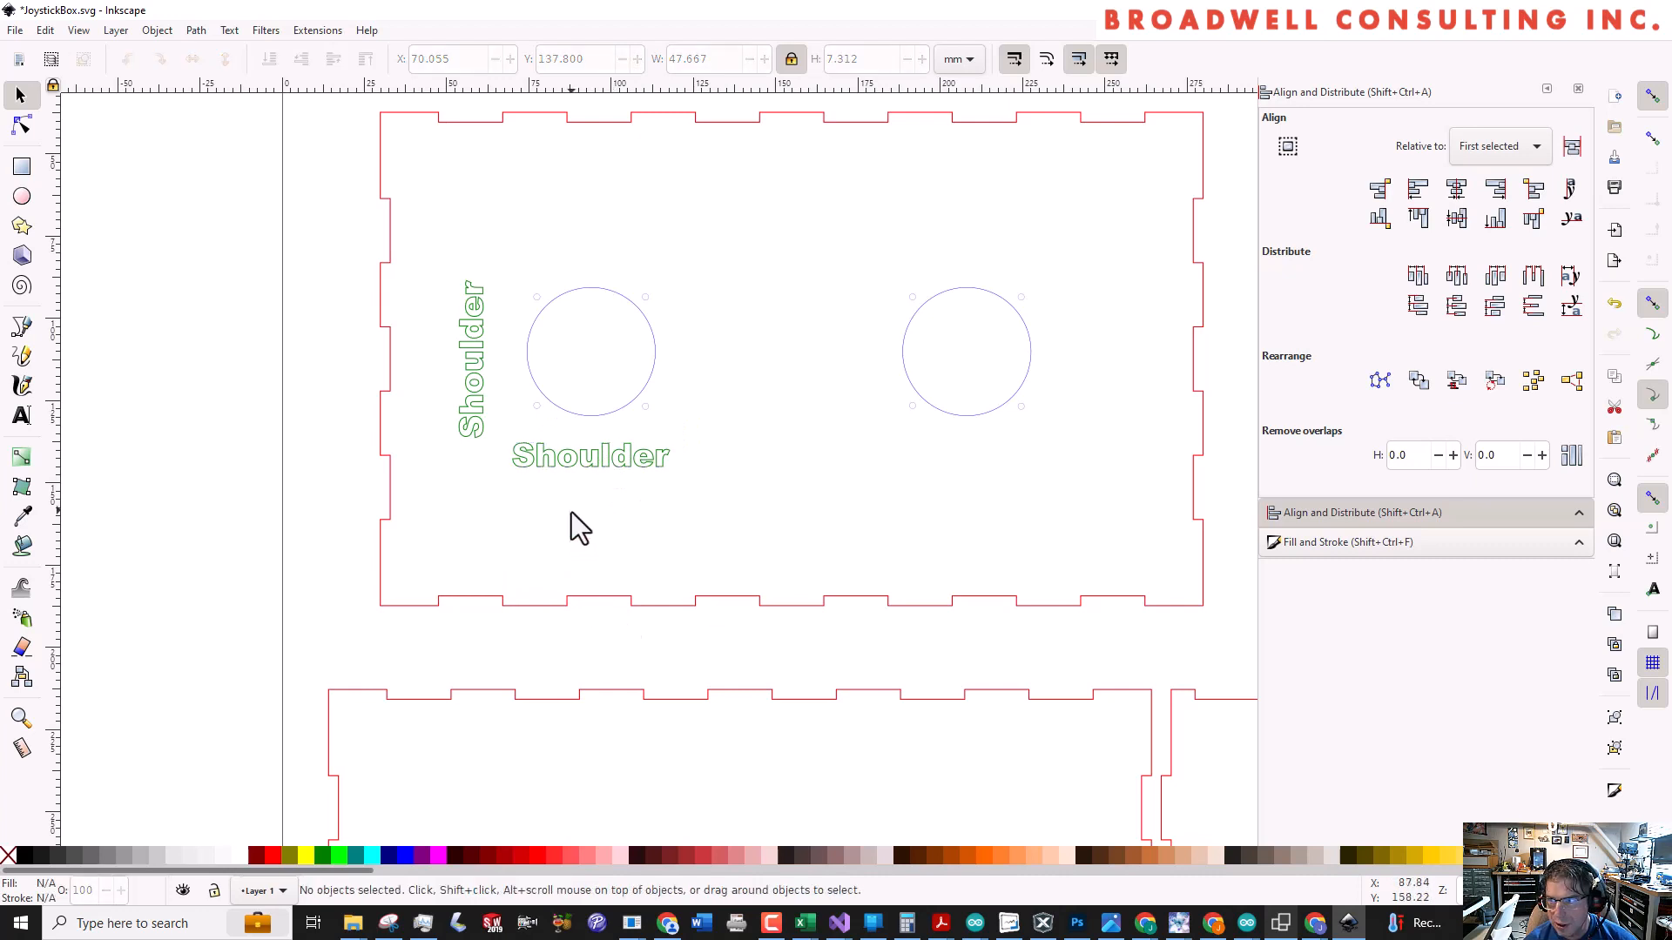
{"action": "left_click", "coordinate": [558, 462]}
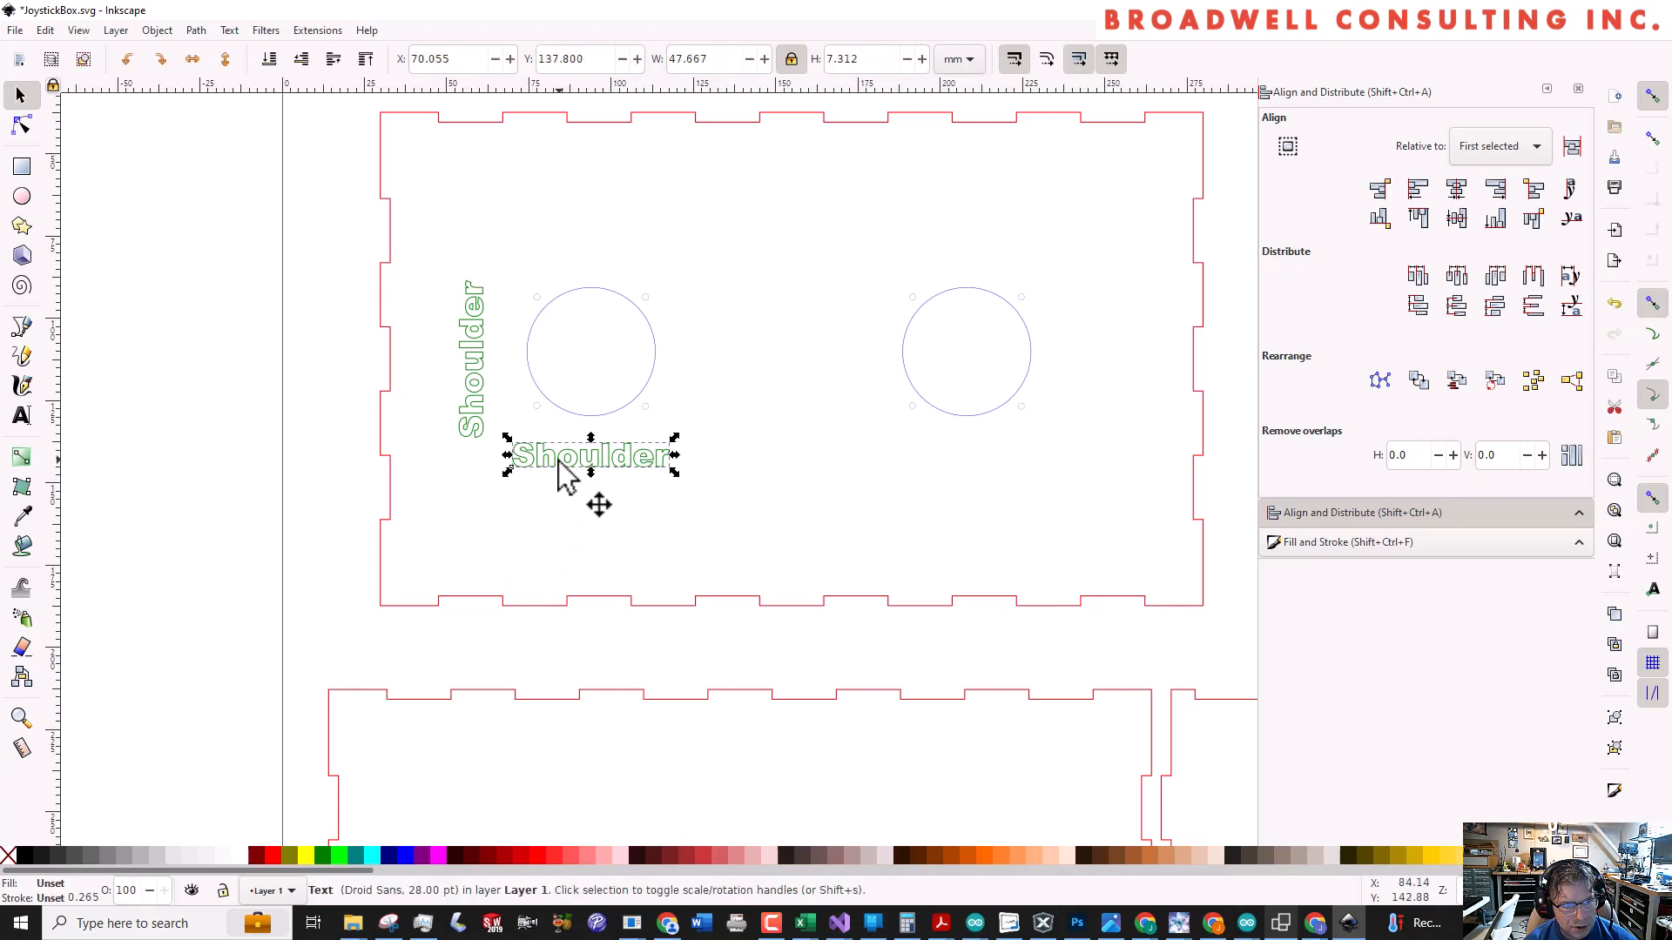
{"action": "key", "text": "ctrl+c"}
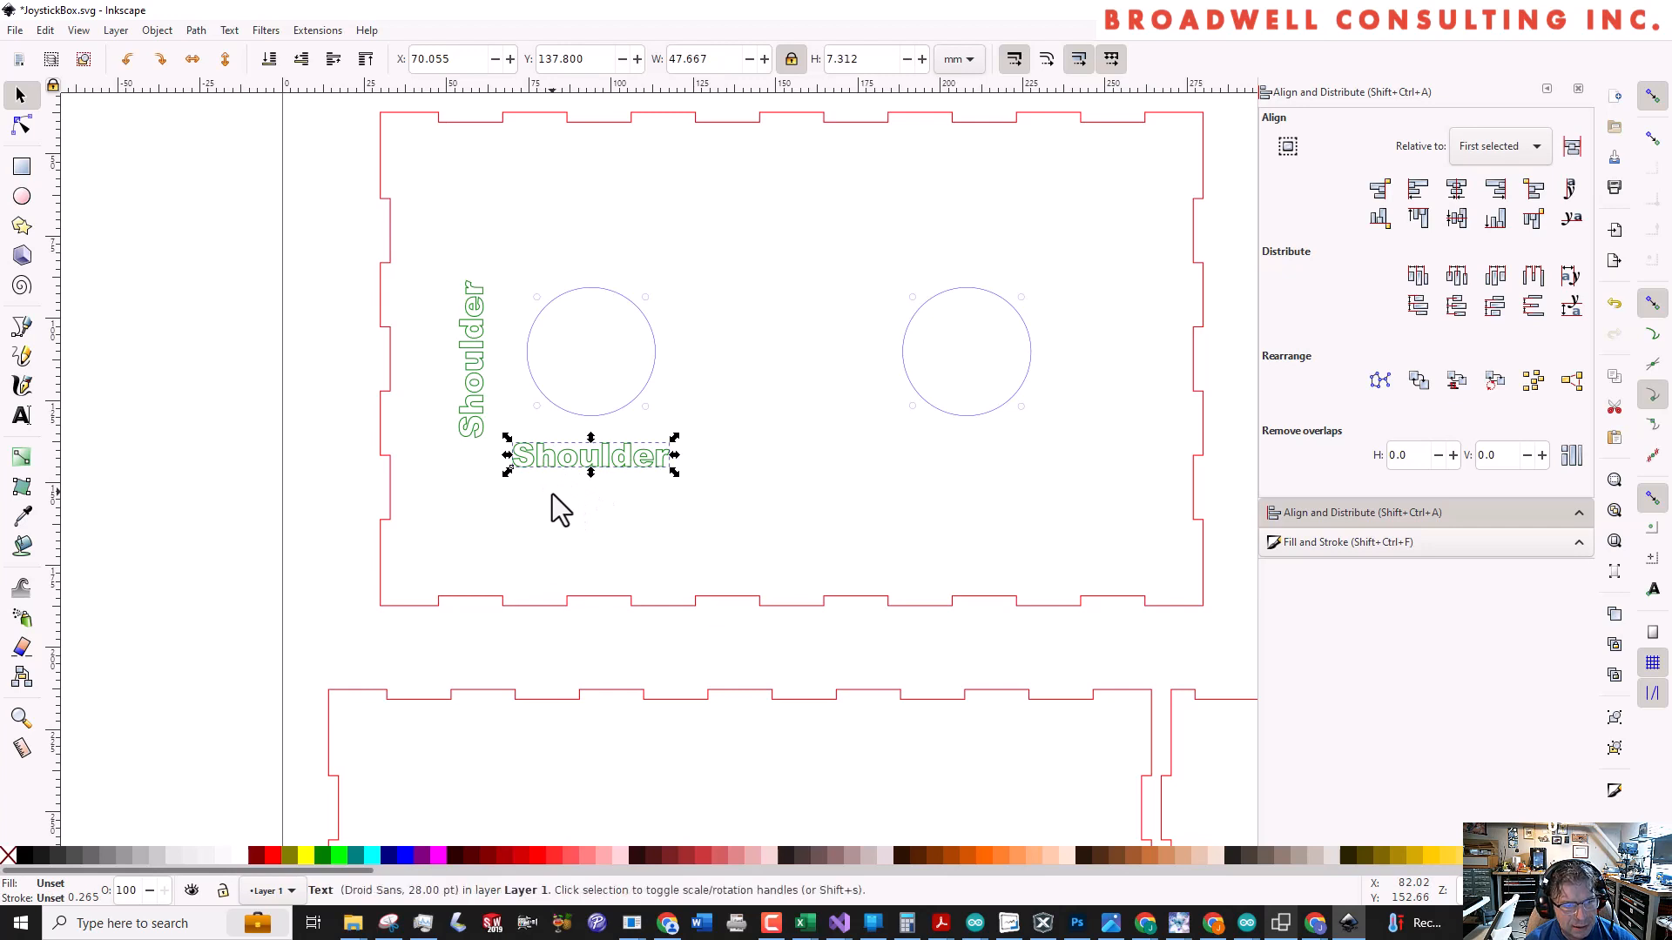
{"action": "key", "text": "ctrl+v"}
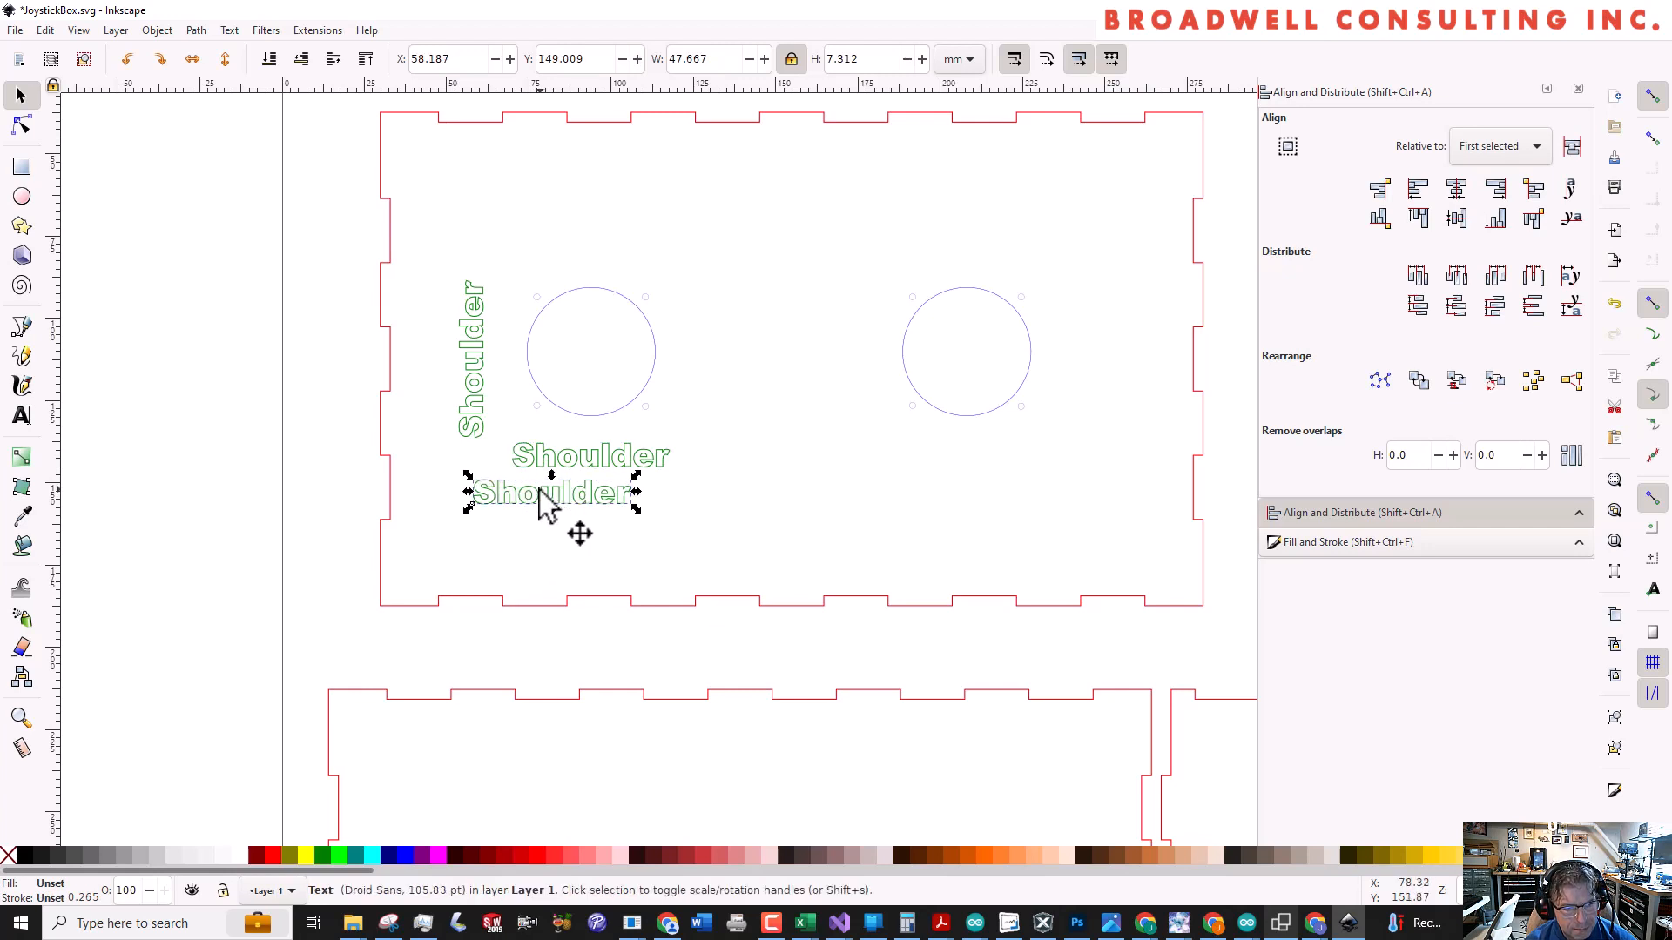
{"action": "left_click_drag", "start_coordinate": [539, 490], "coordinate": [582, 493]}
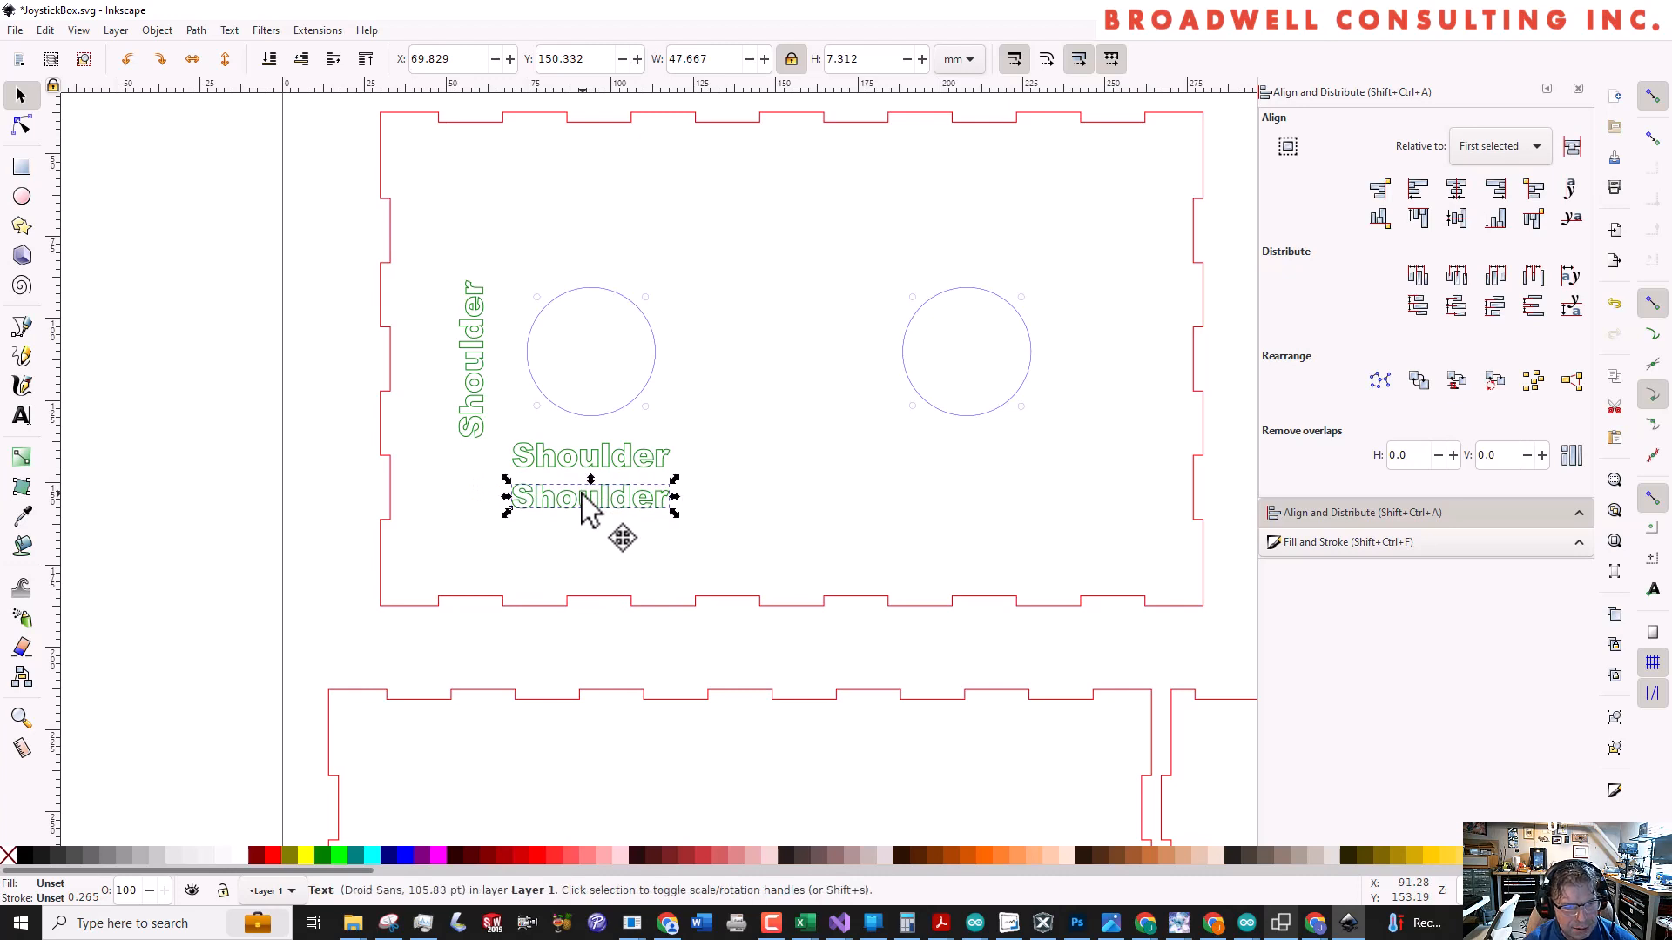
{"action": "key", "text": "Delete"}
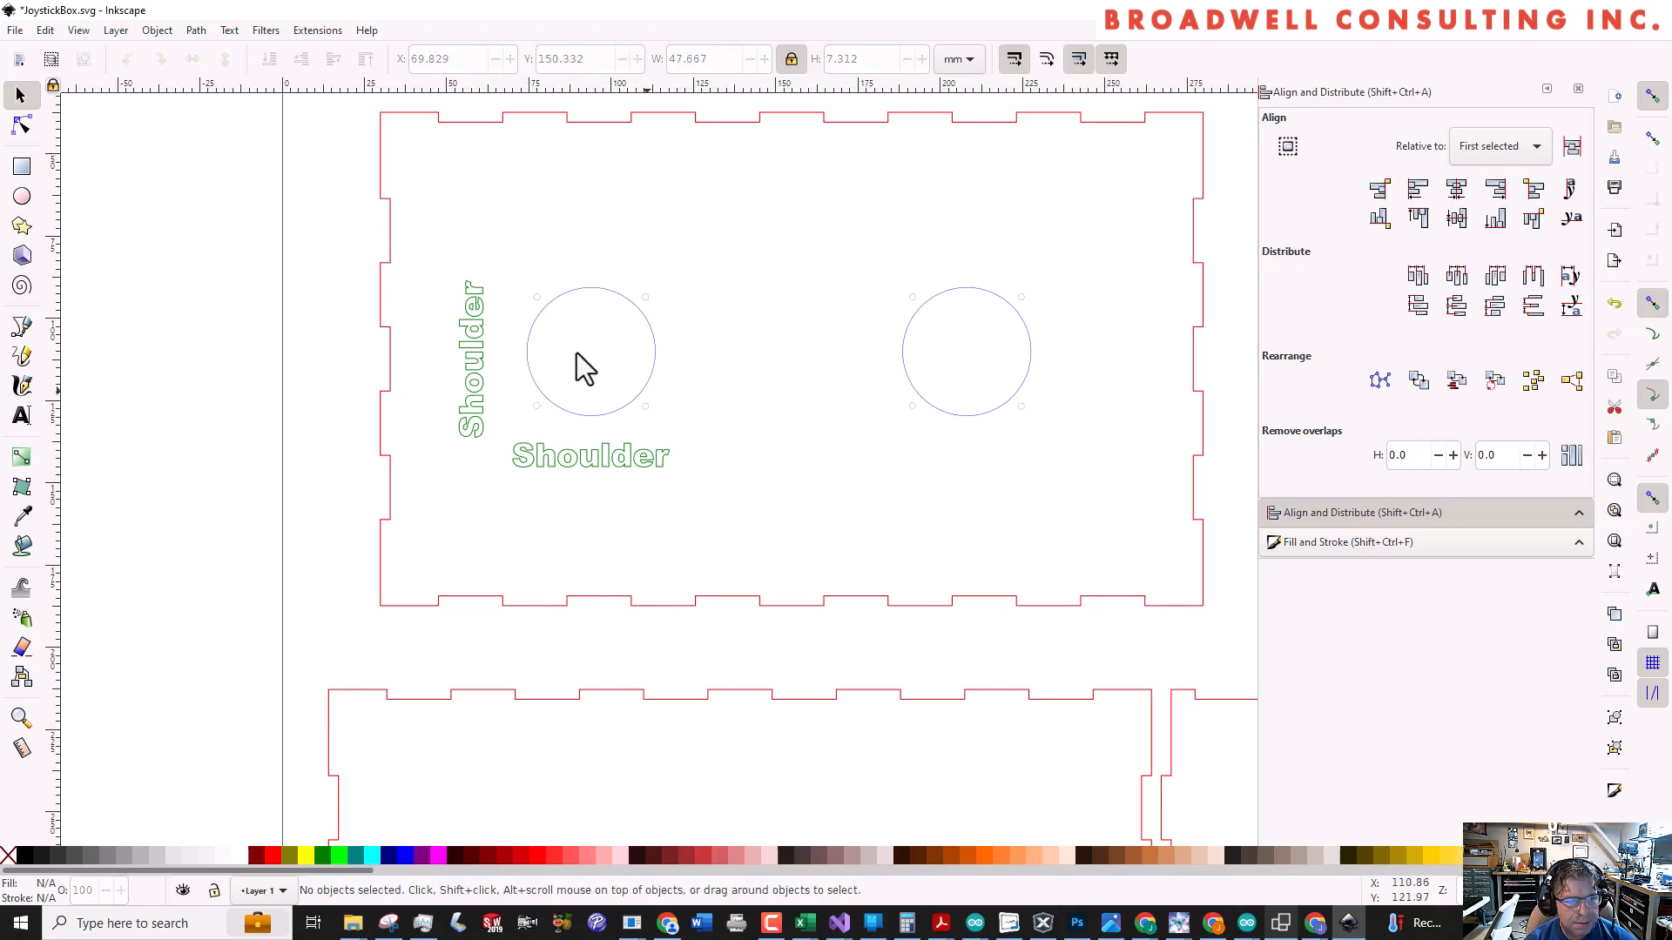
{"action": "left_click", "coordinate": [472, 375]}
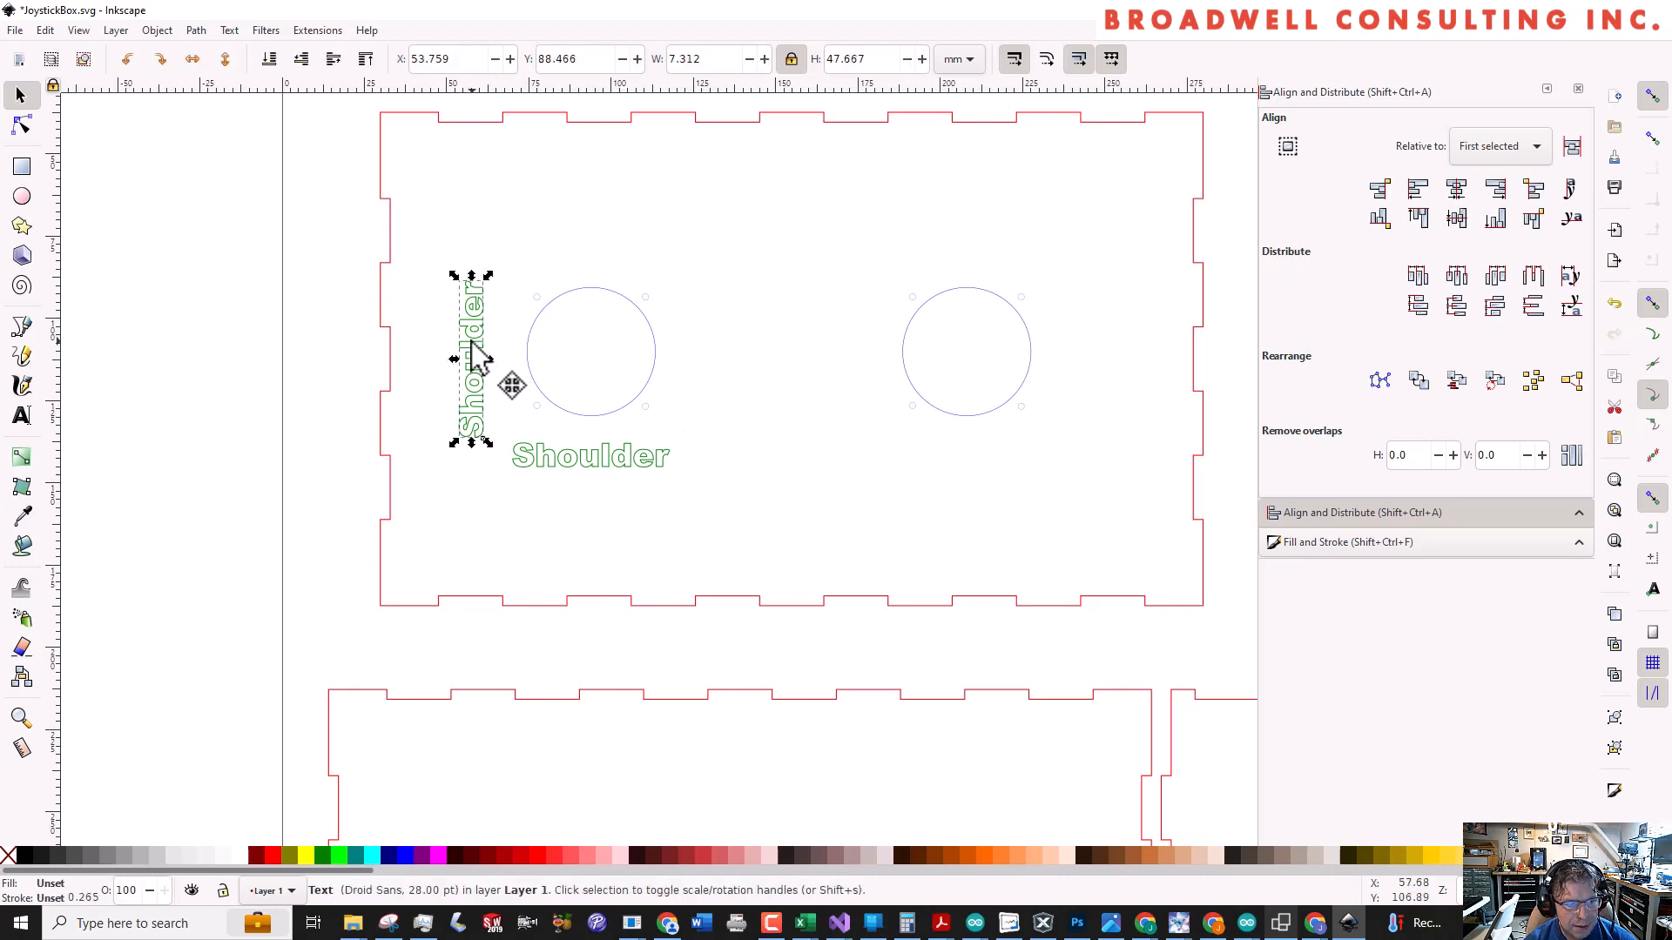
{"action": "left_click", "coordinate": [565, 453]}
{"action": "left_click_drag", "start_coordinate": [565, 462], "coordinate": [879, 478]}
{"action": "key", "text": "ctrl+z"}
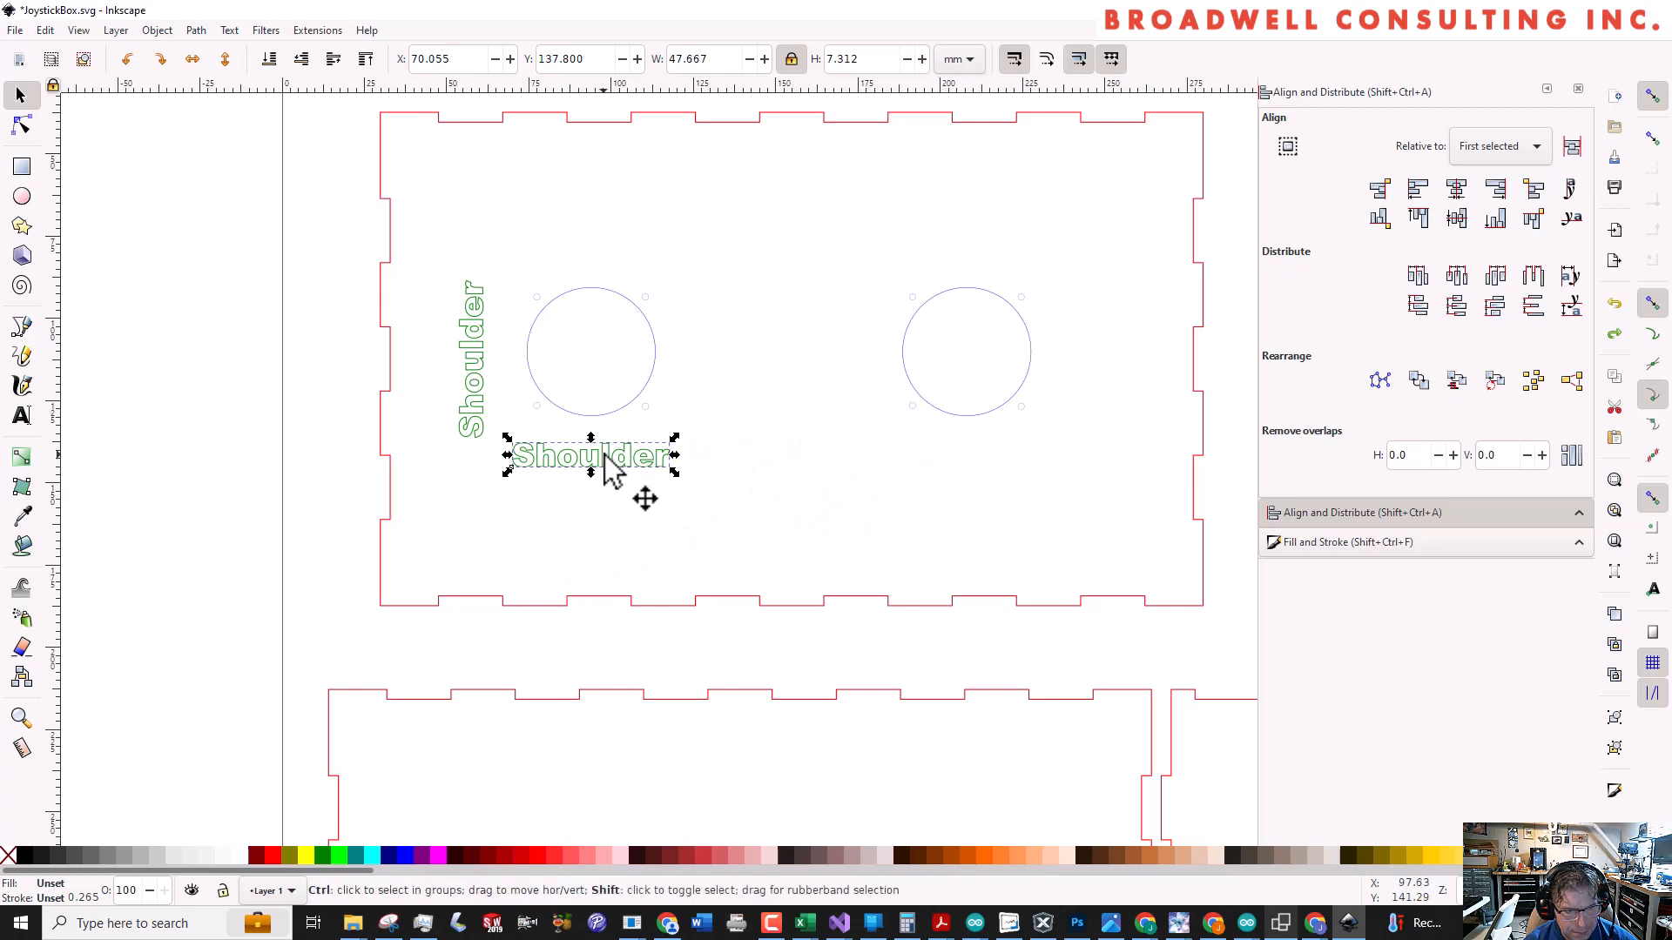
{"action": "left_click_drag", "start_coordinate": [622, 461], "coordinate": [735, 454]}
{"action": "key", "text": "ctrl+z"}
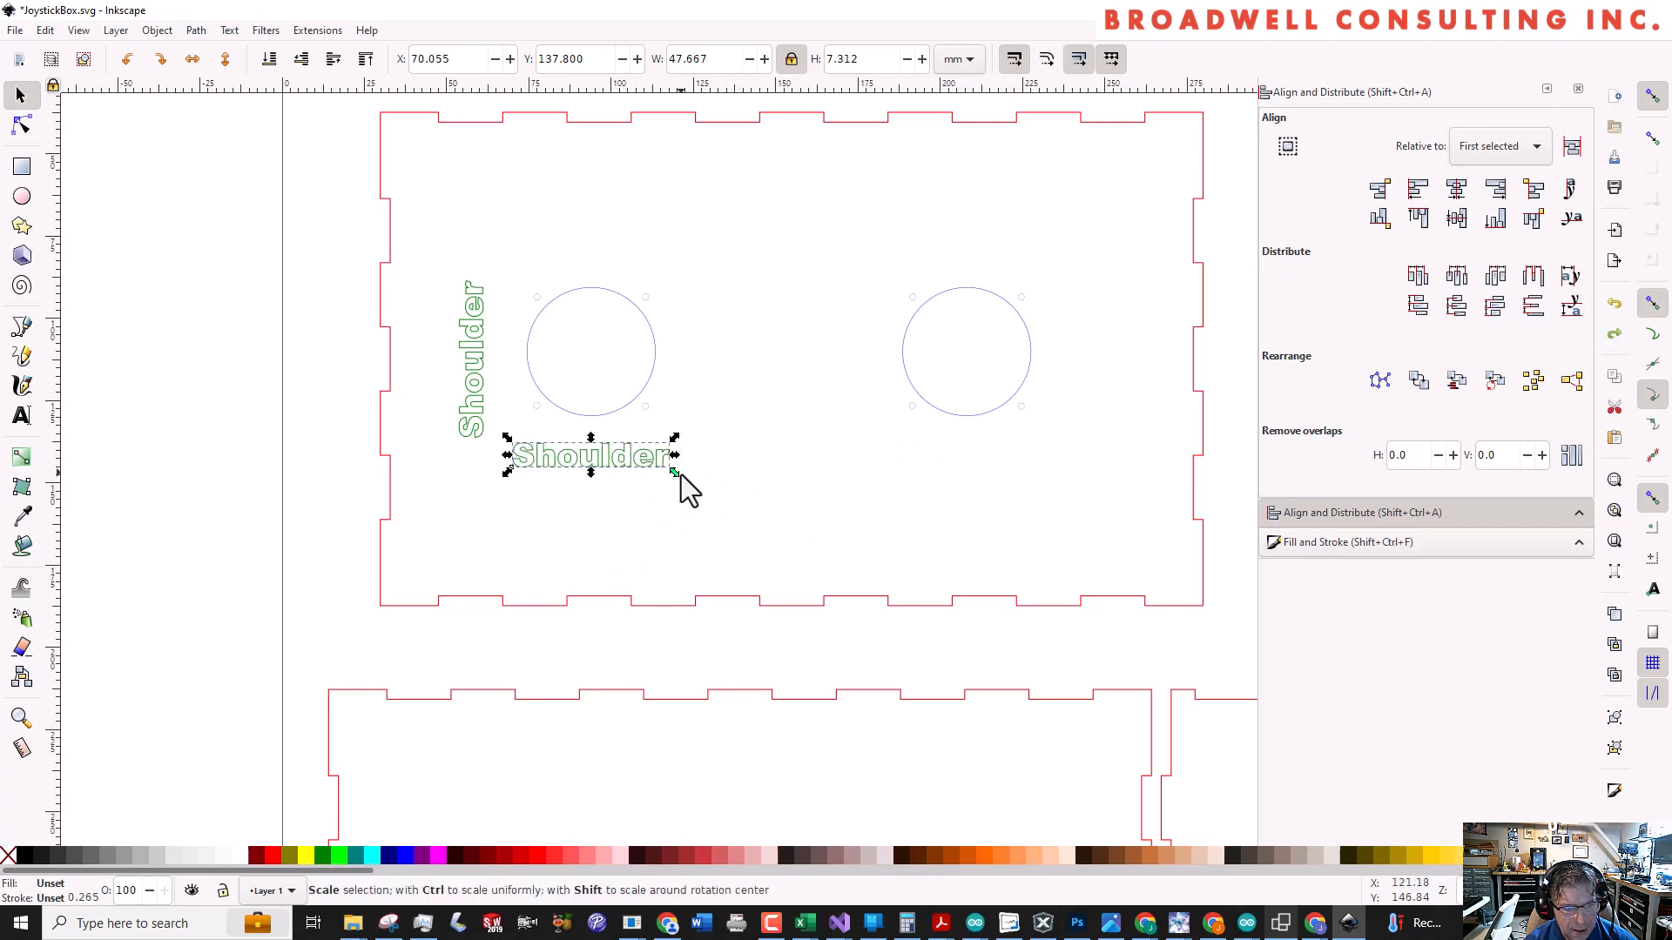
Paste a duplicate Shoulder label below the right joystick hole and align its bottom edge with the label under the left hole
{"action": "key", "text": "ctrl+v"}
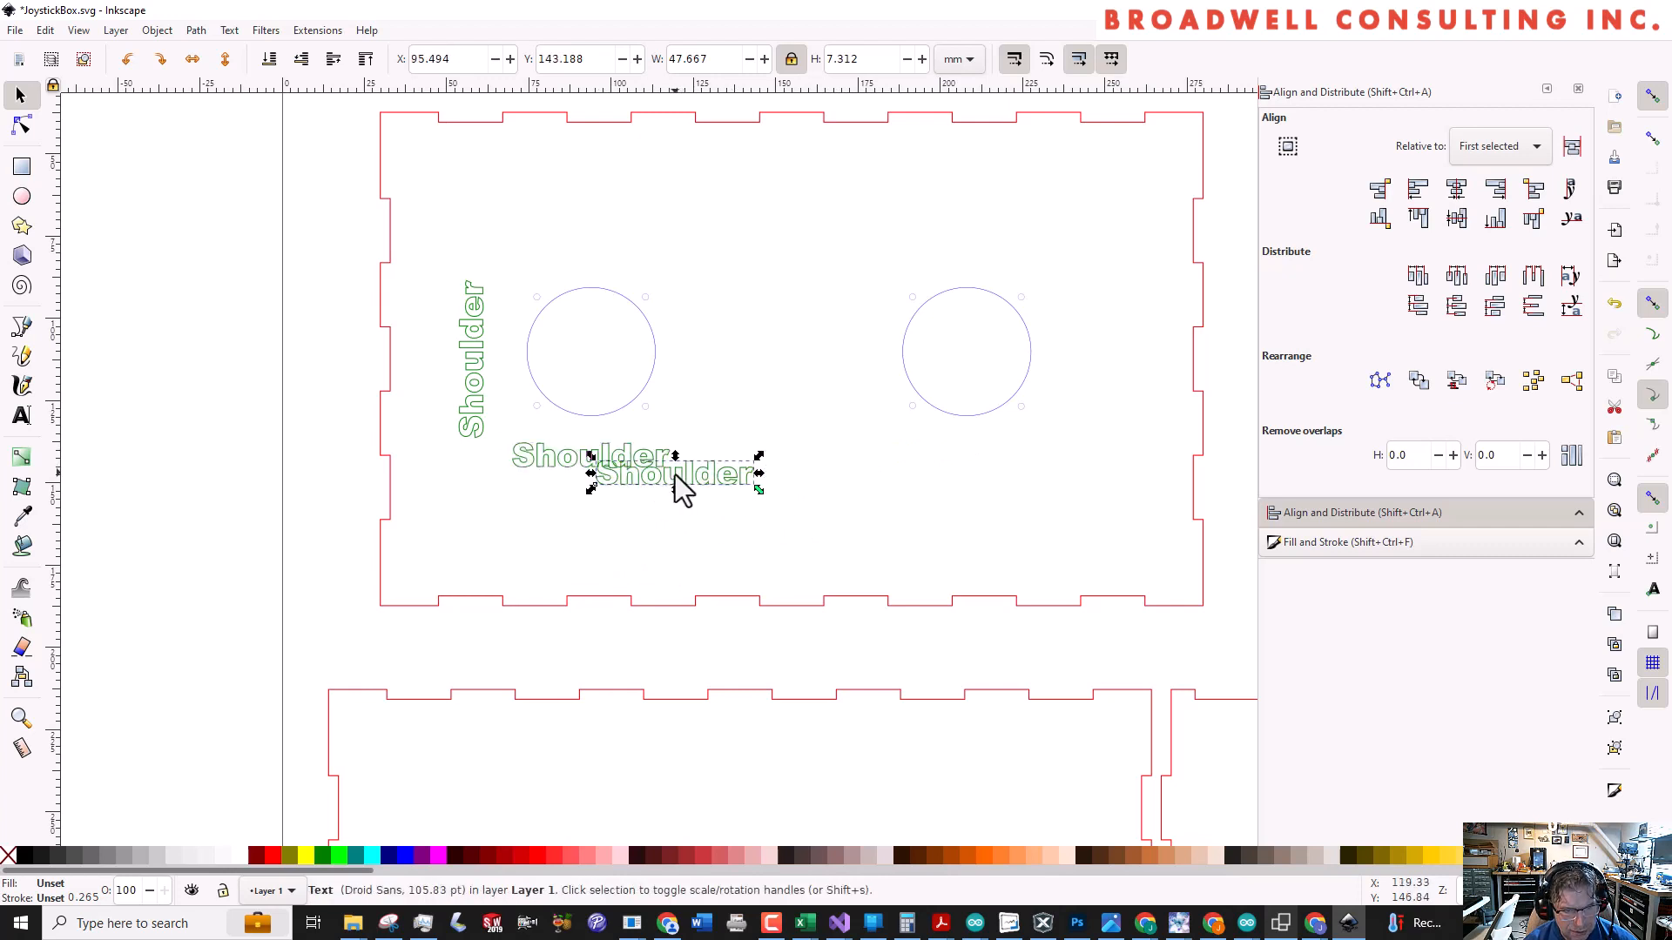
{"action": "left_click_drag", "start_coordinate": [678, 485], "coordinate": [969, 458]}
{"action": "left_click_drag", "start_coordinate": [721, 474], "coordinate": [990, 450]}
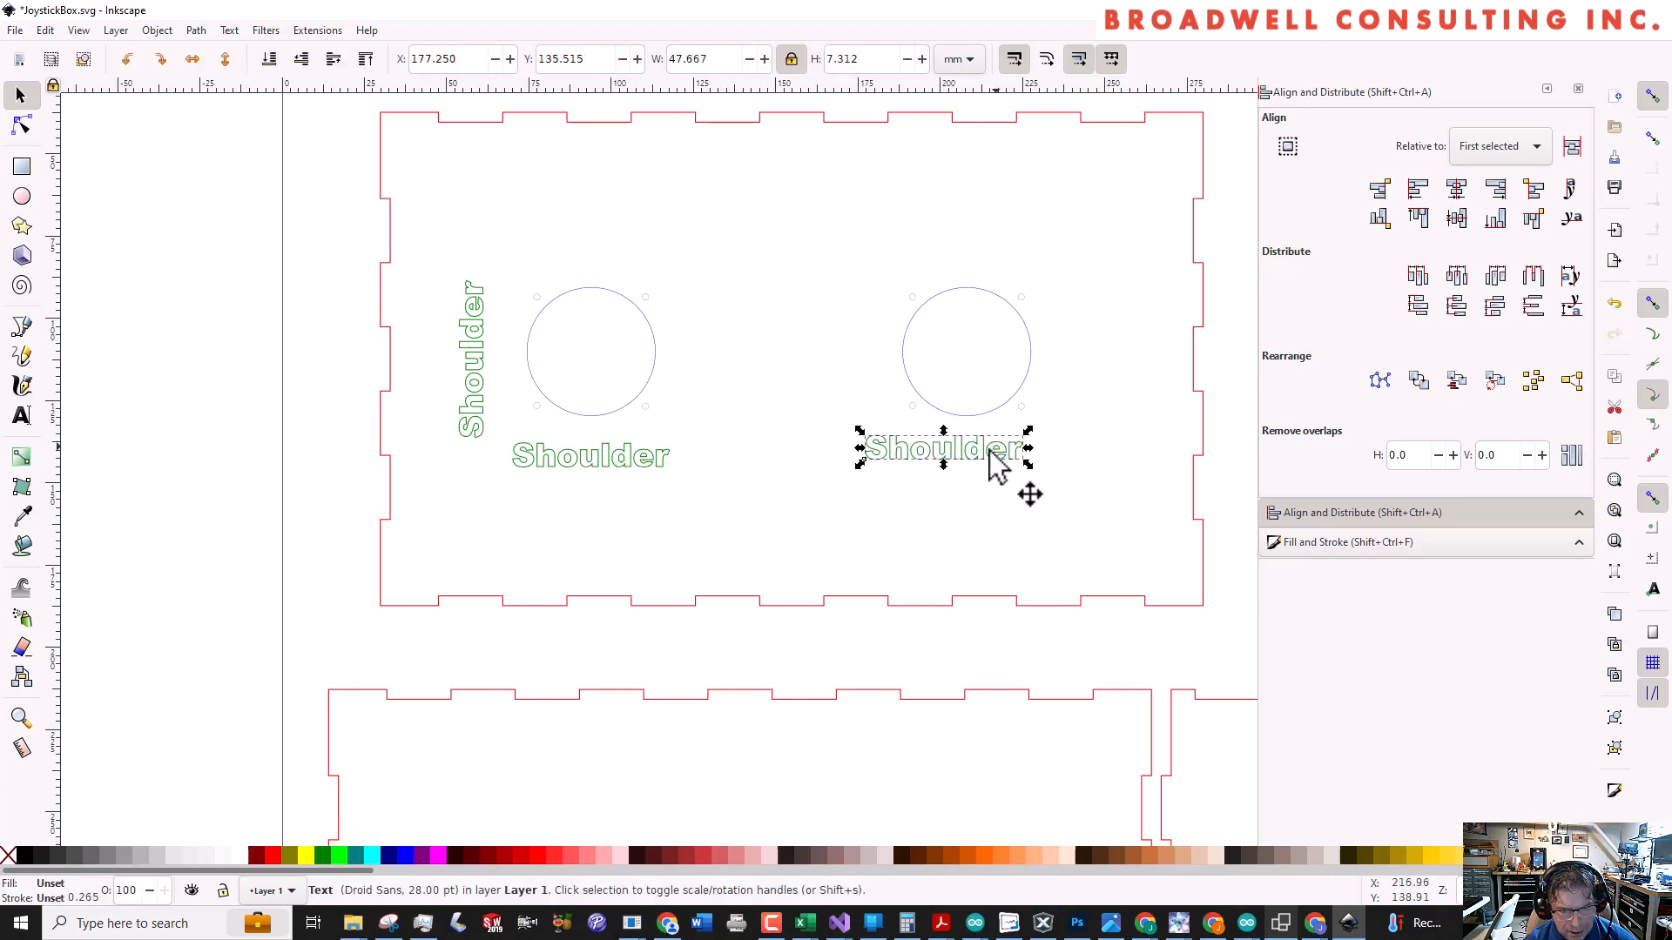
{"action": "left_click", "coordinate": [589, 468]}
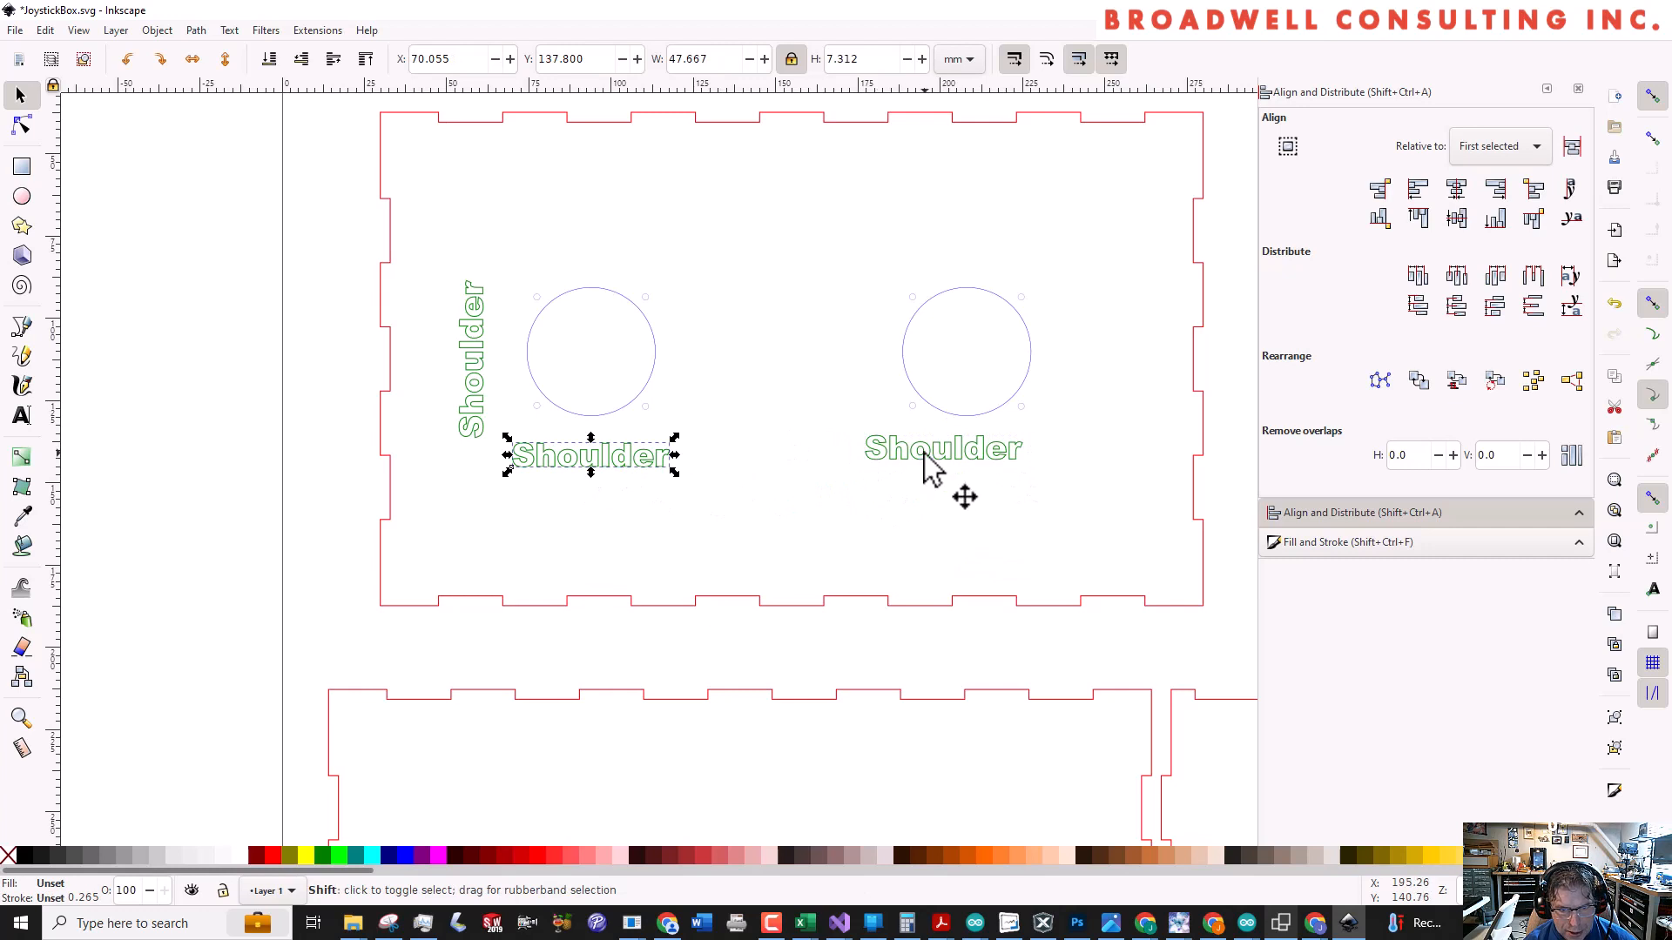
{"action": "left_click", "coordinate": [953, 460], "text": "shift"}
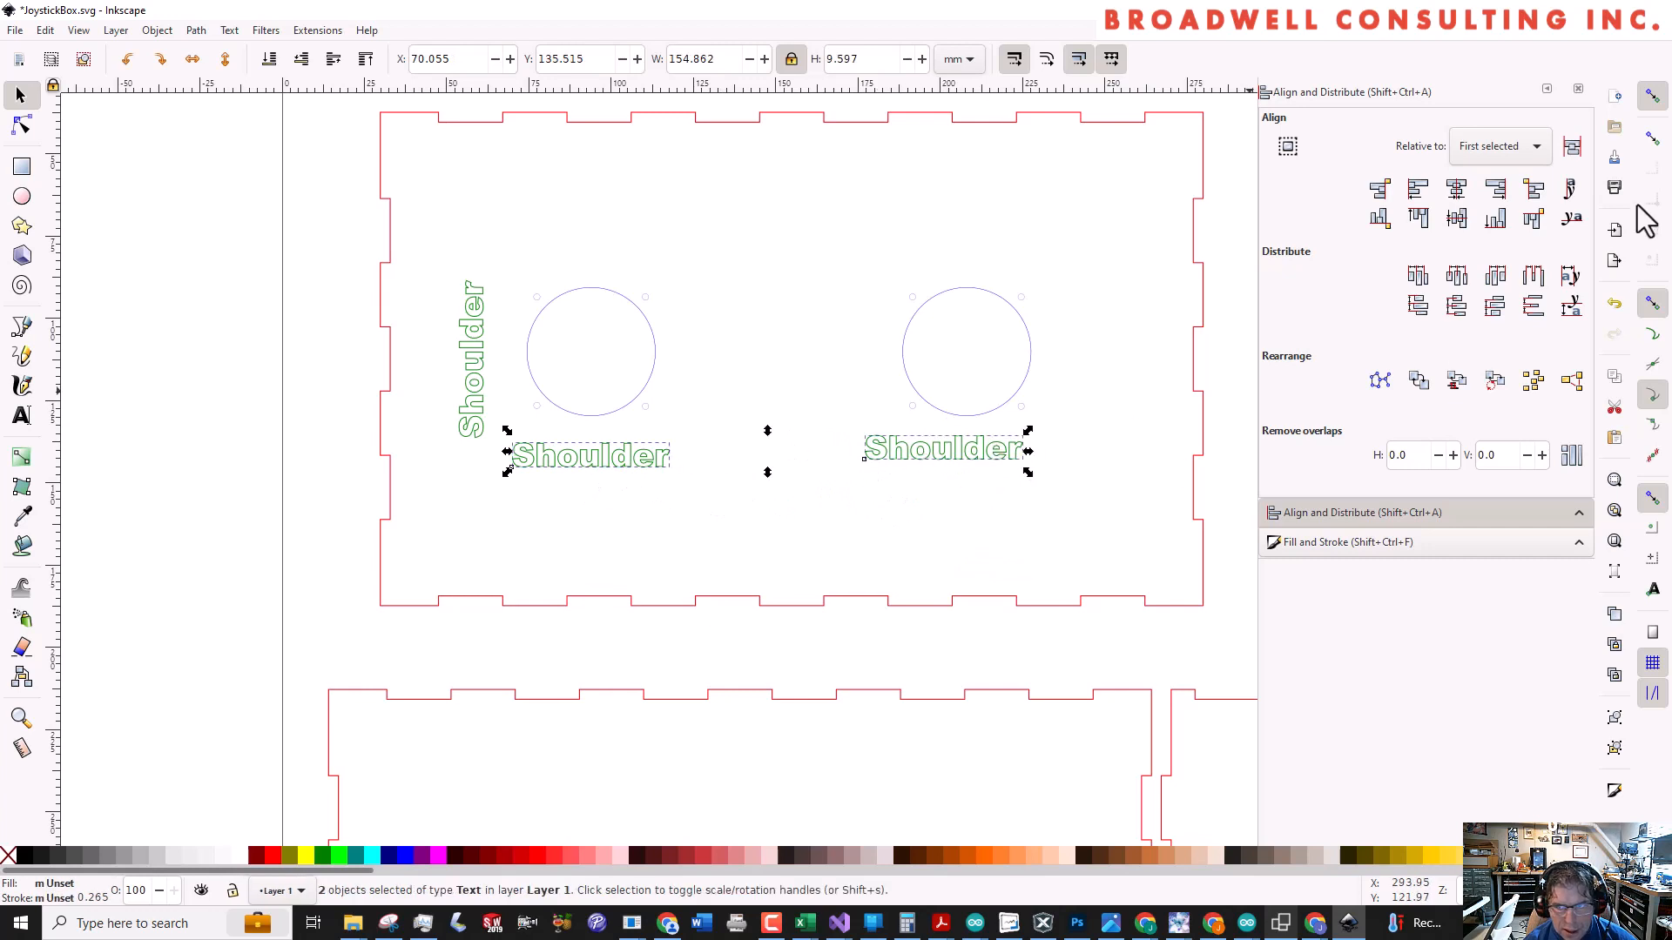
{"action": "left_click", "coordinate": [1496, 220]}
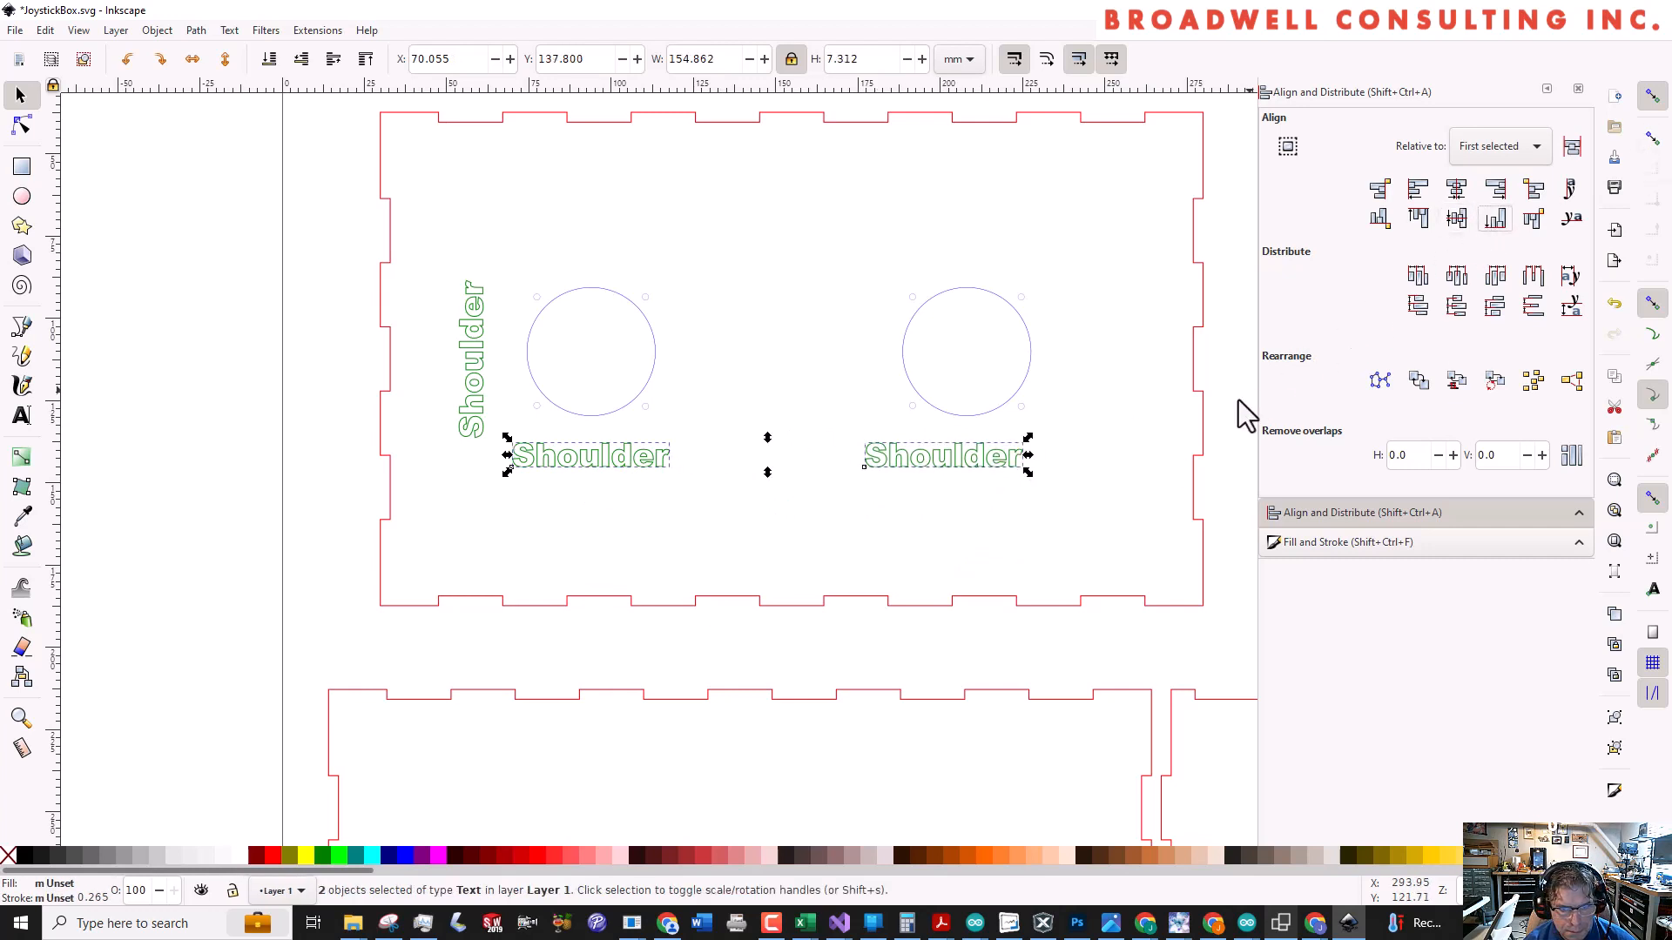
Change the text of the duplicate label below the right joystick hole to "Wrist"
{"action": "left_click", "coordinate": [1139, 454]}
{"action": "key", "text": "t"}
{"action": "left_click", "coordinate": [956, 456]}
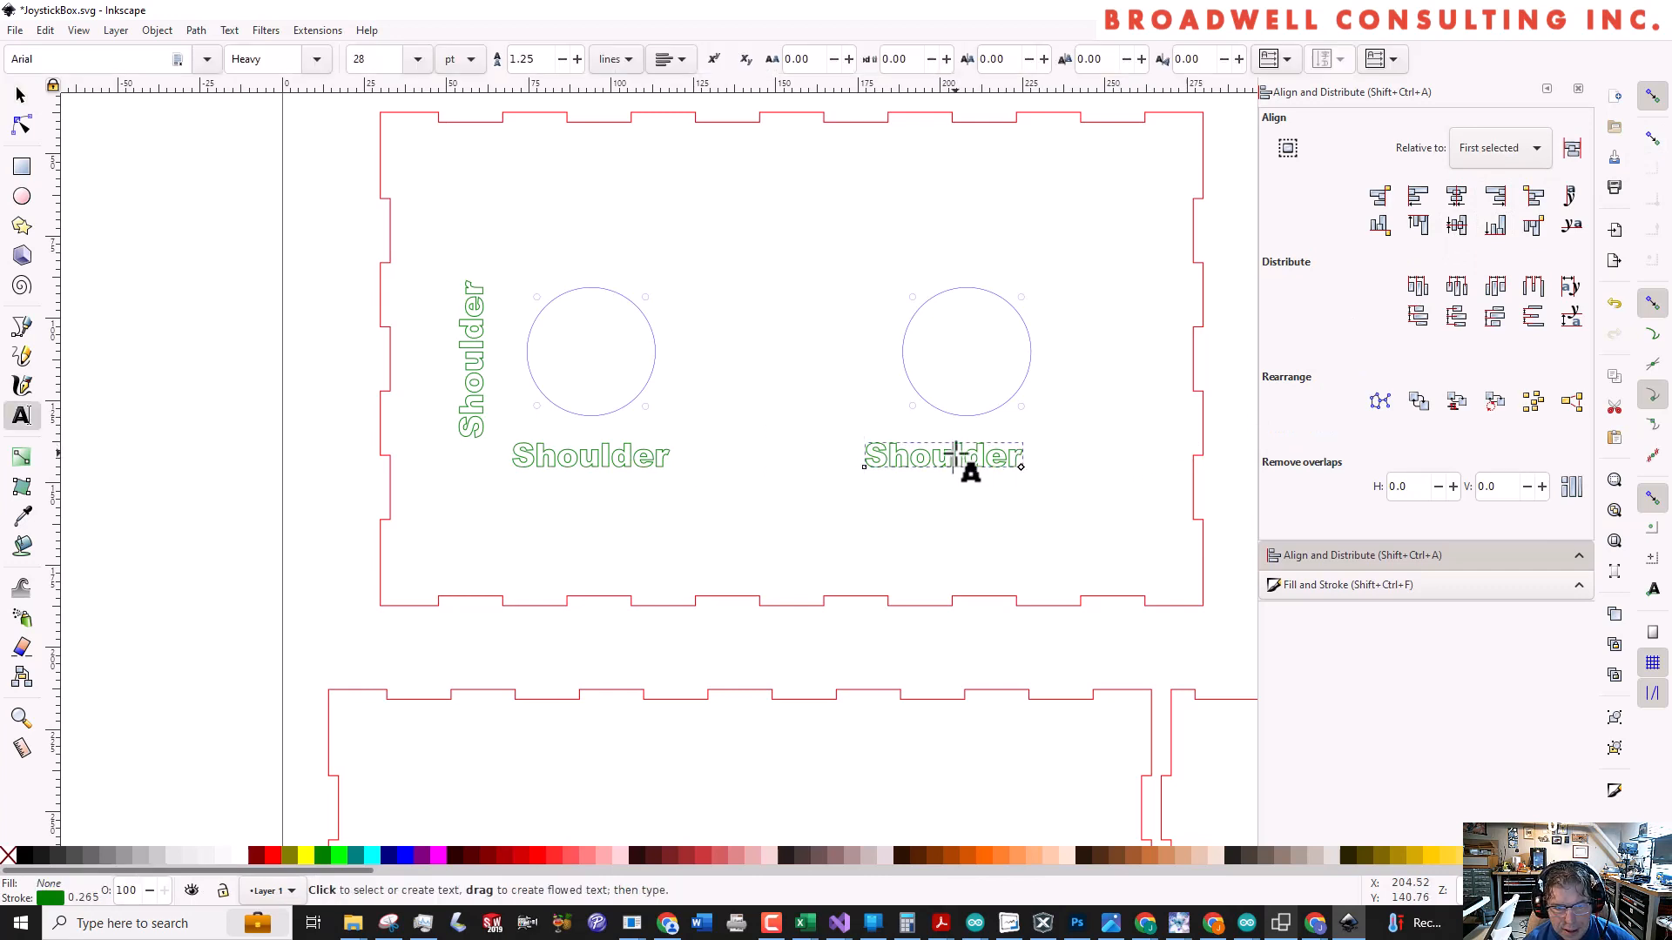
{"action": "key", "text": "ctrl+a"}
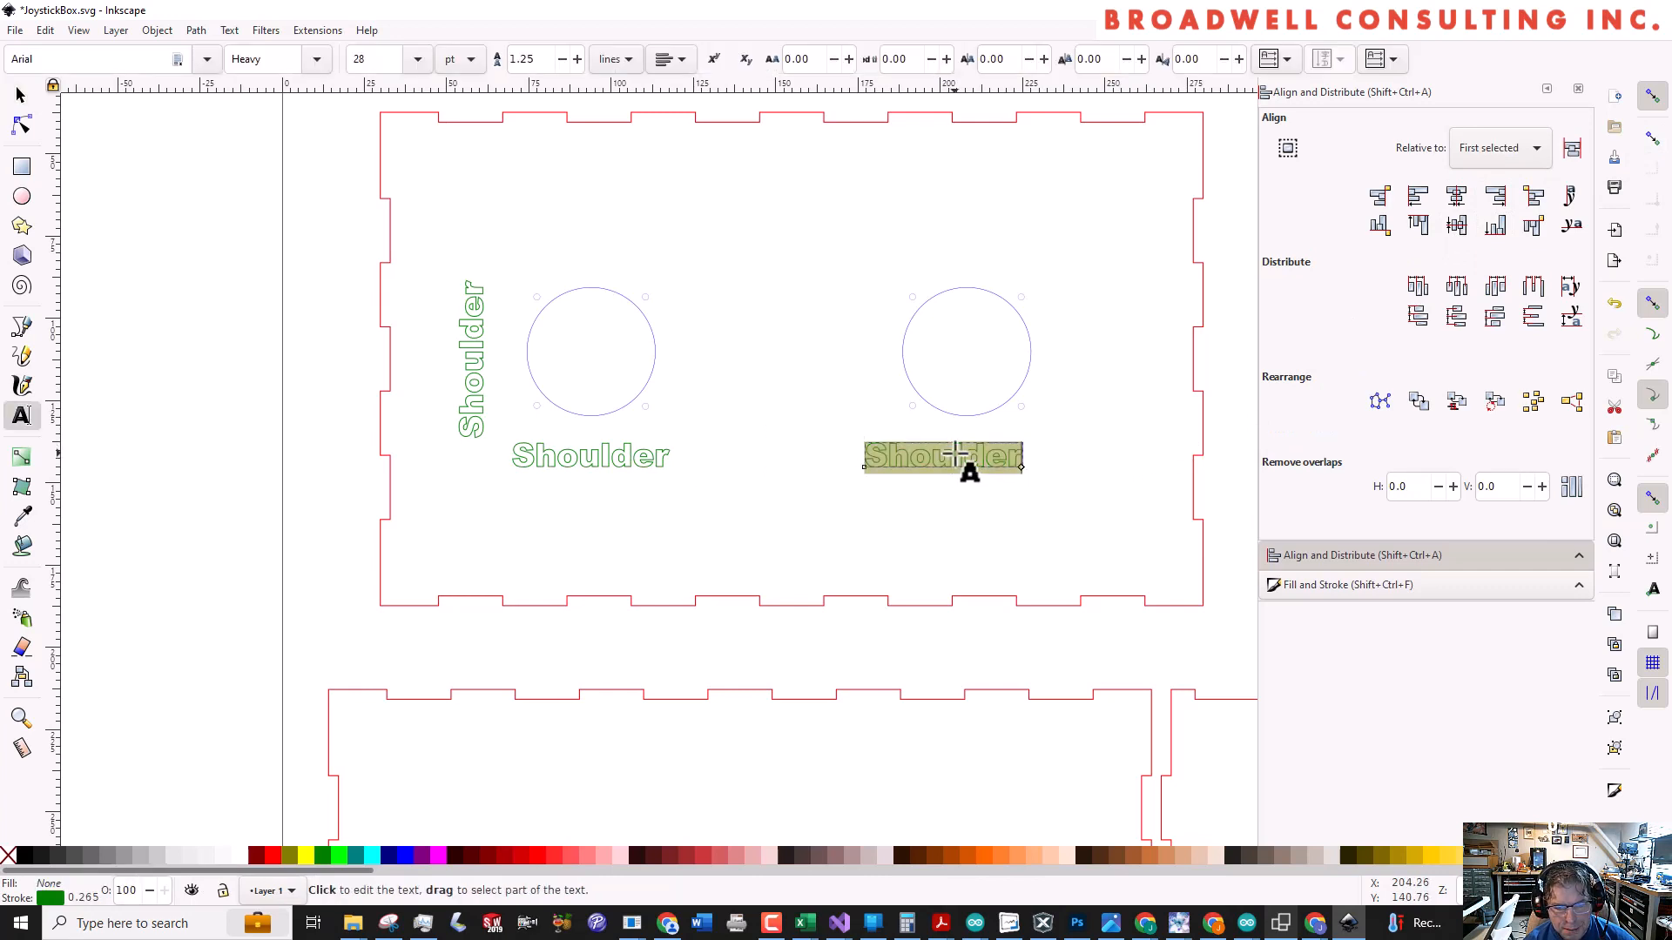
{"action": "type", "text": "Wrist"}
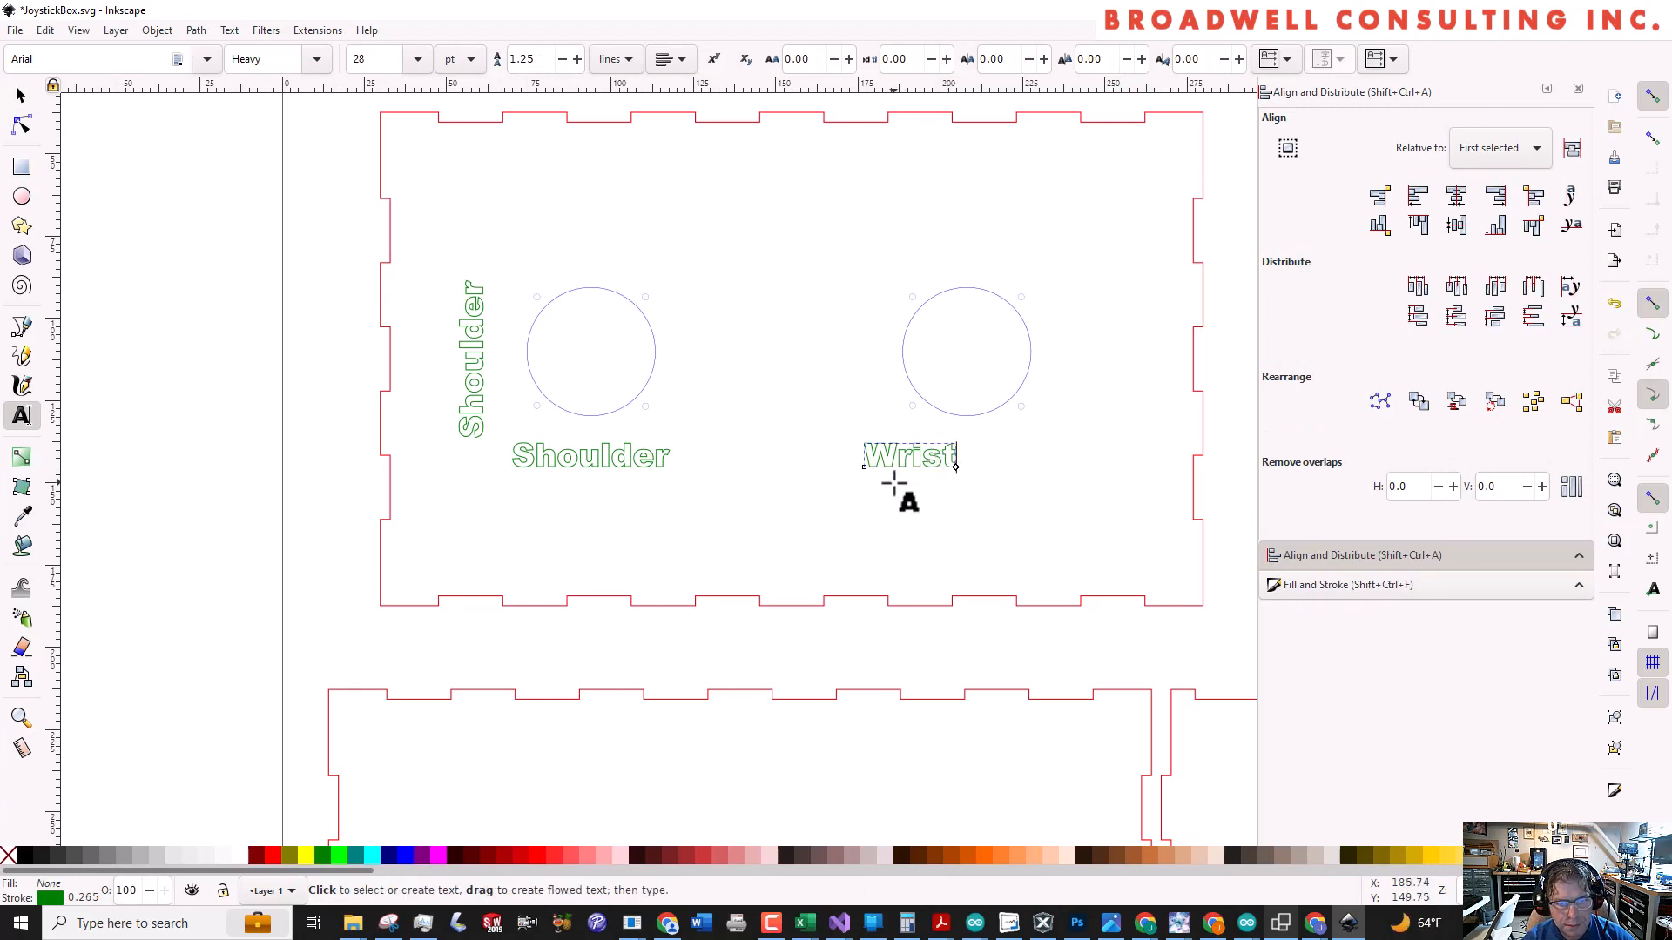
{"action": "key", "text": "Escape"}
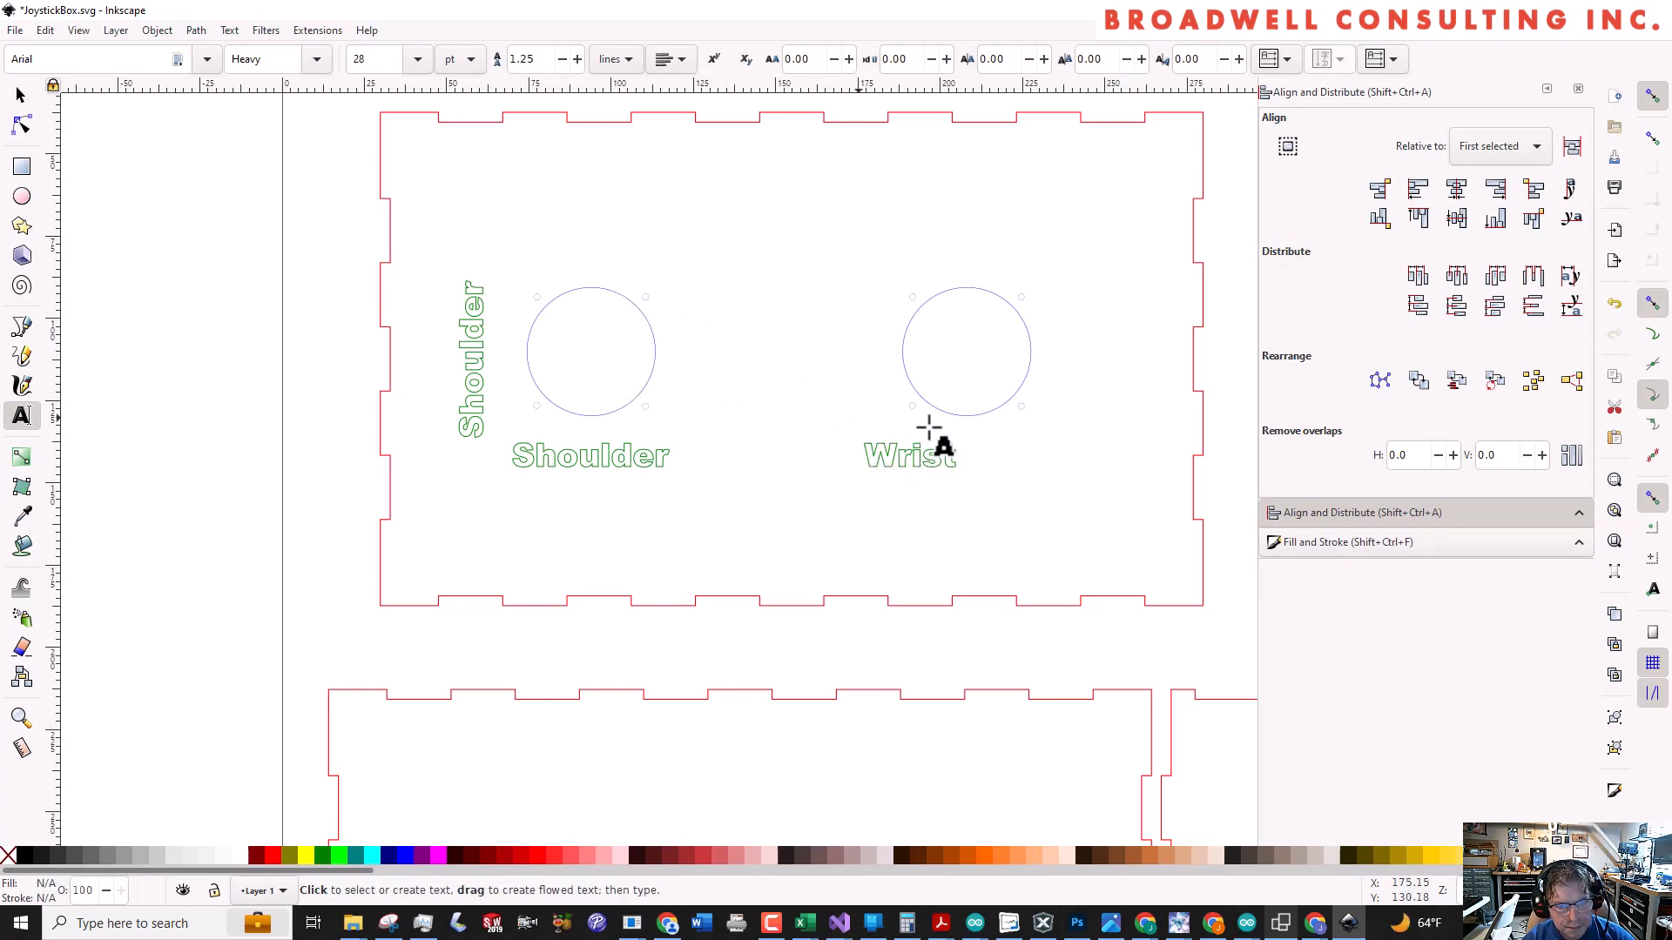
Centre the Wrist label horizontally under the right joystick hole, using the hole as the alignment reference
{"action": "key", "text": "s"}
{"action": "left_click", "coordinate": [962, 415]}
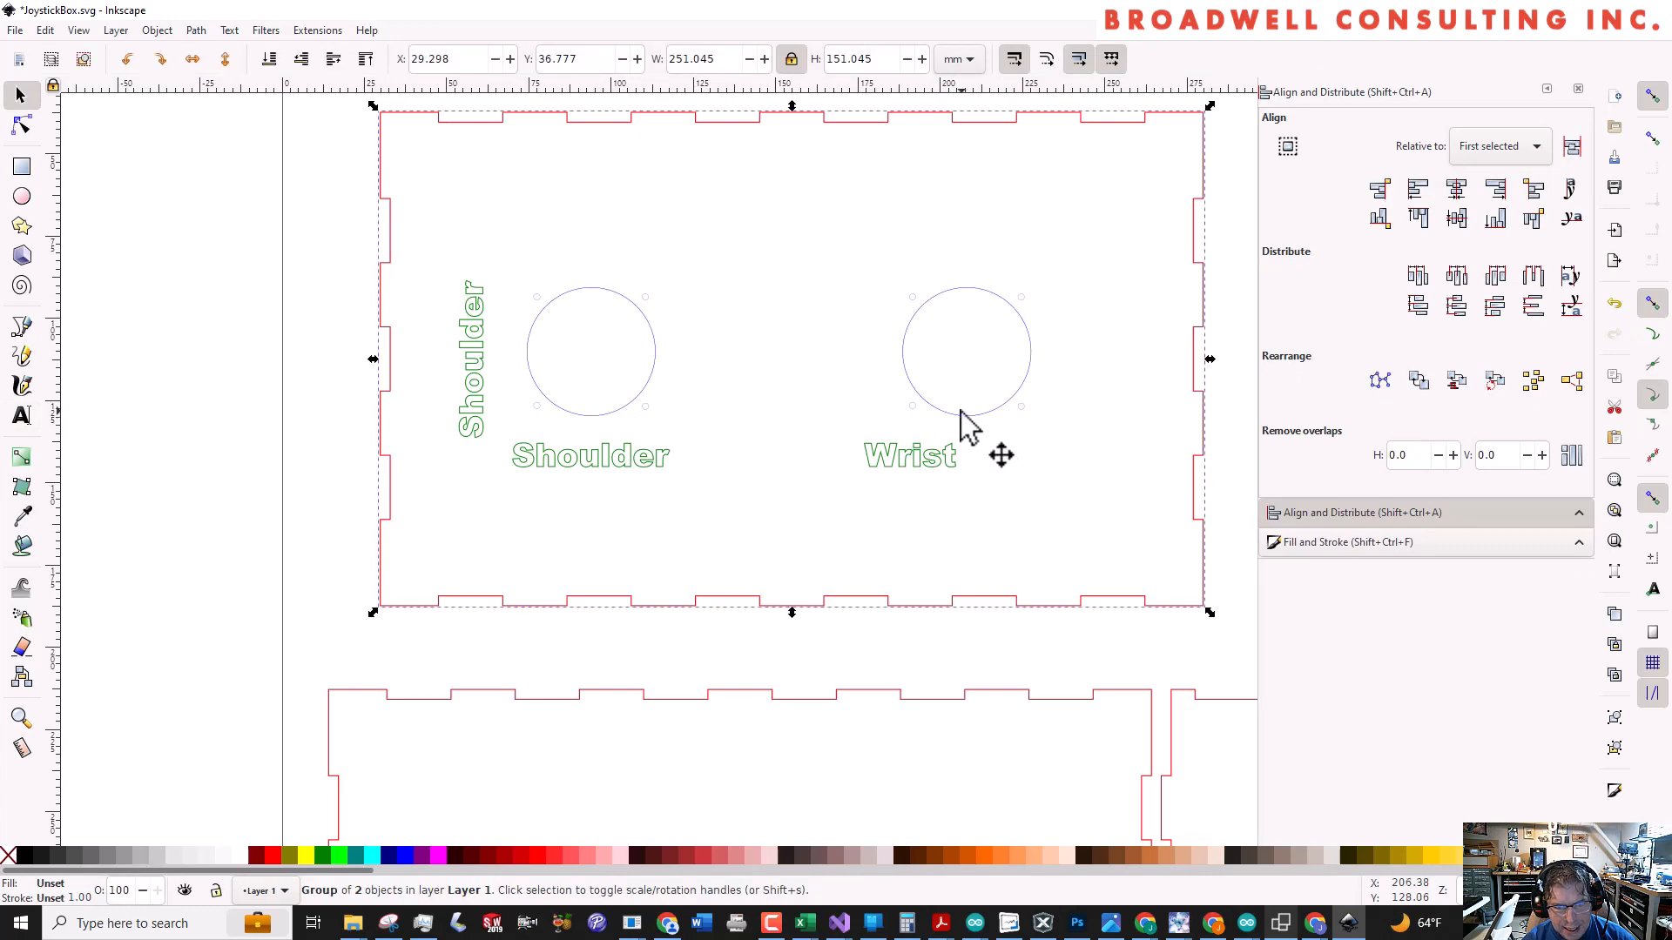
{"action": "double_click", "coordinate": [958, 413]}
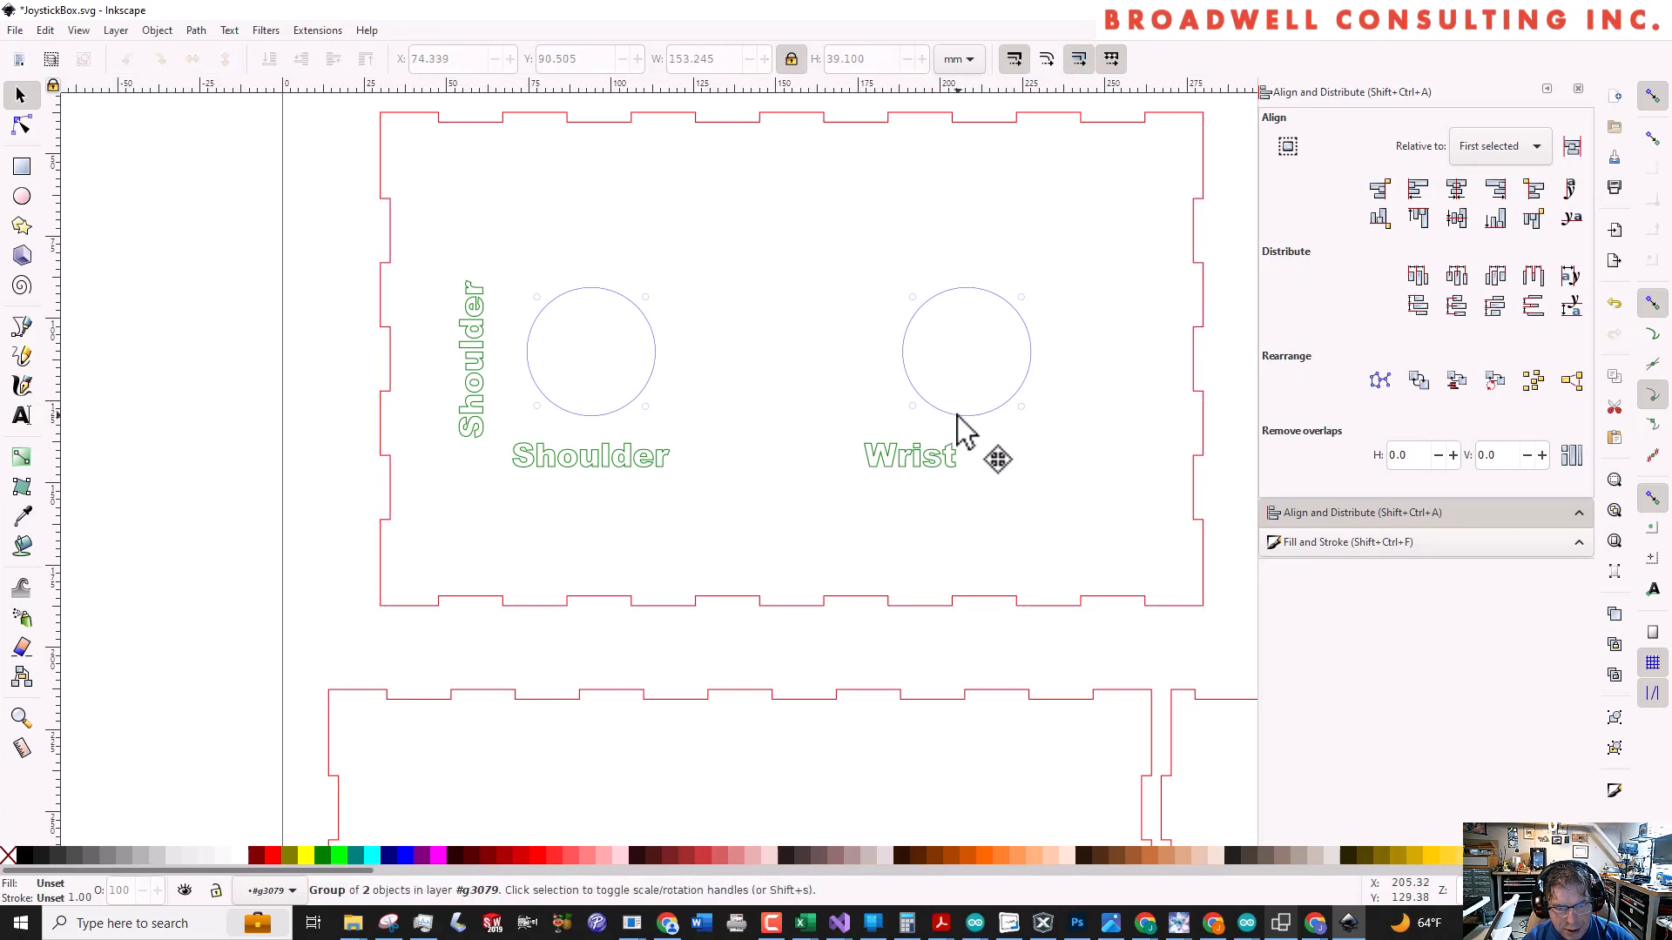
{"action": "left_click", "coordinate": [914, 460], "text": "shift"}
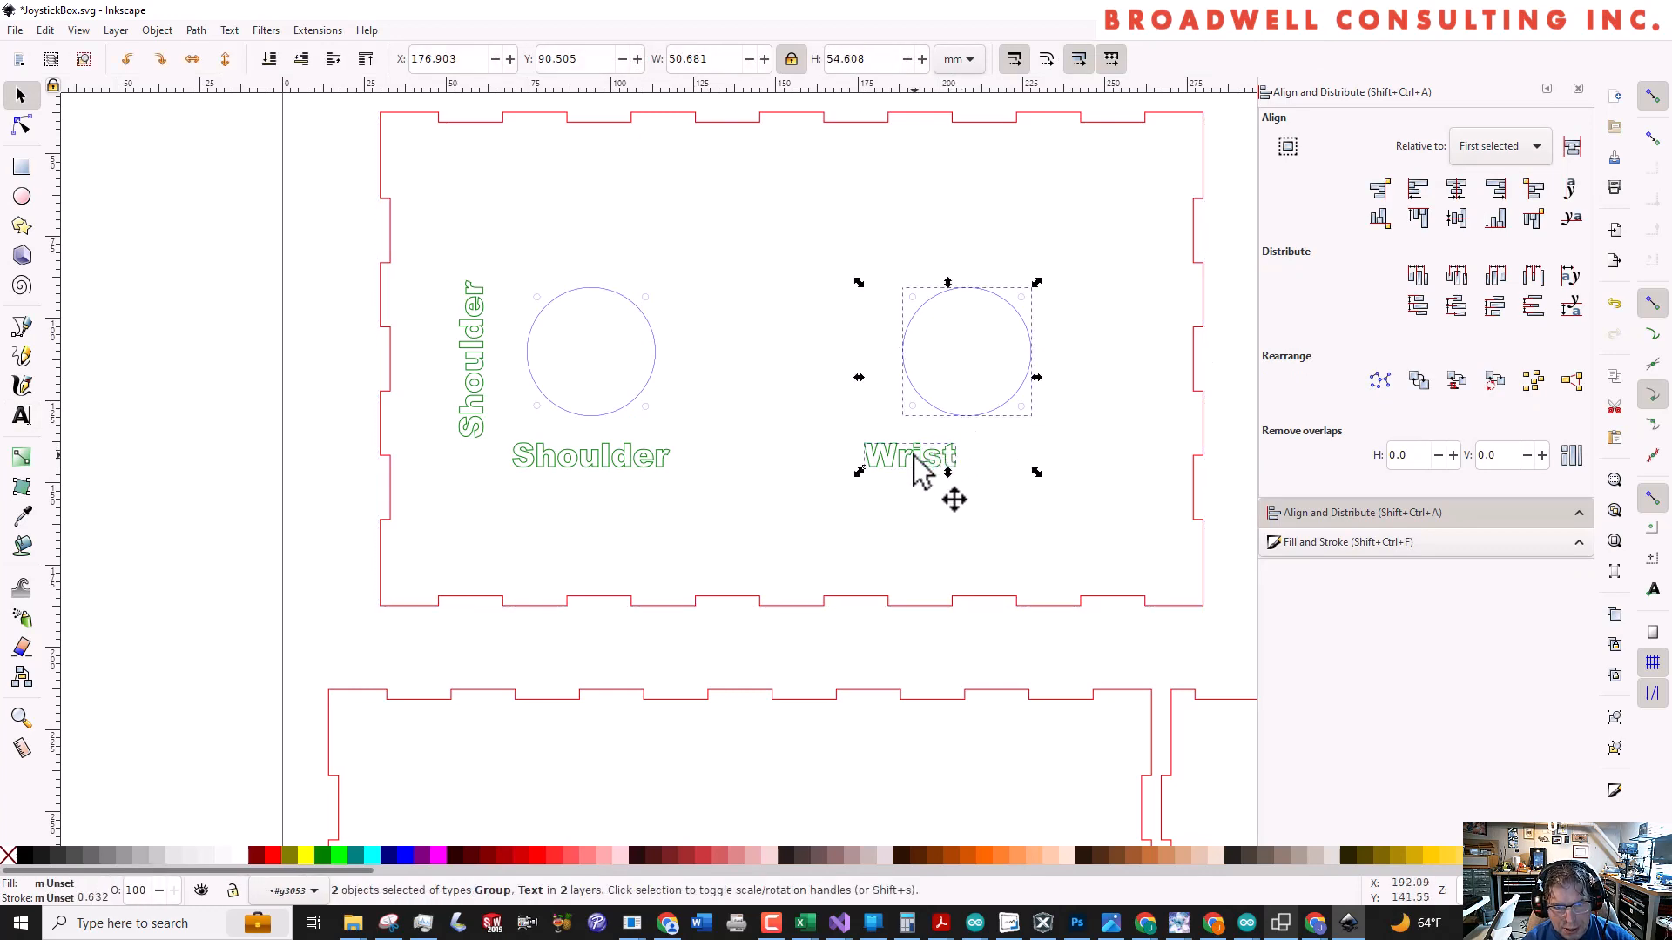
{"action": "left_click", "coordinate": [1456, 188]}
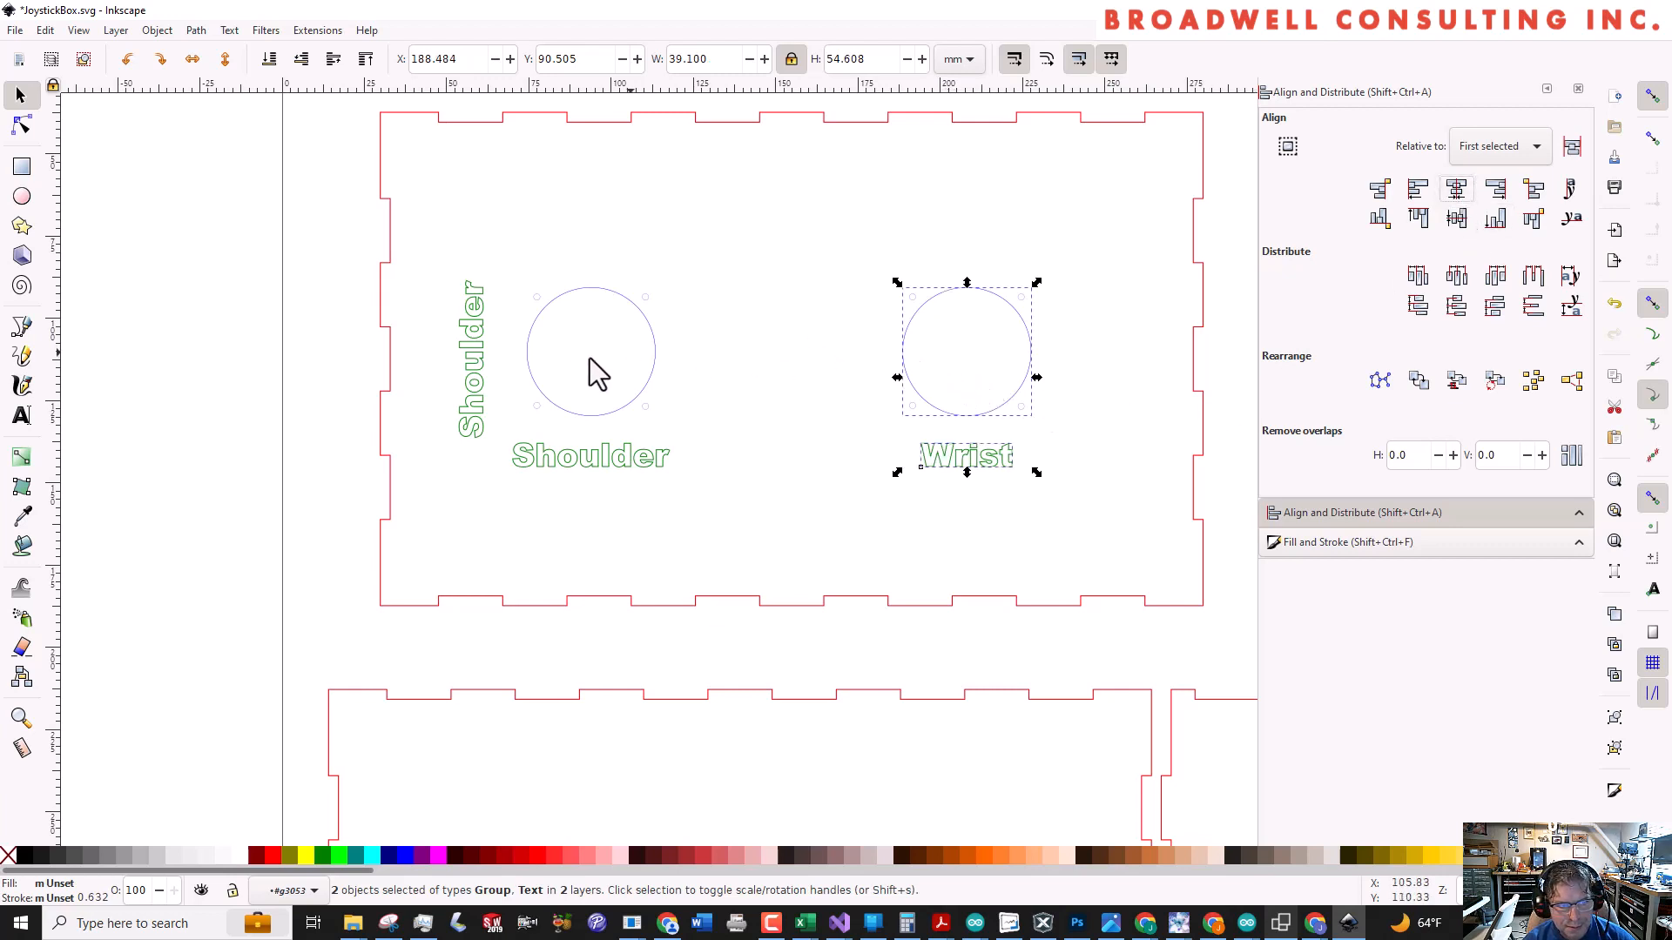
Place a duplicate of the vertical Shoulder label just left of the right joystick hole and change its text to "Elbow"
{"action": "left_click", "coordinate": [479, 356]}
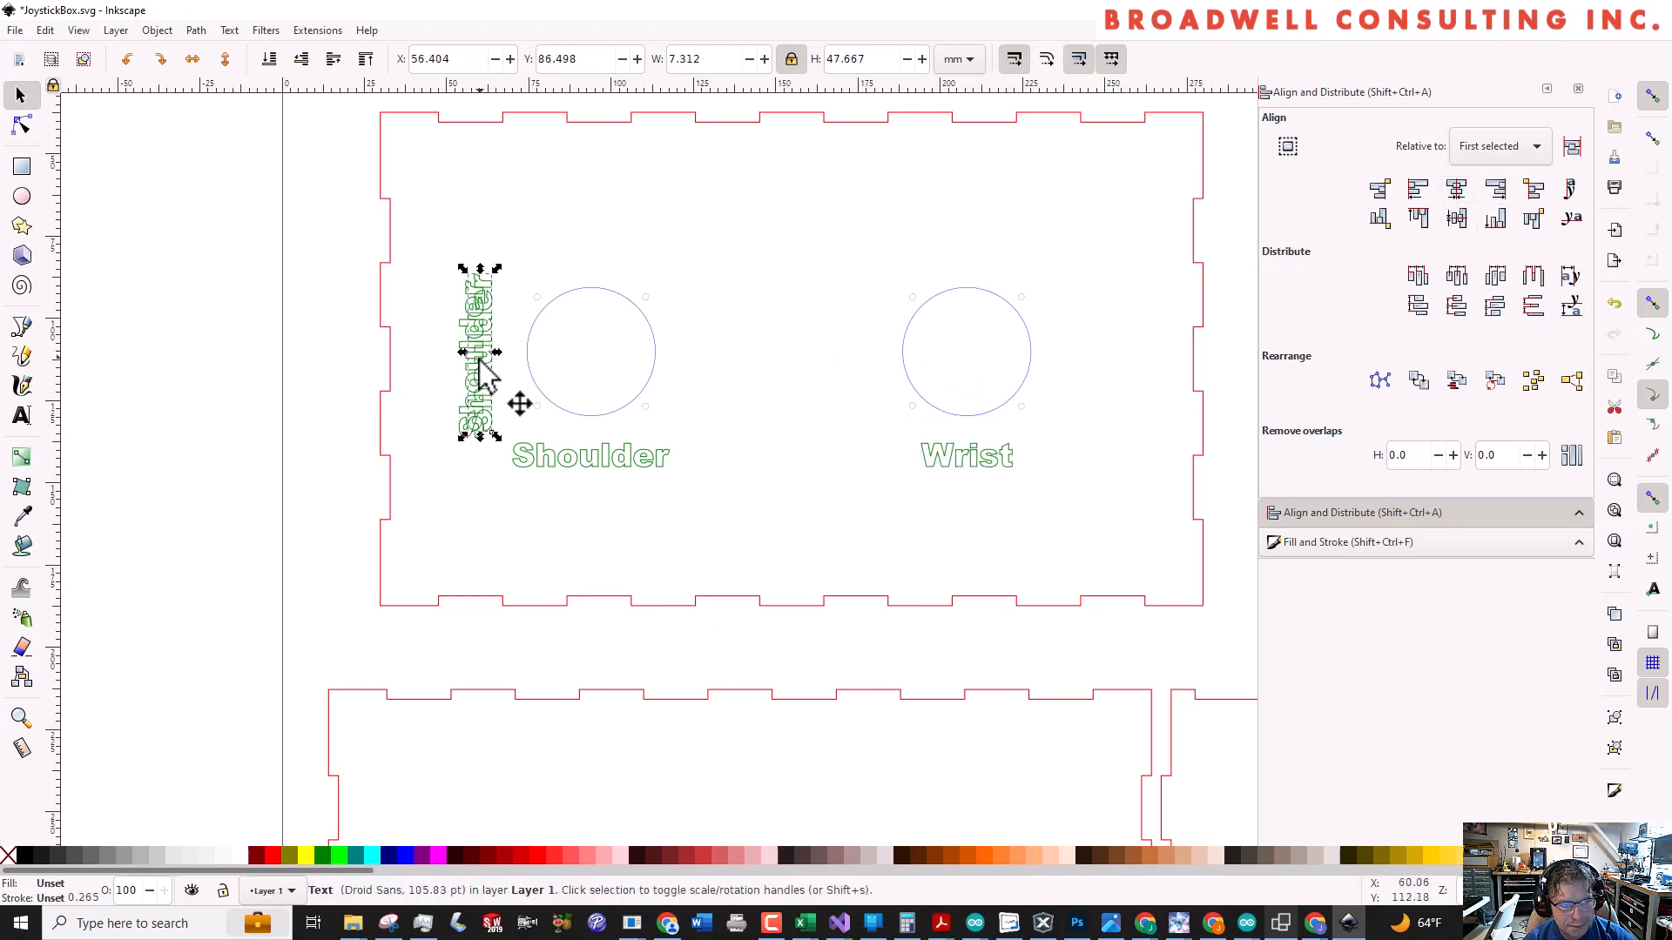
{"action": "left_click_drag", "start_coordinate": [479, 354], "coordinate": [860, 369]}
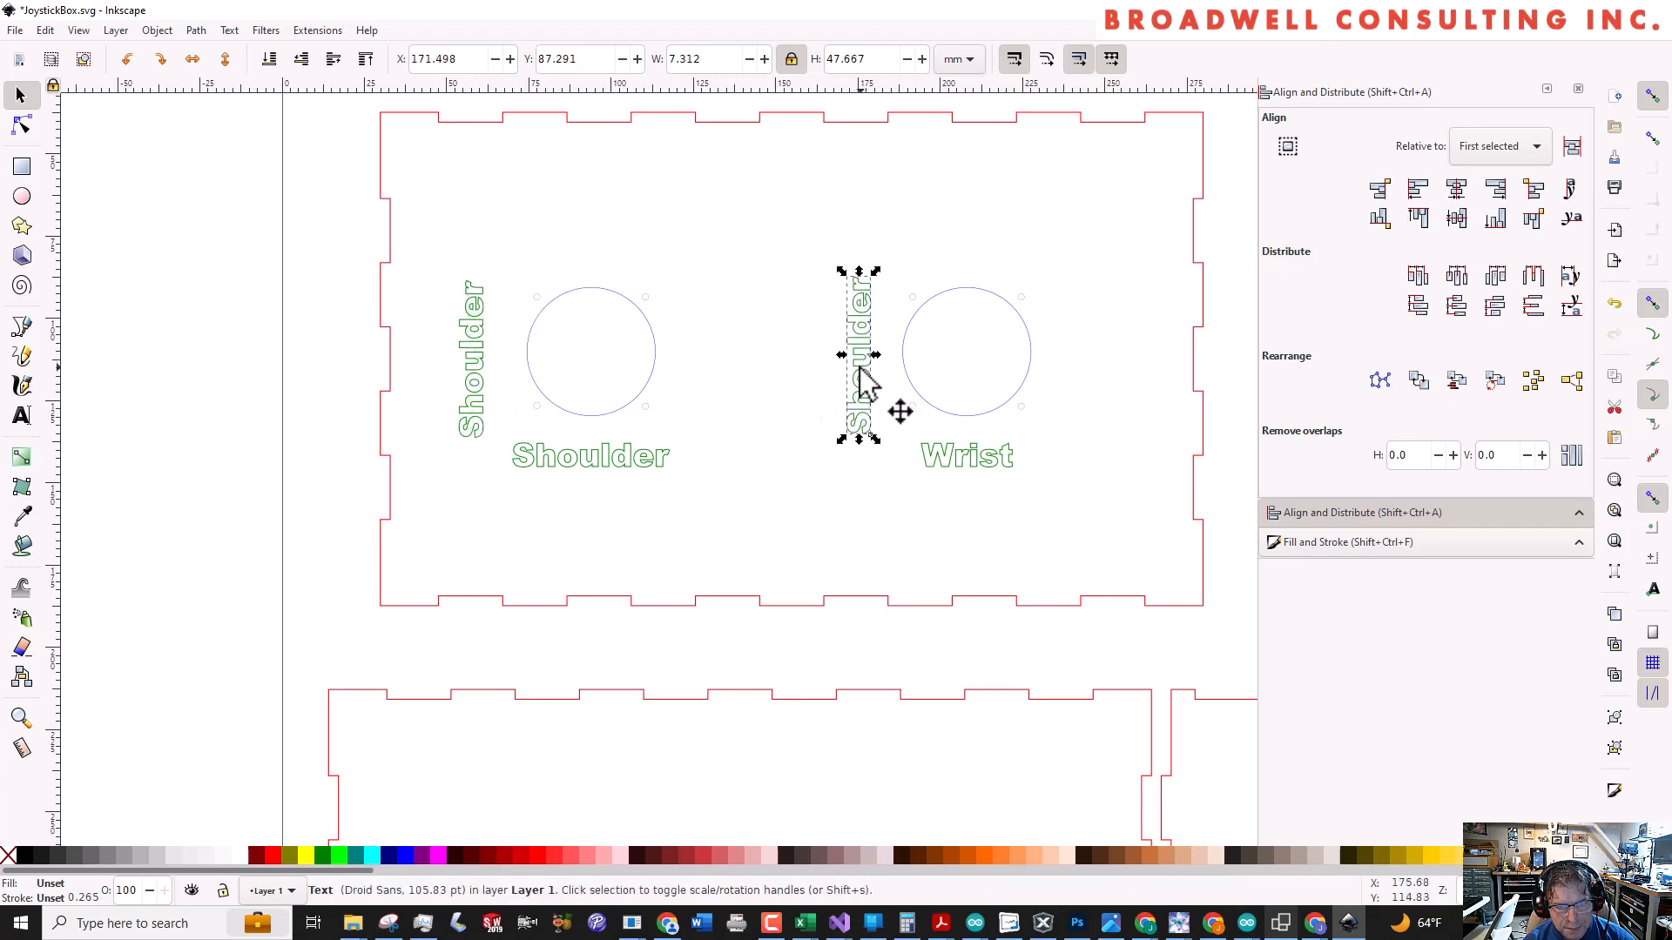
{"action": "double_click", "coordinate": [861, 370]}
{"action": "key", "text": "ctrl+a"}
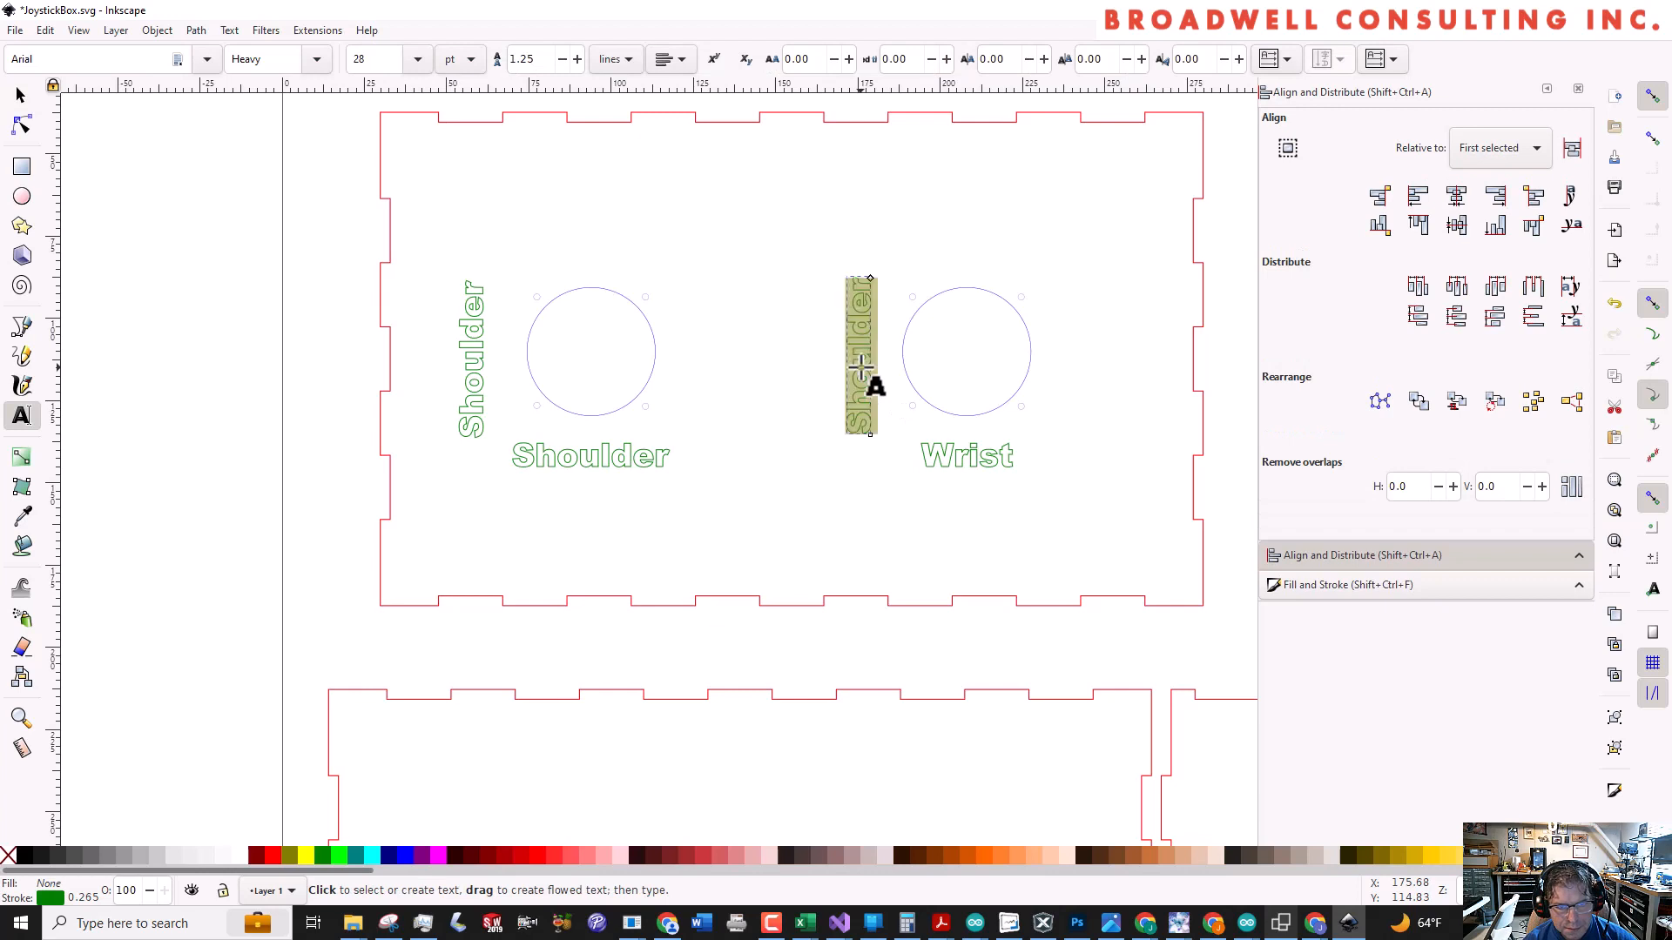
{"action": "type", "text": "Elbow"}
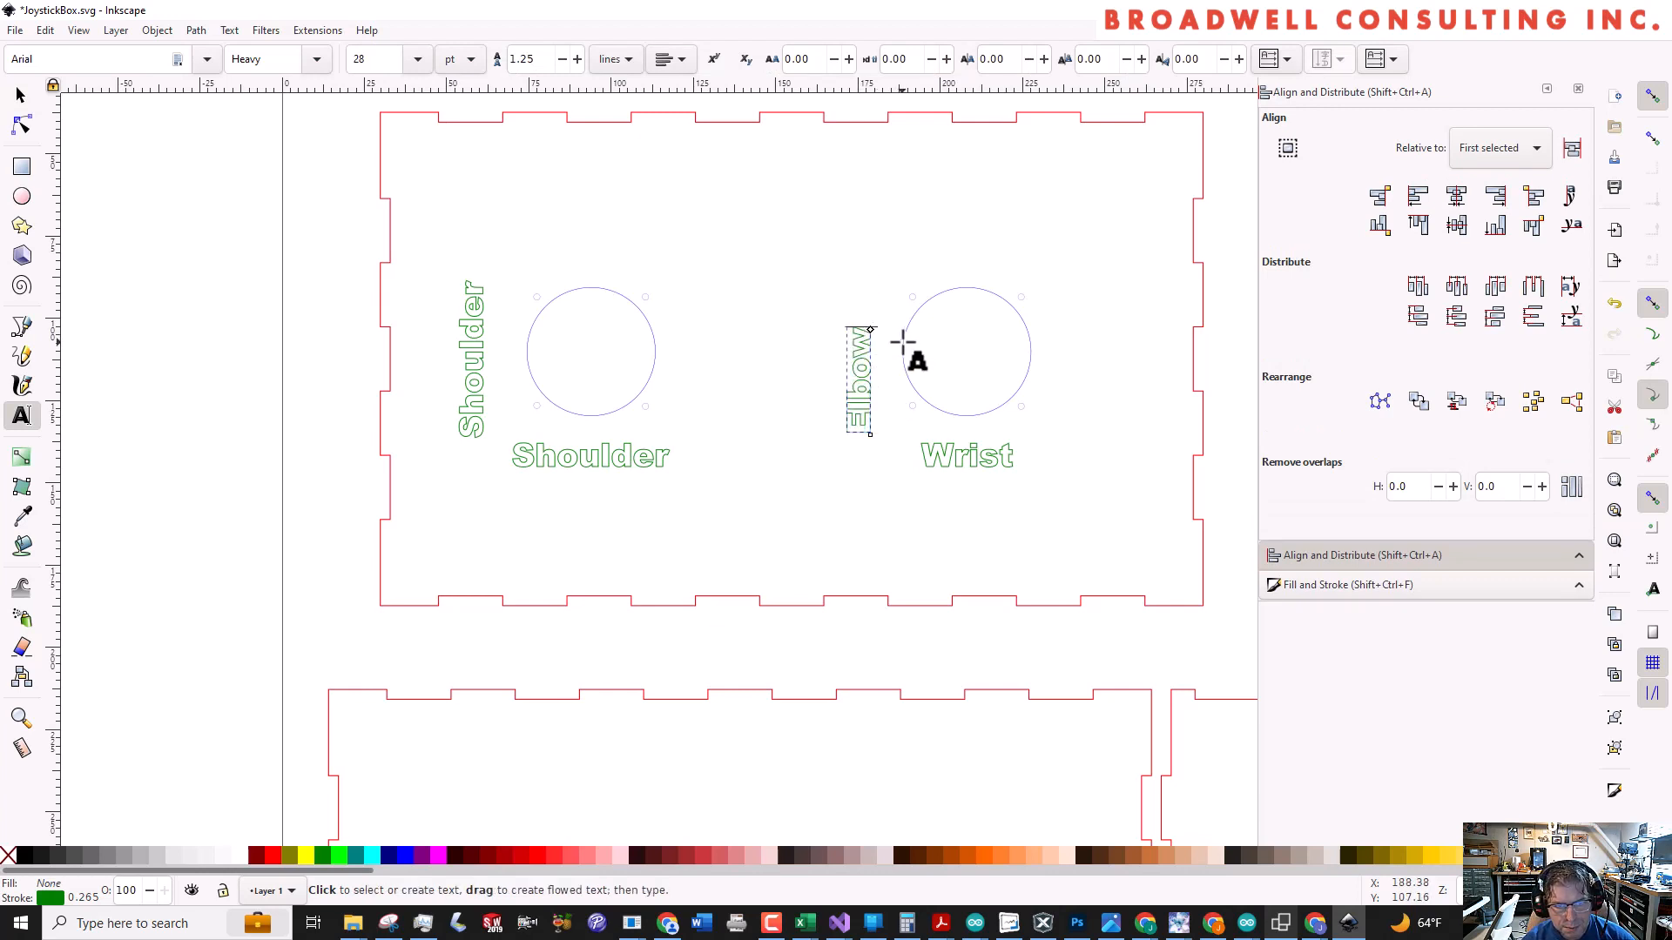
{"action": "key", "text": "Escape"}
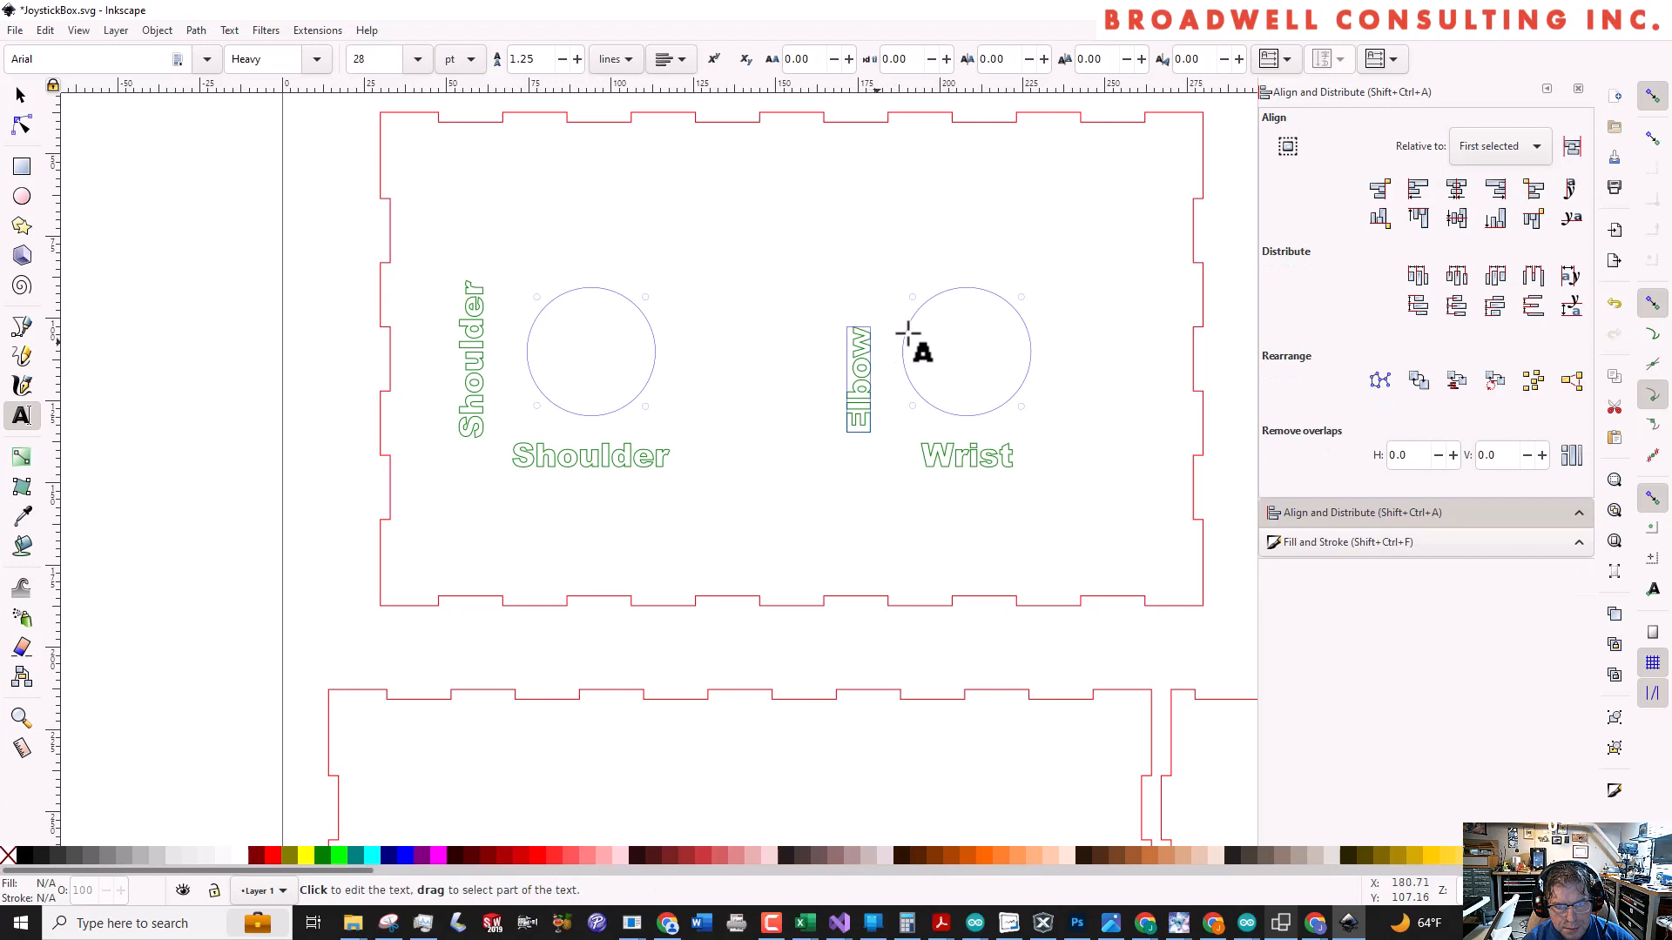
Centre the Elbow label vertically on the panel, using the red panel outline as the alignment reference
{"action": "key", "text": "s"}
{"action": "left_click", "coordinate": [982, 311]}
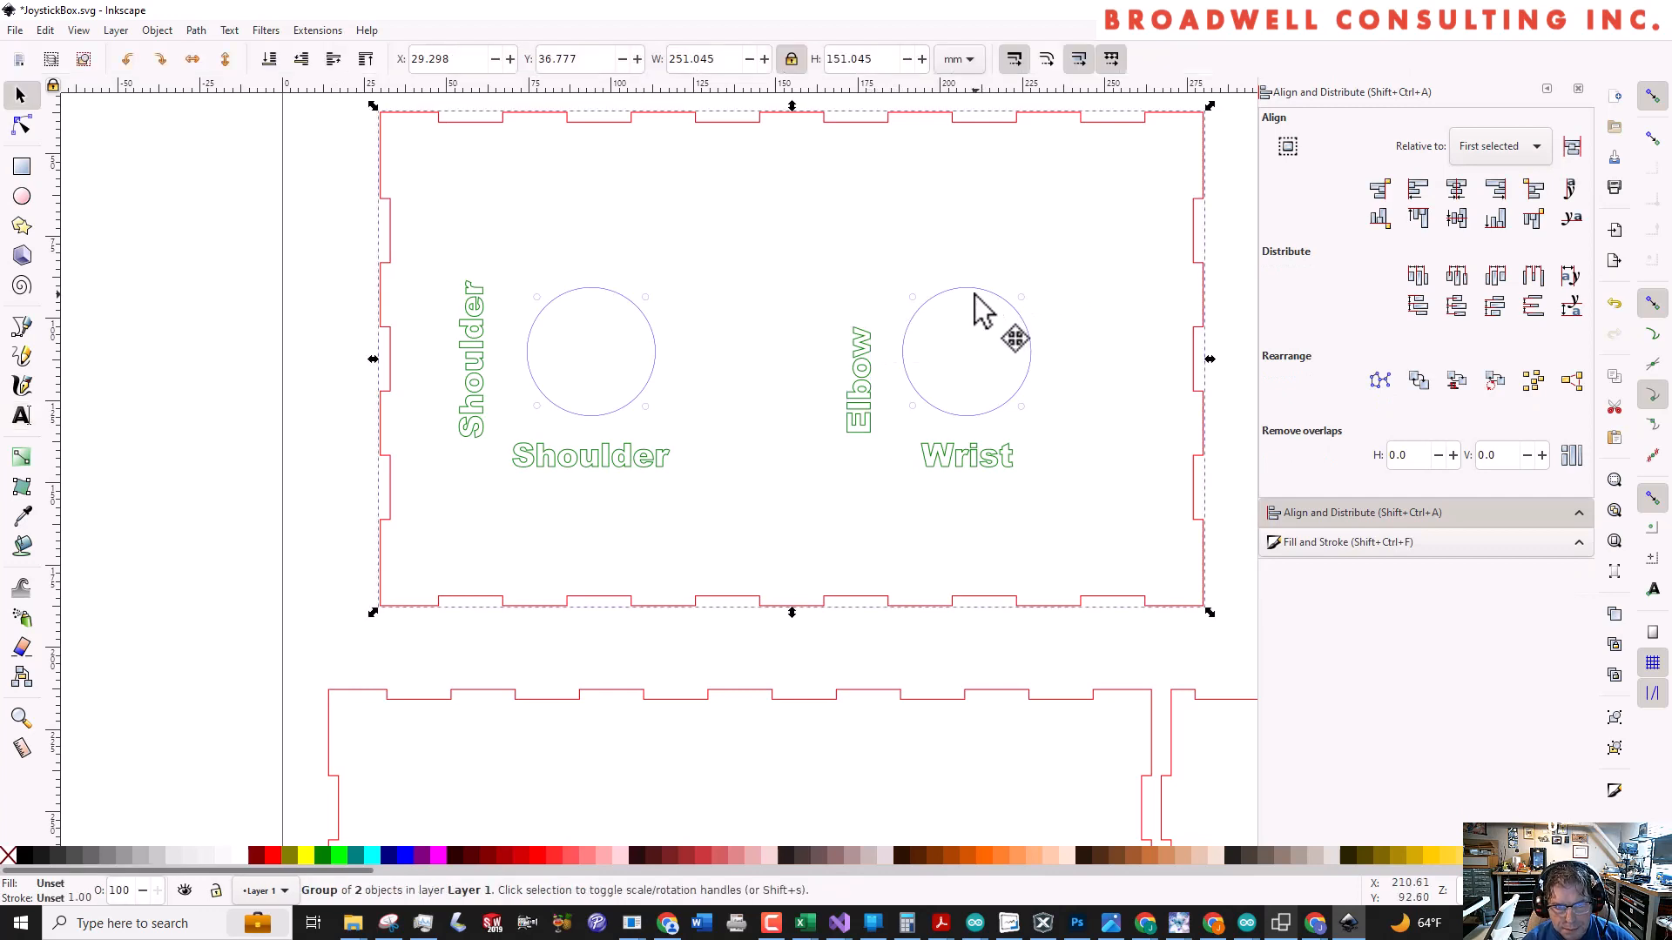
{"action": "double_click", "coordinate": [975, 306]}
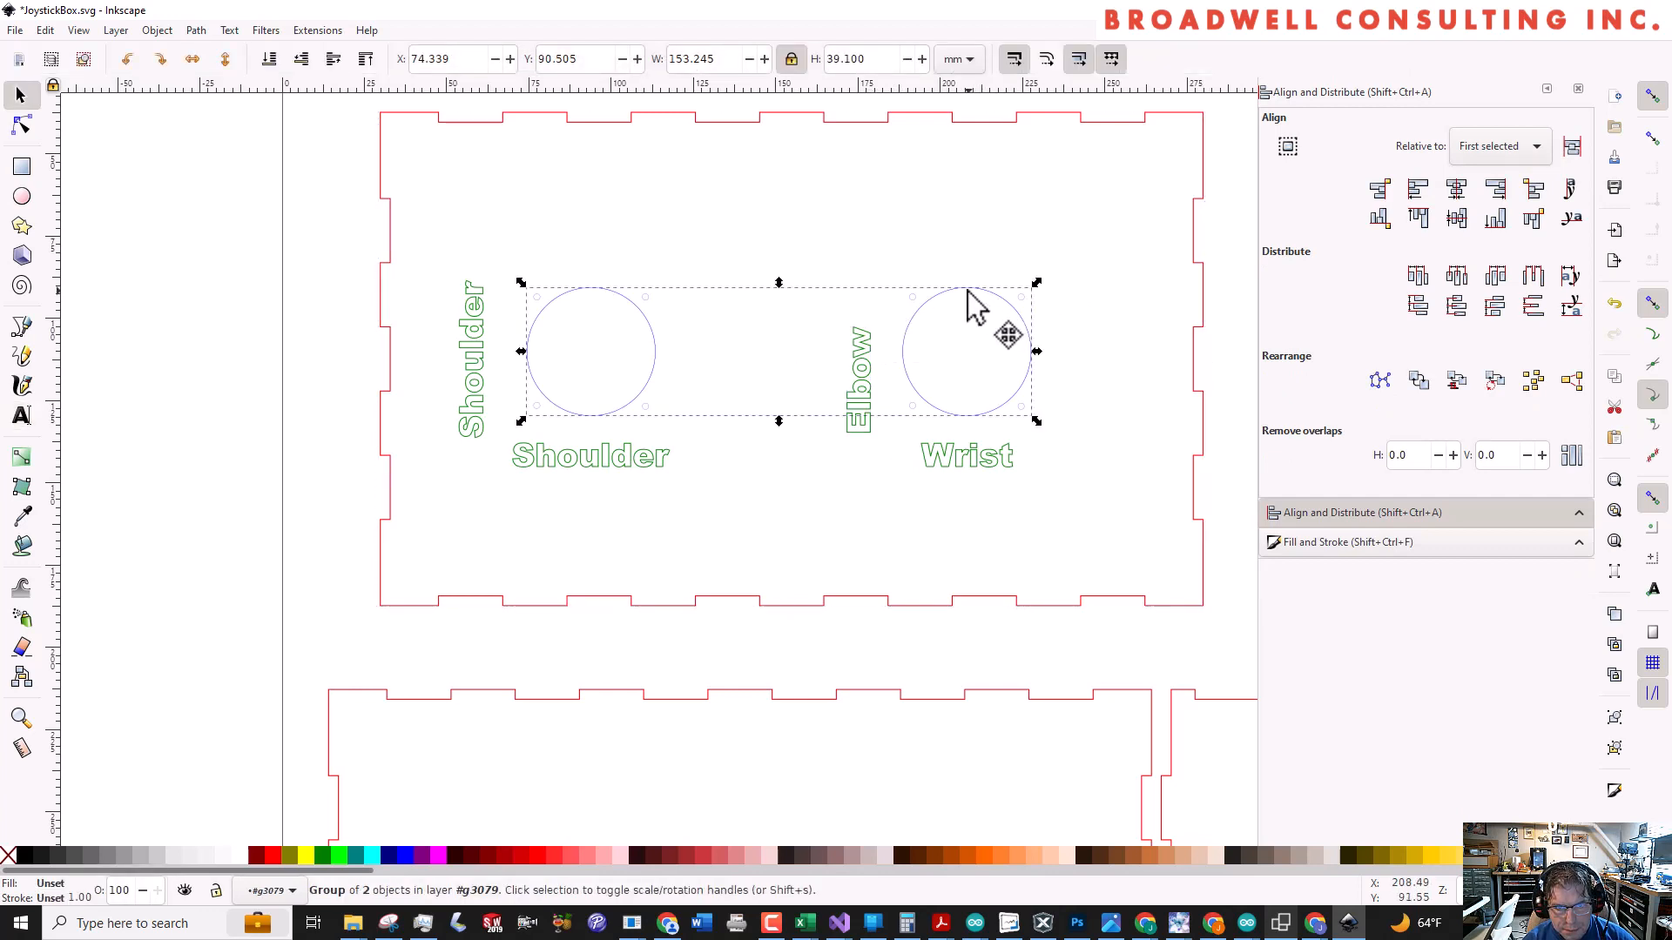
{"action": "left_click", "coordinate": [975, 307]}
{"action": "left_click", "coordinate": [1197, 394]}
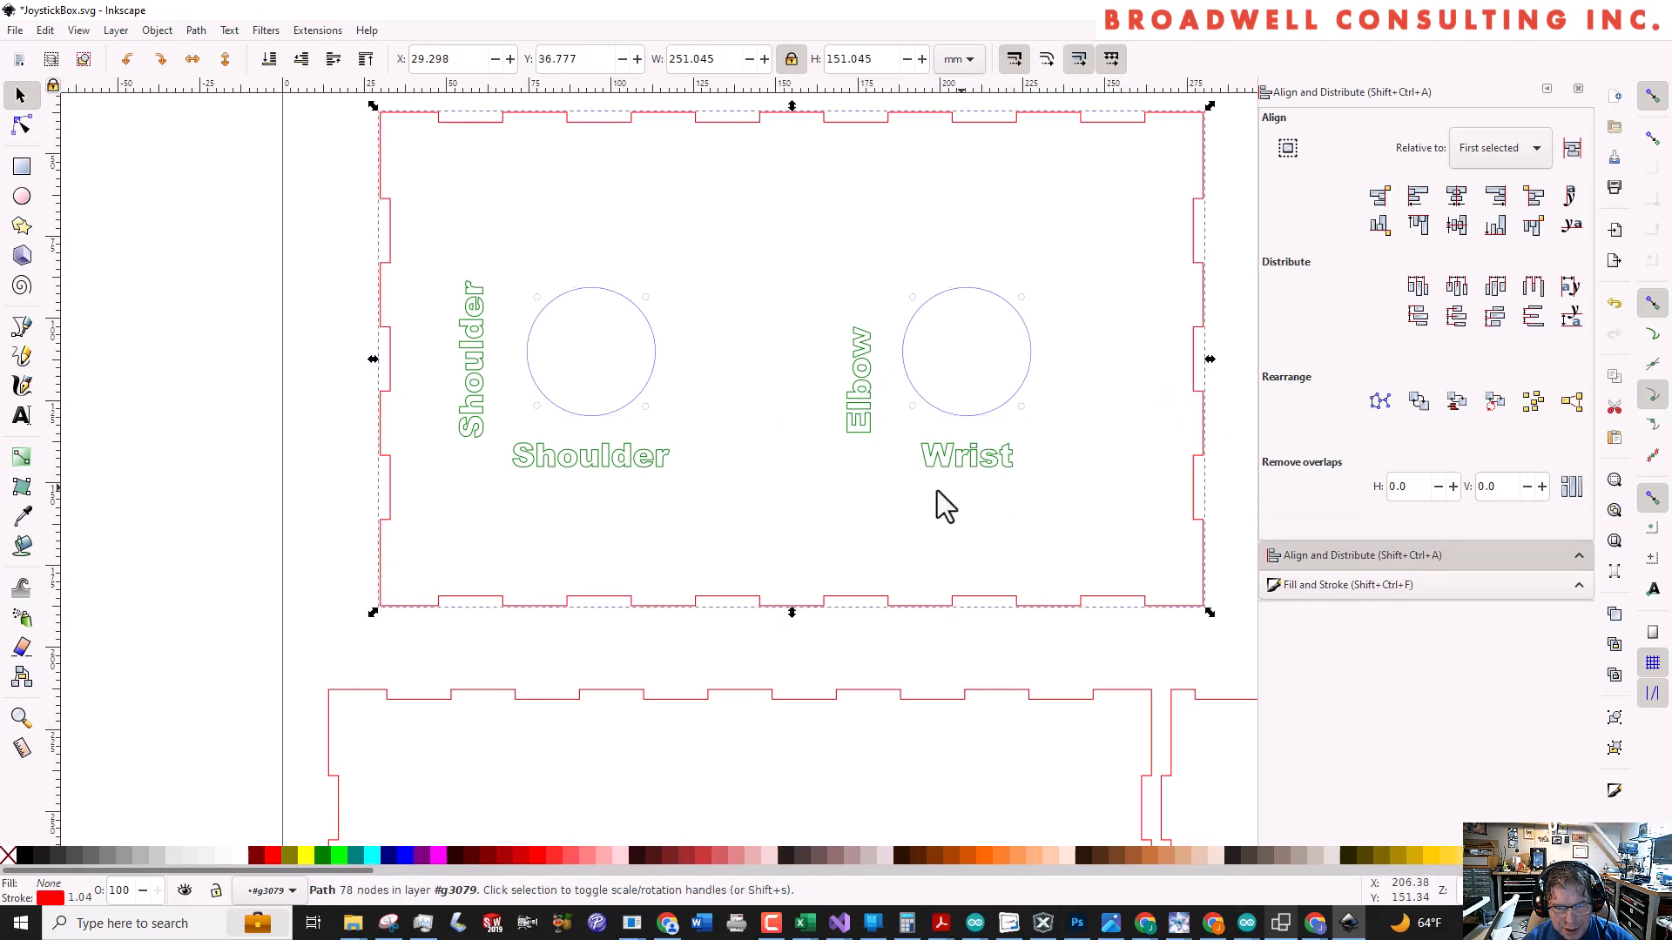
{"action": "left_click", "coordinate": [862, 440], "text": "shift"}
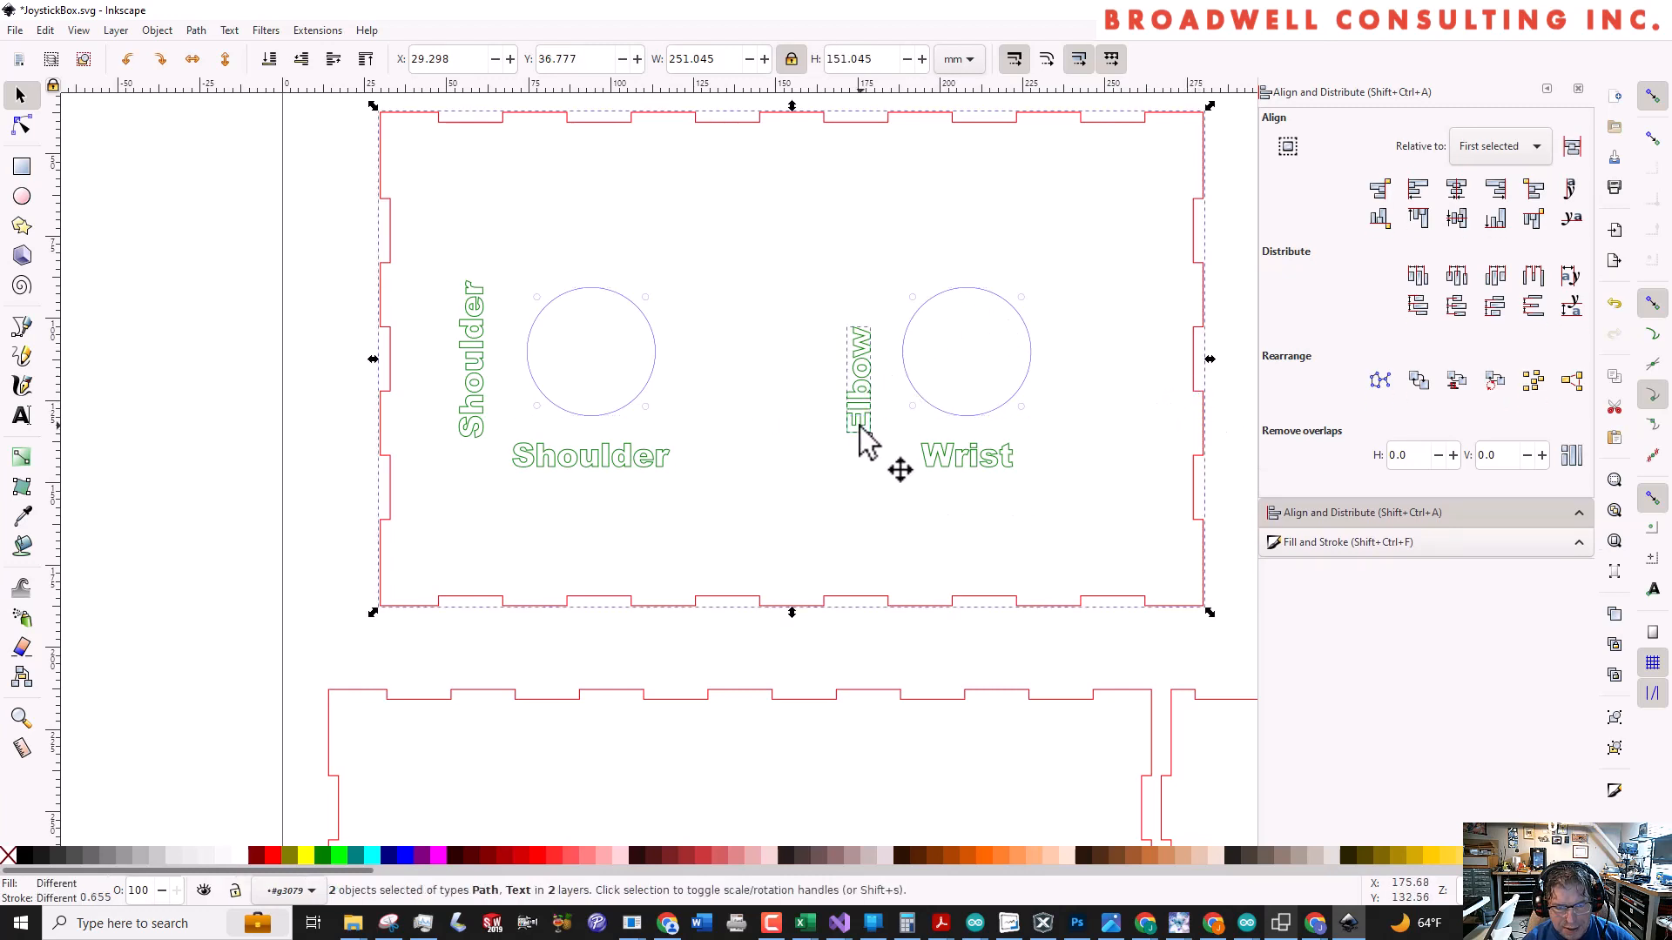
{"action": "left_click", "coordinate": [1456, 218]}
{"action": "left_click", "coordinate": [1080, 470]}
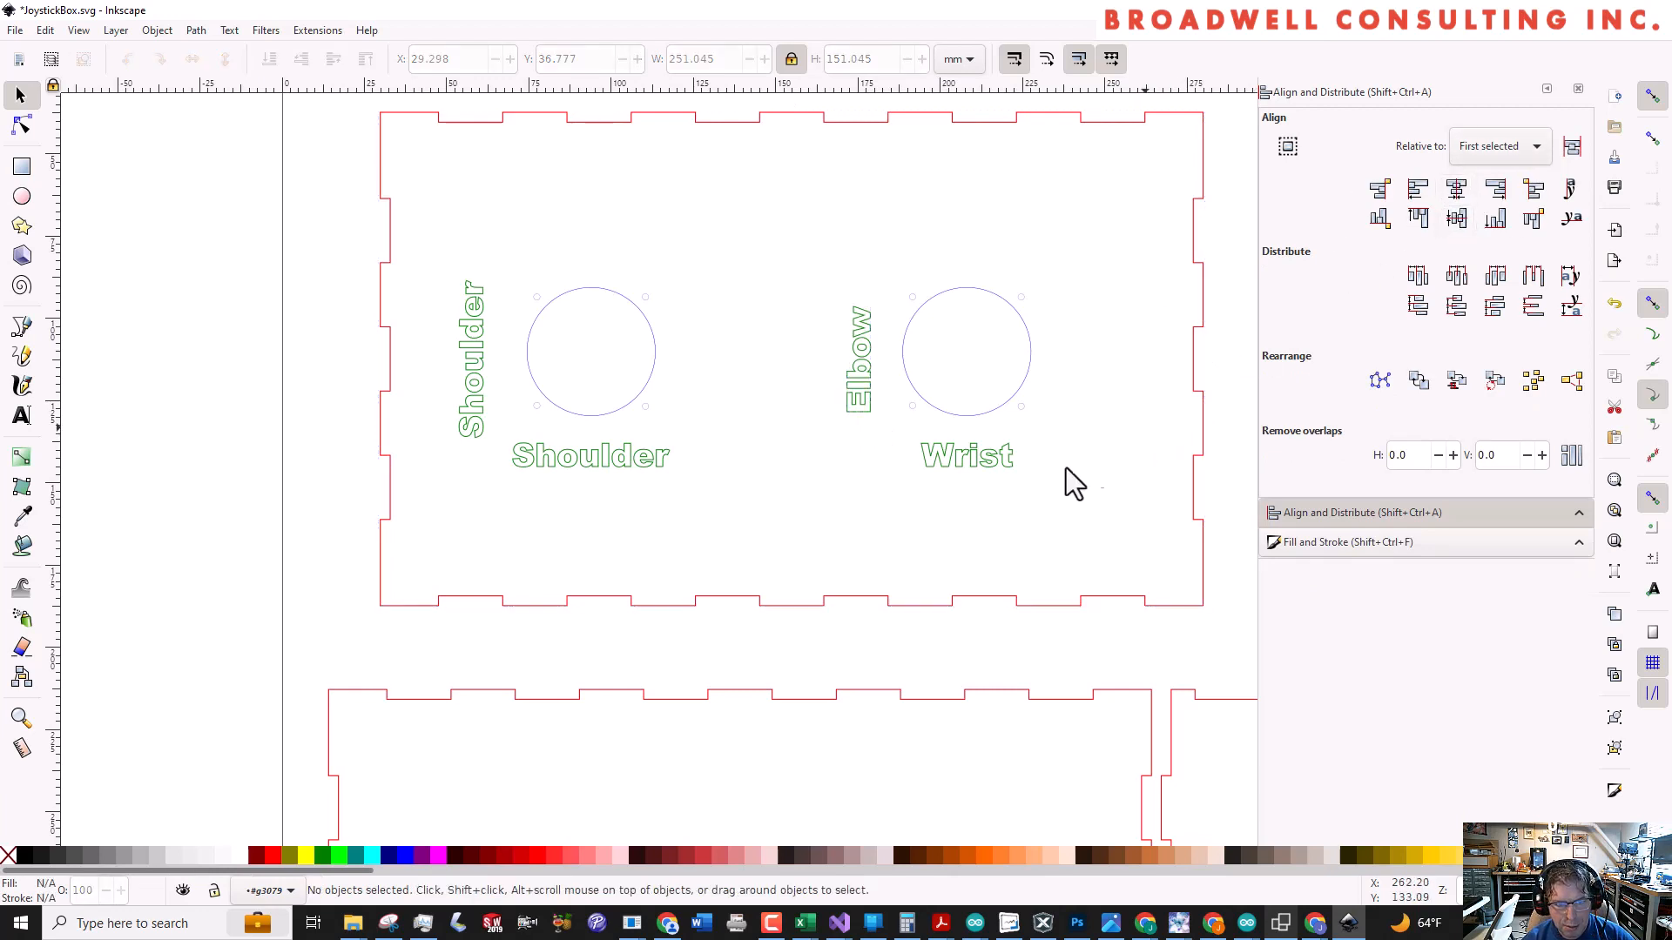
Place a duplicate Wrist label to the right of the right joystick hole and change its text to "Wrist" over "(Twist)" on two lines
{"action": "left_click", "coordinate": [976, 467]}
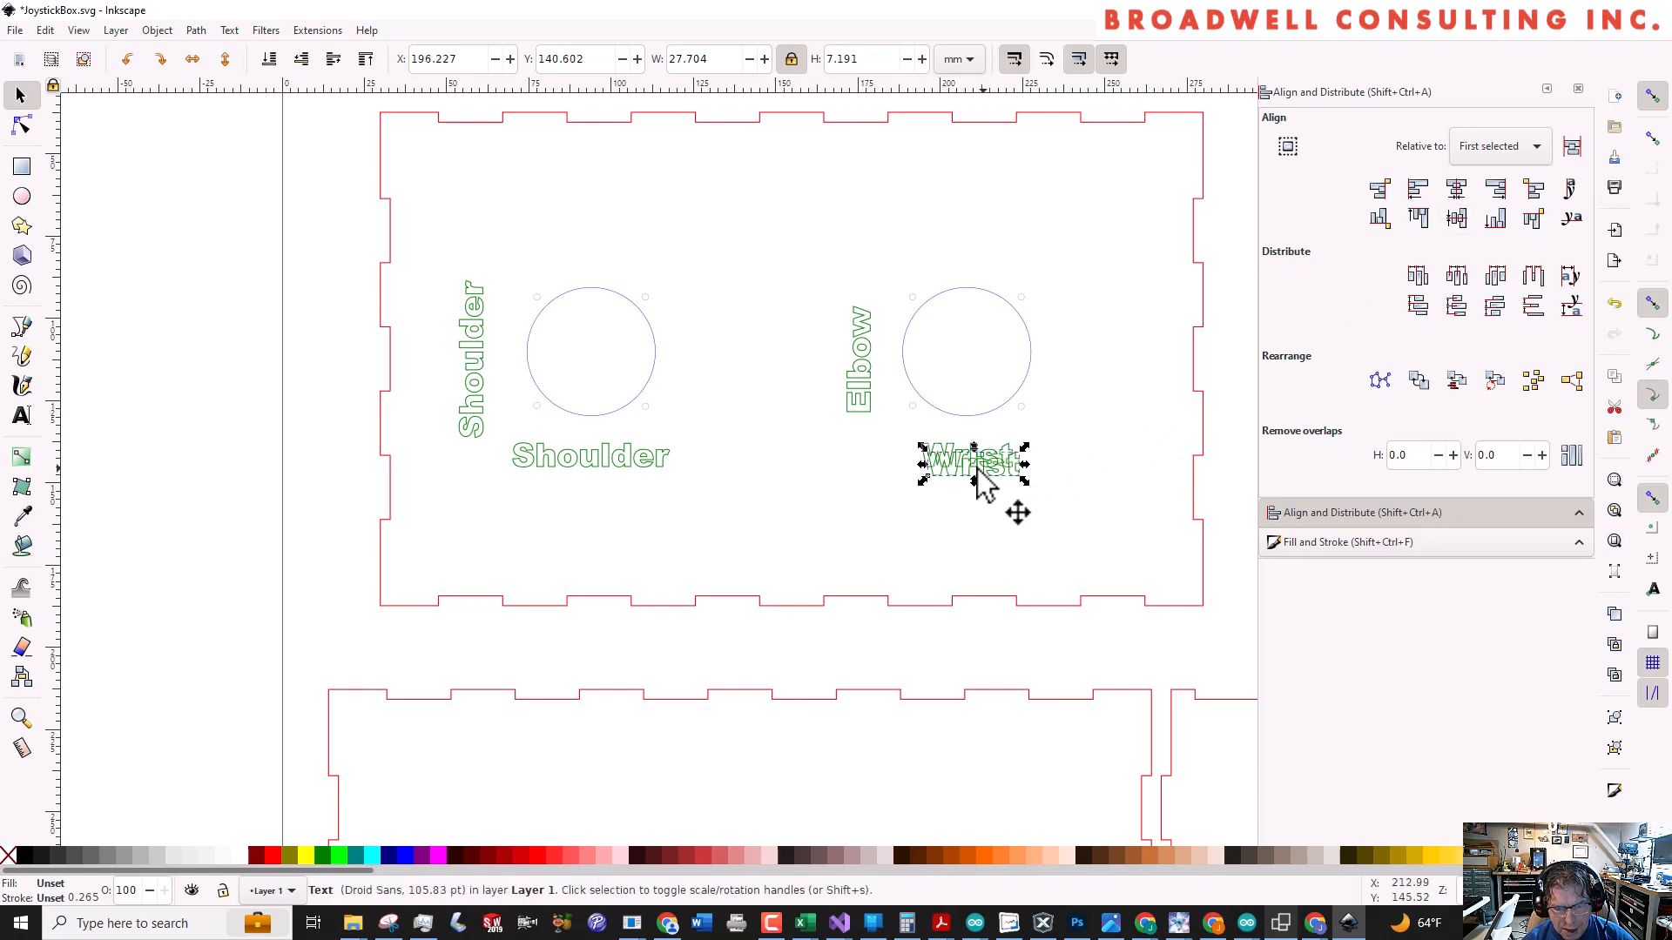
{"action": "left_click_drag", "start_coordinate": [976, 468], "coordinate": [1117, 349]}
{"action": "double_click", "coordinate": [1117, 349]}
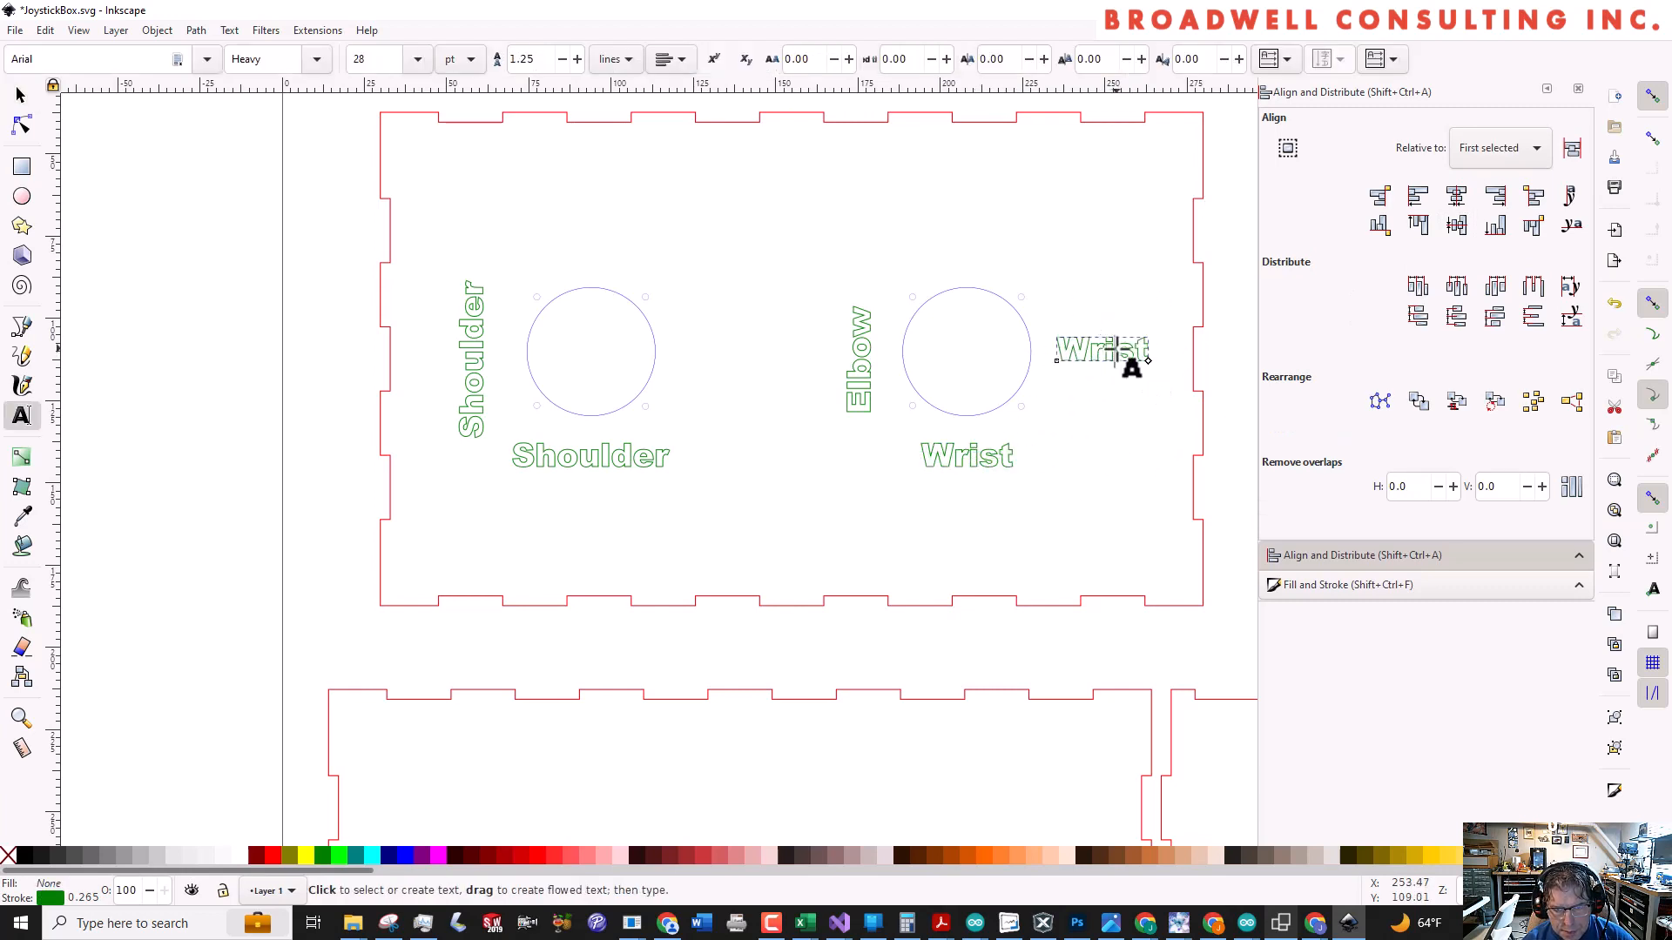
{"action": "double_click", "coordinate": [1117, 348]}
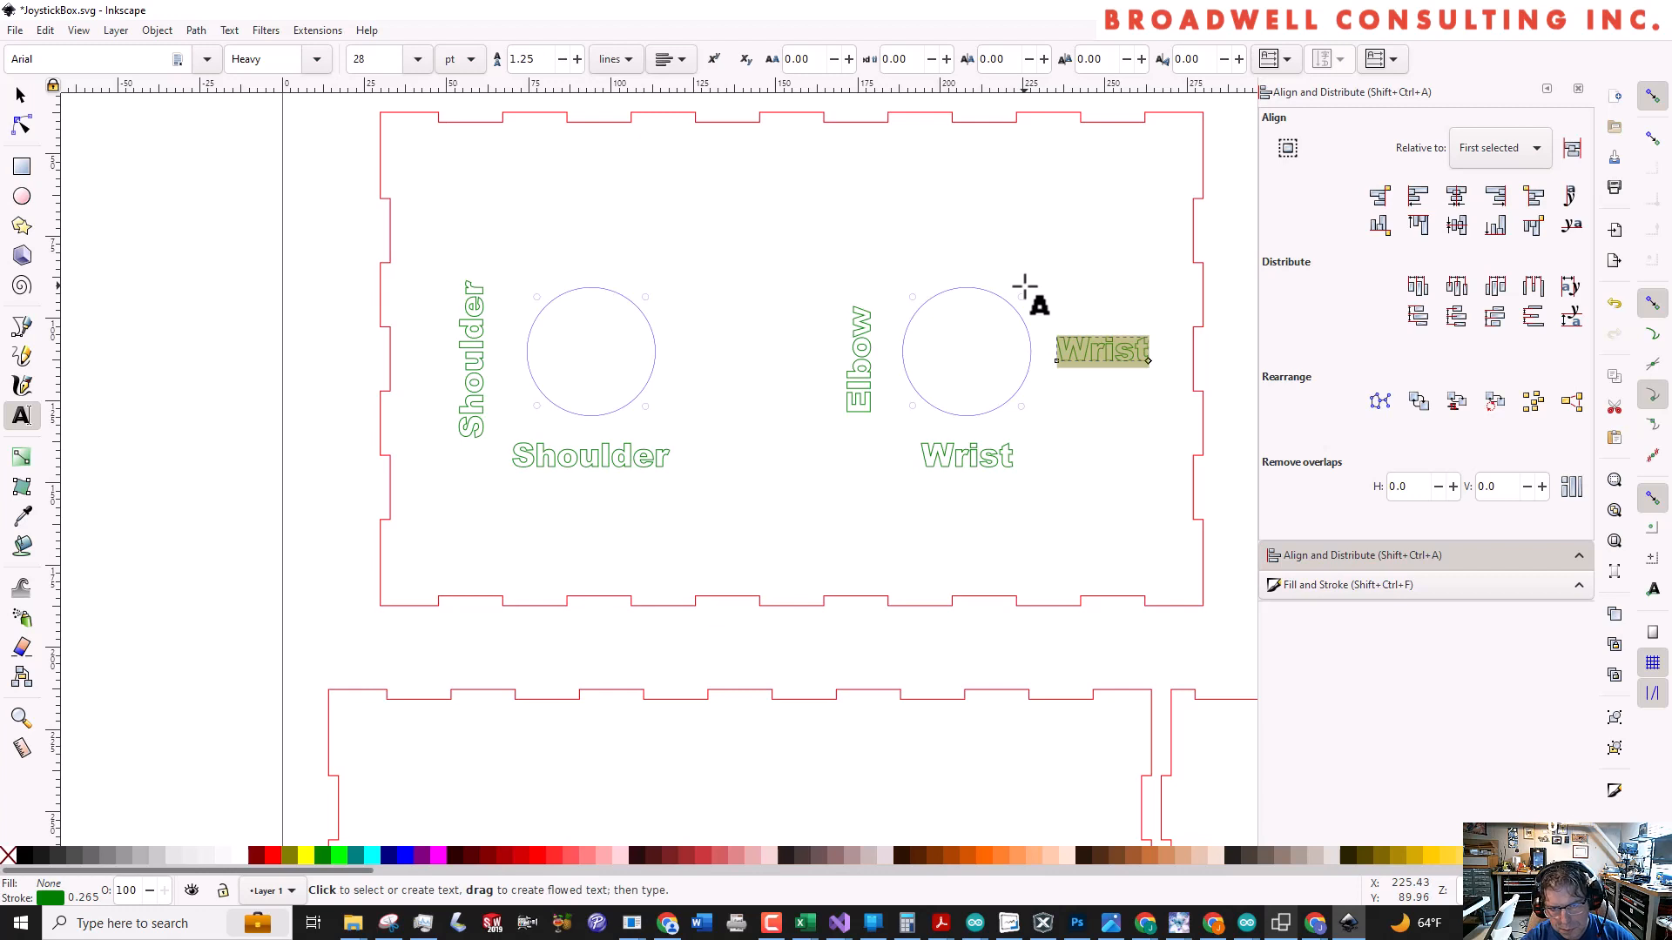
{"action": "type", "text": "W"}
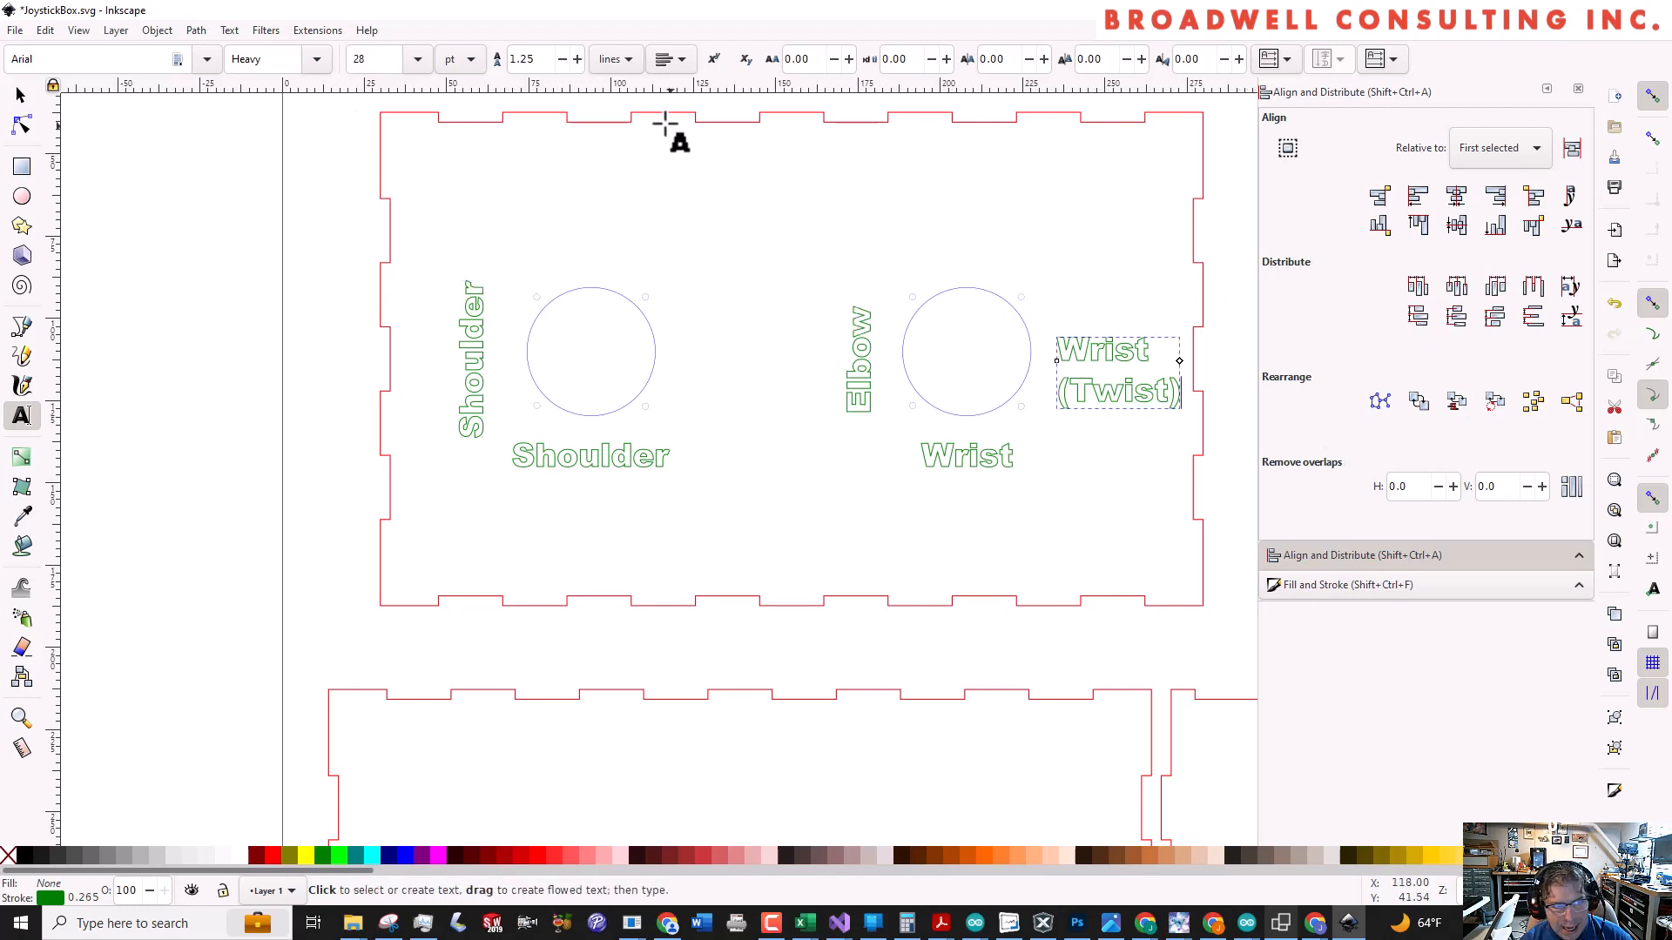
Centre-align the text lines of the two-line Wrist (Twist) label
{"action": "left_click", "coordinate": [688, 61]}
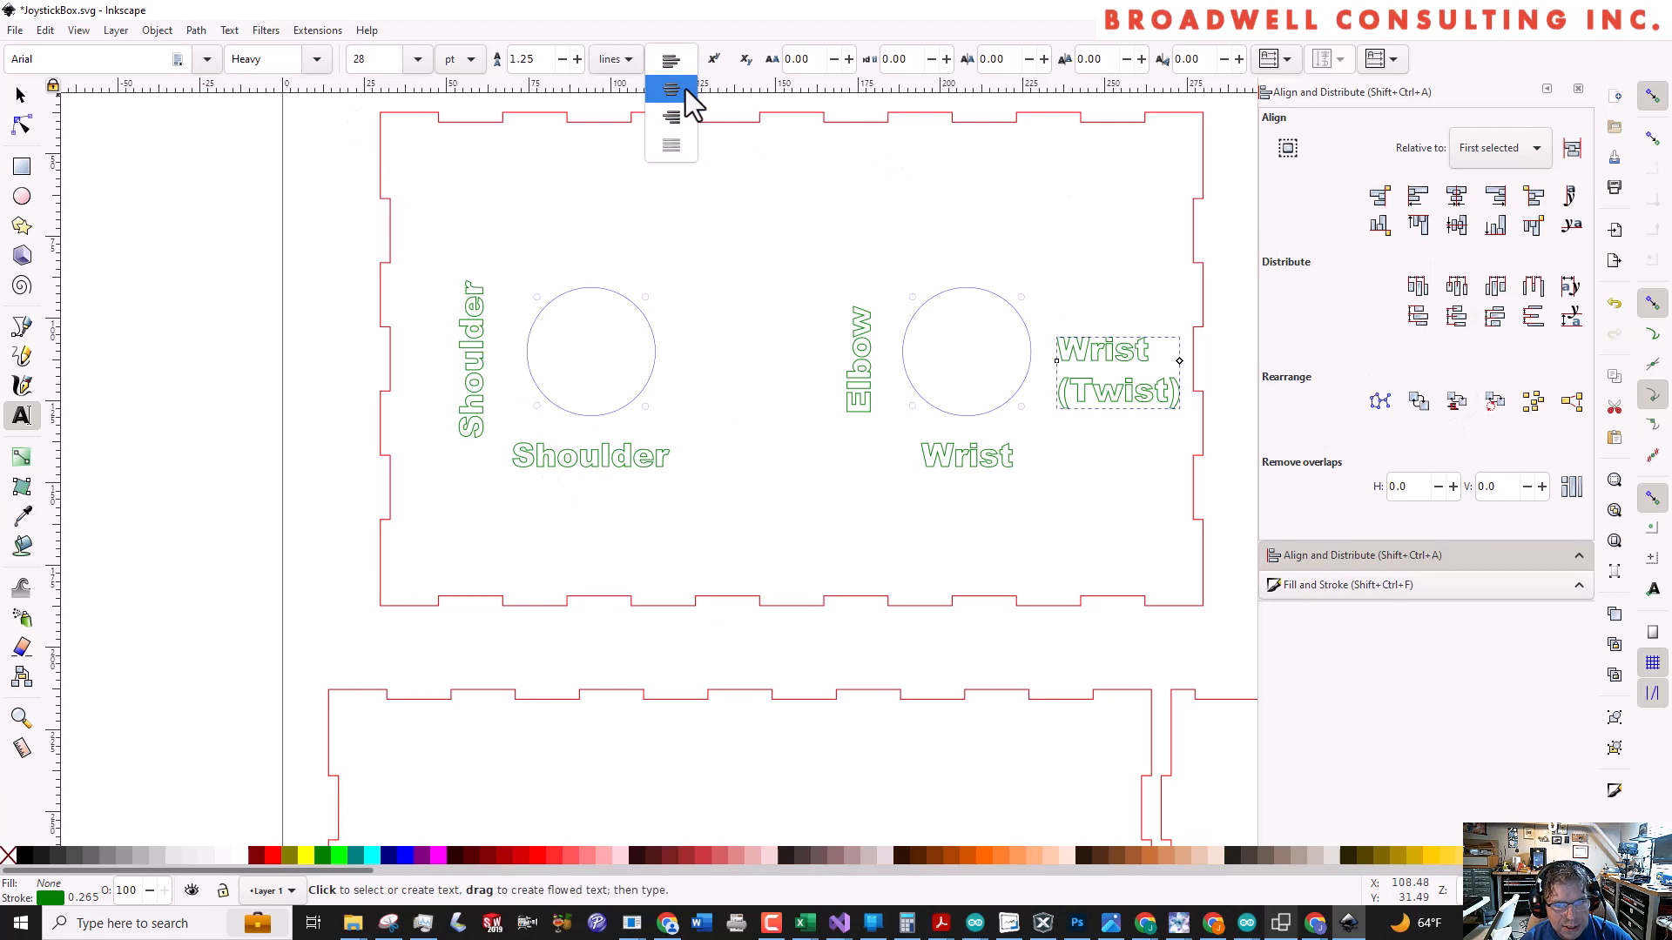
{"action": "left_click", "coordinate": [687, 89]}
{"action": "key", "text": "Escape"}
{"action": "key", "text": "Escape"}
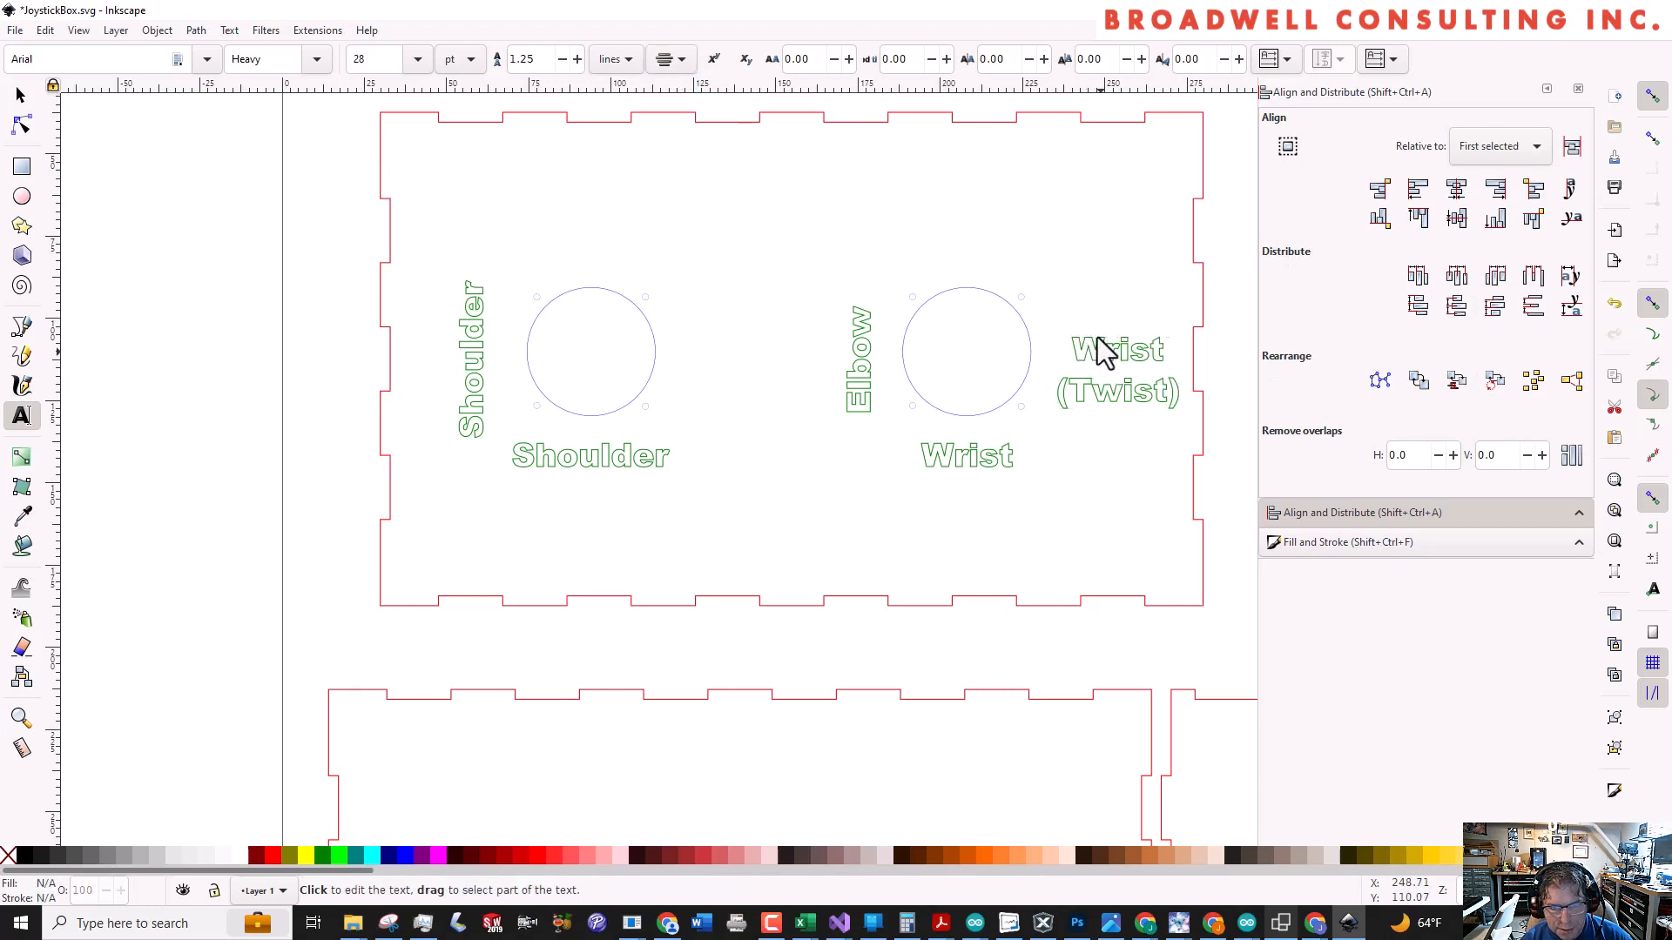
Centre the Wrist (Twist) label vertically on the panel, using the panel group as the alignment reference
{"action": "left_click", "coordinate": [1194, 315]}
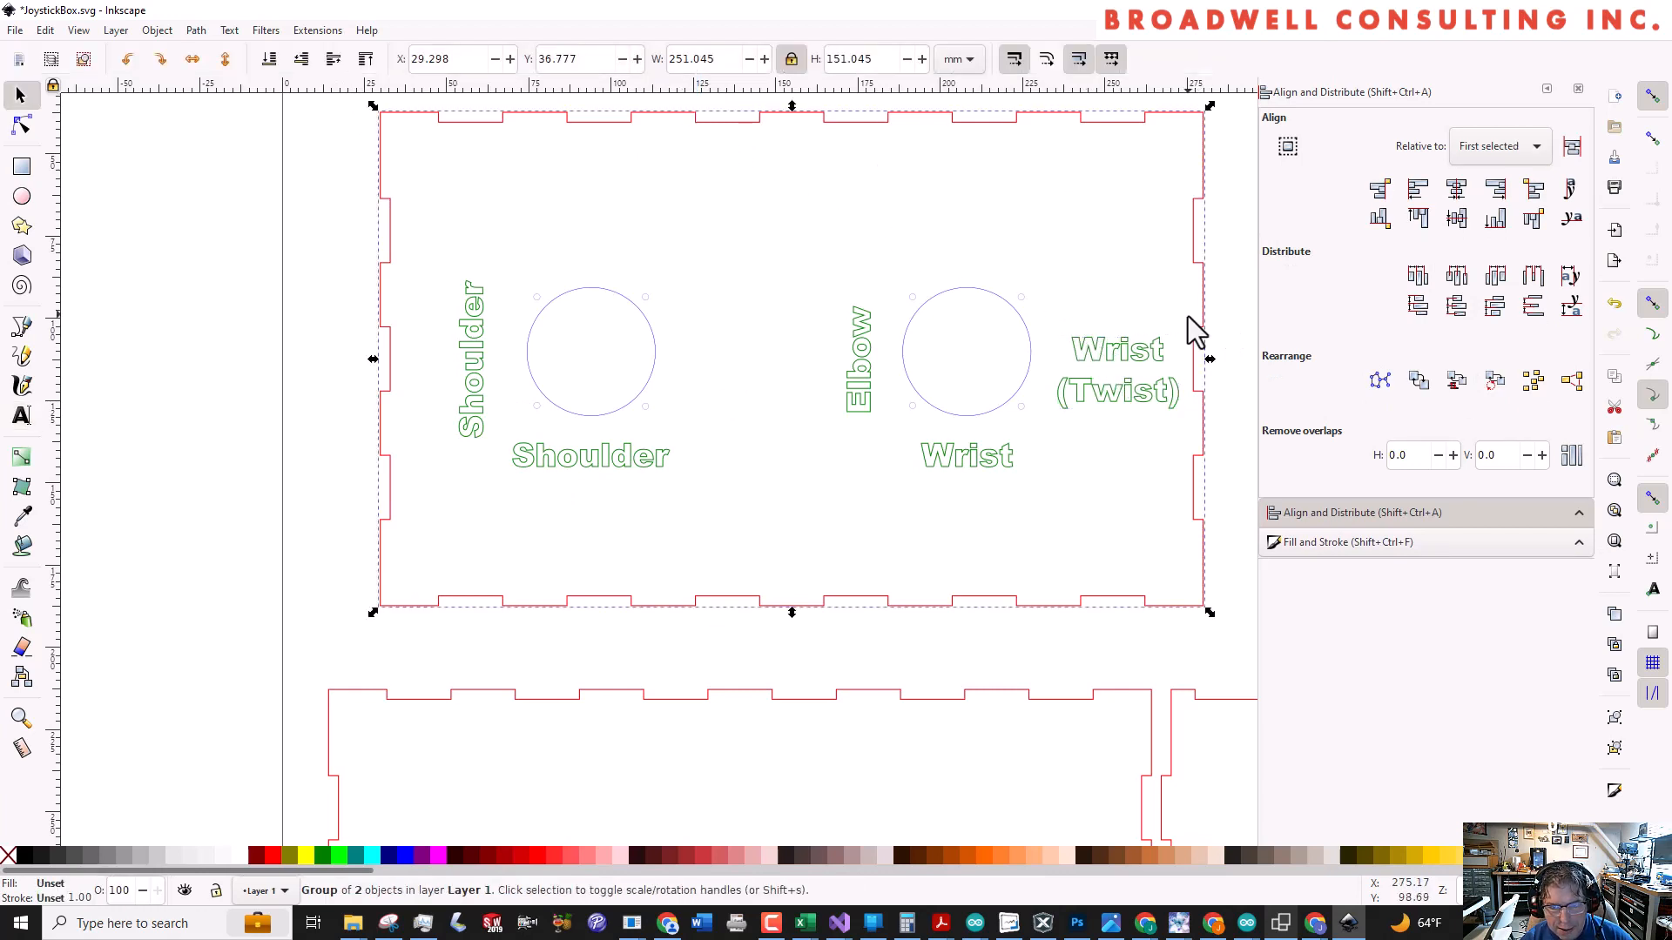
{"action": "left_click", "coordinate": [1134, 363], "text": "shift"}
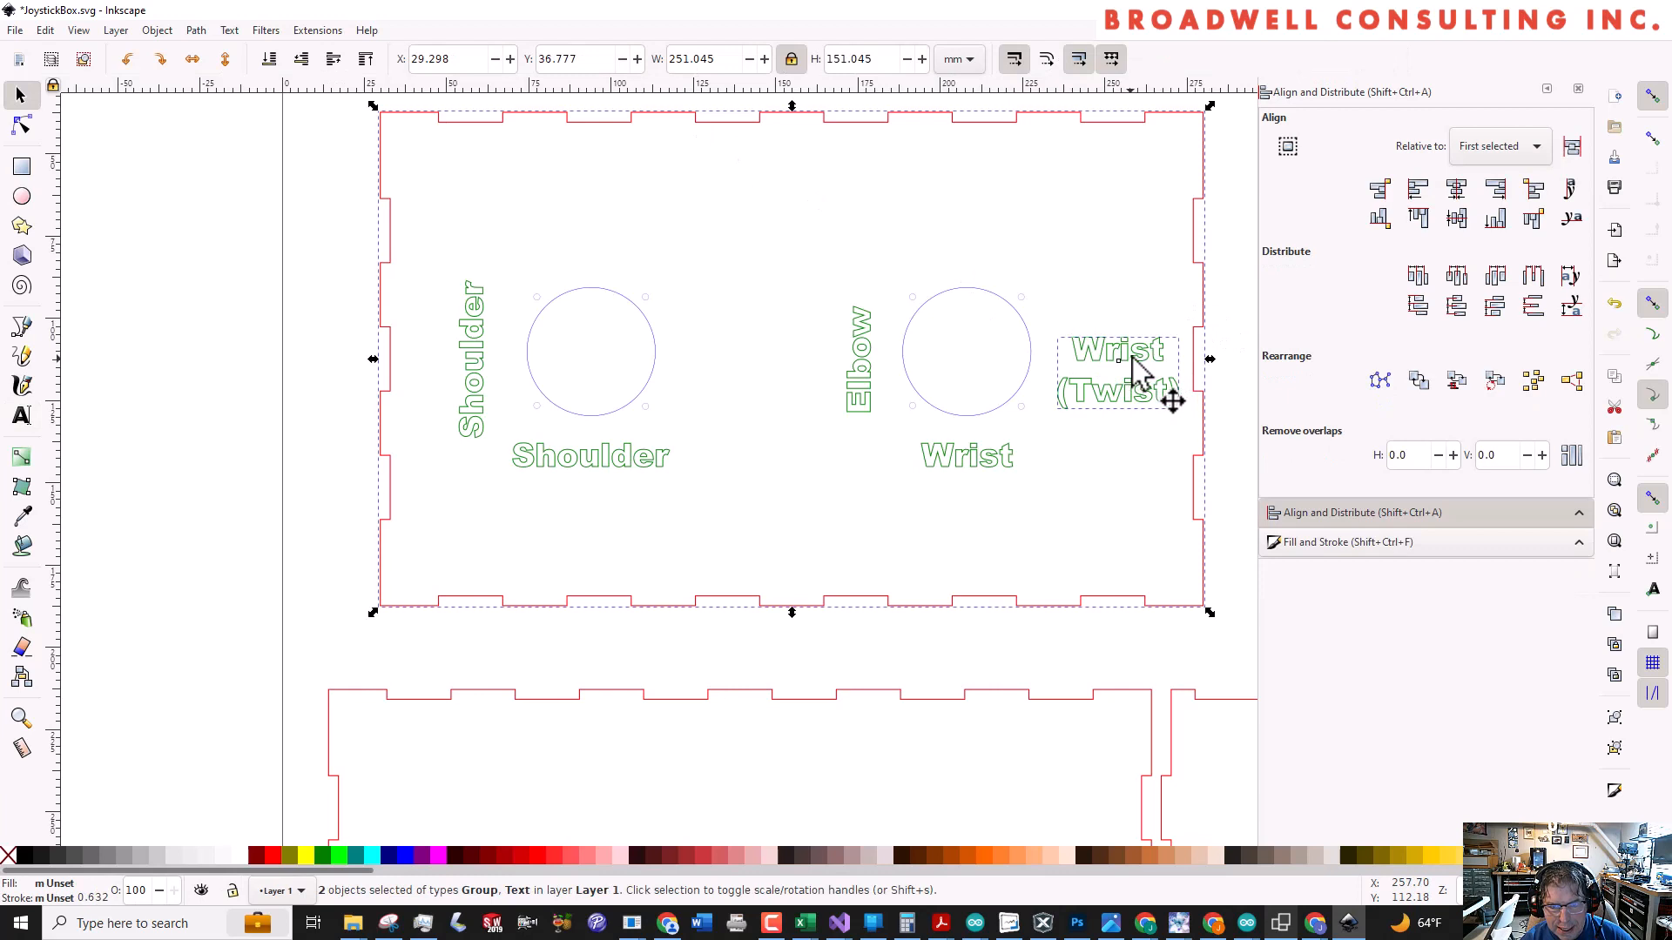
{"action": "left_click", "coordinate": [1456, 218]}
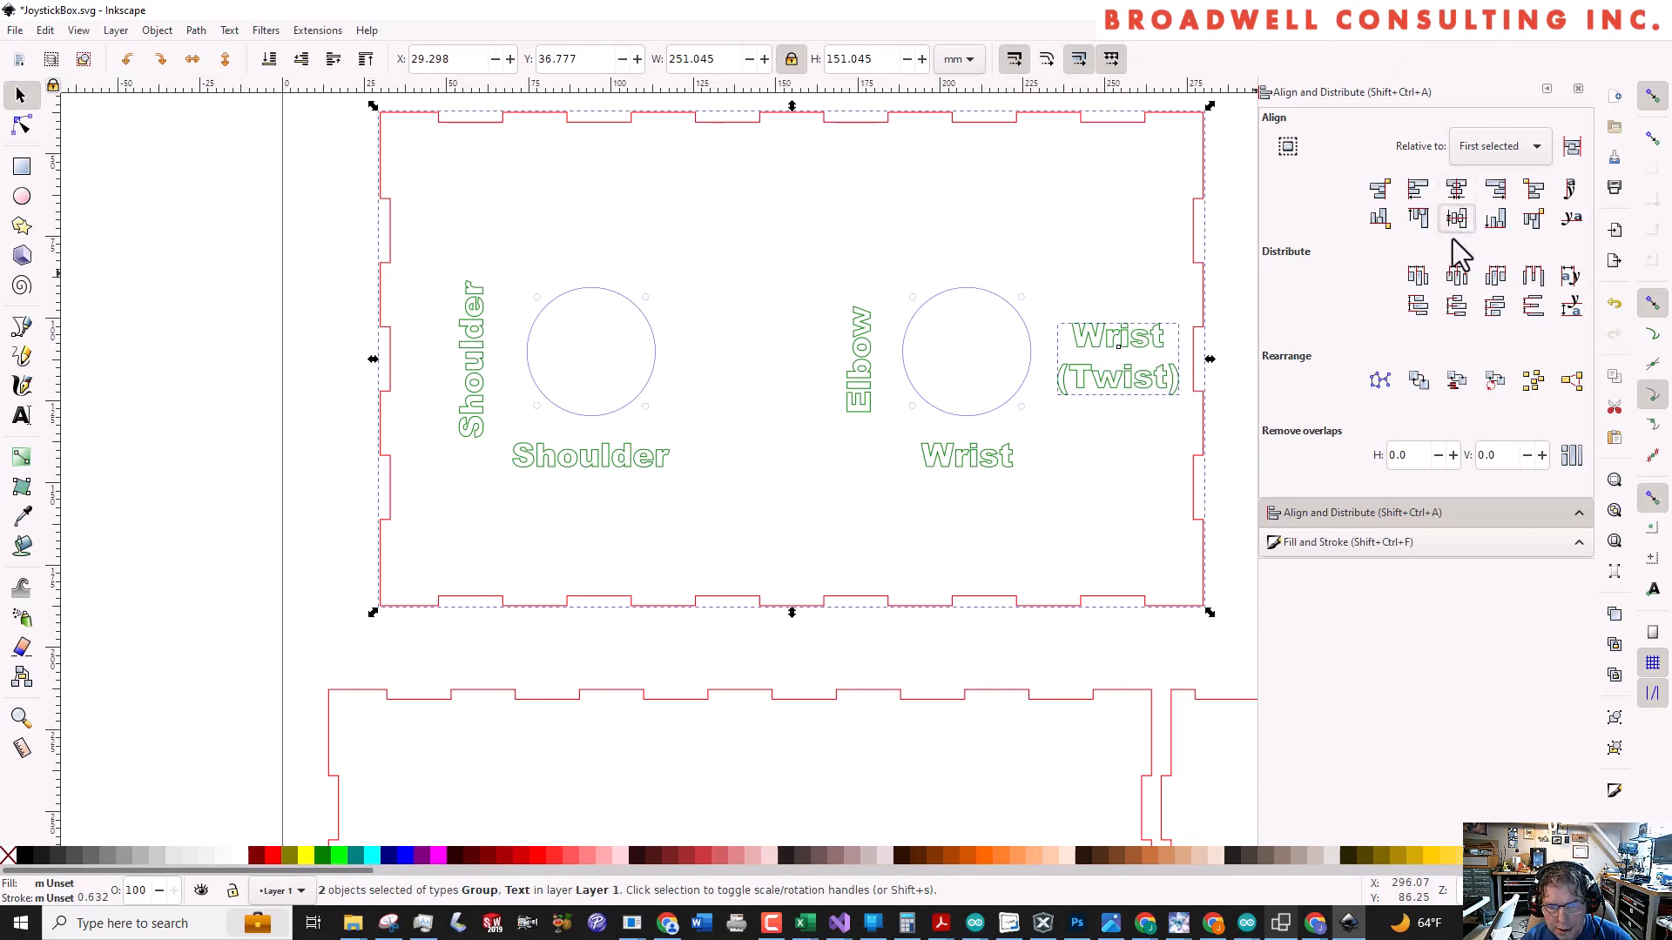
{"action": "left_click", "coordinate": [1237, 315]}
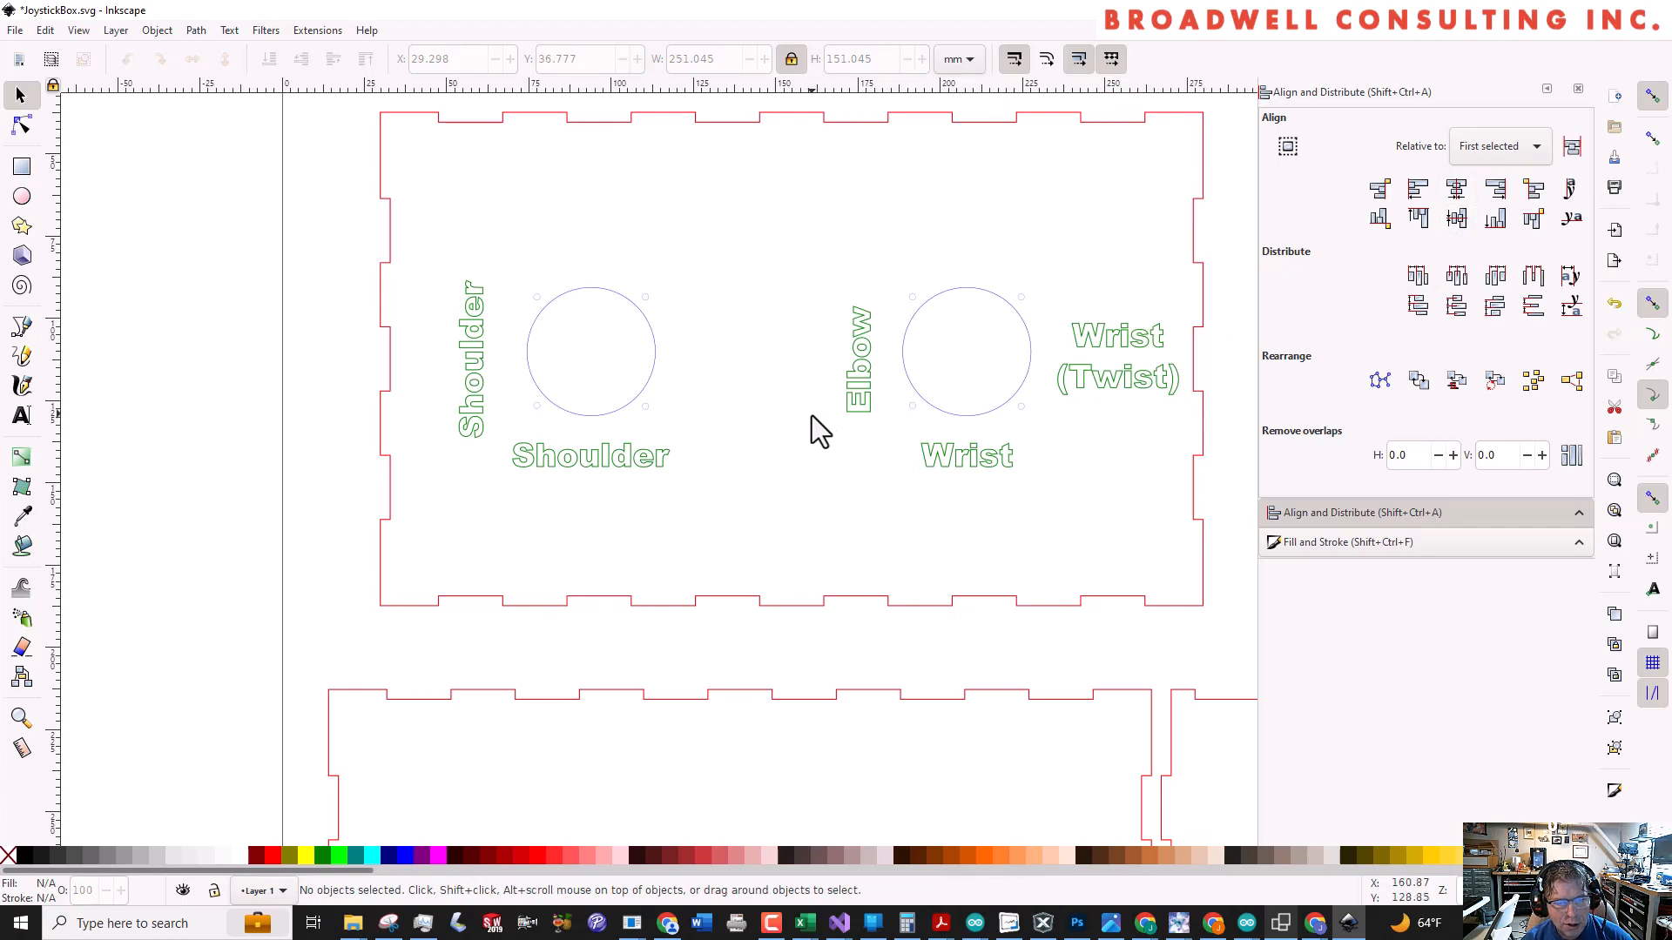
Place a duplicate of the Wrist (Twist) label above the left joystick hole and change its text to "Button" over "Store"
{"action": "left_click", "coordinate": [1099, 365]}
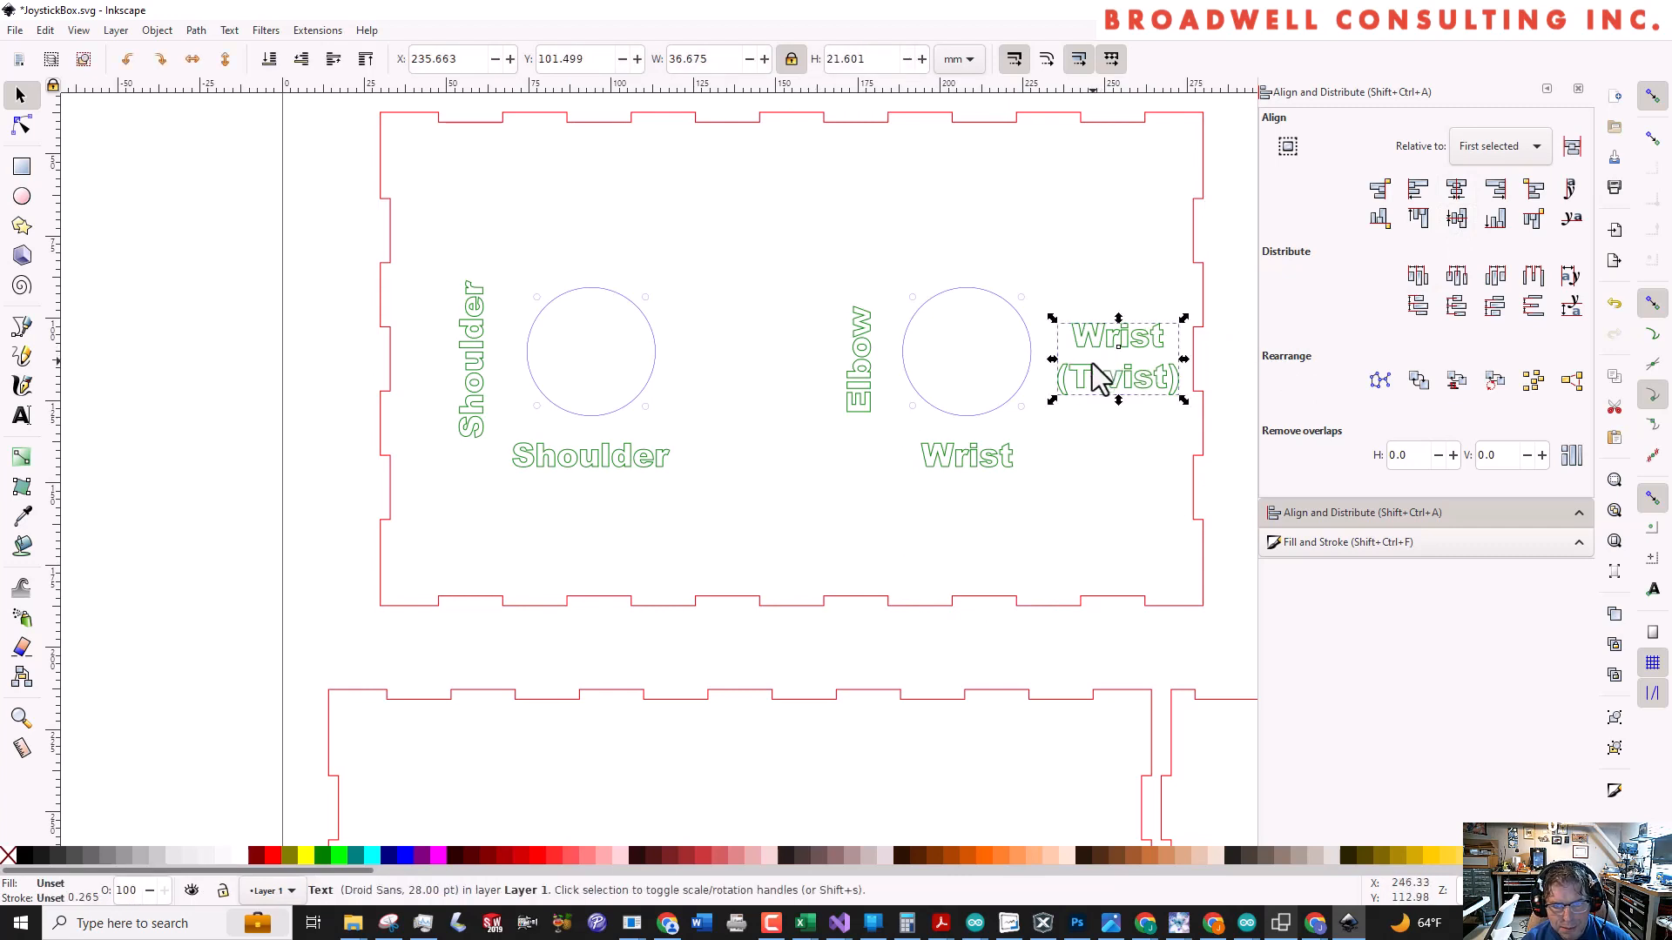
{"action": "left_click_drag", "start_coordinate": [1099, 366], "coordinate": [613, 243]}
{"action": "double_click", "coordinate": [573, 200]}
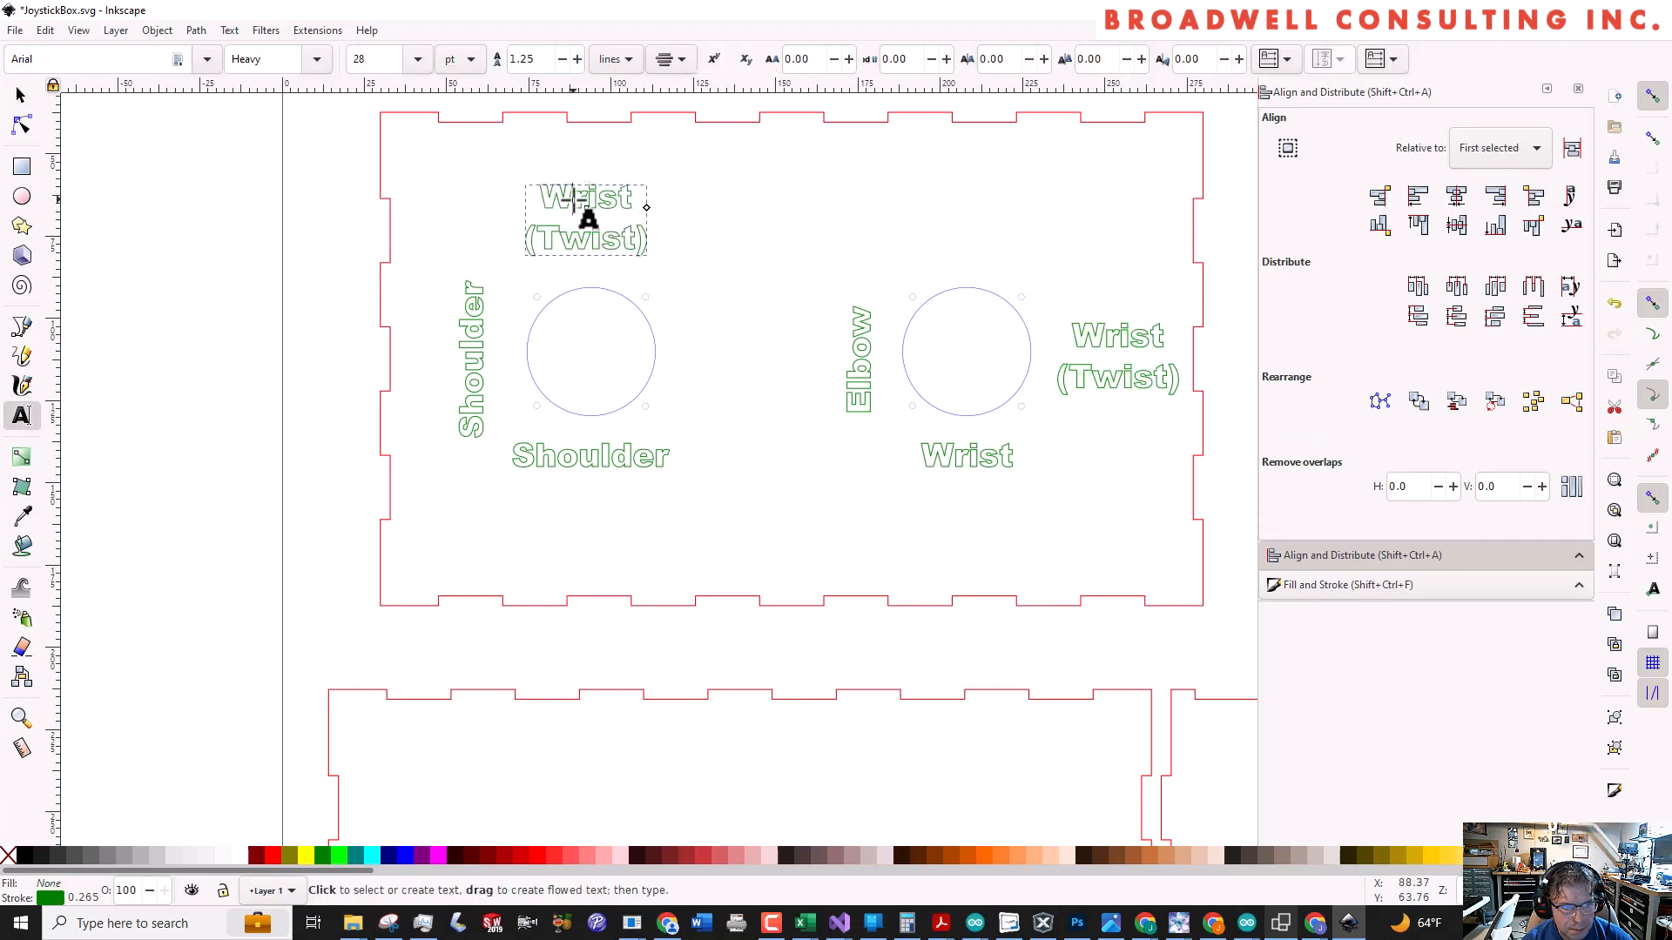
{"action": "double_click", "coordinate": [574, 201]}
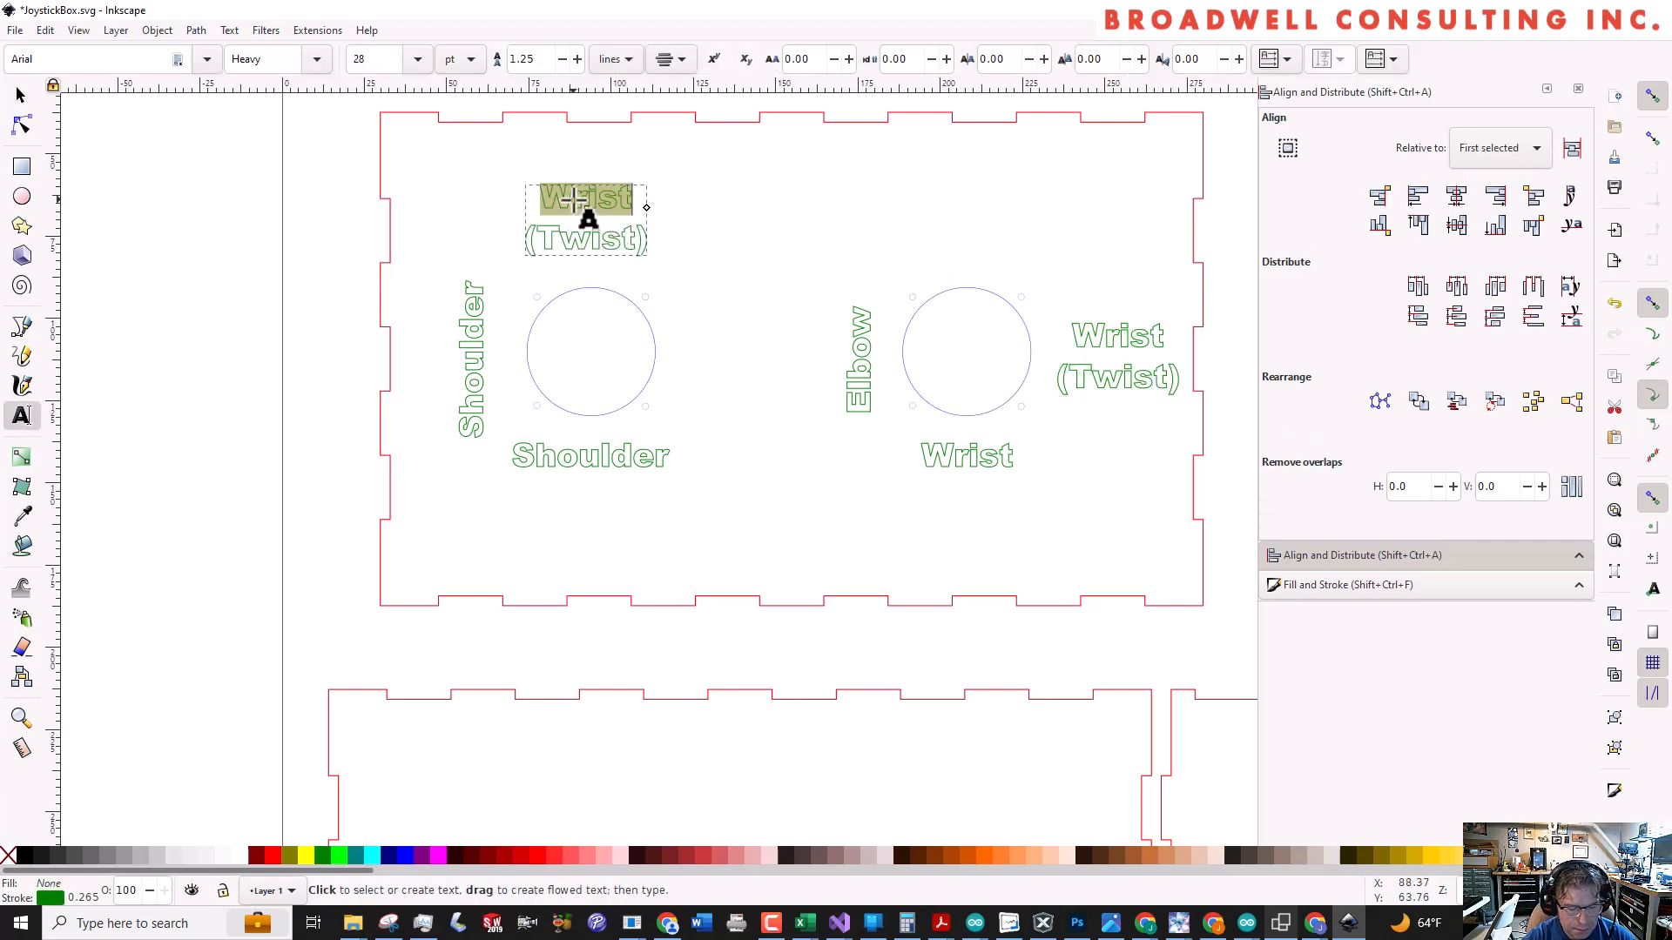
{"action": "type", "text": "Button"}
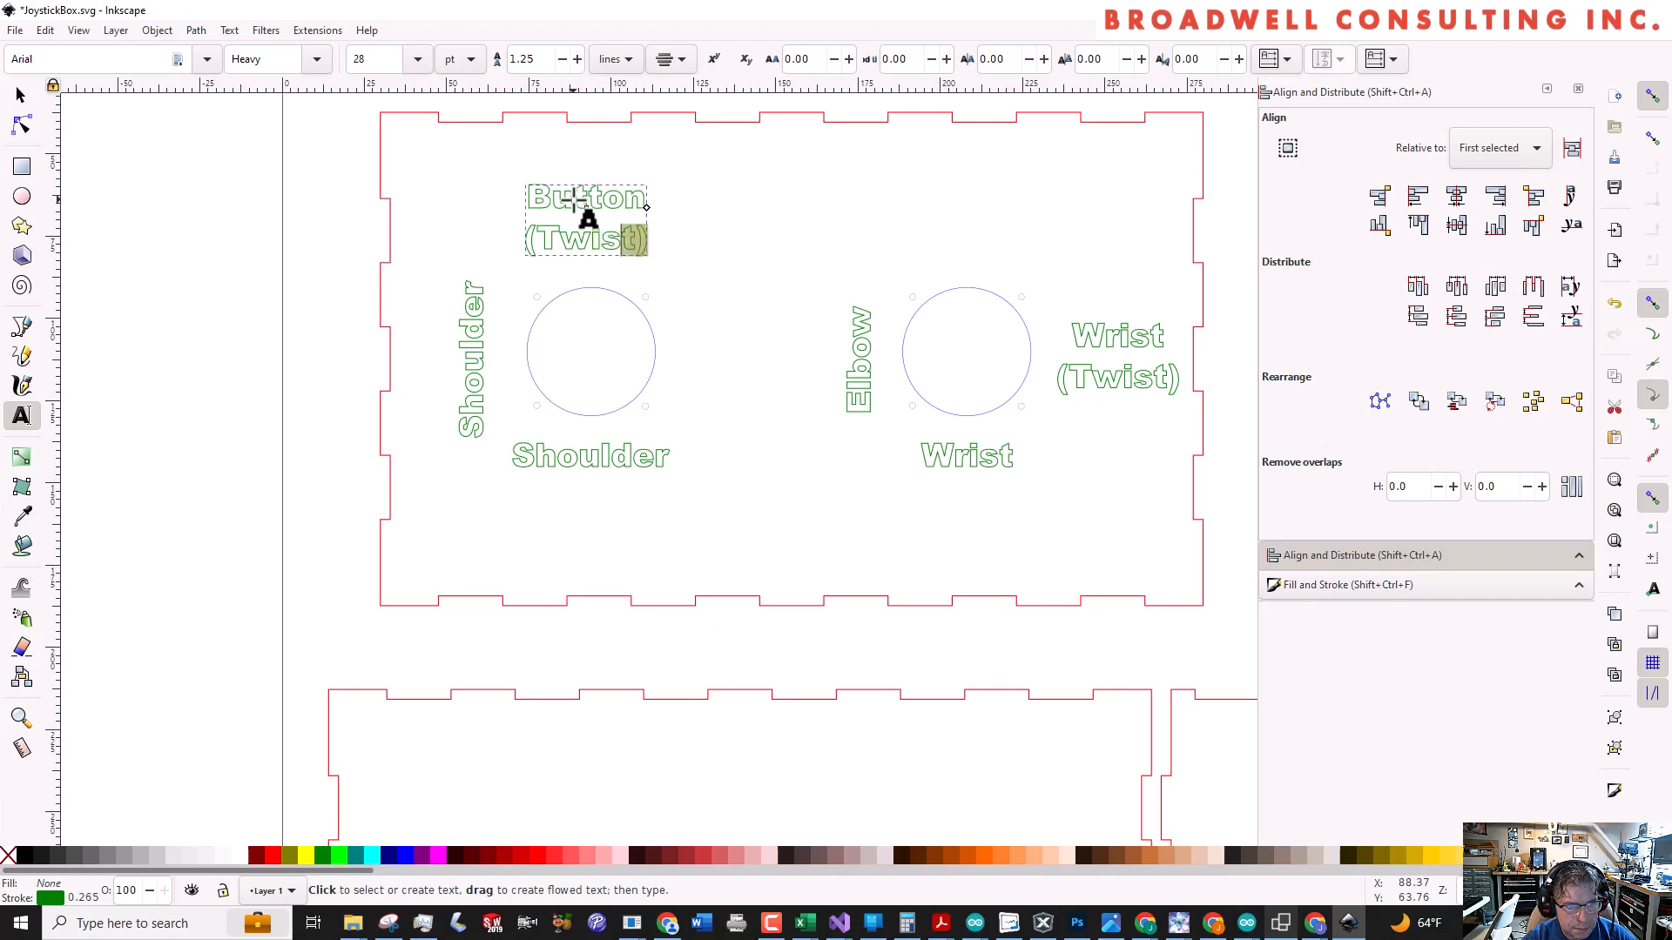
{"action": "key", "text": "shift+Left"}
{"action": "key", "text": "shift+Left"}
{"action": "key", "text": "shift+Left"}
{"action": "key", "text": "shift+Left"}
{"action": "key", "text": "shift+Left"}
{"action": "key", "text": "shift+Left"}
{"action": "key", "text": "shift+Left"}
{"action": "type", "text": "S"}
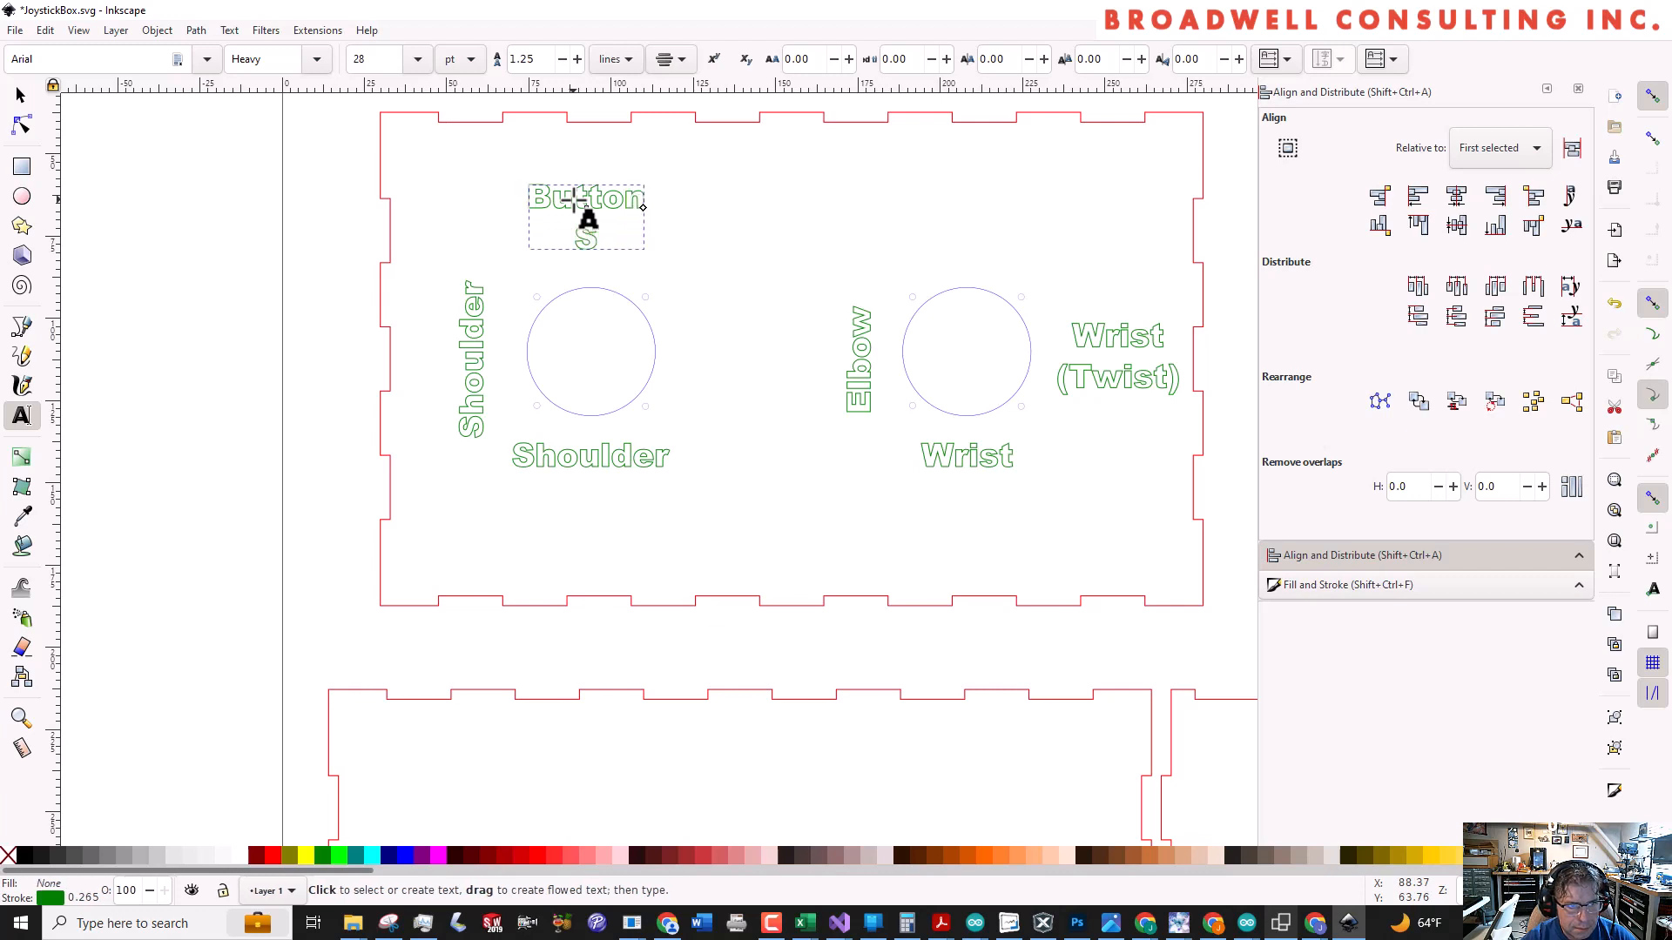
{"action": "type", "text": "tore"}
{"action": "key", "text": "Escape"}
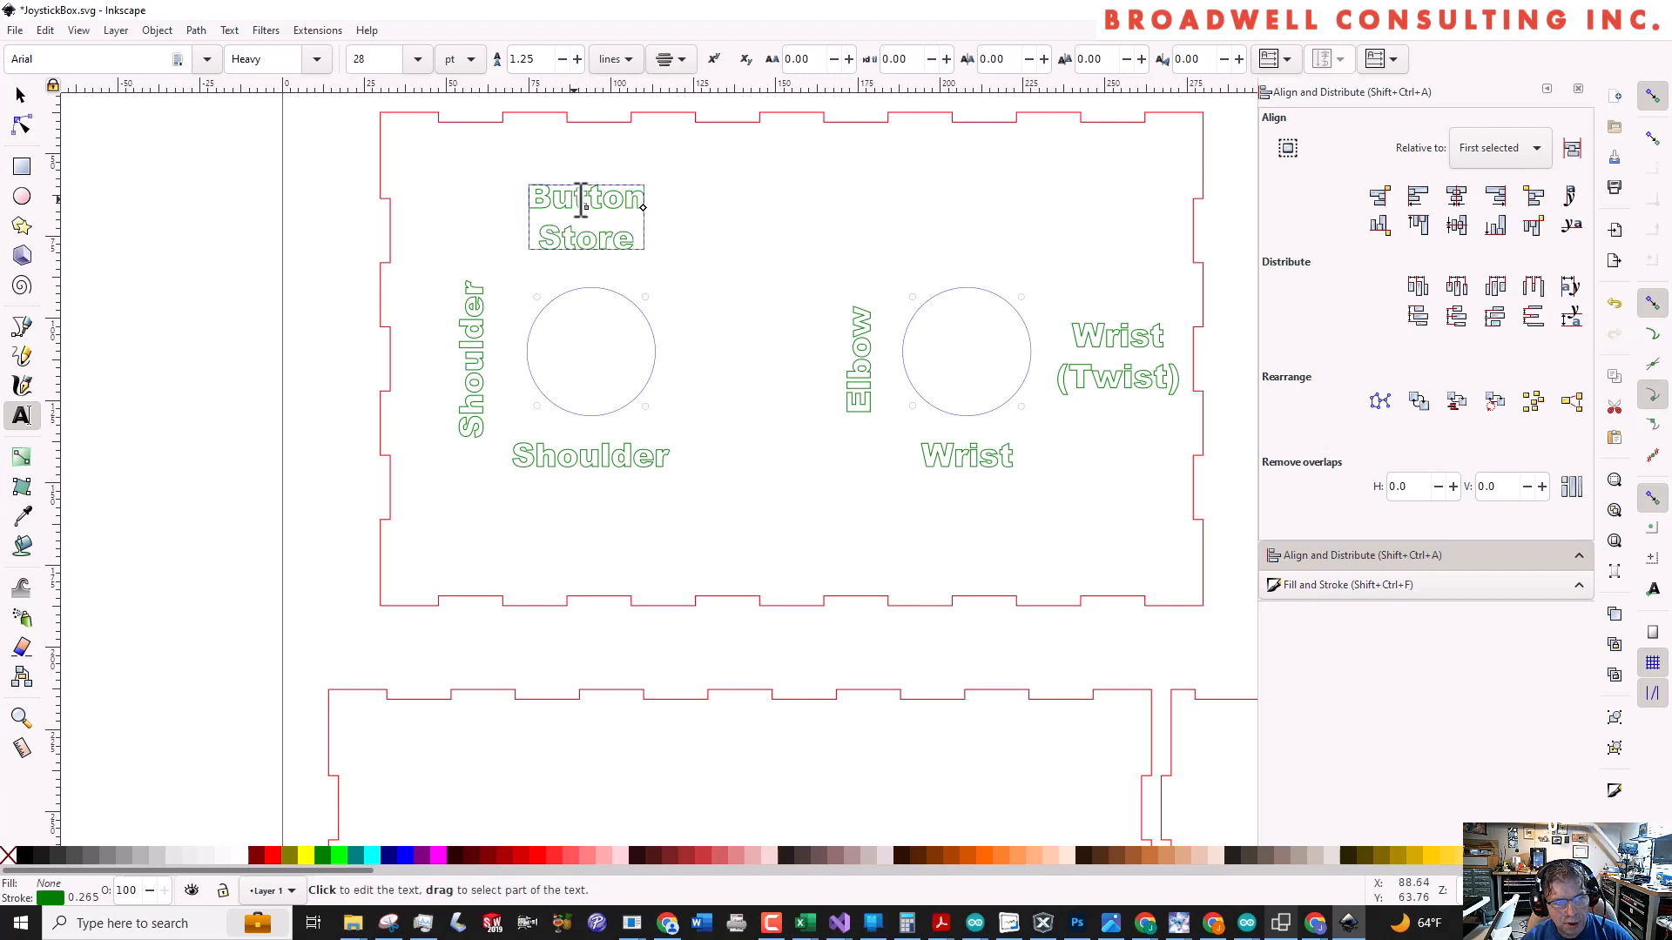
{"action": "key", "text": "s"}
{"action": "left_click", "coordinate": [576, 216]}
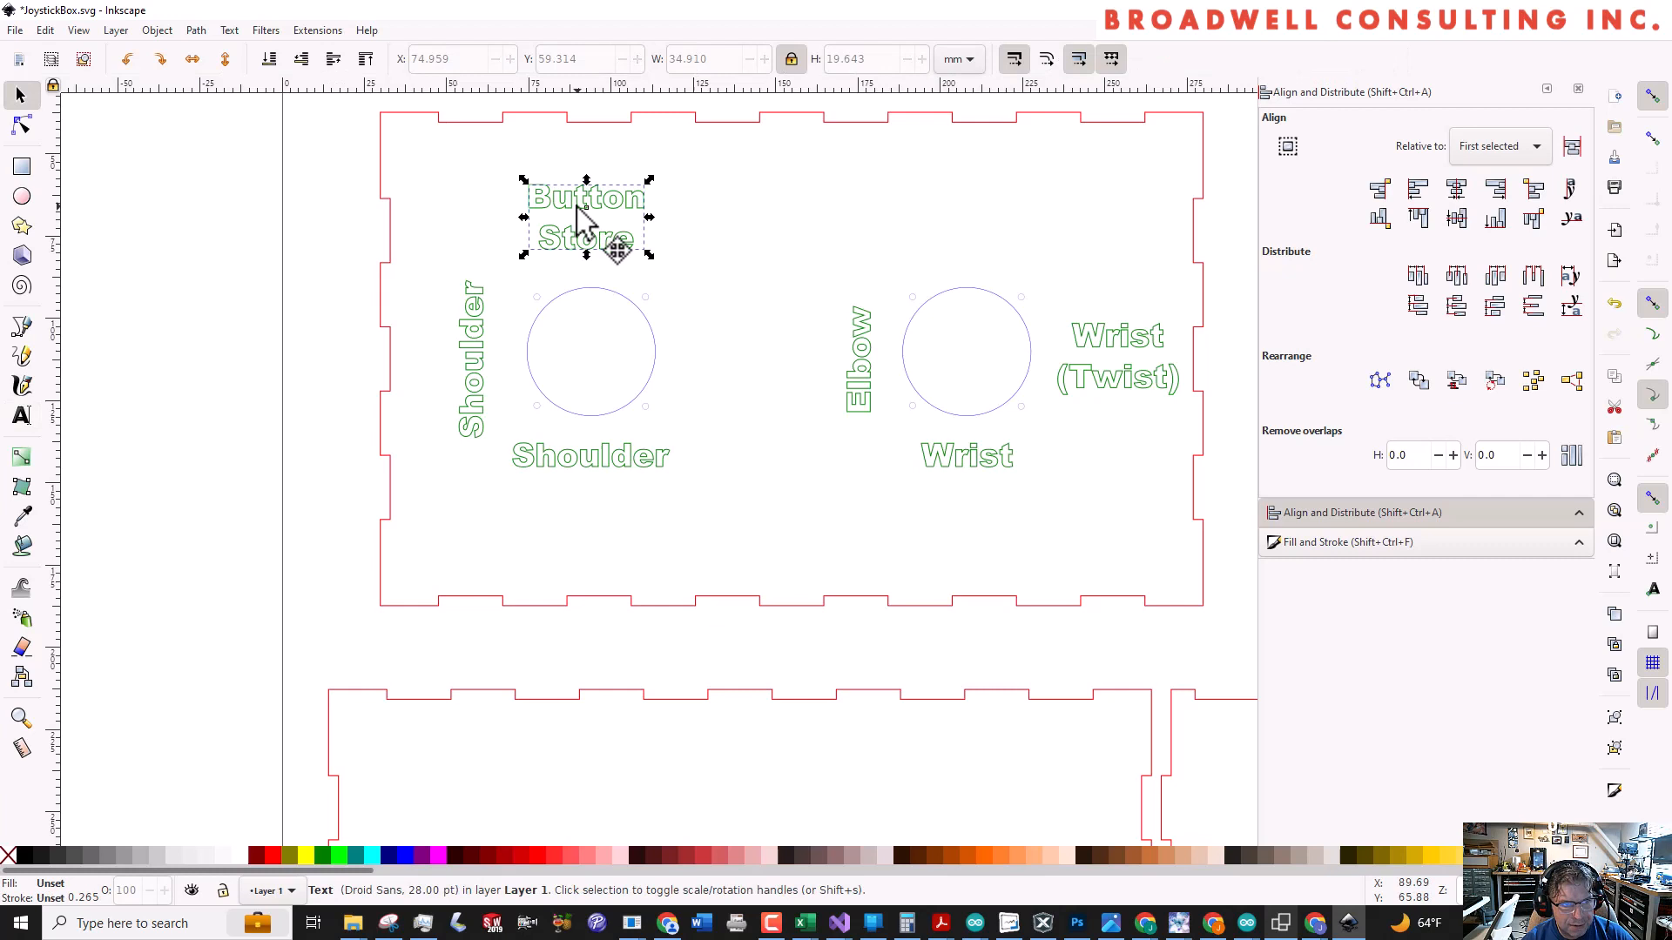
{"action": "left_click", "coordinate": [587, 289], "text": "shift"}
{"action": "key", "text": "Escape"}
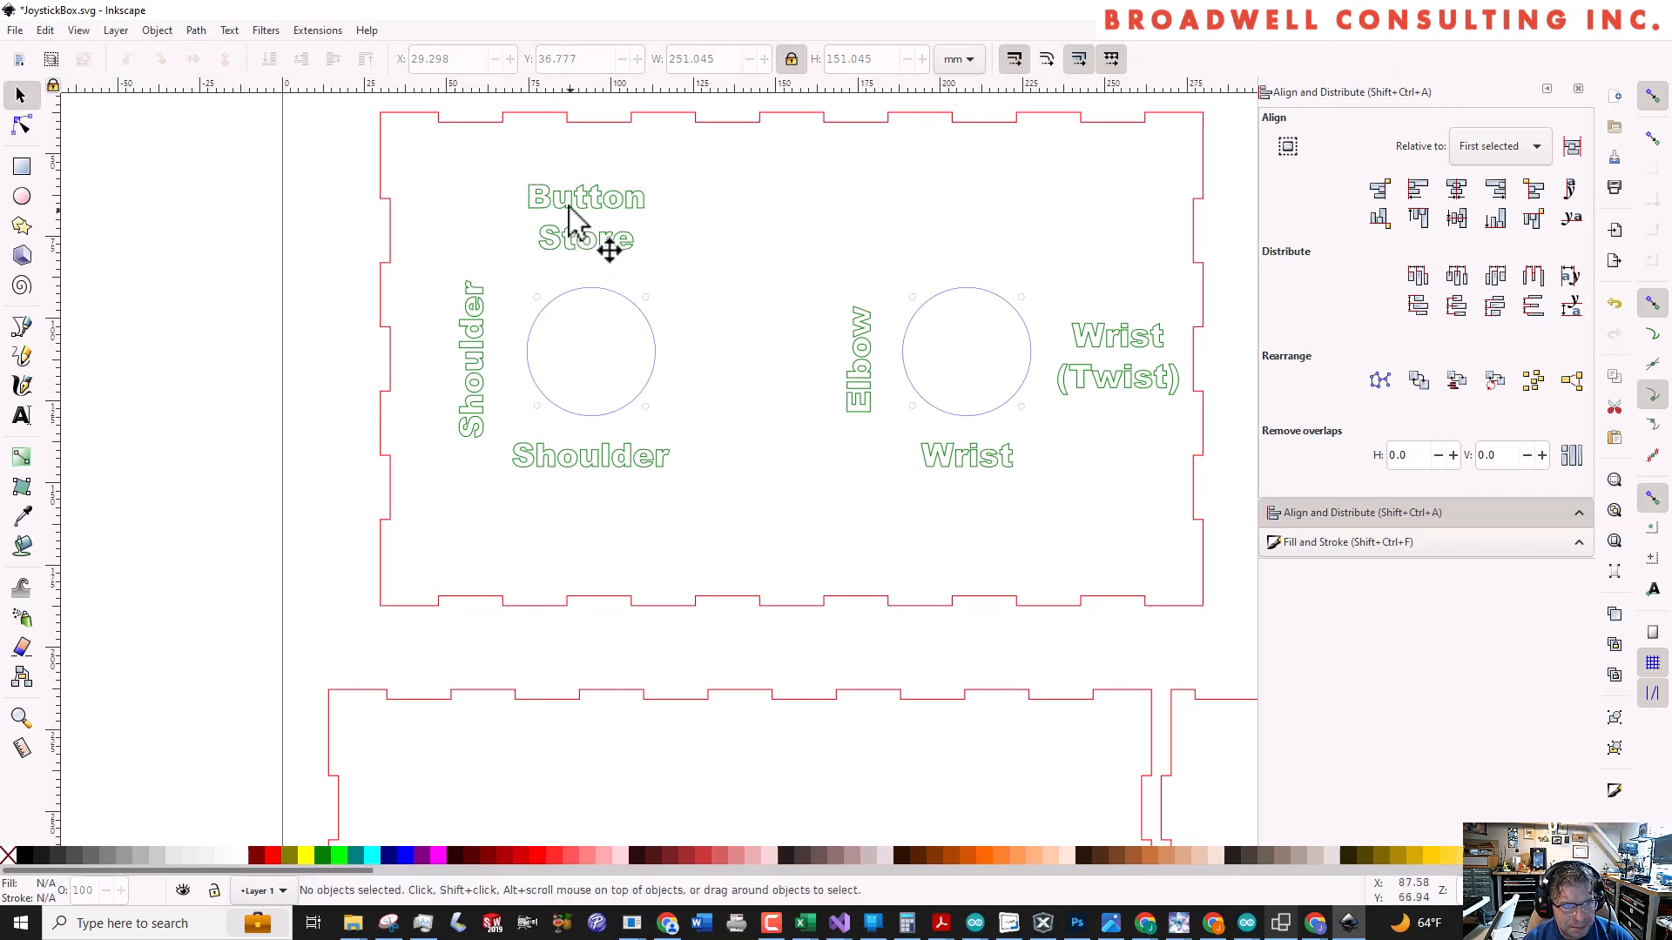
{"action": "left_click", "coordinate": [567, 206]}
{"action": "left_click", "coordinate": [594, 305], "text": "shift"}
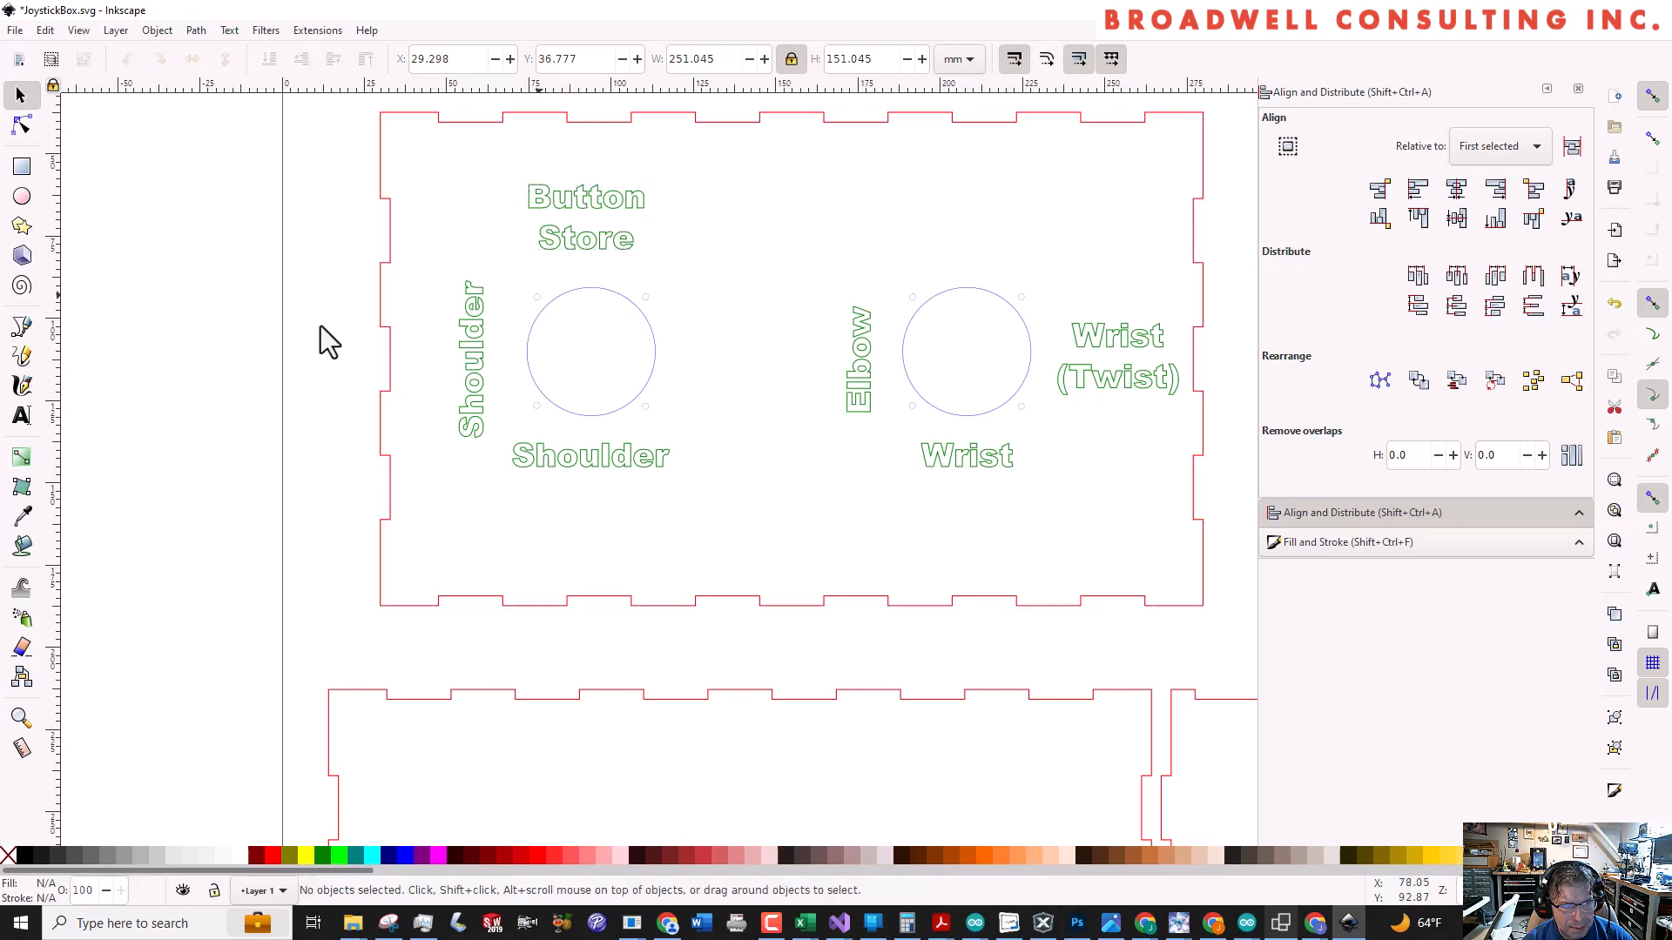
{"action": "key", "text": "ctrl+g"}
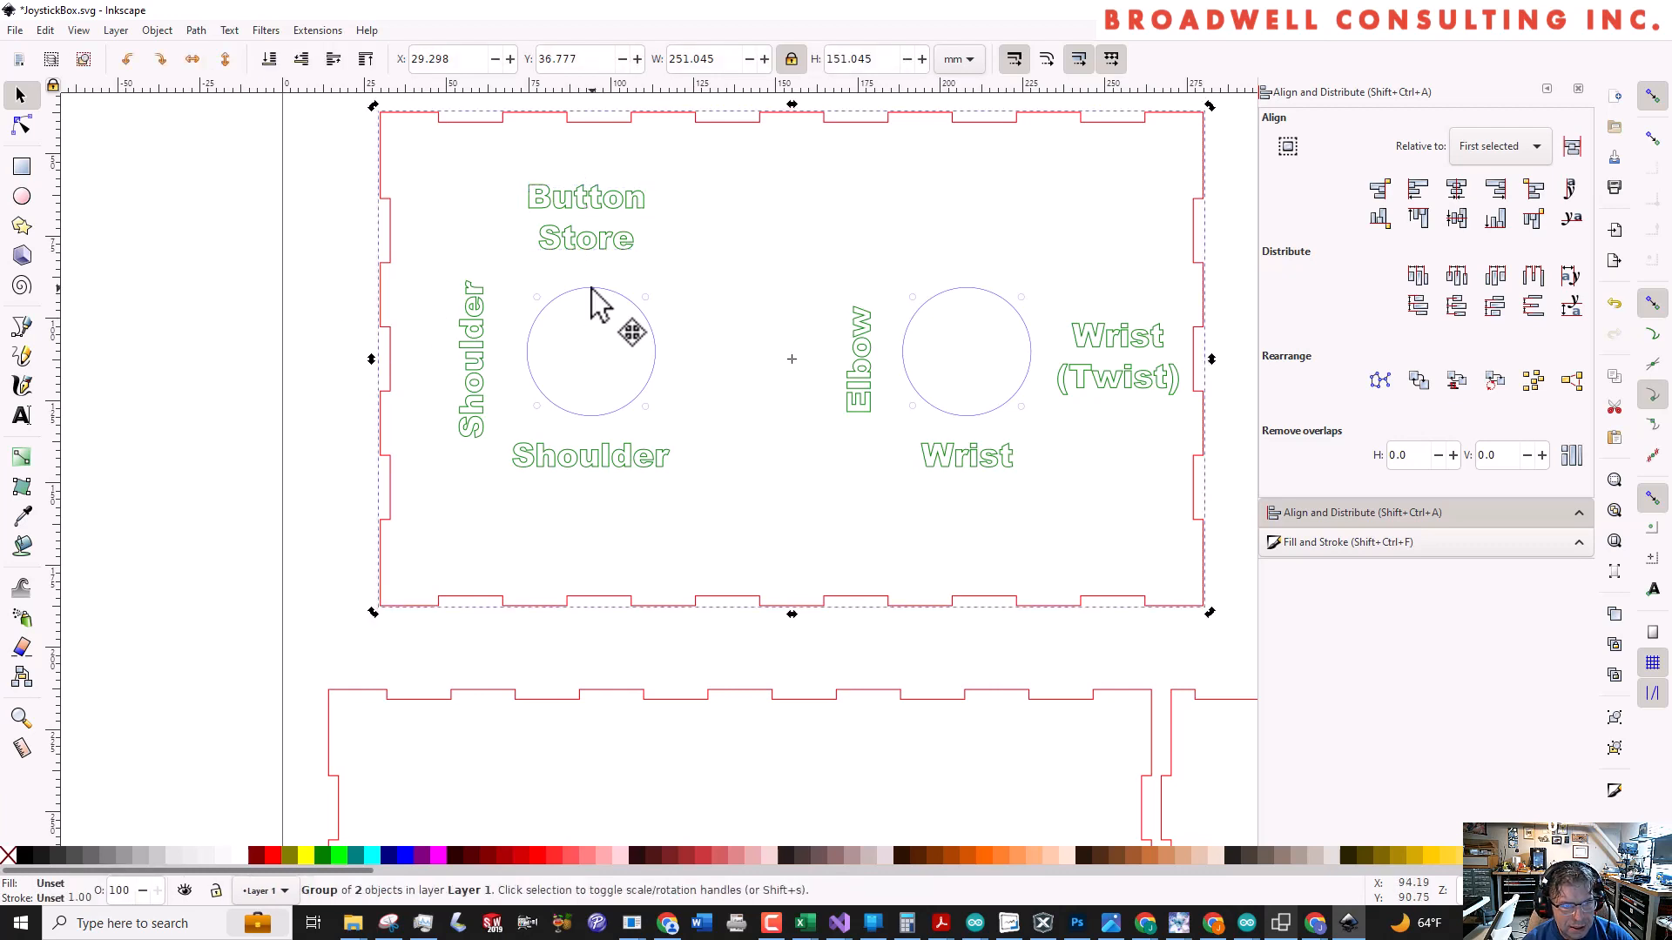
{"action": "key", "text": "Escape"}
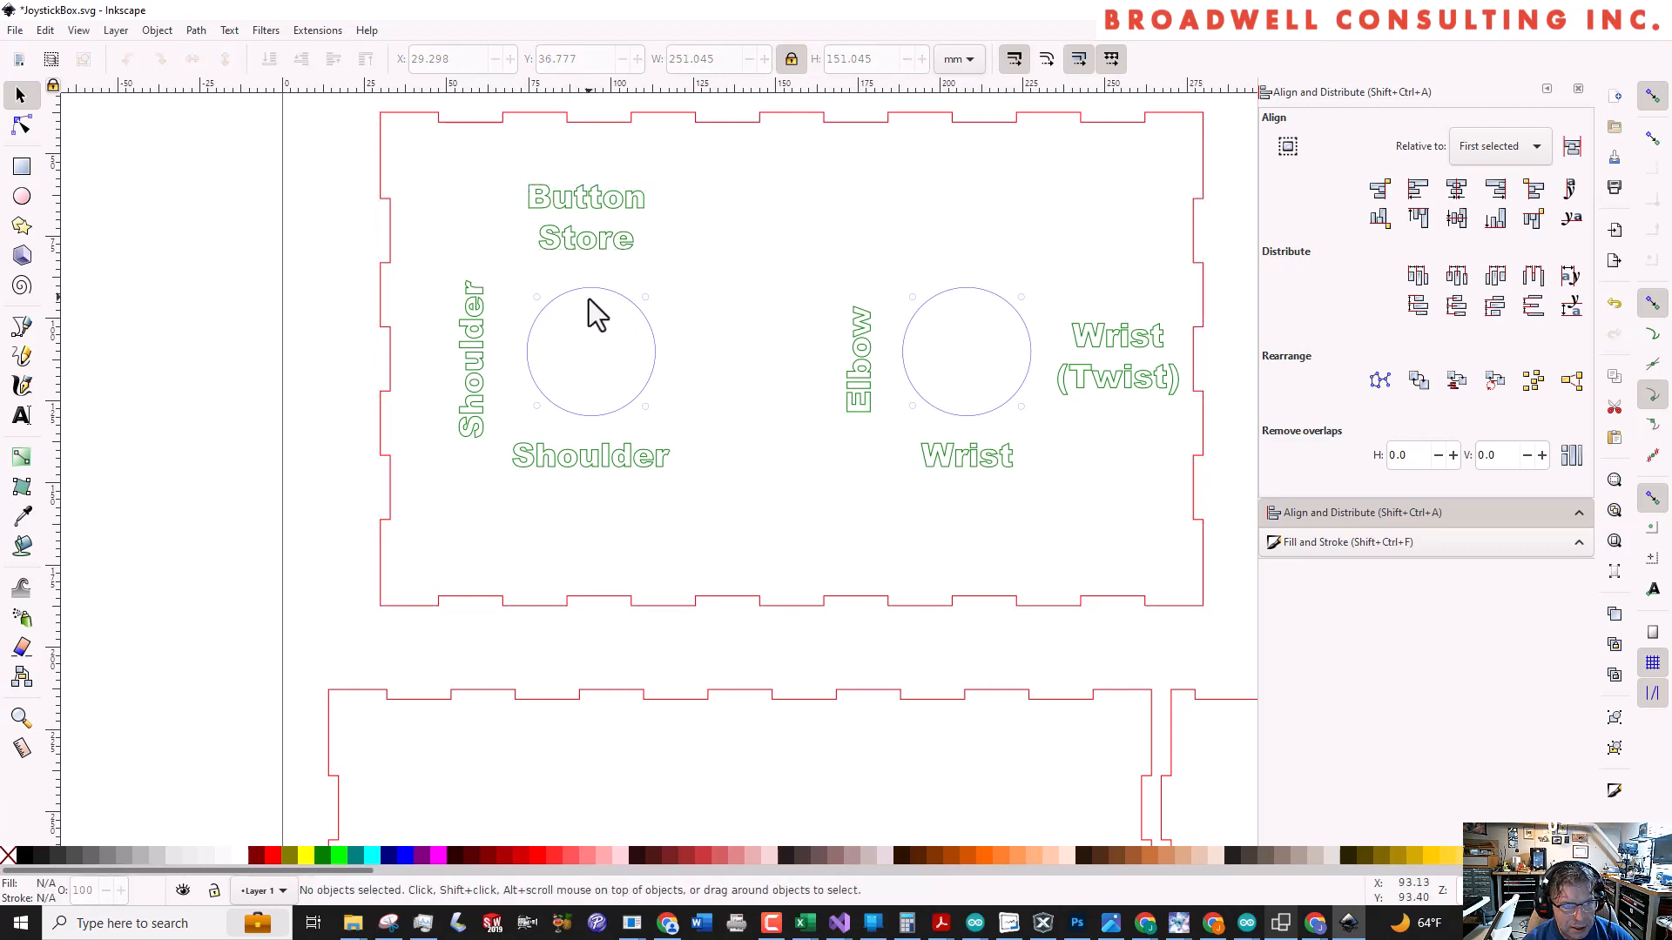
Centre the Button Store label horizontally on the left joystick hole, using the hole's circle as the alignment reference
{"action": "left_click", "coordinate": [629, 299]}
{"action": "double_click", "coordinate": [629, 298]}
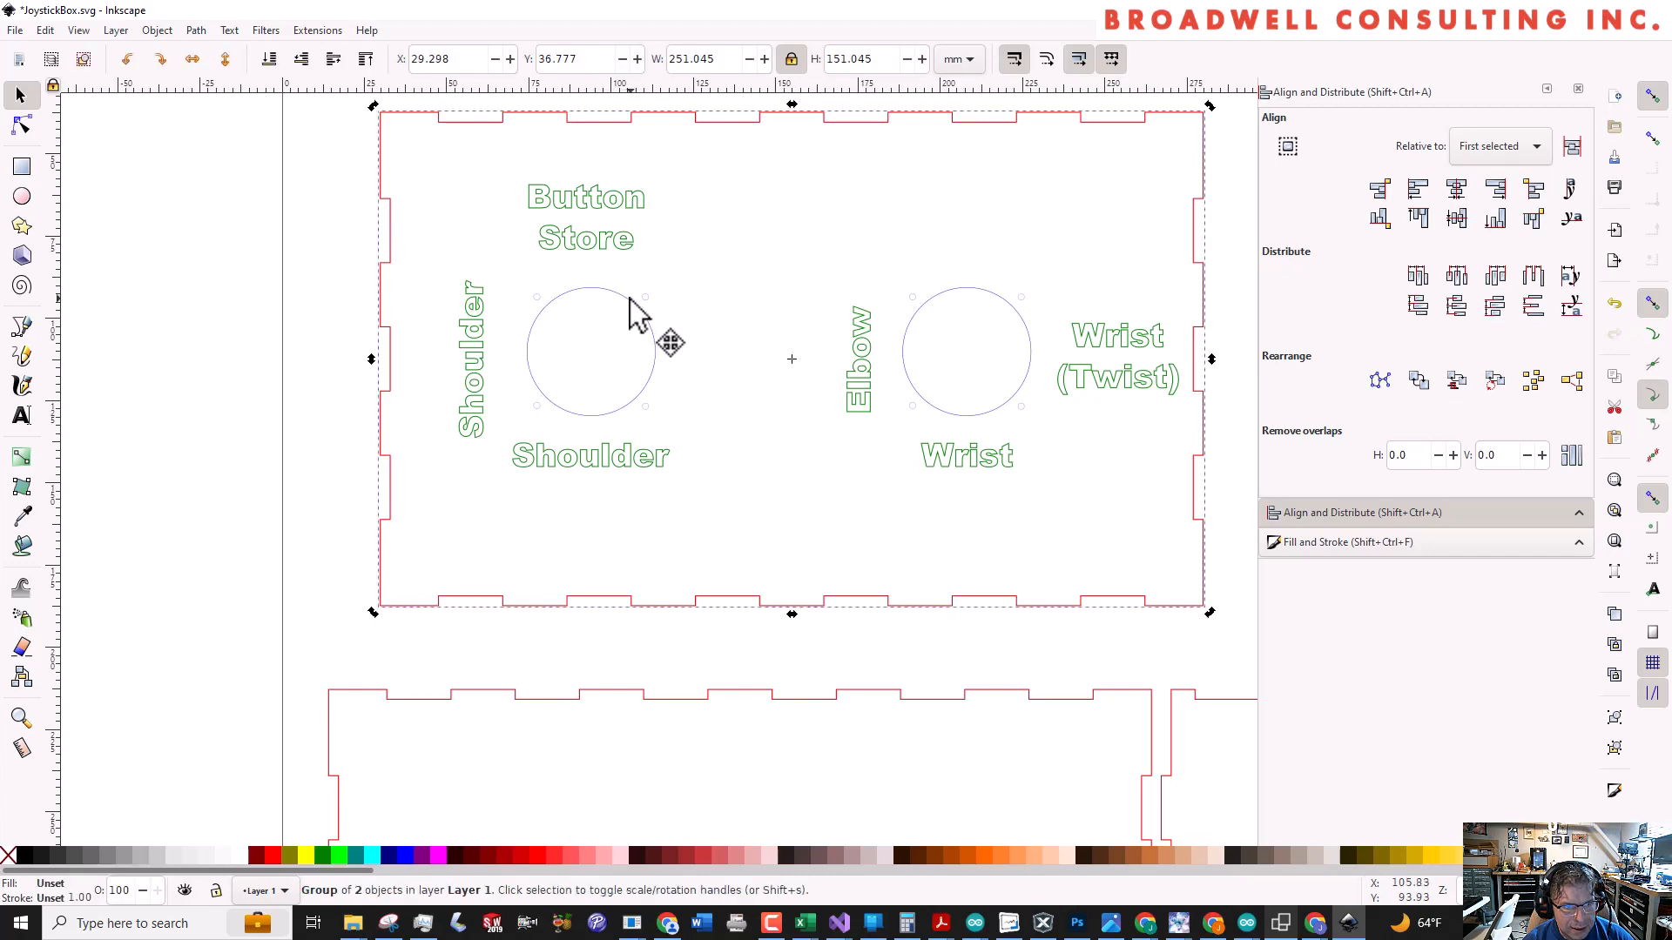
{"action": "left_click", "coordinate": [629, 299]}
{"action": "double_click", "coordinate": [628, 298]}
{"action": "left_click", "coordinate": [628, 300]}
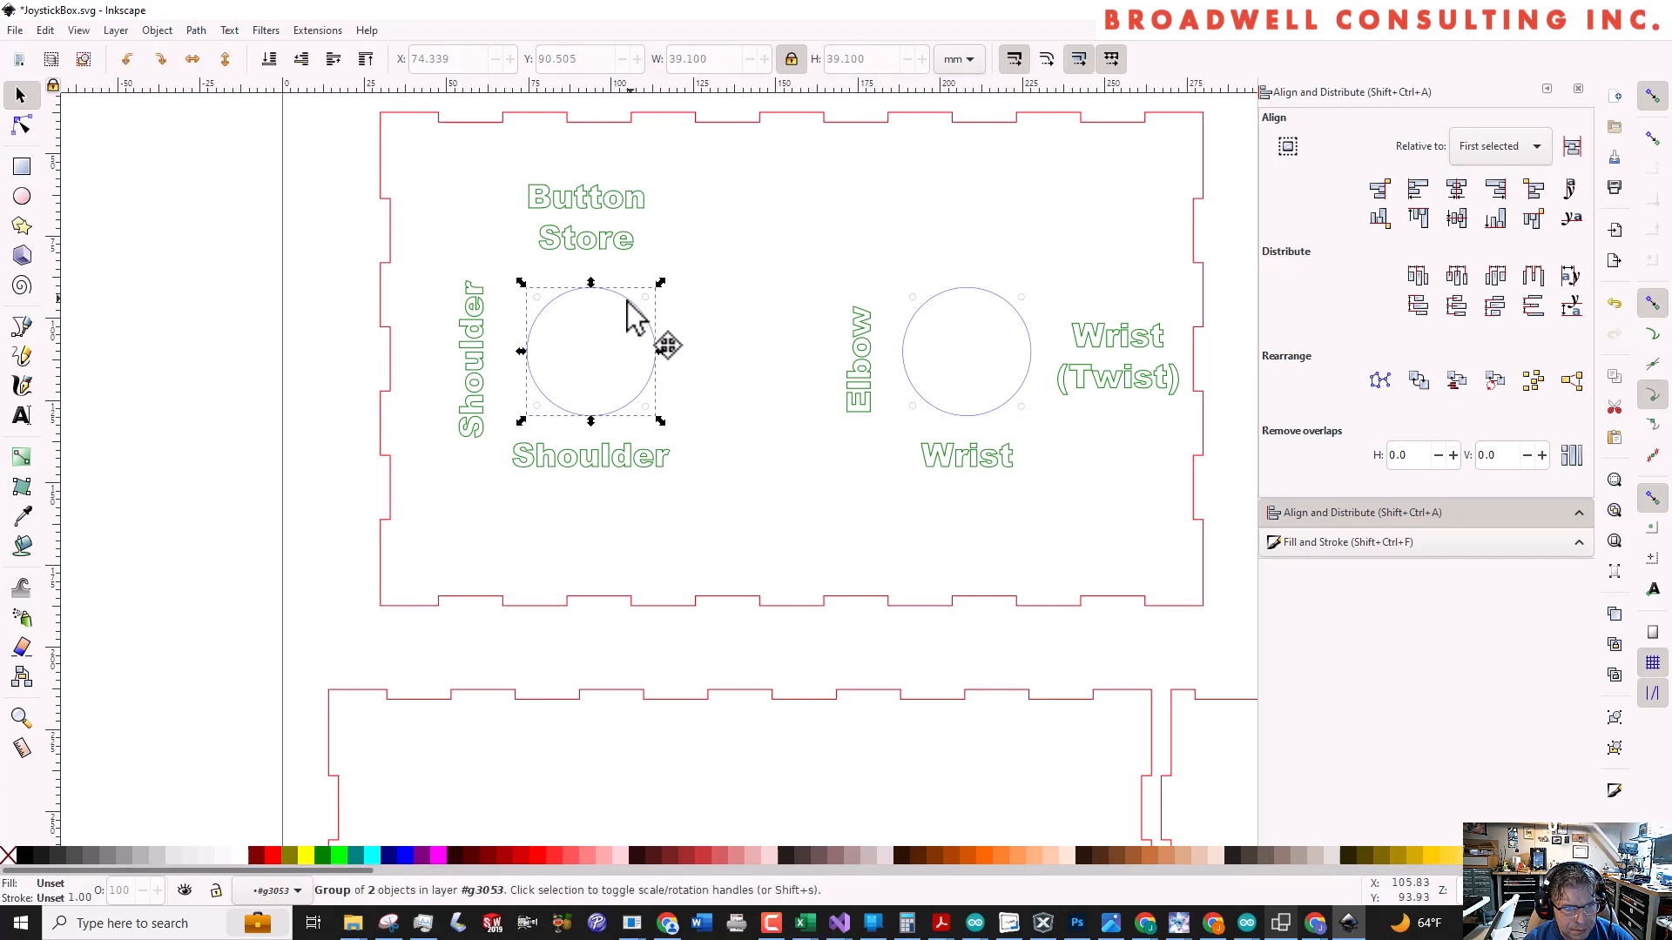
{"action": "double_click", "coordinate": [626, 303]}
{"action": "double_click", "coordinate": [629, 302]}
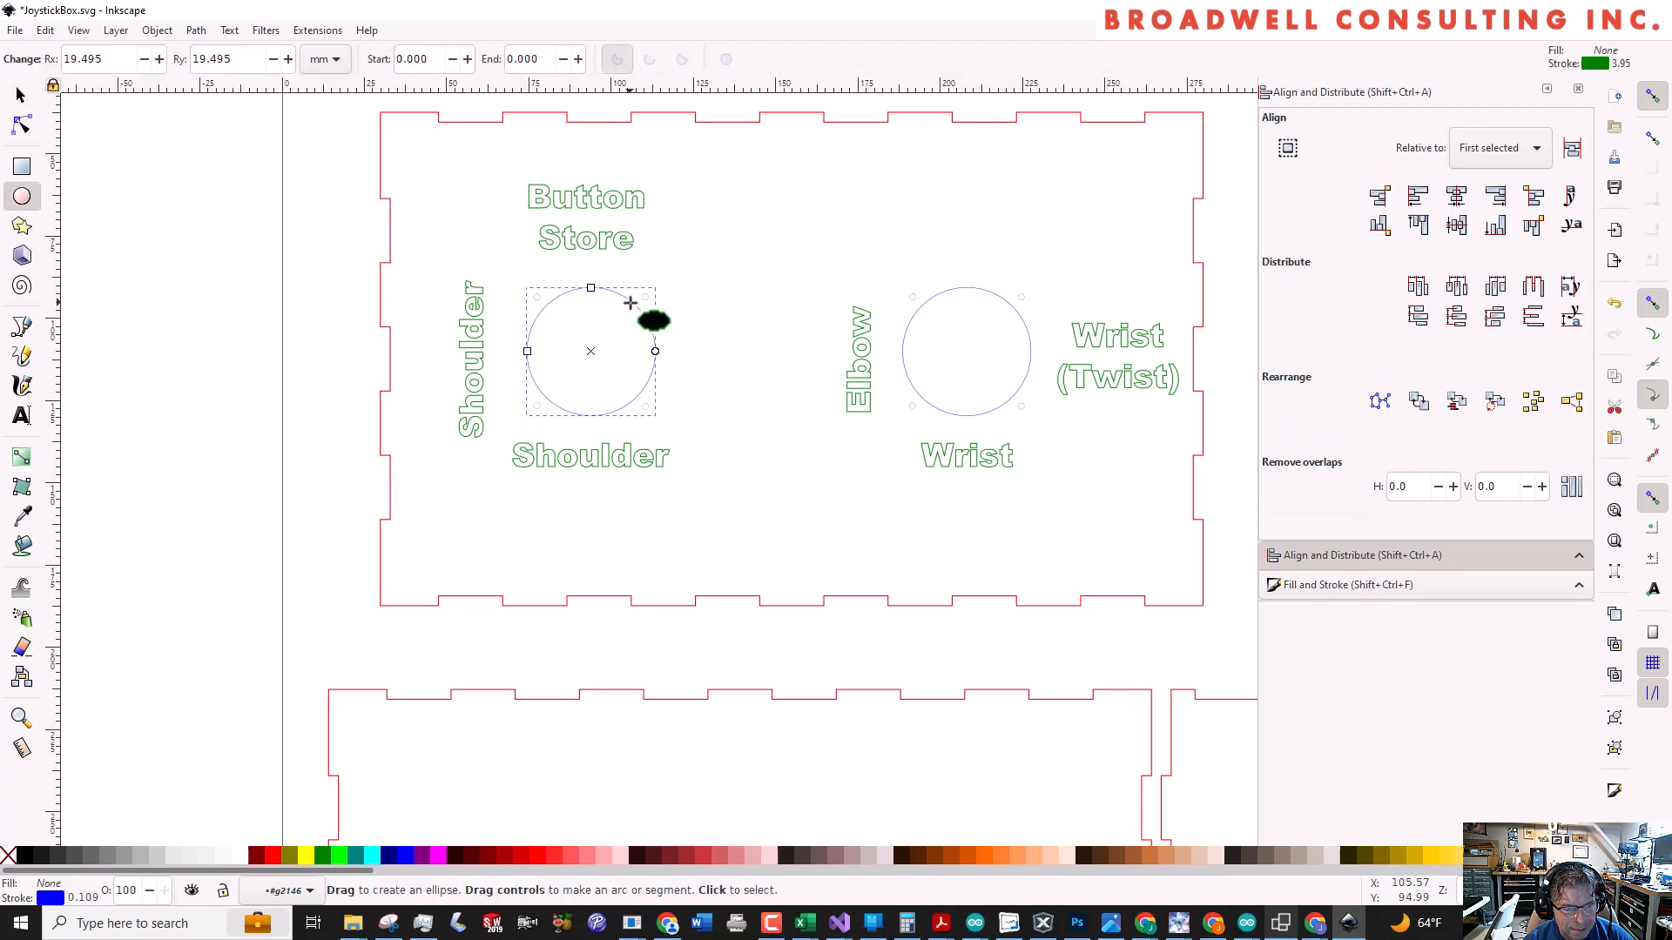
{"action": "key", "text": "Escape"}
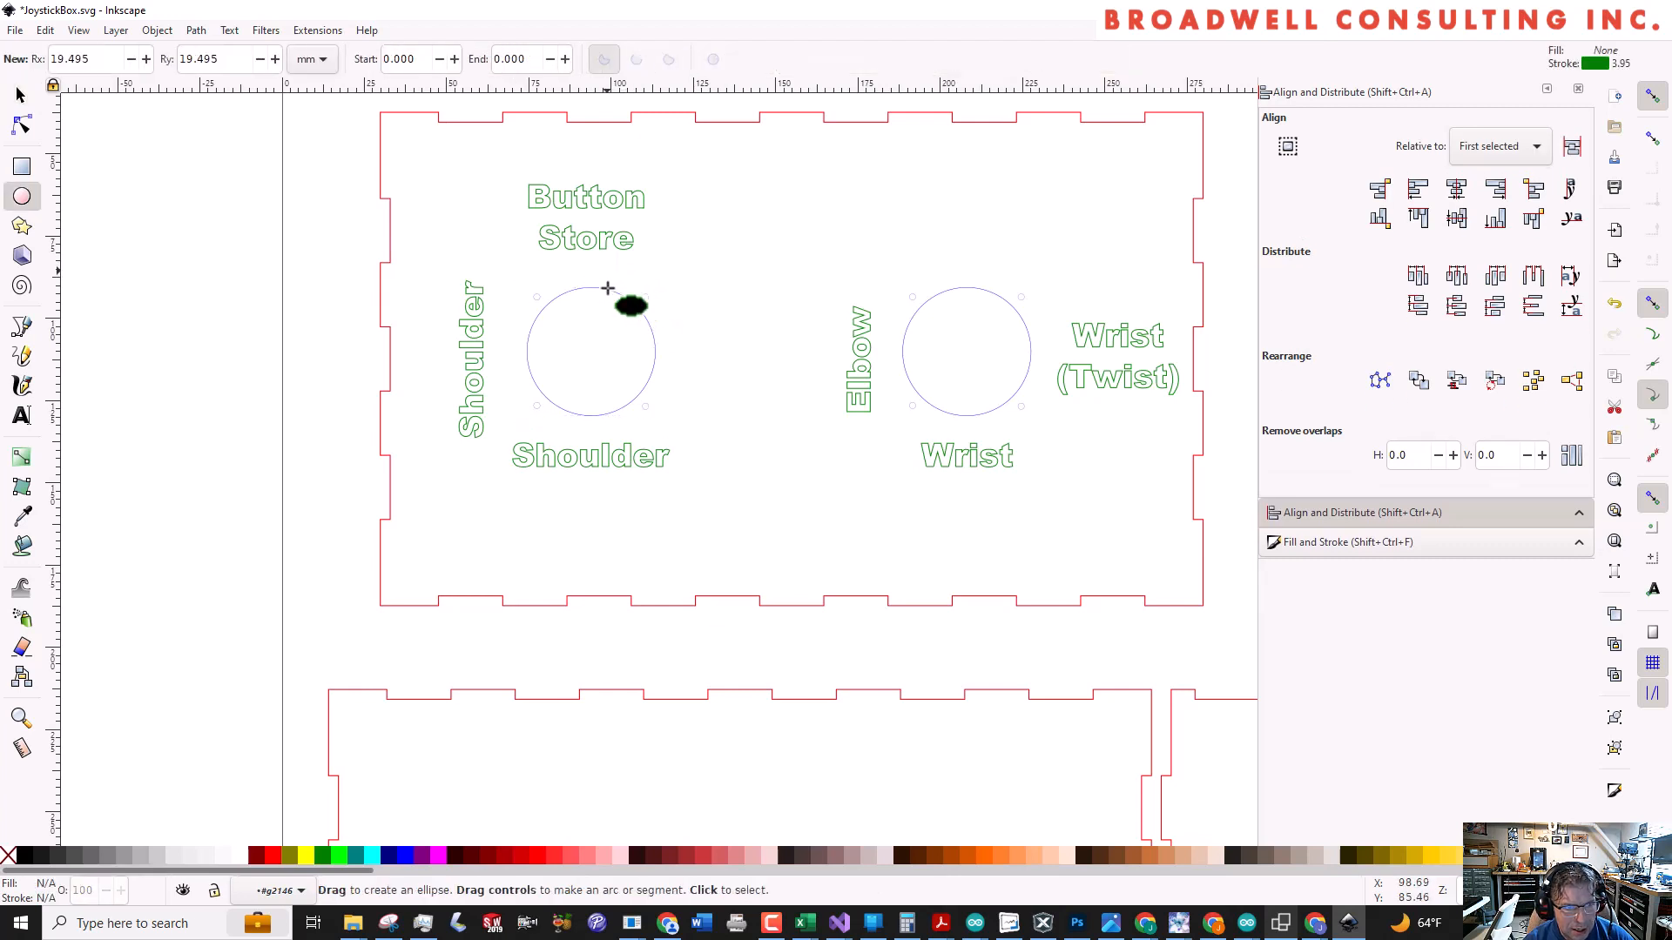
{"action": "key", "text": "s"}
{"action": "left_click", "coordinate": [620, 294]}
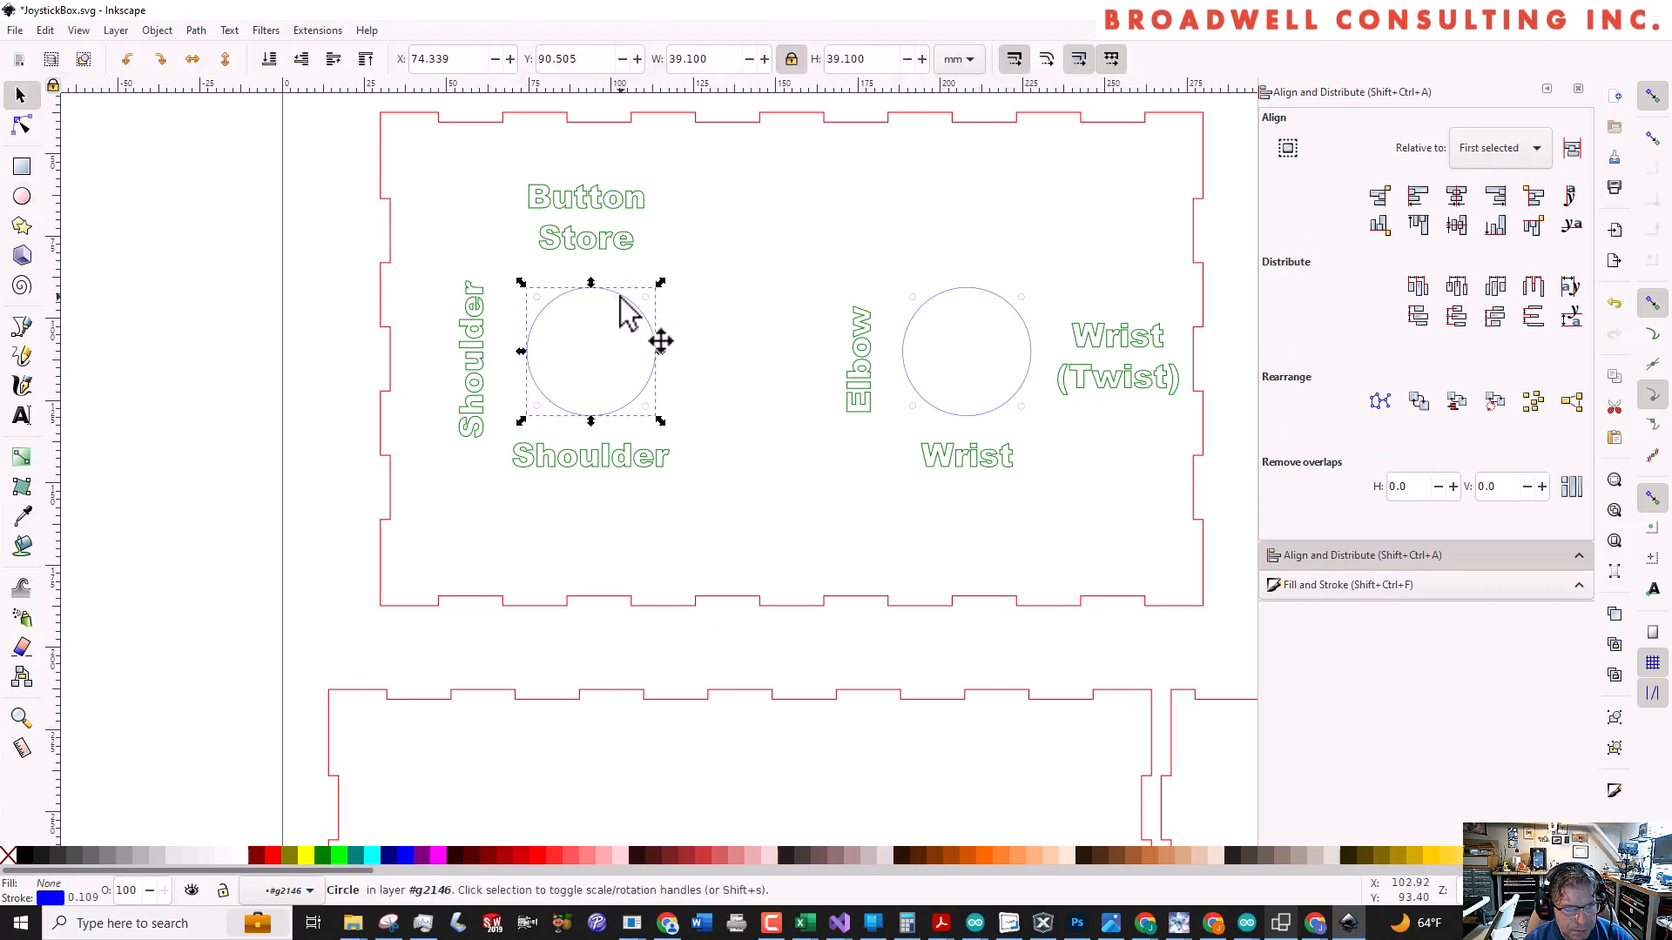
{"action": "left_click", "coordinate": [596, 214], "text": "shift"}
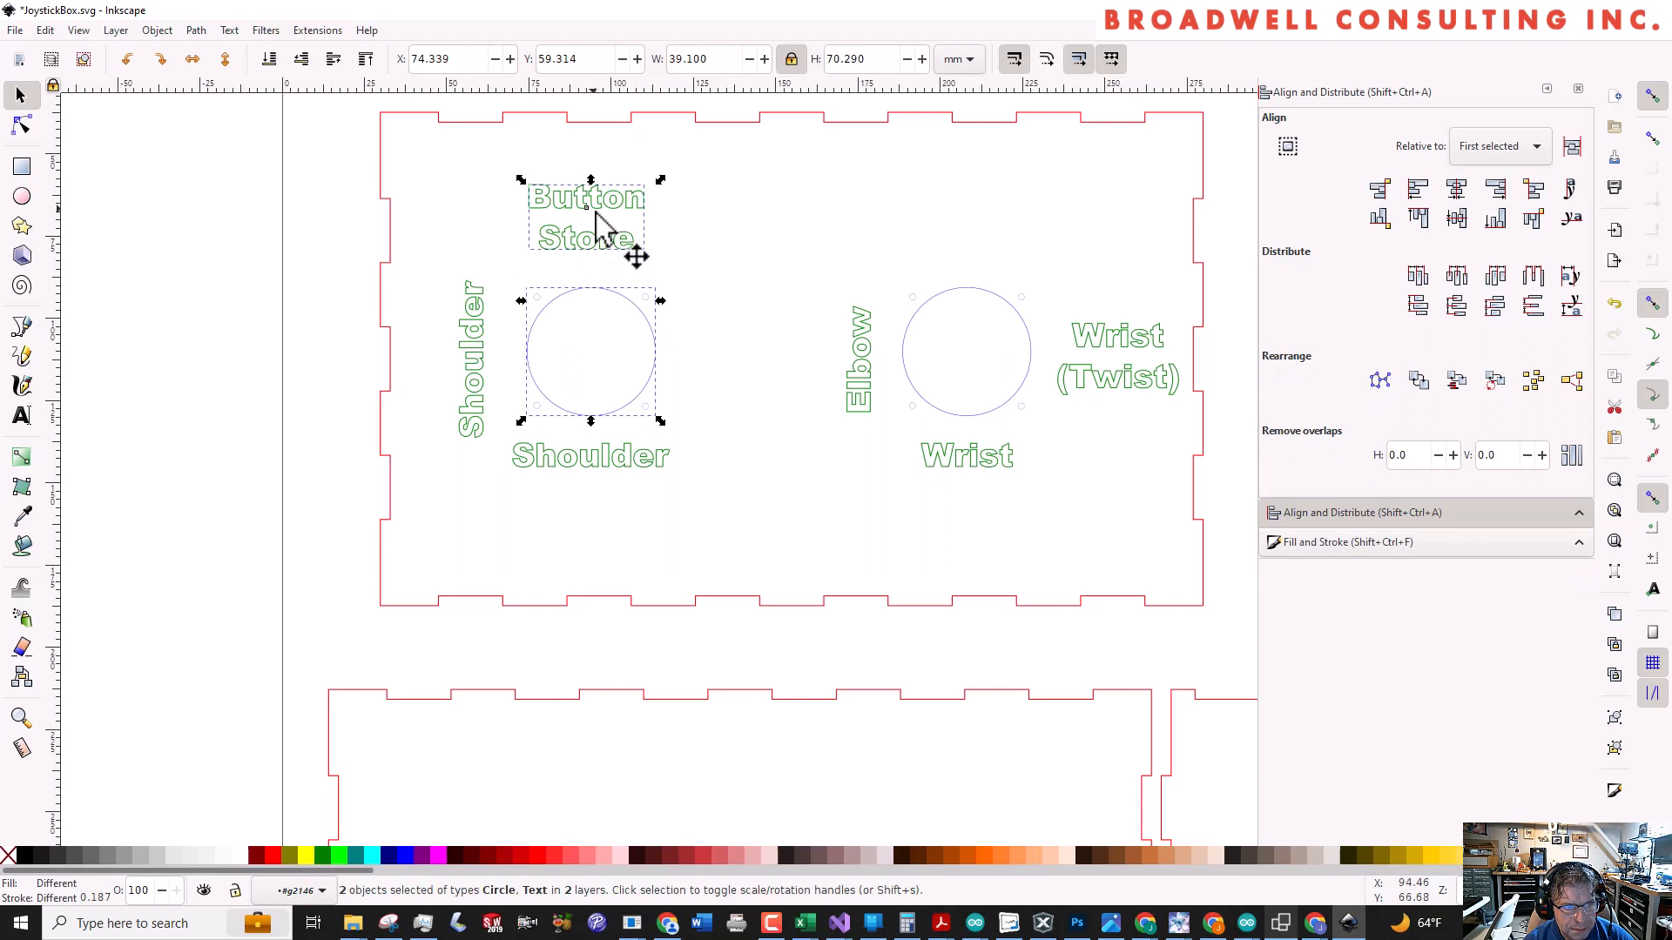
{"action": "left_click", "coordinate": [1454, 197]}
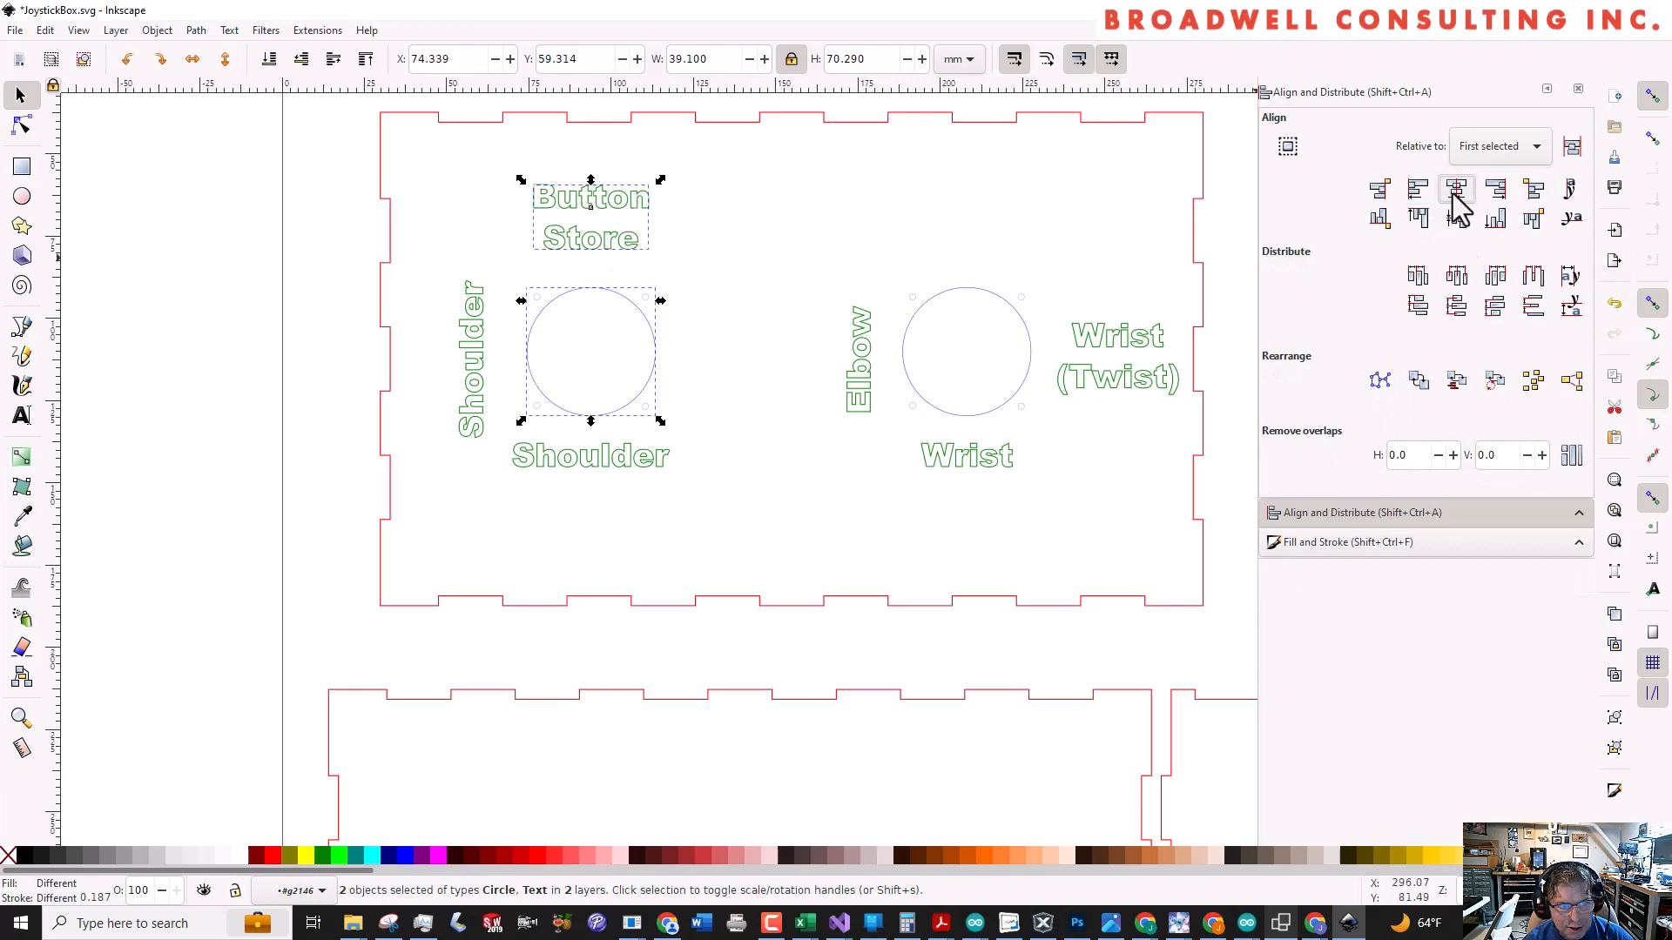
{"action": "key", "text": "Escape"}
Place a duplicate of the Button Store label above the right joystick hole and change its text to "Button" over "Grip"
{"action": "left_click", "coordinate": [613, 203]}
{"action": "key", "text": "ctrl+c"}
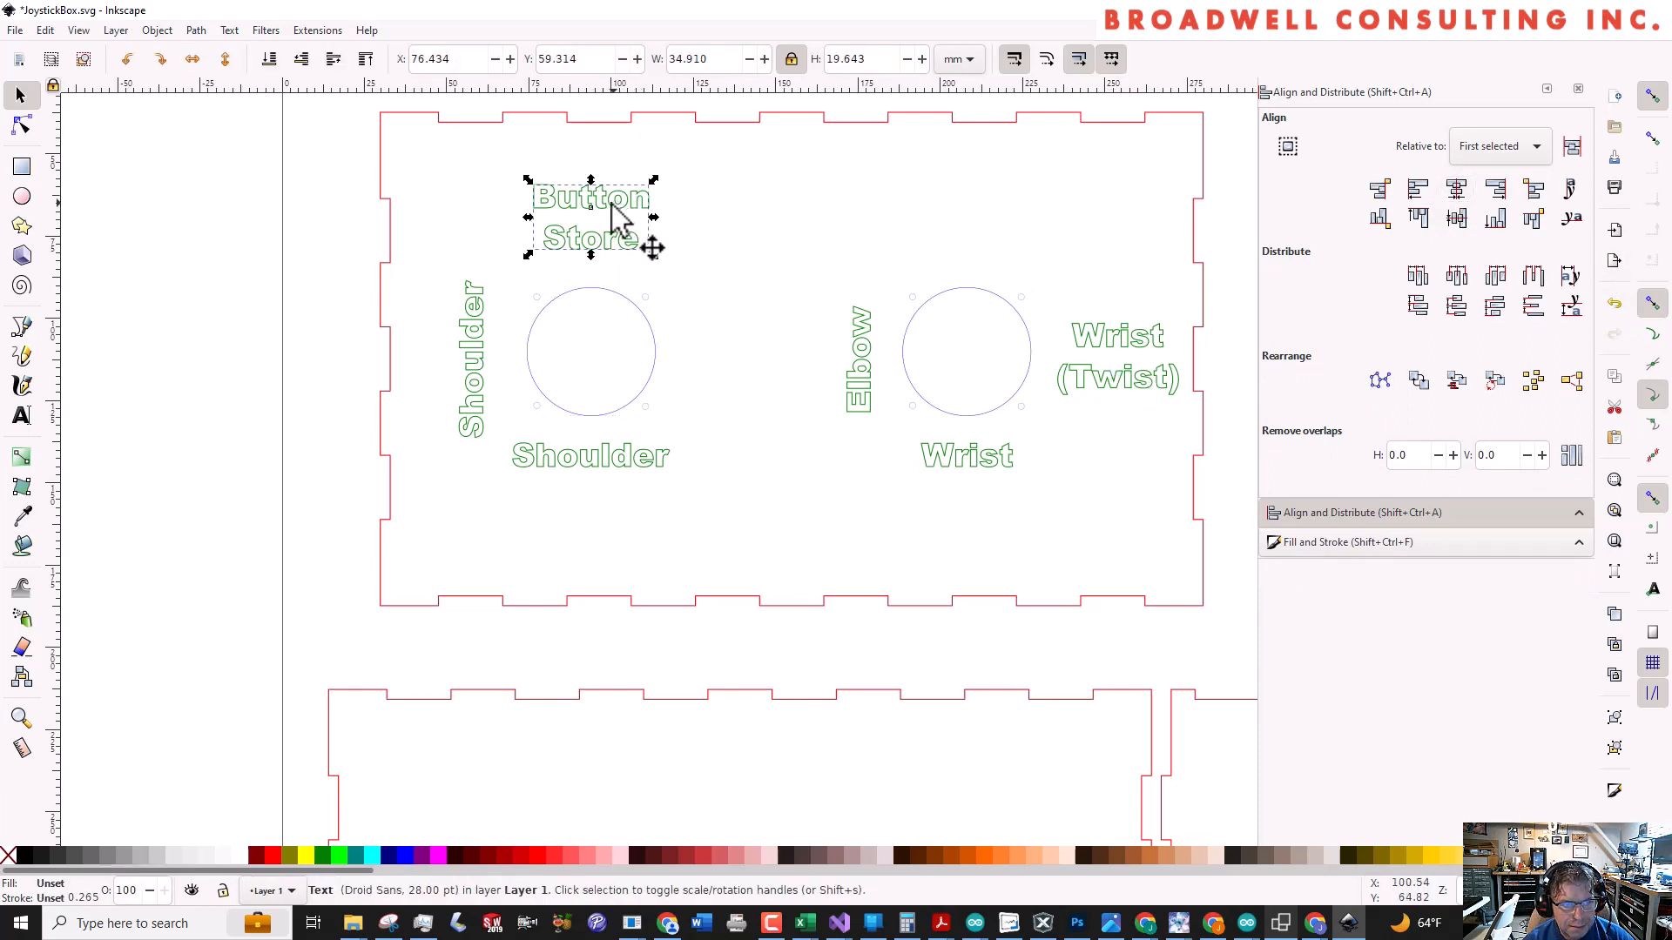
{"action": "key", "text": "ctrl+v"}
{"action": "left_click_drag", "start_coordinate": [629, 194], "coordinate": [1006, 211]}
{"action": "double_click", "coordinate": [985, 218]}
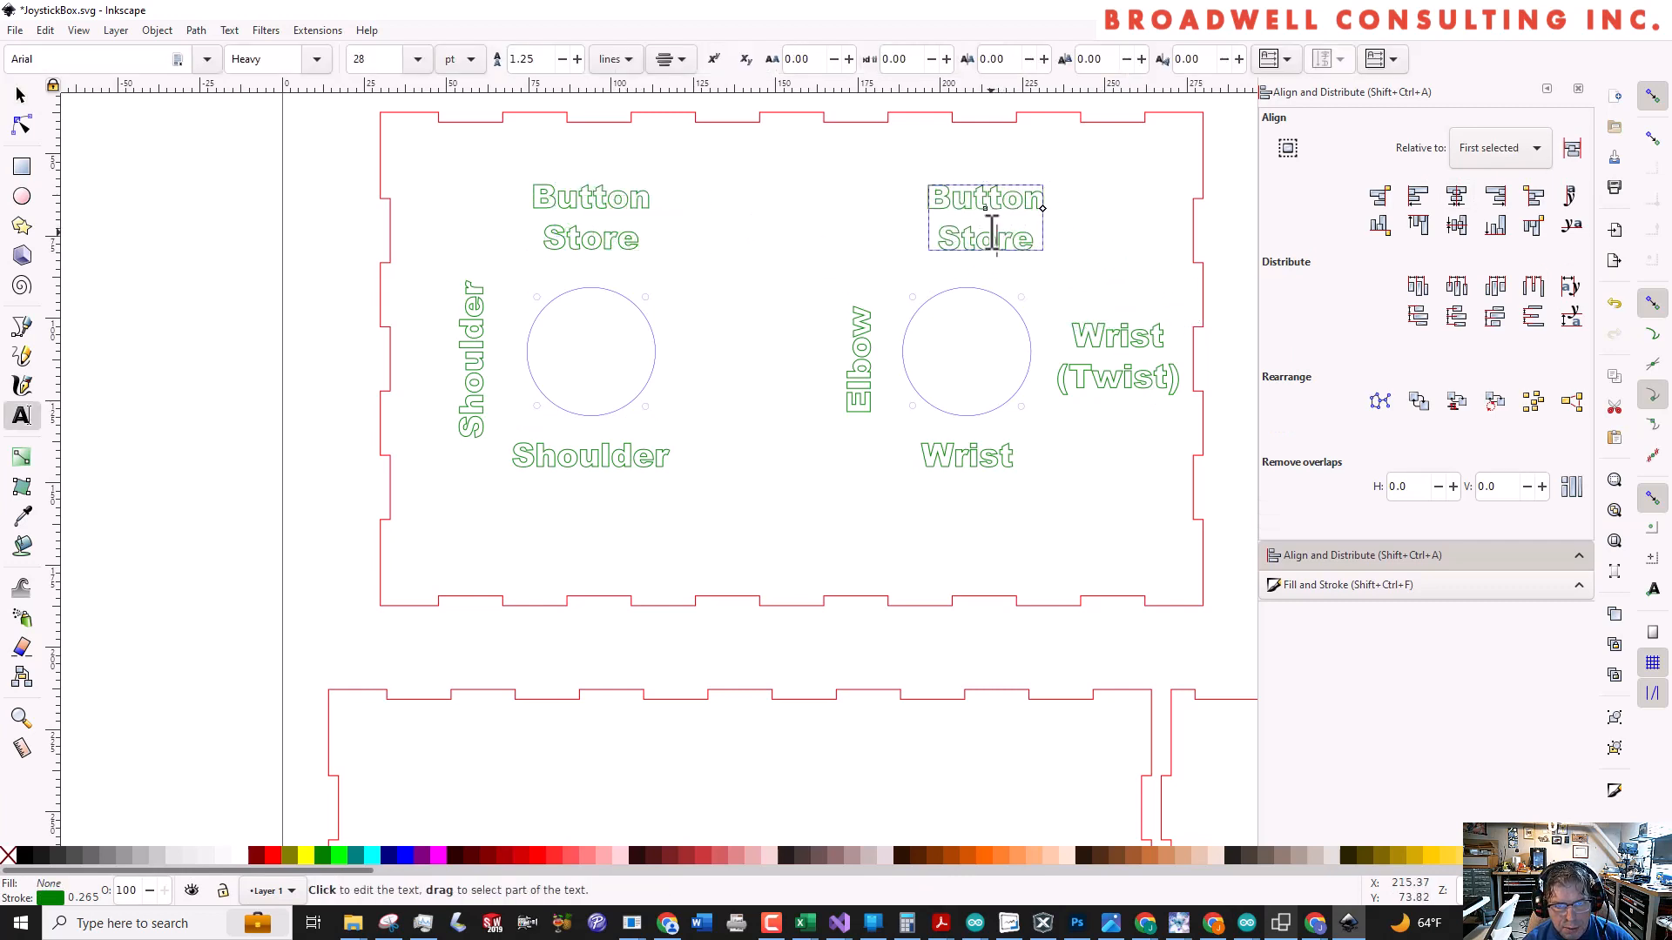
{"action": "double_click", "coordinate": [985, 236]}
{"action": "type", "text": "Grei"}
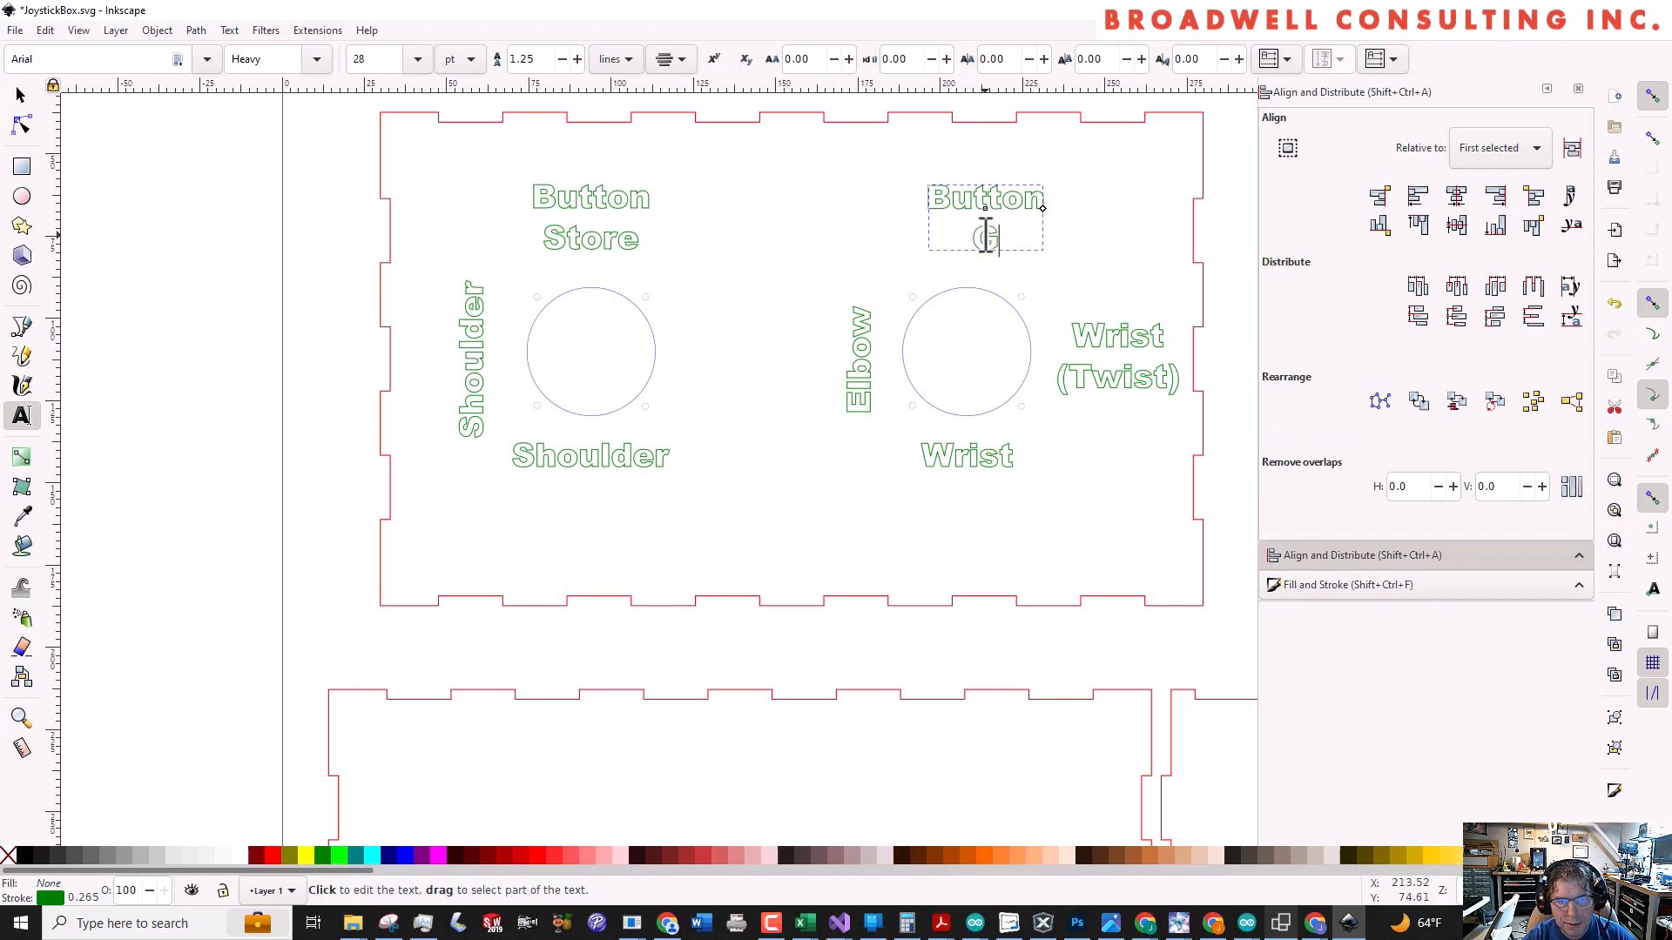
{"action": "key", "text": "BackSpace"}
{"action": "key", "text": "BackSpace"}
{"action": "type", "text": "ip"}
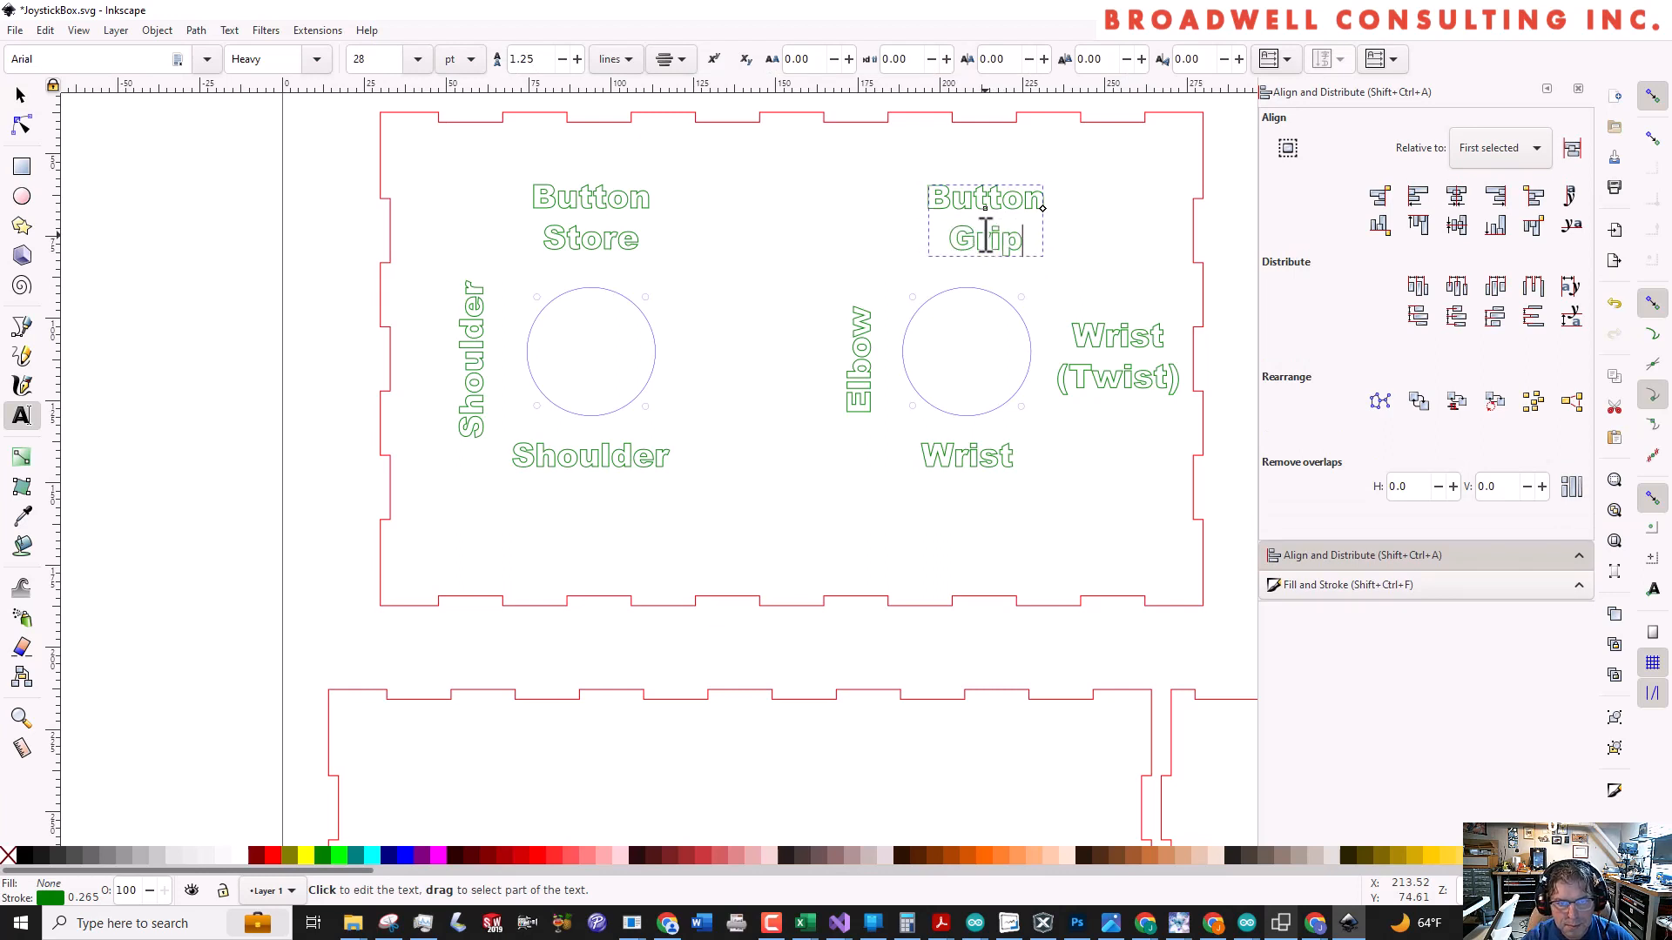
{"action": "key", "text": "Escape"}
{"action": "key", "text": "s"}
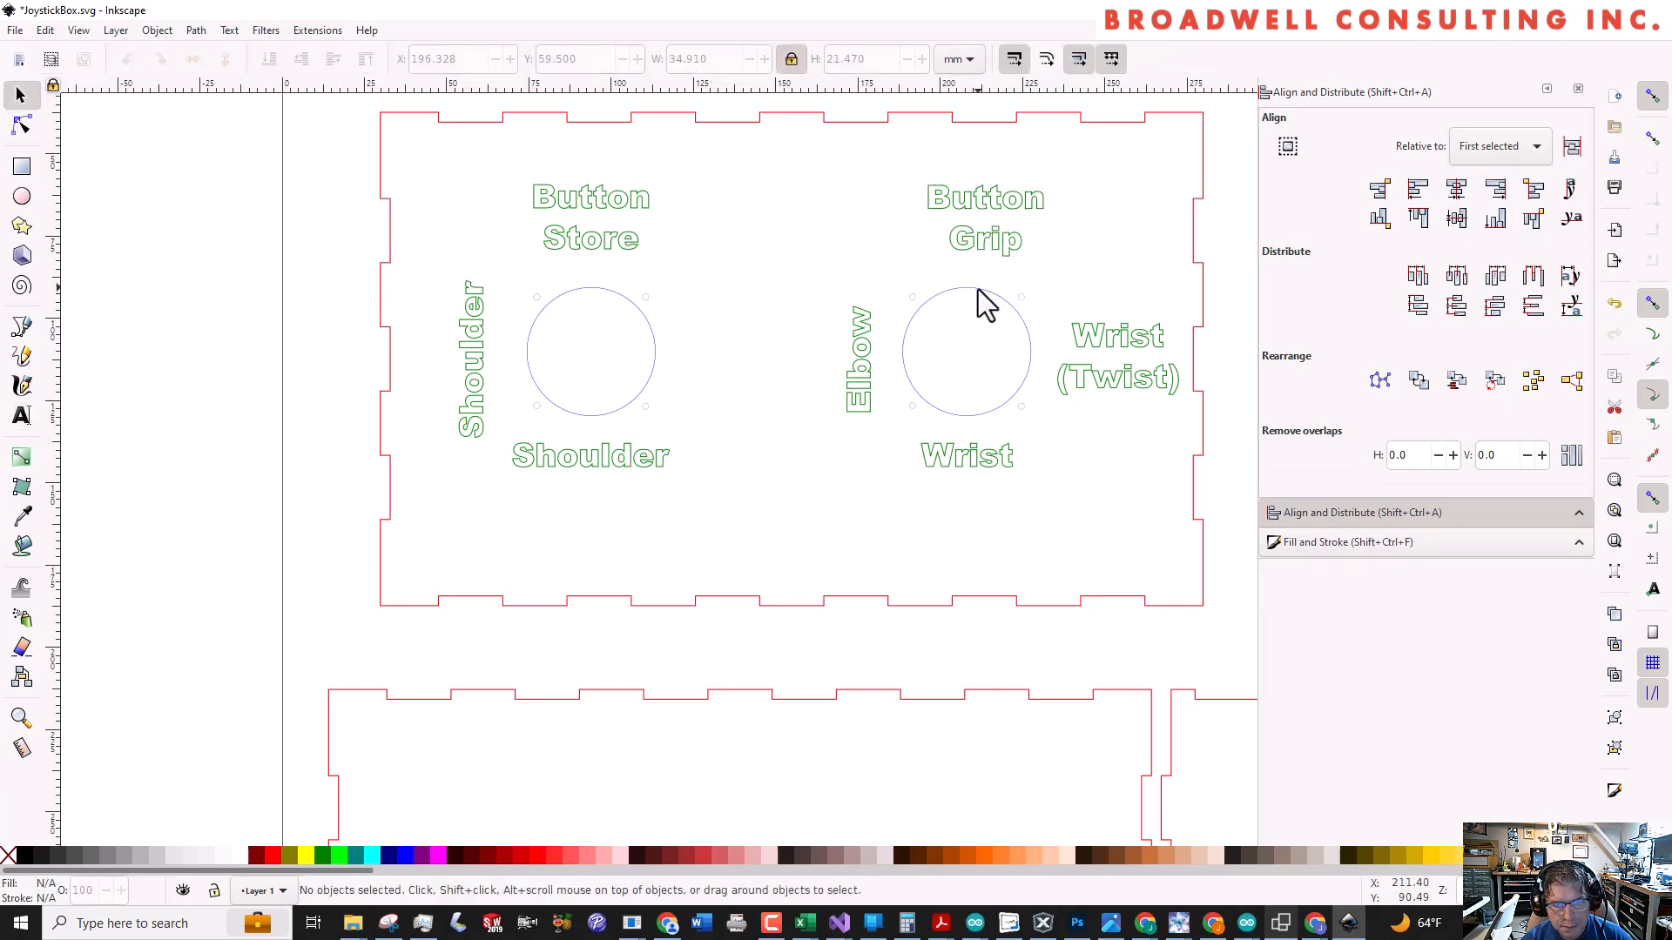
Centre the Button Grip label horizontally on the right joystick hole, using the hole group as the alignment reference
{"action": "left_click", "coordinate": [987, 283]}
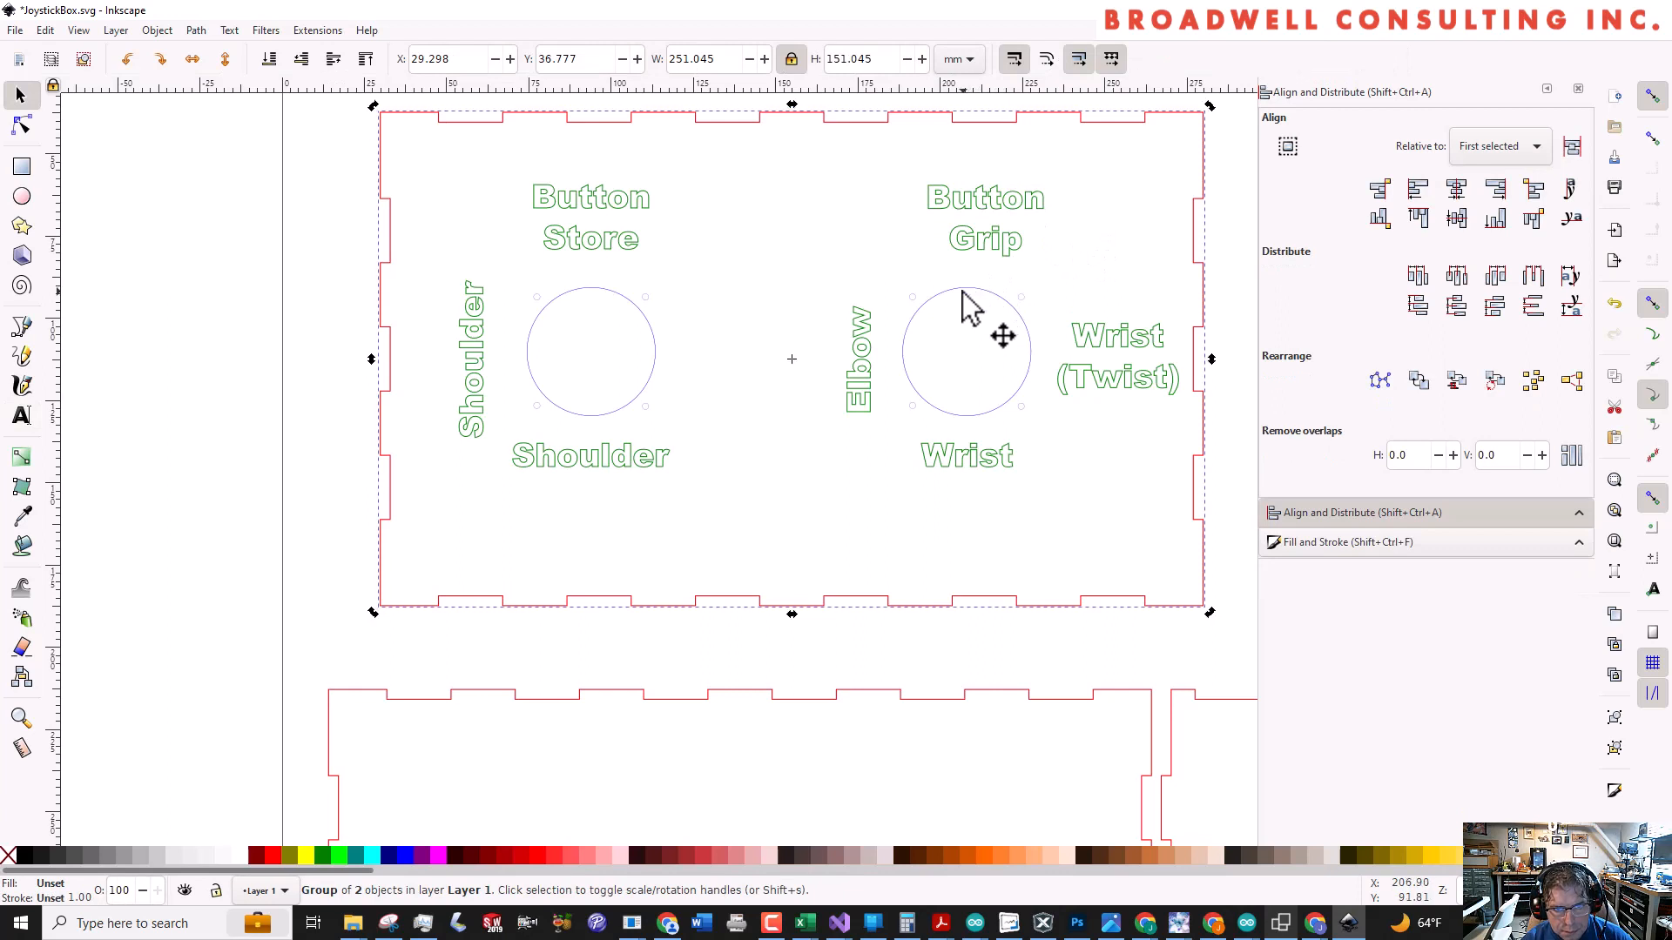
{"action": "double_click", "coordinate": [969, 310]}
{"action": "double_click", "coordinate": [953, 289]}
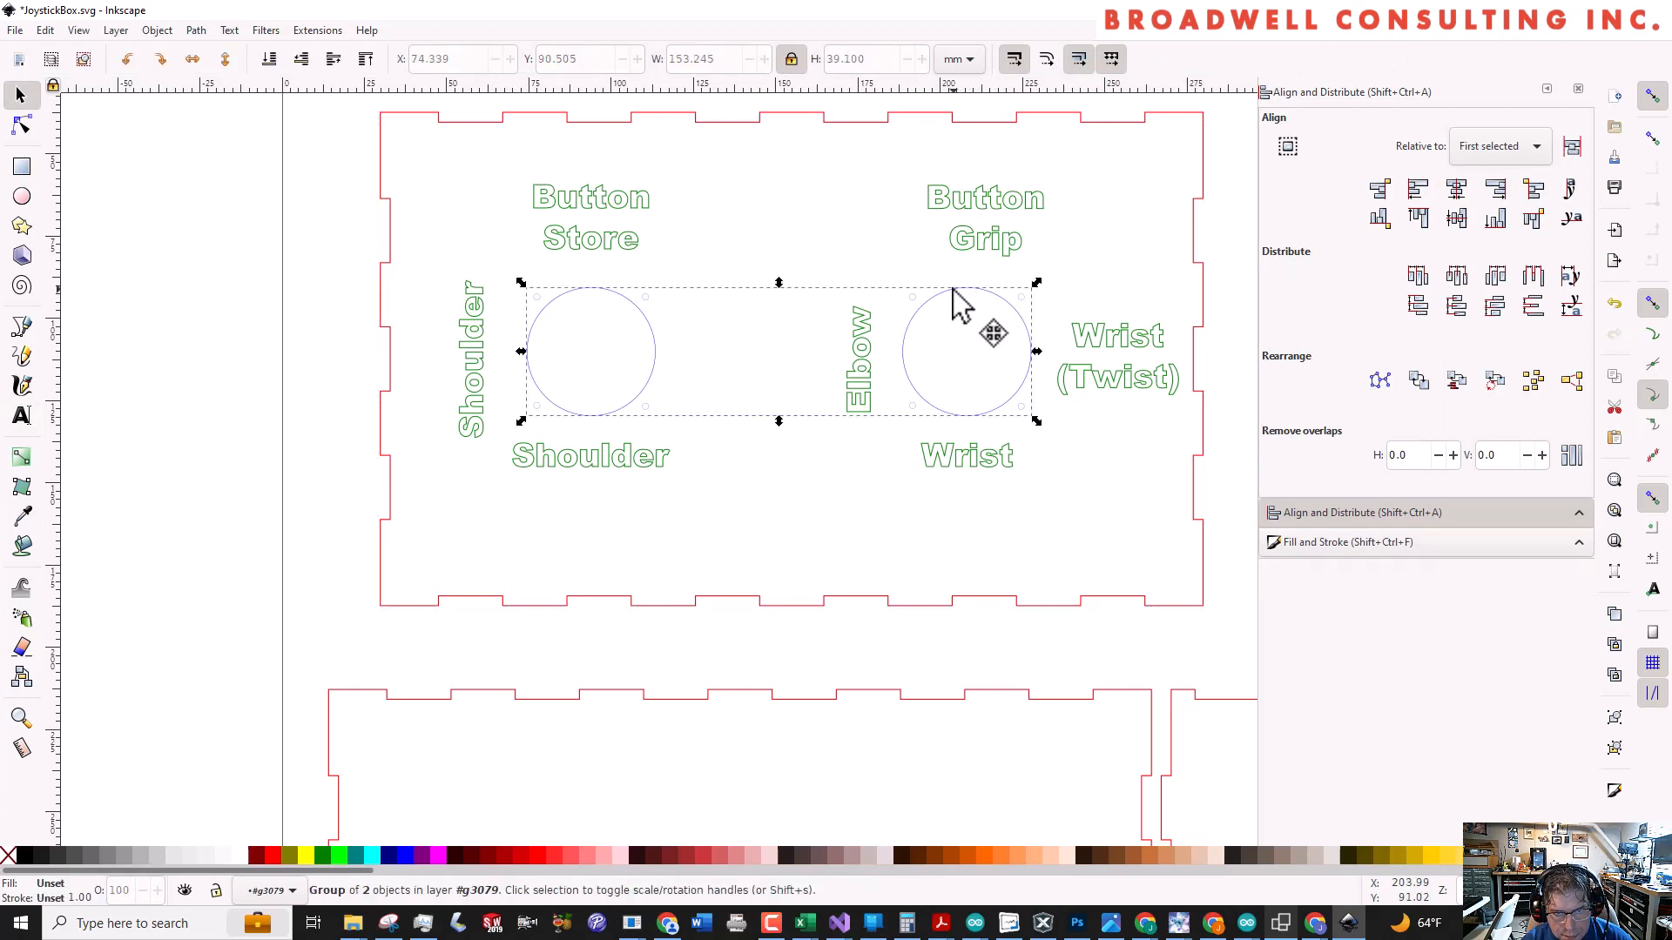
{"action": "left_click", "coordinate": [952, 289]}
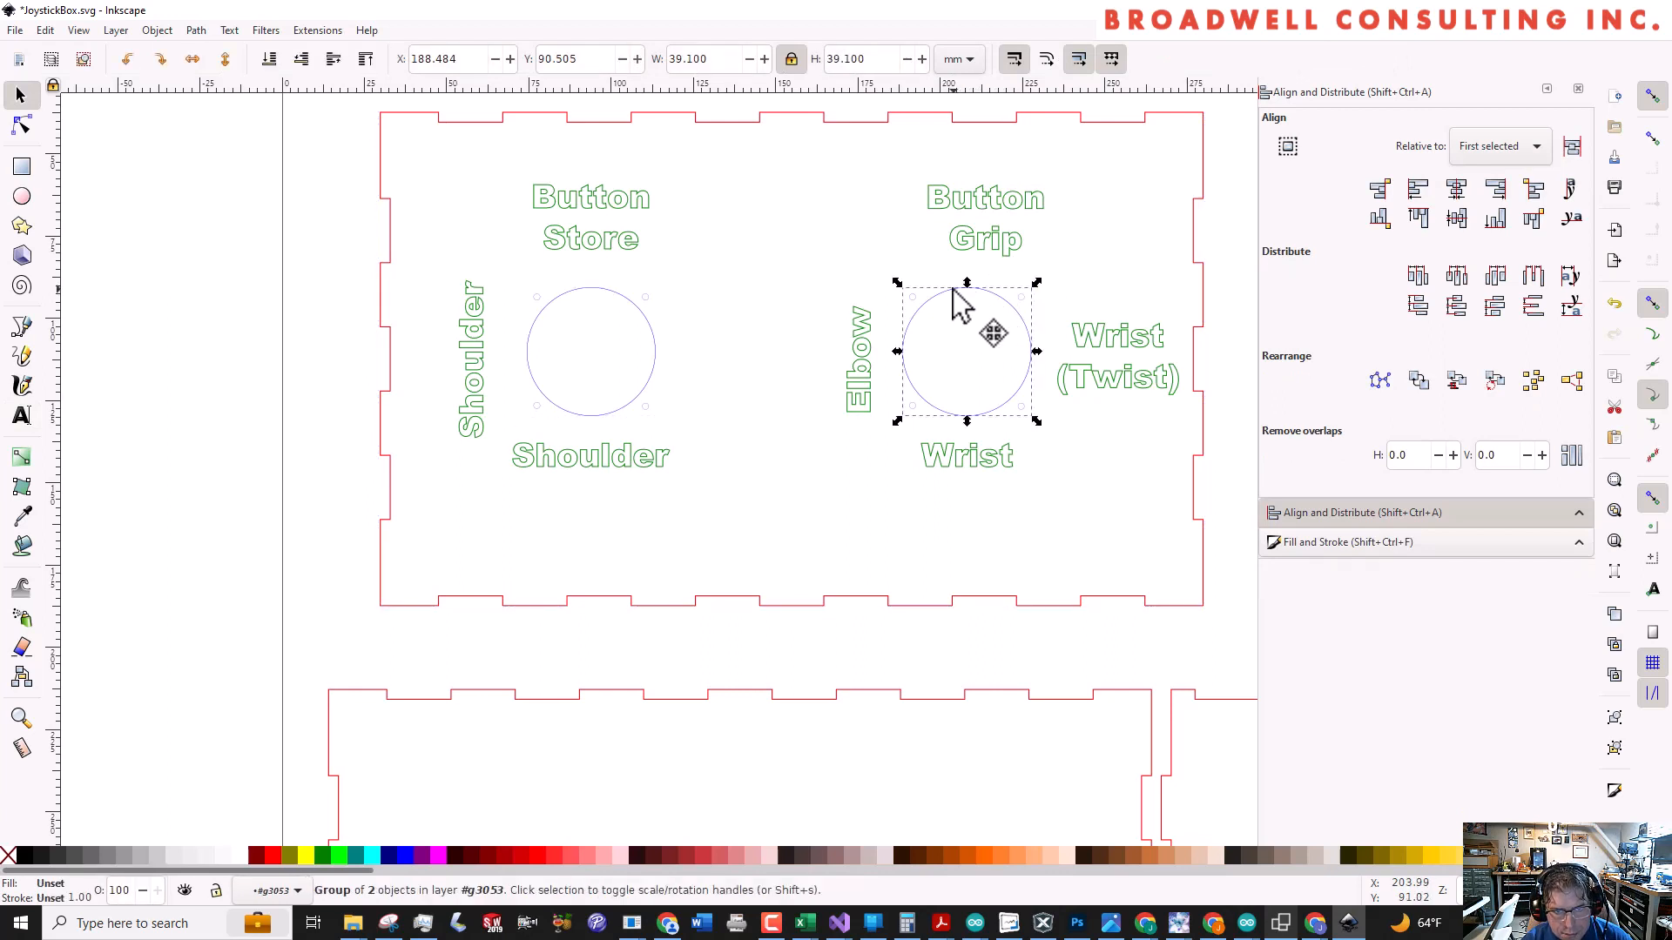
{"action": "left_click", "coordinate": [978, 252], "text": "shift"}
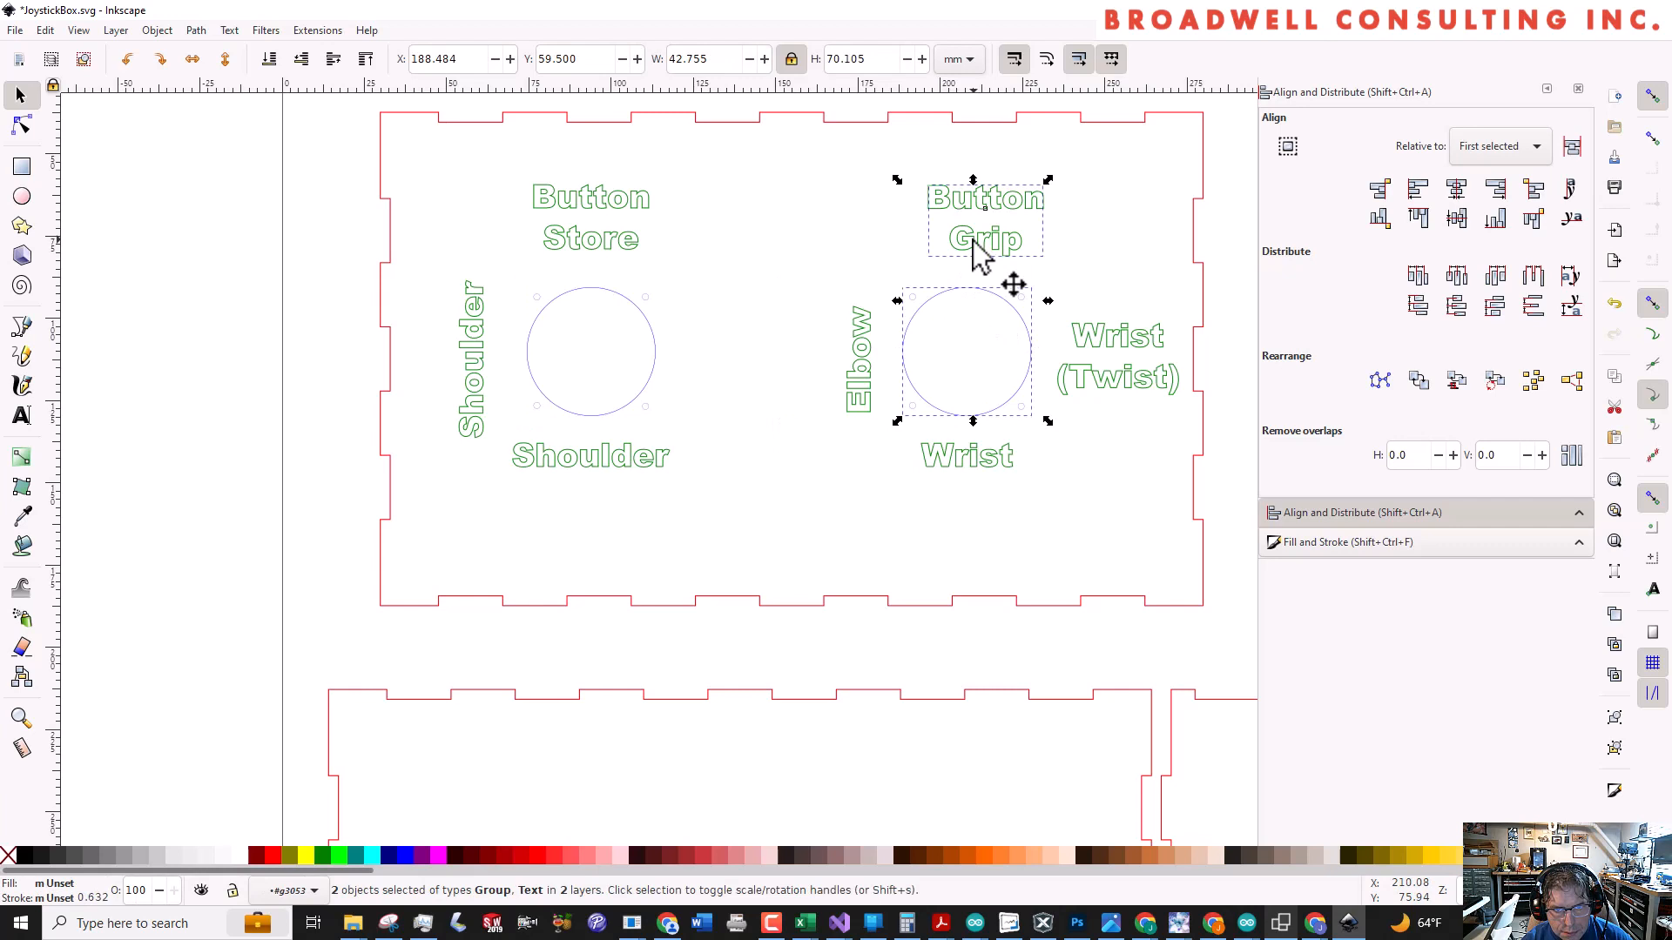
{"action": "left_click", "coordinate": [1454, 190]}
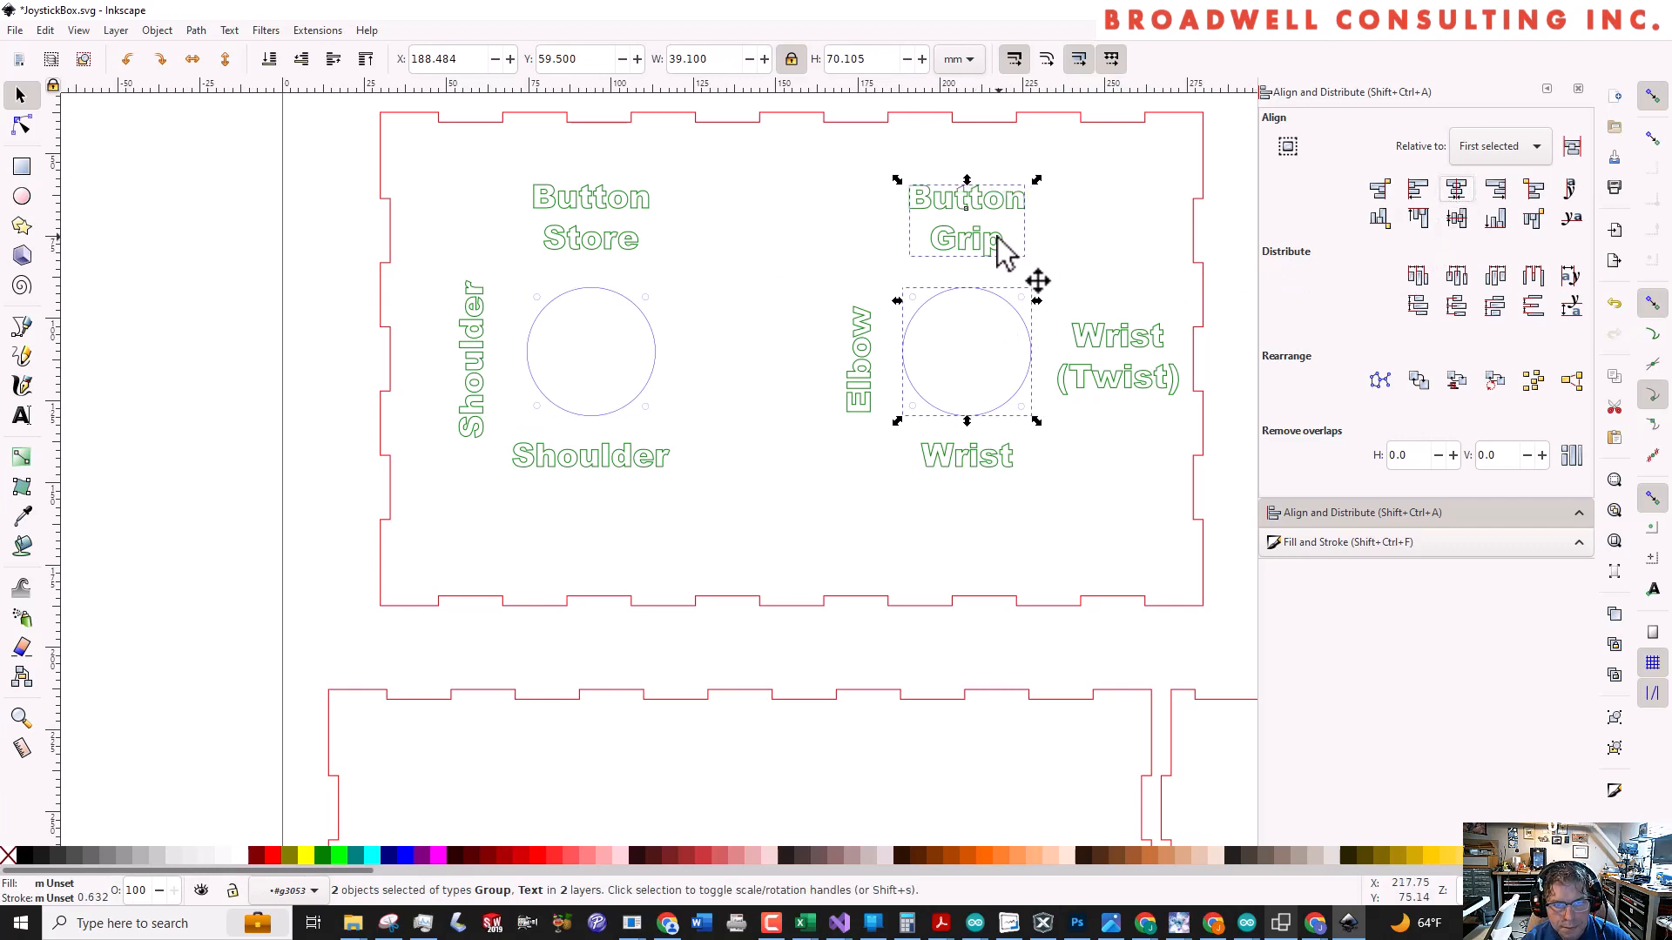
{"action": "key", "text": "Escape"}
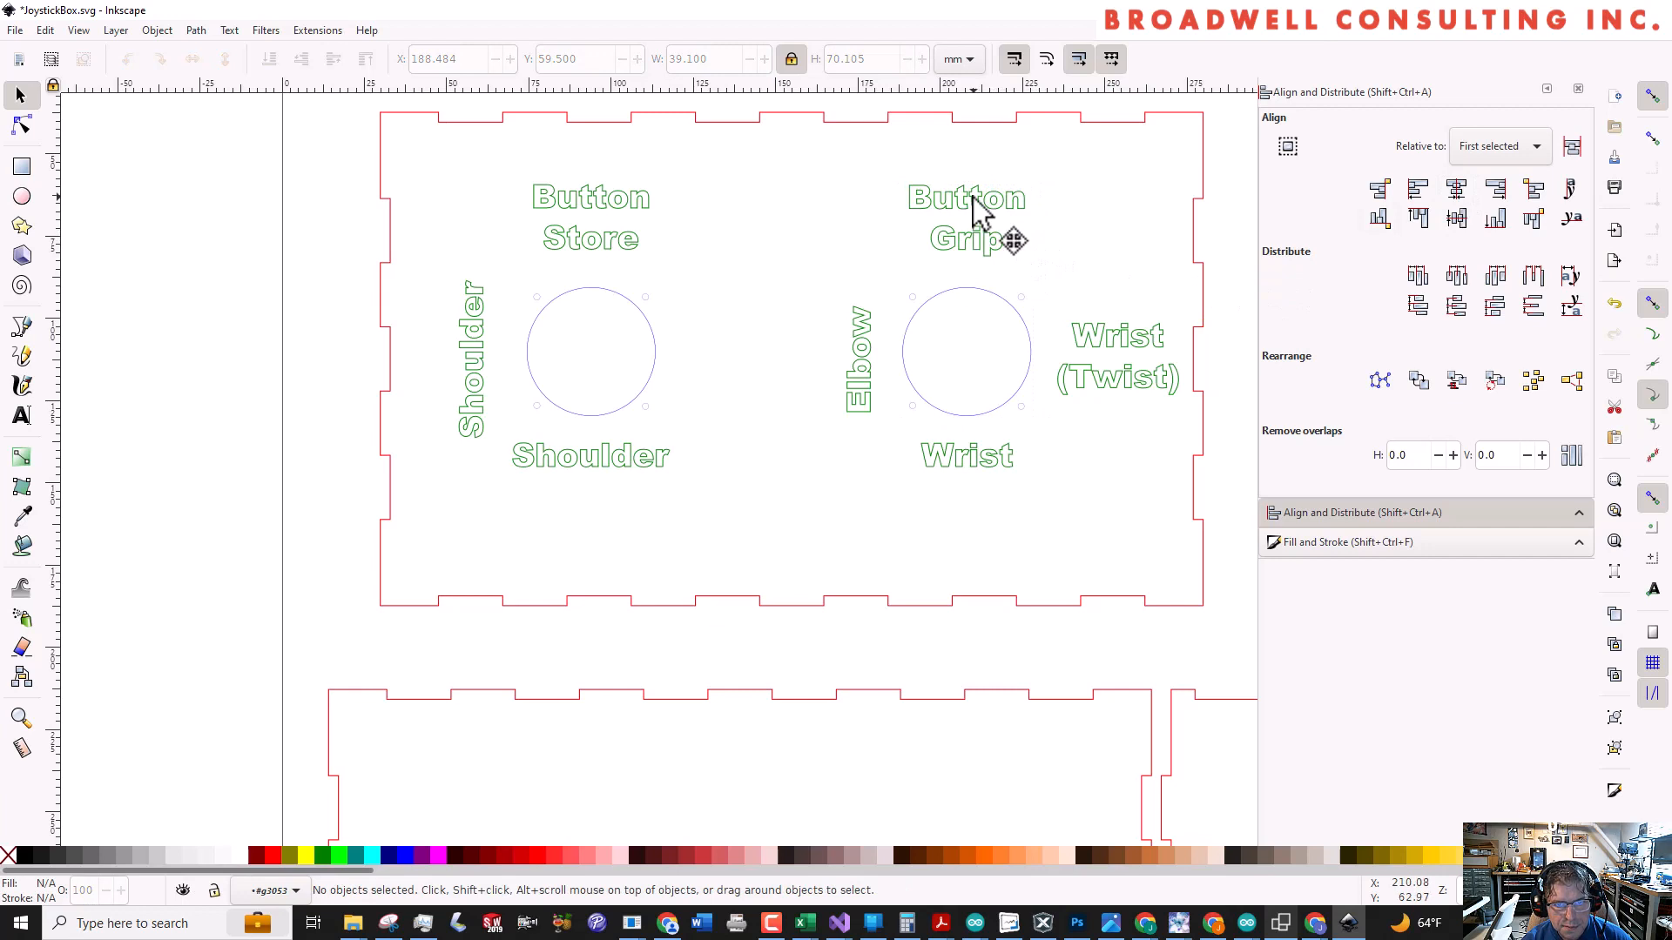
Align the bottom edges of the Button Store and Button Grip labels and move both about 3 mm down toward the joystick holes
{"action": "left_click", "coordinate": [970, 214]}
{"action": "left_click", "coordinate": [600, 204], "text": "shift"}
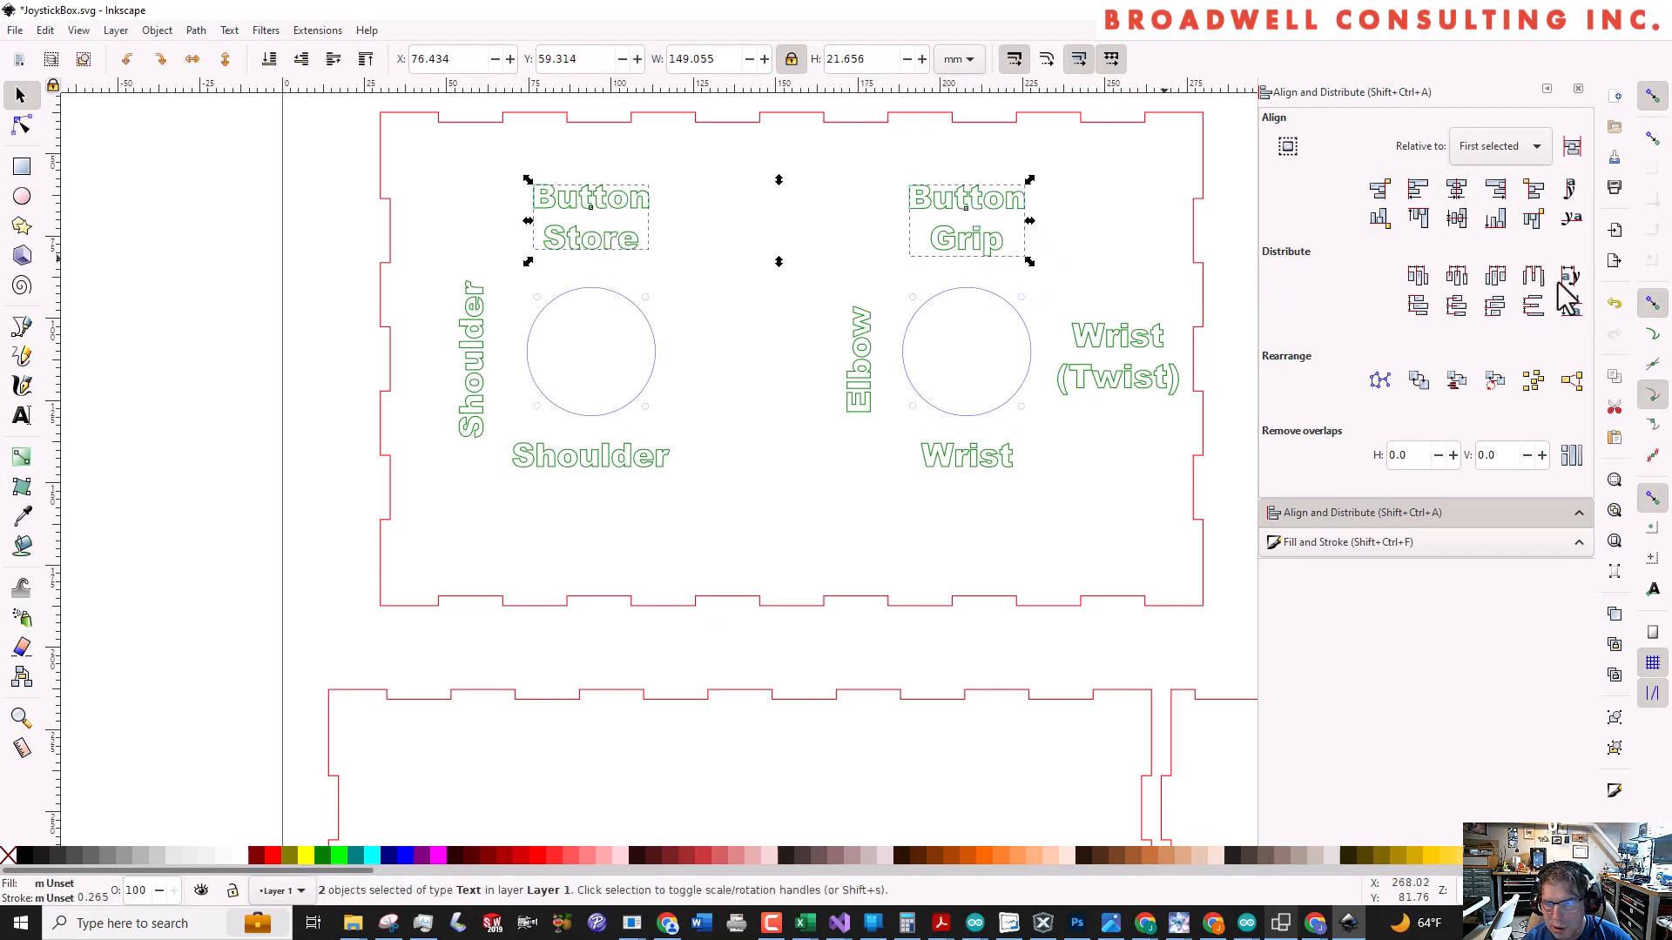
{"action": "left_click", "coordinate": [1497, 220]}
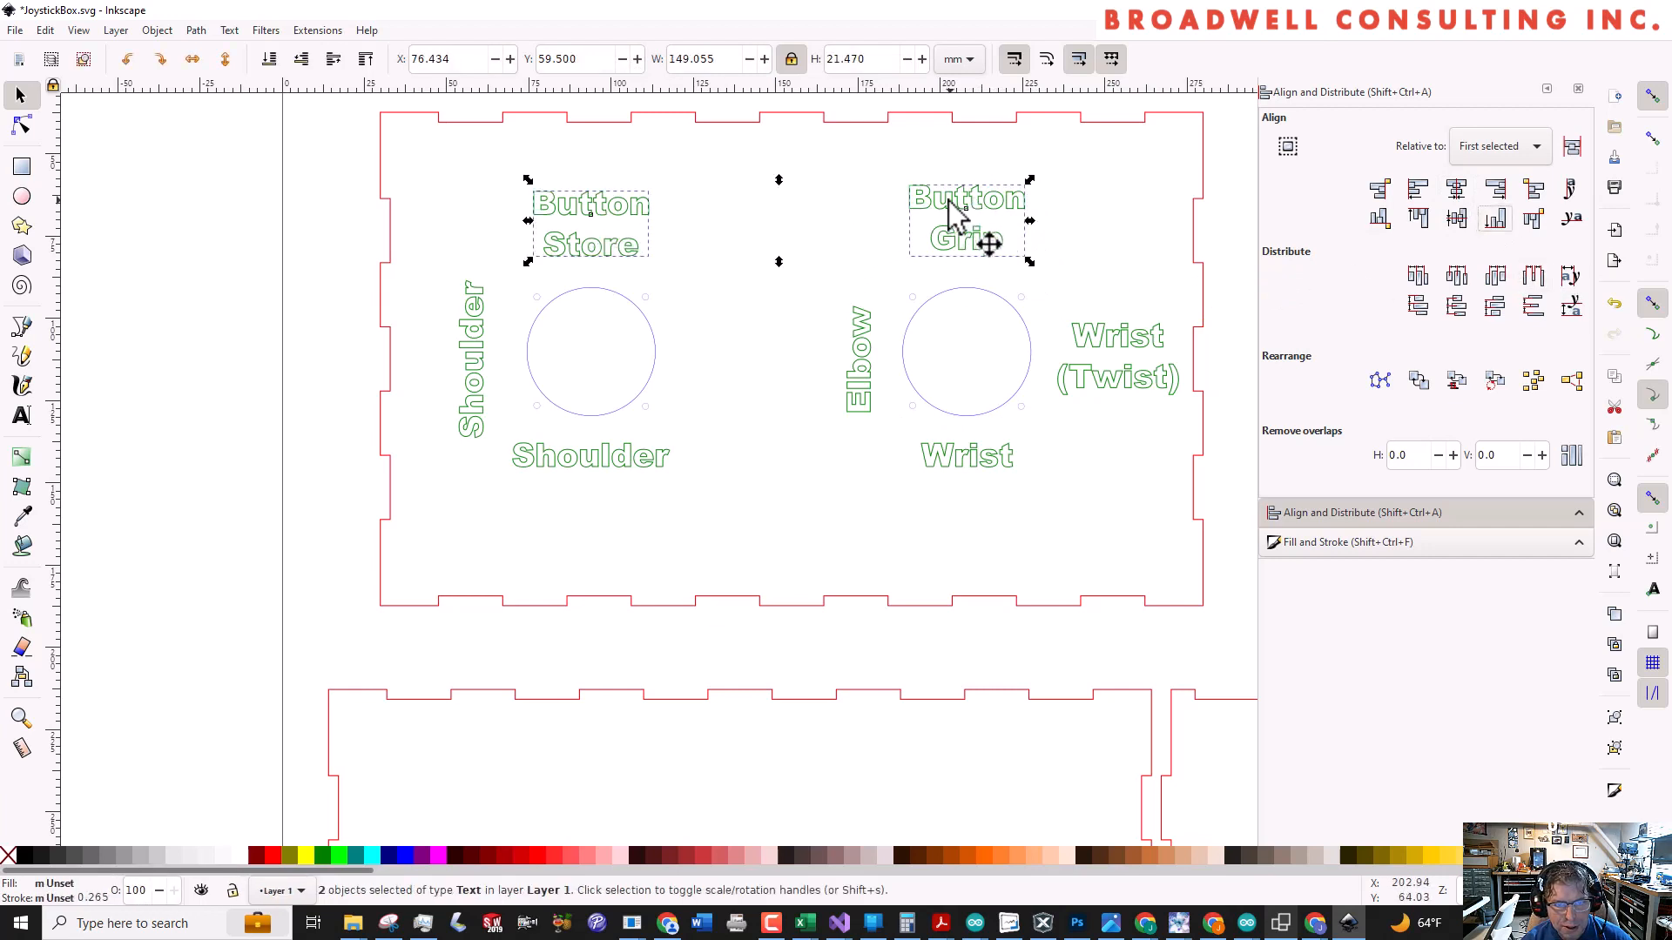
{"action": "left_click_drag", "start_coordinate": [941, 205], "coordinate": [941, 216]}
{"action": "left_click", "coordinate": [1080, 668]}
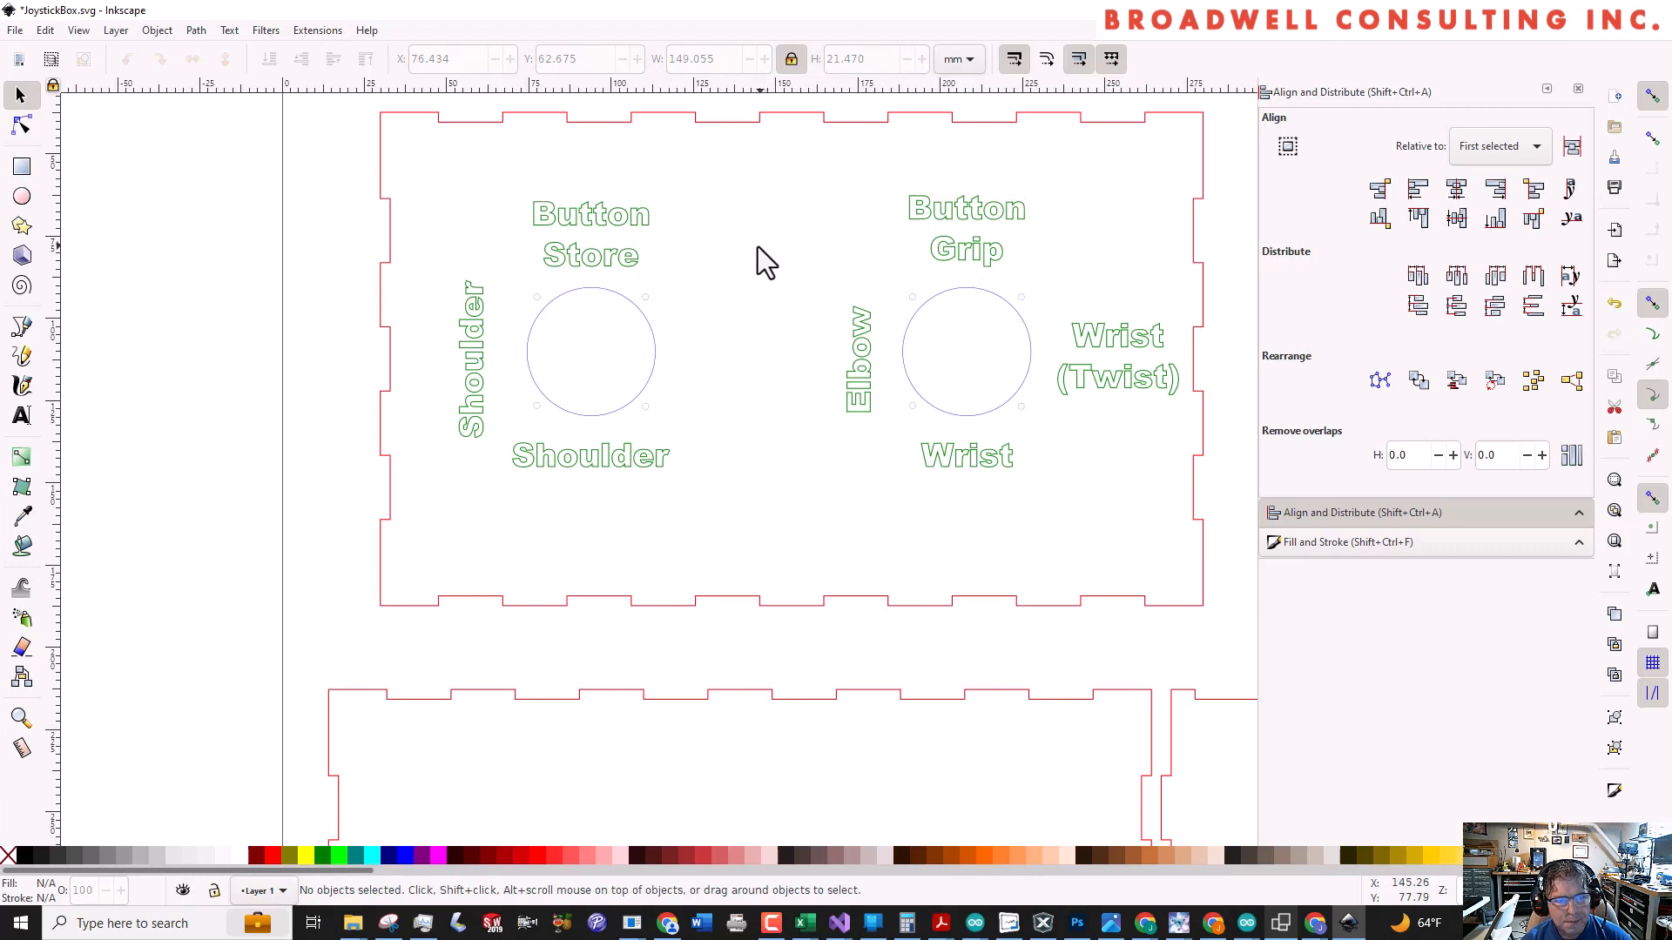
Group all seven joystick function labels on the panel into one object
{"action": "left_click", "coordinate": [585, 228]}
{"action": "left_click", "coordinate": [934, 218], "text": "shift"}
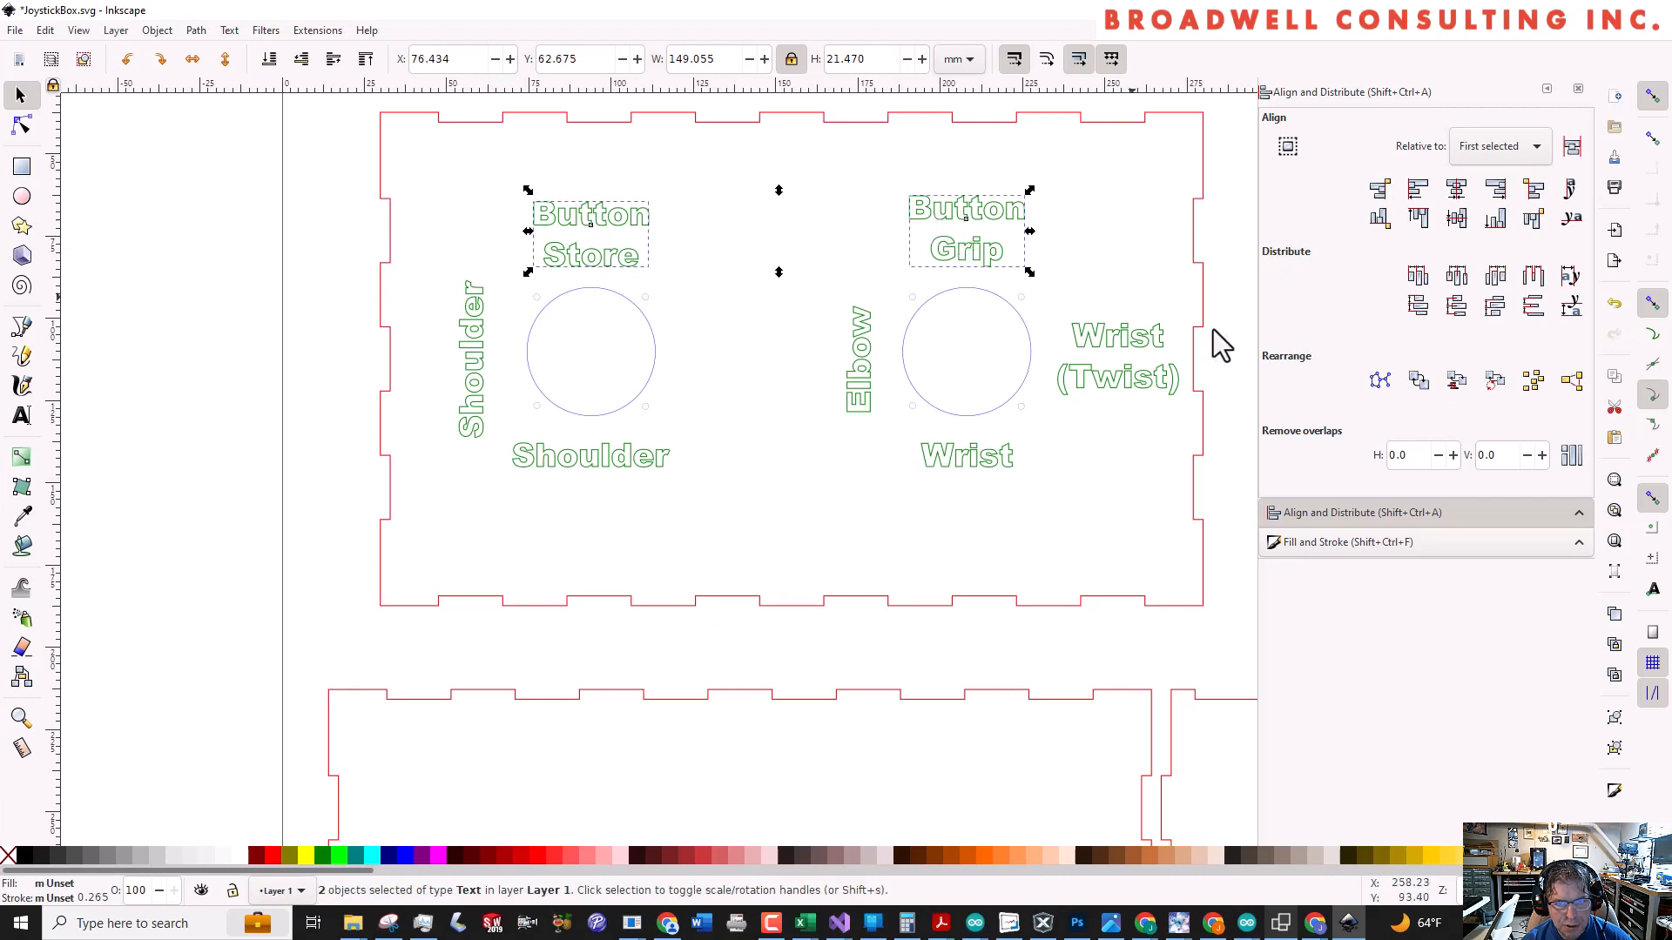
{"action": "left_click", "coordinate": [1124, 349], "text": "shift"}
{"action": "left_click", "coordinate": [858, 388], "text": "shift"}
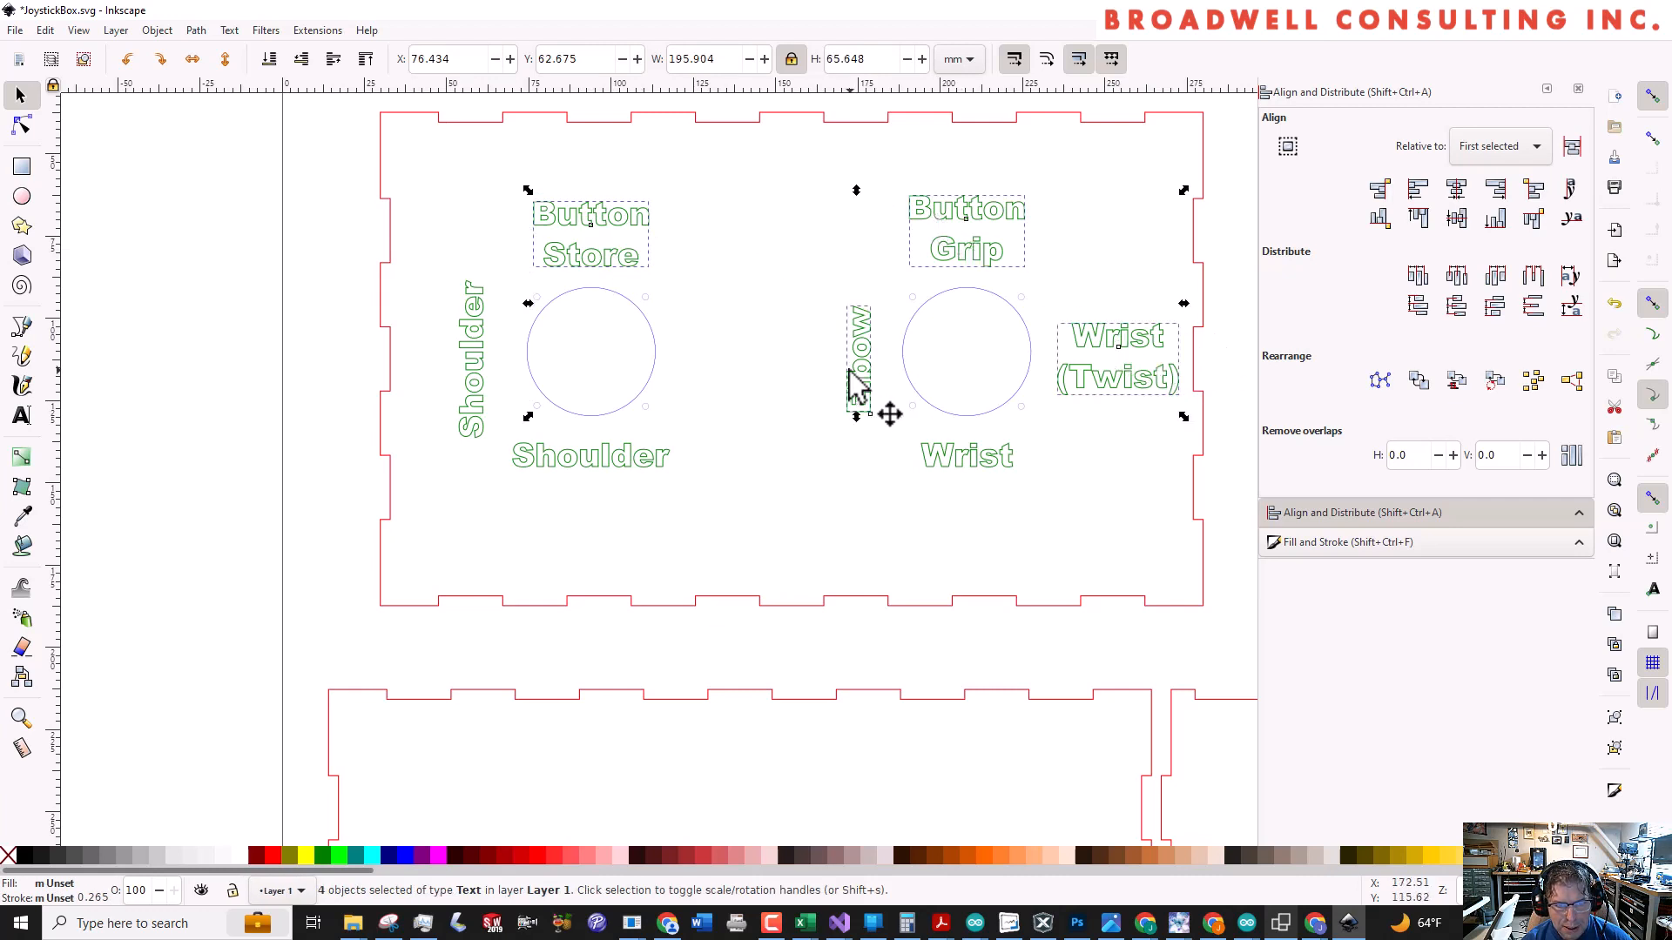
{"action": "left_click", "coordinate": [944, 458], "text": "shift"}
{"action": "left_click", "coordinate": [601, 470], "text": "shift"}
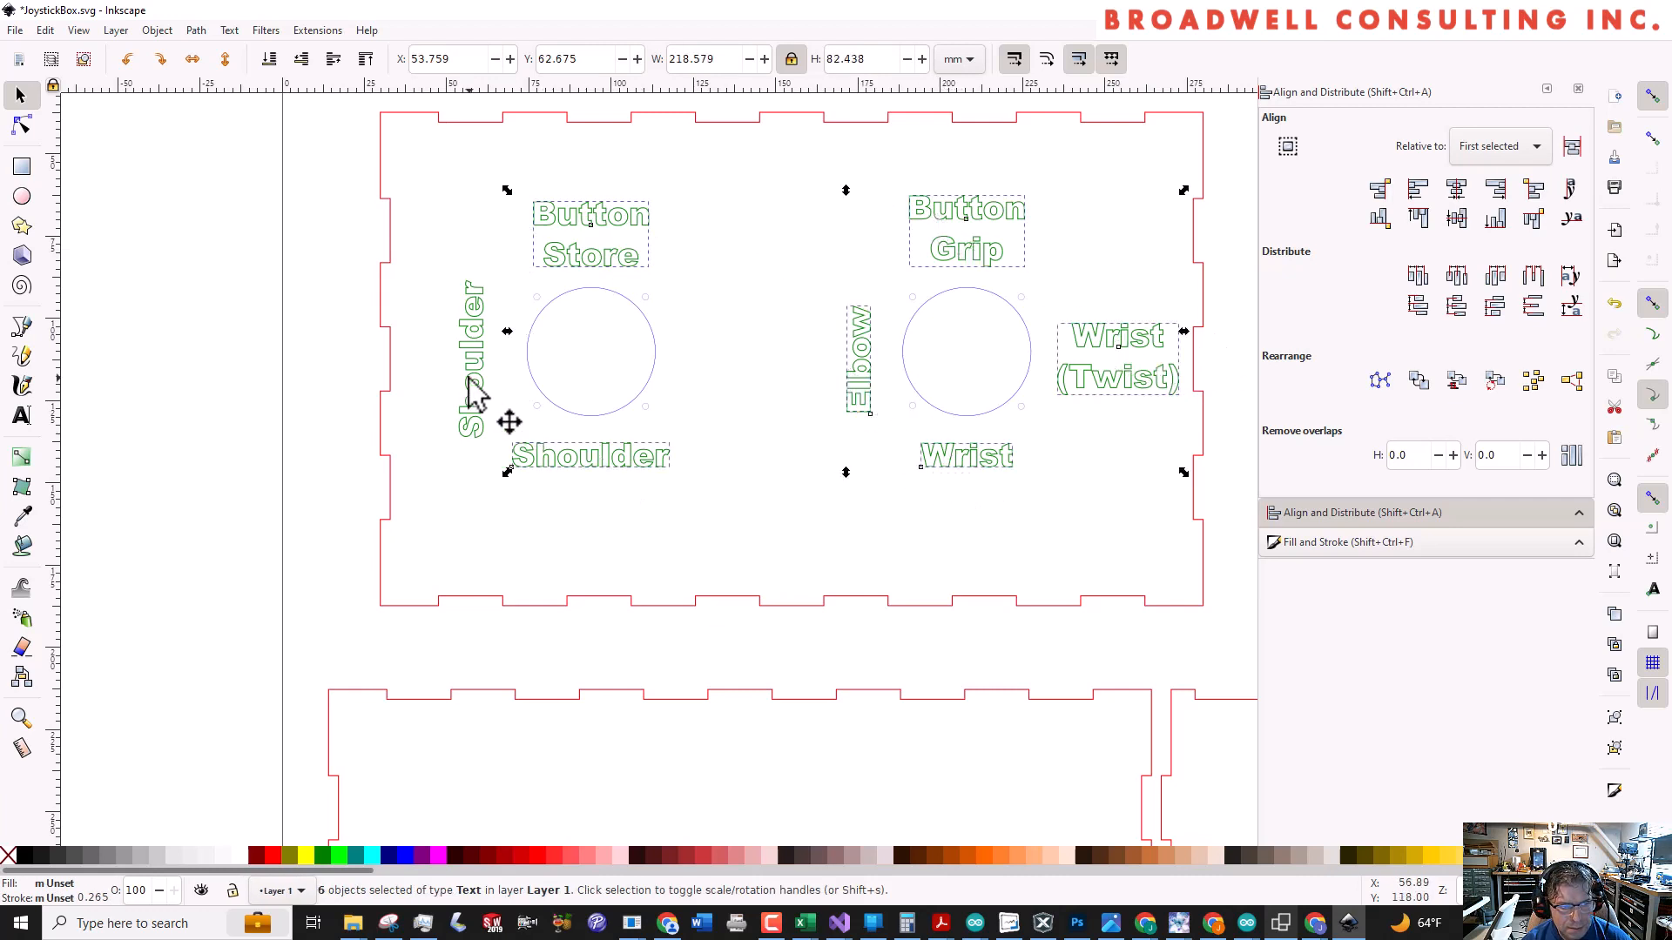
{"action": "left_click", "coordinate": [470, 410], "text": "shift"}
{"action": "key", "text": "ctrl+g"}
Group the label group together with the finger-jointed panel that holds the joystick holes
{"action": "scroll", "coordinate": [478, 392], "scroll_direction": "down", "scroll_amount": 1}
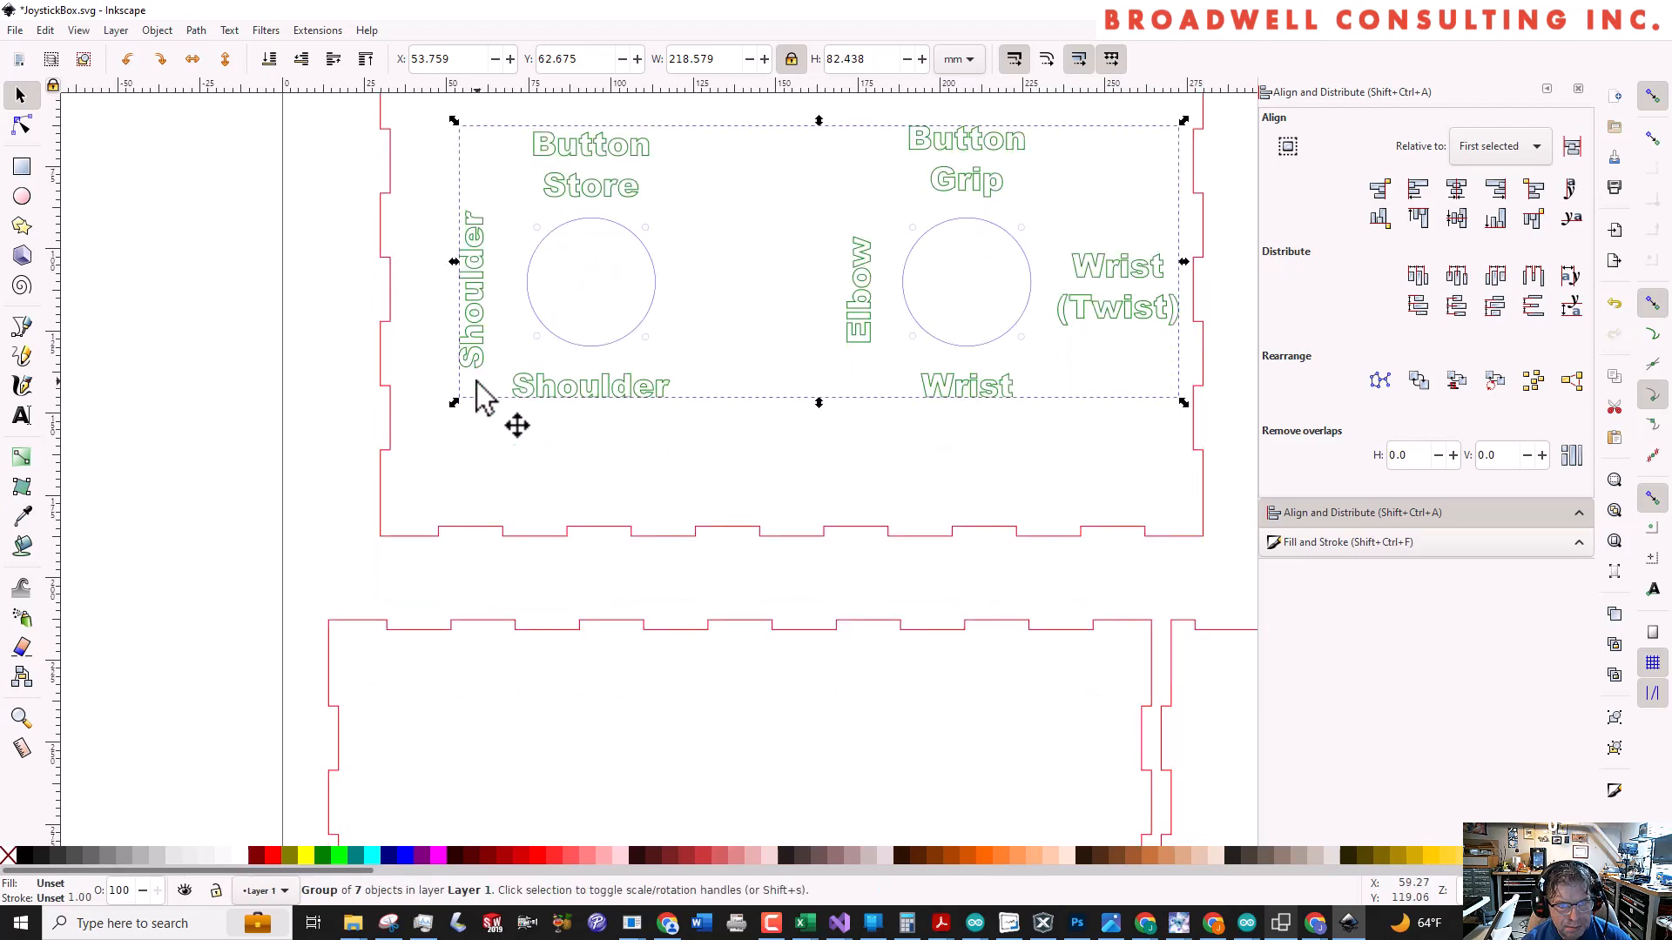
{"action": "scroll", "coordinate": [478, 392], "scroll_direction": "down", "scroll_amount": 2, "text": "ctrl"}
{"action": "left_click", "coordinate": [489, 215], "text": "shift"}
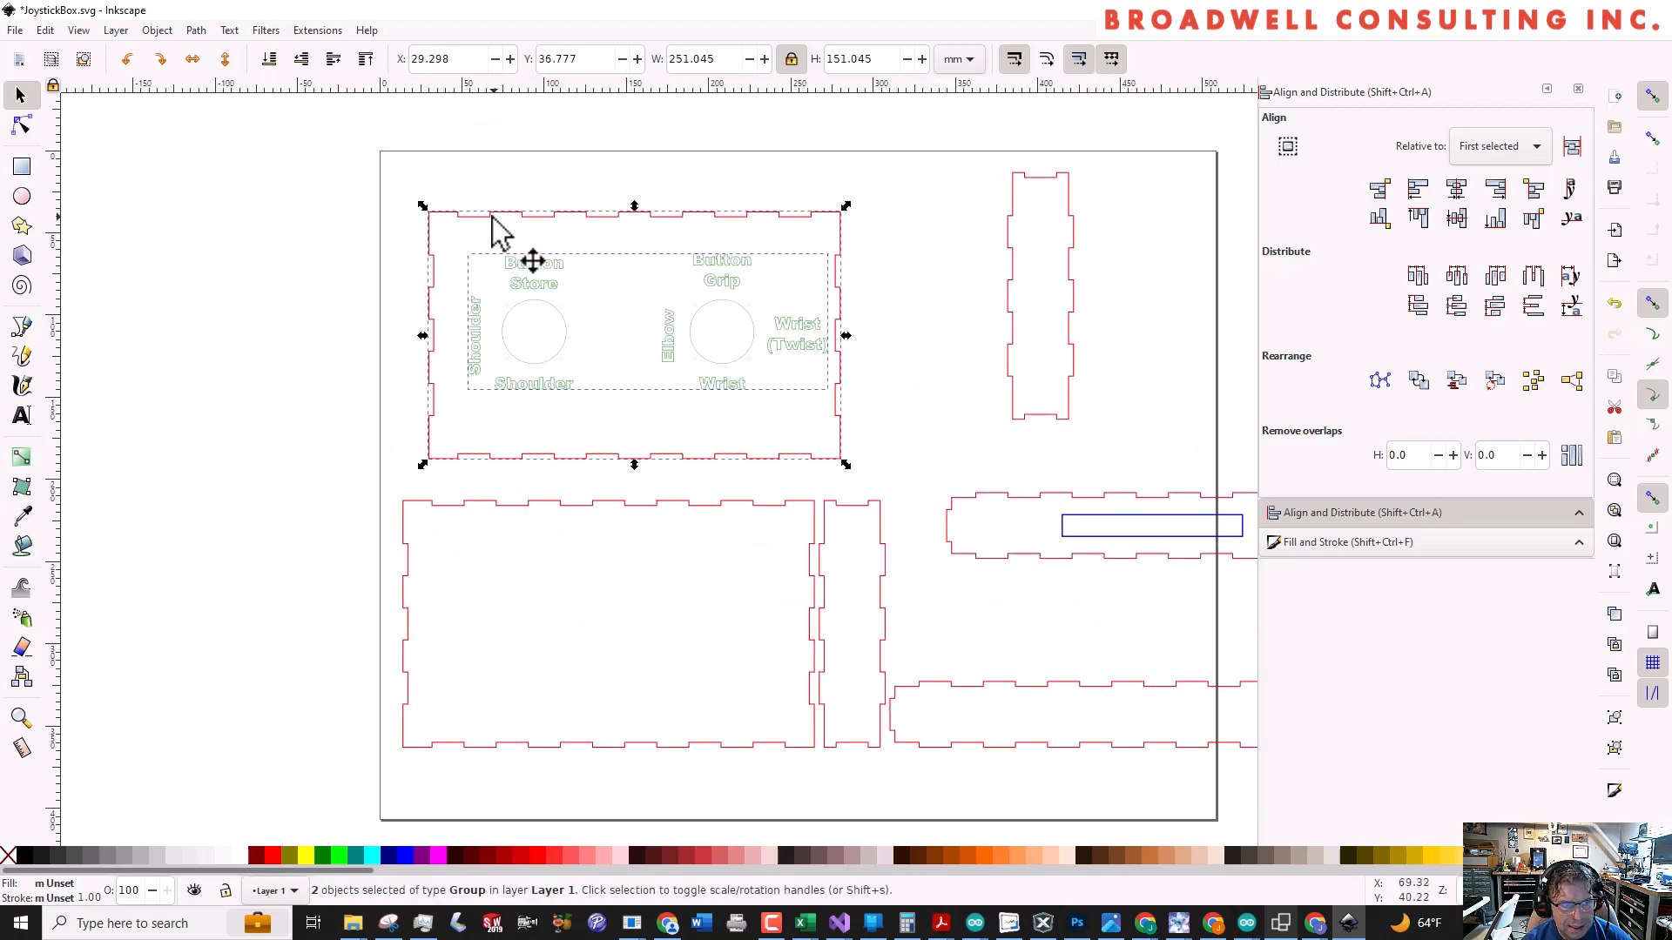
{"action": "key", "text": "ctrl+g"}
{"action": "left_click", "coordinate": [377, 263]}
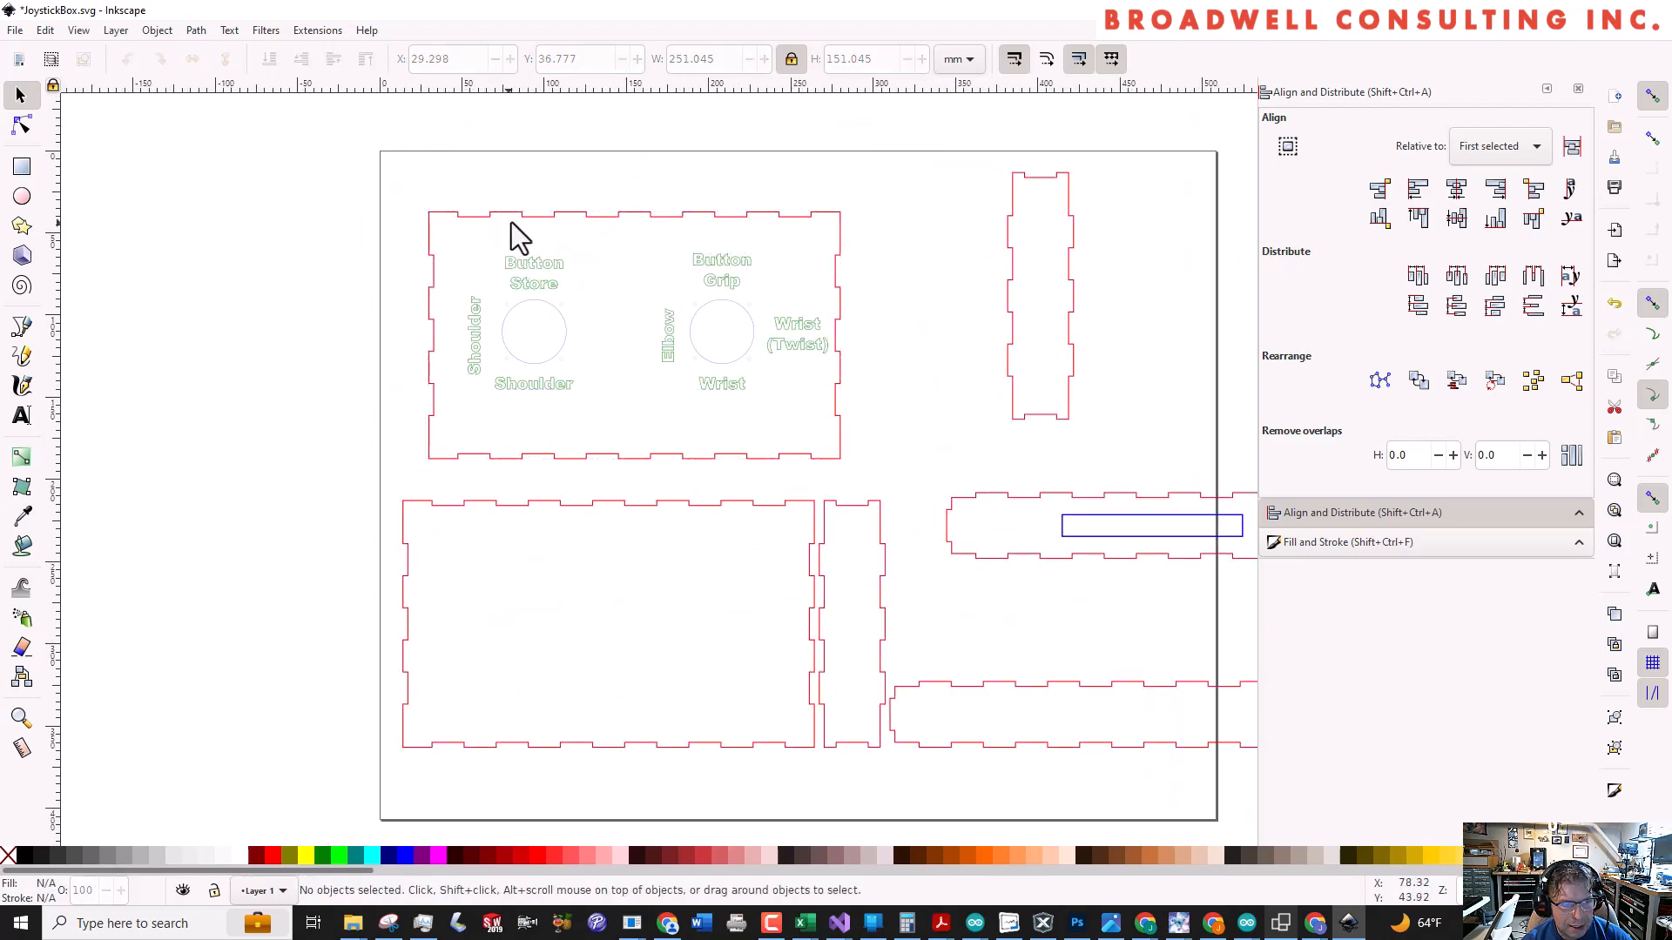
Arrange the labelled panel in the page's upper-left corner, with the blank large panel below it and the nearest short side panel beside it
{"action": "left_click_drag", "start_coordinate": [511, 220], "coordinate": [571, 179]}
{"action": "left_click_drag", "start_coordinate": [578, 504], "coordinate": [598, 467]}
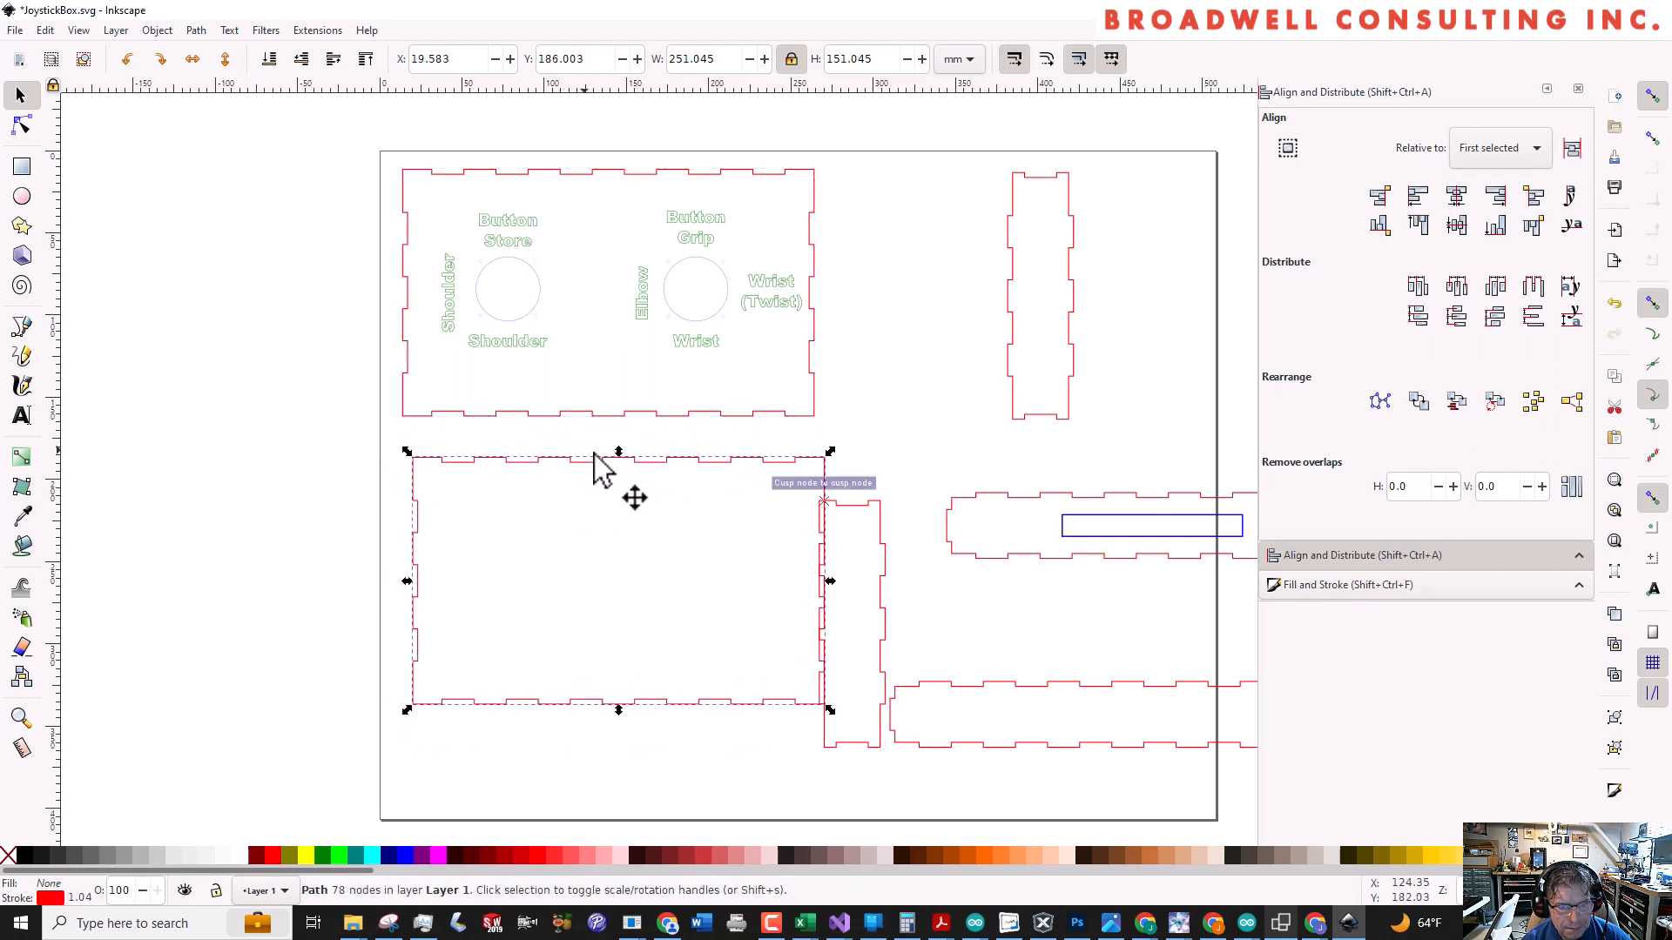
{"action": "left_click_drag", "start_coordinate": [869, 523], "coordinate": [923, 194]}
Rotate the long panel with the blue slot 90 degrees to stand upright and place it near the page's right edge
{"action": "left_click_drag", "start_coordinate": [1008, 505], "coordinate": [914, 526]}
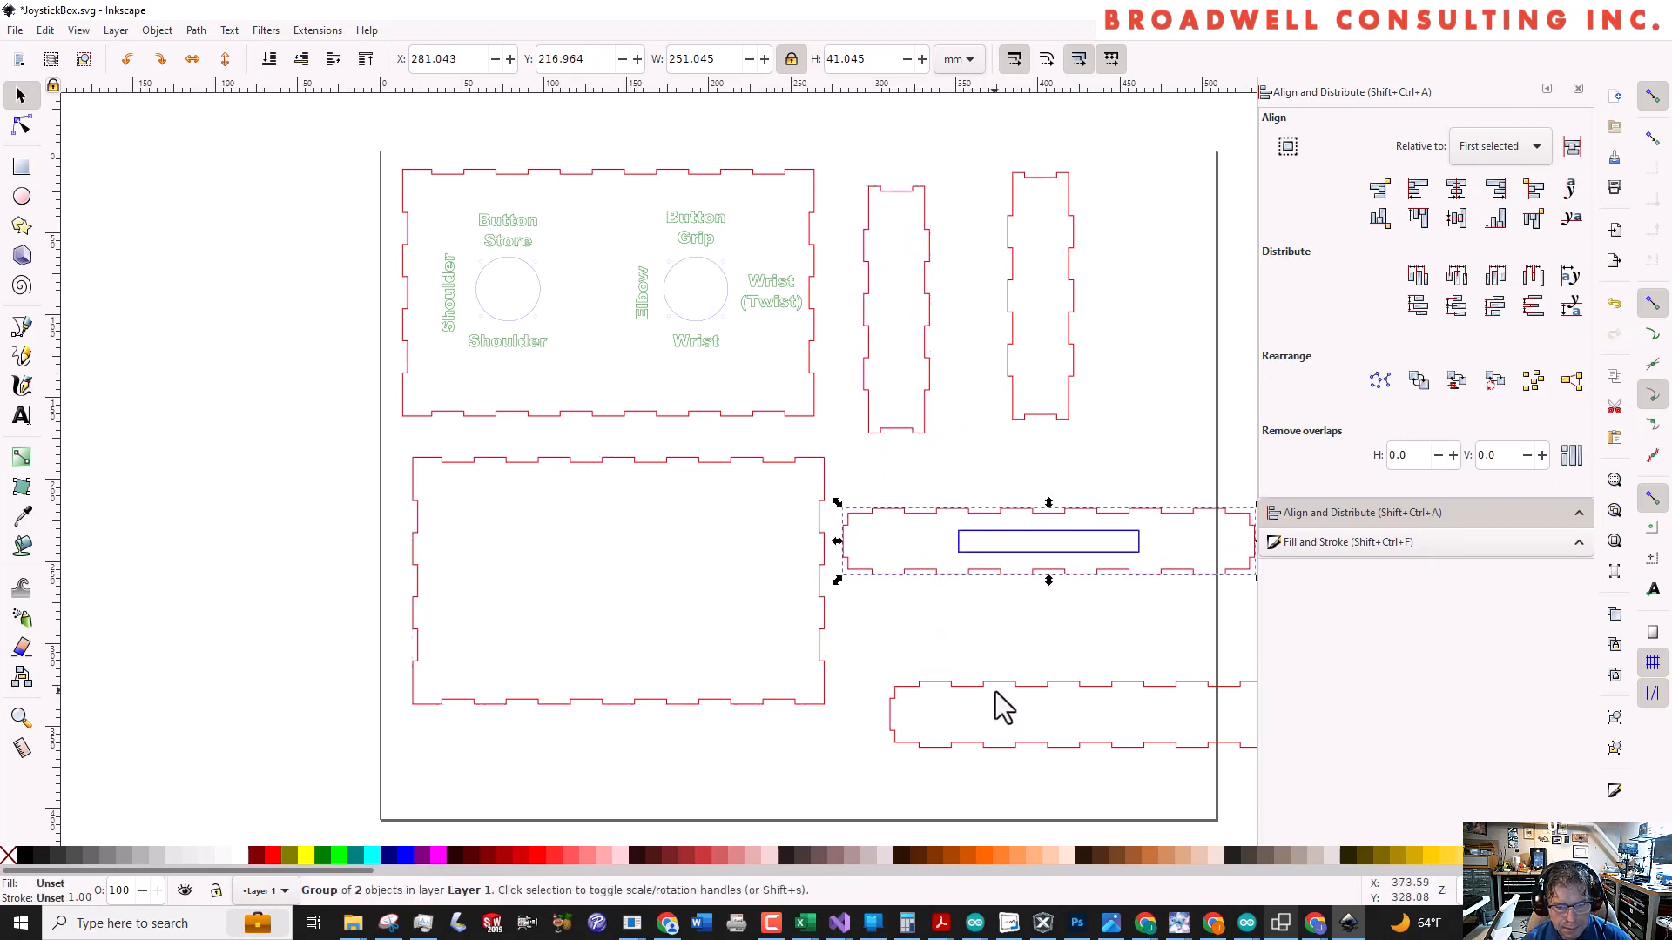
{"action": "left_click", "coordinate": [902, 553]}
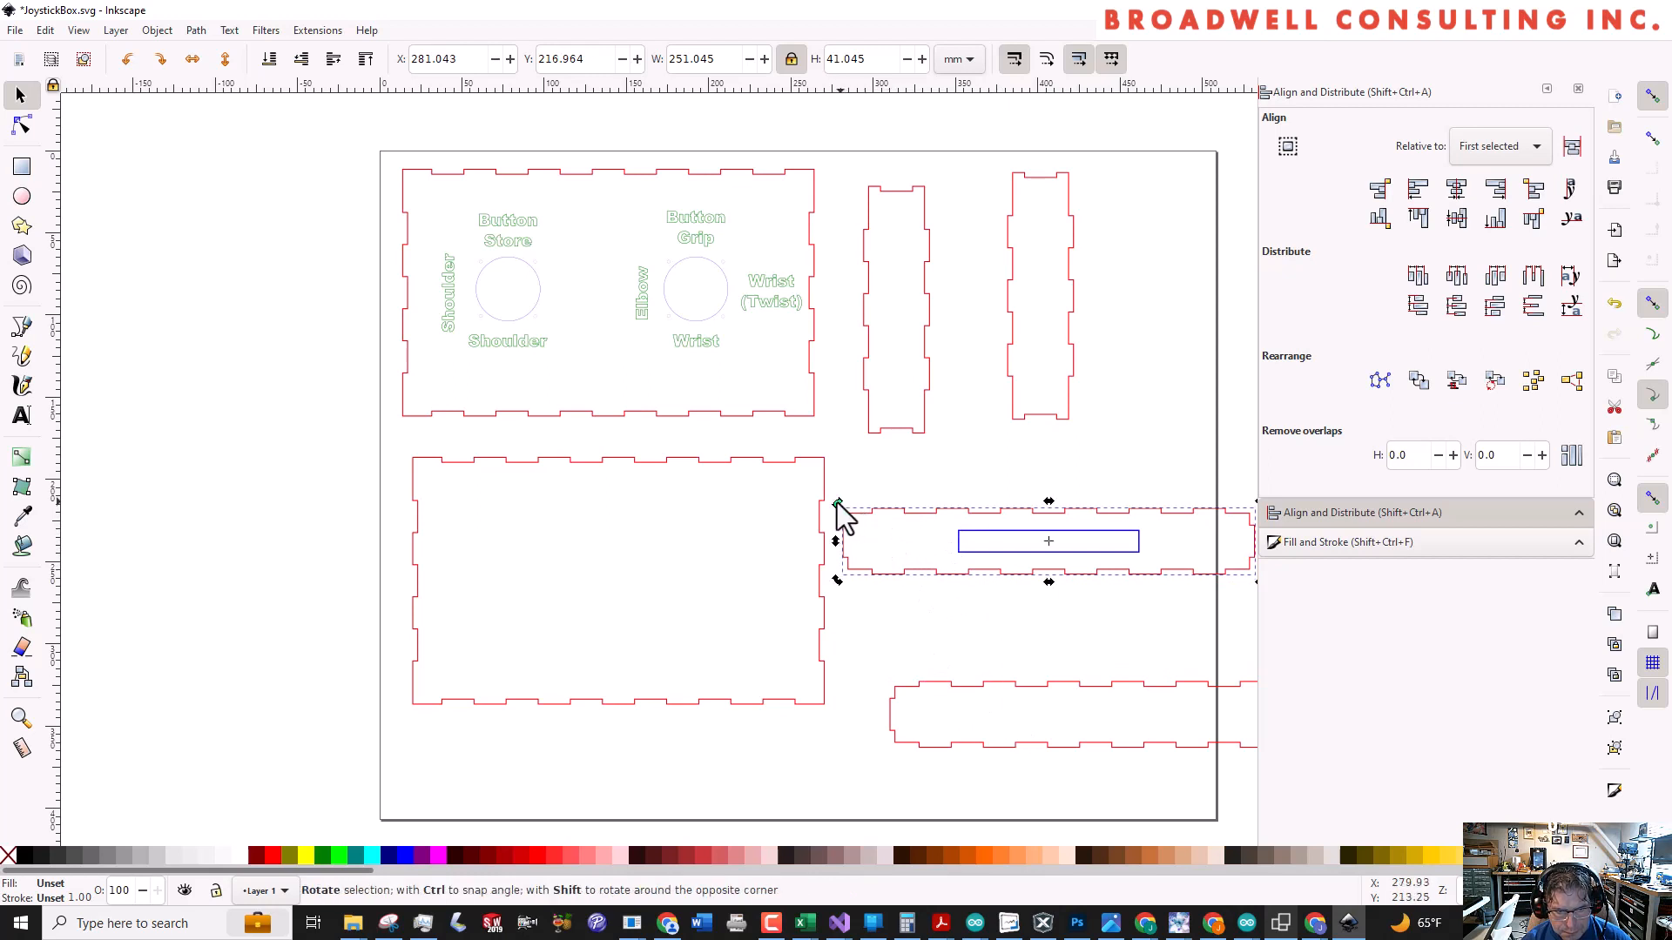
{"action": "left_click_drag", "start_coordinate": [836, 504], "coordinate": [1064, 386]}
{"action": "left_click_drag", "start_coordinate": [1048, 500], "coordinate": [1127, 453]}
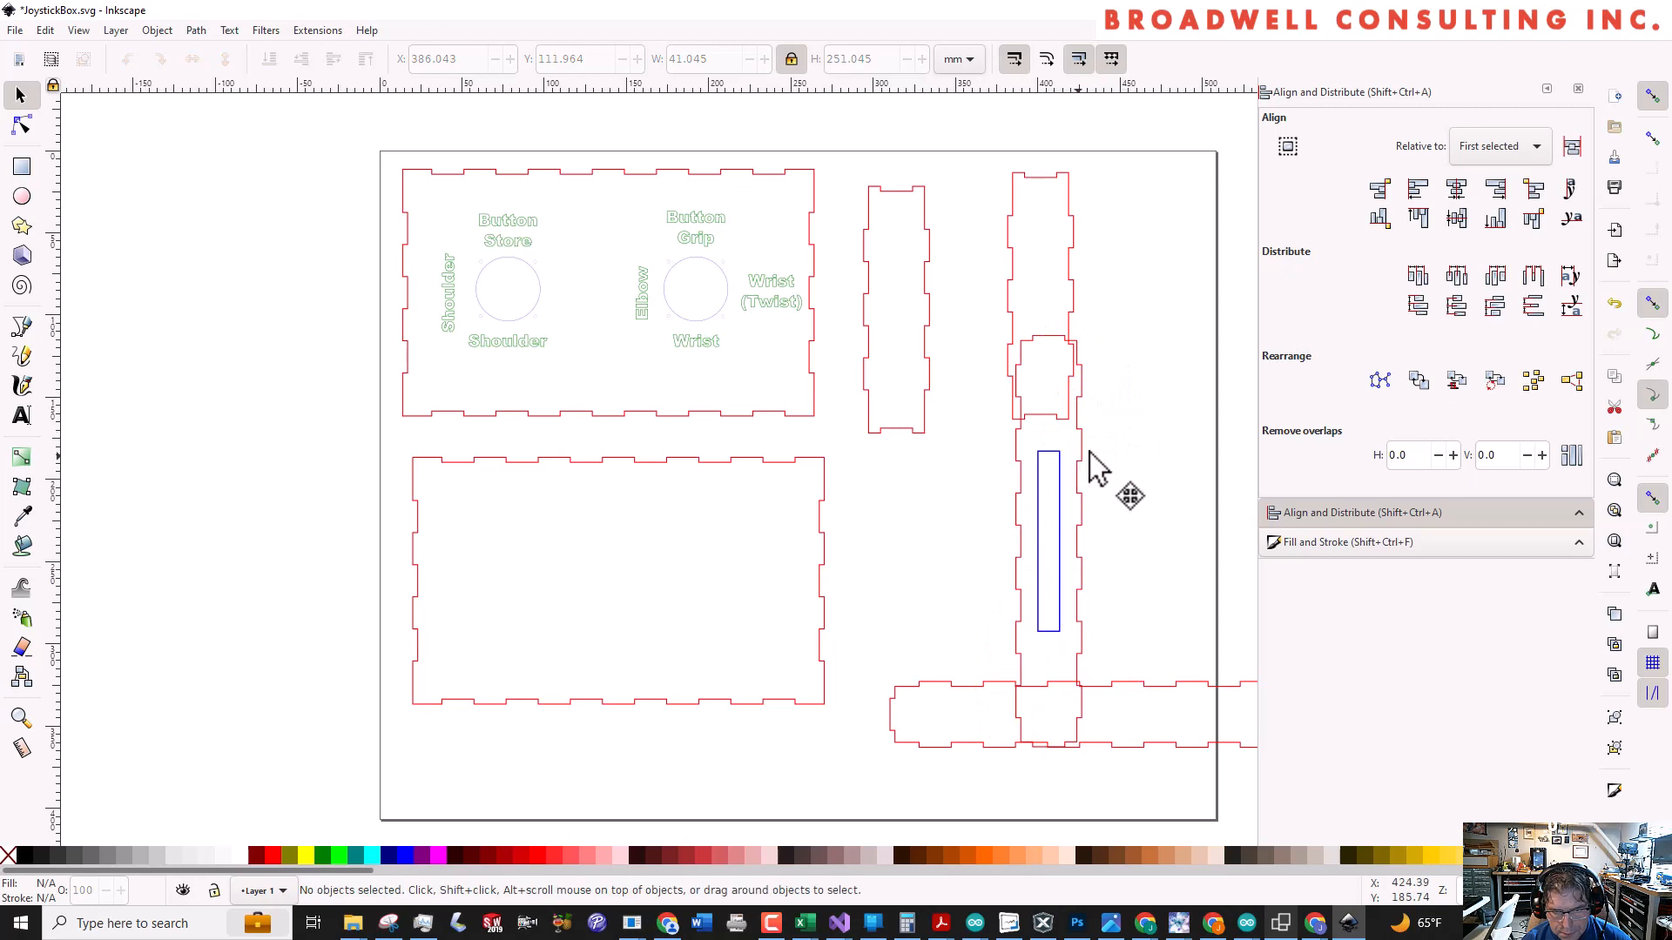
{"action": "left_click_drag", "start_coordinate": [1090, 451], "coordinate": [1185, 304]}
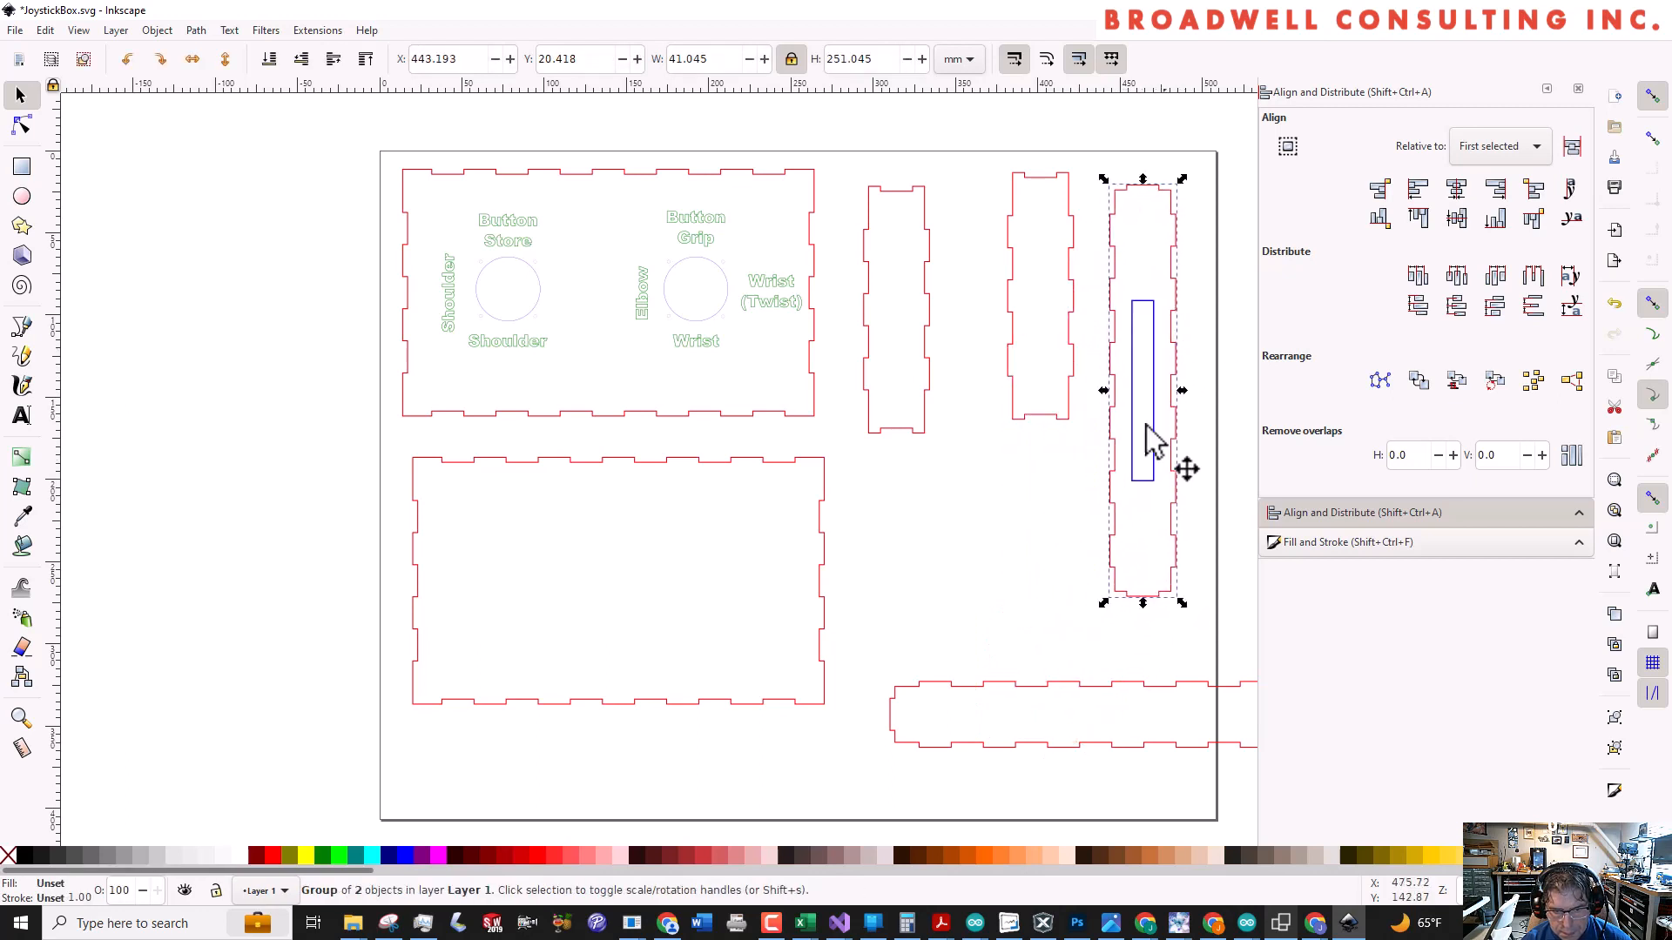
Rotate the plain long side panel 90 degrees to stand upright and place it just right of the large panels
{"action": "left_click", "coordinate": [1042, 684]}
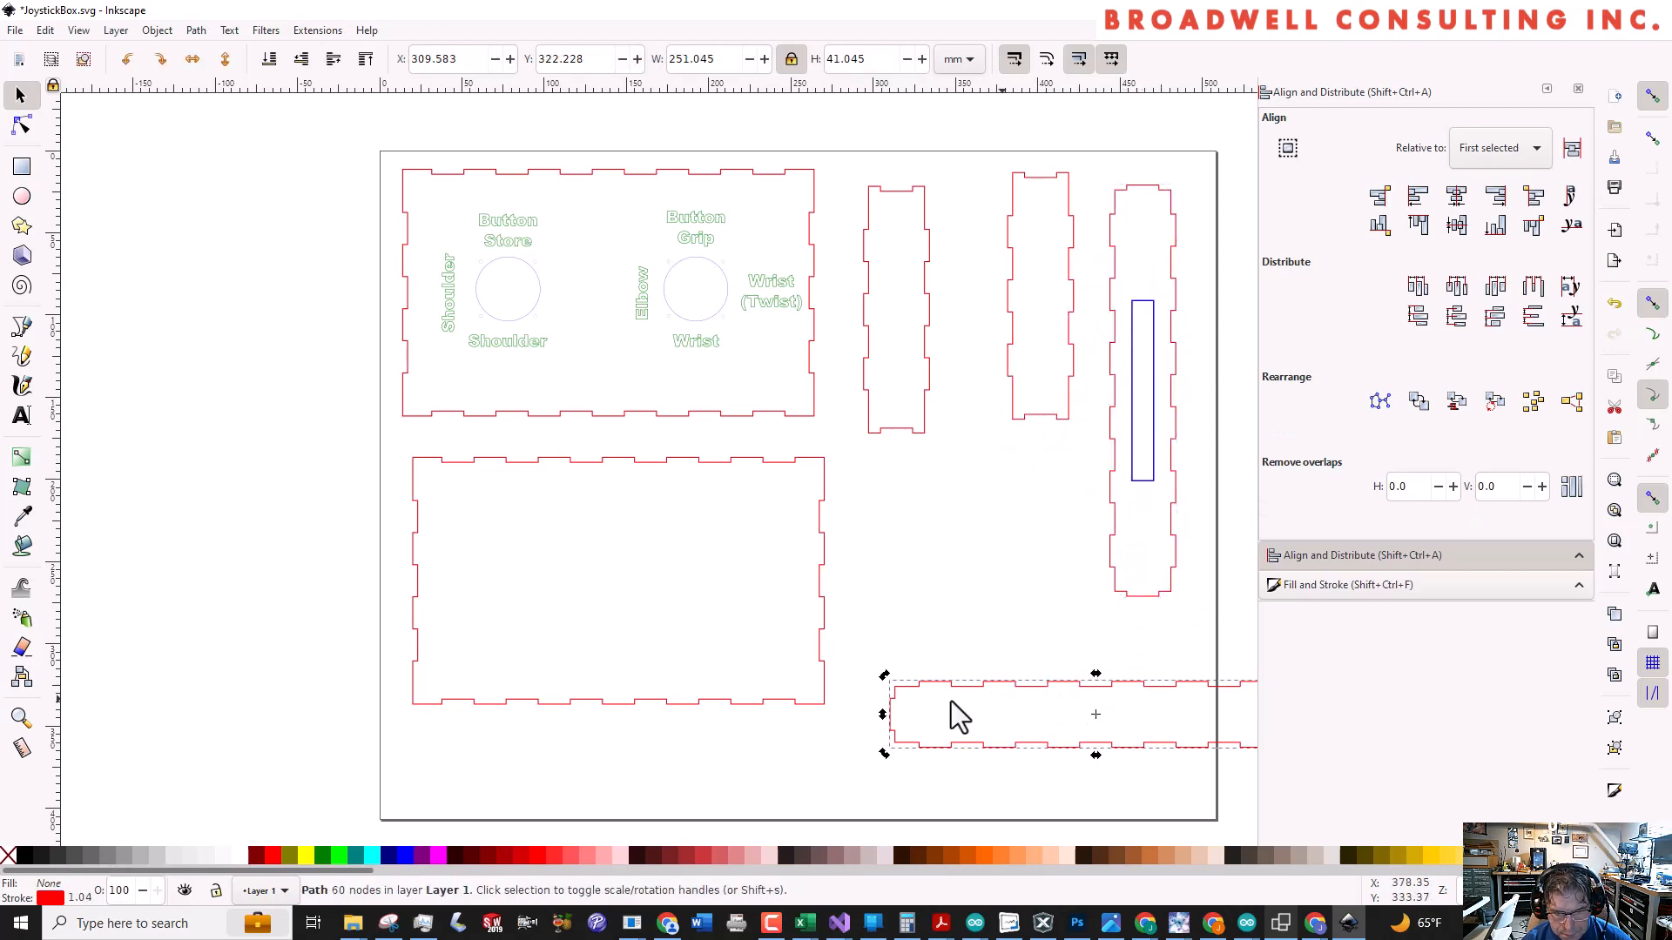
{"action": "left_click", "coordinate": [885, 684]}
{"action": "left_click_drag", "start_coordinate": [885, 684], "coordinate": [880, 273]}
Stack the two short side panels one above the other, just right of the plain long side panel
{"action": "left_click_drag", "start_coordinate": [900, 194], "coordinate": [1000, 478]}
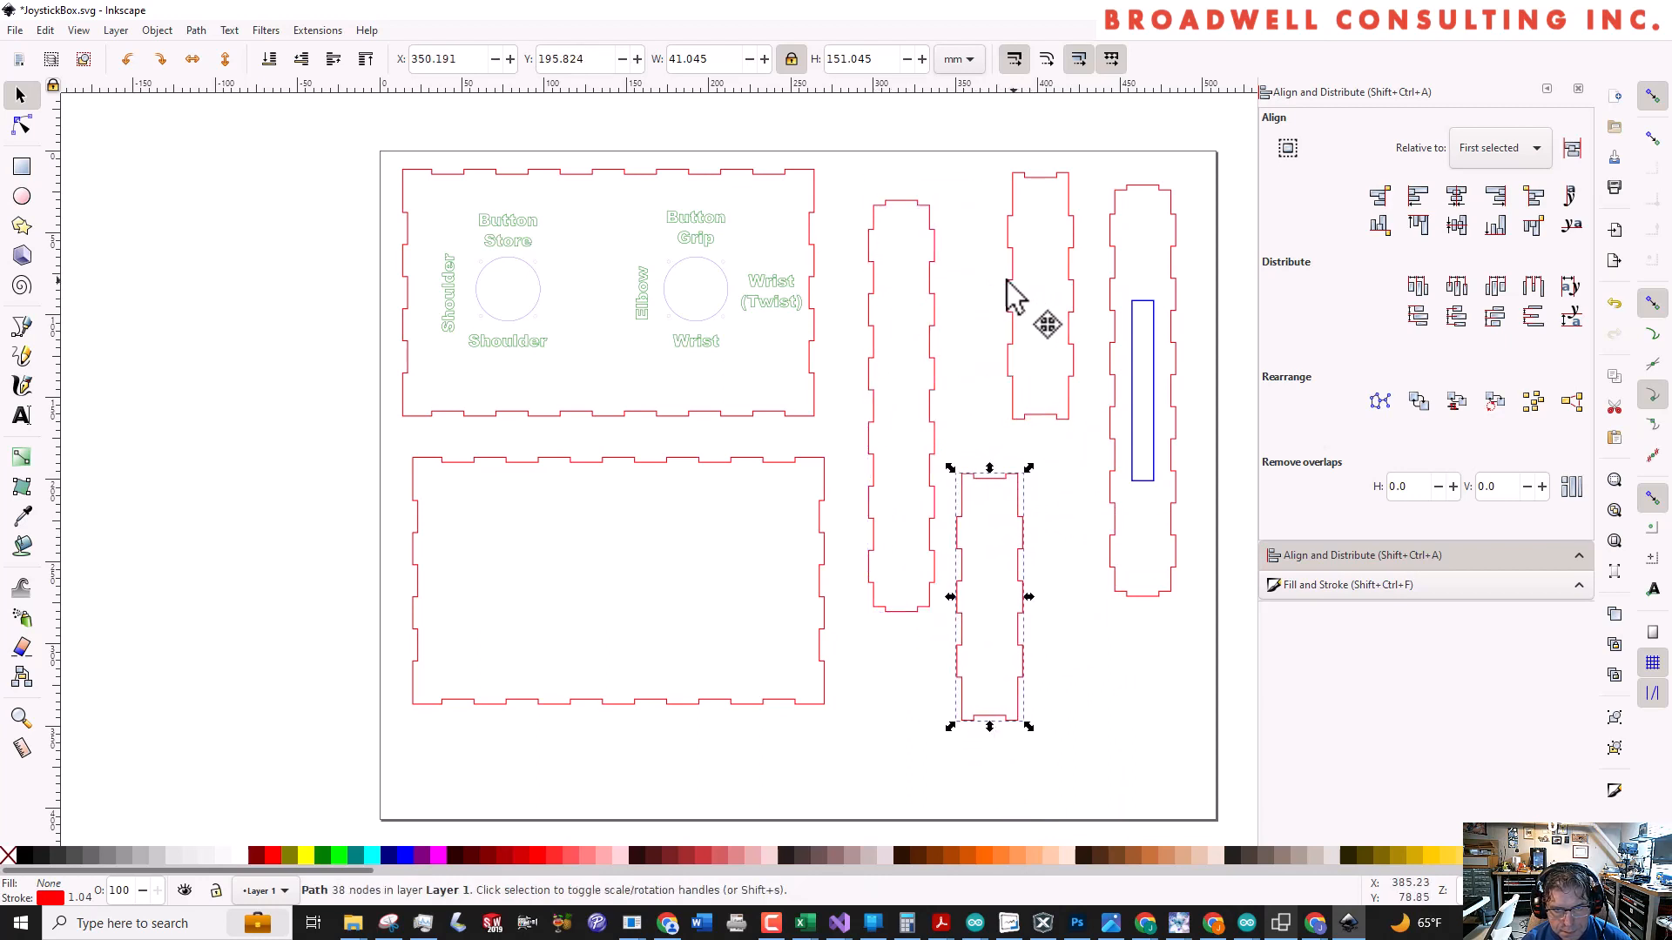
{"action": "left_click_drag", "start_coordinate": [1007, 295], "coordinate": [965, 289]}
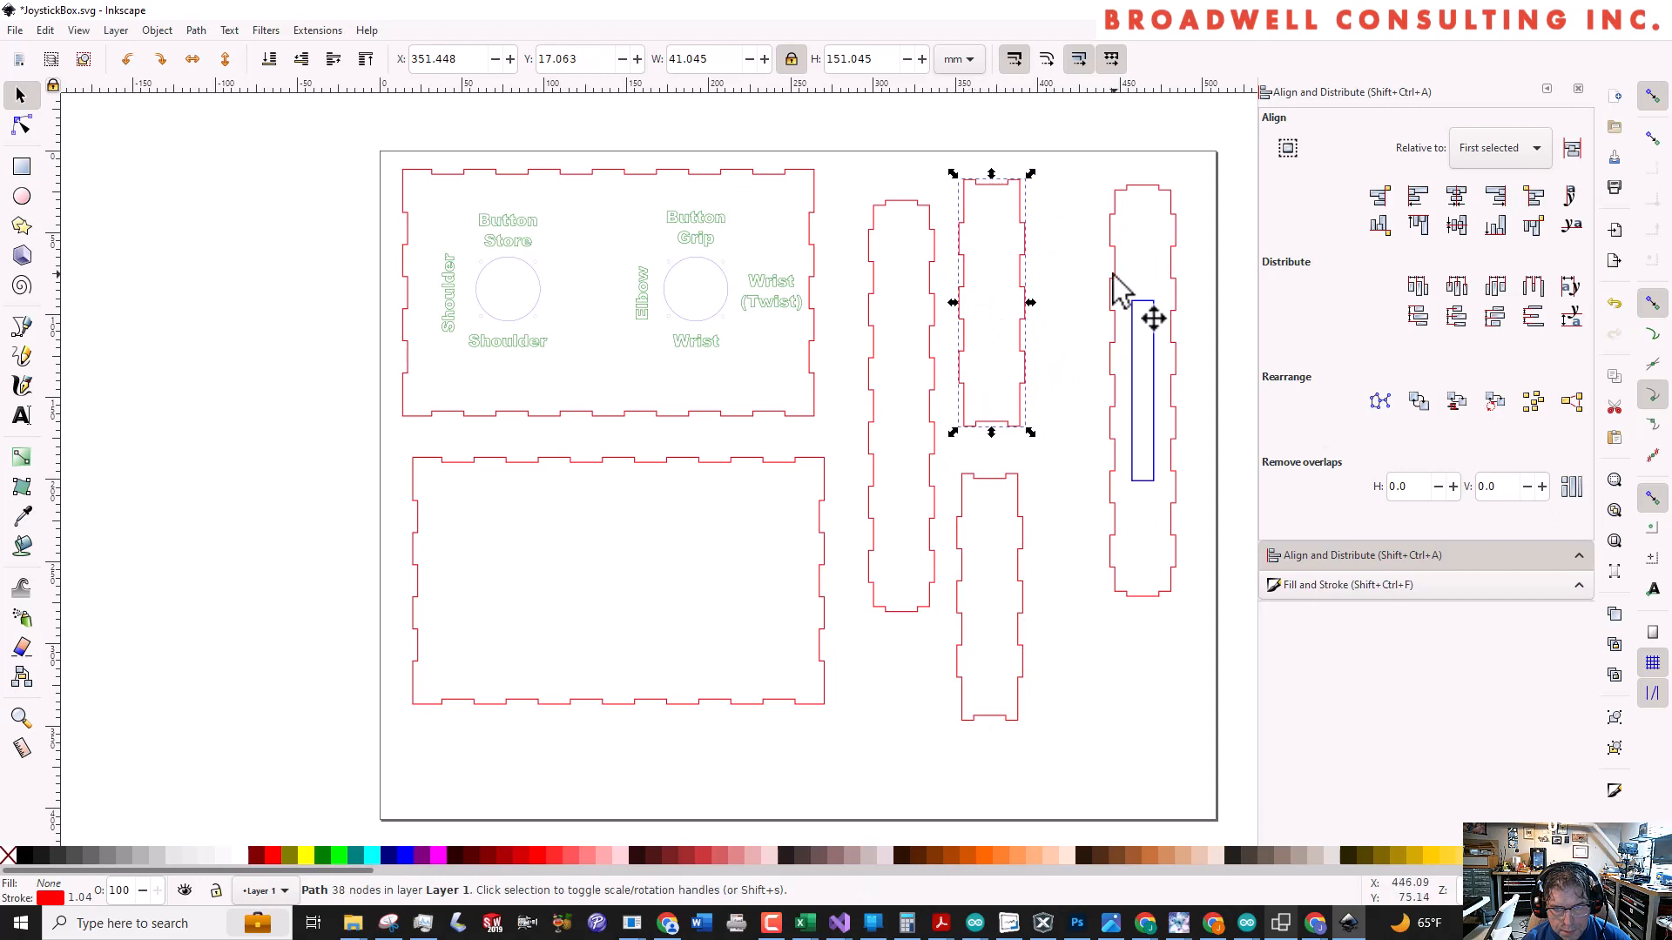
Move the slotted long panel close beside the two short panels and line up the blank large panel beneath the labelled one
{"action": "left_click_drag", "start_coordinate": [1111, 274], "coordinate": [1055, 301]}
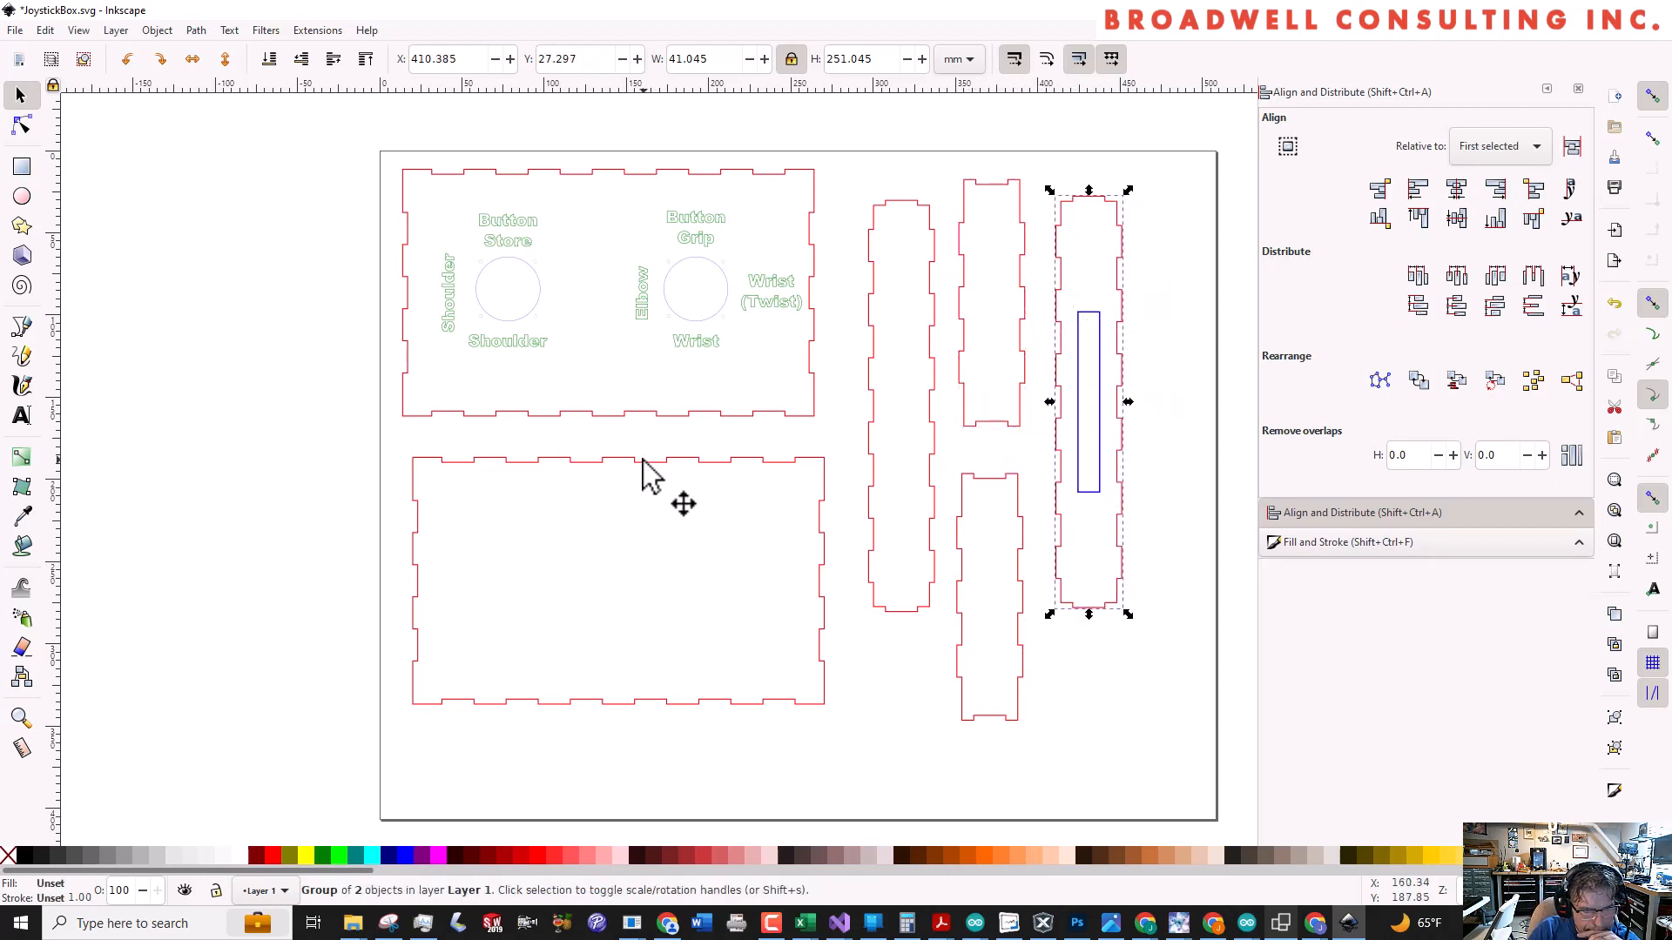
{"action": "left_click_drag", "start_coordinate": [642, 460], "coordinate": [628, 452]}
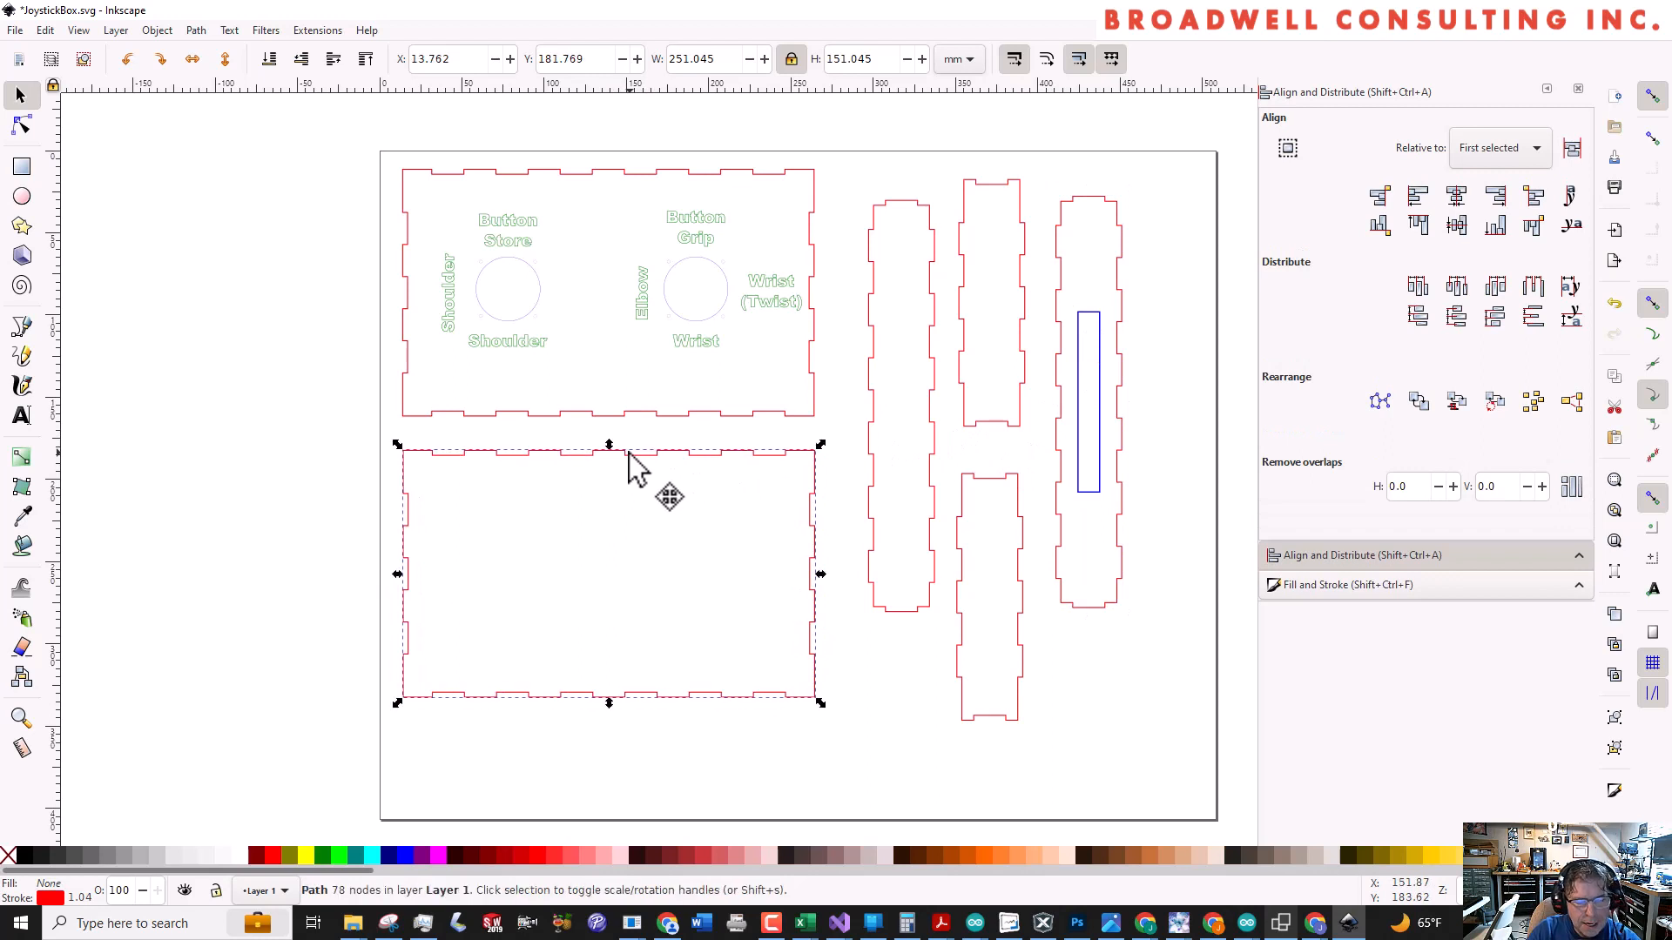
{"action": "left_click", "coordinate": [620, 477]}
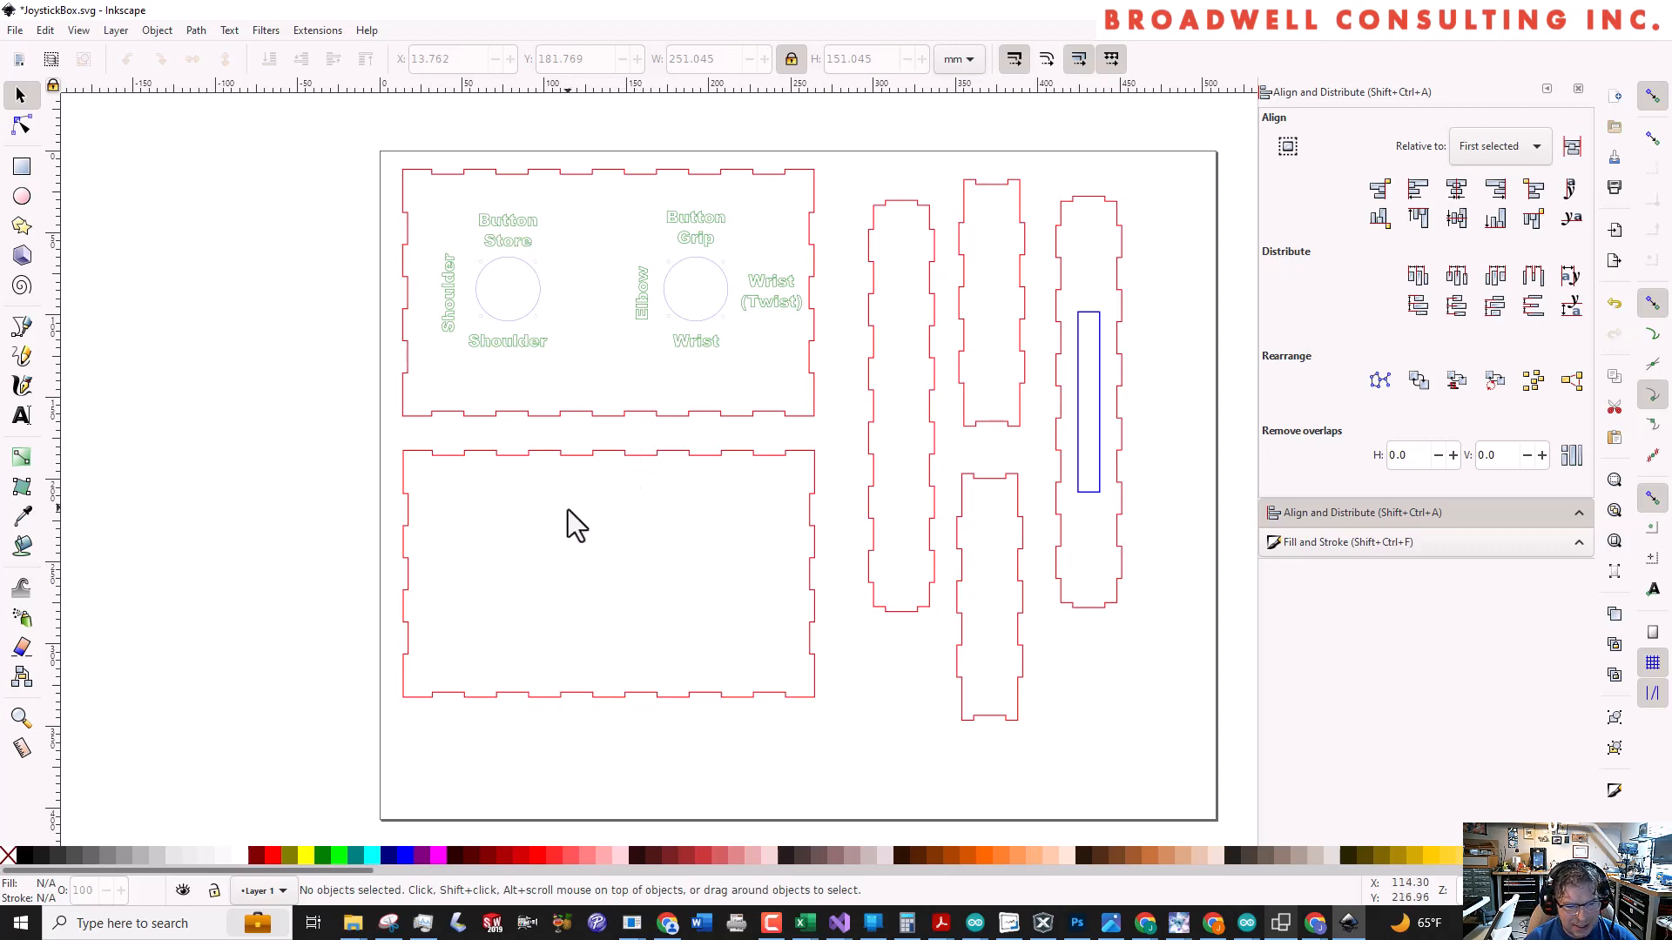
Import the Serial Wombat PNG logo from the file explorer into the drawing as an embedded image with resolution taken from the file
{"action": "left_click", "coordinate": [352, 925]}
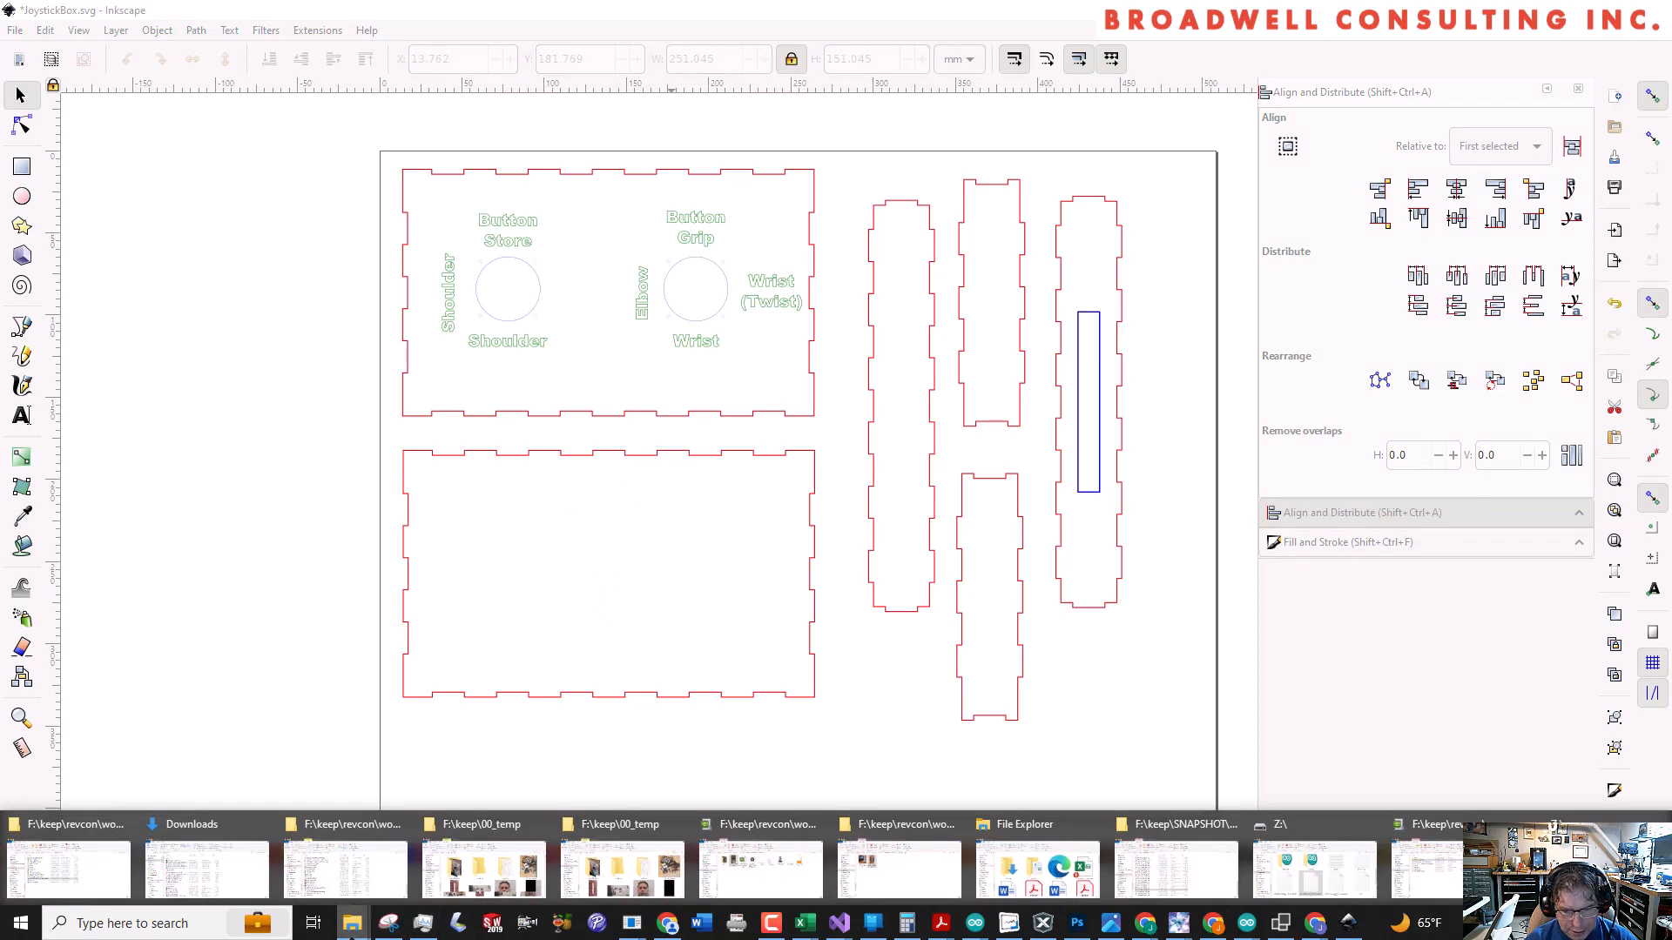
{"action": "left_click", "coordinate": [353, 931]}
{"action": "left_click", "coordinate": [352, 932]}
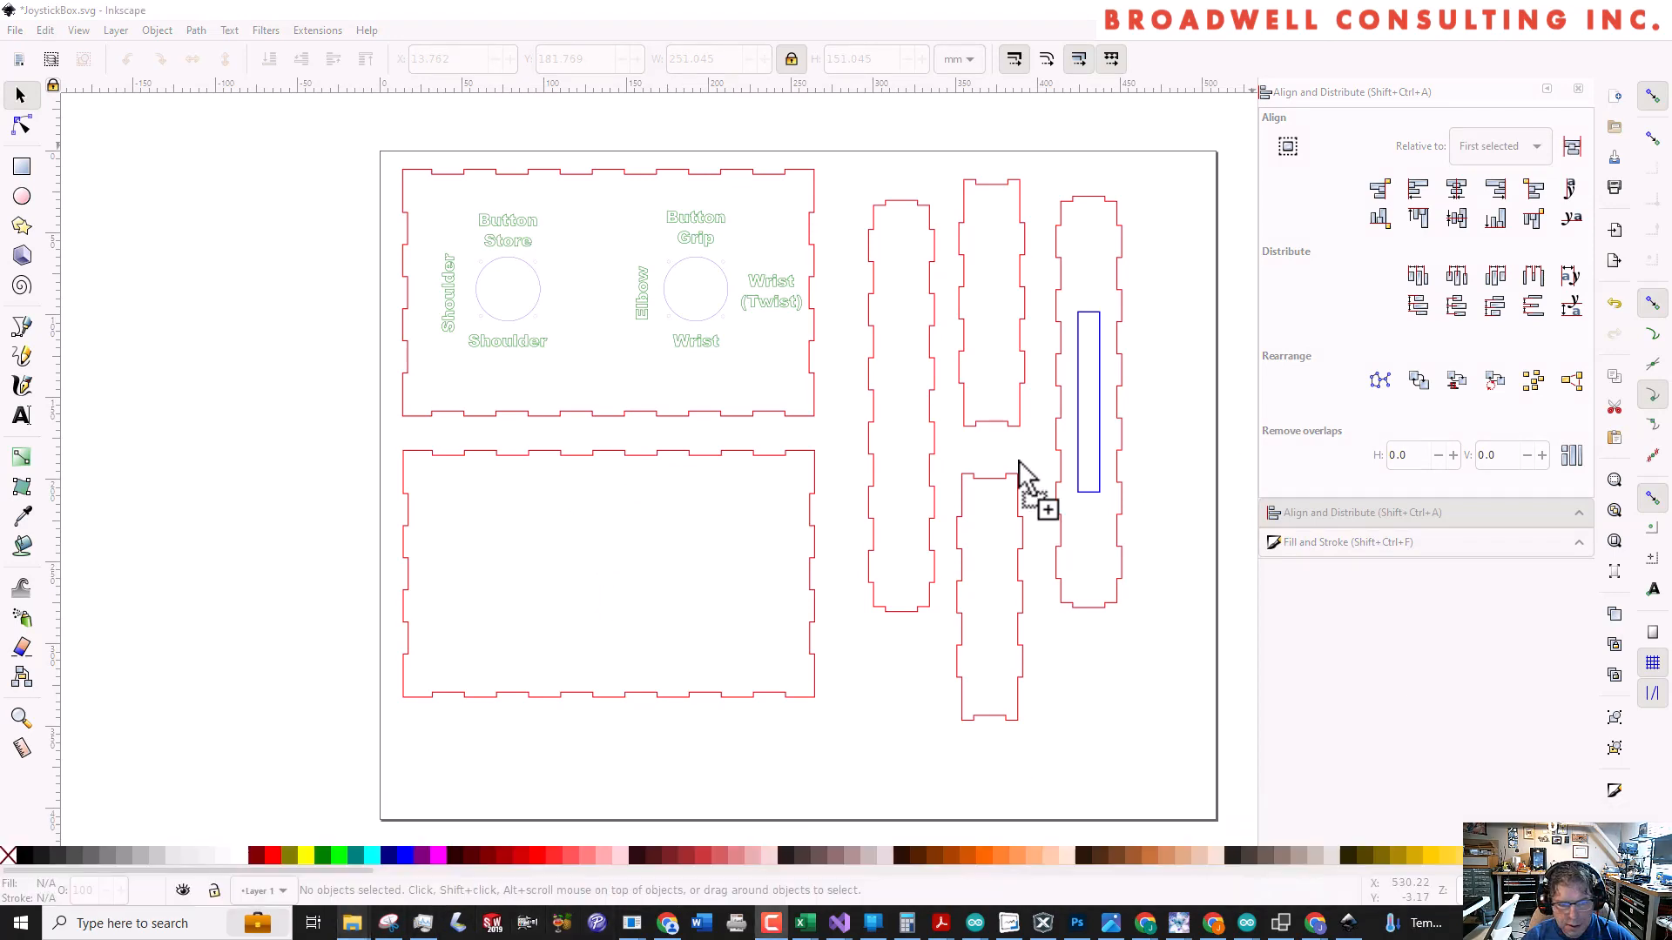
{"action": "left_click_drag", "start_coordinate": [1019, 462], "coordinate": [688, 573]}
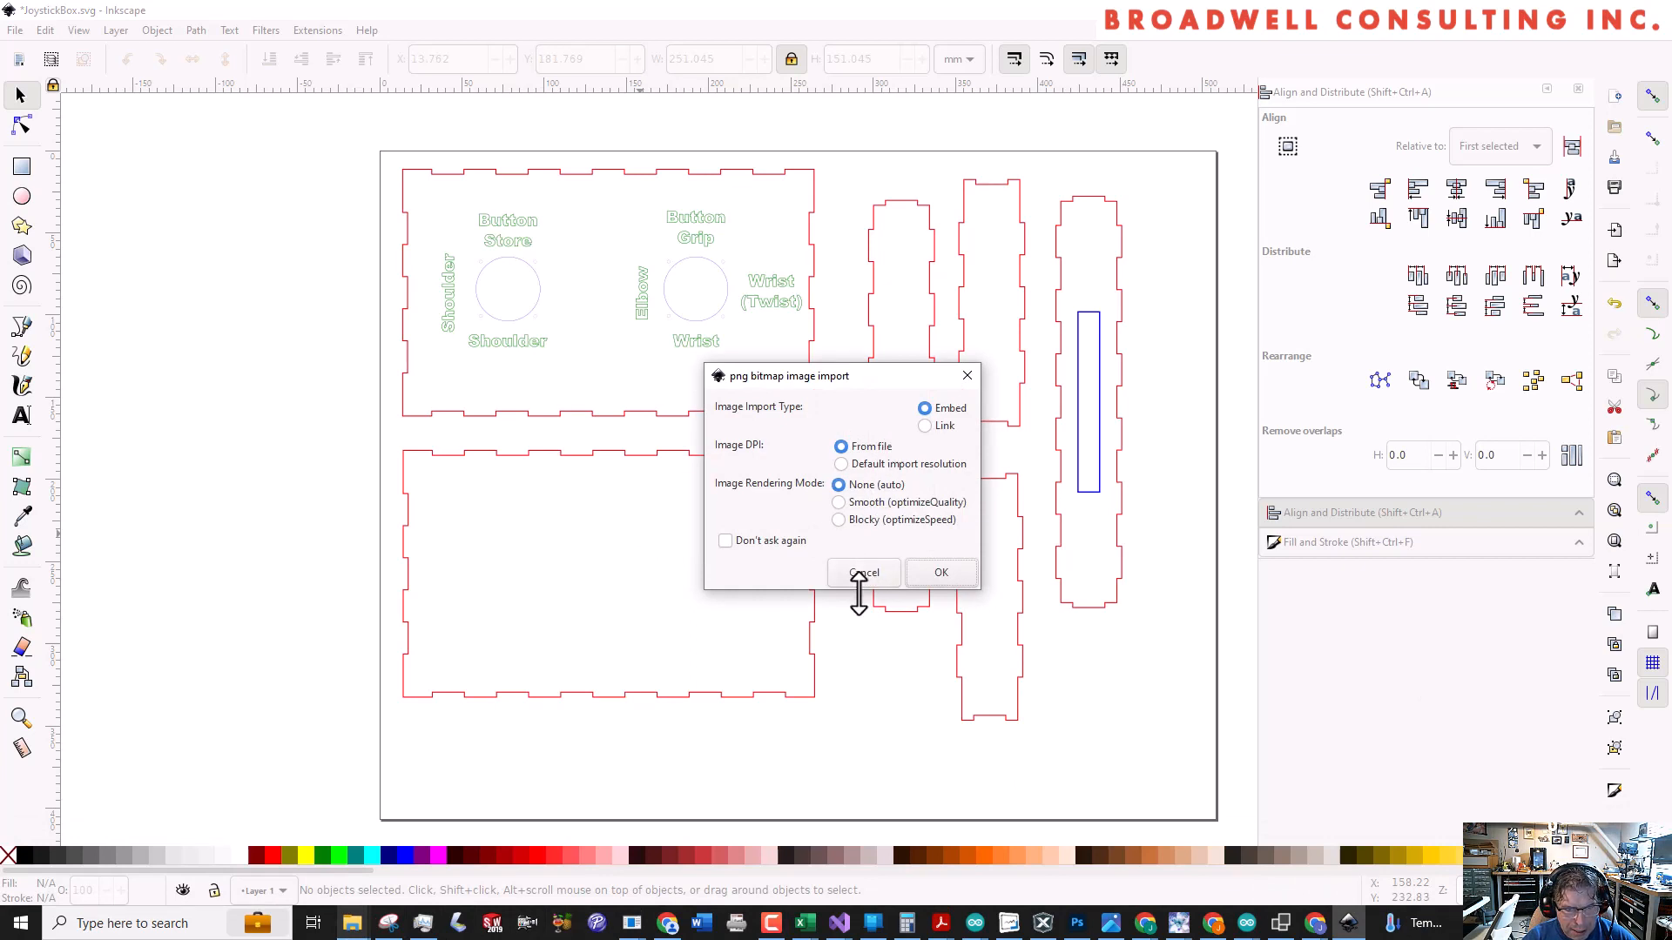
{"action": "left_click", "coordinate": [938, 575]}
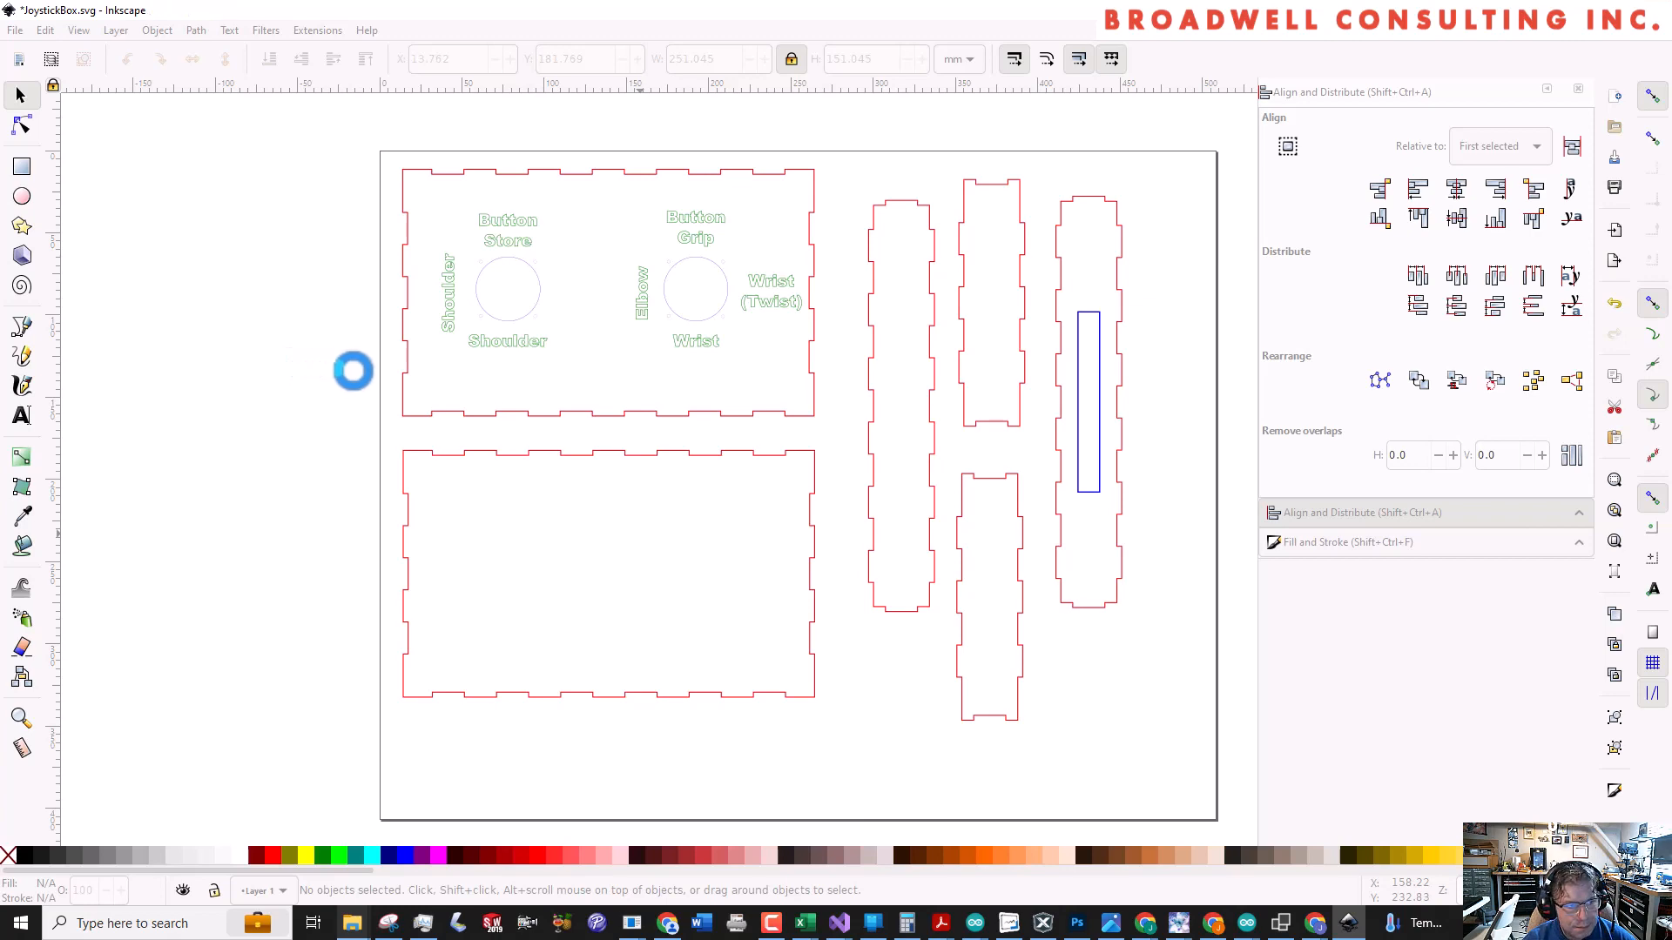
Scale the imported Serial Wombat image down proportionally to about 65 mm square
{"action": "scroll", "coordinate": [353, 371], "scroll_direction": "down", "scroll_amount": 1}
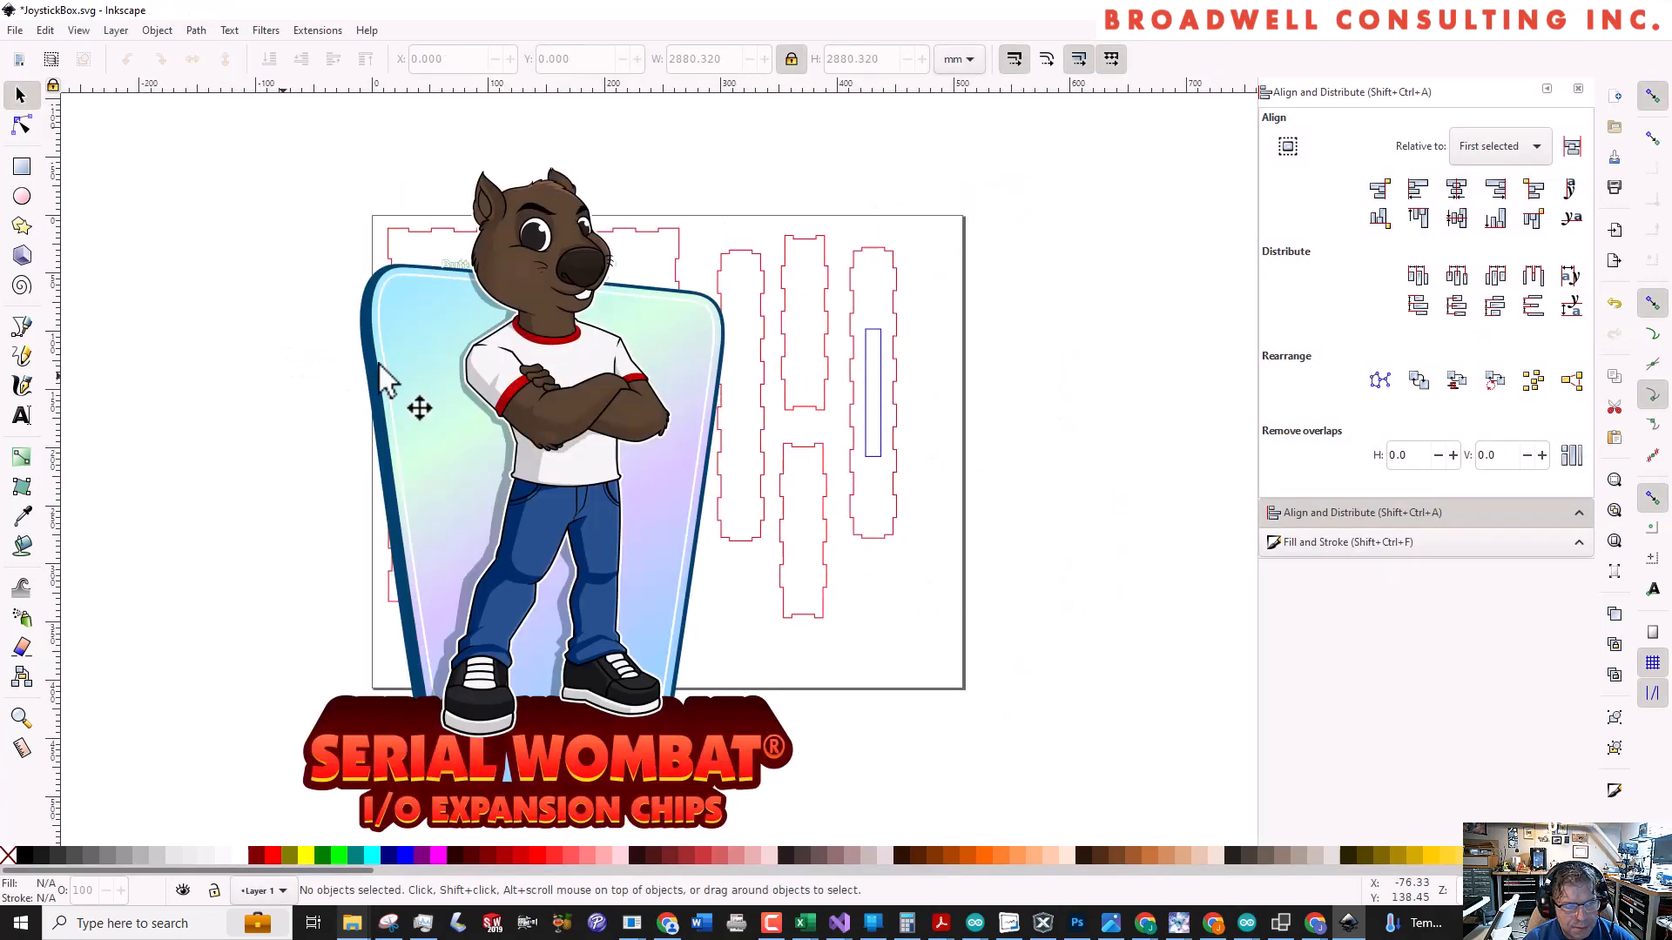
{"action": "left_click", "coordinate": [465, 359]}
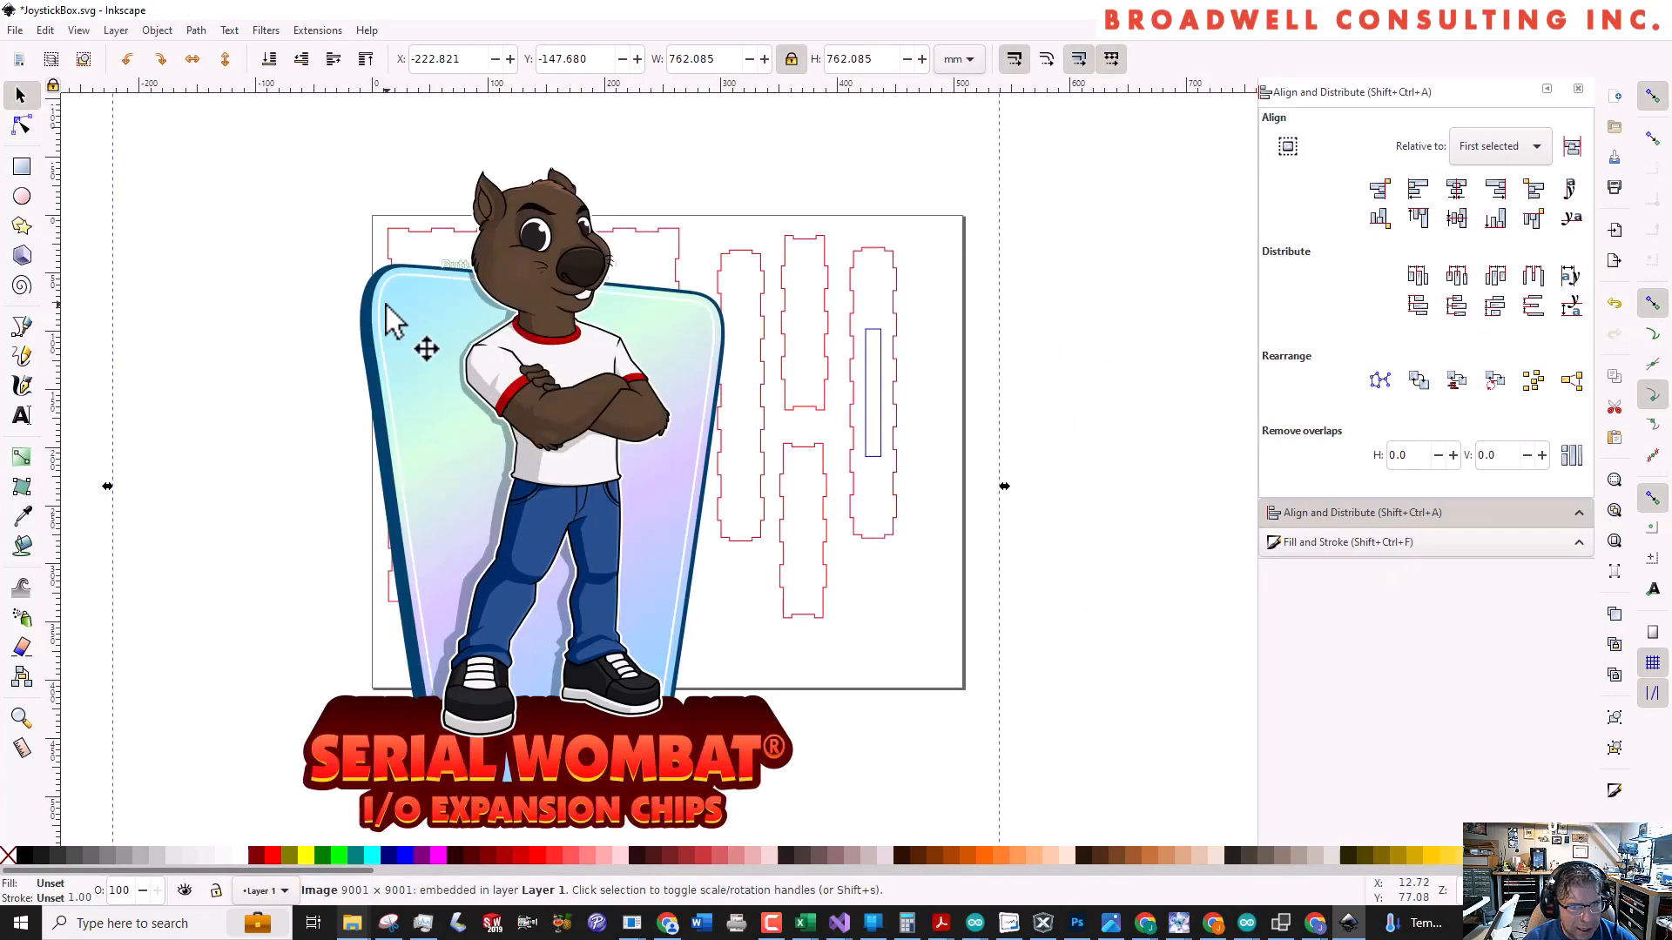
{"action": "key", "text": "ctrl"}
{"action": "scroll", "coordinate": [370, 331], "scroll_direction": "down", "scroll_amount": 4}
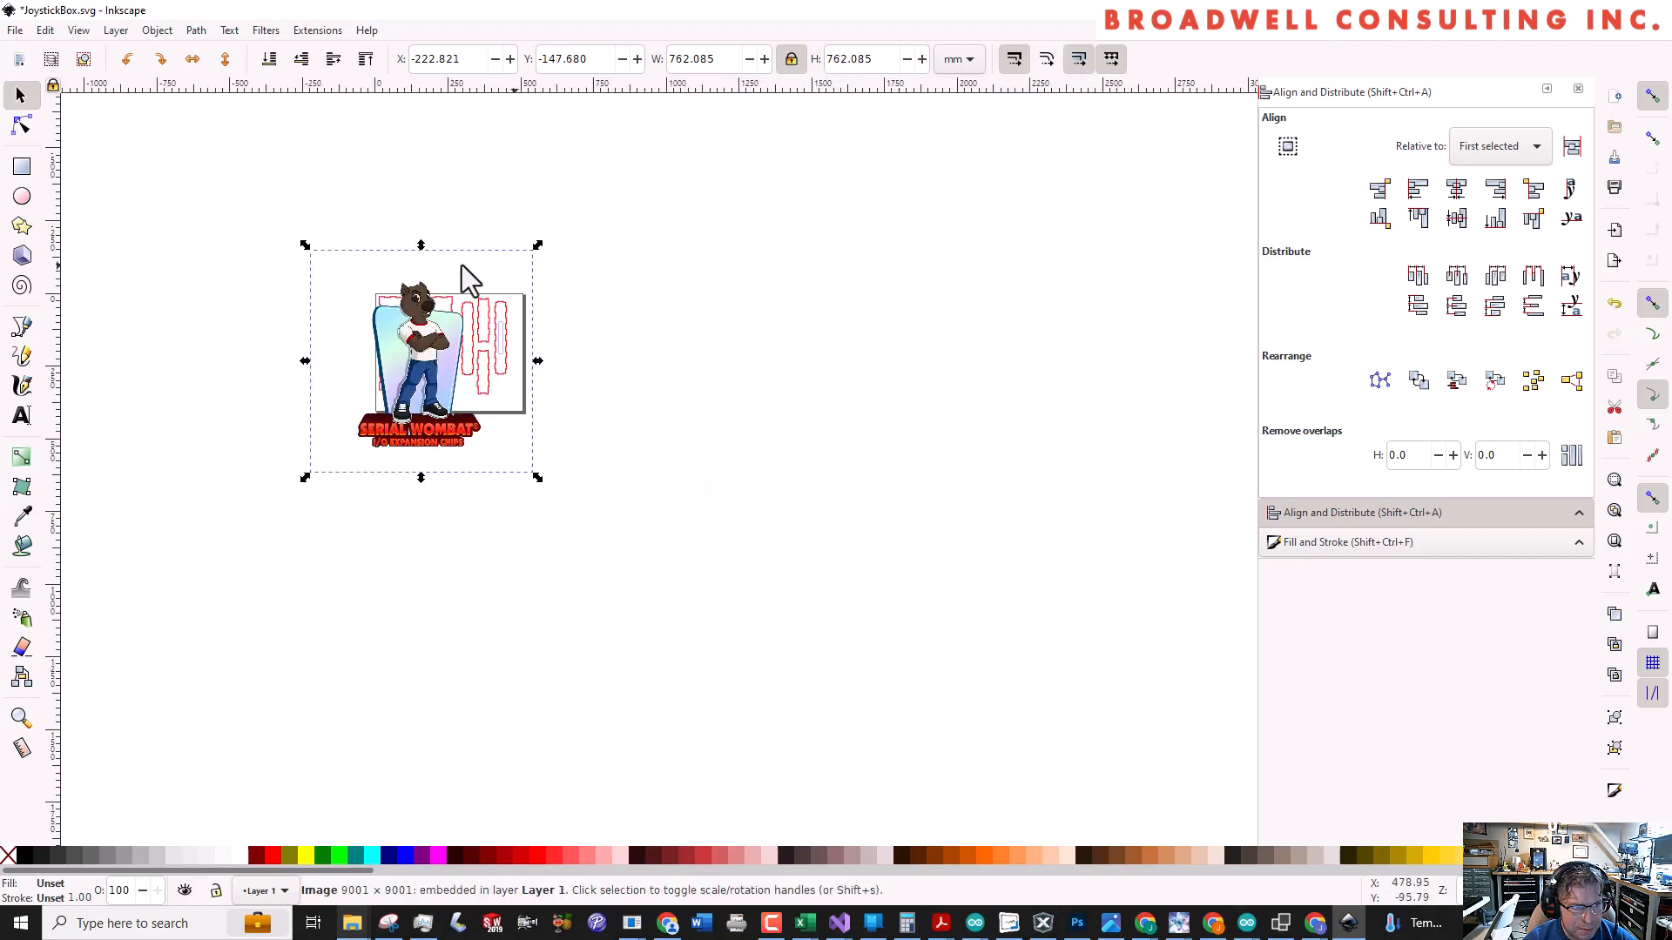
{"action": "key", "text": "shift"}
{"action": "left_click_drag", "start_coordinate": [304, 245], "coordinate": [387, 329]}
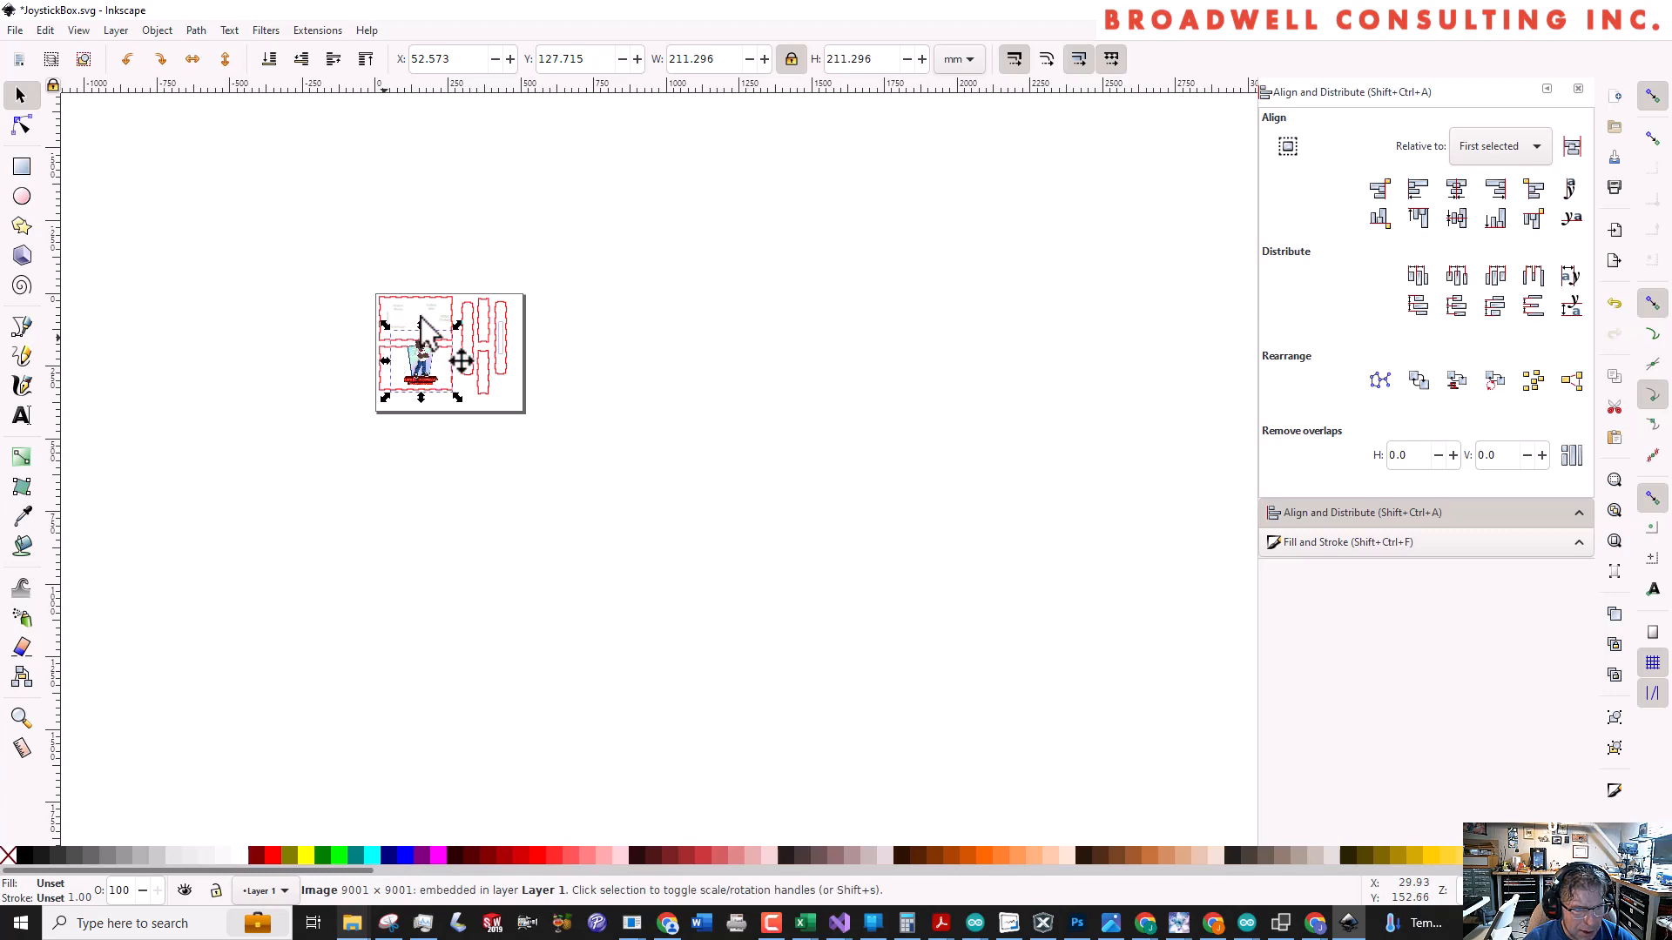
{"action": "scroll", "coordinate": [423, 340], "scroll_direction": "up", "scroll_amount": 4}
{"action": "scroll", "coordinate": [405, 405], "scroll_direction": "up", "scroll_amount": 1}
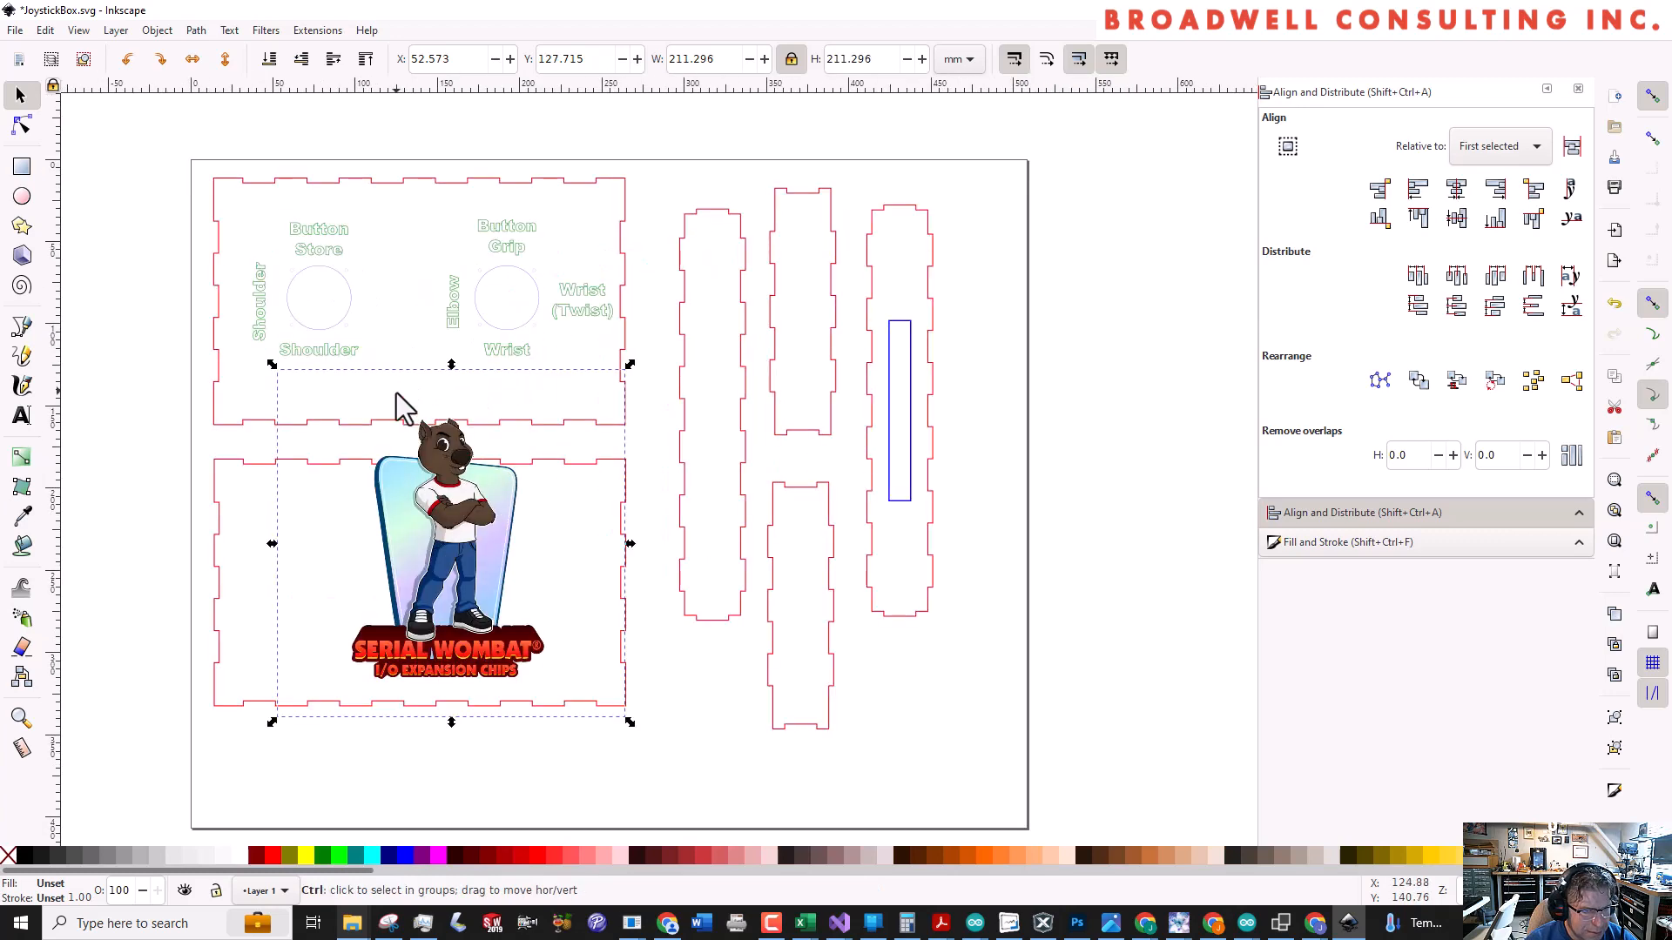
{"action": "scroll", "coordinate": [323, 405], "scroll_direction": "up", "scroll_amount": 1}
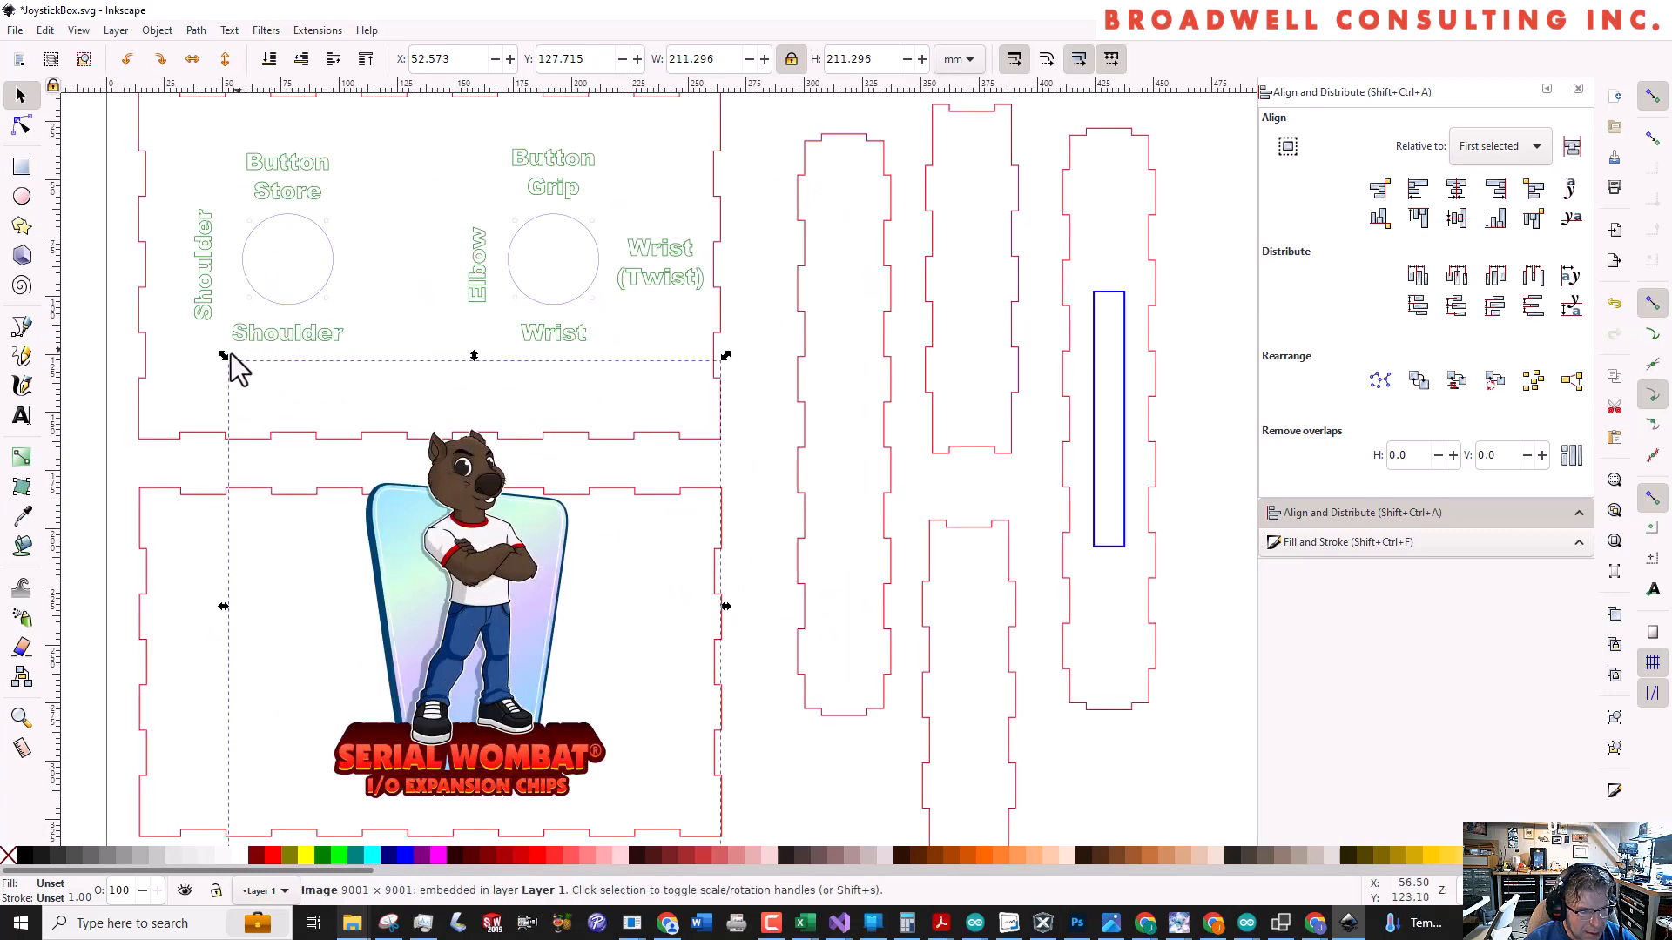
{"action": "left_click_drag", "start_coordinate": [222, 355], "coordinate": [562, 614]}
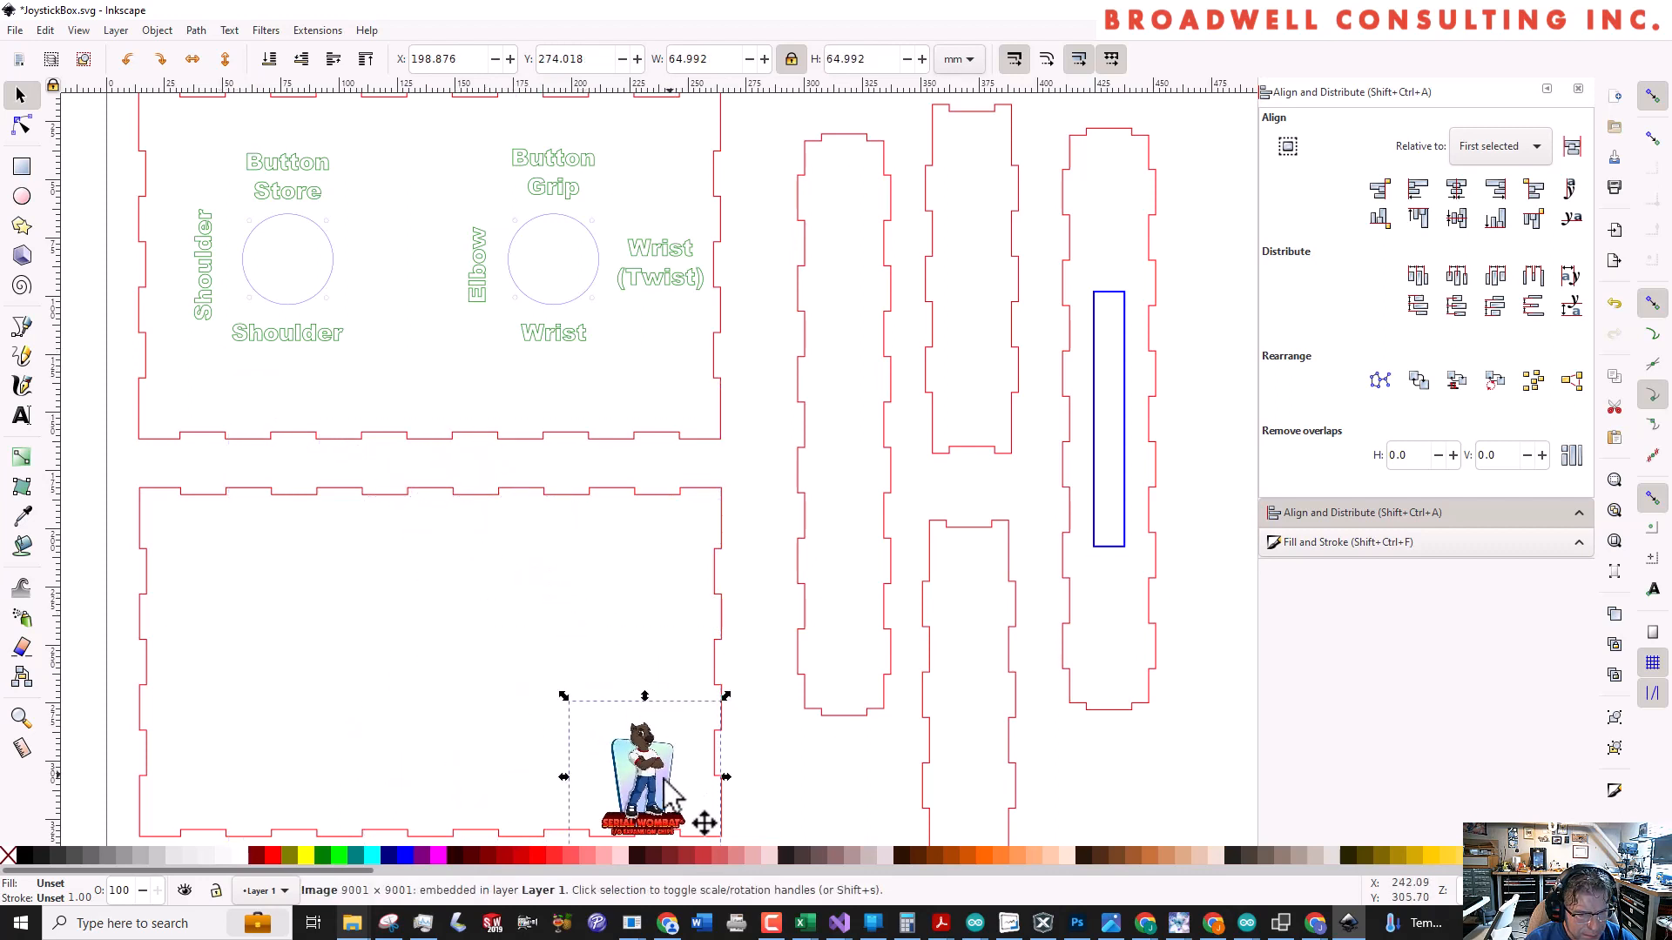
Place the Serial Wombat logo between the two joystick circles near the labelled panel's lower edge and centre it horizontally on the panel
{"action": "left_click_drag", "start_coordinate": [664, 785], "coordinate": [403, 324]}
{"action": "left_click", "coordinate": [522, 438], "text": "shift"}
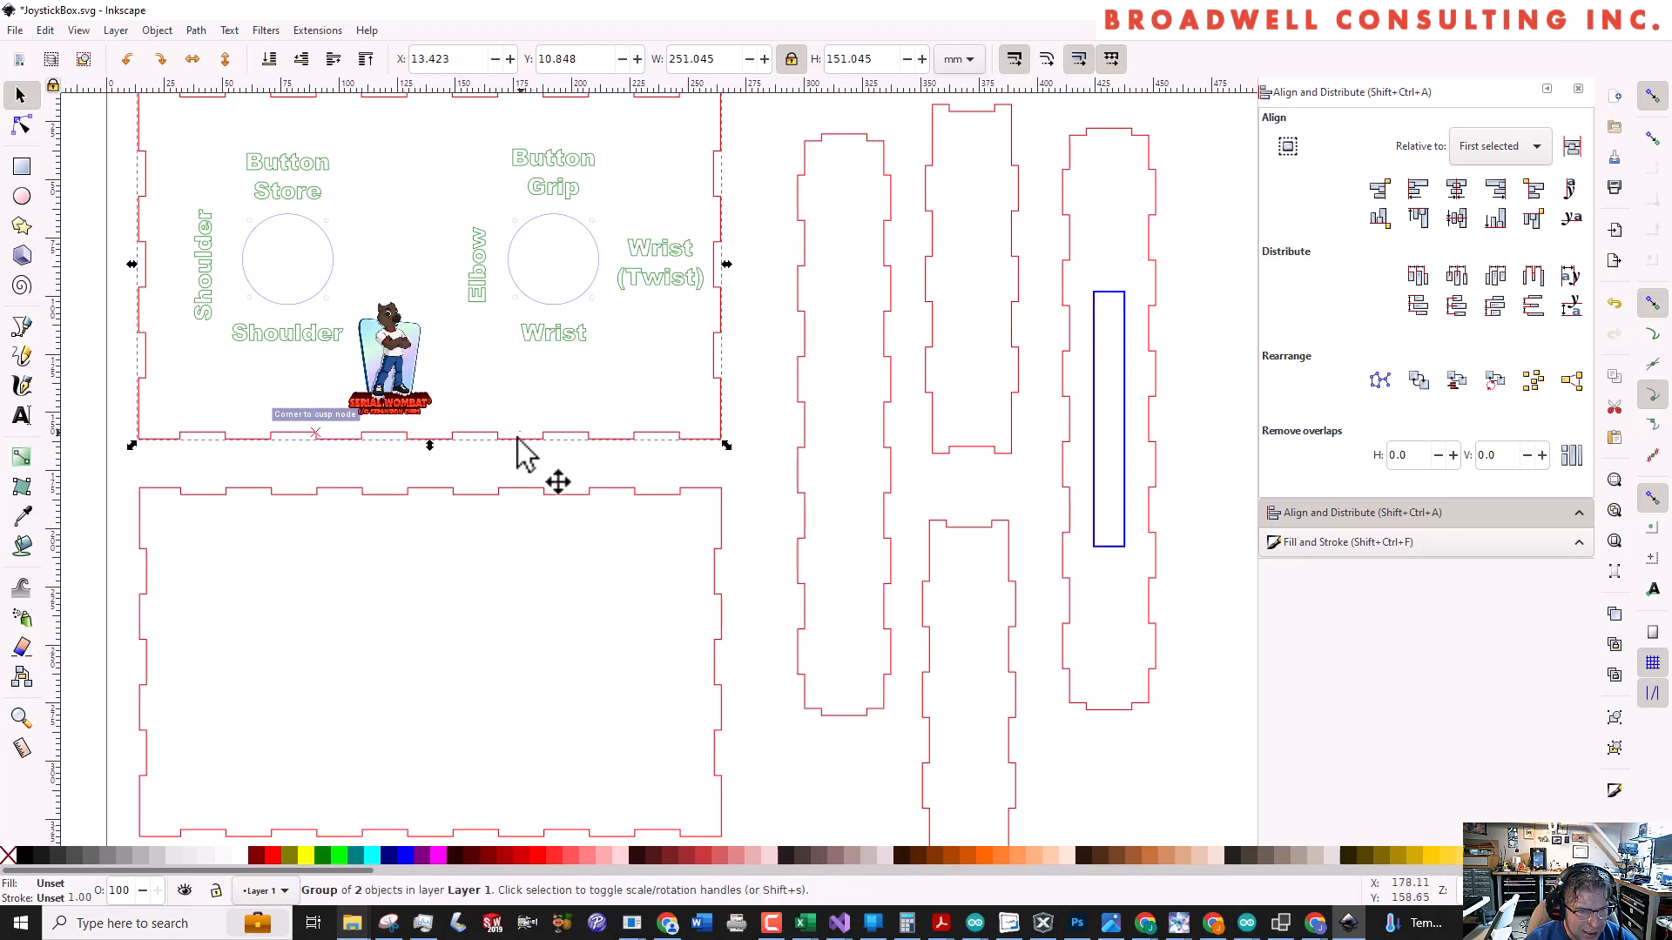
{"action": "left_click", "coordinate": [402, 371], "text": "shift"}
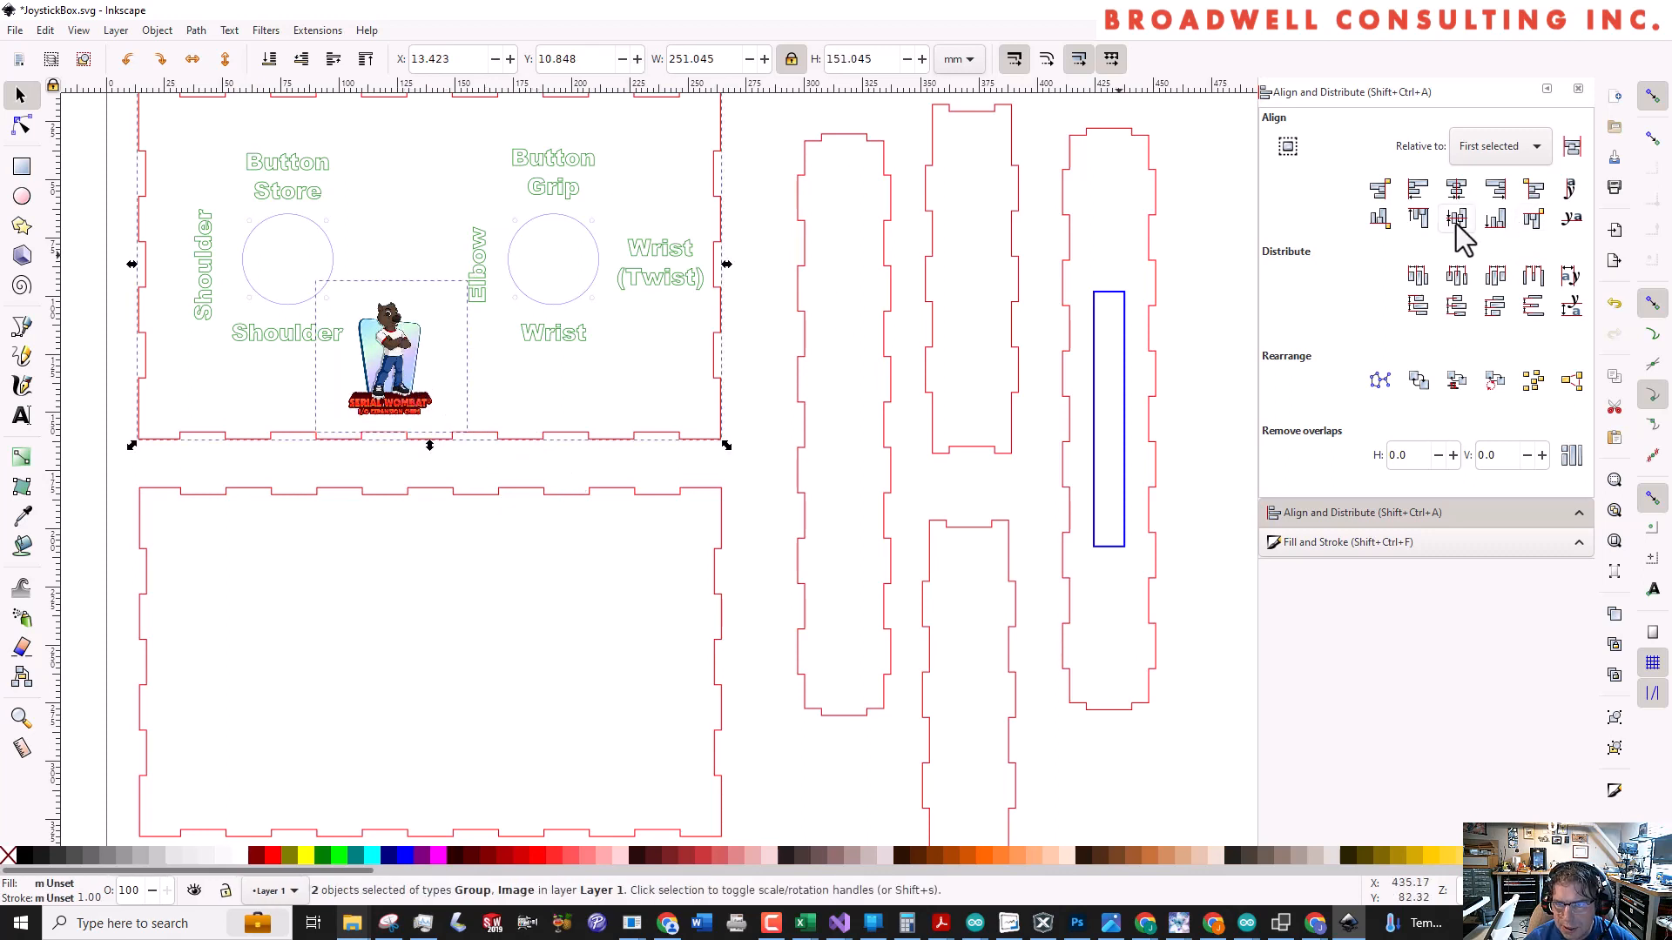
{"action": "left_click", "coordinate": [1458, 190]}
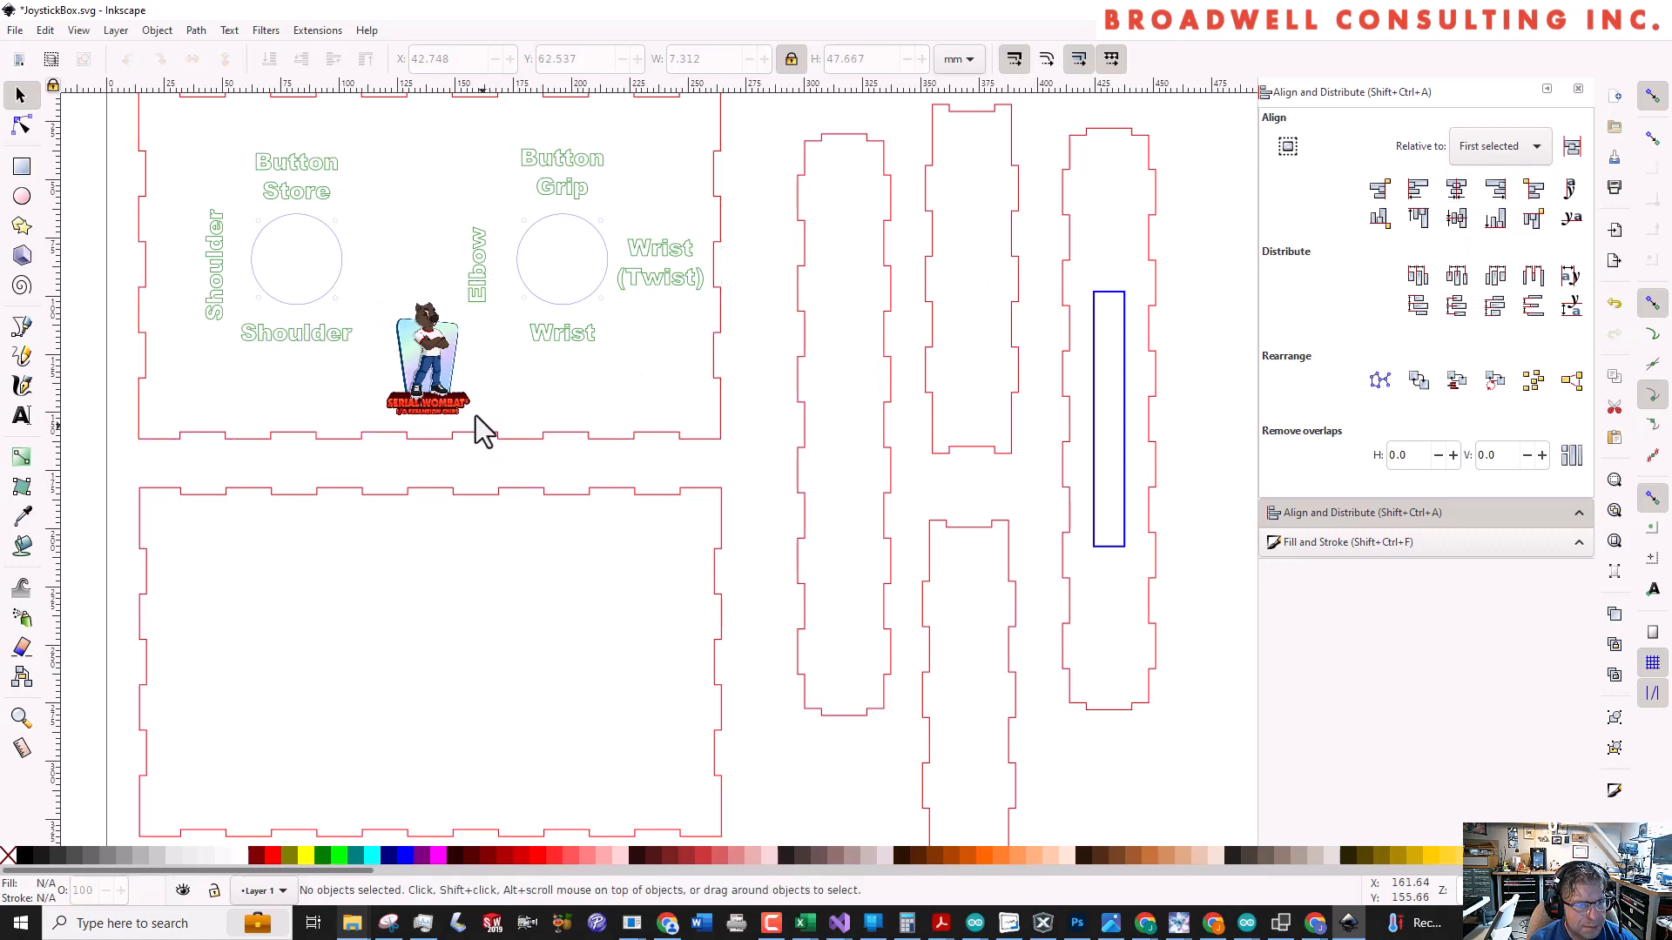
{"action": "scroll", "coordinate": [474, 426], "scroll_direction": "down", "scroll_amount": 3}
{"action": "scroll", "coordinate": [470, 435], "scroll_direction": "up", "scroll_amount": 4}
{"action": "scroll", "coordinate": [485, 452], "scroll_direction": "down", "scroll_amount": 2, "text": "ctrl"}
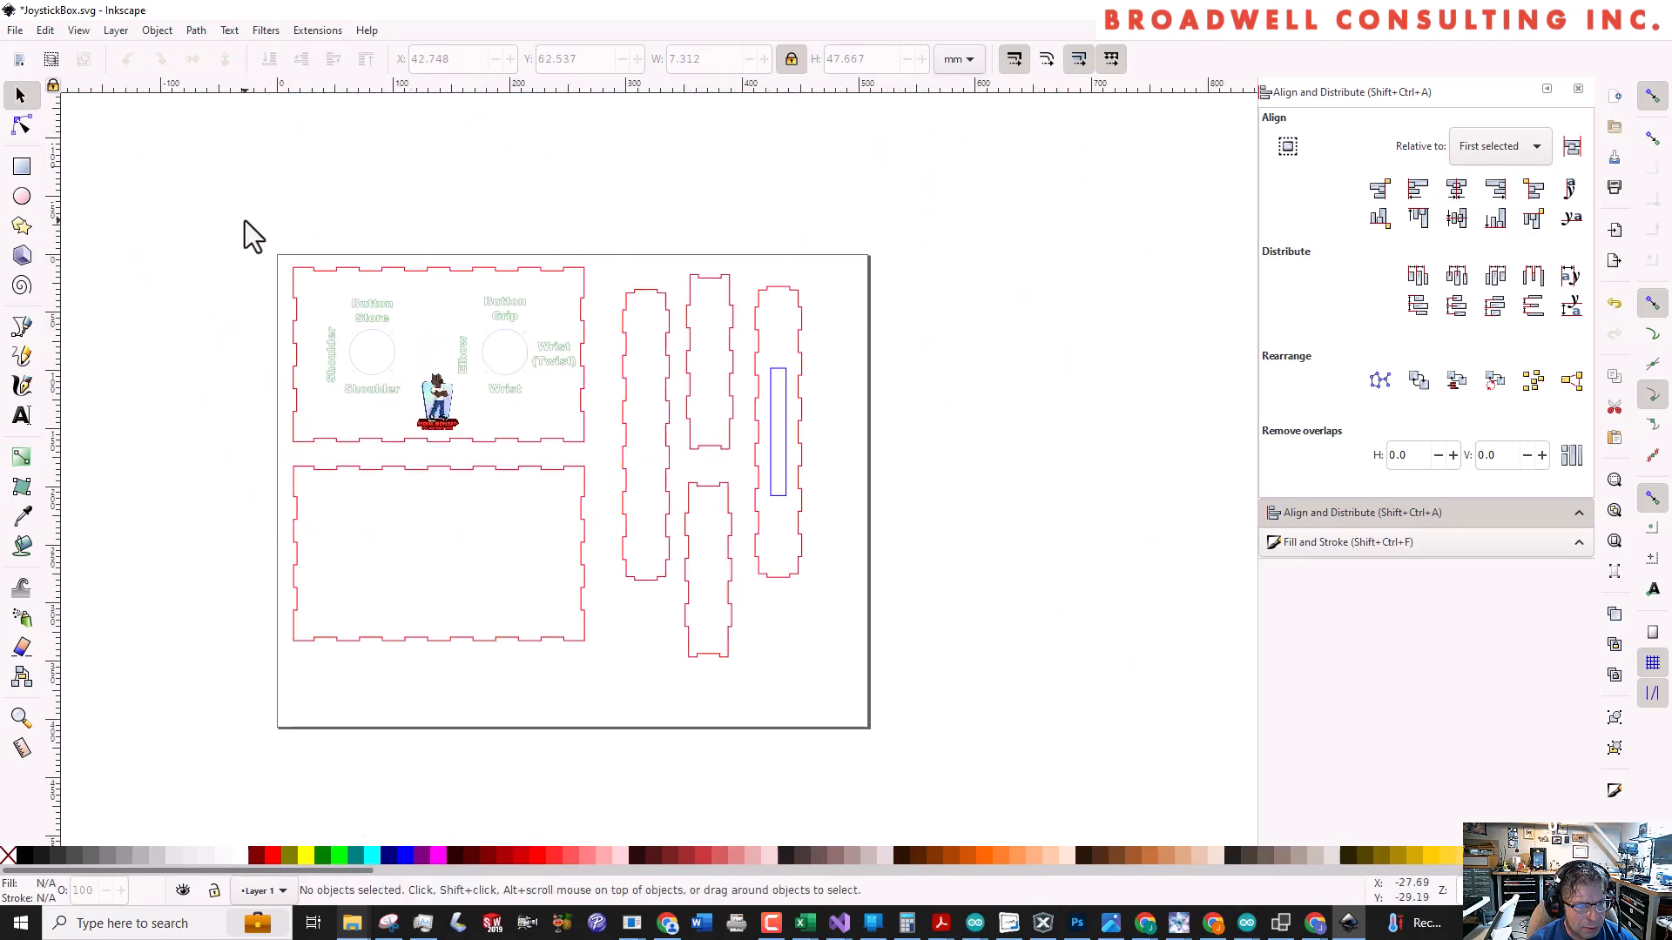
{"action": "left_click_drag", "start_coordinate": [245, 218], "coordinate": [598, 462]}
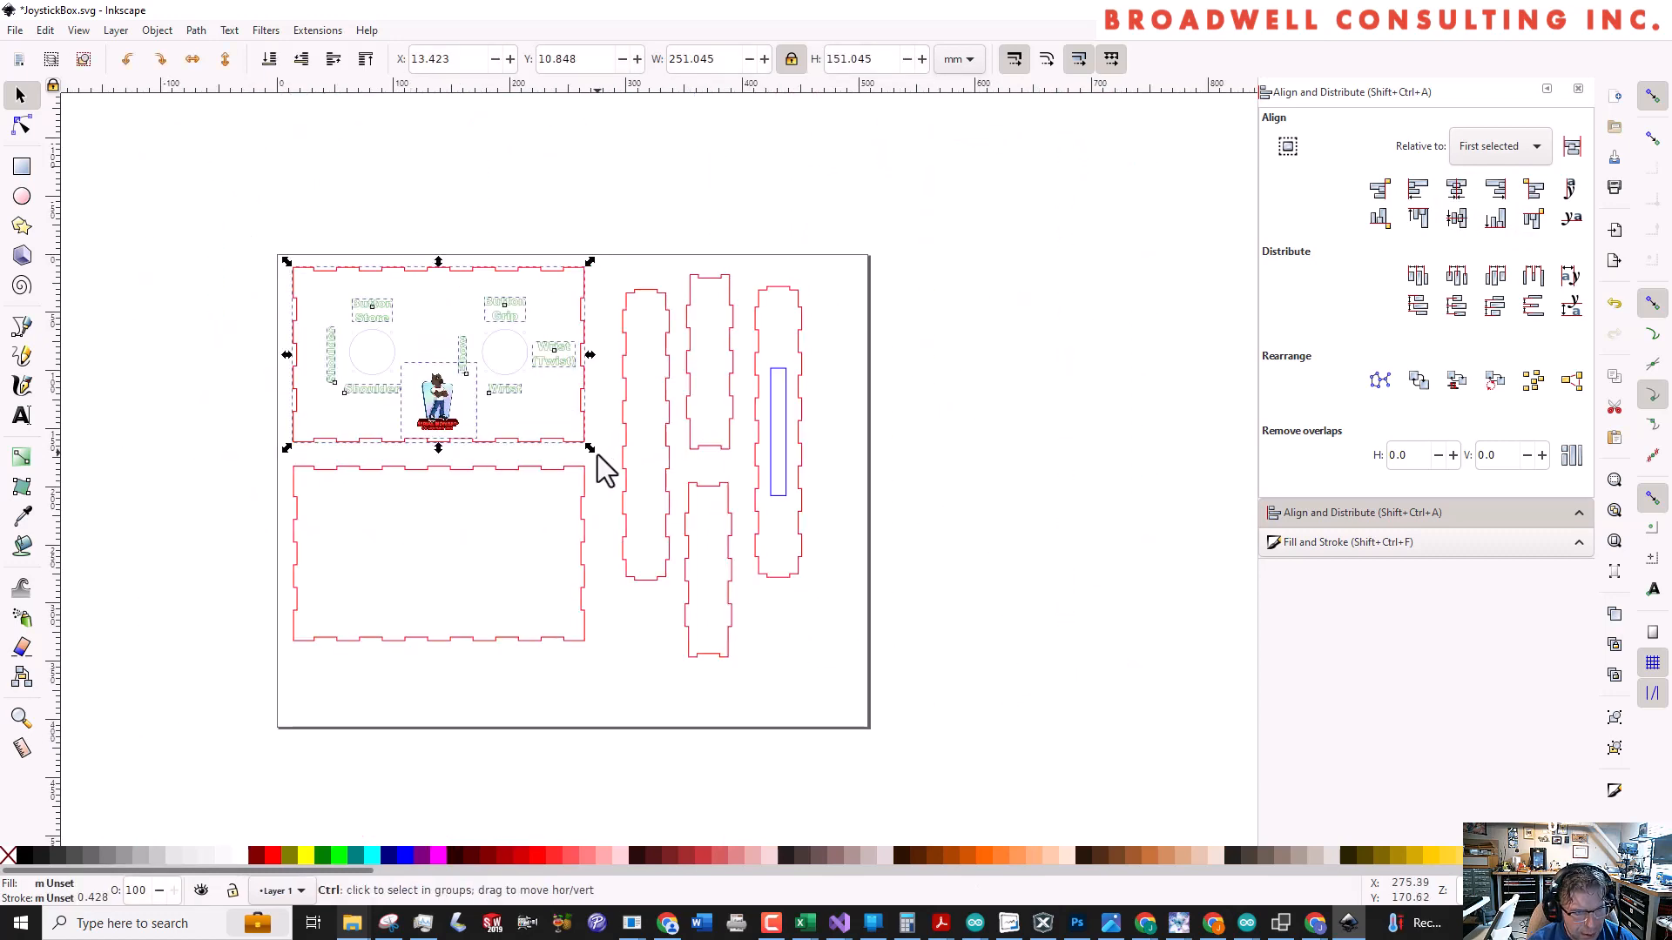
{"action": "left_click", "coordinate": [445, 237]}
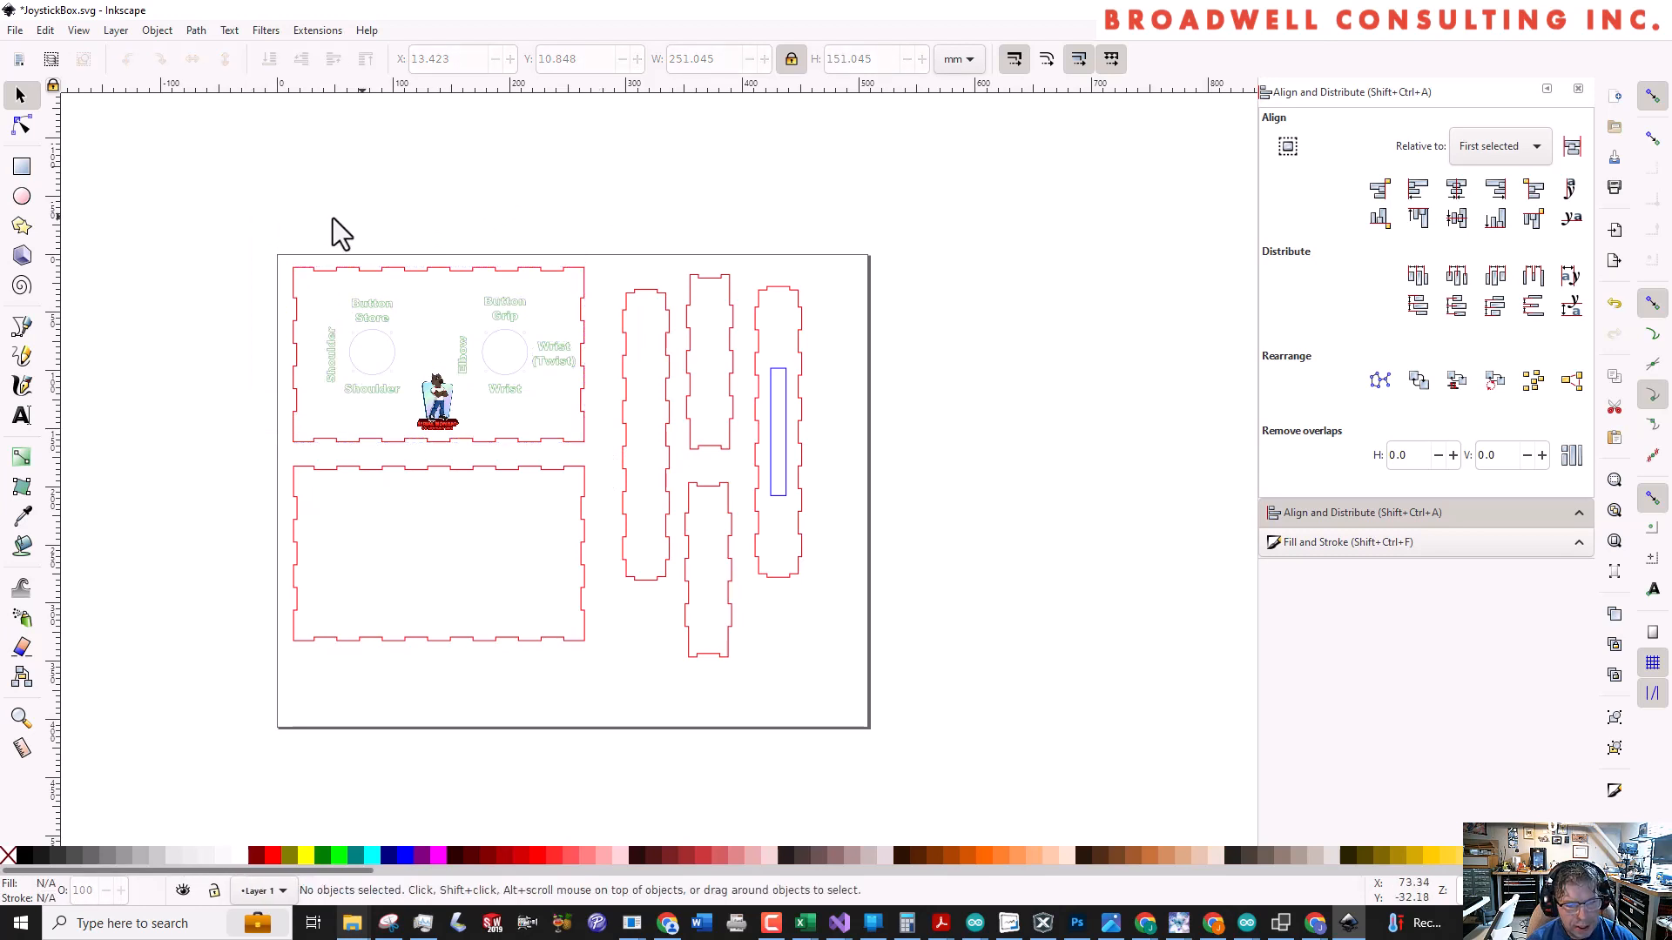
Save the drawing, switch to Glowforge in the browser and upload JoystickBox.svg from RamDisk (Z:)
{"action": "left_click", "coordinate": [16, 31]}
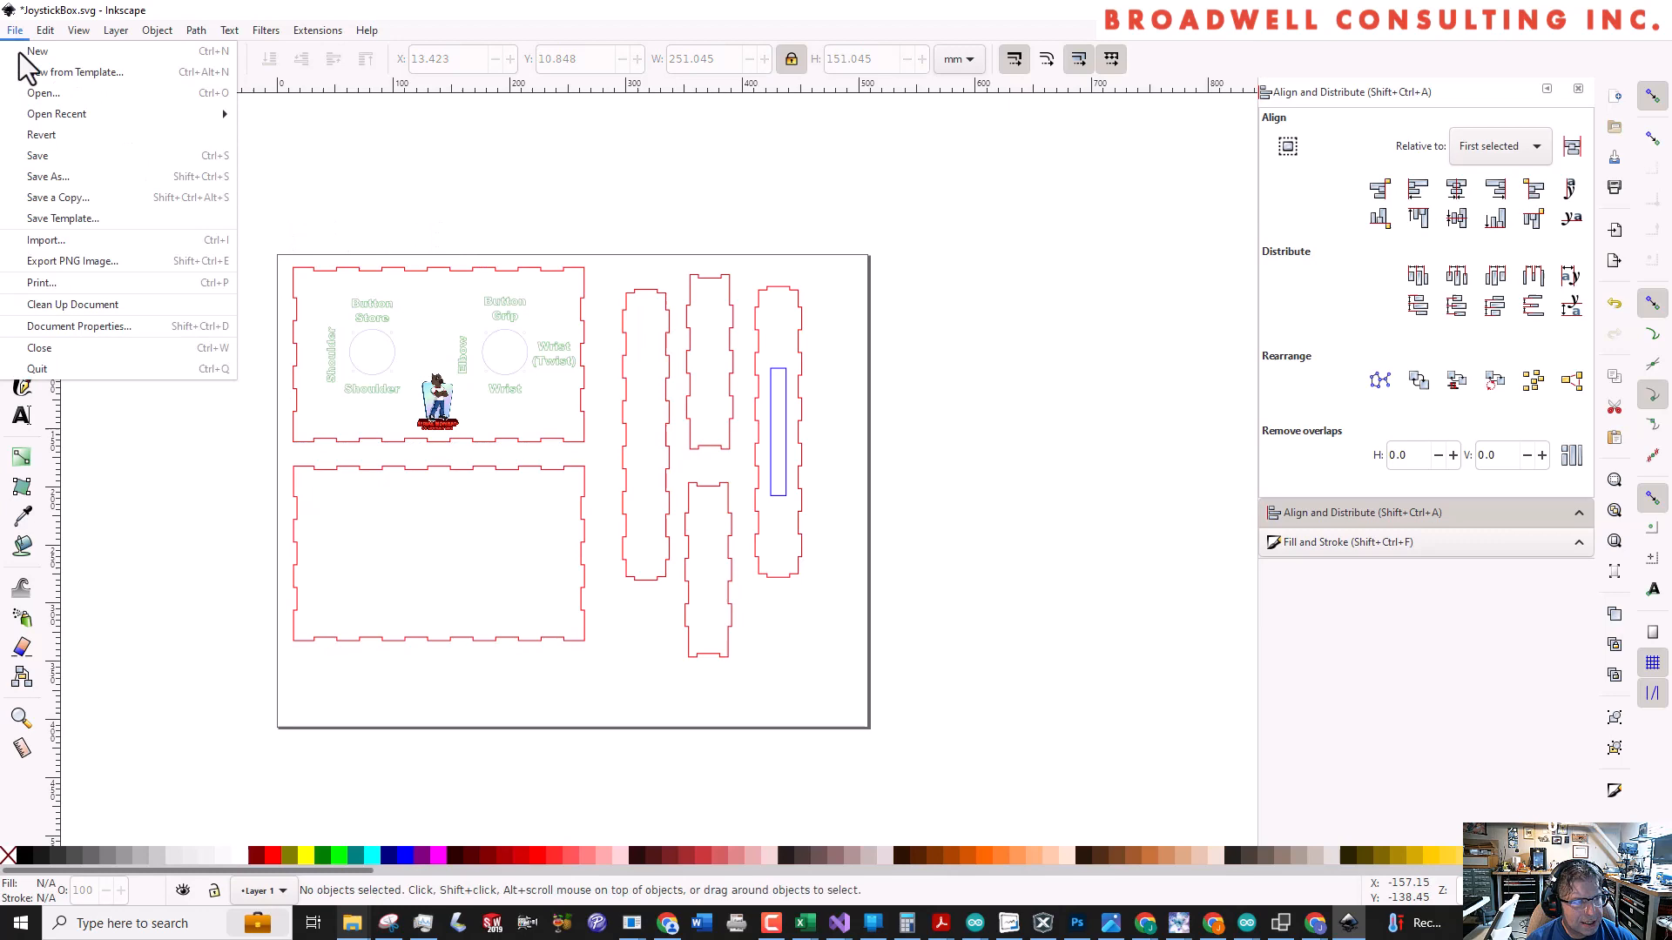
{"action": "left_click", "coordinate": [39, 157]}
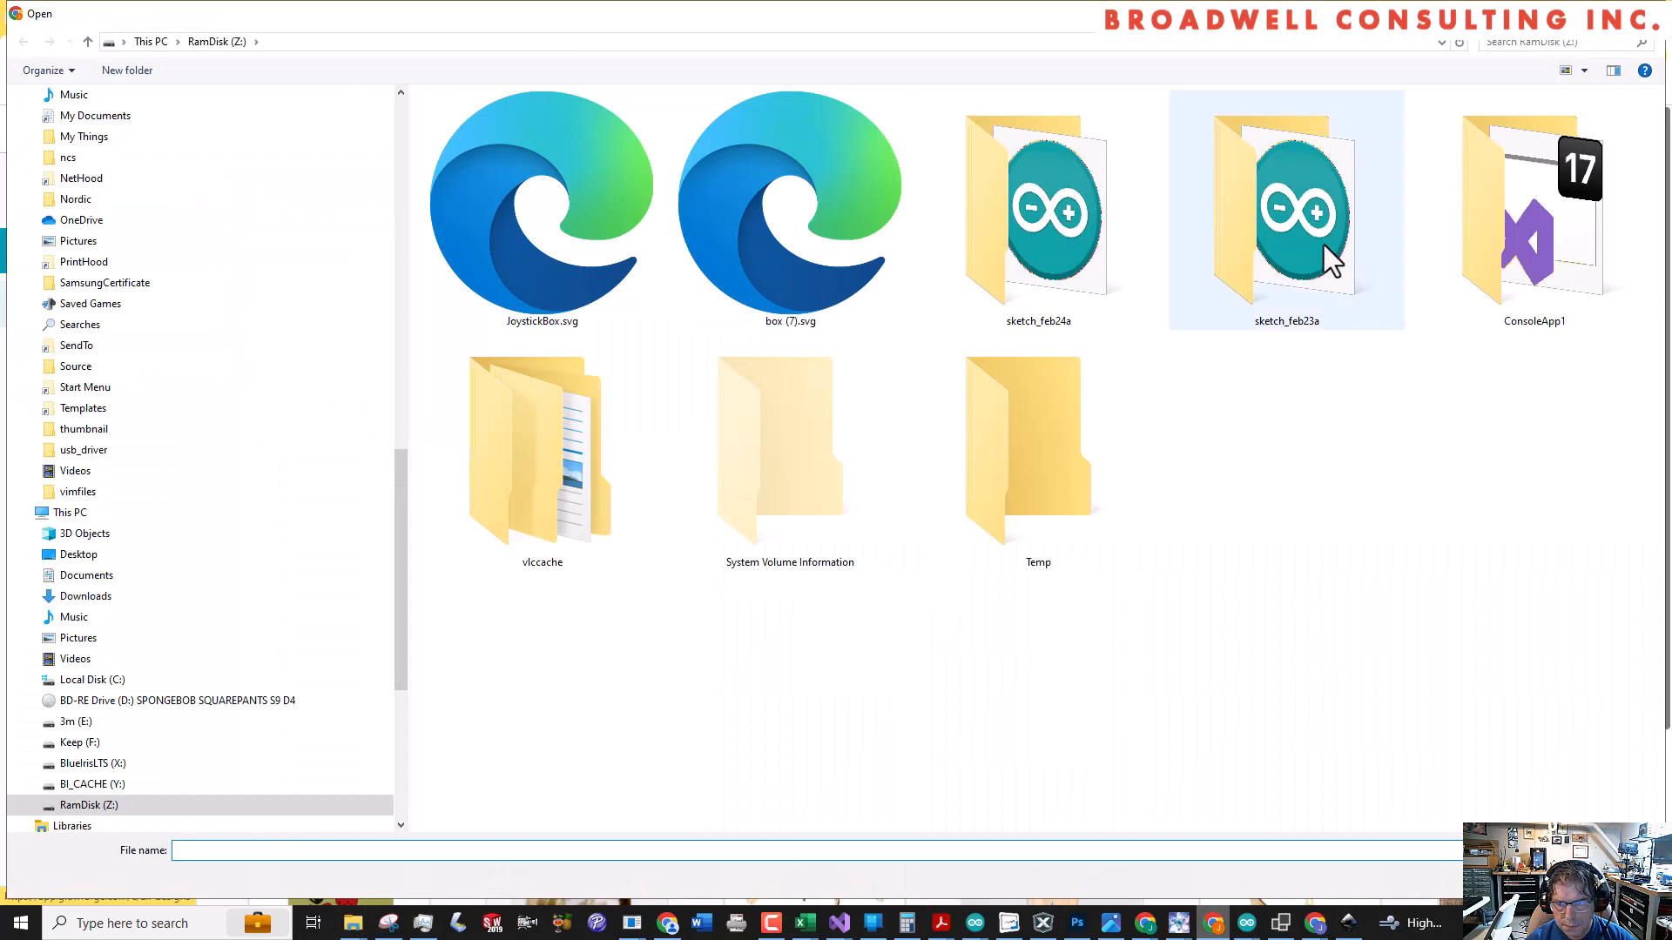
{"action": "left_click", "coordinate": [495, 234]}
{"action": "double_click", "coordinate": [495, 233]}
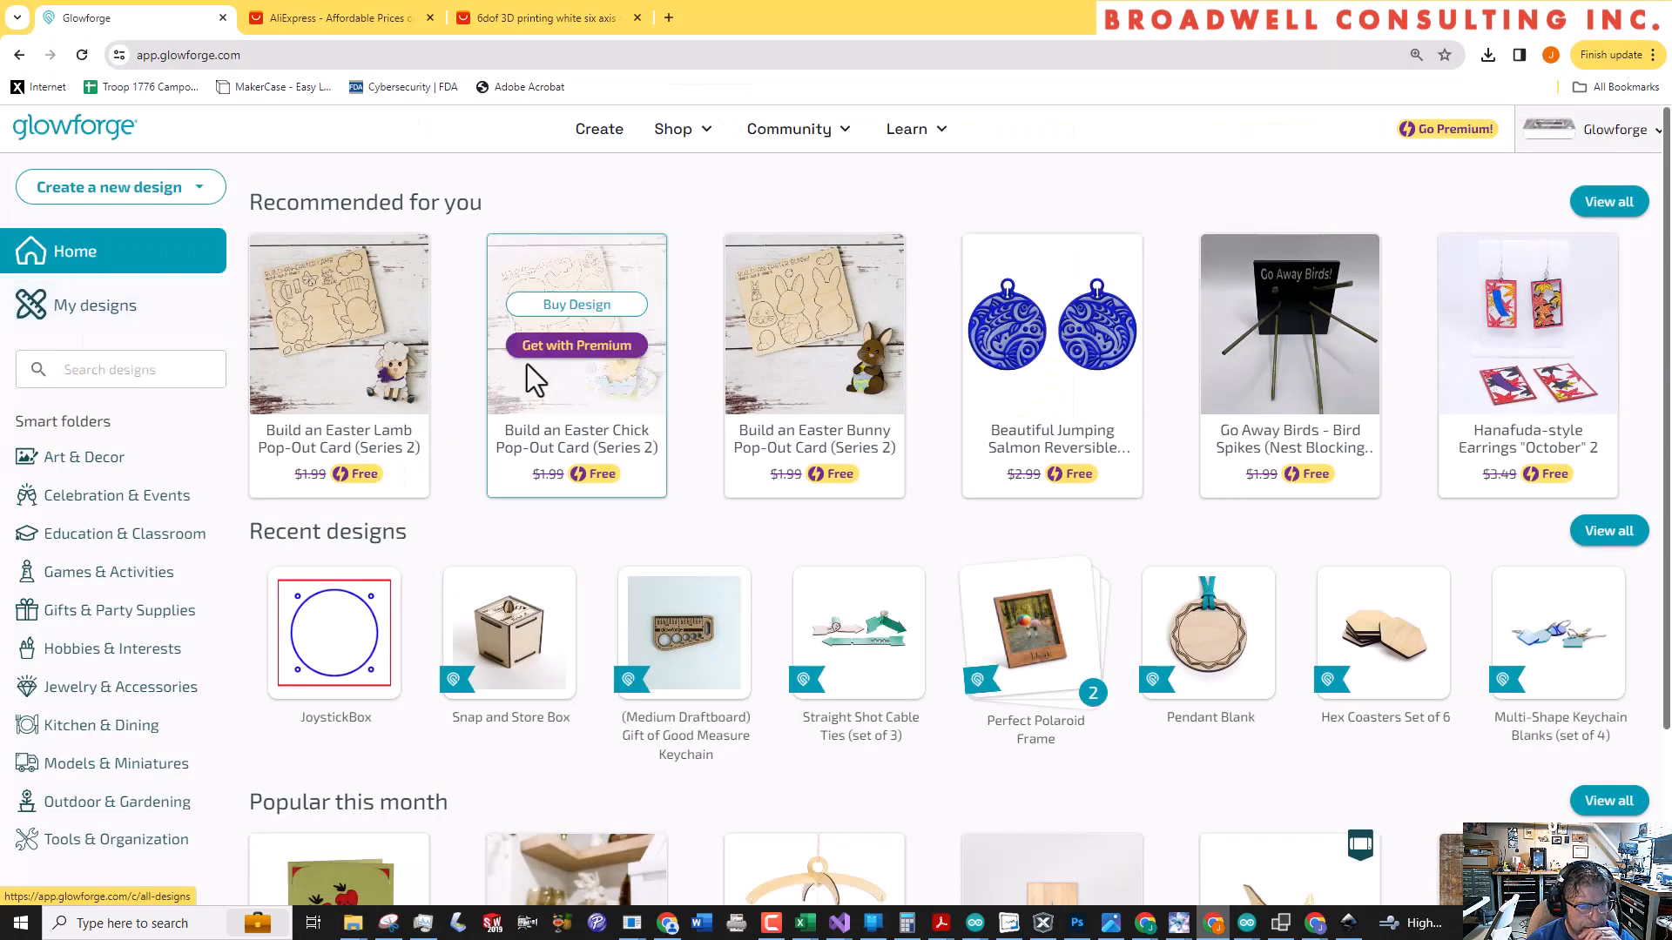
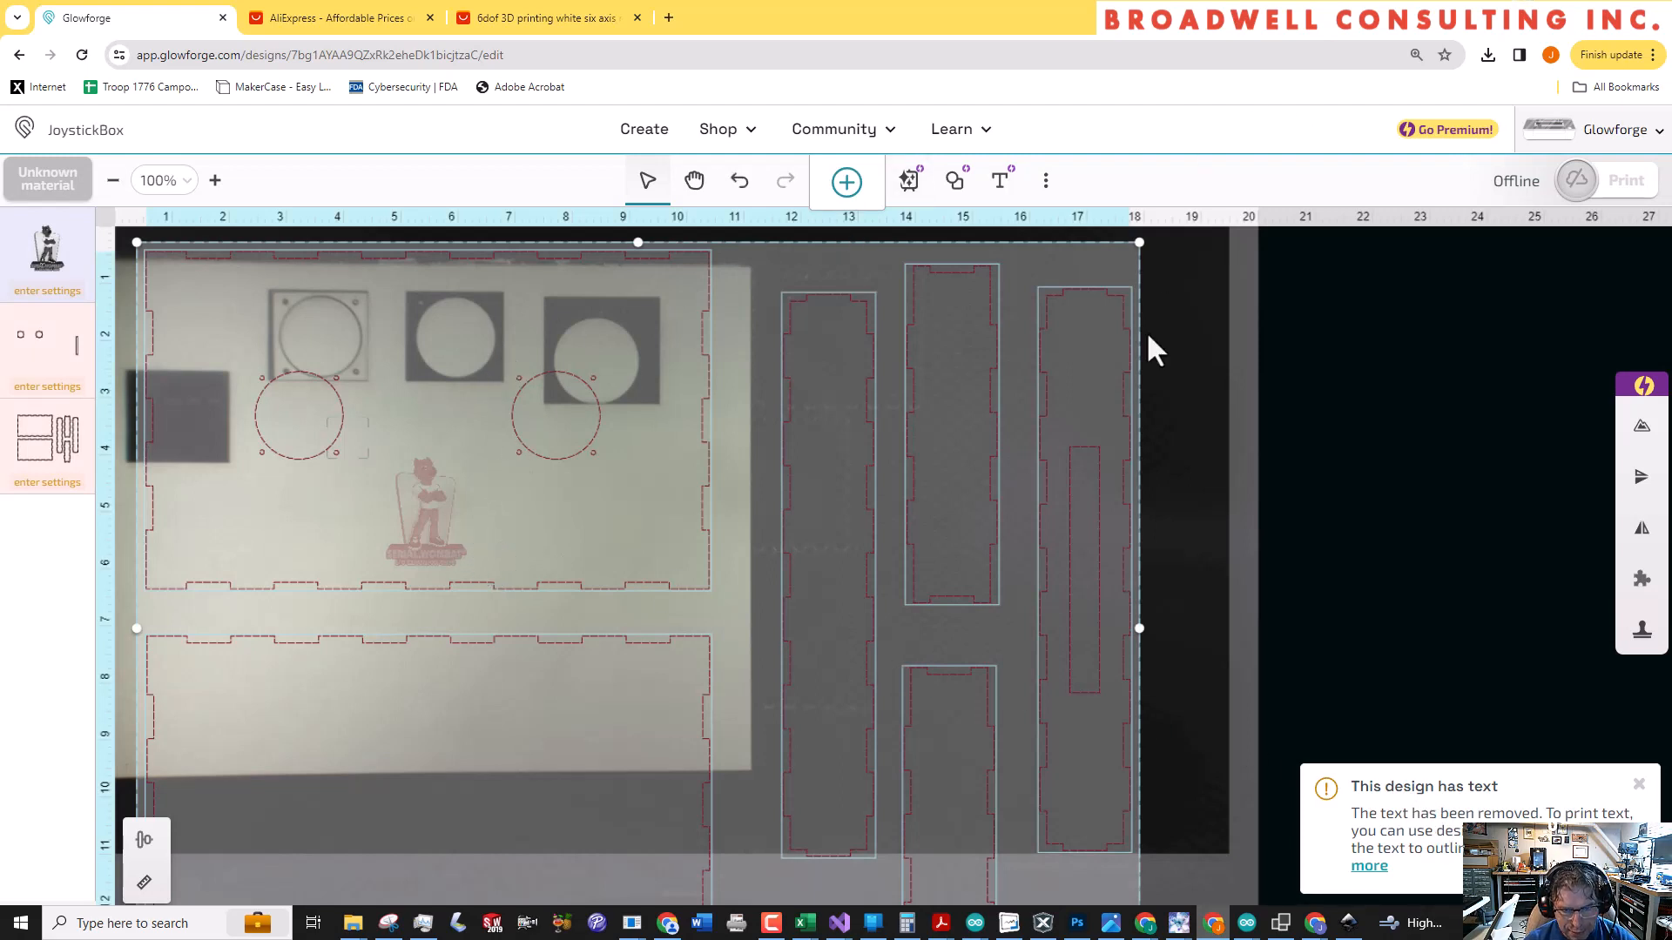
Switch to Inkscape and ungroup the nested group inside the labelled joystick panel
{"action": "left_click", "coordinate": [1348, 925]}
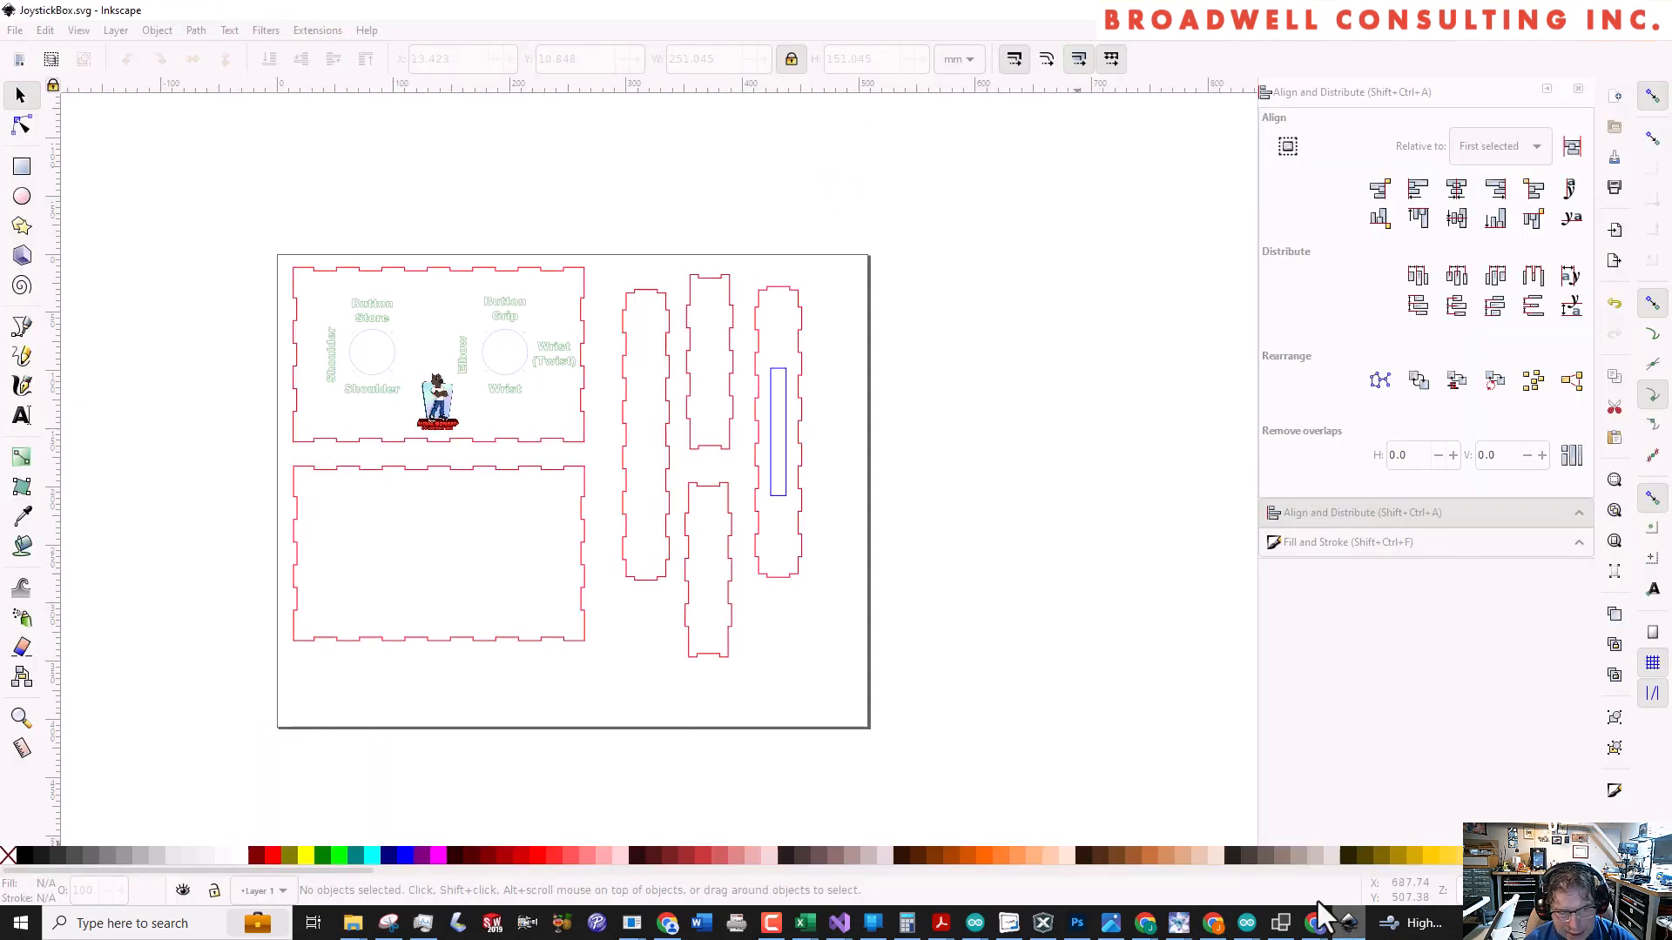
{"action": "left_click", "coordinate": [498, 311]}
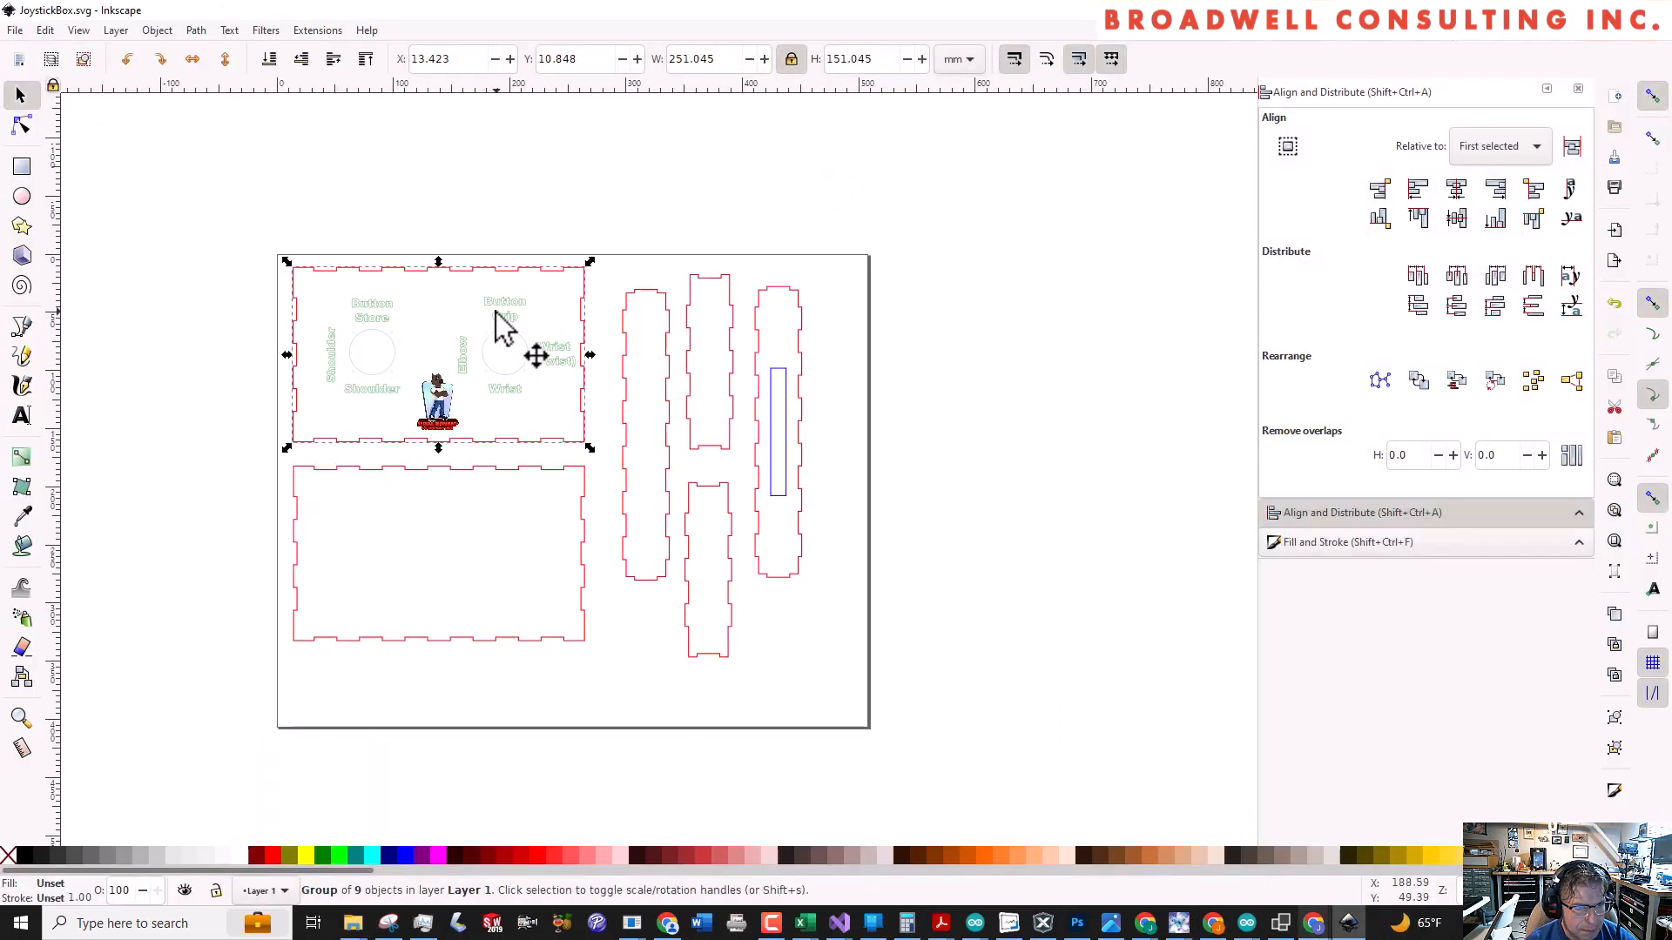
{"action": "double_click", "coordinate": [496, 311]}
{"action": "left_click", "coordinate": [495, 310]}
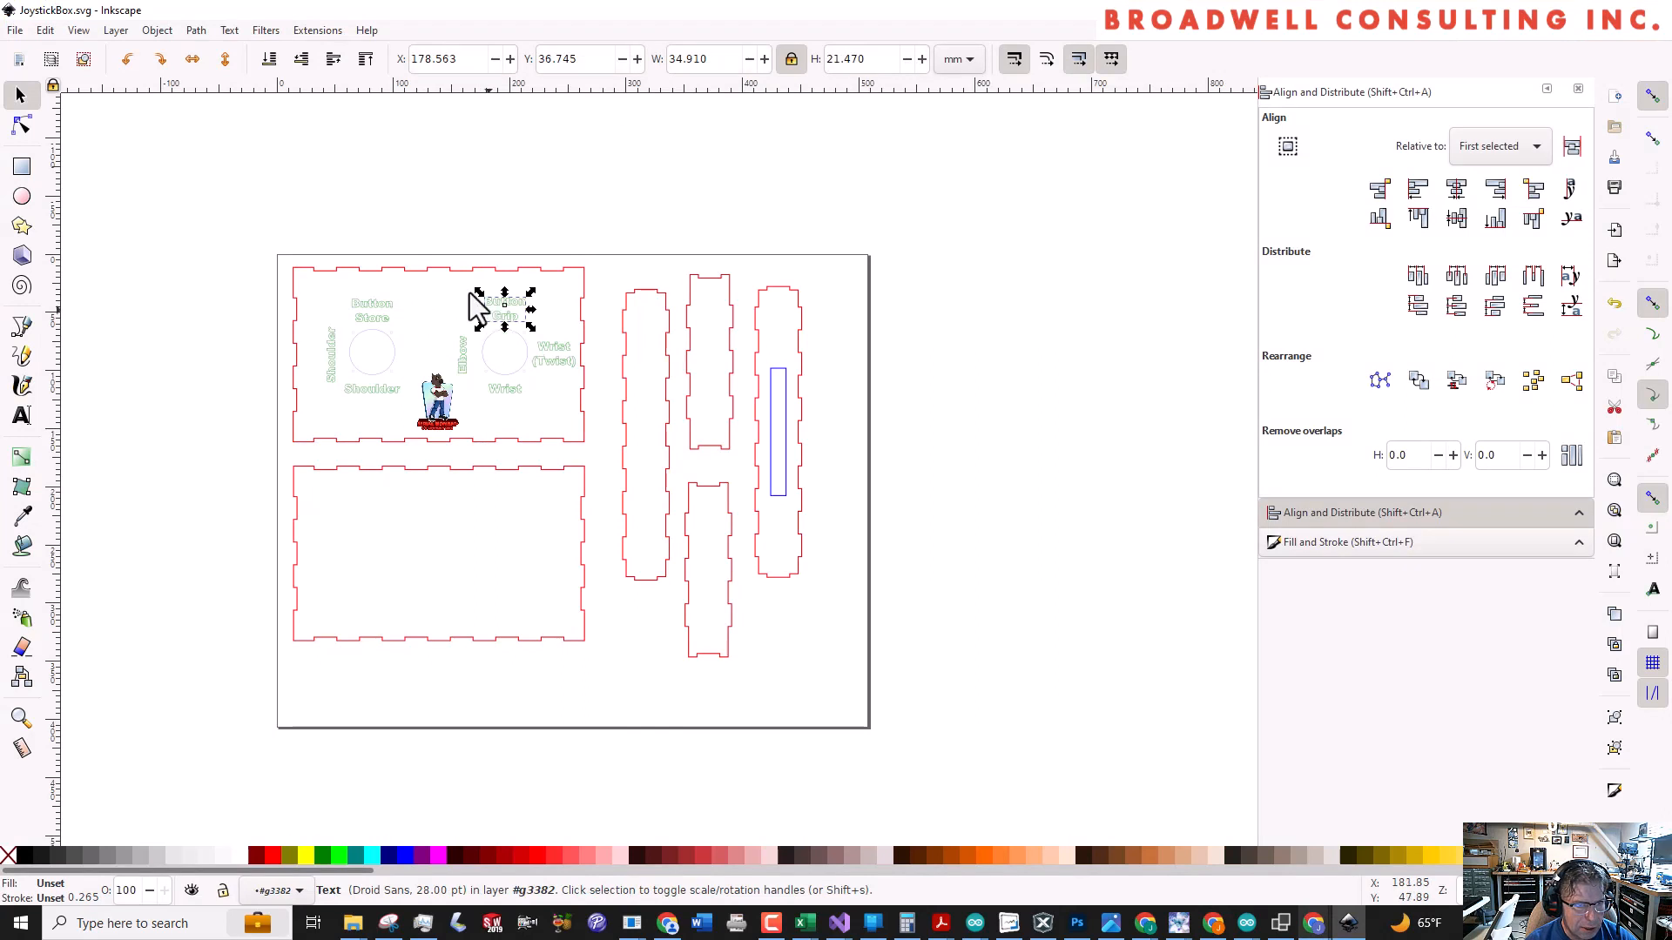
{"action": "left_click", "coordinate": [443, 278]}
{"action": "left_click", "coordinate": [431, 281]}
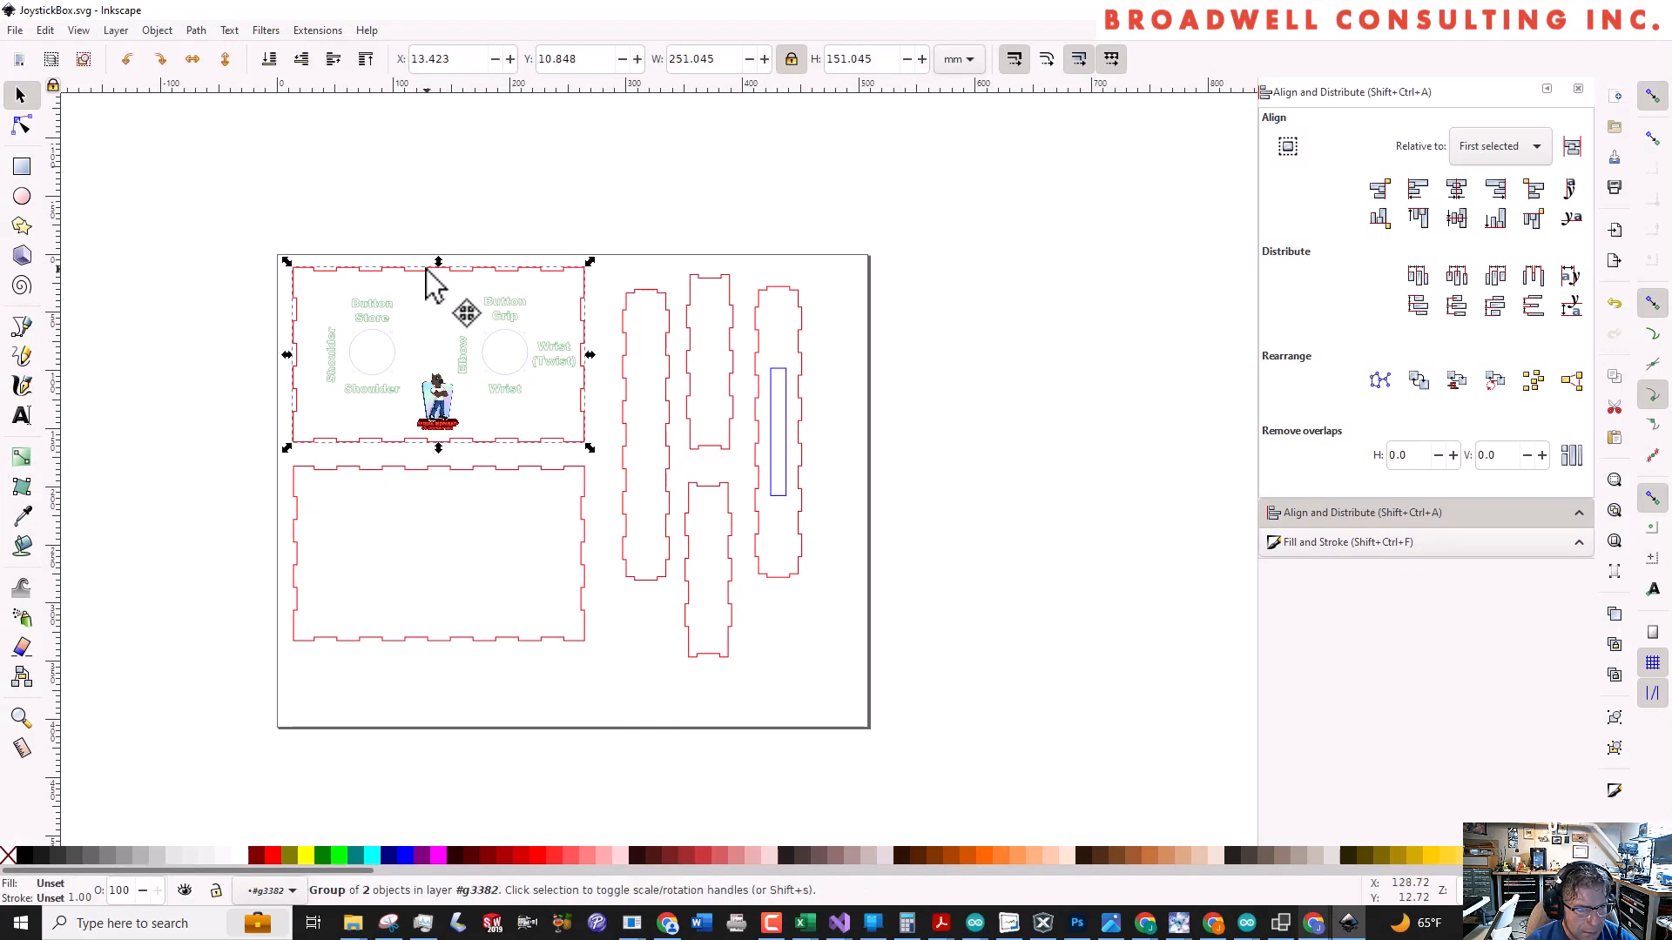
{"action": "left_click", "coordinate": [157, 30]}
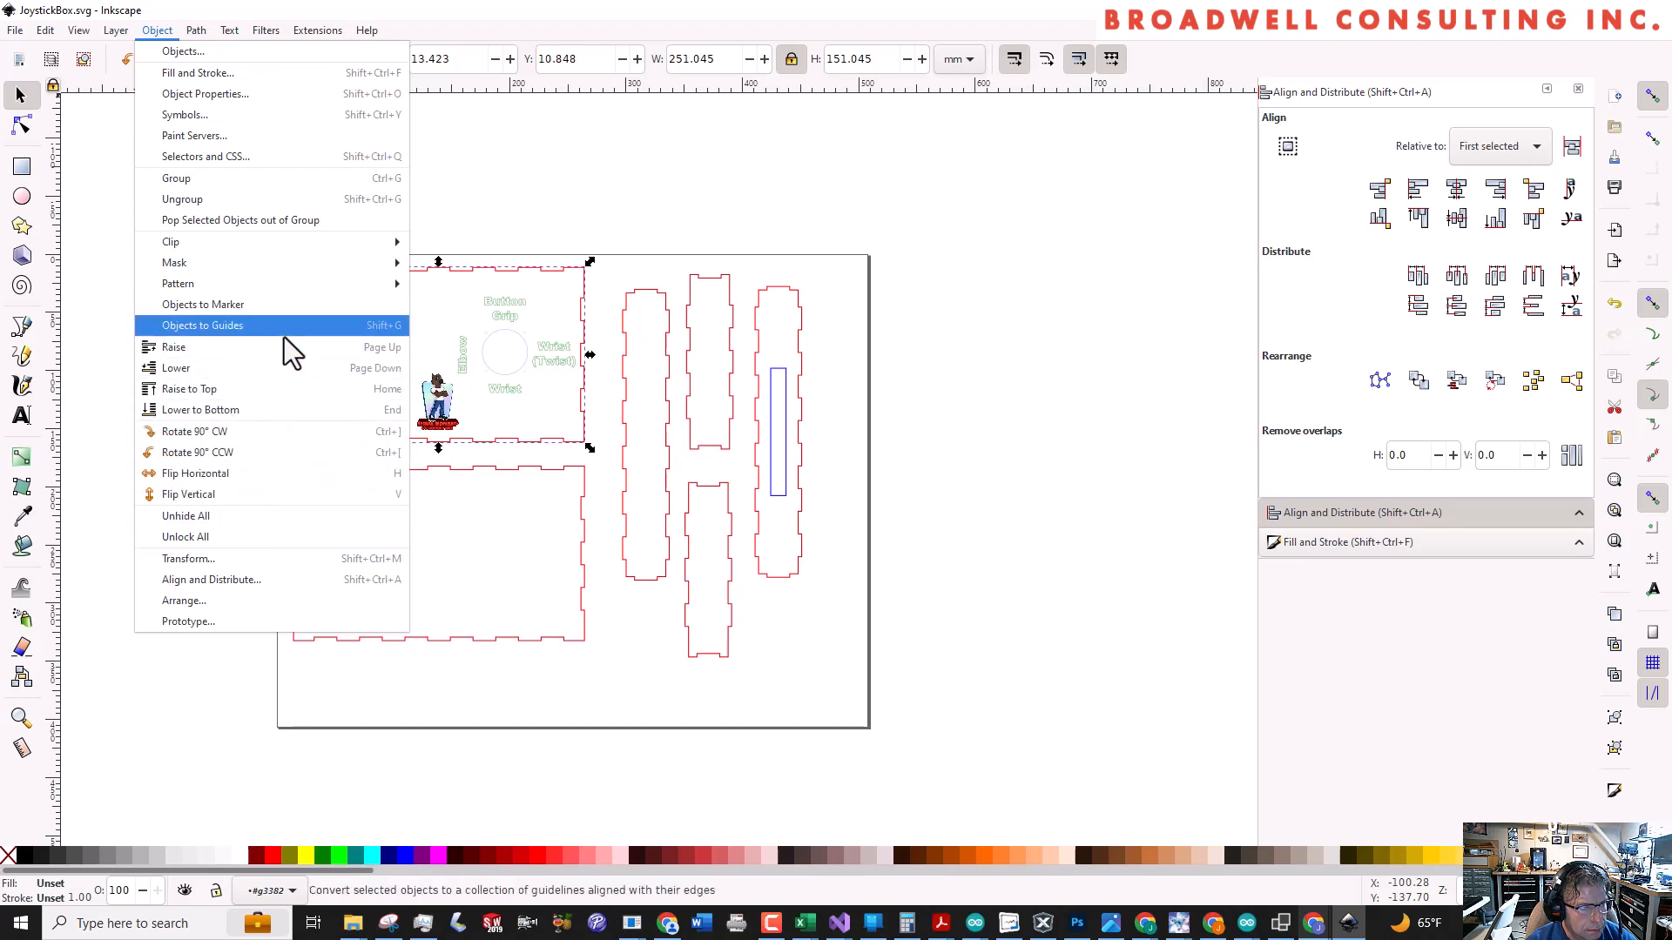
{"action": "left_click", "coordinate": [296, 202]}
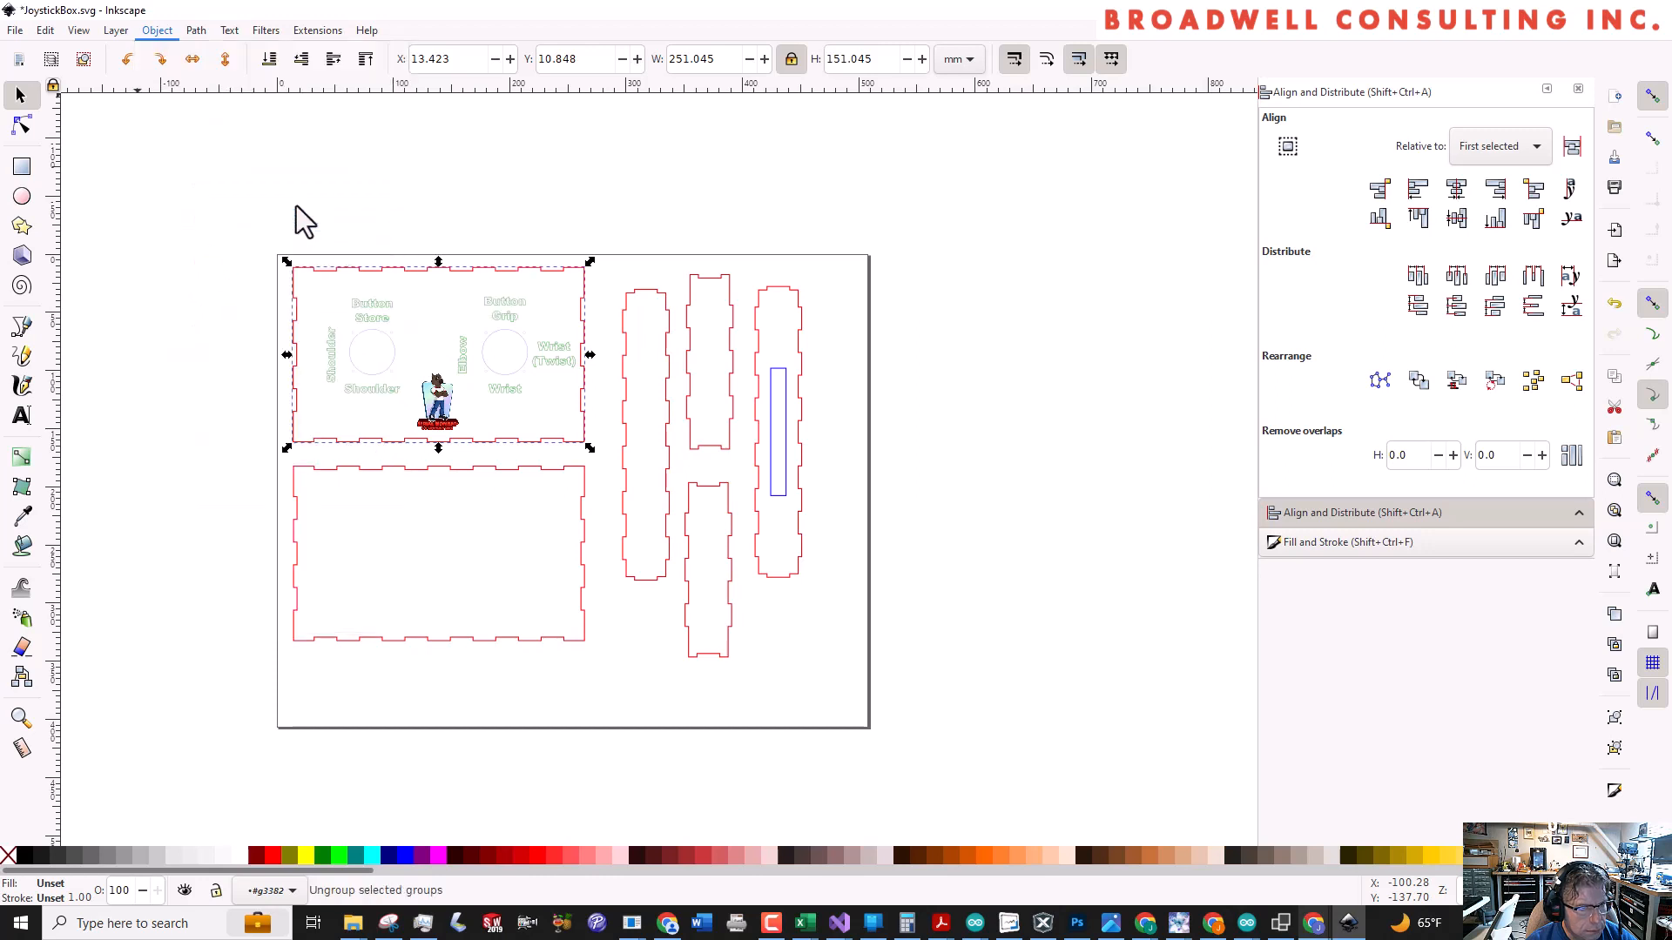
Convert all seven joystick text labels on the upper panel to paths
{"action": "left_click", "coordinate": [364, 315]}
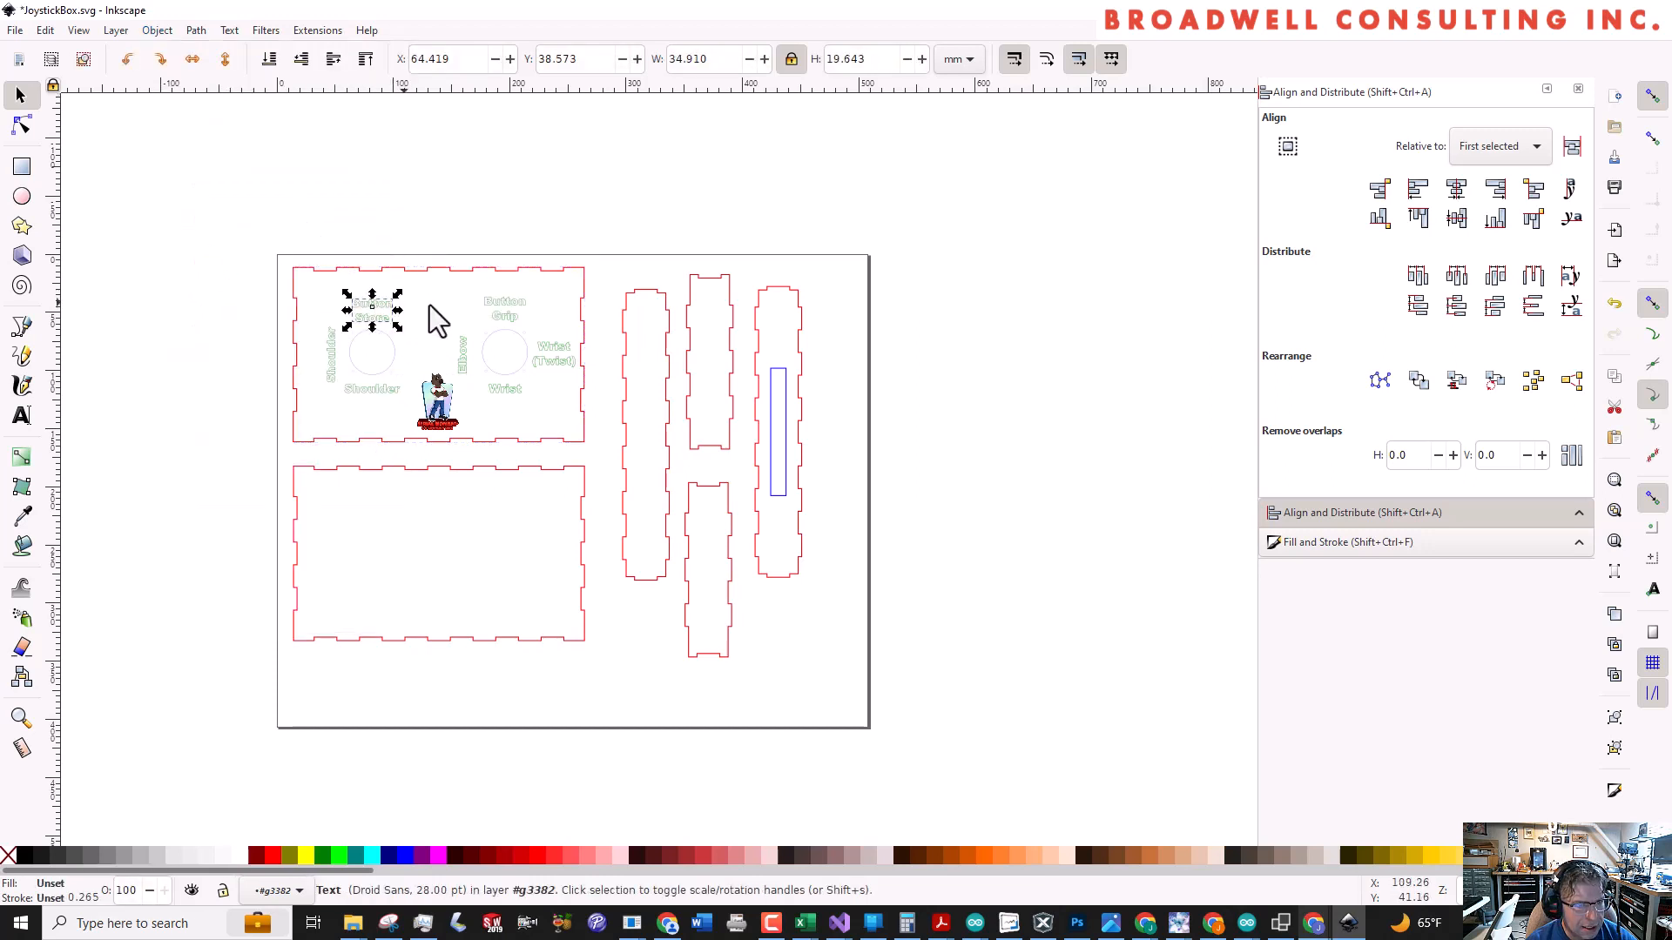
{"action": "left_click", "coordinate": [502, 314], "text": "shift"}
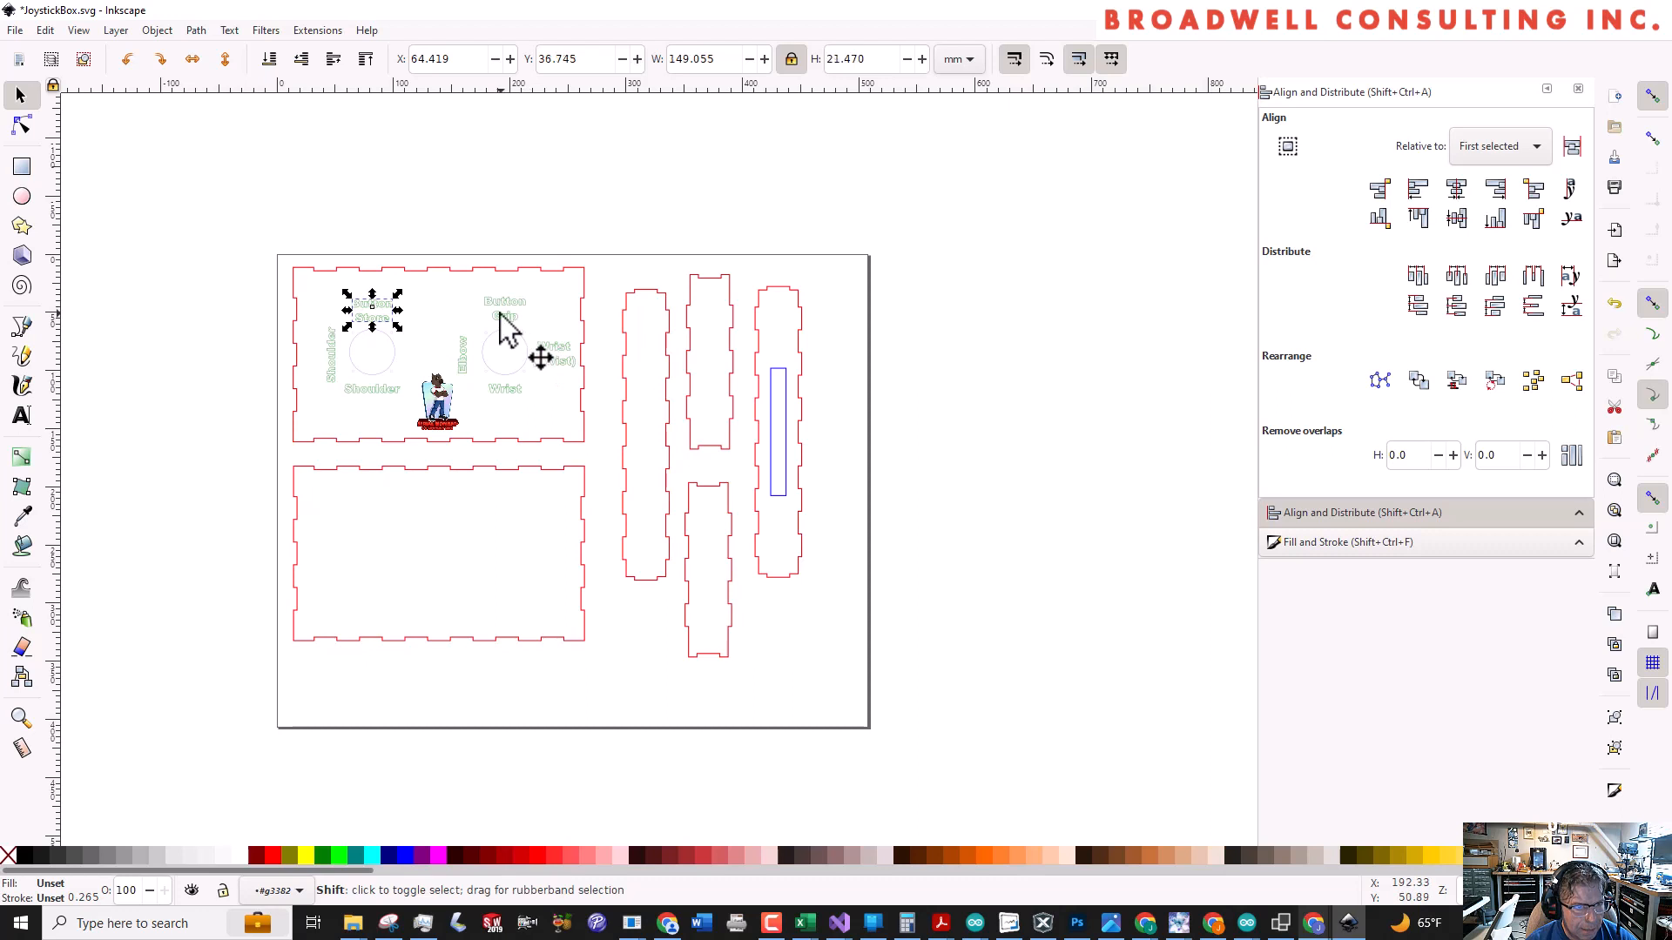
{"action": "left_click", "coordinate": [557, 359], "text": "shift"}
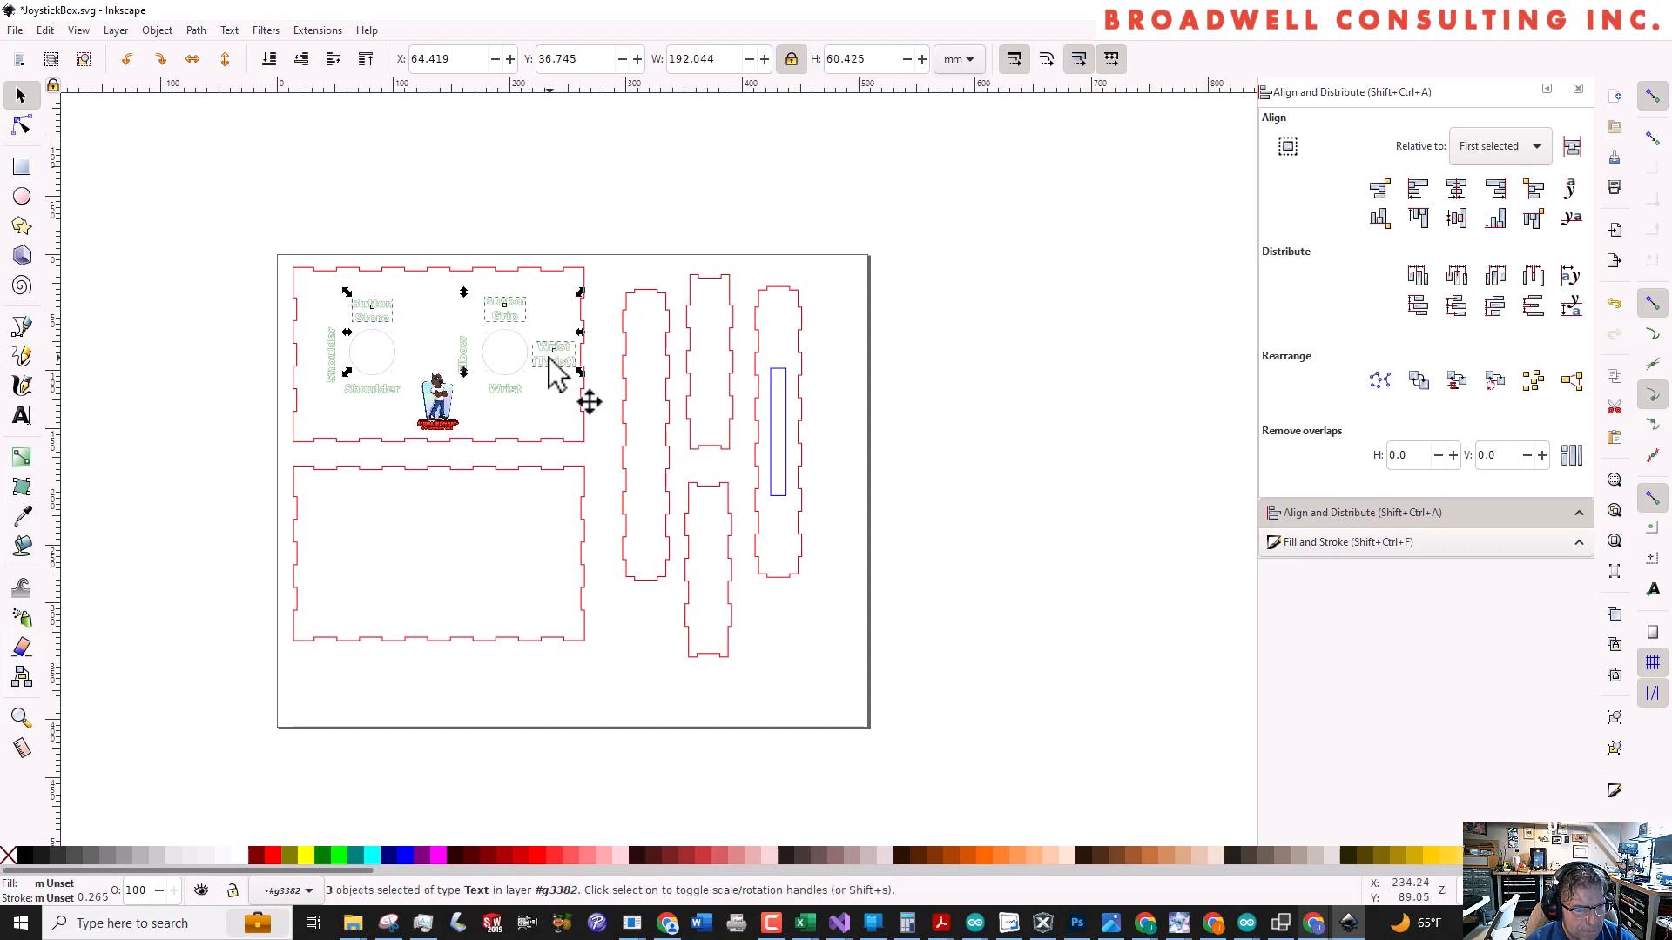
{"action": "left_click", "coordinate": [461, 355], "text": "shift"}
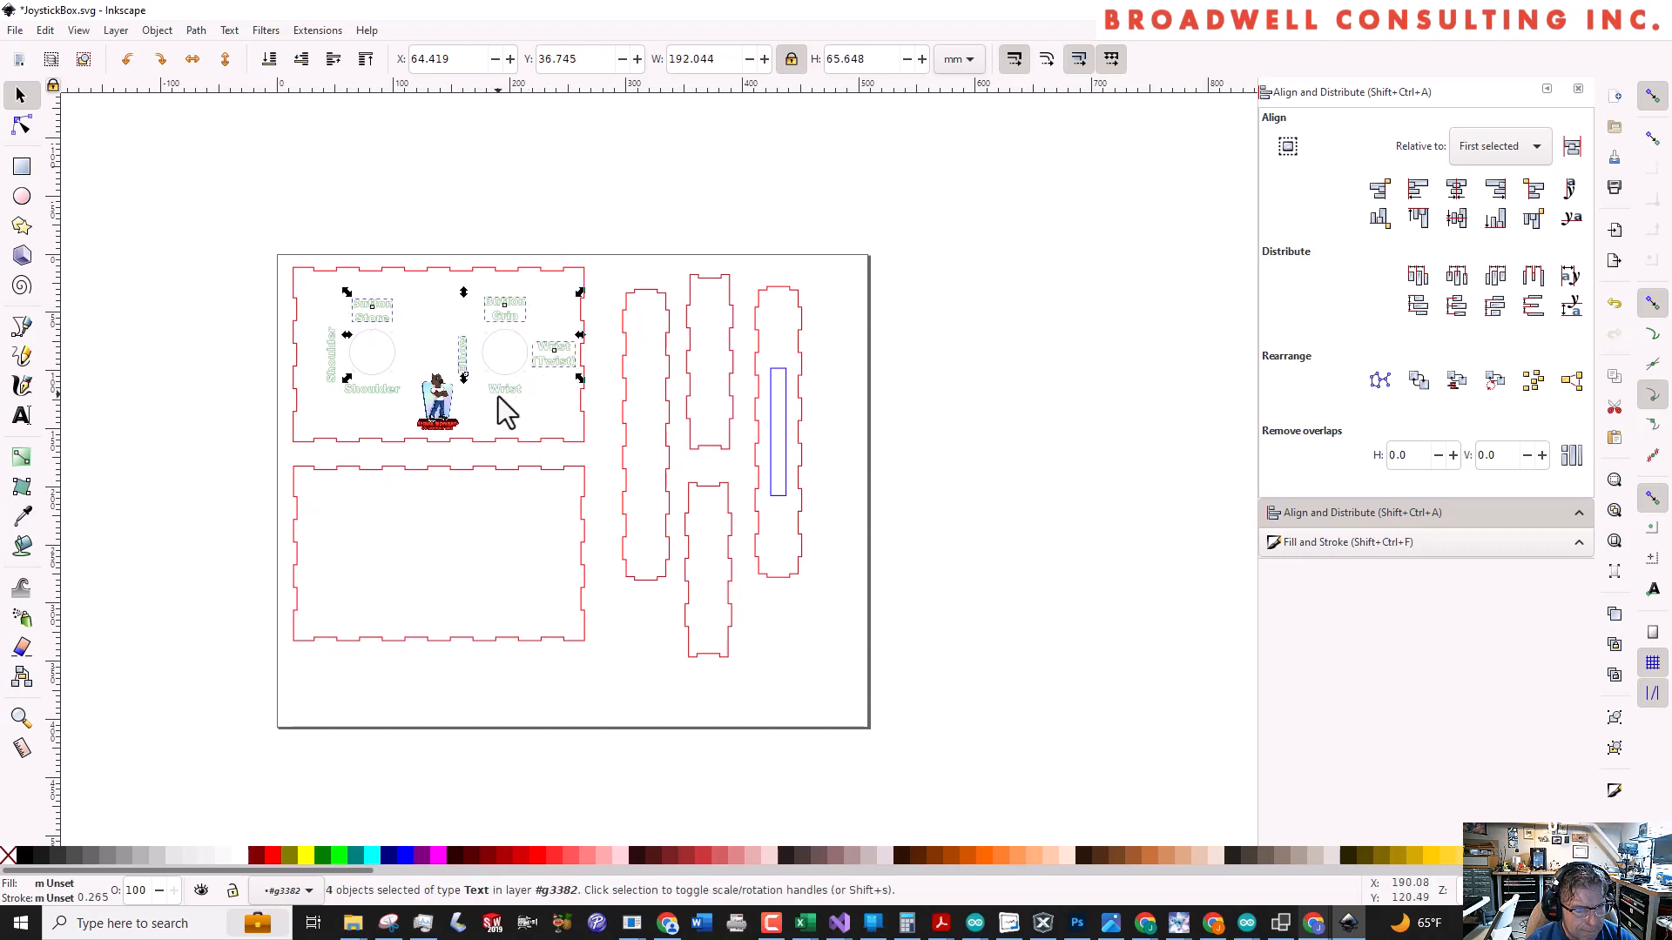
{"action": "left_click", "coordinate": [498, 391], "text": "shift"}
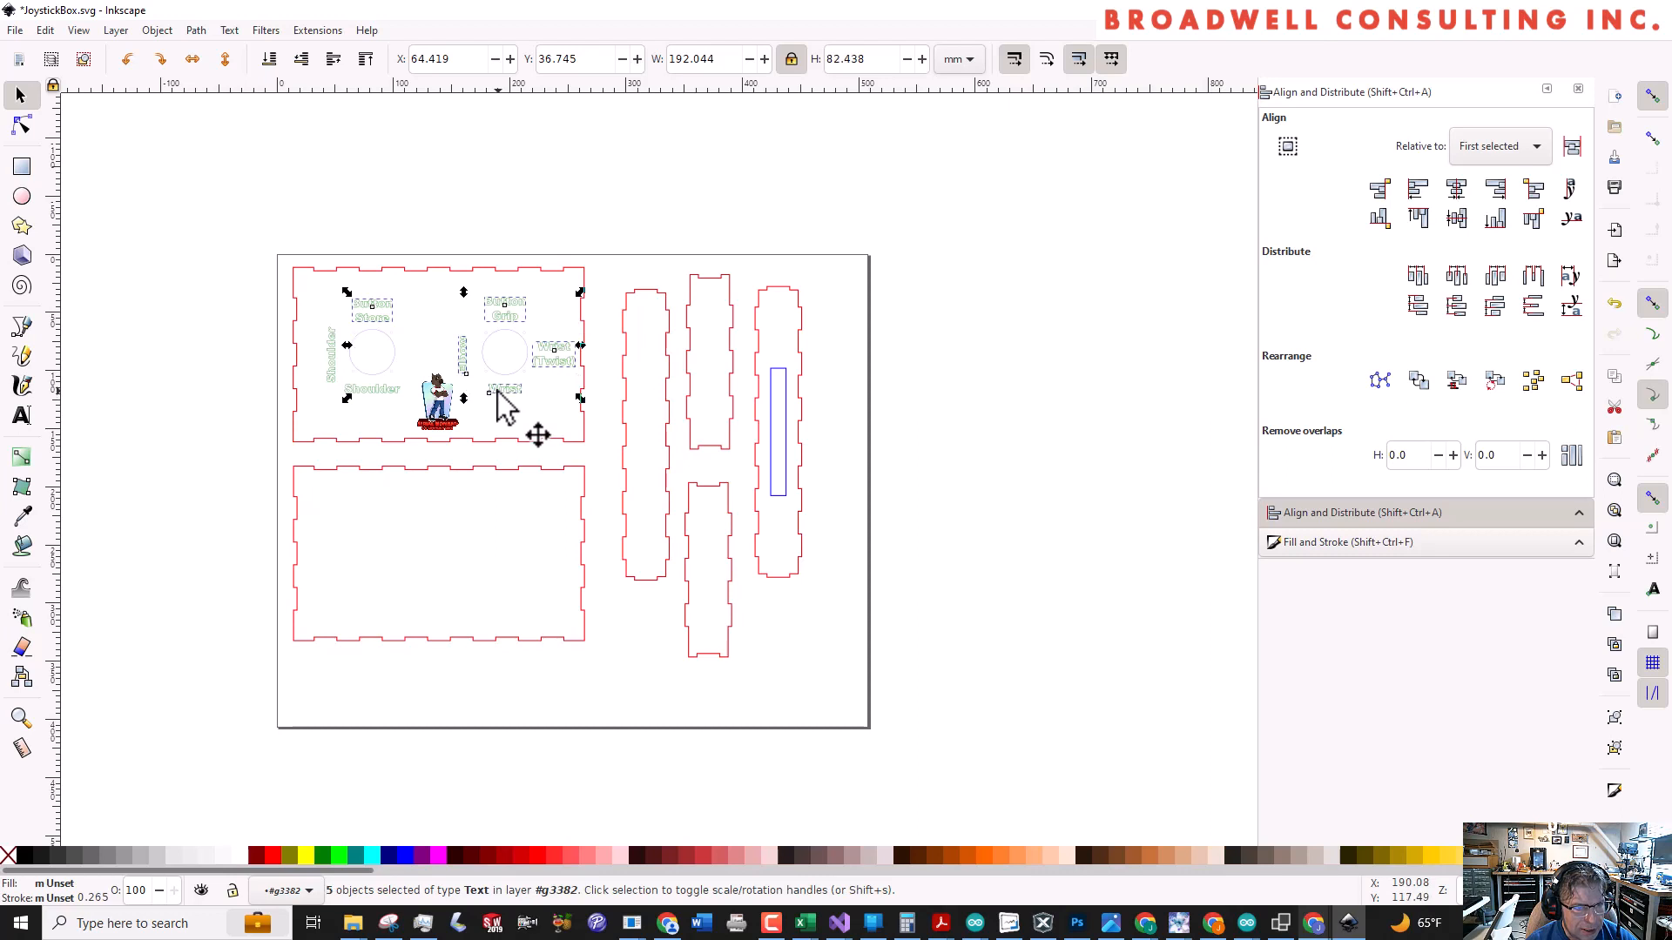
{"action": "left_click", "coordinate": [369, 391], "text": "shift"}
{"action": "left_click", "coordinate": [331, 373], "text": "shift"}
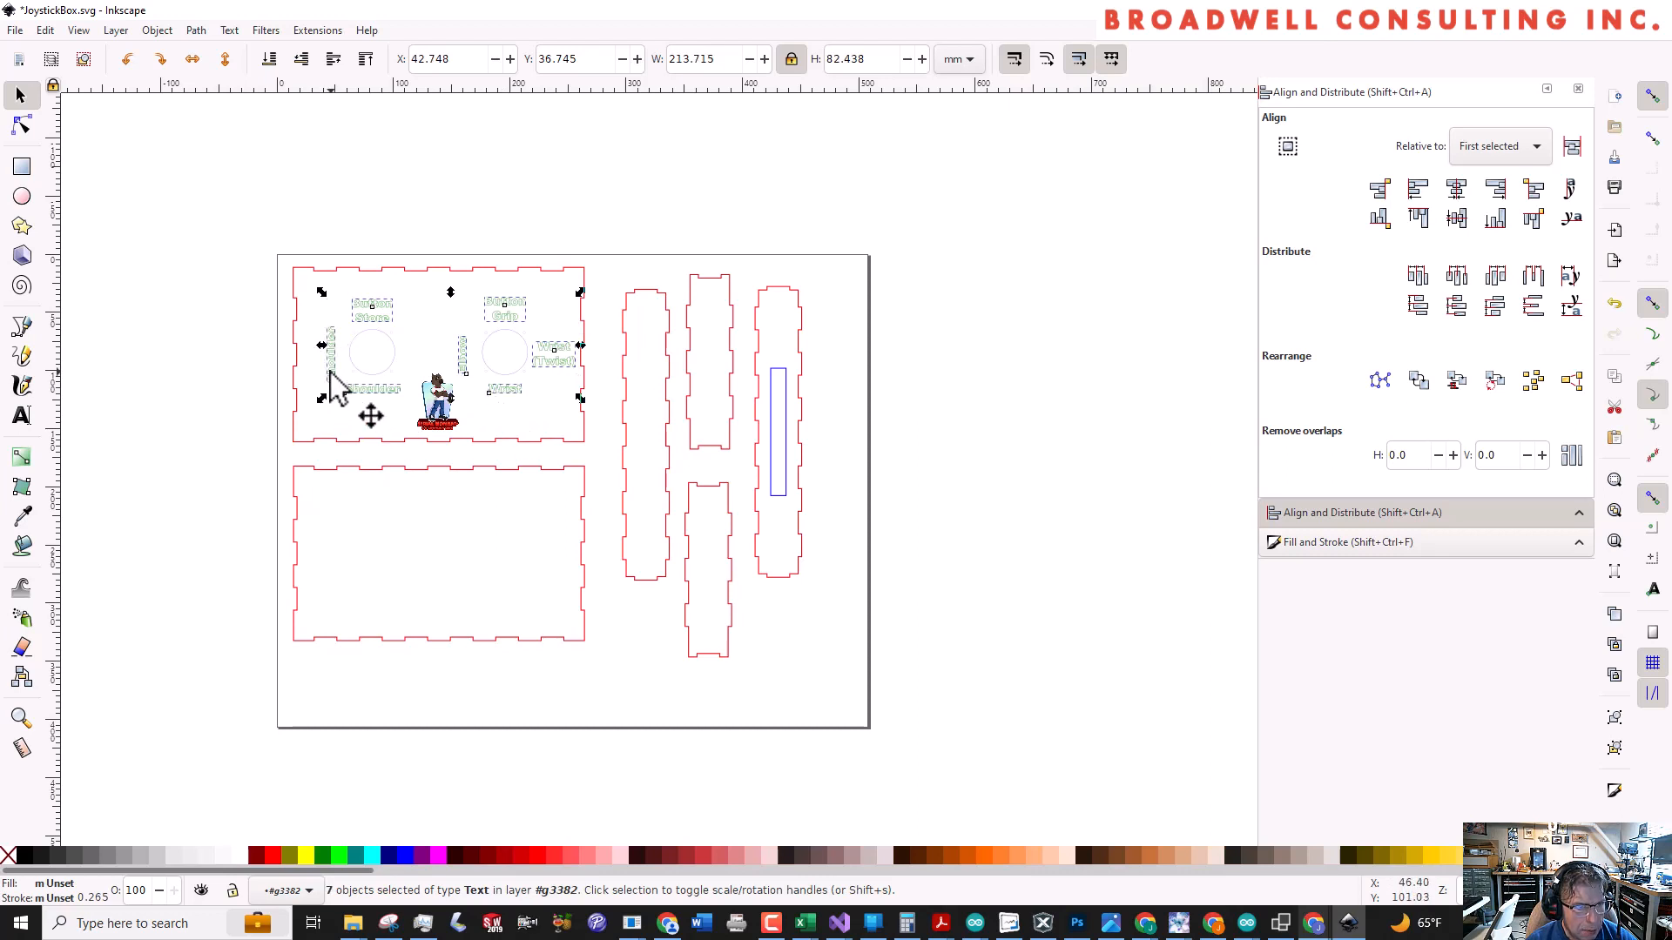
{"action": "left_click", "coordinate": [229, 33]}
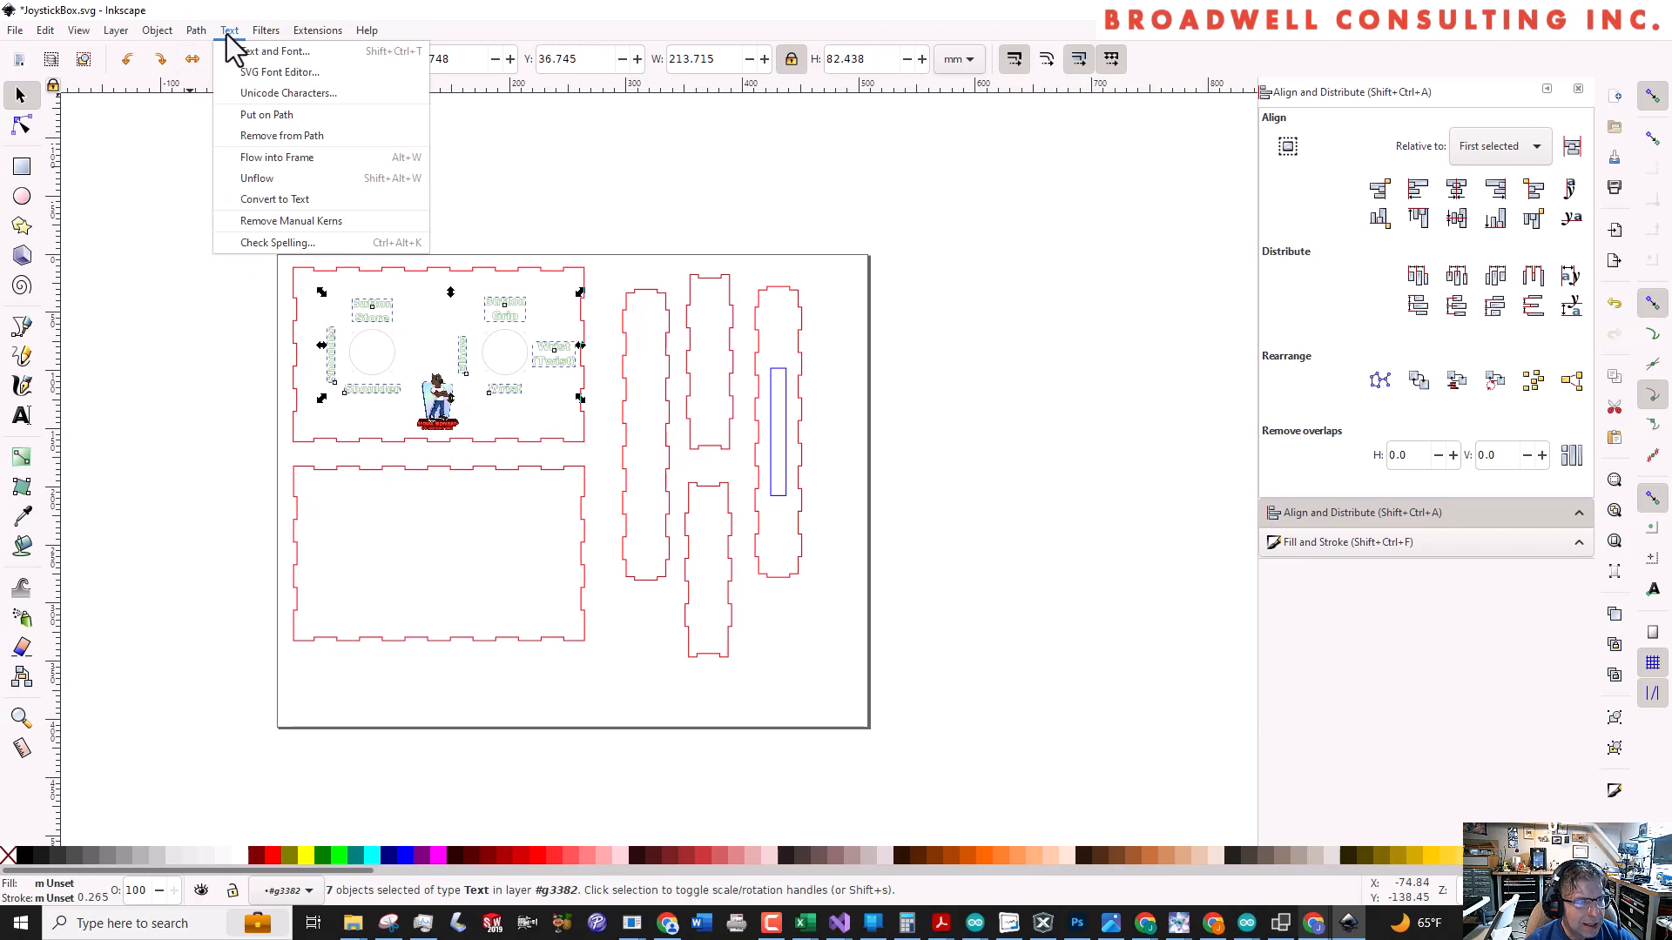
{"action": "left_click", "coordinate": [228, 35]}
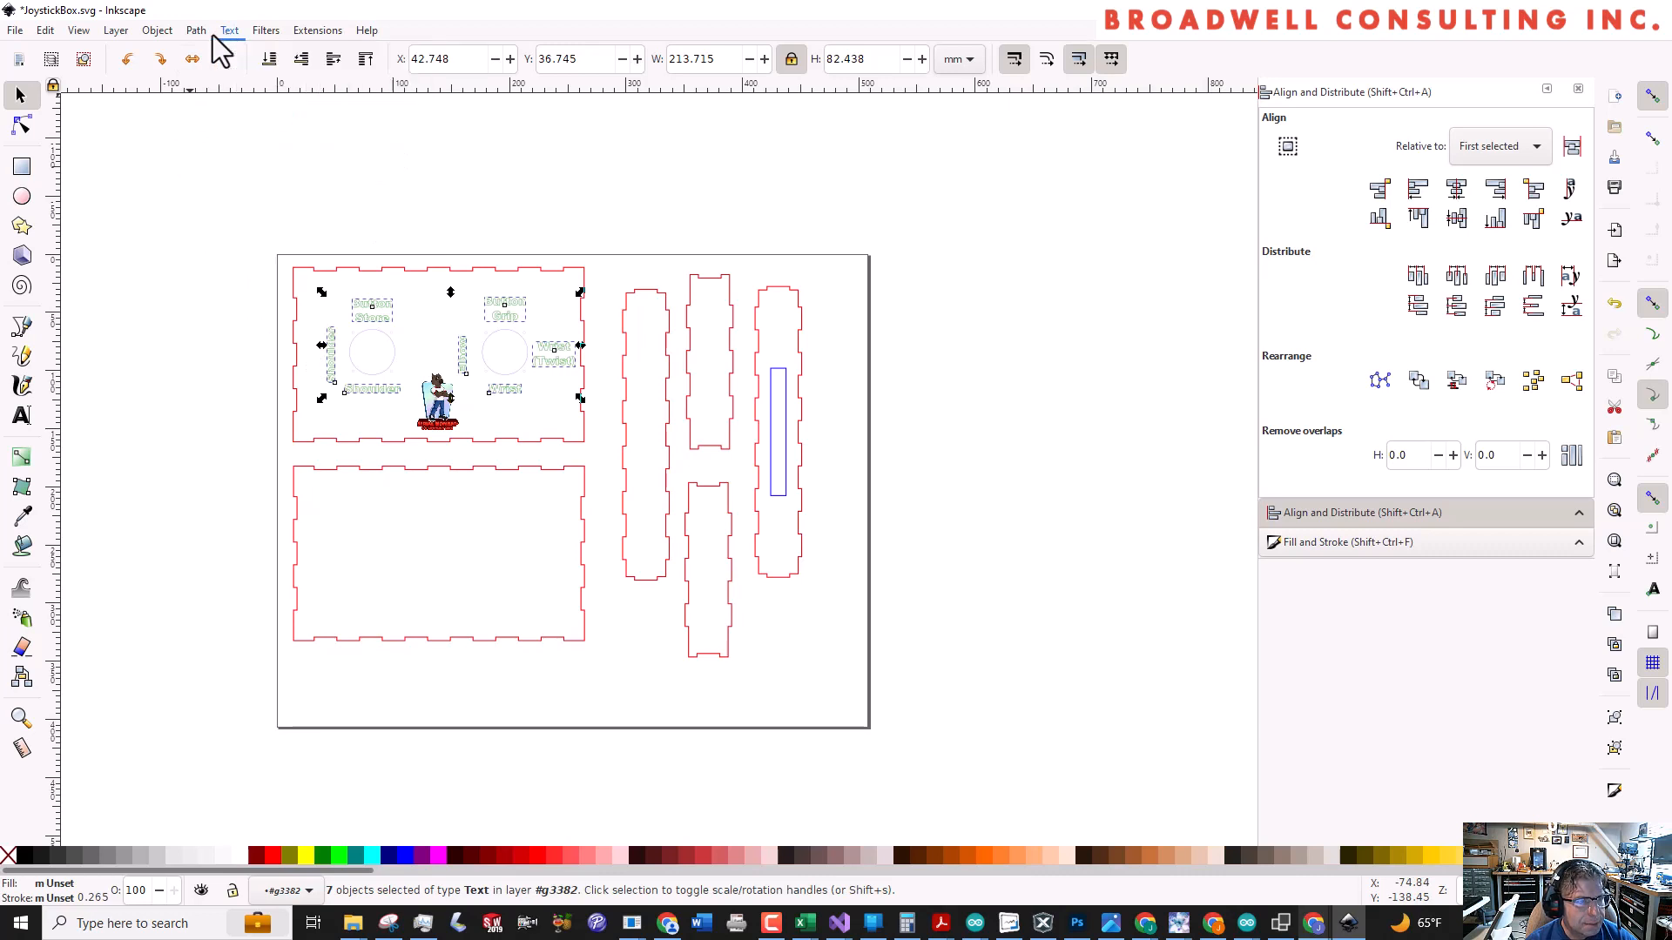
{"action": "left_click", "coordinate": [197, 33]}
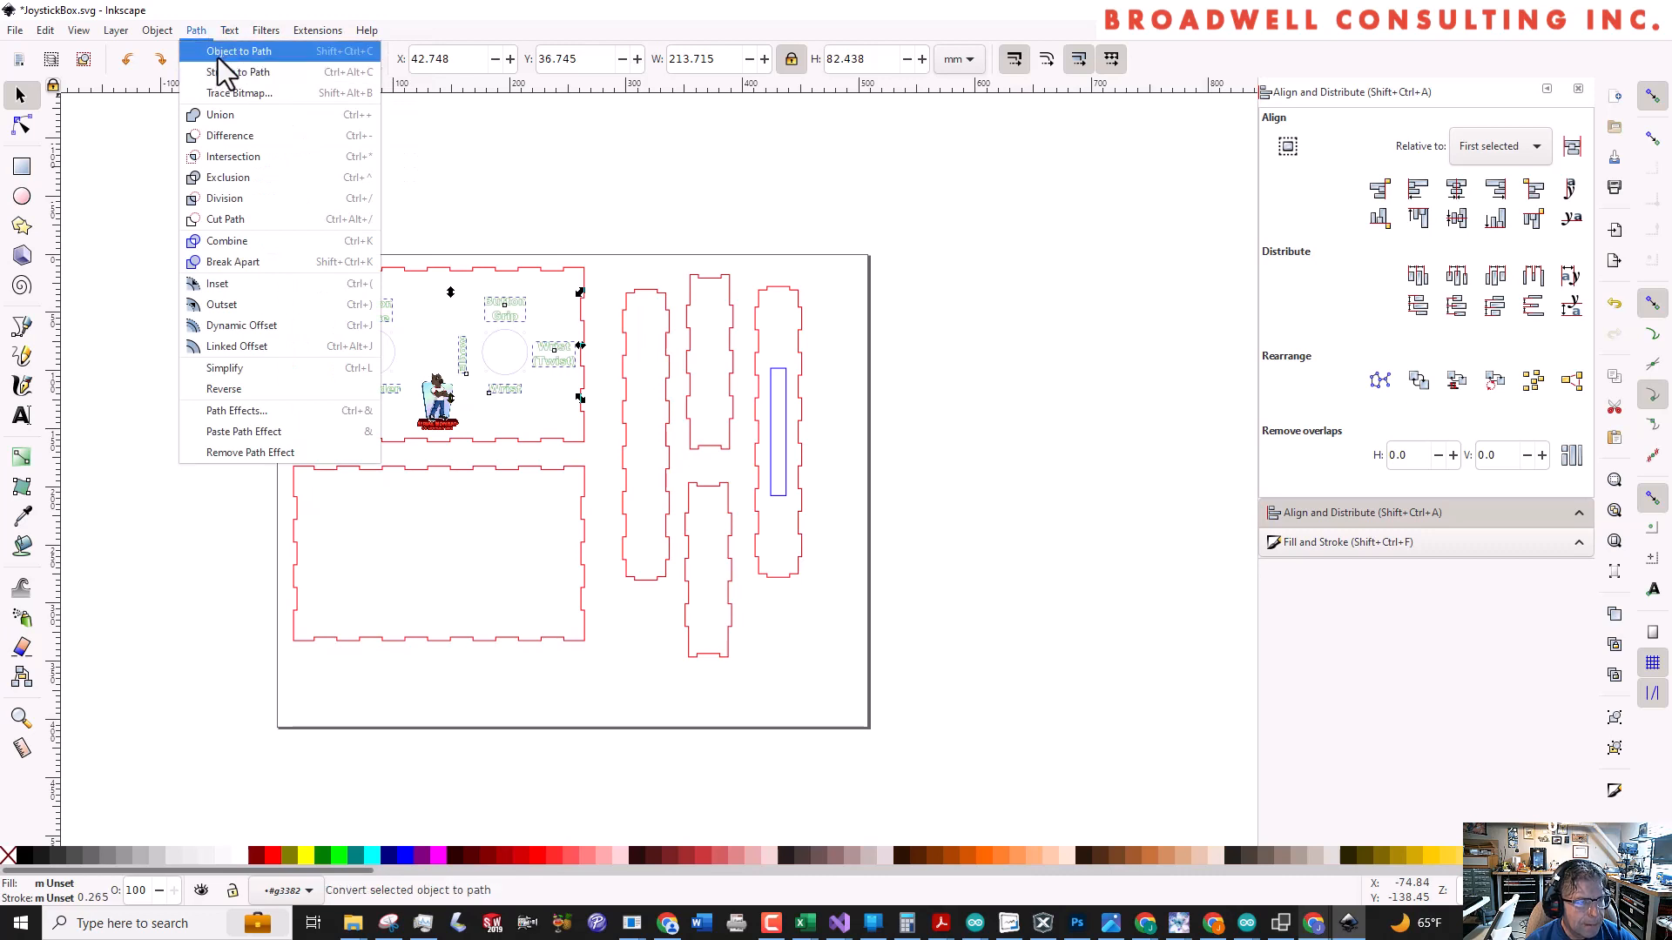
{"action": "left_click", "coordinate": [228, 54]}
{"action": "left_click", "coordinate": [467, 247]}
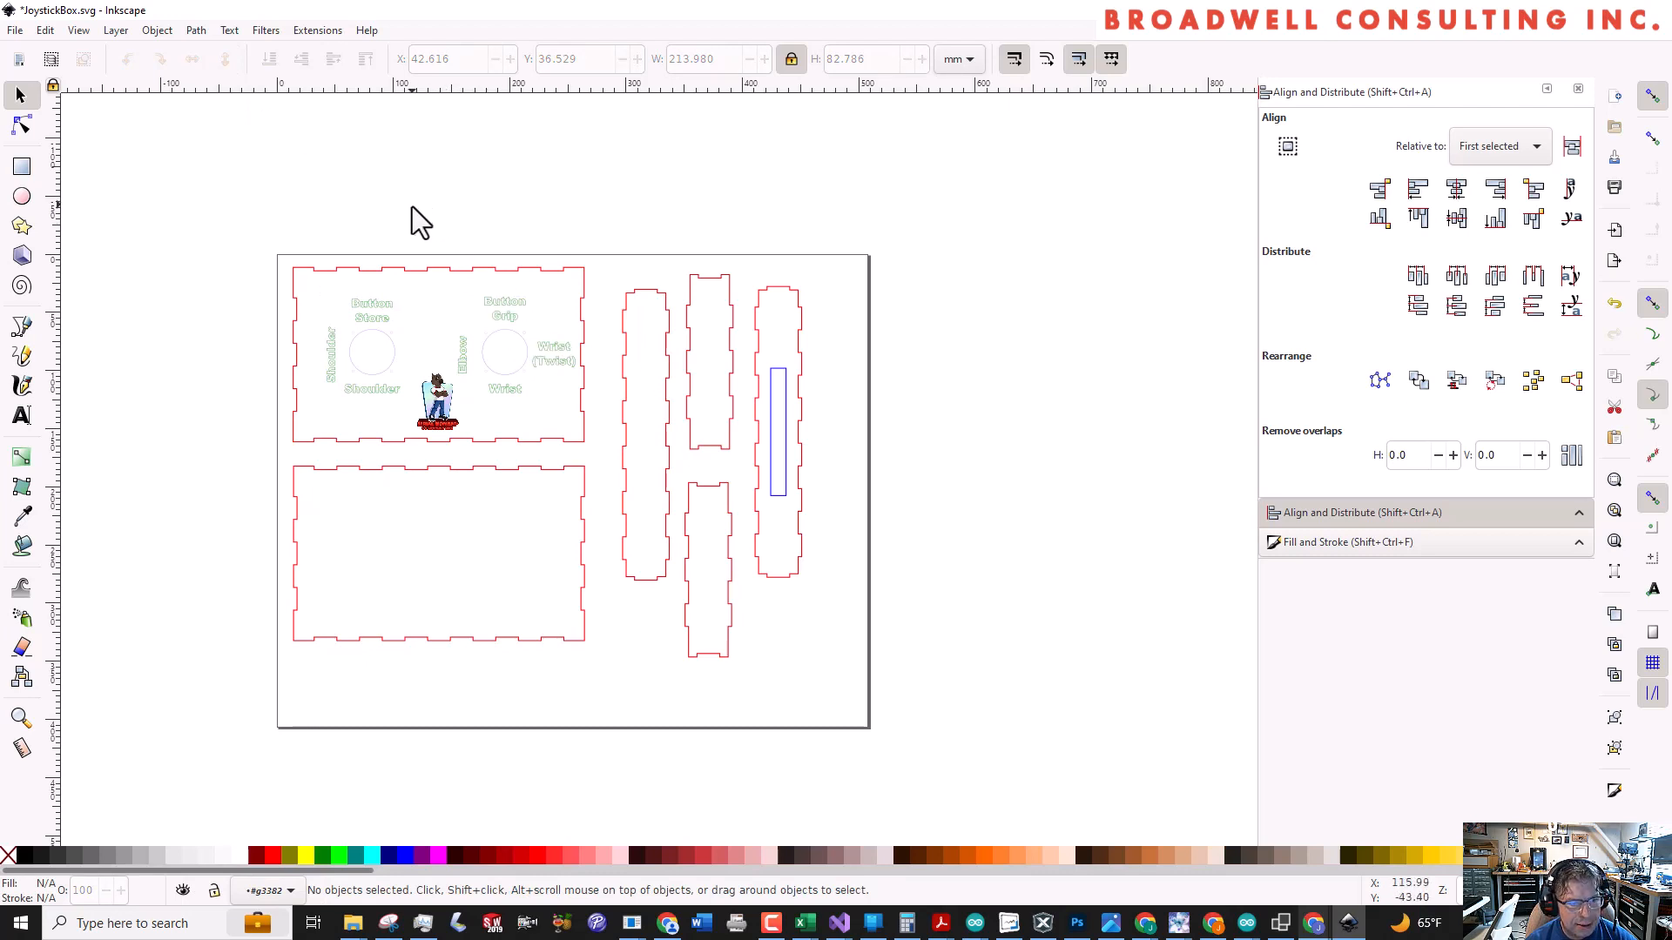
Save the drawing with the outlined labels and upload the updated JoystickBox.svg to Glowforge
{"action": "left_click", "coordinate": [47, 31]}
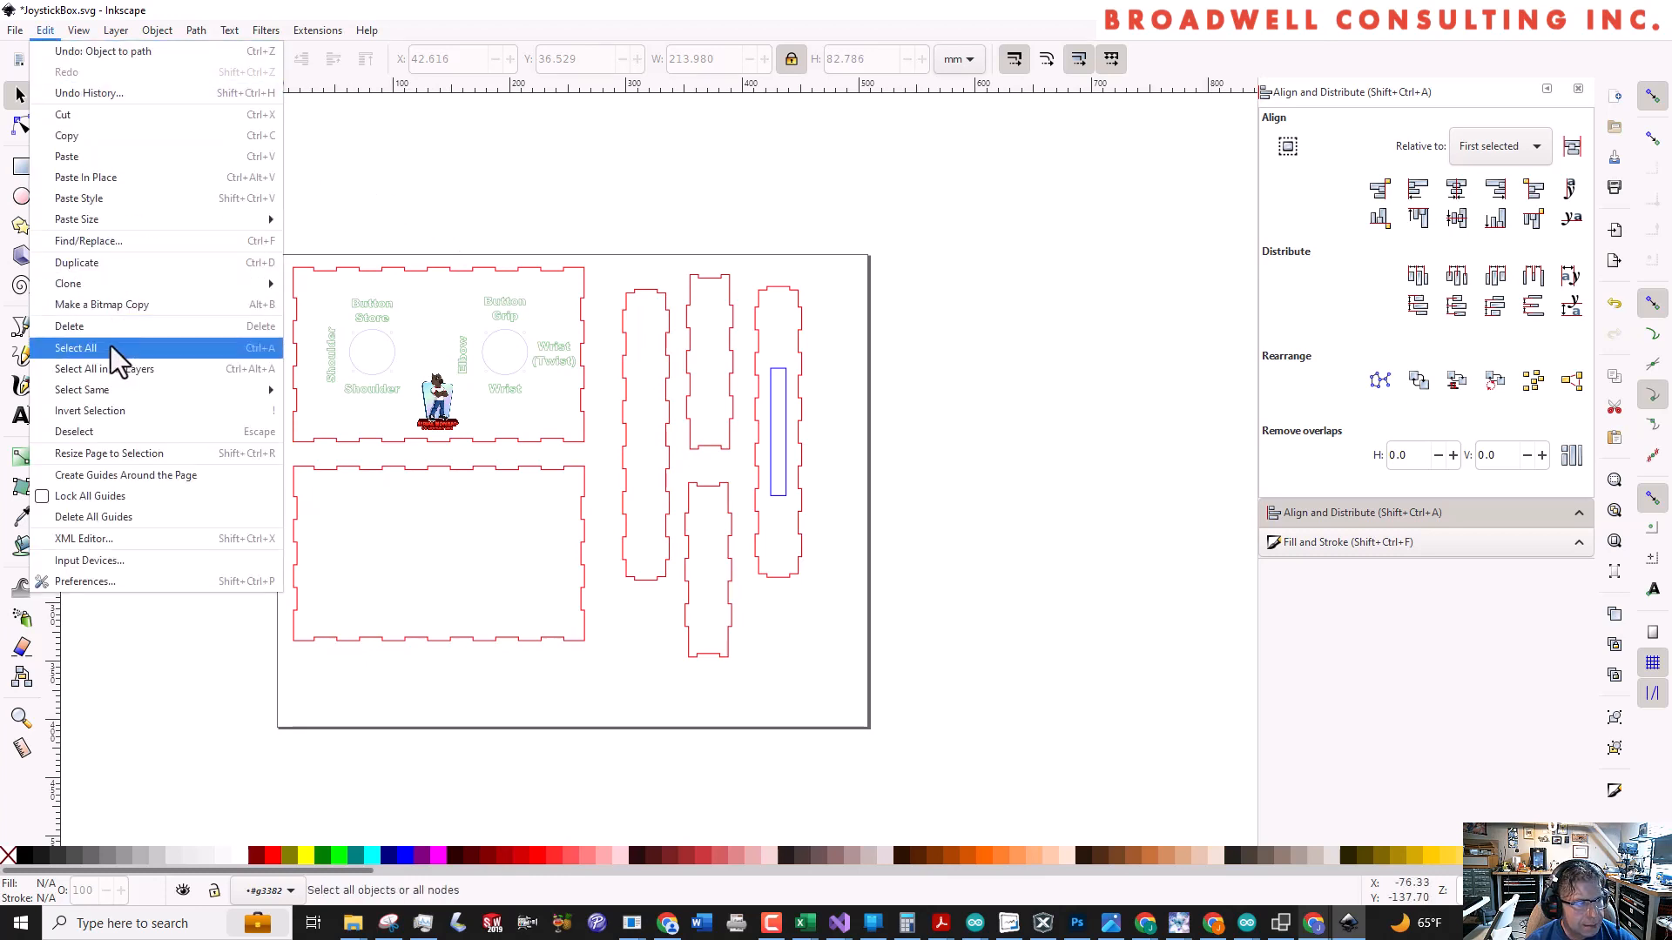
{"action": "mouse_move", "coordinate": [15, 32]}
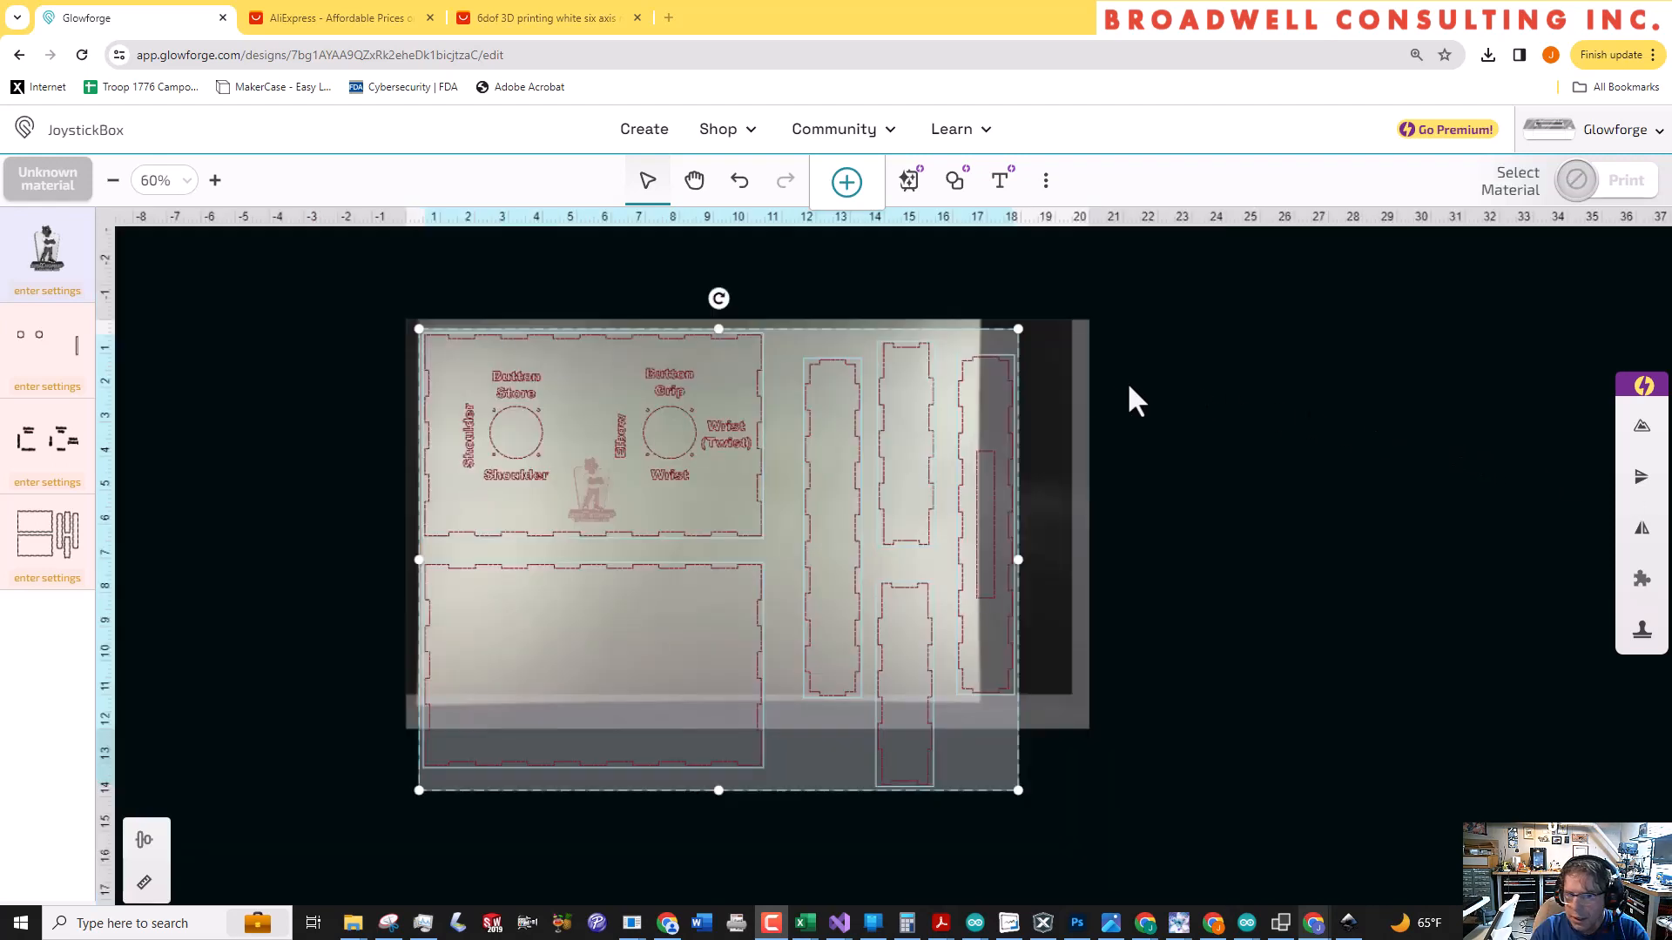
Move the four narrow side panels together off the laser bed into the empty area beside it
{"action": "left_click", "coordinate": [930, 515]}
{"action": "left_click", "coordinate": [849, 459]}
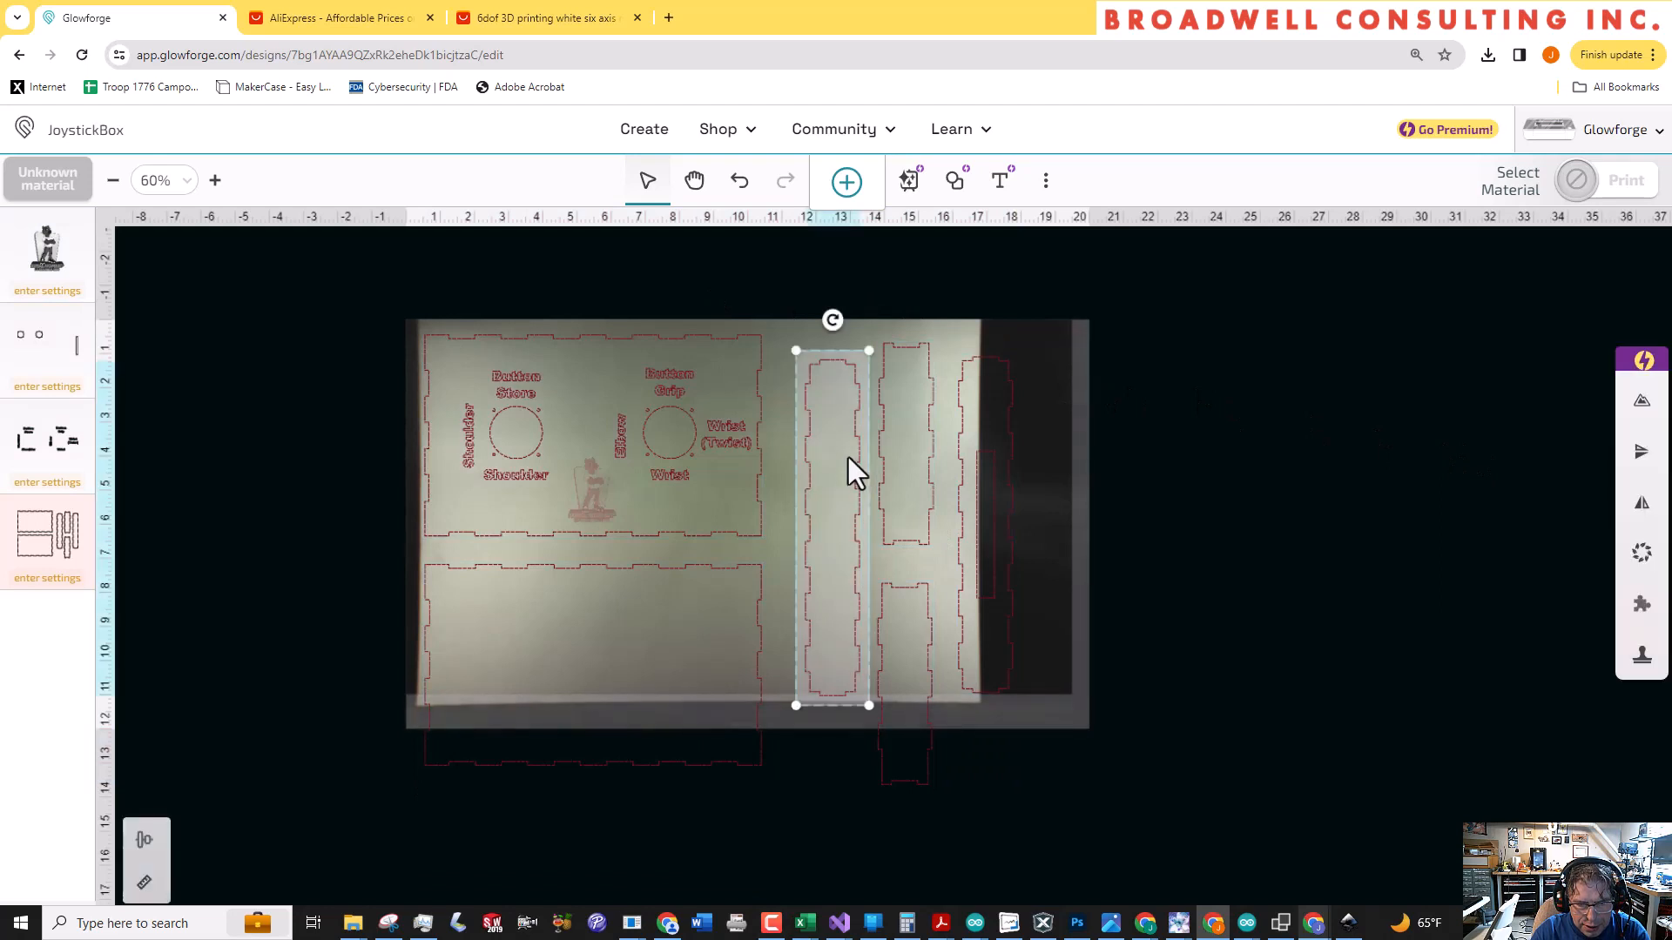
{"action": "left_click_drag", "start_coordinate": [780, 295], "coordinate": [1001, 728]}
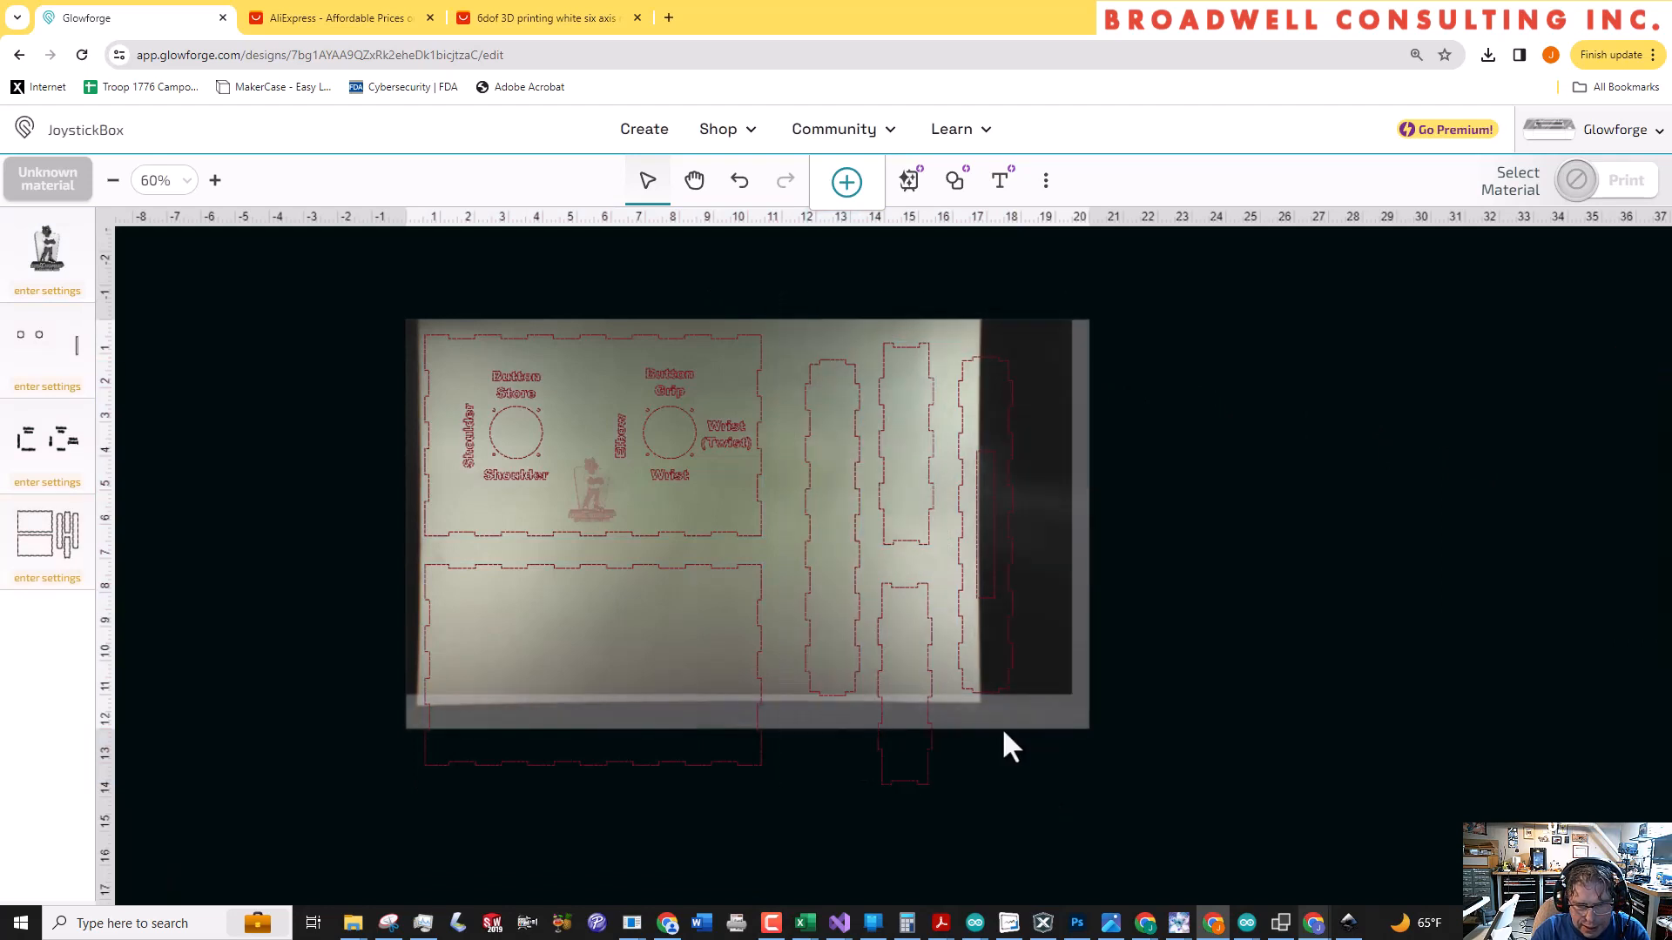
{"action": "left_click_drag", "start_coordinate": [848, 526], "coordinate": [1289, 521]}
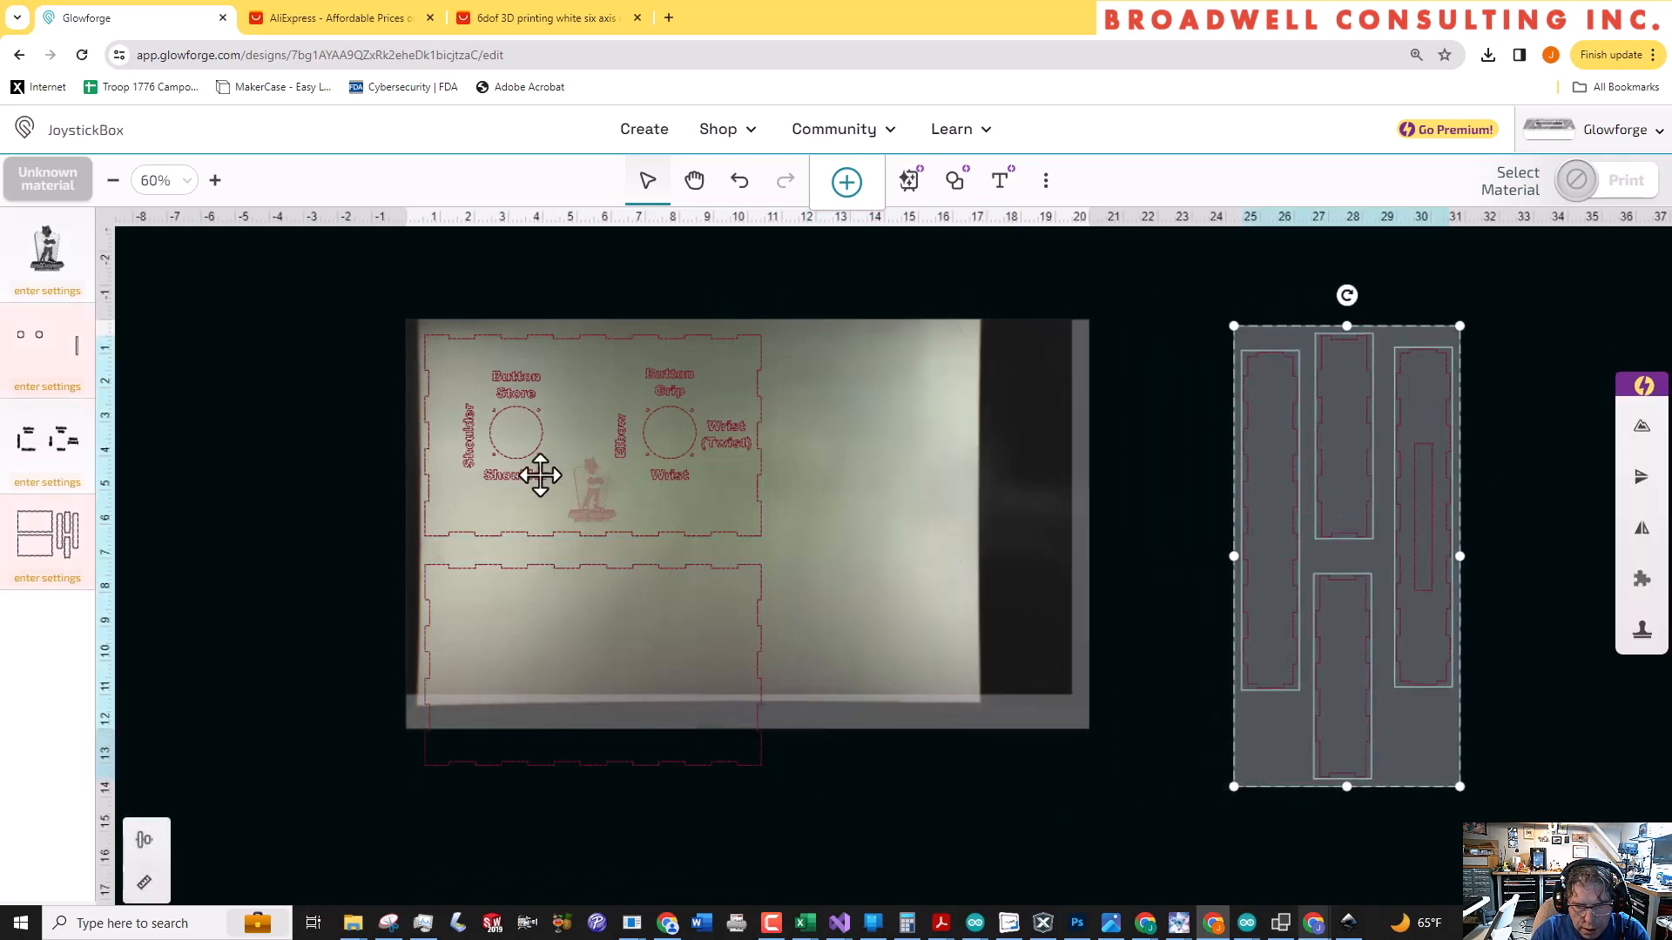
Rotate the labelled joystick panel 90° counterclockwise and place it near the left edge of the material sheet
{"action": "left_click", "coordinate": [519, 441]}
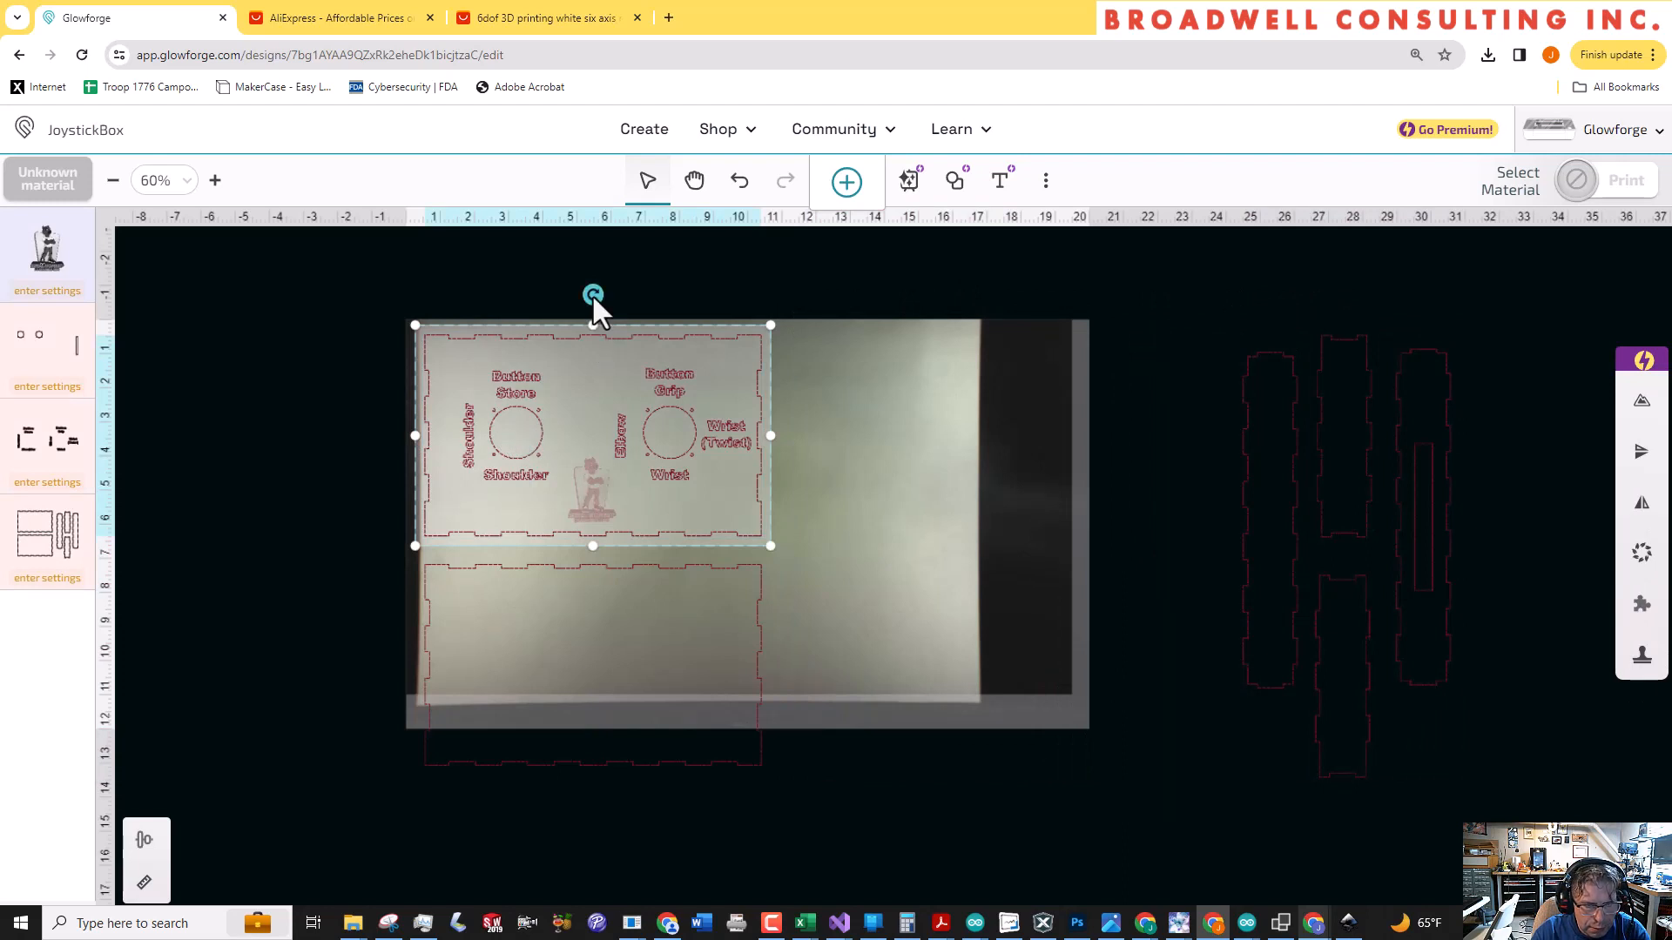
{"action": "left_click_drag", "start_coordinate": [593, 296], "coordinate": [448, 425]}
{"action": "left_click_drag", "start_coordinate": [443, 463], "coordinate": [377, 484]}
{"action": "left_click_drag", "start_coordinate": [560, 404], "coordinate": [506, 470]}
Rotate the blank large panel 90° clockwise and place it on the sheet directly beside the labelled panel
{"action": "left_click", "coordinate": [672, 572]}
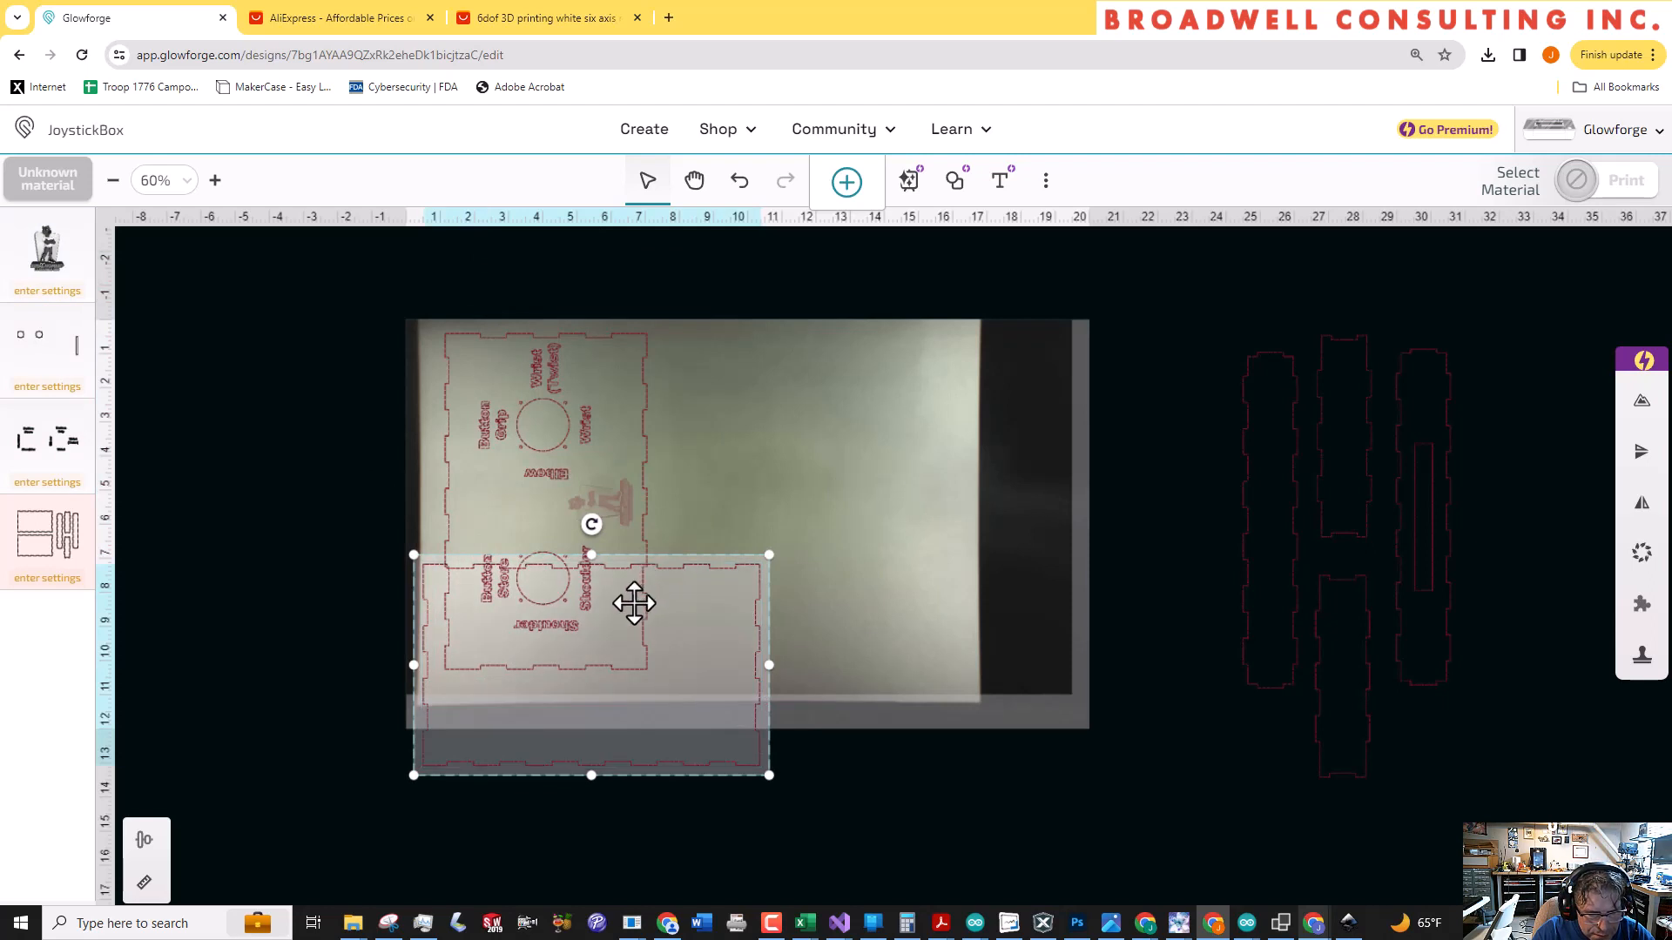
{"action": "left_click_drag", "start_coordinate": [595, 529], "coordinate": [758, 660]}
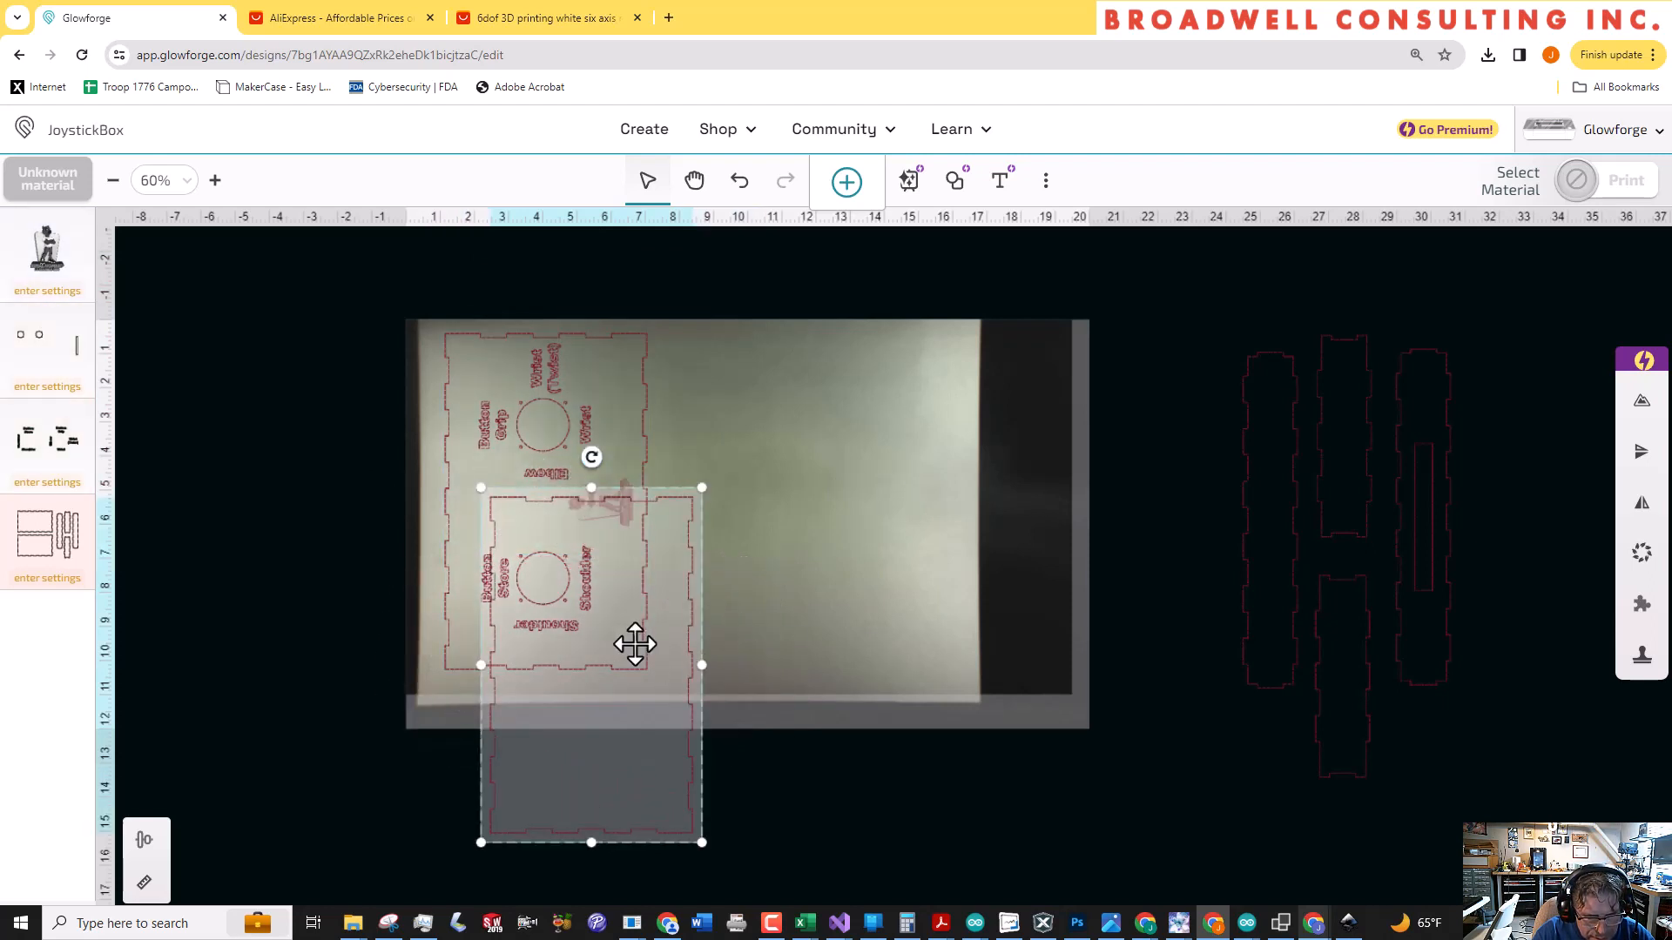
{"action": "left_click_drag", "start_coordinate": [648, 641], "coordinate": [821, 475]}
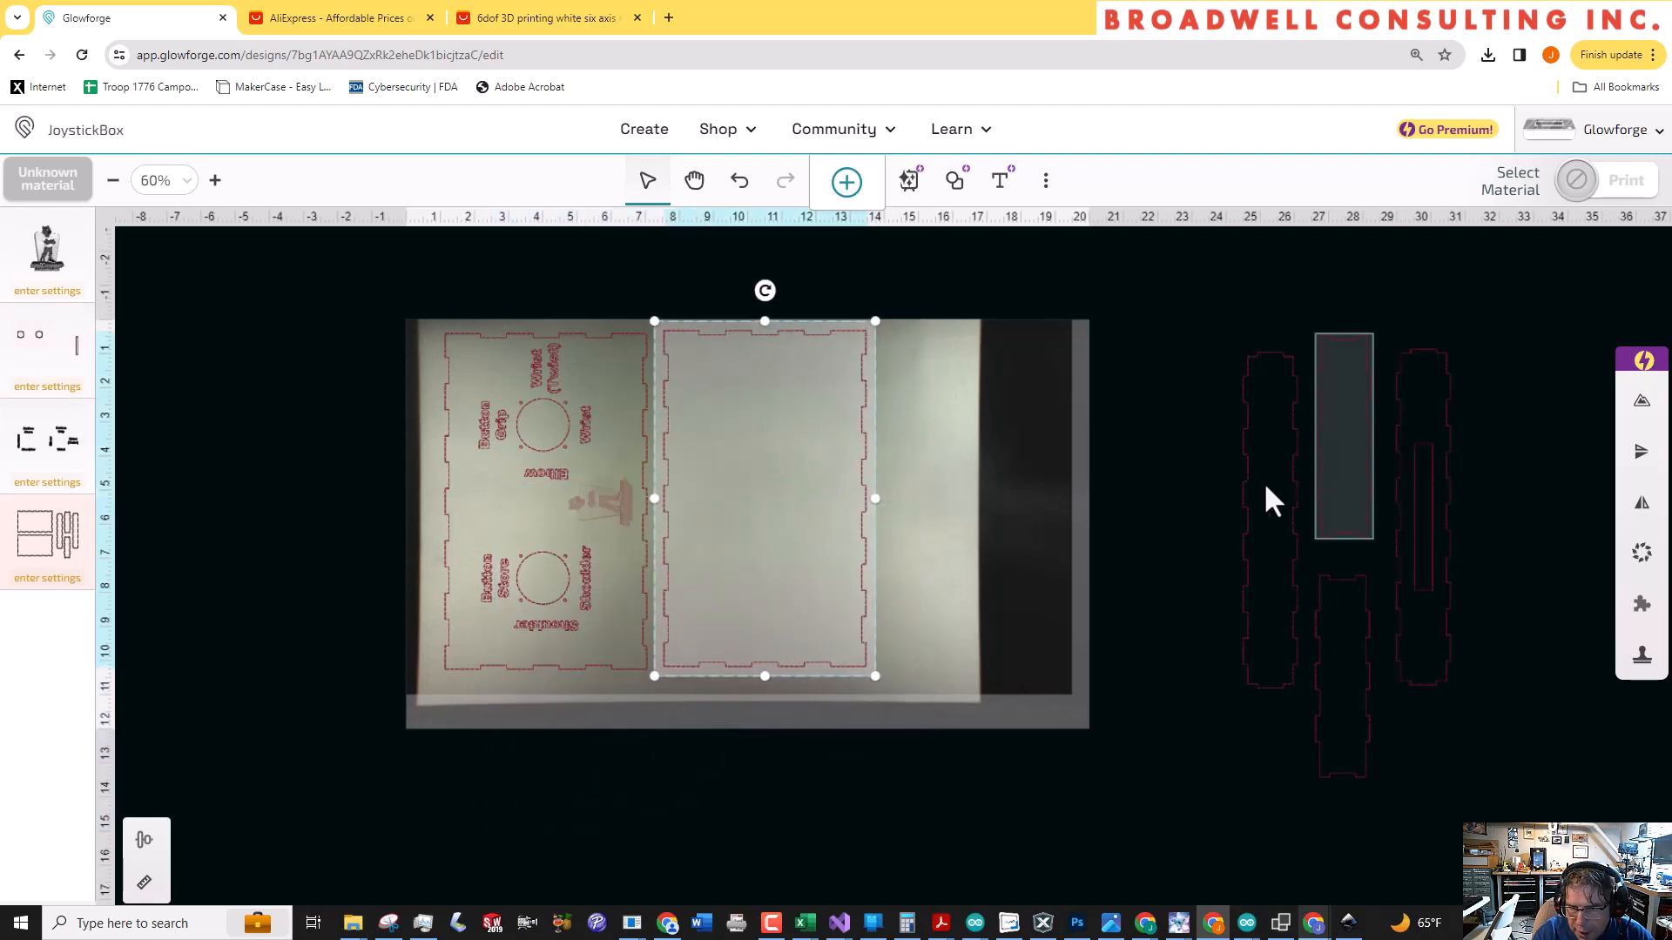
Place the slotted narrow panel on the sheet beside the blank large panel, keeping the other narrow panels off the bed
{"action": "left_click_drag", "start_coordinate": [1262, 483], "coordinate": [1200, 452]}
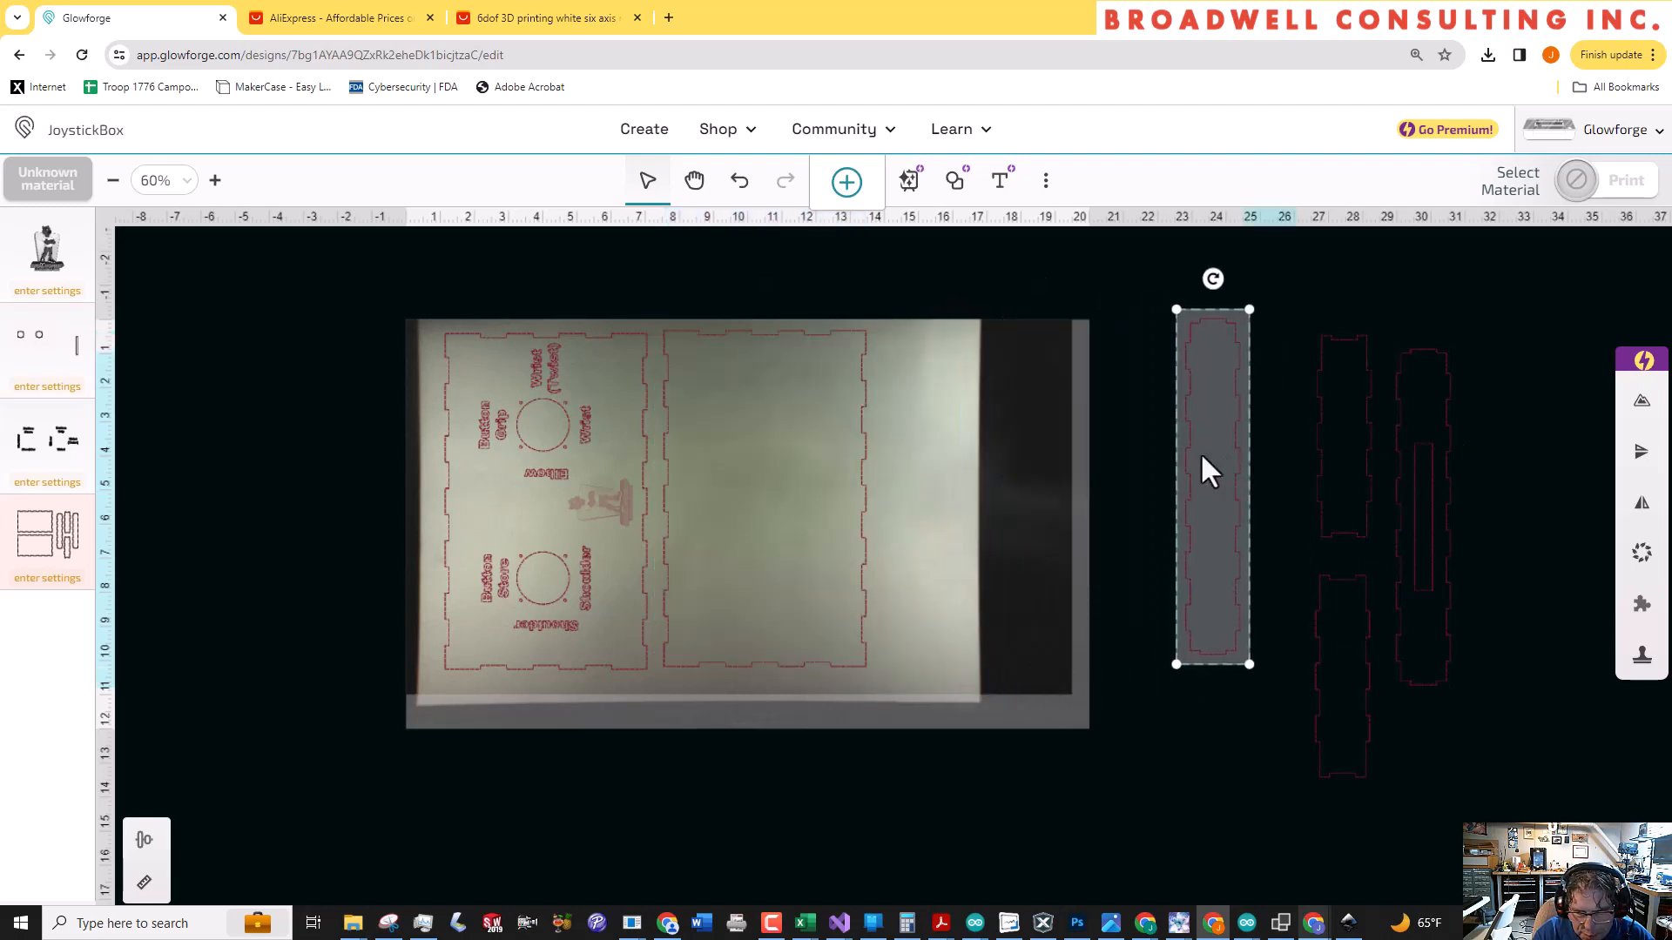
{"action": "left_click_drag", "start_coordinate": [1403, 464], "coordinate": [916, 456]}
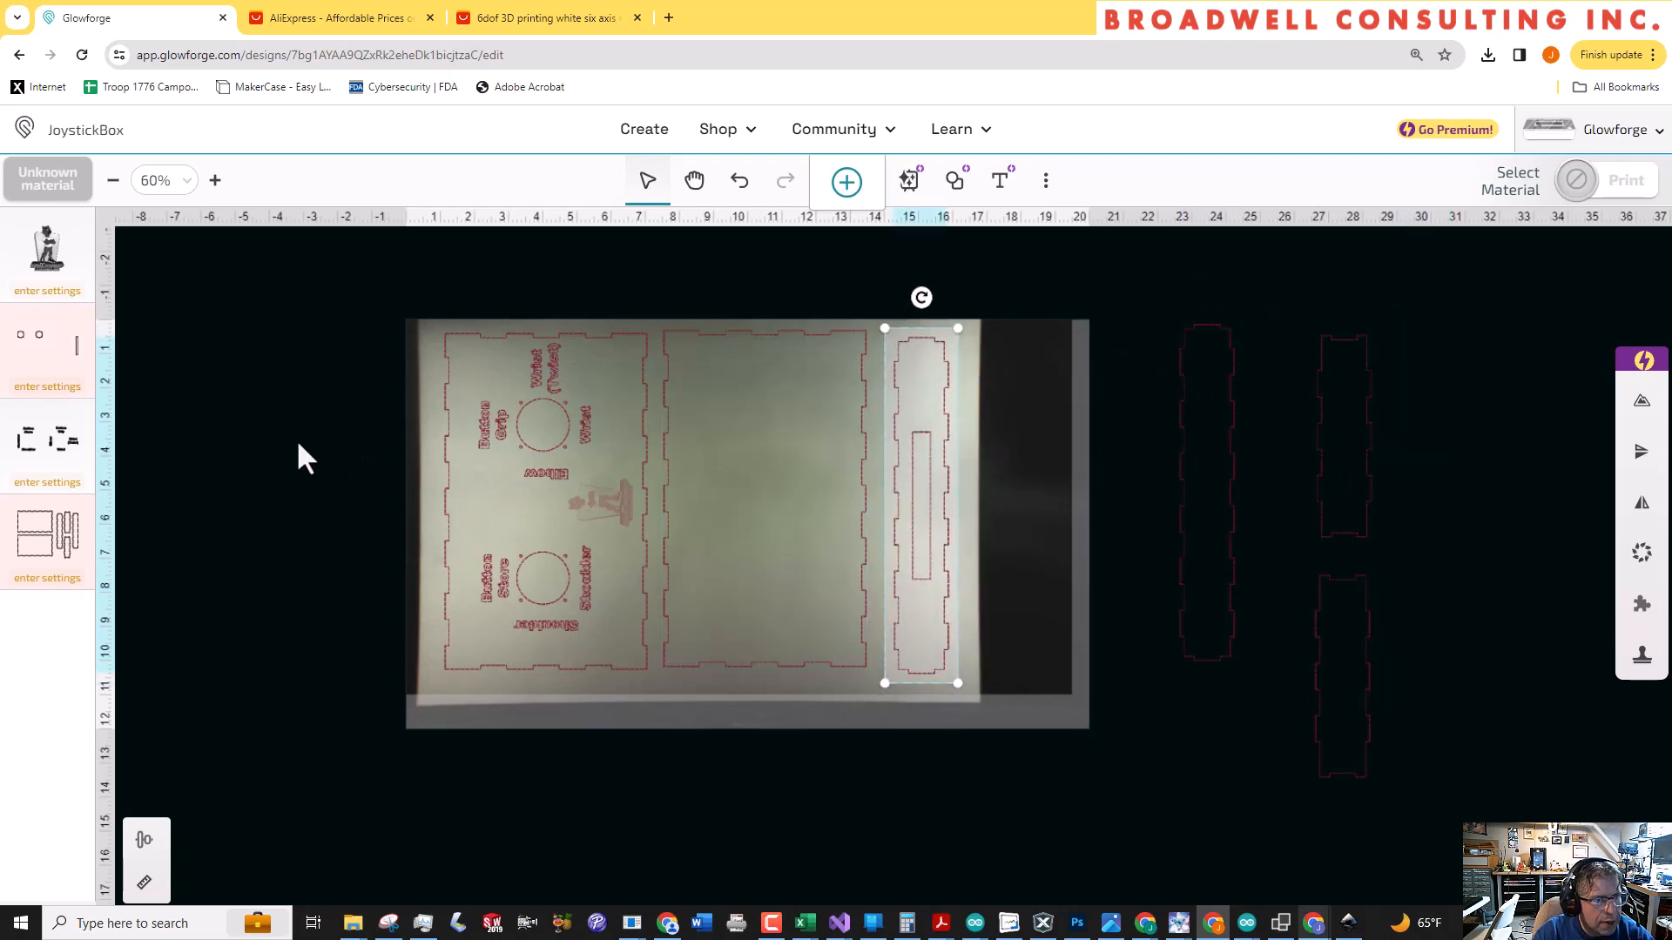
{"action": "left_click", "coordinate": [339, 474]}
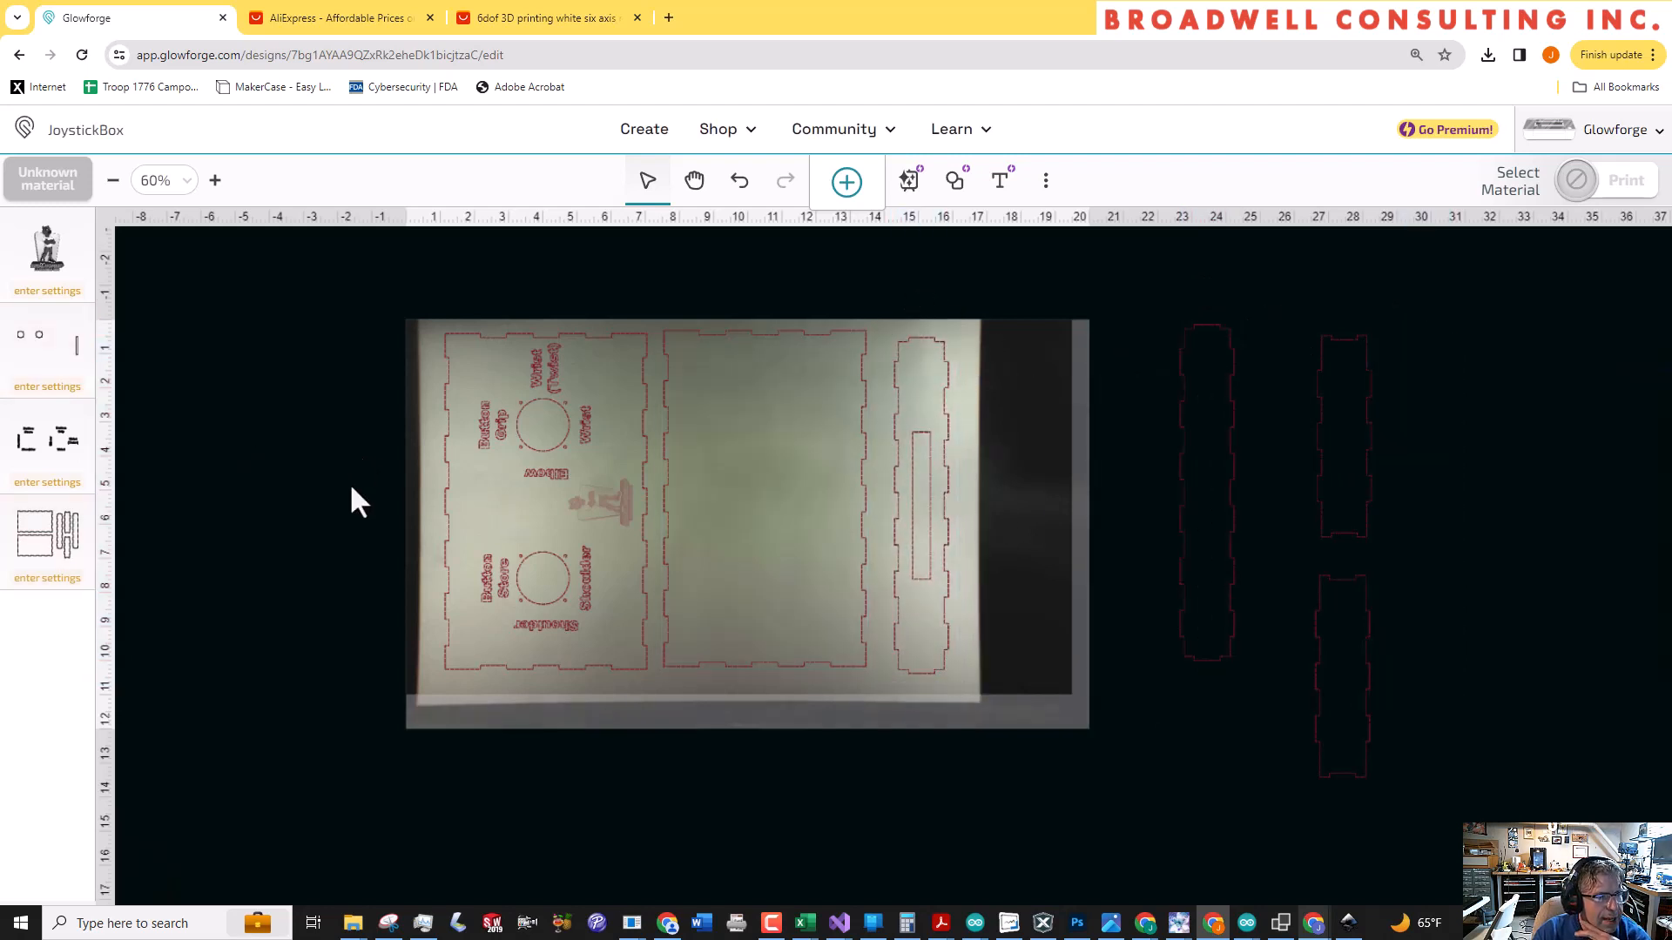
Set the material for the job to Medium Draftboard
{"action": "left_click", "coordinate": [48, 185]}
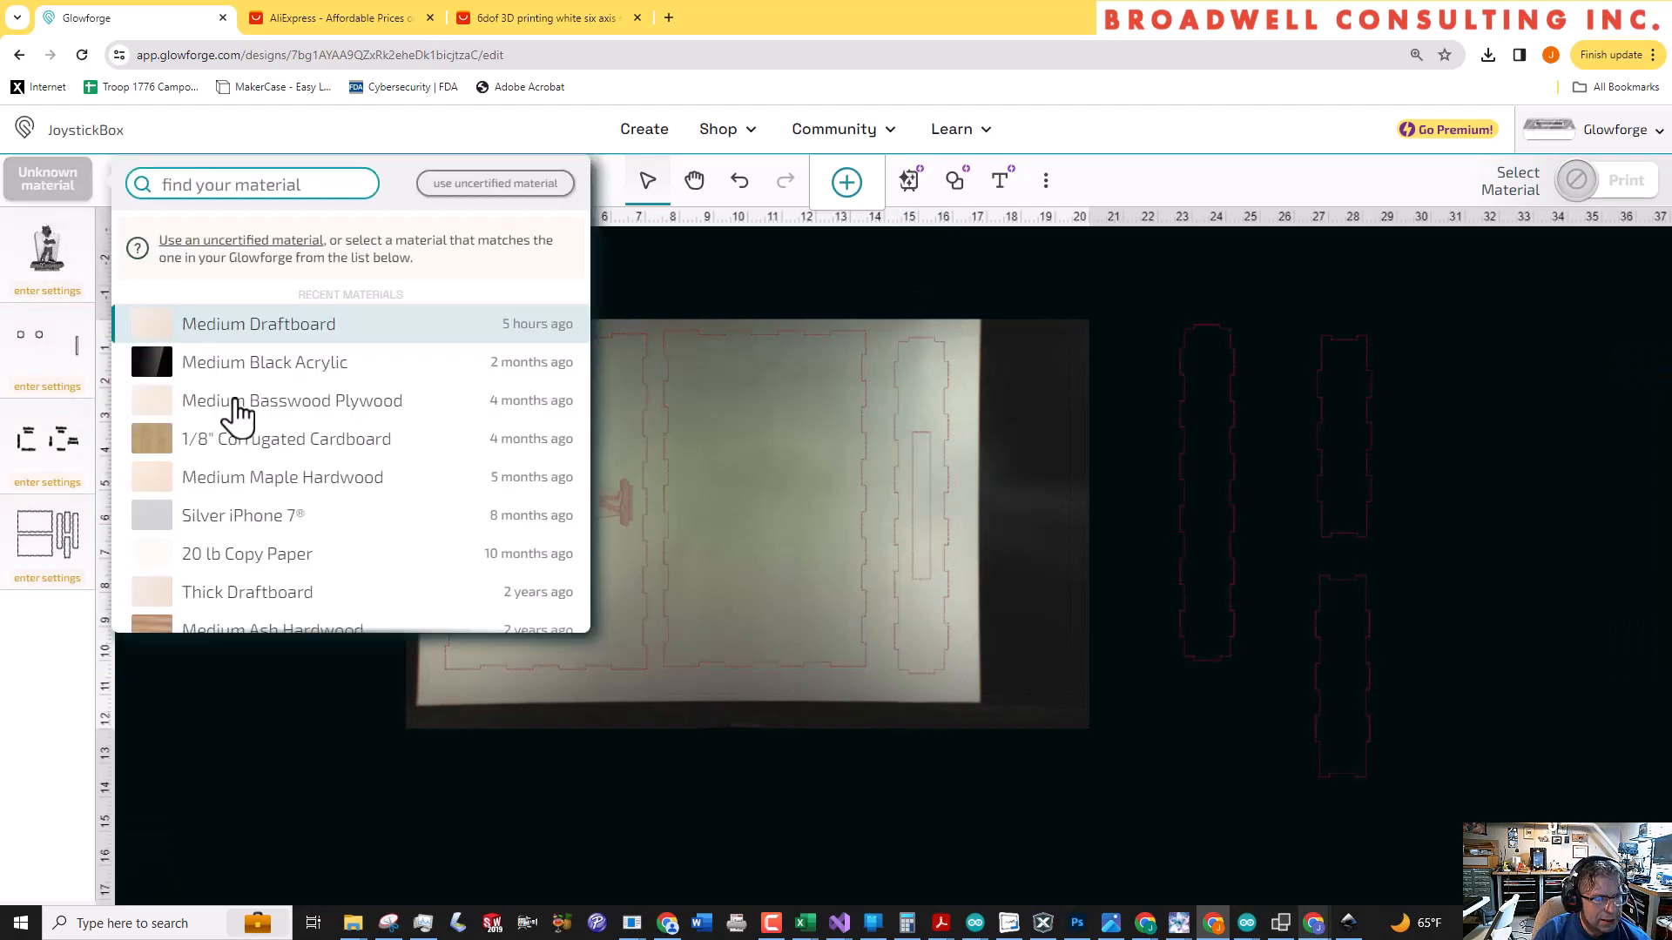
{"action": "mouse_move", "coordinate": [248, 446]}
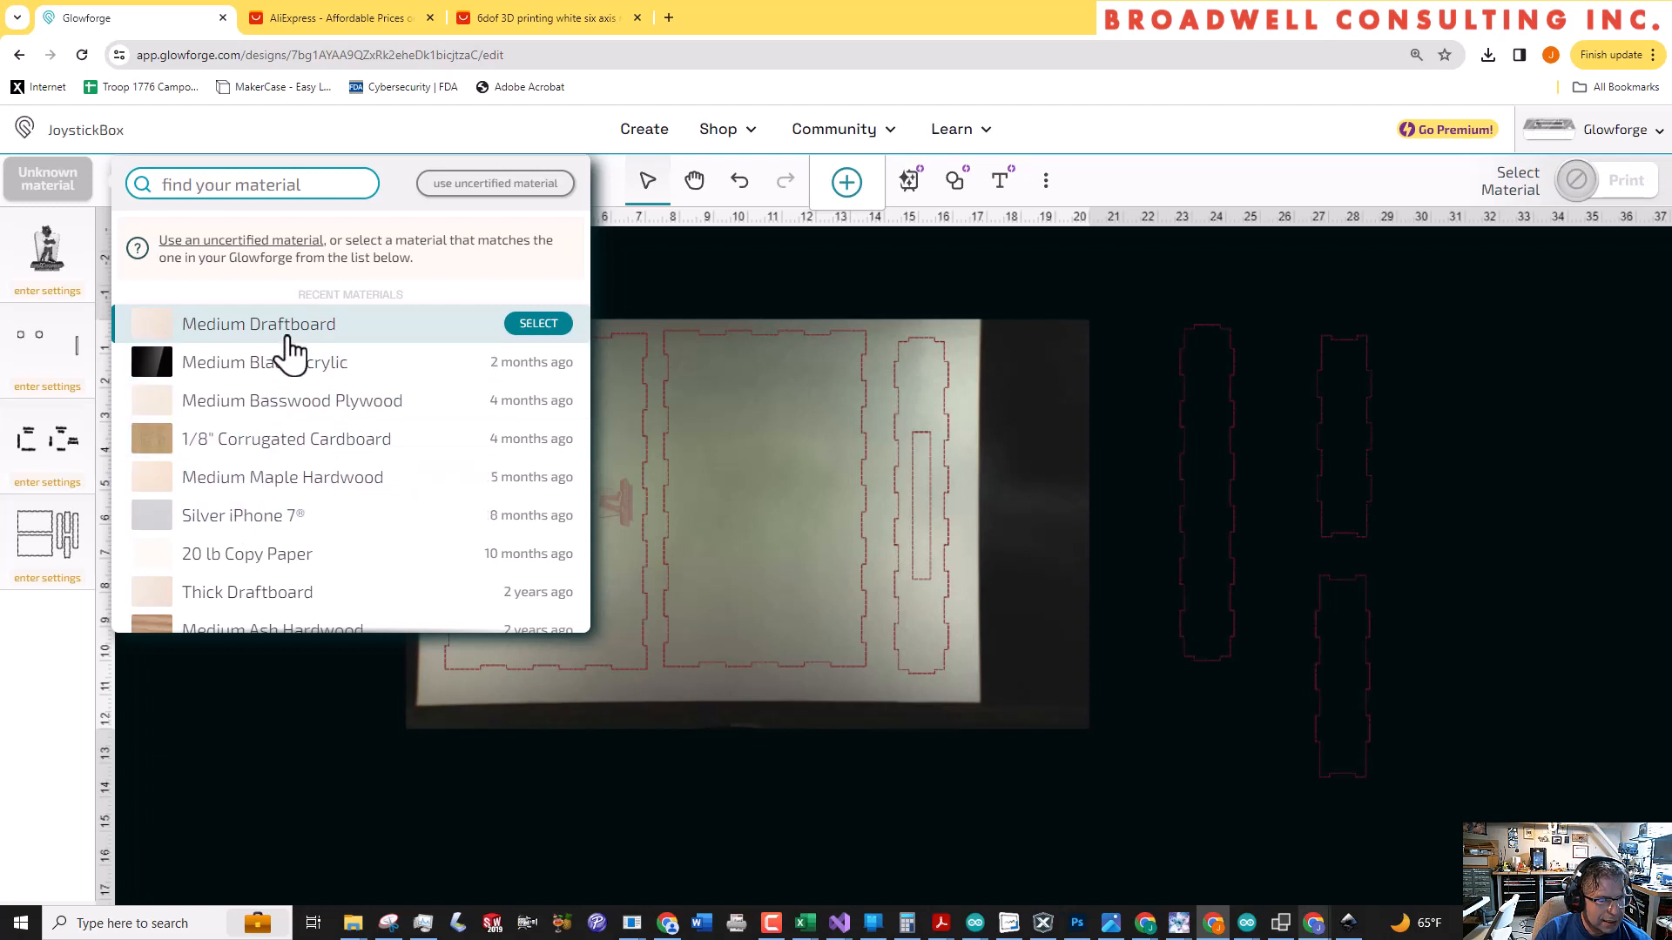
{"action": "left_click", "coordinate": [284, 326]}
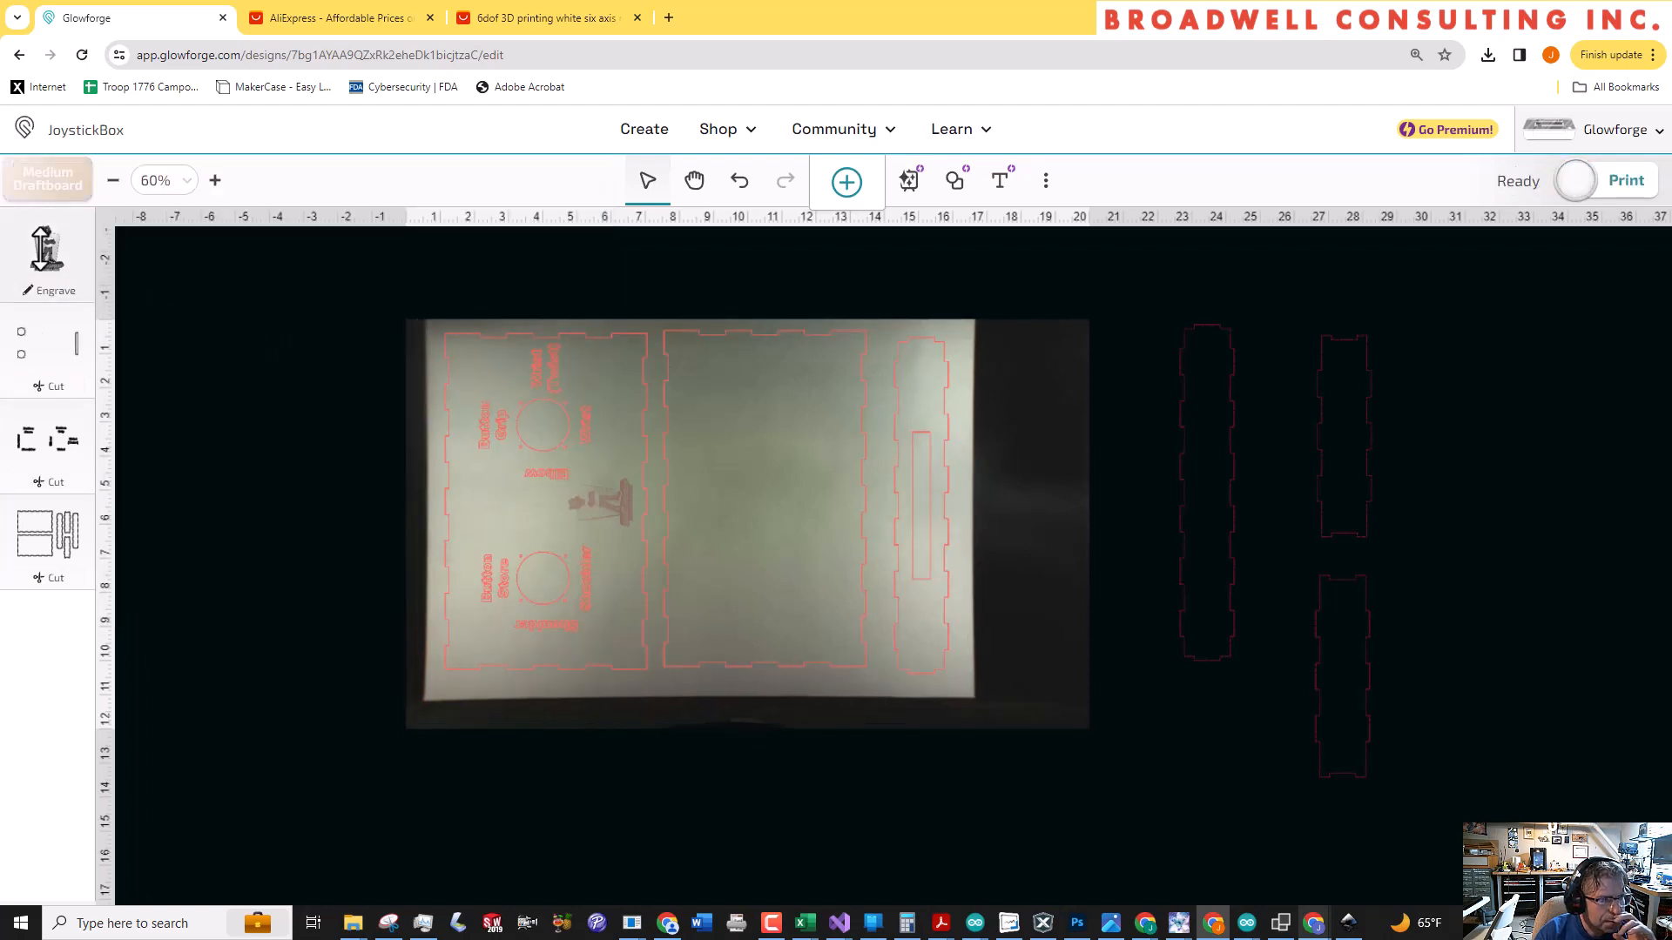
Set the logo engraving to Draft Graphic with its grayscale handling changed to Vary power
{"action": "left_click", "coordinate": [43, 250]}
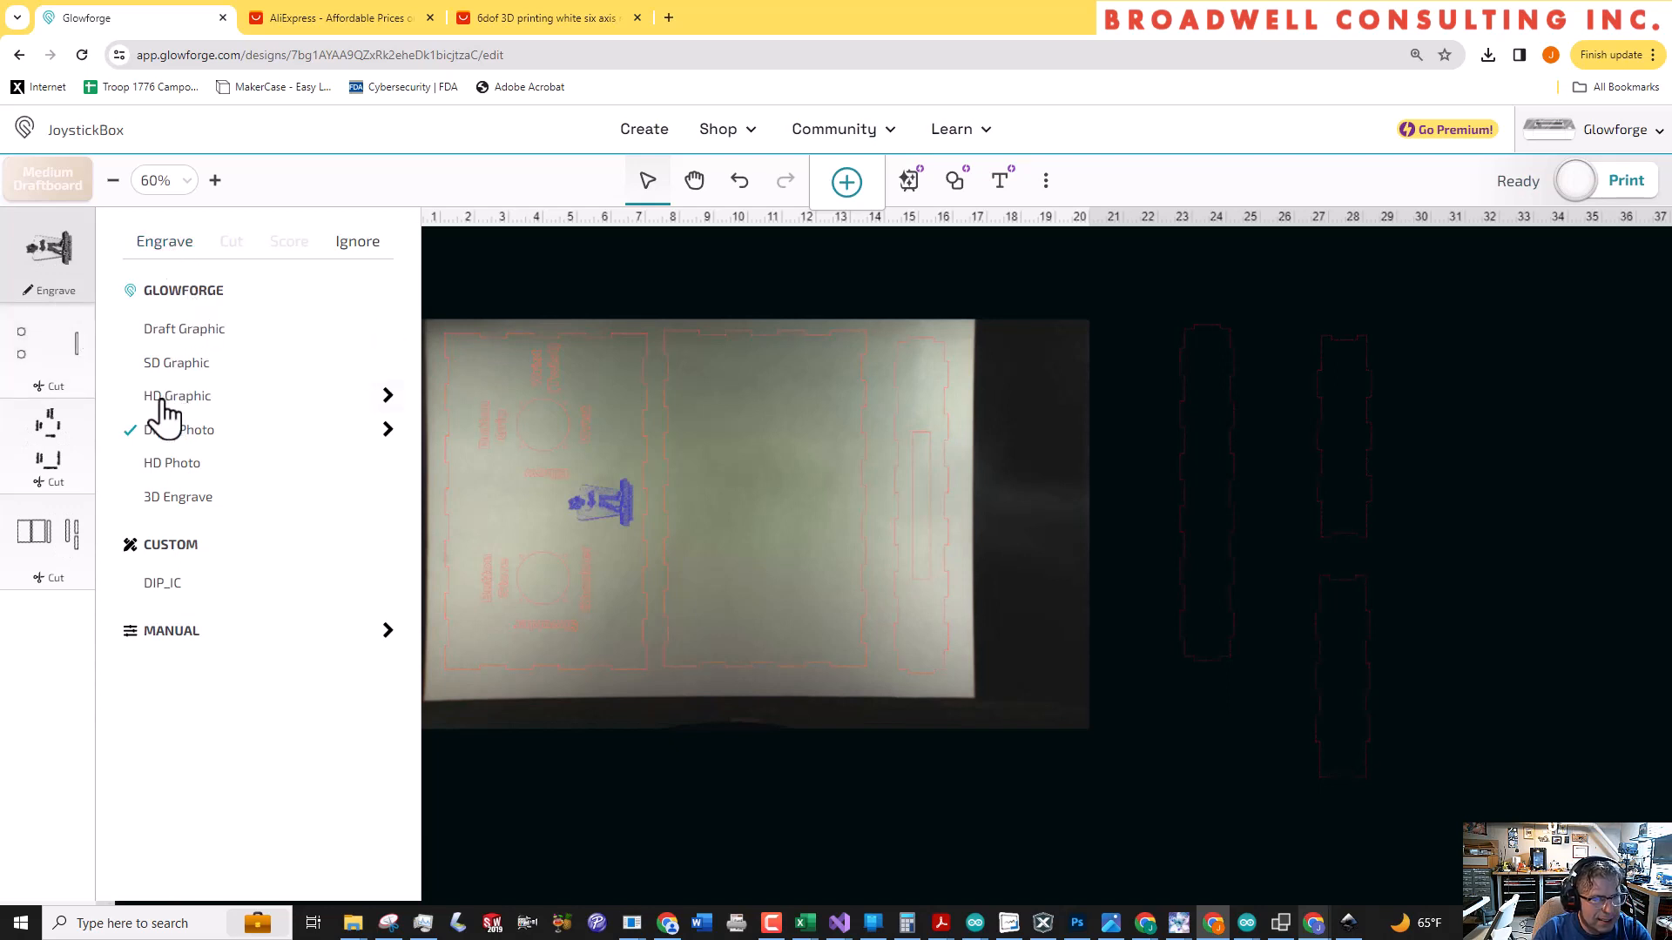
{"action": "left_click", "coordinate": [198, 330]}
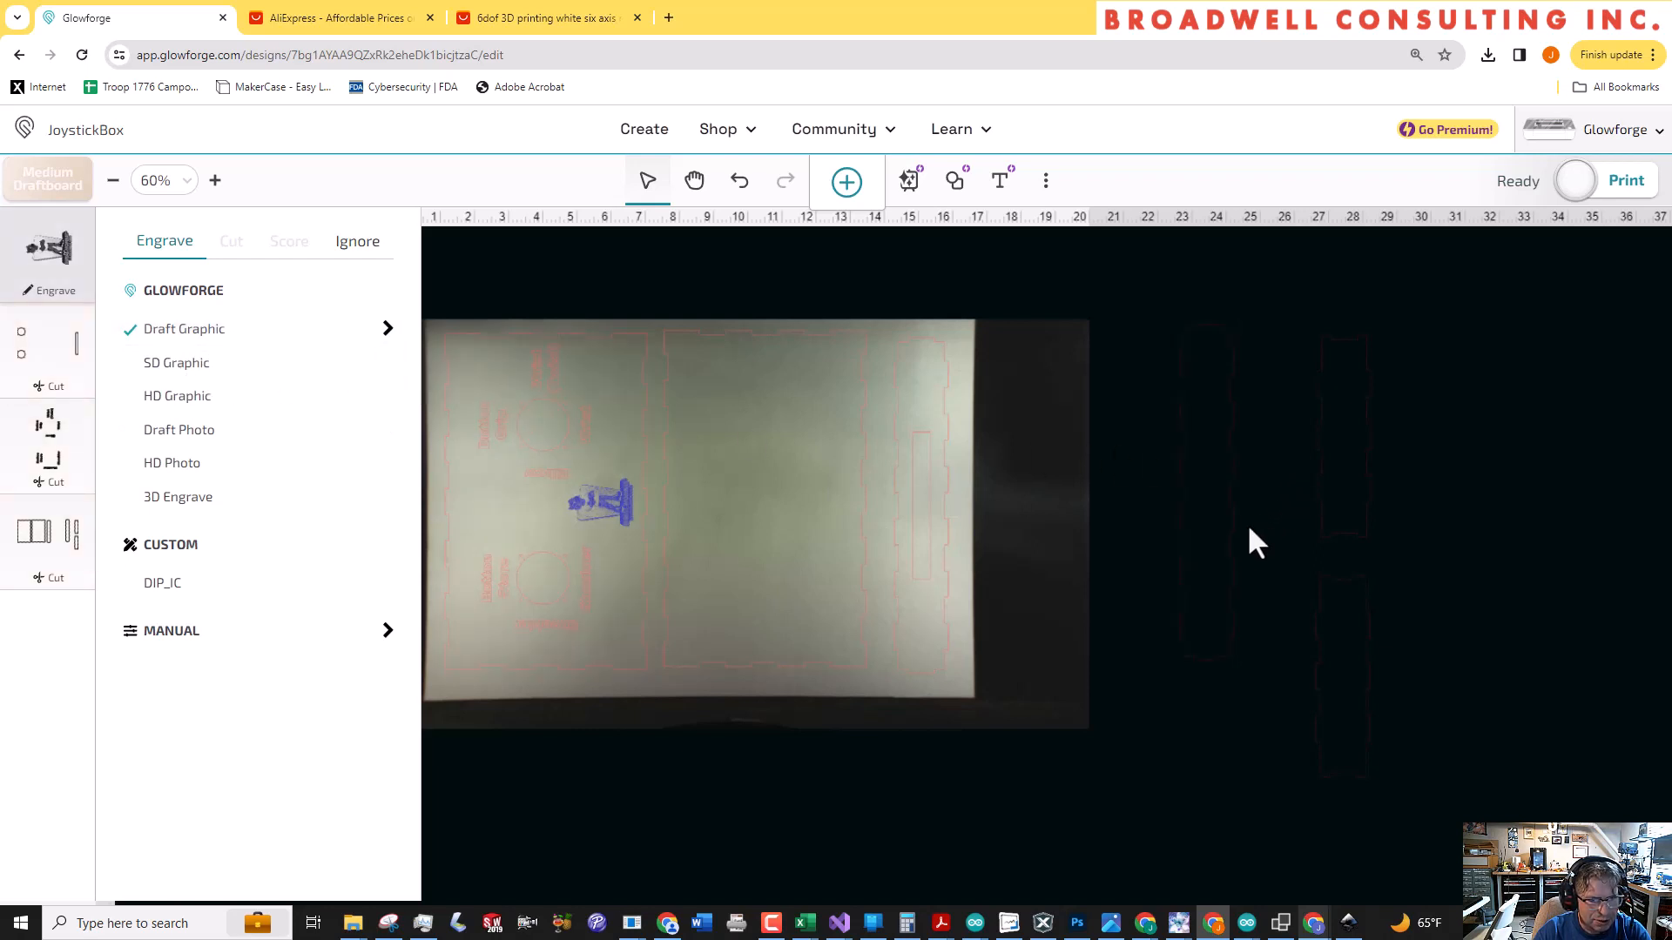
{"action": "left_click", "coordinate": [389, 328]}
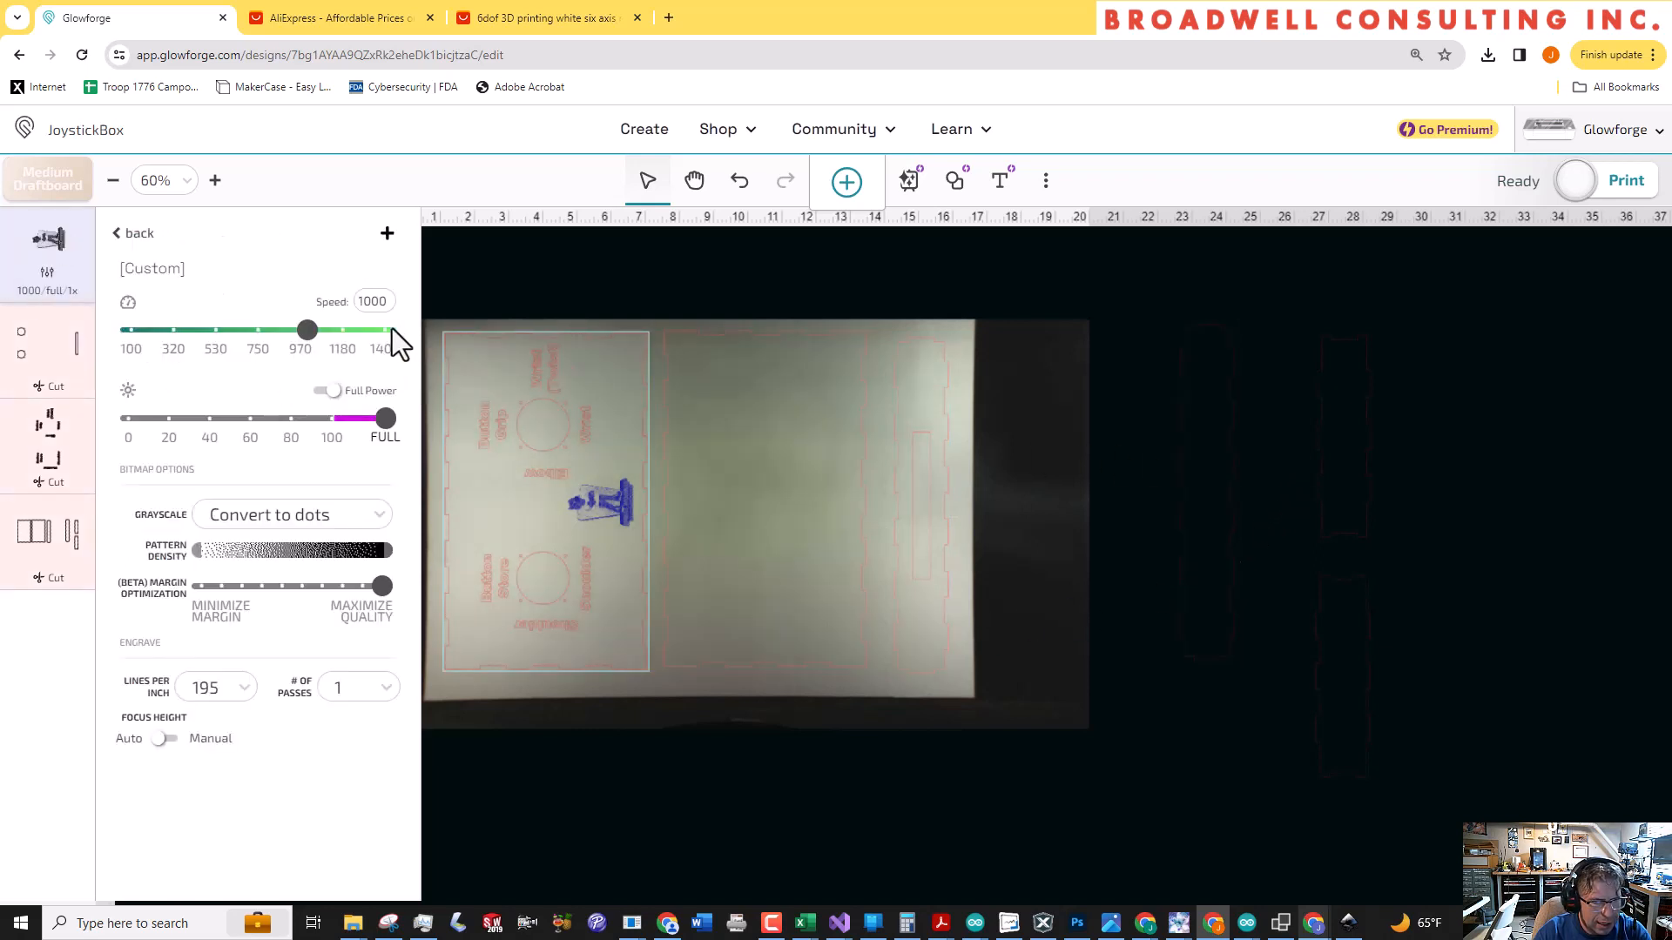
{"action": "left_click", "coordinate": [296, 522]}
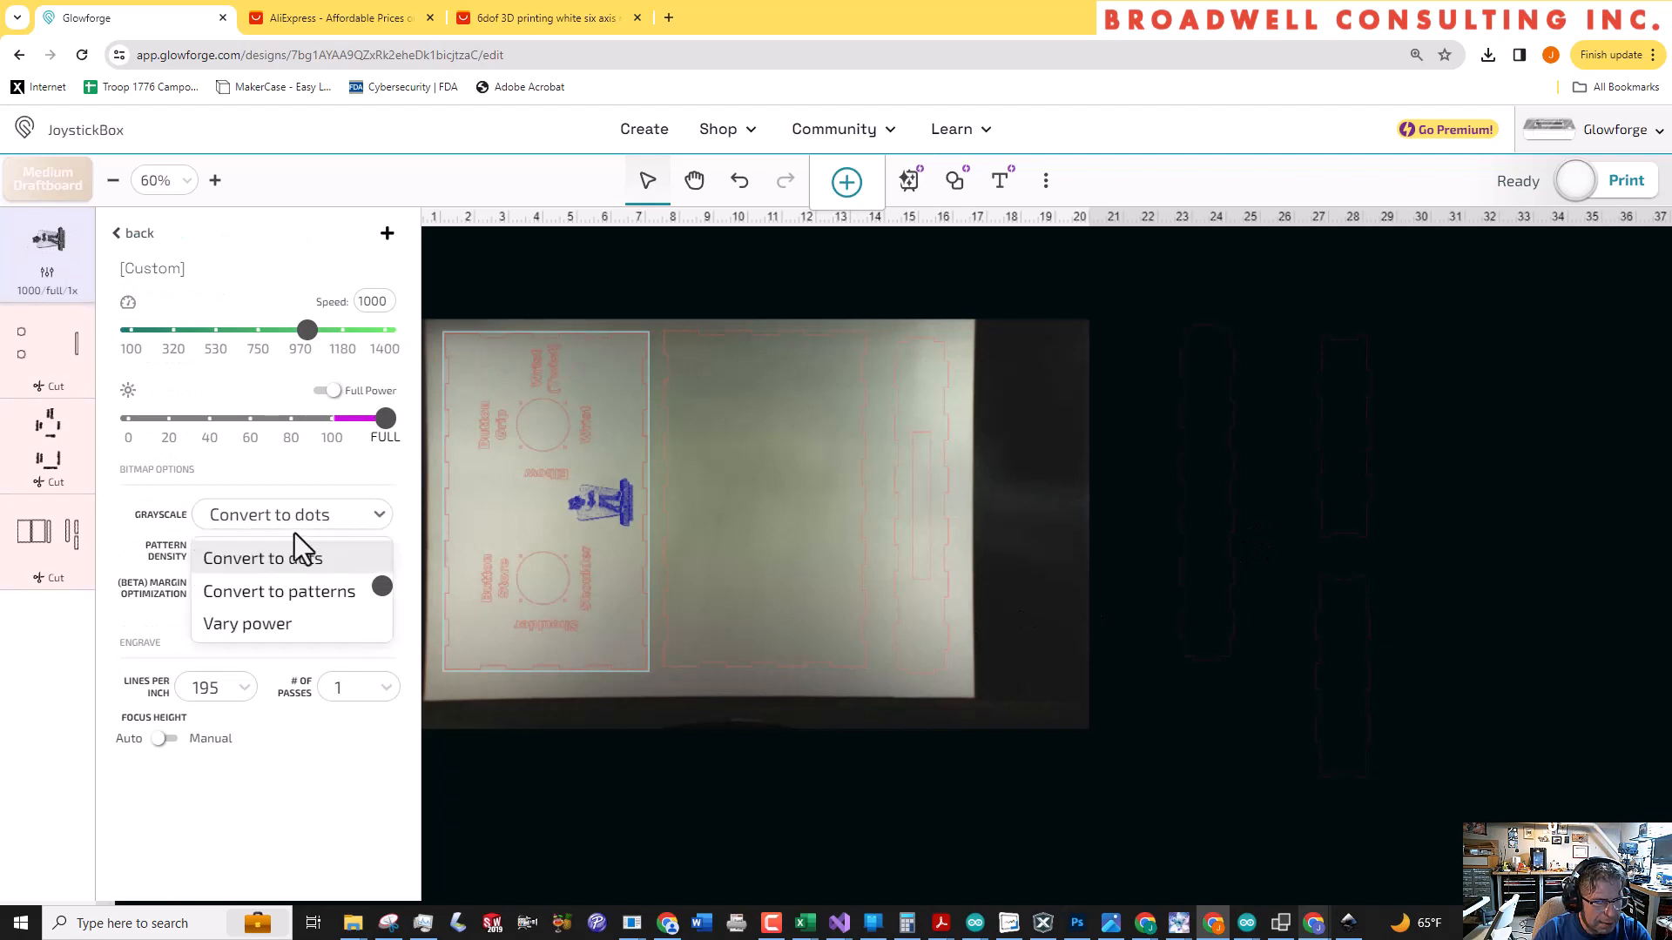
{"action": "left_click", "coordinate": [261, 624]}
{"action": "left_click", "coordinate": [986, 541]}
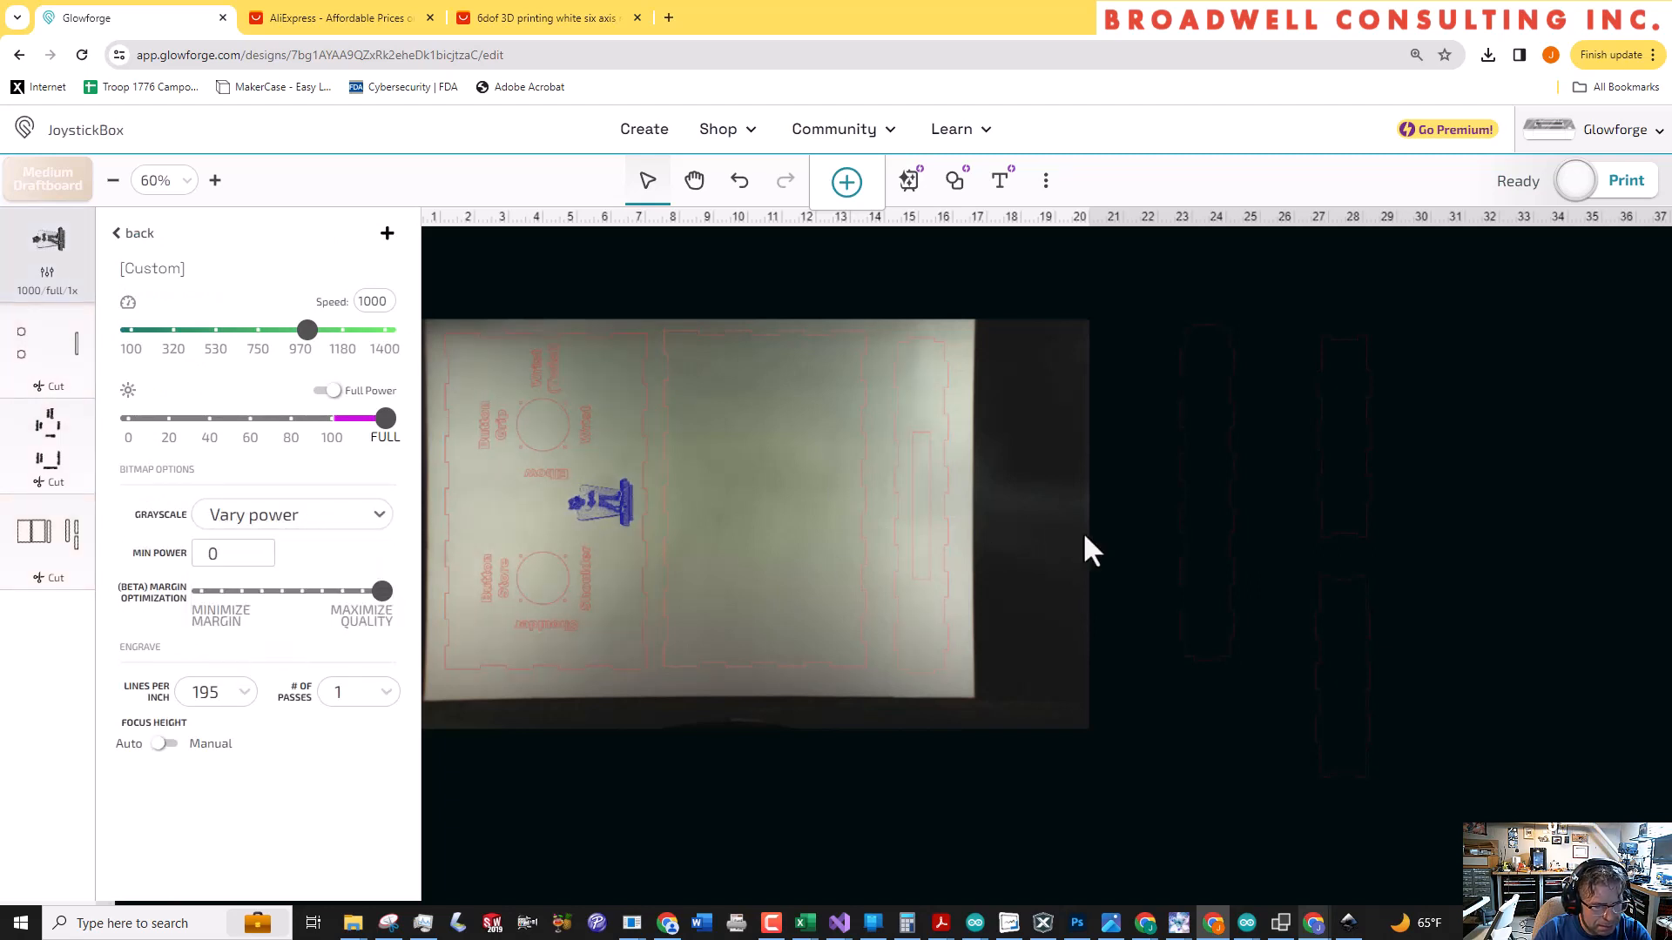
{"action": "left_click", "coordinate": [1127, 536]}
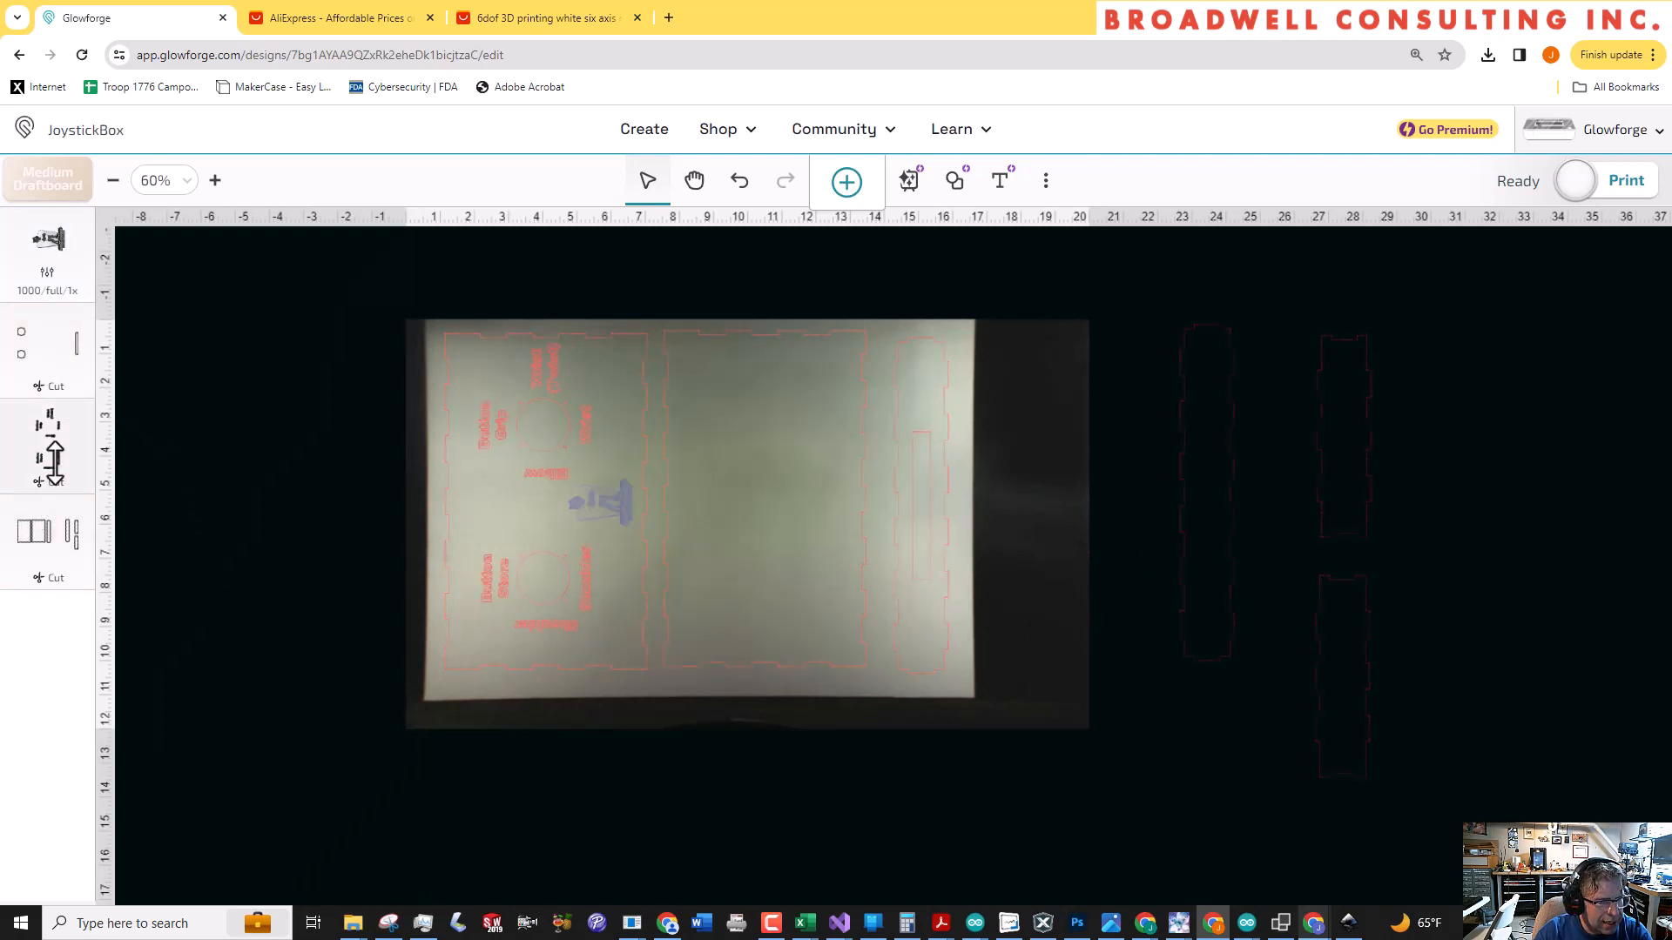
Move the text labels ahead of the holes and slot in the operation order and set them to High Quality Score
{"action": "left_click_drag", "start_coordinate": [57, 443], "coordinate": [58, 341]}
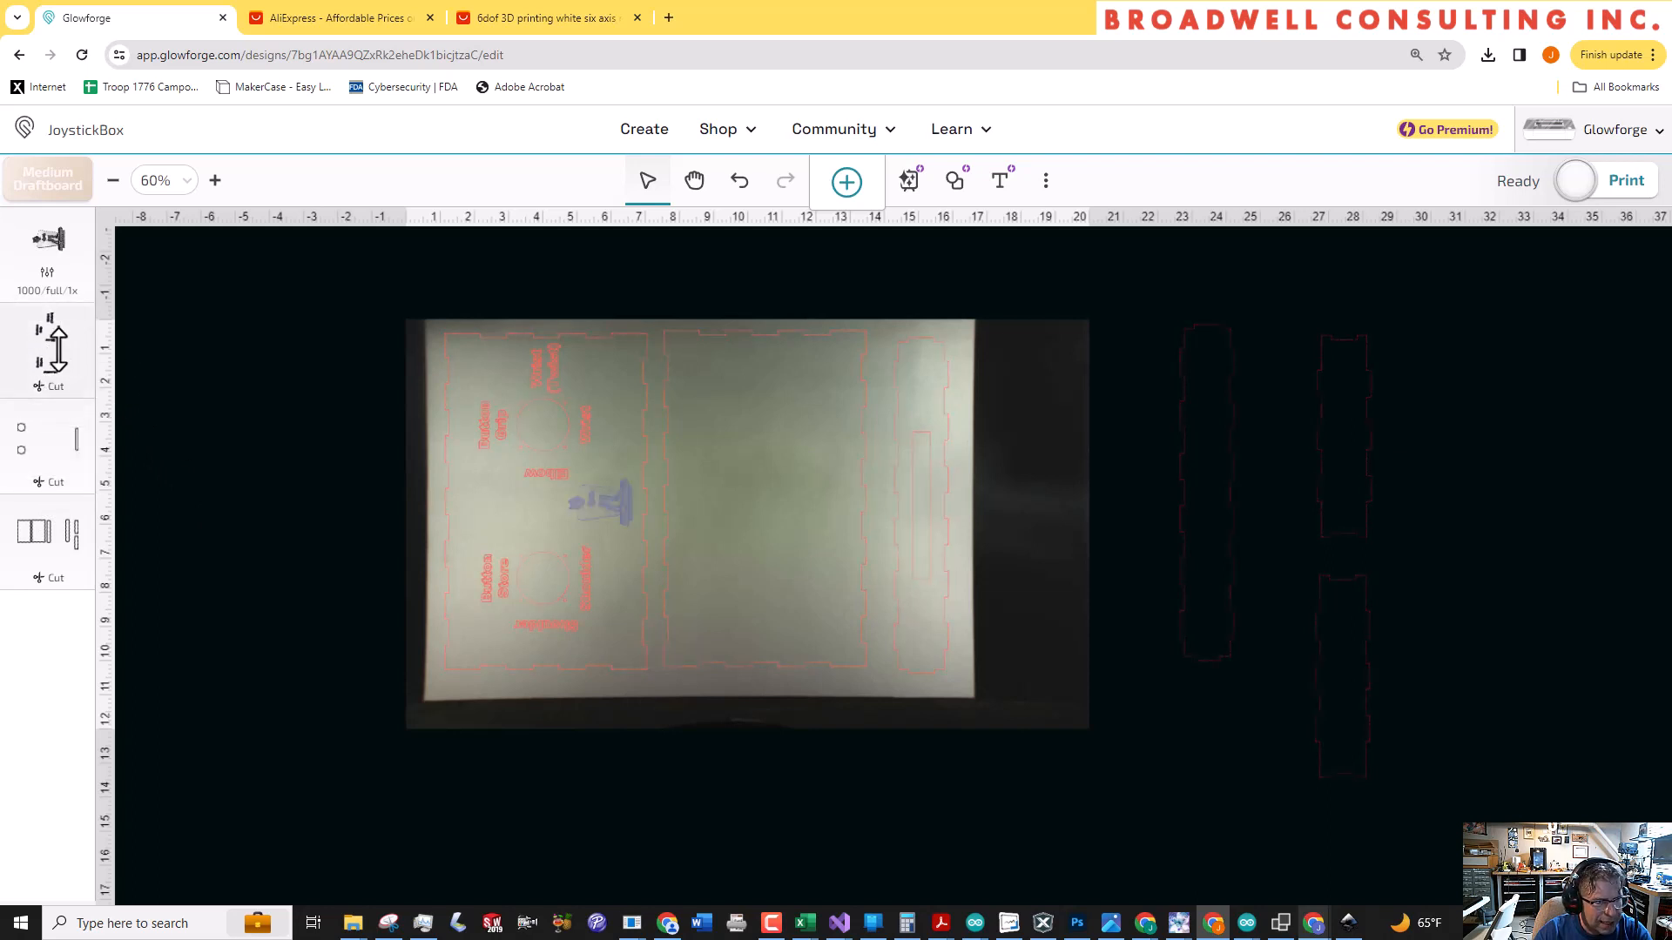
{"action": "left_click", "coordinate": [60, 349]}
{"action": "left_click", "coordinate": [285, 242]}
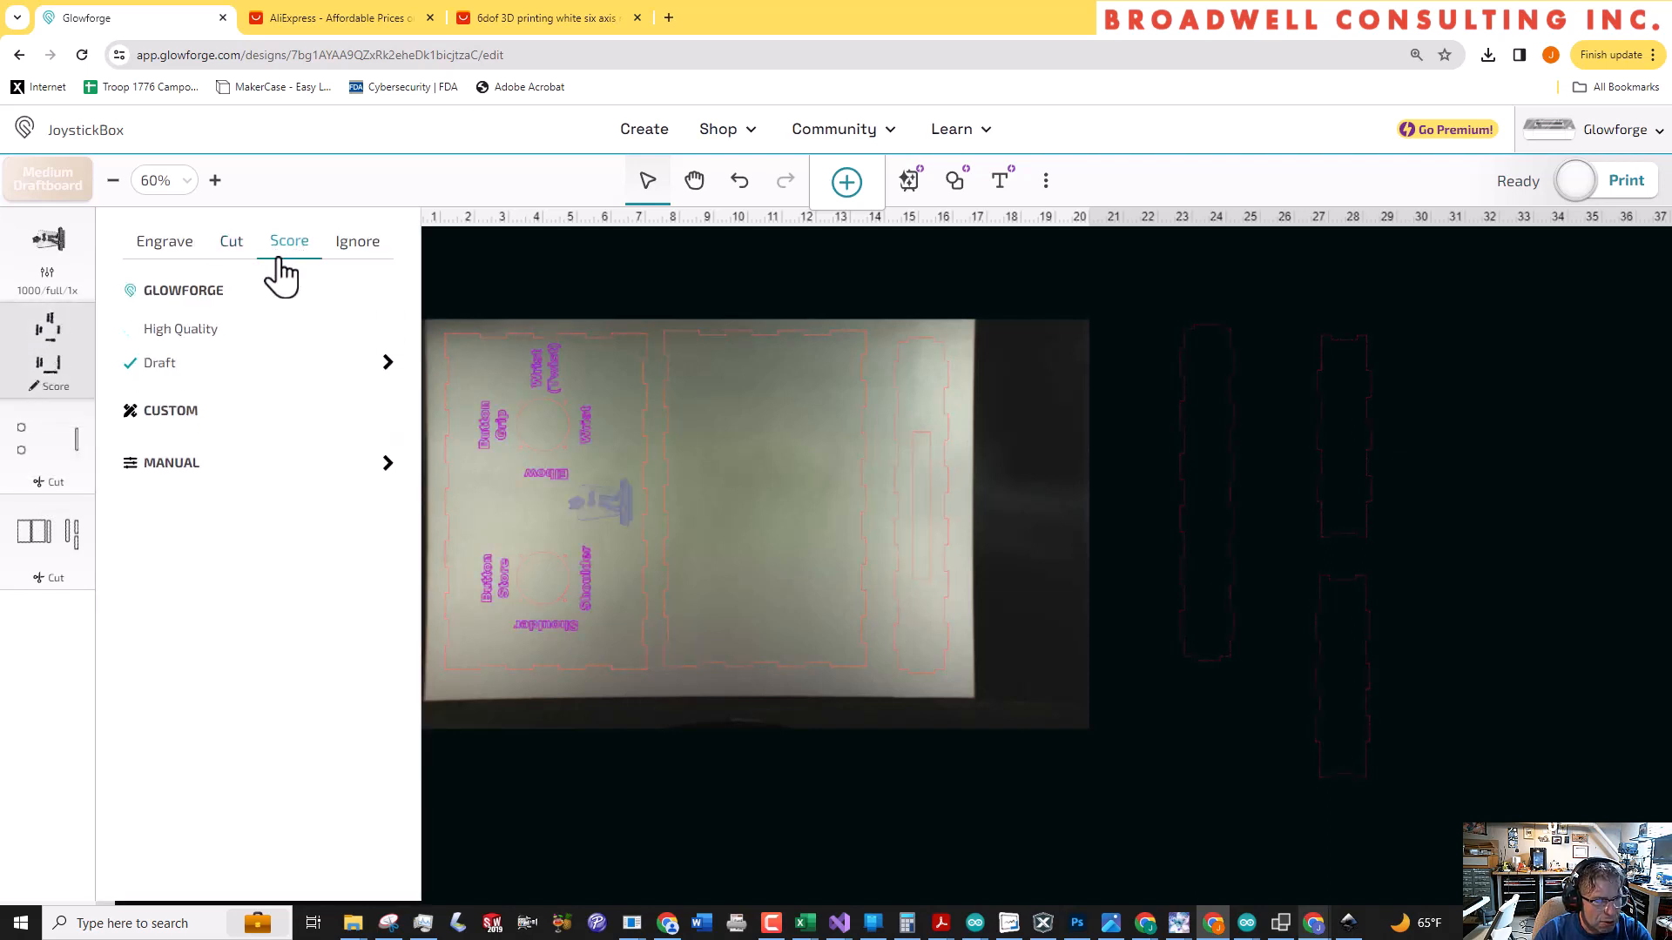
{"action": "left_click", "coordinate": [209, 331]}
{"action": "left_click", "coordinate": [1050, 520]}
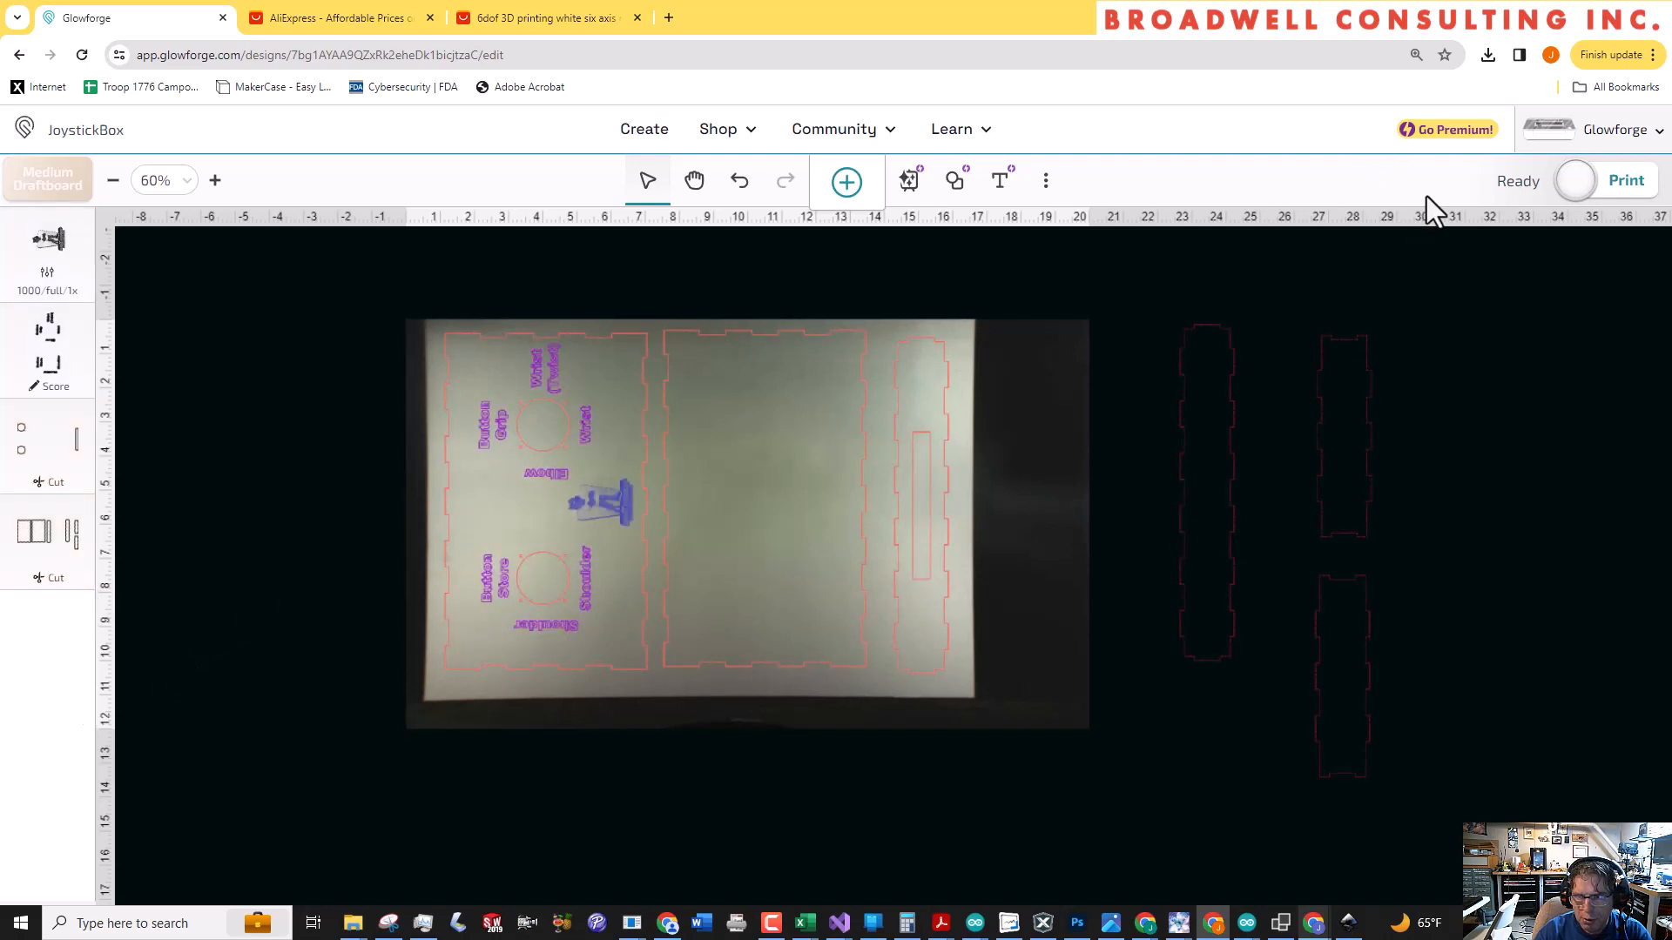
Start the print of the labelled, blank large and slotted narrow panels
{"action": "left_click", "coordinate": [1550, 183]}
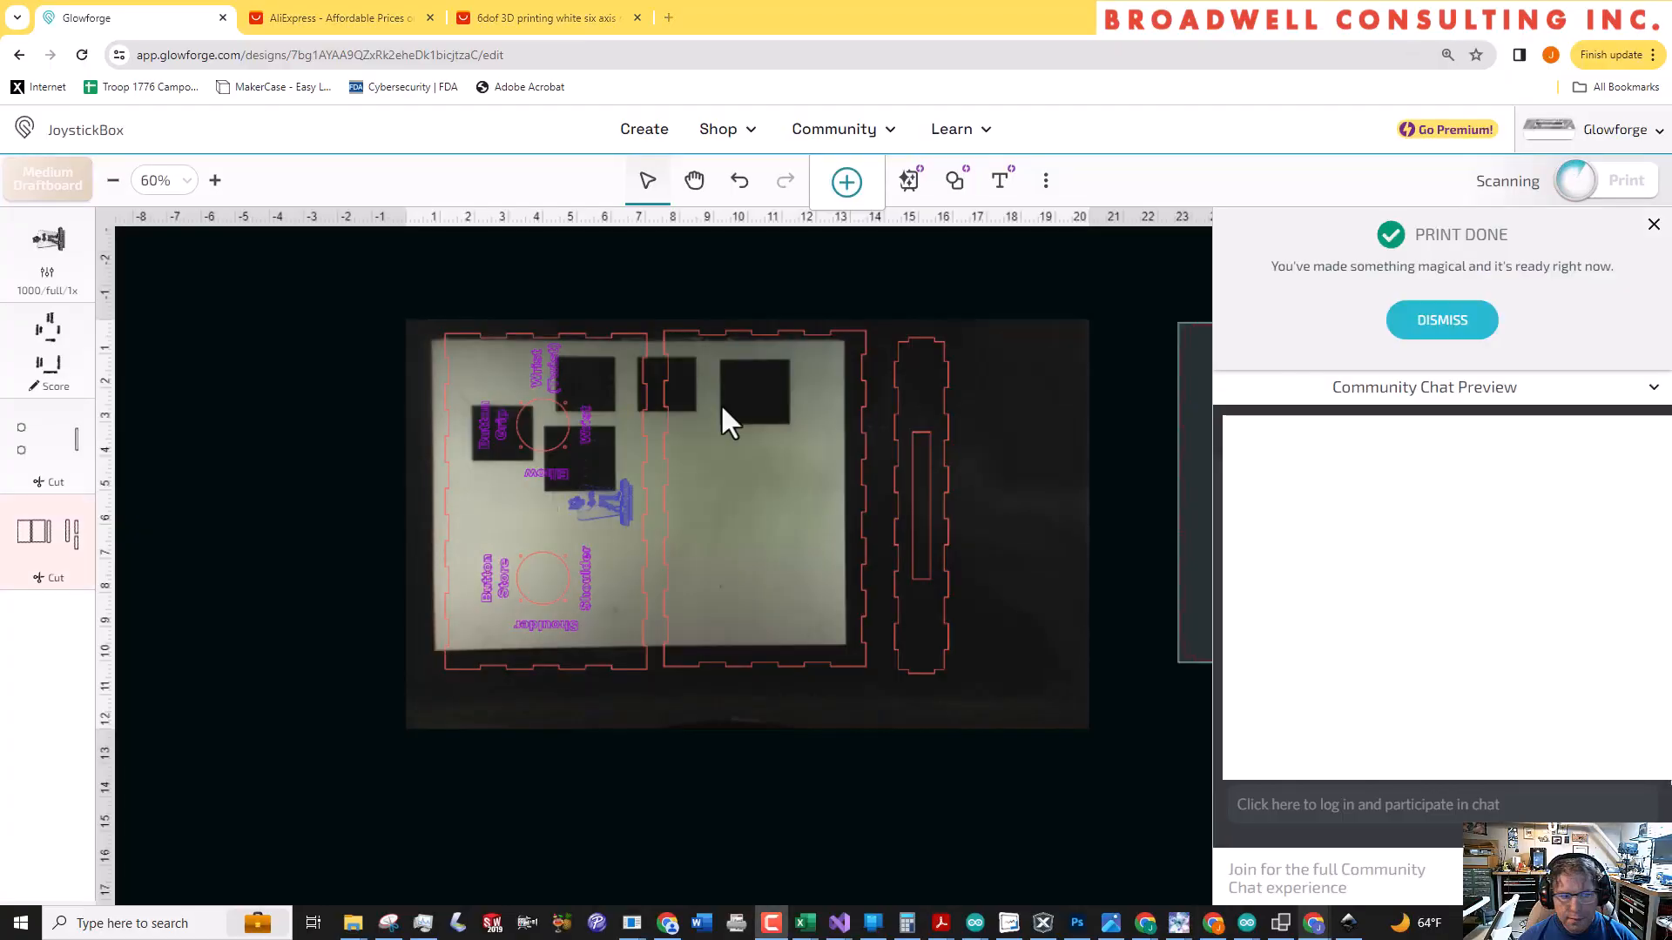
Move the three printed panels off the bed, then rotate the long narrow panel 90° clockwise and place it along the new sheet's lower edge
{"action": "scroll", "coordinate": [518, 324], "scroll_direction": "down", "scroll_amount": 3}
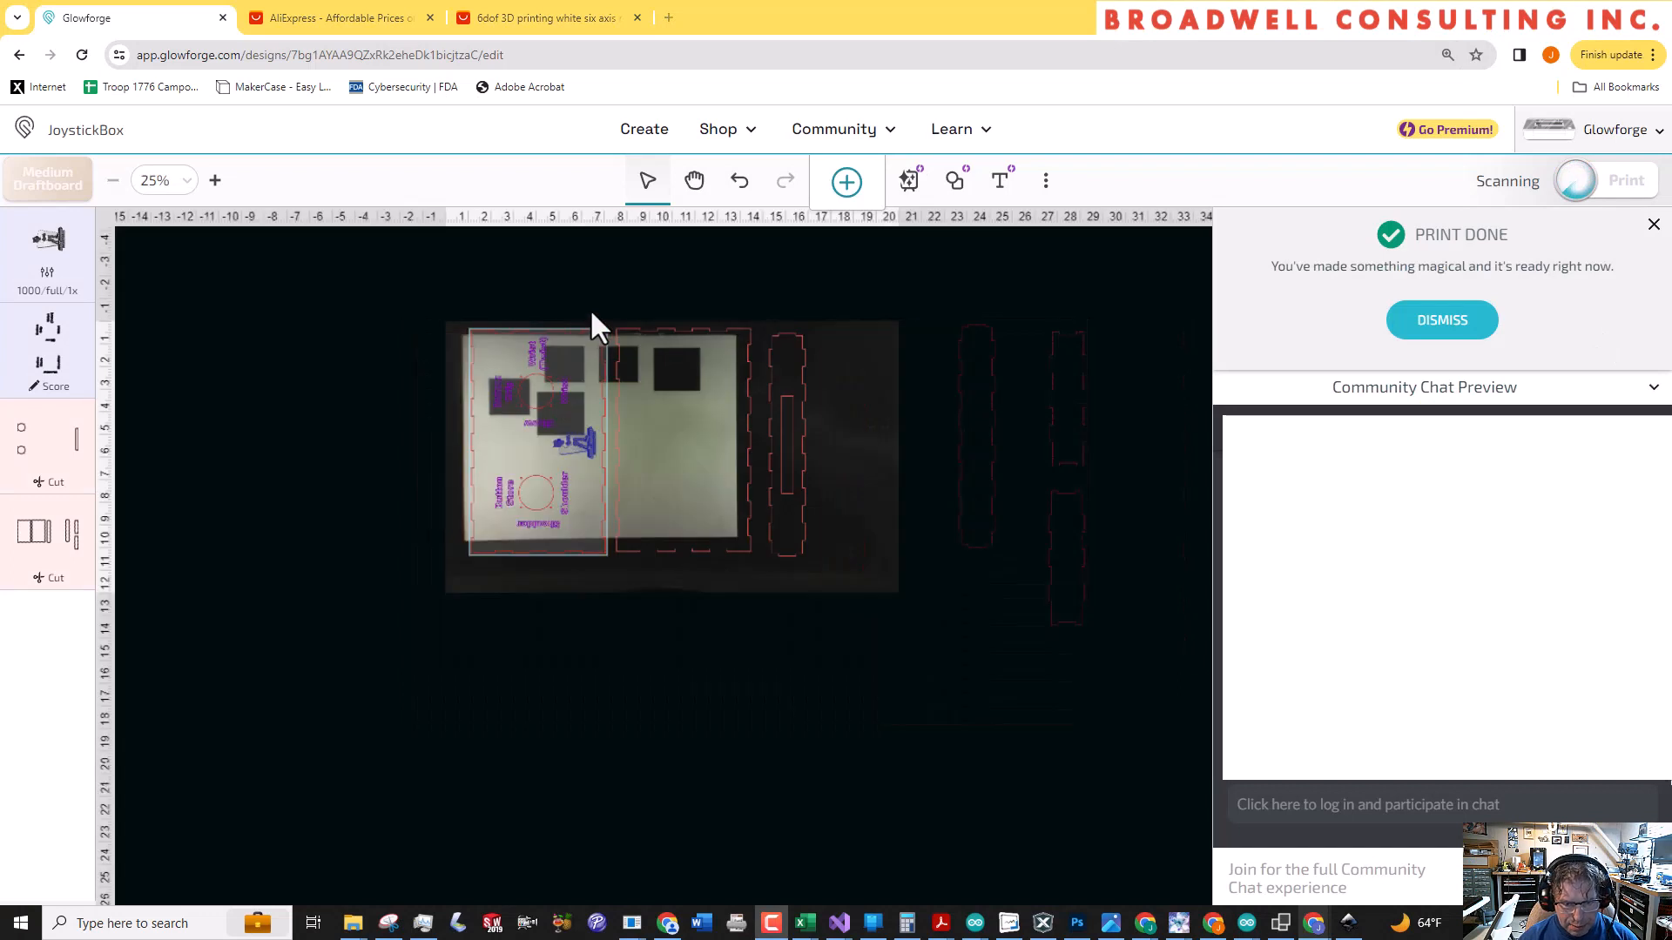
{"action": "scroll", "coordinate": [587, 308], "scroll_direction": "down", "scroll_amount": 2}
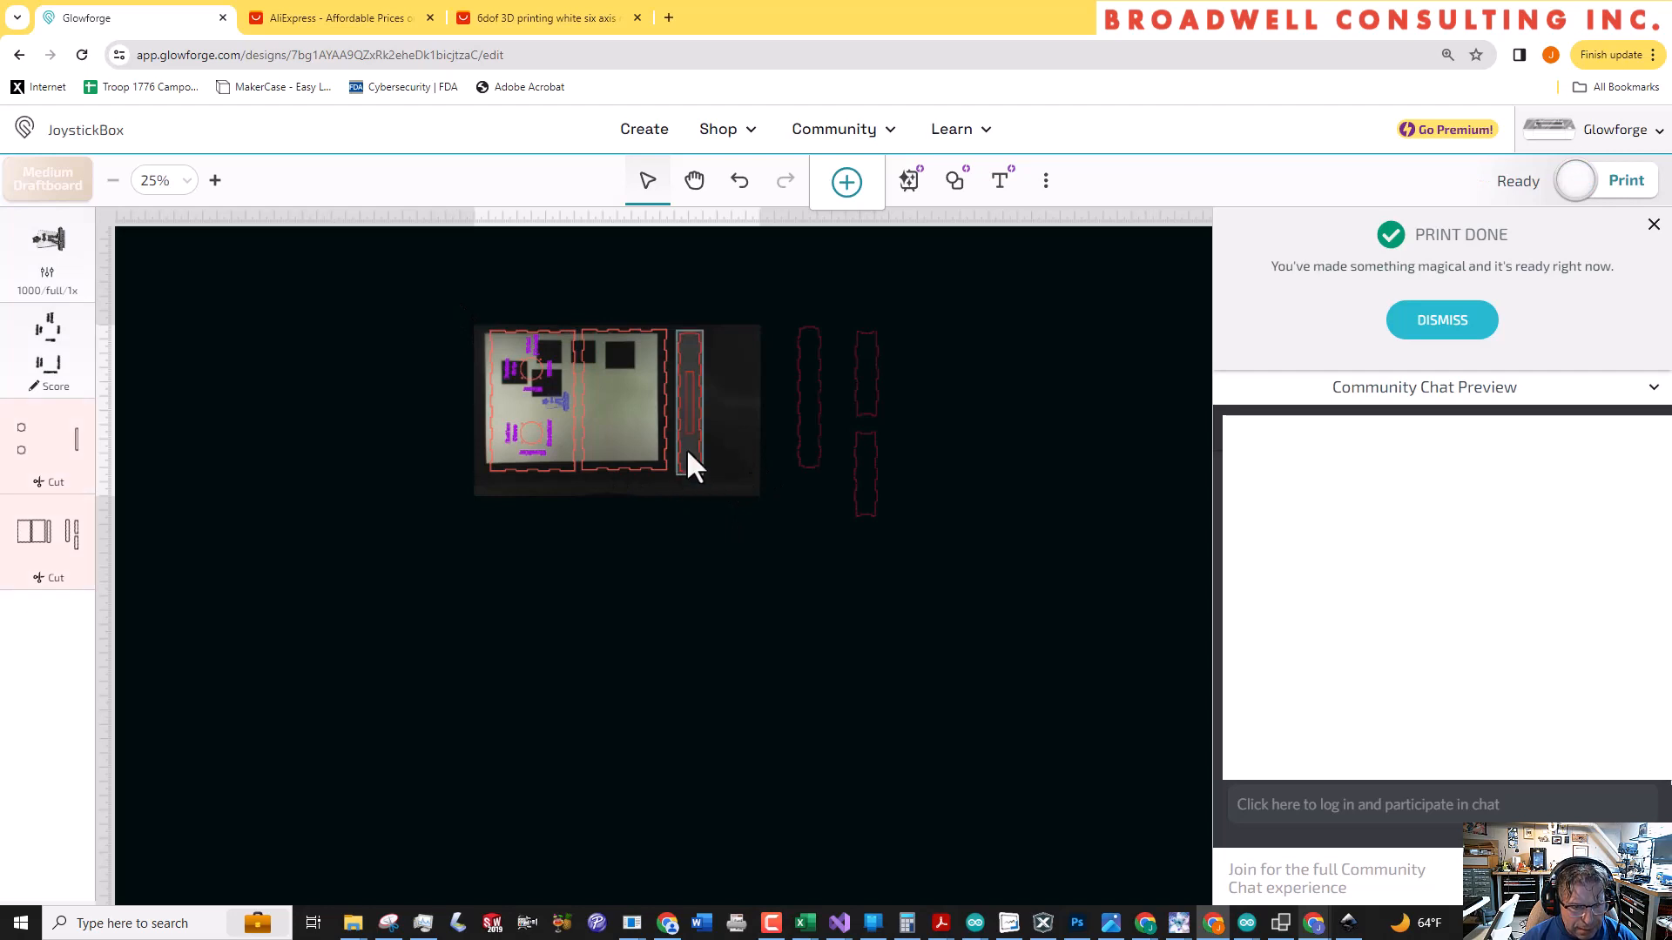
{"action": "left_click_drag", "start_coordinate": [807, 388], "coordinate": [567, 402]}
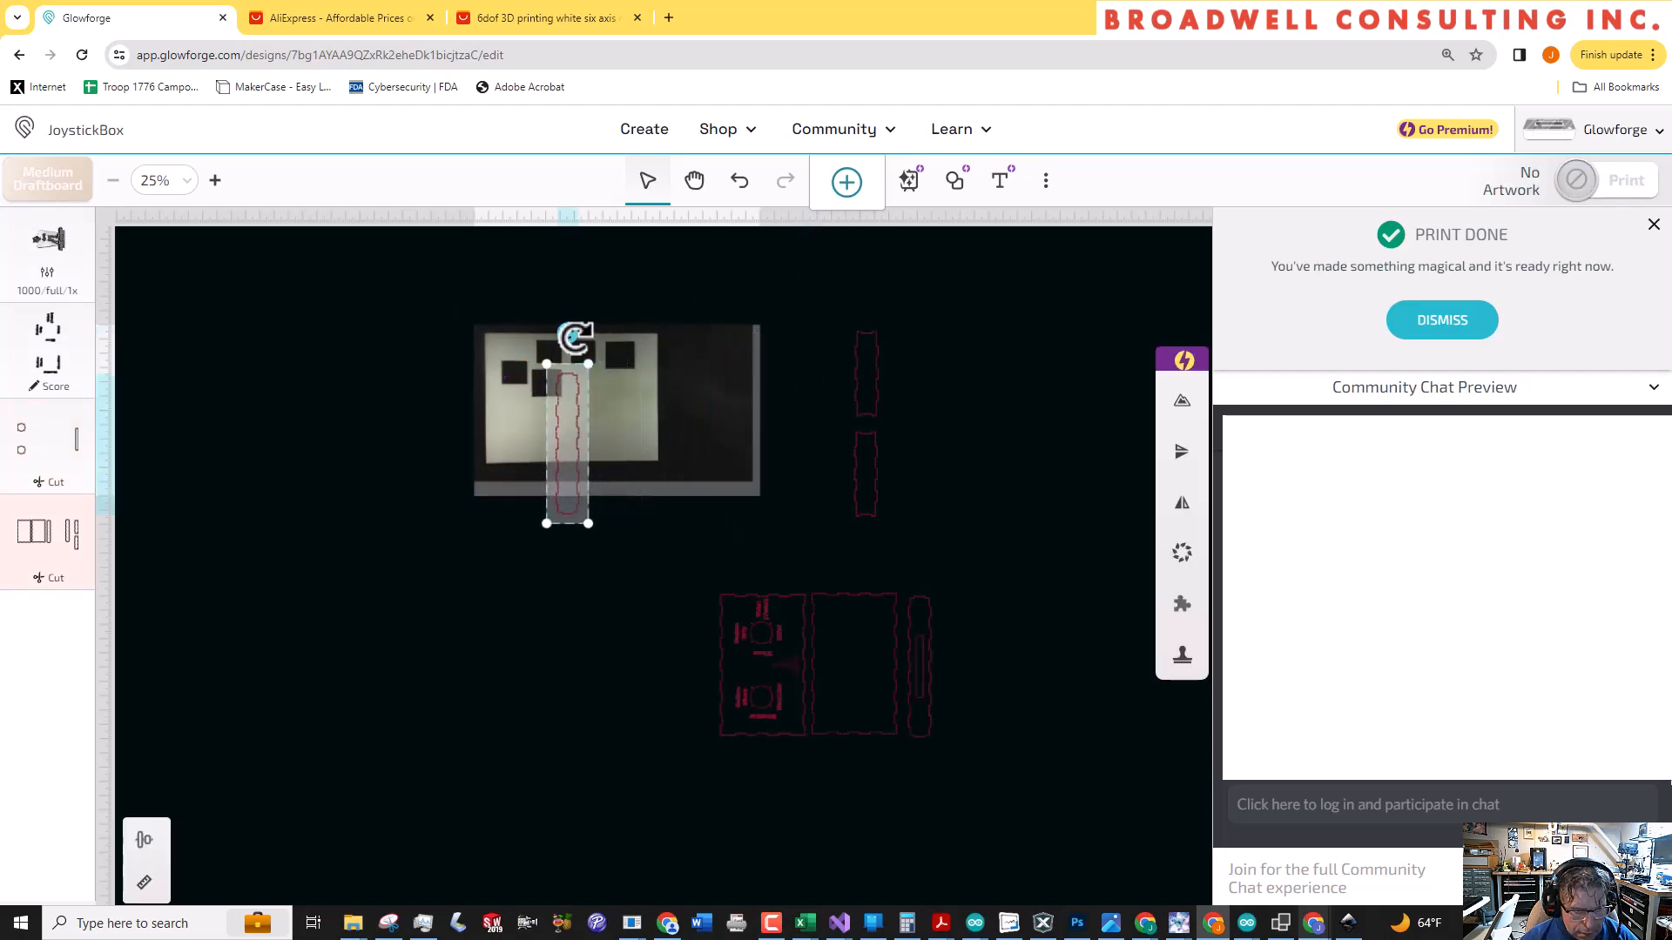
{"action": "left_click_drag", "start_coordinate": [571, 339], "coordinate": [696, 455]}
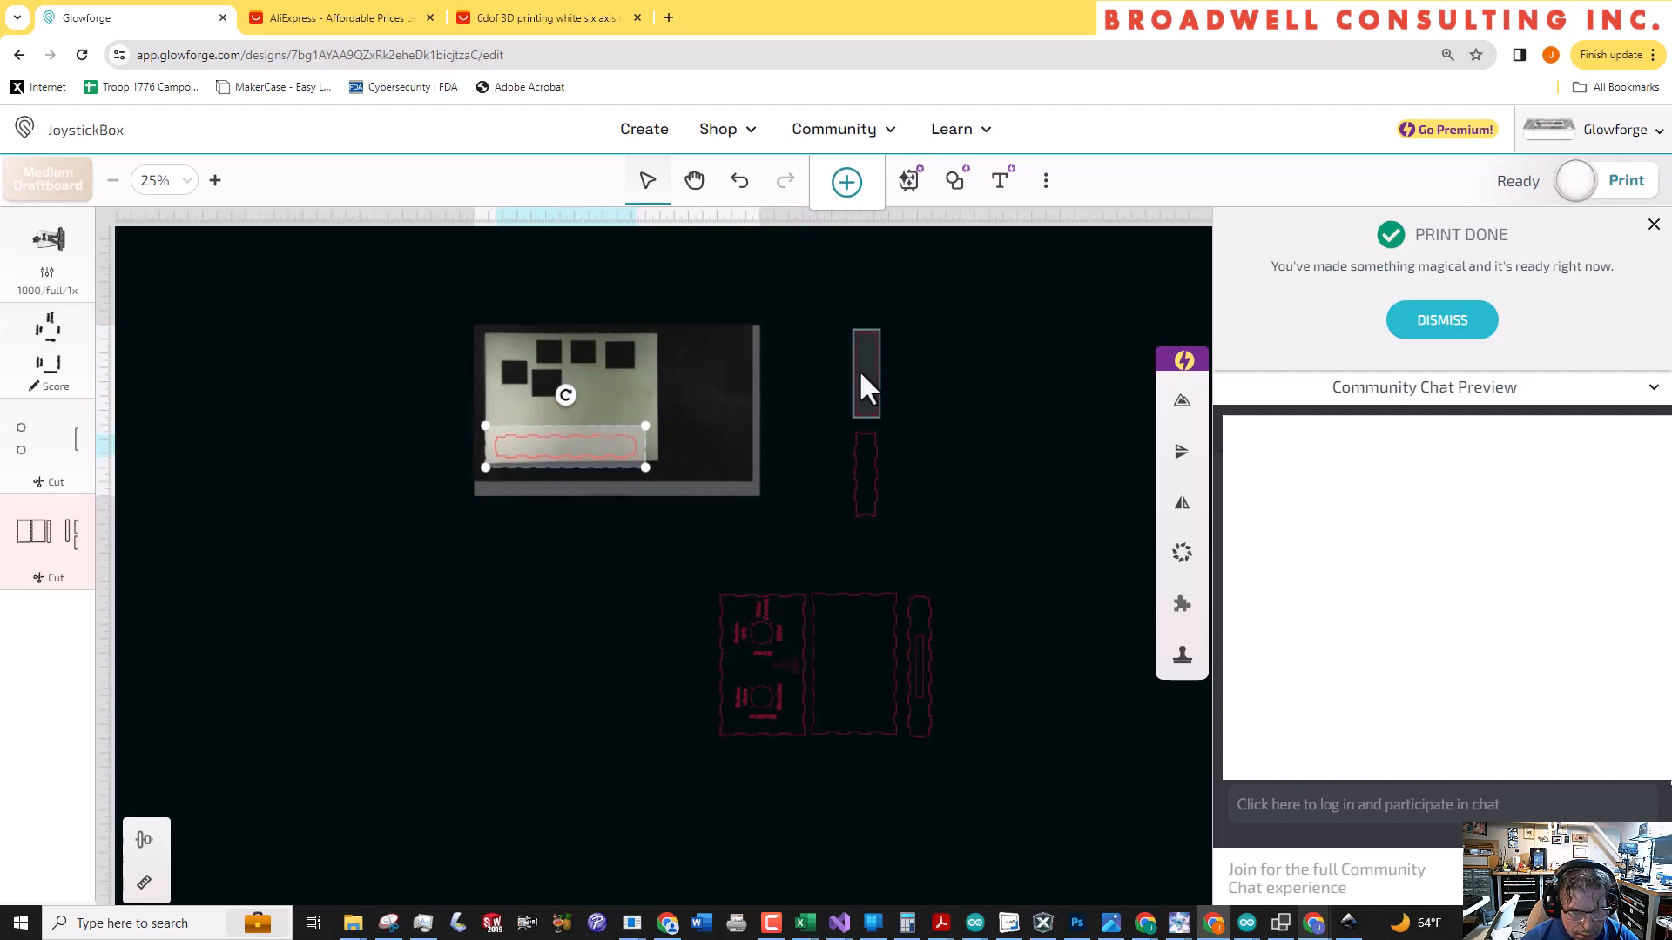
Rotate both short narrow panels 90° and place them horizontally in the sheet's free area between the square cutouts and the long panel
{"action": "left_click_drag", "start_coordinate": [858, 369], "coordinate": [640, 393]}
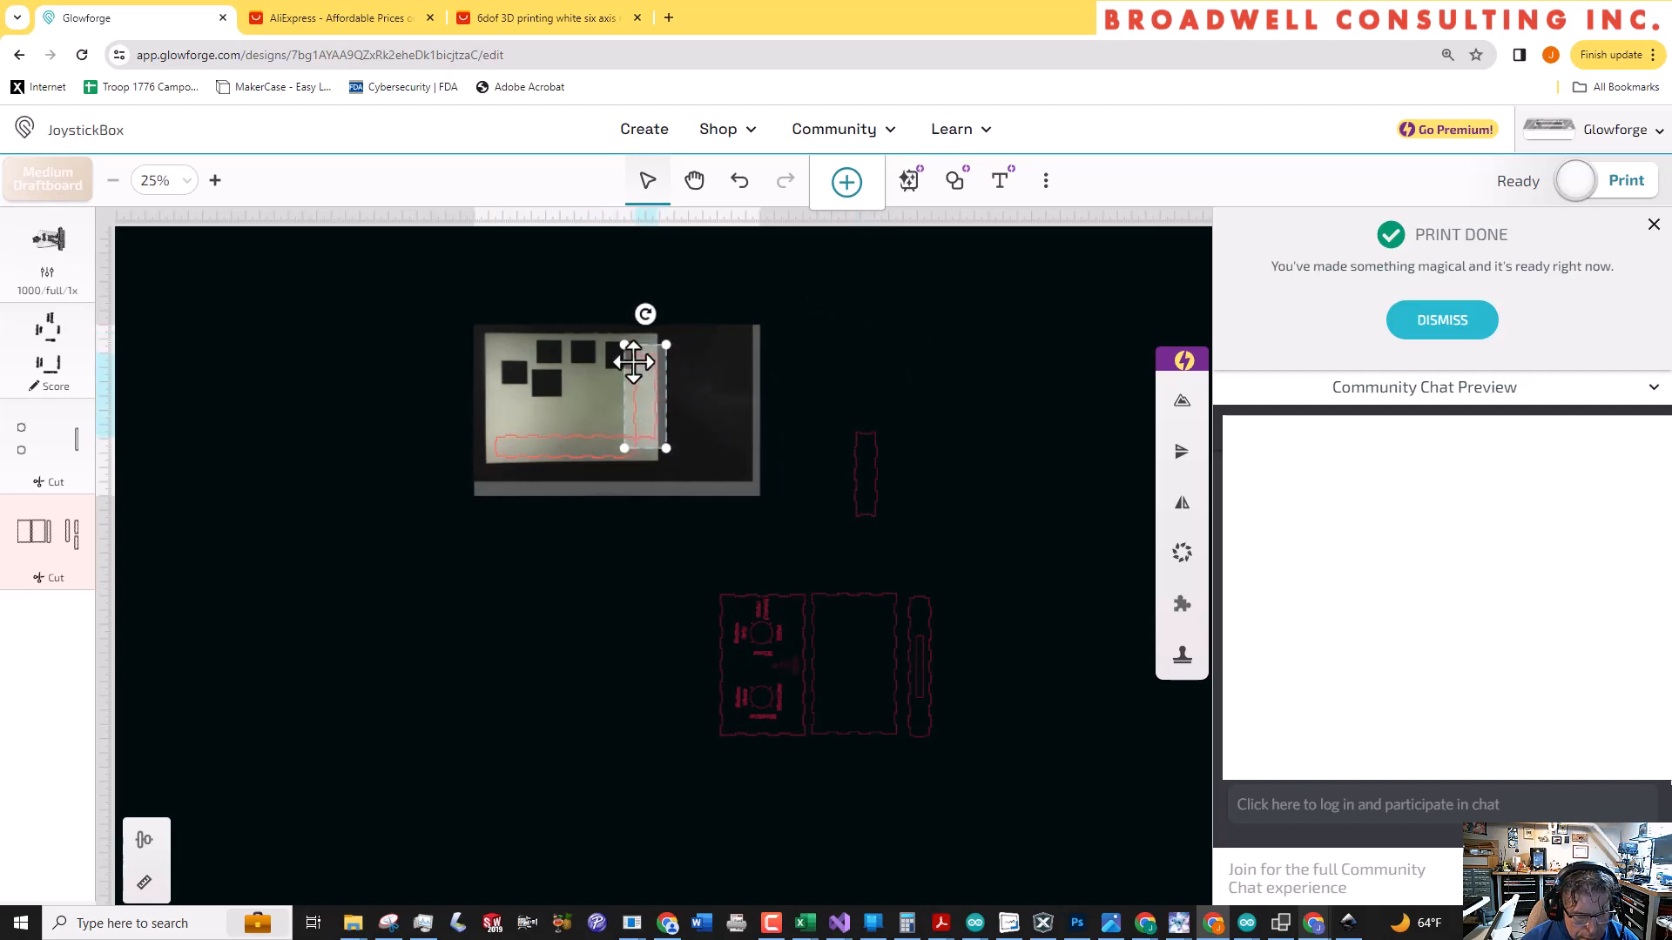
{"action": "left_click_drag", "start_coordinate": [610, 323], "coordinate": [622, 389]}
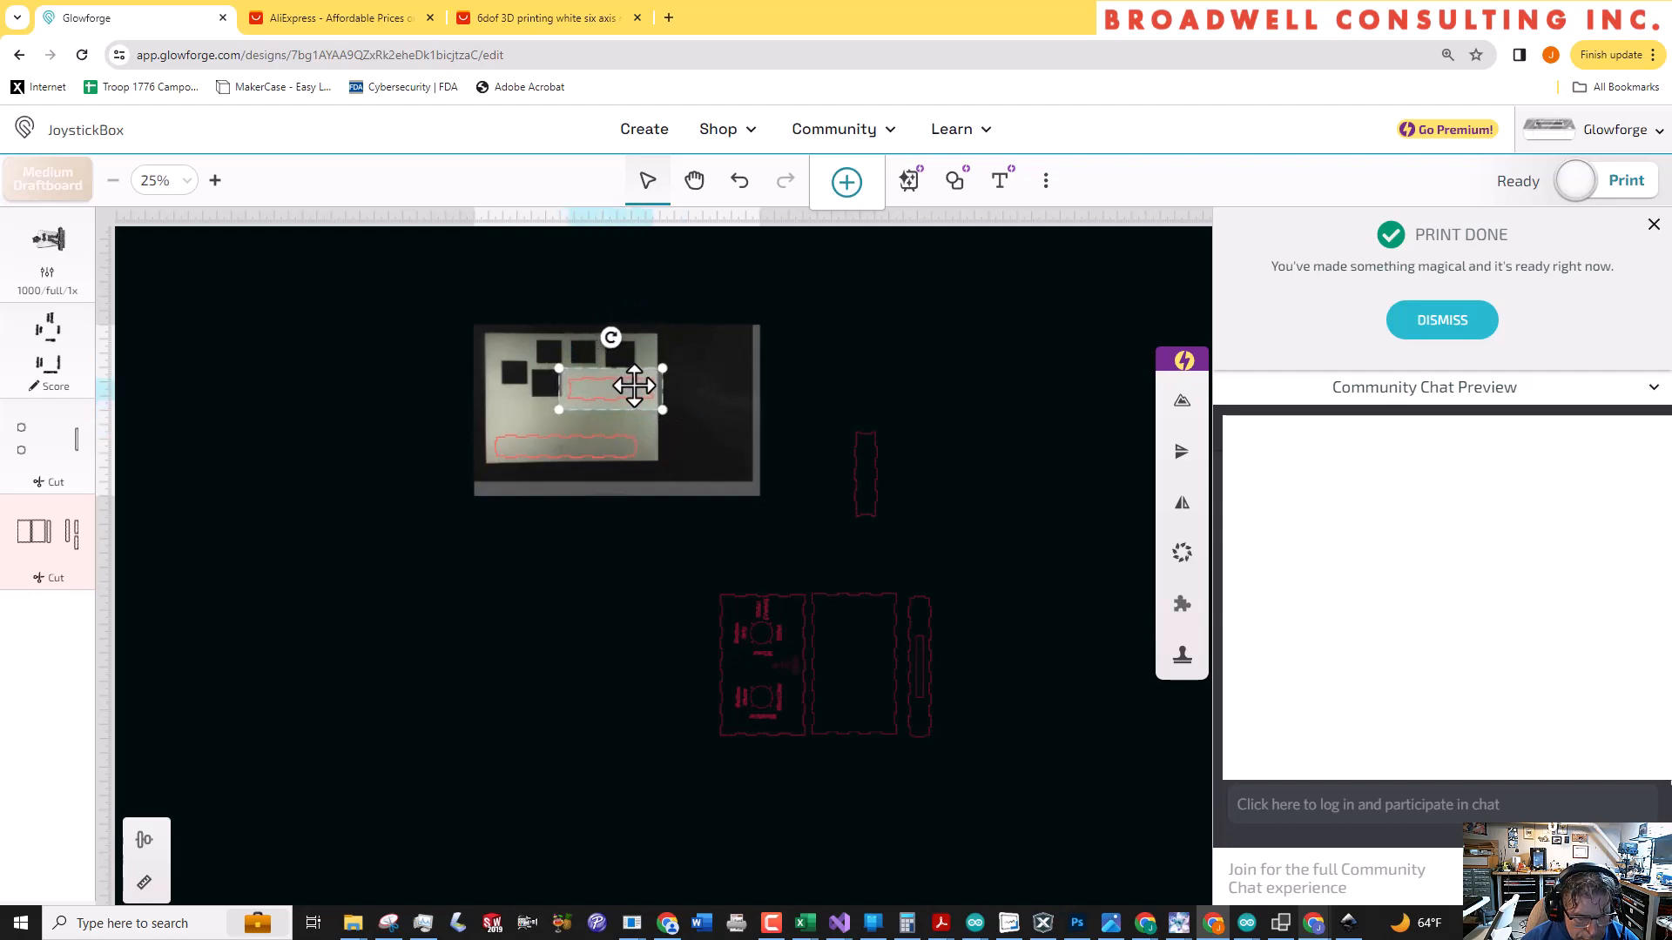
{"action": "left_click", "coordinate": [872, 444]}
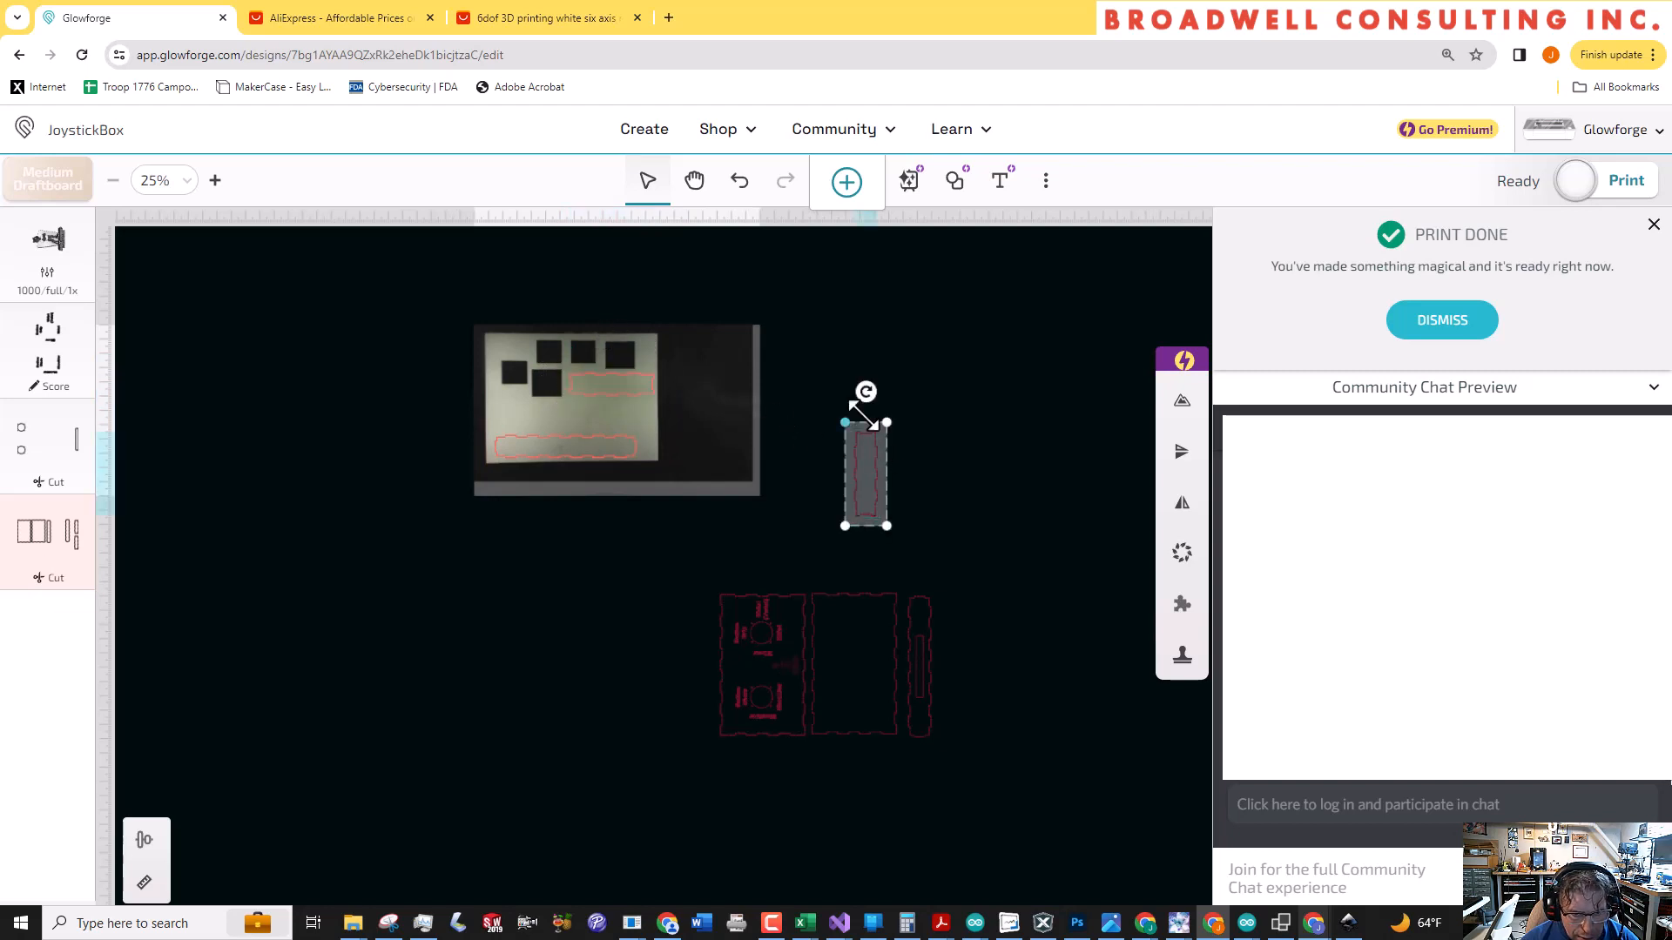
{"action": "left_click_drag", "start_coordinate": [866, 389], "coordinate": [725, 485]}
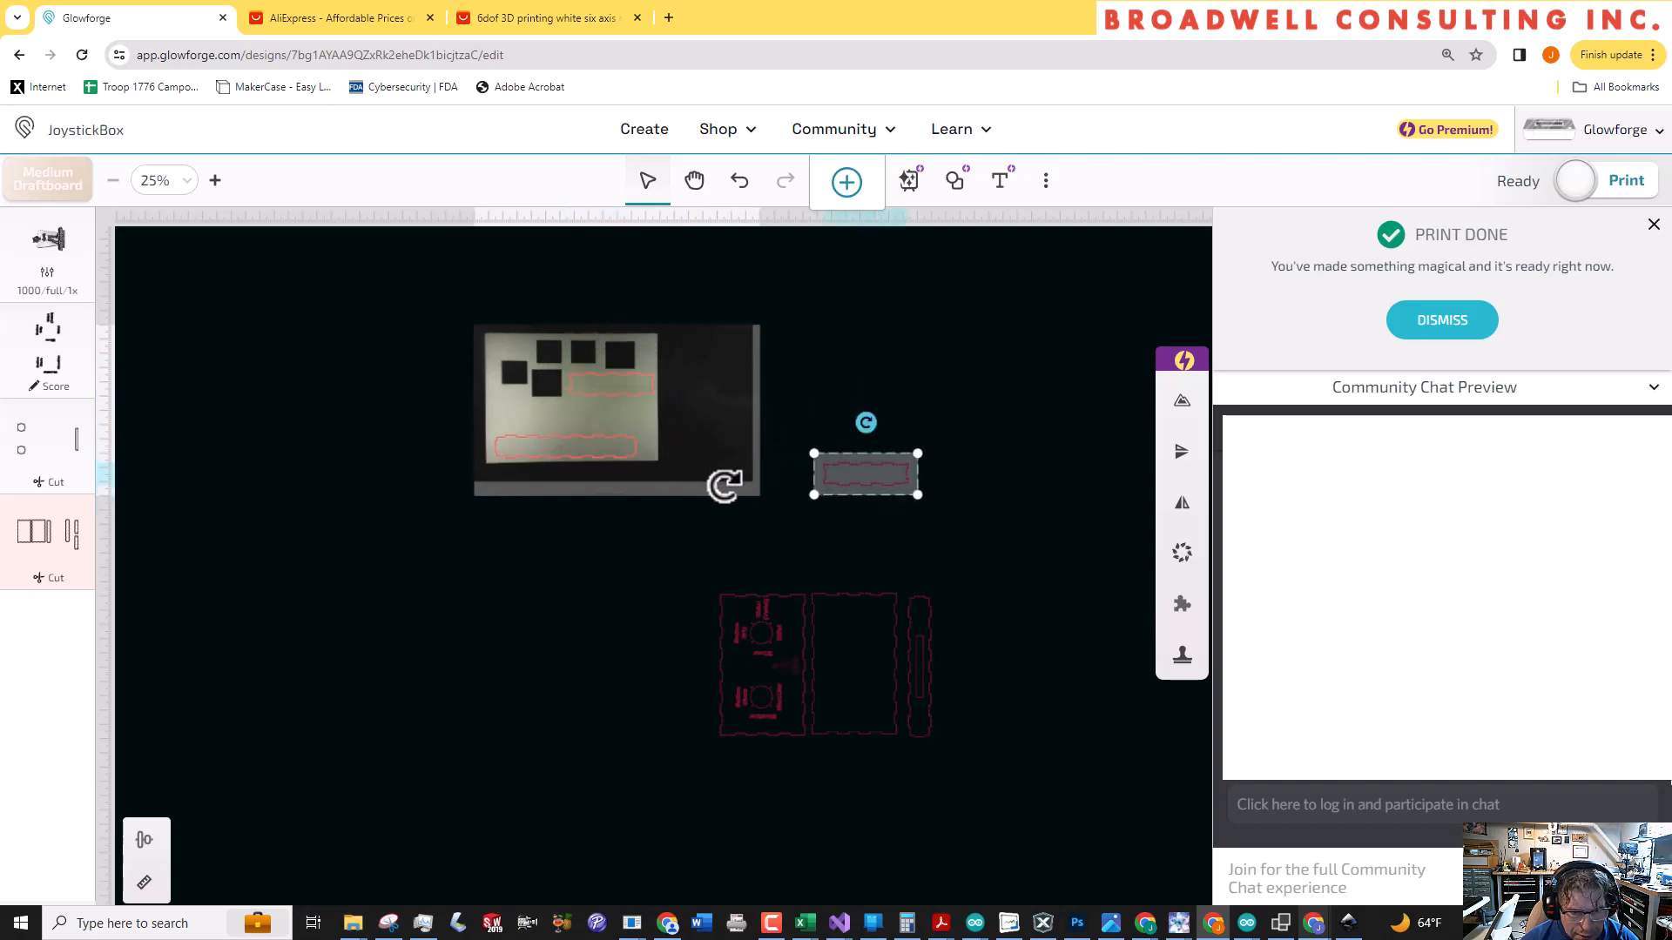
{"action": "left_click_drag", "start_coordinate": [847, 477], "coordinate": [558, 416]}
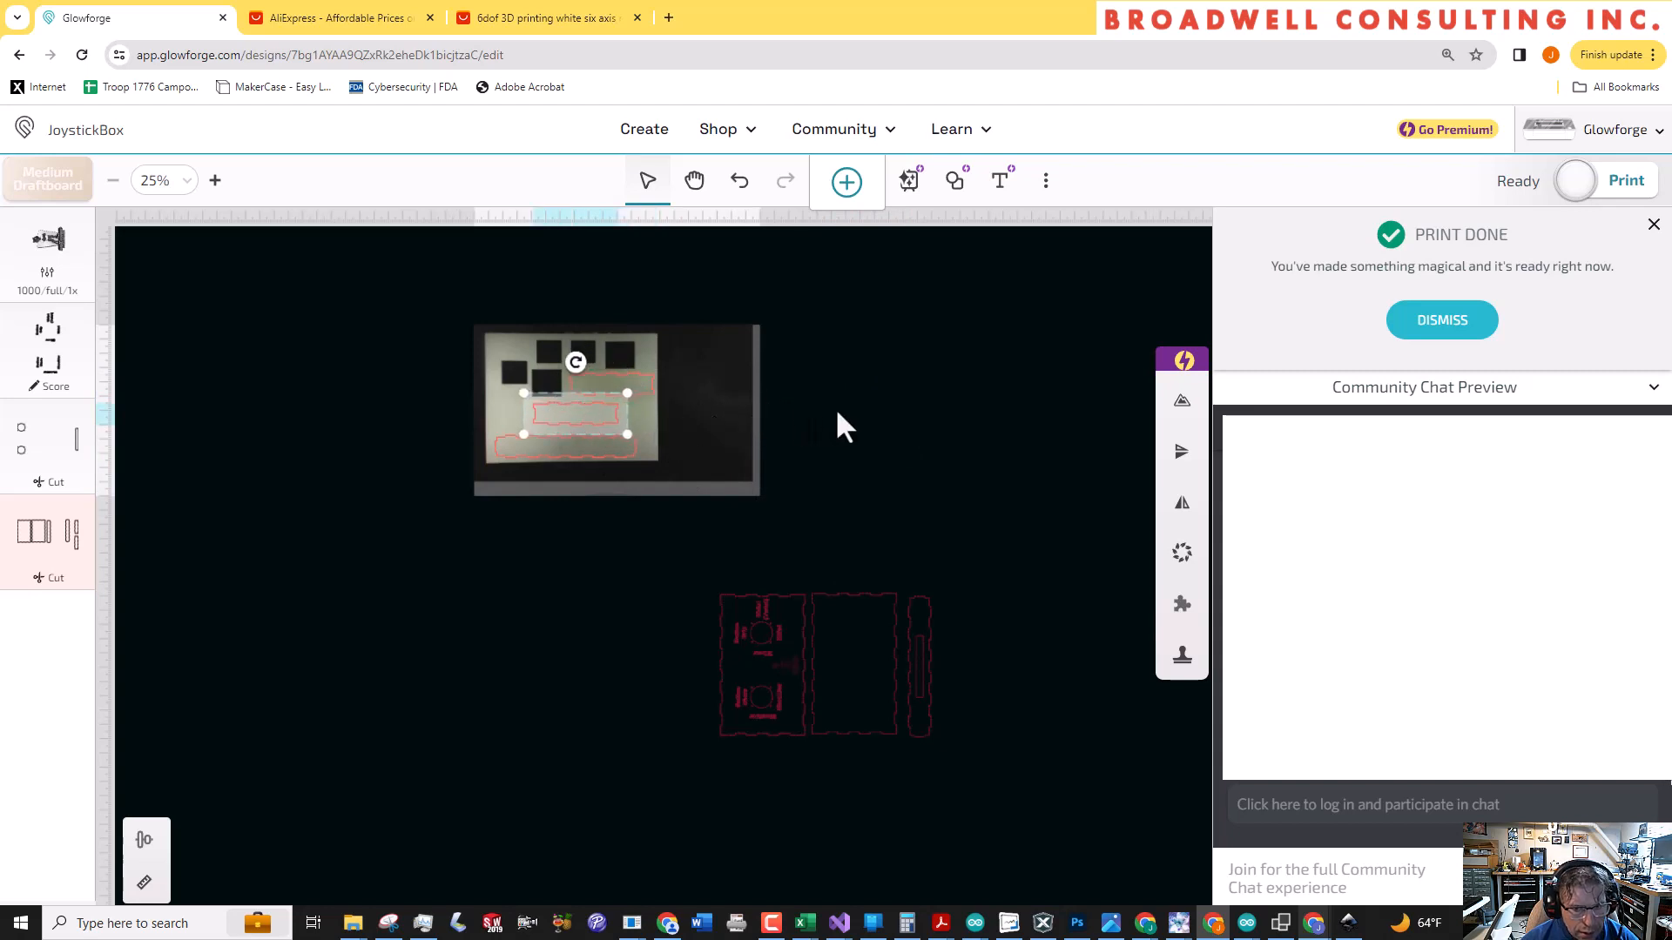
{"action": "left_click", "coordinate": [849, 465]}
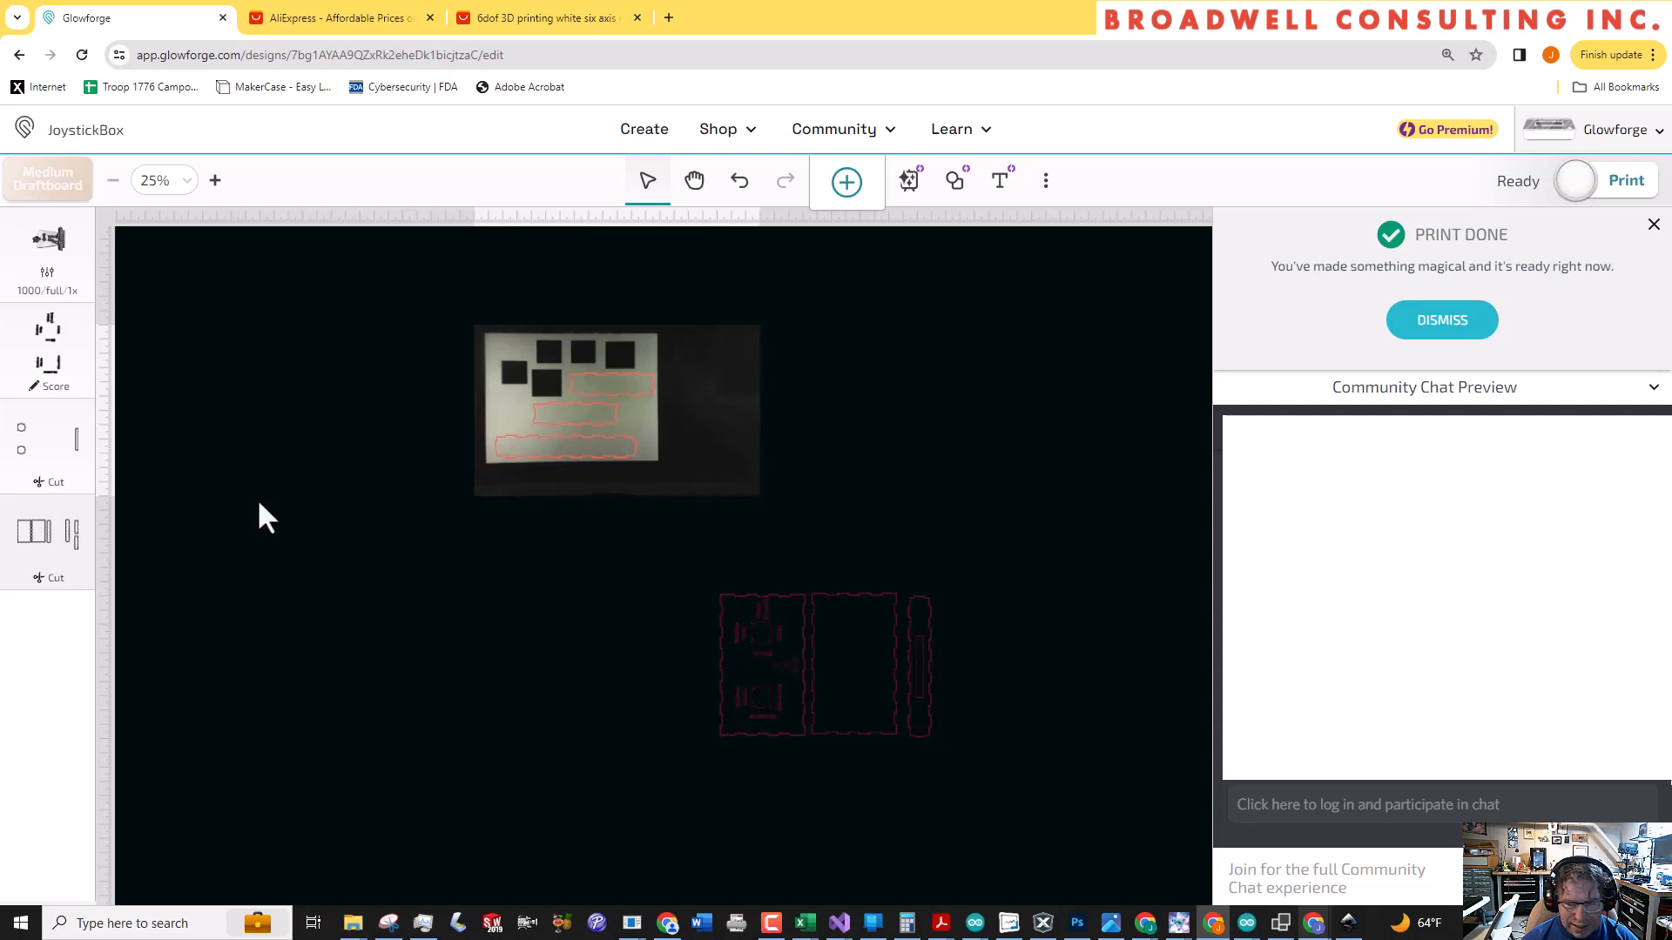
Dismiss the finished-print notice and start the print of the three remaining narrow panels
{"action": "left_click", "coordinate": [1457, 328]}
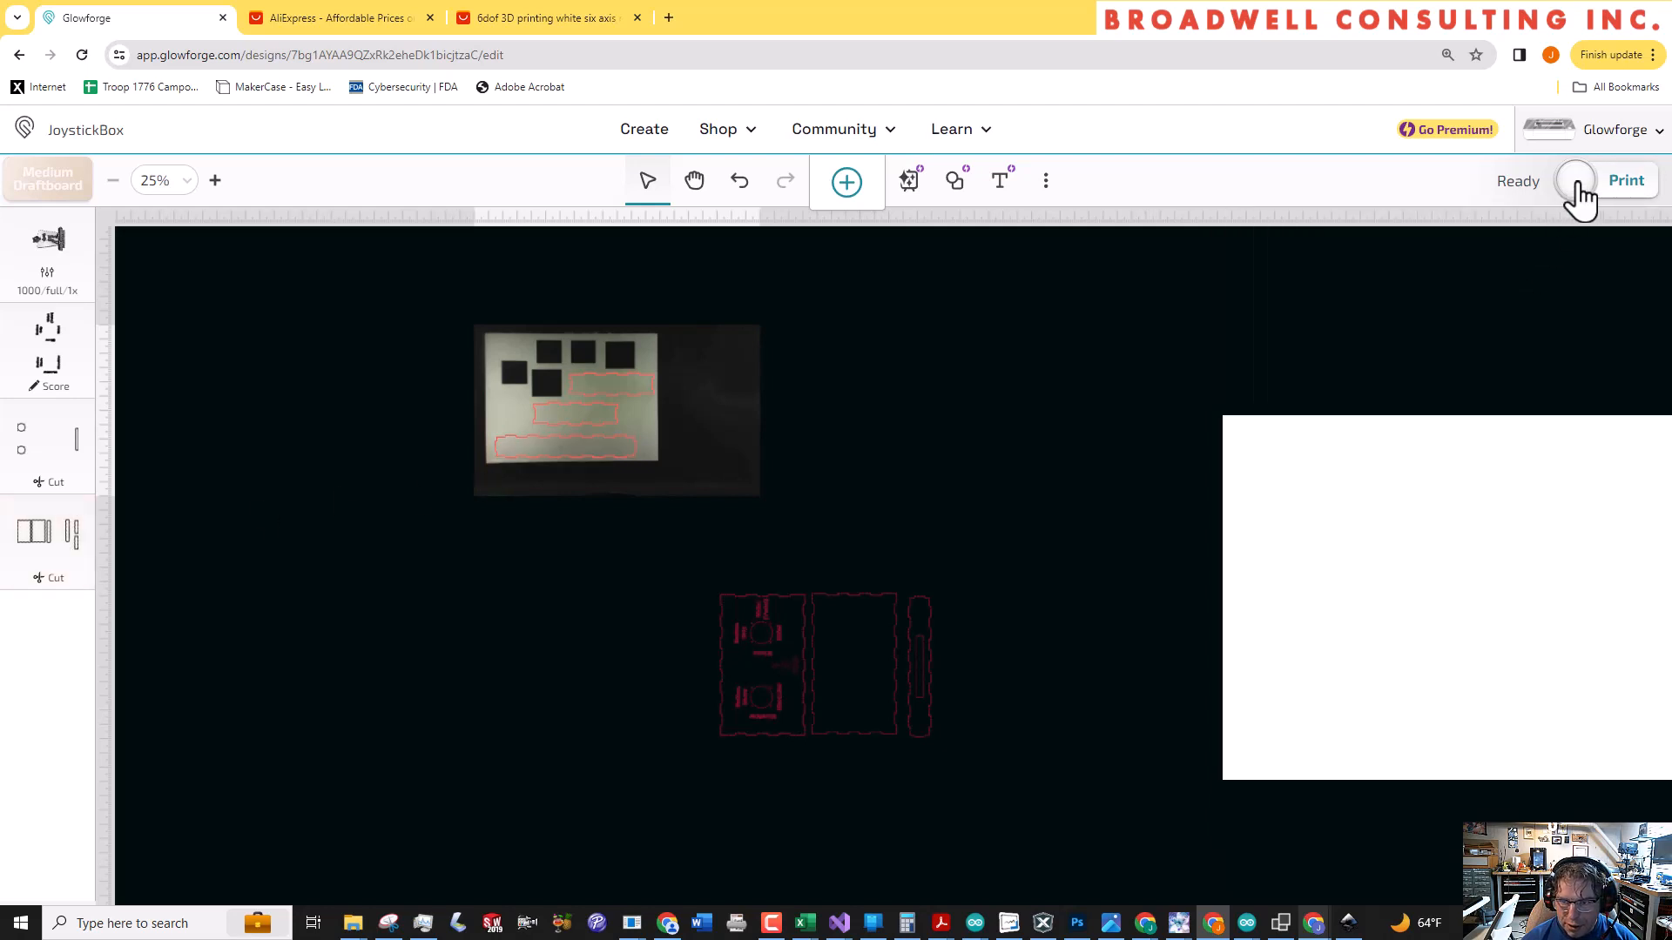
{"action": "left_click", "coordinate": [1578, 185]}
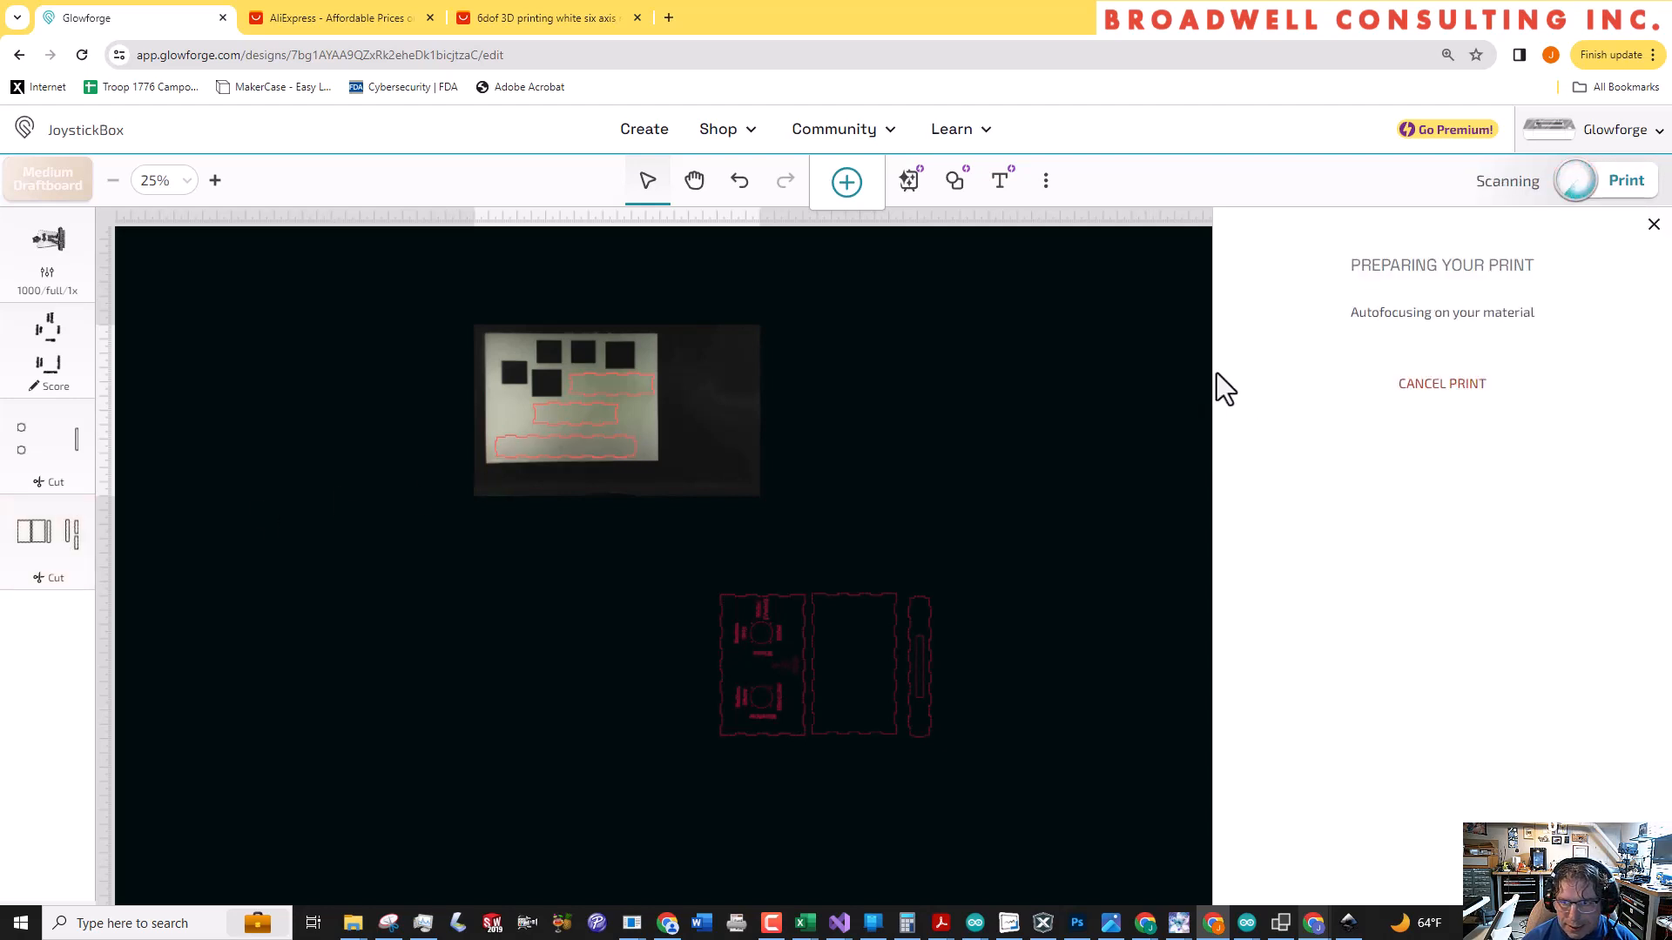